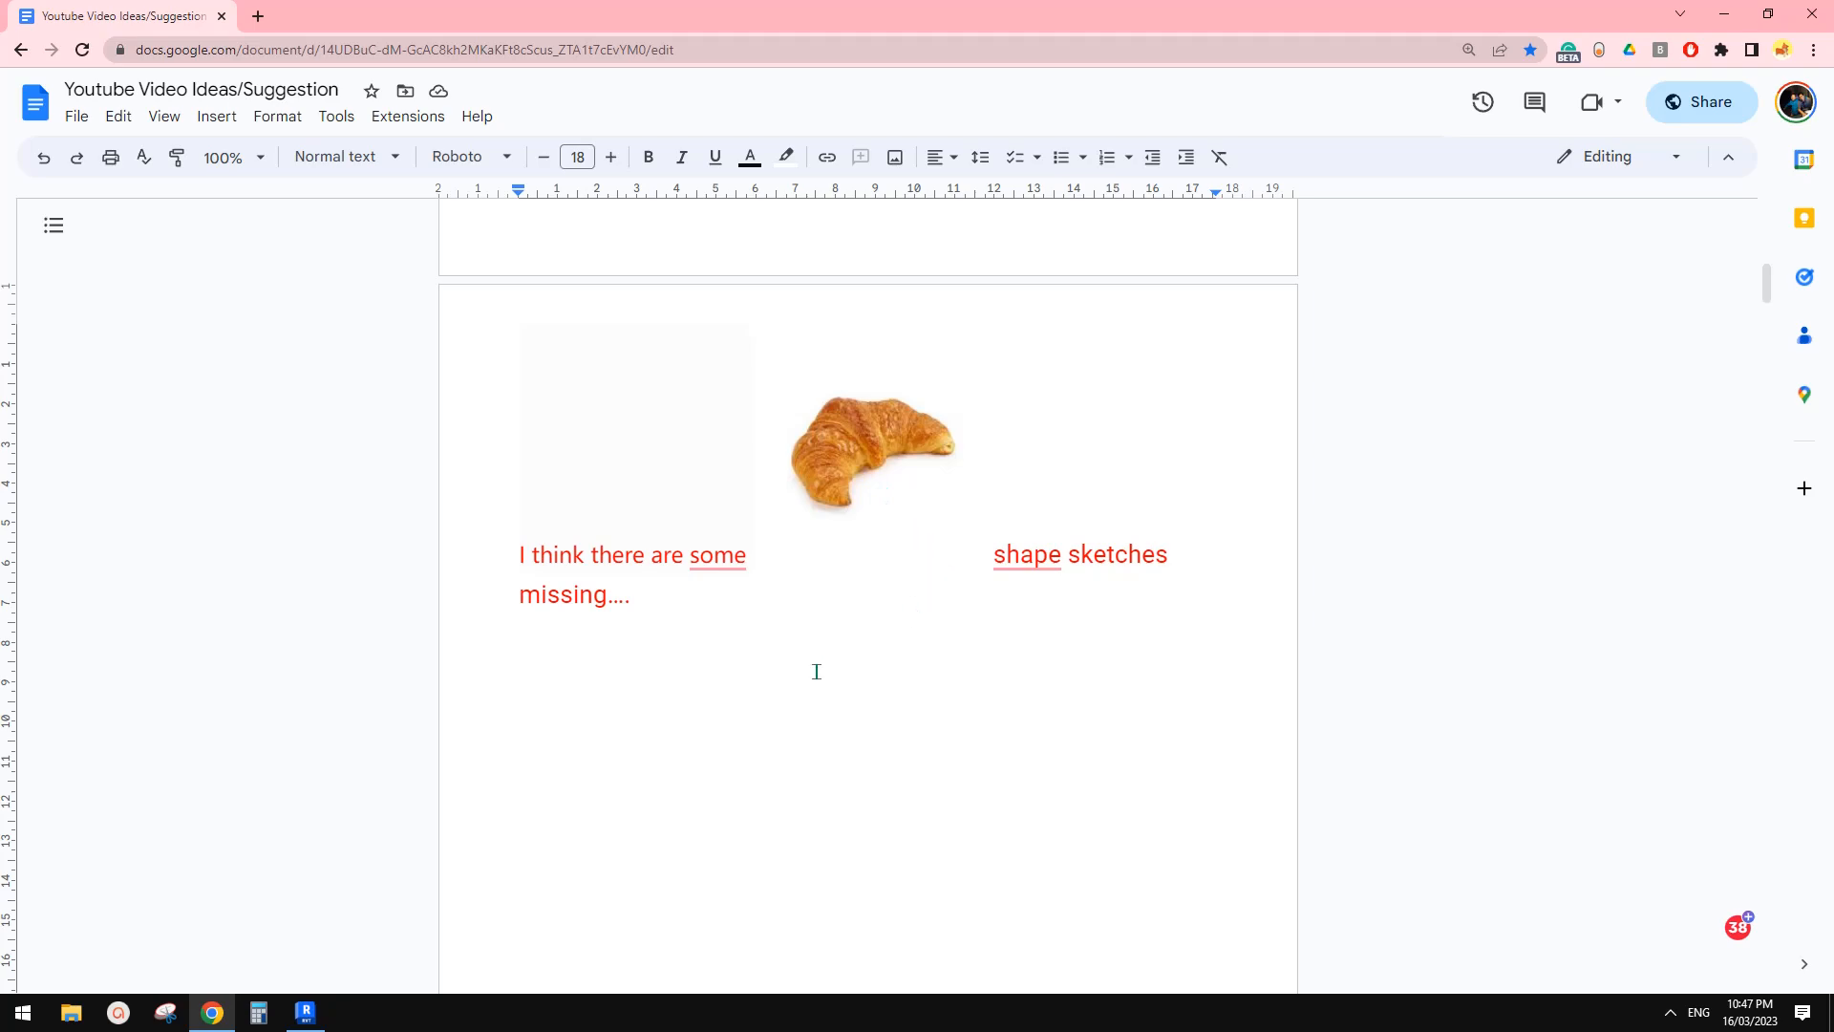
scroll(822, 663, "down", 10)
scroll(937, 683, "up", 10)
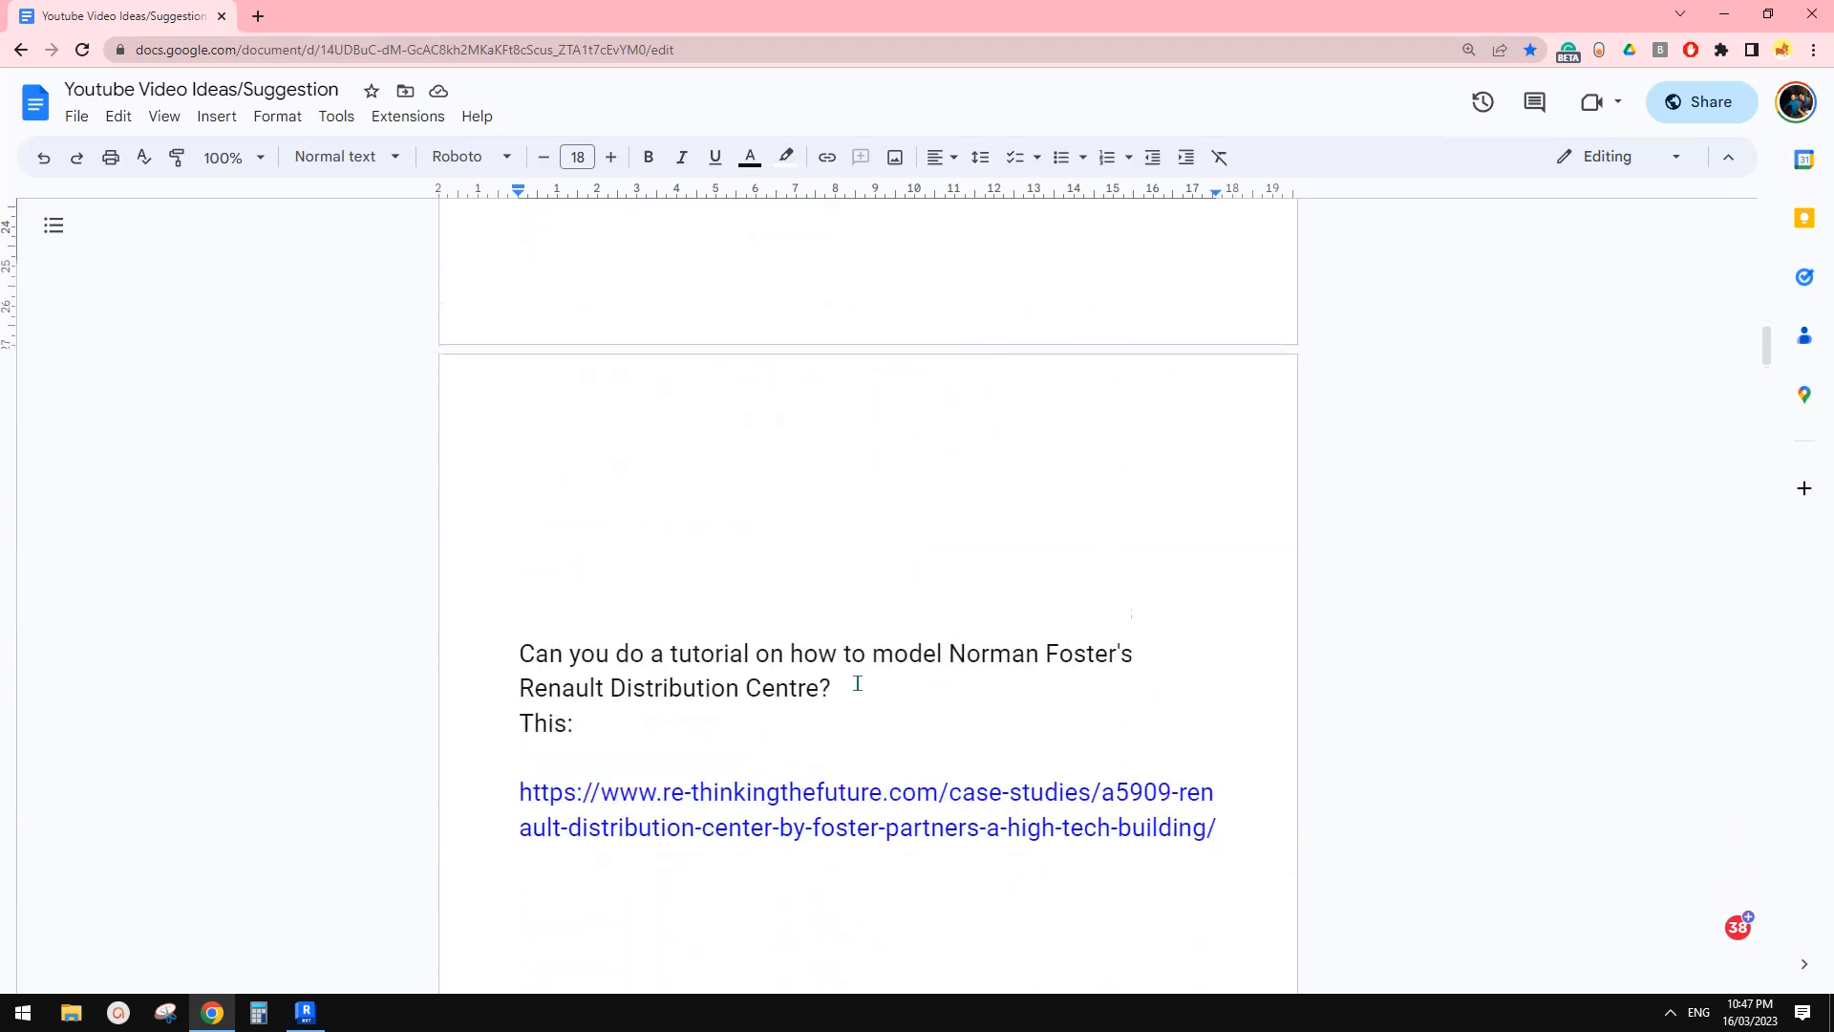
scroll(887, 693, "down", 3)
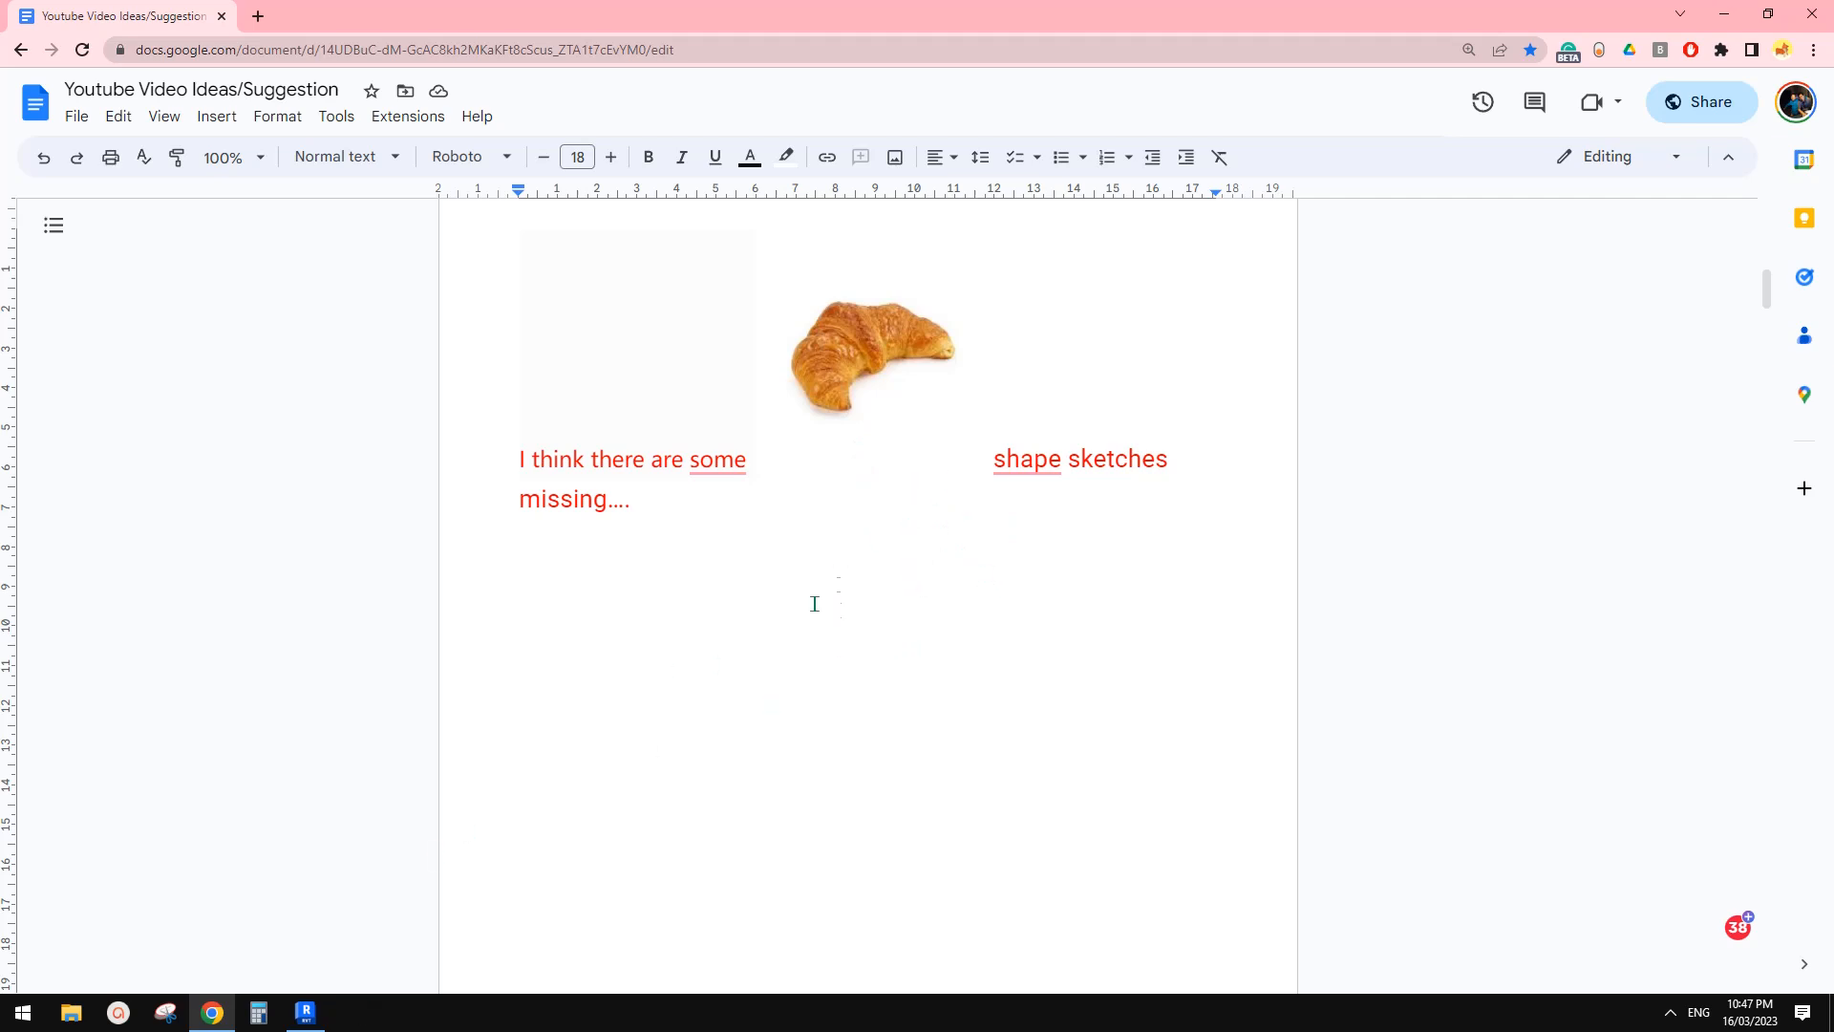
Step: Switch to Revit and create a new project from the Architectural Template
left_click(306, 1012)
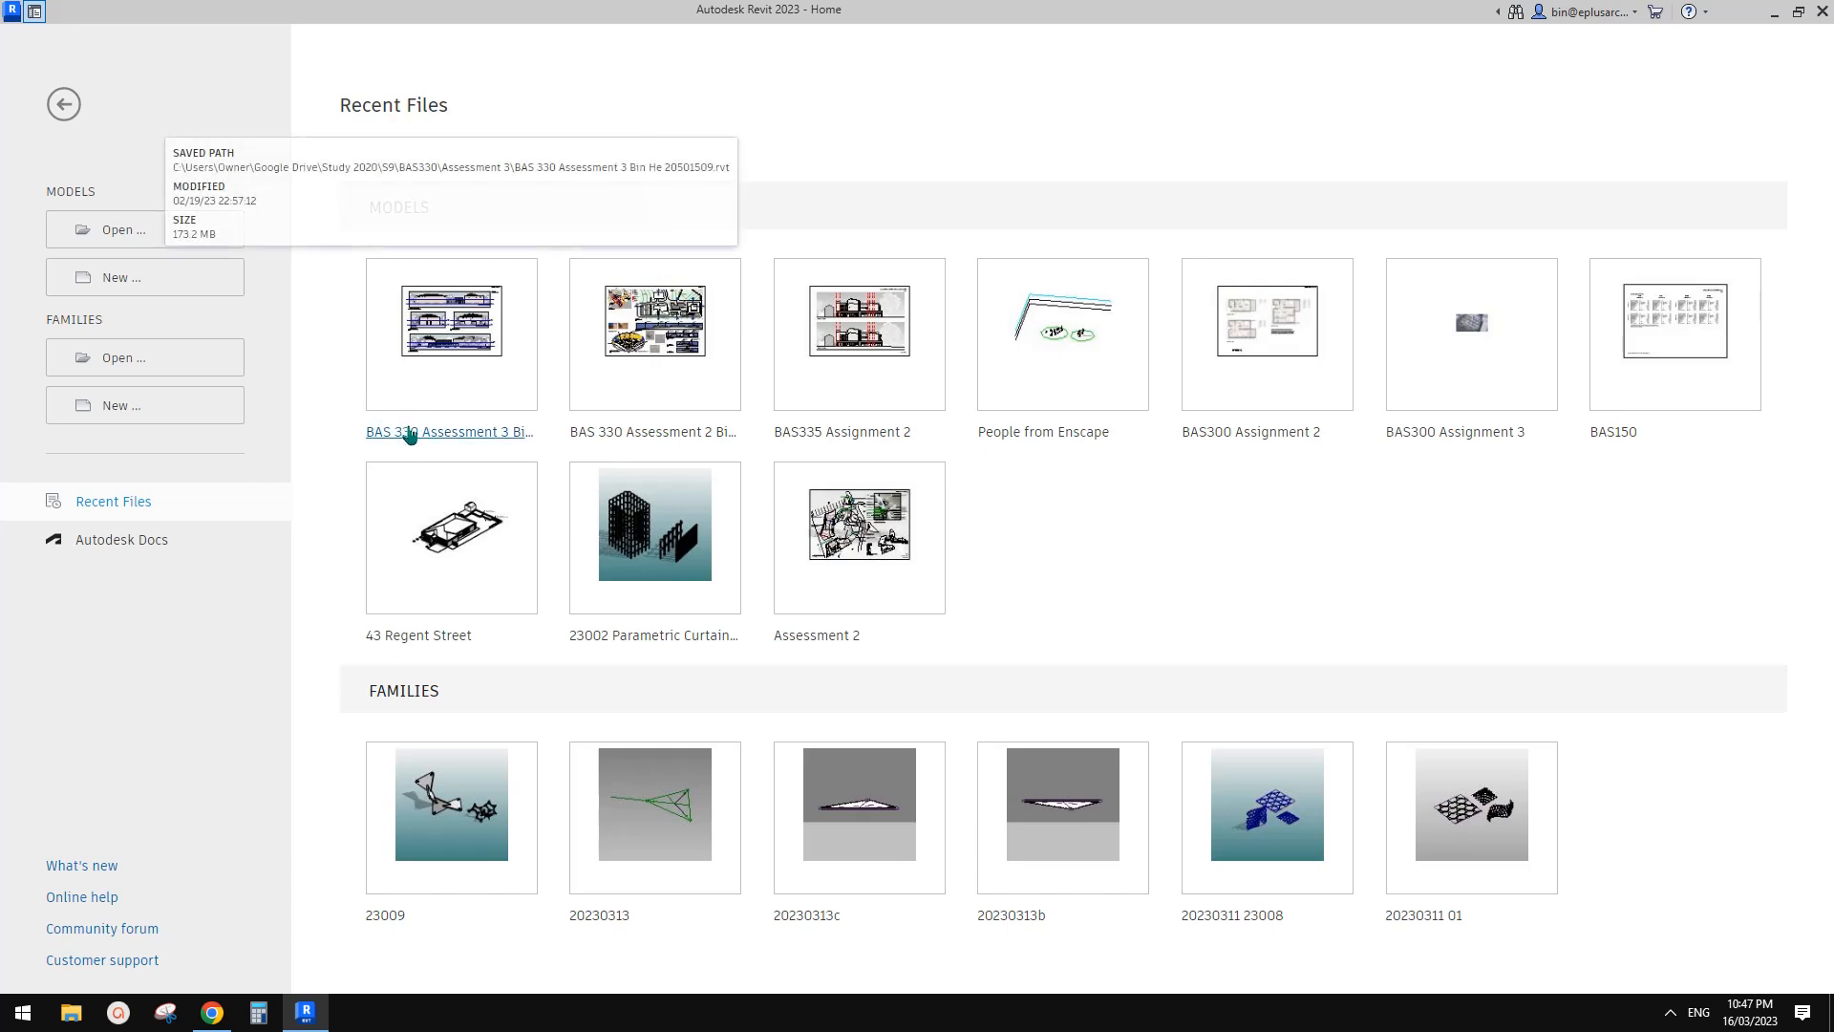
left_click(151, 277)
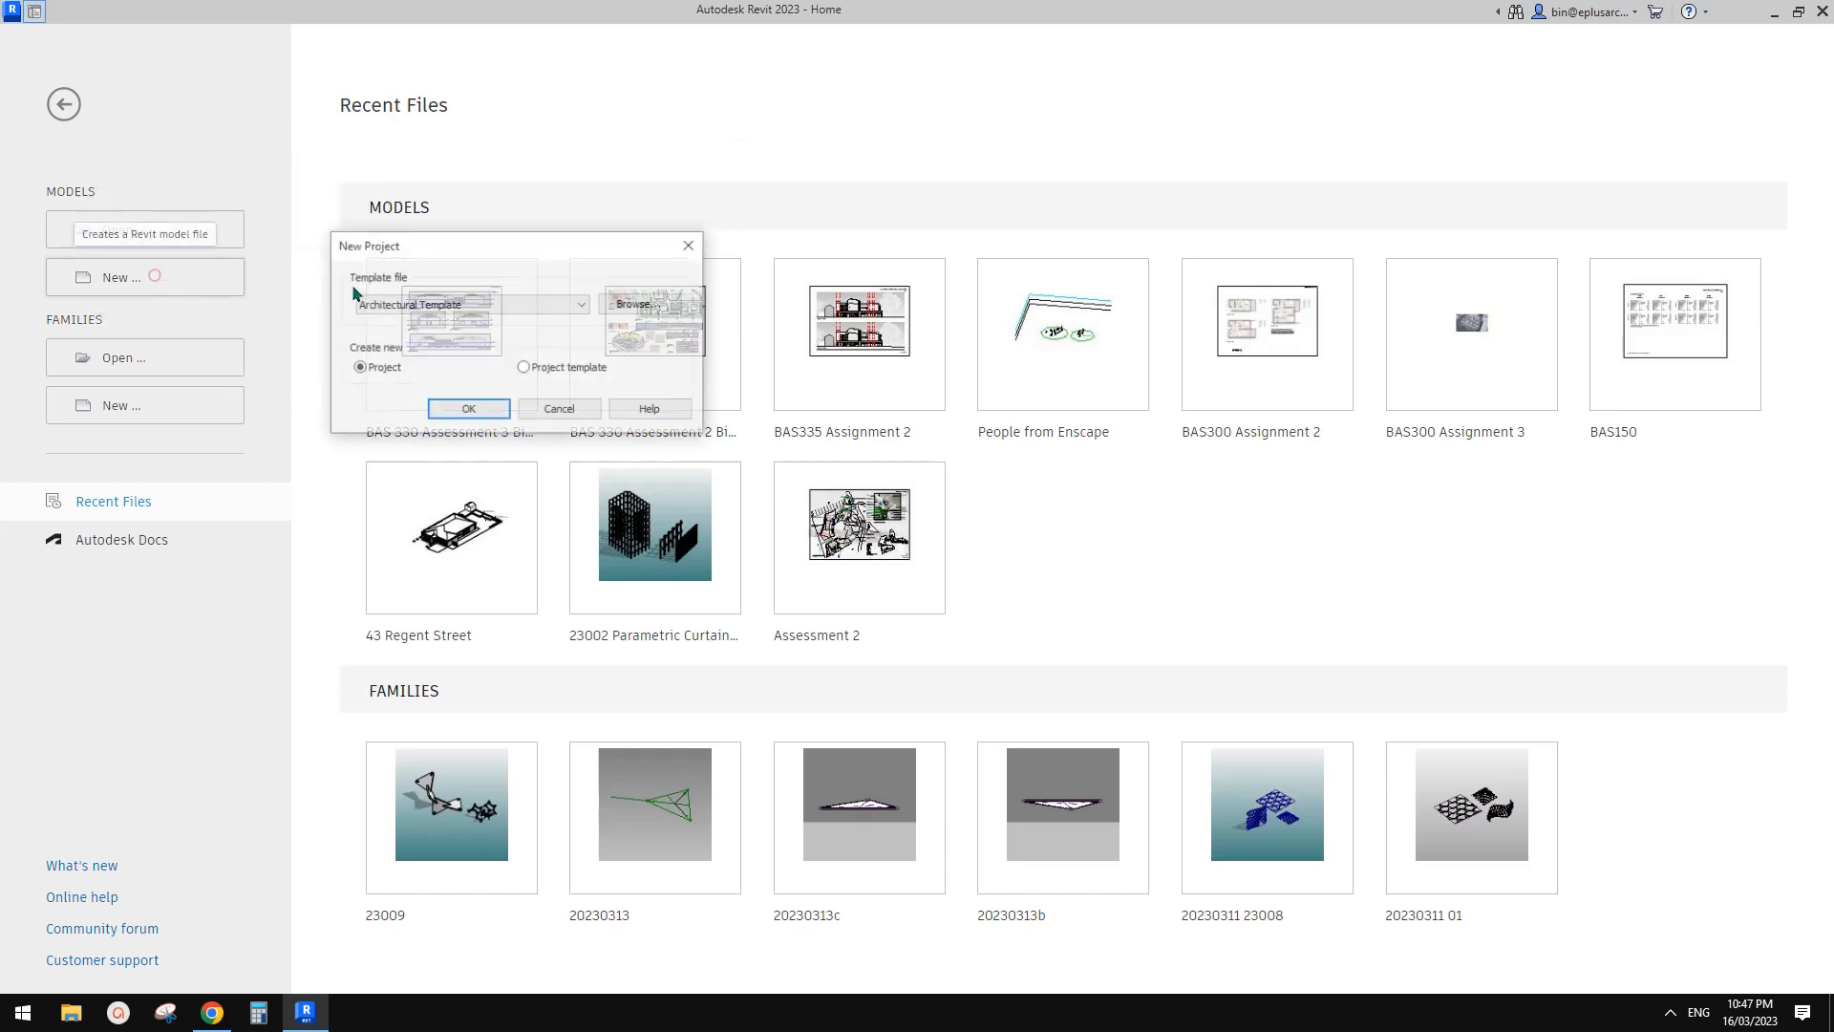
left_click(483, 301)
left_click(468, 408)
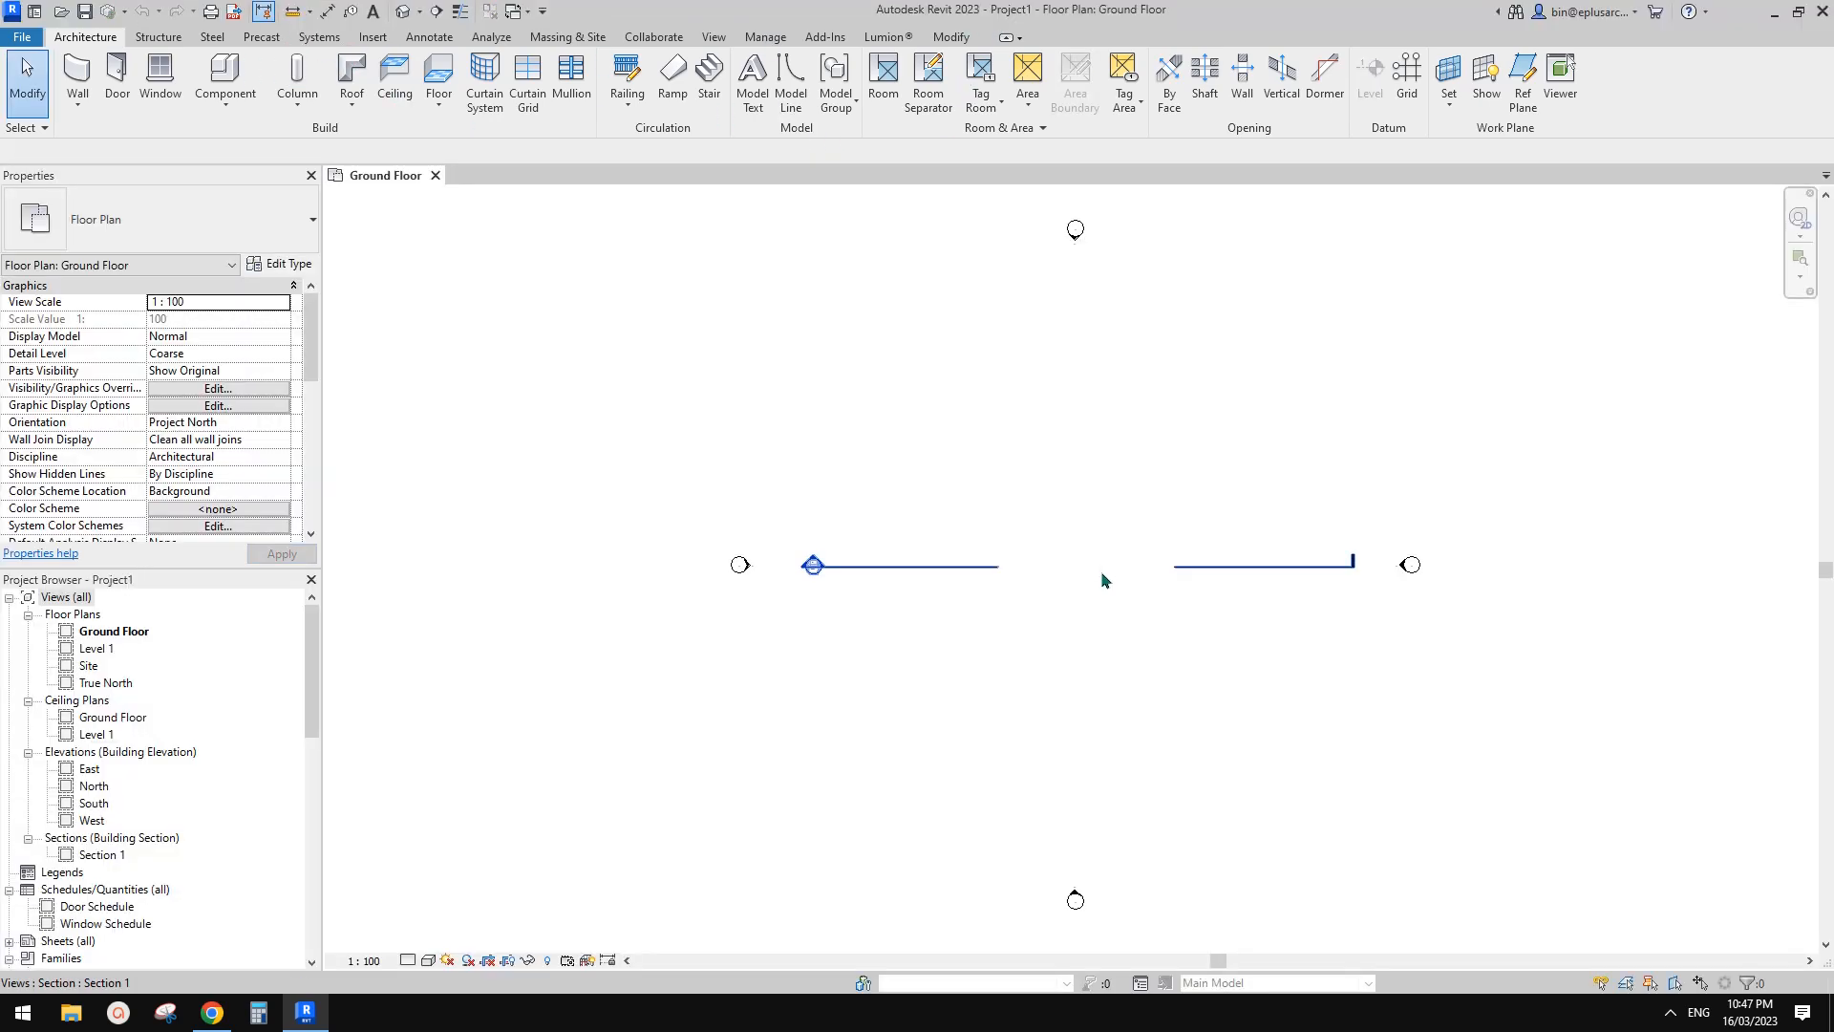
middle_click_drag(1071, 594, 971, 554)
scroll(996, 544, "up", 1)
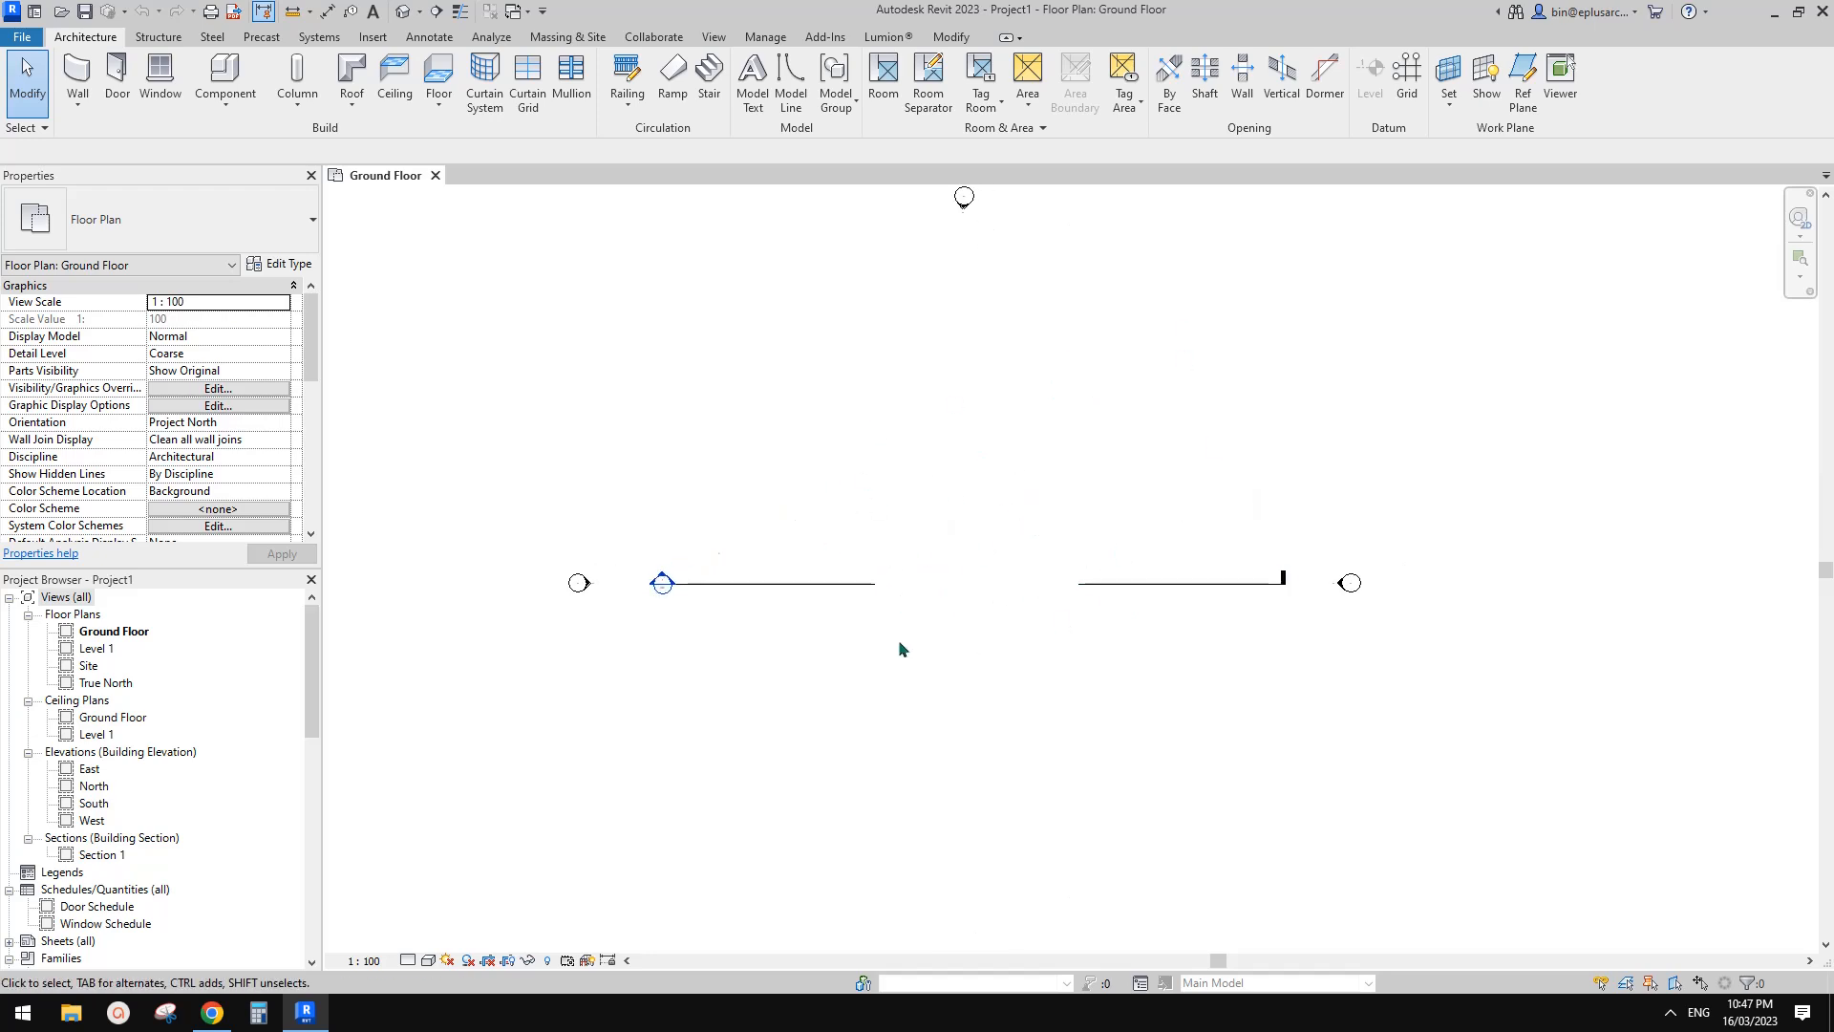
middle_click_drag(914, 515, 930, 536)
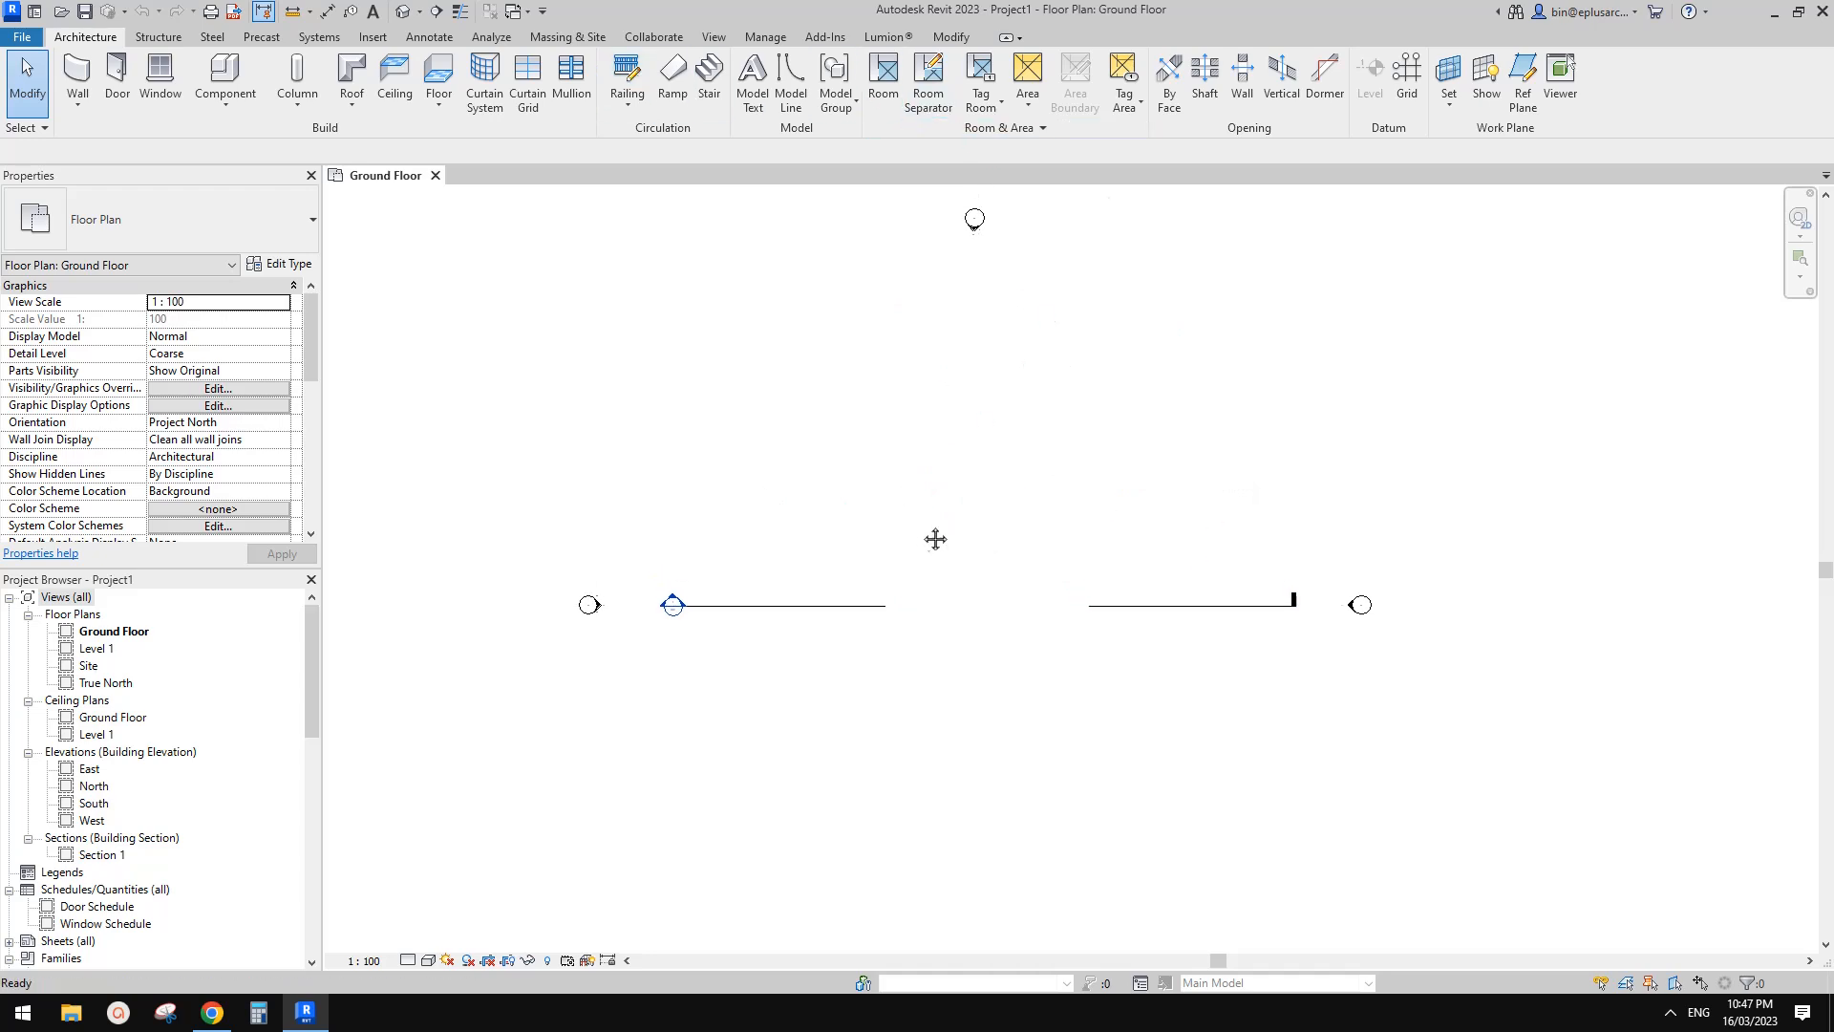
middle_click_drag(1080, 522, 987, 516)
middle_click_drag(800, 523, 807, 526)
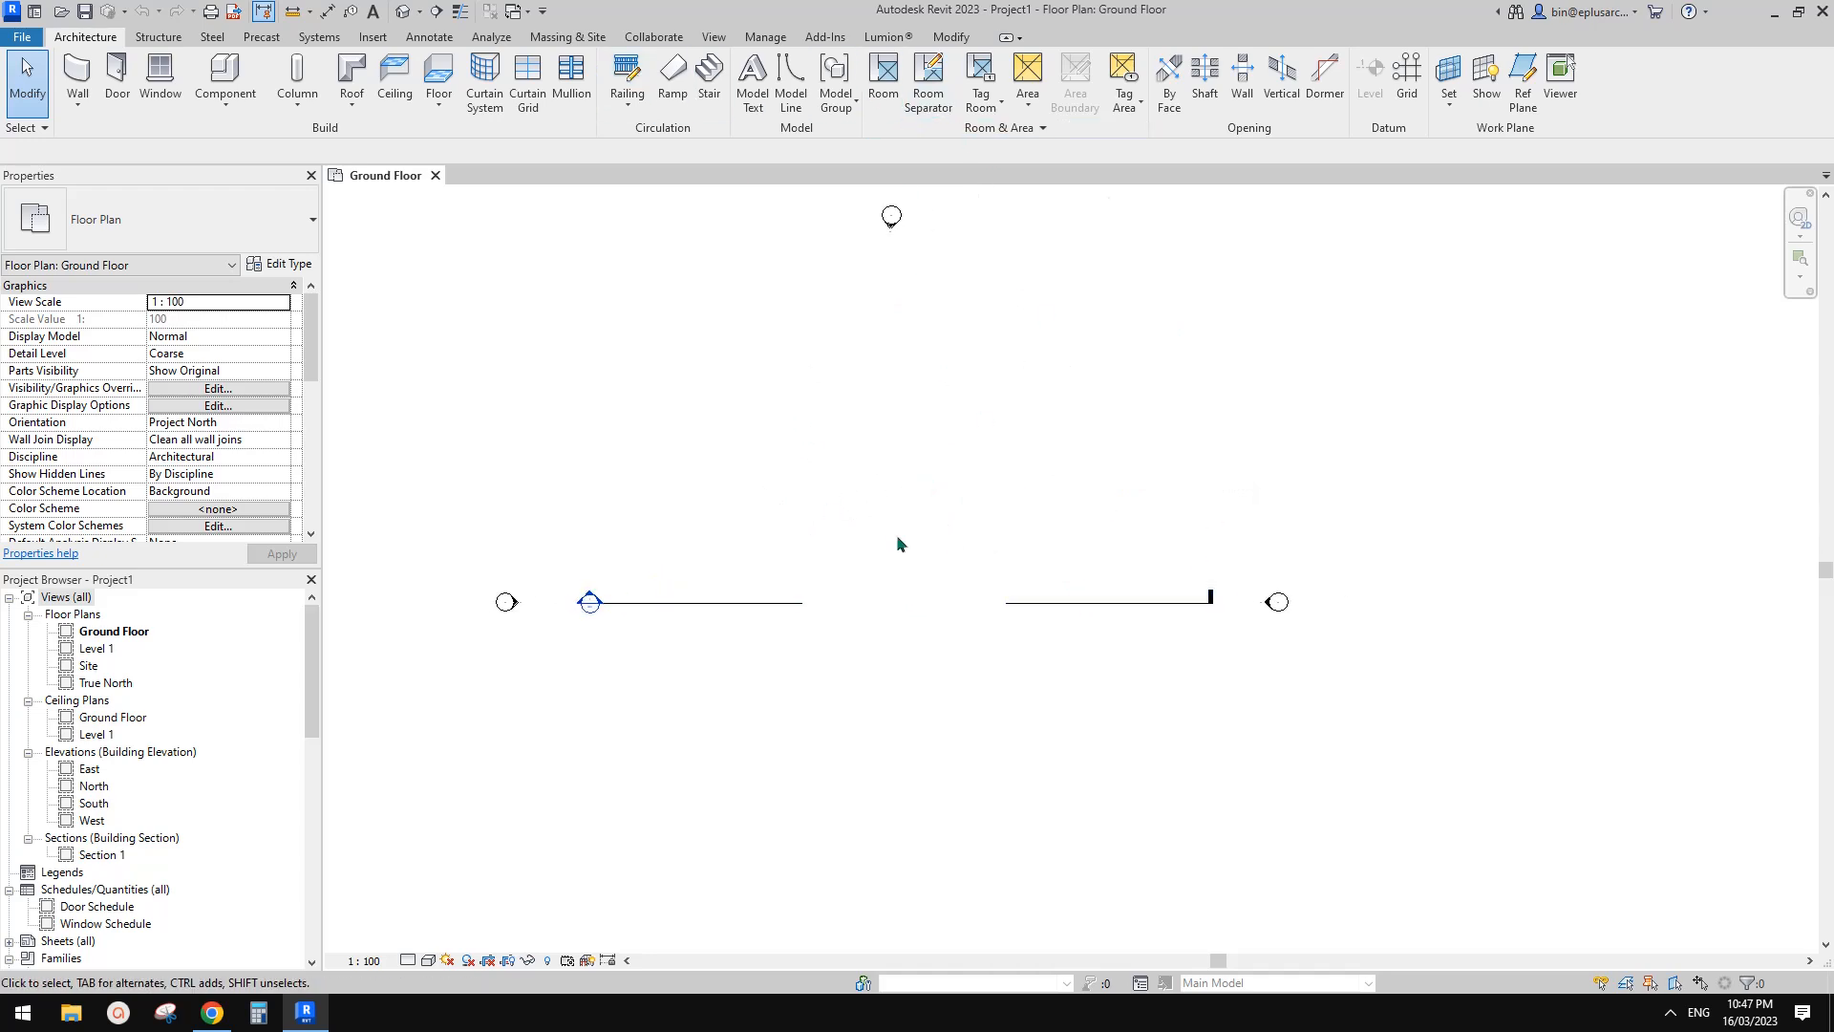
scroll(898, 533, "up", 1)
middle_click_drag(901, 452, 926, 443)
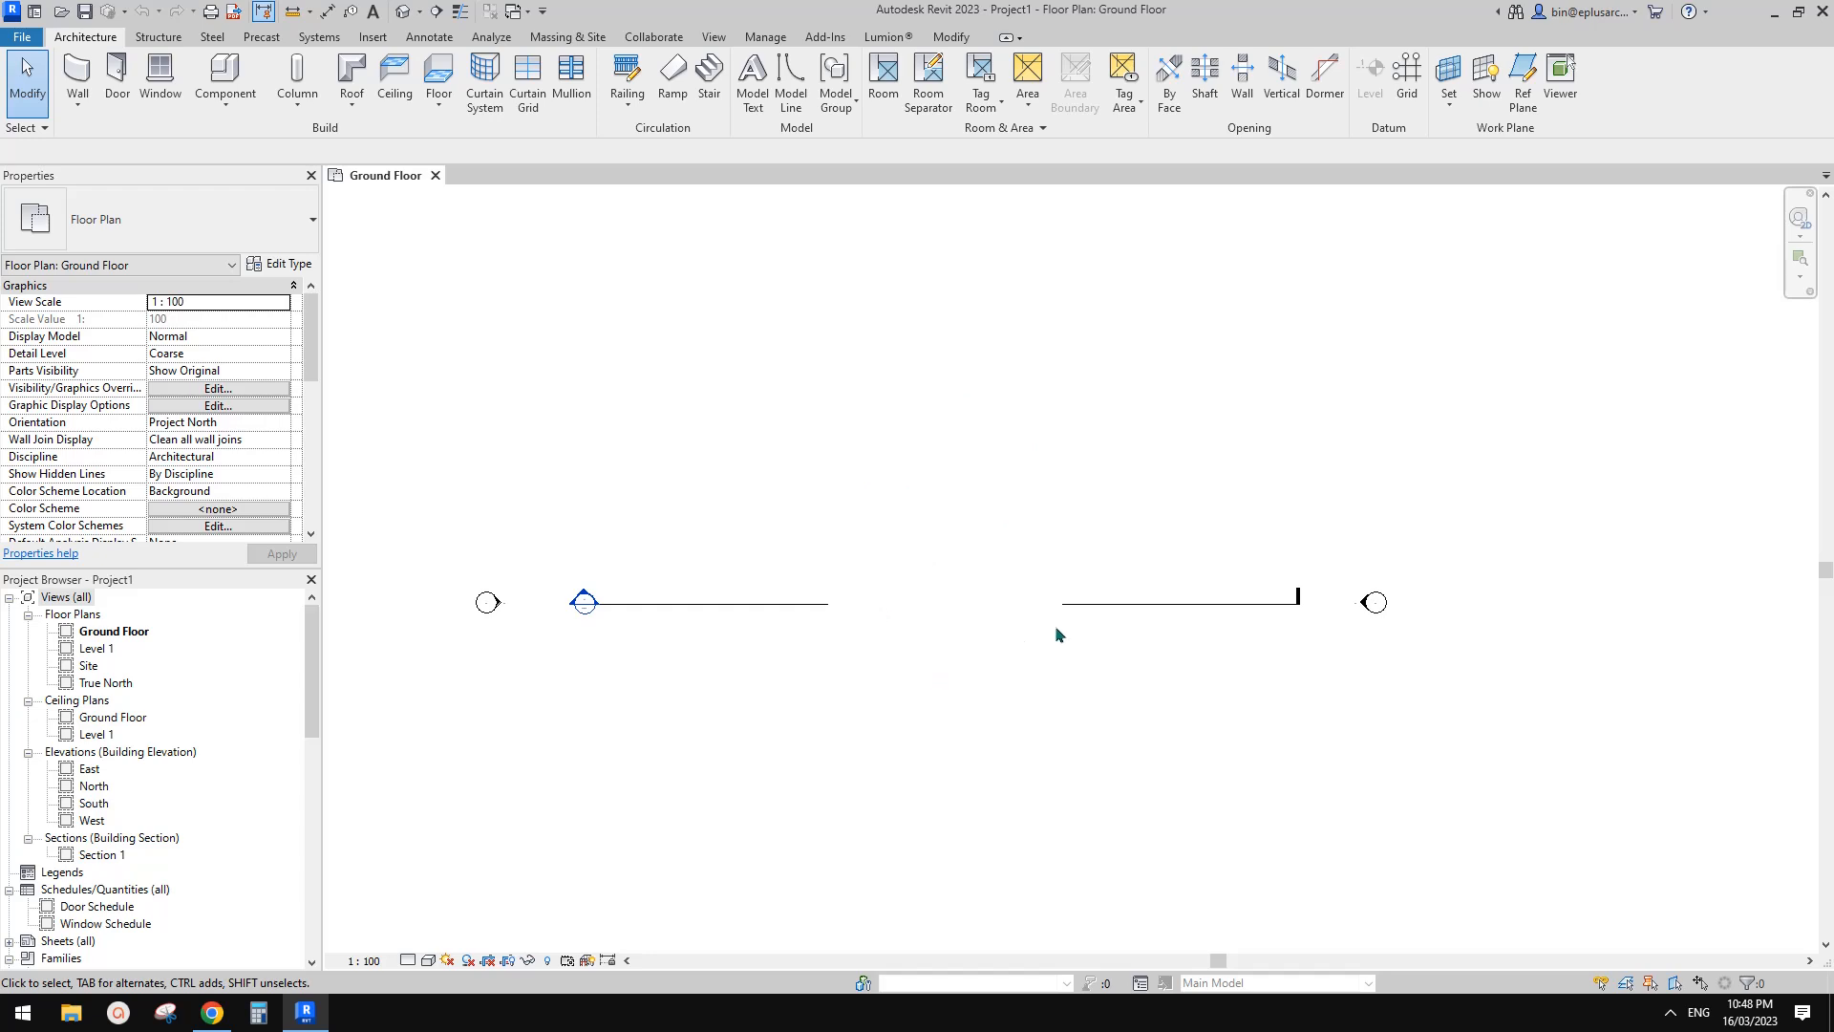
mouse_move(997, 557)
middle_mouse_down()
mouse_move(983, 600)
mouse_move(994, 551)
middle_mouse_up()
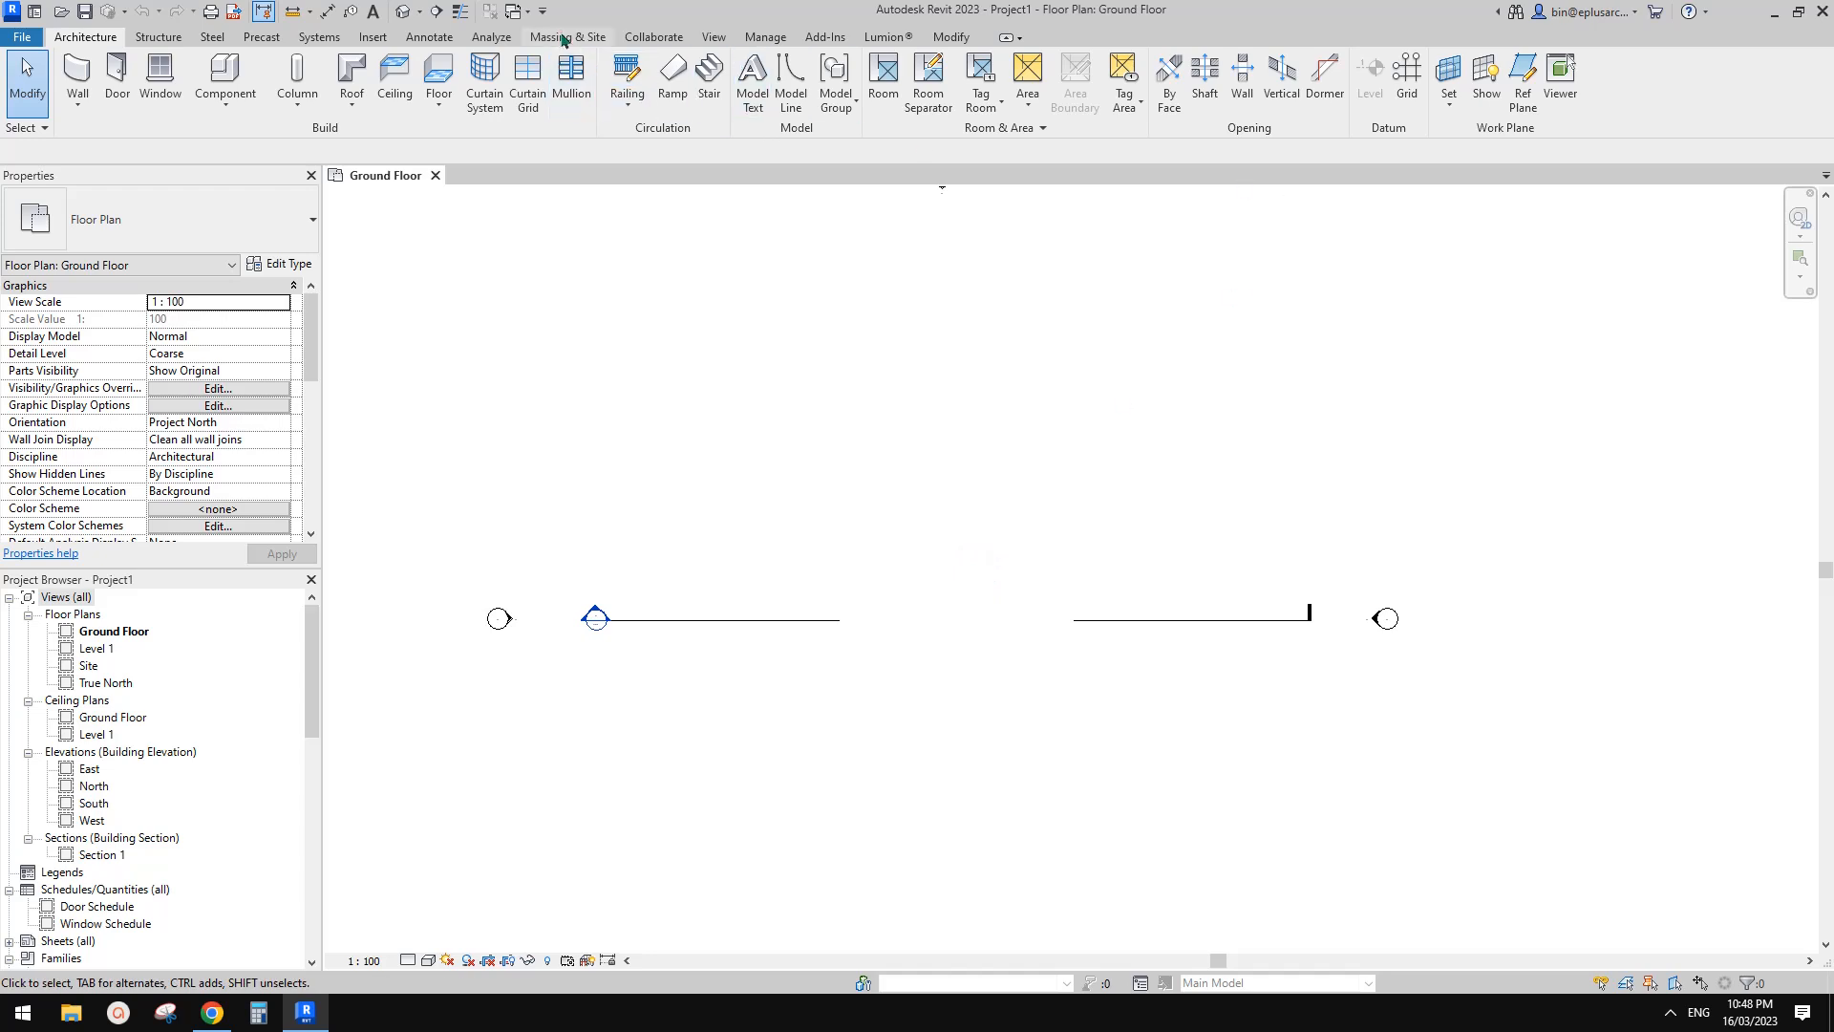
Step: Start a toposurface and place four corner points at elevation 0 around the elevation markers, forming a roughly rectangular site
left_click(570, 36)
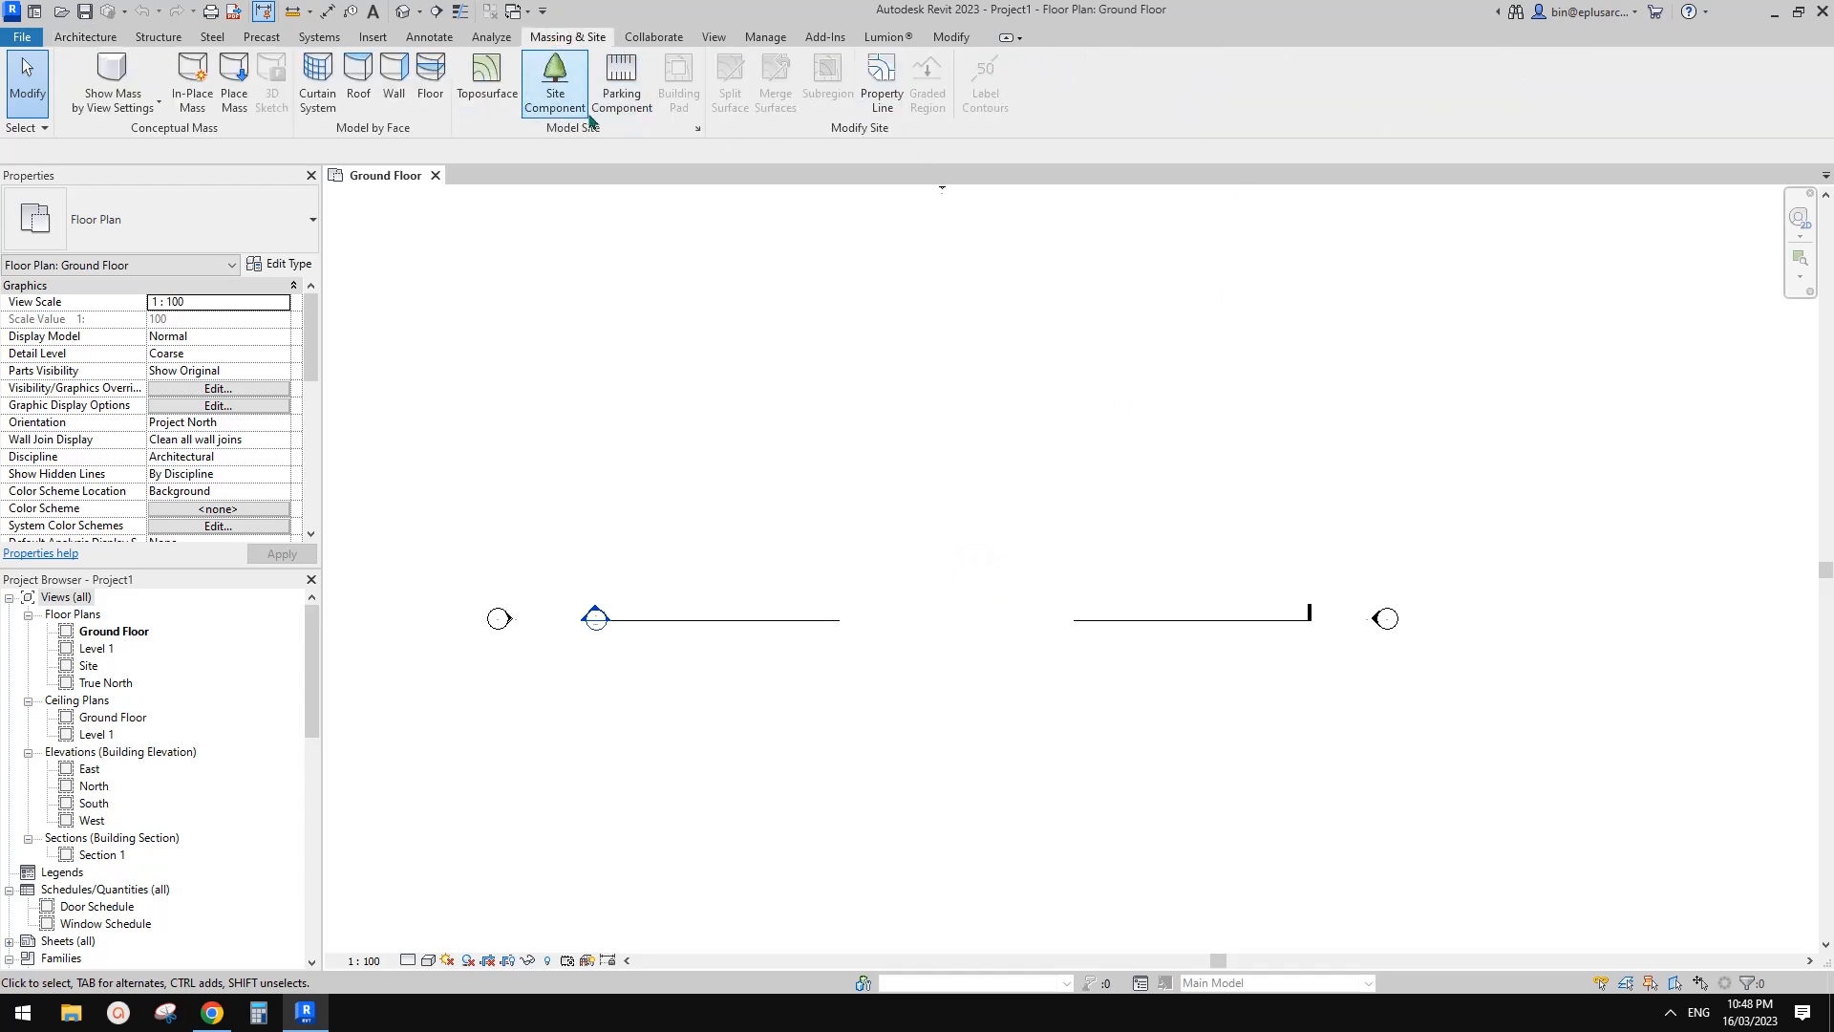
left_click(487, 86)
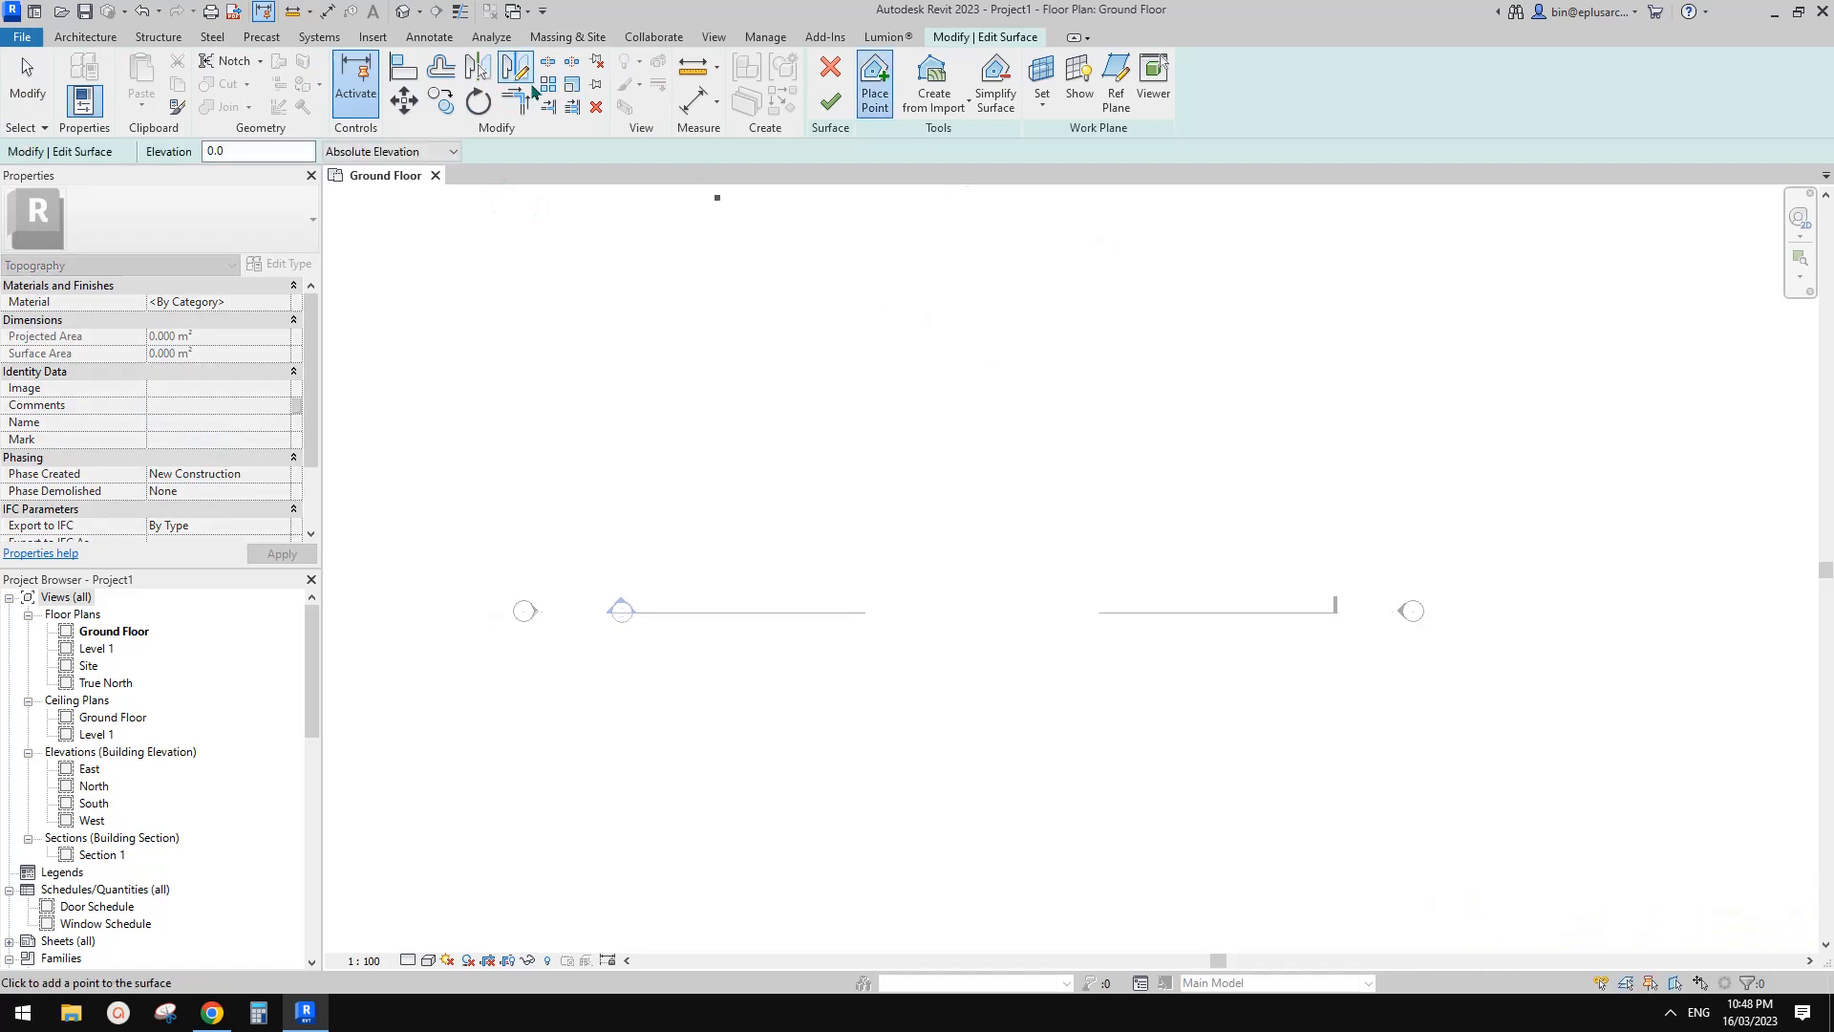
left_click(558, 36)
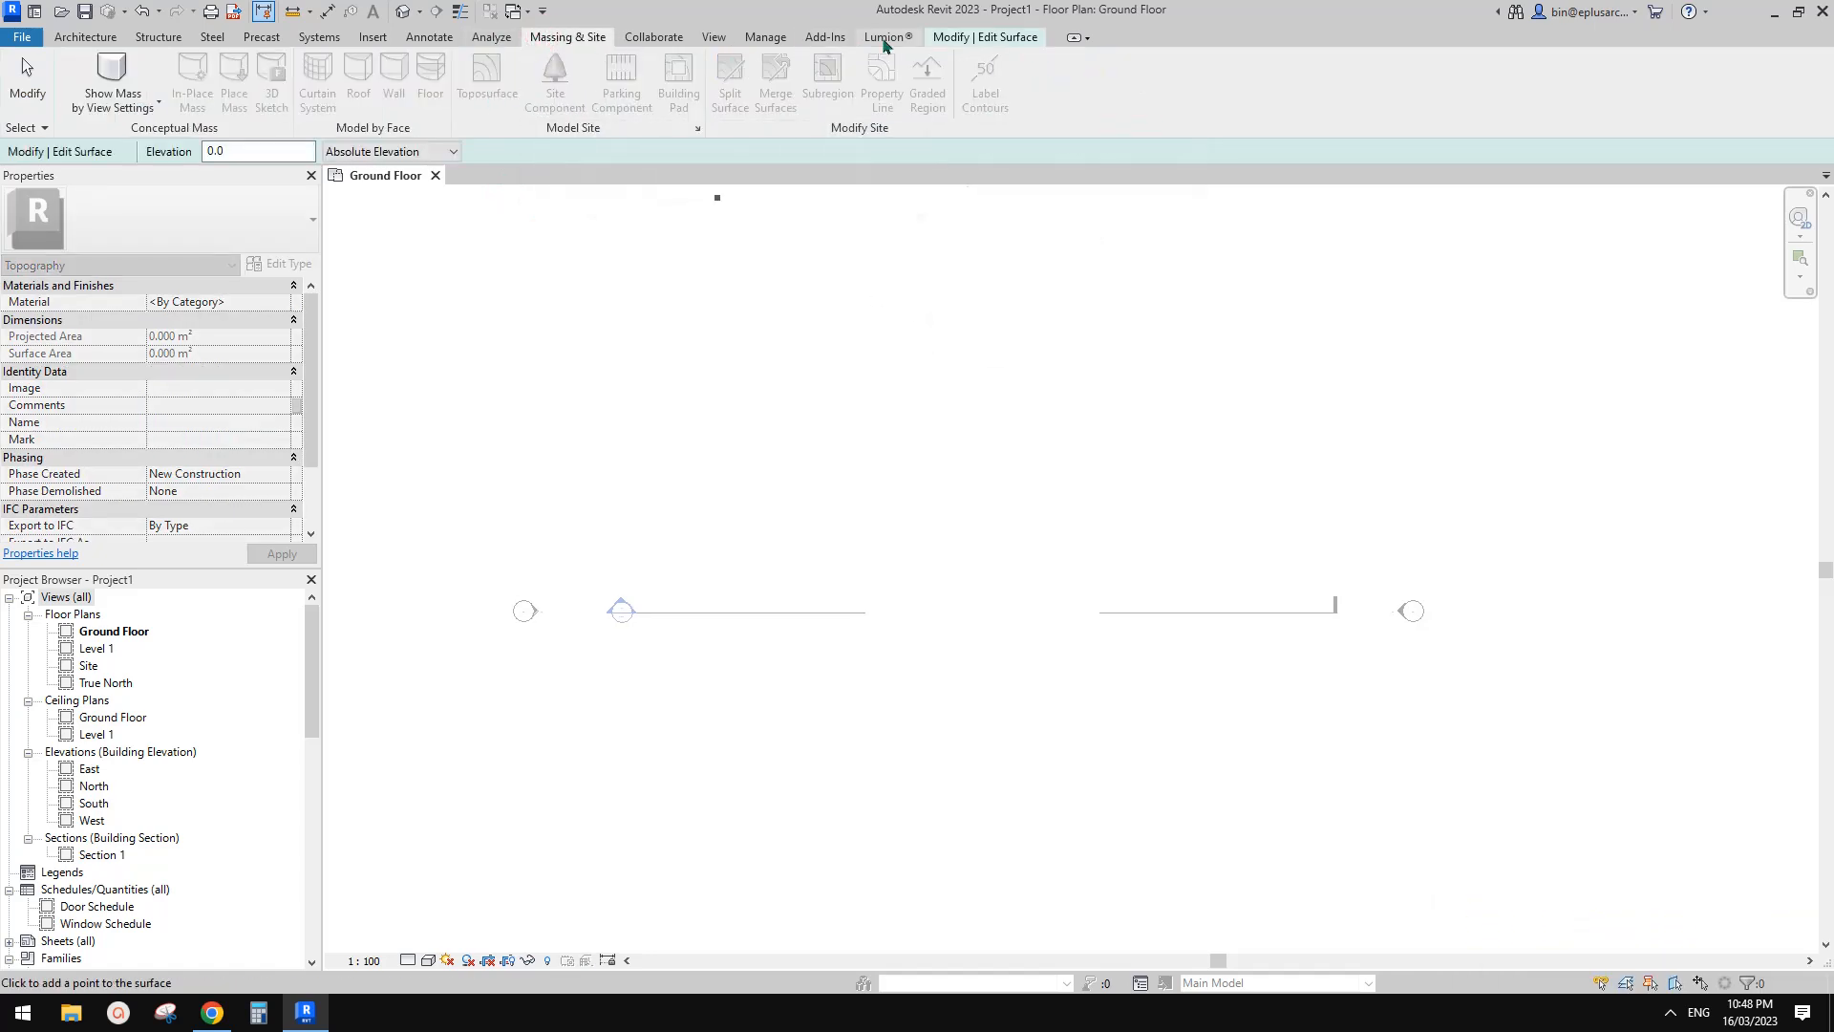
left_click(959, 38)
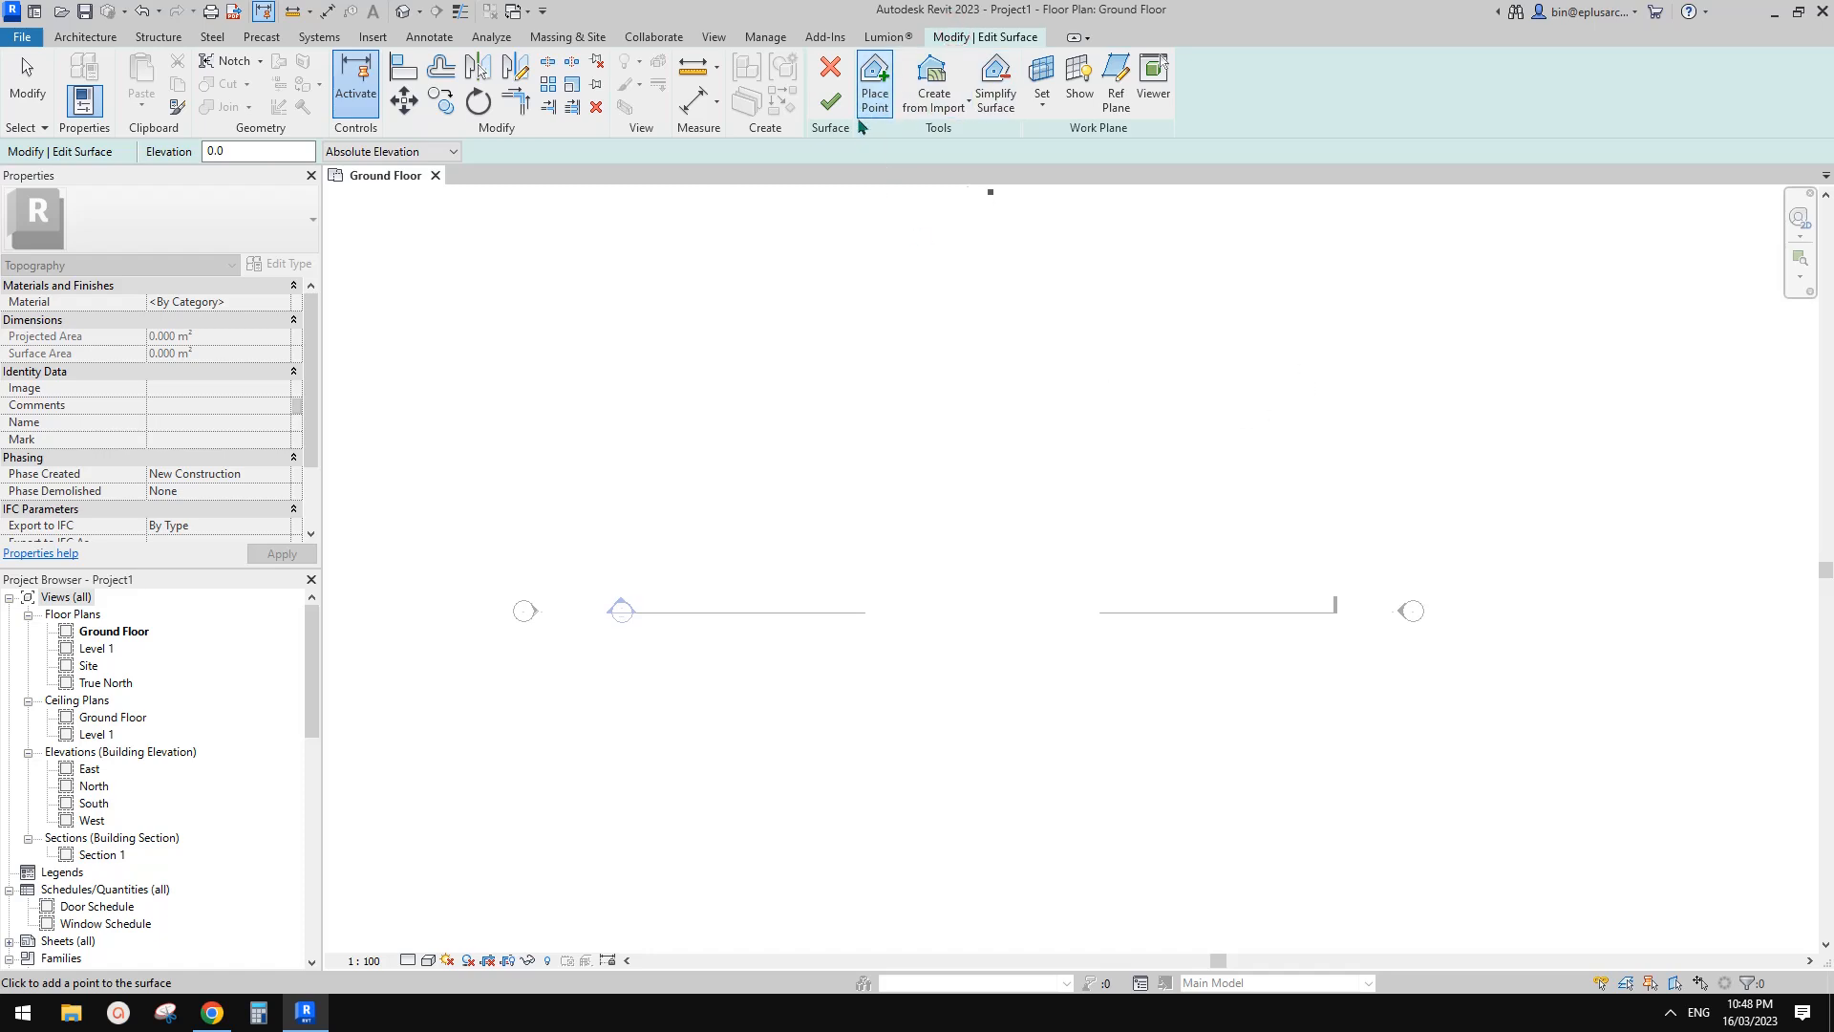
middle_click_drag(703, 357, 723, 347)
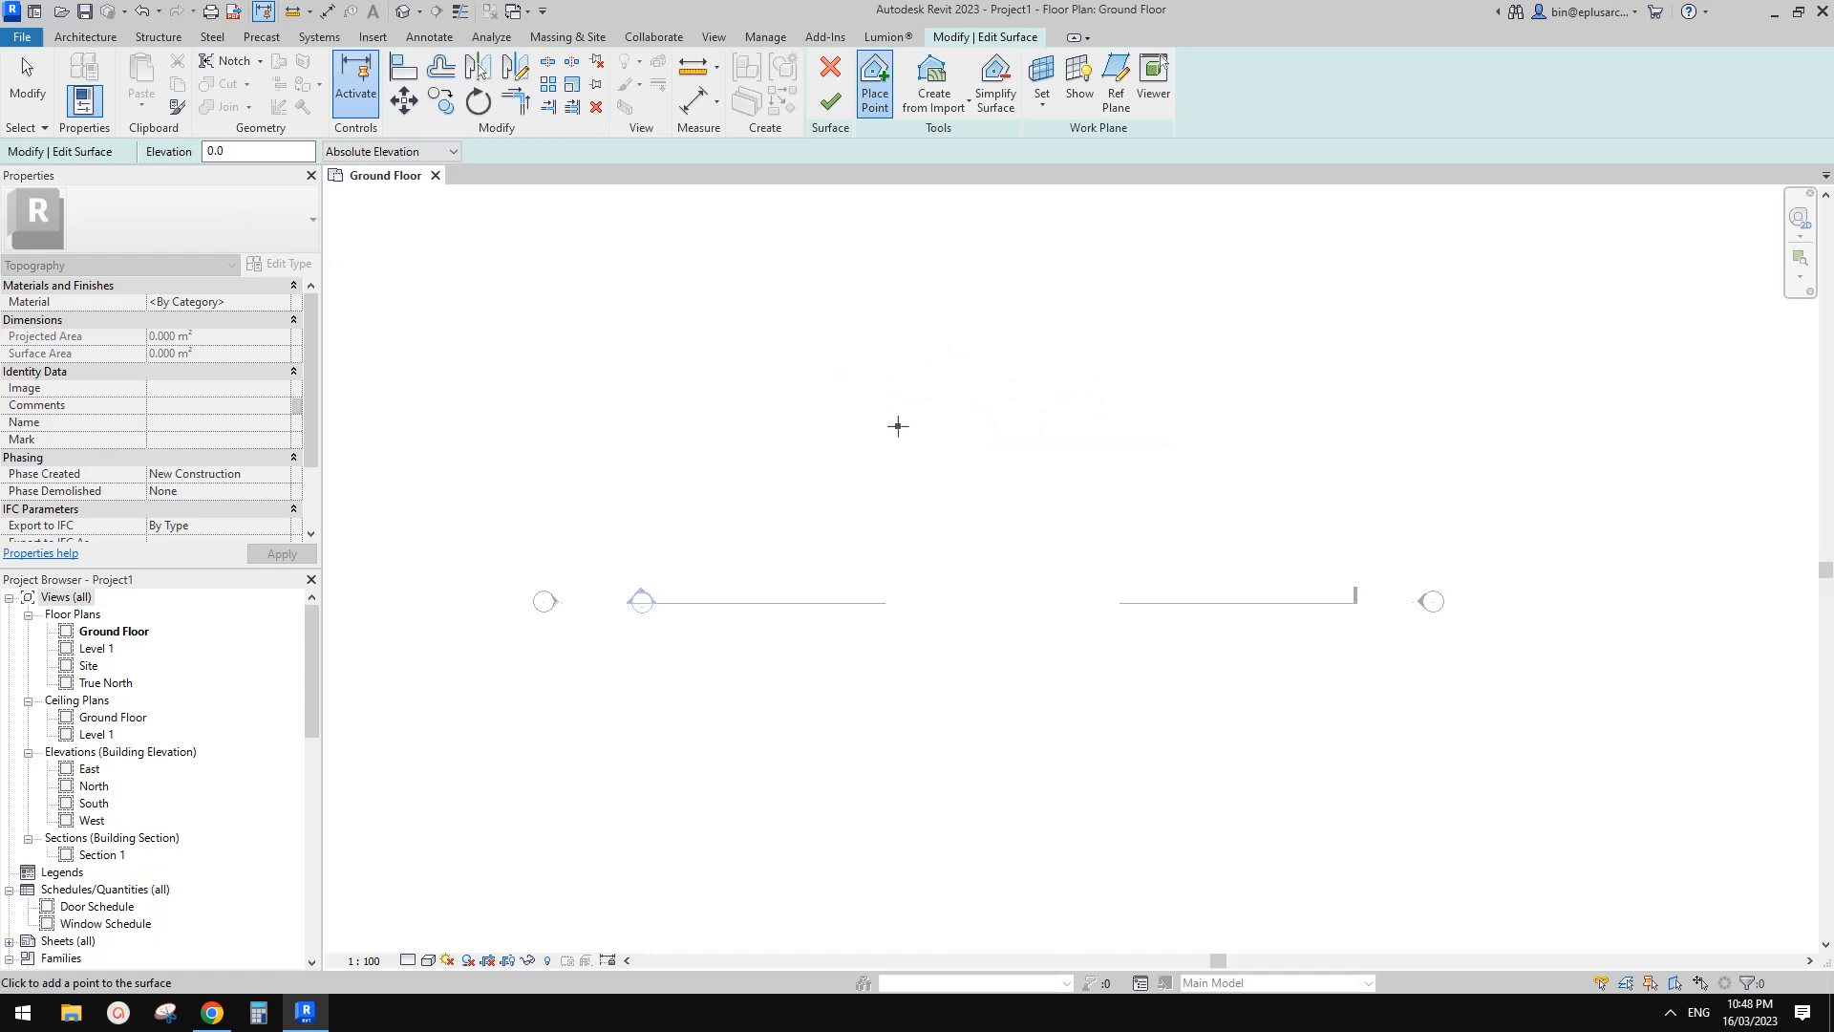
left_click(1043, 386)
left_click(212, 1013)
left_click(306, 1013)
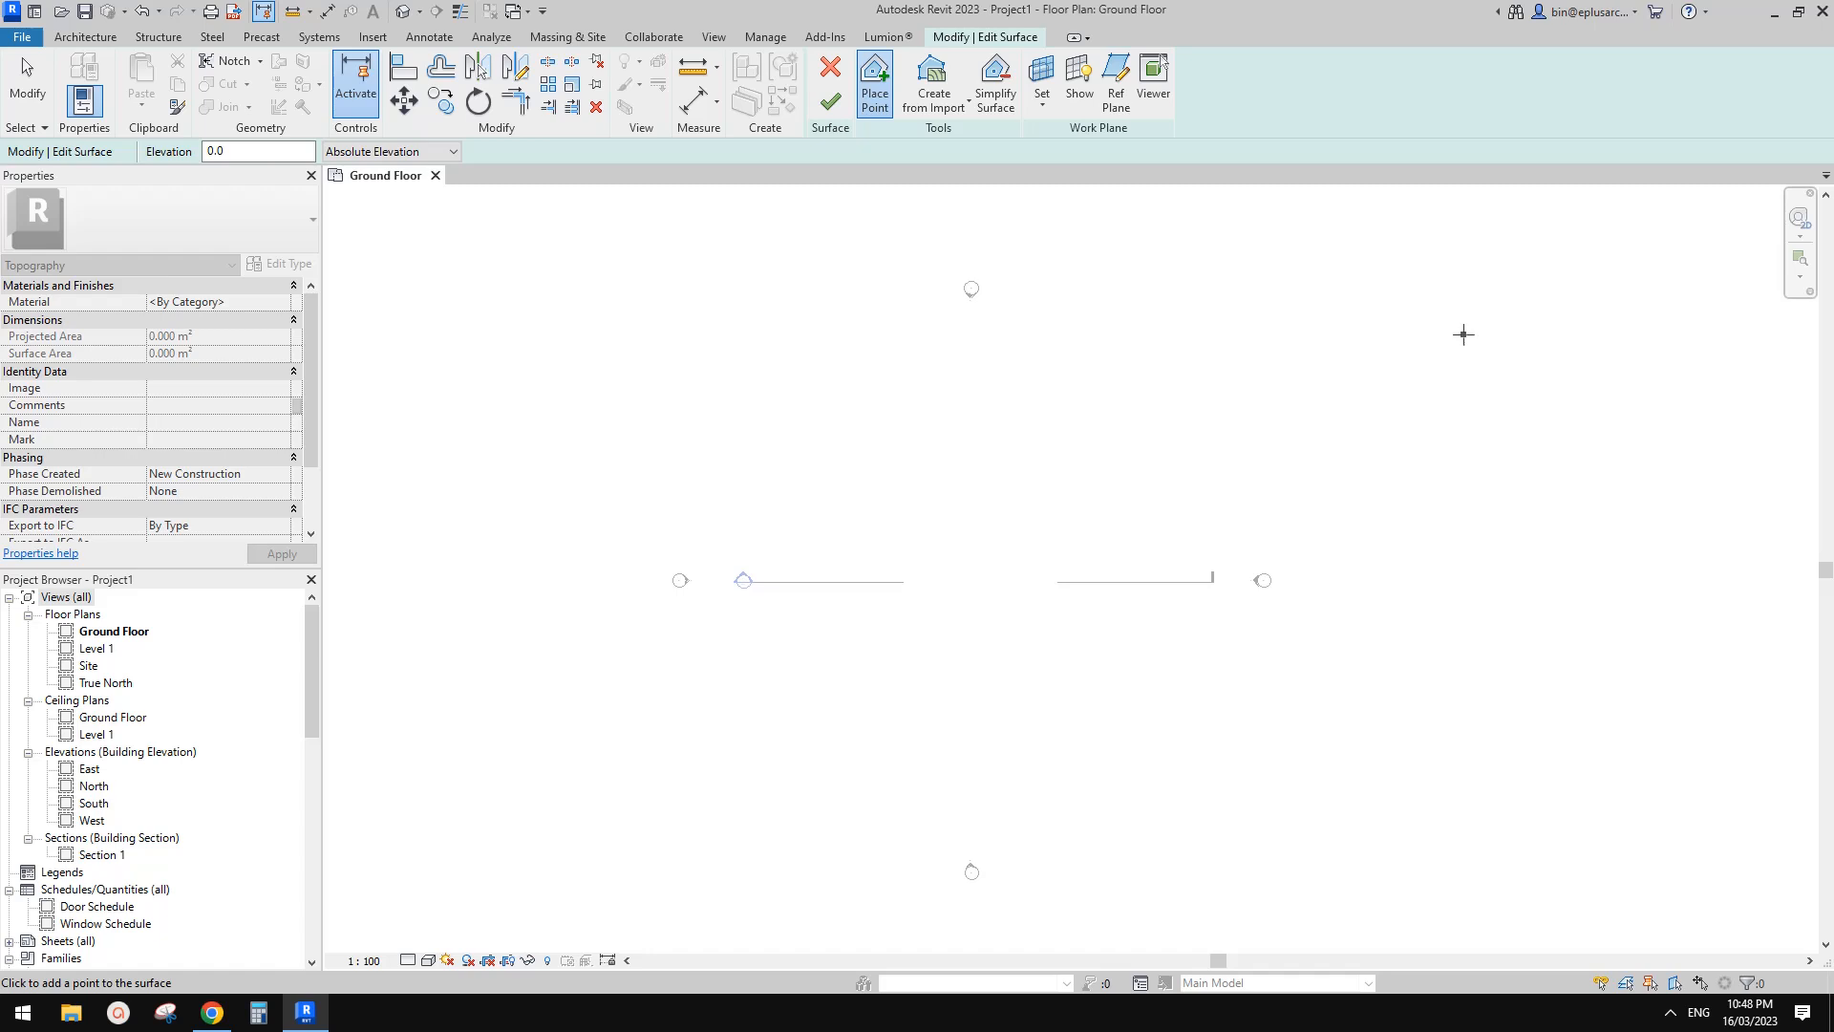
middle_click_drag(944, 424, 945, 436)
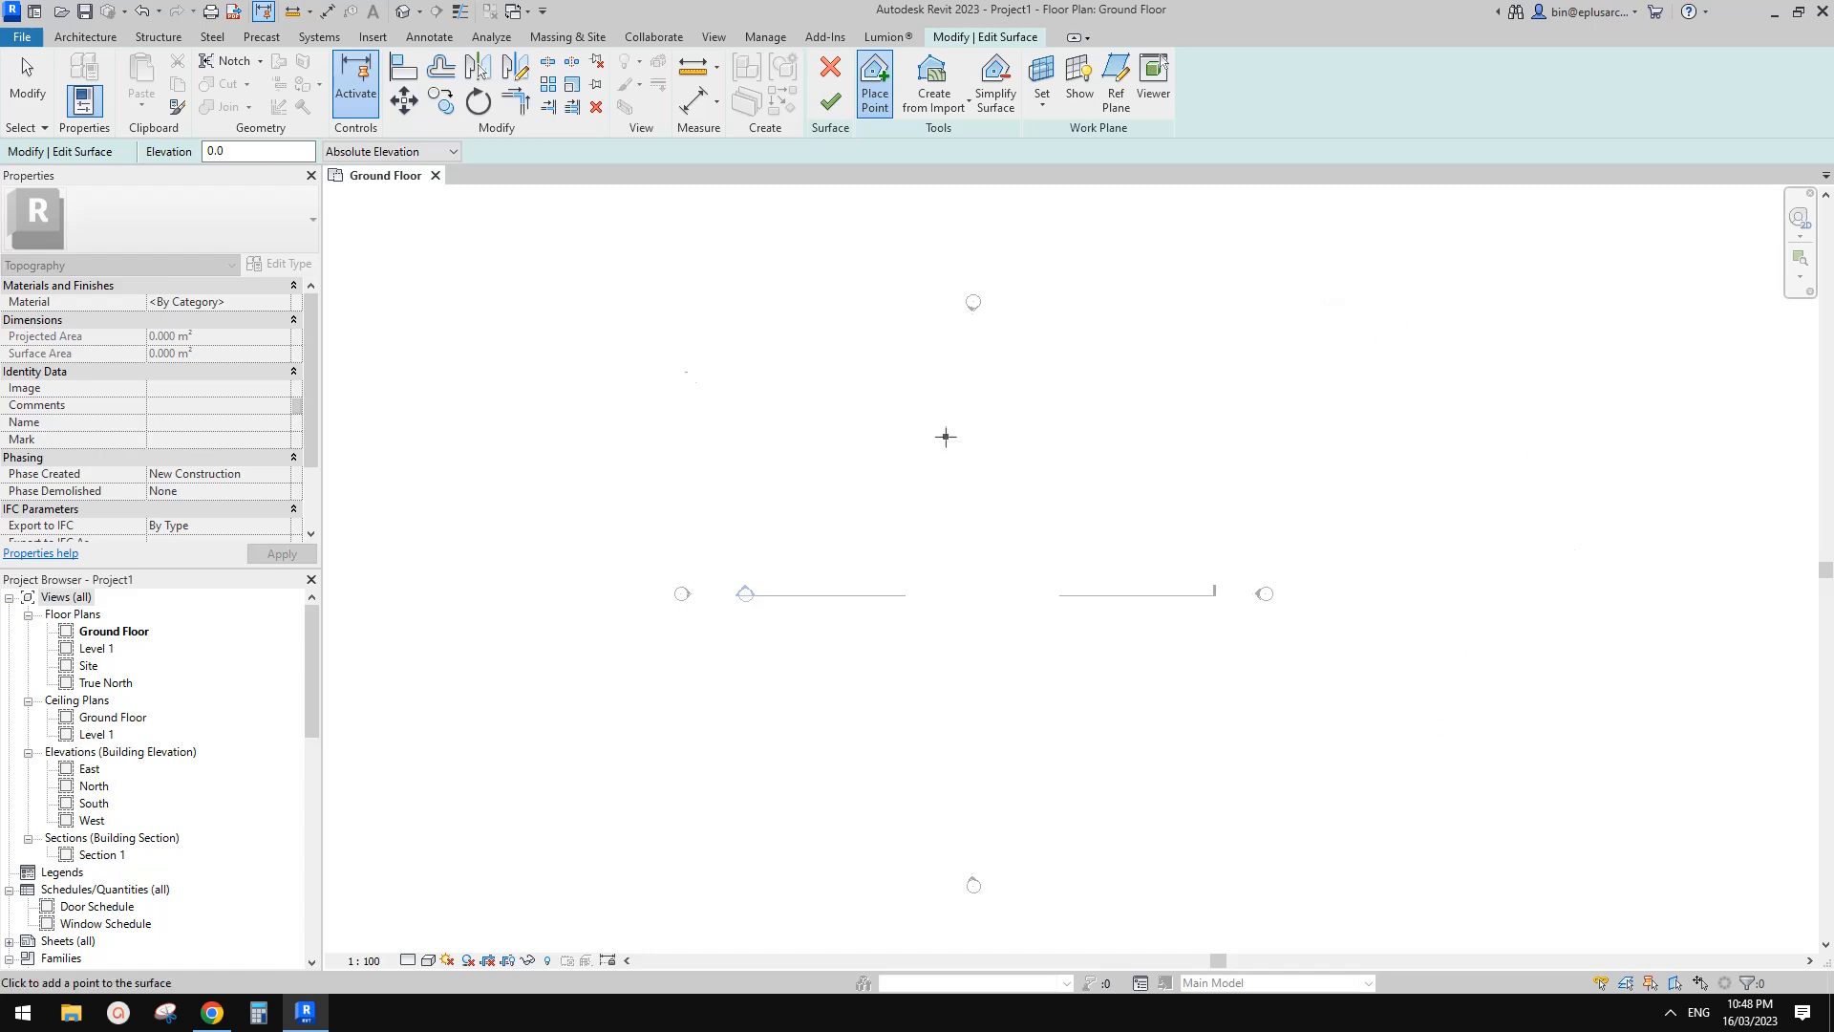
scroll(1318, 536, "down", 2)
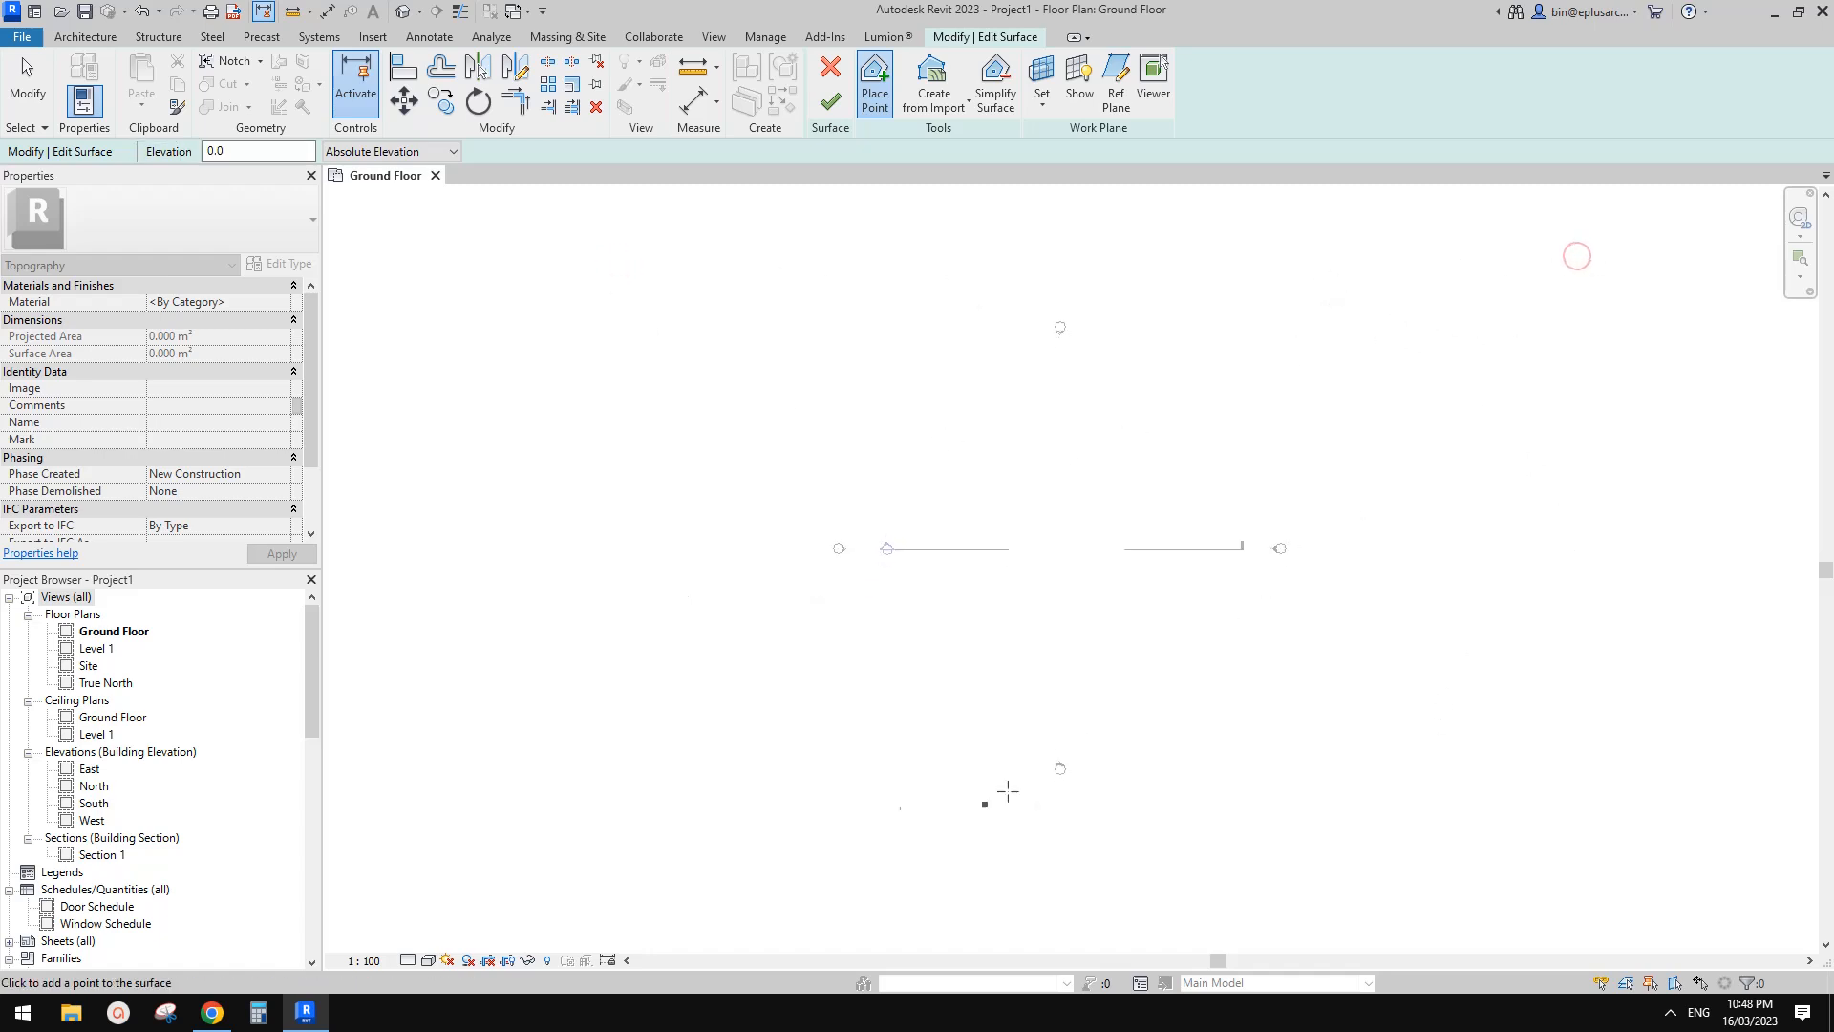
left_click(697, 864)
left_click(1575, 890)
Step: Turn on the visibility of the Topography category in the Ground Floor plan
middle_click_drag(1324, 548, 1319, 561)
middle_click_drag(1117, 613, 1080, 620)
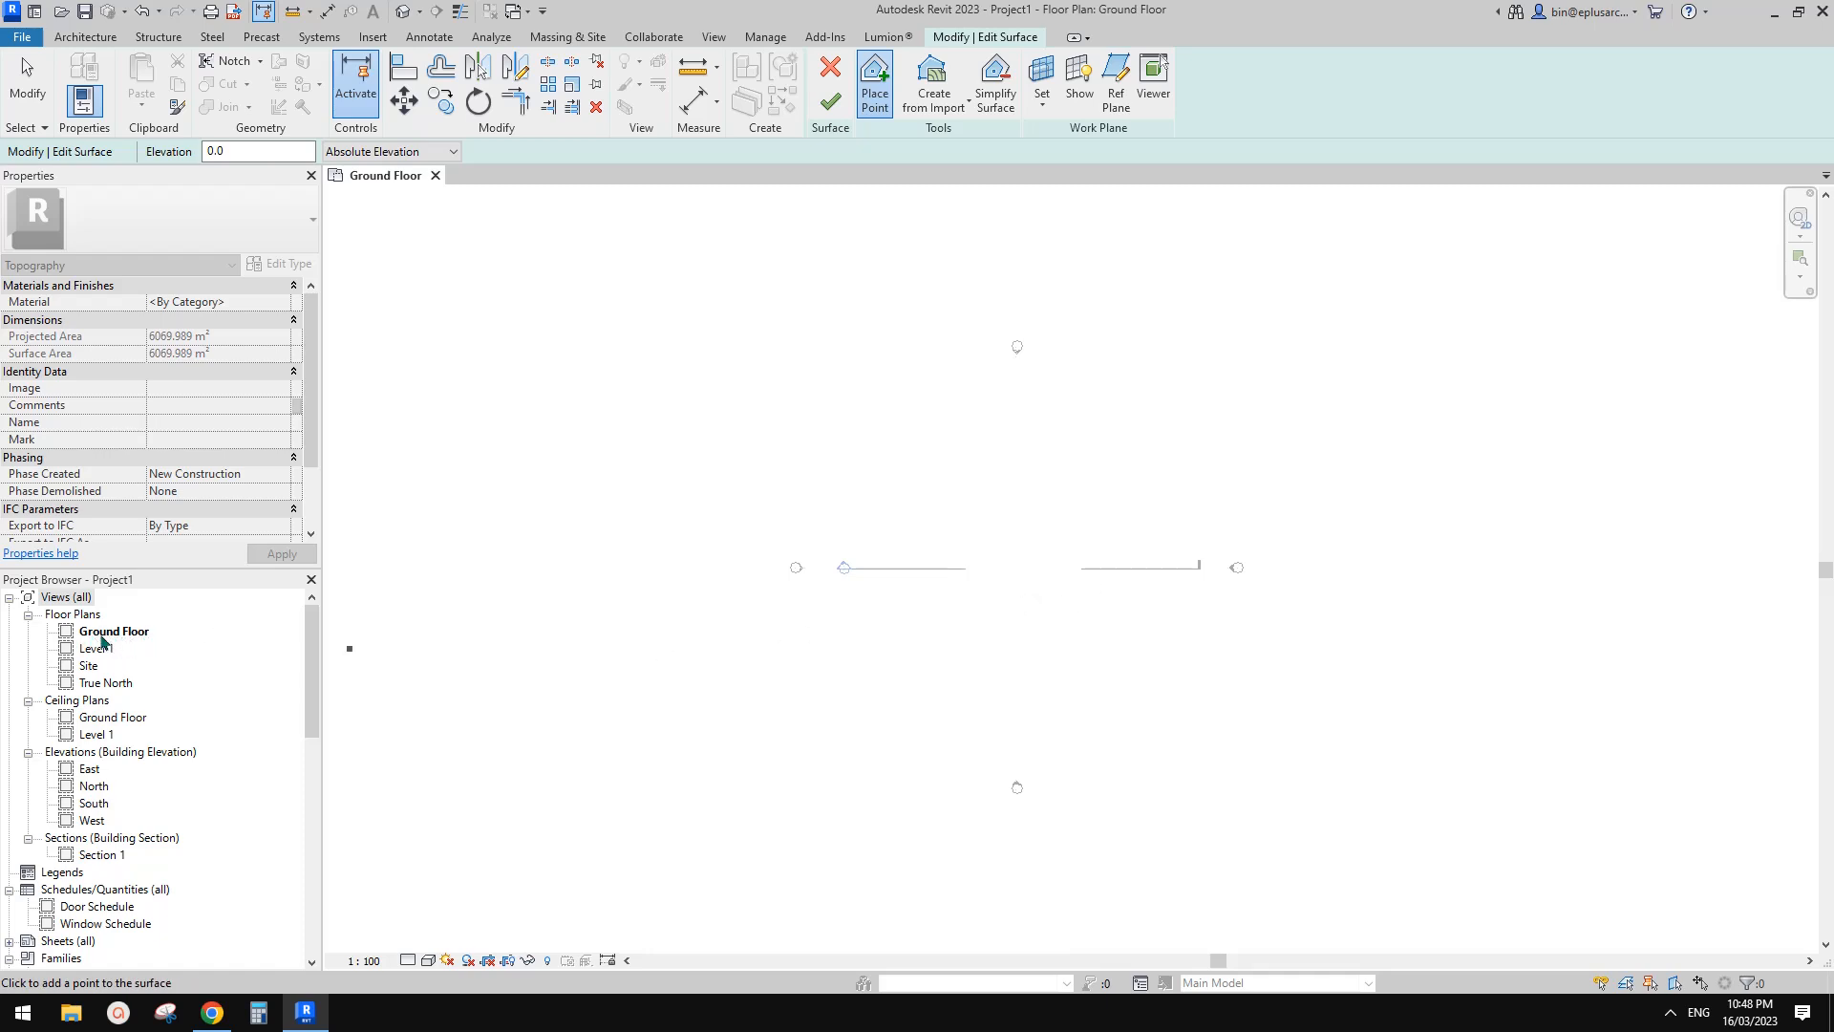
key("v")
key("v")
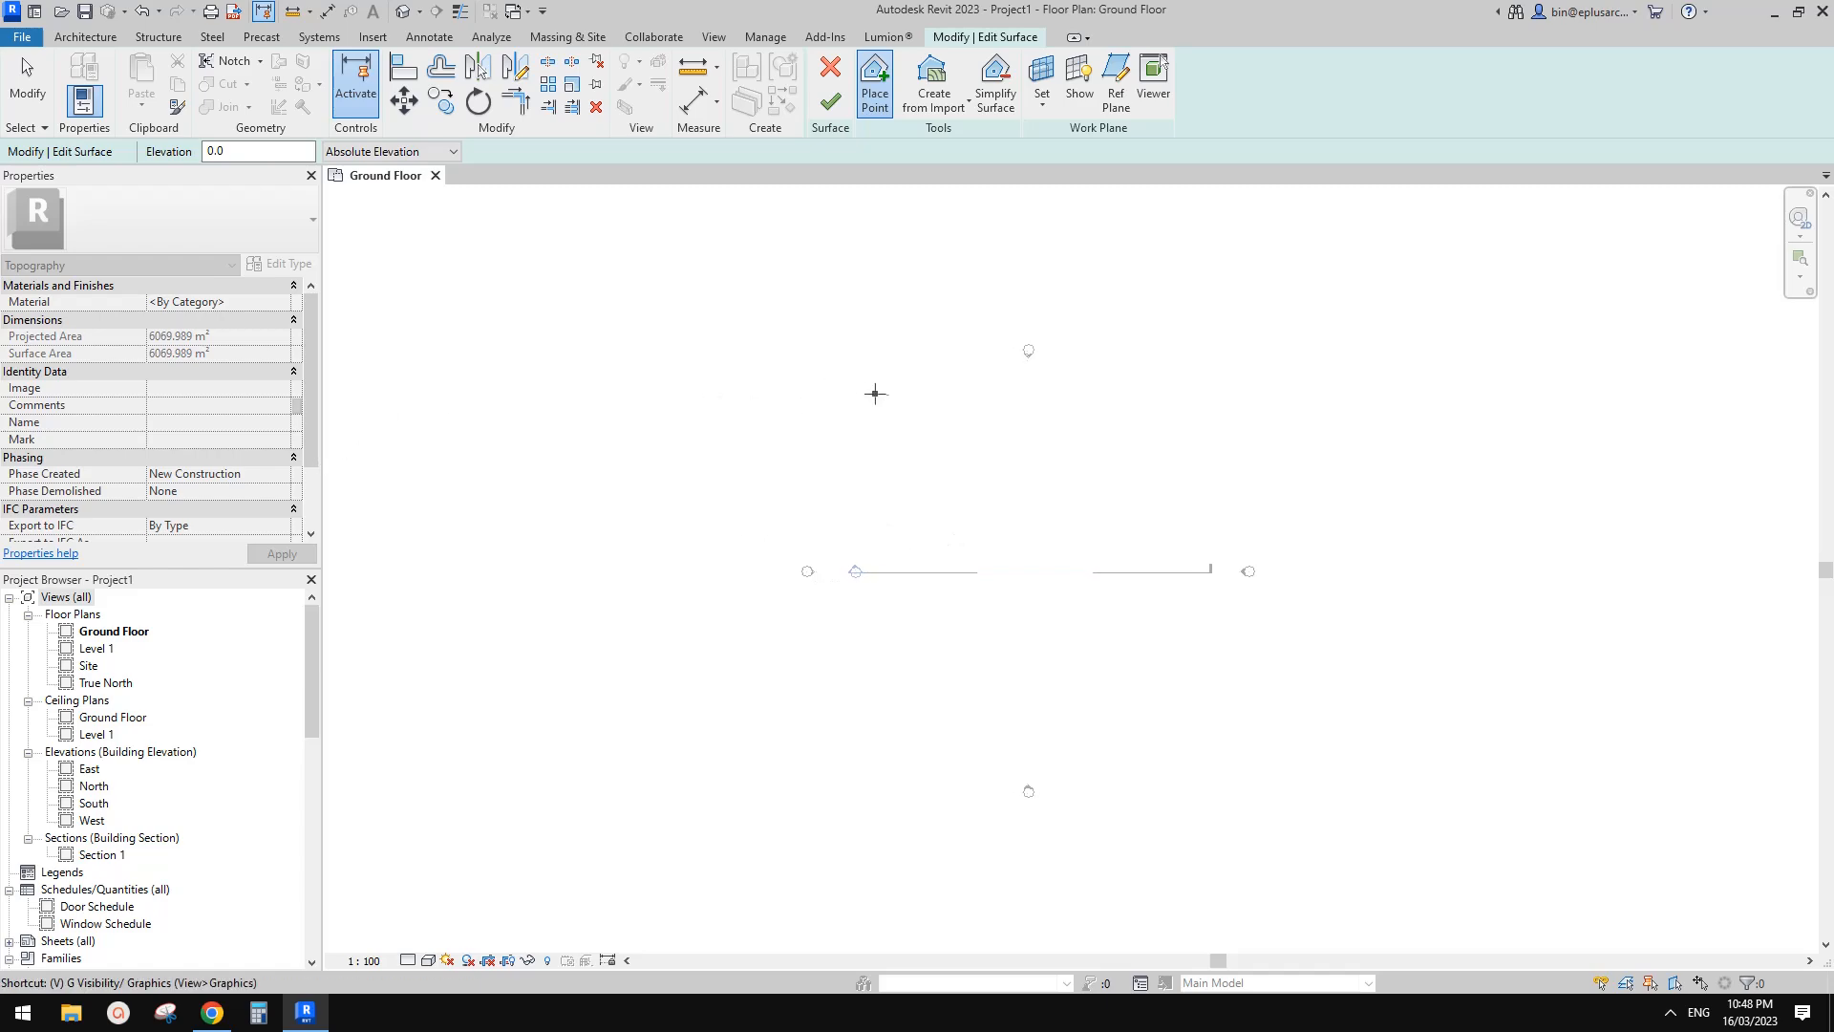
left_click_drag(903, 265, 557, 237)
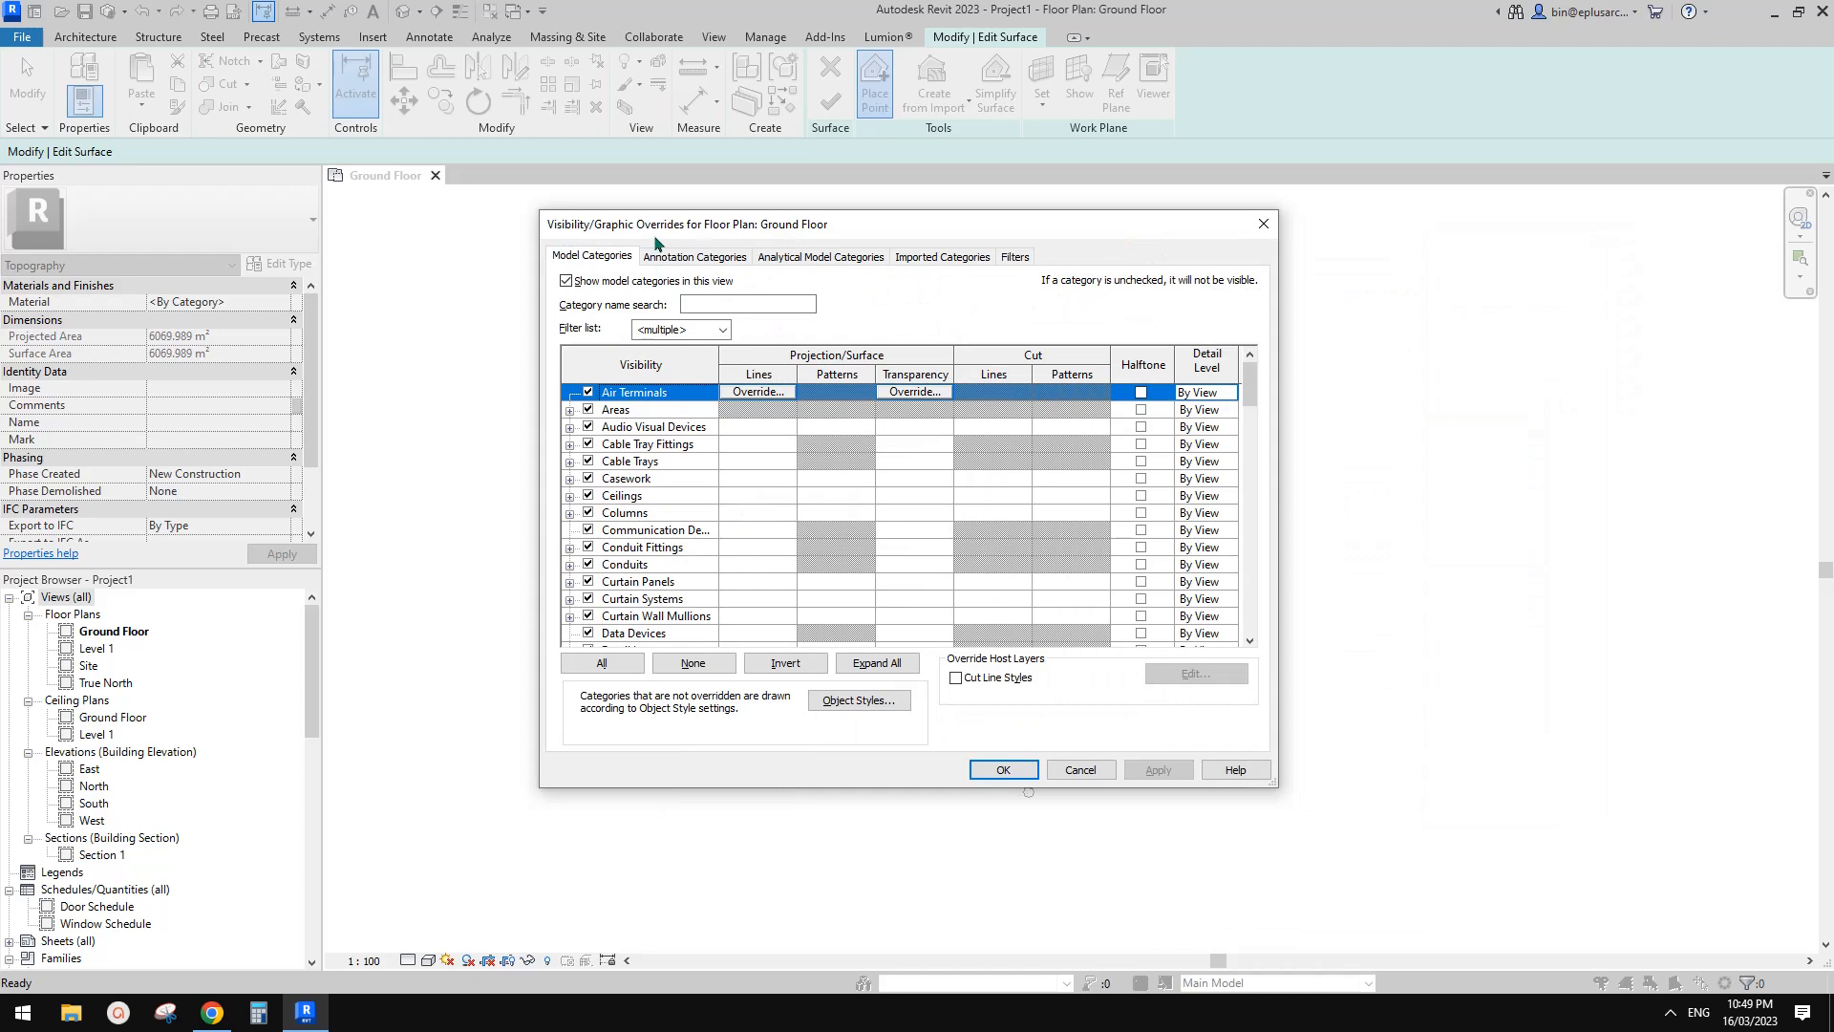
left_click(643, 570)
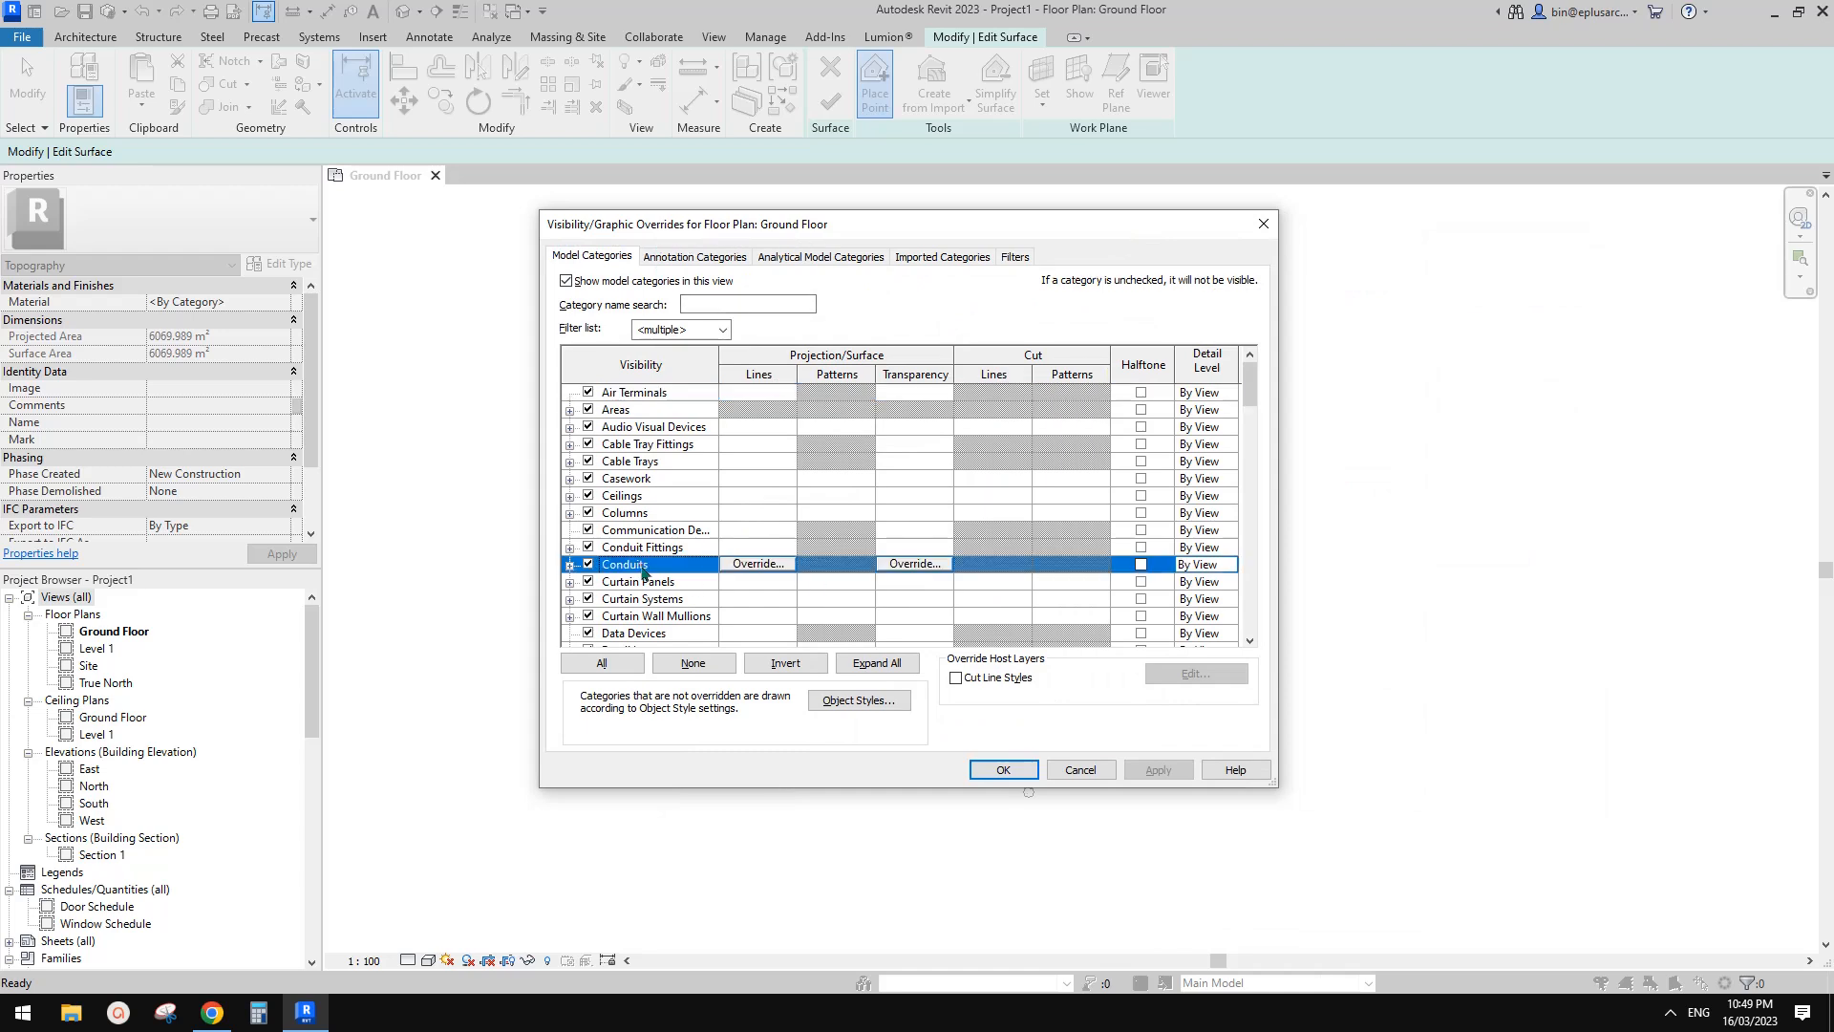
key("m")
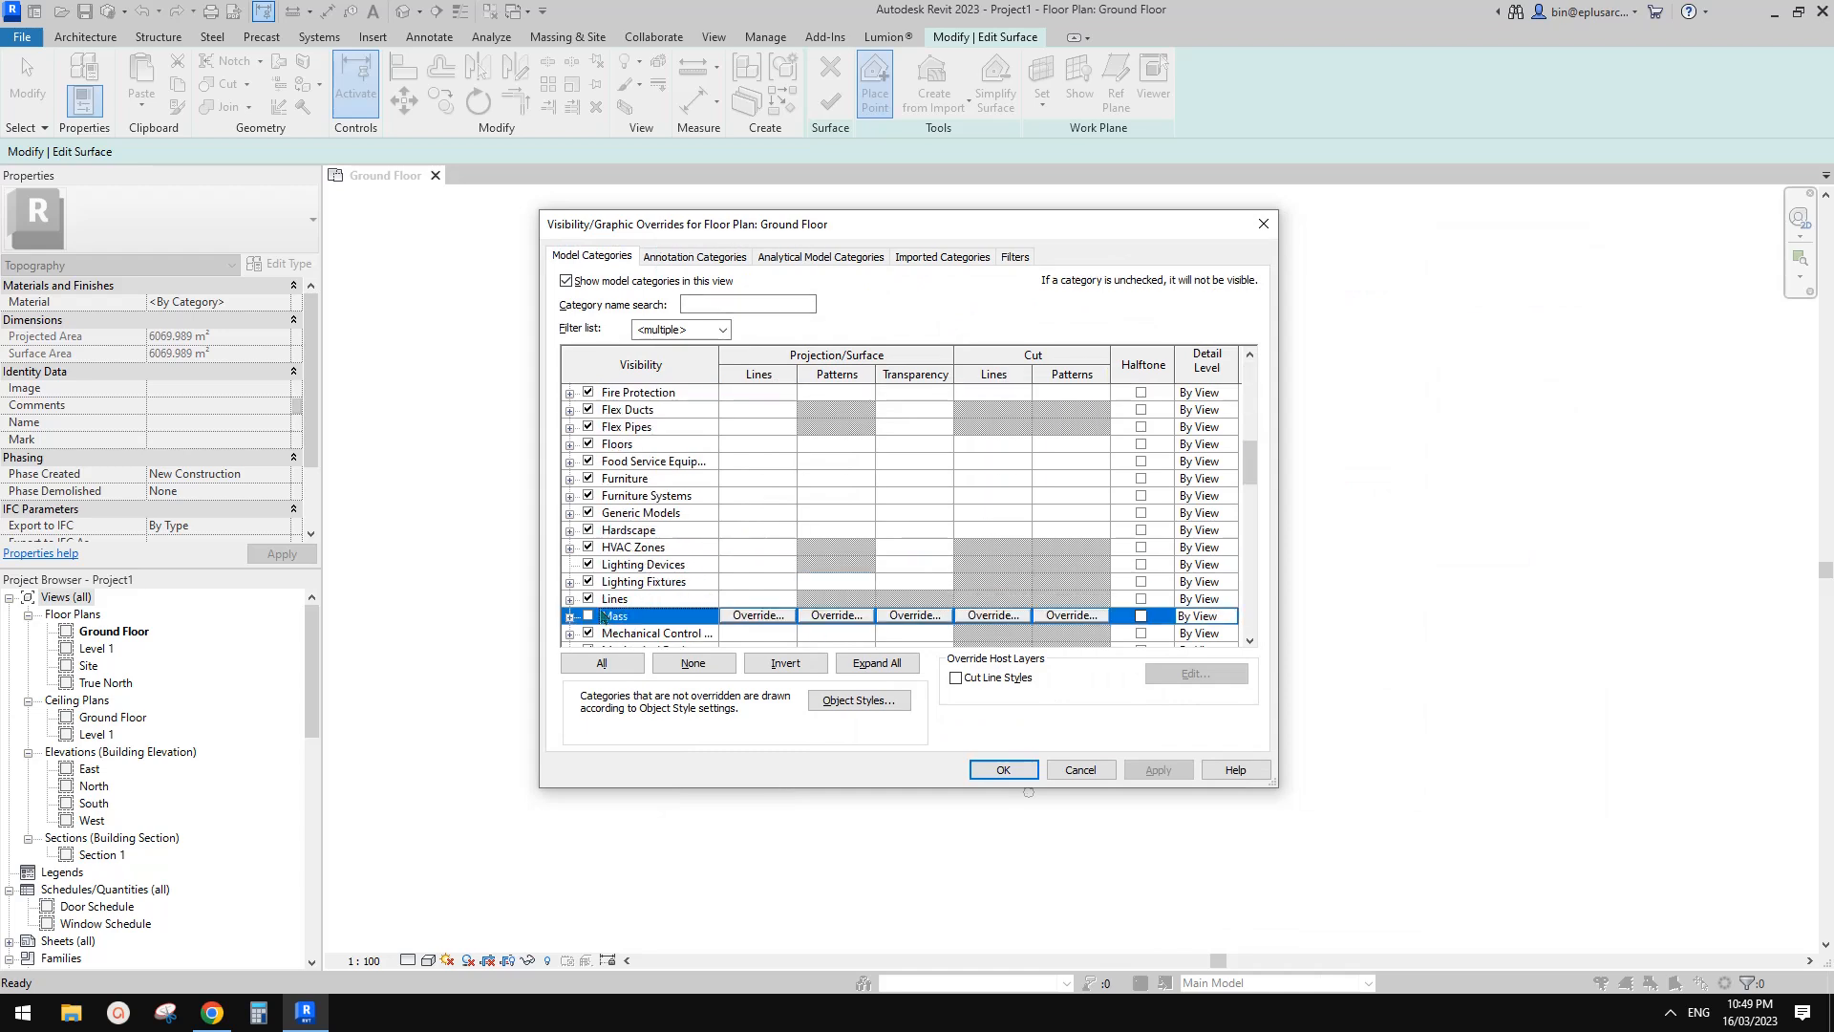
left_click(638, 514)
key("t")
scroll(661, 592, "down", 1)
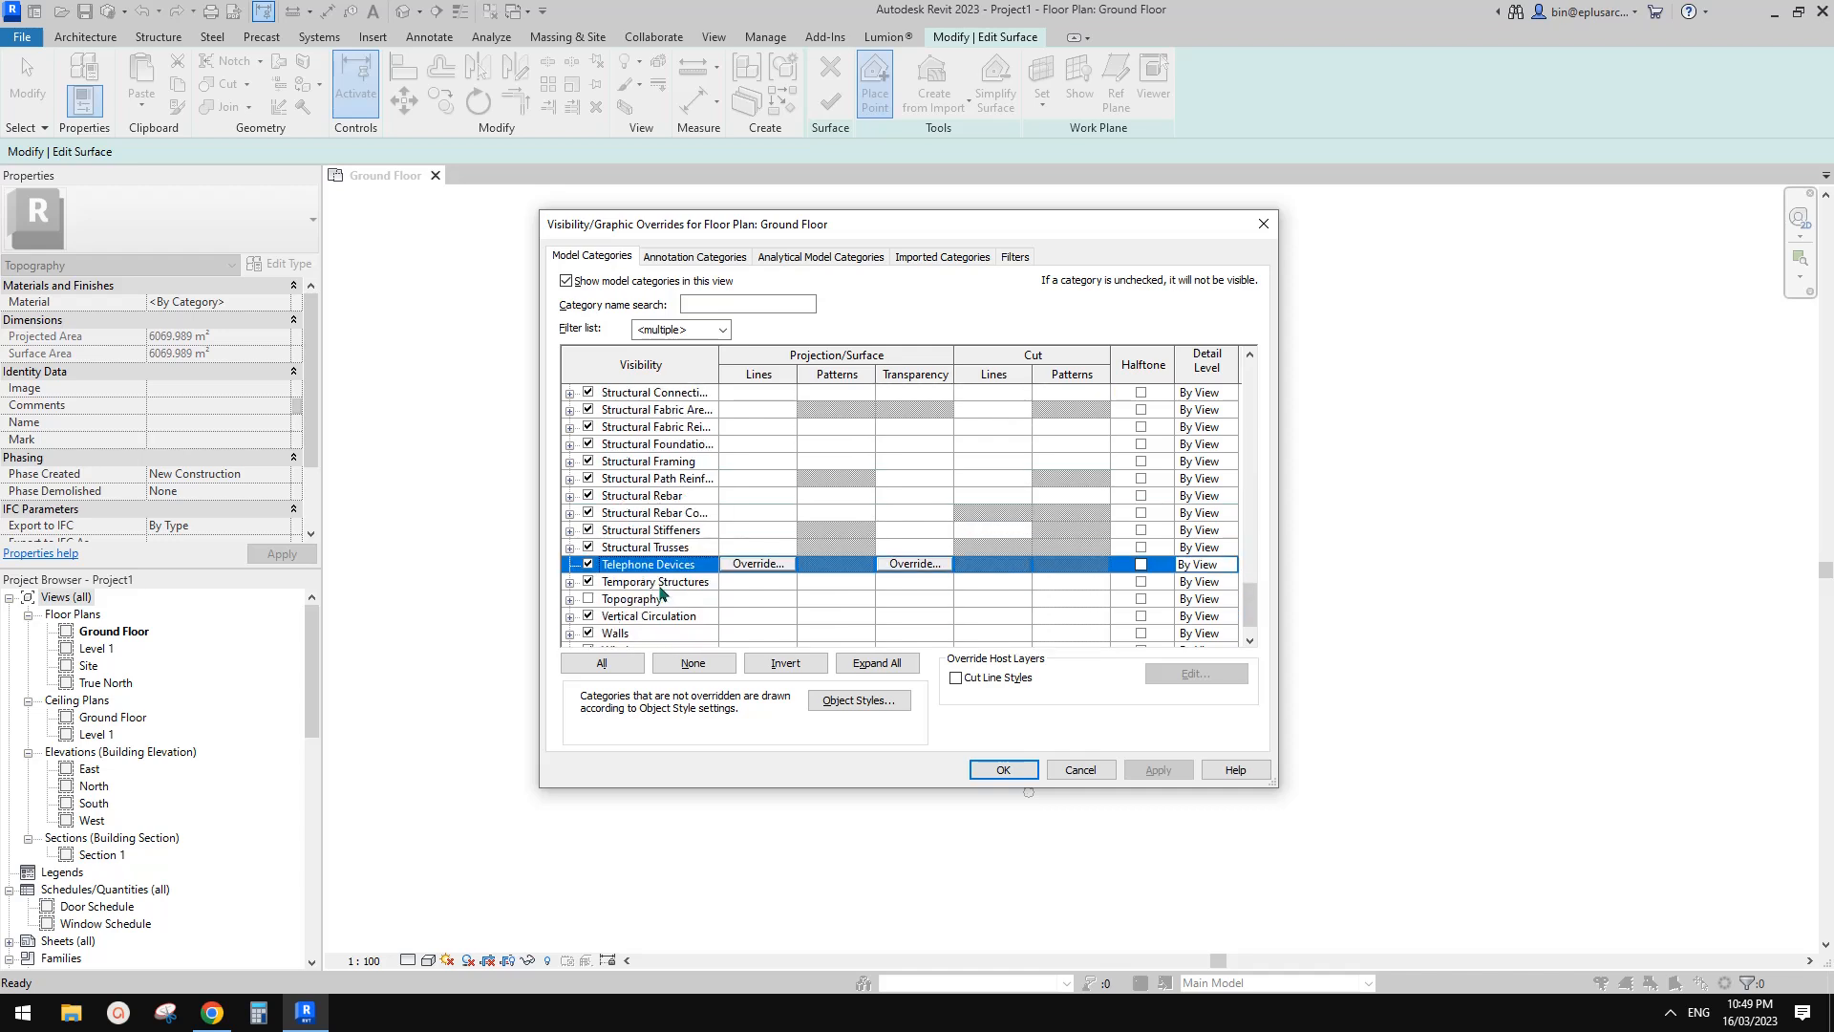
left_click(587, 599)
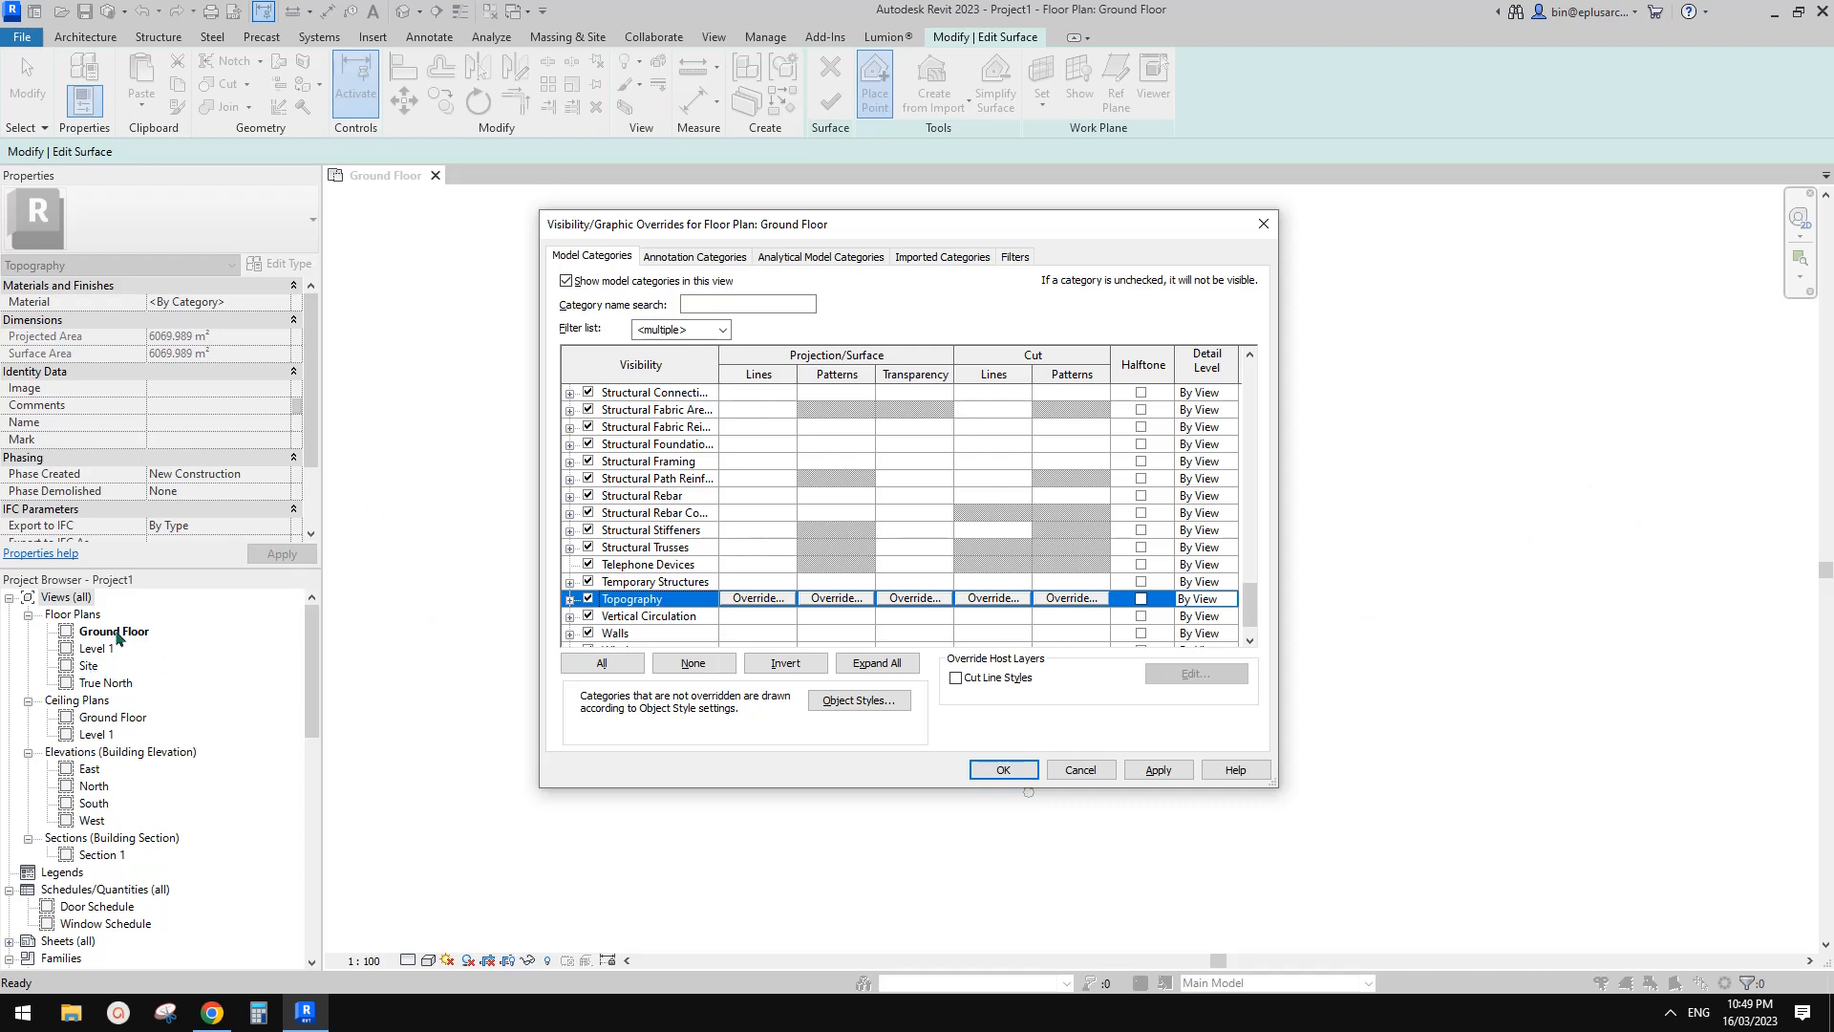
left_click(1002, 770)
scroll(1351, 713, "down", 3)
scroll(1099, 502, "up", 2)
key("v")
key("v")
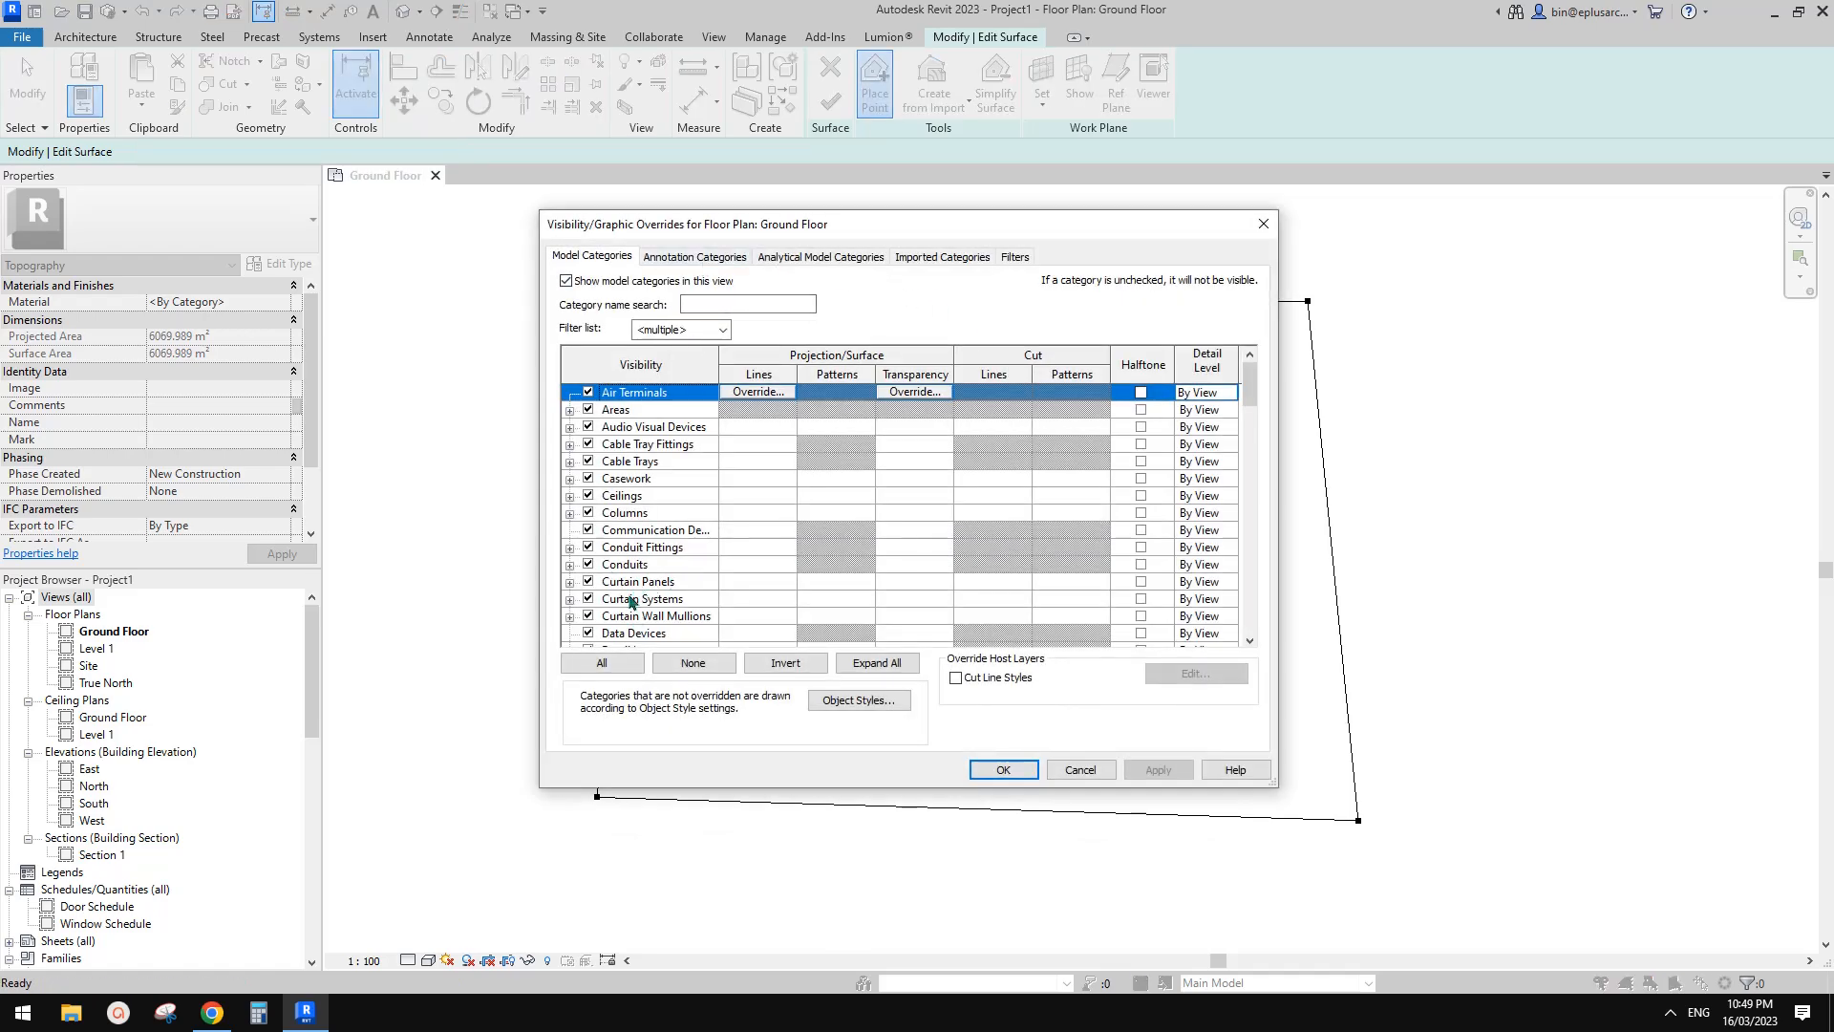
left_click(1040, 770)
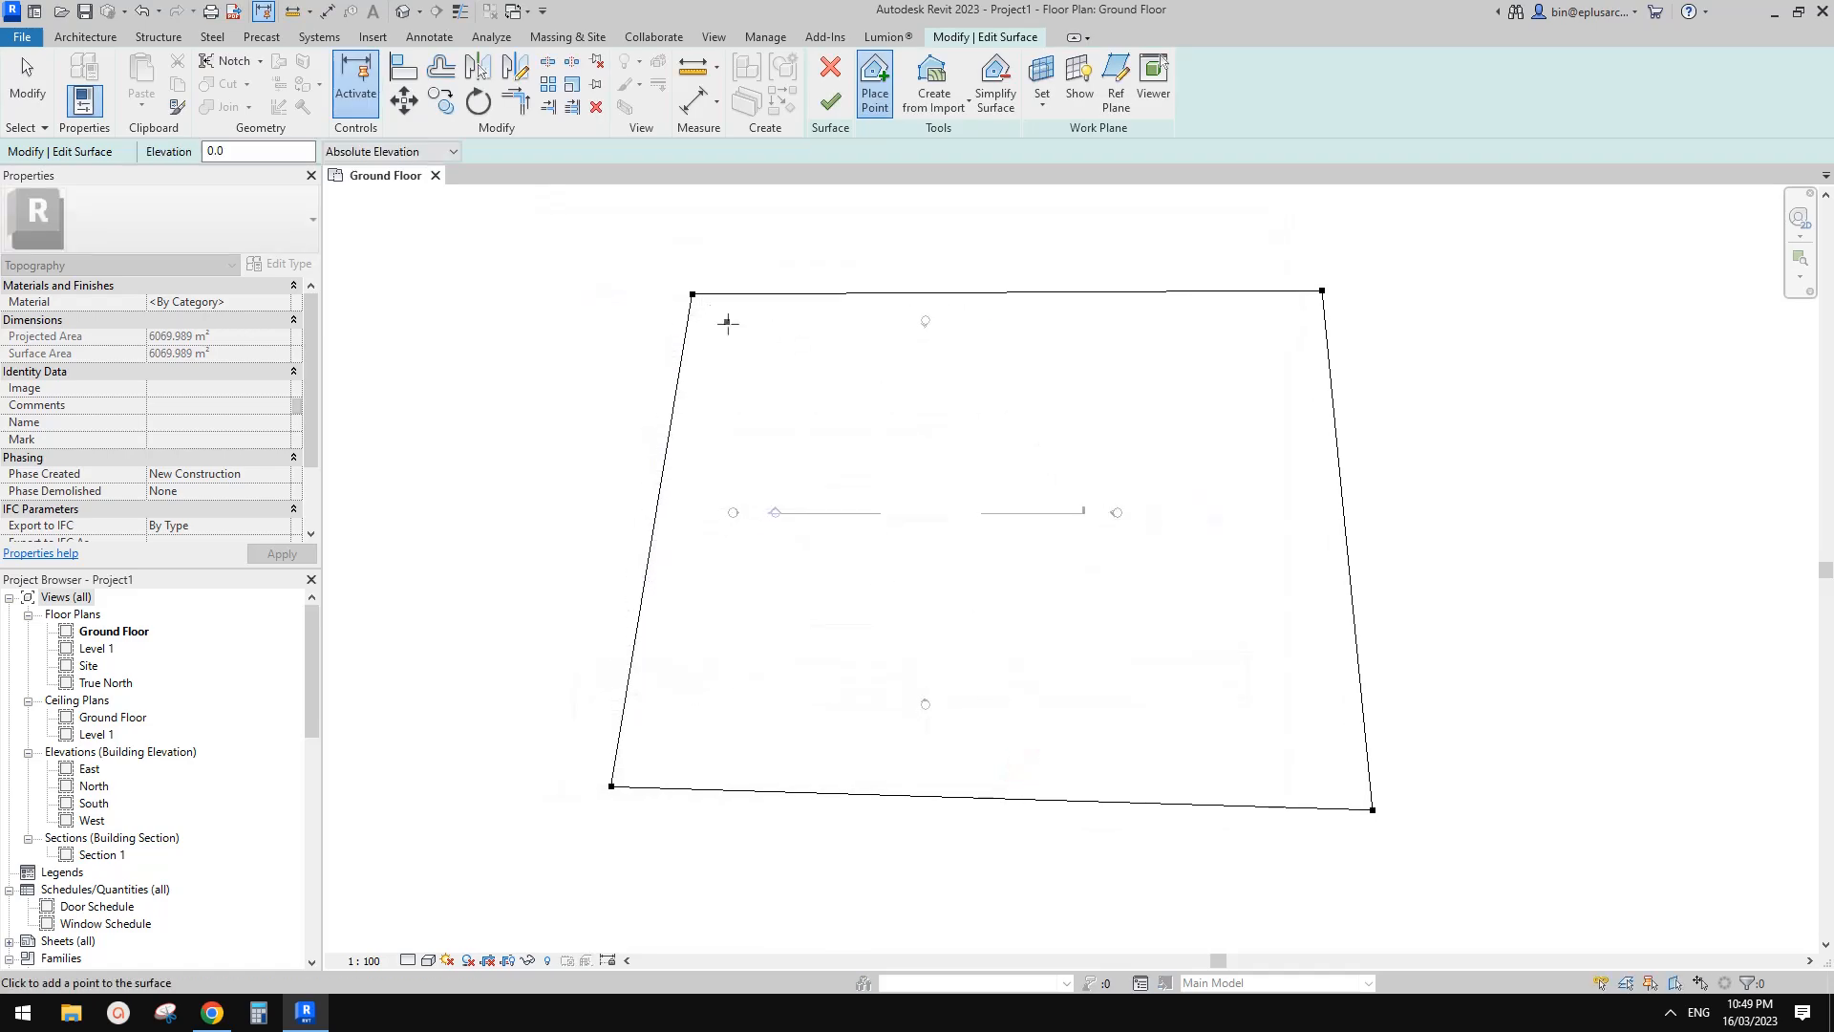
Step: Move the two upper corner points of the toposurface outward to make its boundary more rectangular
left_click_drag(693, 294, 609, 276)
left_click_drag(1323, 291, 1362, 264)
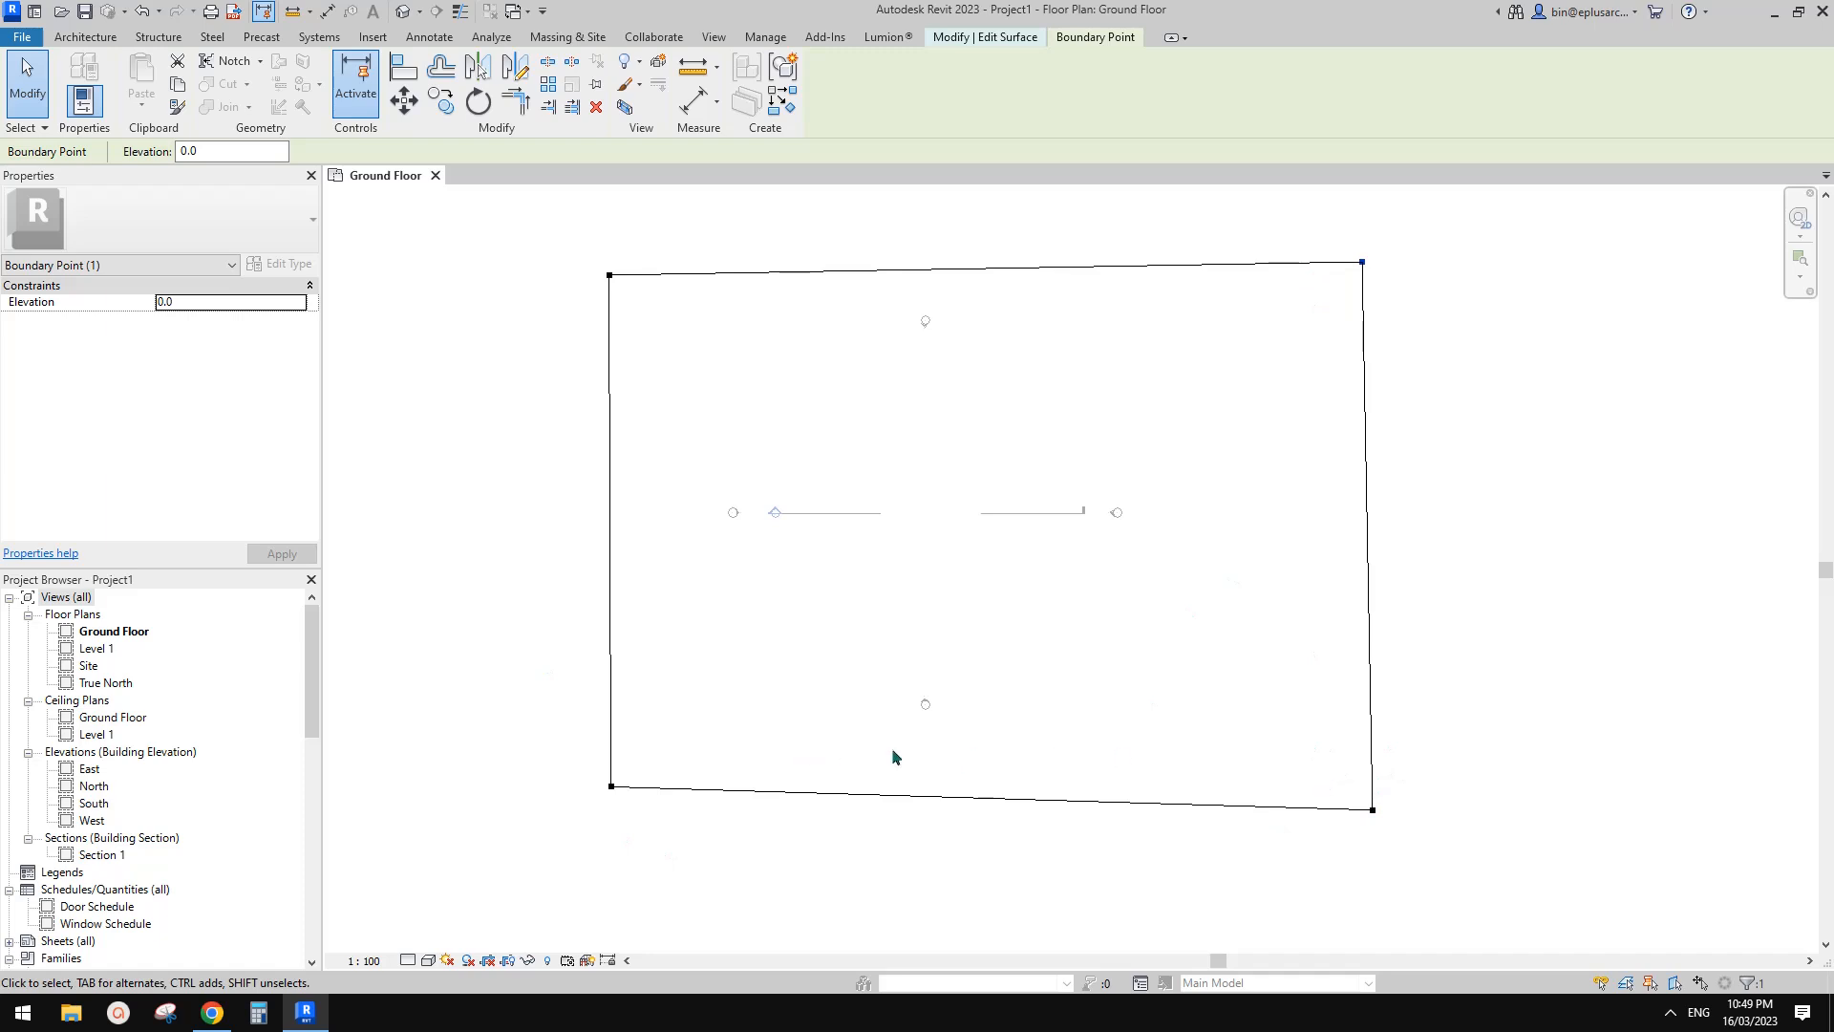
scroll(1040, 578, "up", 2)
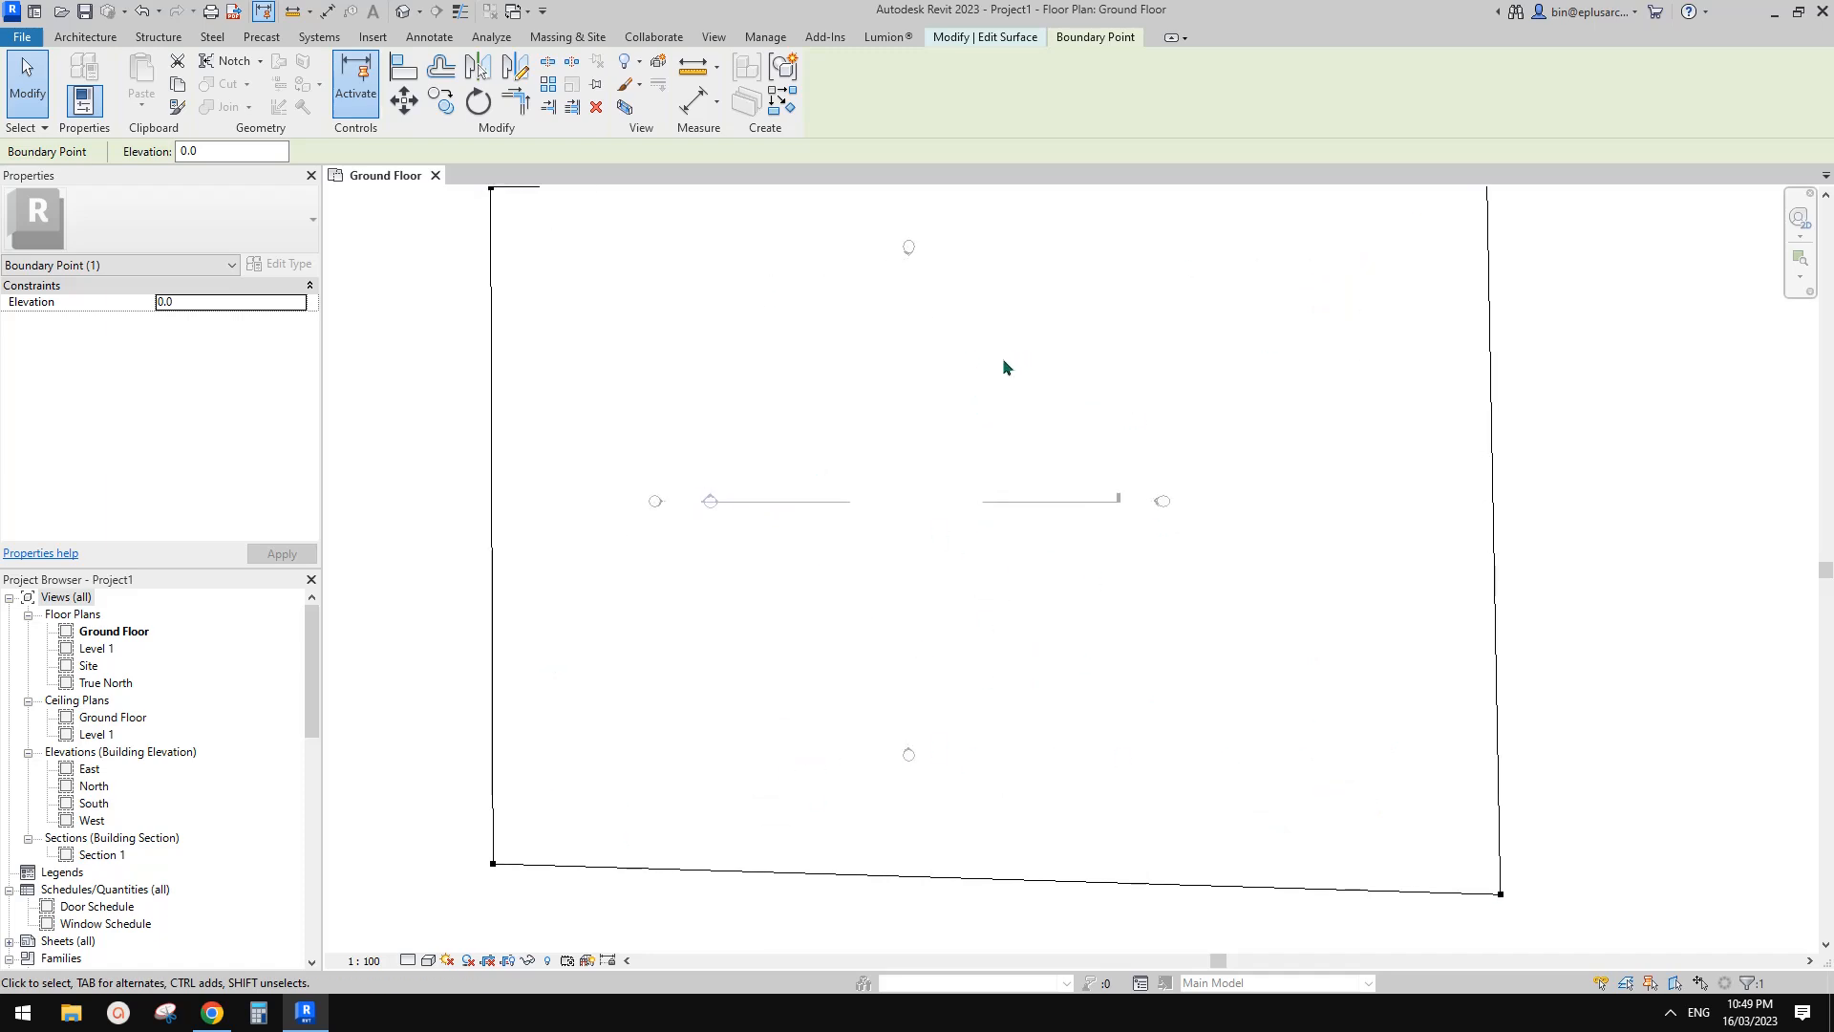
scroll(892, 427, "down", 1)
Step: Place twenty points at elevation 0 inside the site boundary, tracing a closed croissant-shaped outline
left_click(1003, 38)
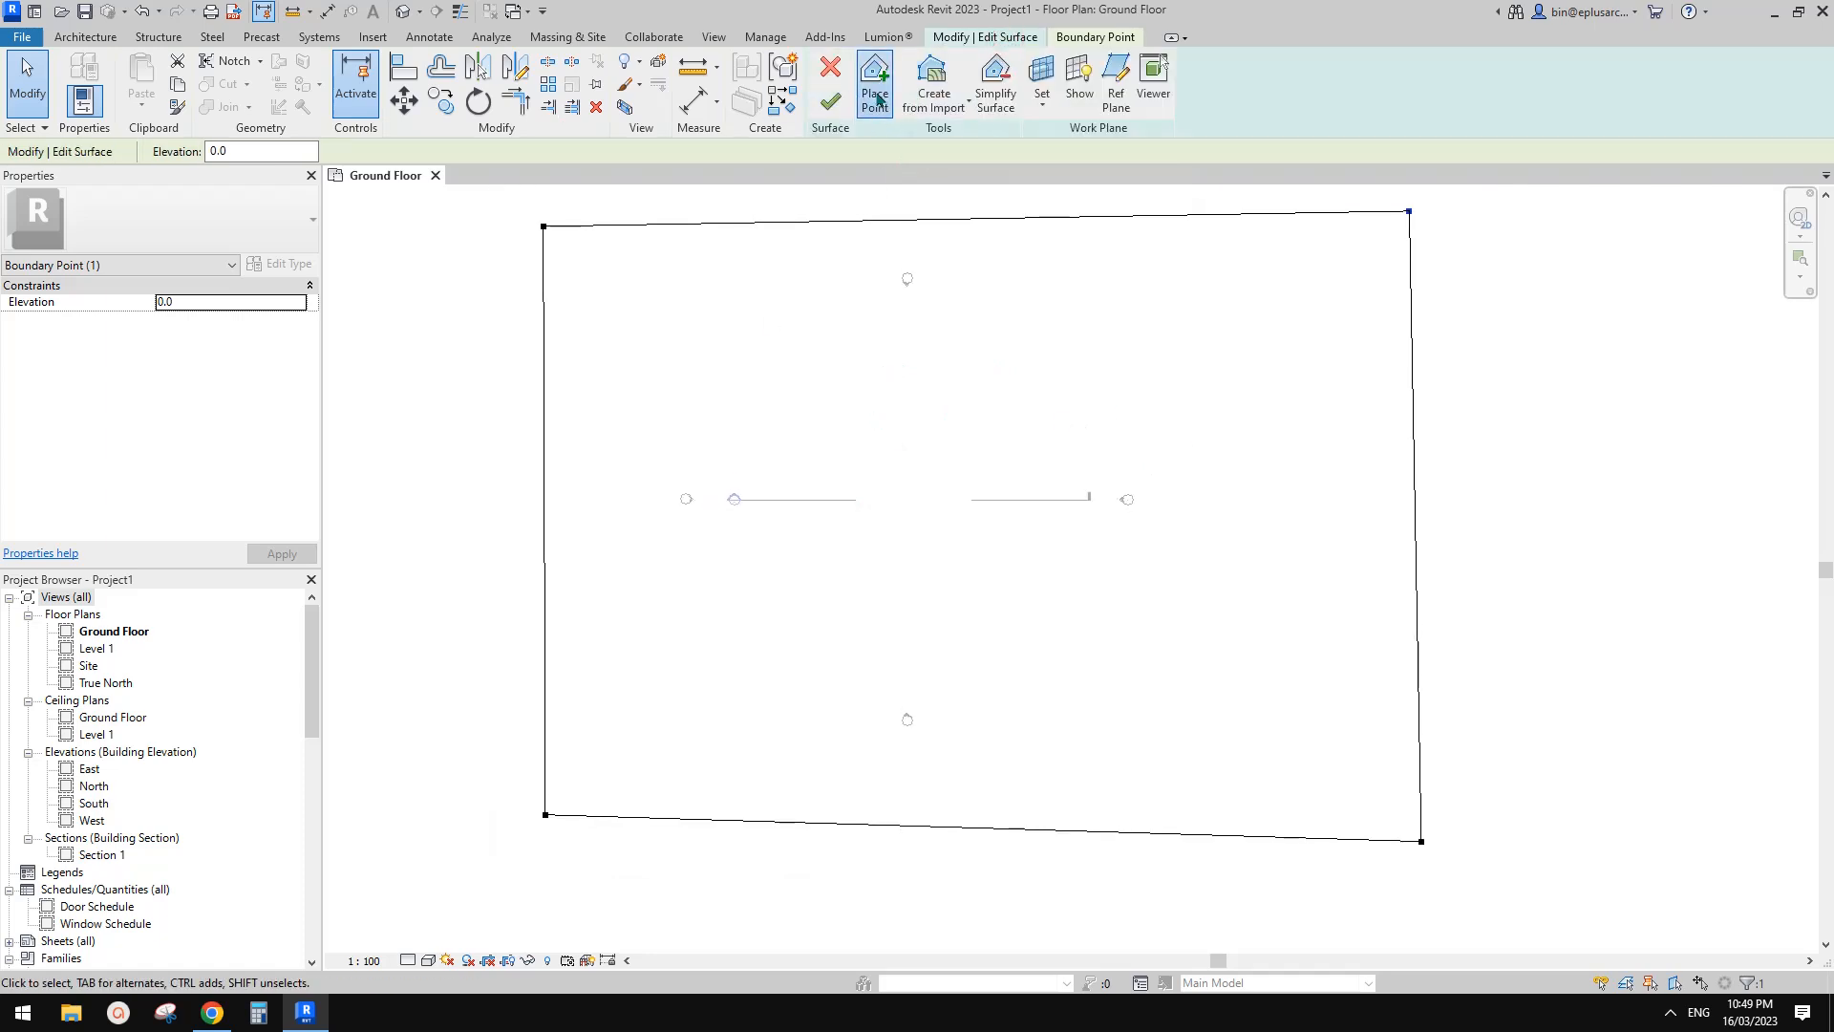
left_click(875, 84)
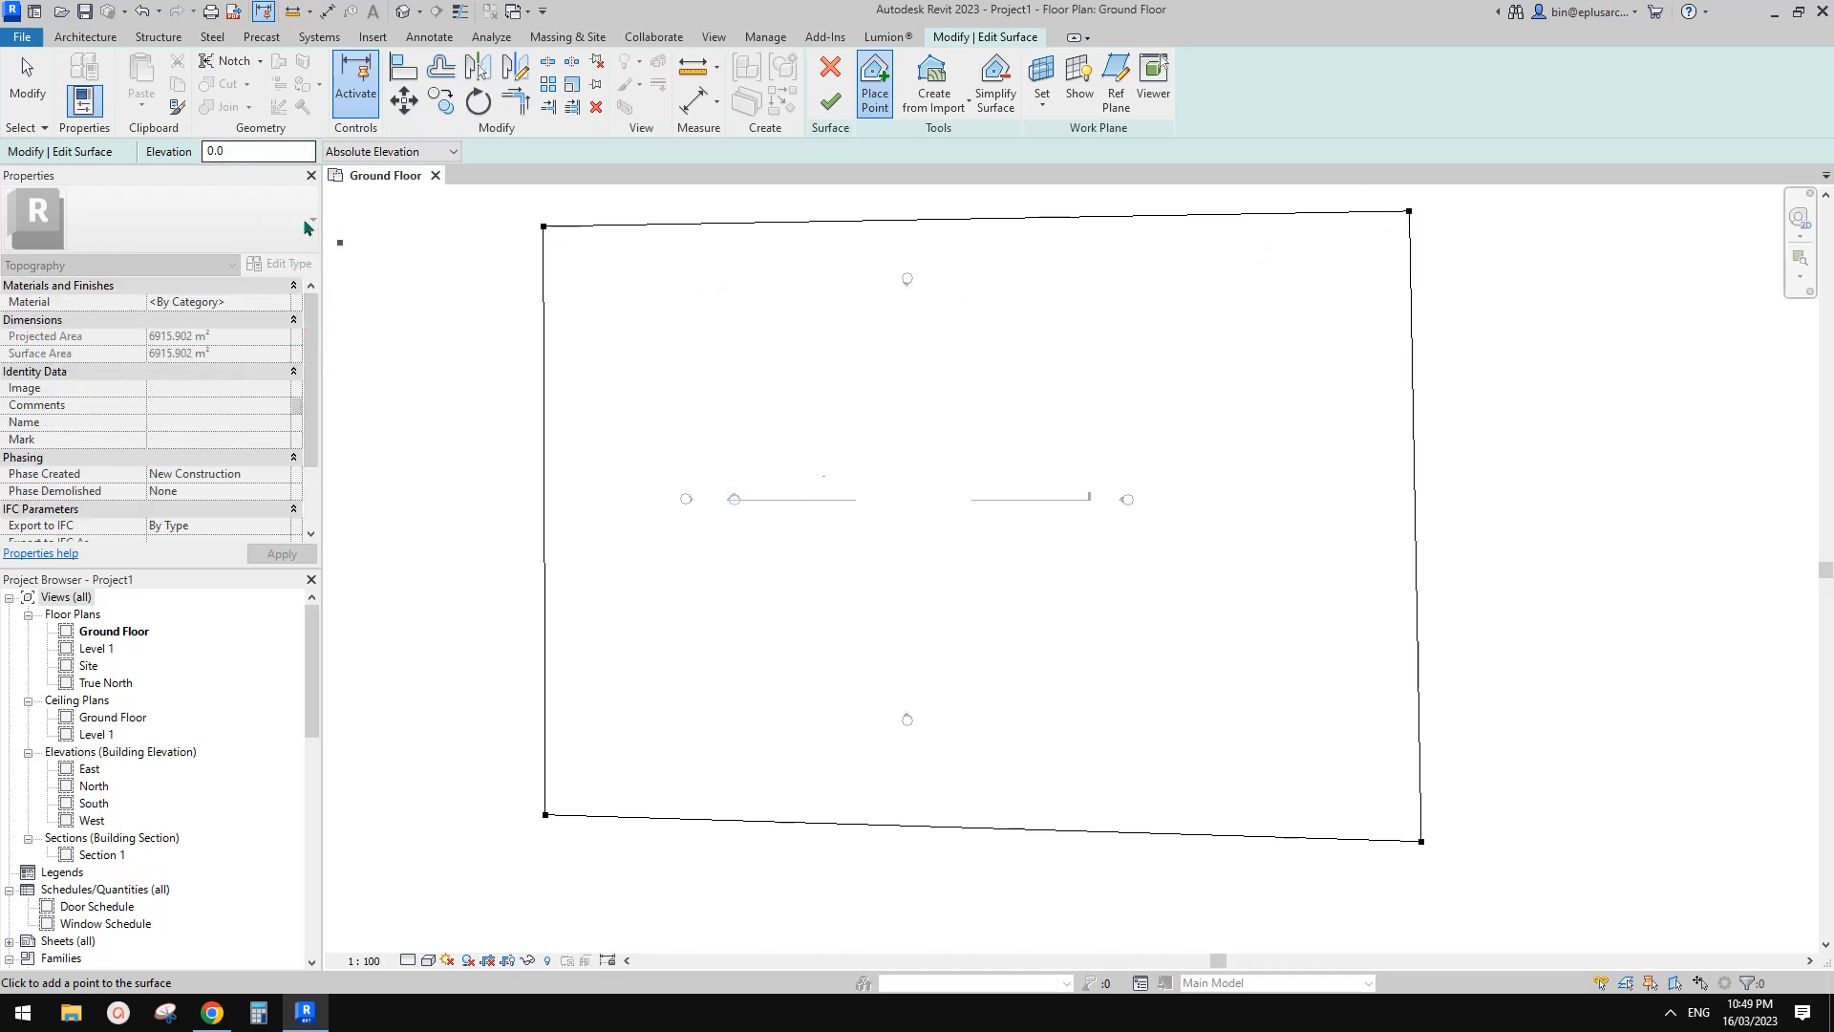
scroll(1013, 411, "up", 1)
left_click(1140, 325)
left_click(1057, 327)
left_click(973, 348)
left_click(889, 375)
left_click(798, 413)
left_click(748, 460)
left_click(723, 593)
left_click(732, 661)
left_click(759, 726)
left_click(803, 767)
left_click(893, 792)
left_click(958, 789)
left_click(973, 740)
left_click(952, 688)
left_click(921, 633)
left_click(888, 574)
left_click(936, 506)
left_click(999, 489)
left_click(1087, 469)
left_click(1160, 408)
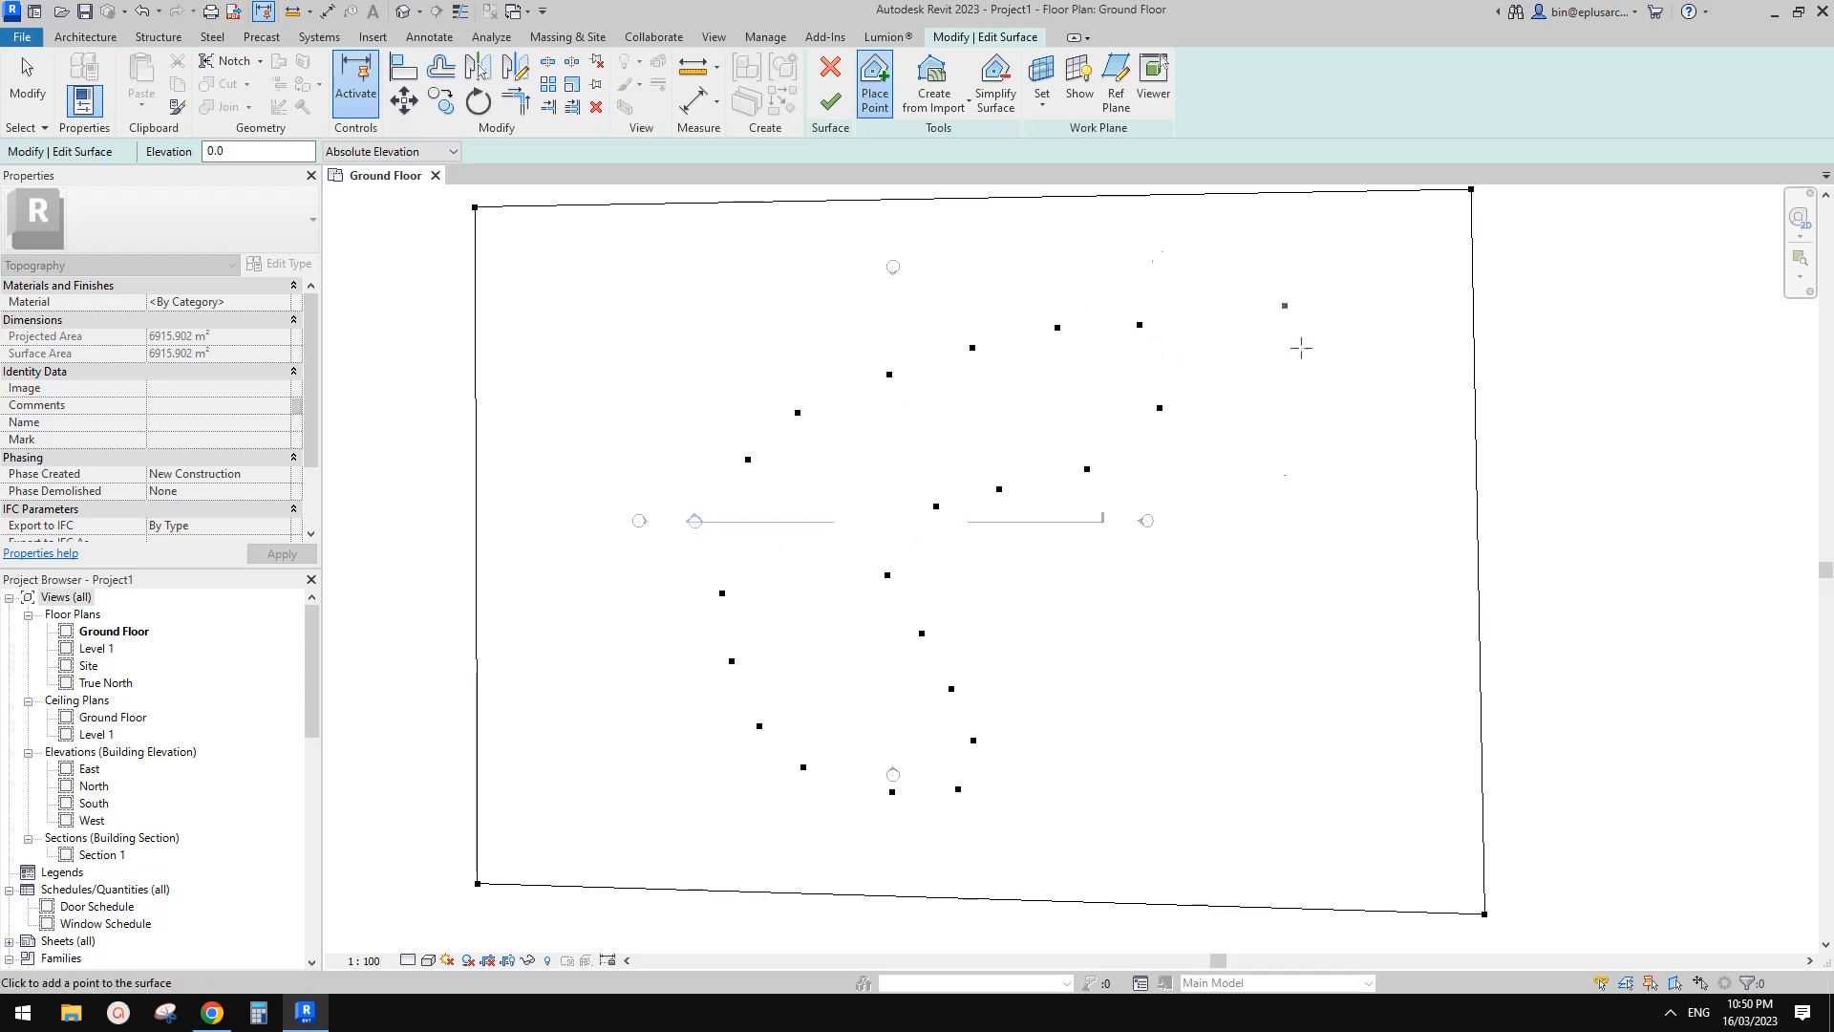
Step: Place points at elevation 500 just inside the croissant outline, following its concave side from the lower tip to the upper tip
scroll(850, 508, "up", 1)
scroll(868, 536, "down", 1)
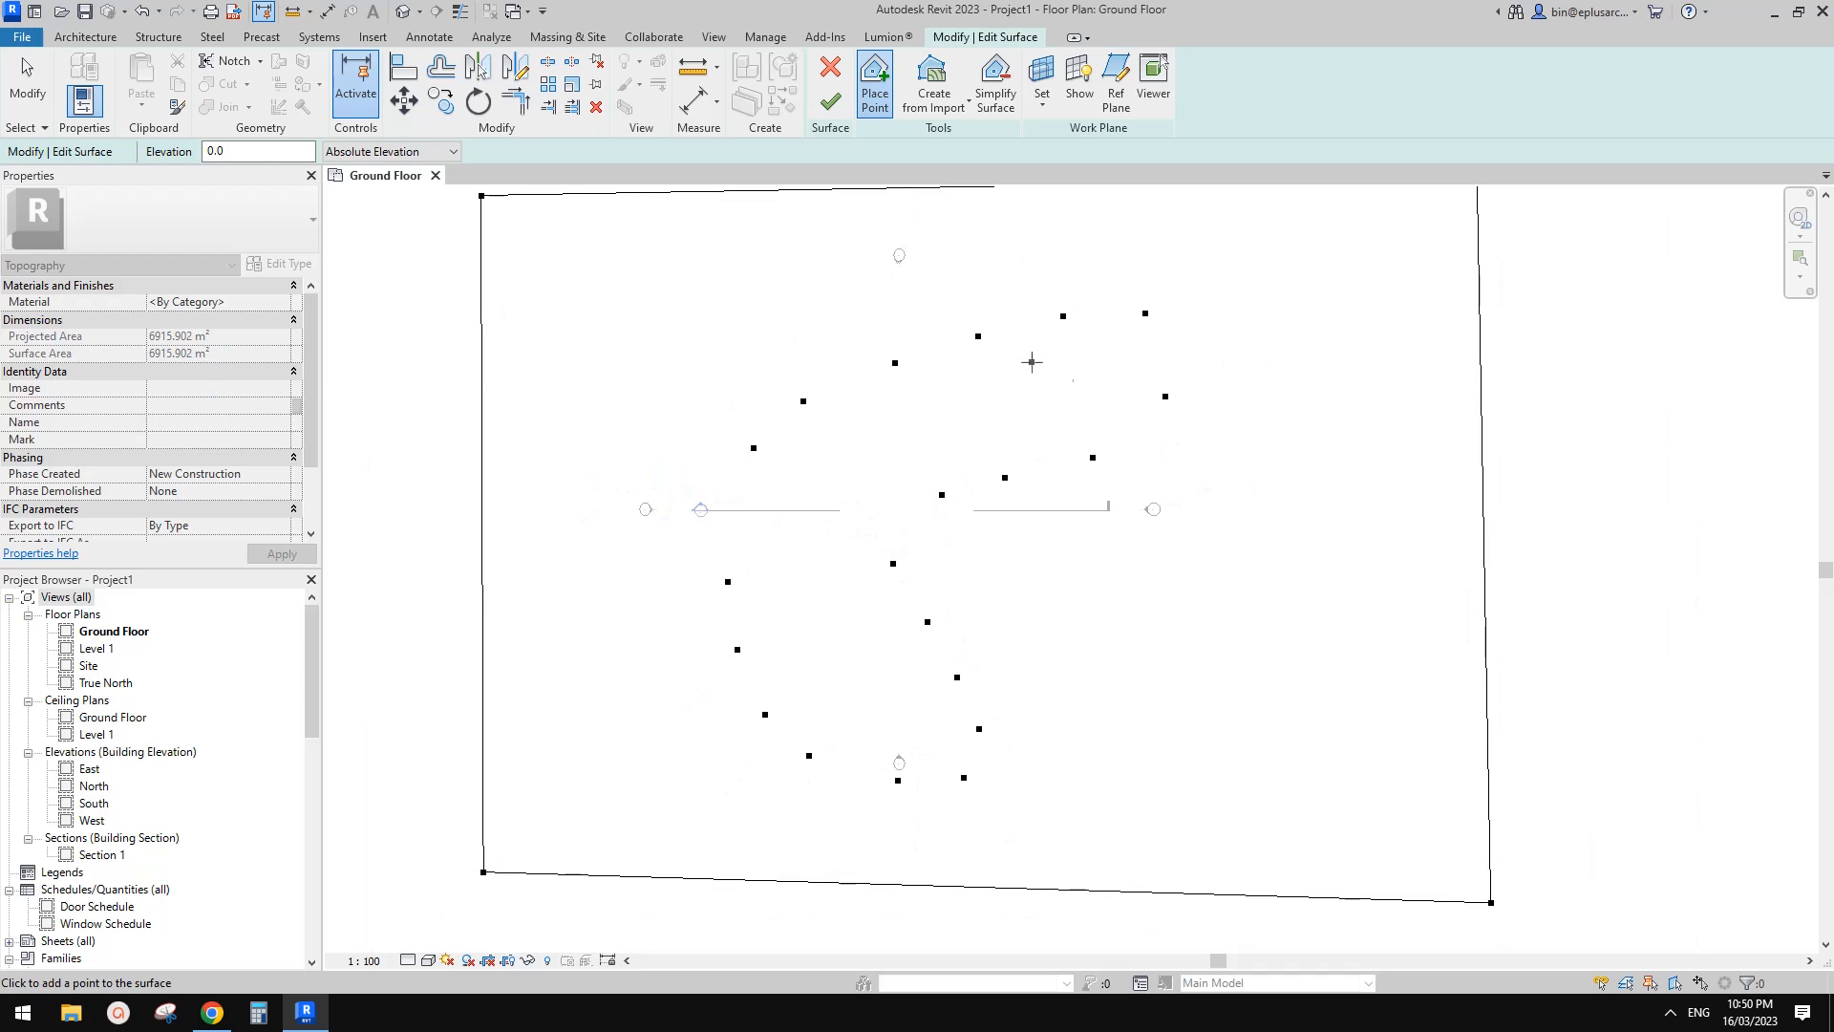
left_click(210, 150)
type("50")
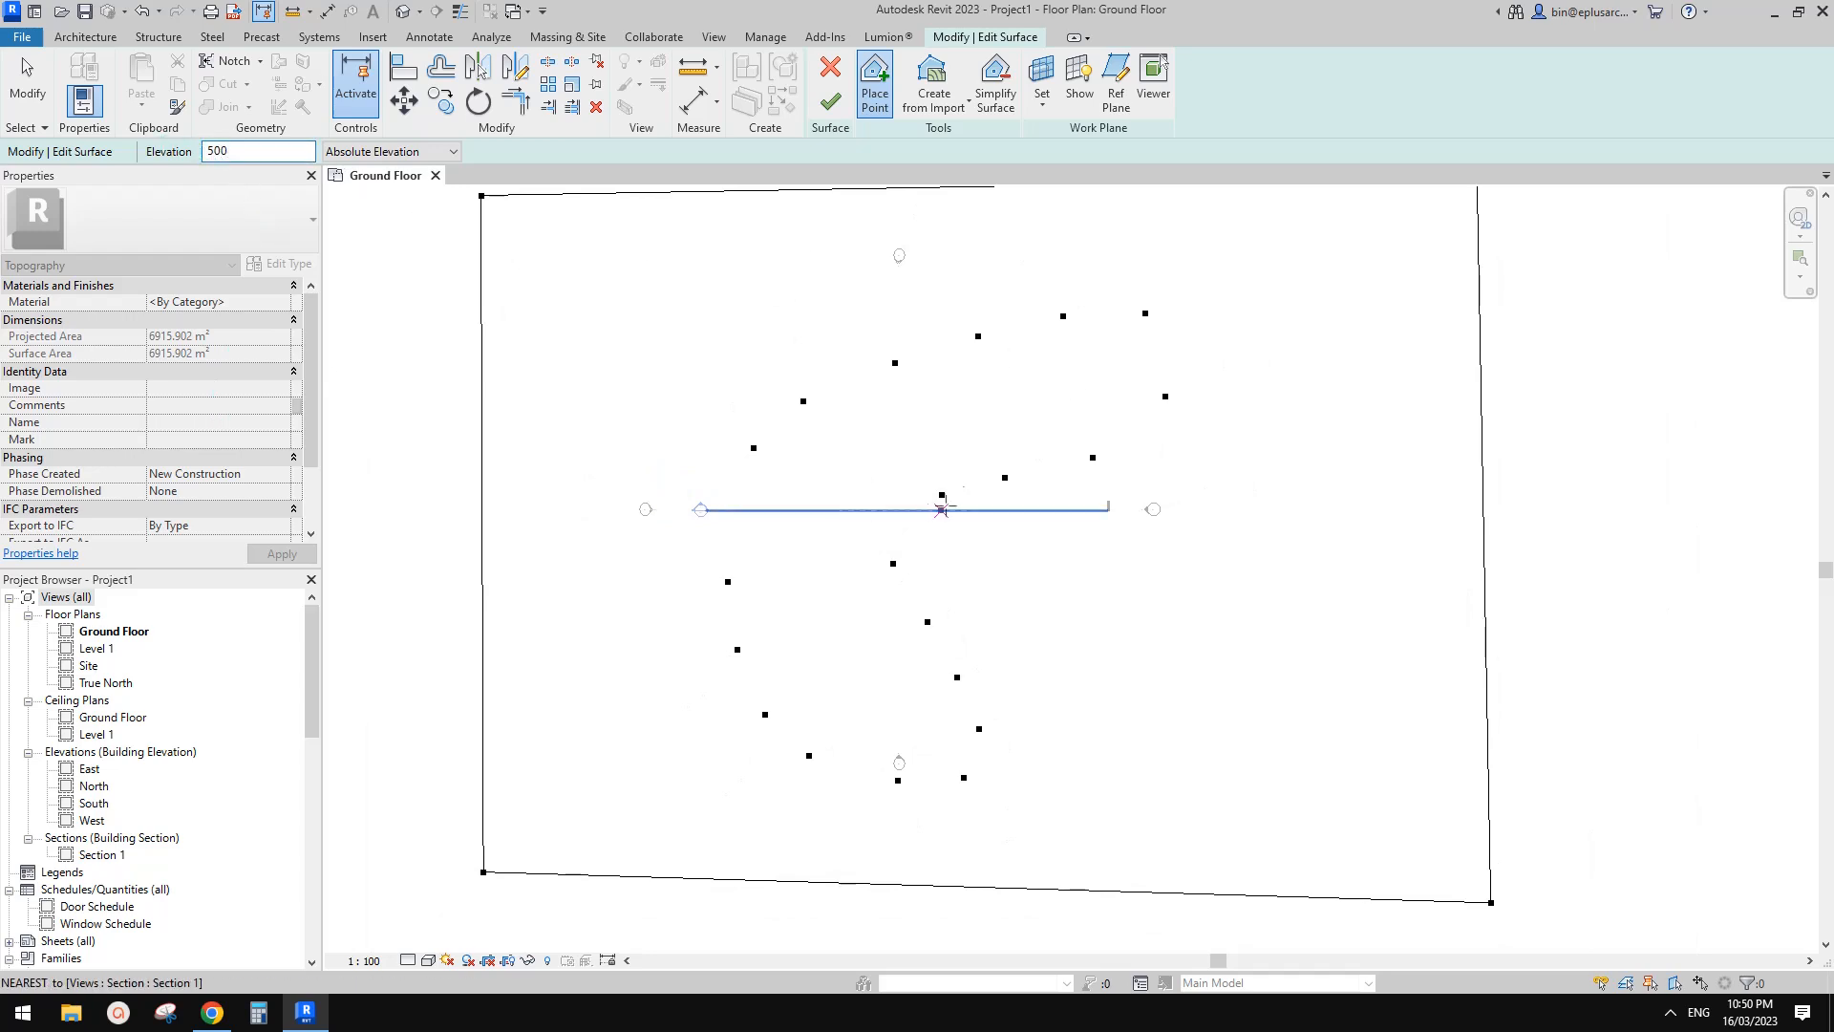
scroll(886, 750, "up", 2)
left_click(914, 750)
left_click(936, 645)
left_click(890, 556)
left_click(872, 487)
left_click(906, 350)
left_click(873, 409)
middle_click_drag(999, 331, 965, 429)
left_click(936, 416)
left_click(1020, 383)
left_click(1096, 381)
left_click(1169, 314)
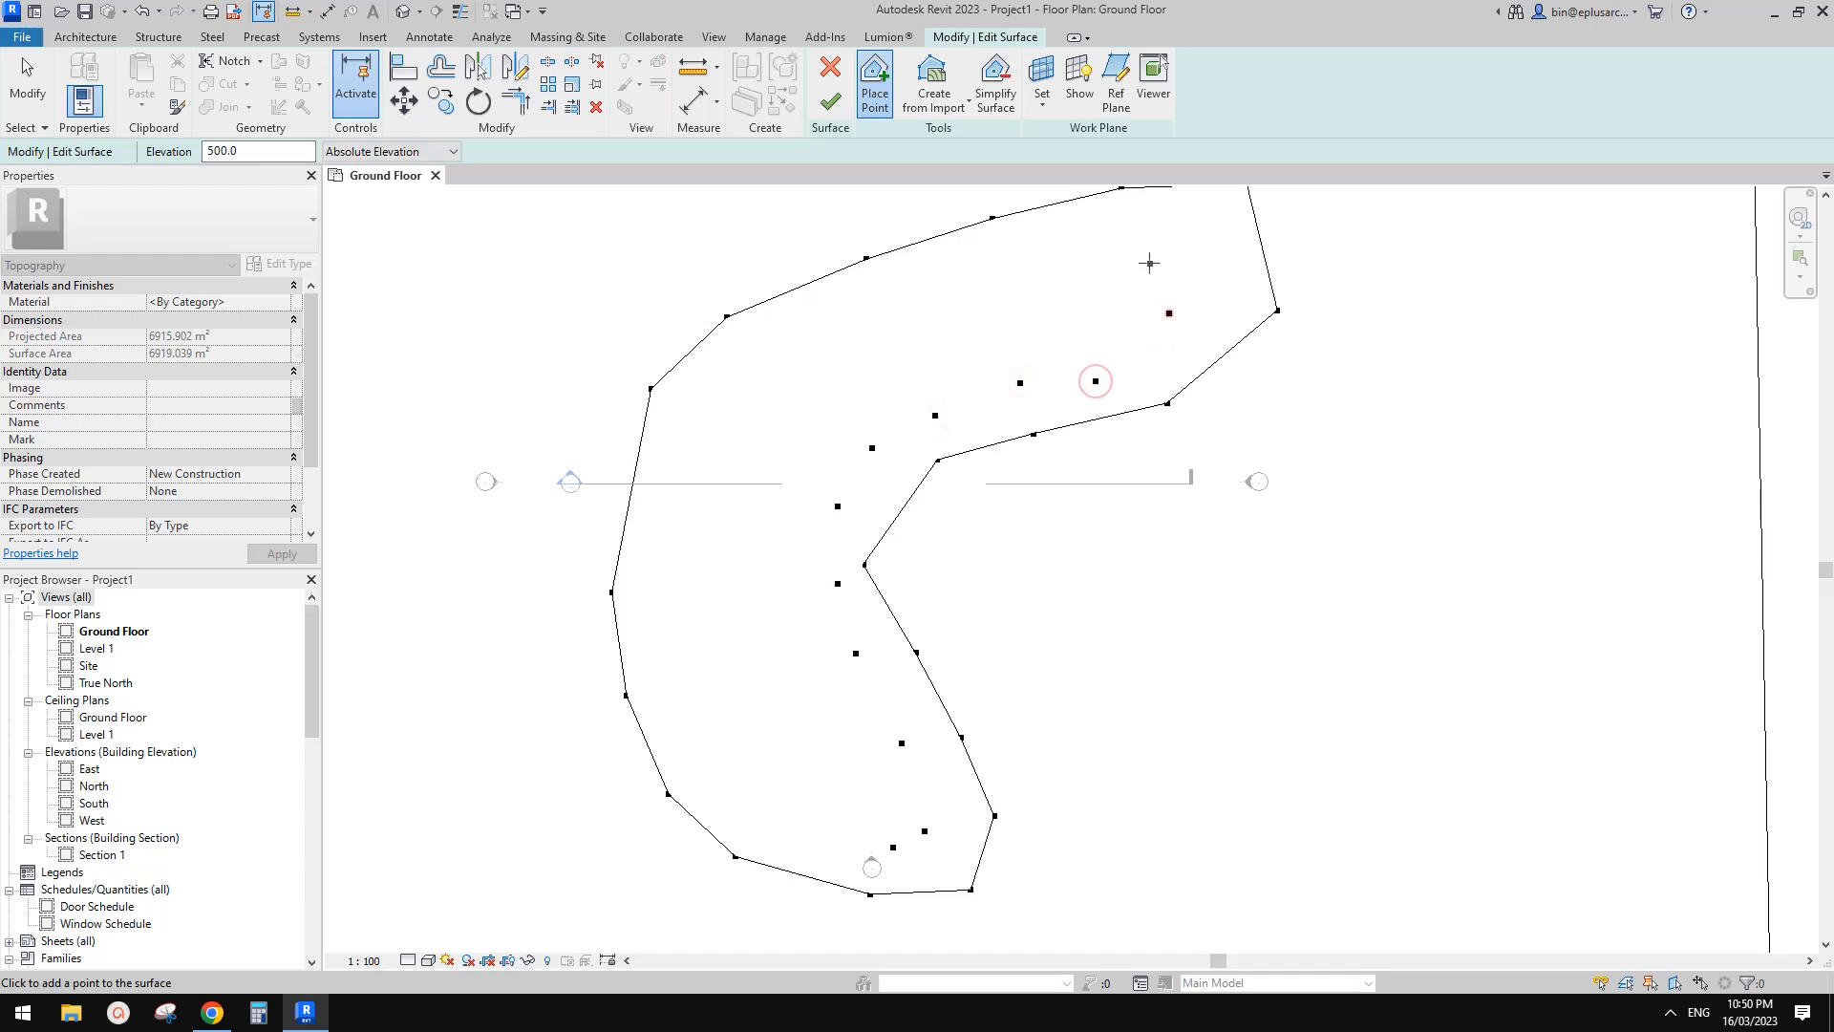
Step: Place more points at elevation 500 inside the outline's convex side, from the upper tip back to the lower end, closing the ring
left_click(1122, 242)
left_click(999, 255)
left_click(882, 288)
left_click(753, 351)
left_click(691, 411)
left_click(658, 586)
left_click(661, 679)
left_click(694, 760)
left_click(757, 816)
middle_click_drag(974, 795, 973, 800)
key("Escape")
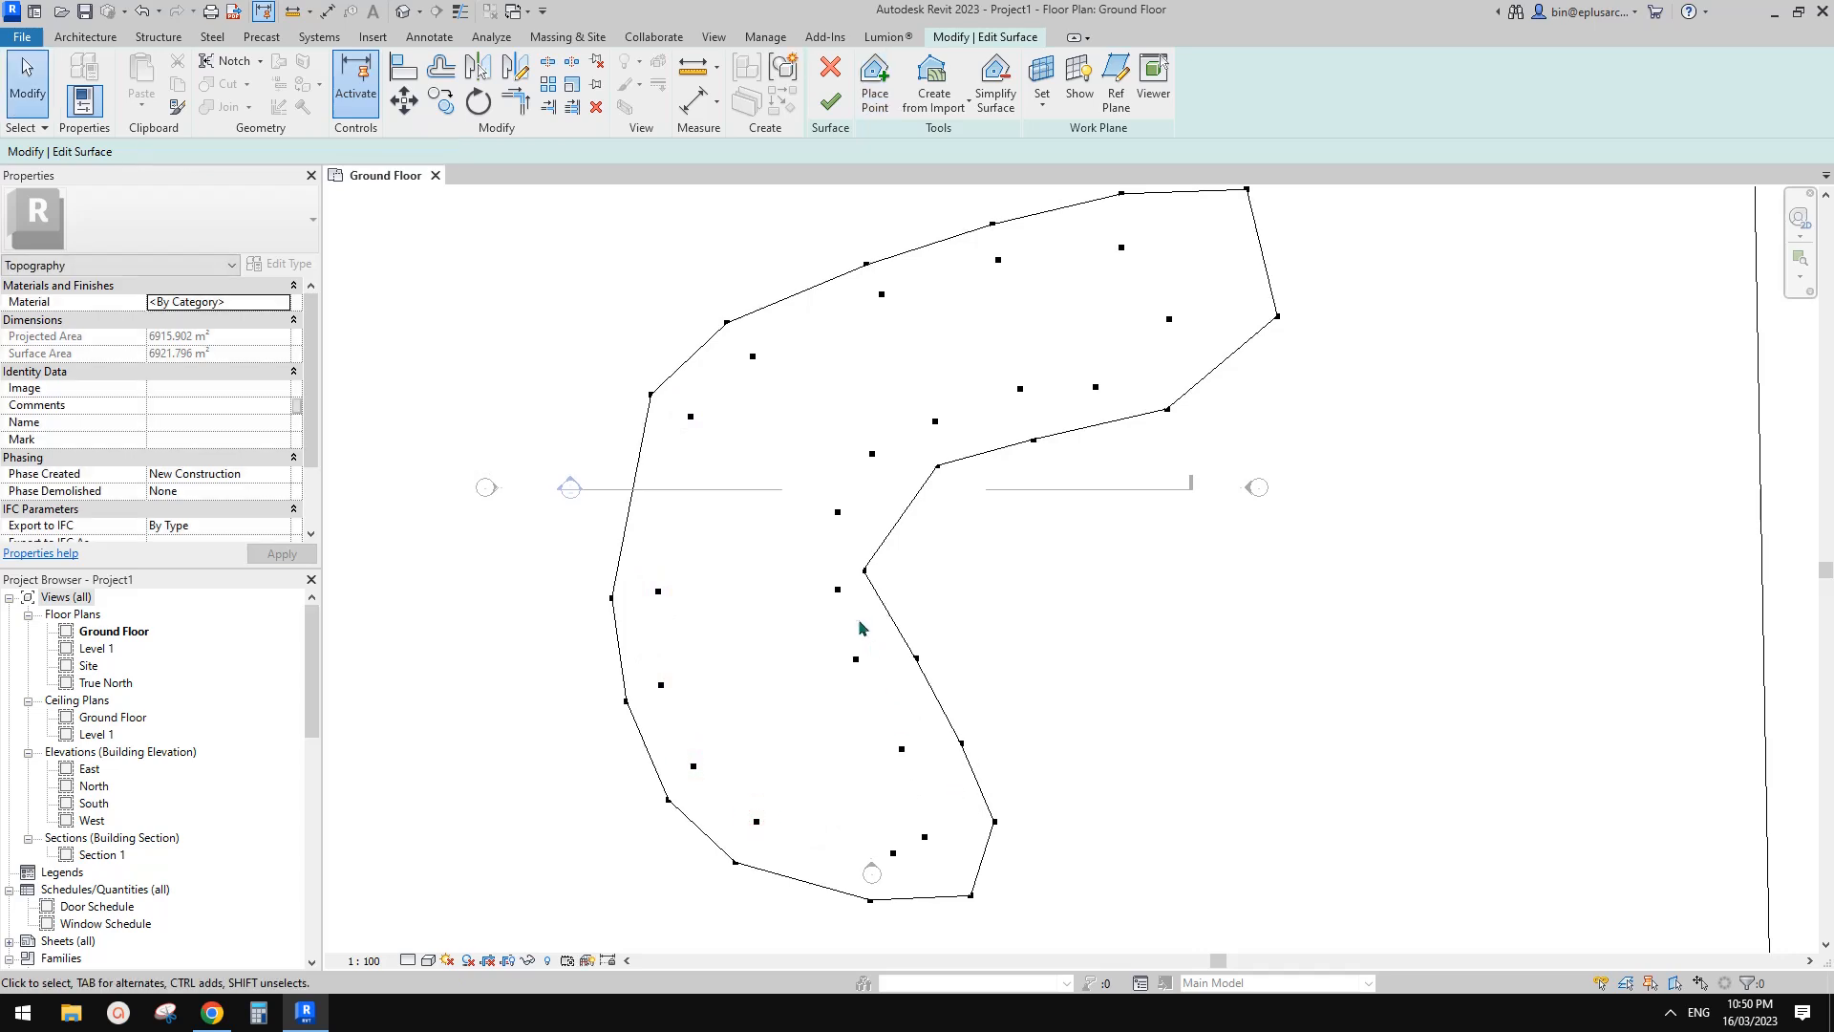
Step: Delete two of the elevation 500 points near the concave bend and shift the neighbouring points to even out the ring
left_click(818, 577)
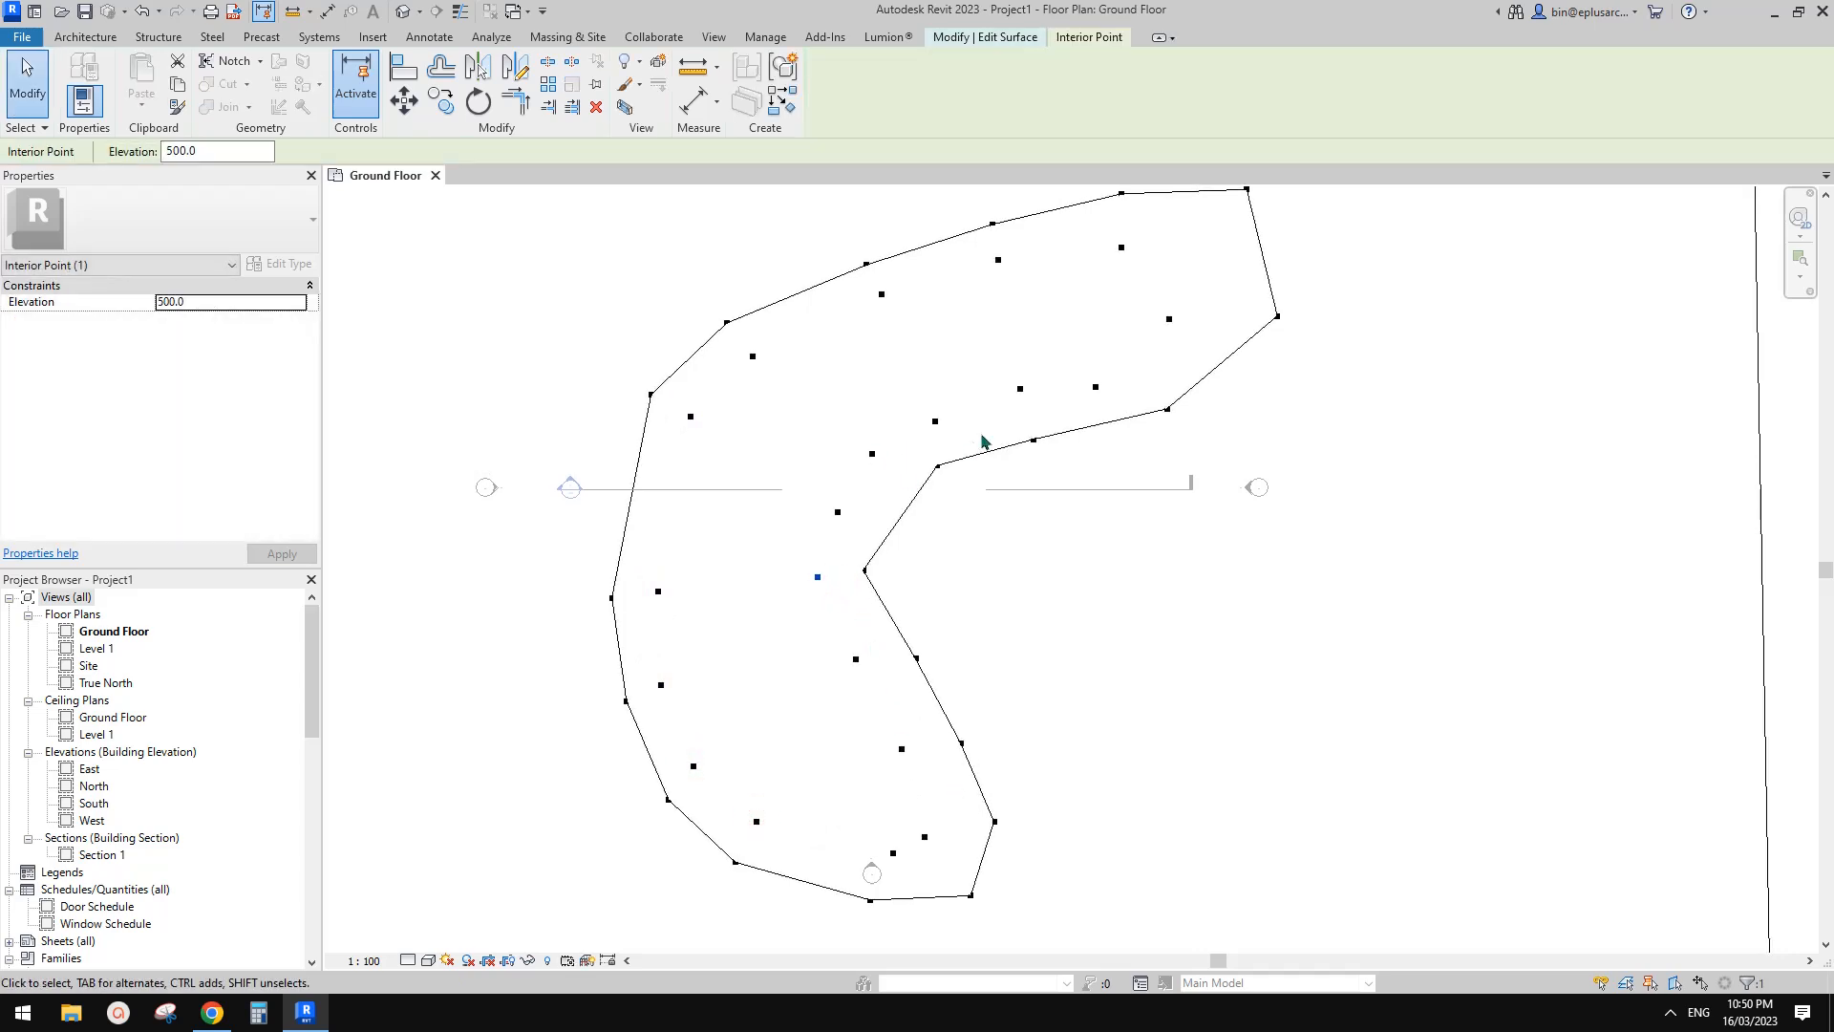
left_click(838, 512)
key("Delete")
middle_click_drag(942, 493, 938, 496)
scroll(942, 408, "up", 1)
left_click(927, 431)
key("Delete")
left_click_drag(846, 476, 890, 459)
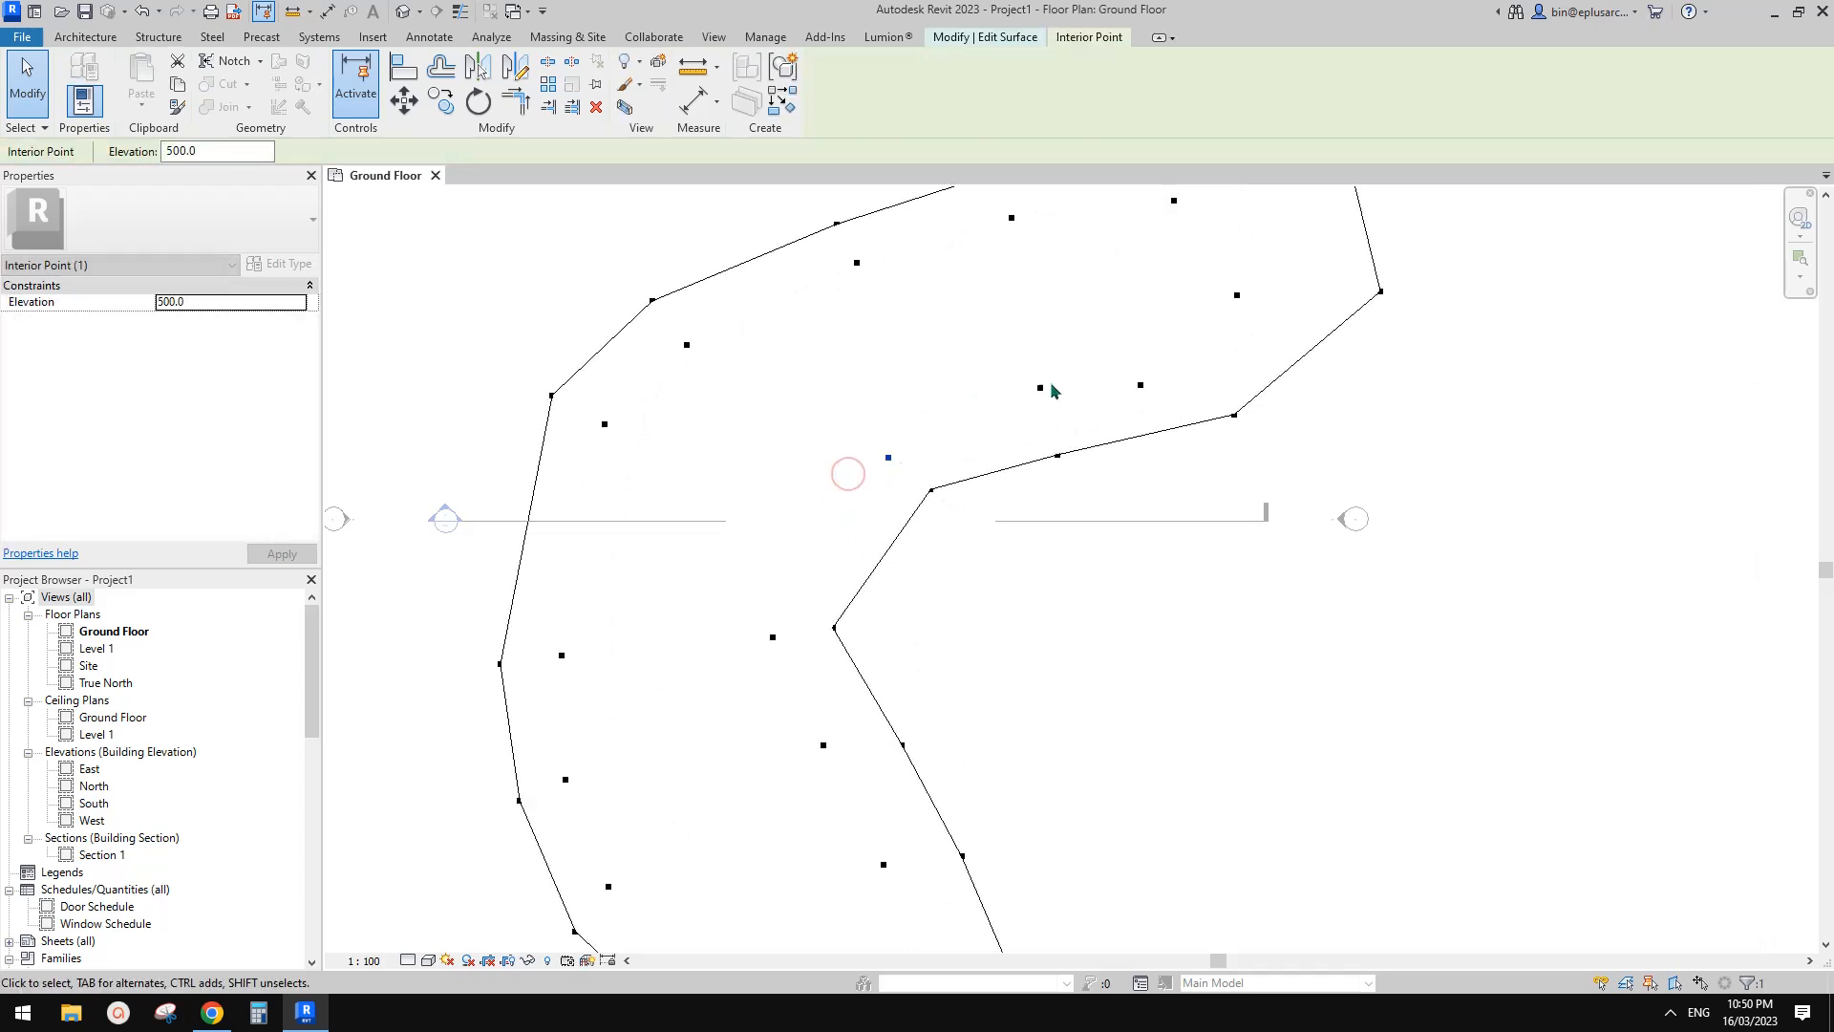
Step: Move the inner ring point at the upper tip outward and copy it a short distance up, towards the tip's corner
middle_click_drag(1246, 344, 1201, 451)
left_click(1188, 405)
left_click_drag(1226, 390, 1225, 390)
middle_click_drag(1175, 417, 1176, 426)
key("c")
key("o")
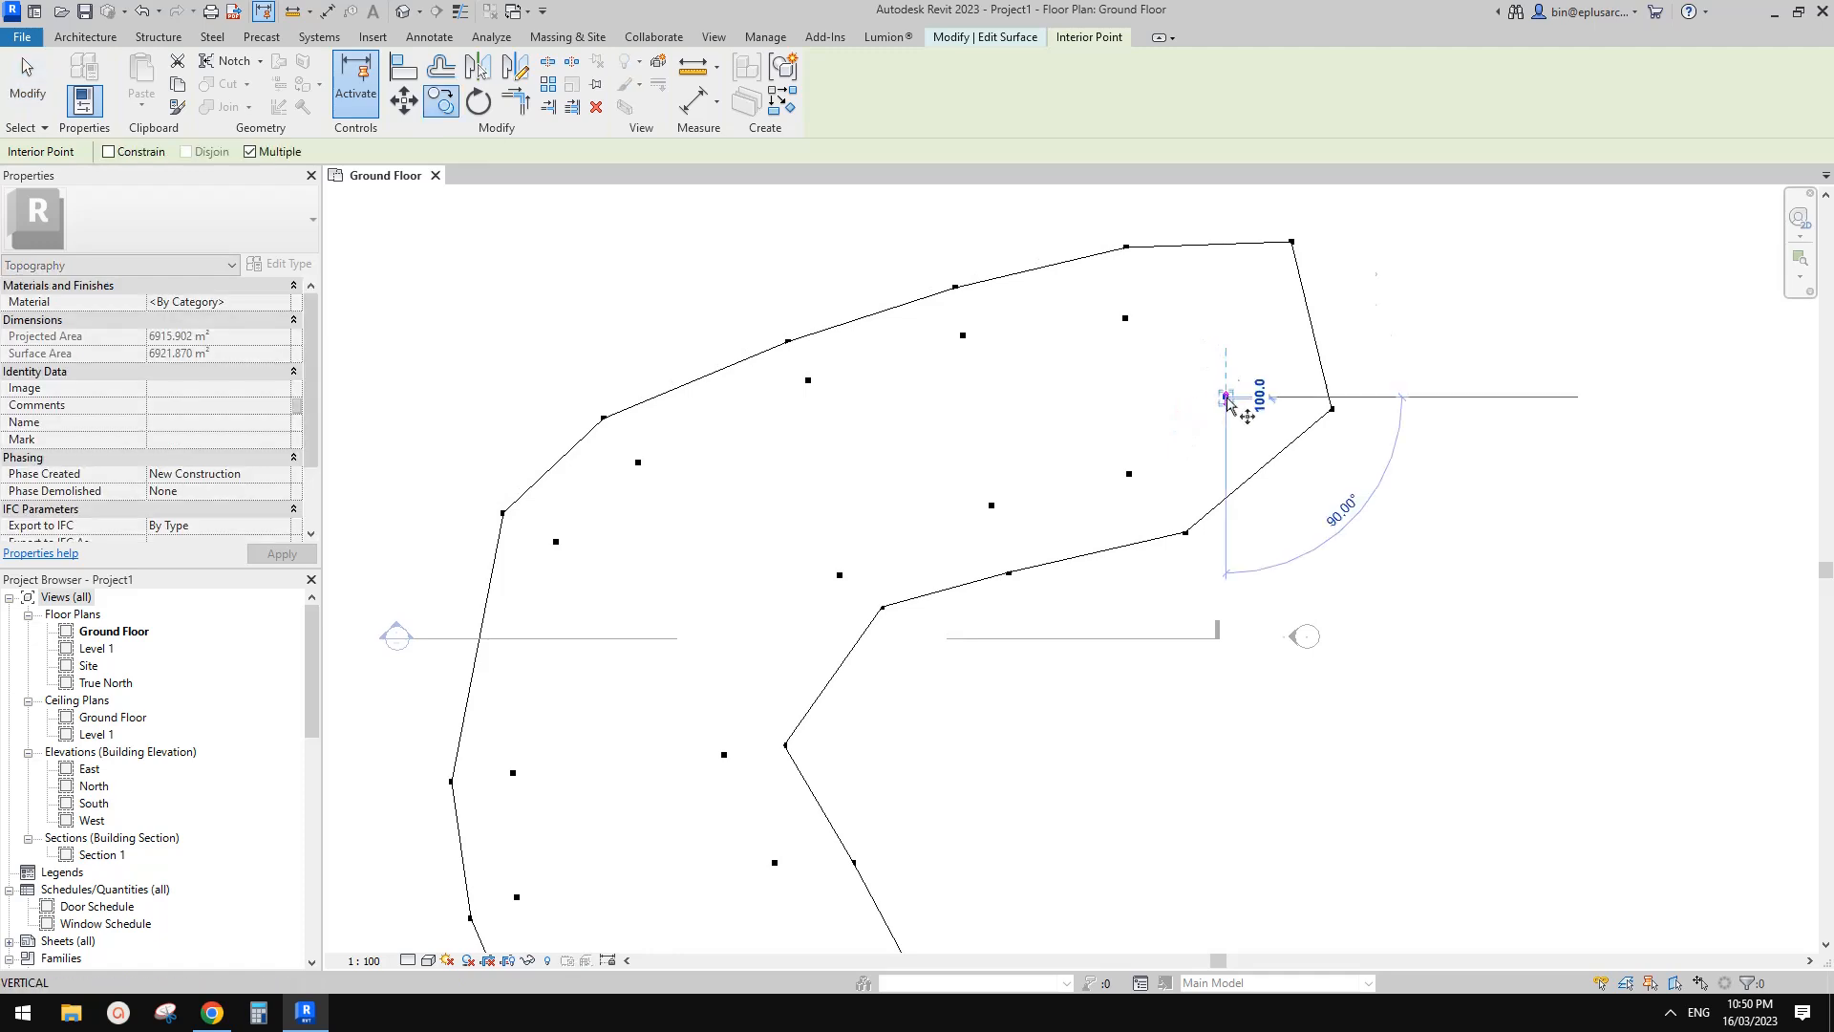
left_click(1226, 396)
left_click(1234, 330)
Step: Move an inner ring point at the lower tip towards the outline and copy it slightly down and to the left
middle_click_drag(924, 656, 865, 625)
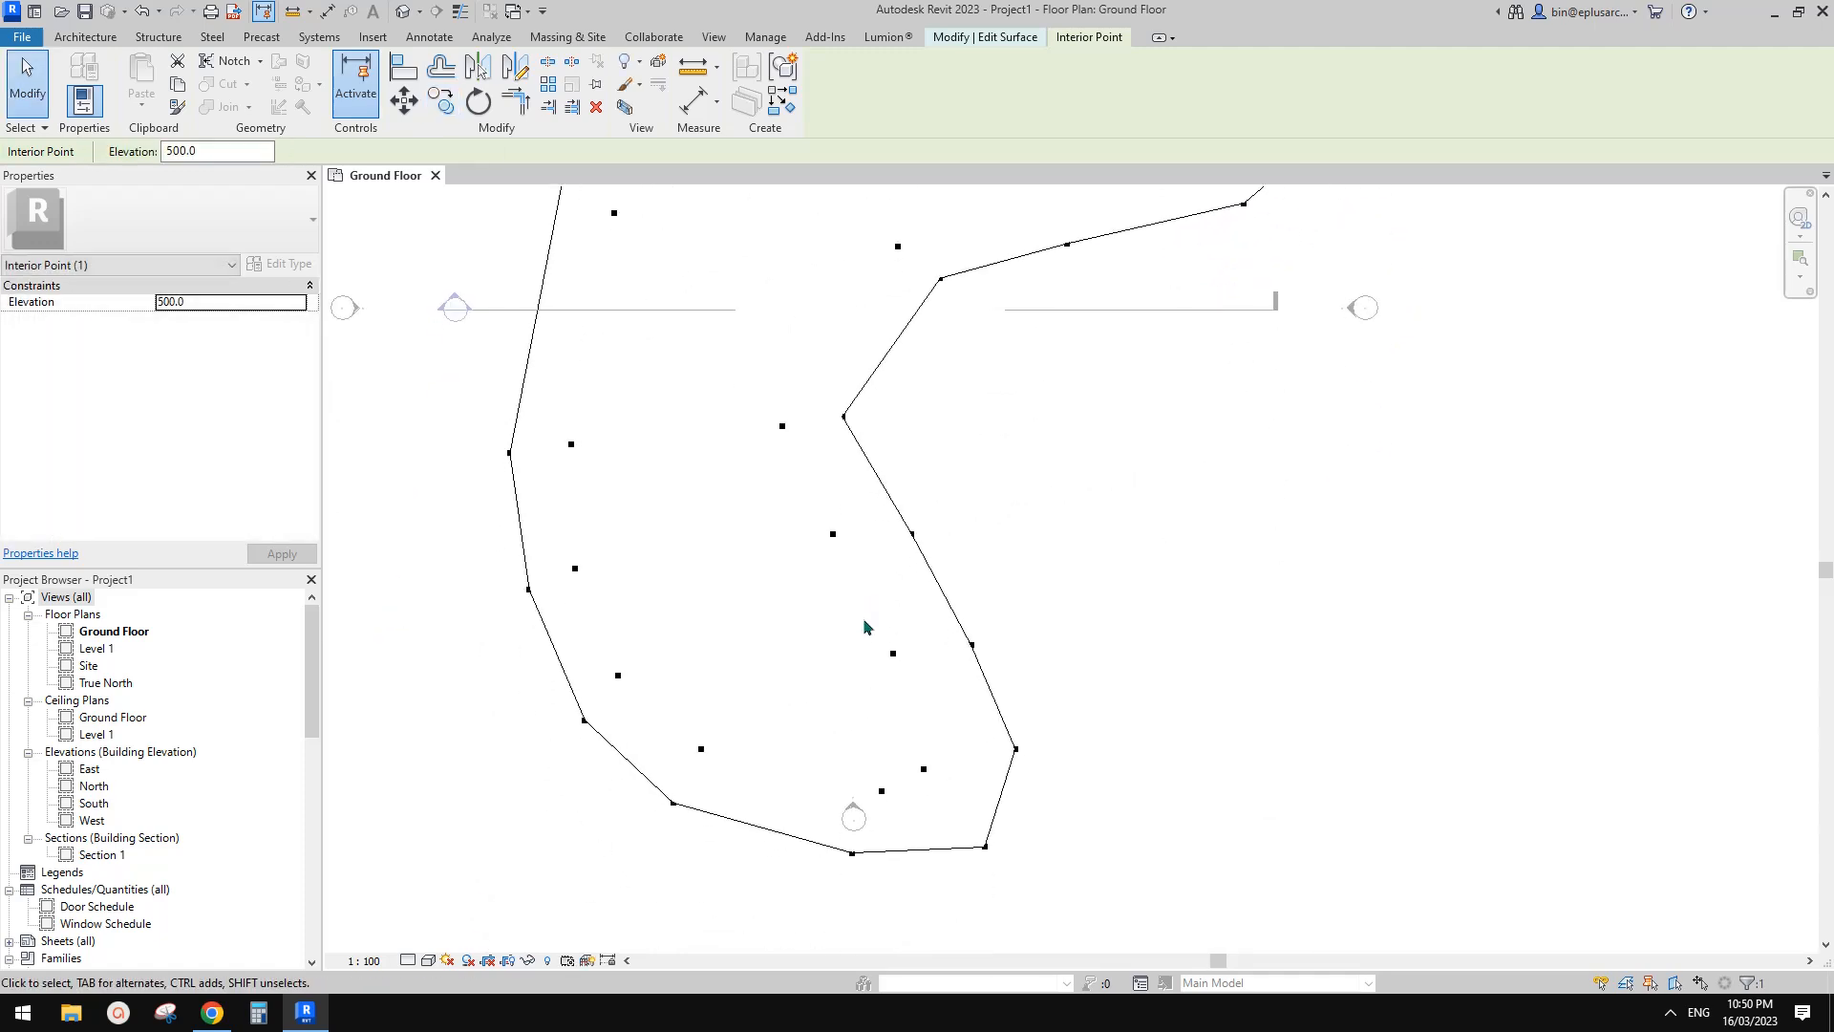
middle_click_drag(903, 738, 907, 711)
mouse_move(883, 763)
left_mouse_down()
mouse_move(857, 774)
mouse_move(946, 729)
left_mouse_up()
key("c")
key("o")
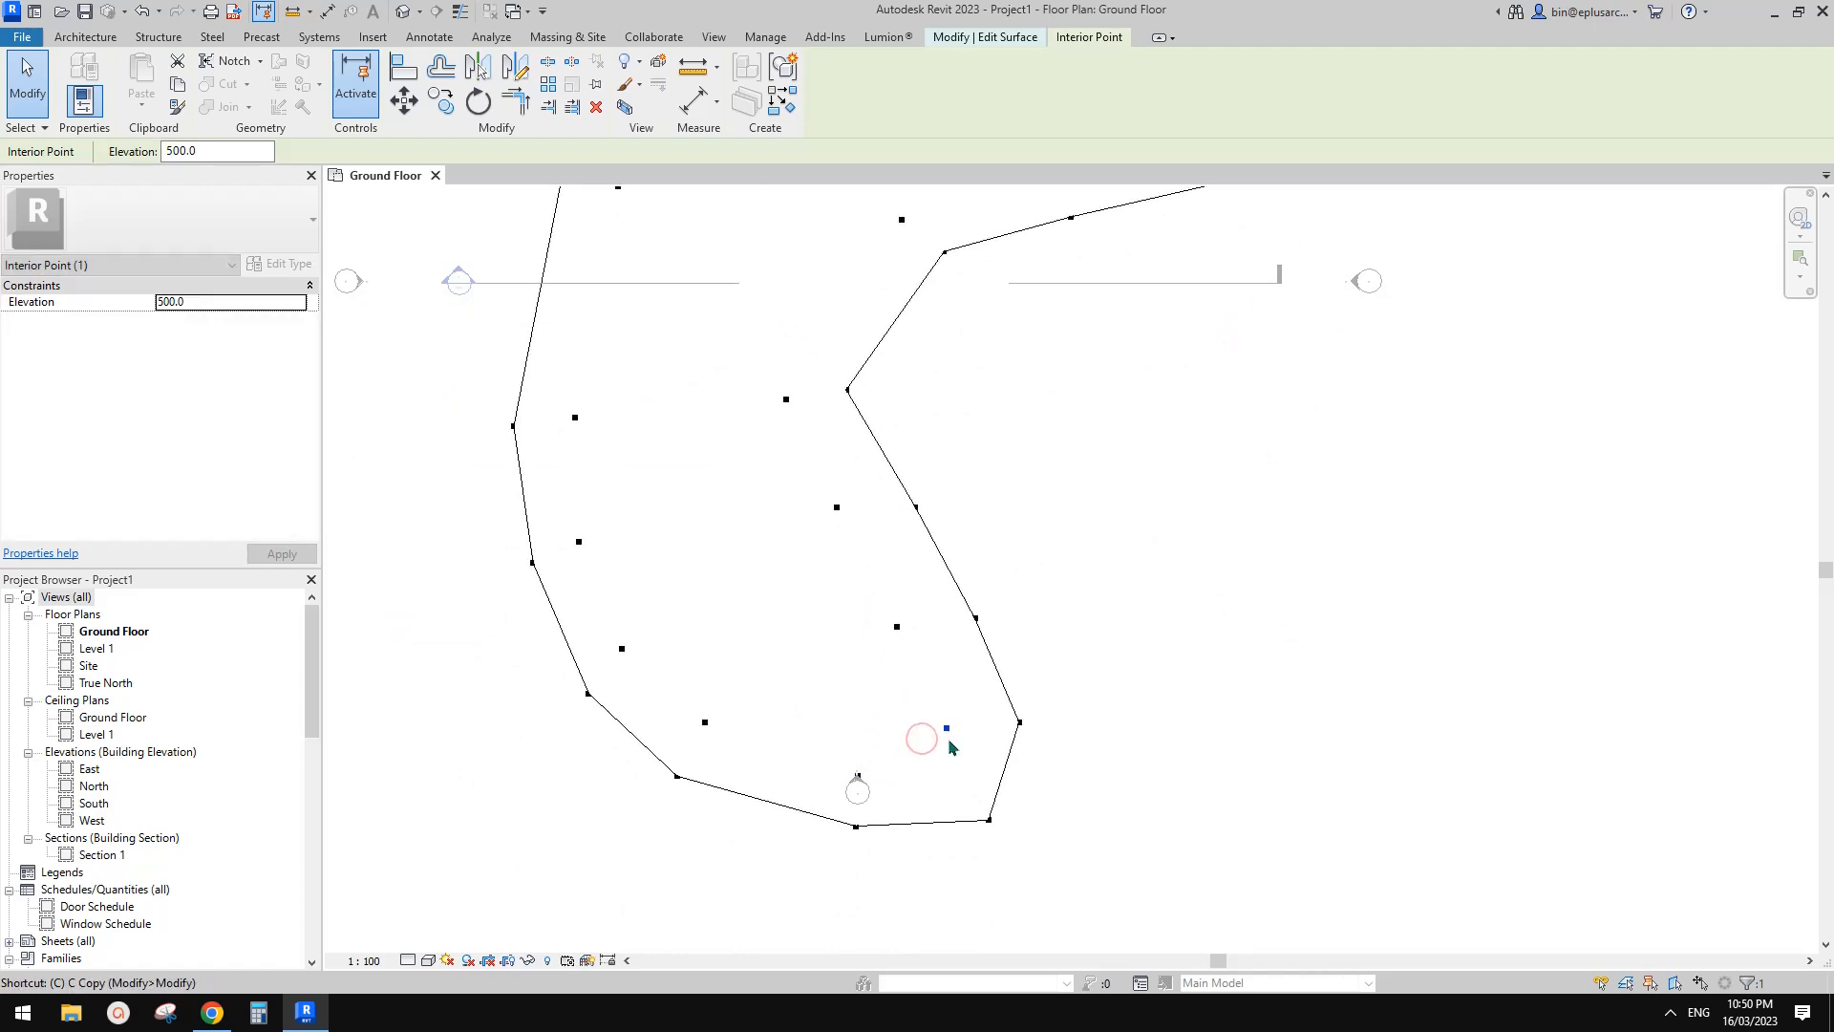
left_click(945, 728)
left_click(913, 761)
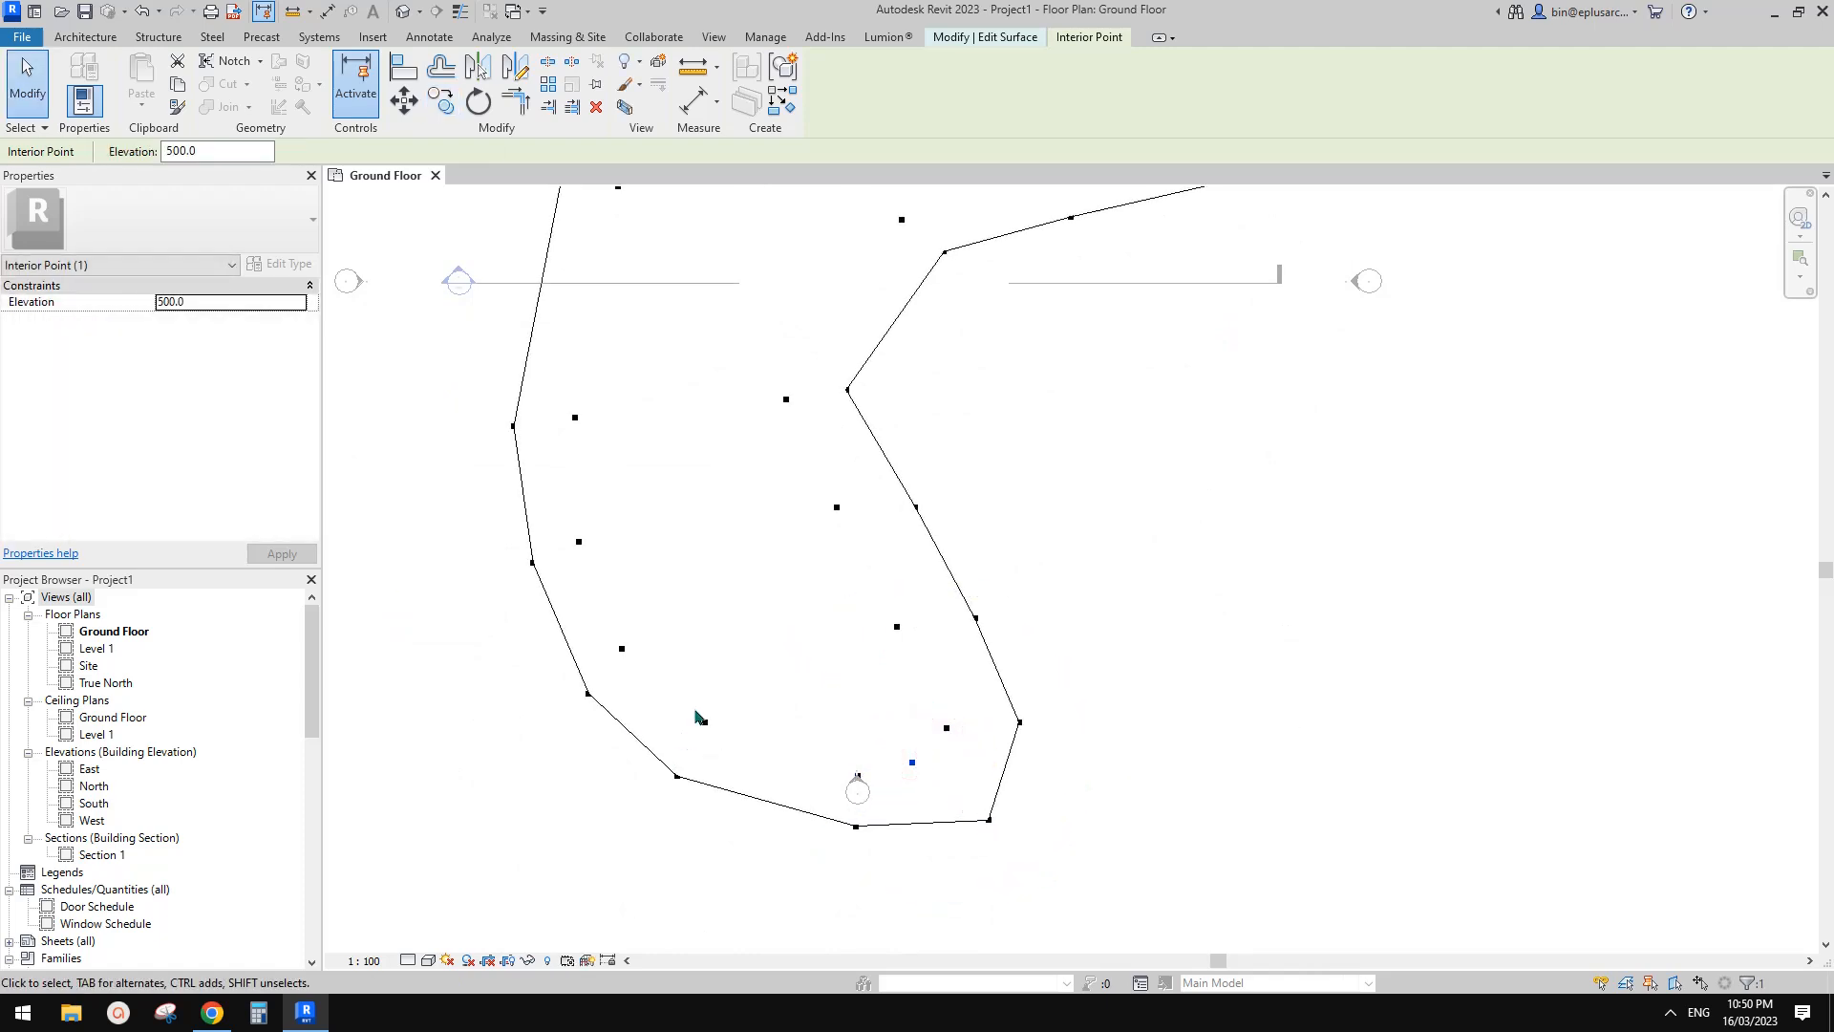
Step: Set the elevation of the copied lower-tip point to 10 and inspect the surface in the default 3D view
mouse_move(592, 411)
middle_mouse_down()
mouse_move(622, 538)
mouse_move(572, 586)
mouse_move(589, 466)
middle_mouse_up()
middle_click_drag(648, 396, 631, 426)
middle_click_drag(881, 291, 812, 318)
scroll(825, 291, "down", 2)
left_click_drag(214, 148, 158, 147)
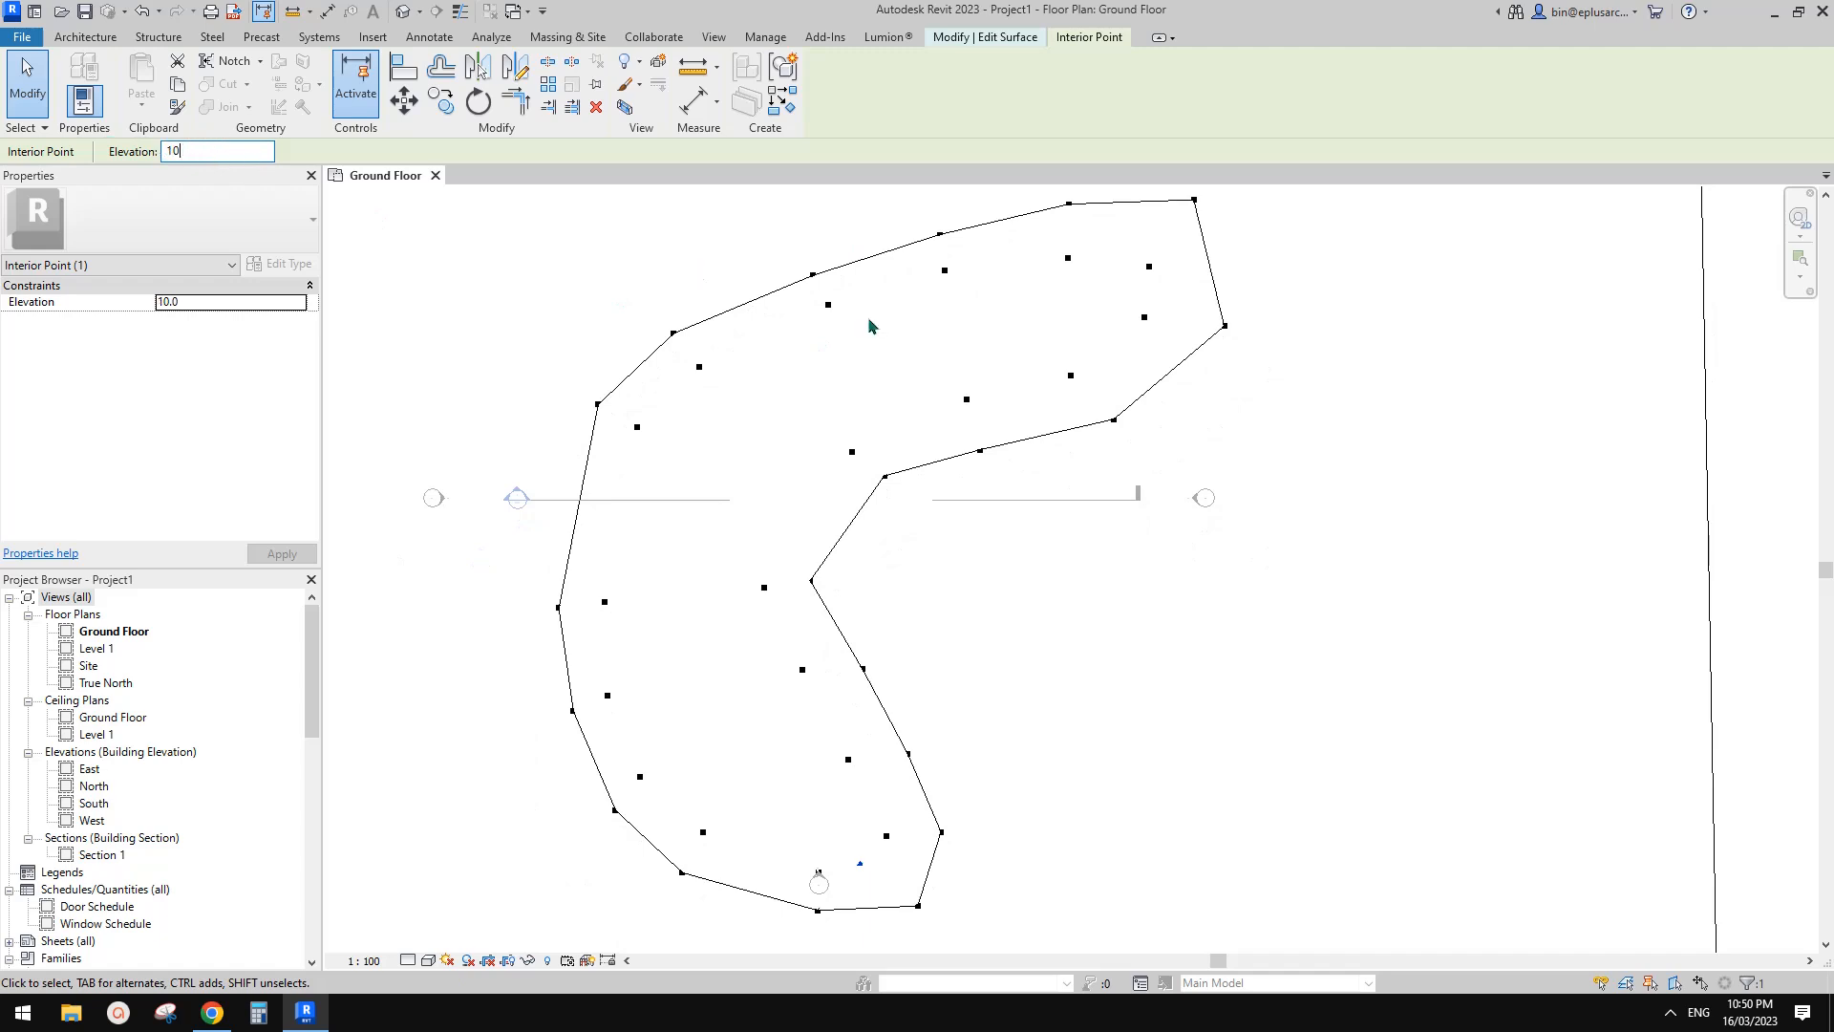
type("10")
key("Escape")
middle_click_drag(1066, 376, 1063, 389)
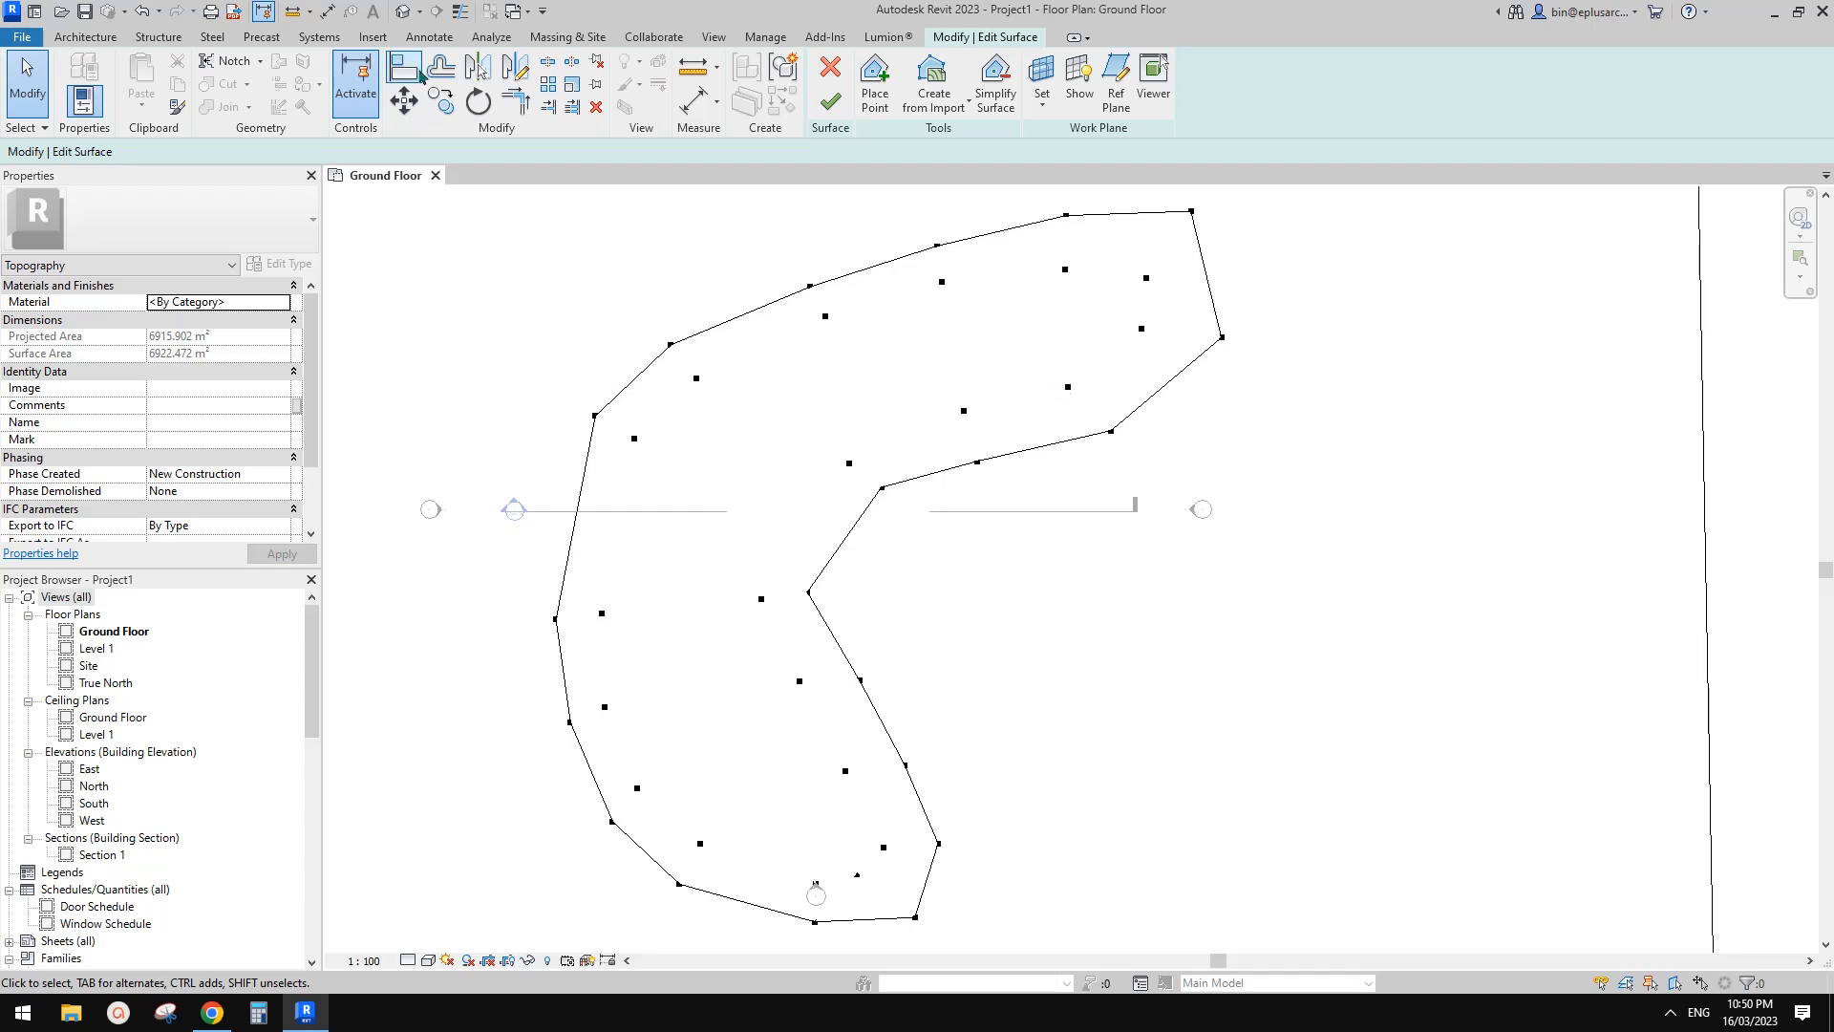
left_click(402, 10)
middle_click_drag(1099, 363, 889, 612, "shift")
scroll(1051, 563, "up", 3)
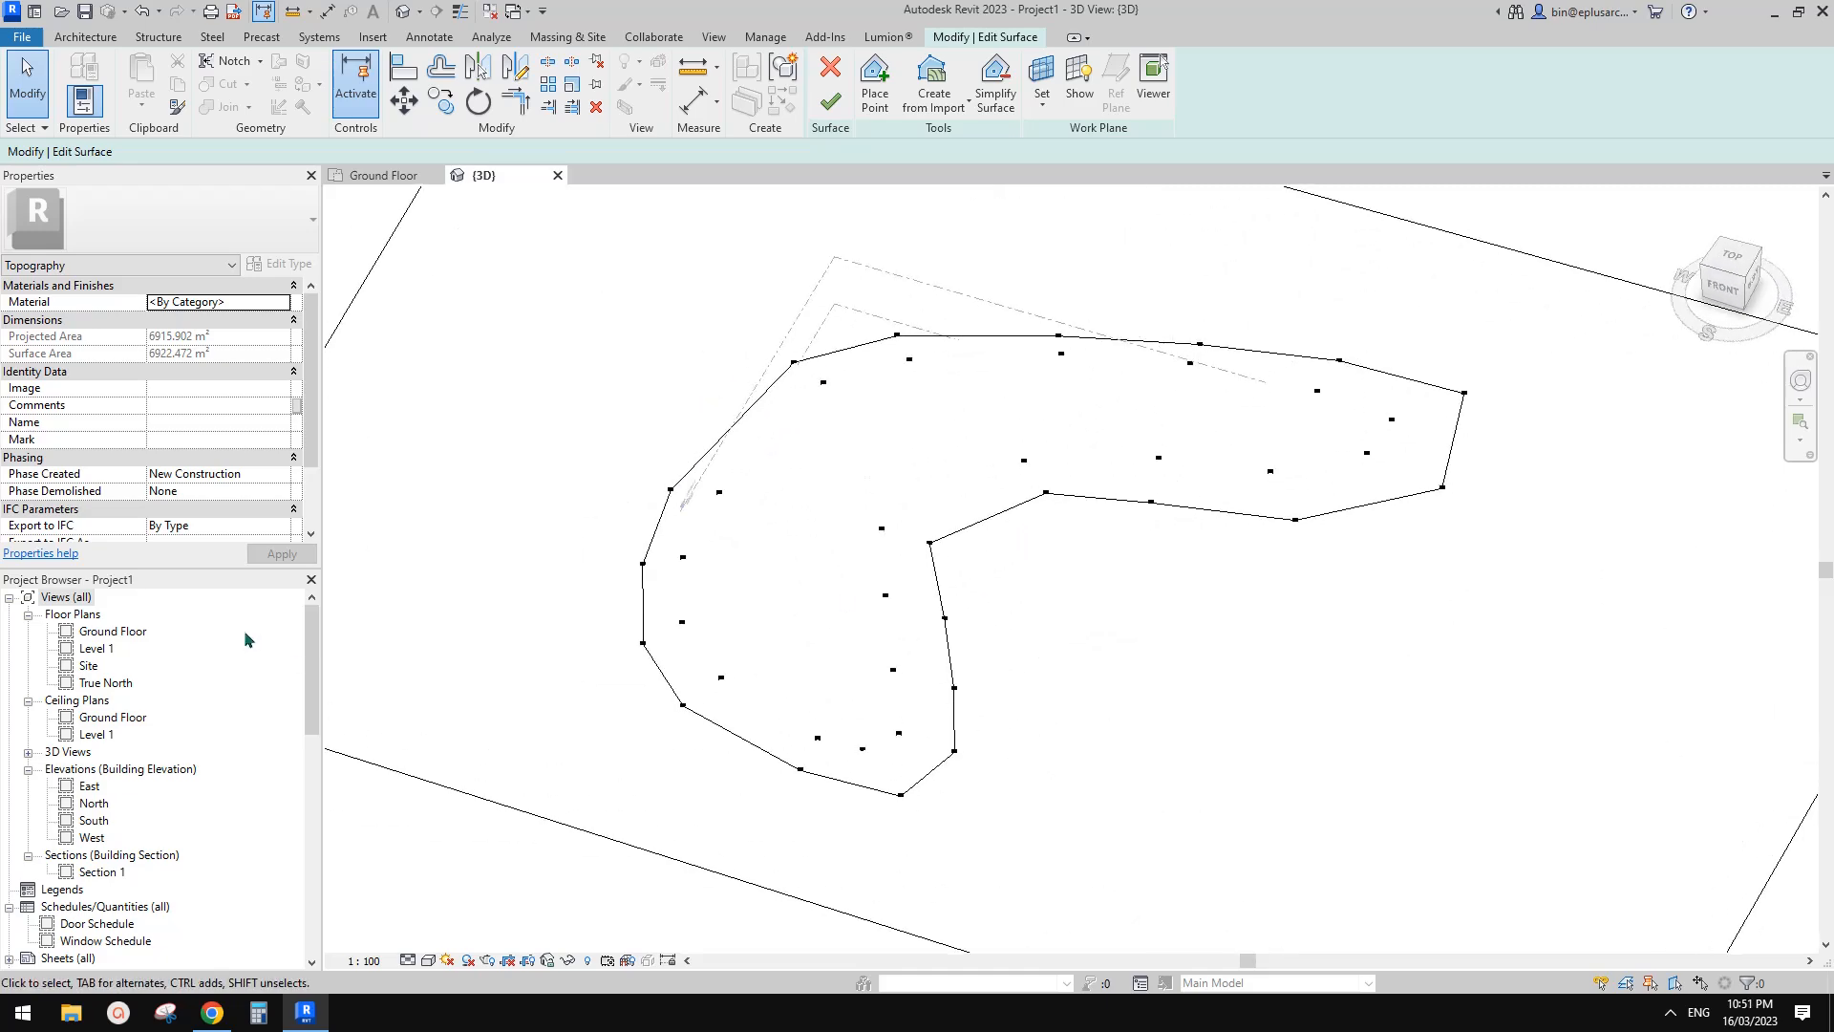
Step: In the Ground Floor plan, select all the inner ring points and set their elevation to 2000
double_click(115, 636)
left_click_drag(1173, 261, 944, 432)
left_click(1066, 267, "ctrl")
left_click_drag(974, 265, 809, 344, "ctrl")
left_click_drag(860, 421, 830, 480, "ctrl")
left_click_drag(714, 364, 623, 454, "ctrl")
left_click_drag(782, 576, 577, 722, "ctrl")
left_click_drag(829, 671, 778, 717, "ctrl")
left_click_drag(860, 752, 809, 817, "ctrl")
left_click_drag(889, 839, 802, 894, "ctrl")
left_click_drag(726, 823, 688, 855, "ctrl")
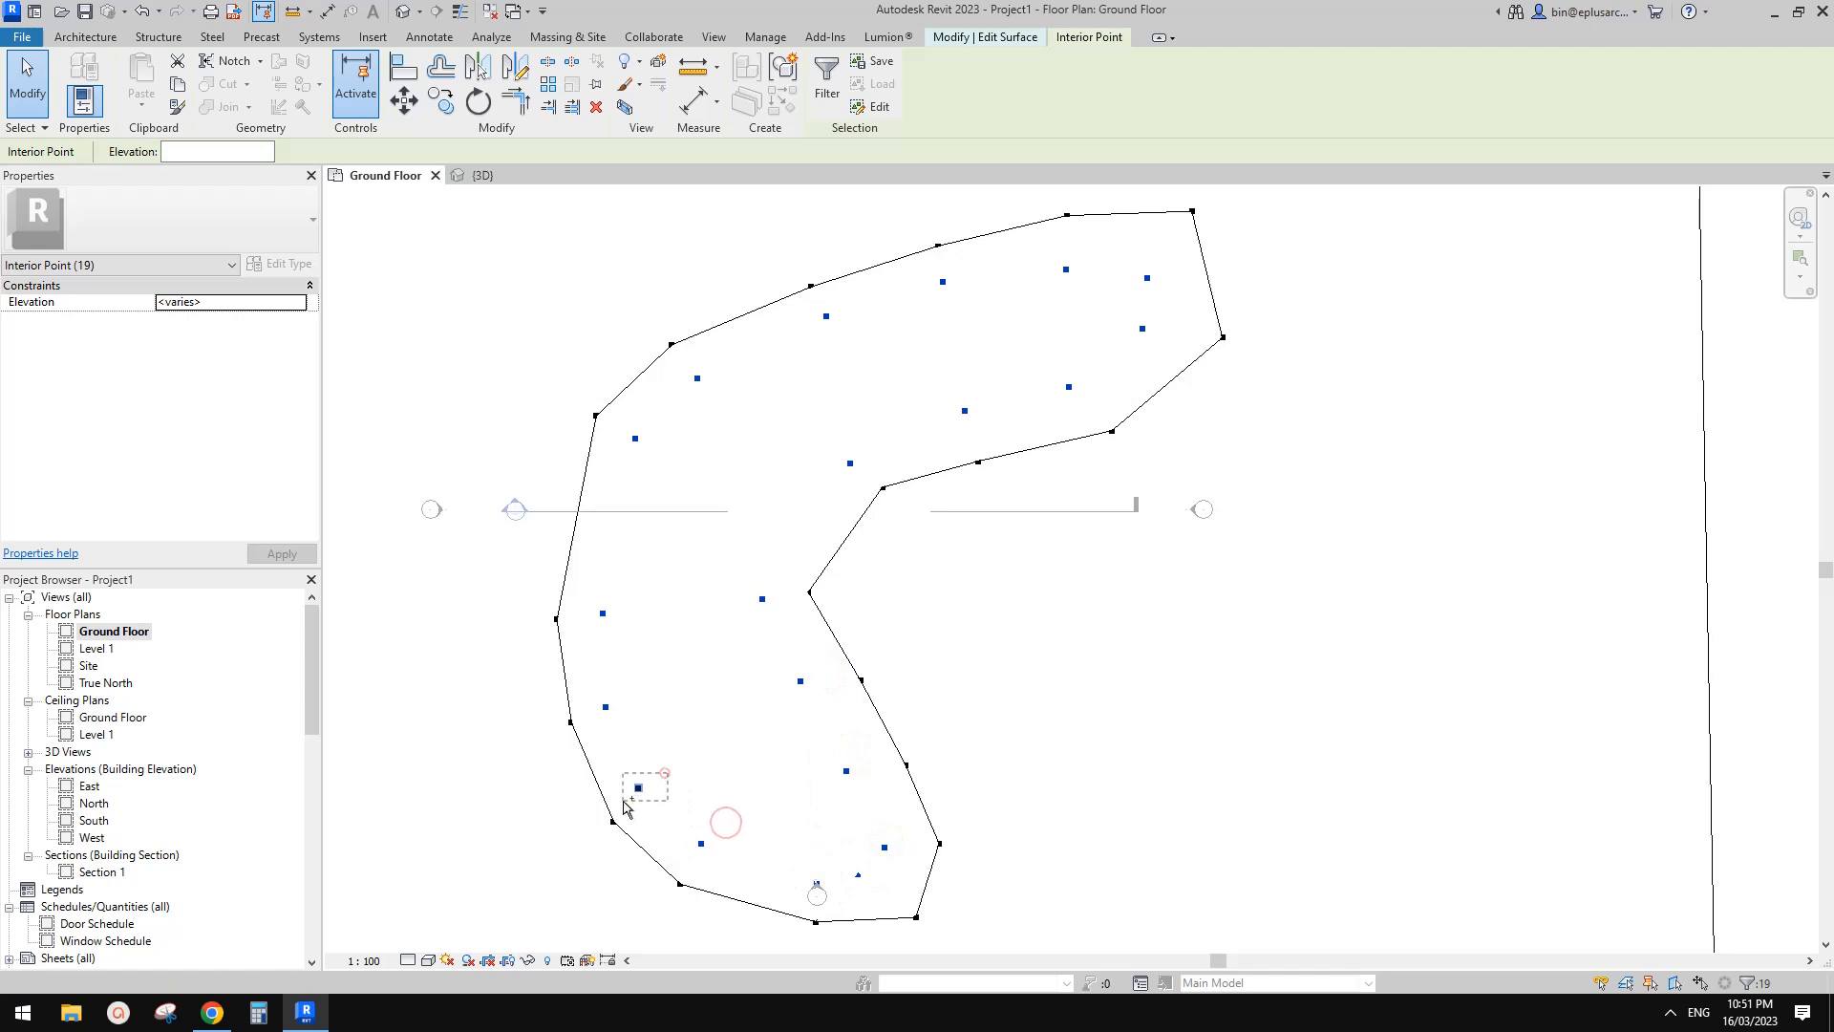
left_click_drag(665, 772, 623, 803, "ctrl")
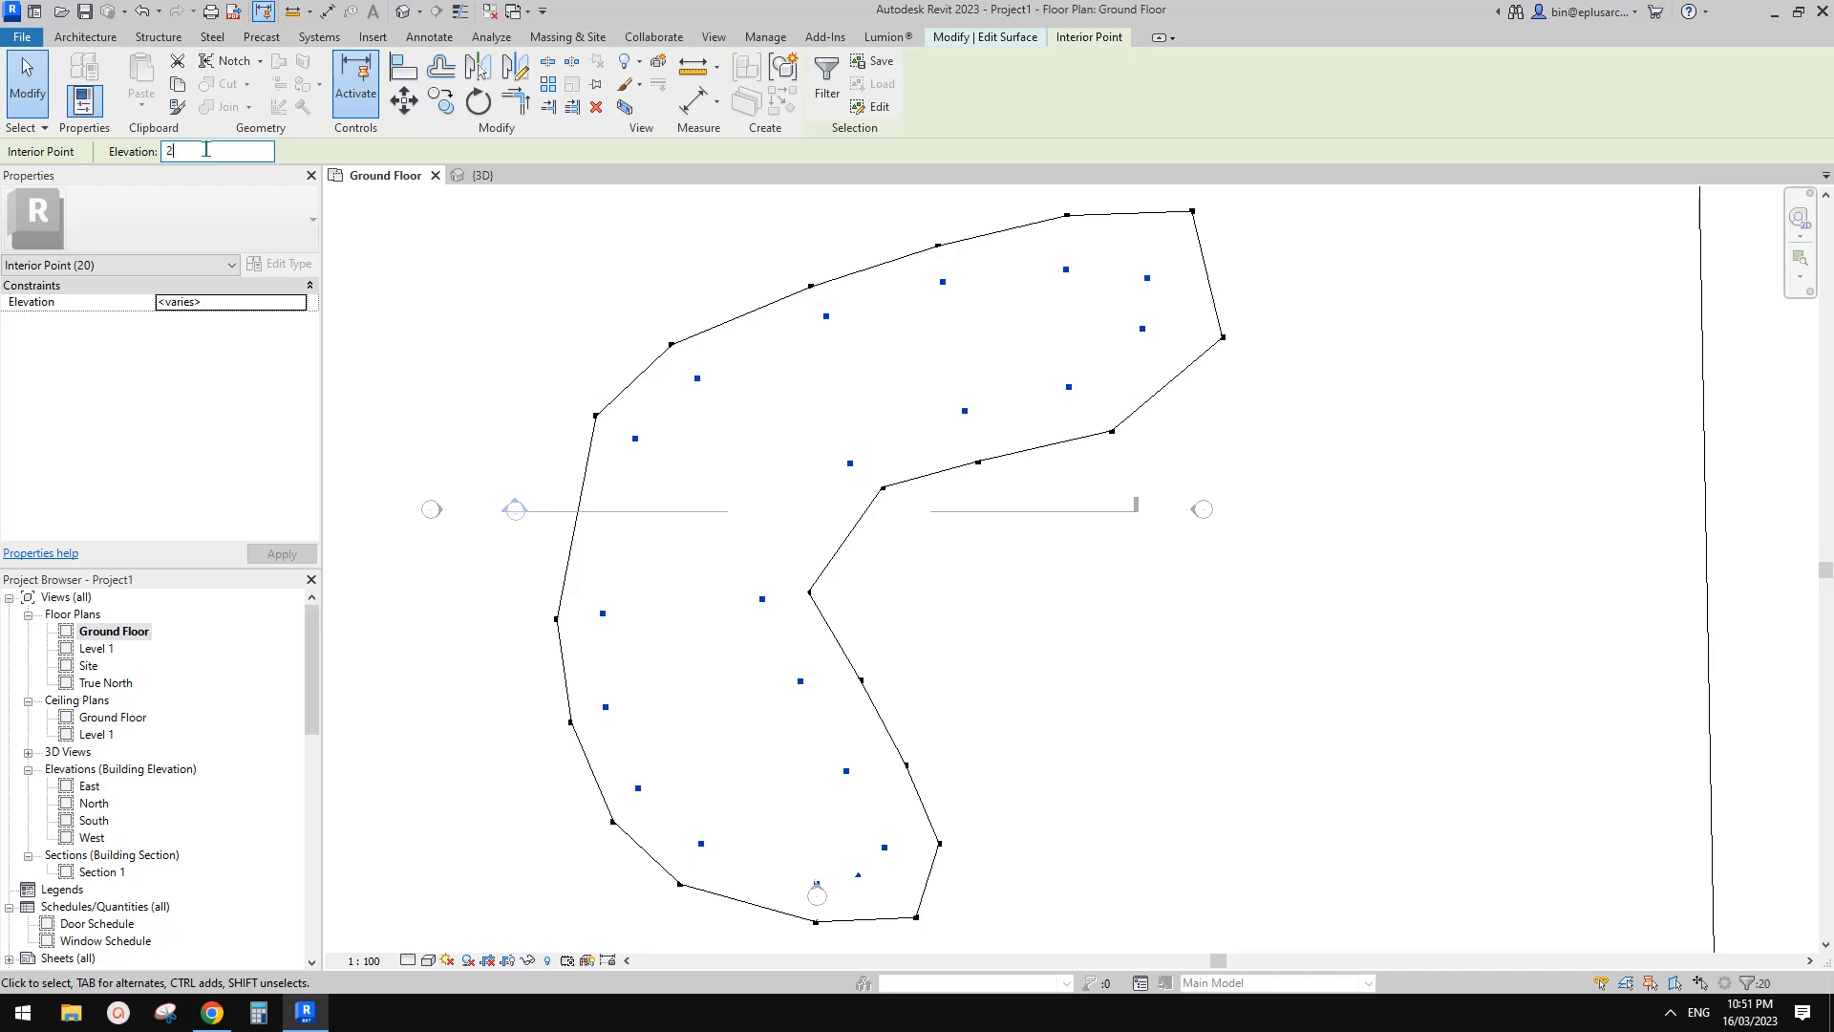
key("Return")
scroll(907, 397, "down", 1)
middle_click_drag(895, 395, 898, 374)
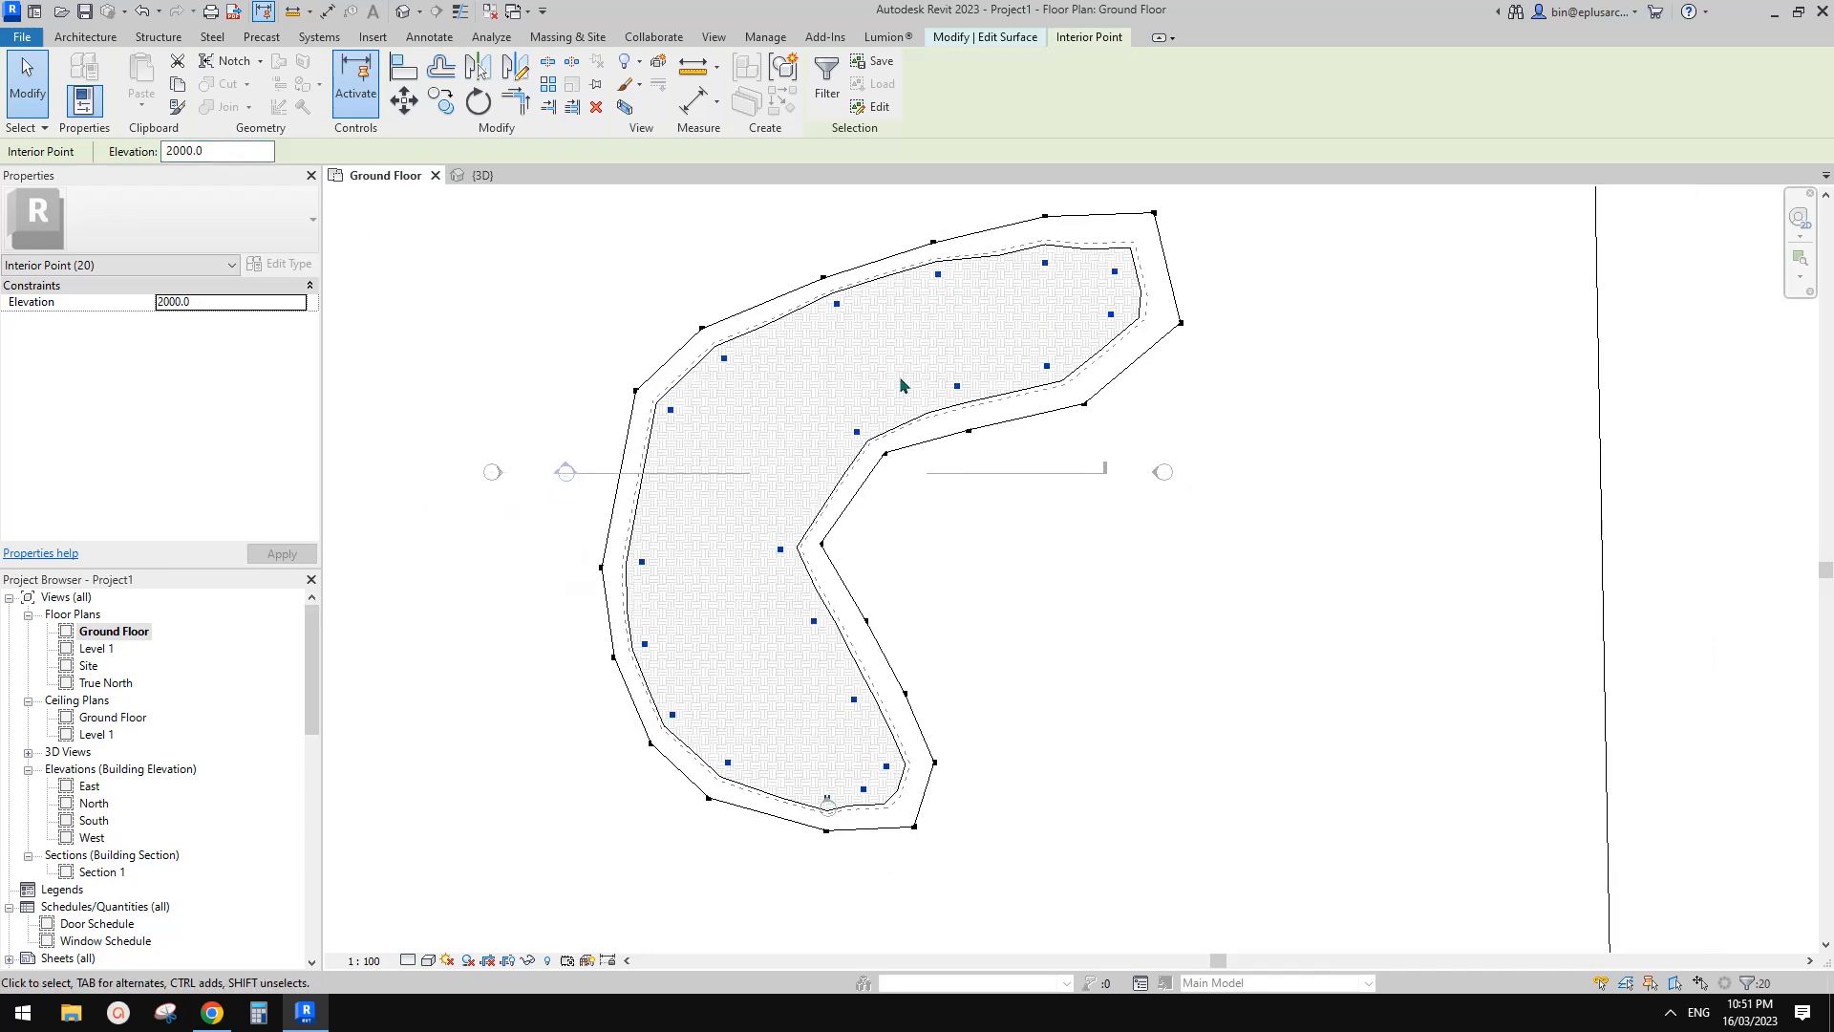
left_click(1082, 366)
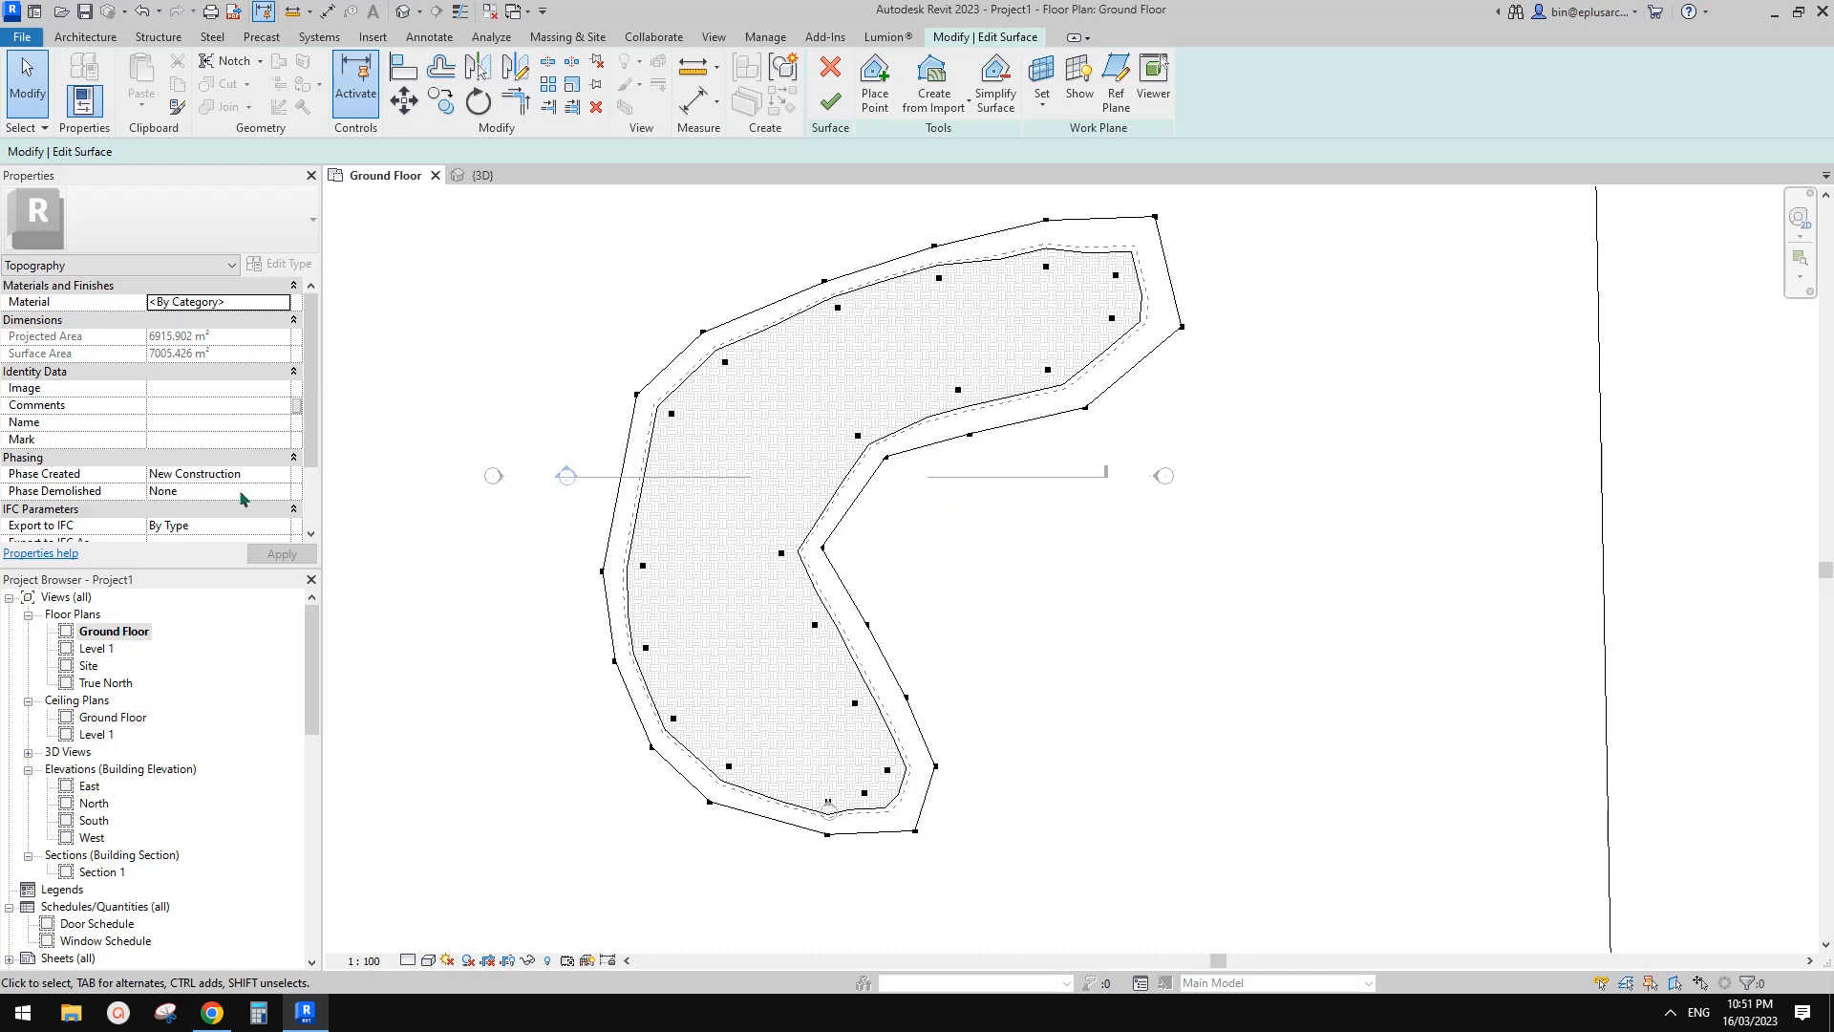
Step: Switch to the Site floor plan to continue editing the surface with its contour lines displayed
middle_click_drag(490, 455, 496, 457)
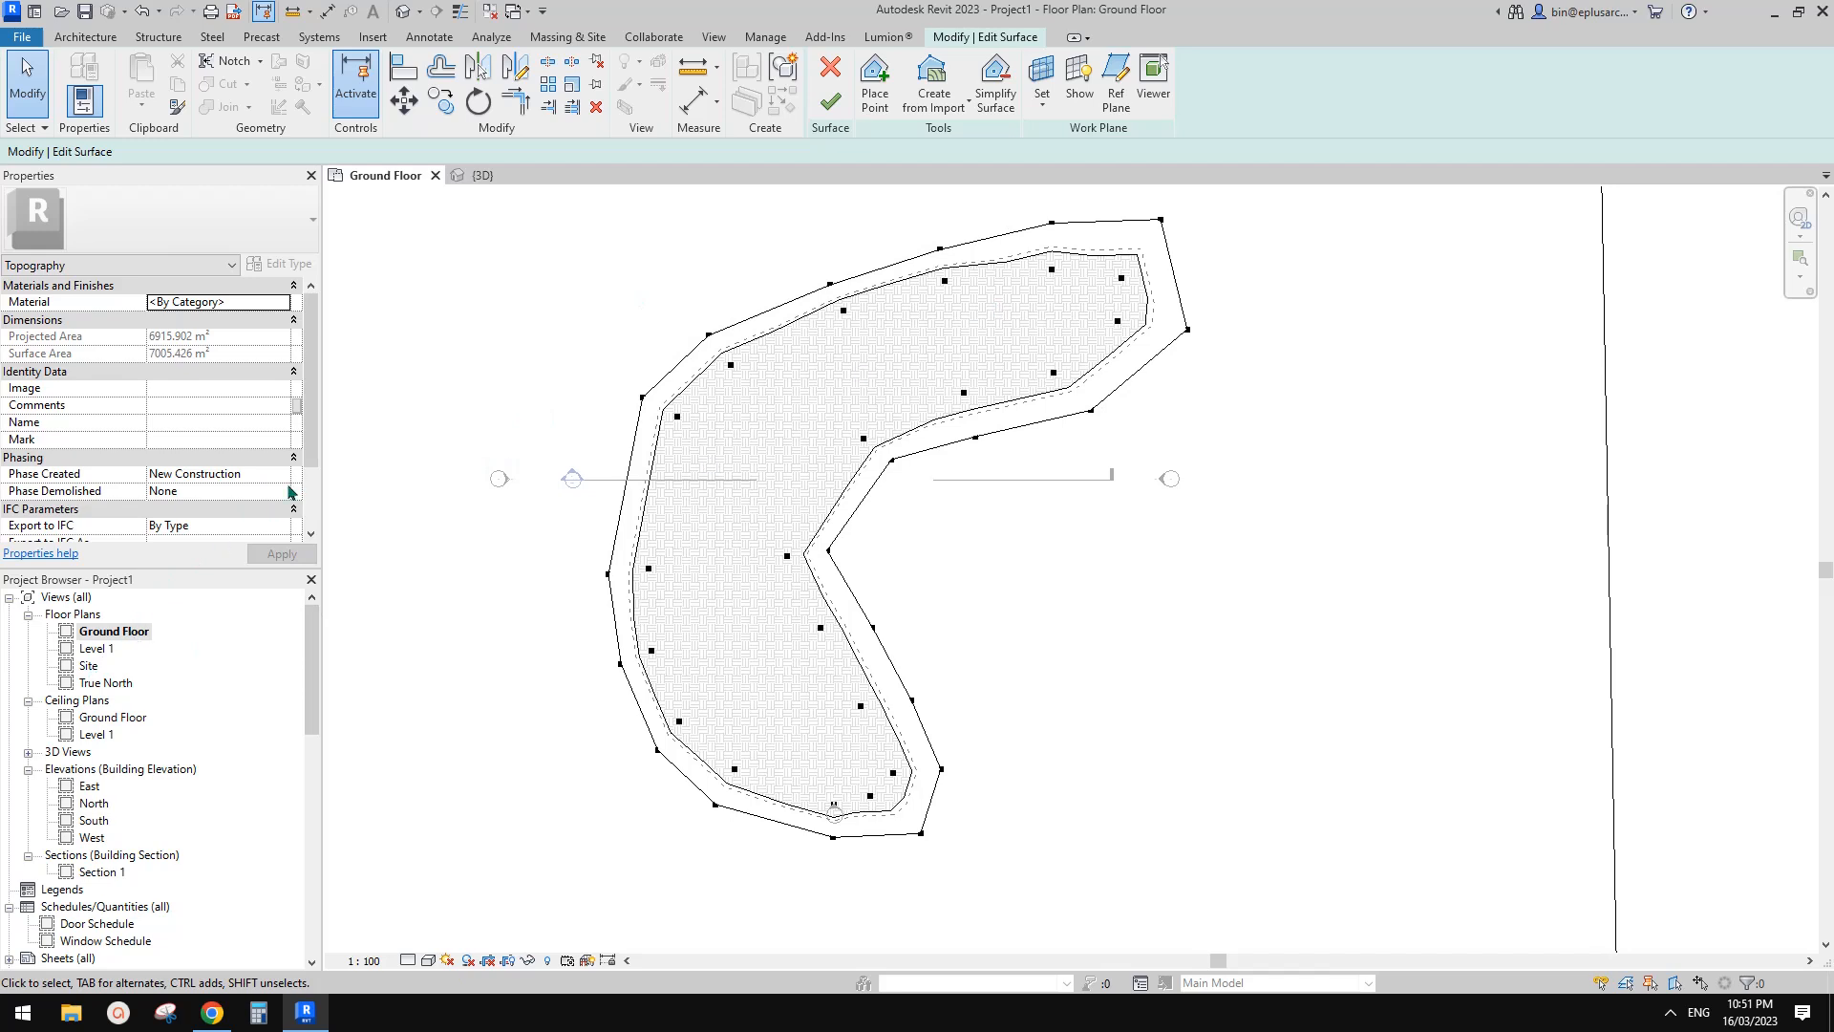
scroll(272, 497, "down", 3)
scroll(222, 415, "up", 3)
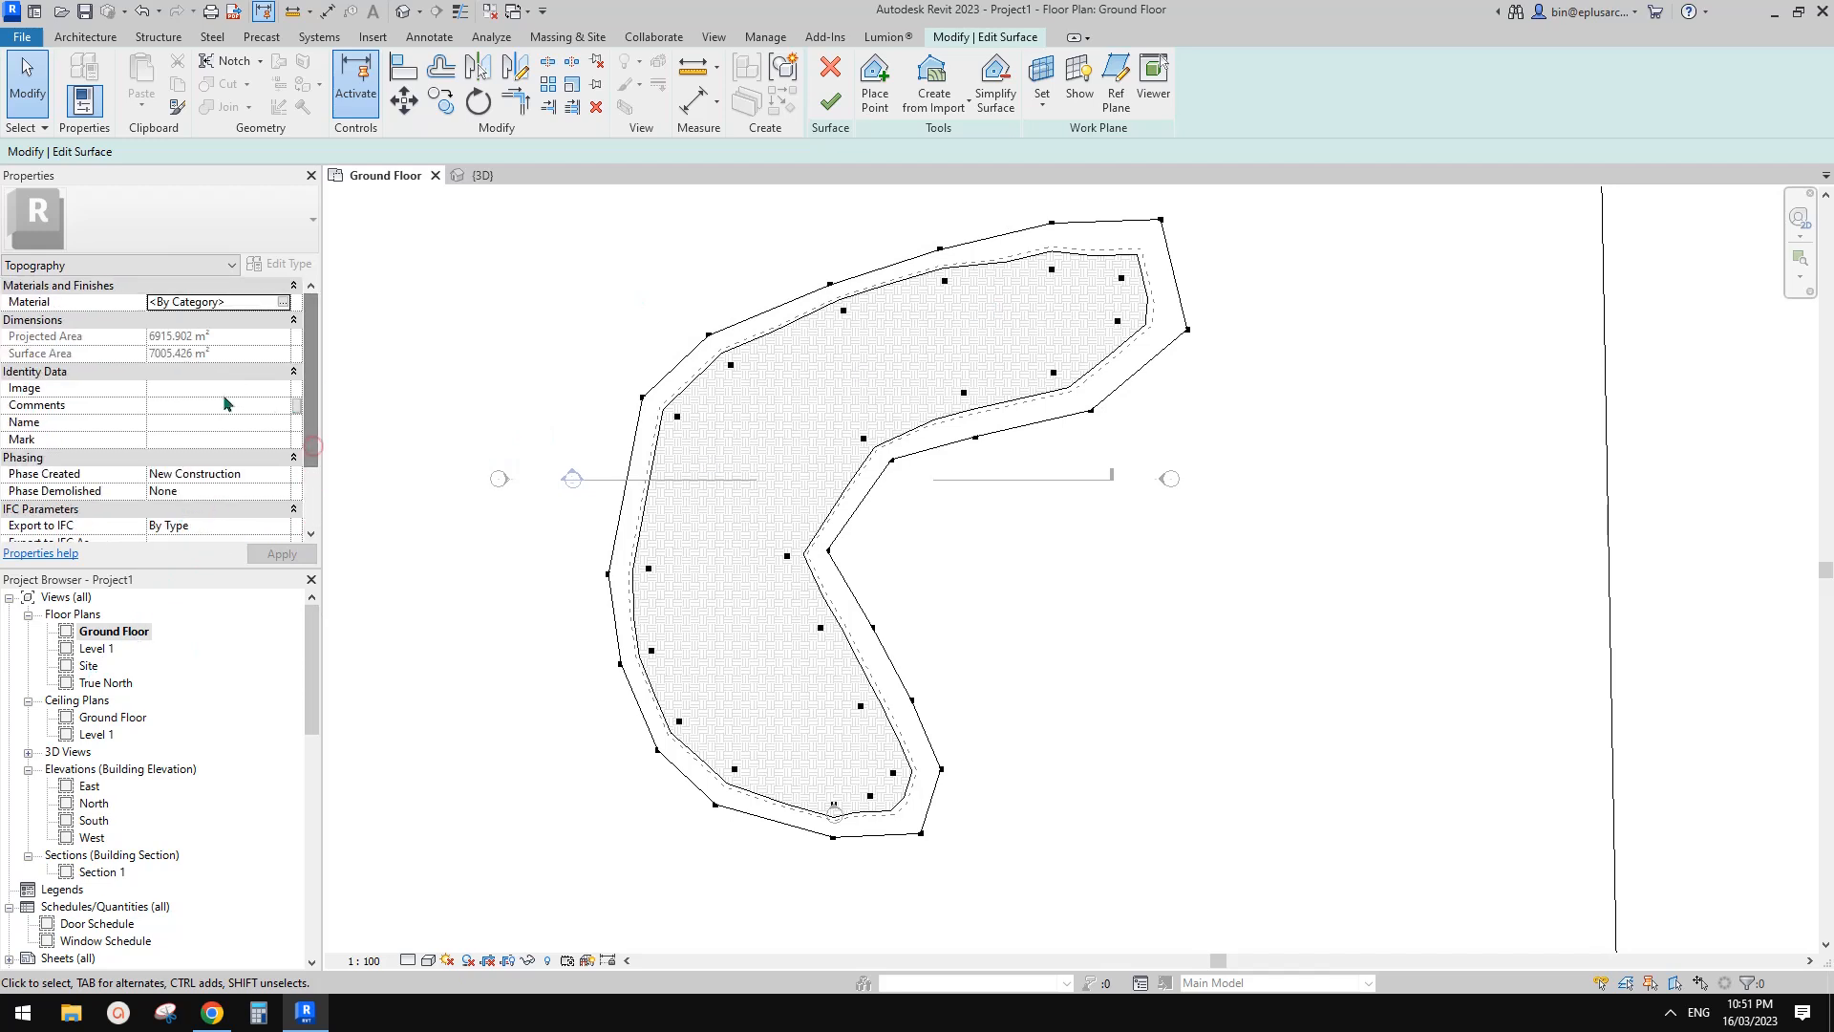
double_click(89, 666)
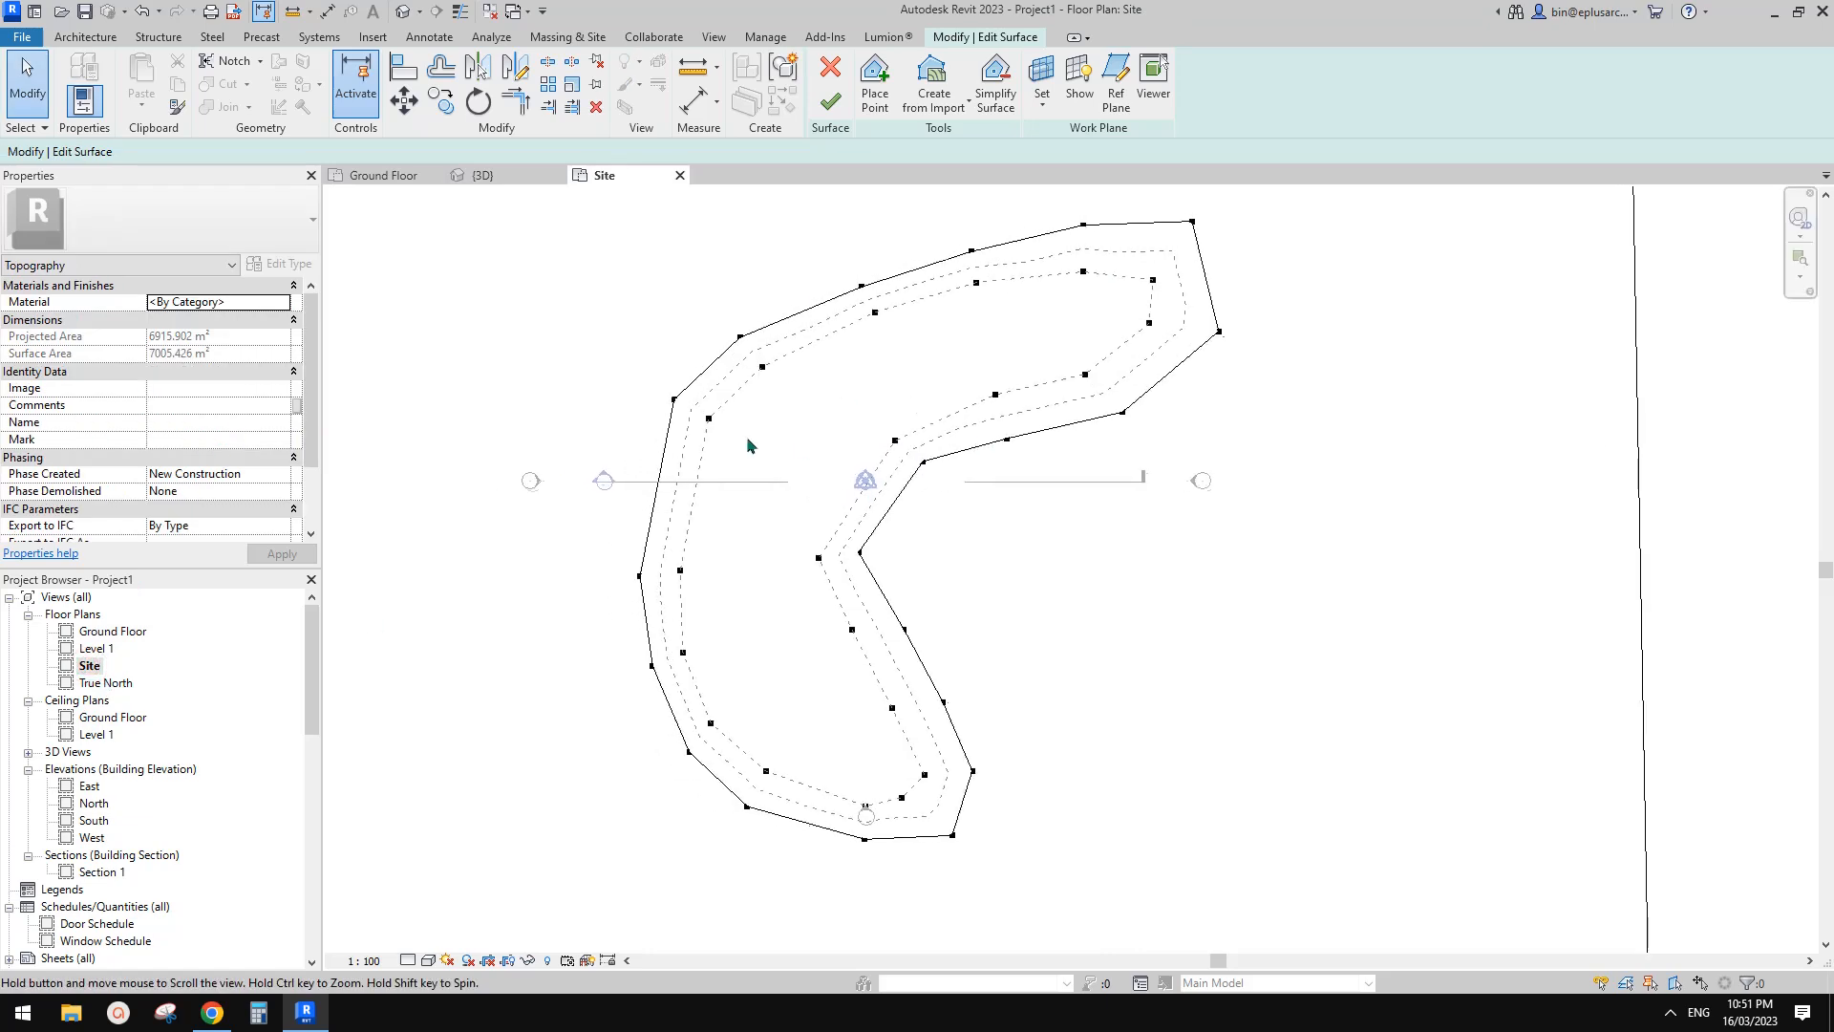
middle_click_drag(748, 439, 757, 448)
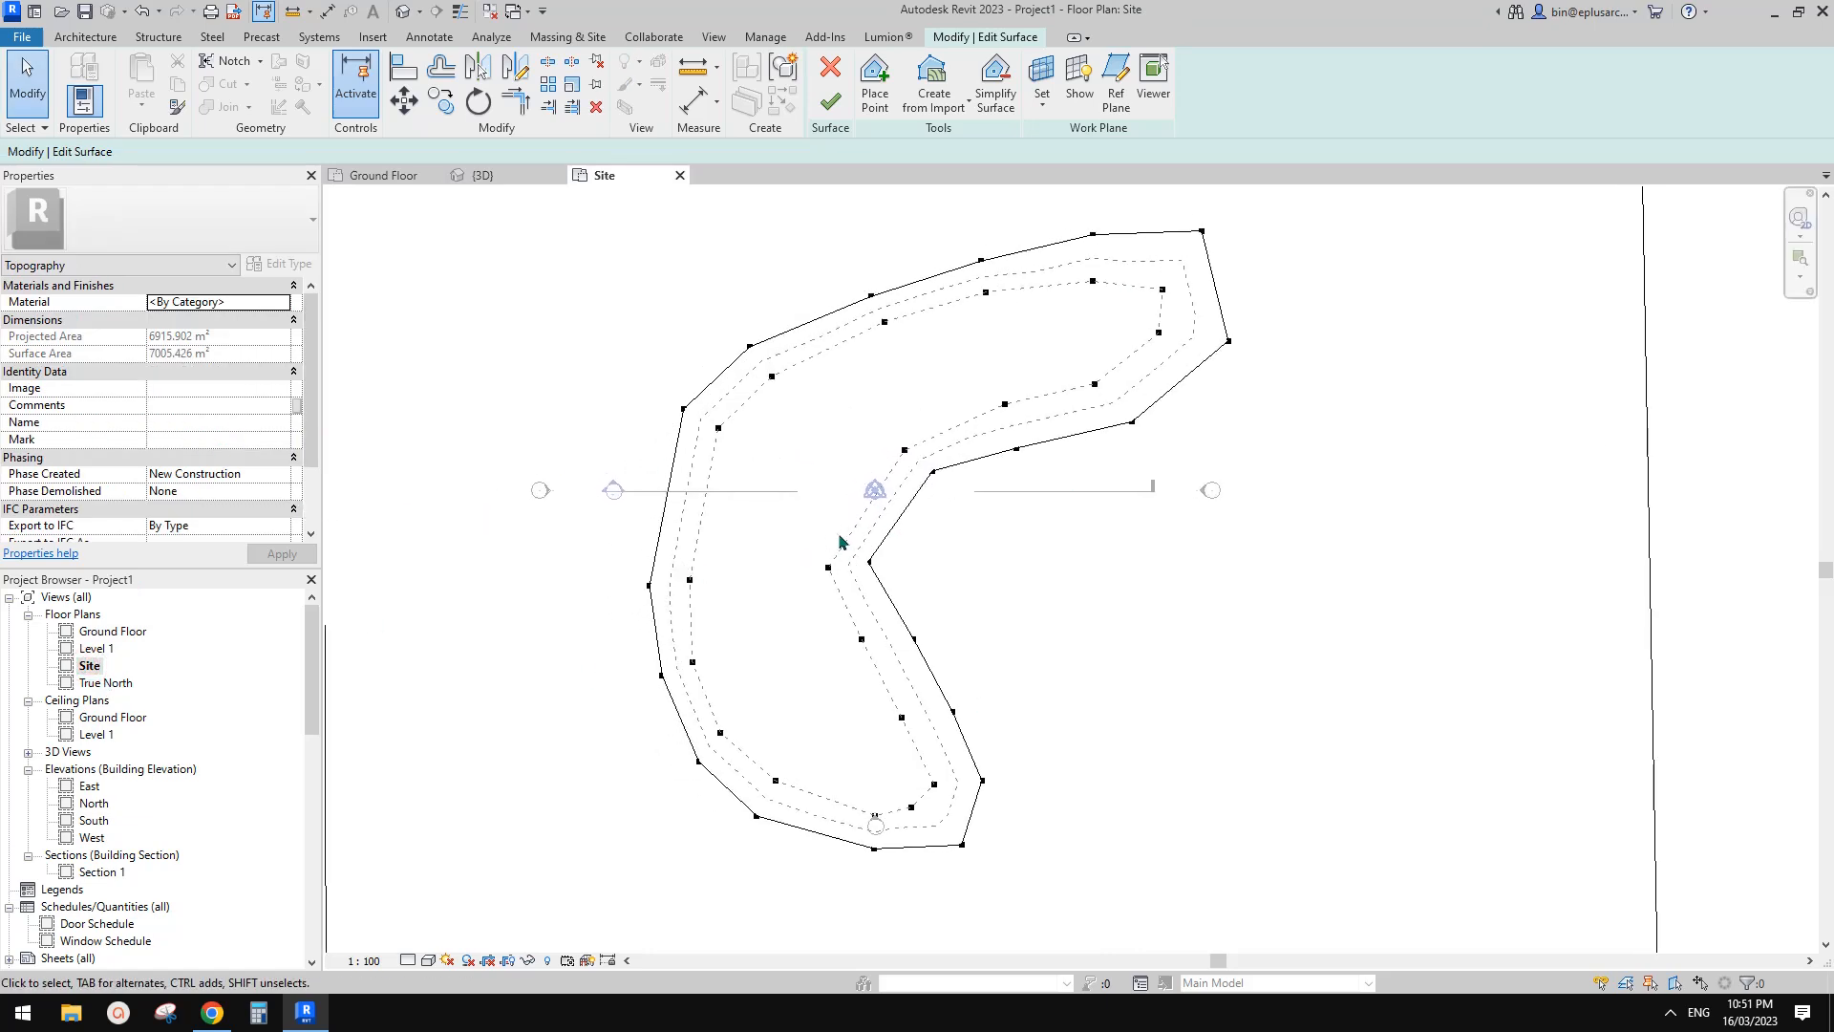
middle_click_drag(883, 545, 881, 552)
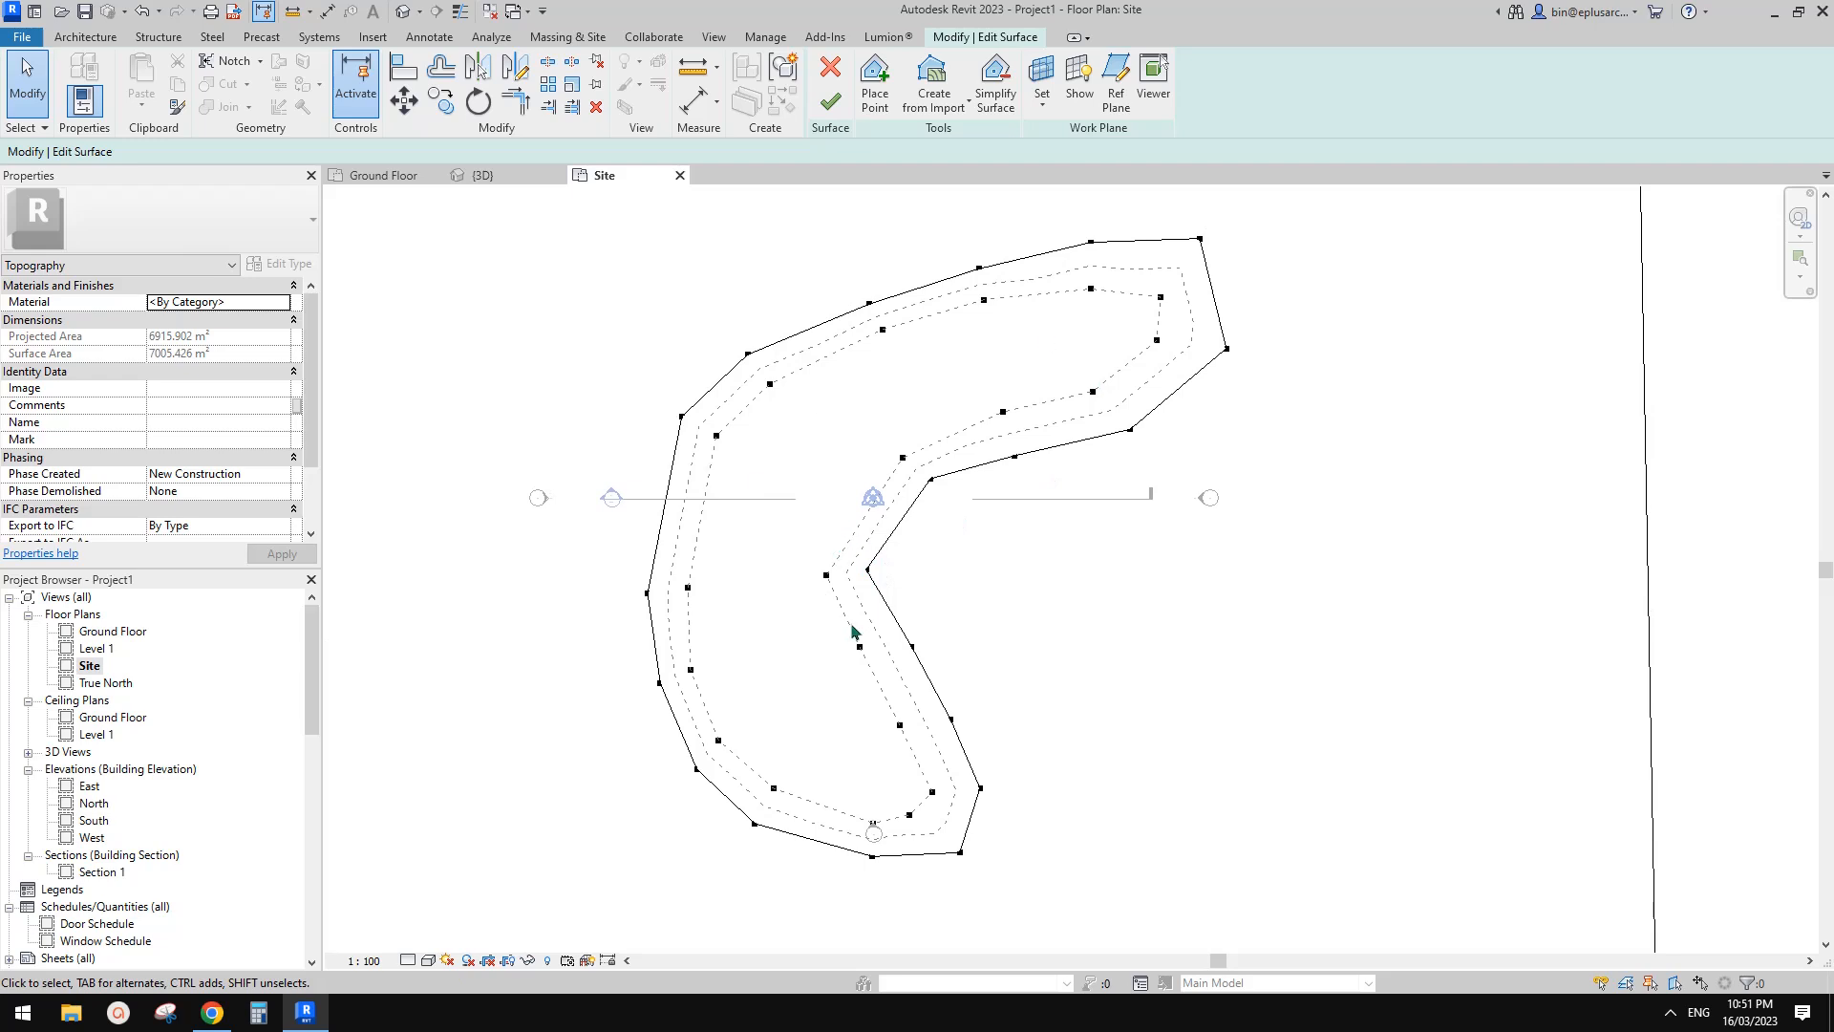
scroll(937, 489, "up", 1)
scroll(880, 463, "down", 1)
middle_click_drag(873, 444, 862, 472)
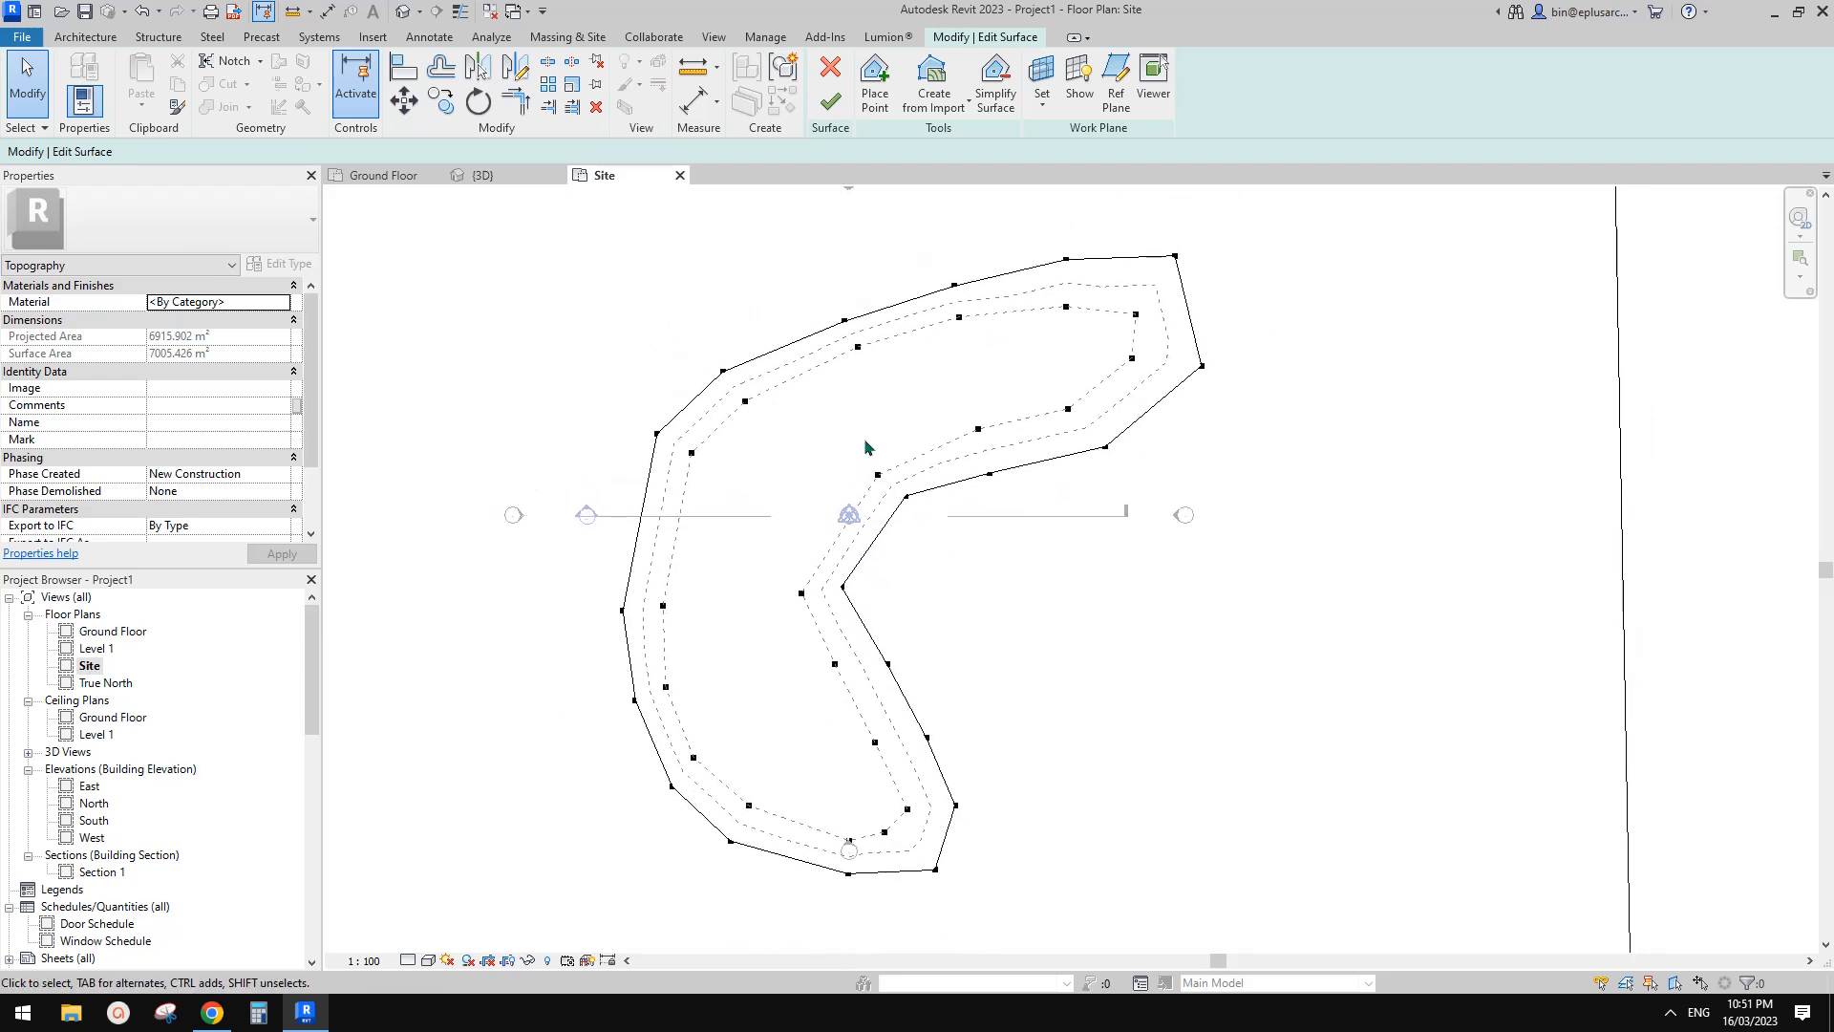
Step: Place points at elevation 4000 inside the 2000 ring around the upper arm of the croissant, down to the convex bend
left_click(875, 84)
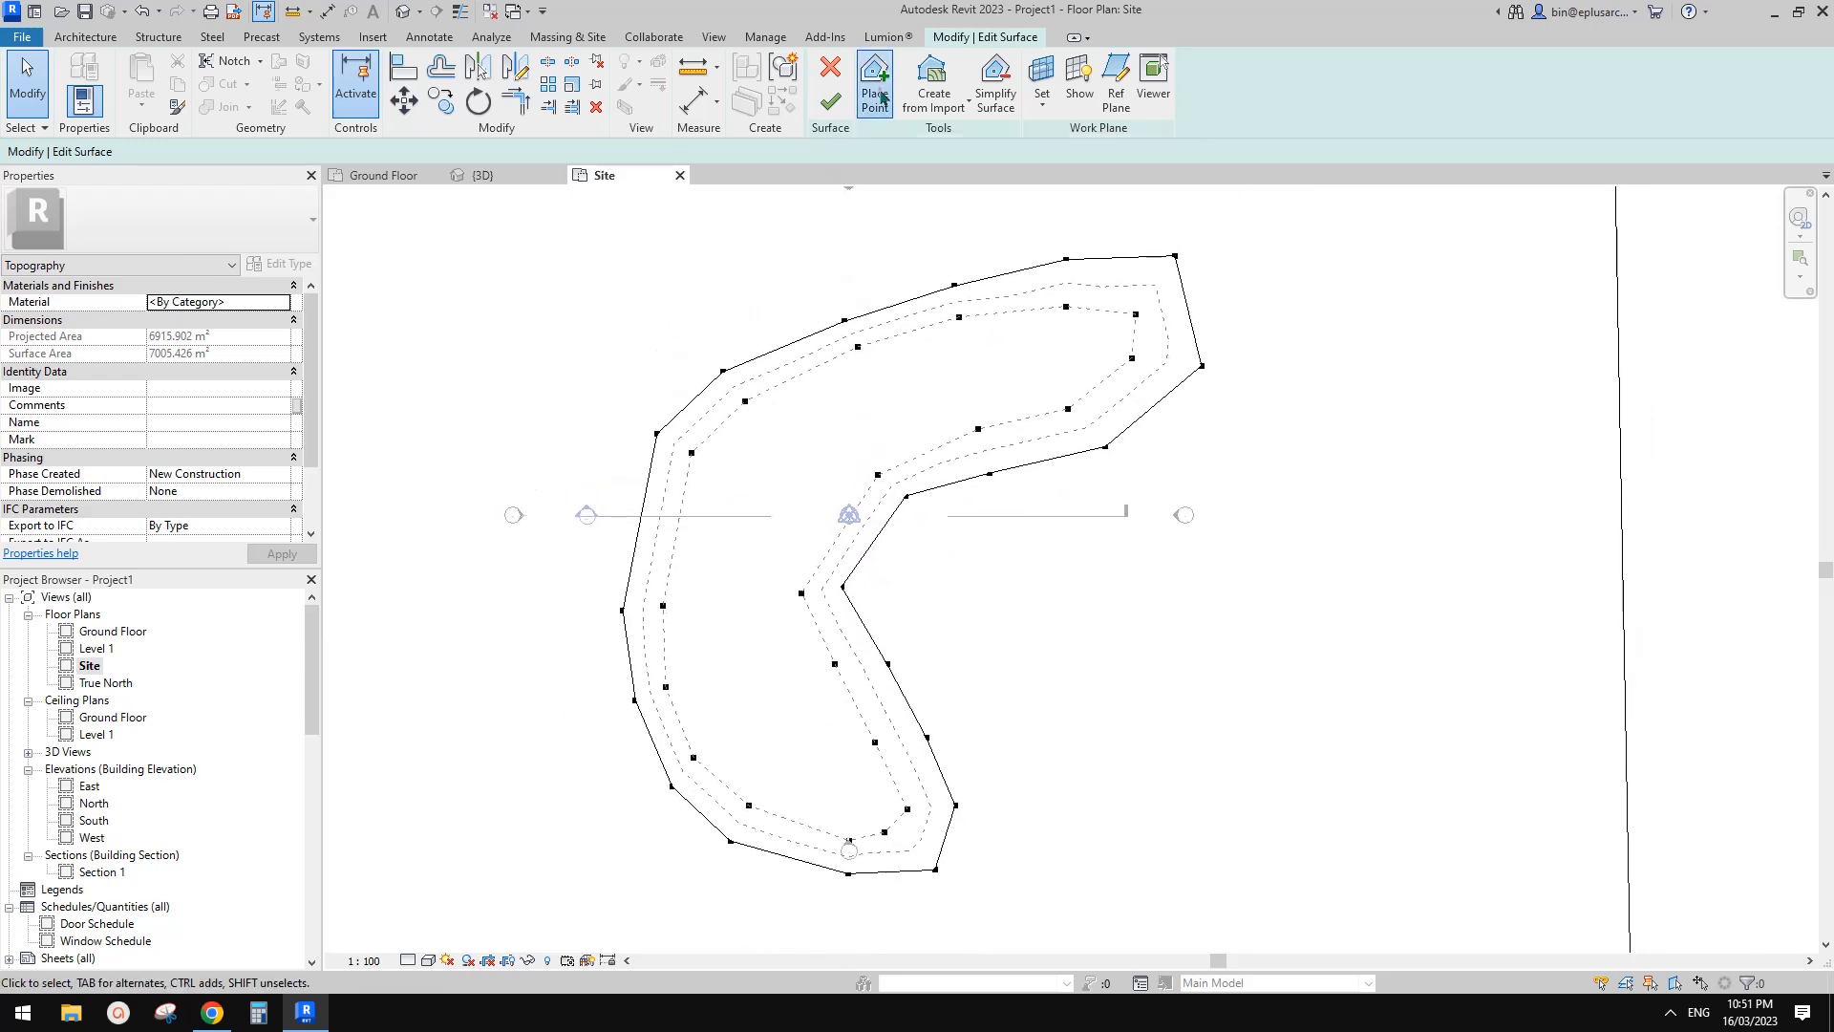
left_click_drag(270, 151, 200, 170)
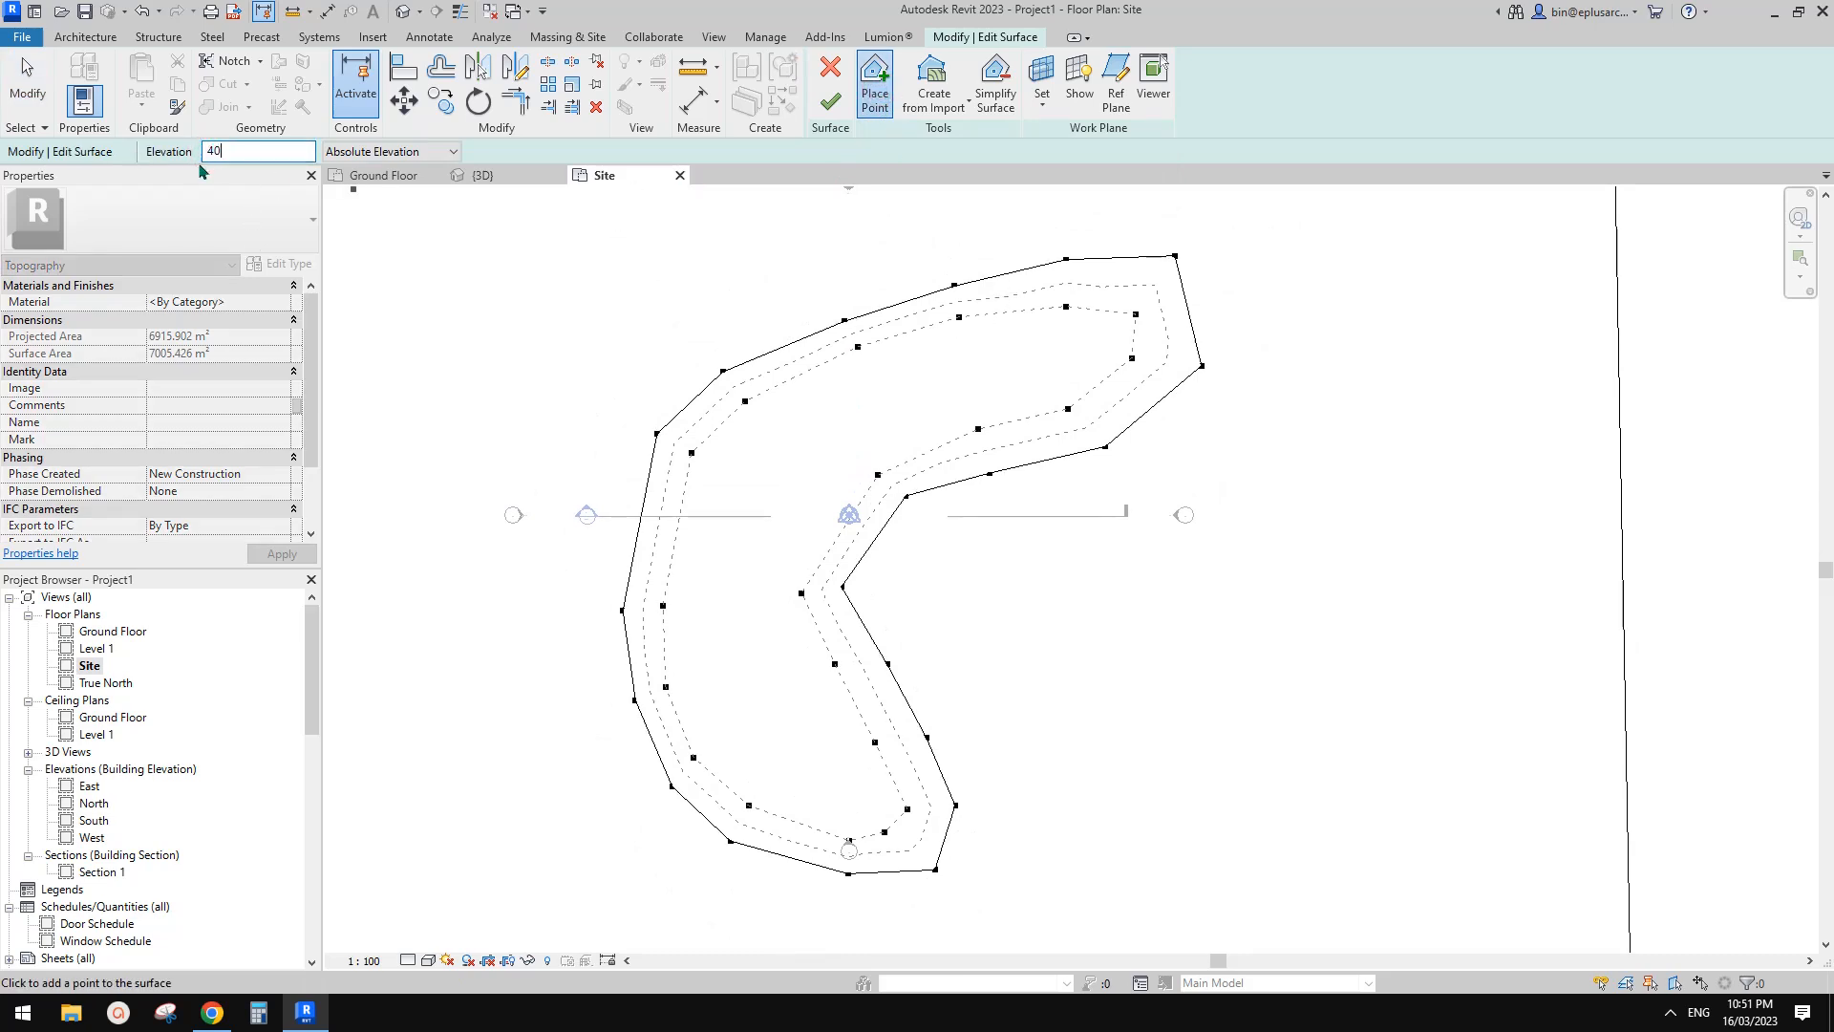
scroll(1057, 369, "up", 2)
left_click(1054, 321)
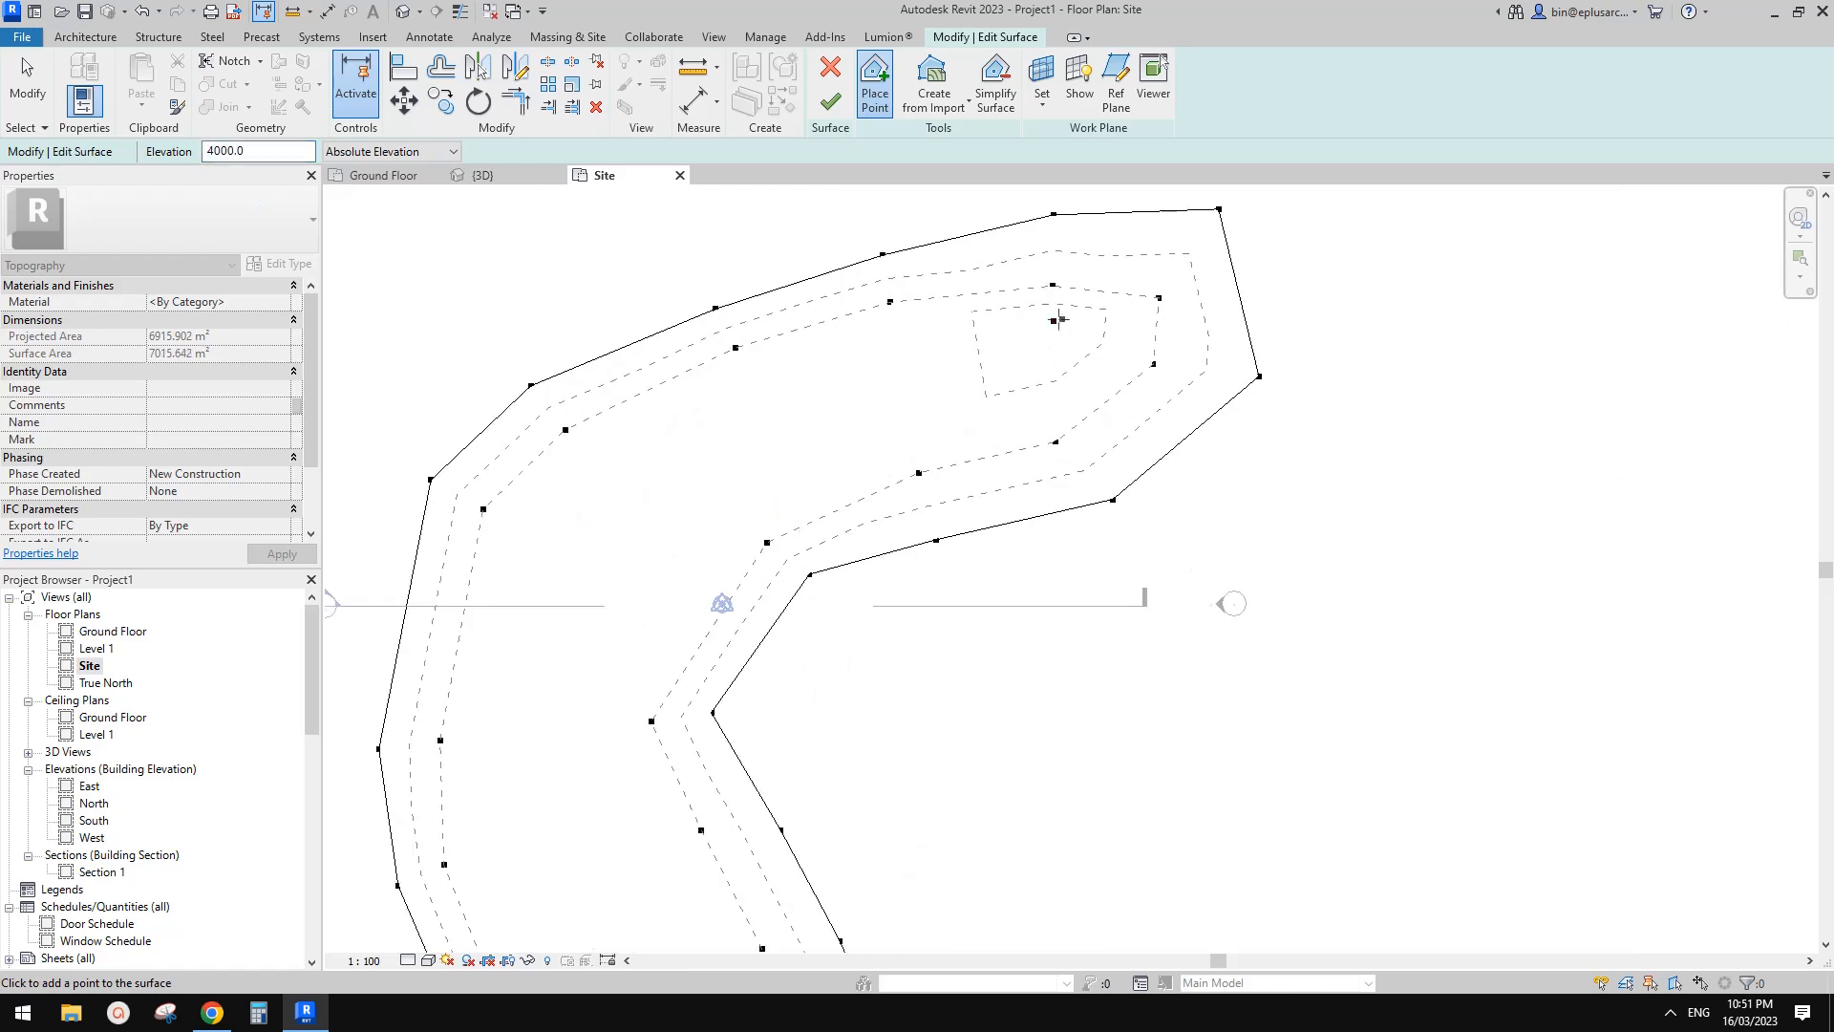
left_click(1113, 324)
left_click(1119, 361)
left_click(1051, 417)
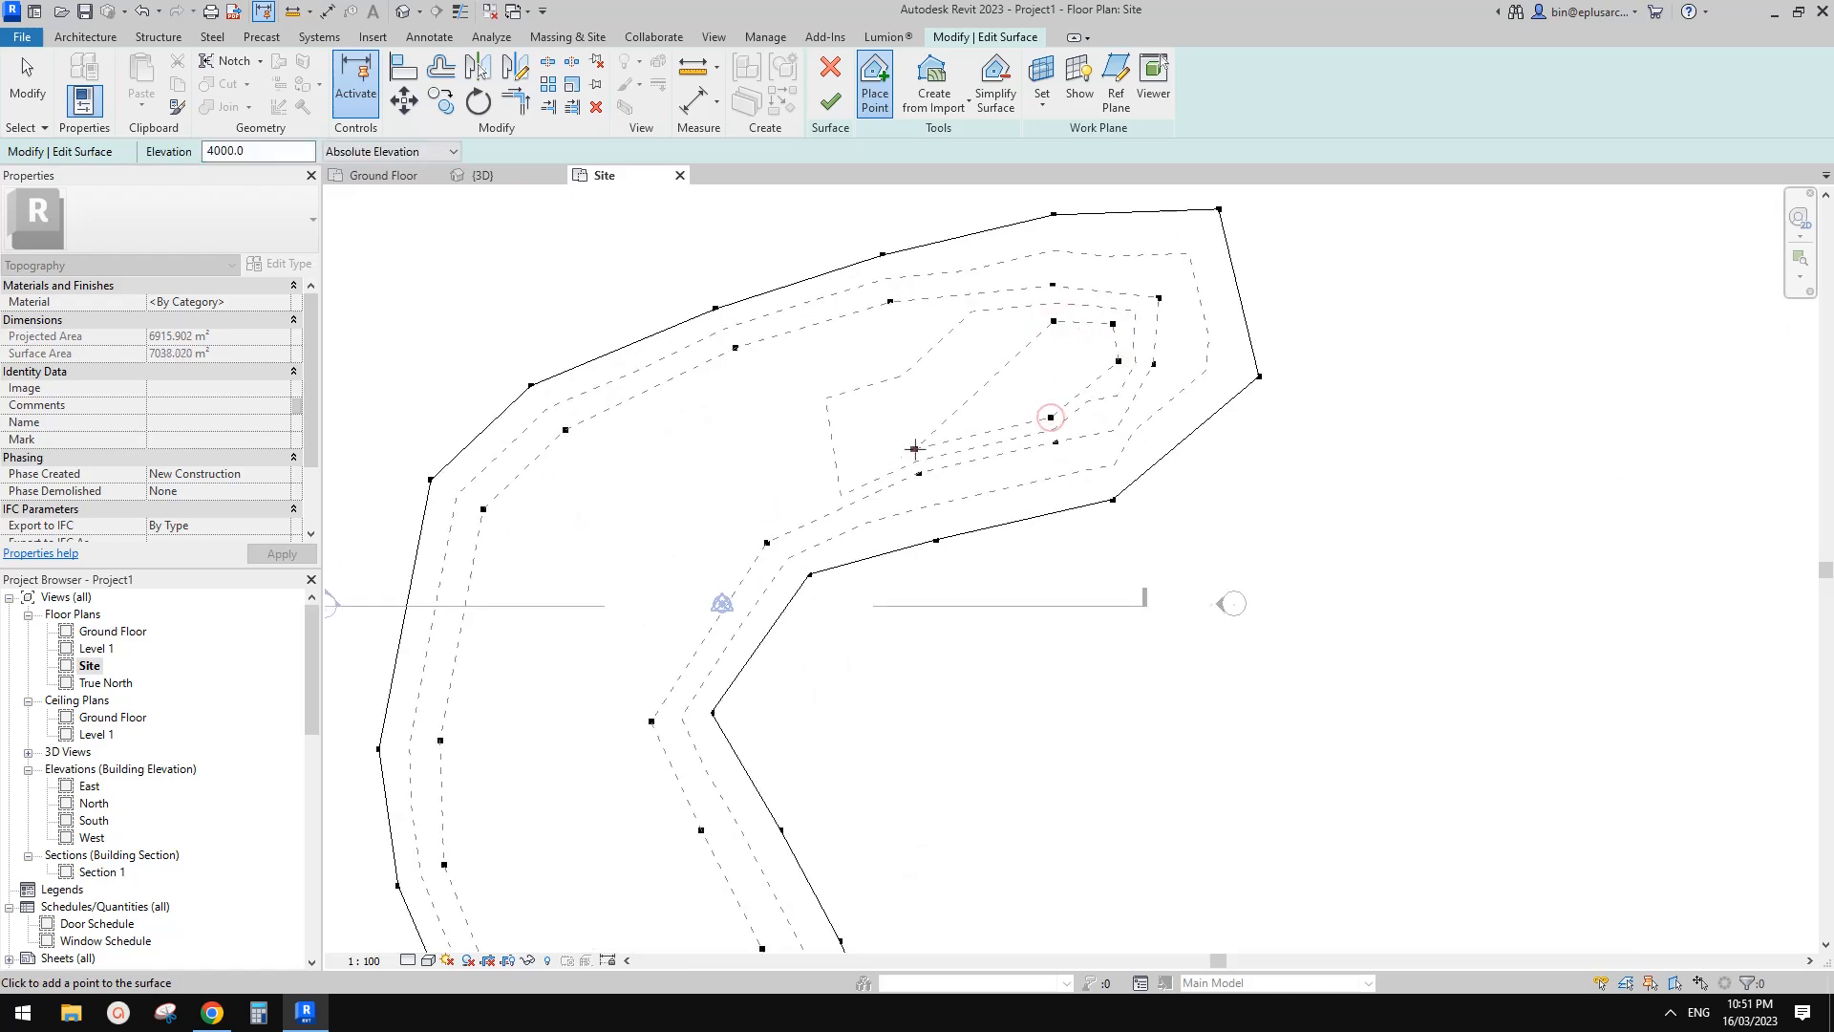
middle_click_drag(651, 417, 890, 331)
left_click(744, 436)
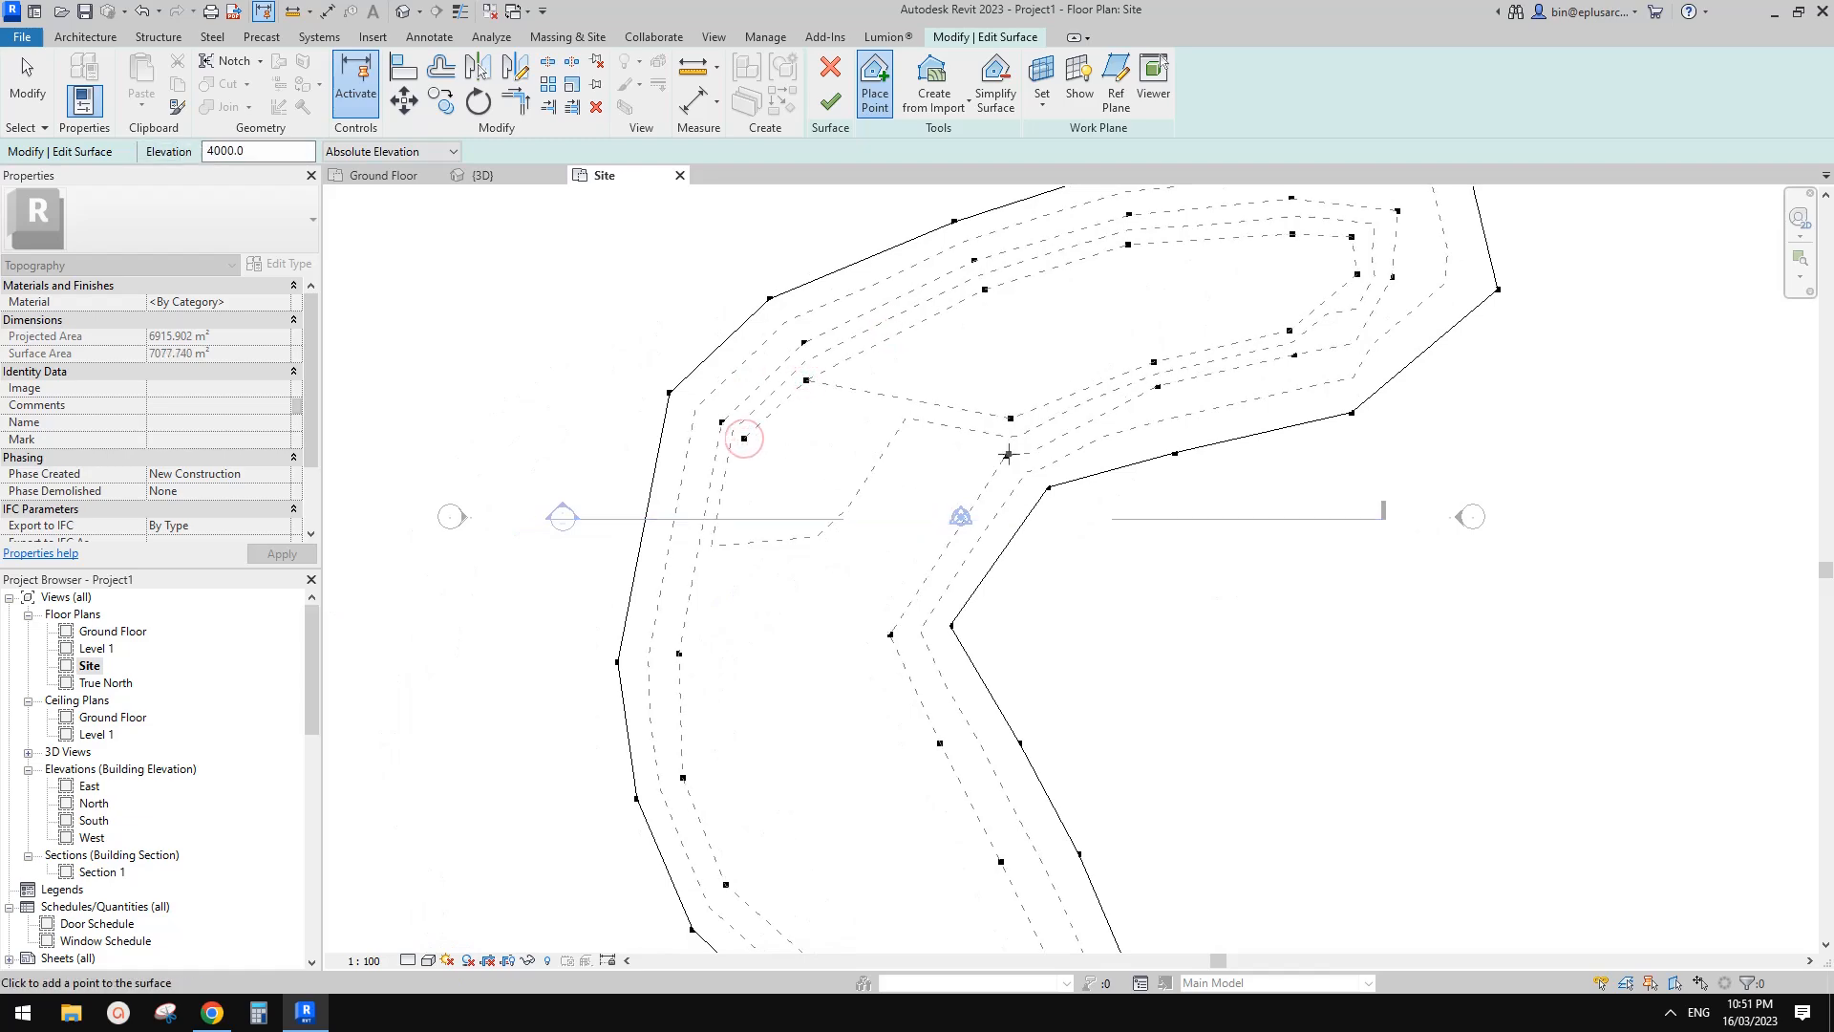
Step: Place more points at elevation 4000 inside the 2000 ring around the lower arm of the croissant
left_click(721, 774)
middle_click_drag(721, 774, 689, 587)
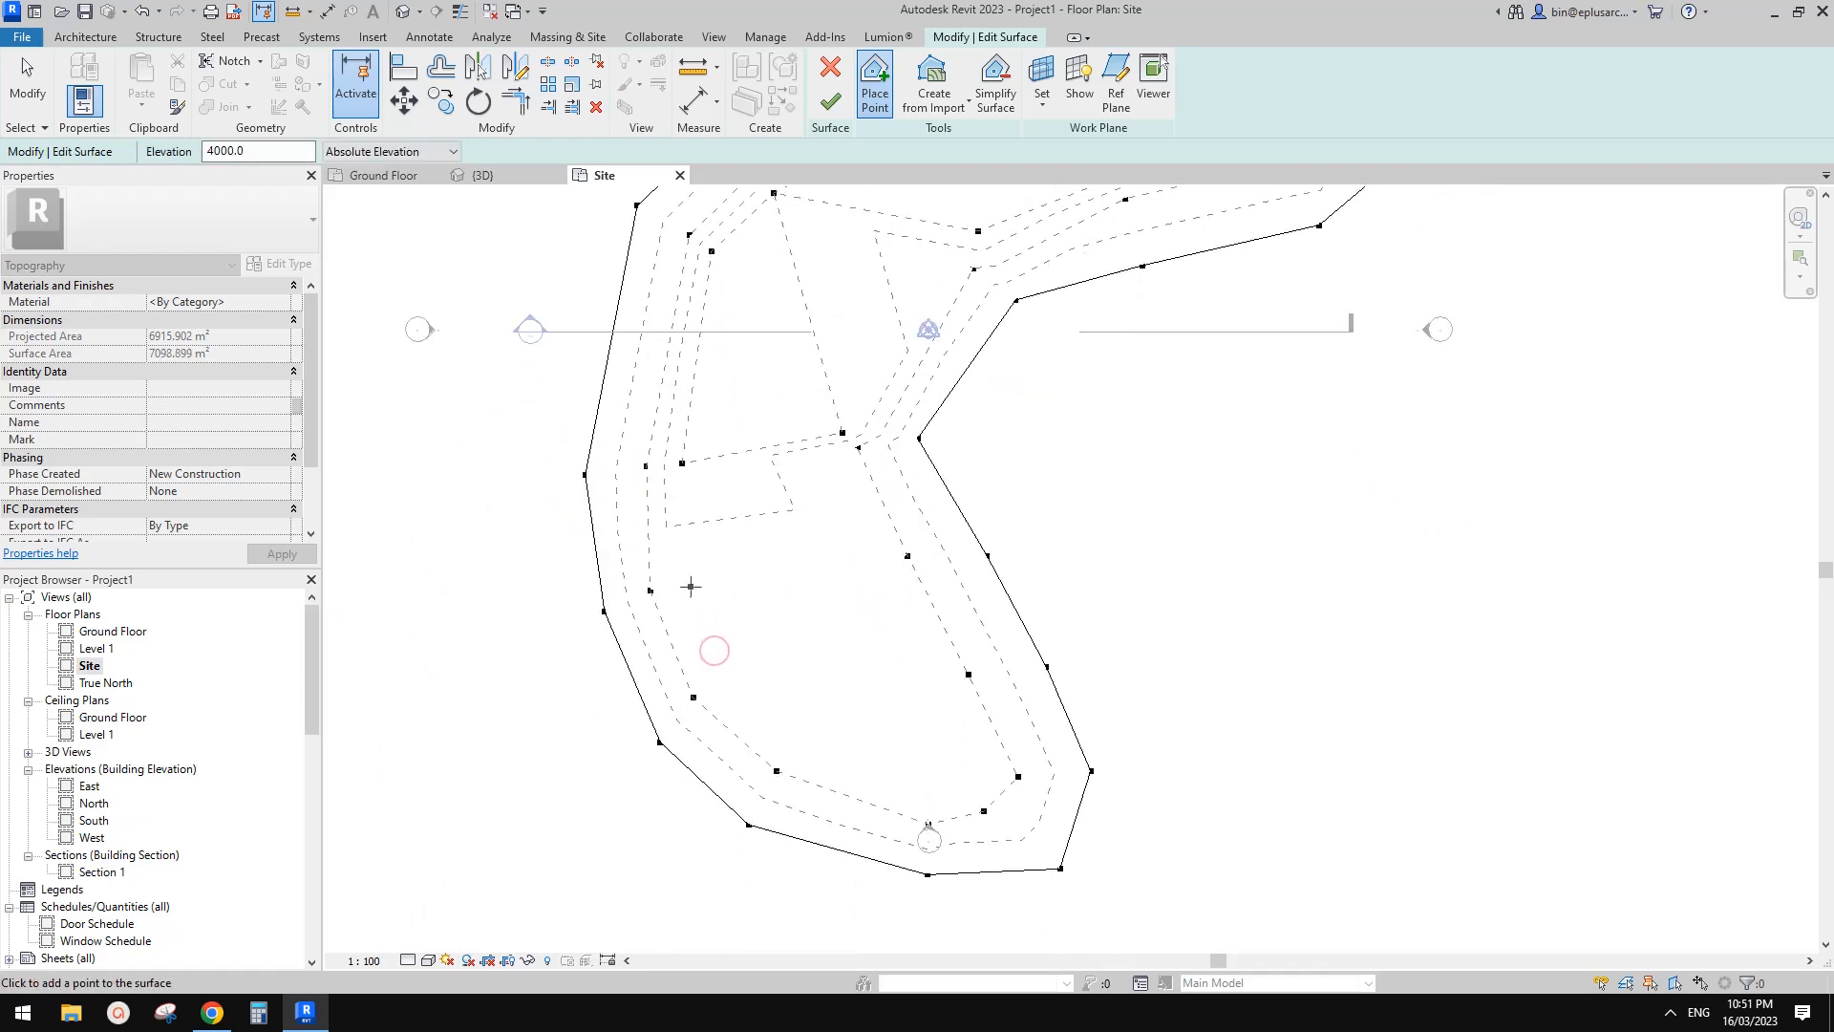
left_click(889, 563)
left_click(946, 683)
left_click(965, 779)
left_click(797, 751)
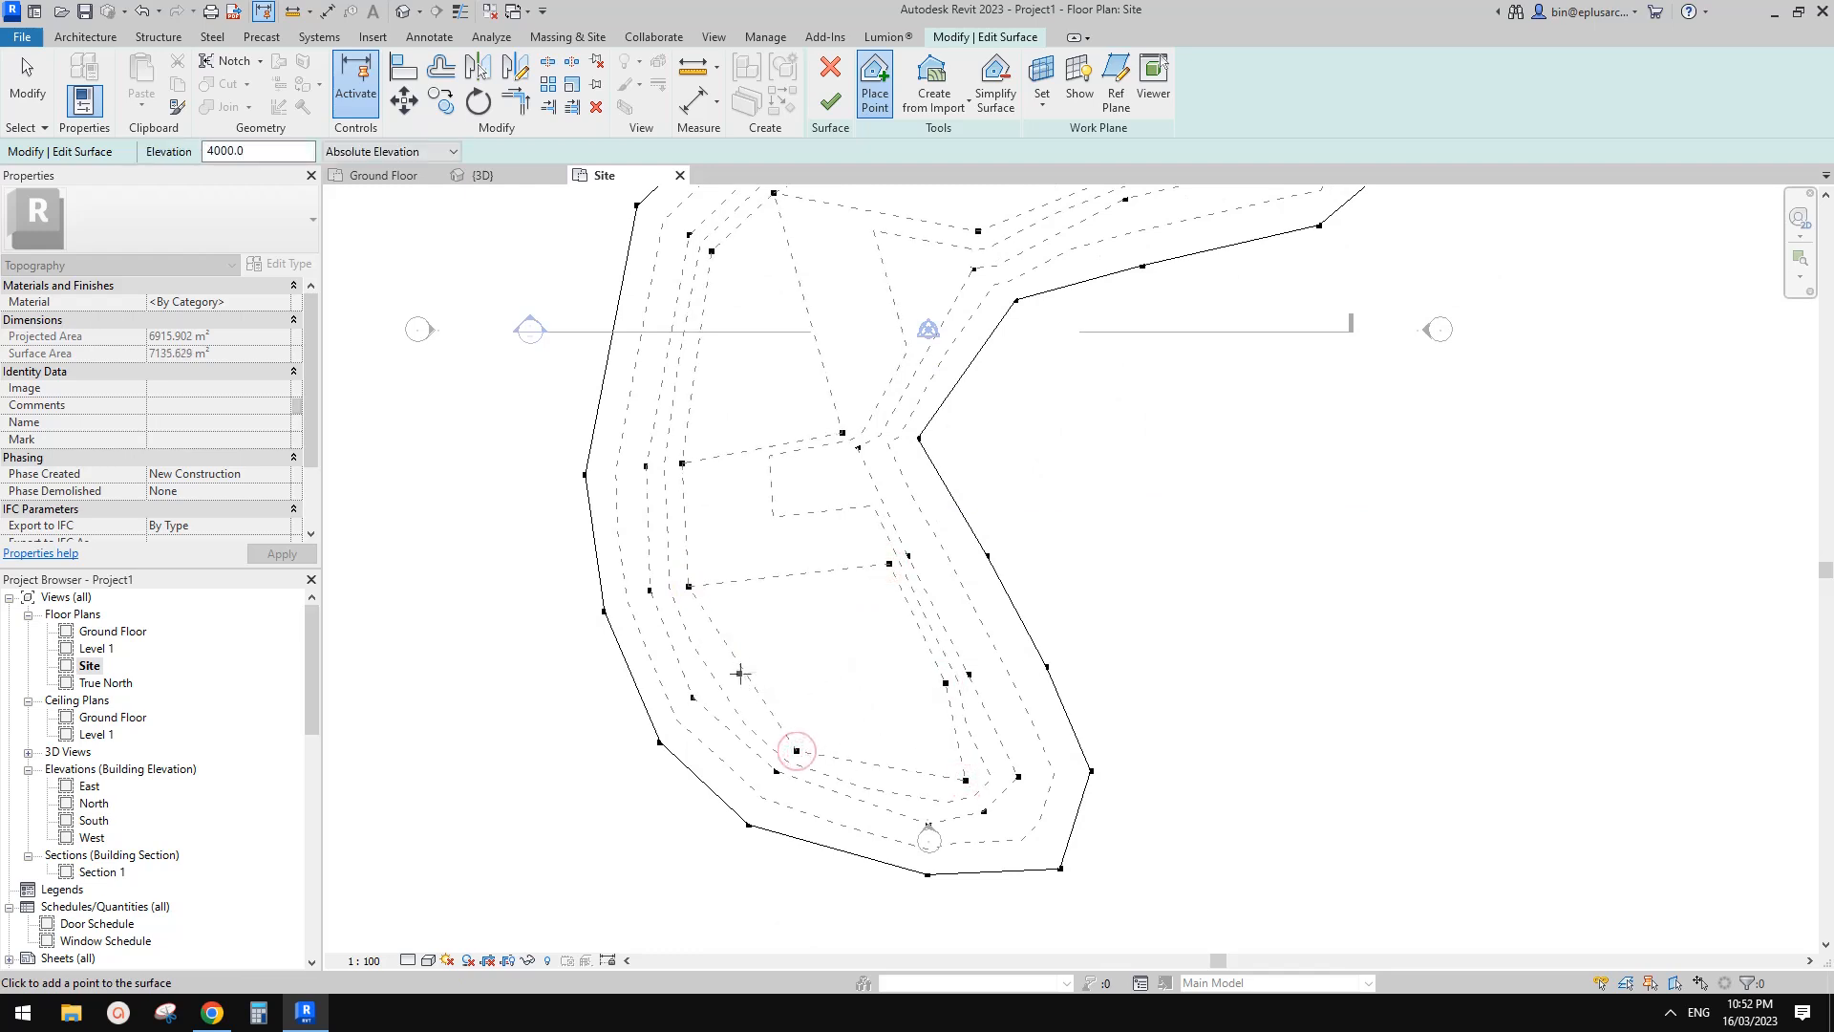
left_click(850, 536)
middle_click_drag(865, 550, 1032, 645)
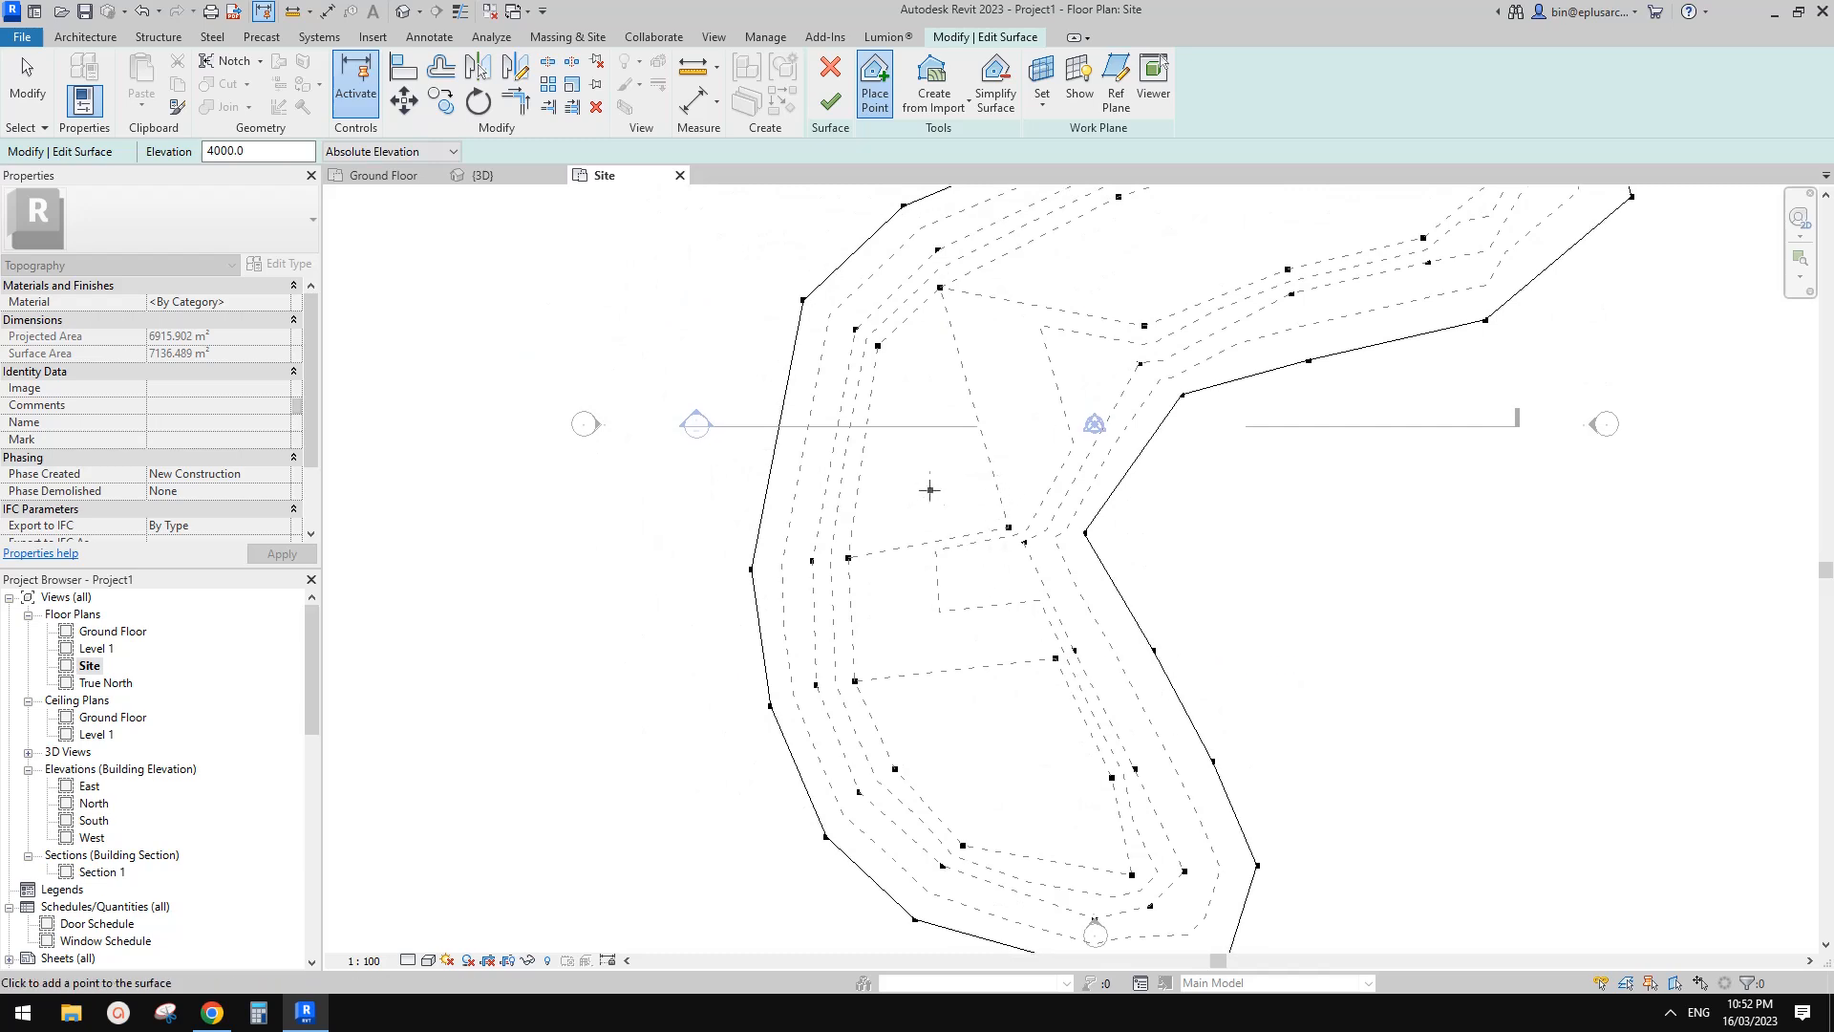
left_click(907, 367)
middle_click_drag(1036, 401, 1017, 431)
scroll(1056, 369, "up", 2)
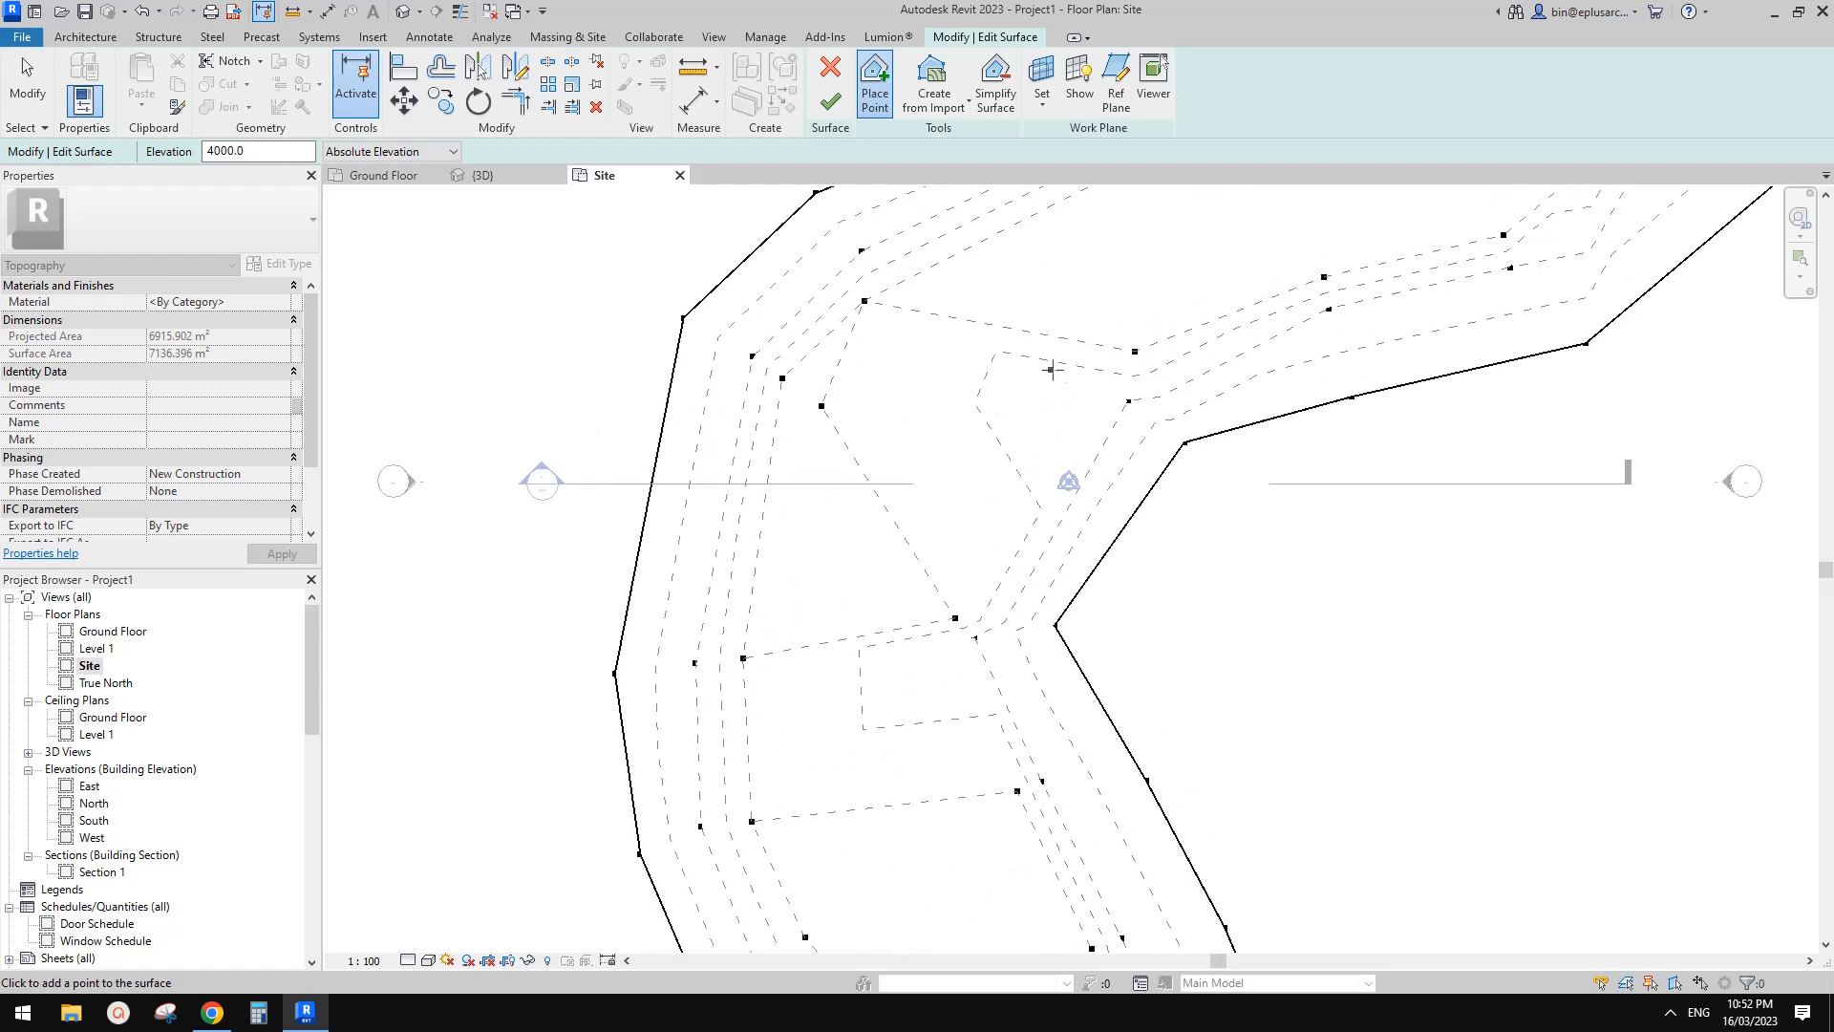
key("Escape")
left_click(824, 408)
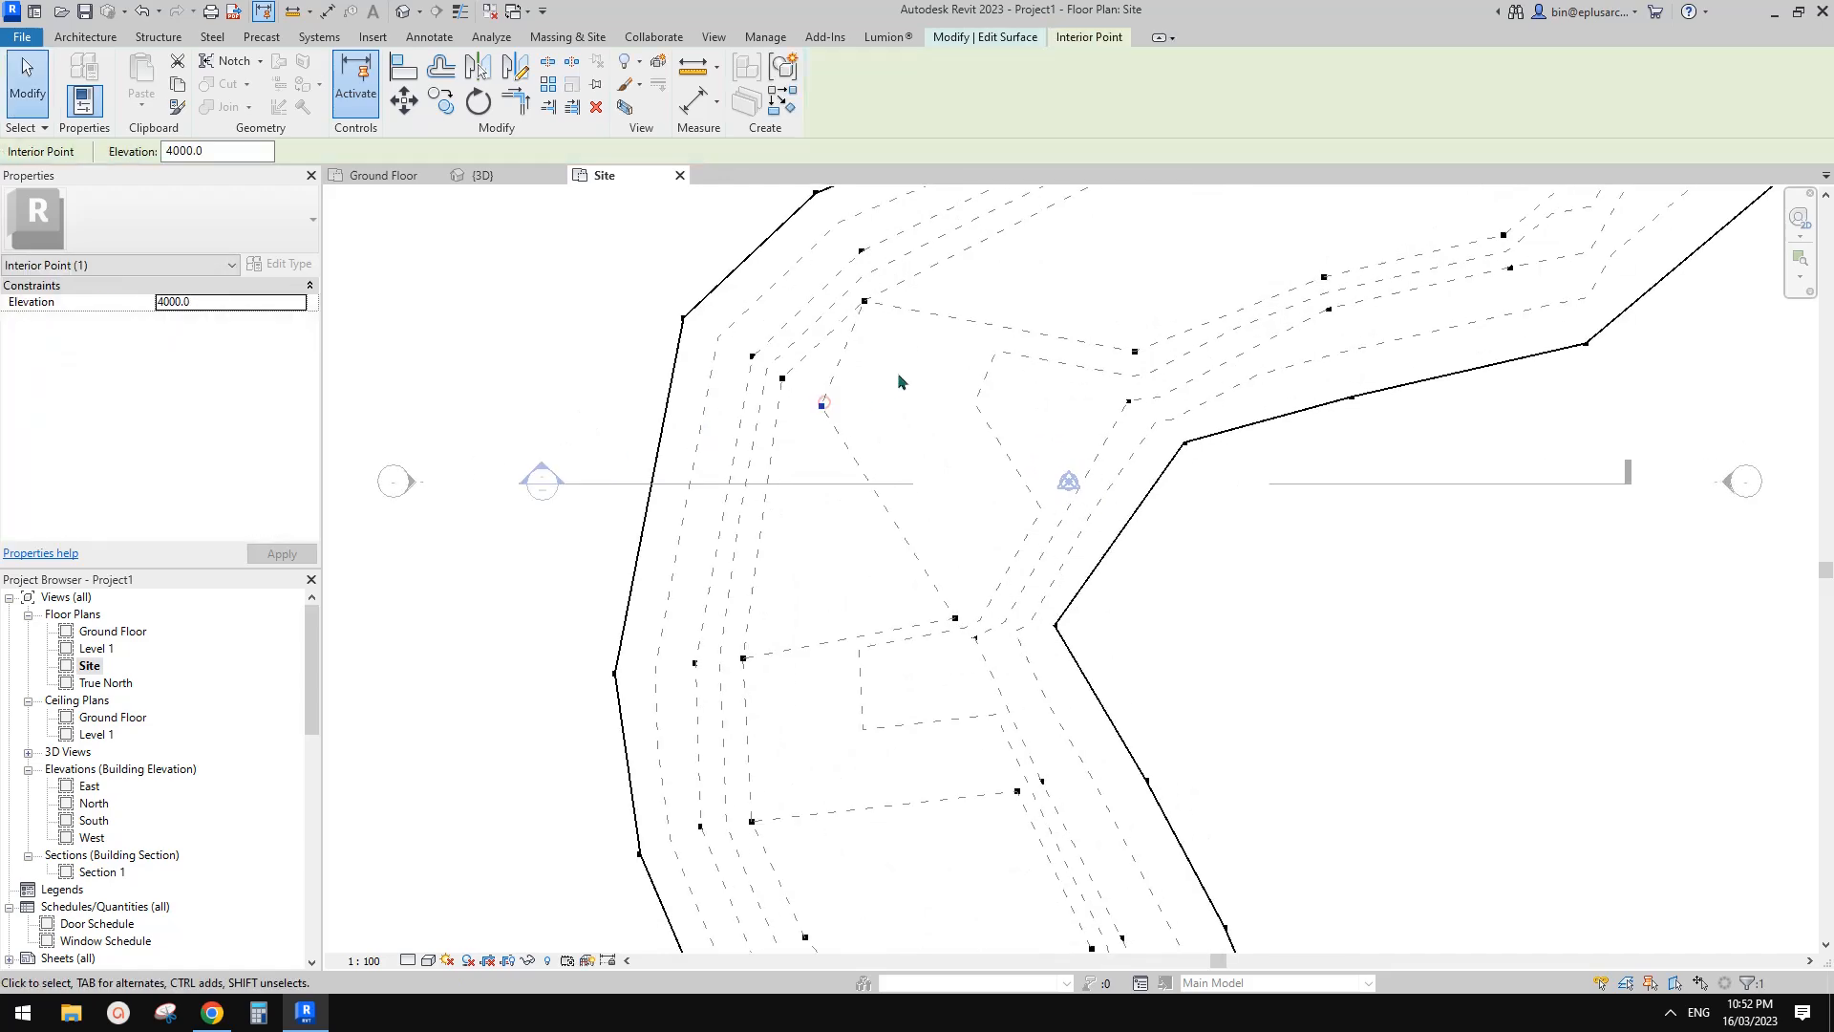
middle_click_drag(904, 378, 909, 382)
key("Delete")
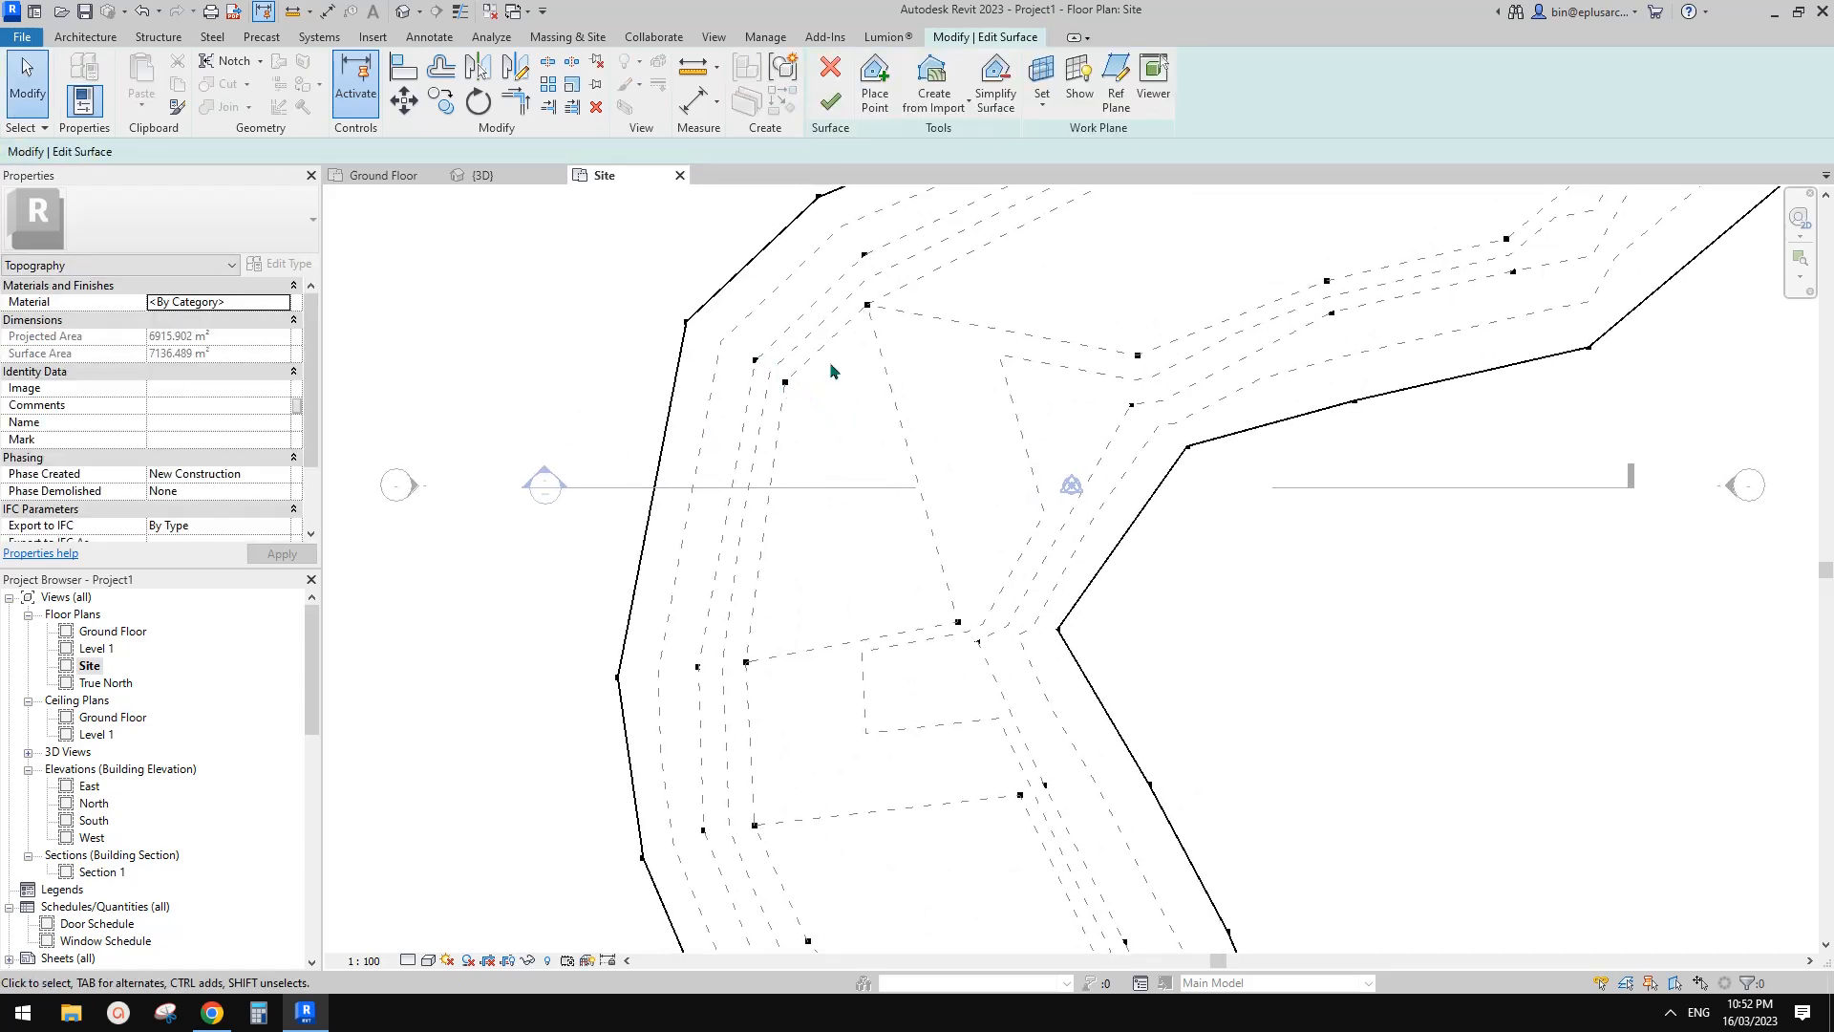
Step: Reposition the 4000 points at the inner bend so the ring runs parallel inside the 2000 ring
middle_click_drag(789, 370, 778, 415)
left_click_drag(1126, 402, 1089, 423)
middle_click_drag(949, 671, 953, 536)
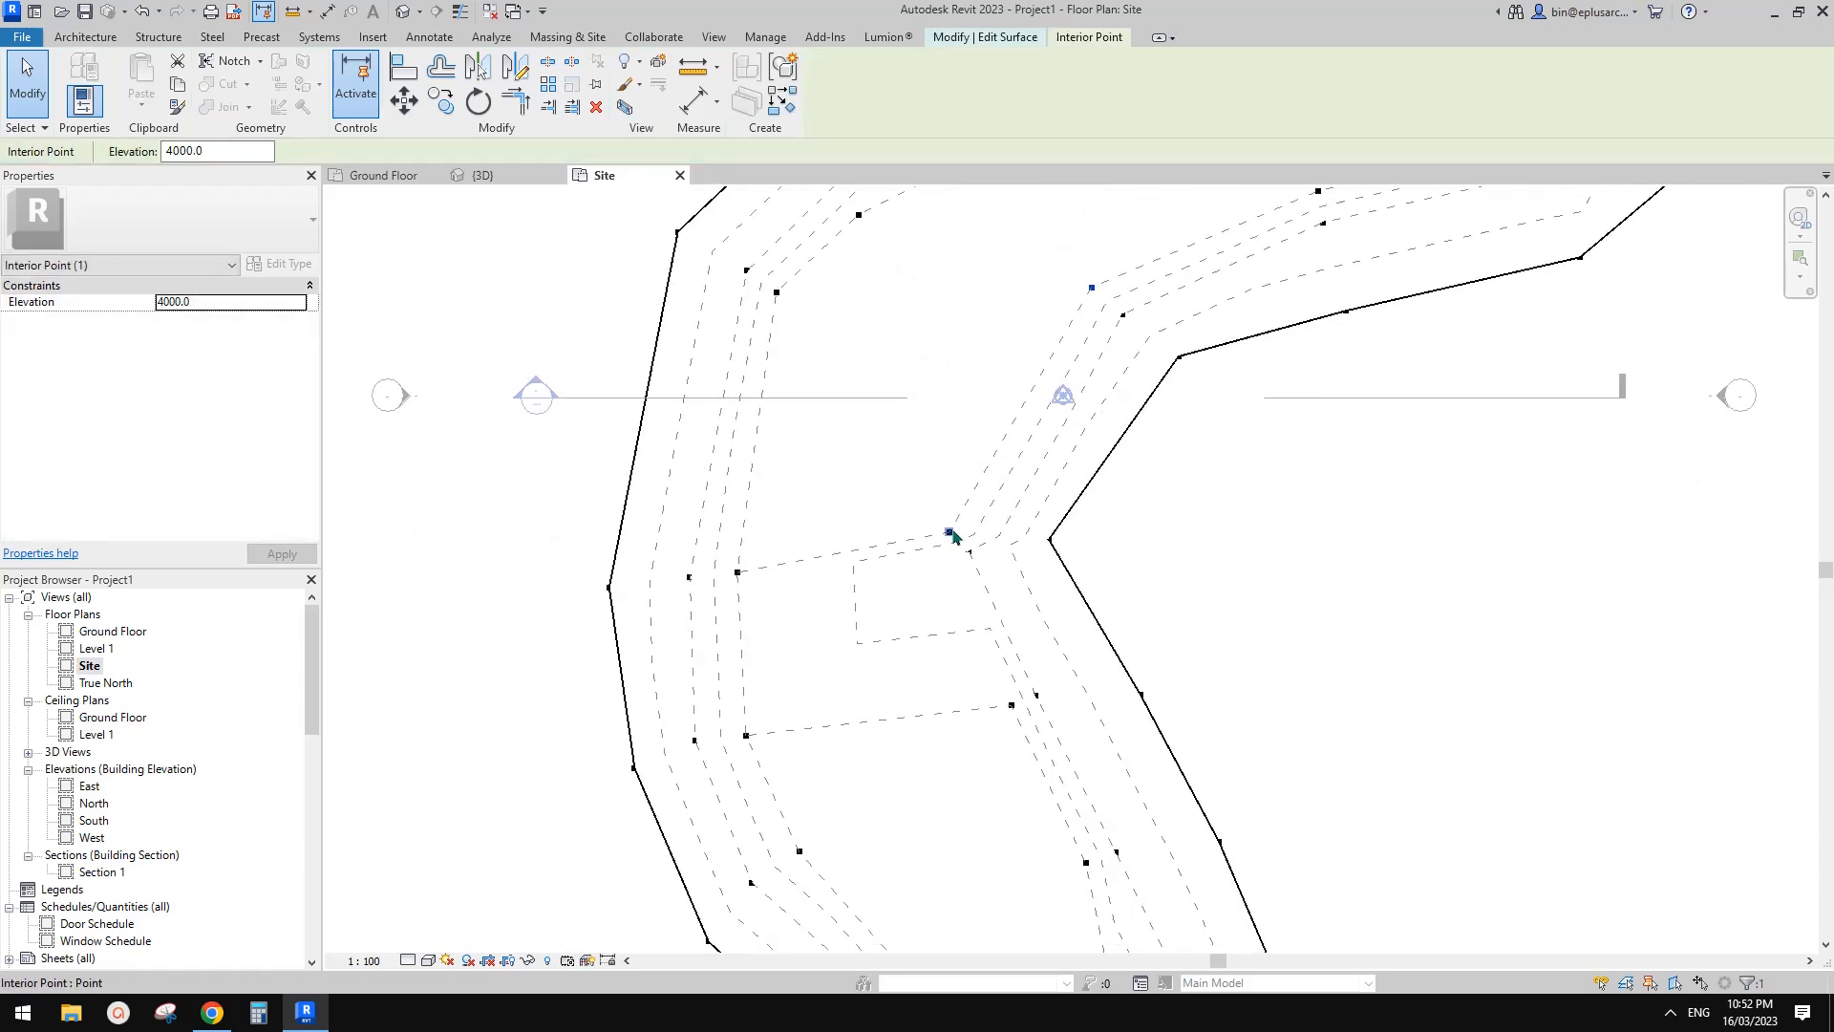
left_click_drag(953, 539, 932, 555)
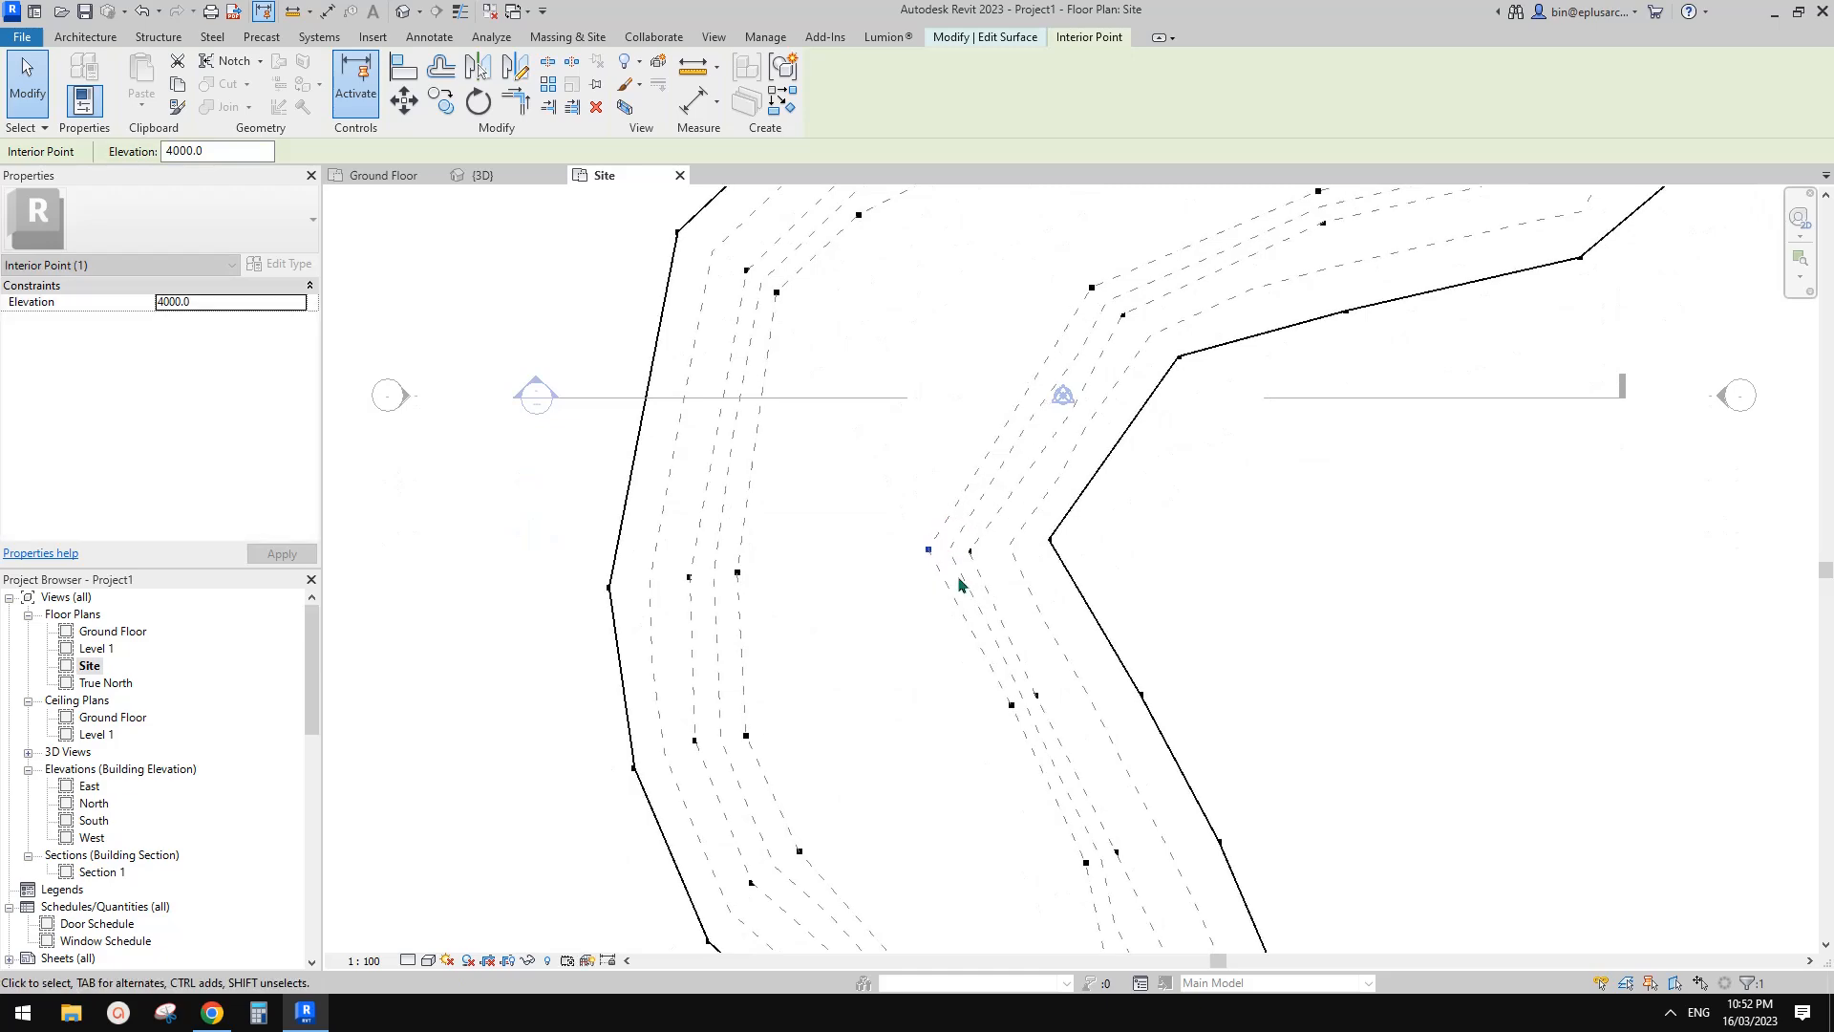
Step: Set the elevation of the selected point at the inner bend to 6000
scroll(1032, 489, "down", 2)
middle_click_drag(1218, 459, 1094, 500)
scroll(962, 766, "up", 3)
scroll(940, 788, "down", 4)
middle_click_drag(941, 787, 954, 788)
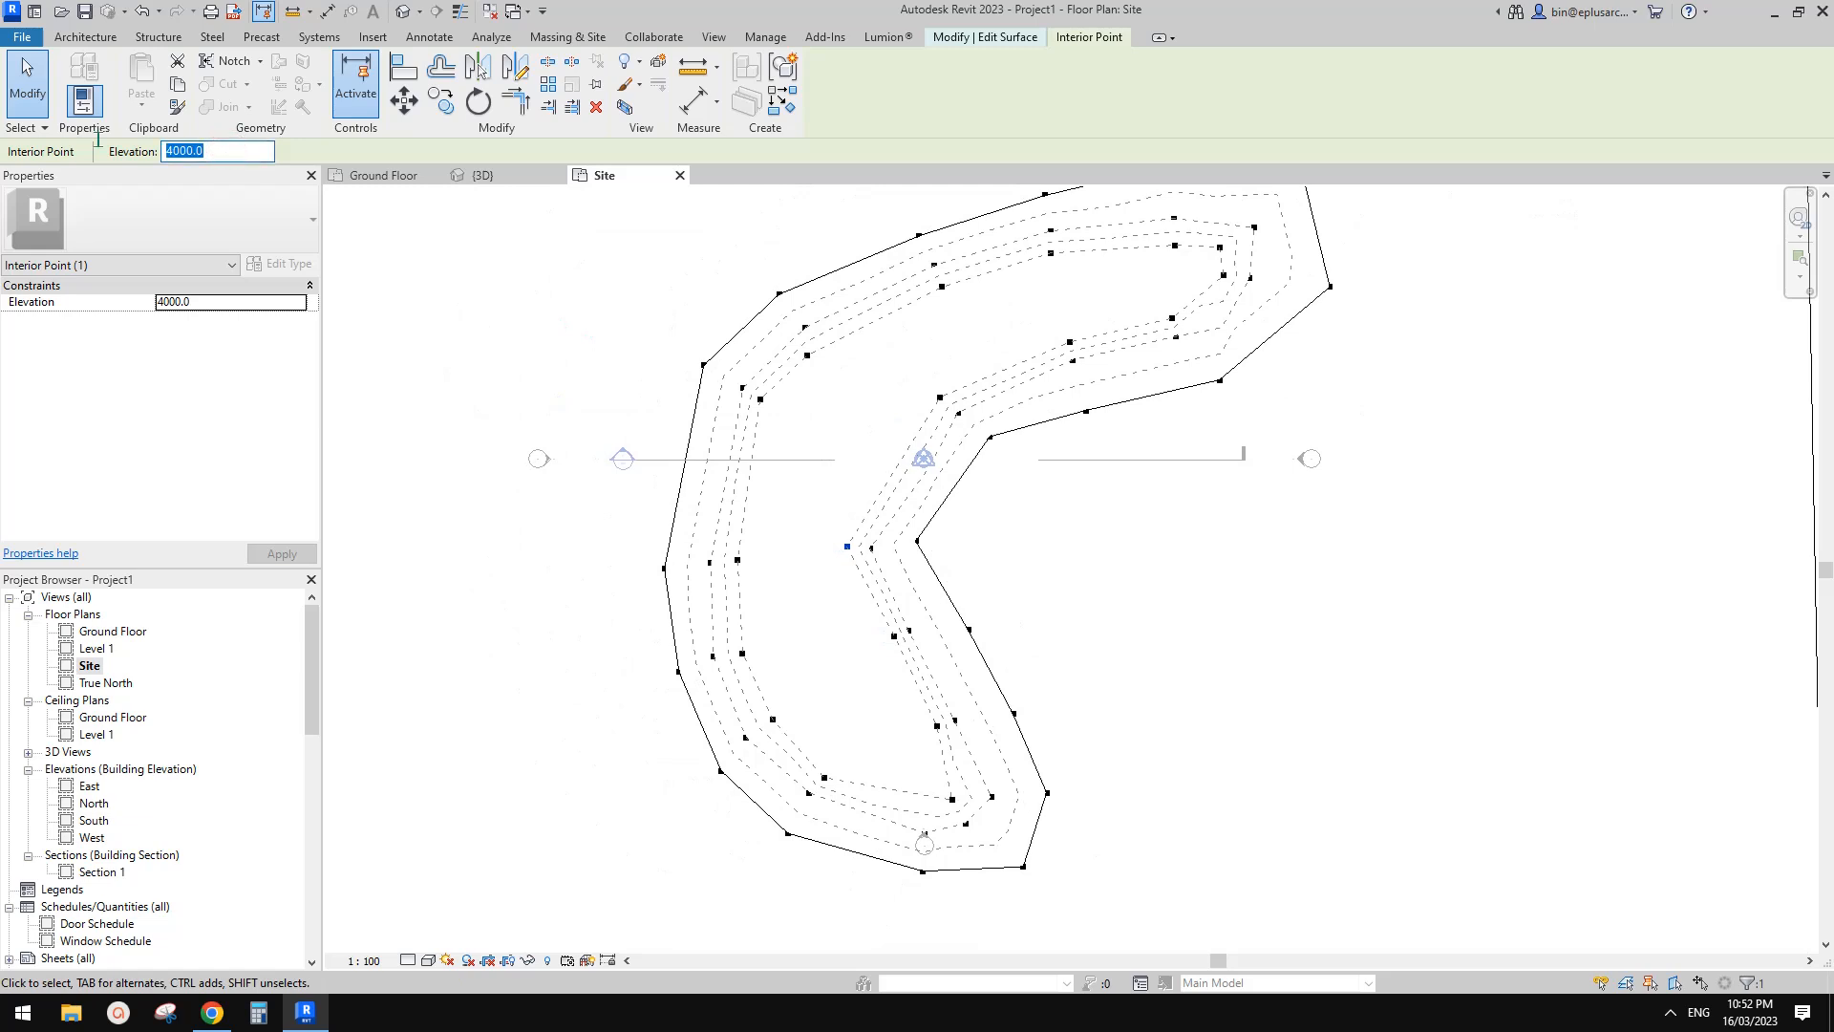
key("Return")
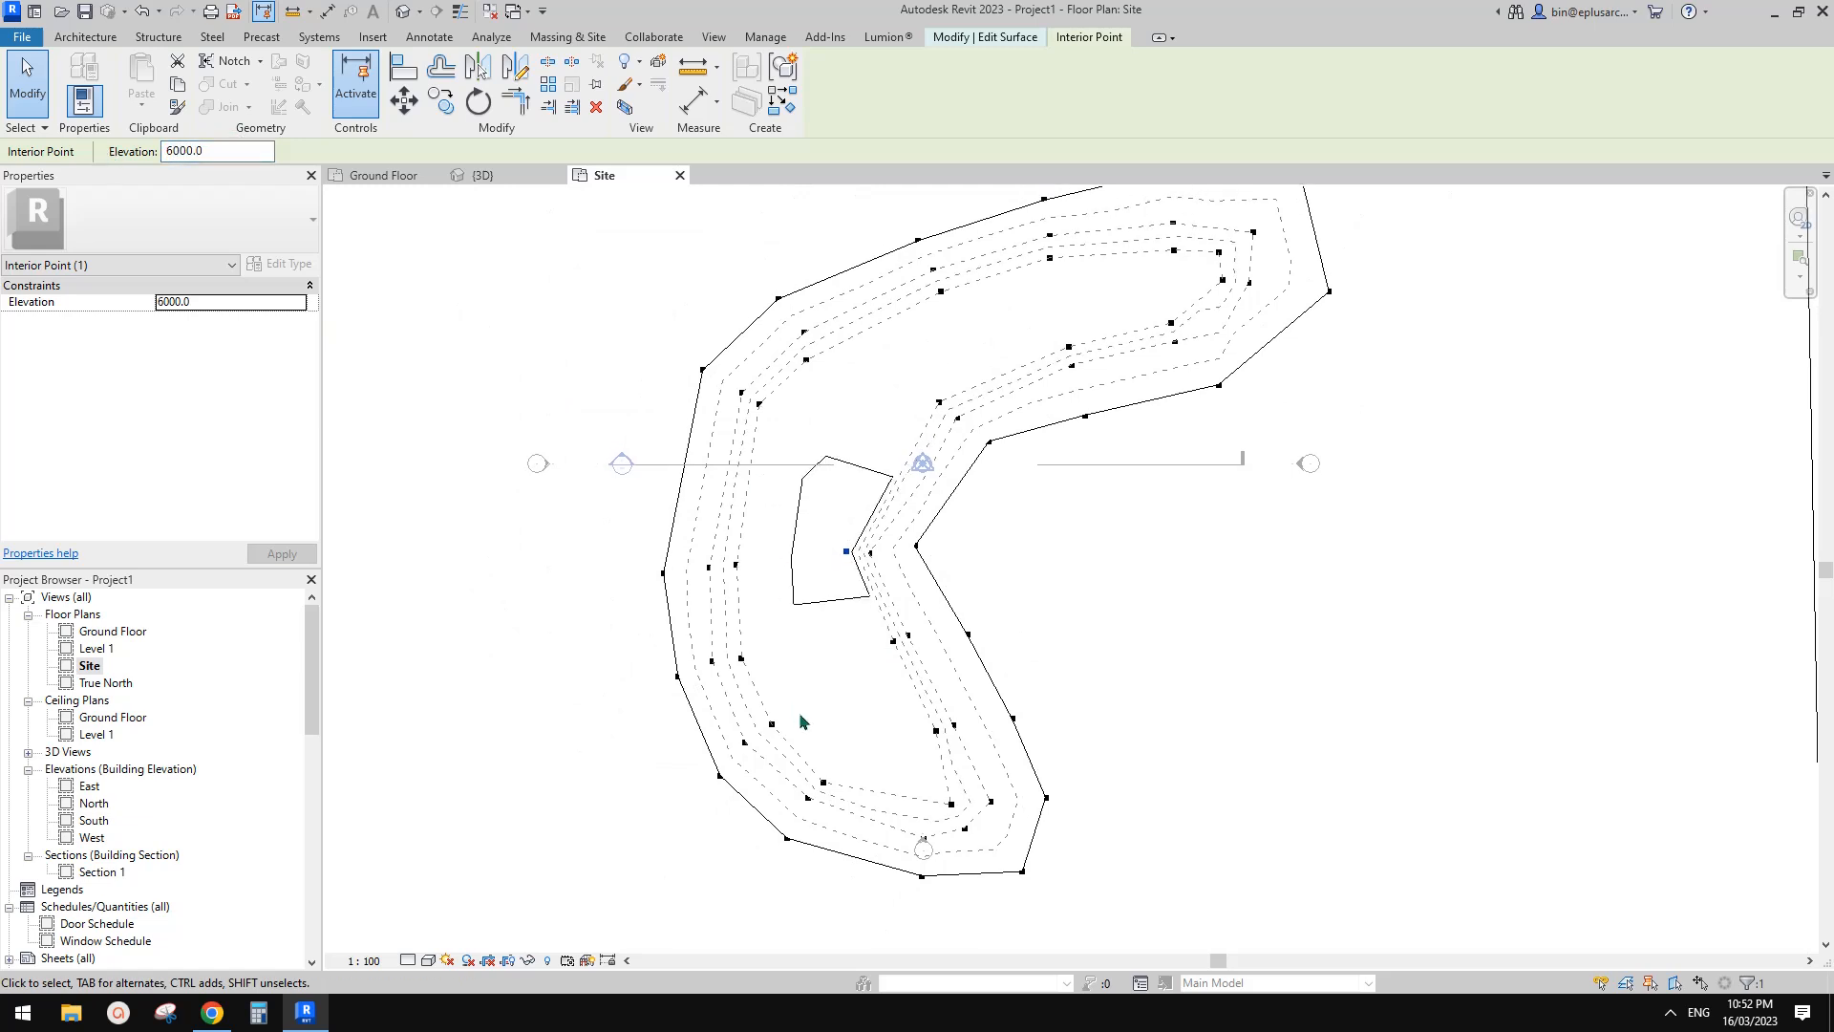
key("Escape")
left_click(847, 551)
scroll(840, 564, "up", 3)
scroll(833, 436, "down", 3)
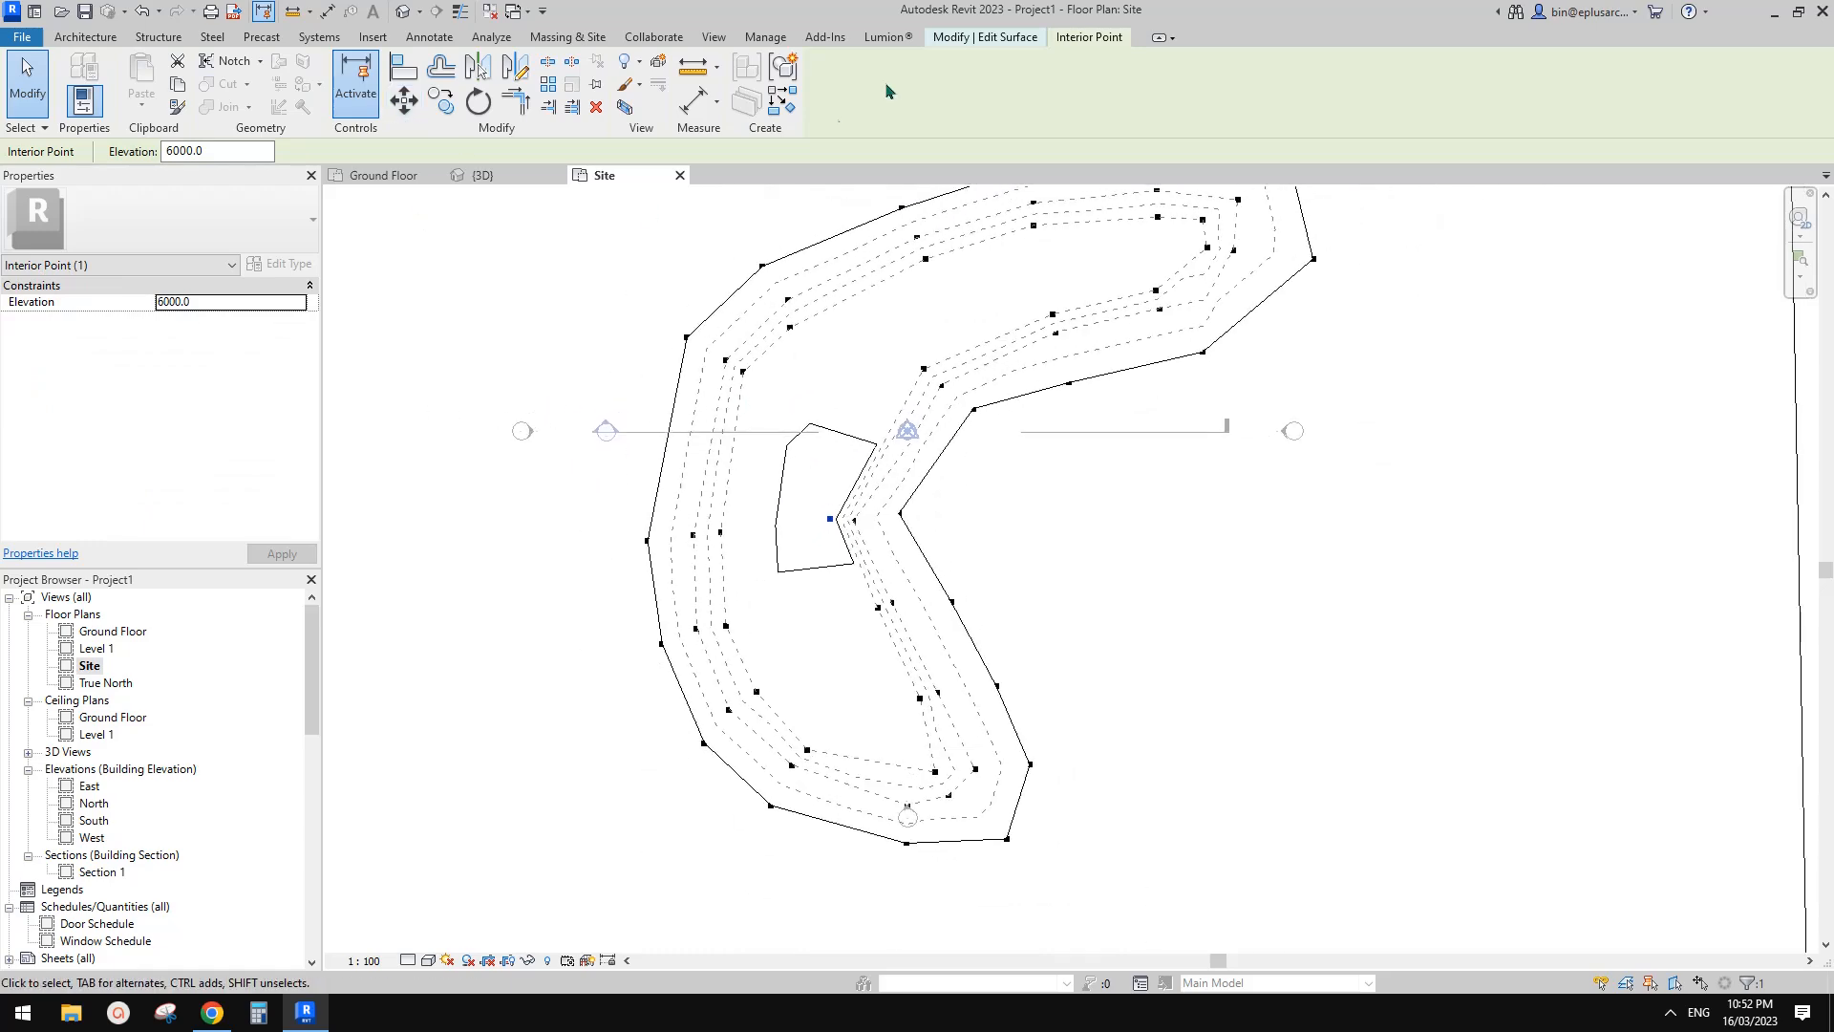
Step: Try to place a new point at elevation 4000 over the raised point at the inner bend
left_click(956, 37)
left_click(875, 86)
double_click(246, 151)
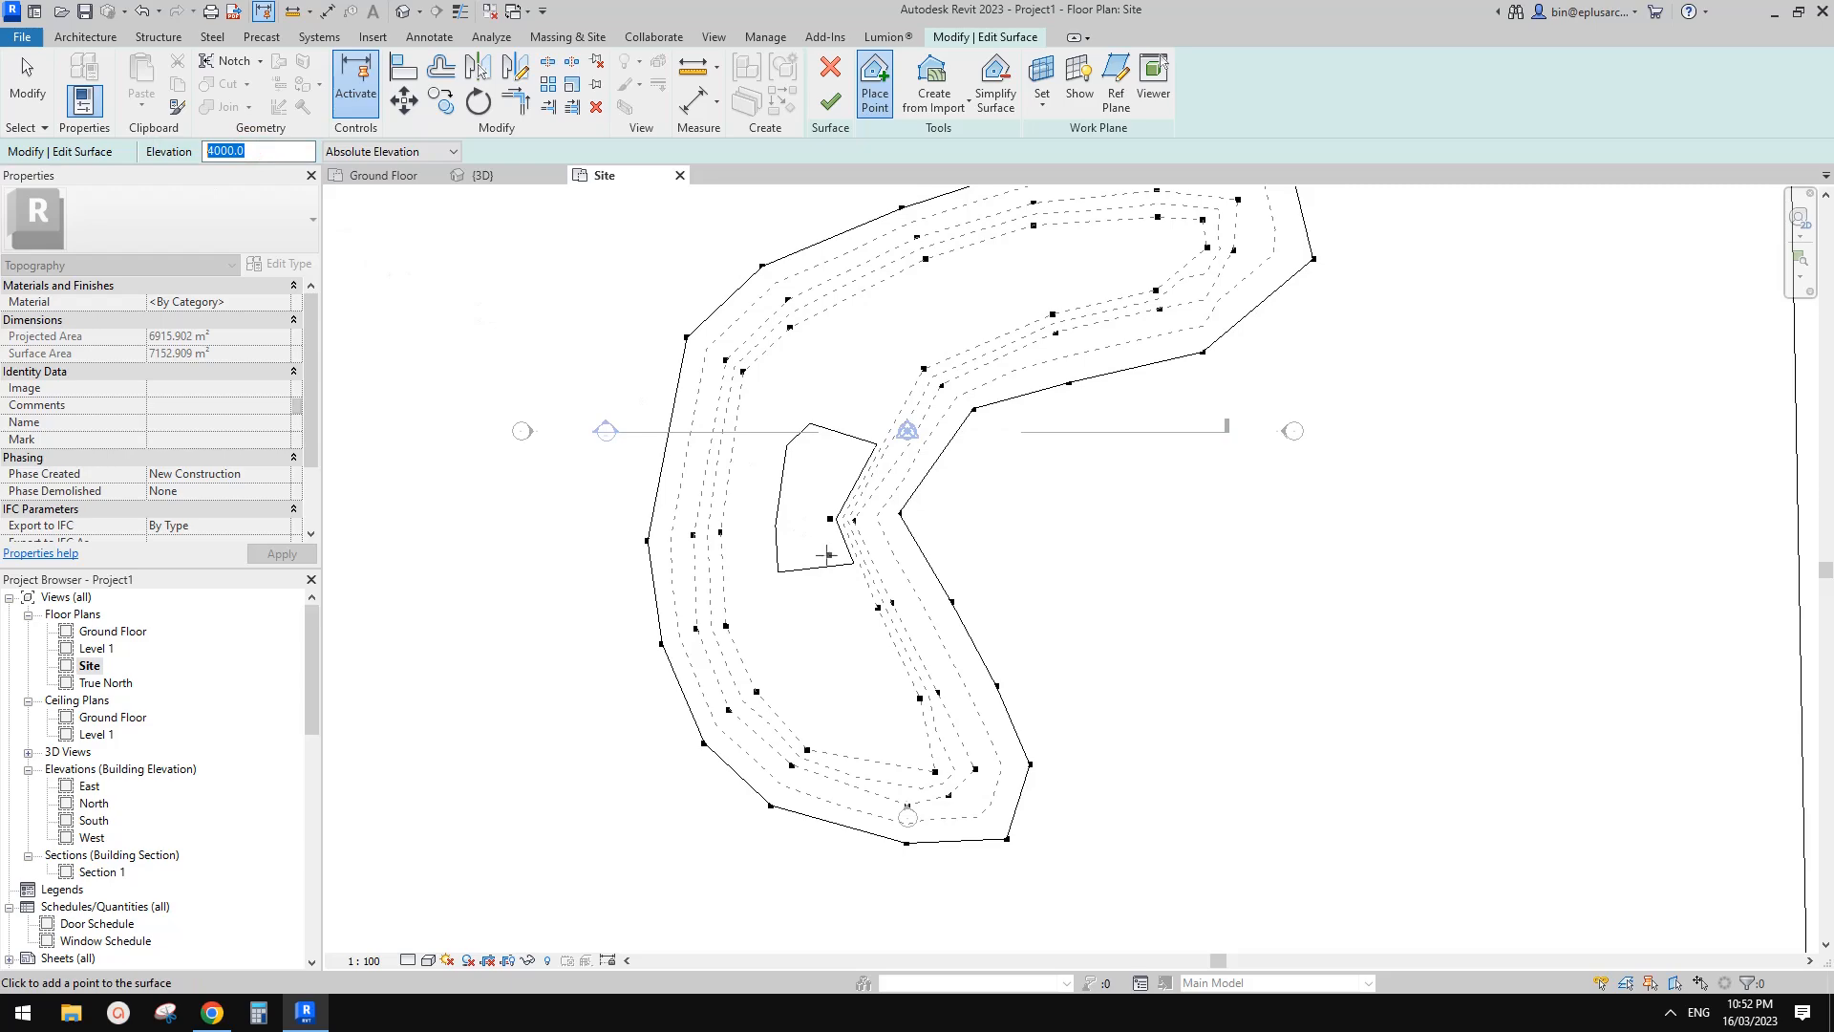
left_click(831, 523)
key("Escape")
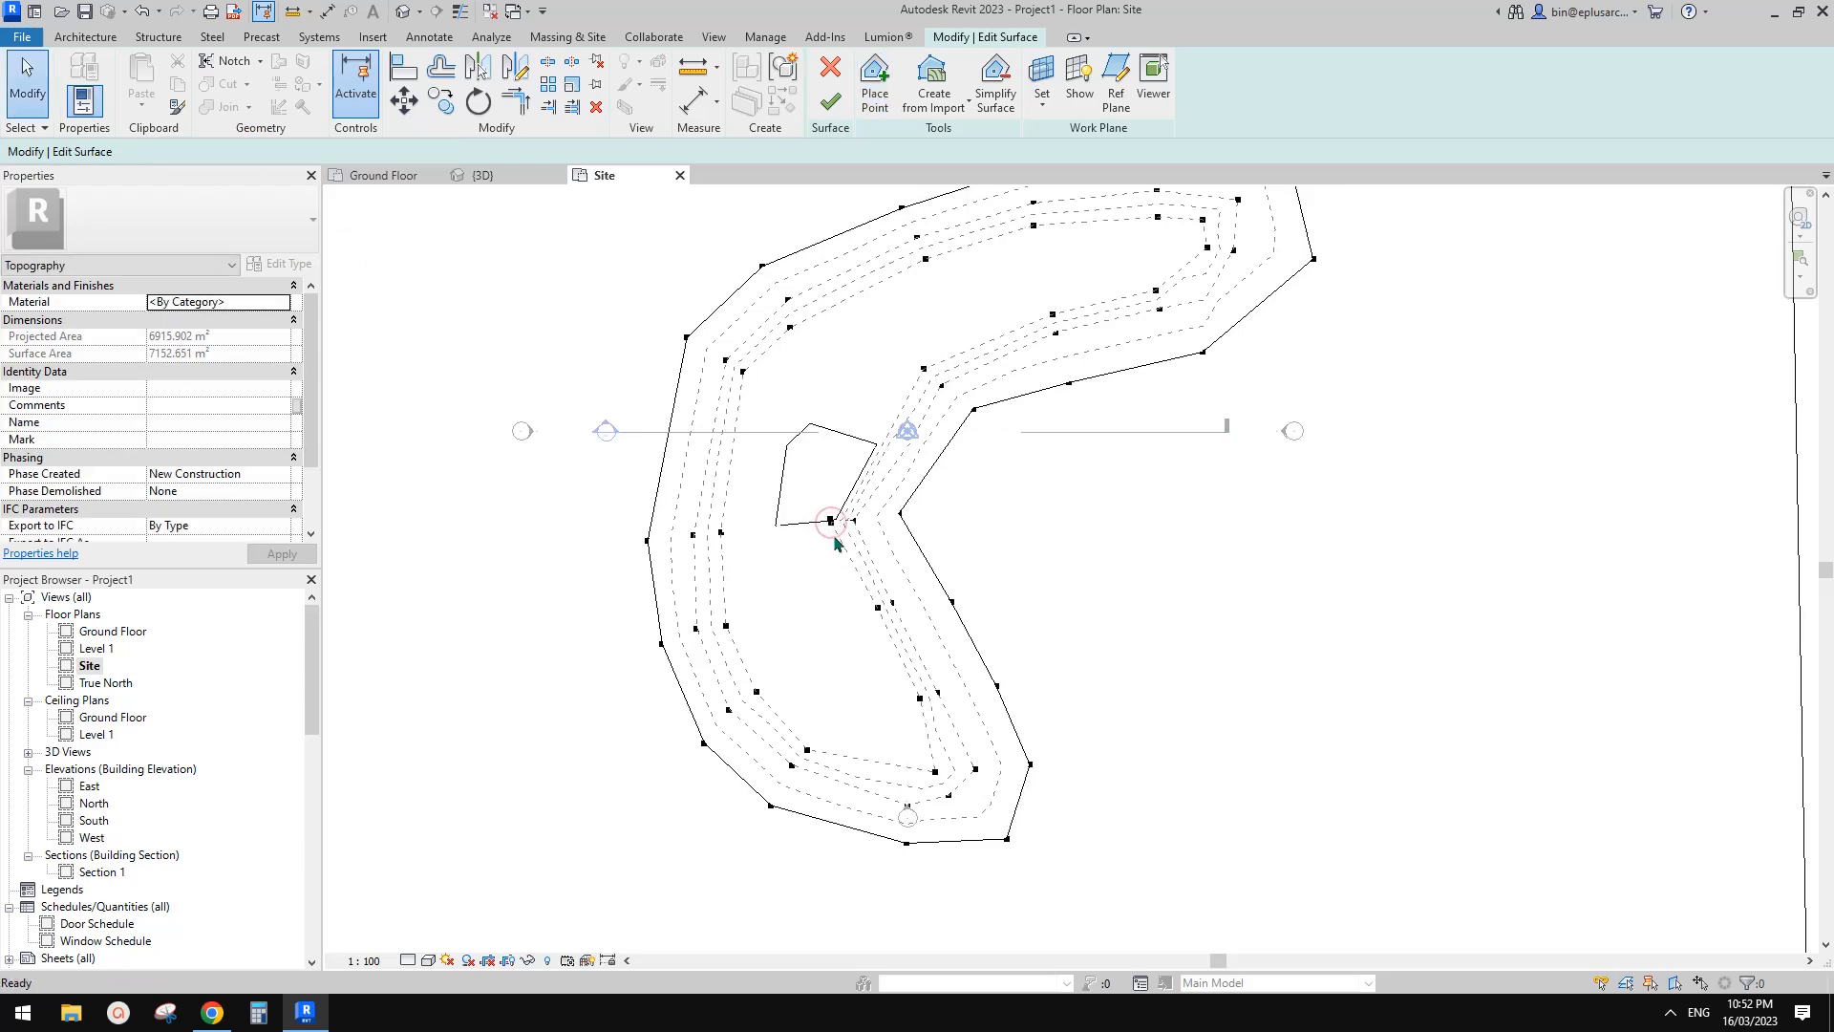
Step: Set the elevation of the raised point at the inner bend to 4000
scroll(834, 535, "up", 2)
left_click(829, 513)
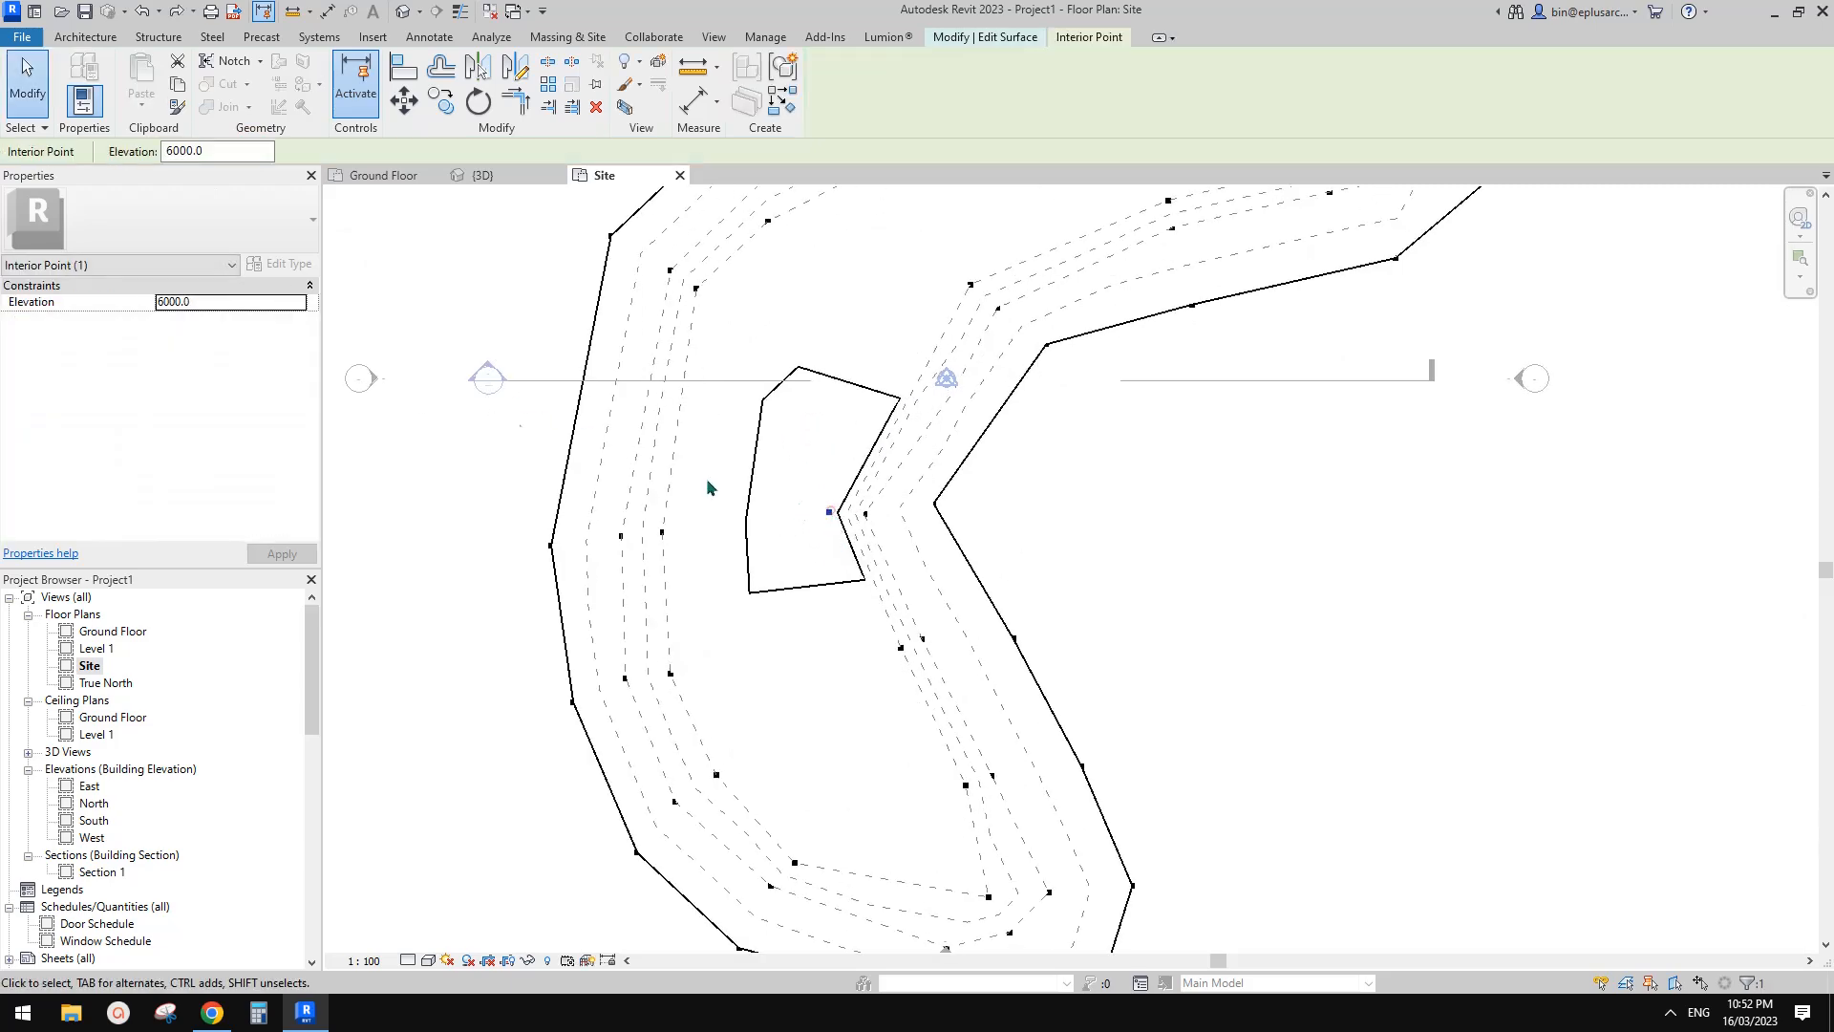
left_click_drag(198, 302, 165, 308)
type("40")
left_click(719, 377)
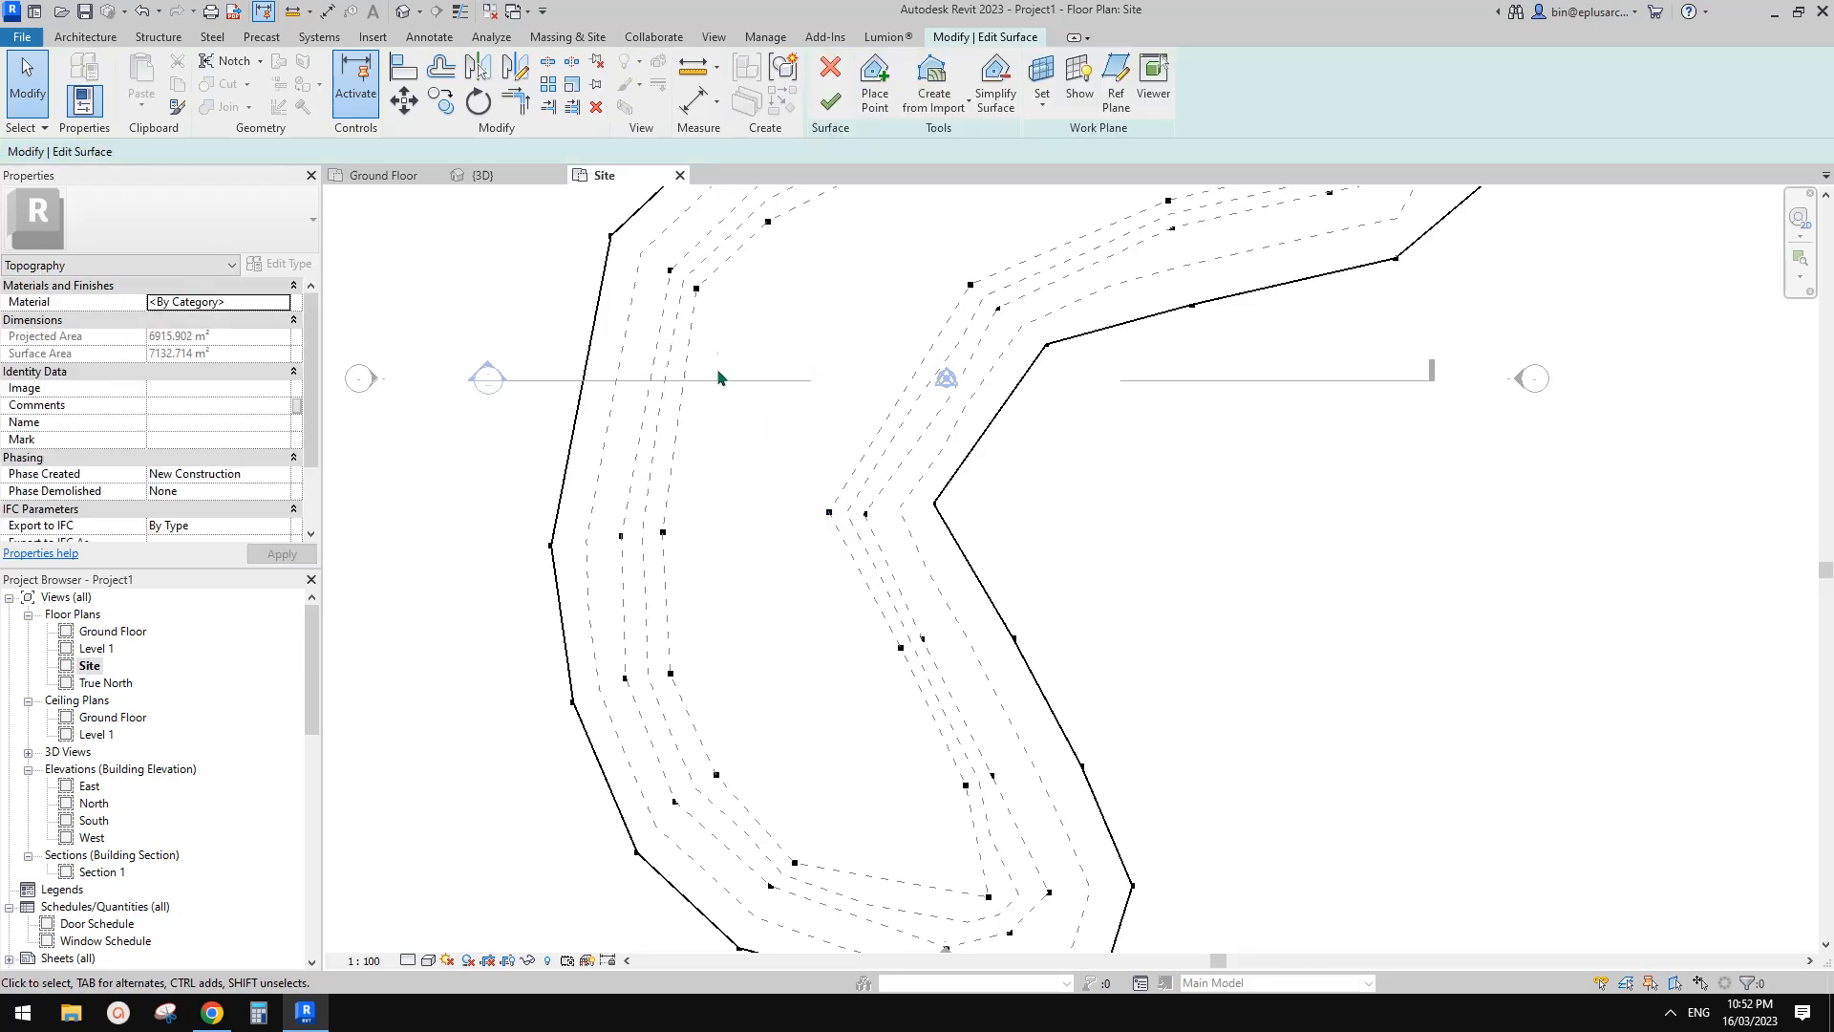
Step: Place points at elevation 6000 inside the 4000 ring around the lower arm of the croissant, up to the inner bend
left_click(875, 85)
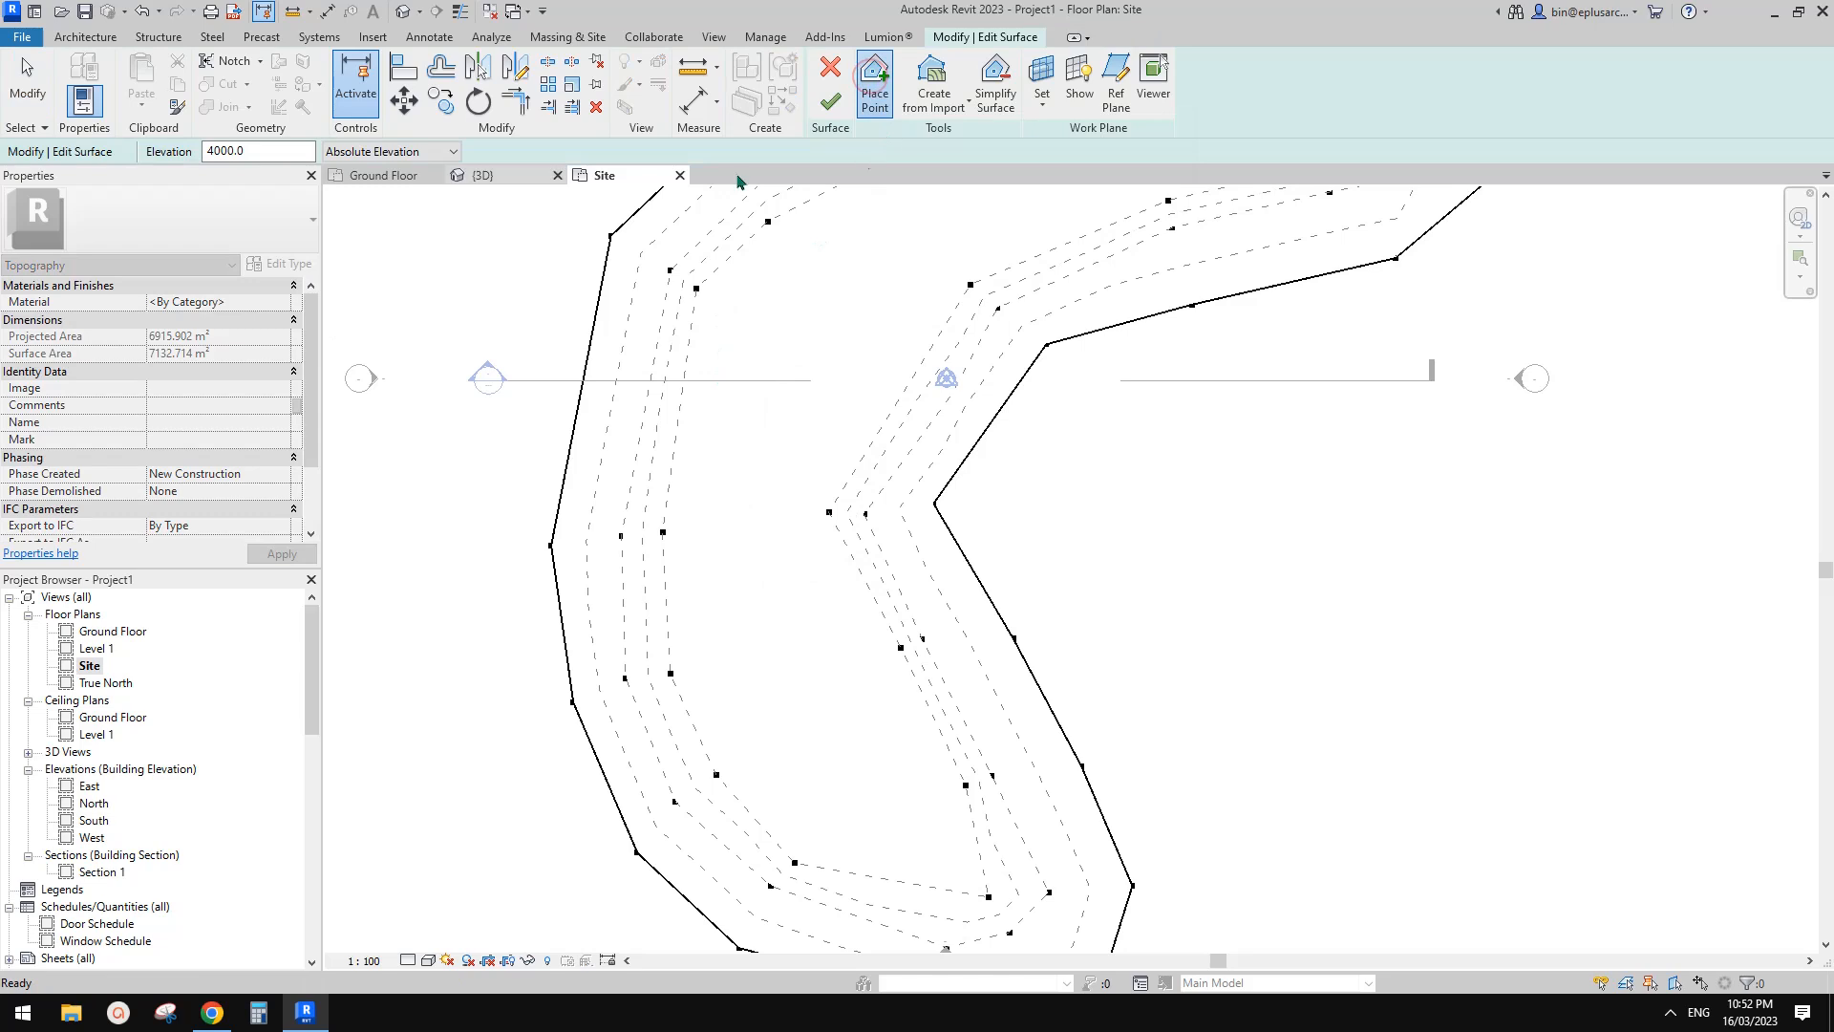
left_click_drag(266, 154, 198, 150)
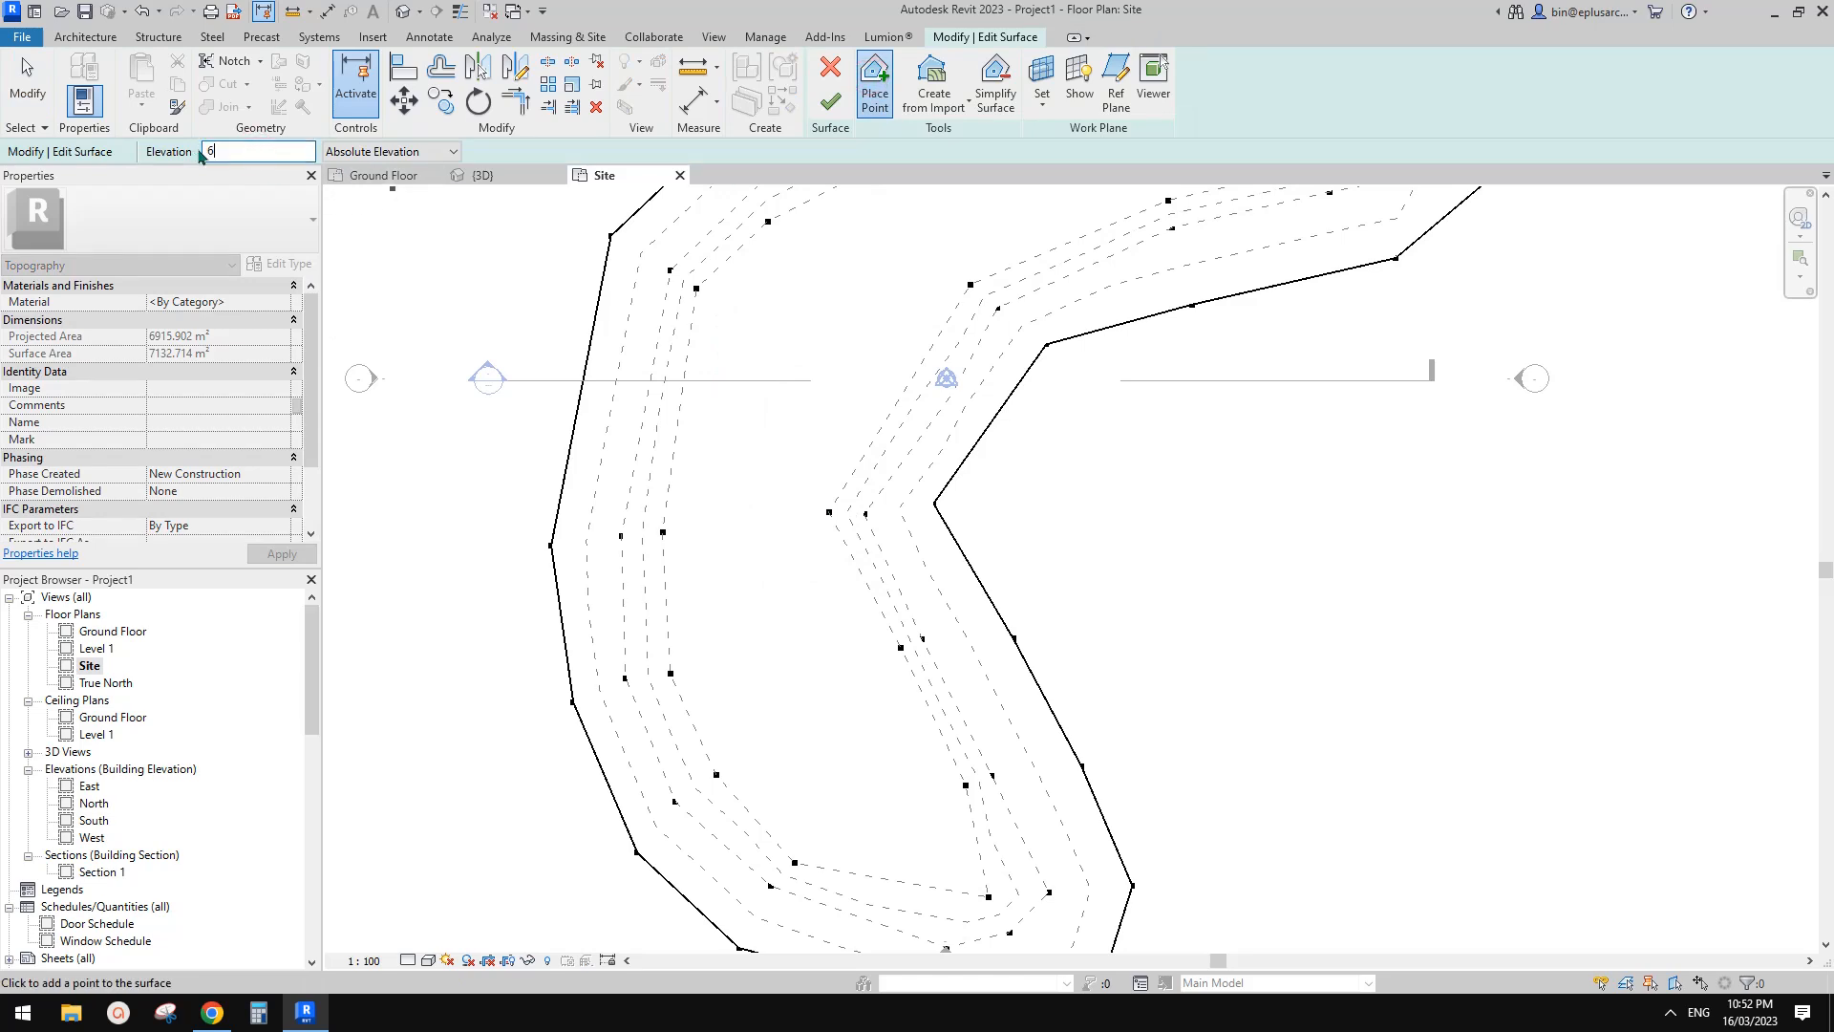
type("6000")
left_click(729, 436)
middle_click_drag(744, 449, 760, 375)
left_click(728, 451)
left_click(732, 585)
left_click(770, 660)
left_click(827, 743)
left_click(945, 765)
left_click(943, 710)
left_click(894, 590)
left_click(808, 442)
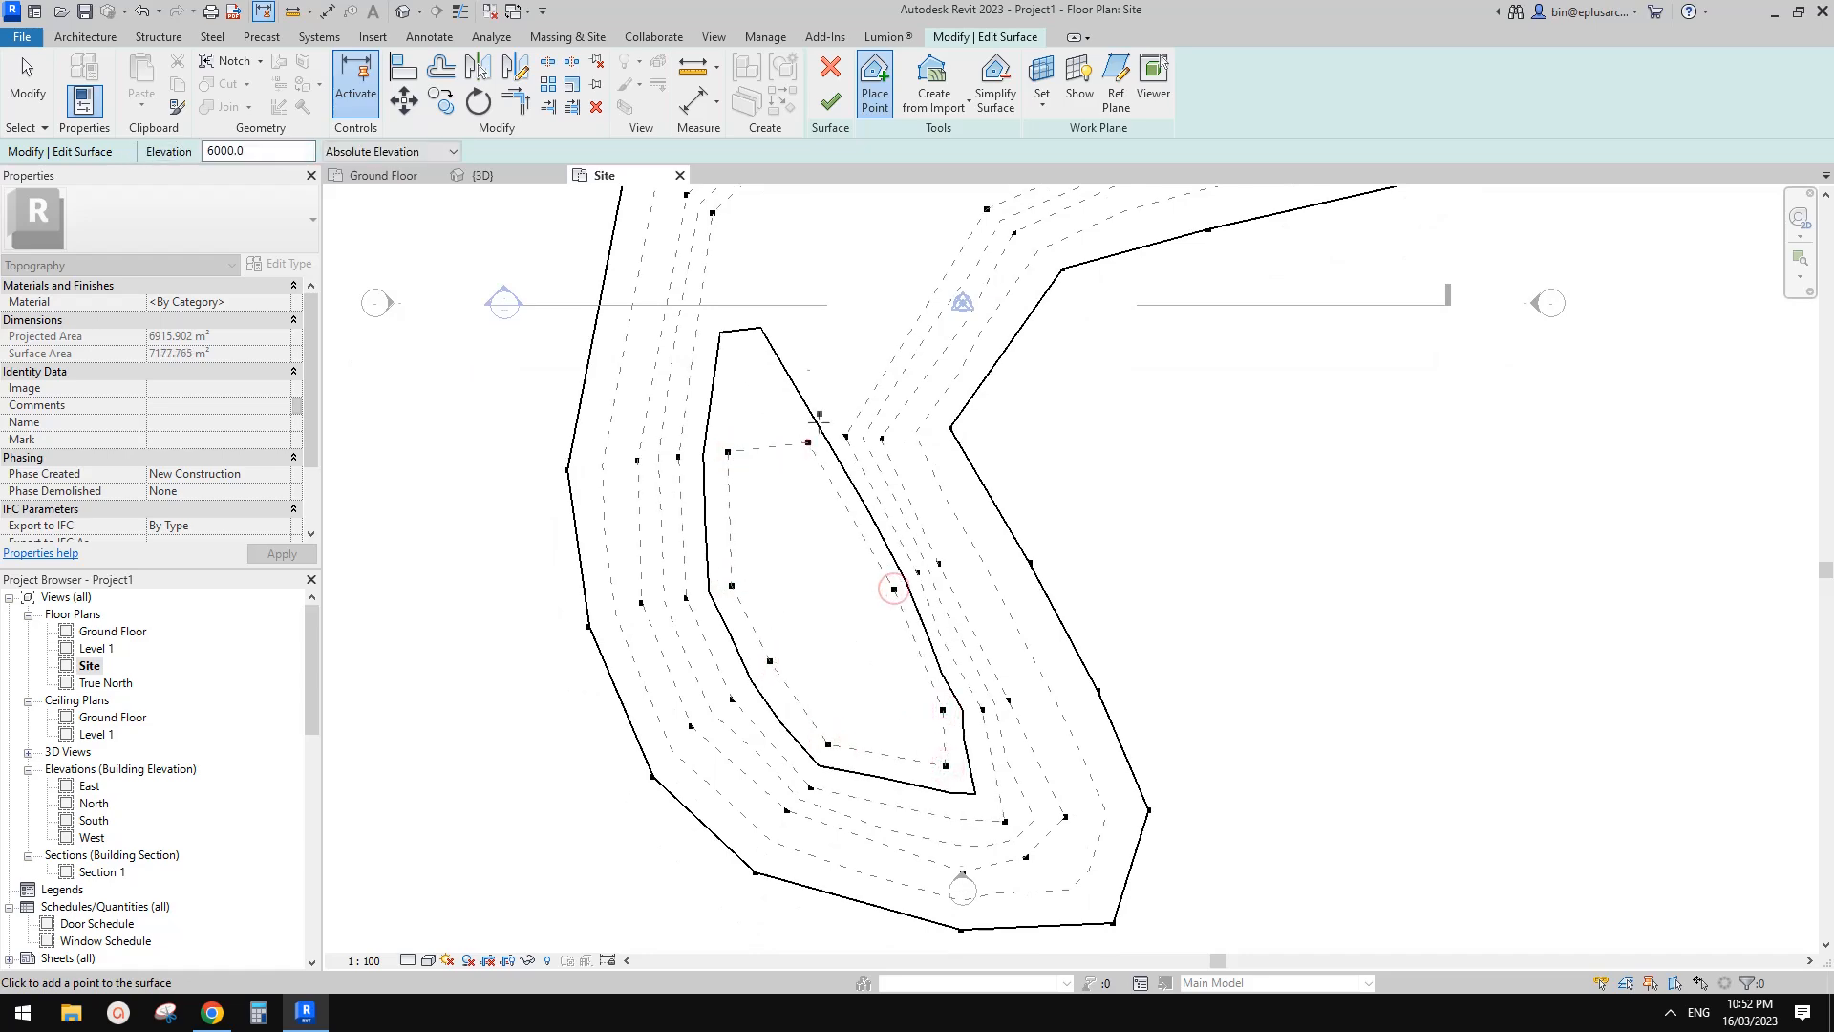
Step: Continue placing points at elevation 6000 inside the 4000 ring around the upper arm of the croissant
middle_click_drag(812, 408, 810, 679)
left_click(746, 498)
left_click(818, 436)
left_click(989, 349)
left_click(1158, 285)
left_click(1320, 282)
left_click(1374, 291)
left_click(1312, 326)
left_click(1174, 360)
left_click(969, 448)
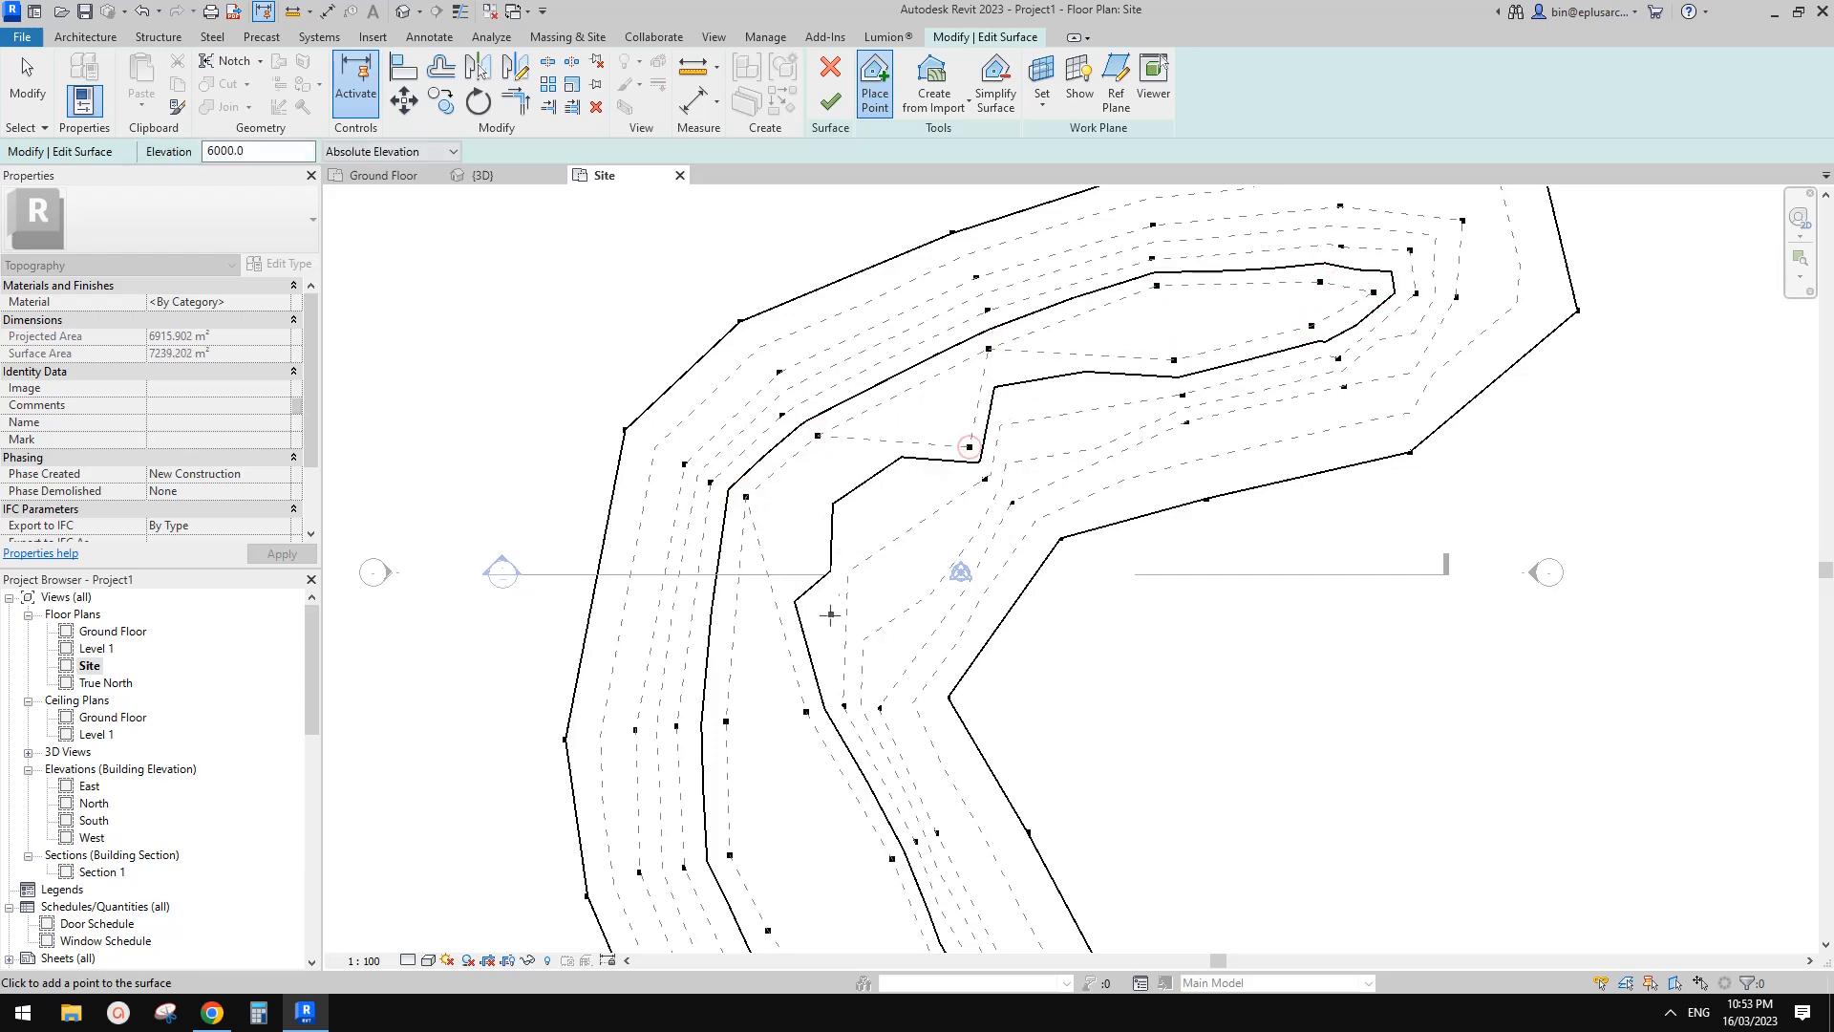
middle_click_drag(904, 498, 926, 373)
scroll(888, 476, "down", 2)
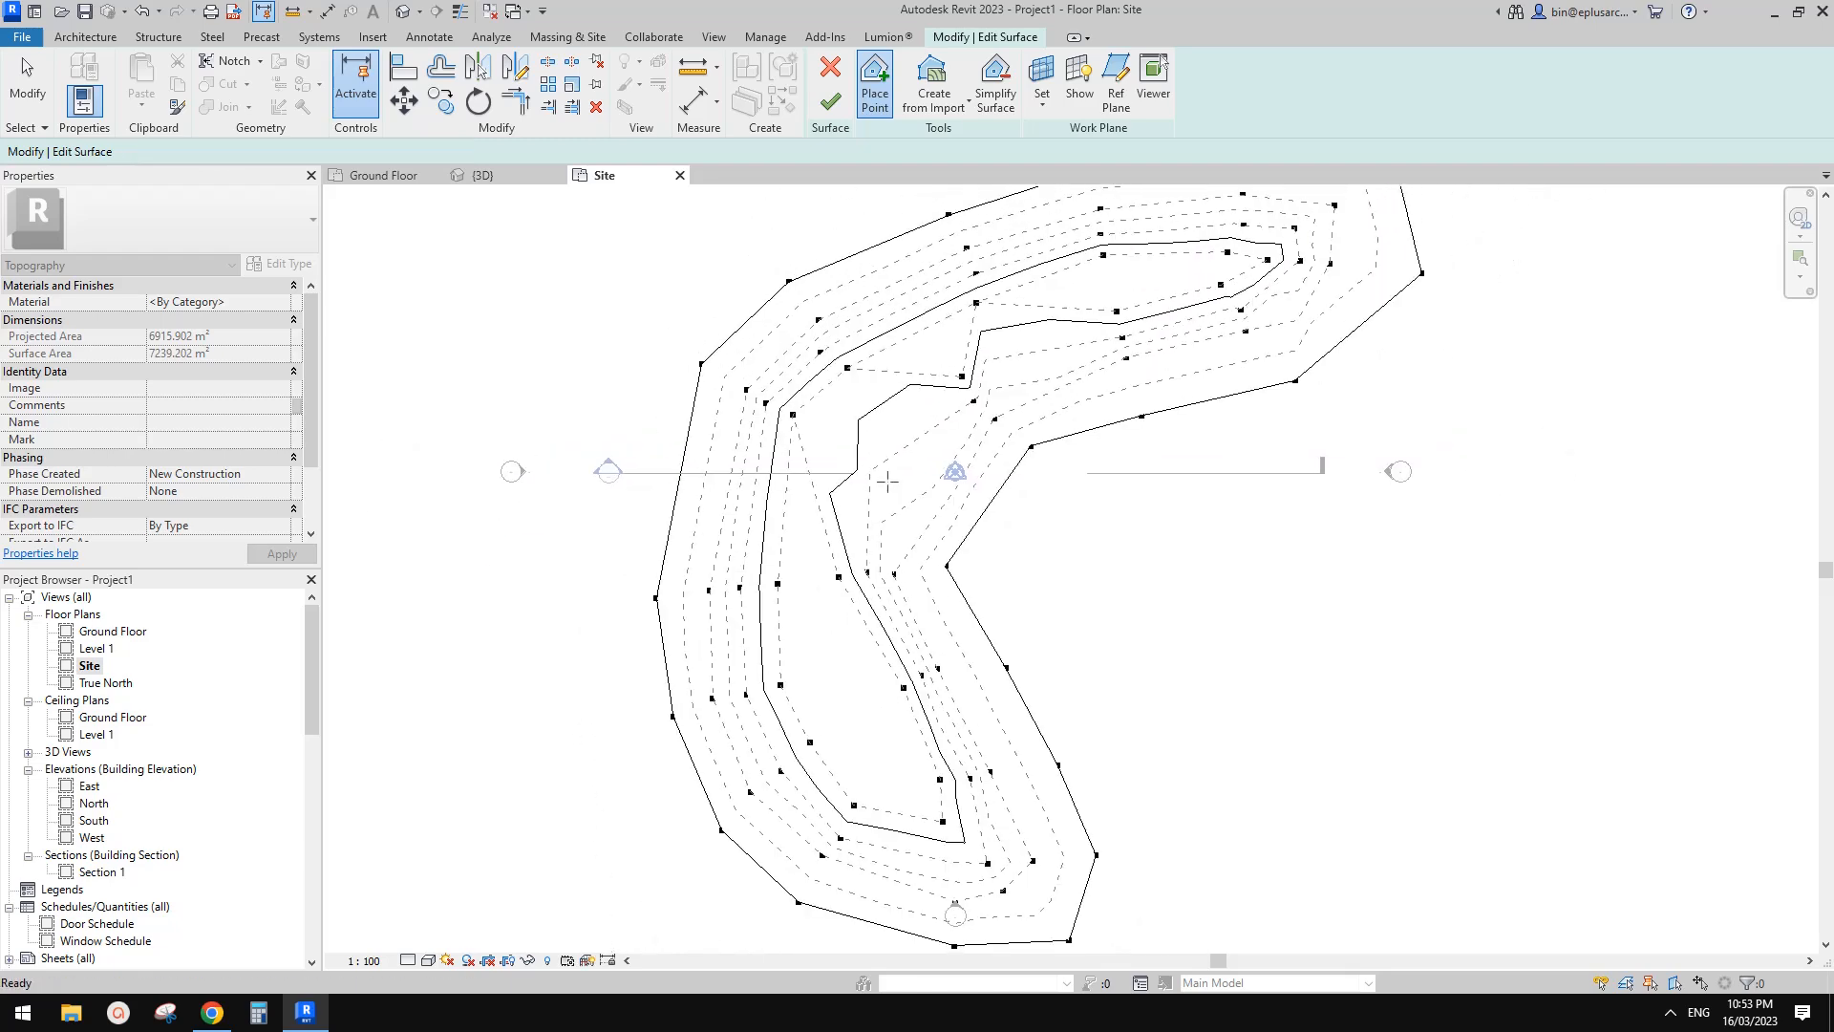
key("Escape")
Step: Copy the row of ring points across the inner bend up towards the upper arm to fill the gap there
scroll(898, 470, "up", 2)
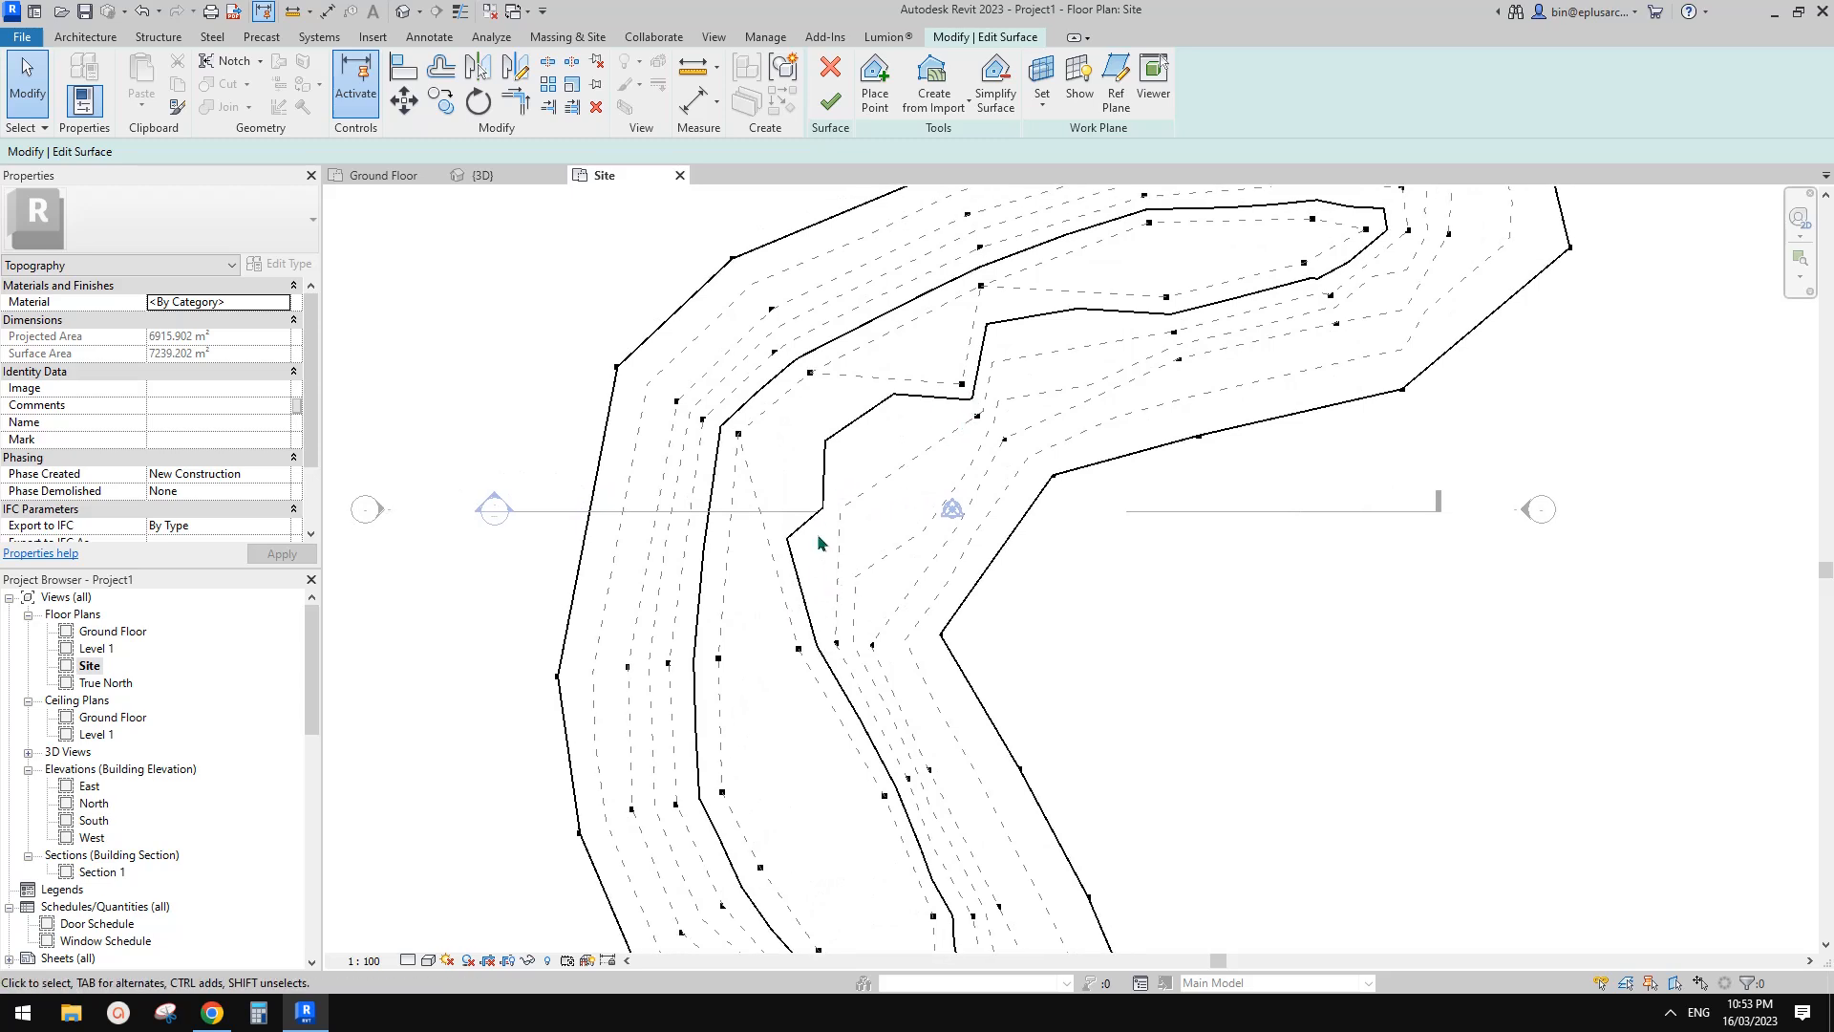
left_click(961, 379)
left_click_drag(758, 599, 975, 676)
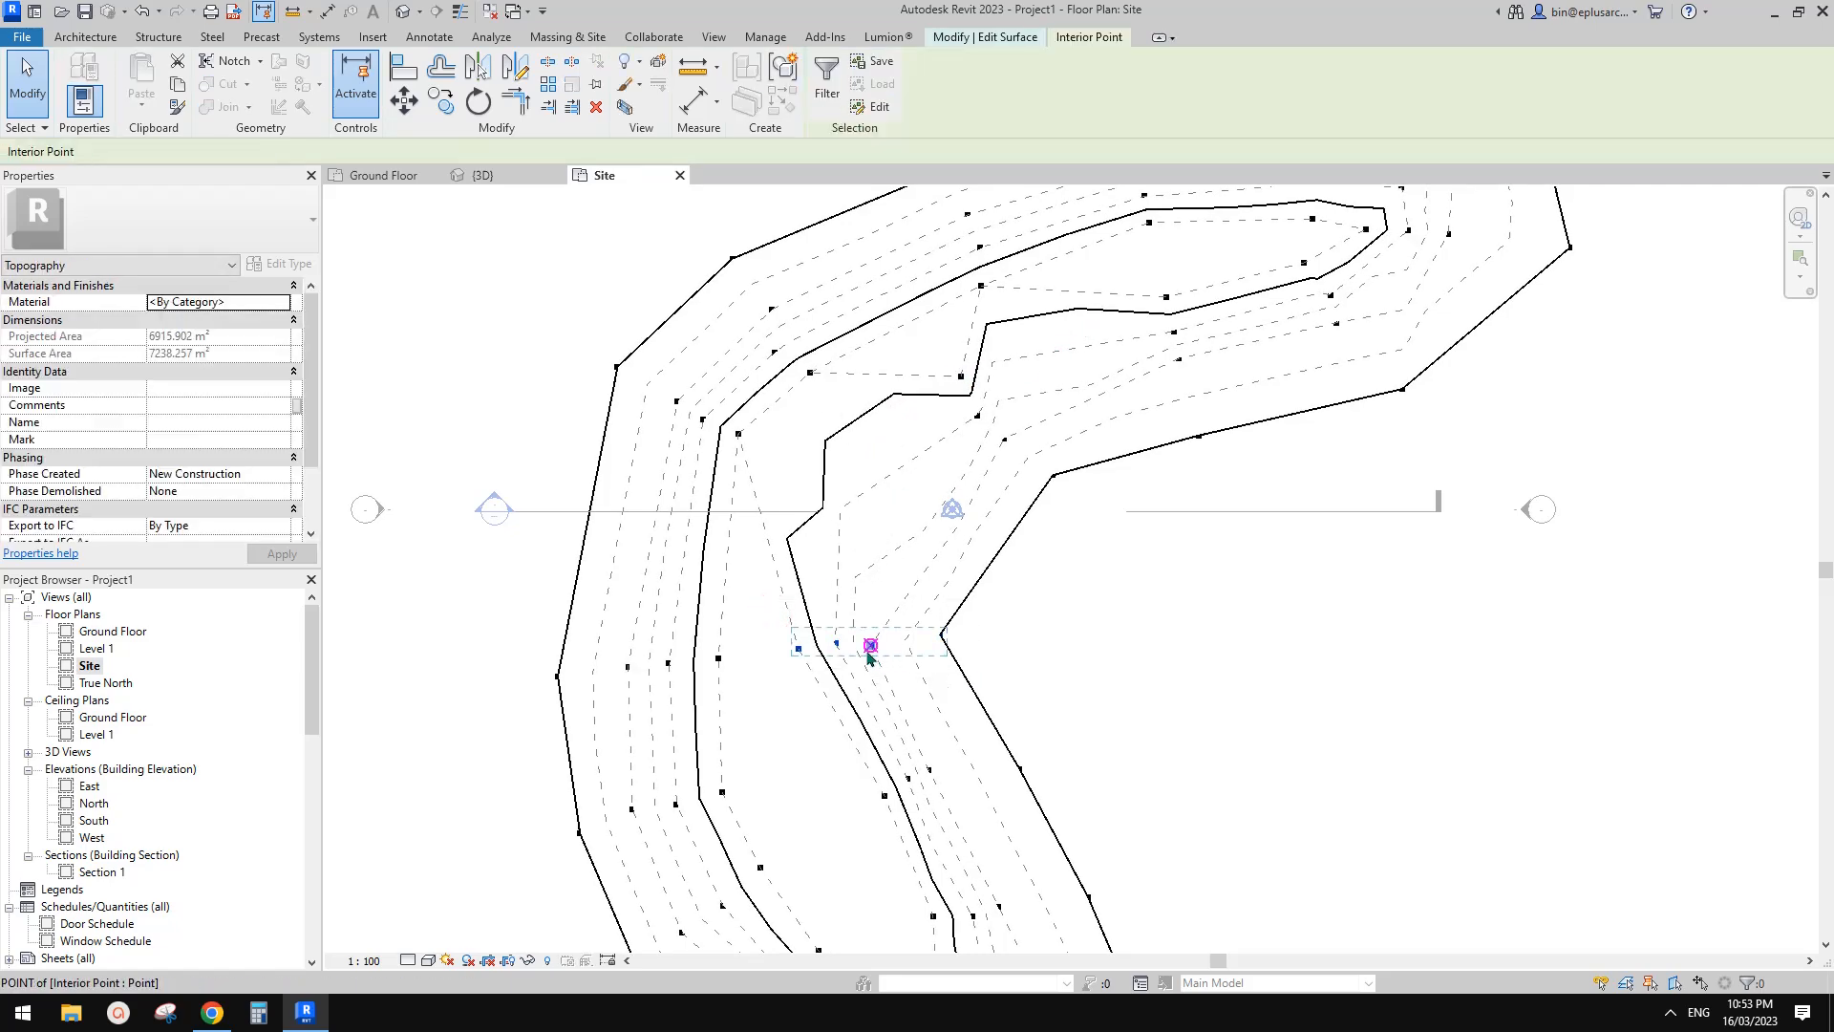
key("m")
key("v")
left_click(871, 646)
left_click(911, 541)
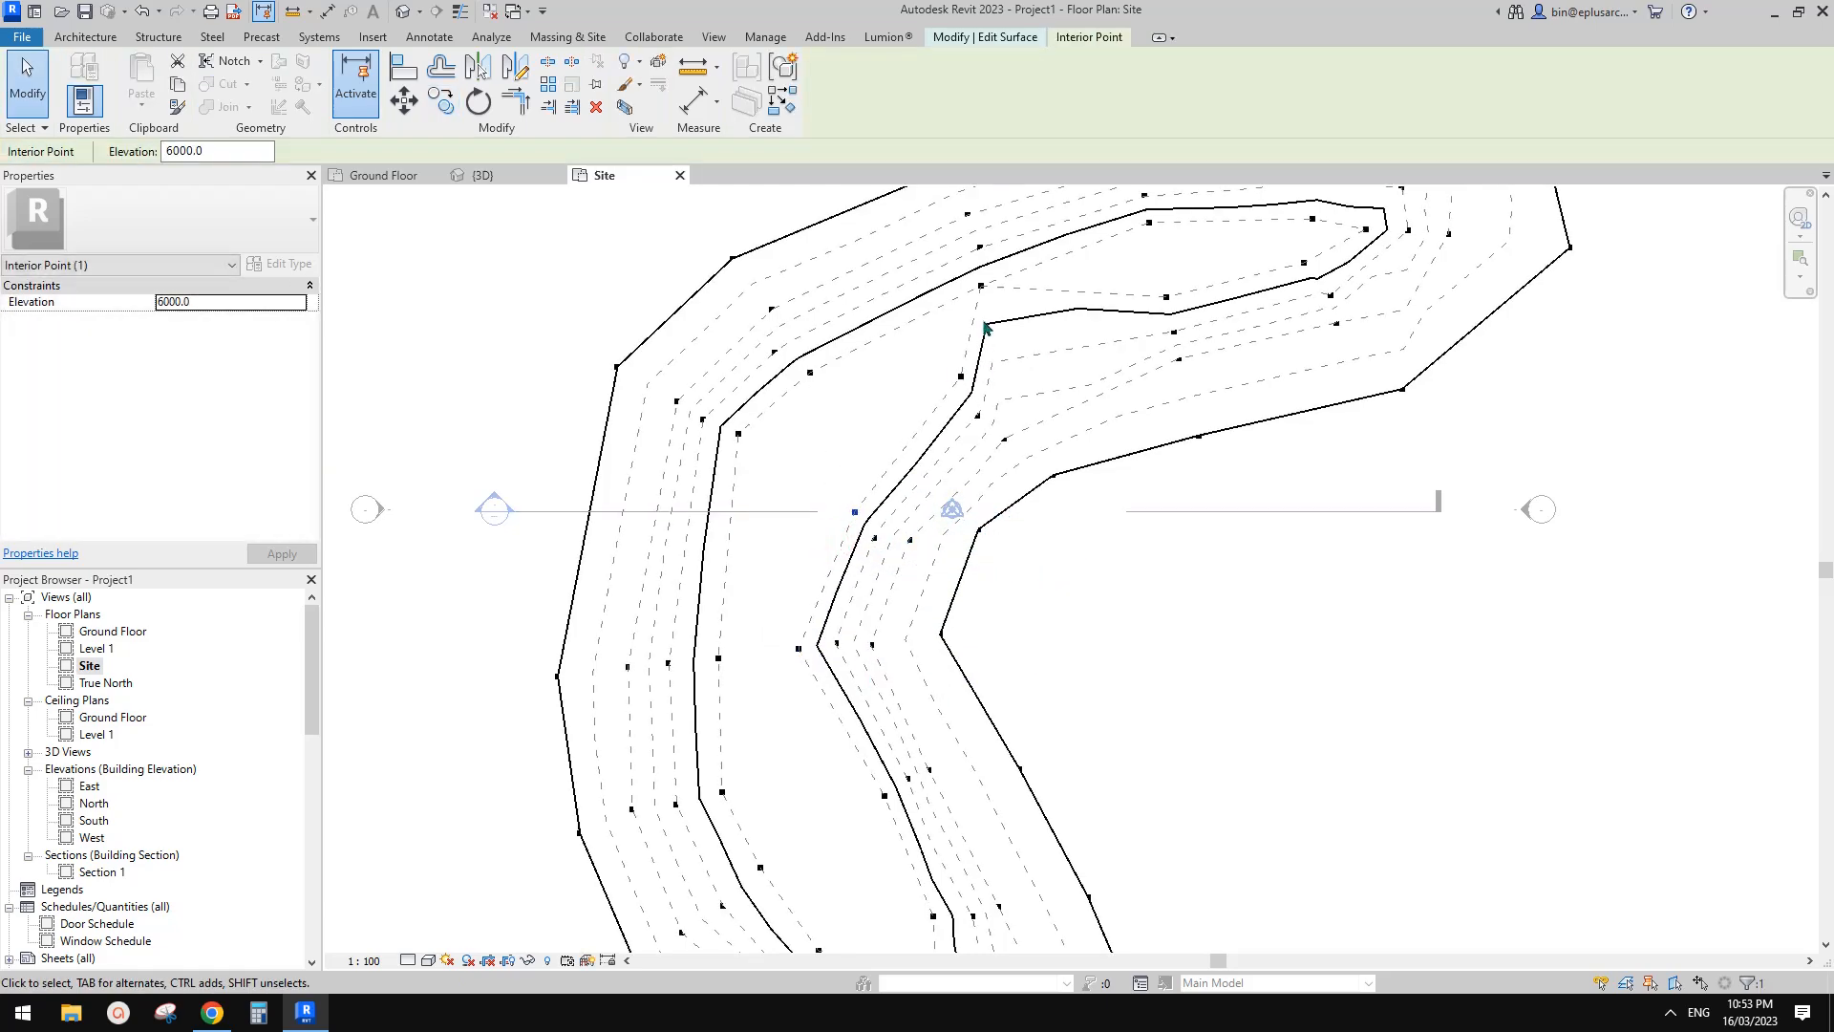
Step: Adjust the 6000 and 4000 ring points where the upper arm meets the inner bend to smooth the contours
scroll(984, 373, "up", 2)
left_click(955, 406)
left_click(955, 405)
mouse_move(954, 405)
left_mouse_down()
mouse_move(956, 420)
mouse_move(960, 403)
left_mouse_up()
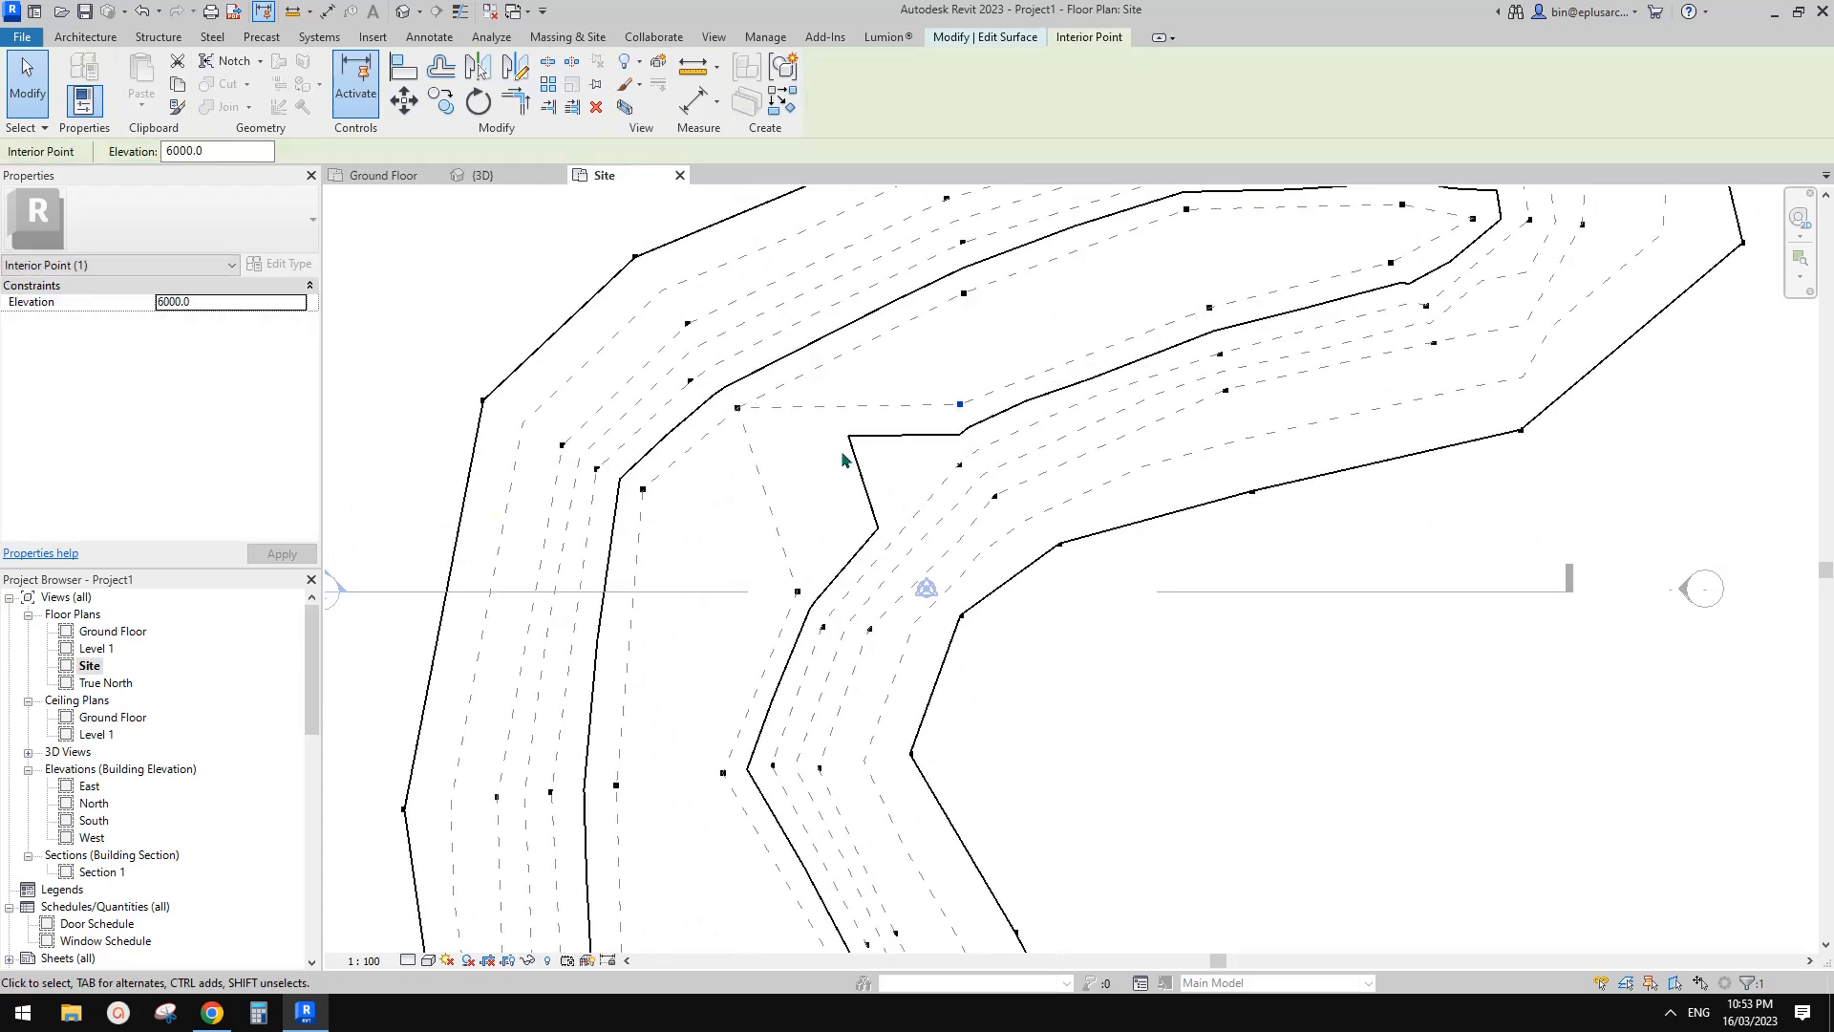
type("4000")
key("Return")
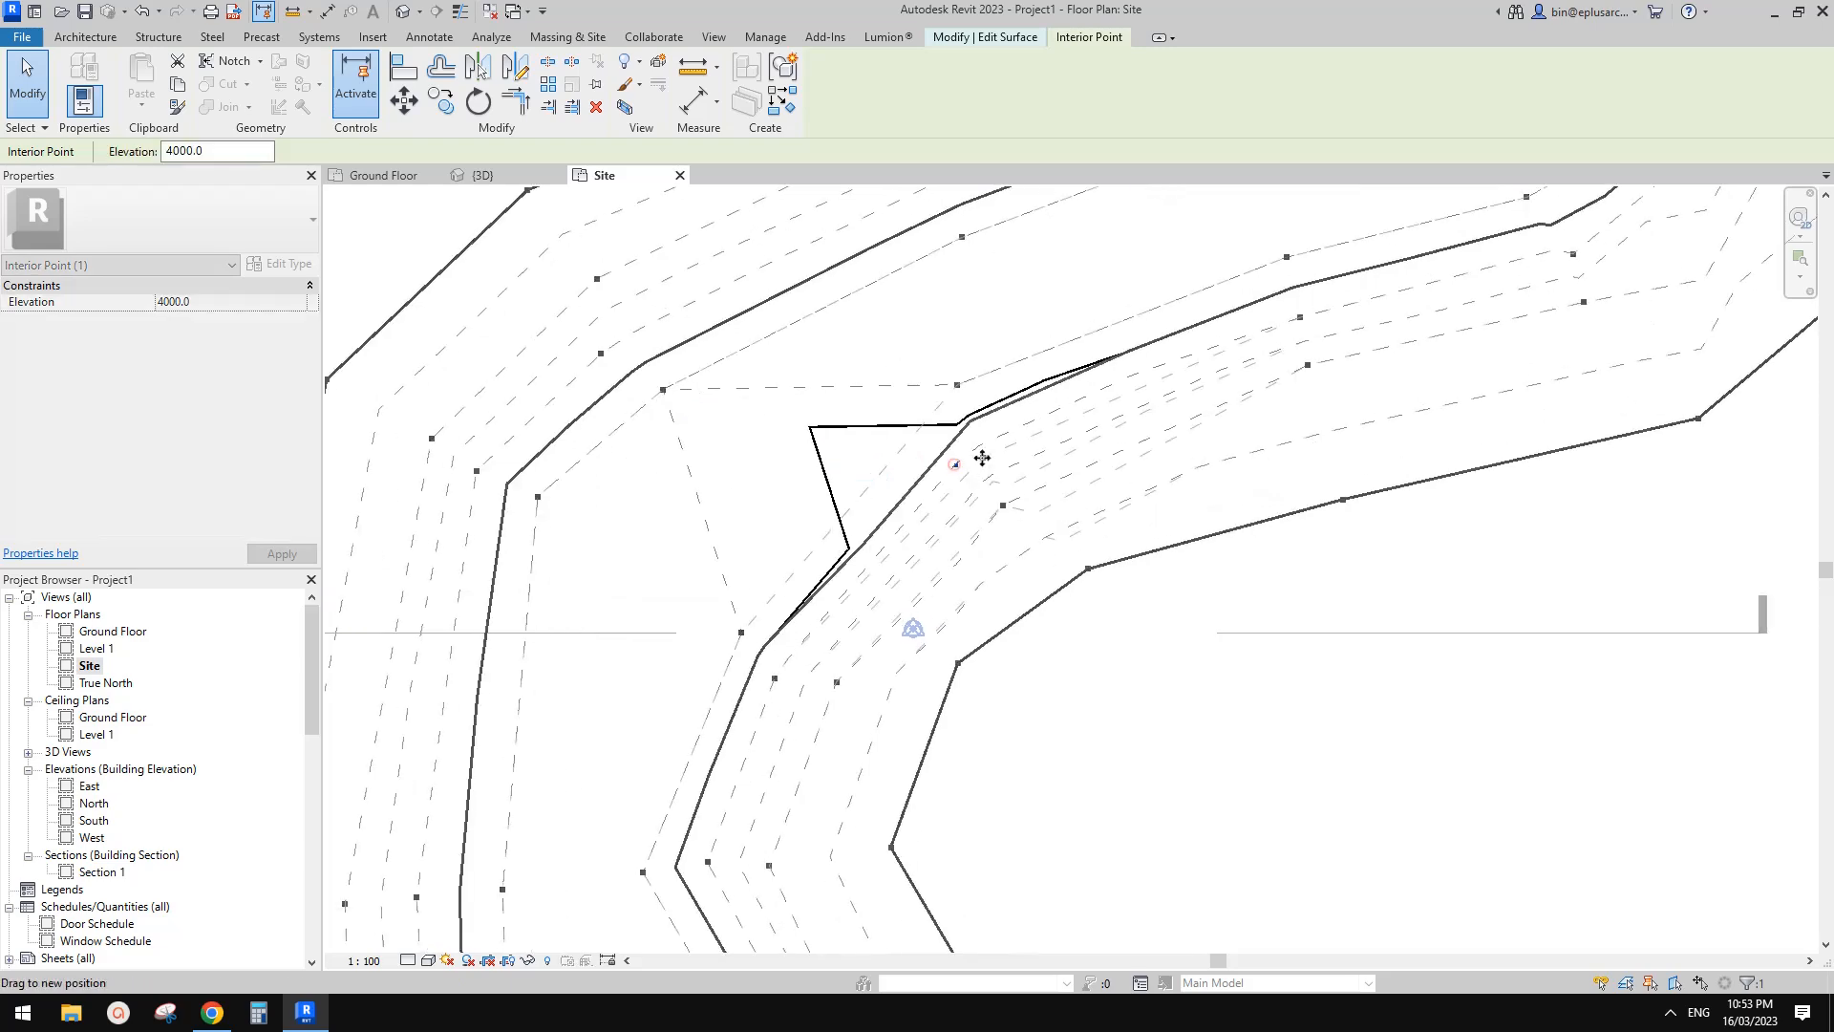
scroll(1003, 465, "down", 1)
scroll(934, 459, "down", 2)
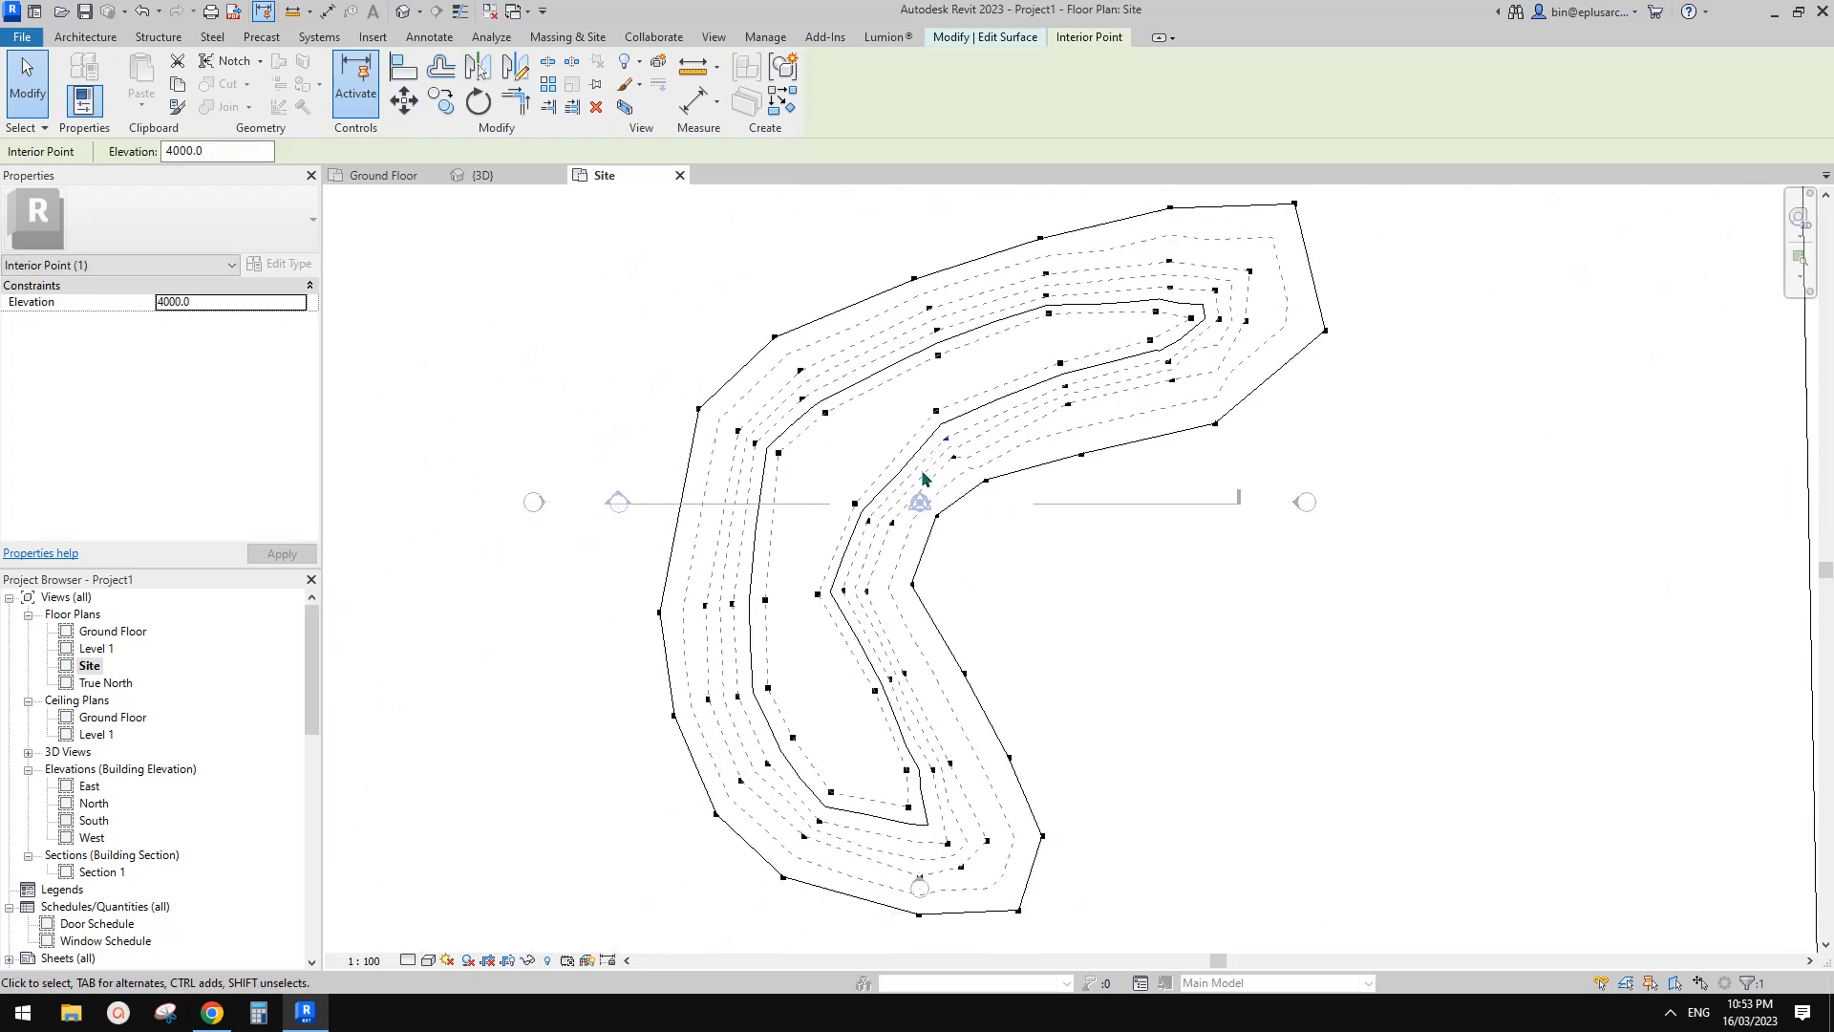
key("Escape")
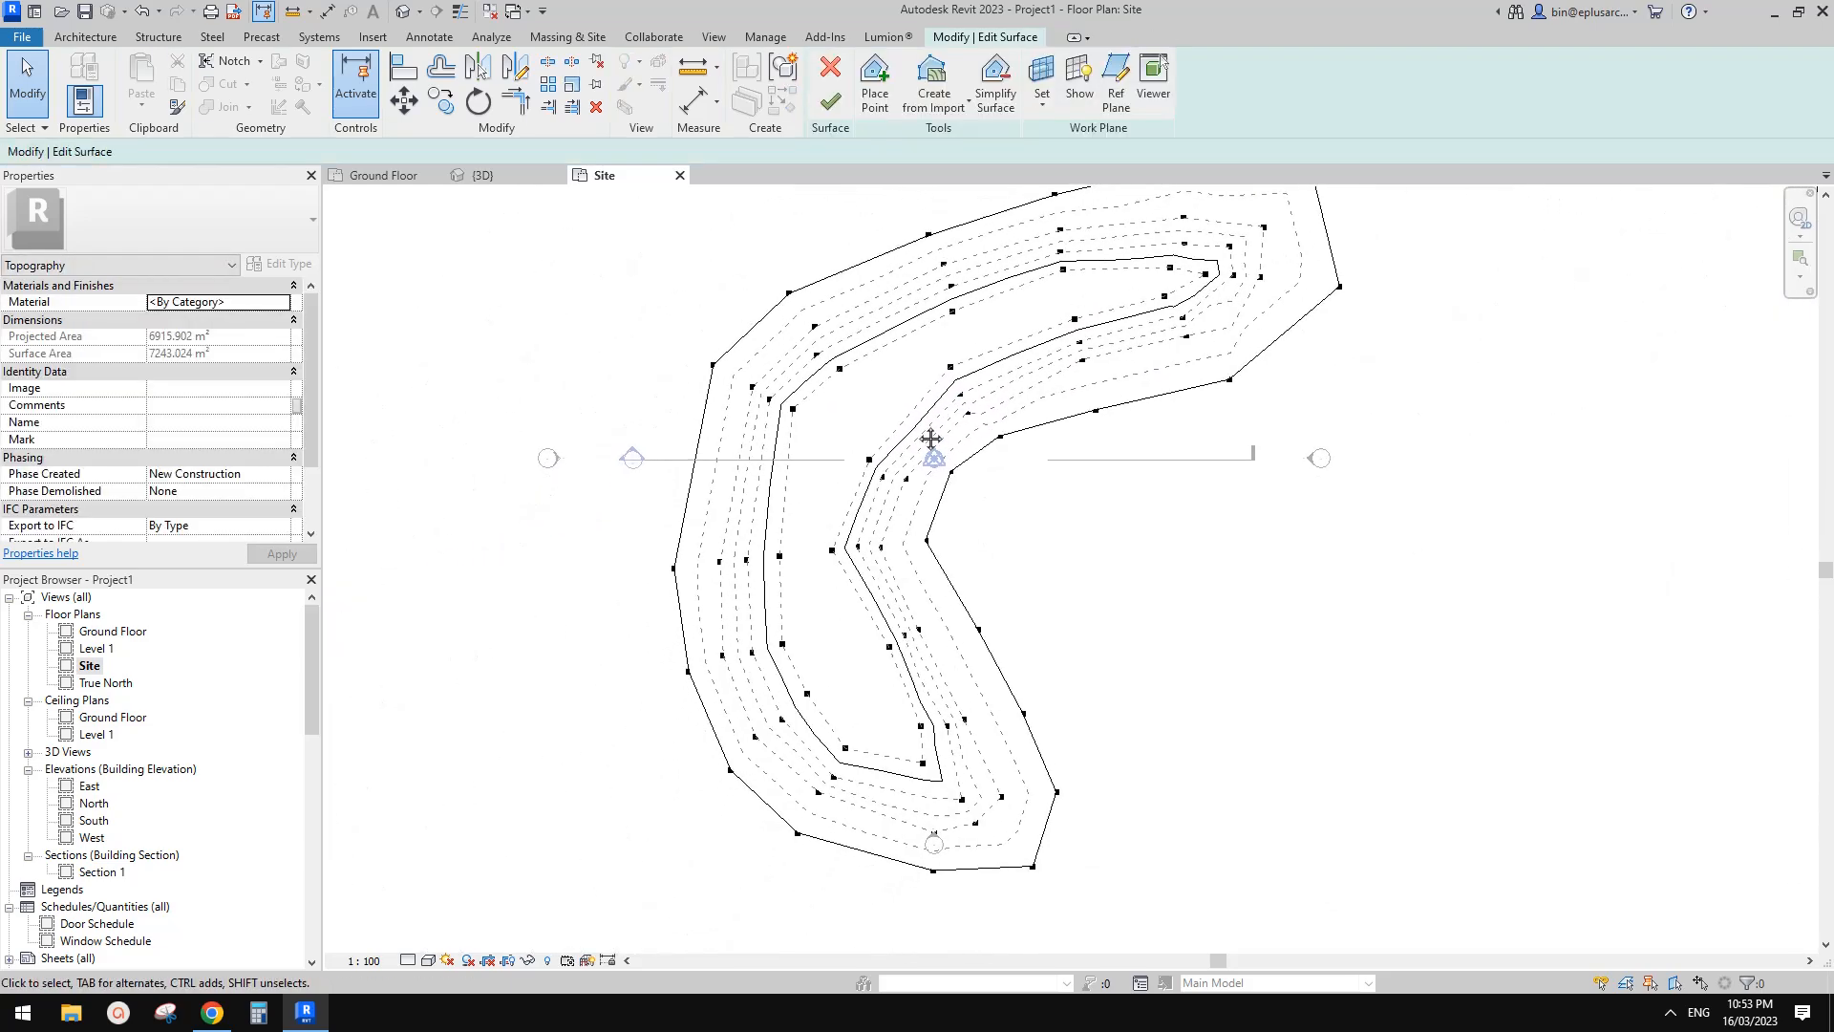
Step: Place points at elevation 8000 along the croissant's centre line from the upper to the lower arm and finish the surface
left_click(875, 84)
left_click_drag(256, 153, 170, 155)
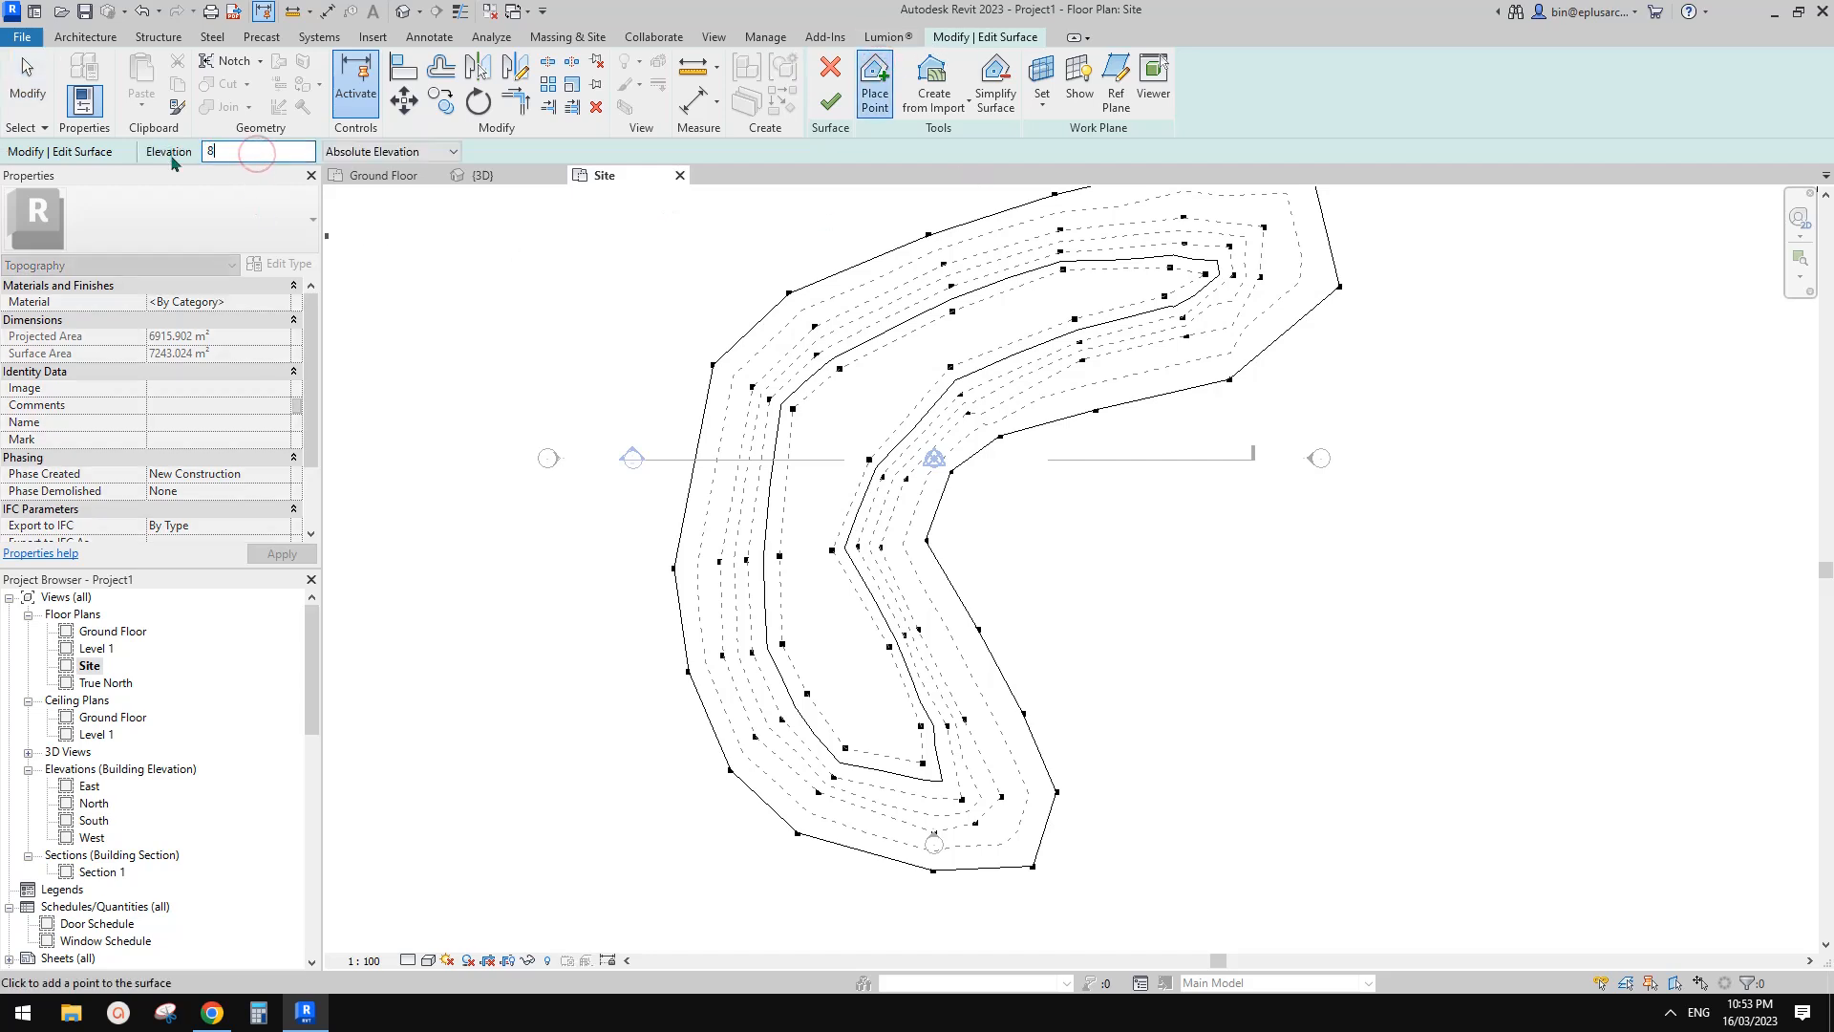
middle_click_drag(1058, 357, 1054, 358)
left_click(1065, 295)
left_click(850, 394)
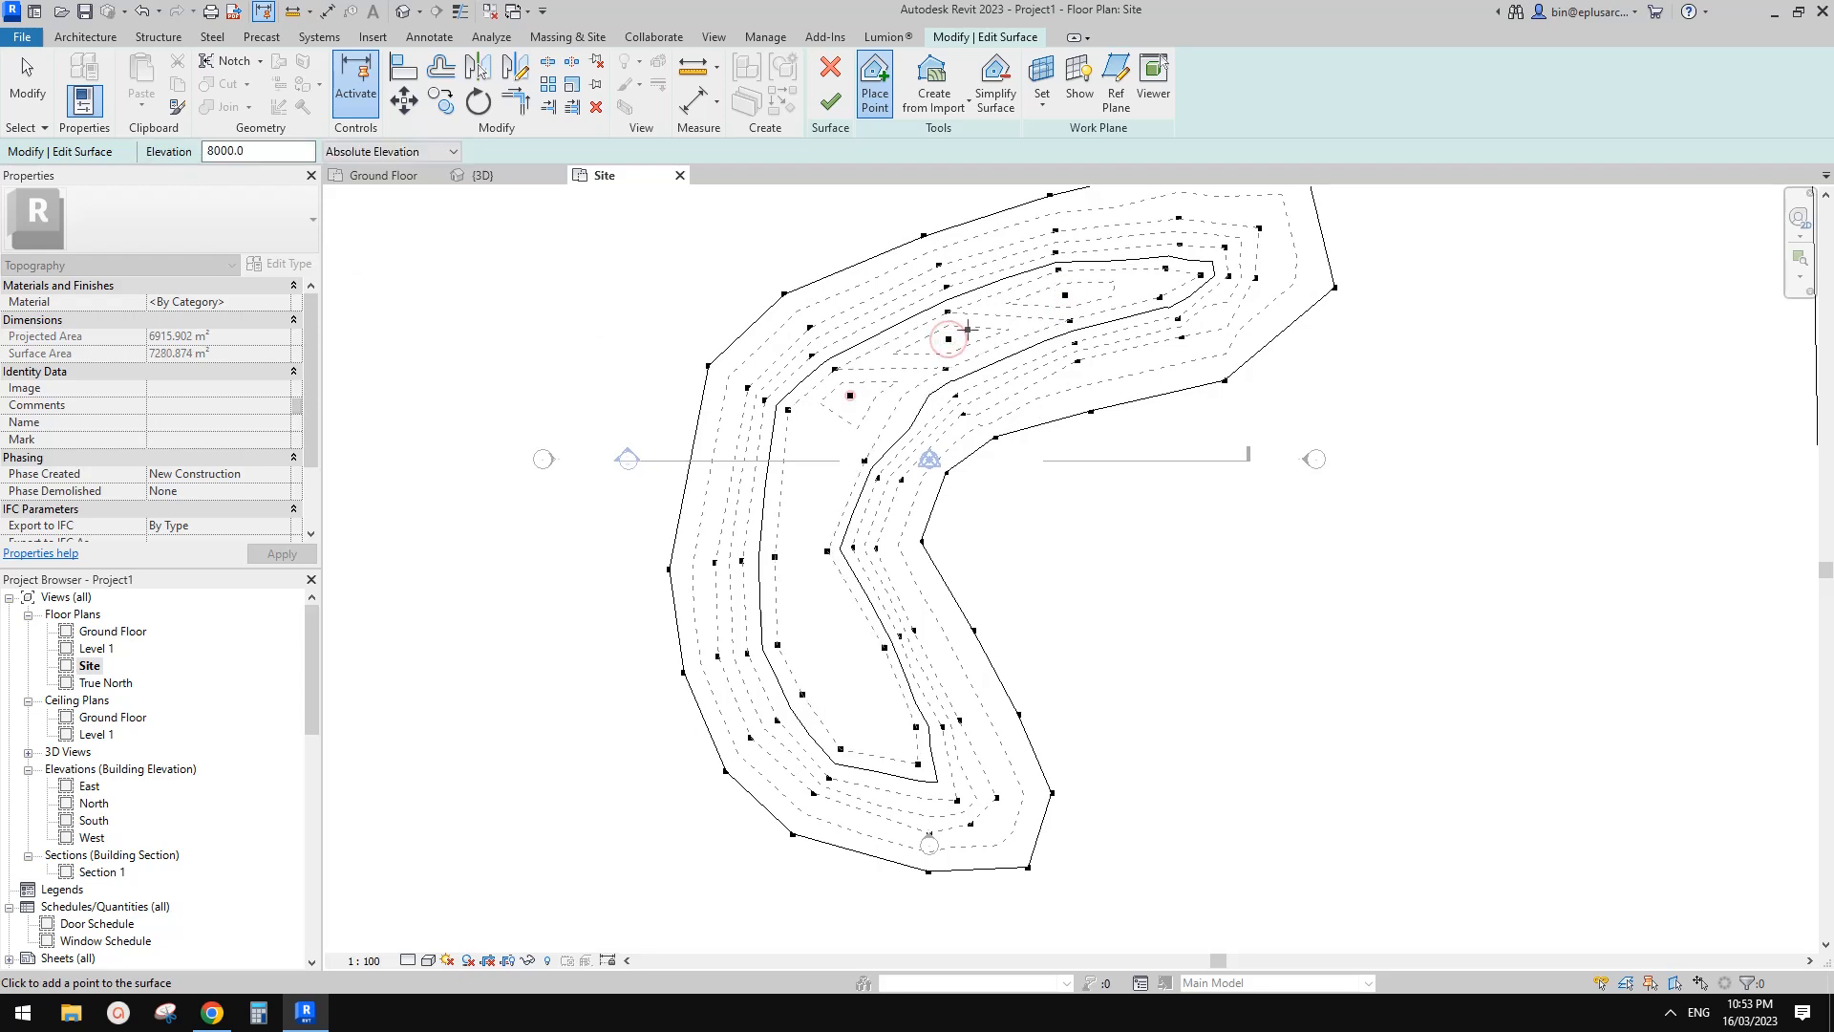
left_click(892, 368)
left_click(1003, 316)
left_click(823, 438)
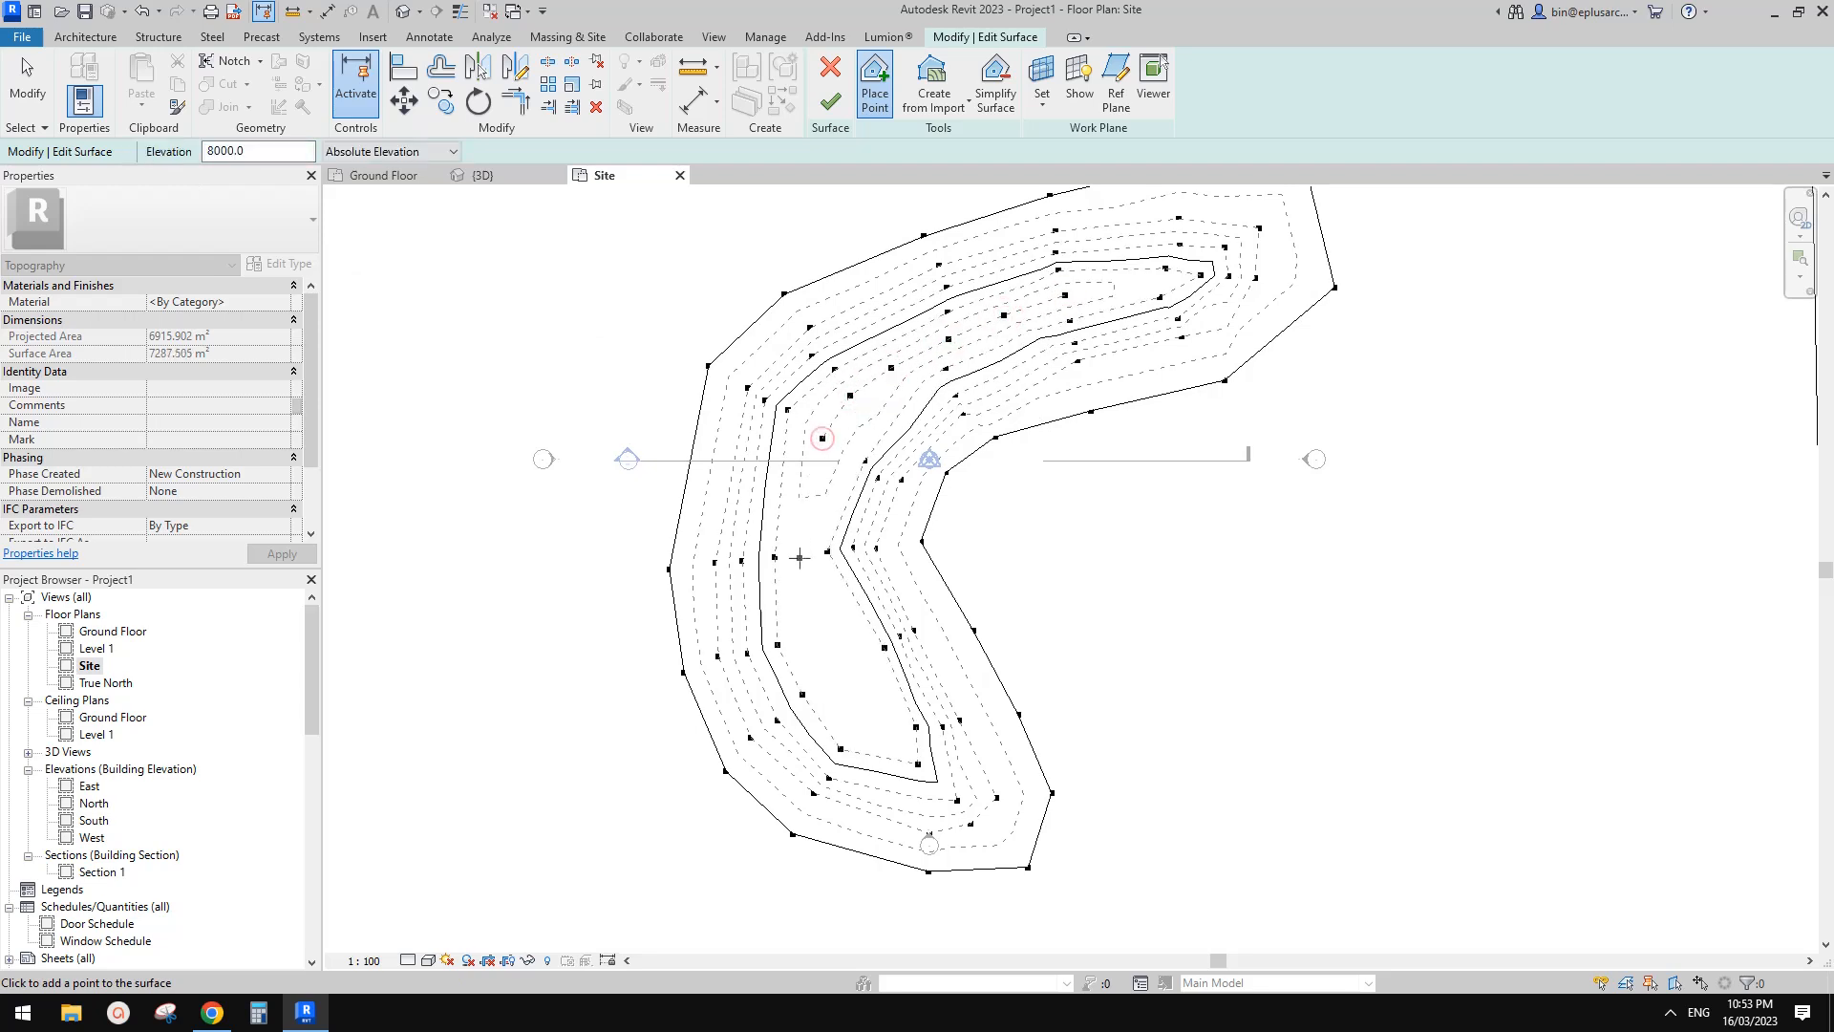
left_click(819, 629)
left_click(850, 680)
scroll(1022, 602, "down", 1)
key("Escape")
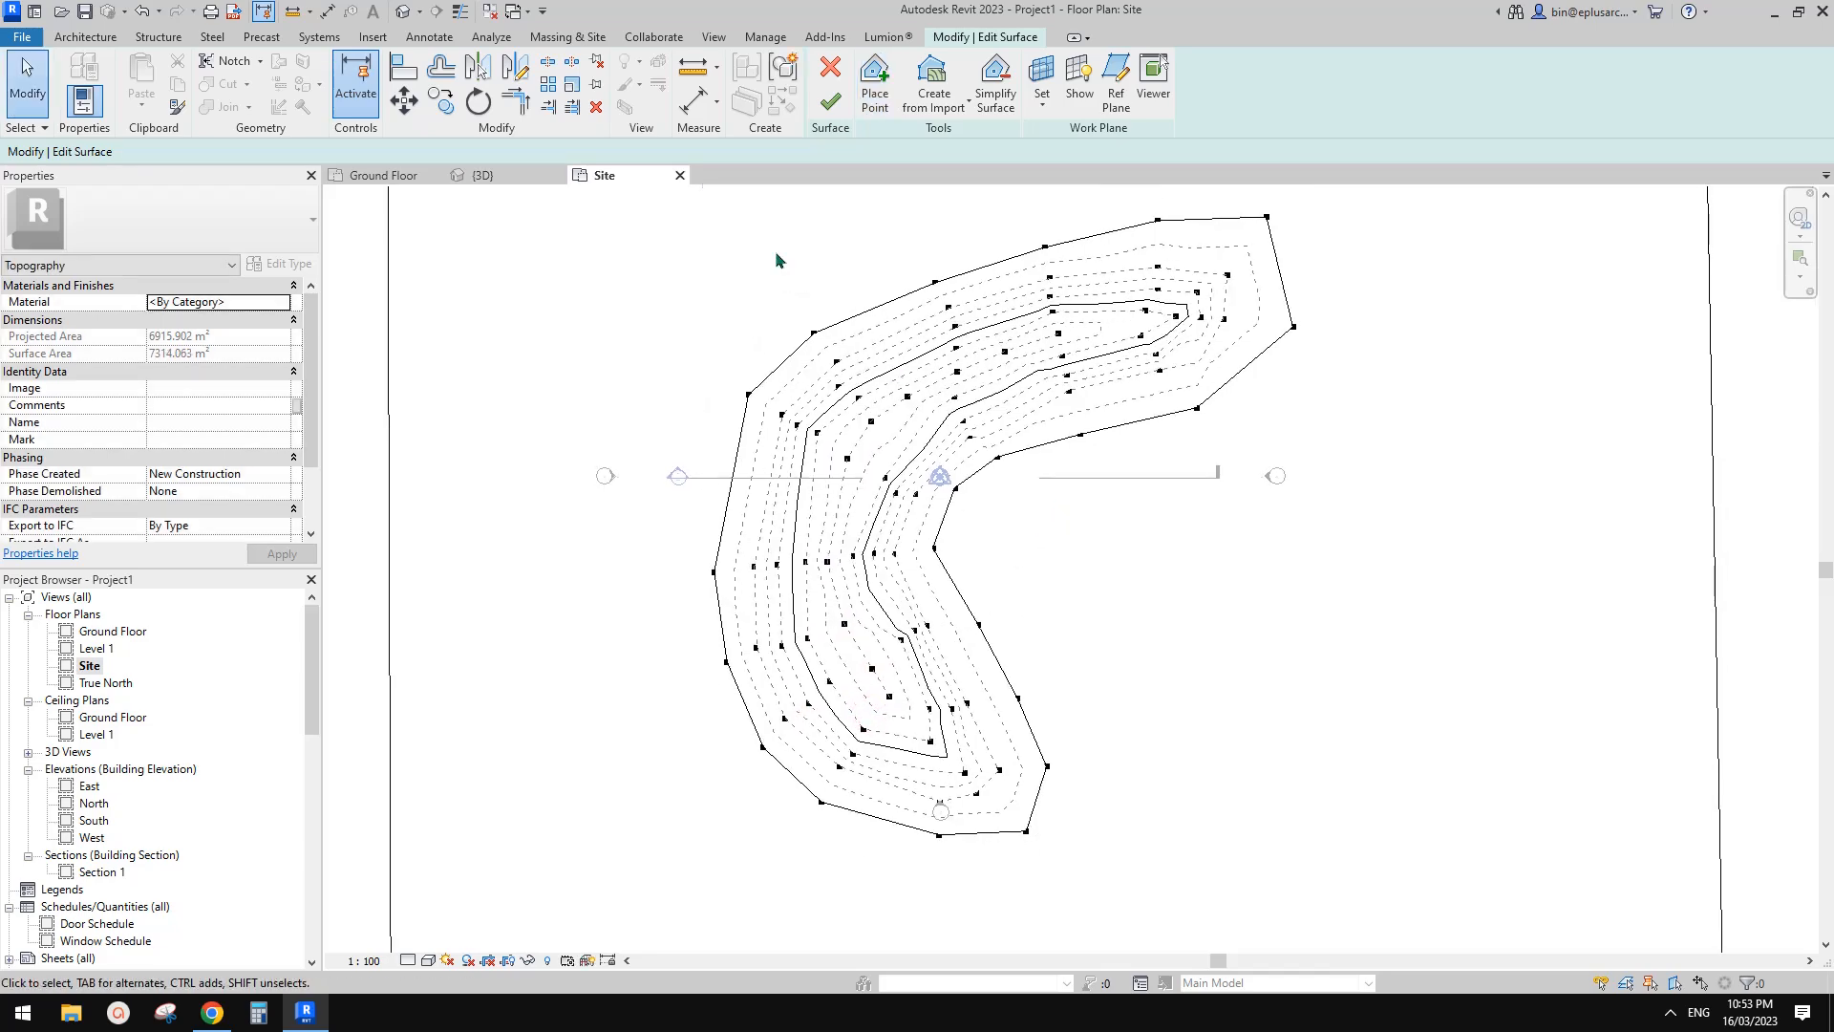
left_click(833, 99)
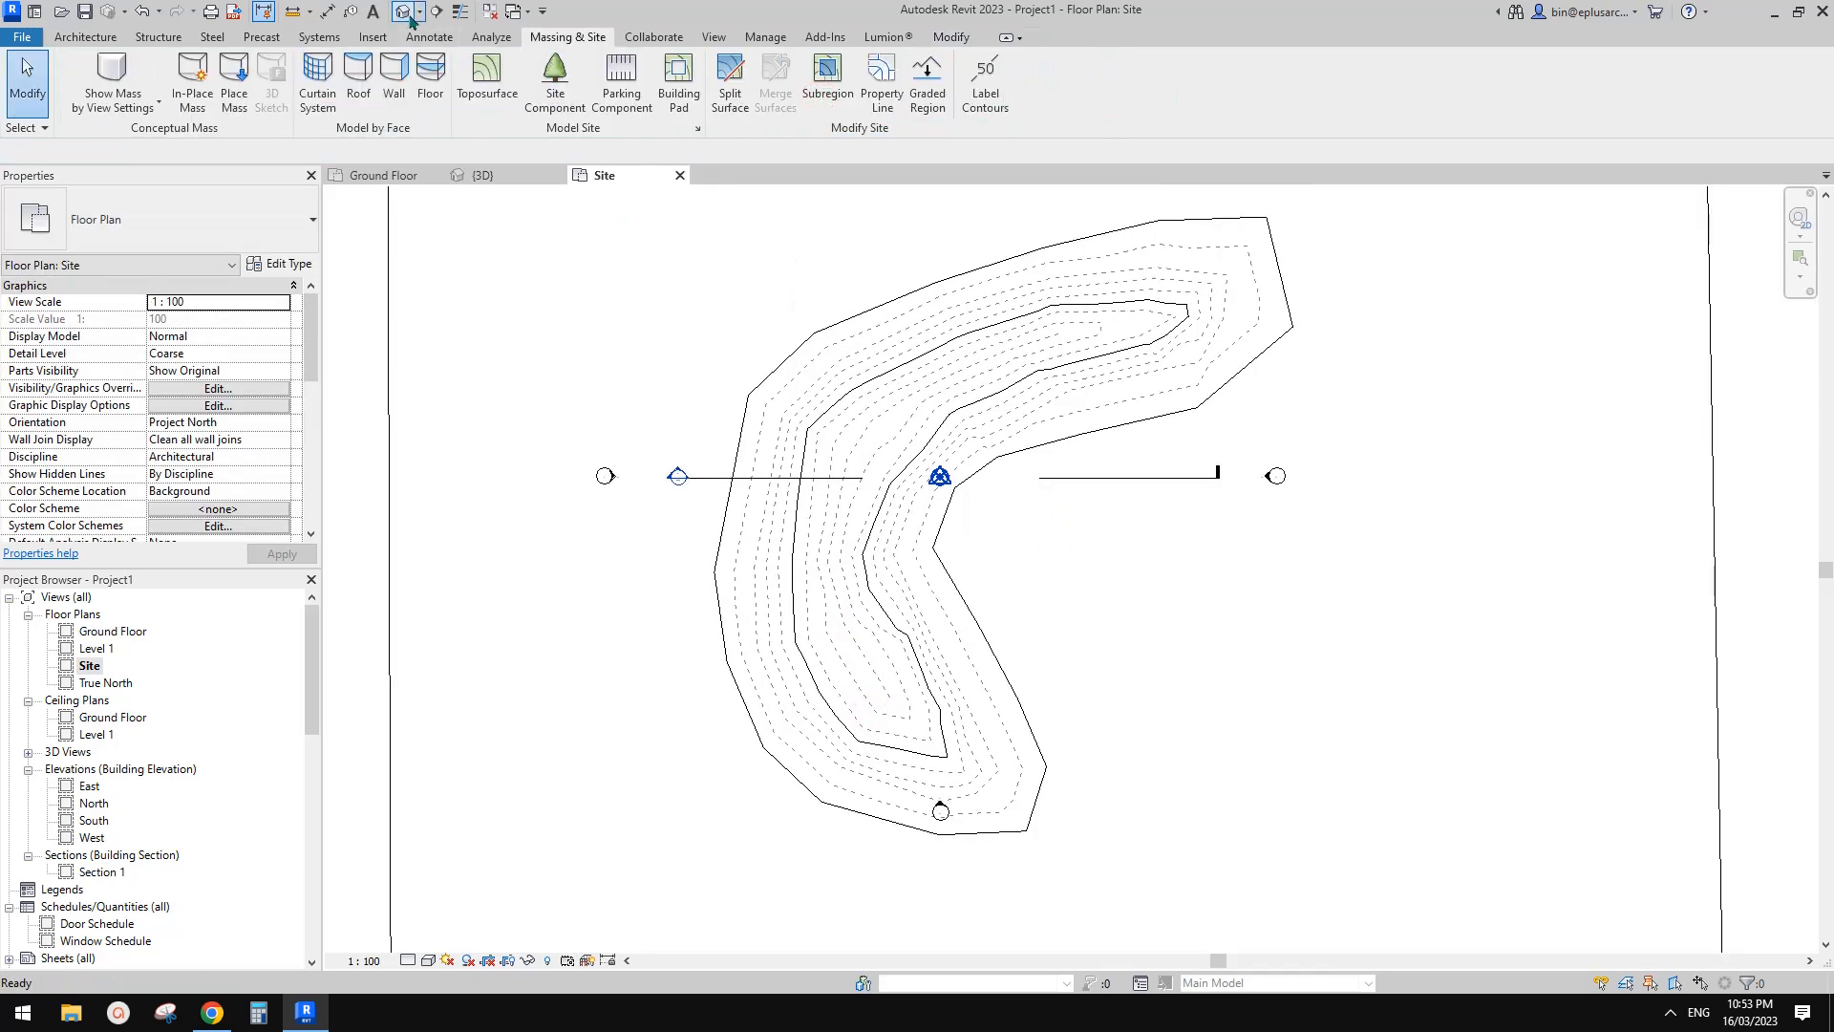
Step: Examine the finished mound on the toposurface from several angles in the 3D view
left_click(405, 12)
scroll(1077, 439, "down", 3)
middle_click_drag(1077, 438, 1343, 397, "shift")
left_click(1289, 478)
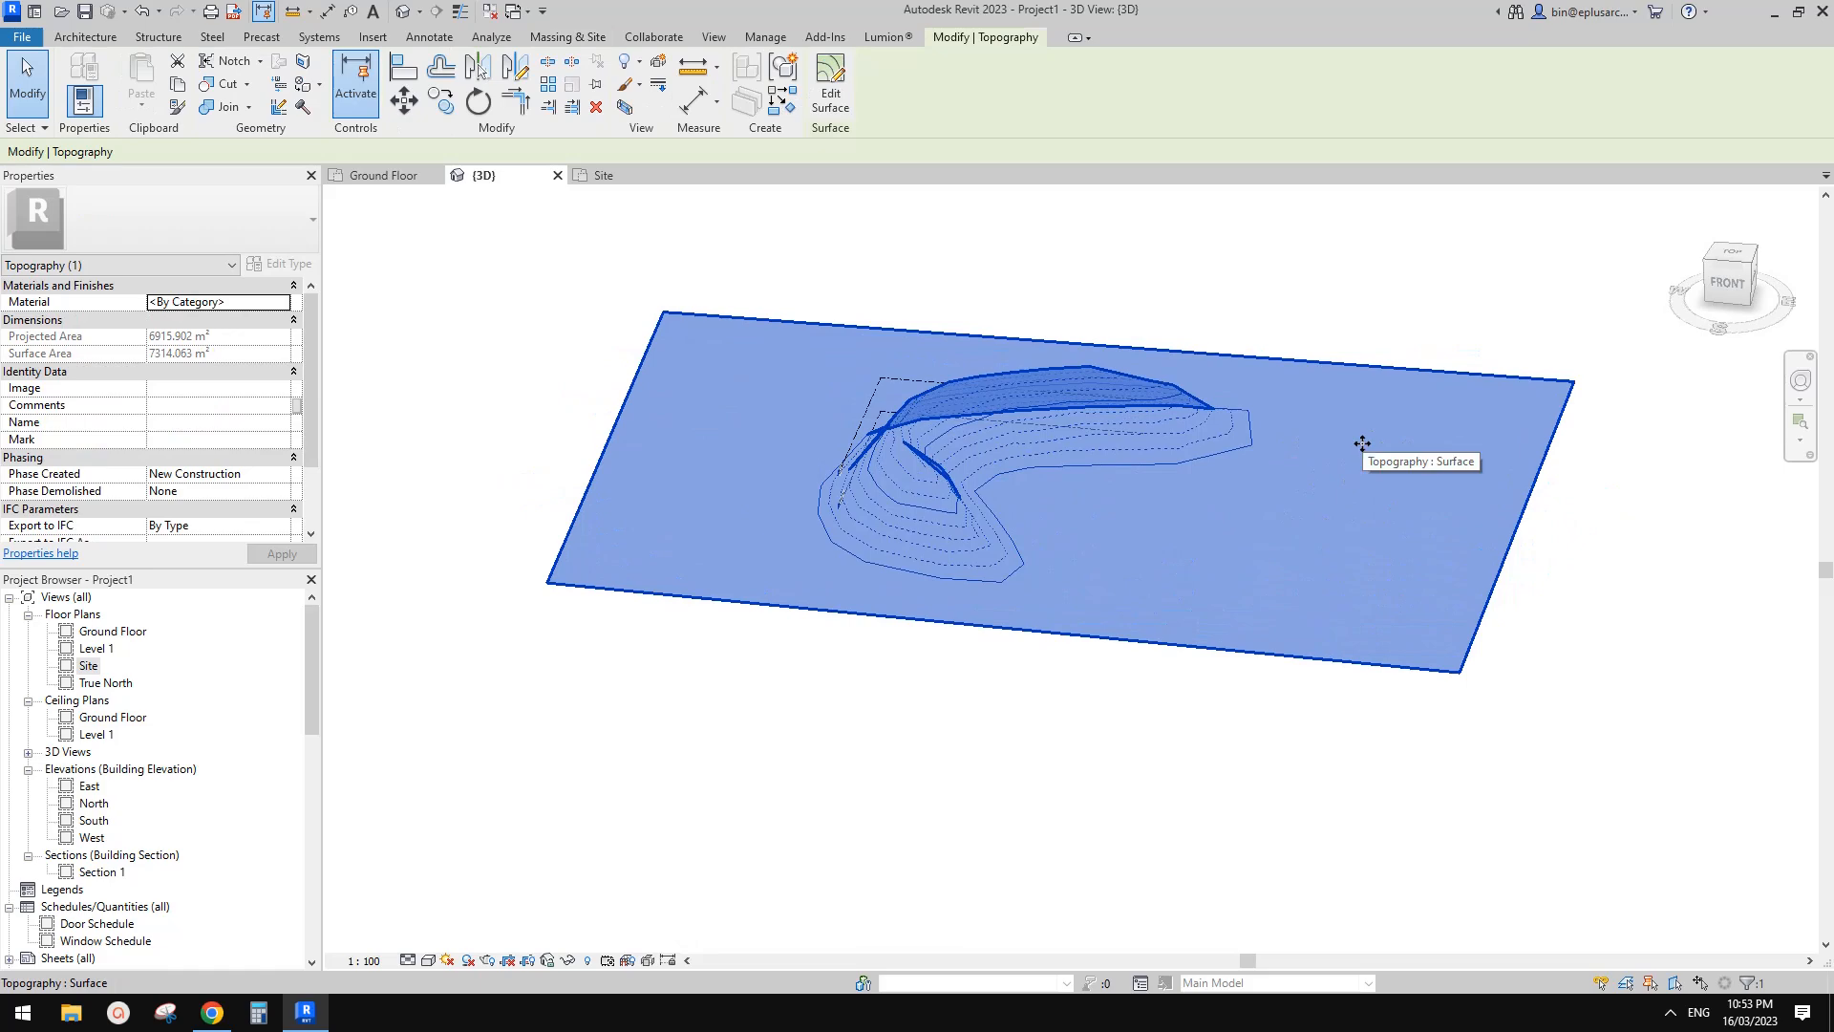
key("Escape")
left_click(1357, 445)
scroll(1079, 483, "up", 5)
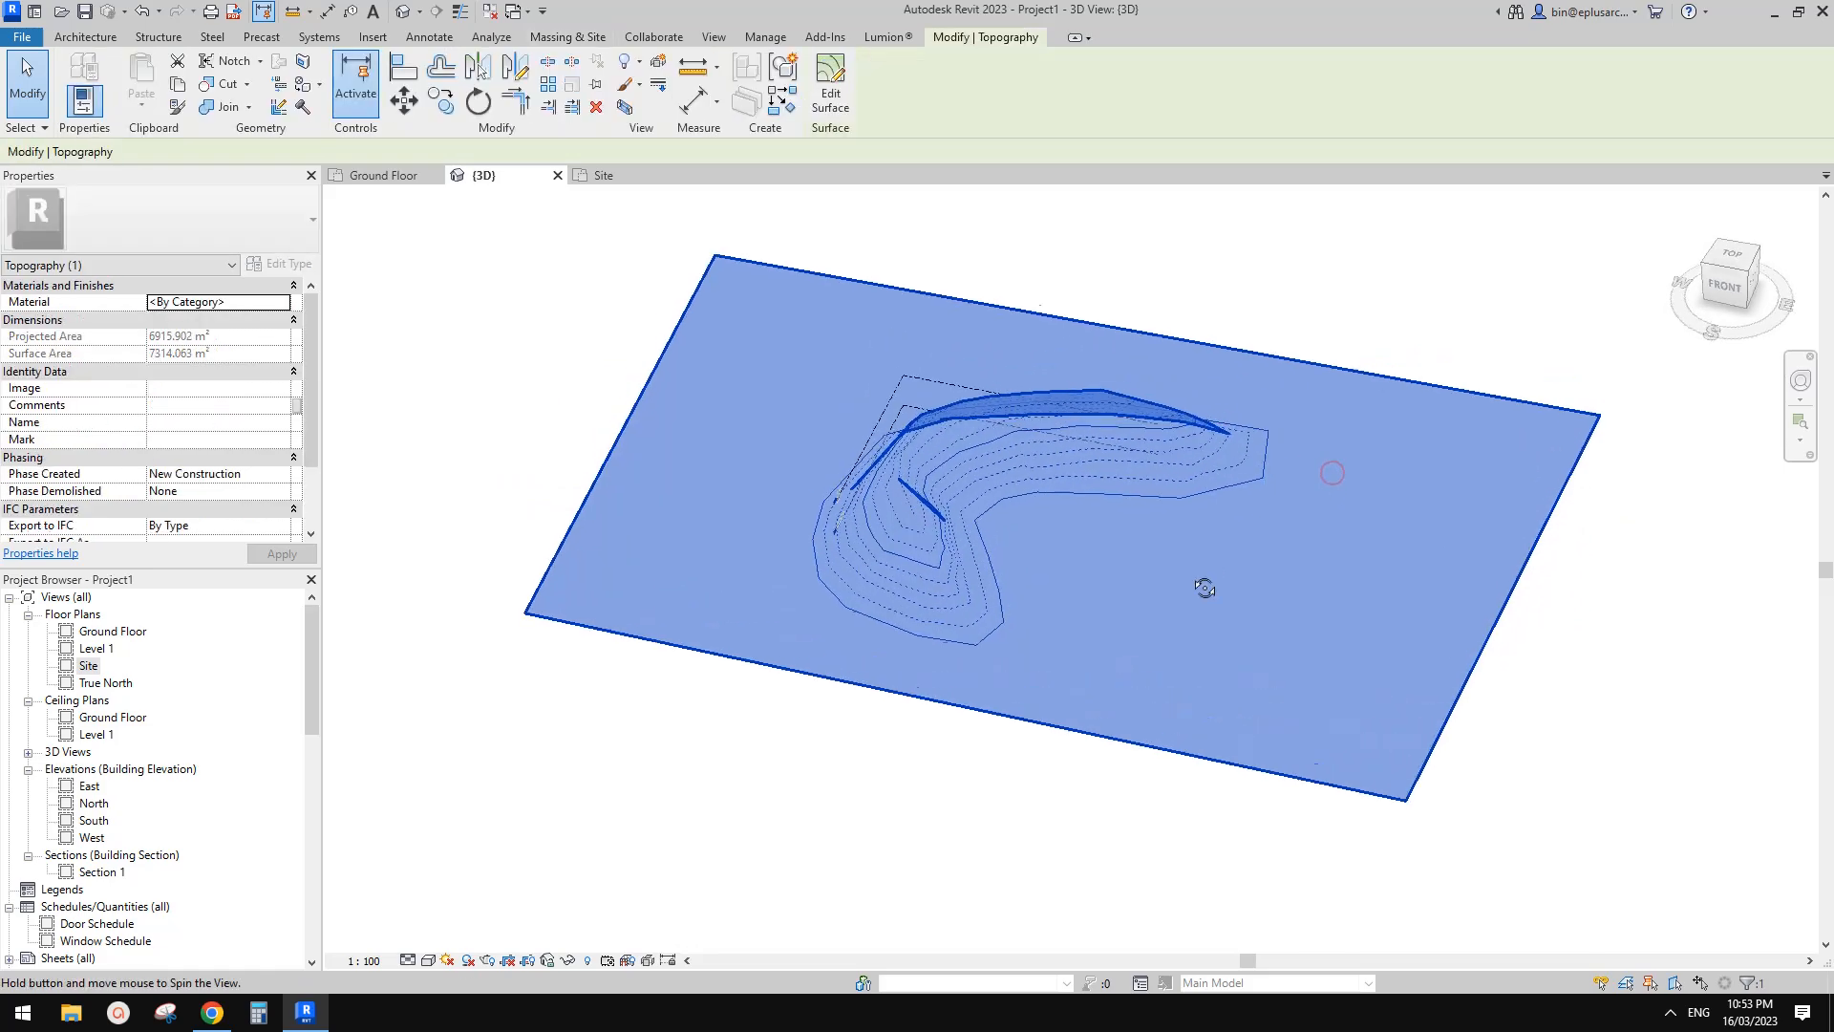
middle_click_drag(1014, 536, 1161, 342, "shift")
key("Escape")
middle_click_drag(1010, 497, 428, 640, "shift")
Step: In the Site plan, start a subregion and sketch a spline boundary along the mound's concave side and around its lower tip
double_click(88, 666)
scroll(915, 514, "down", 3)
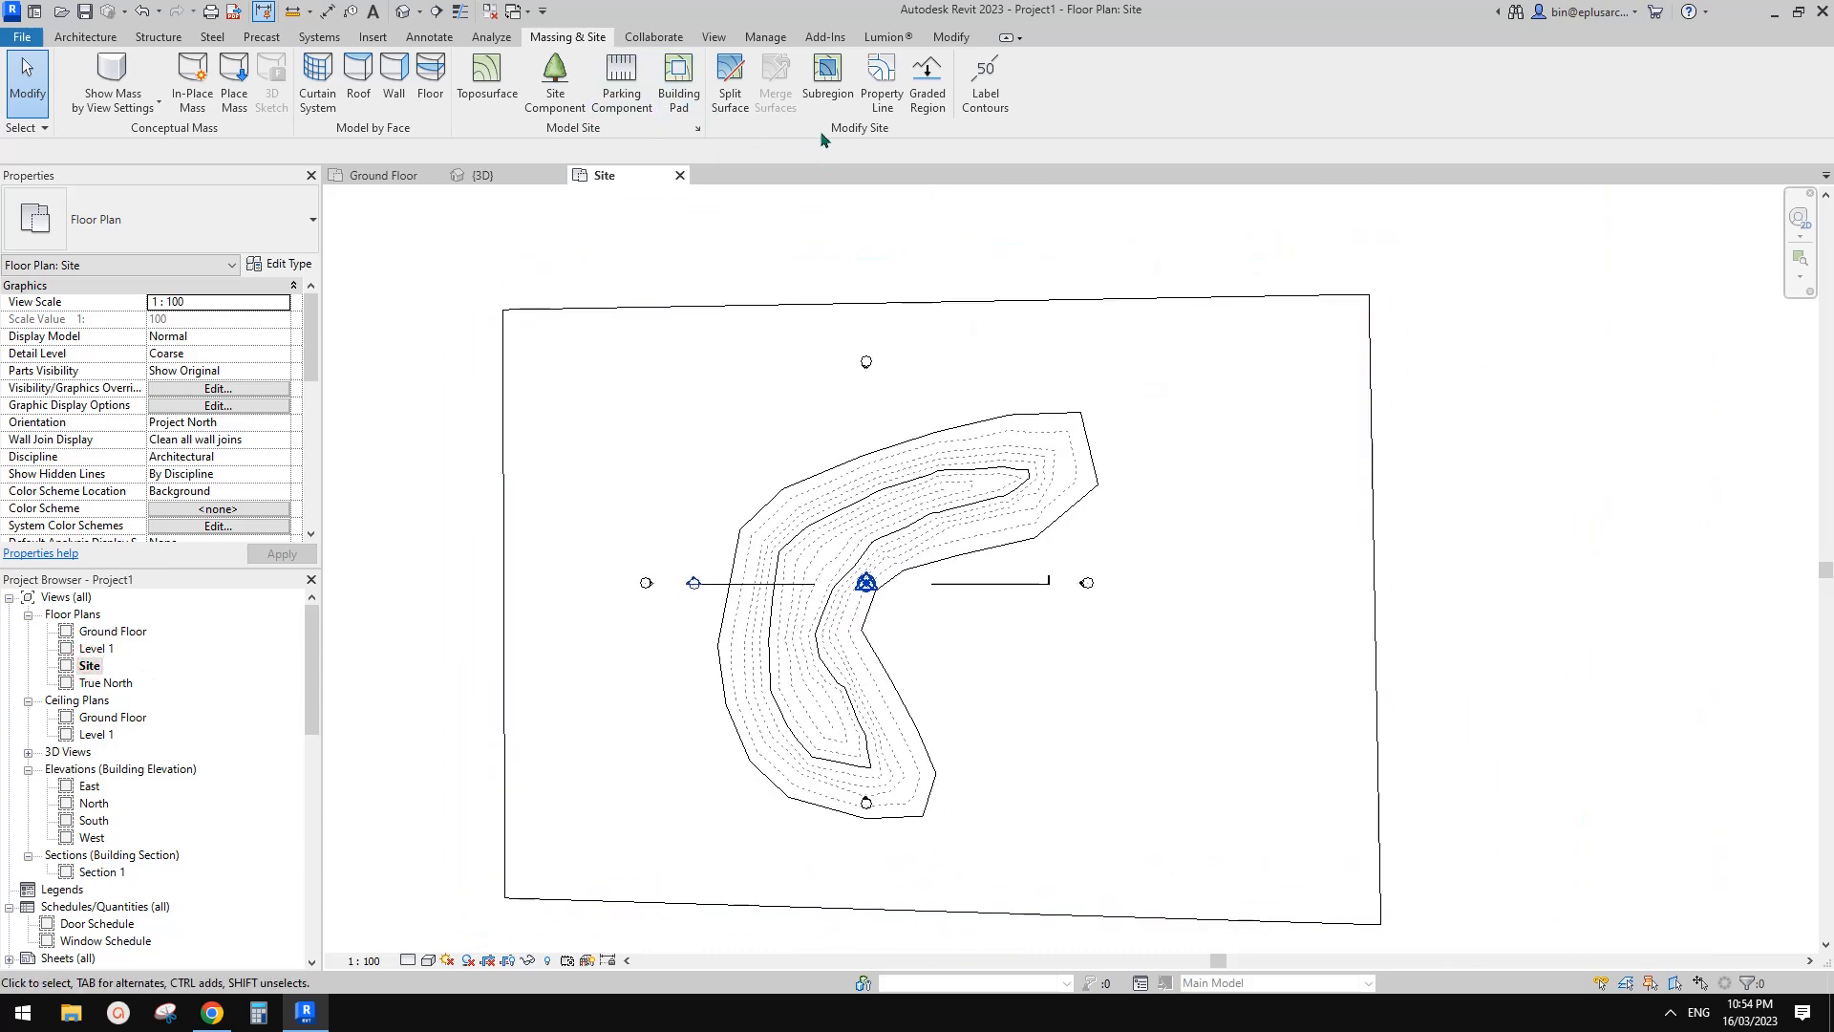
left_click(828, 76)
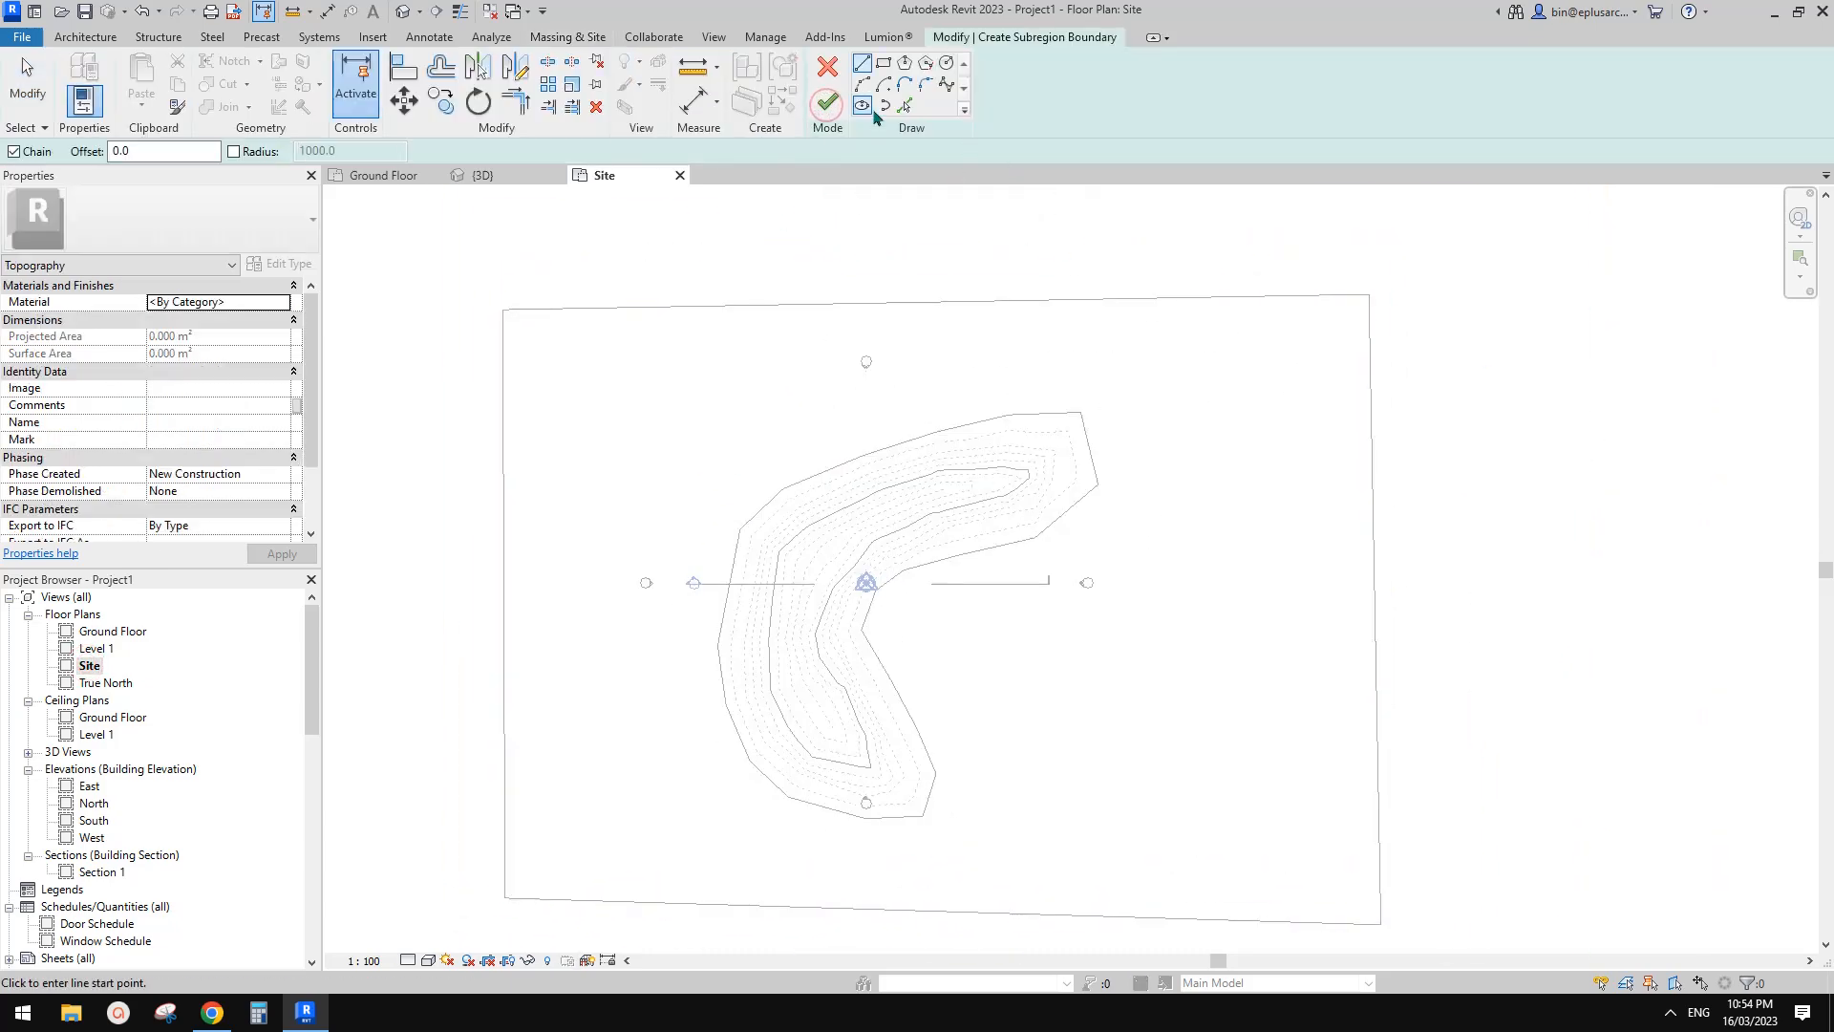
left_click(944, 88)
scroll(983, 601, "up", 4)
left_click(1108, 479)
left_click(893, 534)
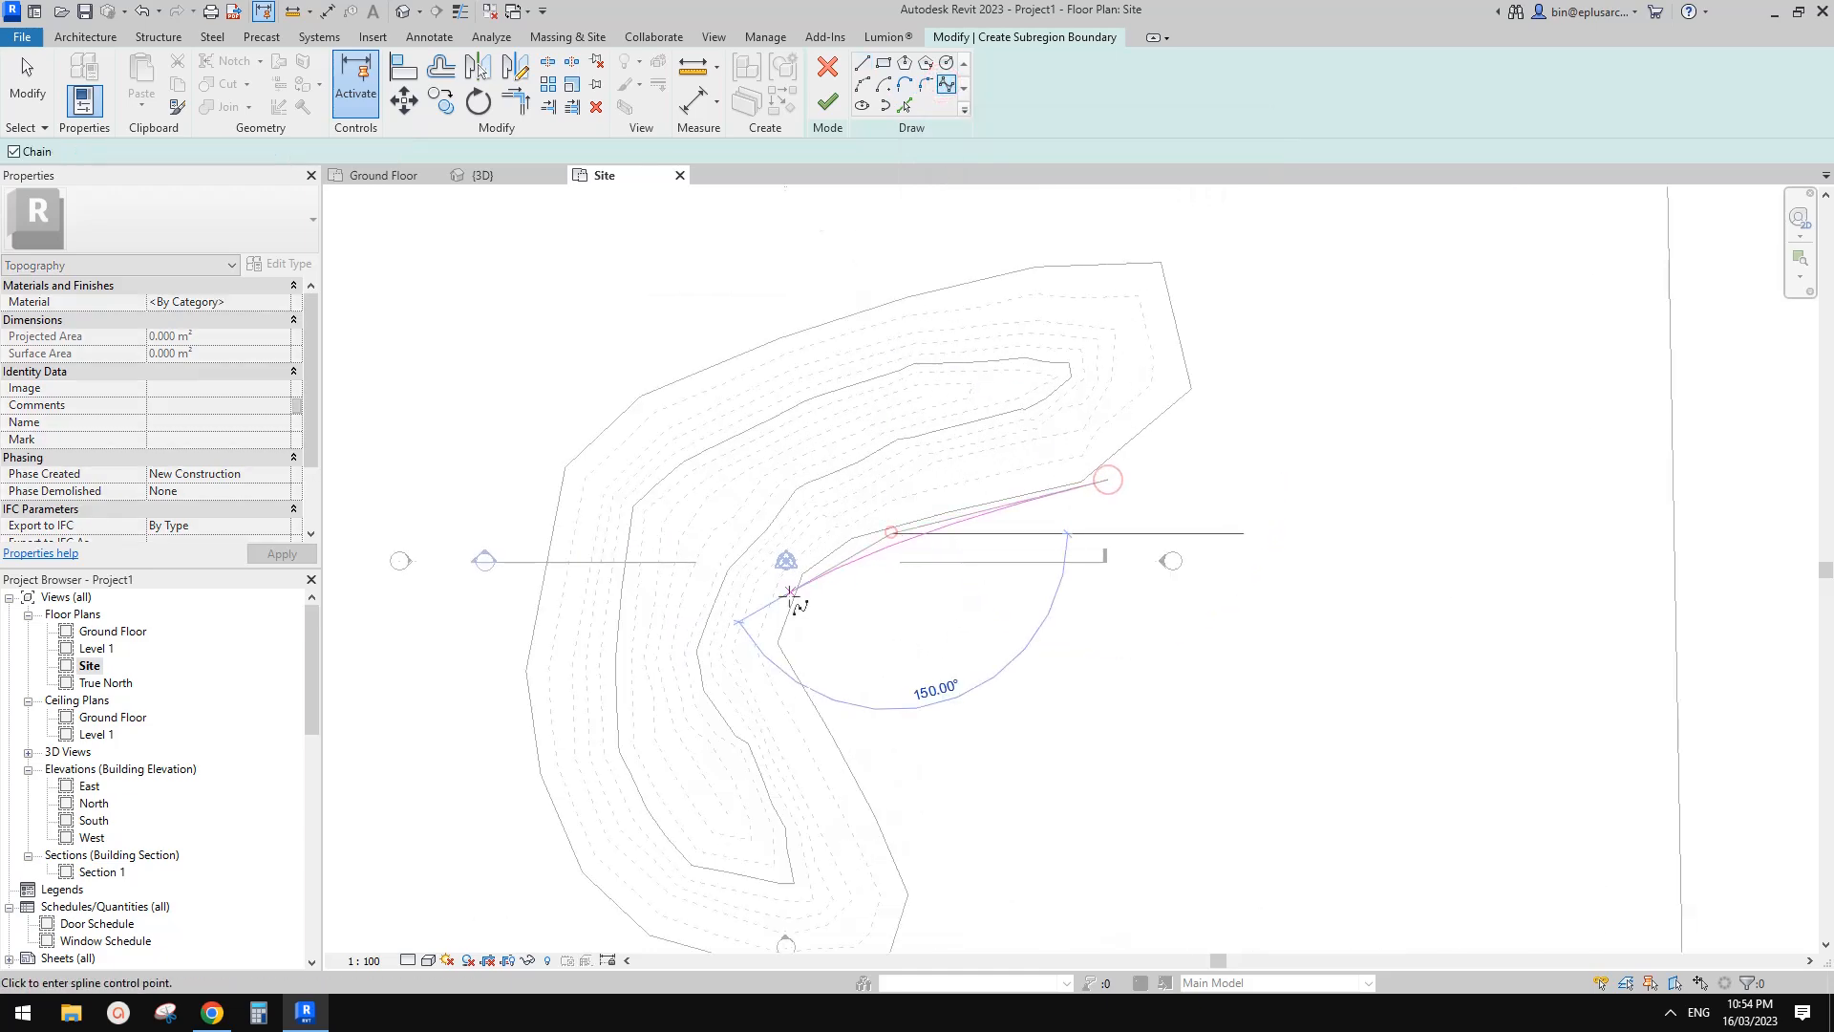
left_click(787, 594)
left_click(787, 685)
middle_click_drag(898, 821, 876, 562)
left_click(906, 599)
left_click(901, 697)
left_click(840, 754)
Step: Continue the spline up the mound's outer side and around the upper tip, ending just short of its start point
left_click(579, 688)
left_click(512, 578)
middle_click_drag(535, 526, 645, 785)
left_click(610, 645)
left_click(644, 457)
left_click(721, 356)
middle_click_drag(887, 369, 814, 442)
left_click(911, 349)
left_click(1053, 325)
left_click(1162, 320)
left_click(1228, 367)
left_click(1251, 451)
left_click(1180, 521)
left_click(1158, 533)
scroll(1152, 552, "up", 1)
middle_click_drag(1152, 553, 1137, 514)
scroll(1137, 514, "up", 2)
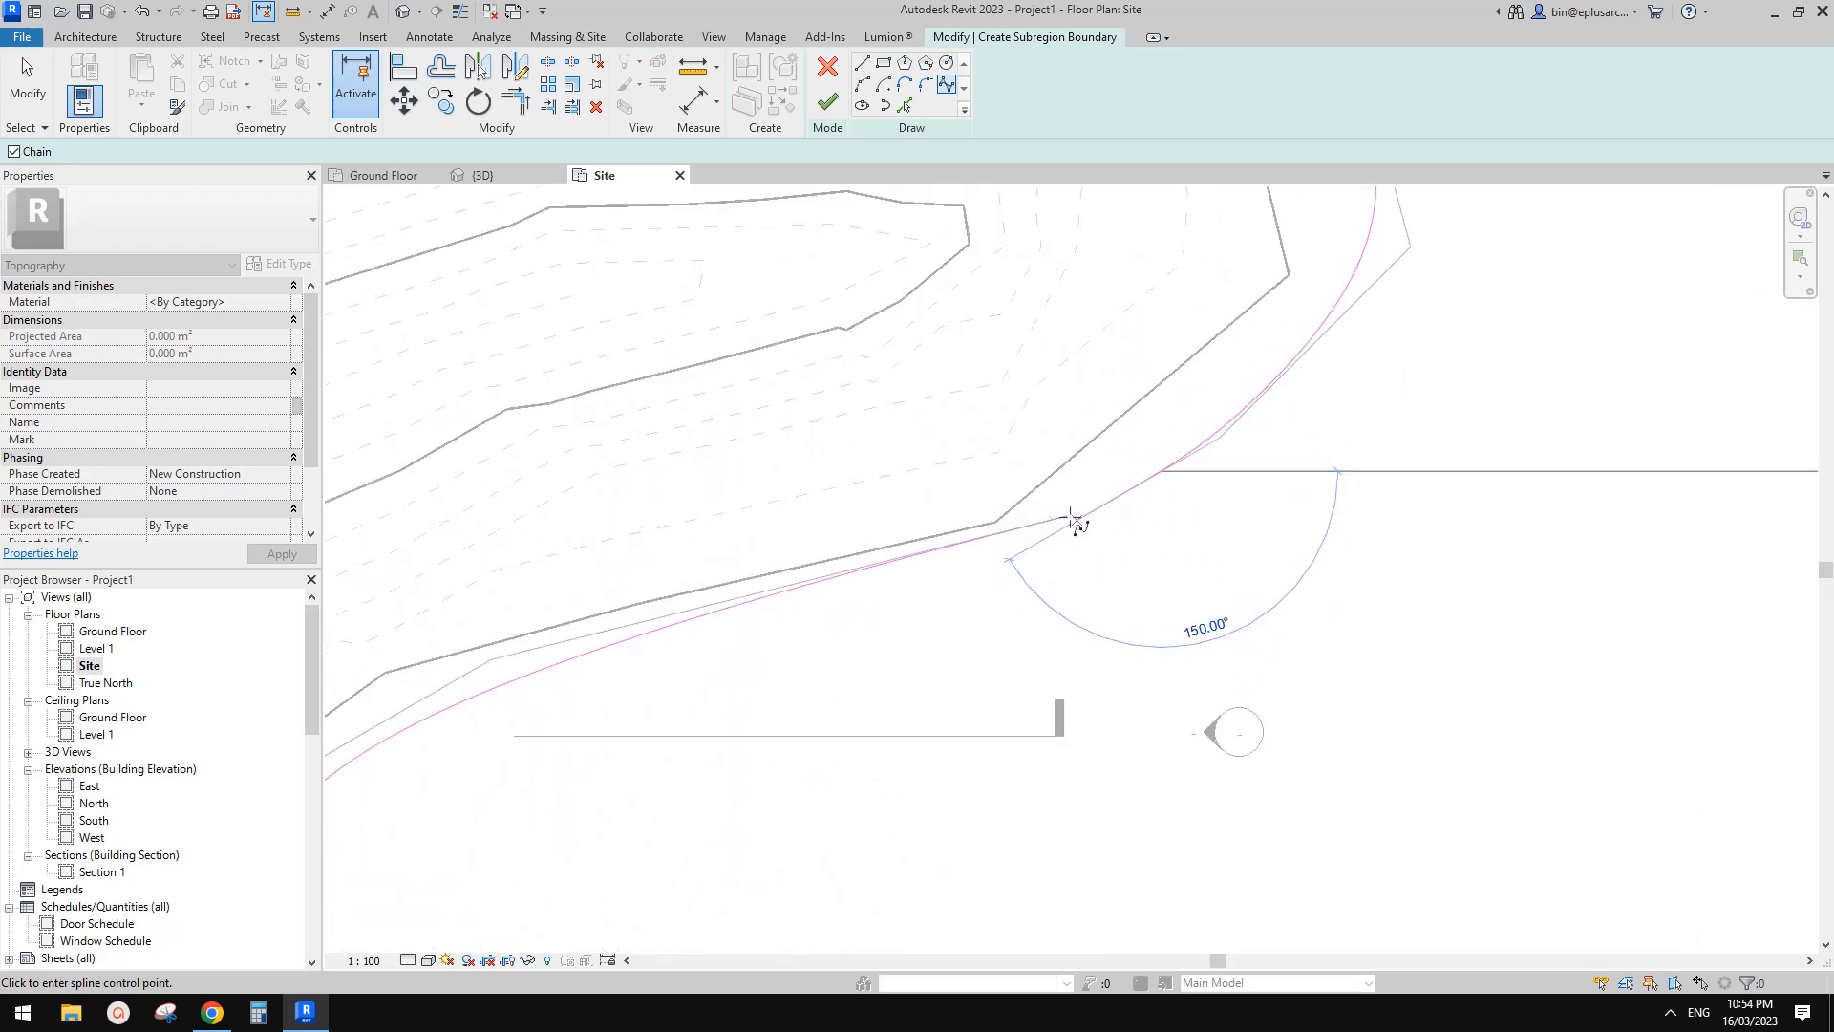
scroll(1071, 524, "up", 1)
Step: Close the boundary with a straight line between the two spline ends and finish the subregion
left_click(860, 66)
left_click(1144, 479)
left_click(1035, 527)
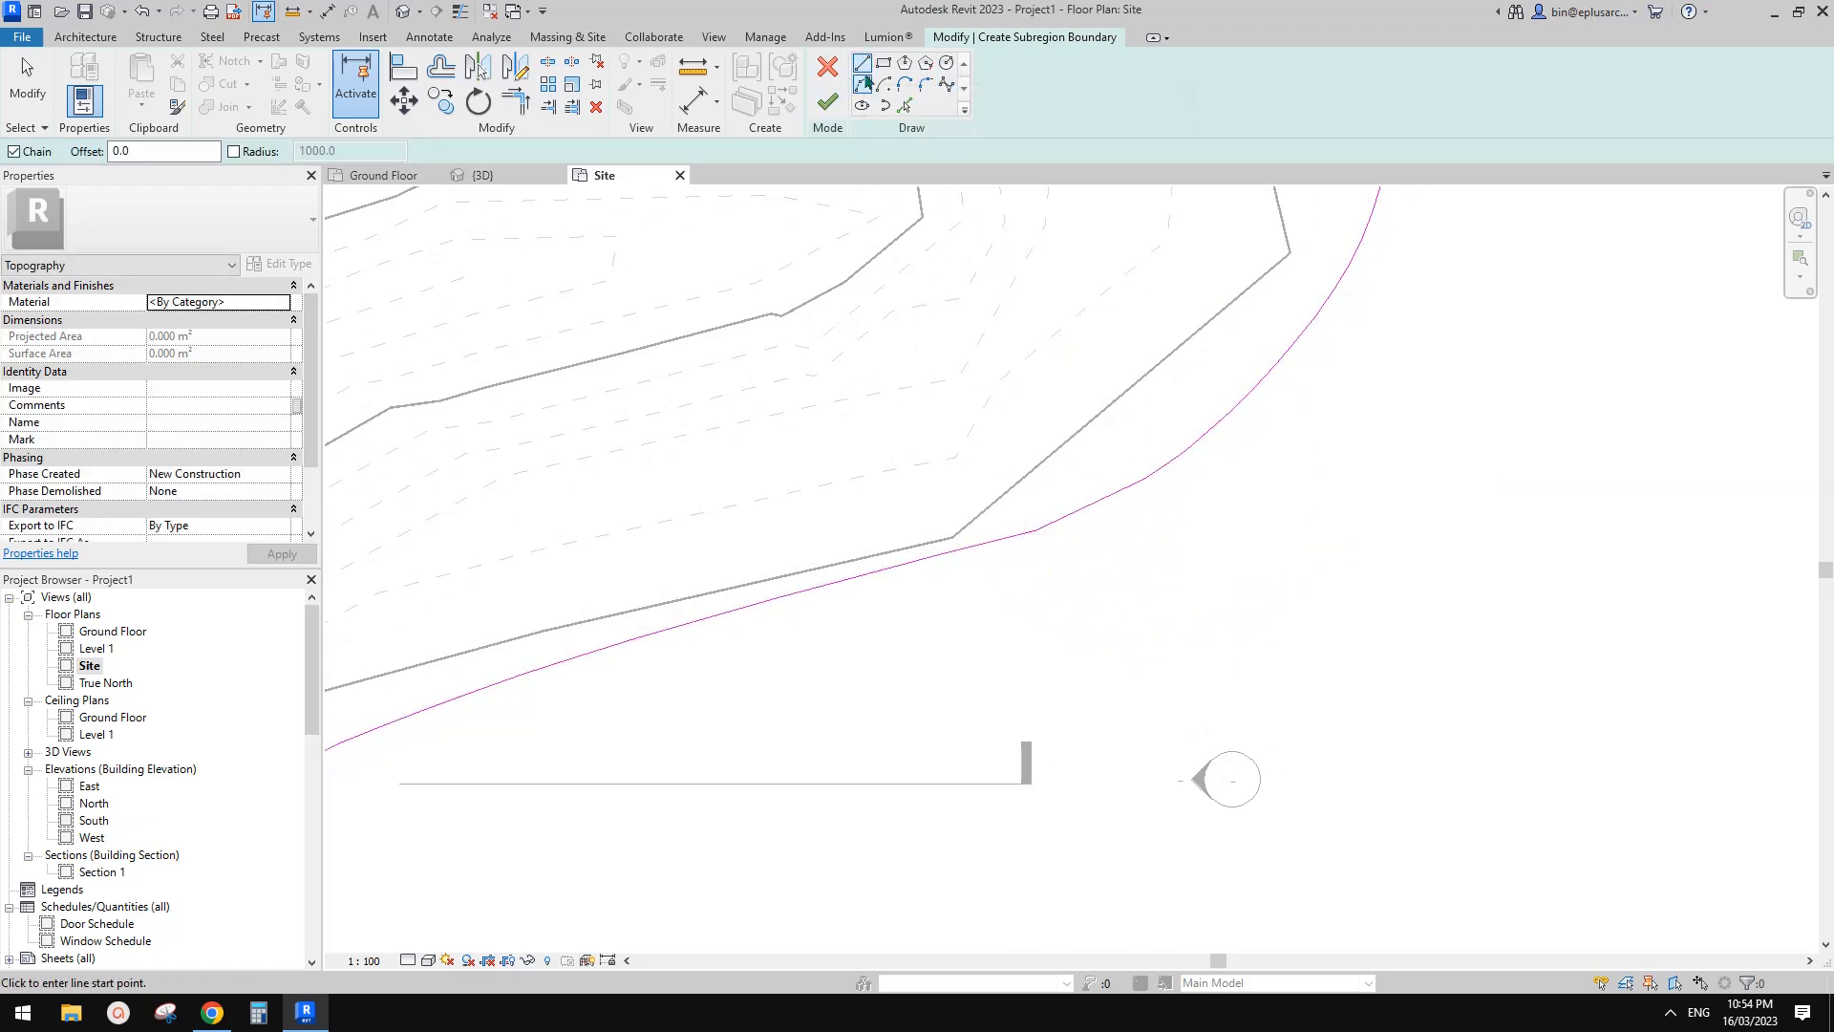
left_click(827, 101)
scroll(933, 396, "down", 6)
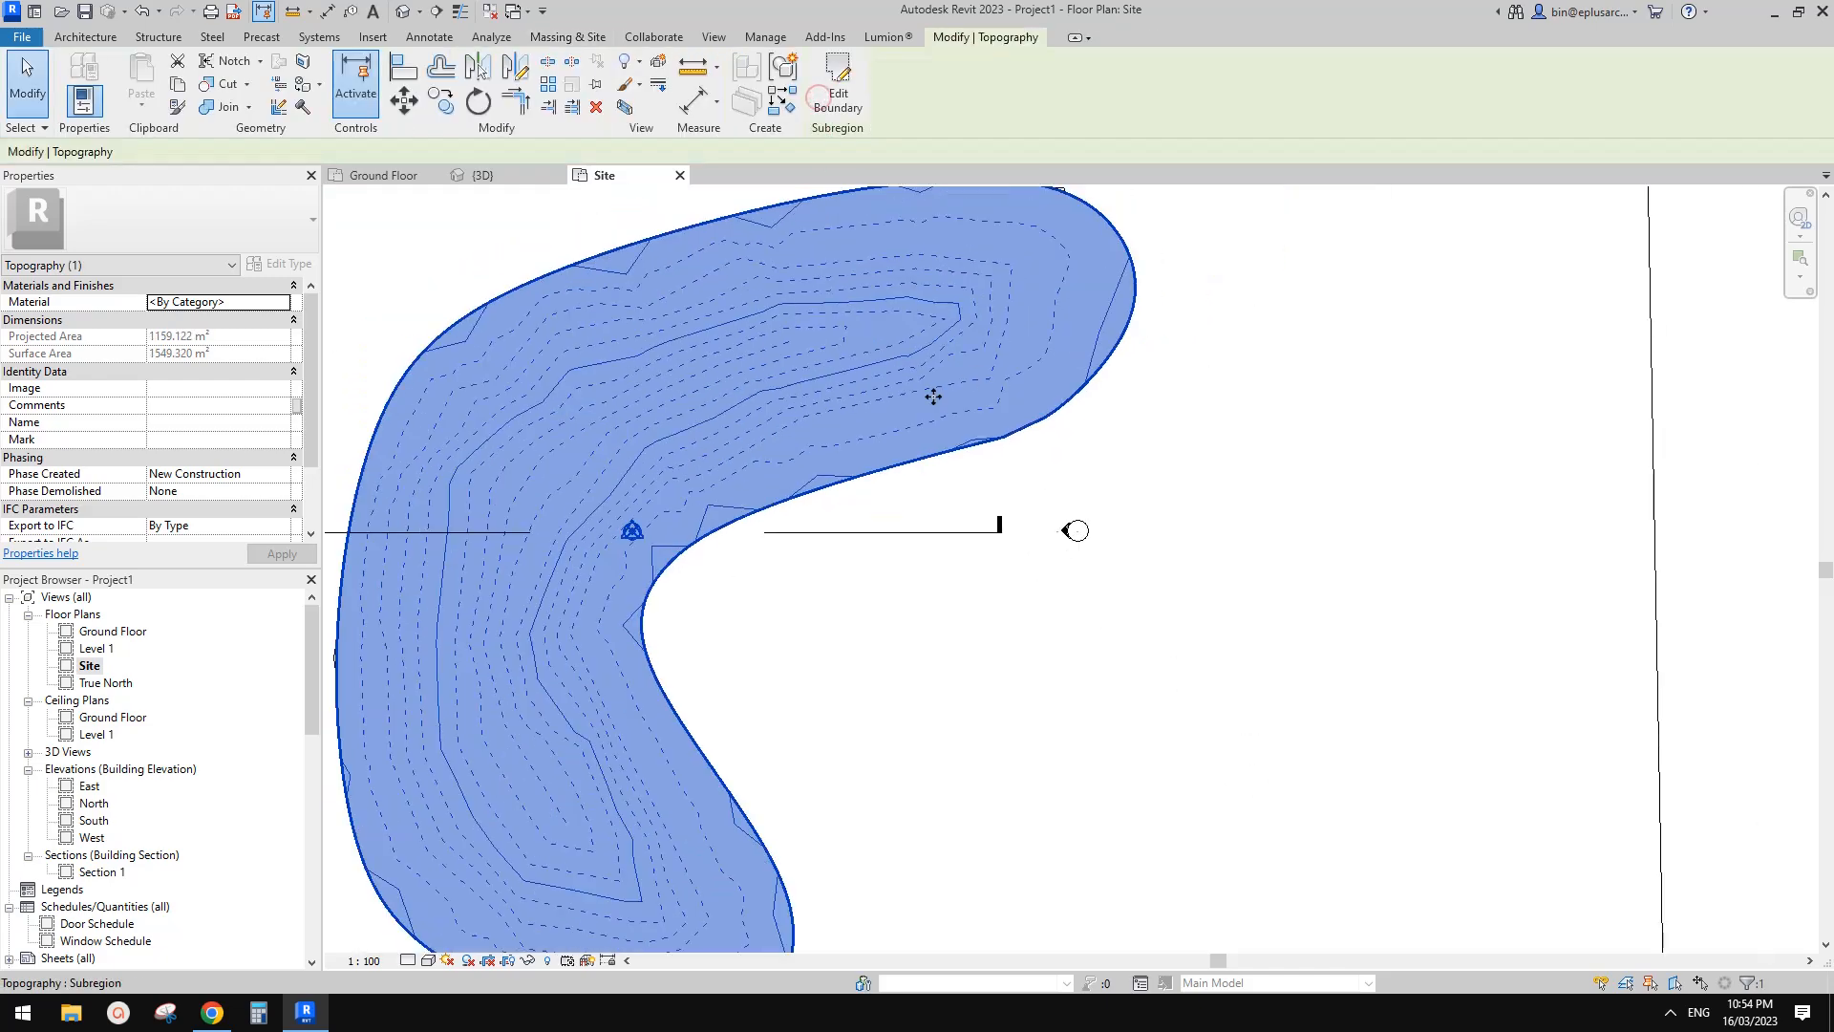
Step: Examine the new subregion around the mound in the 3D view
key("Escape")
left_click(403, 12)
middle_click_drag(936, 516, 857, 441, "shift")
scroll(855, 442, "up", 4)
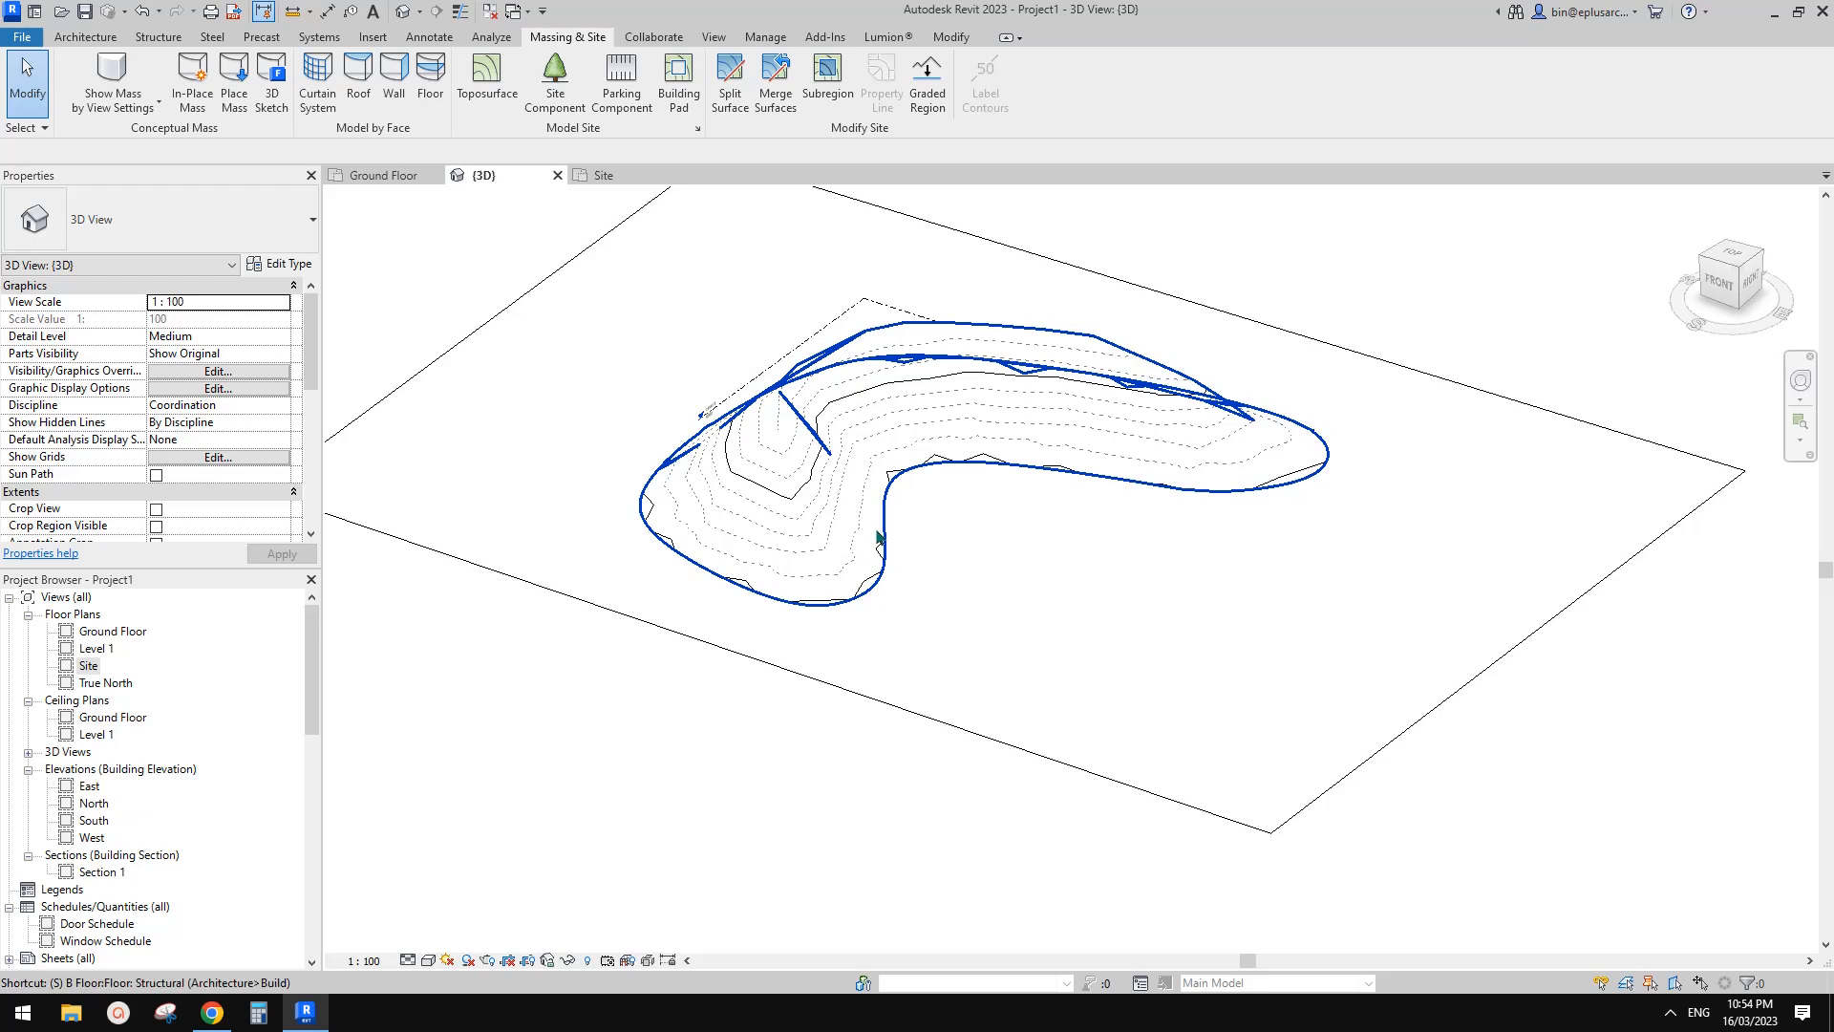
Step: Switch the 3D view to shaded display and create a new material for the mound's subregion
key("d")
middle_click_drag(917, 515, 949, 529, "shift")
scroll(932, 502, "up", 2)
left_click(884, 420)
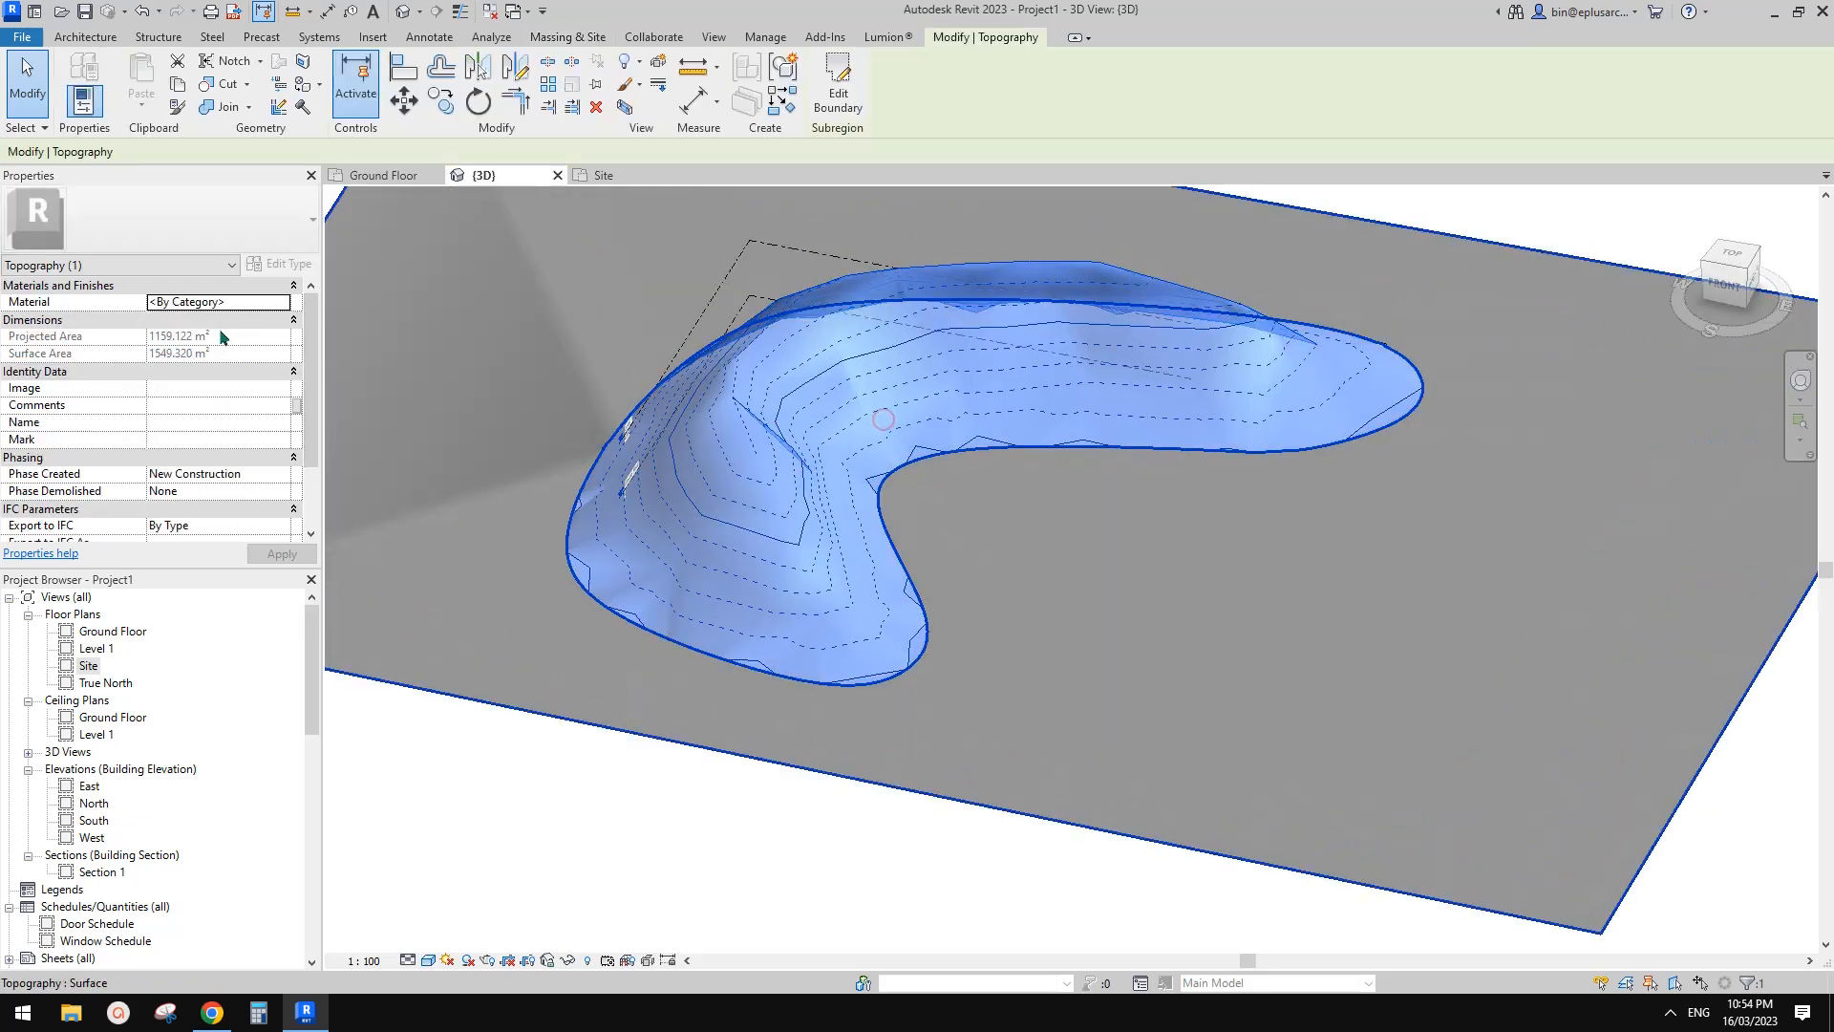
left_click(230, 302)
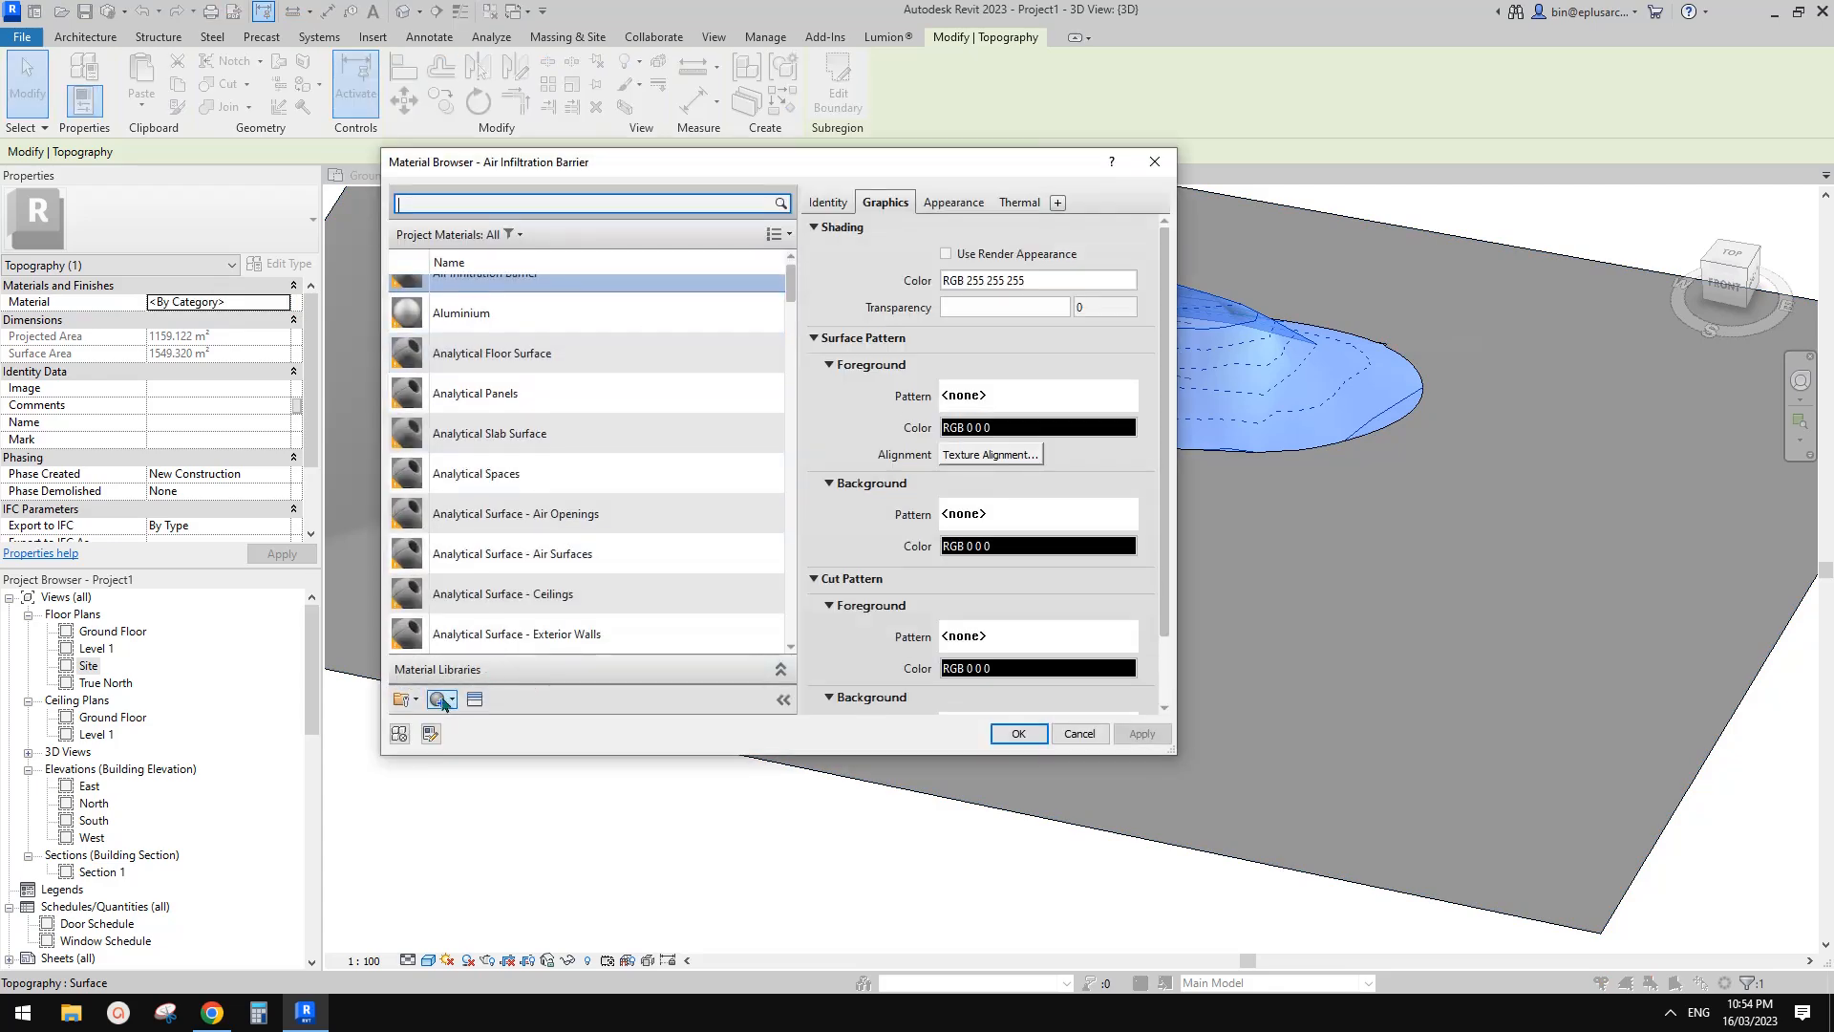
left_click(442, 700)
left_click(476, 717)
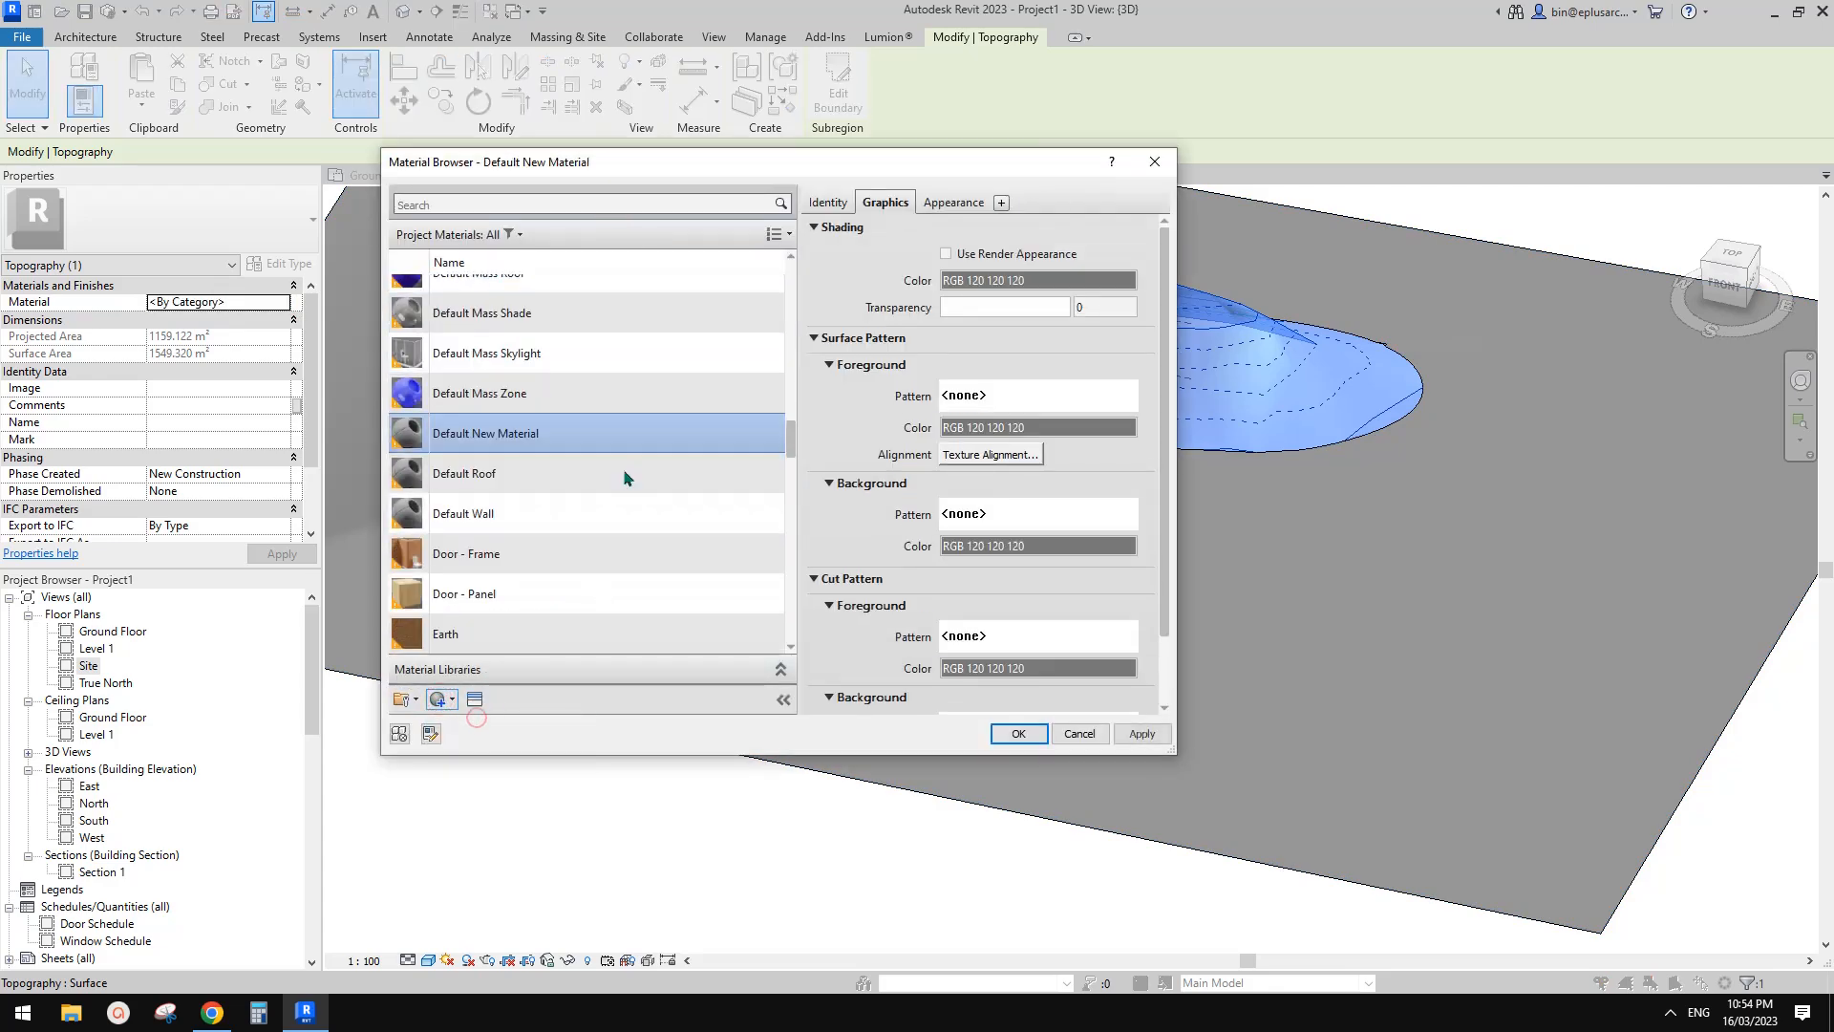
Step: Set the new material's appearance color to RGB 206-255-206, use the render appearance for shading, and apply it to the subregion
left_click(948, 203)
left_click(998, 416)
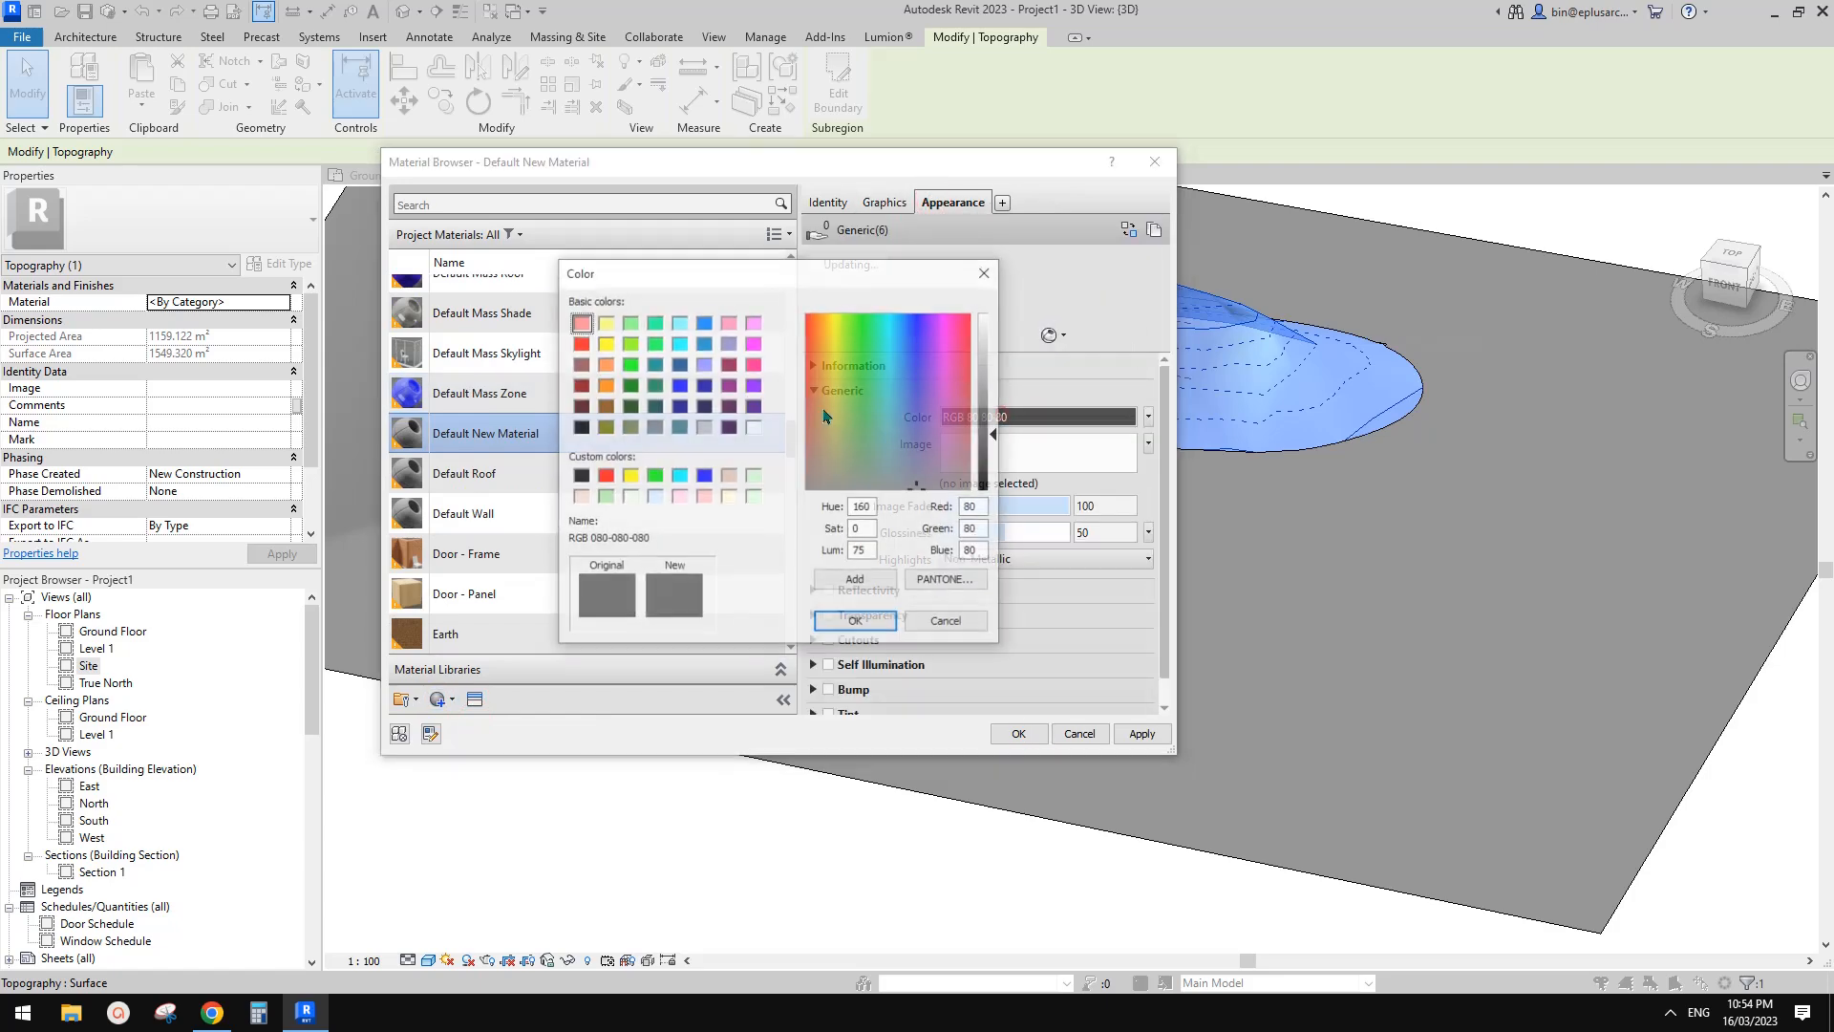
left_click(754, 476)
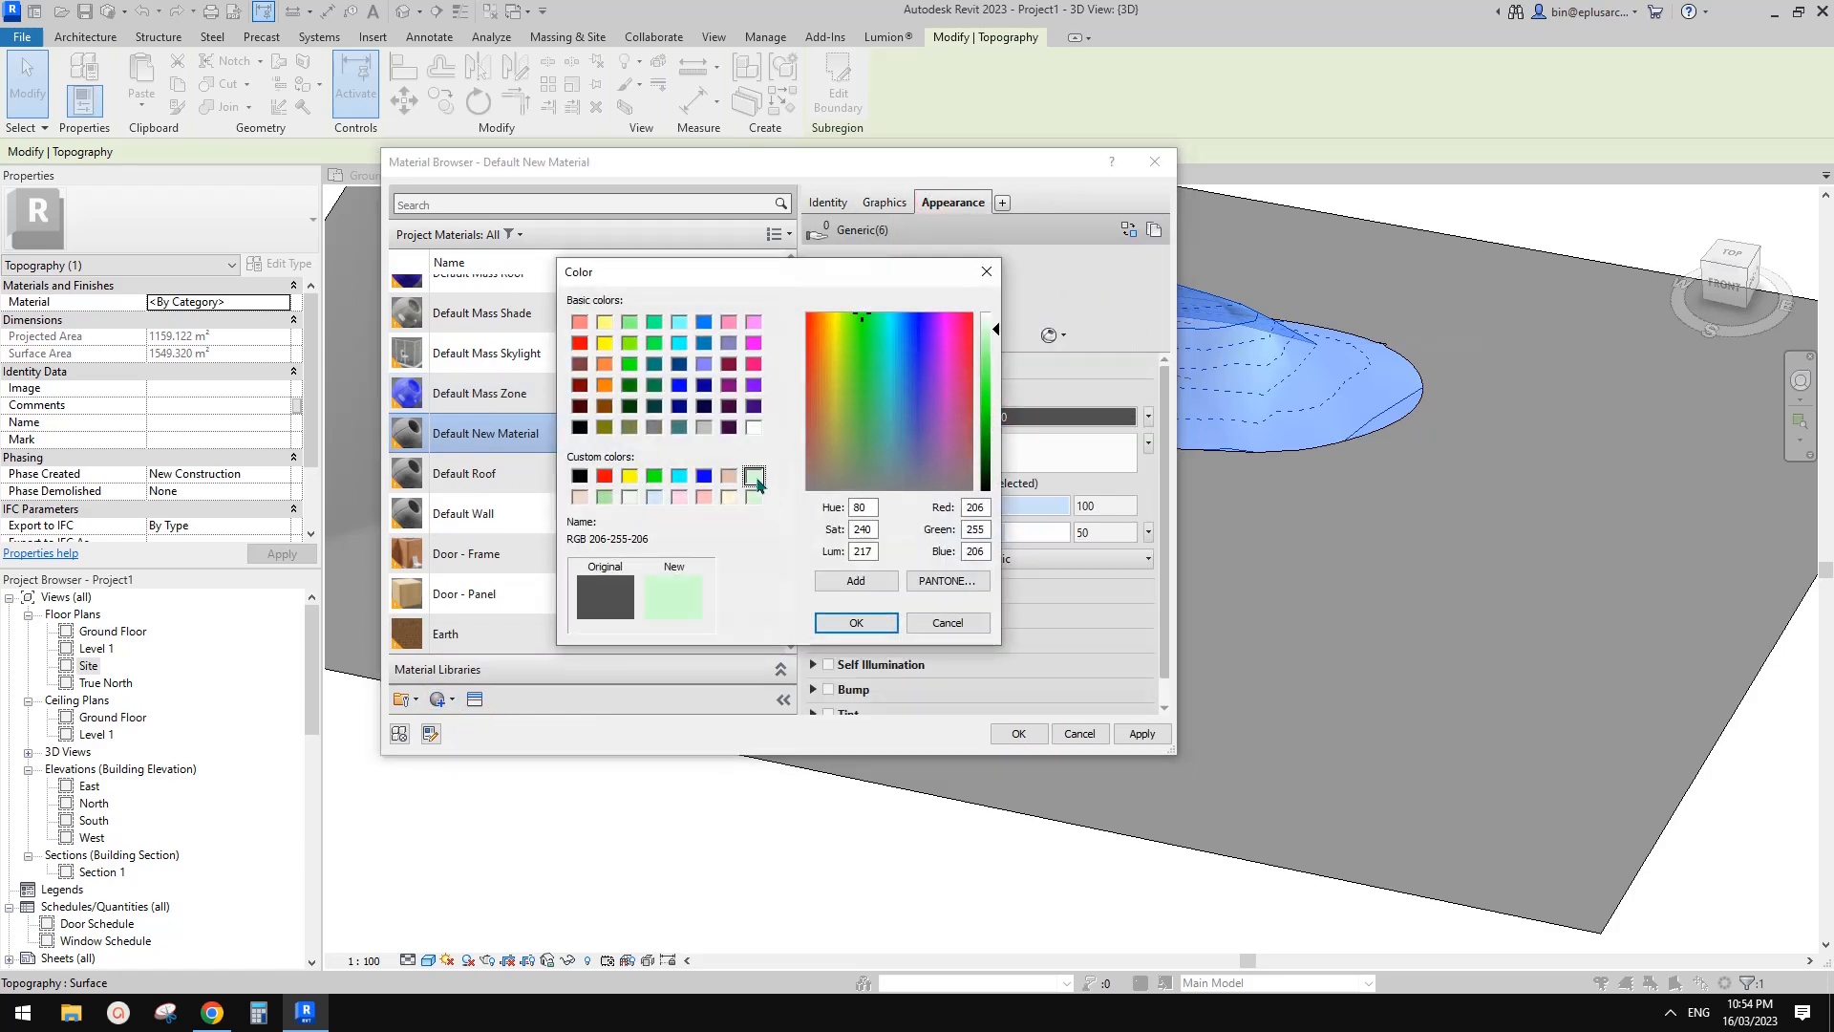
left_click(856, 622)
left_click(885, 202)
left_click(974, 254)
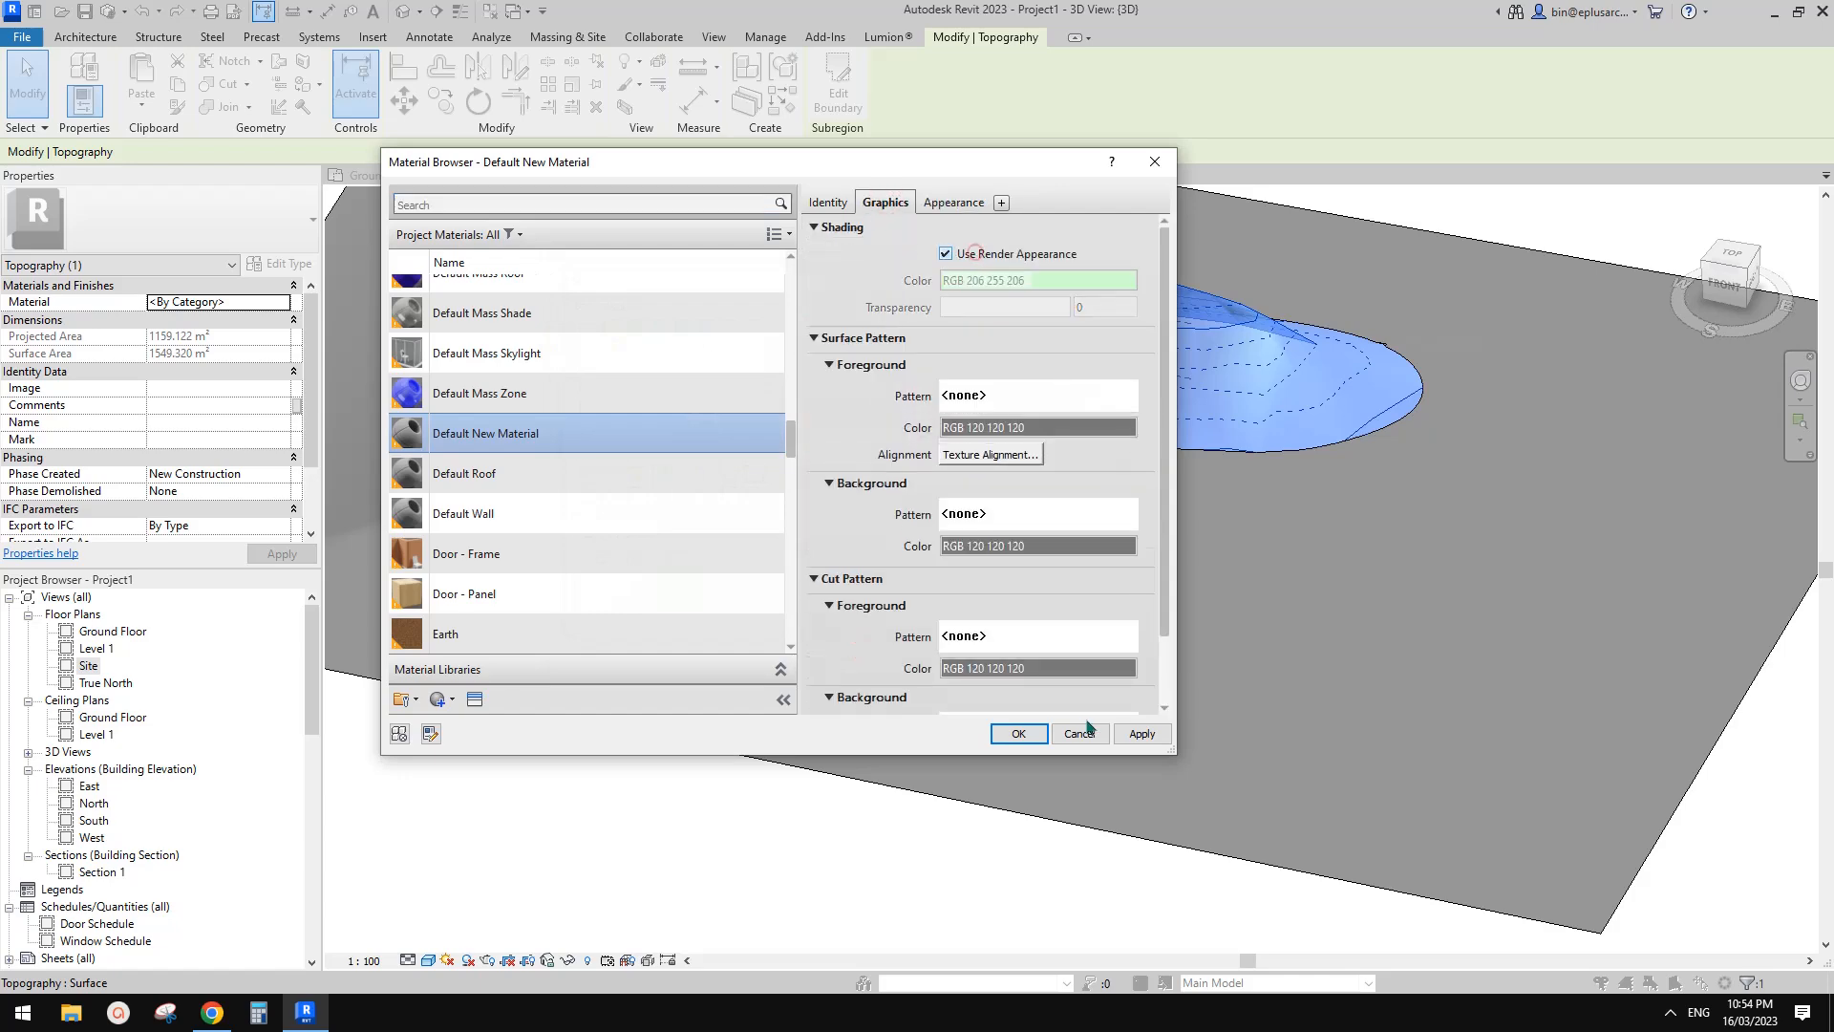
left_click(1141, 734)
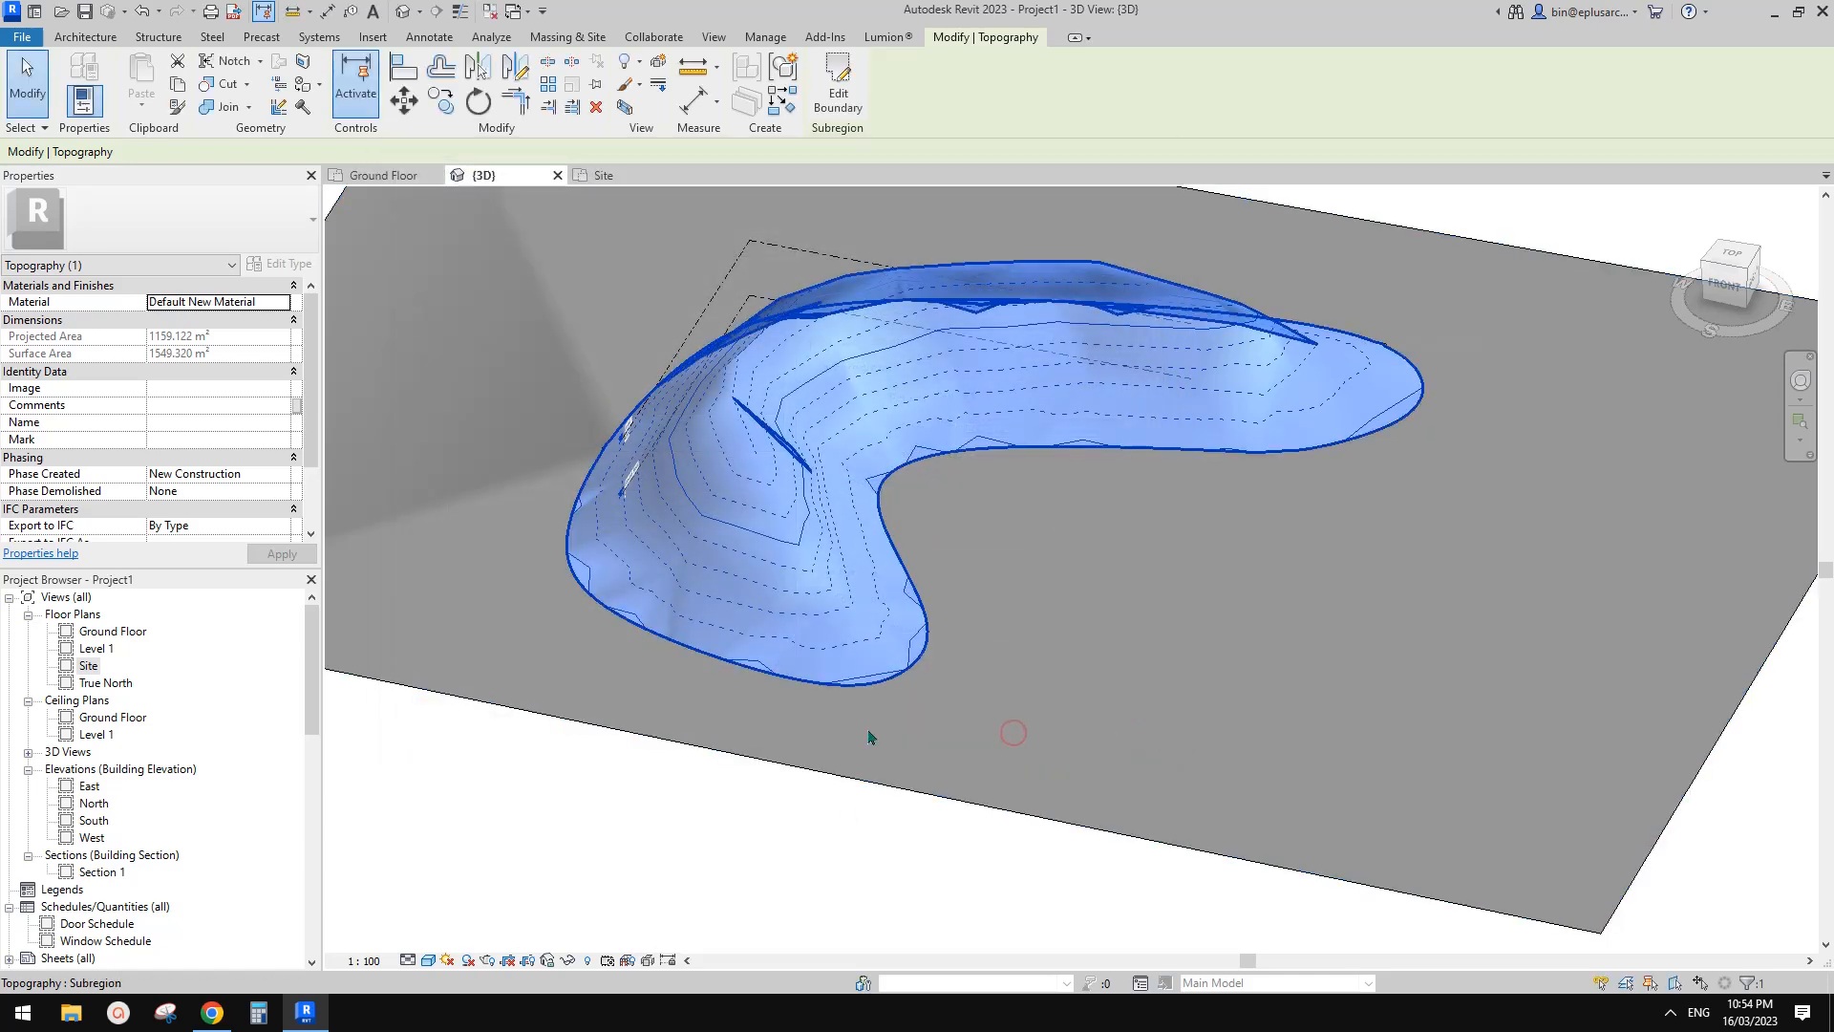
key("Escape")
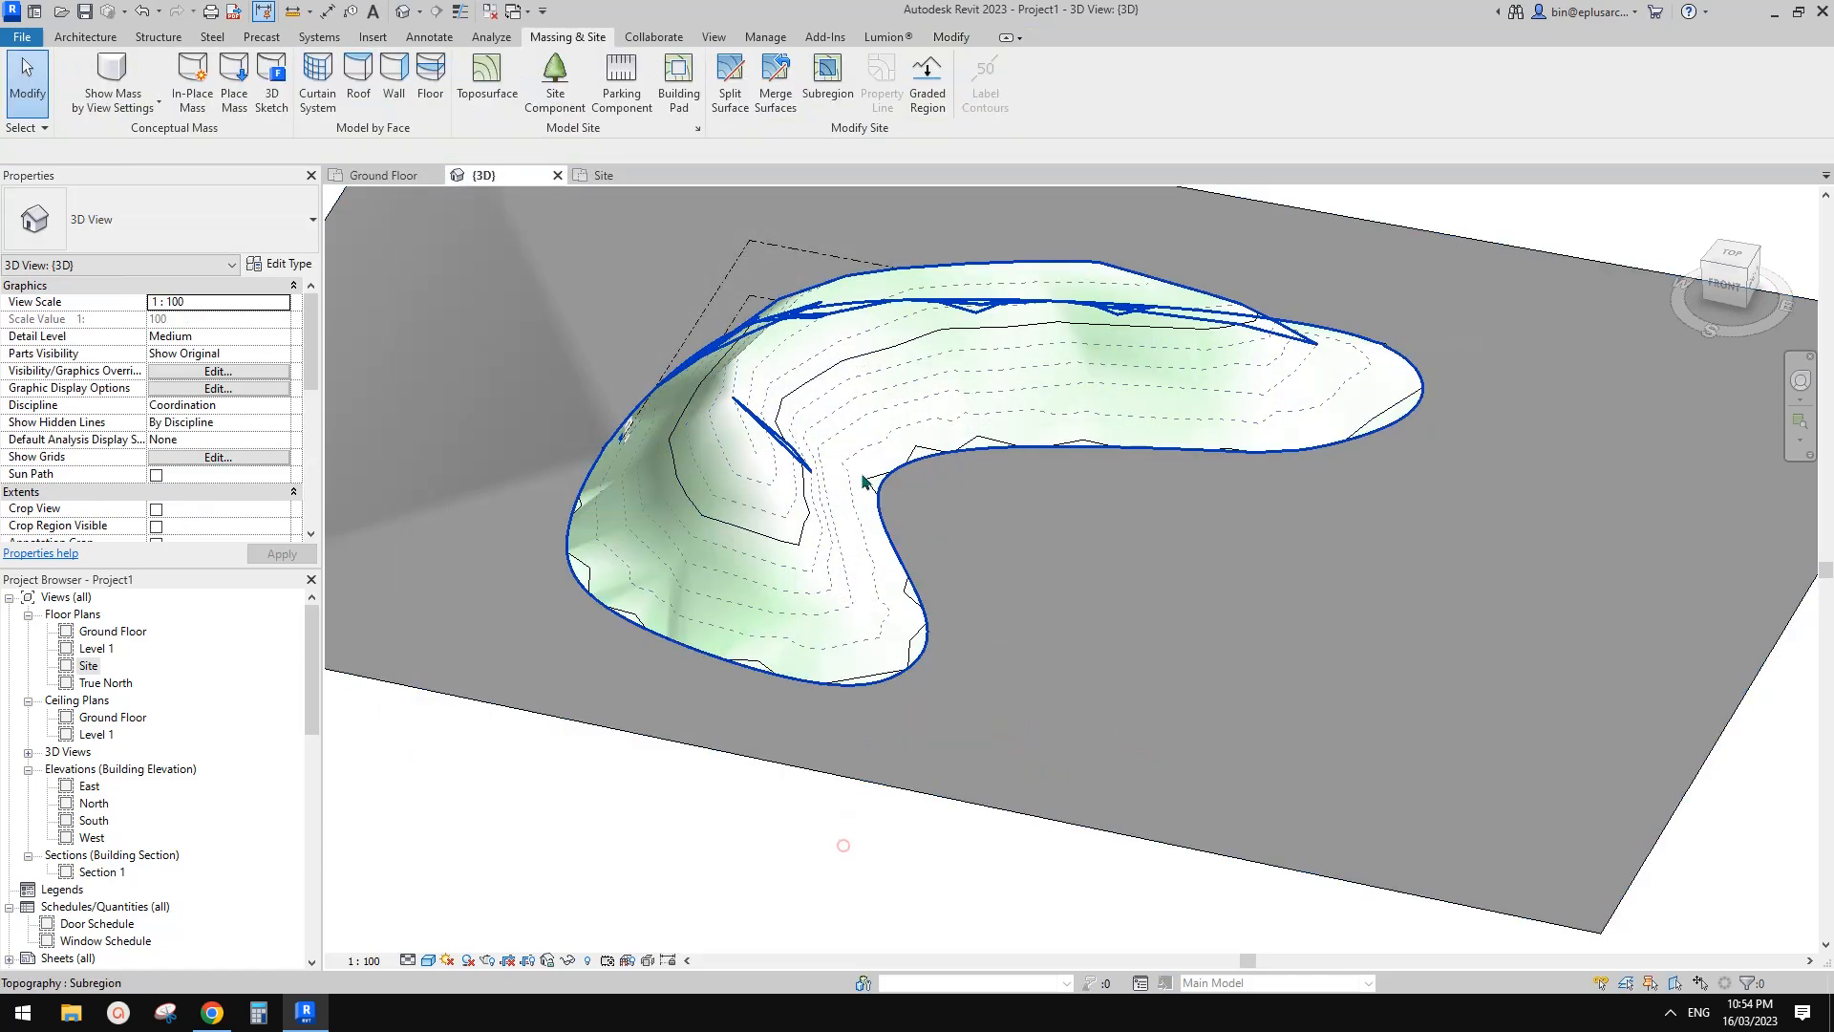
Step: Examine the extents and material settings of the main toposurface and the mound subregion by selecting each in turn
scroll(876, 554, "down", 3)
middle_click_drag(875, 554, 1200, 534, "shift")
left_click(1049, 567)
key("Escape")
left_click(1011, 604)
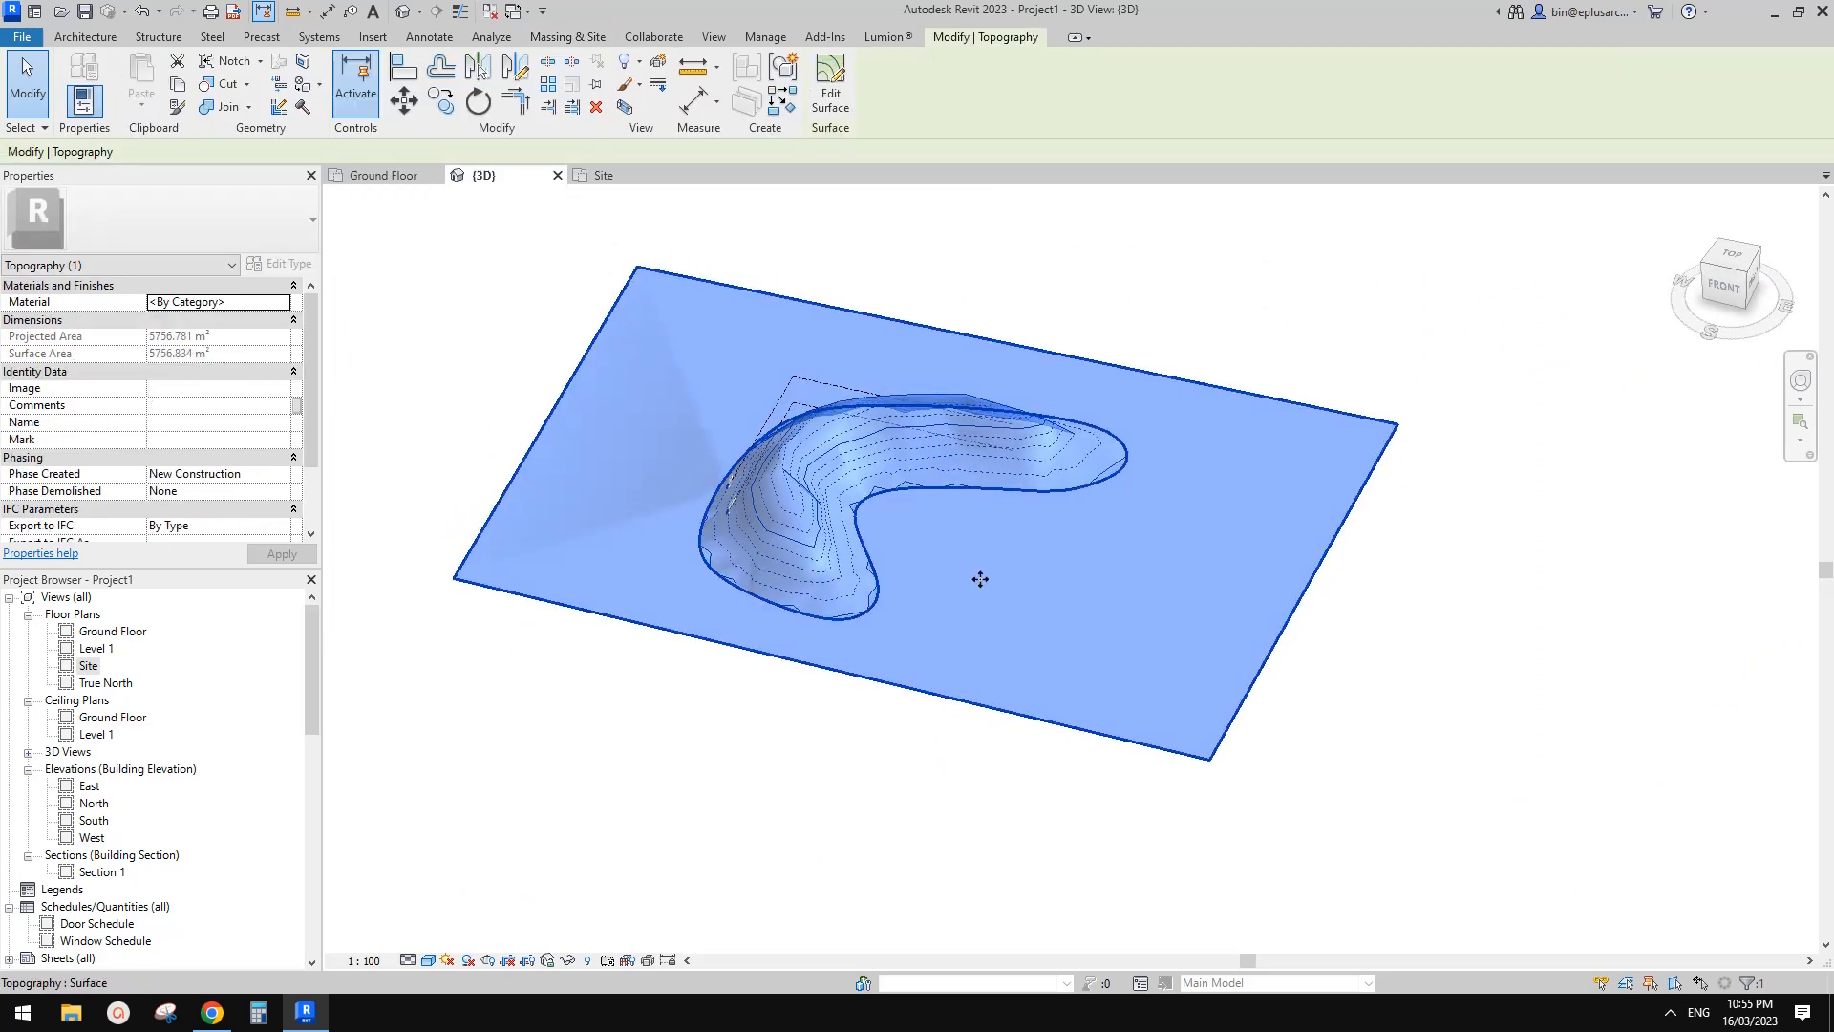
middle_click_drag(980, 579, 990, 611, "shift")
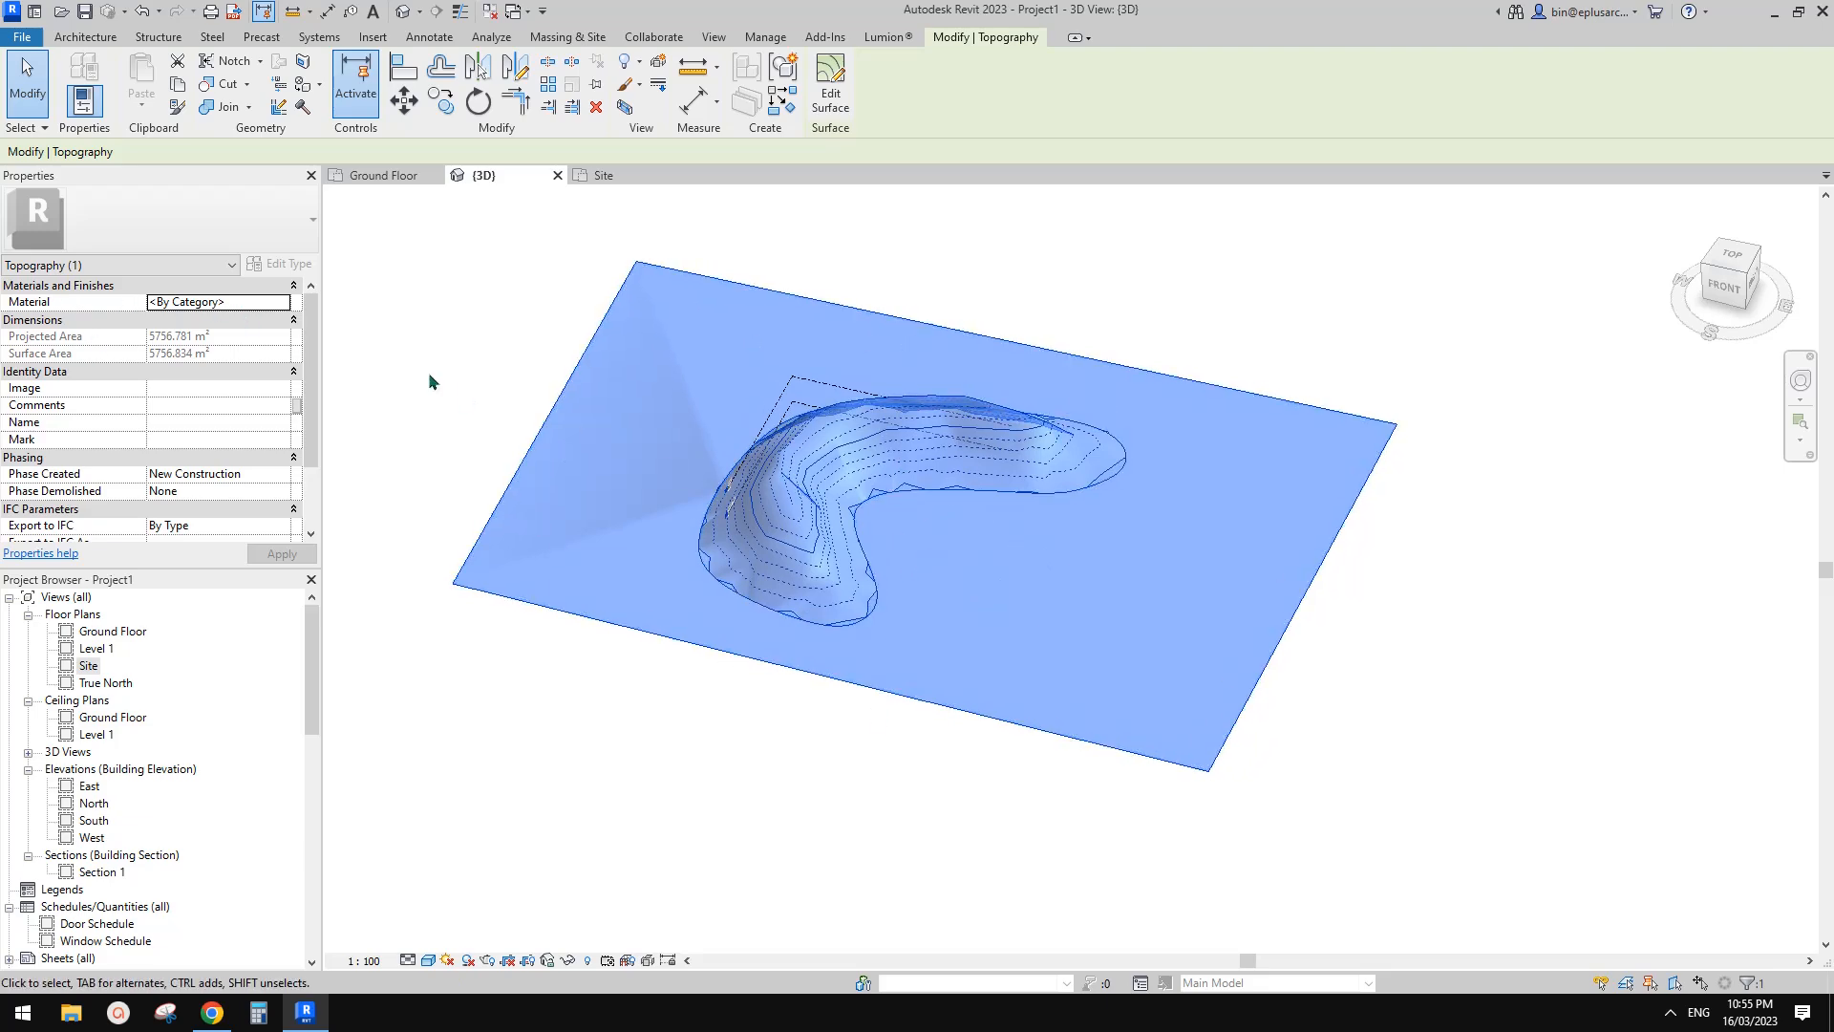
left_click(806, 803)
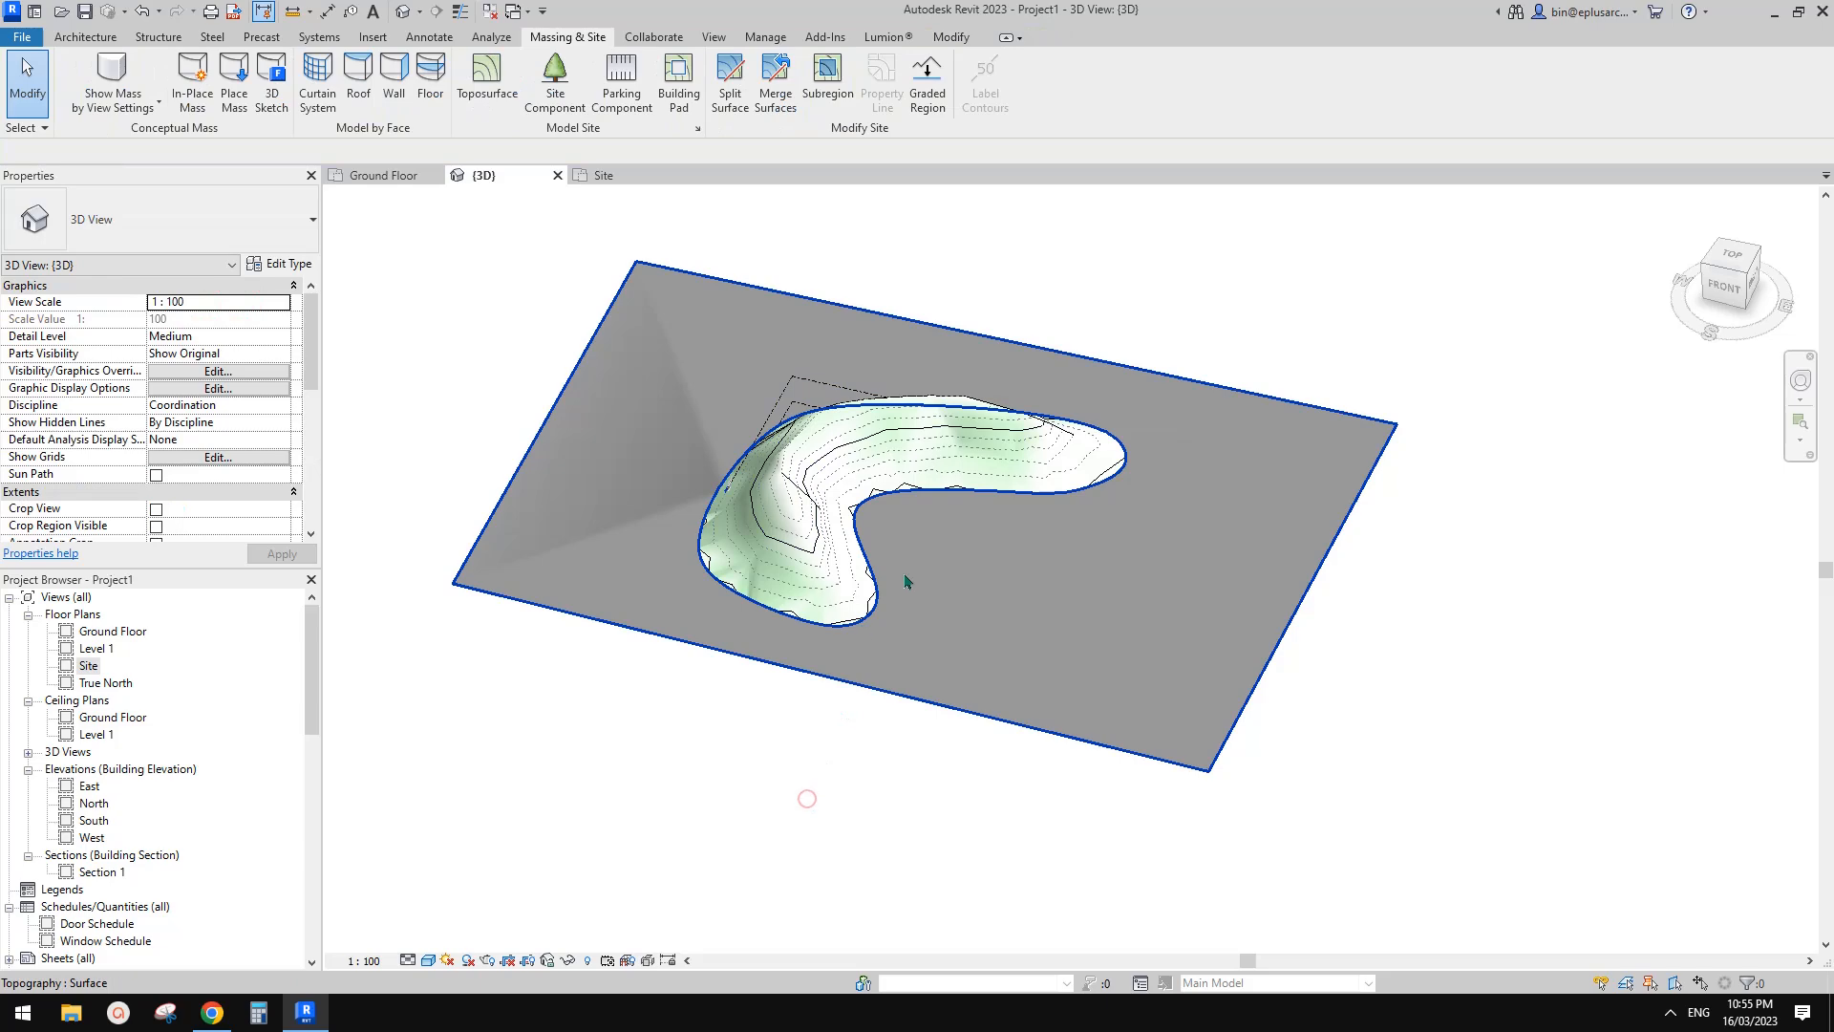
left_click(903, 664)
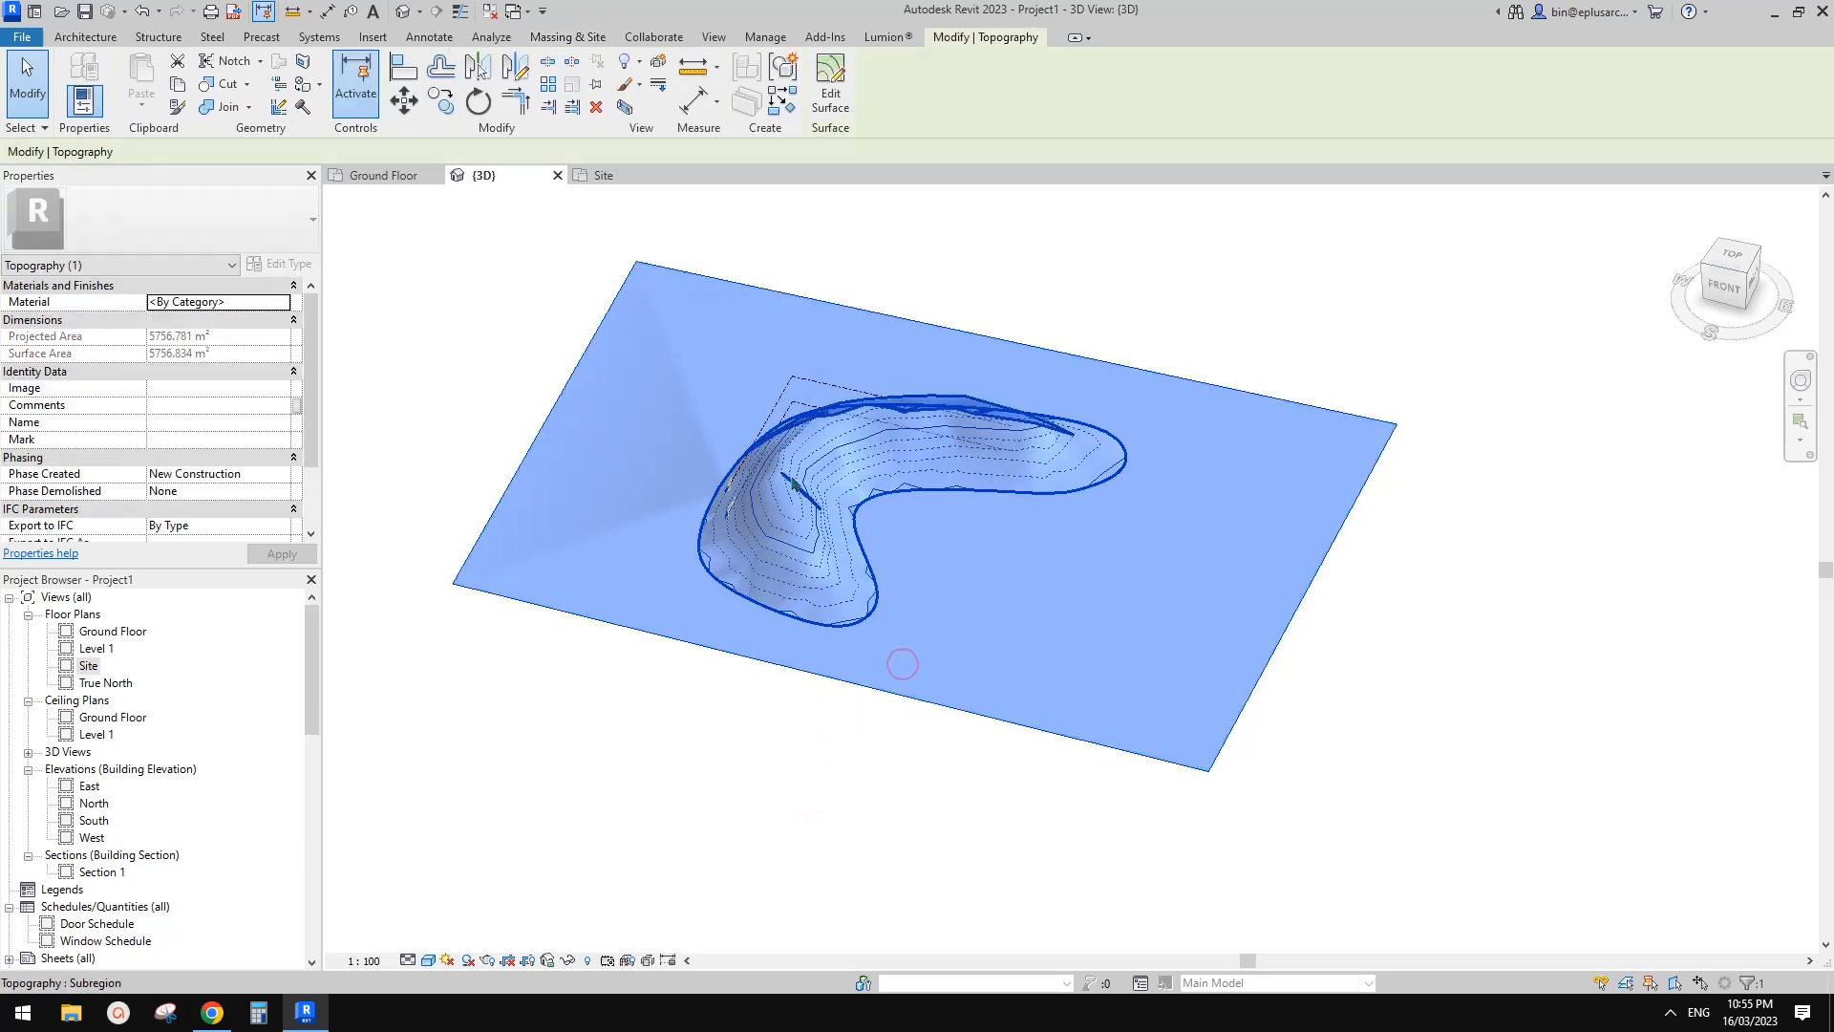
left_click(807, 507)
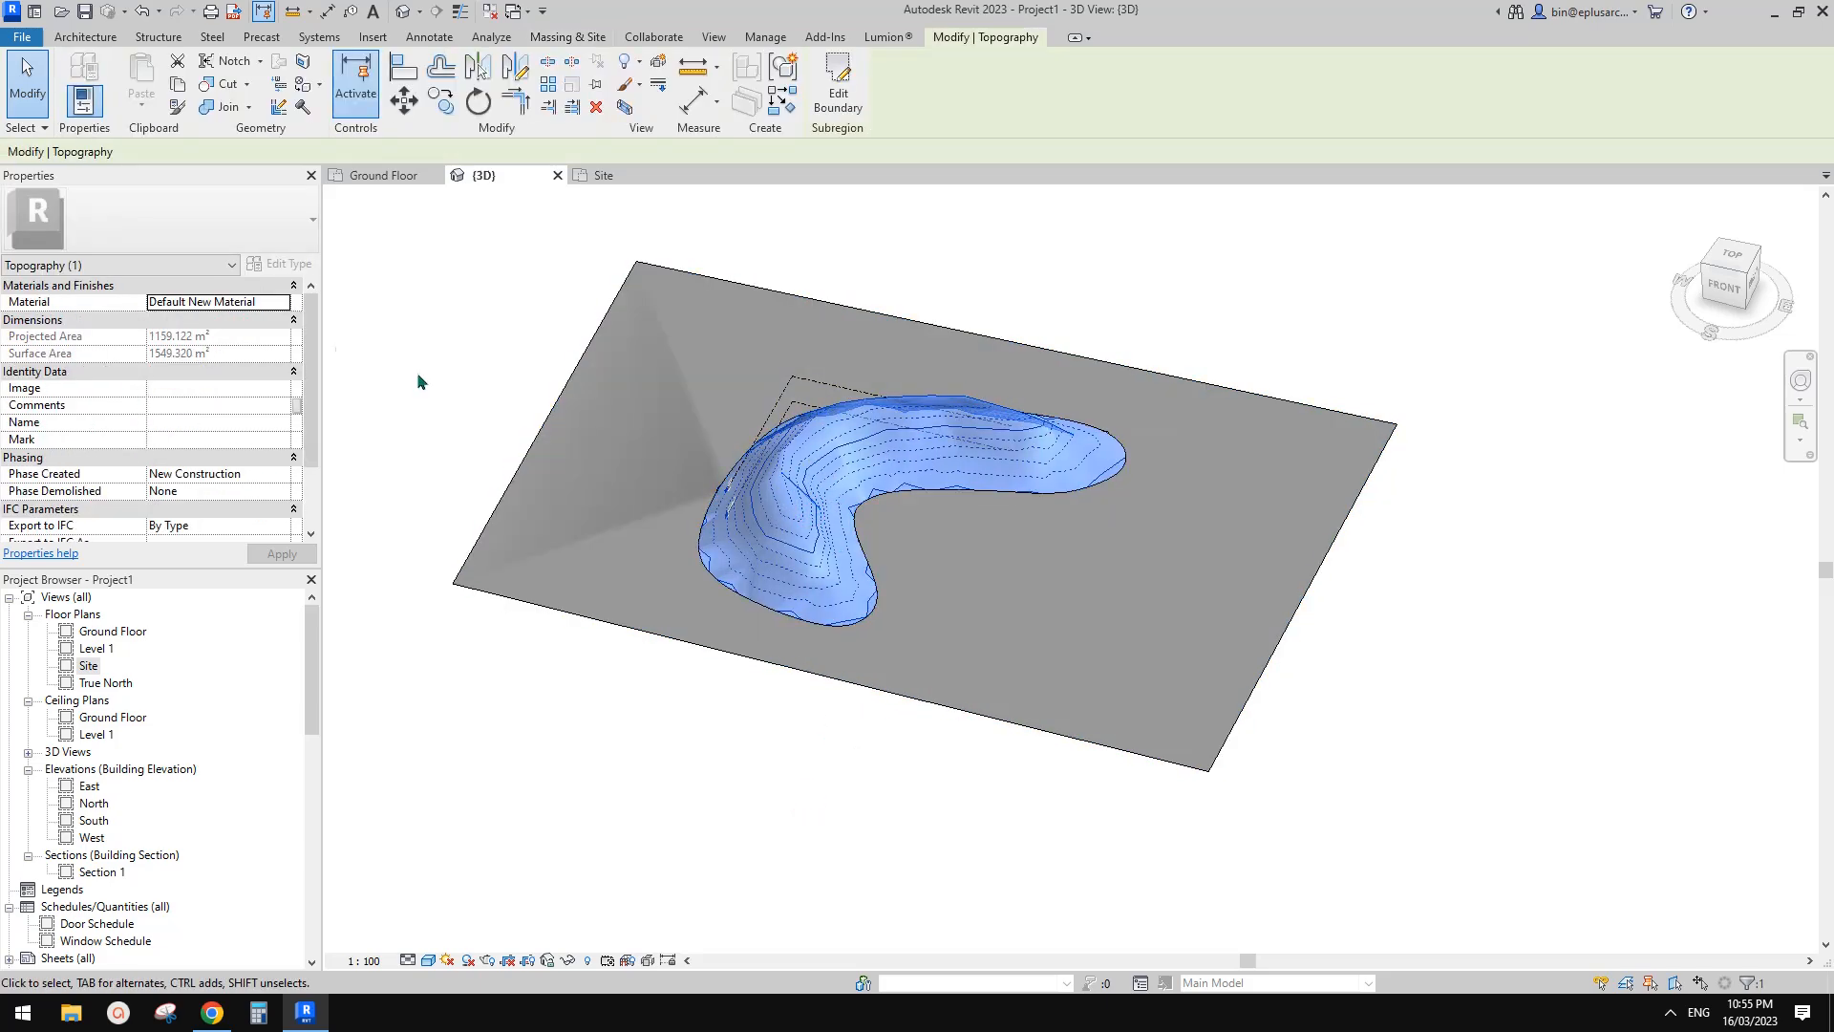
left_click(350, 426)
Step: Open the material choices for the main toposurface and search the project materials for WATER
left_click(532, 487)
left_click(283, 302)
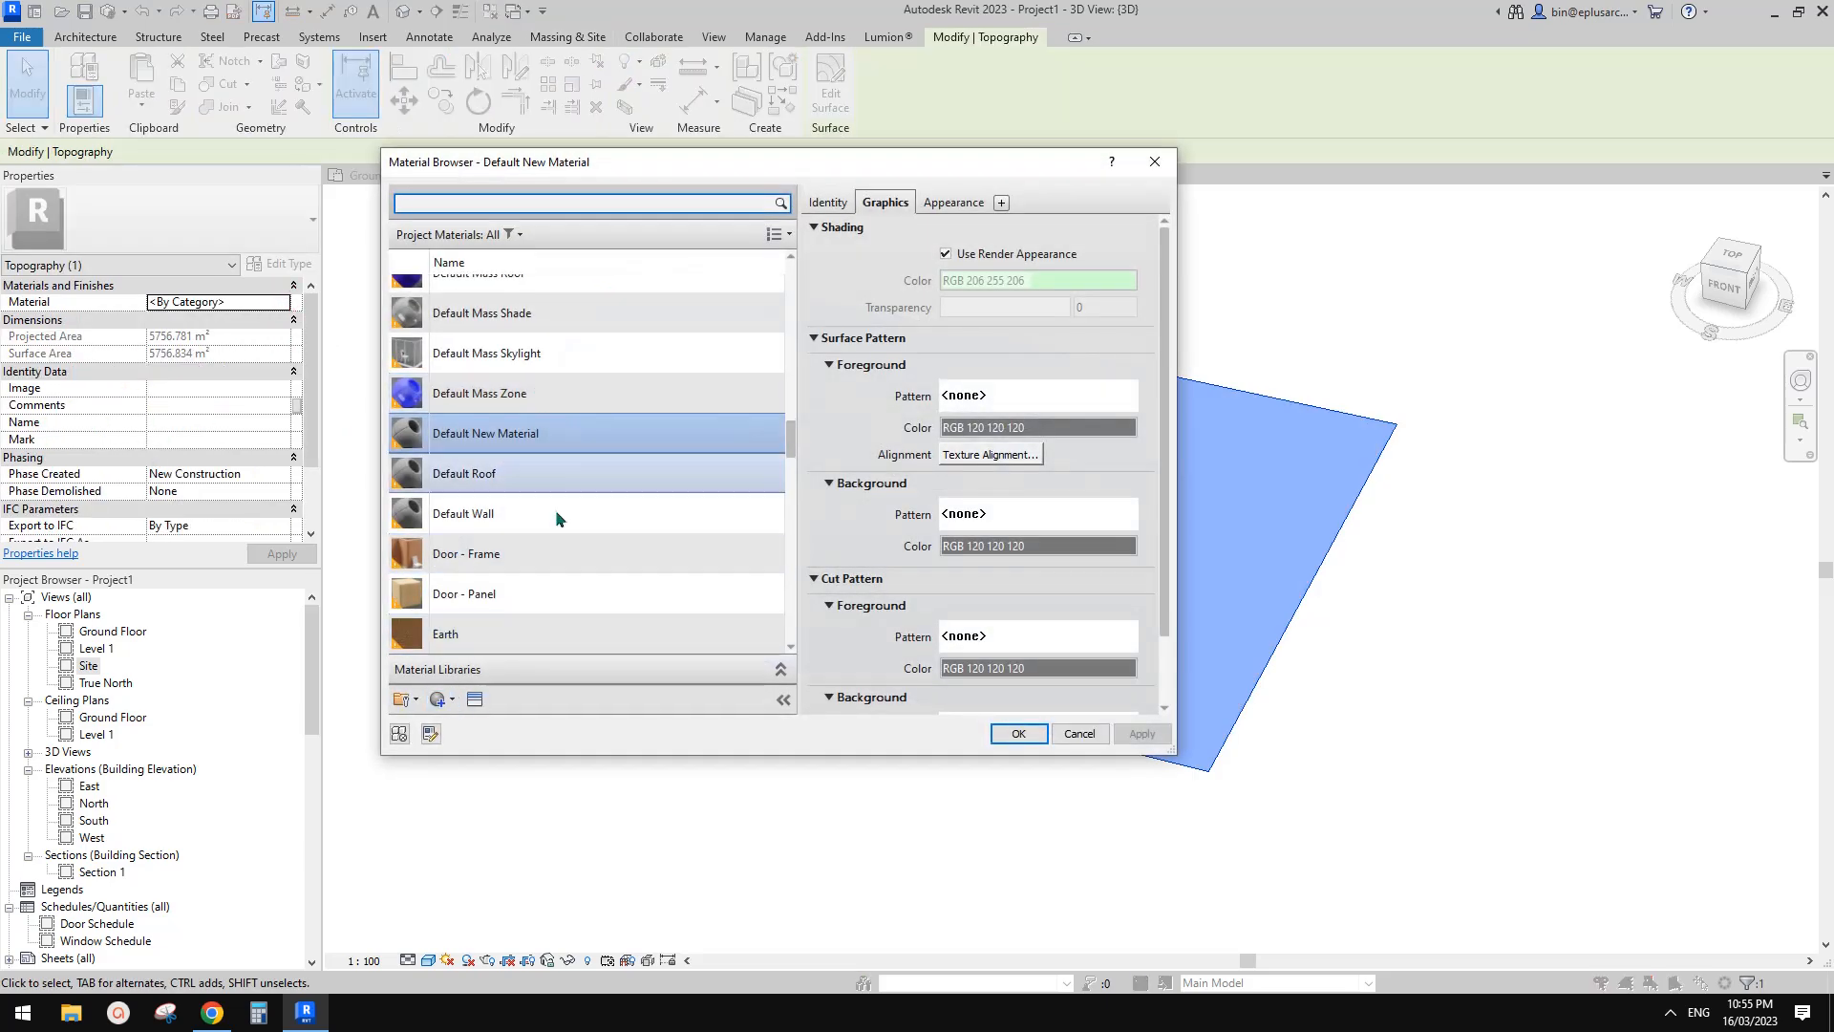
type("WAT")
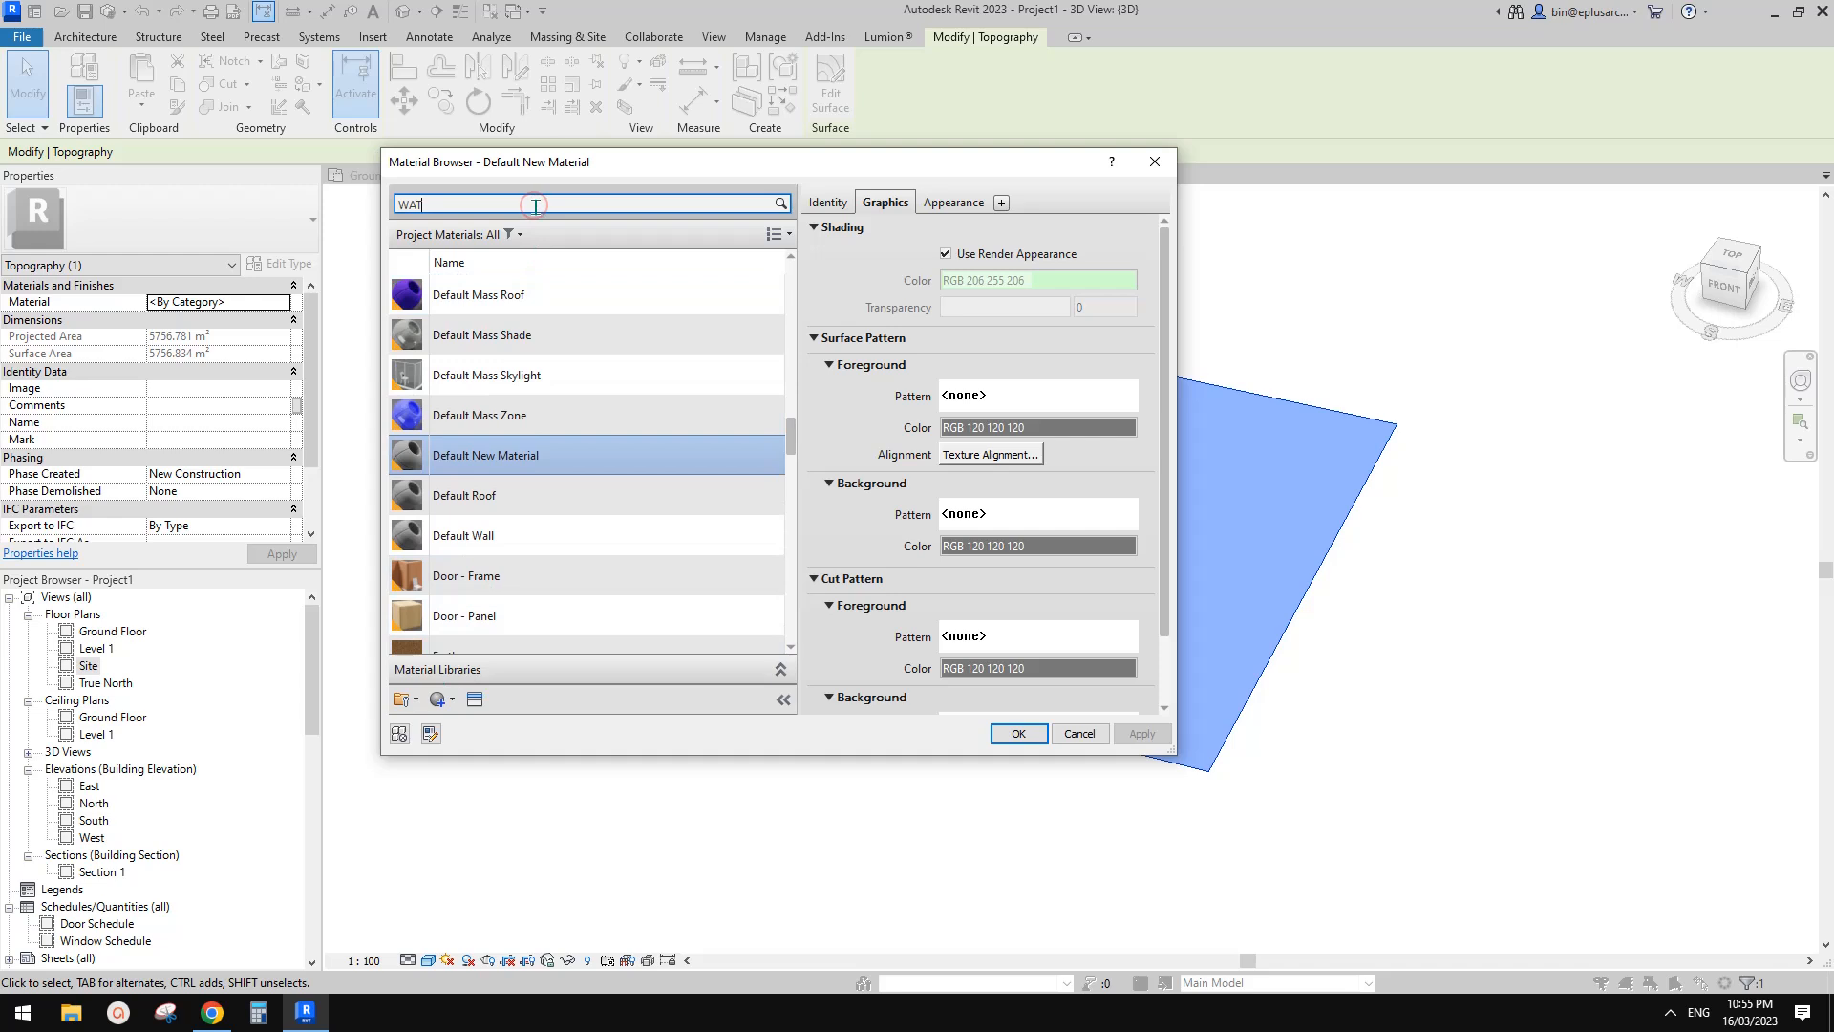
type("ER")
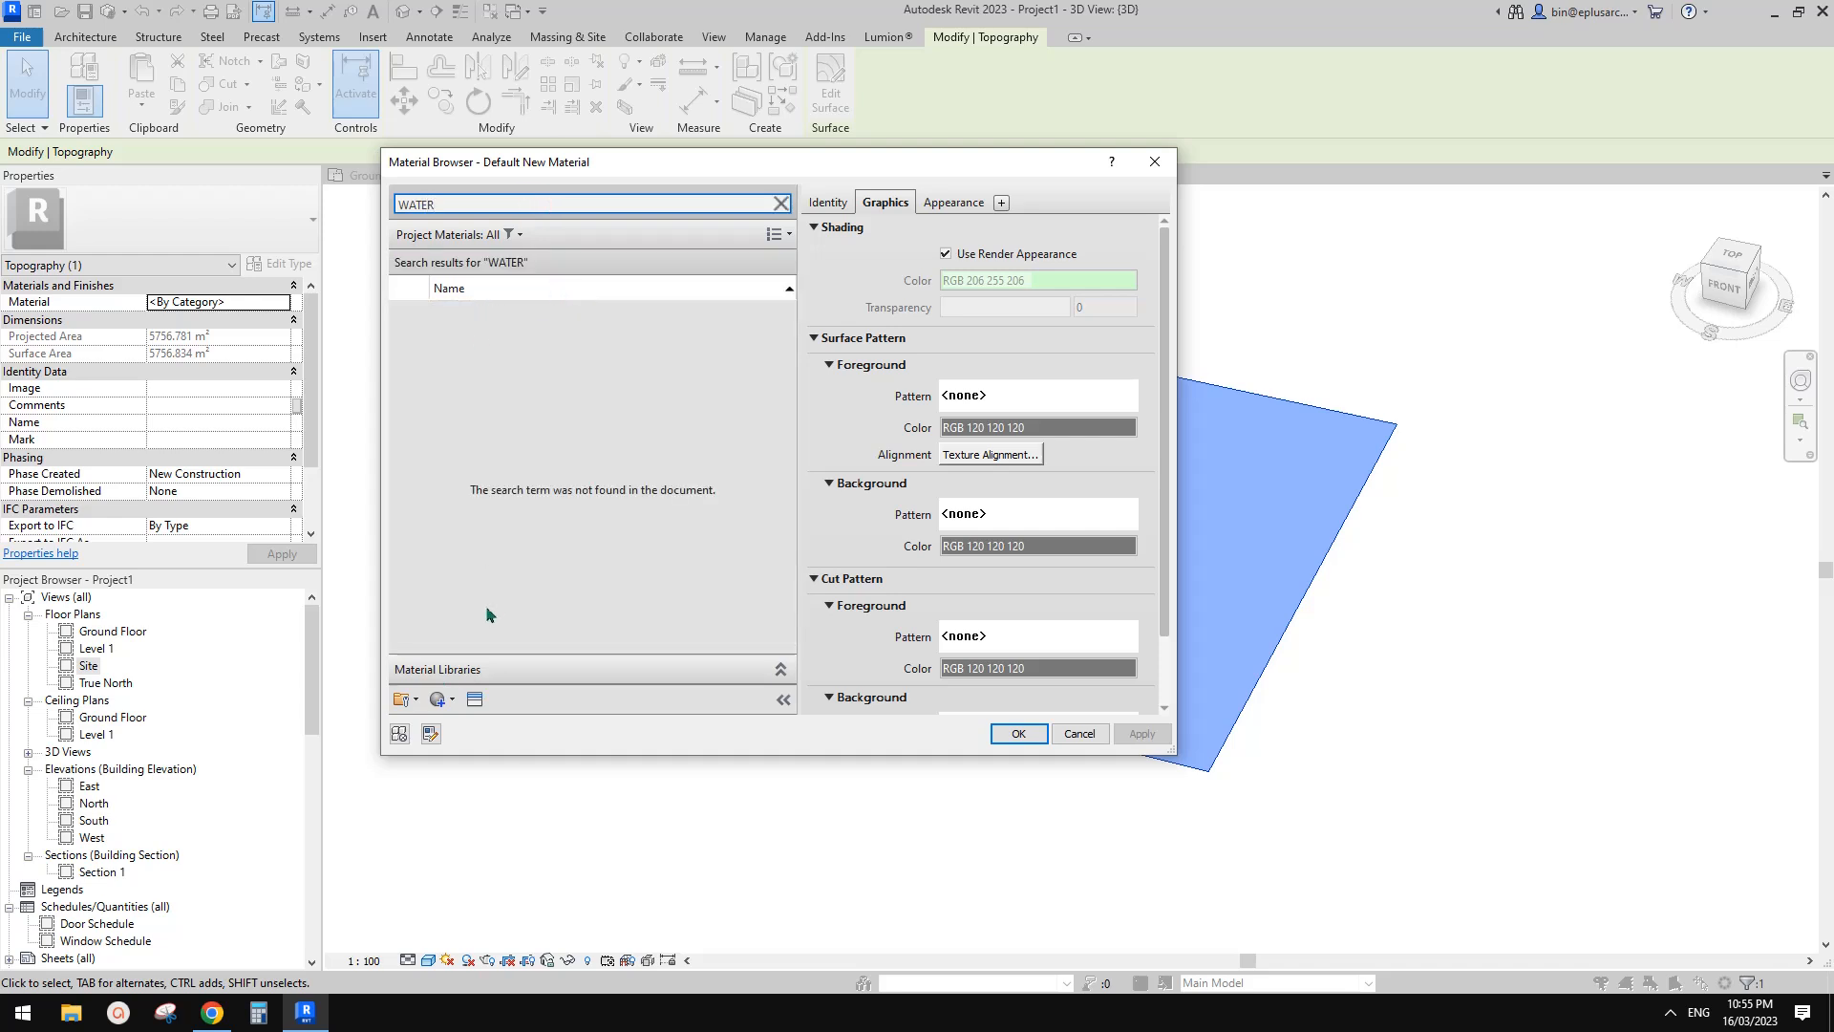
Step: Create a new material for the main toposurface and name it WATER
left_click(450, 700)
left_click(450, 718)
right_click(517, 449)
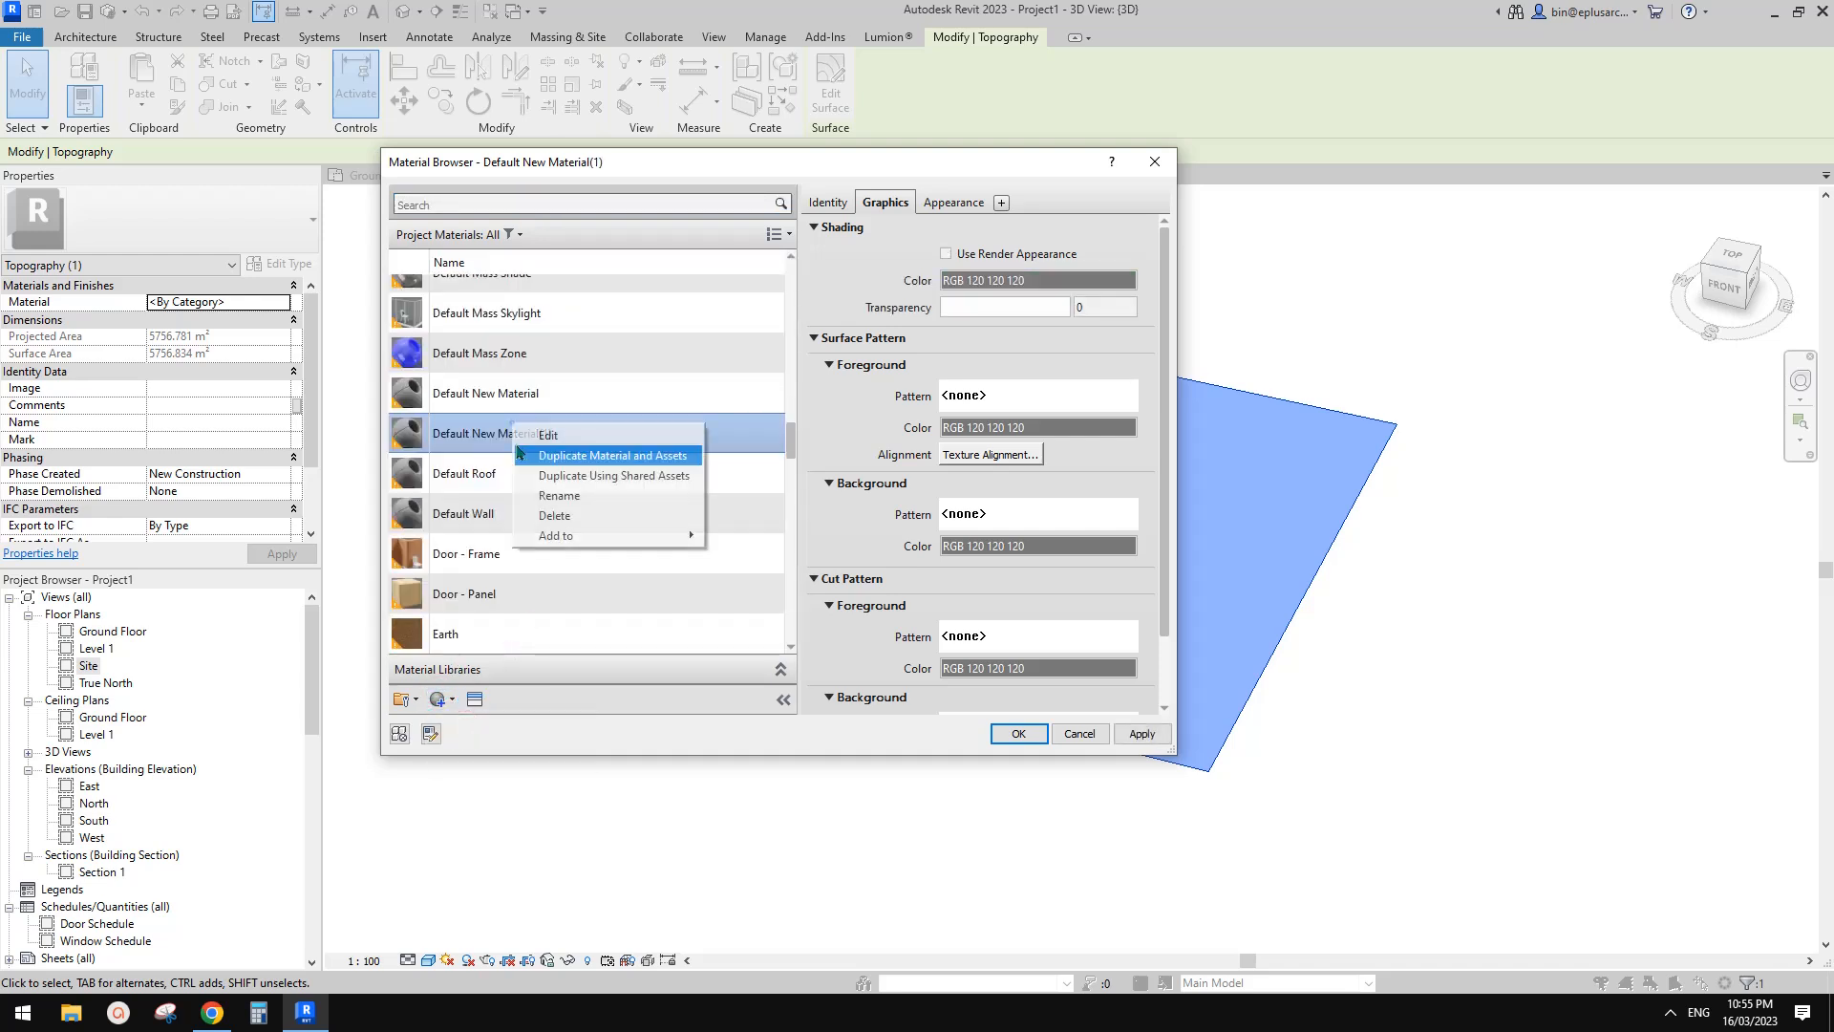
left_click(568, 498)
type("WATER")
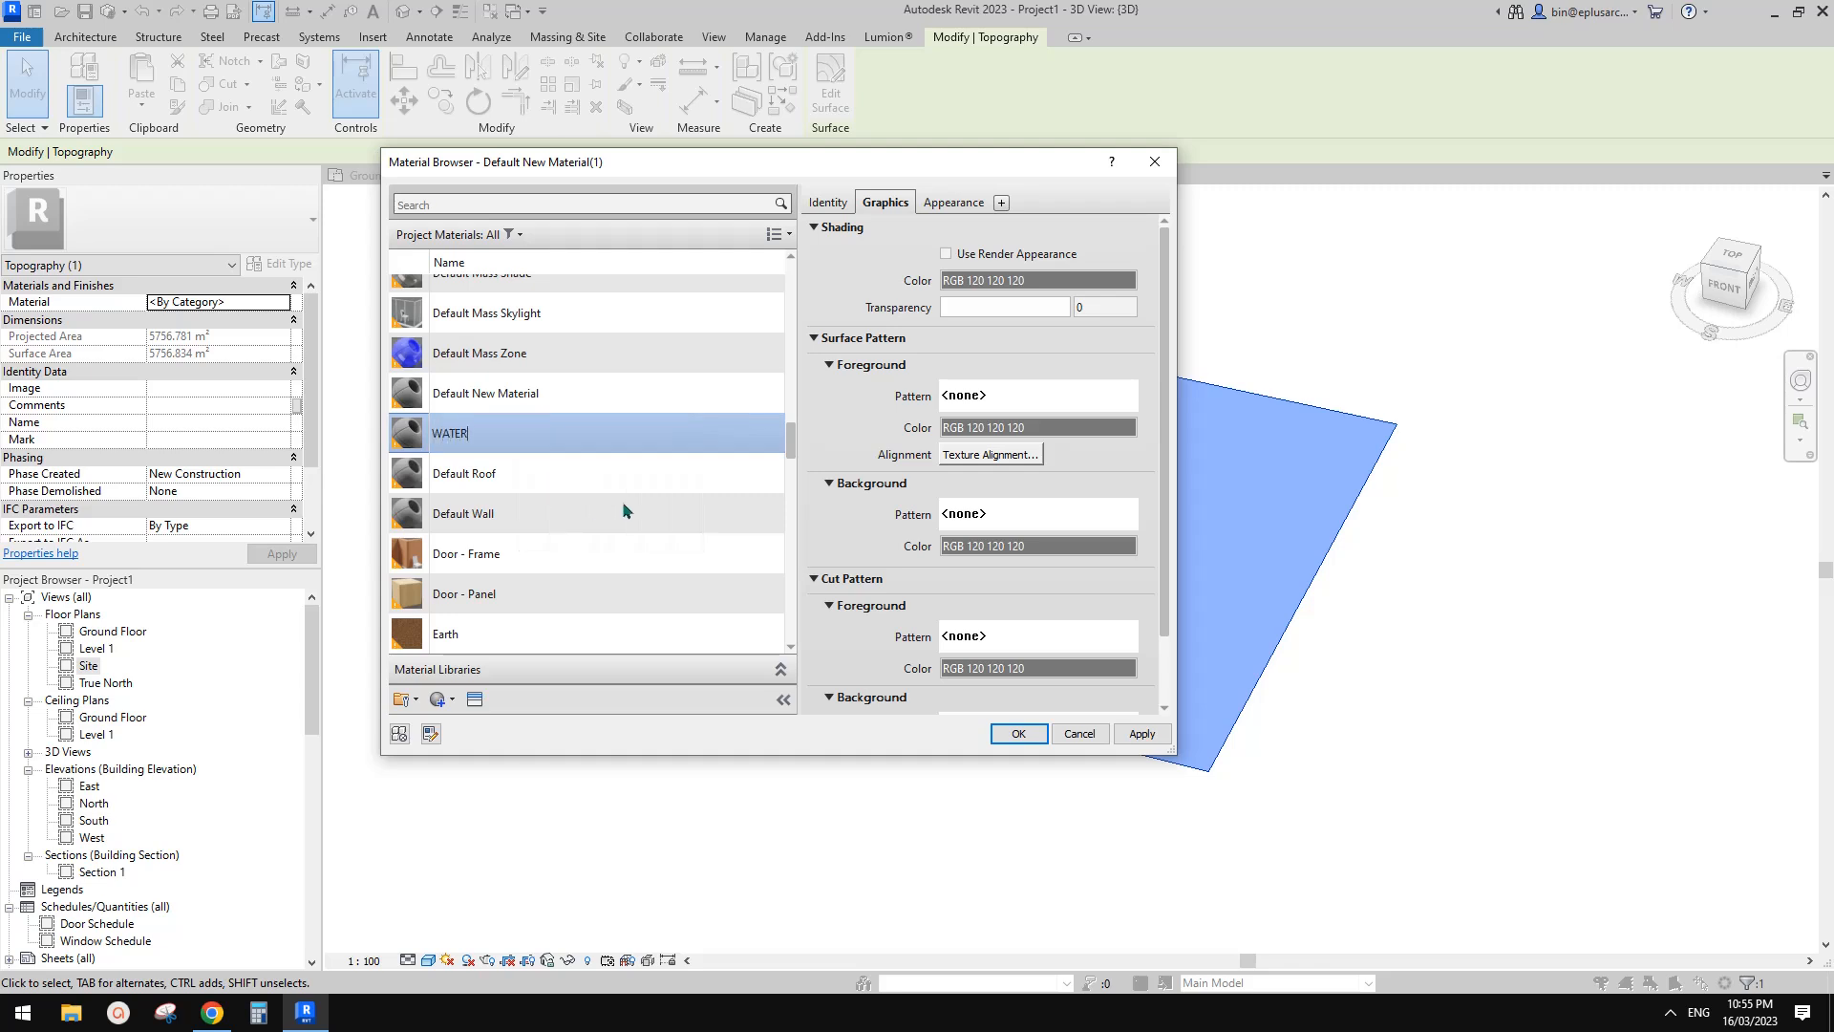
Step: Open the replacement appearance assets for WATER at the Sitework category and show them with 32 x 32 thumbnails
left_click(954, 203)
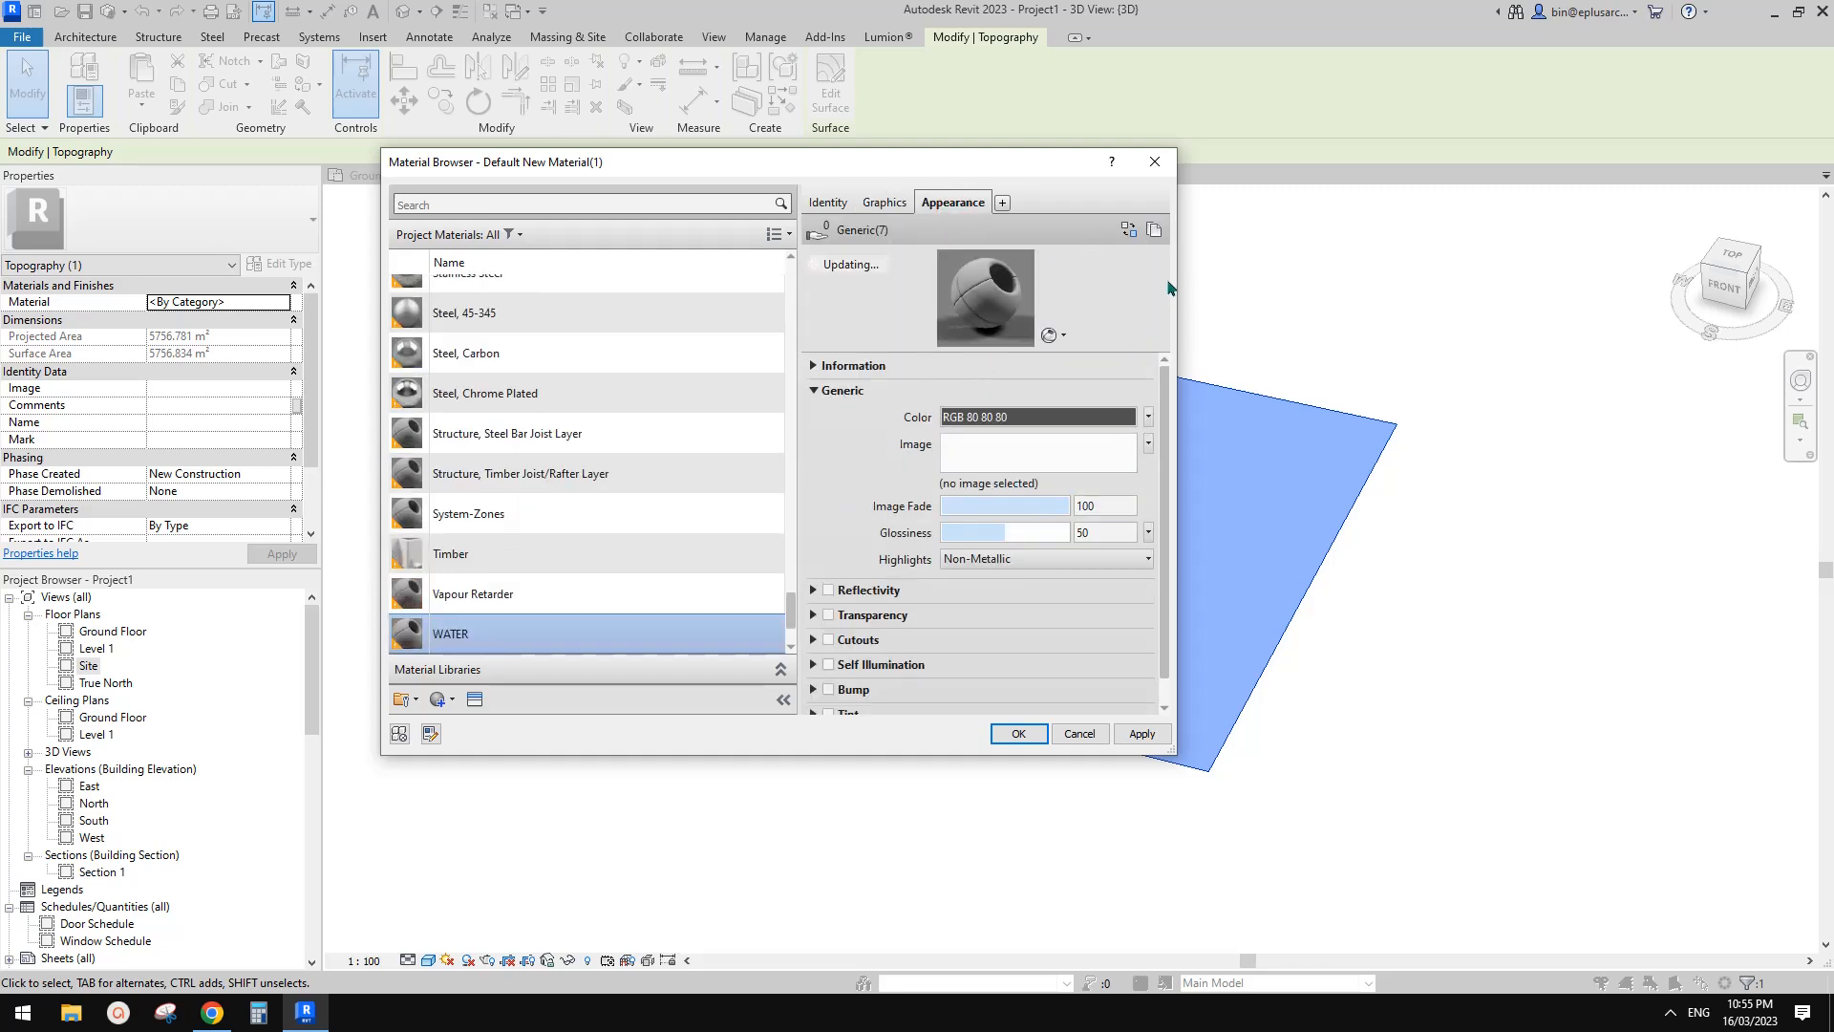
left_click(1130, 232)
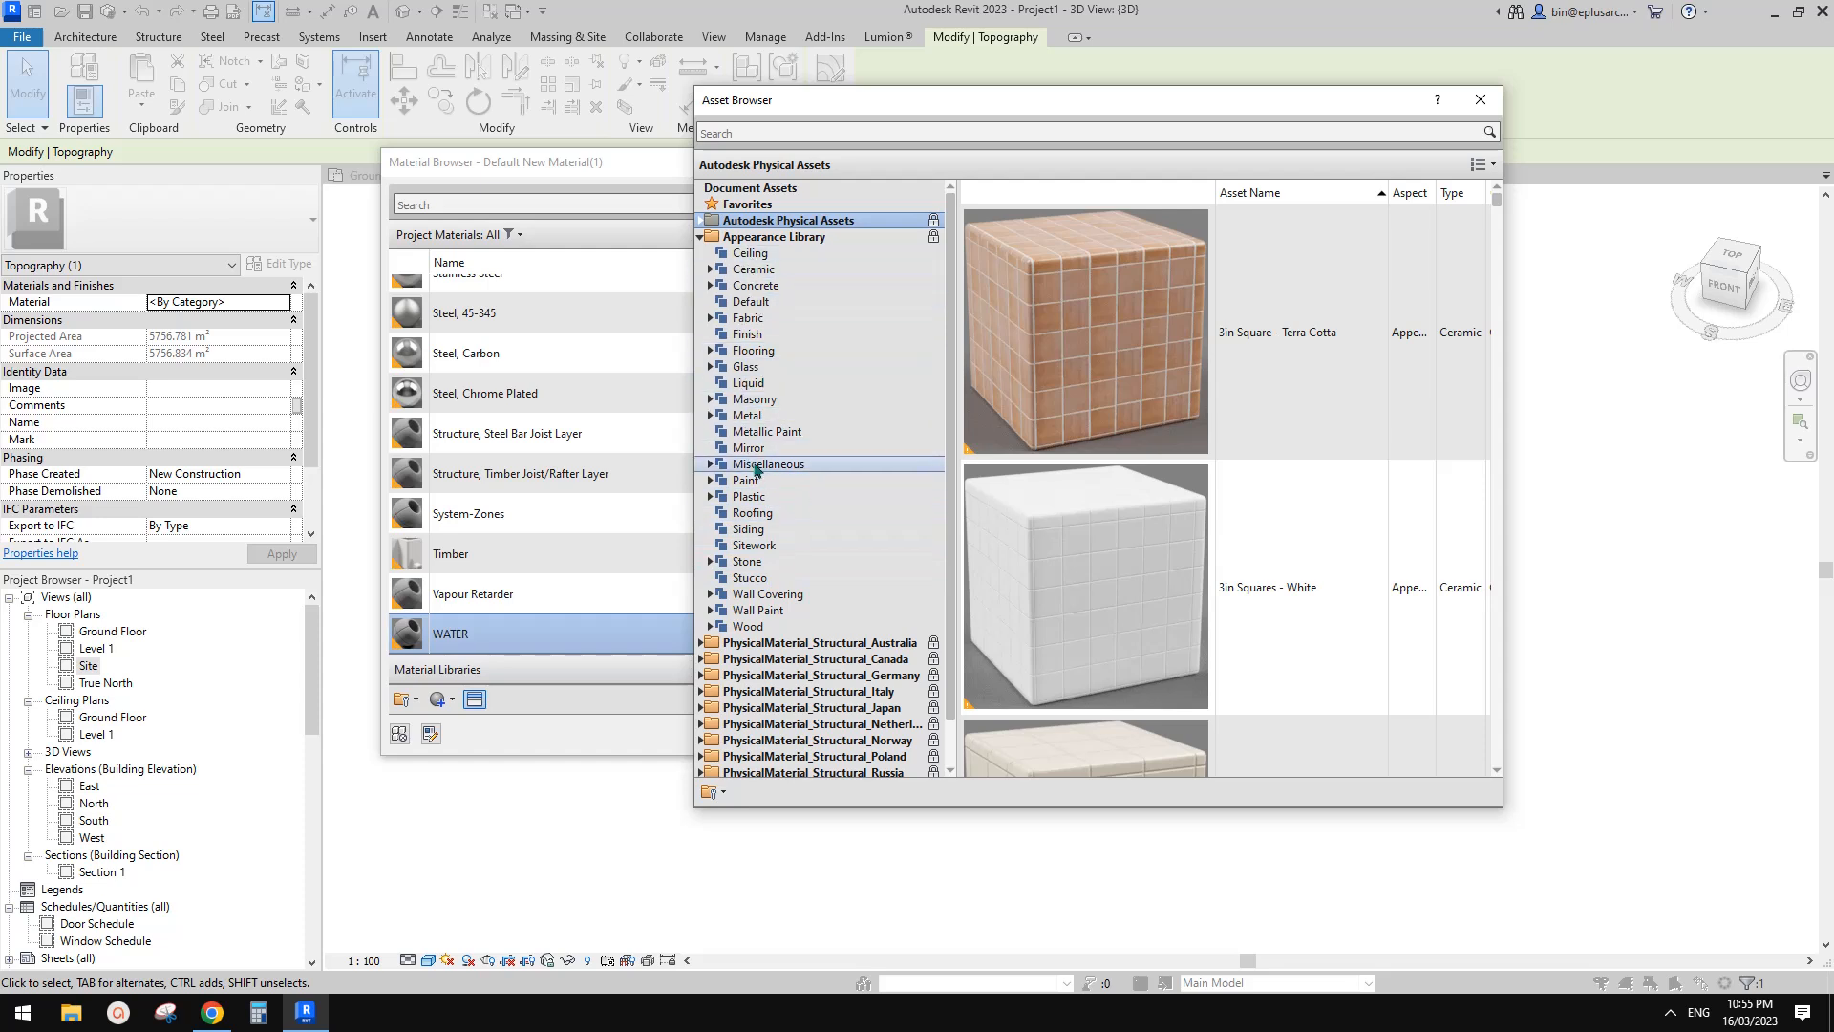
left_click(764, 548)
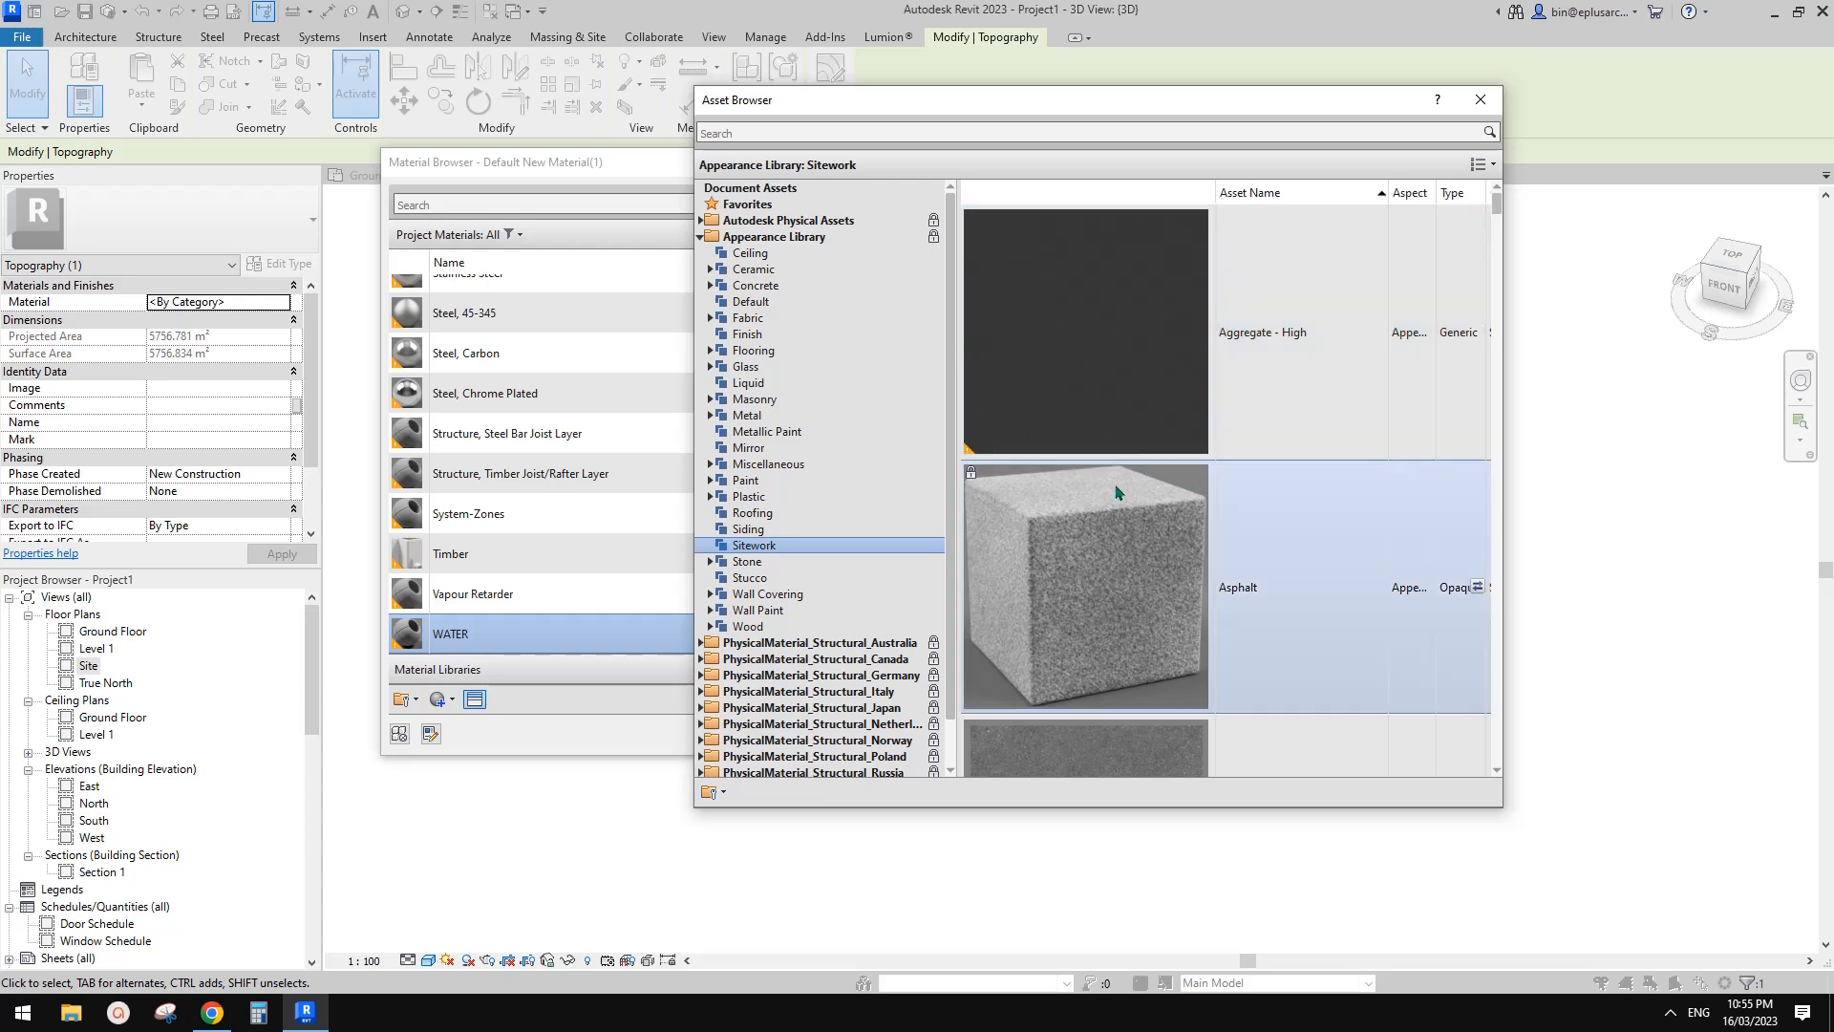
left_click_drag(961, 417, 982, 418)
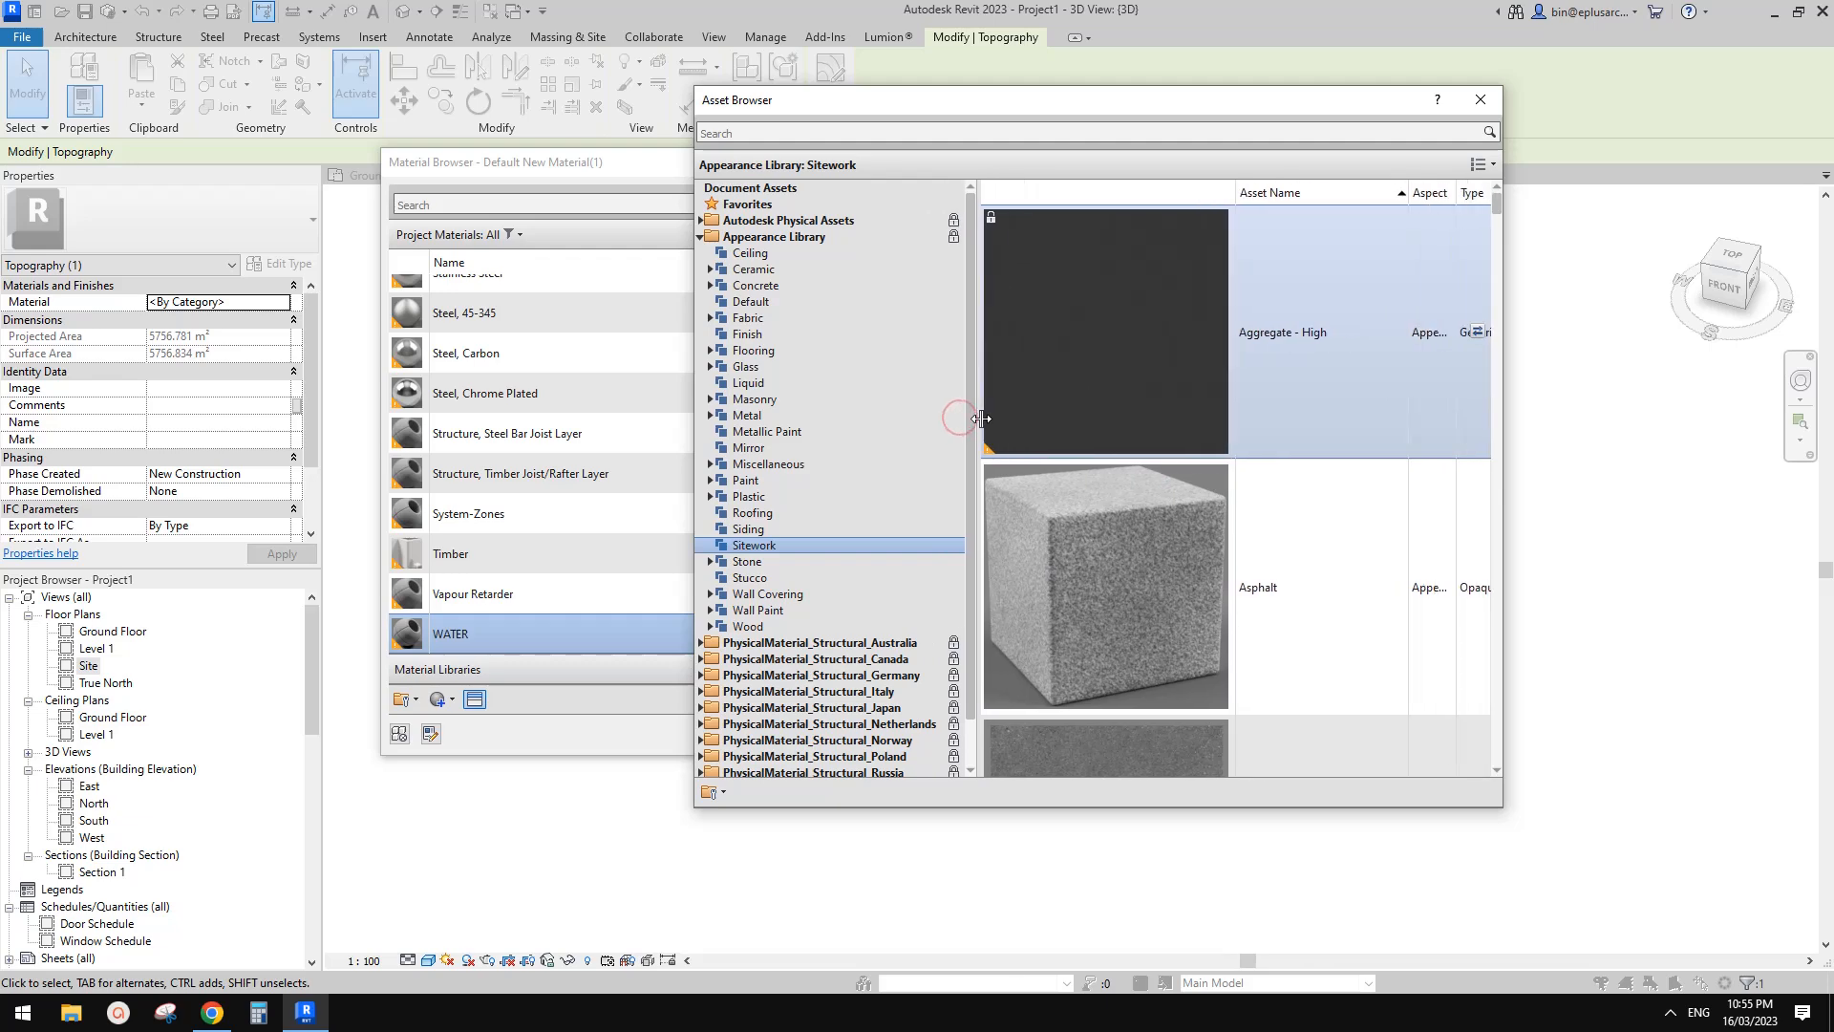
left_click(1484, 164)
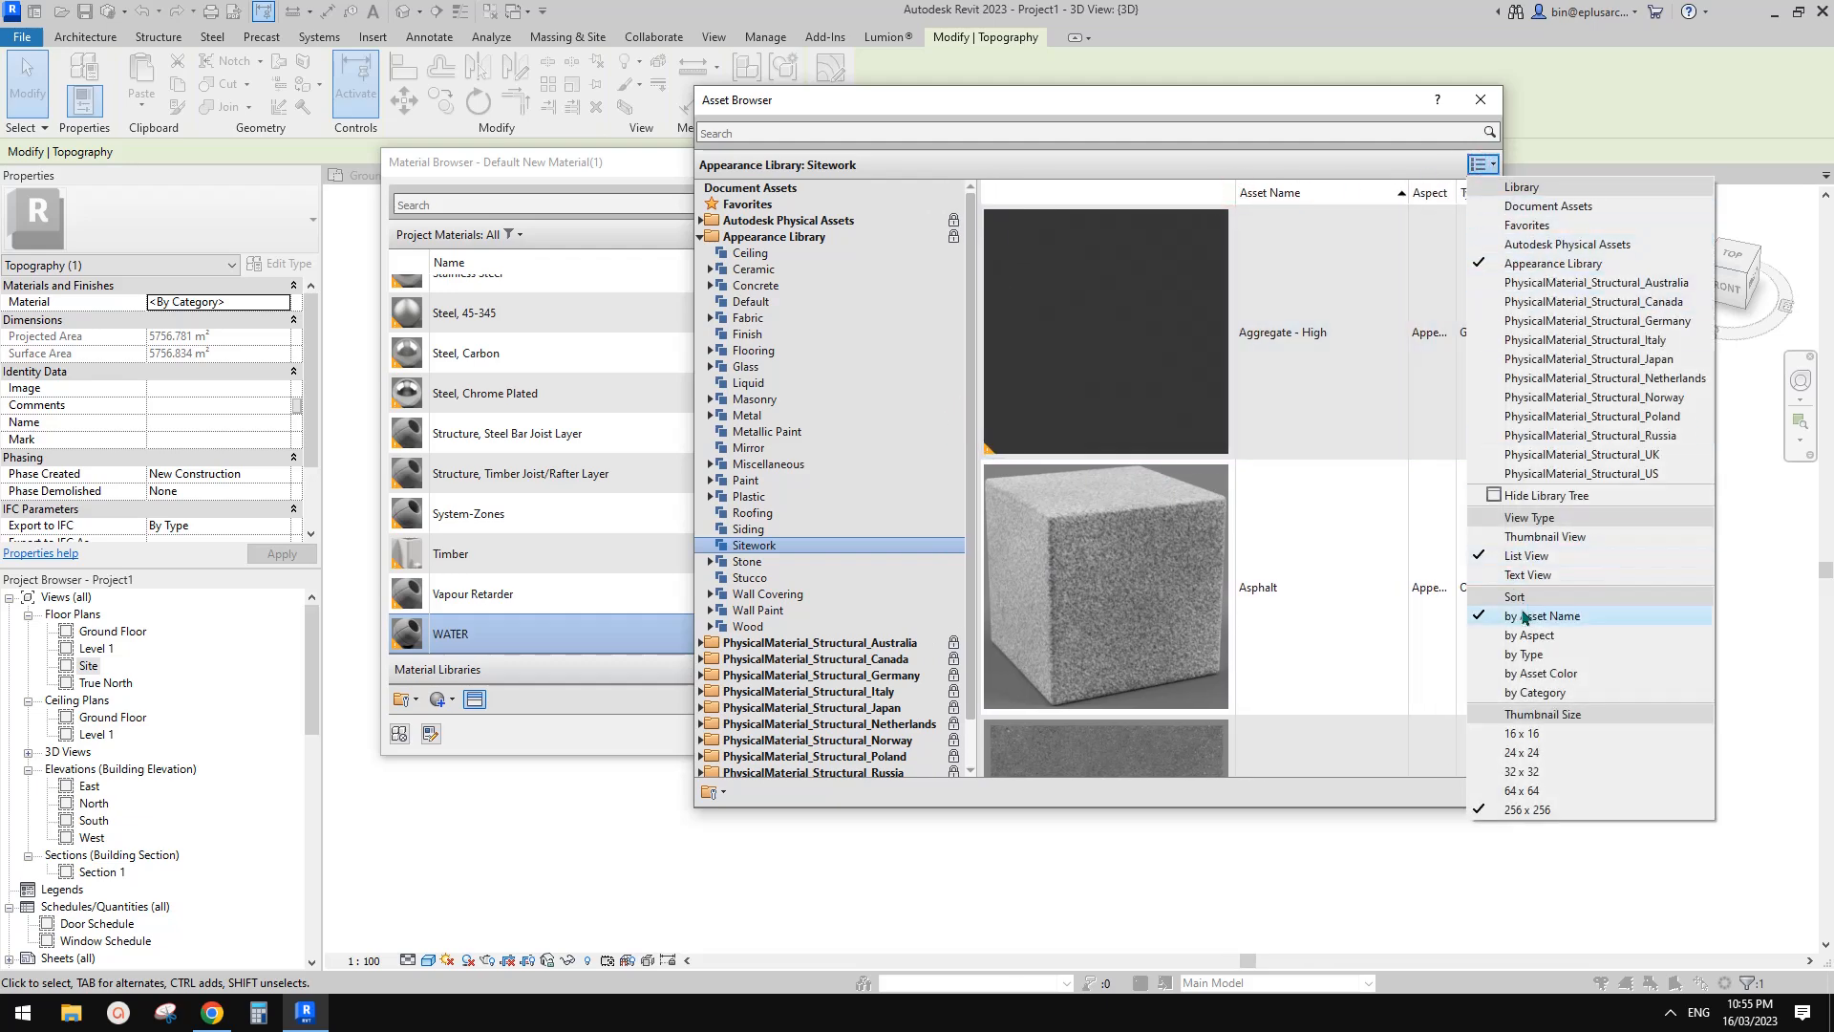
left_click(1528, 772)
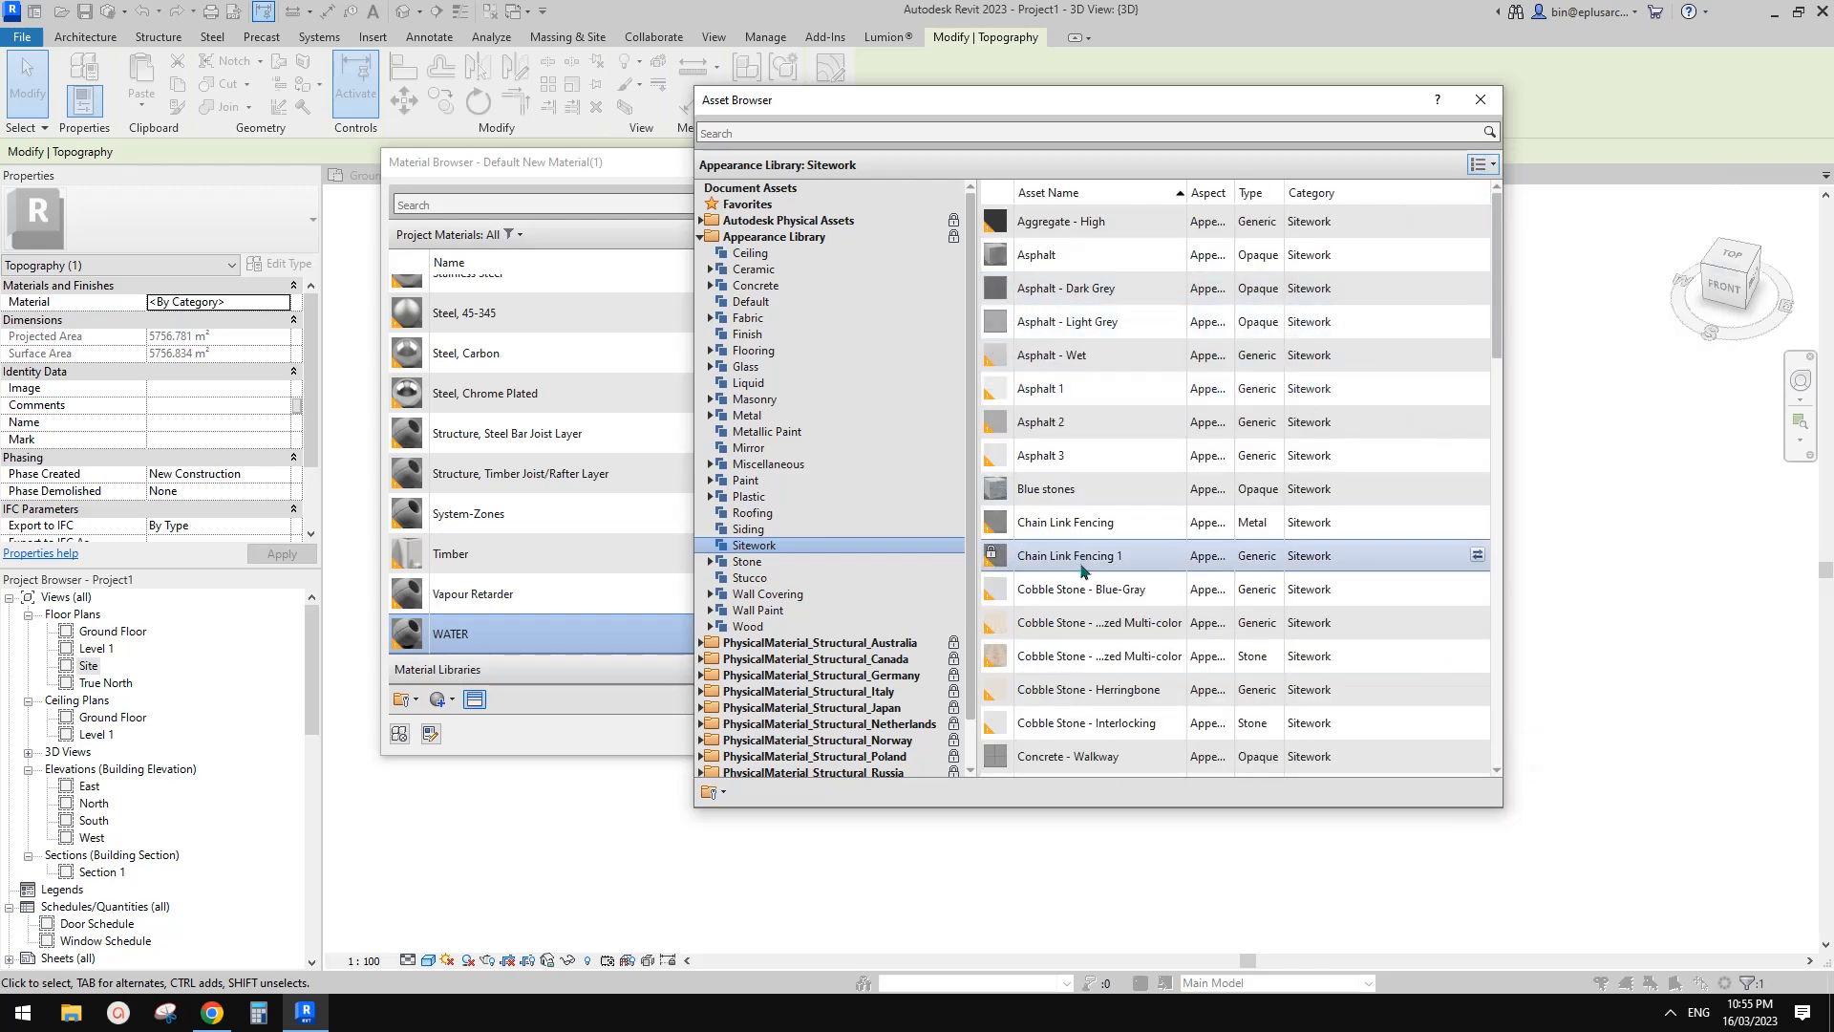
Step: Replace WATER's appearance with the Water - Calm Sea asset from the Liquid category and use the render appearance for shading
scroll(1103, 573, "down", 8)
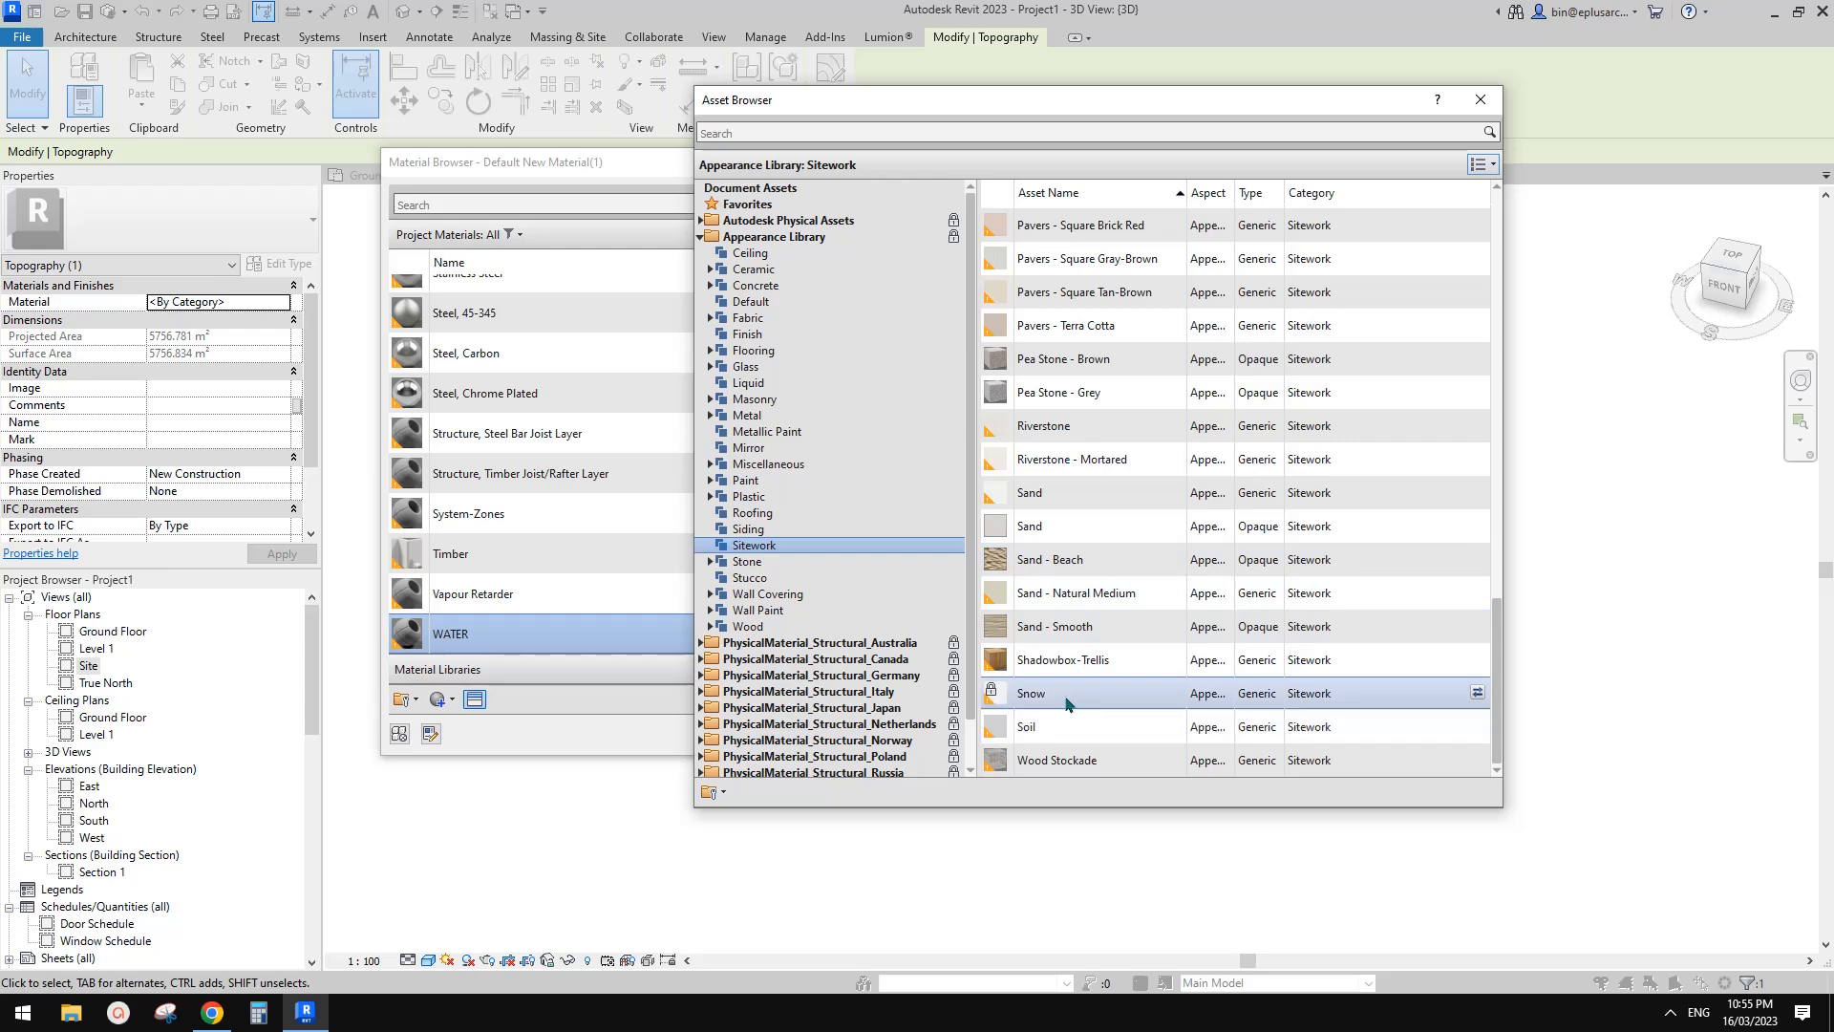
scroll(1070, 692, "up", 4)
scroll(1074, 680, "up", 7)
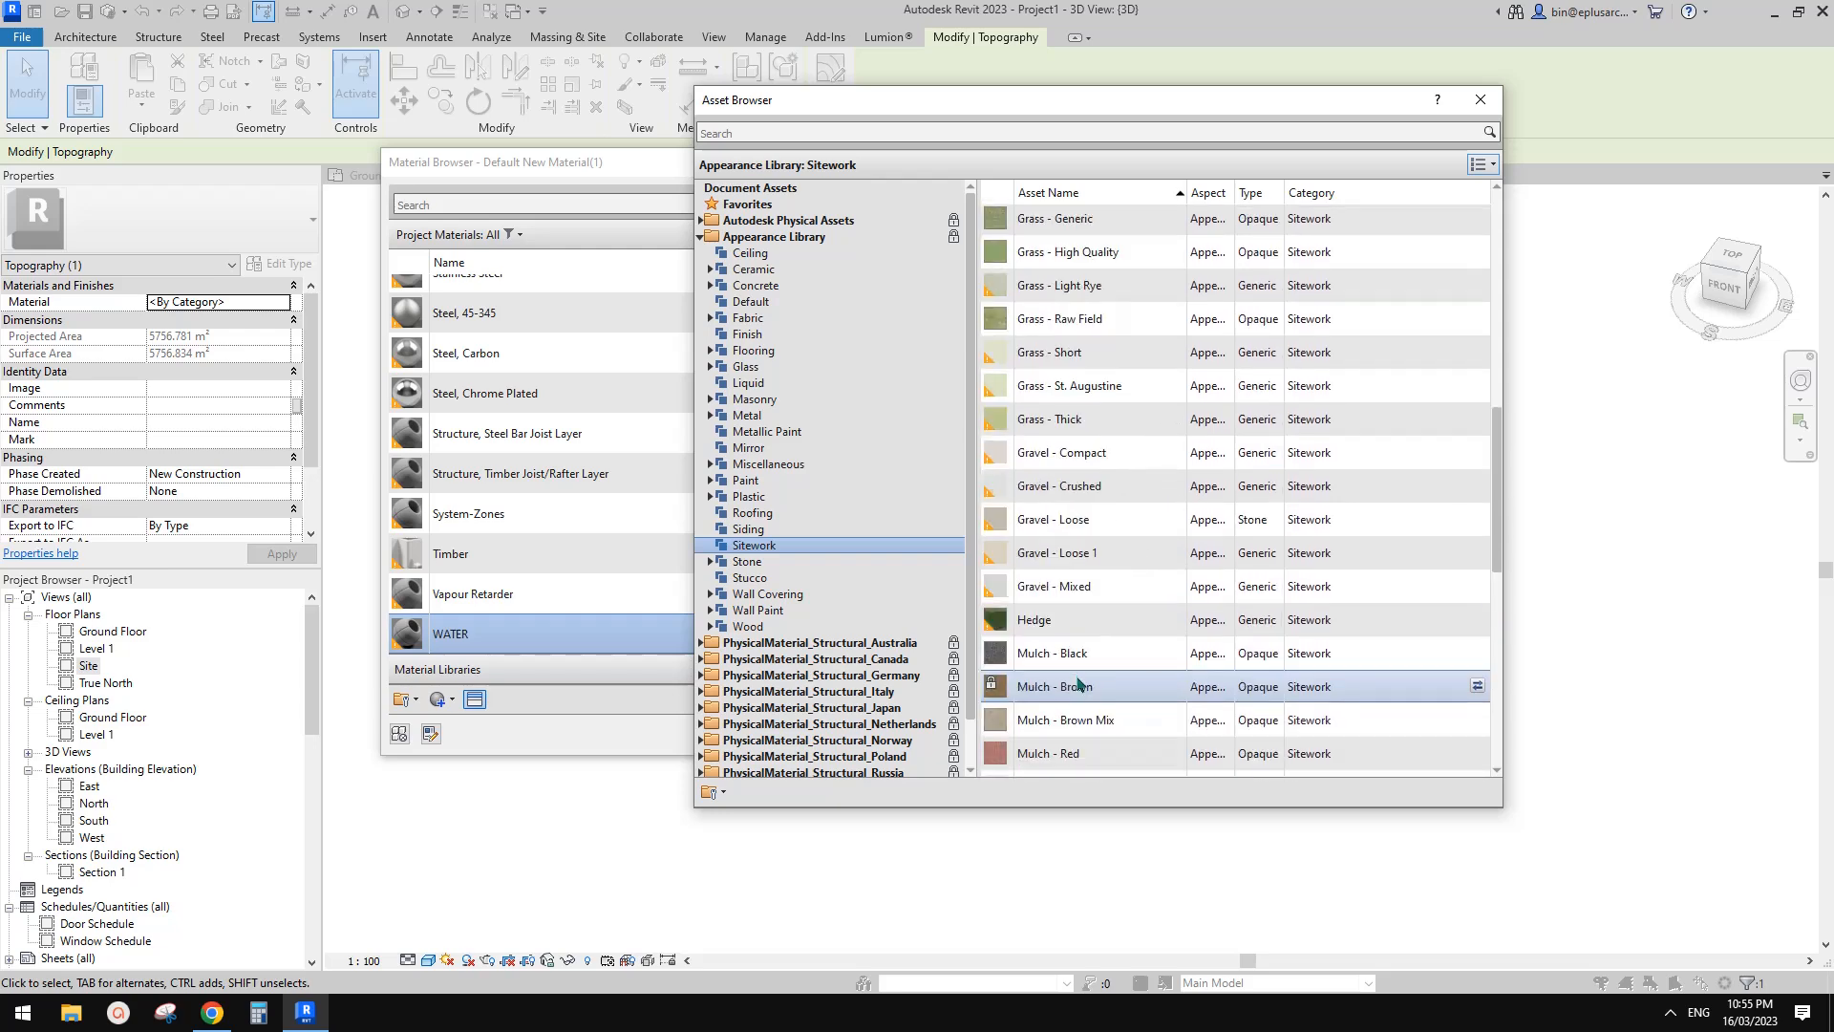
scroll(1078, 680, "up", 4)
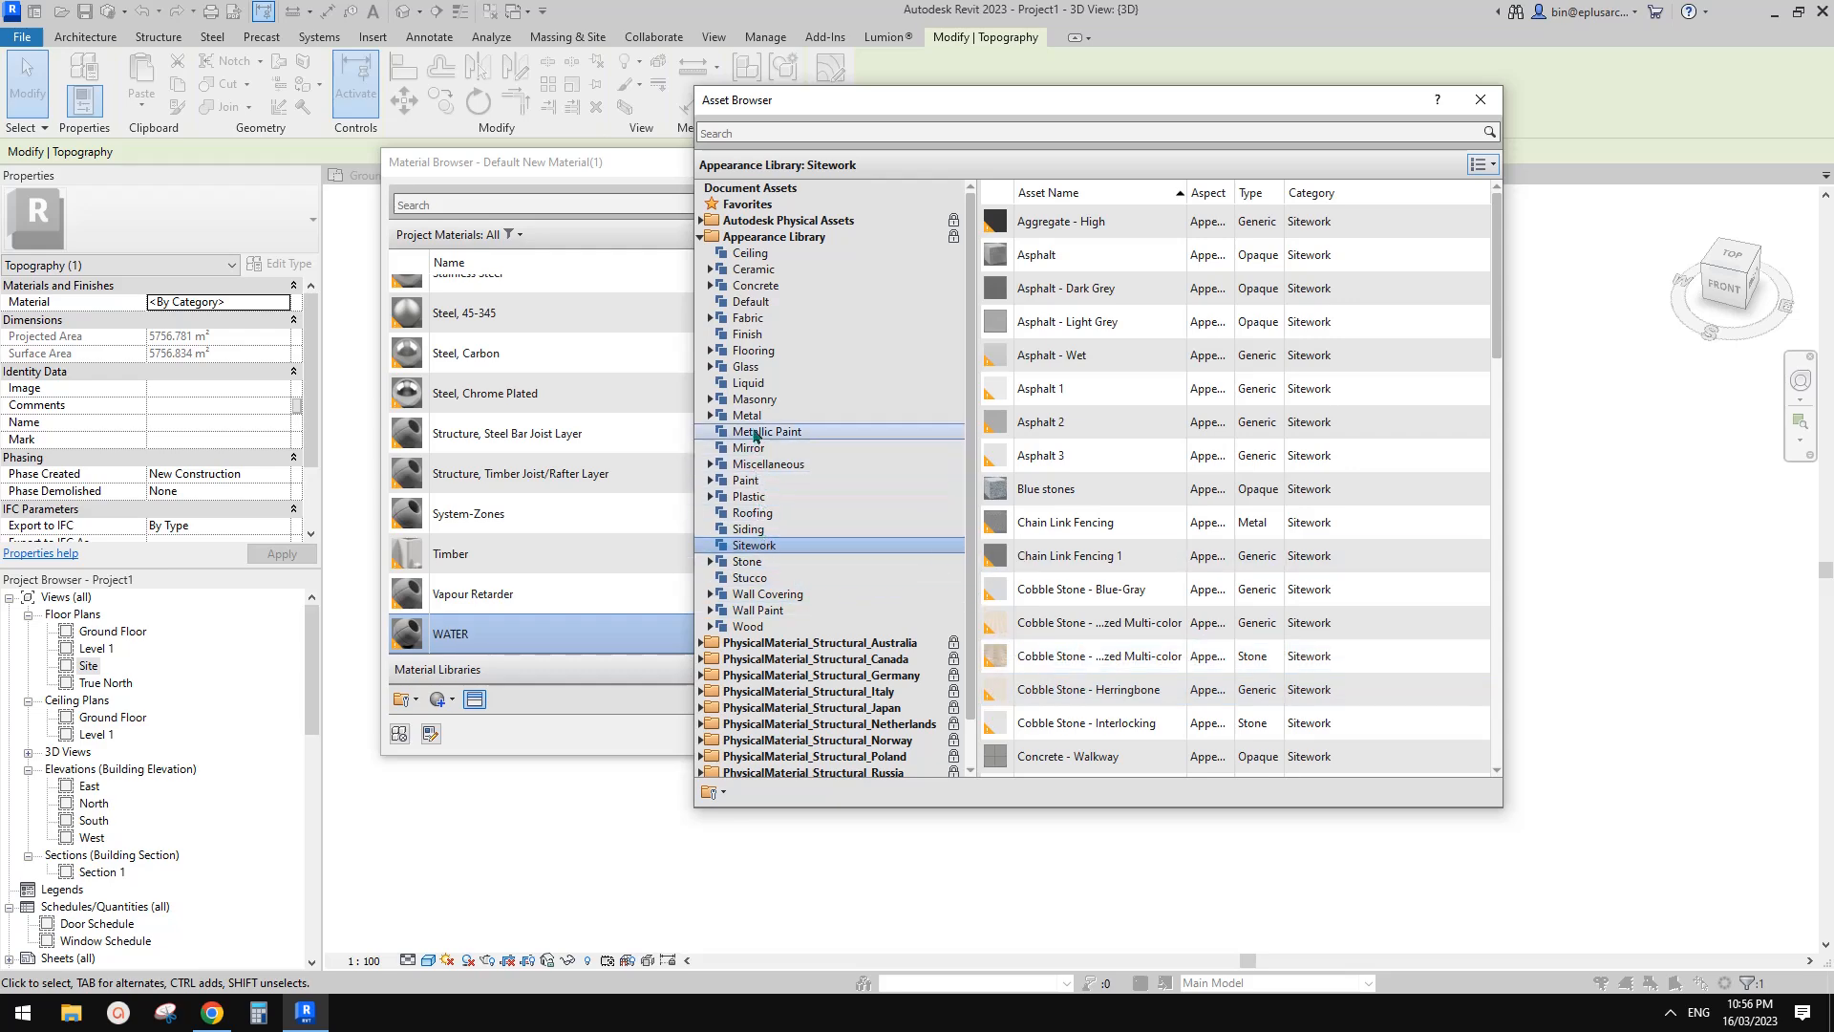
left_click(761, 383)
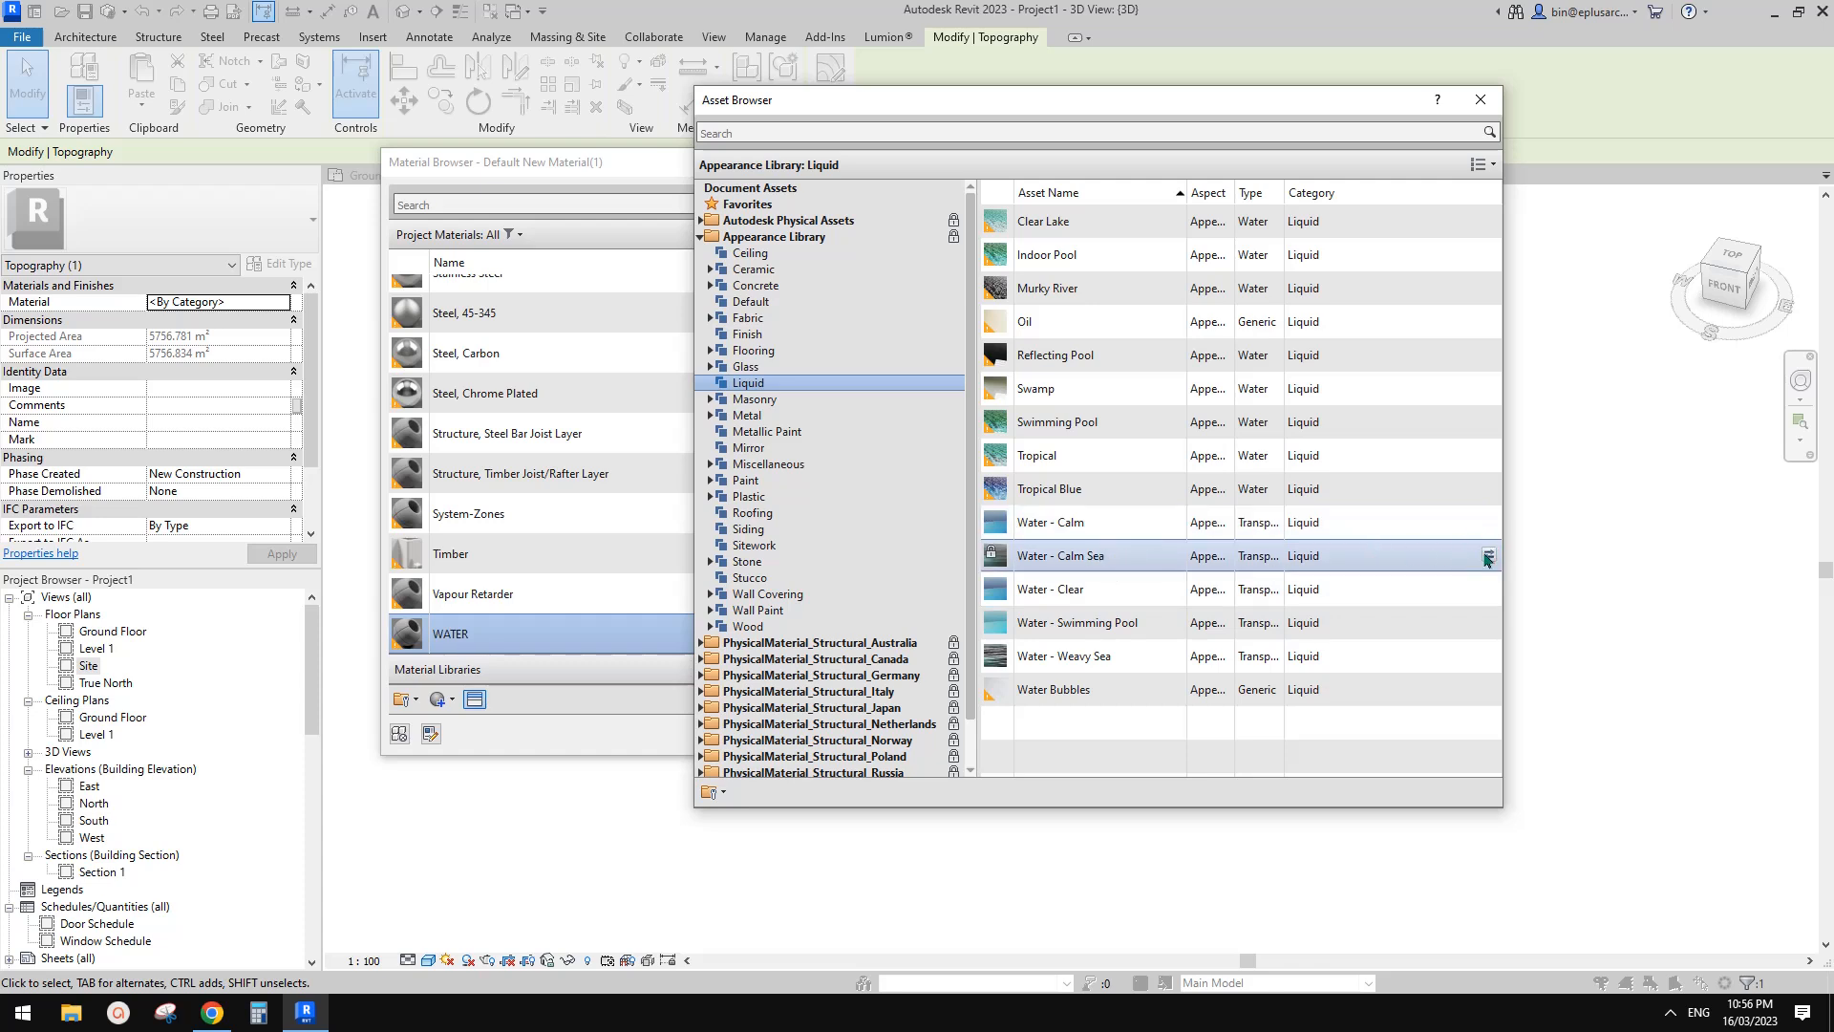
left_click(1489, 556)
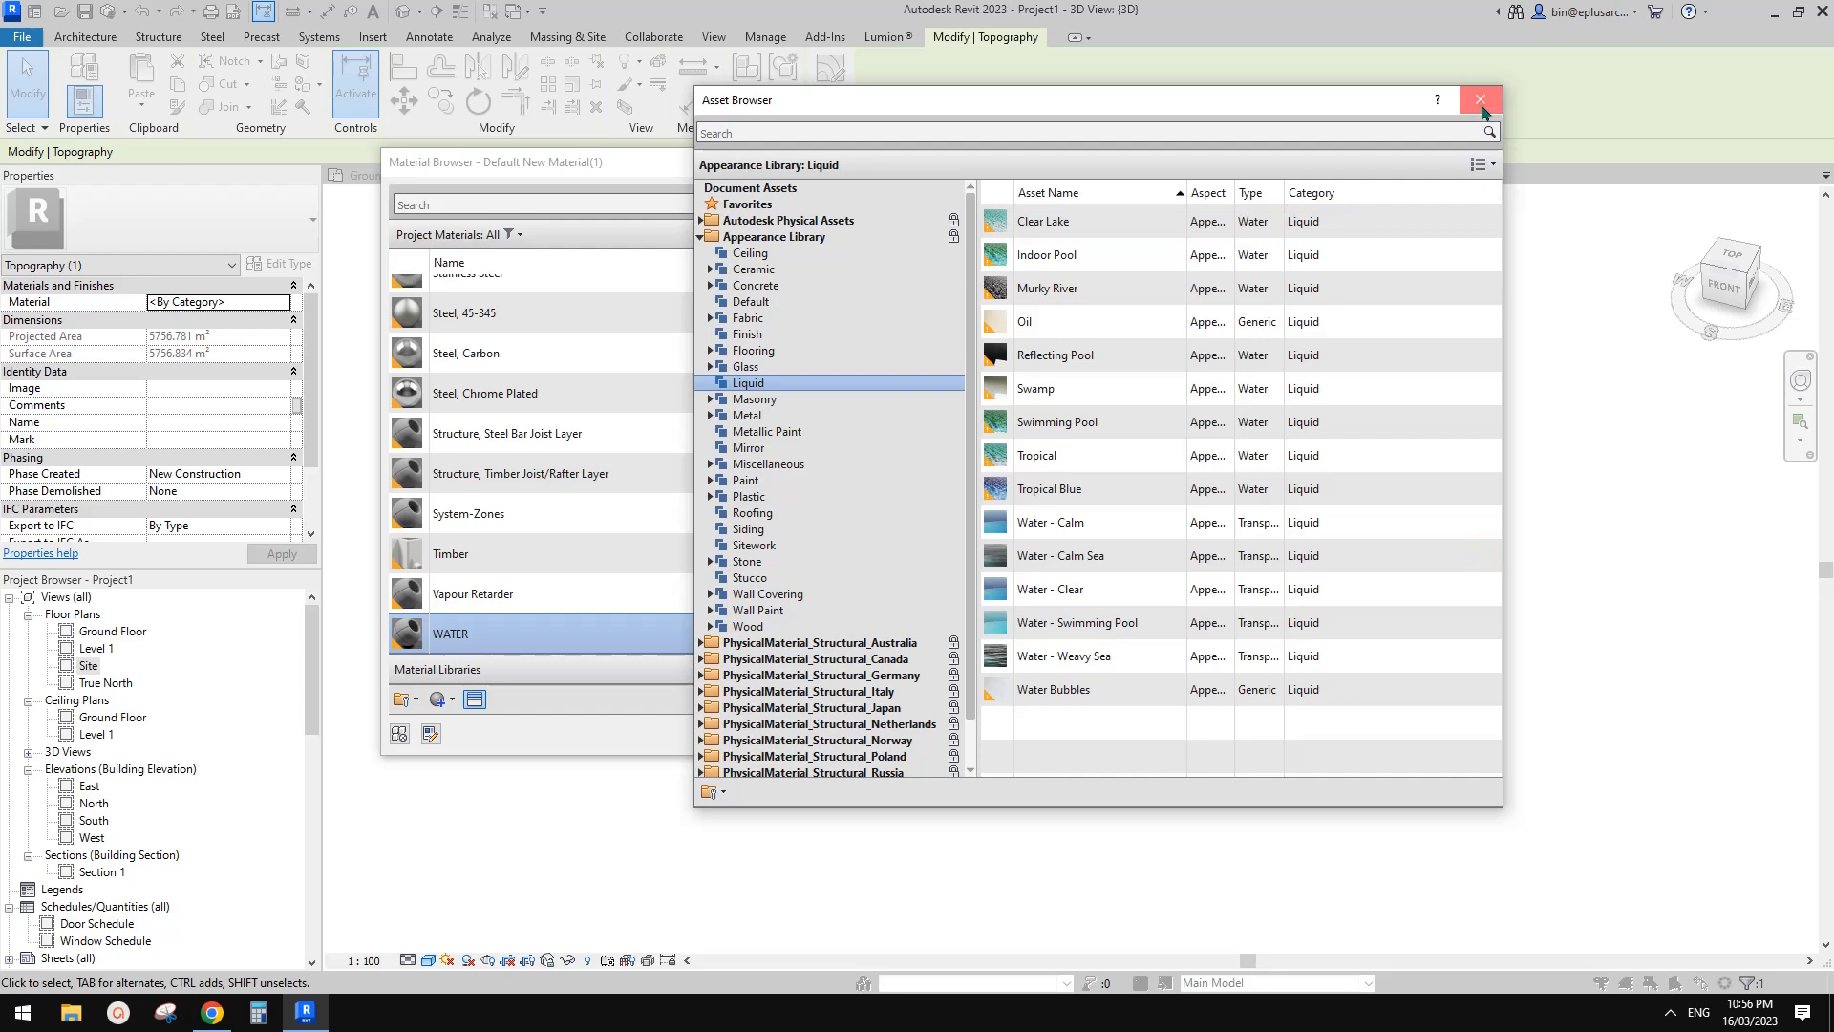
left_click(1483, 107)
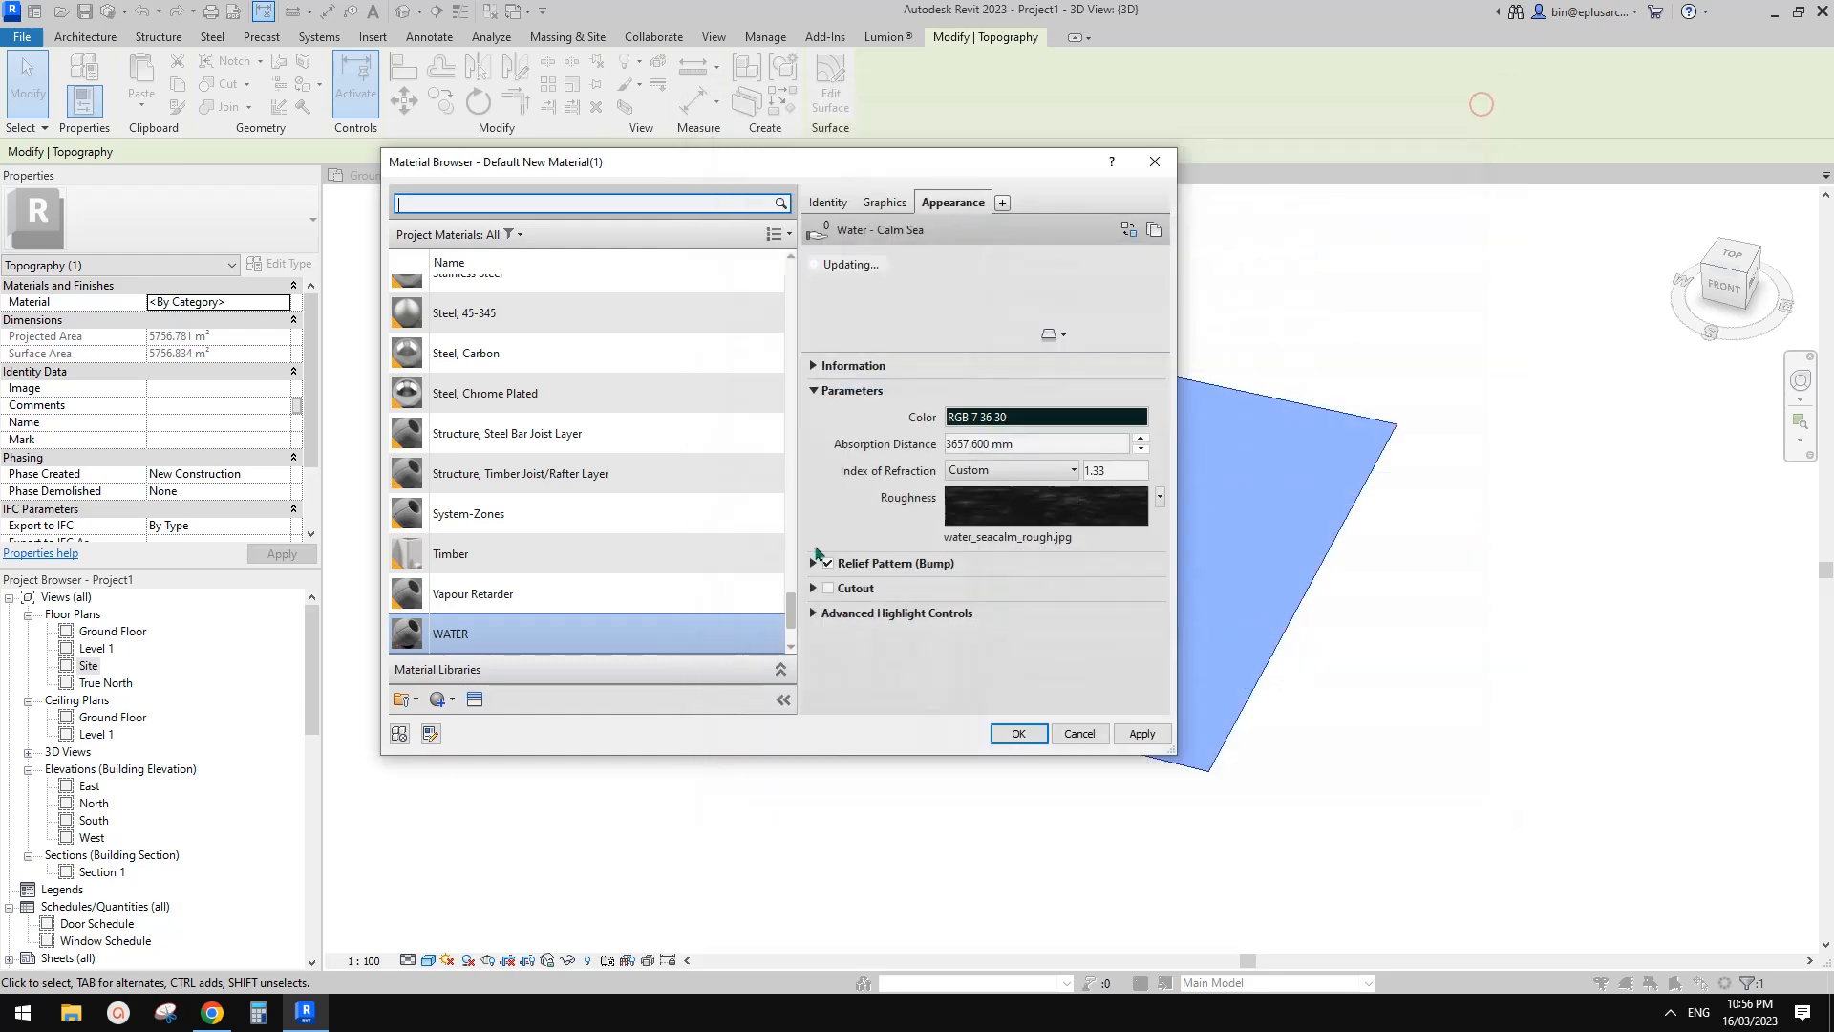
left_click(884, 201)
left_click(947, 253)
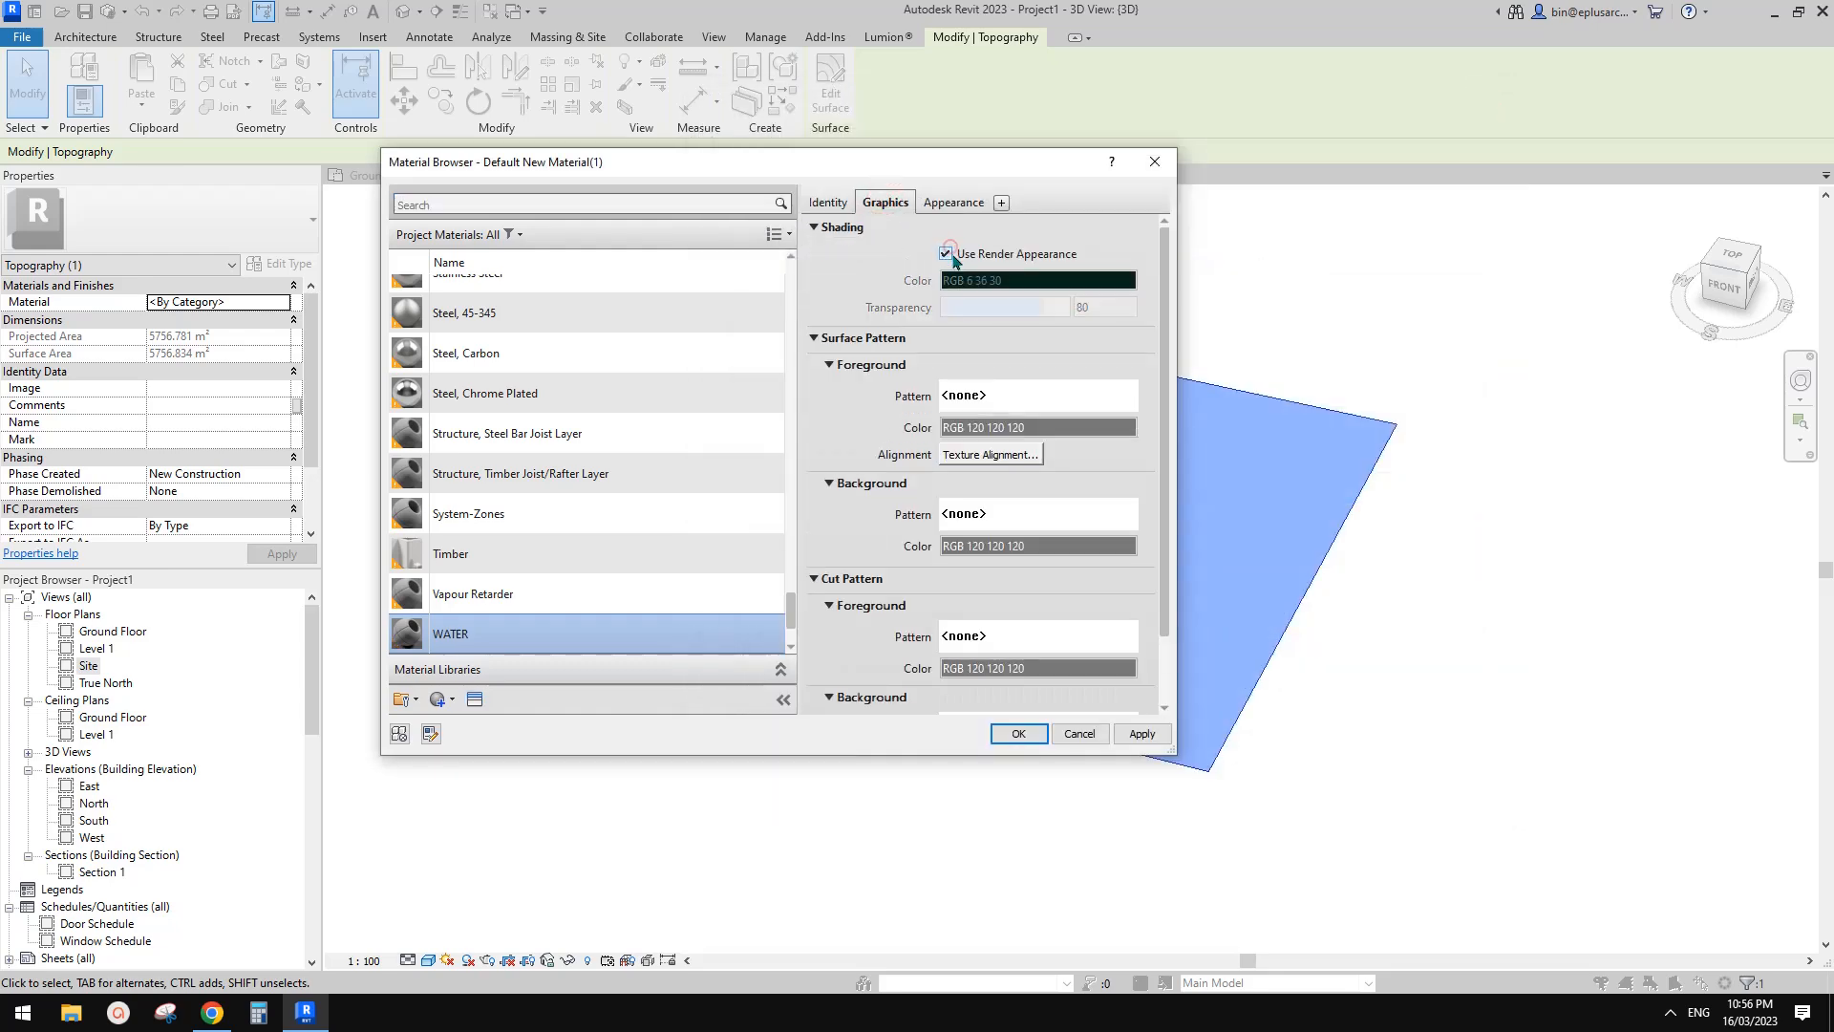
Step: Set WATER's appearance color to RGB 171-214-214 and turn off the use of render appearance for its shading
left_click(953, 202)
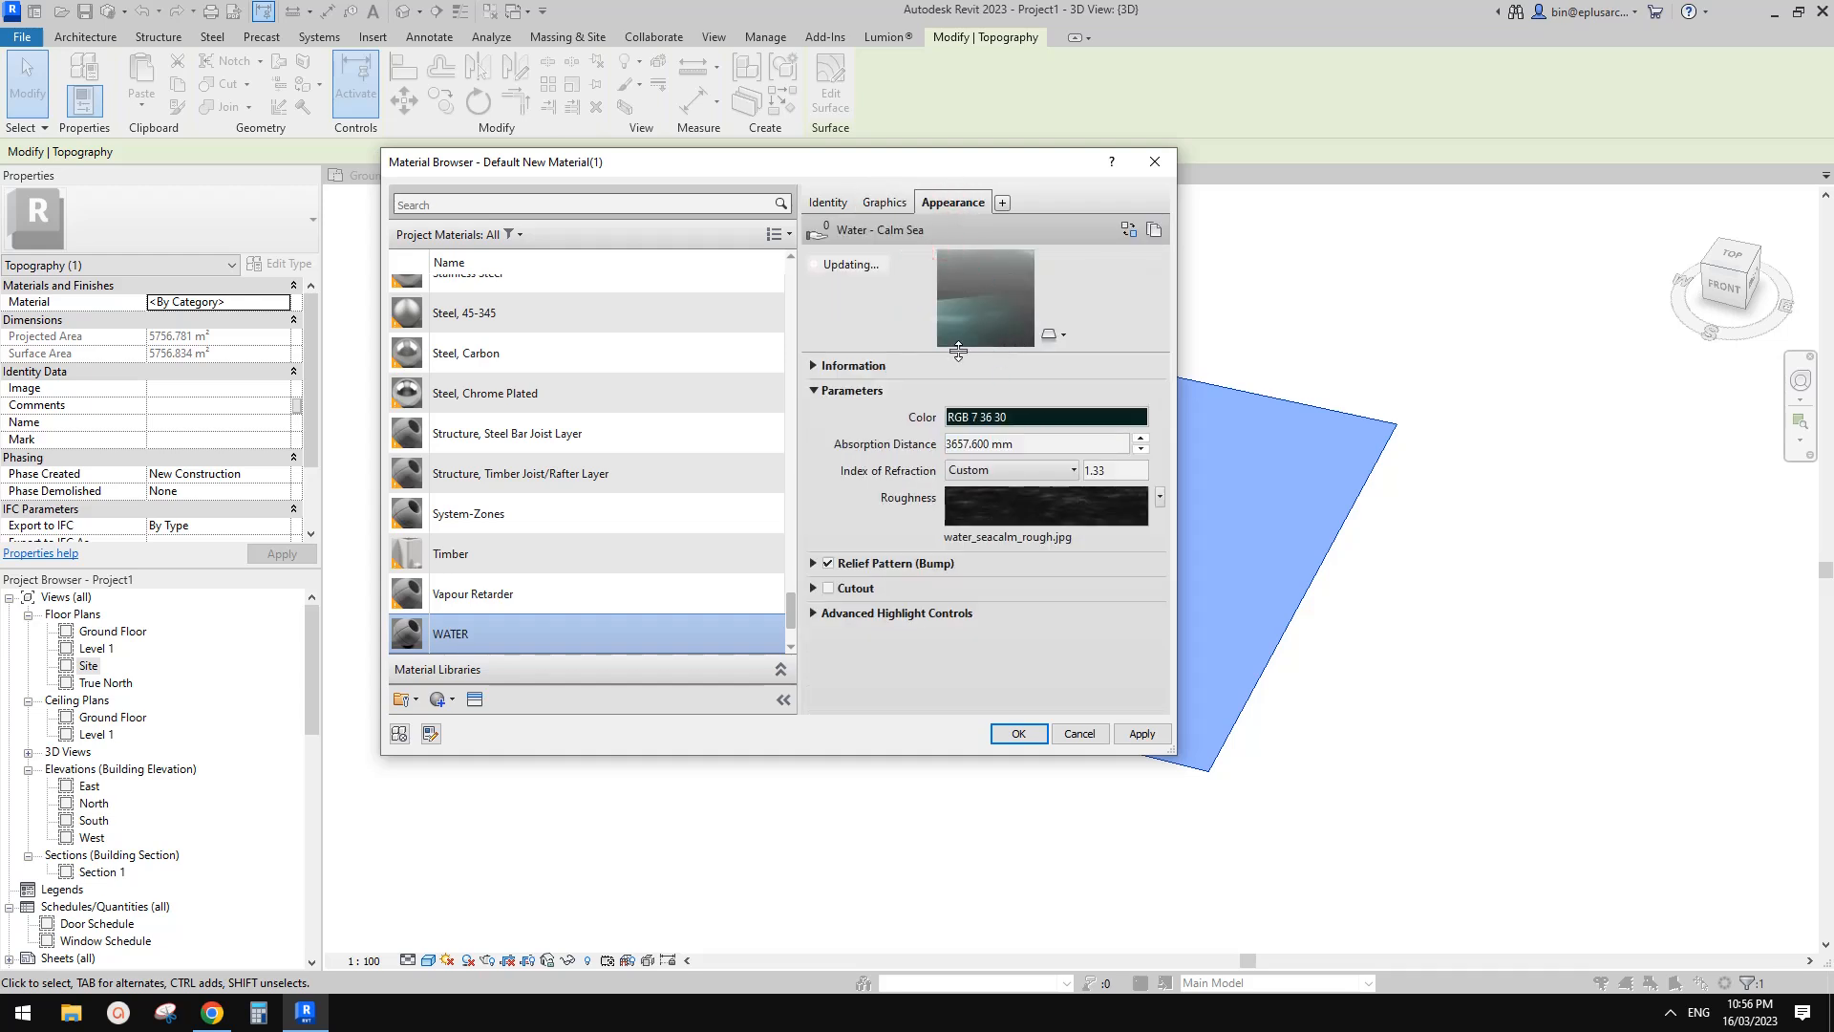
left_click(1015, 418)
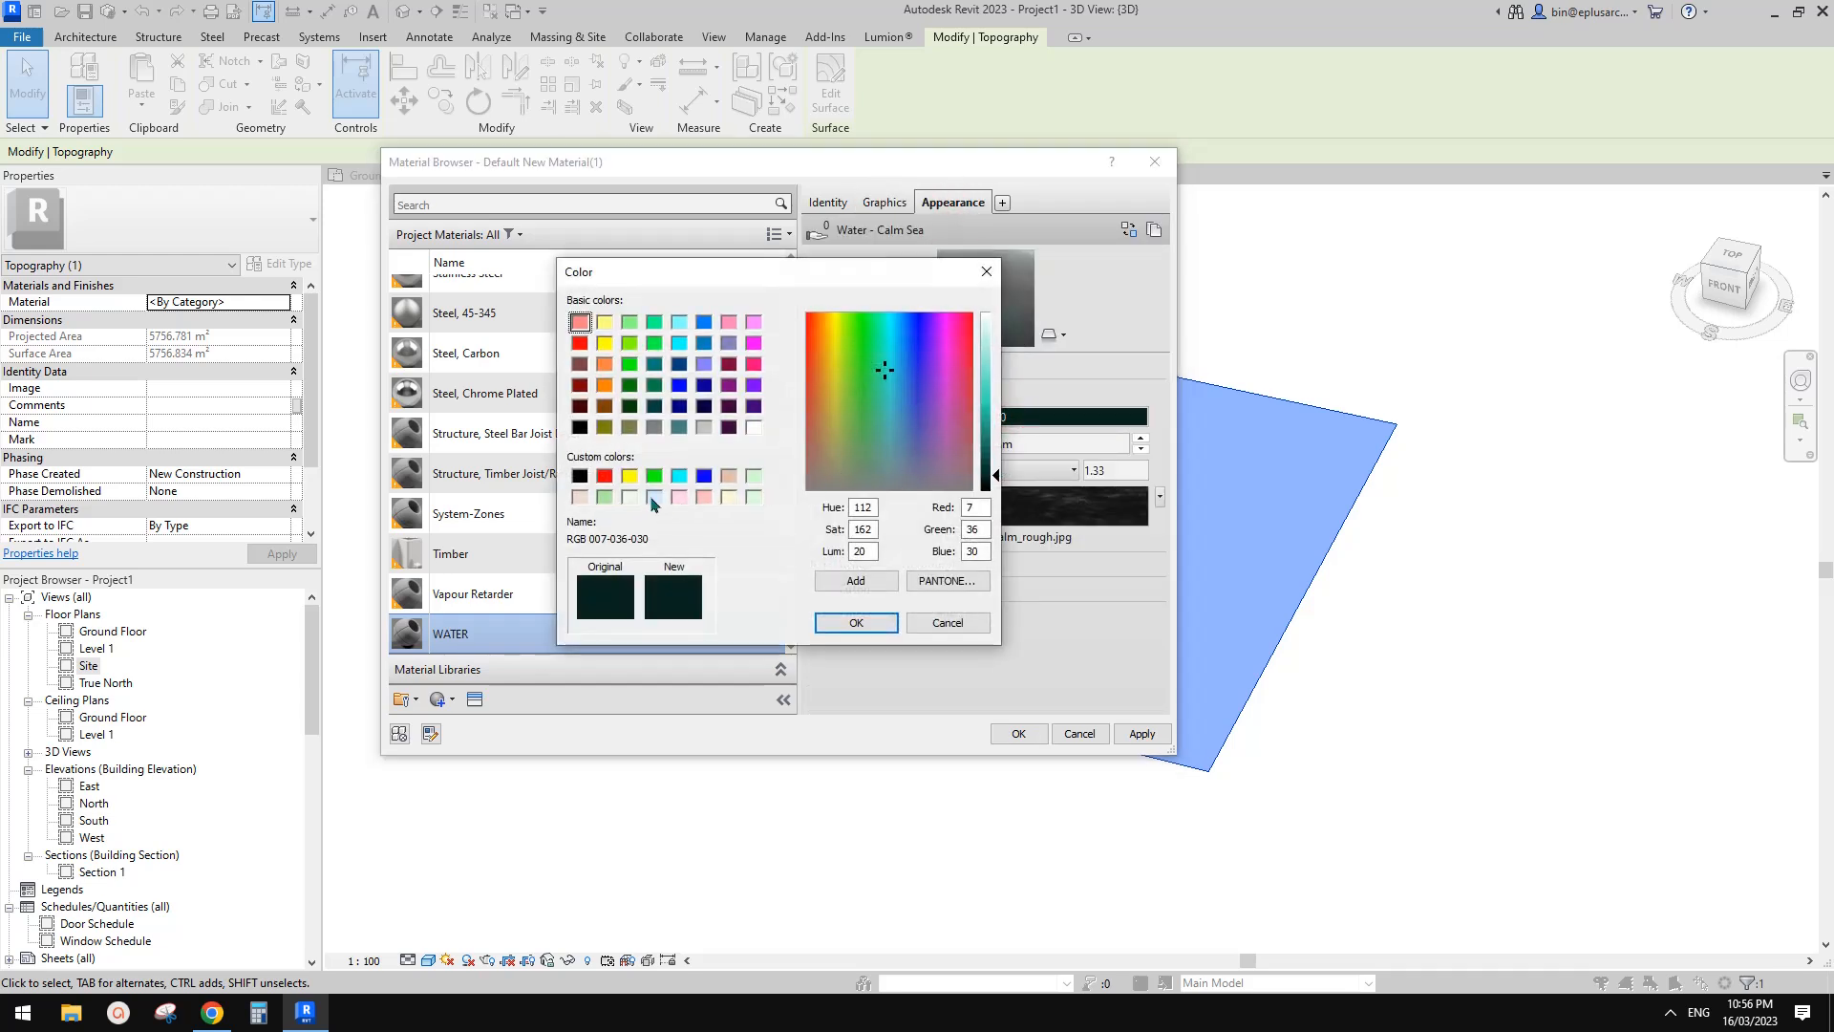
left_click(654, 497)
left_click(679, 428)
left_click(990, 358)
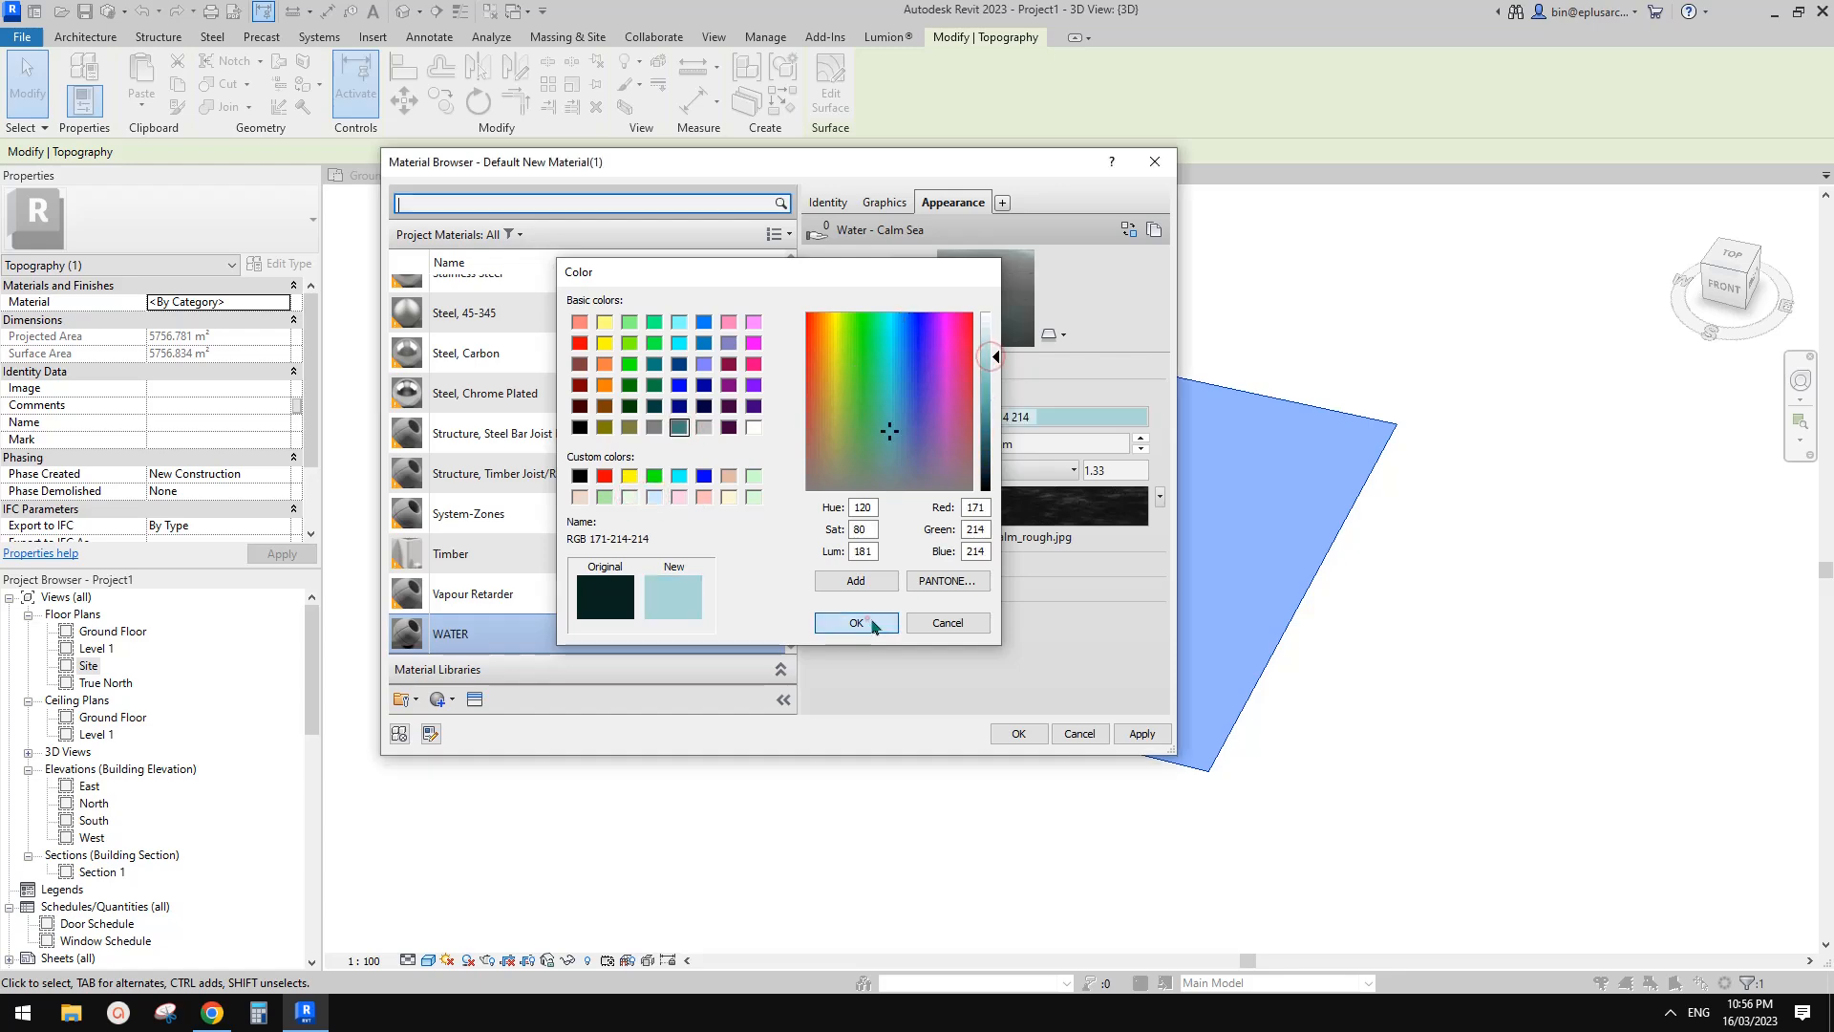
left_click(869, 623)
left_click(885, 202)
left_click(1008, 250)
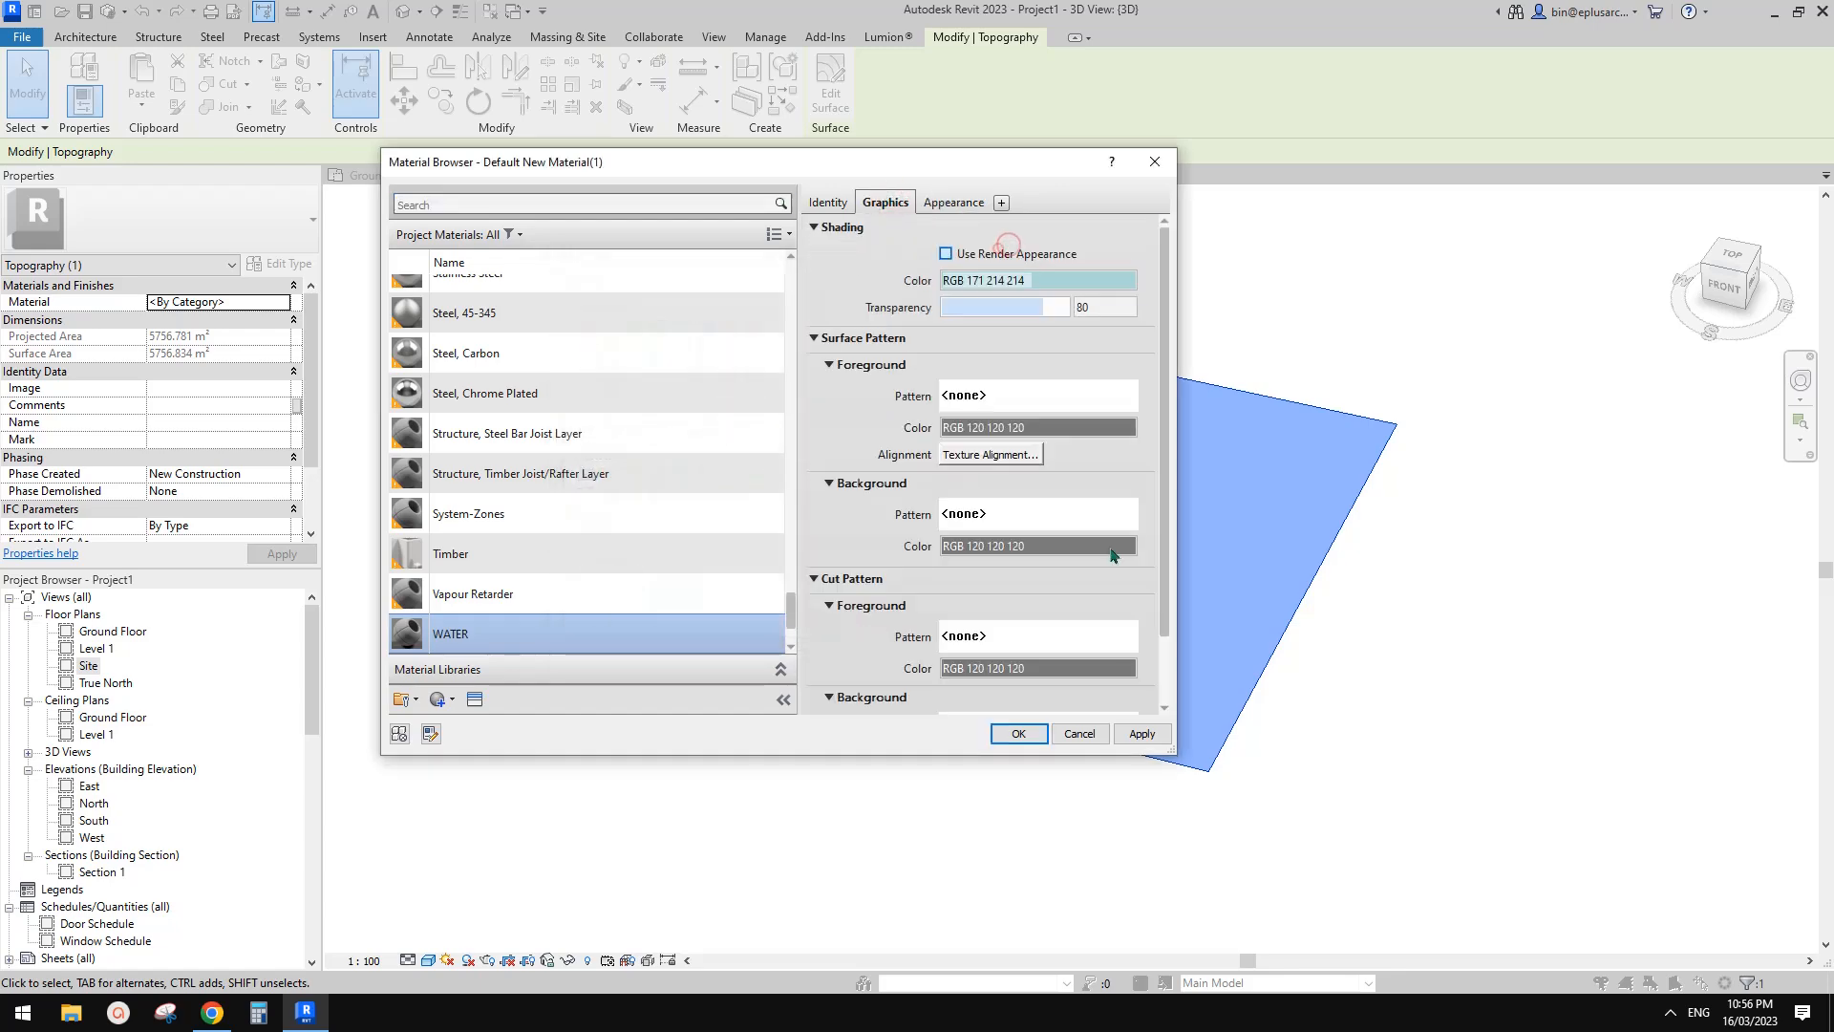
Step: Apply the WATER material to the main toposurface and clear the selection
left_click(1012, 741)
left_click(856, 771)
Step: Examine the green mound and the surrounding water surface in 3D from several angles
middle_click_drag(1416, 642, 1274, 623, "shift")
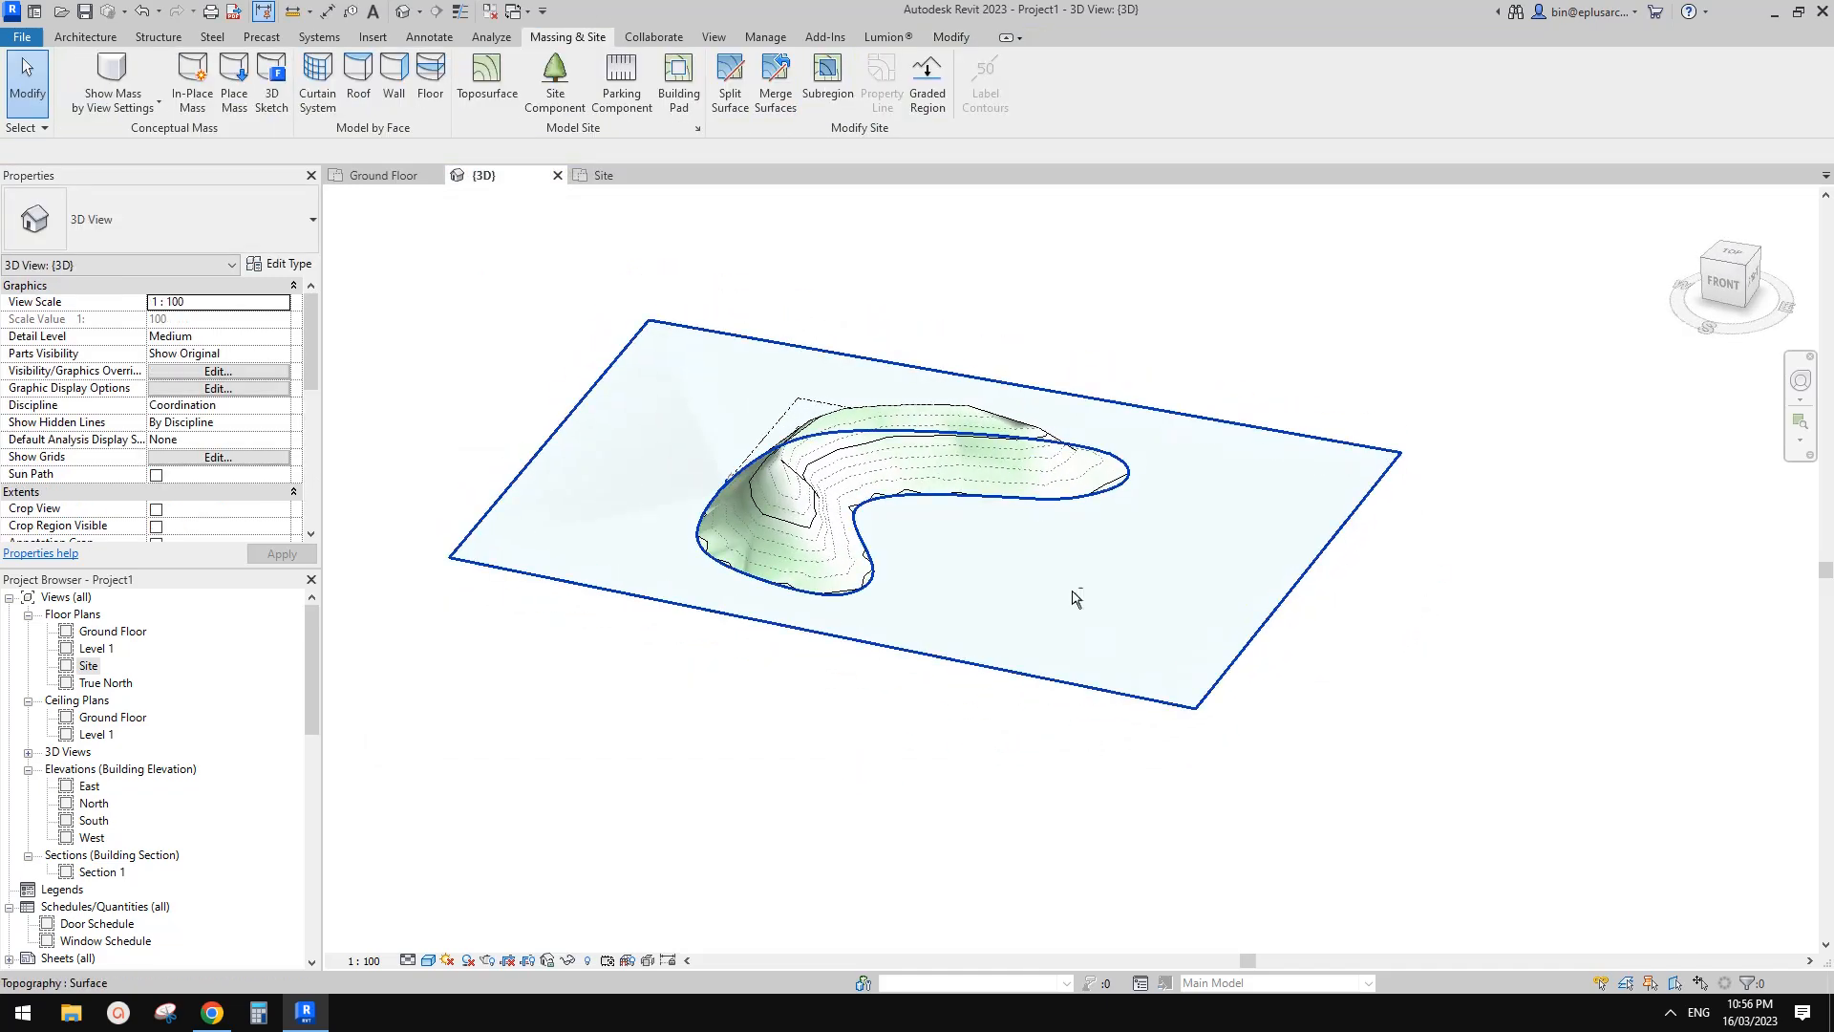
middle_click_drag(908, 596, 966, 650, "shift")
middle_click_drag(517, 646, 525, 649)
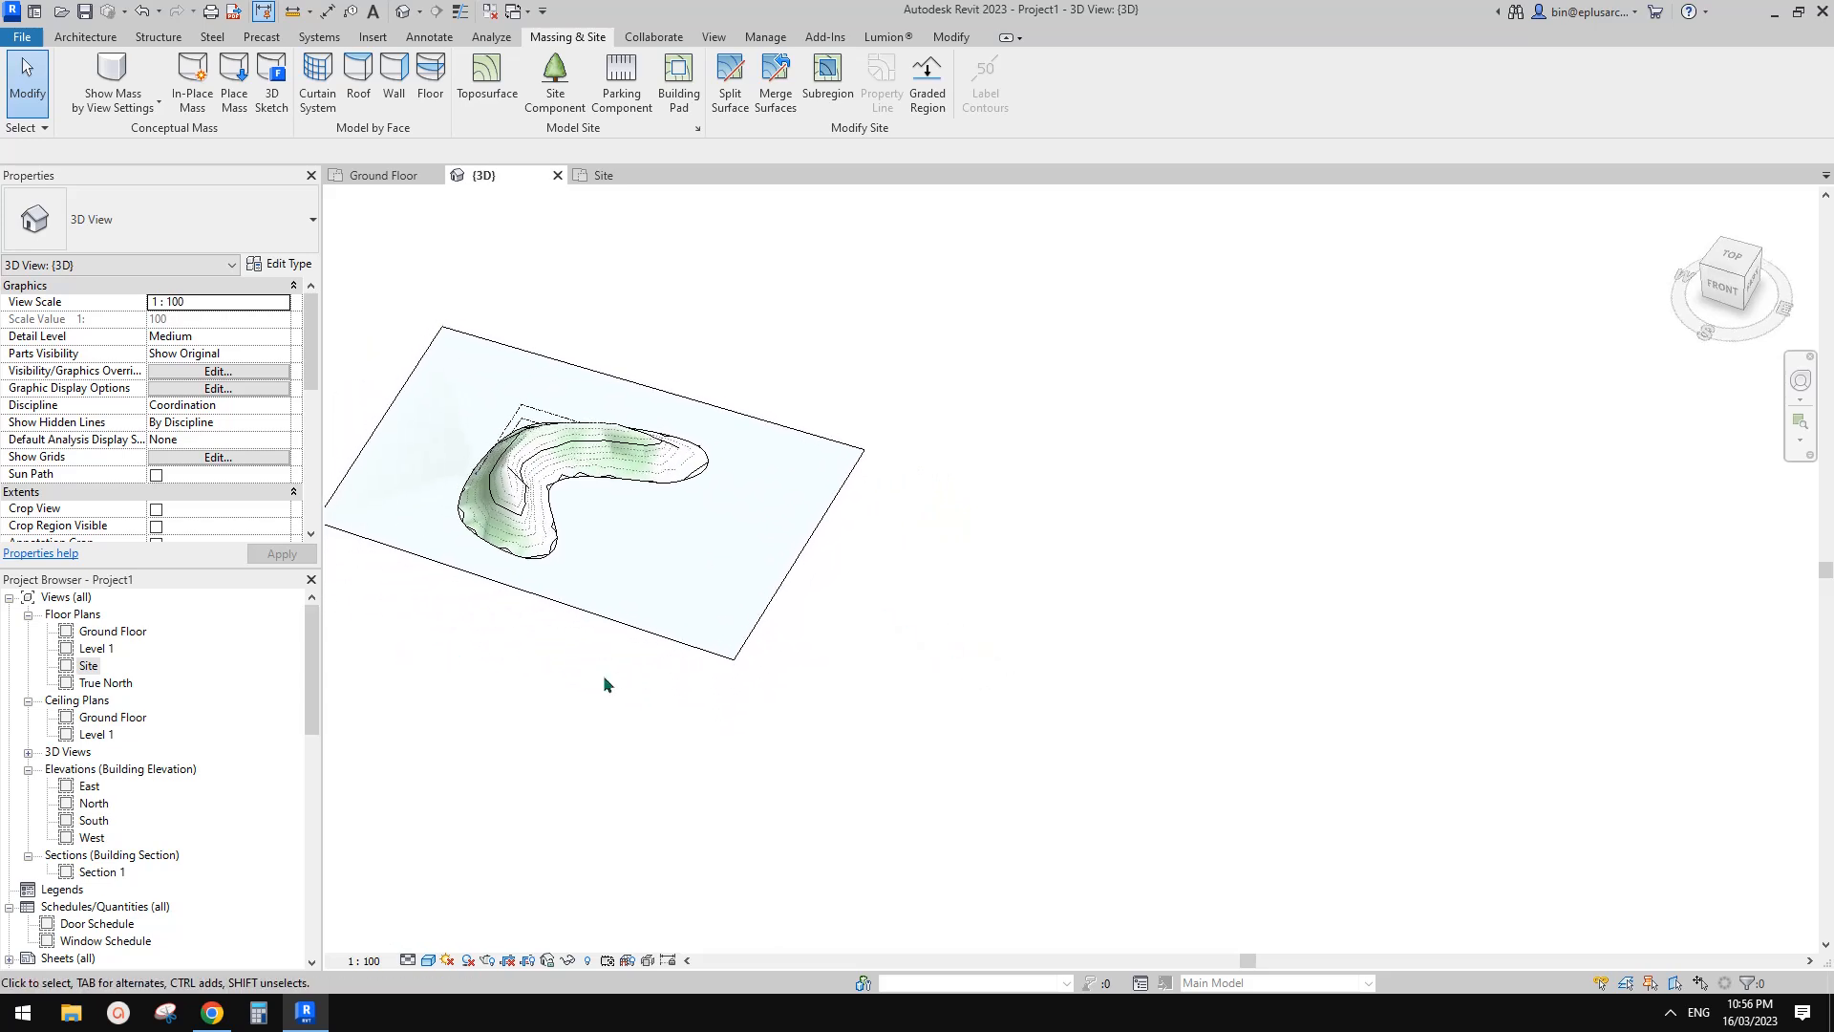
middle_click_drag(726, 686, 703, 671)
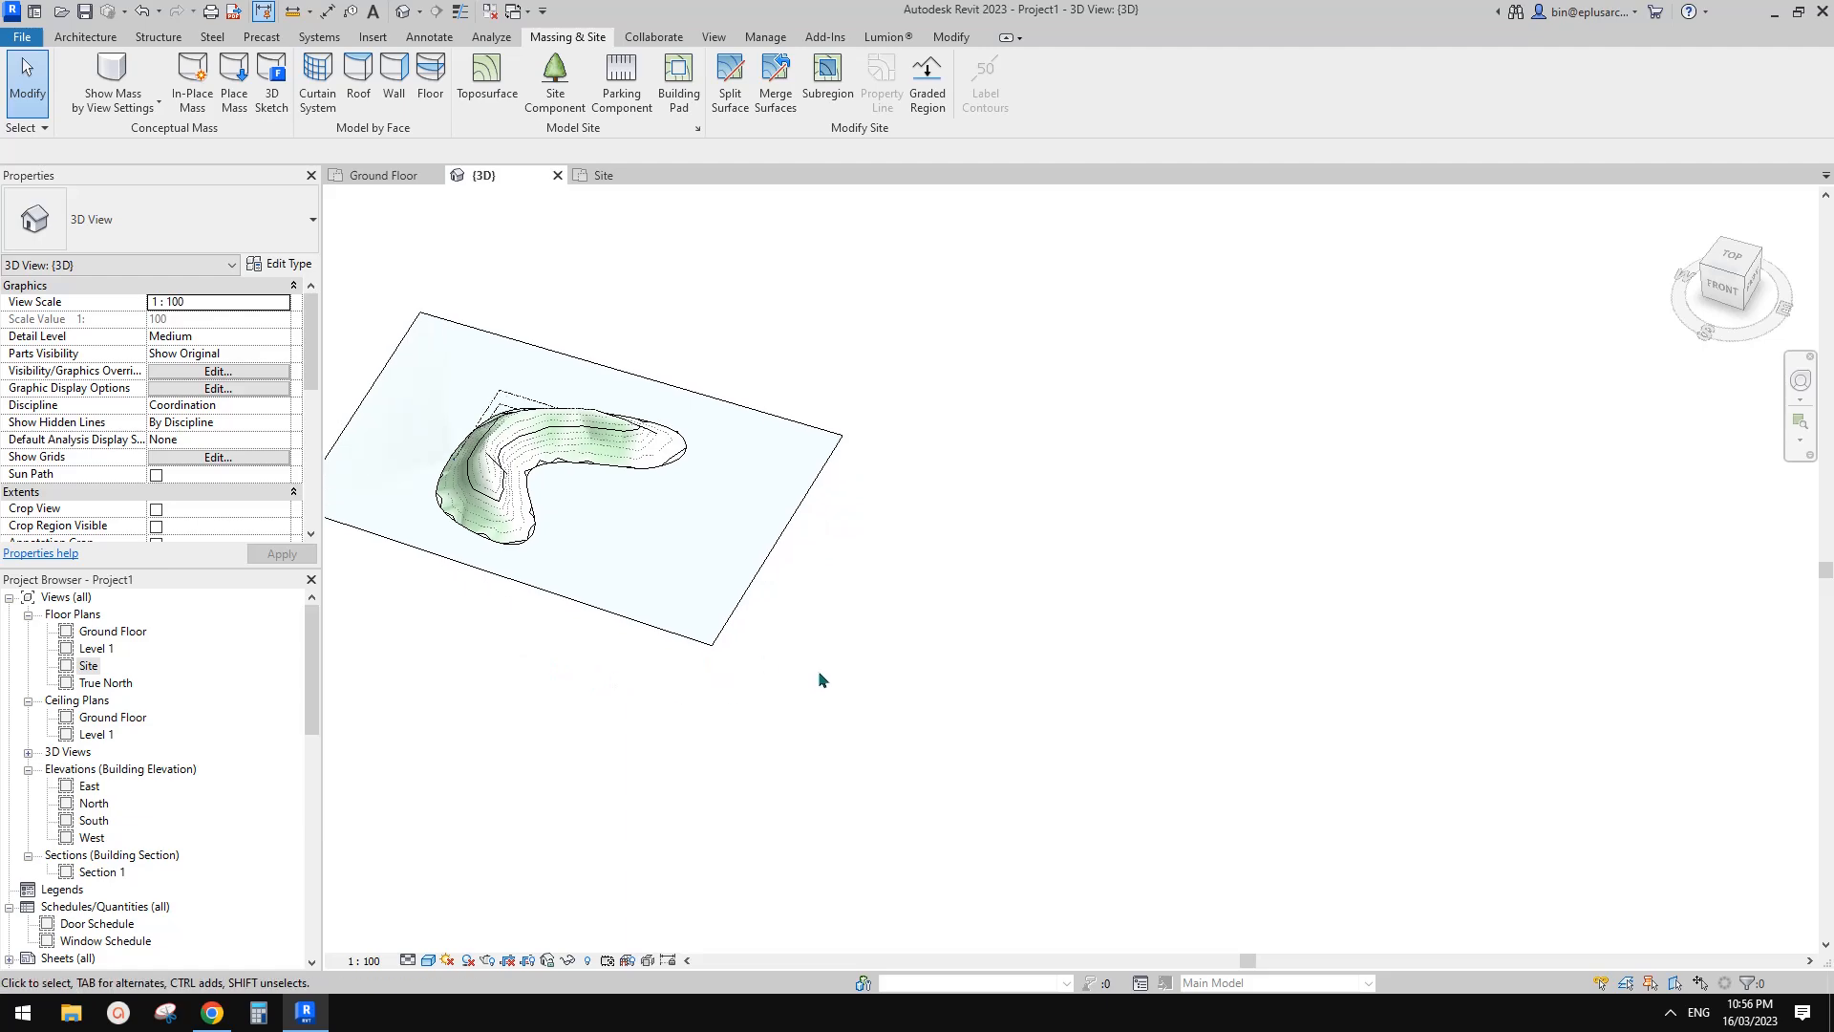
middle_click_drag(887, 680, 530, 565, "shift")
scroll(499, 519, "up", 2)
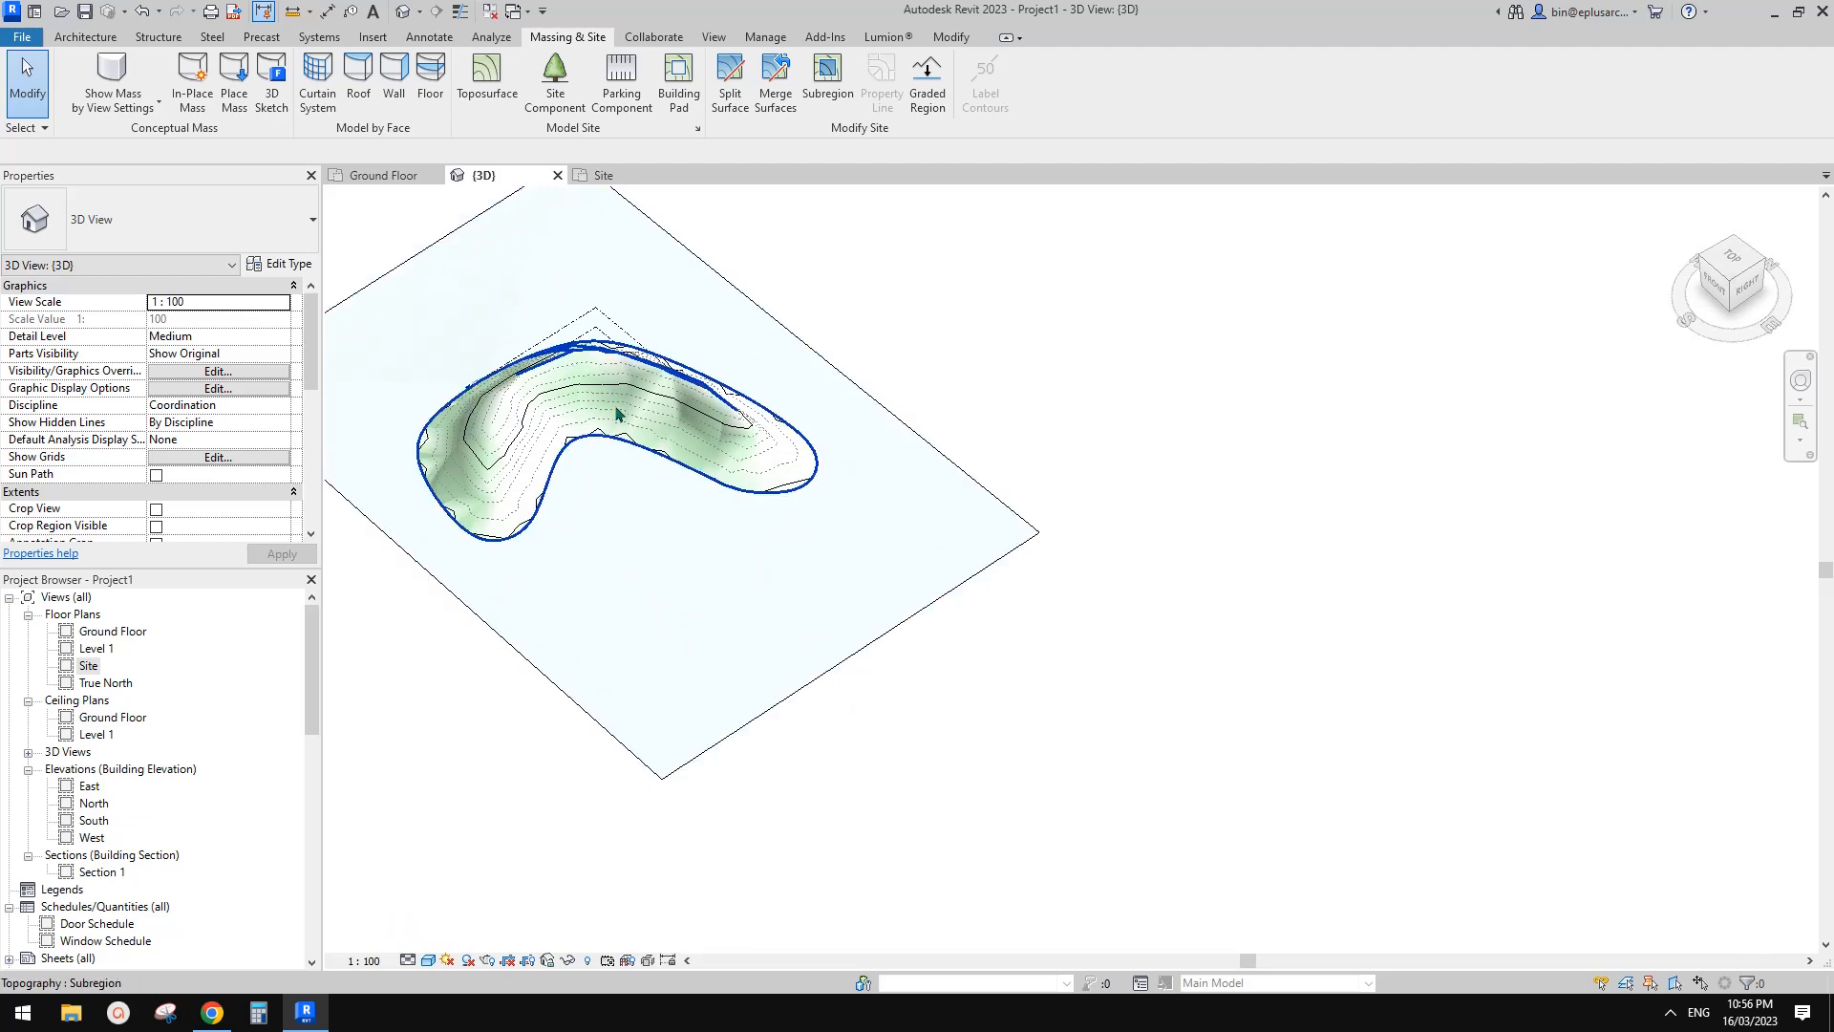
middle_click_drag(759, 459, 1020, 642, "shift")
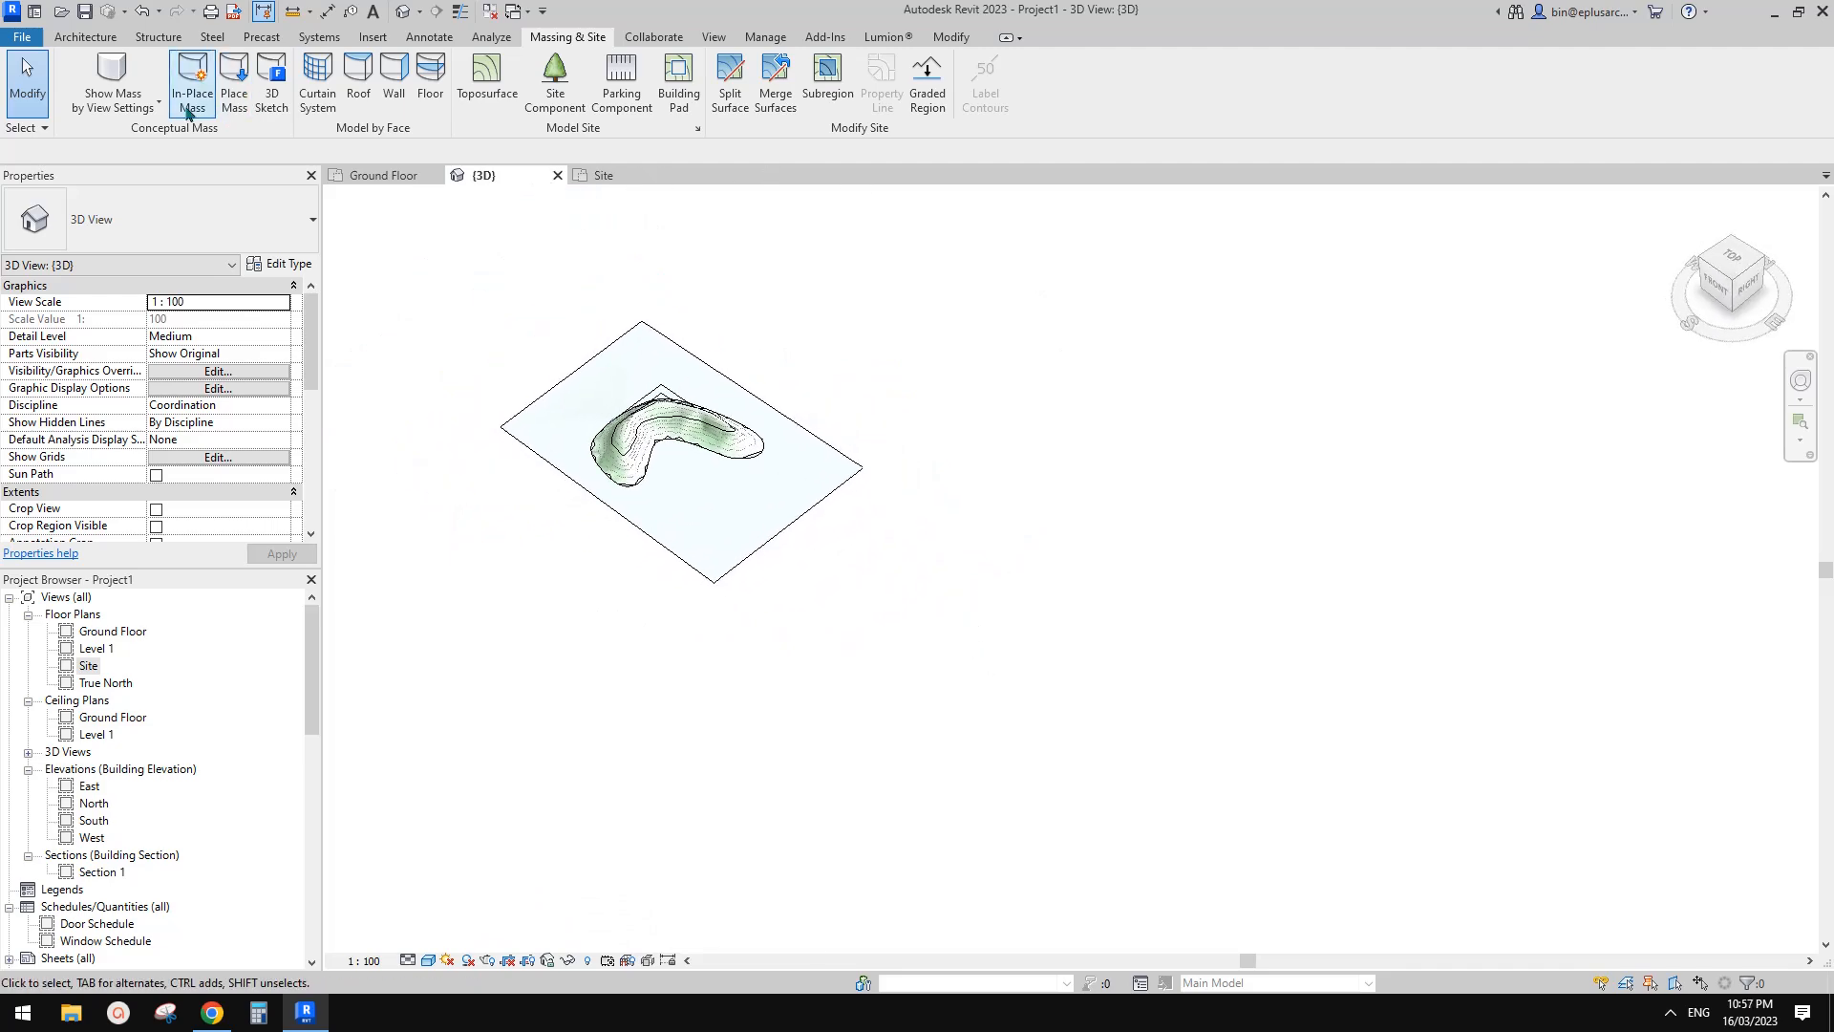
Step: Create an in-place model component in the Mass category, keeping the suggested name
left_click(86, 36)
left_click(239, 101)
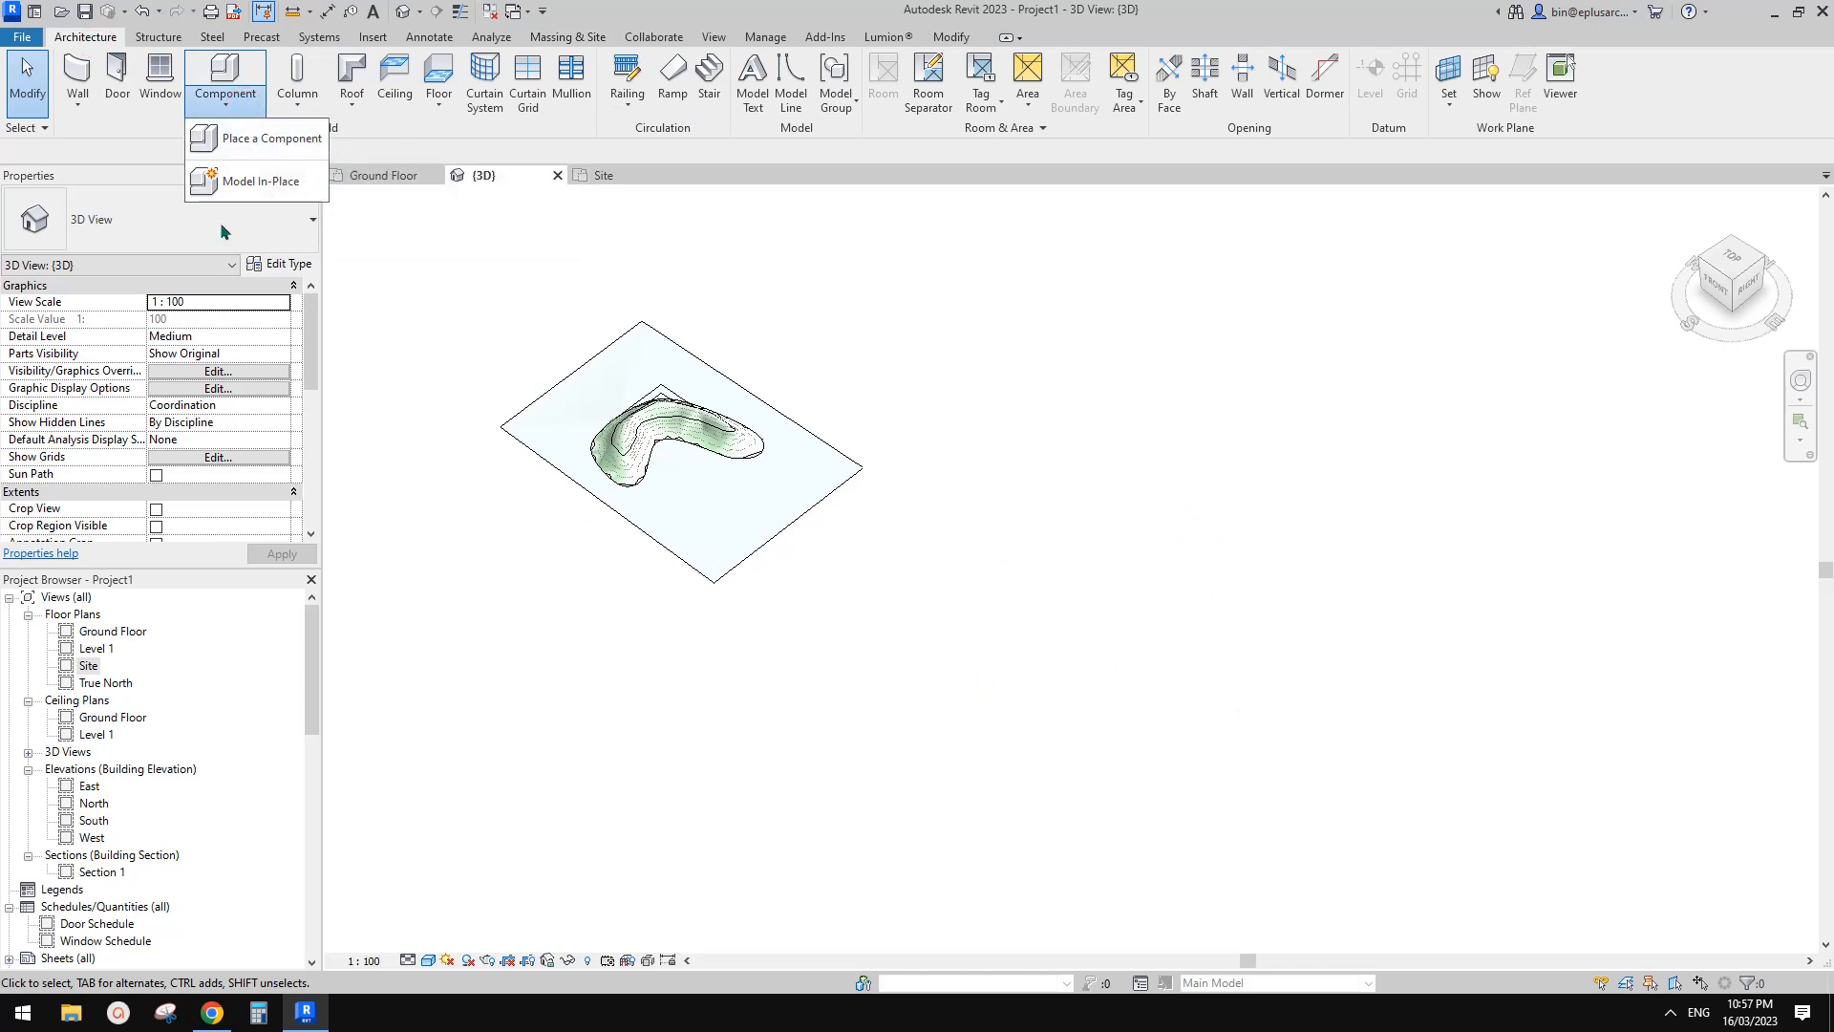
left_click(240, 182)
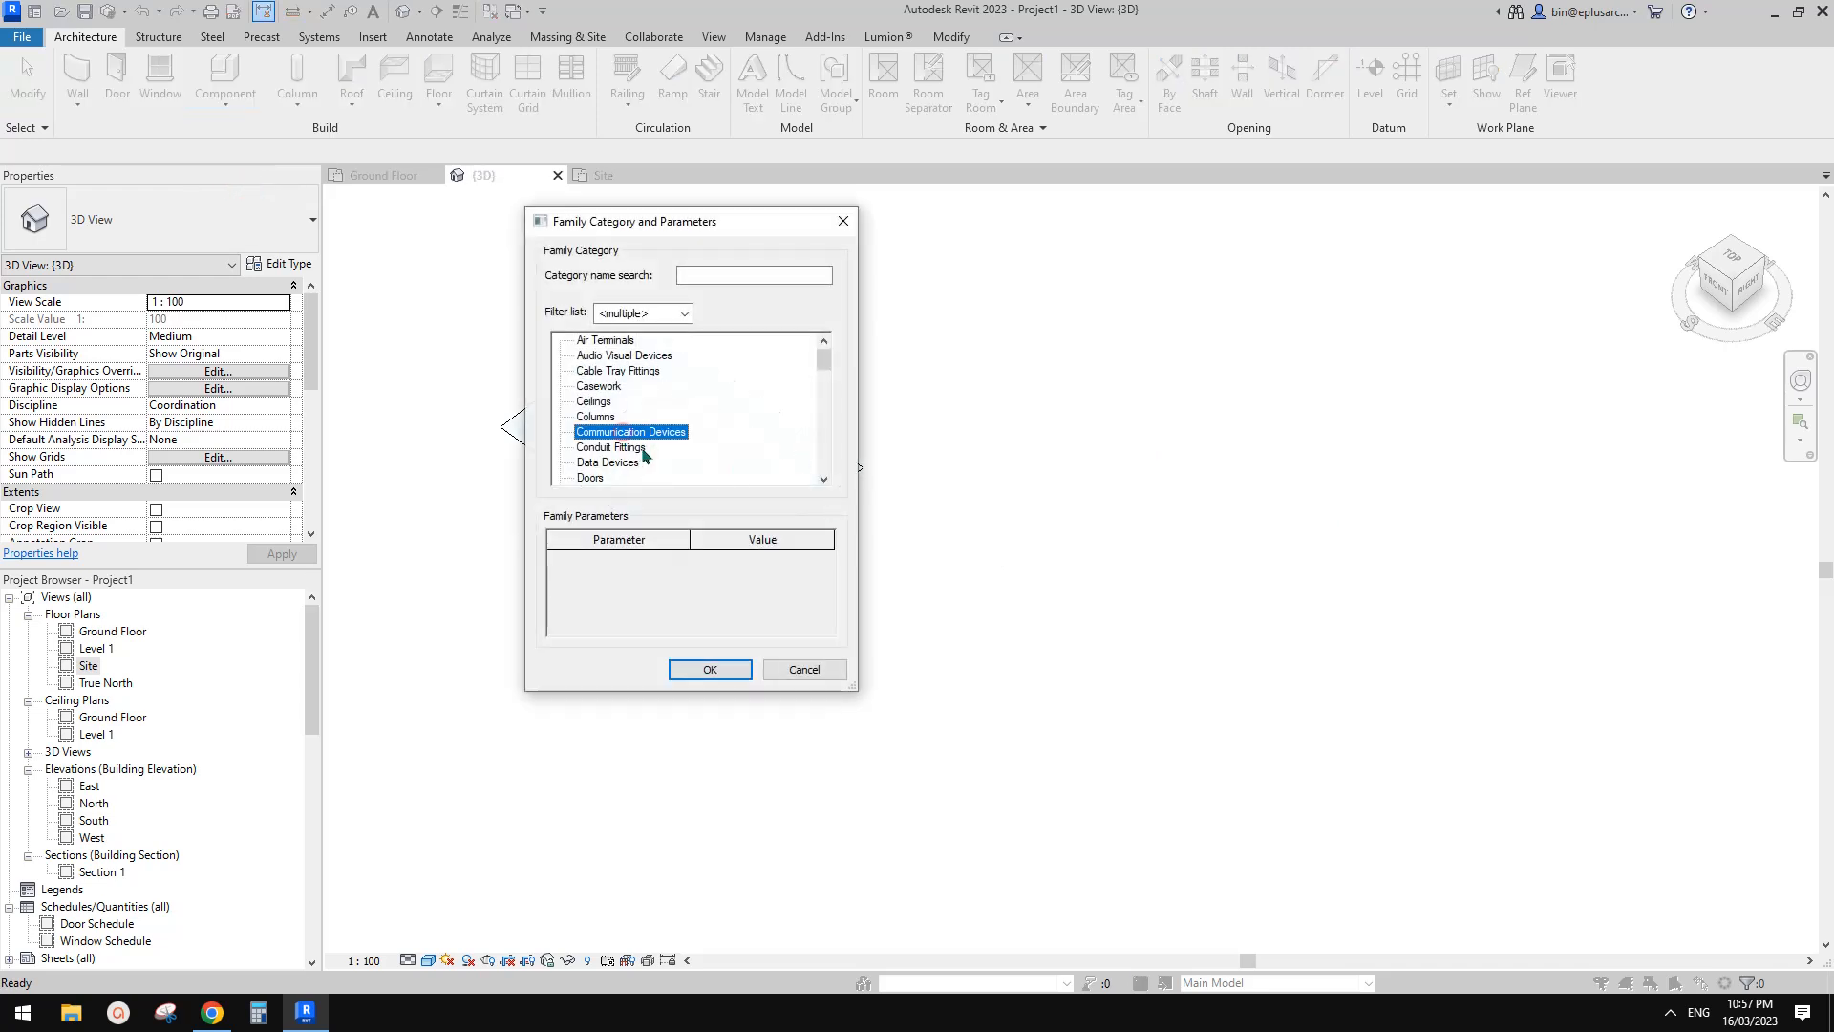
key("m")
left_click(712, 667)
left_click(827, 483)
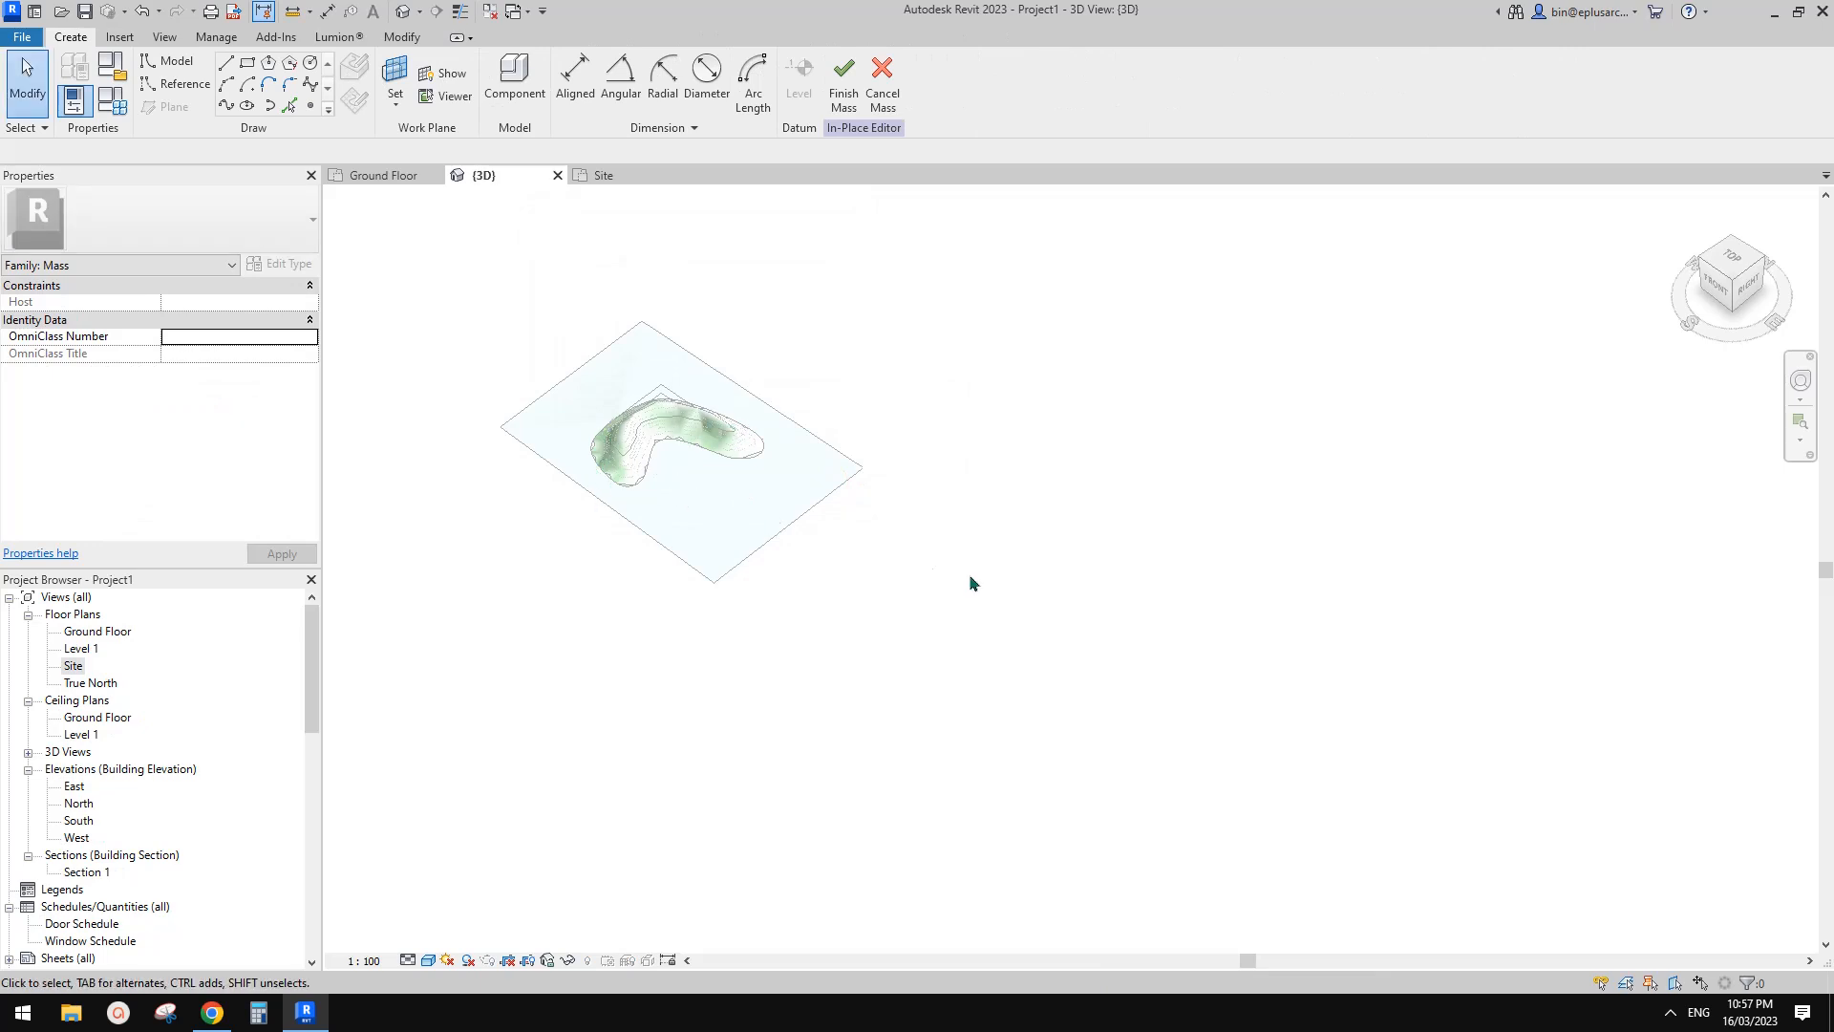
Step: Draw a curved spline reference line about 140 m long on the Ground Floor level, beside the toposurface
middle_click_drag(921, 560, 1050, 703, "shift")
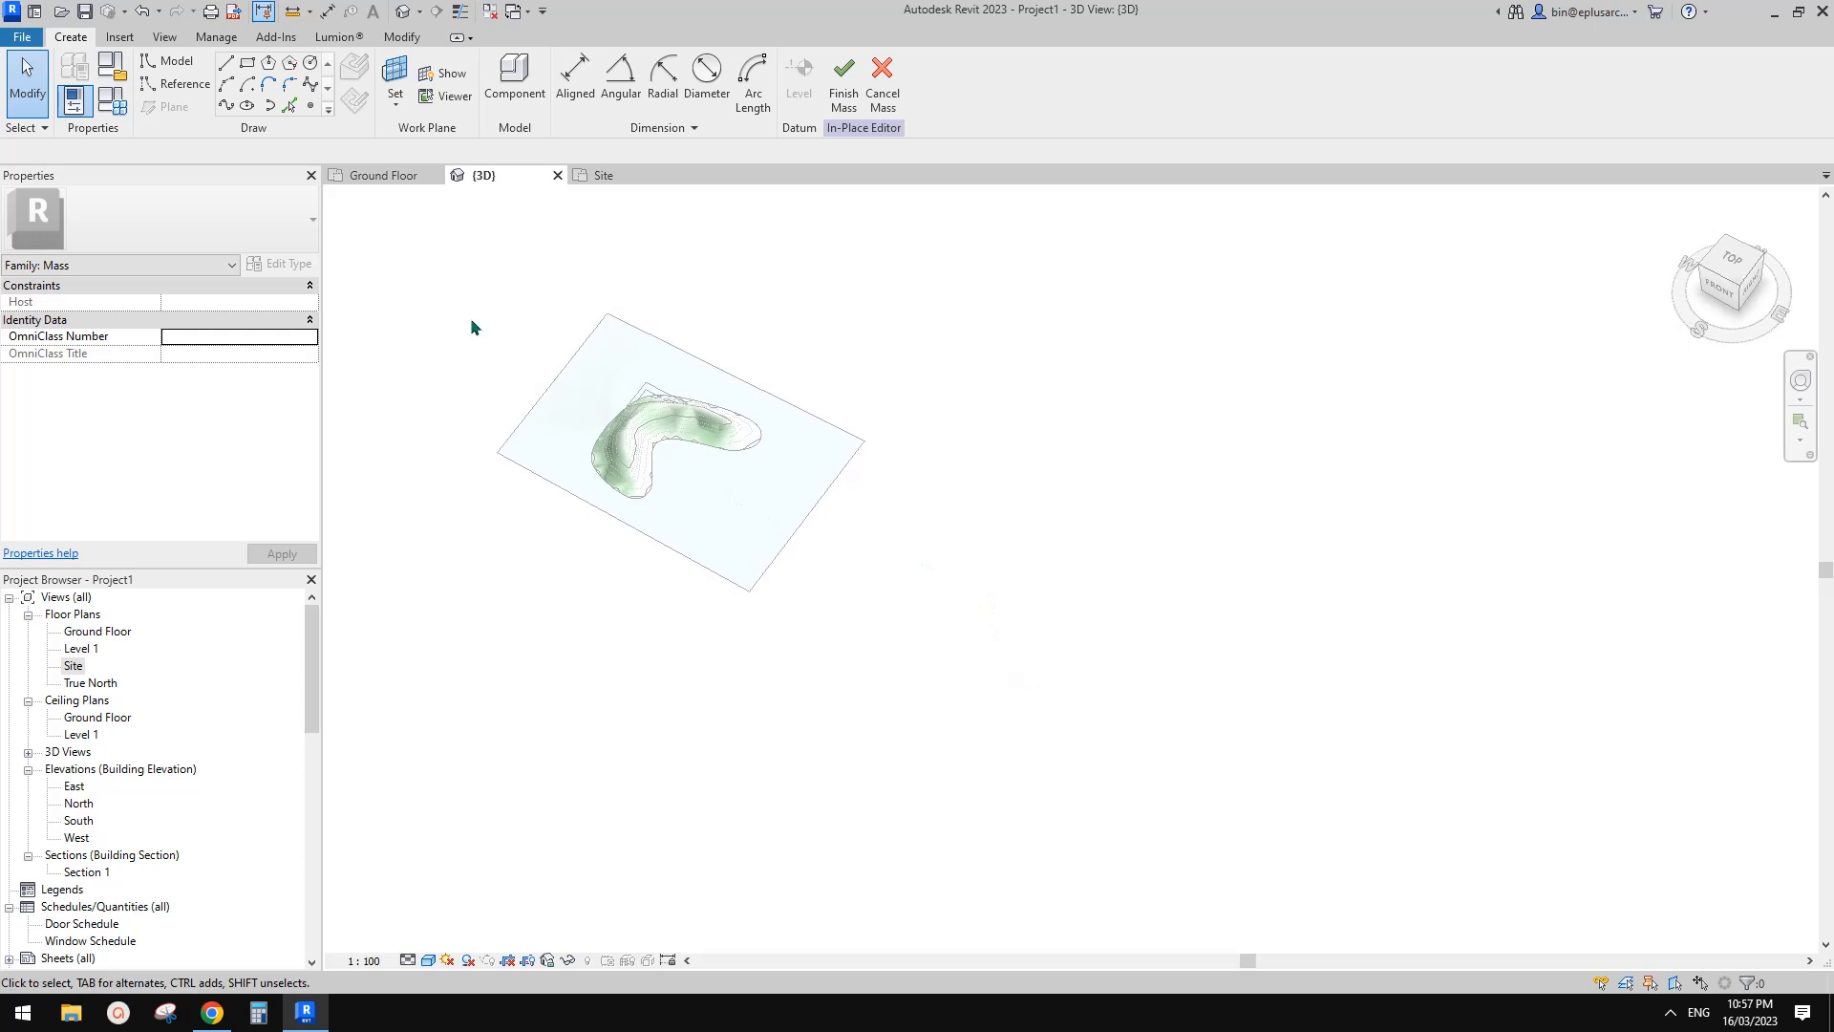
left_click(181, 84)
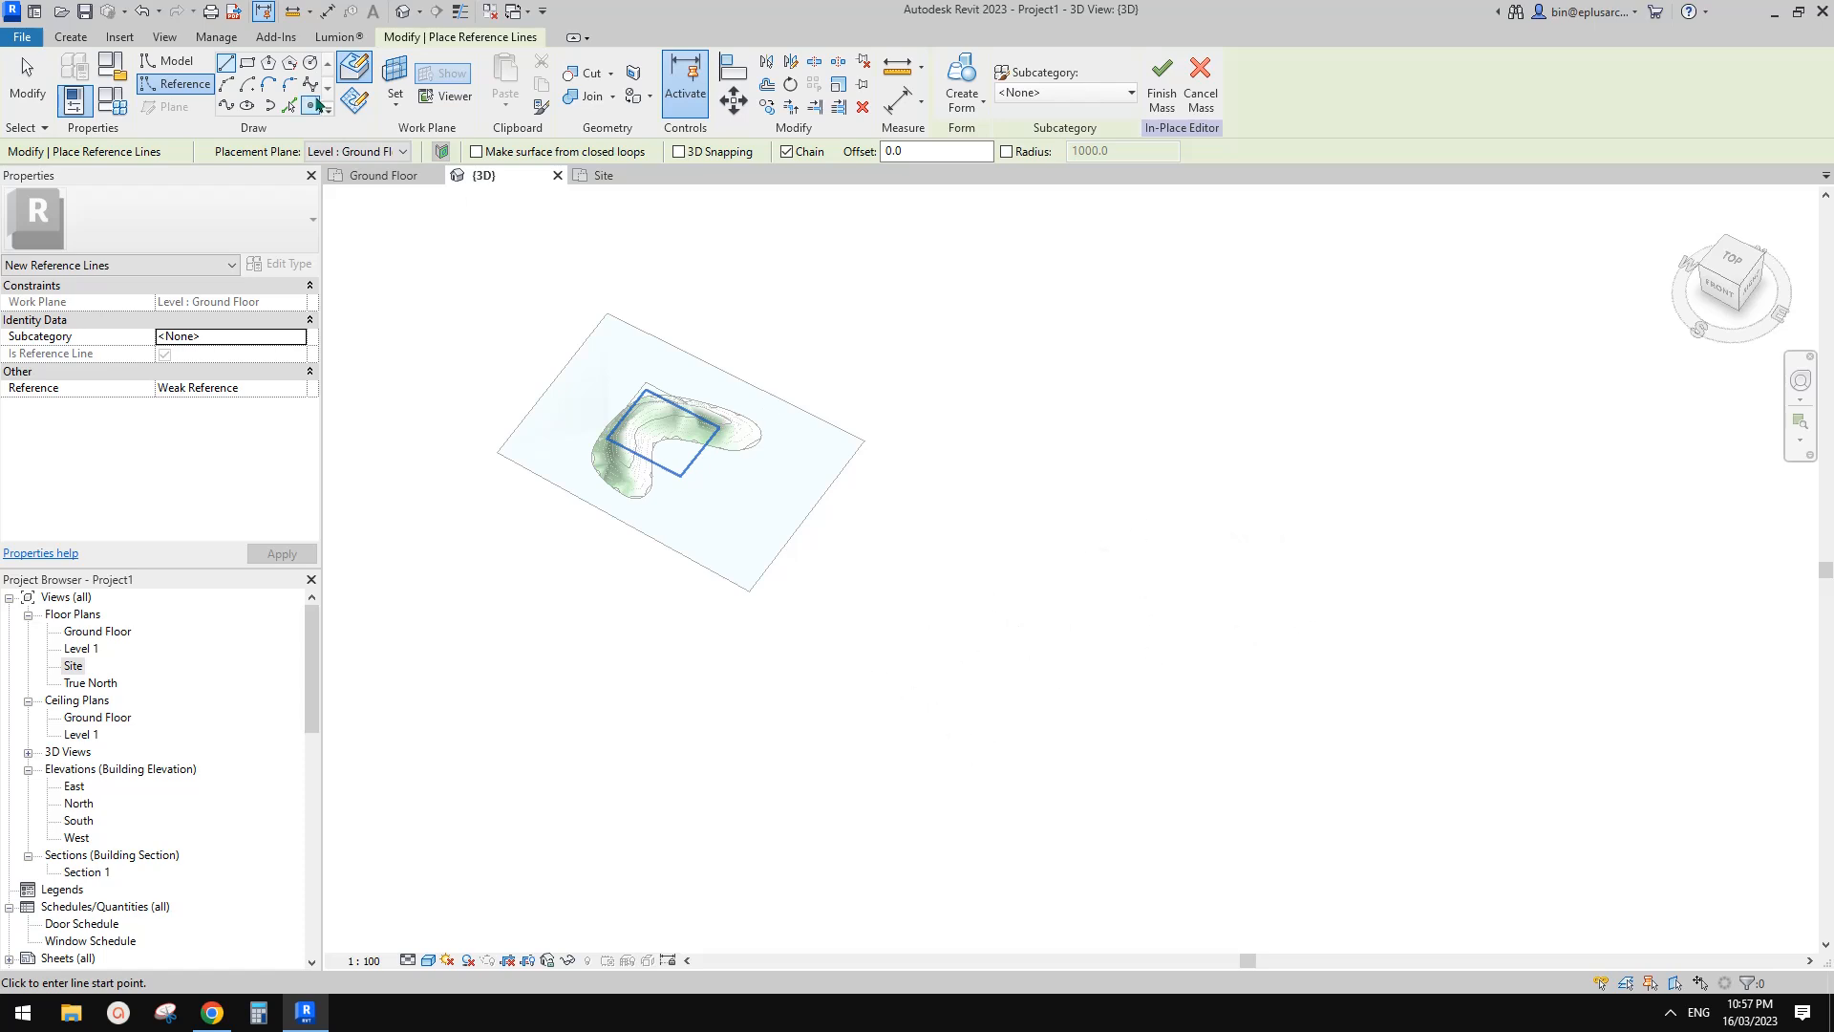
middle_click_drag(723, 327, 733, 375, "shift")
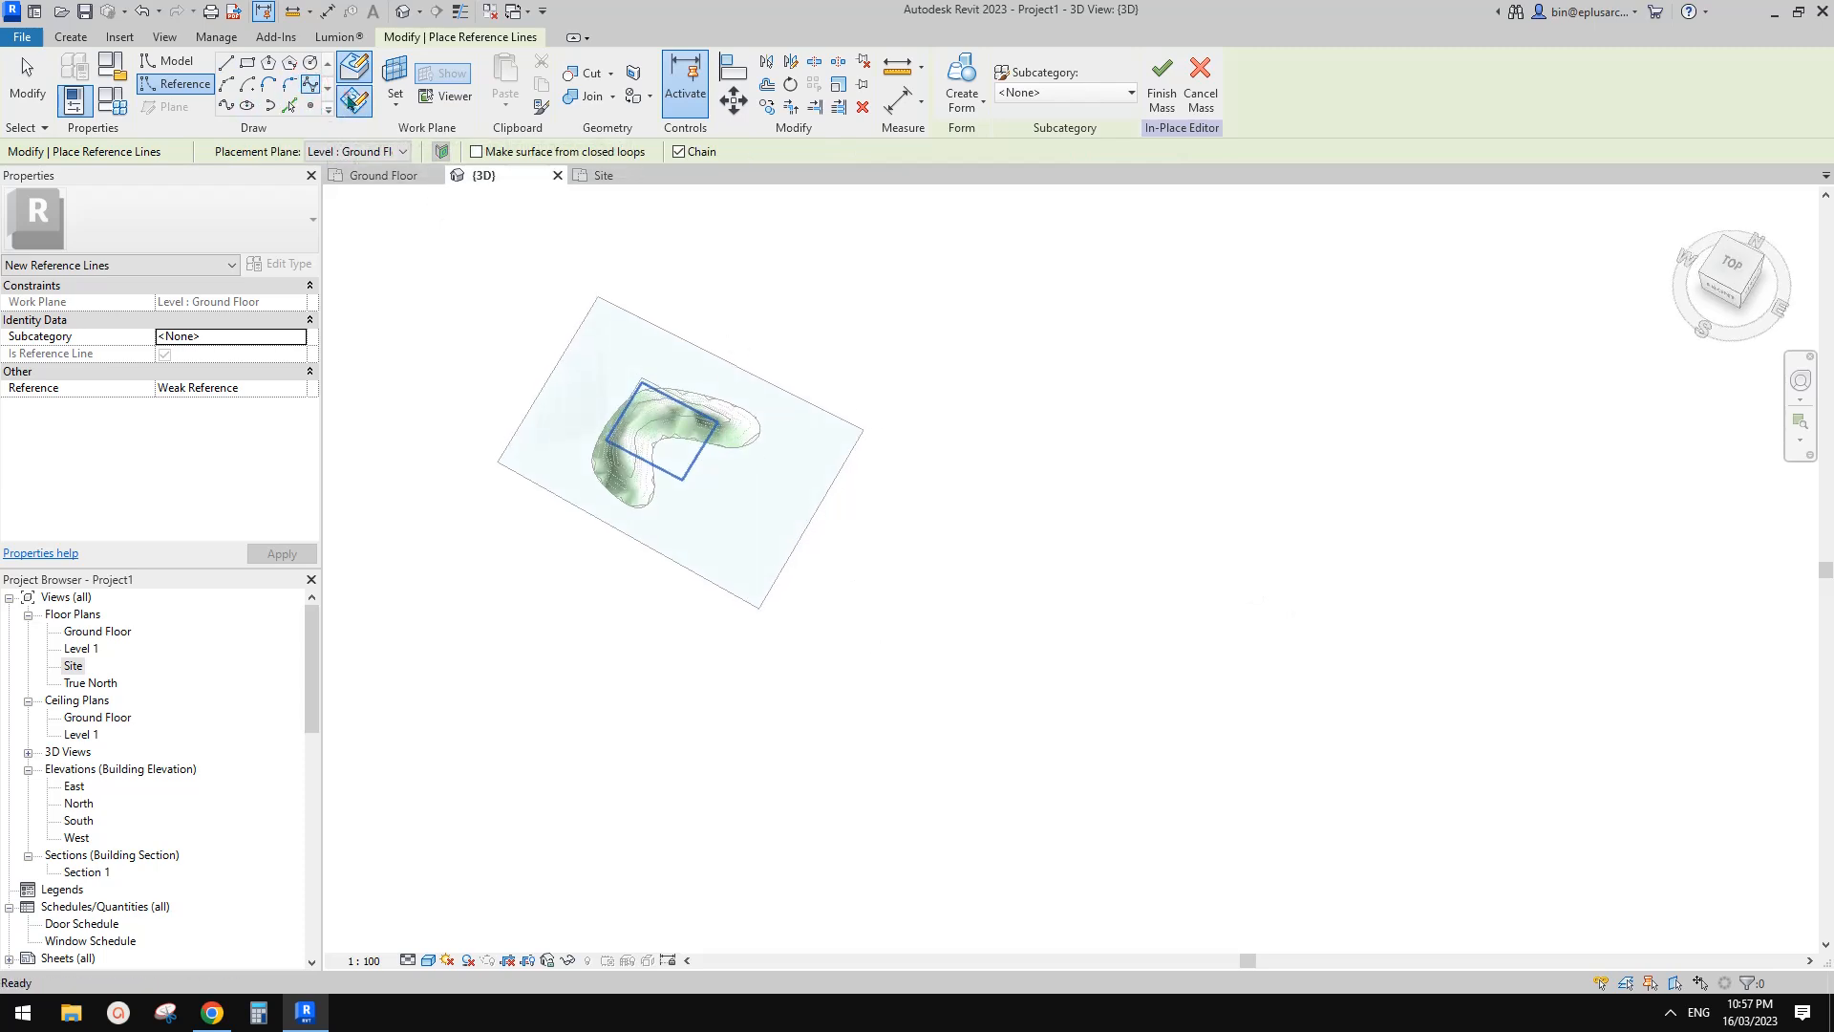
left_click(389, 77)
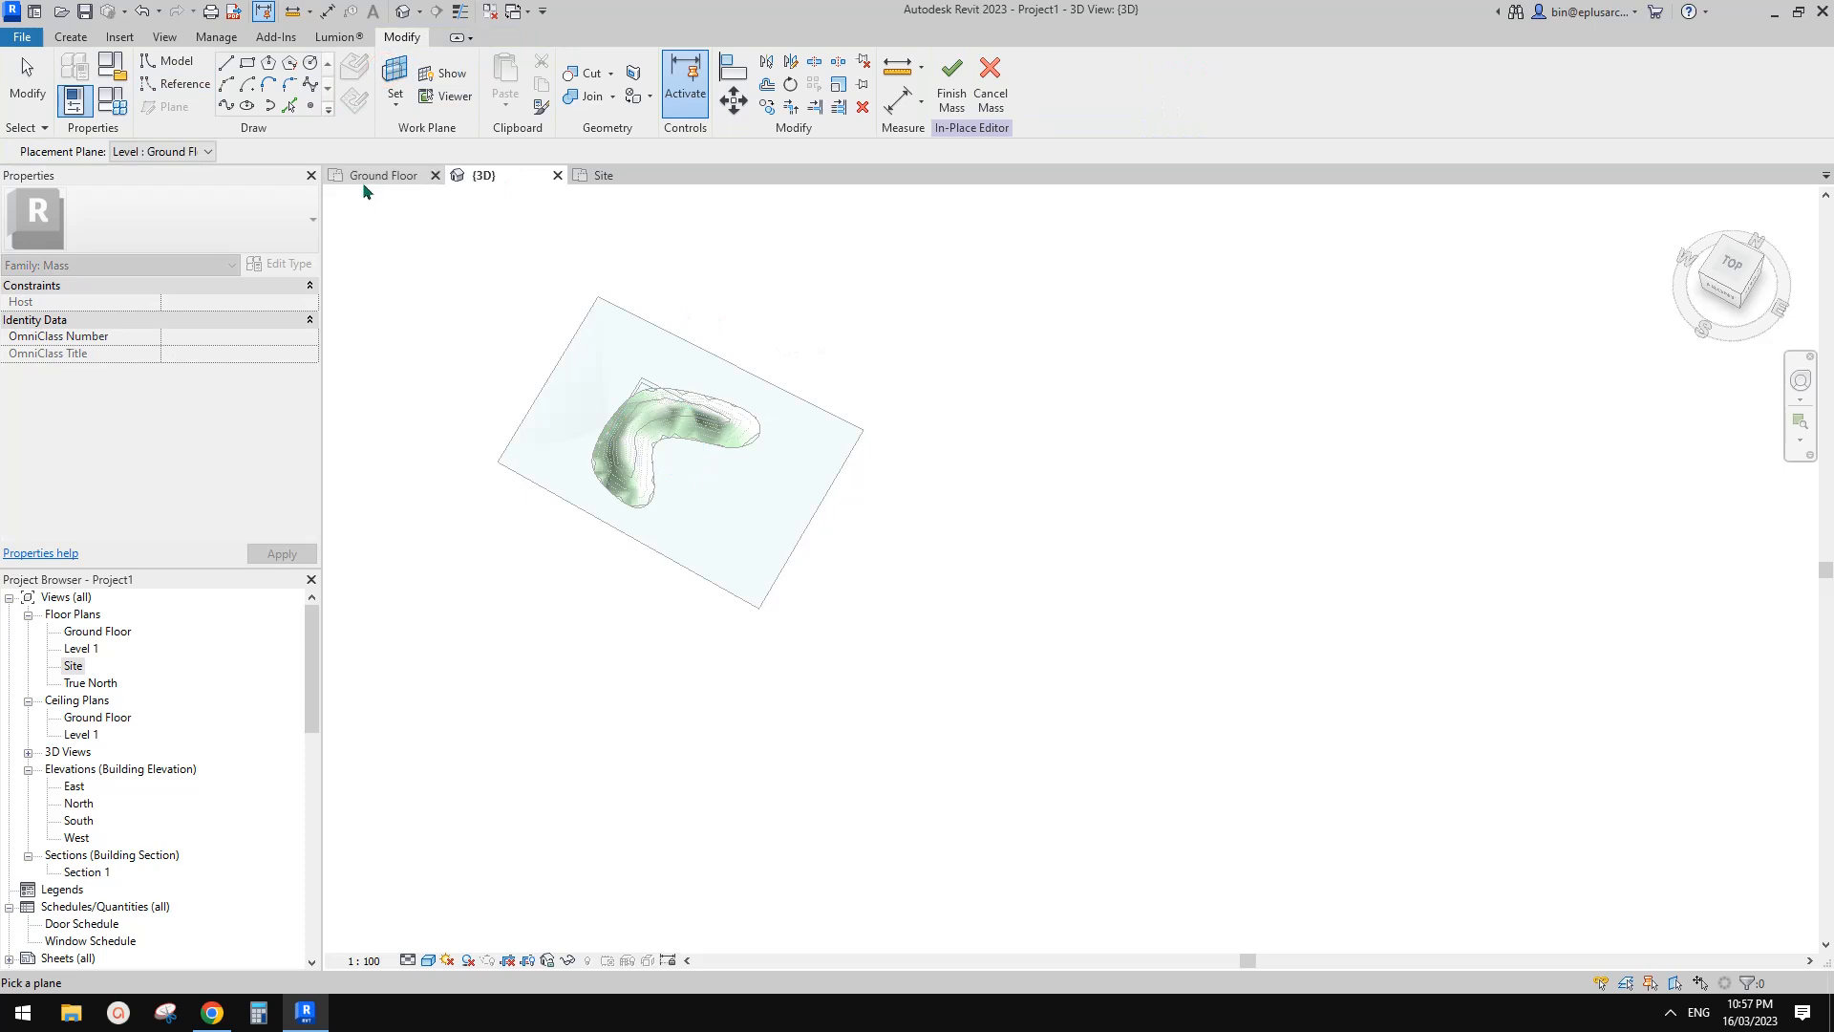
left_click(182, 170)
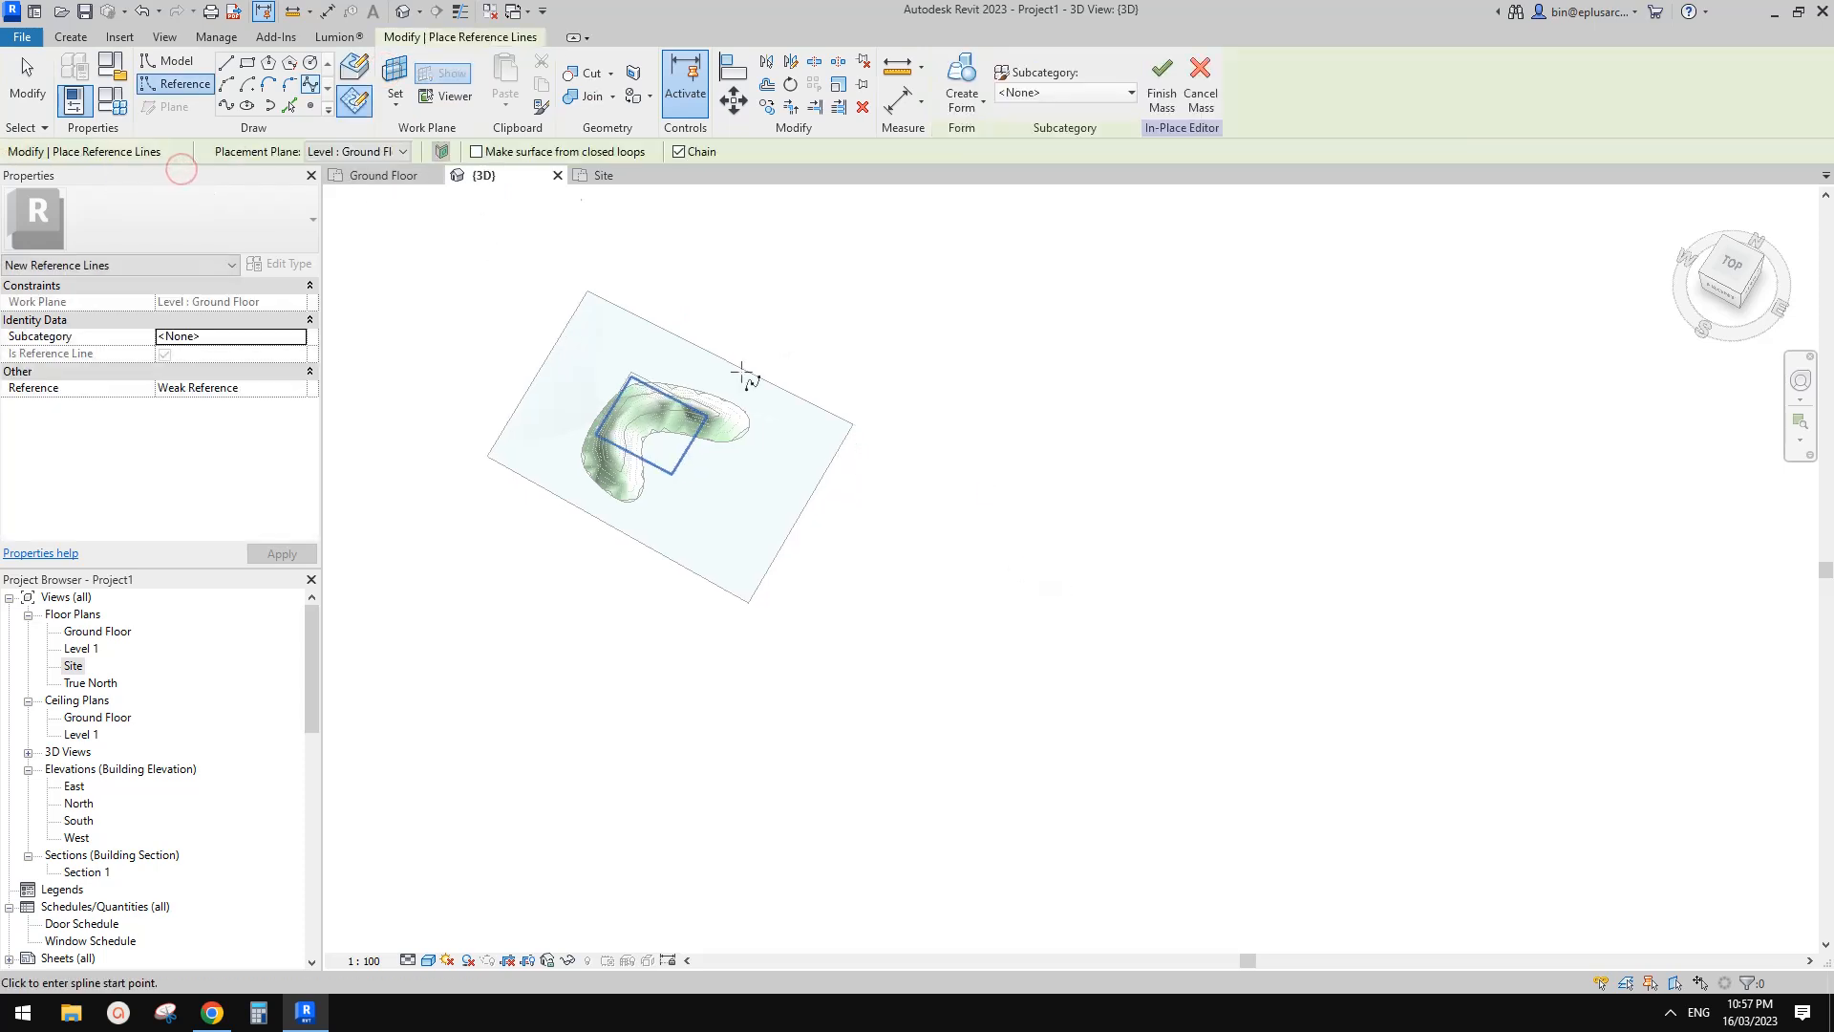
middle_click_drag(913, 583, 926, 630, "shift")
left_click(1147, 585)
left_click(1359, 622)
key("Escape")
key("Escape")
Step: Reshape the spline by pulling its upper control point outward and adding a control on the final chord, pulled inward to form a reverse curve
scroll(1281, 622, "up", 1)
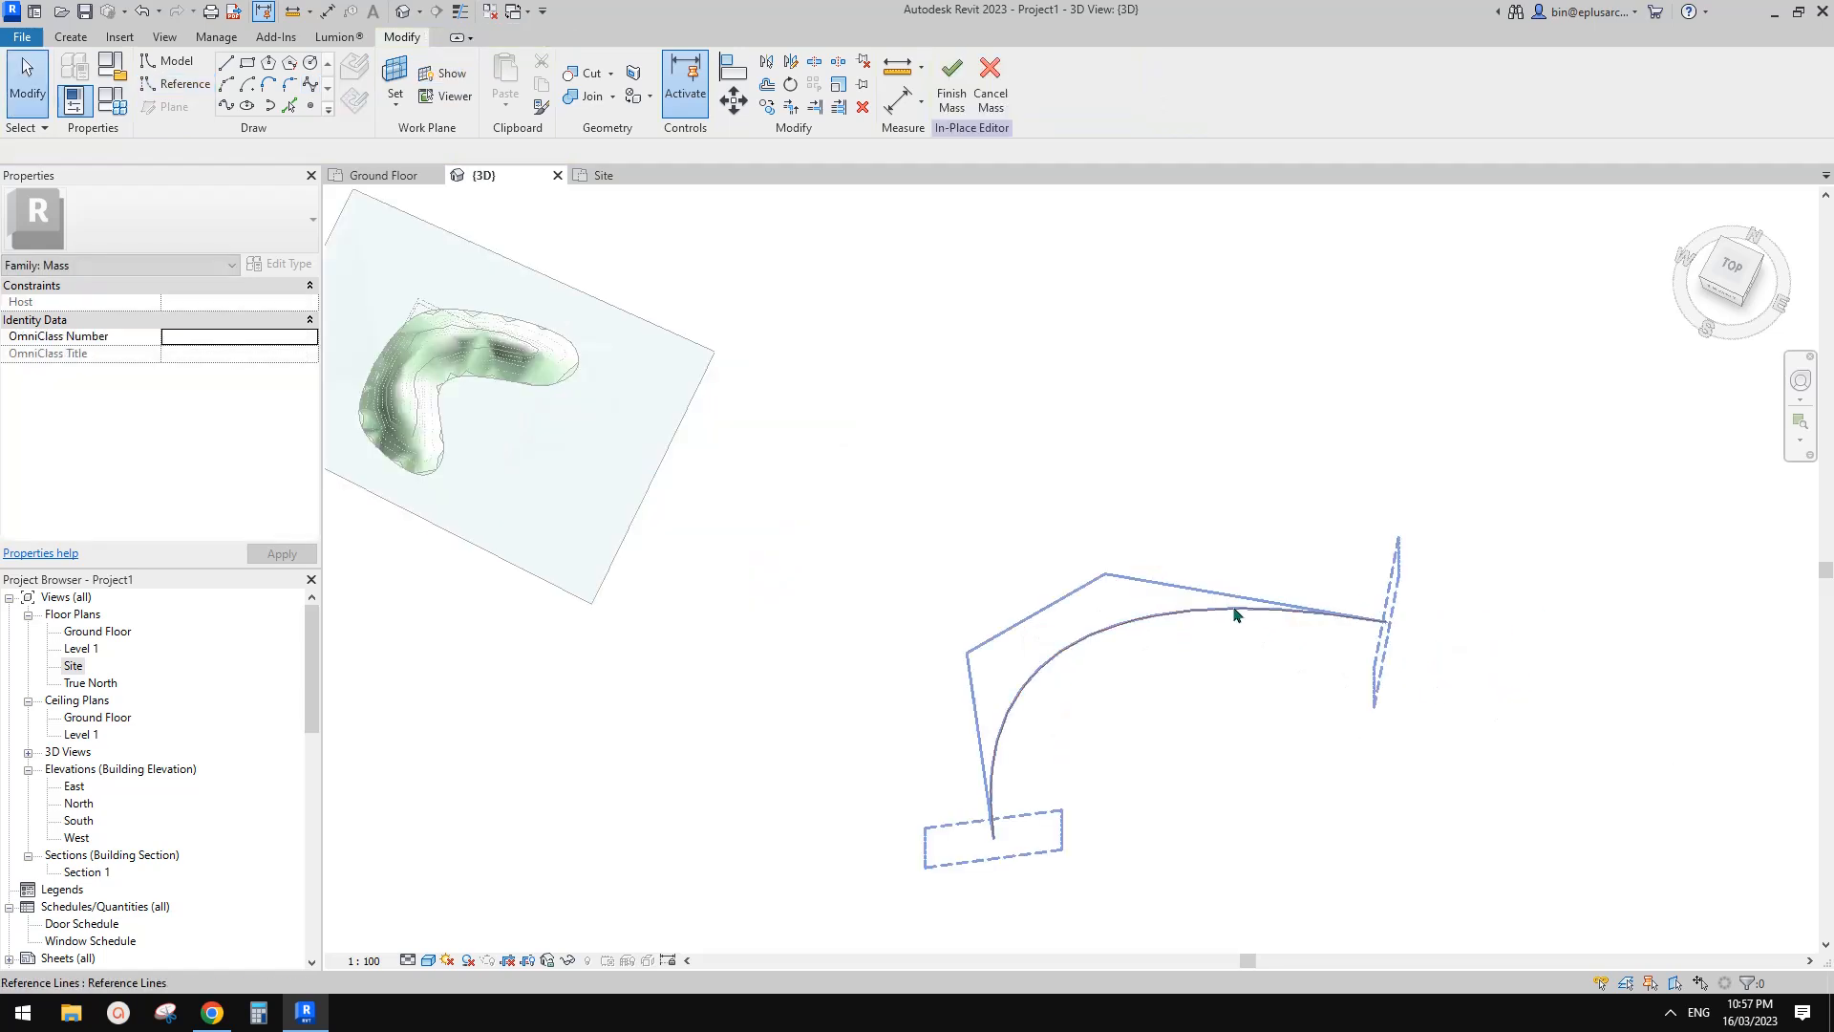
left_click(1240, 611)
mouse_move(1105, 570)
left_mouse_down()
mouse_move(1146, 554)
mouse_move(1082, 558)
left_mouse_up()
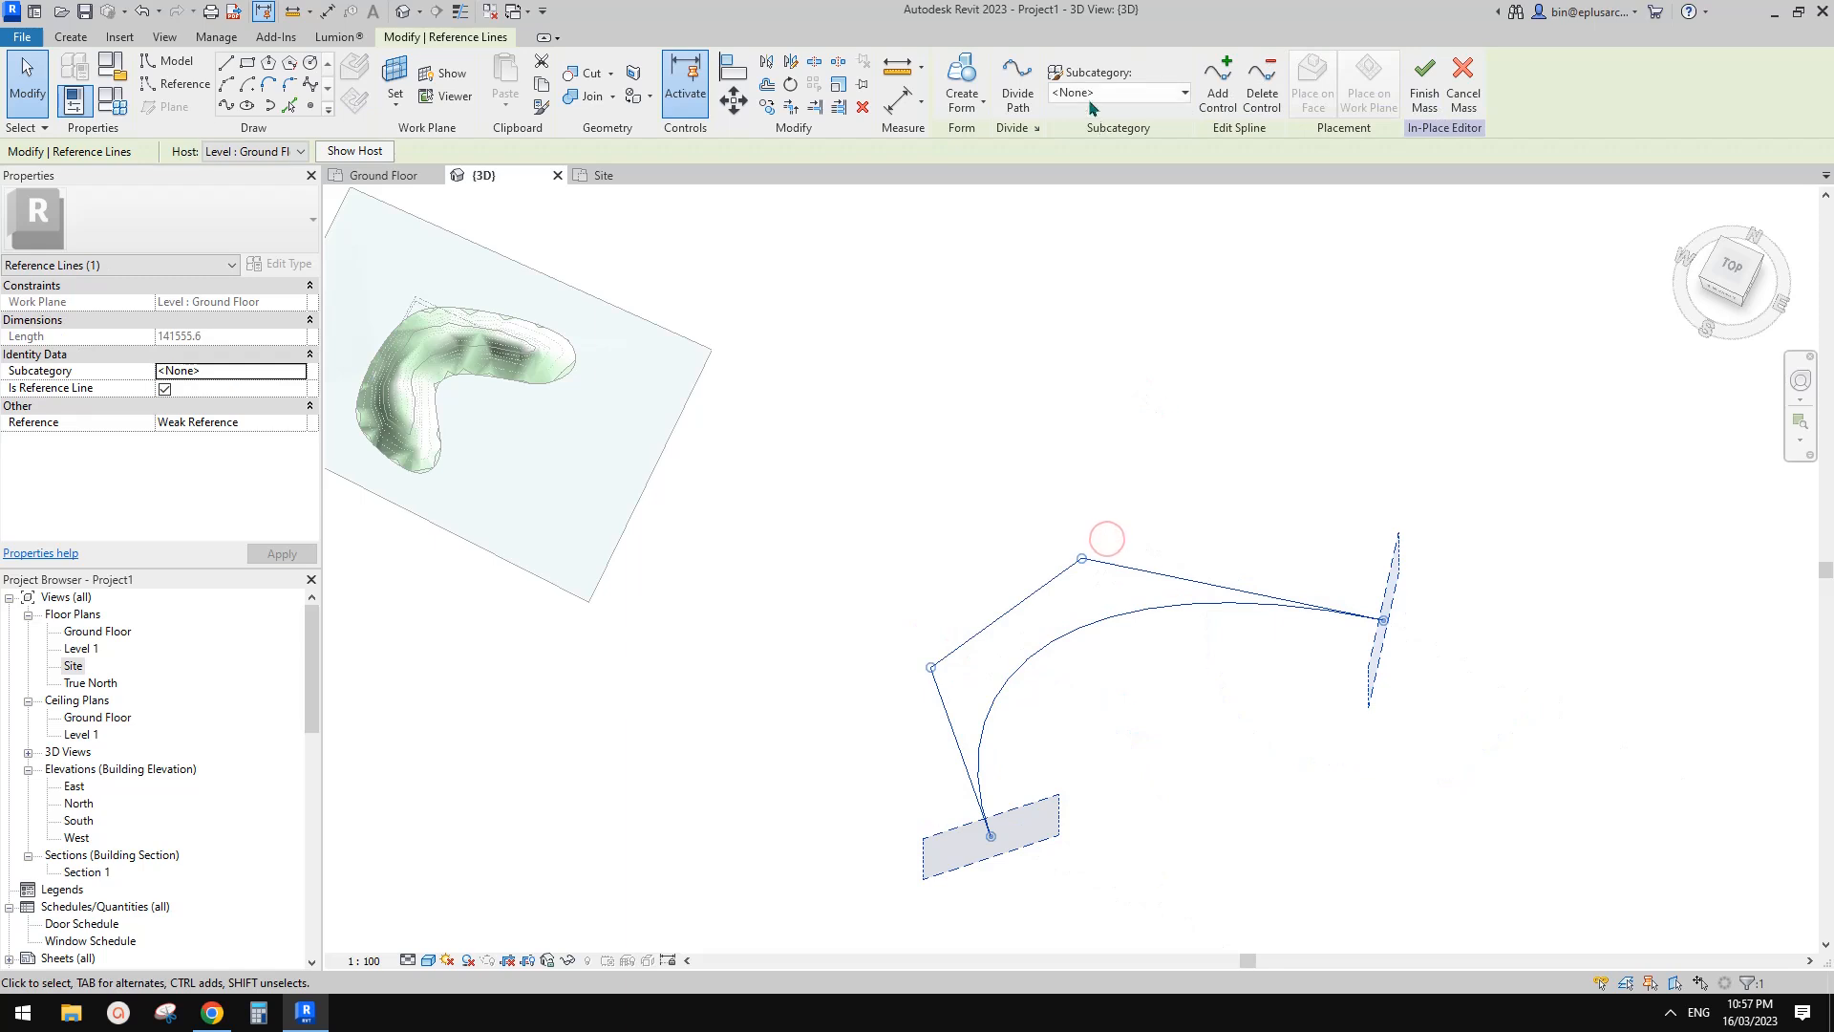
left_click(1243, 89)
key("Escape")
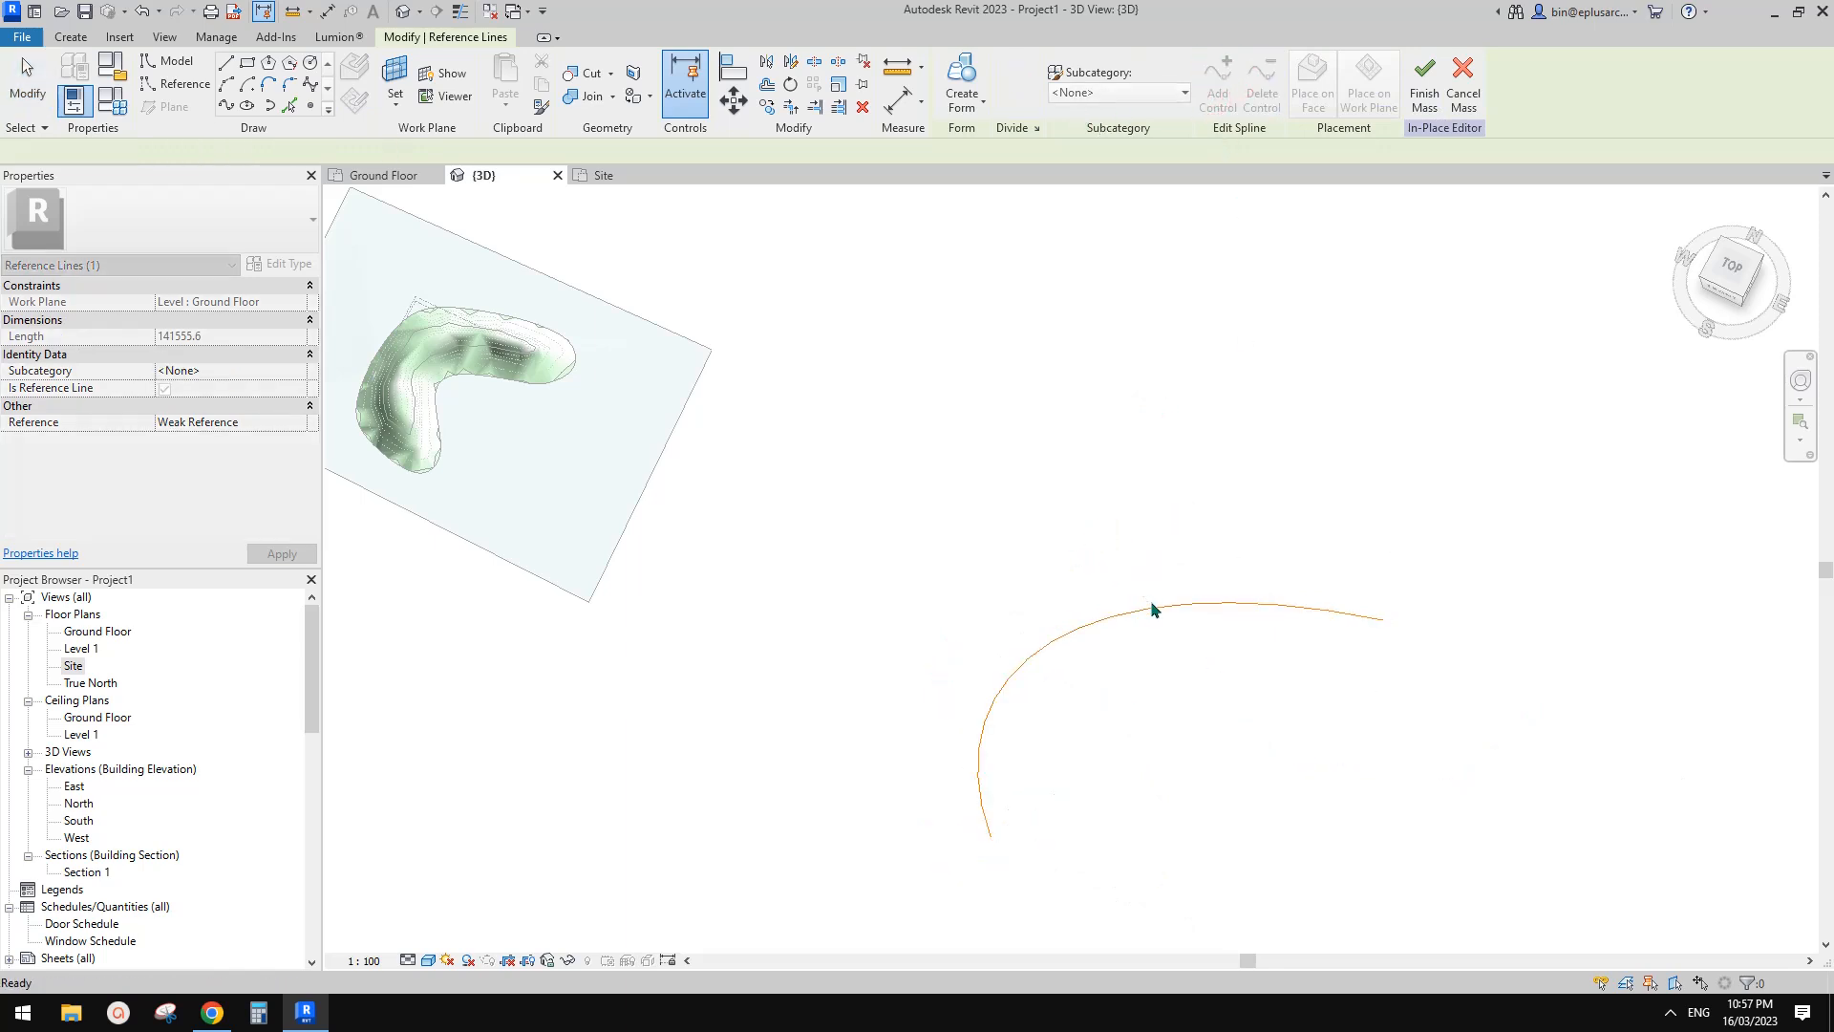
left_click(1158, 605)
left_click(1213, 96)
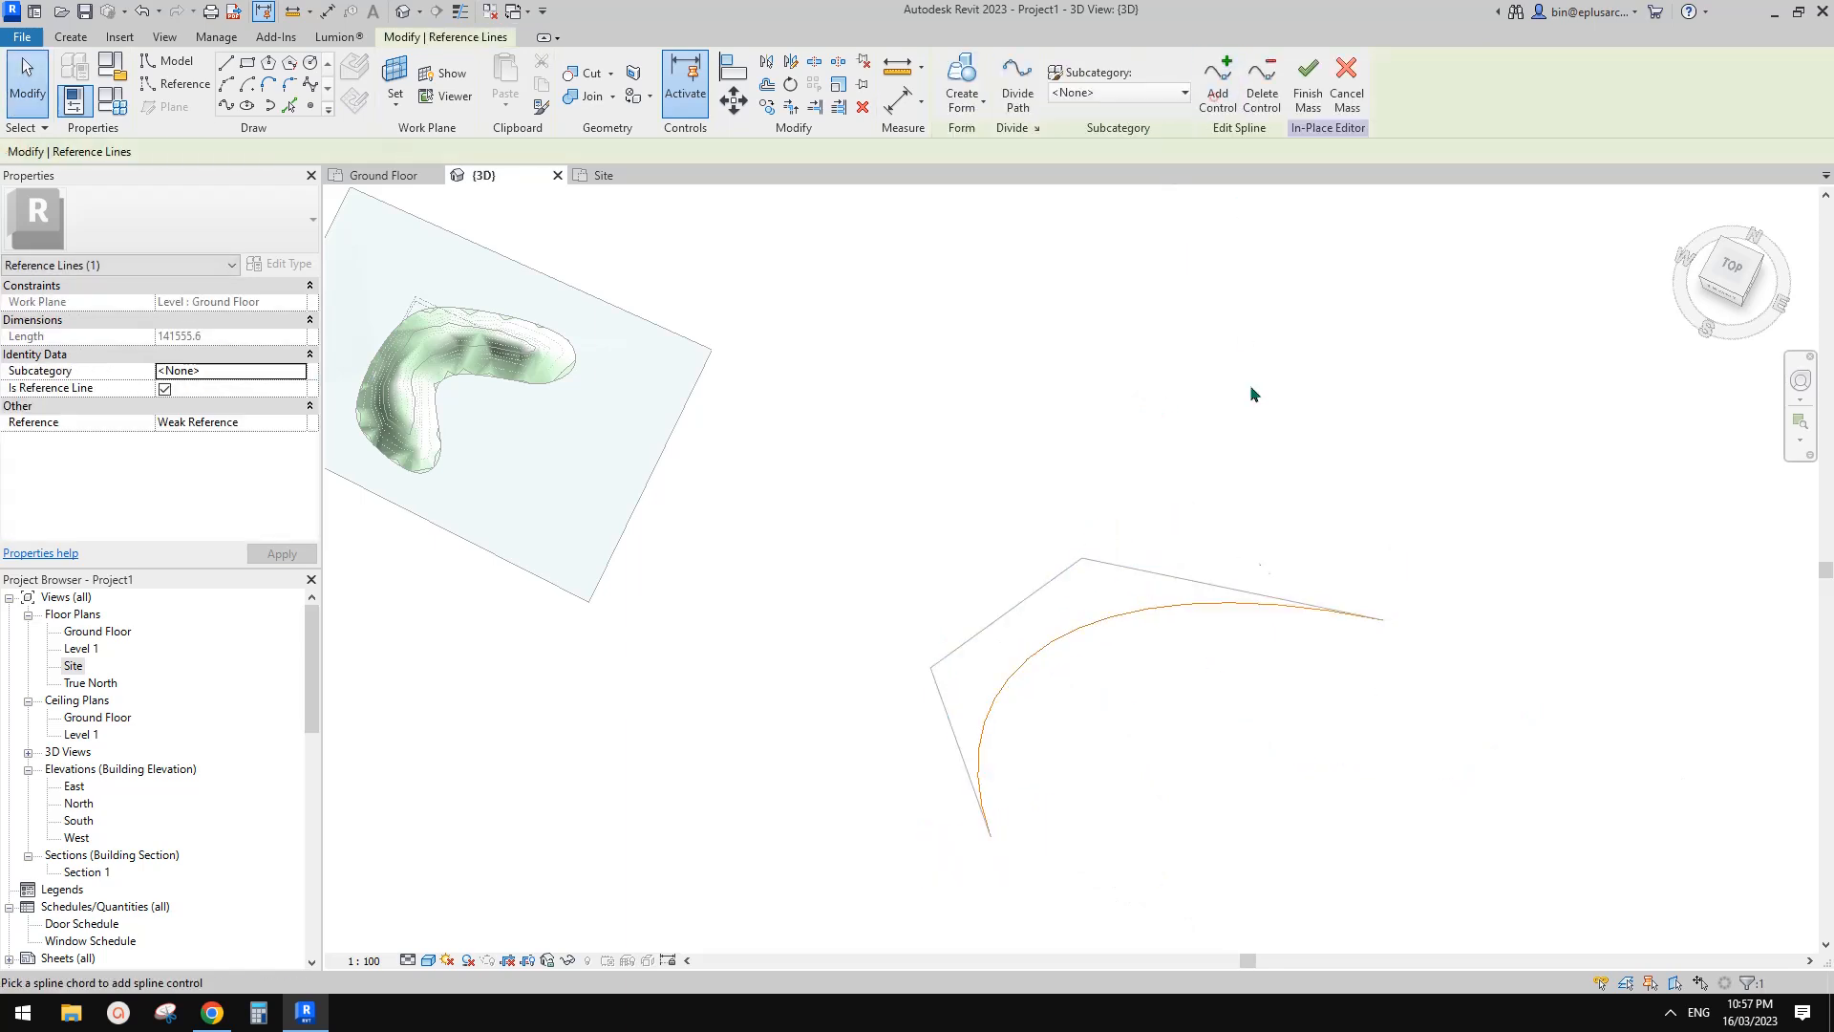
left_click(1231, 587)
left_click_drag(1301, 584, 1232, 636)
left_click(1378, 539)
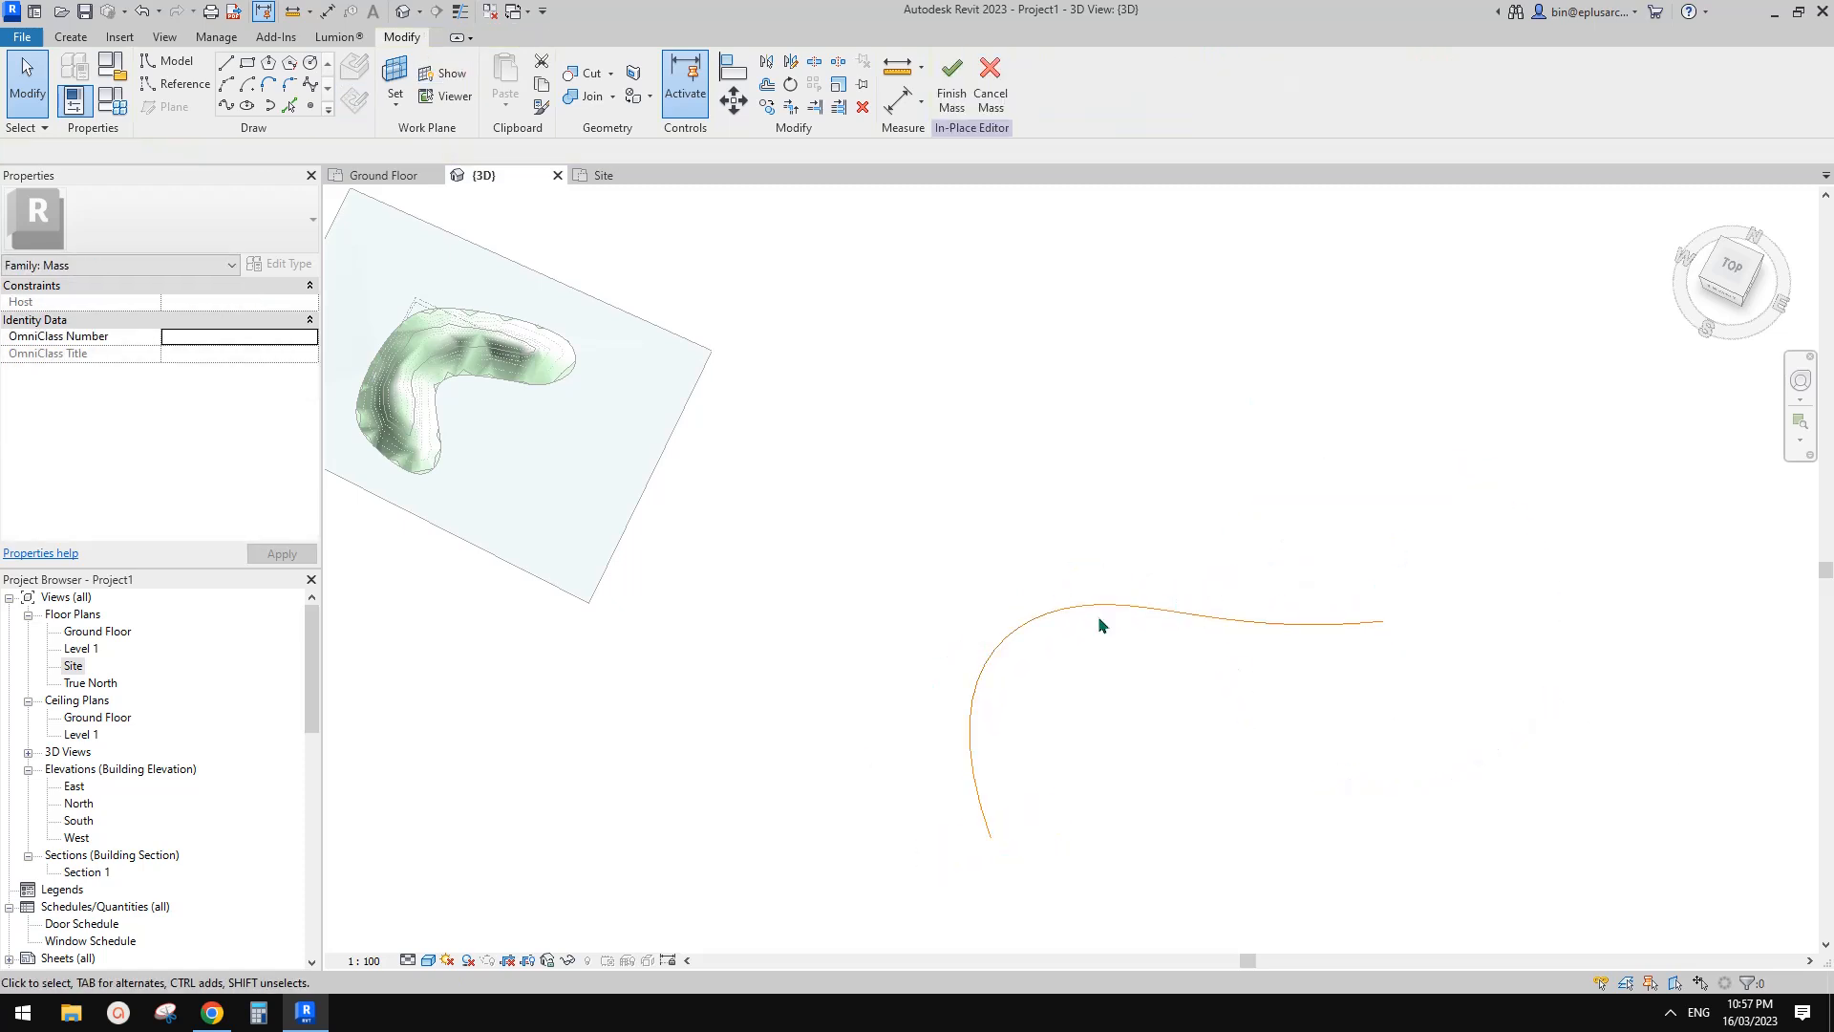
Step: Place a reference point on the spline near its starting end
left_click(1147, 613)
scroll(1146, 614, "down", 1)
middle_click_drag(1173, 638, 1052, 742, "shift")
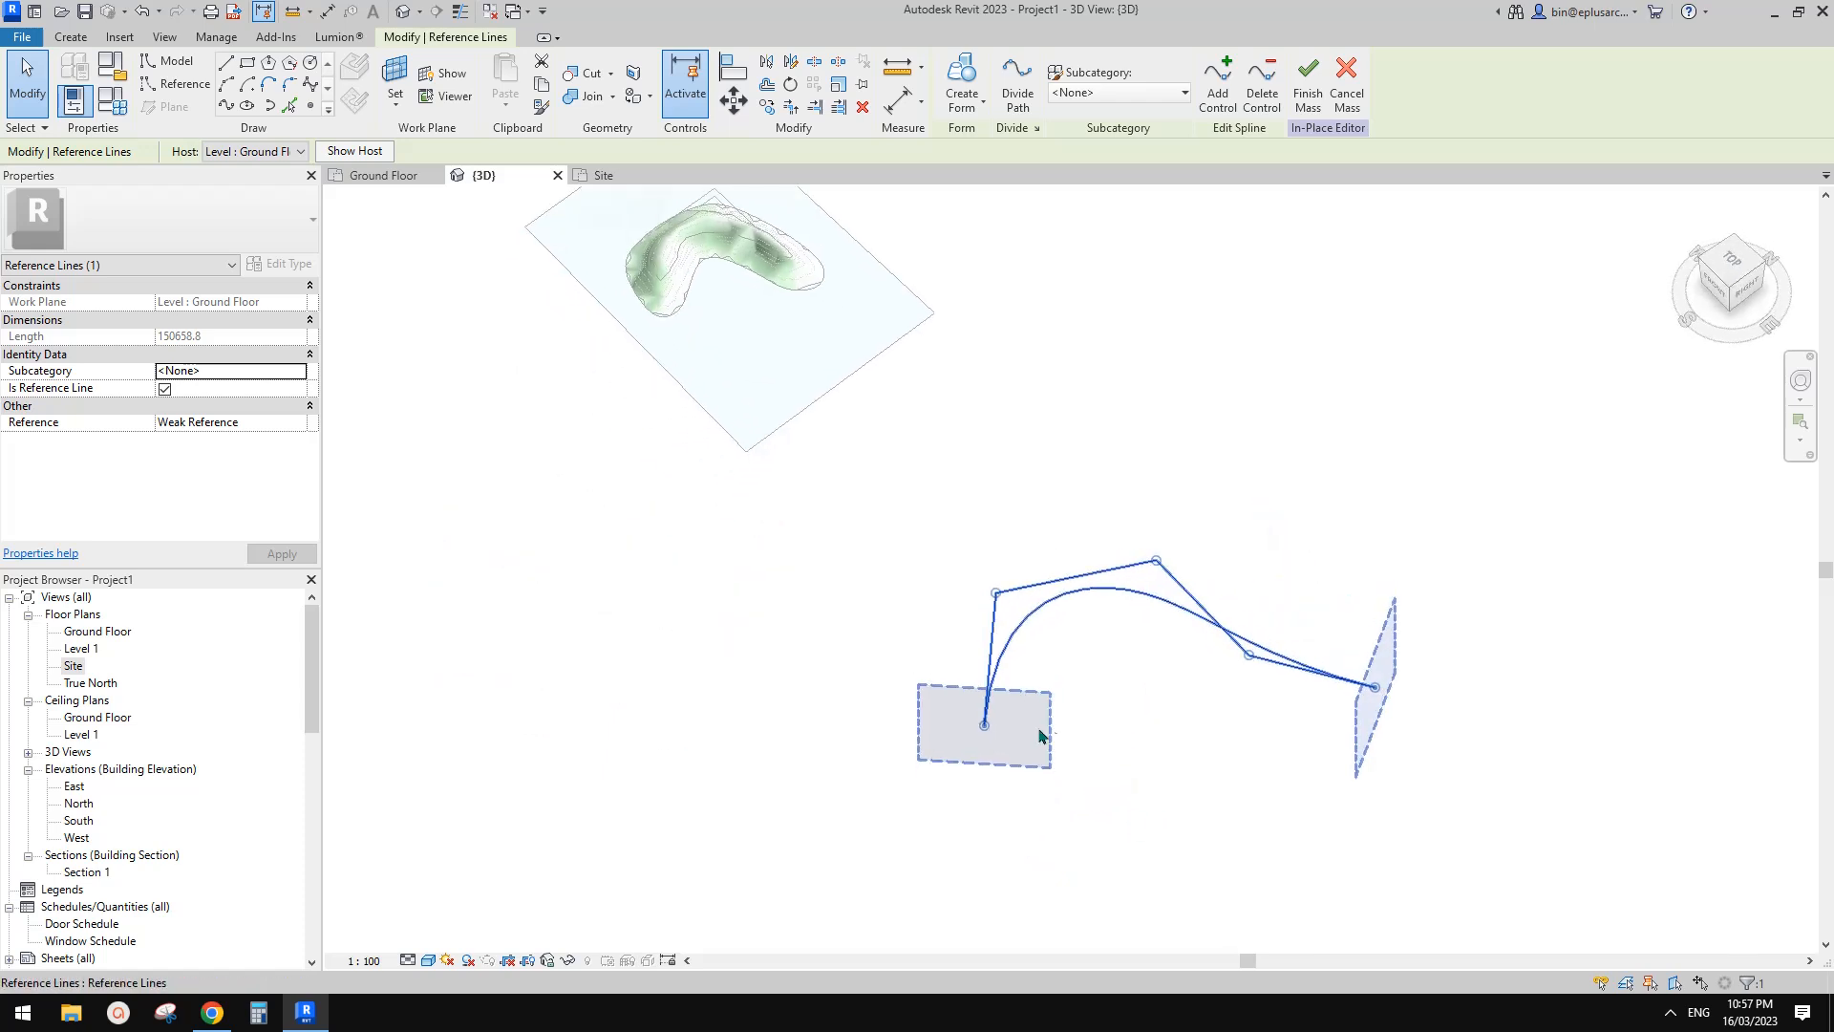
left_click(311, 107)
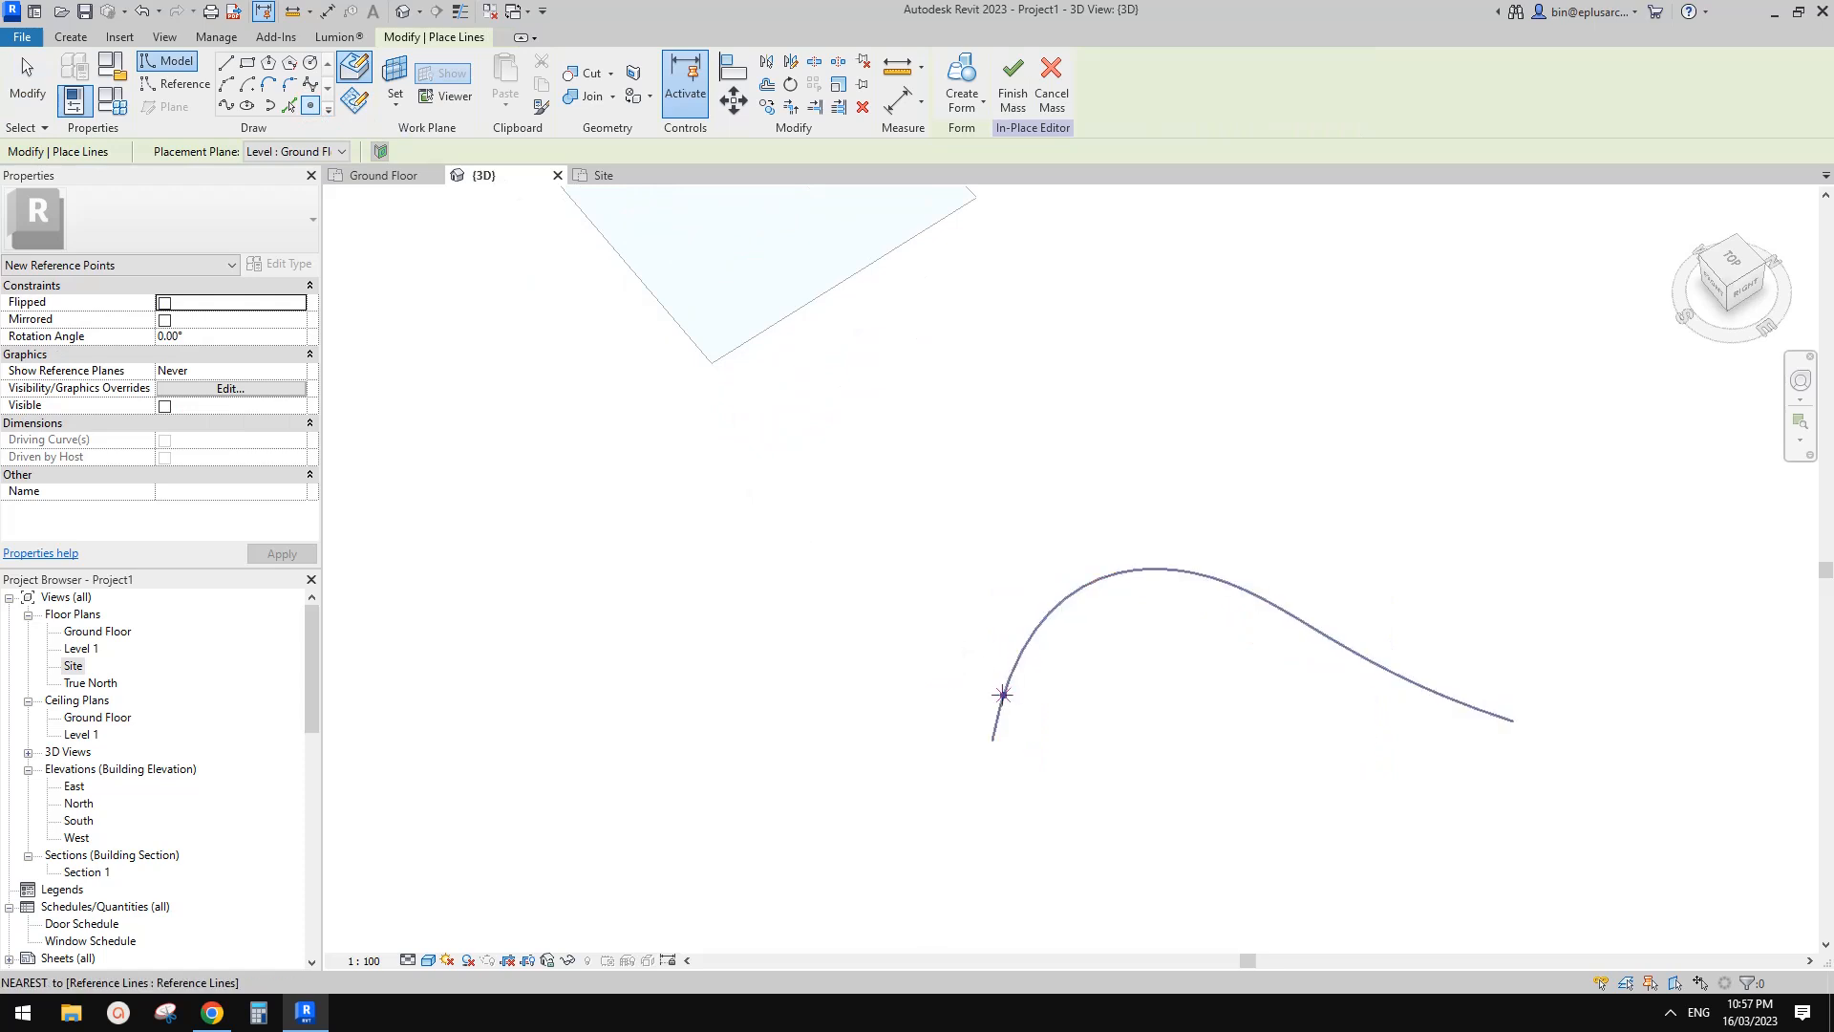
scroll(1037, 659, "up", 2)
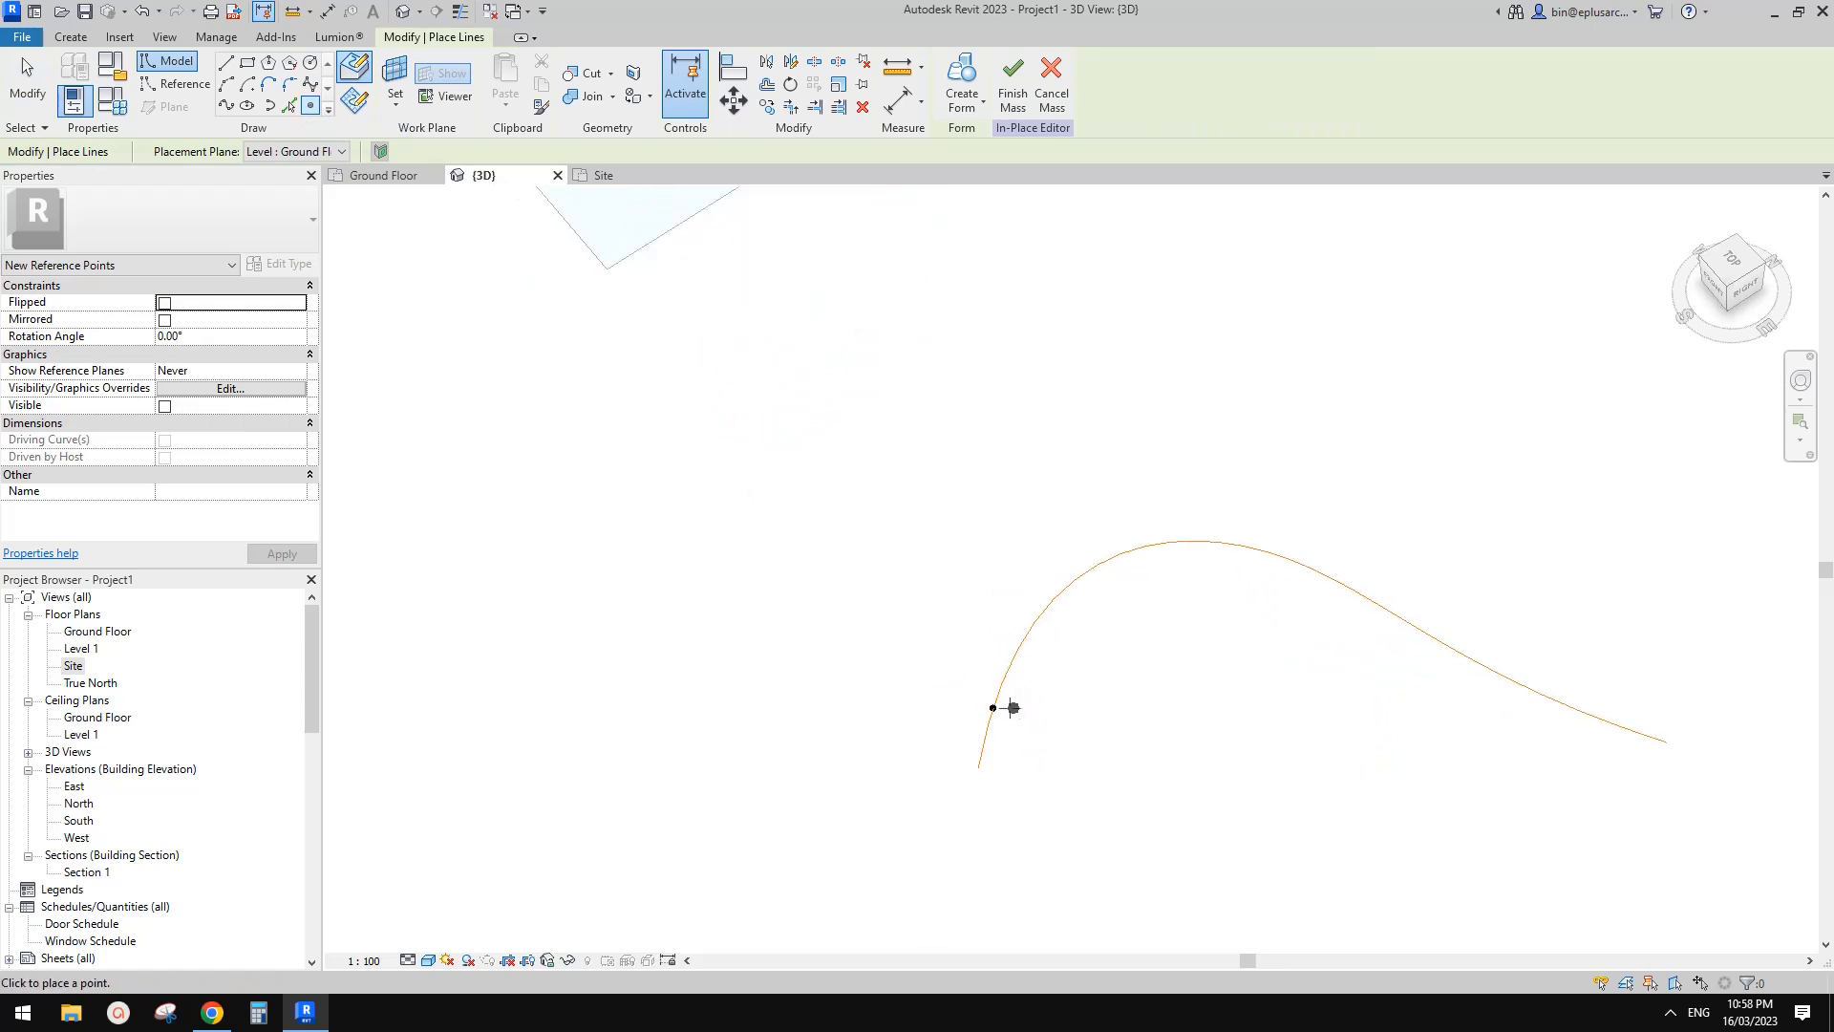
key("Escape")
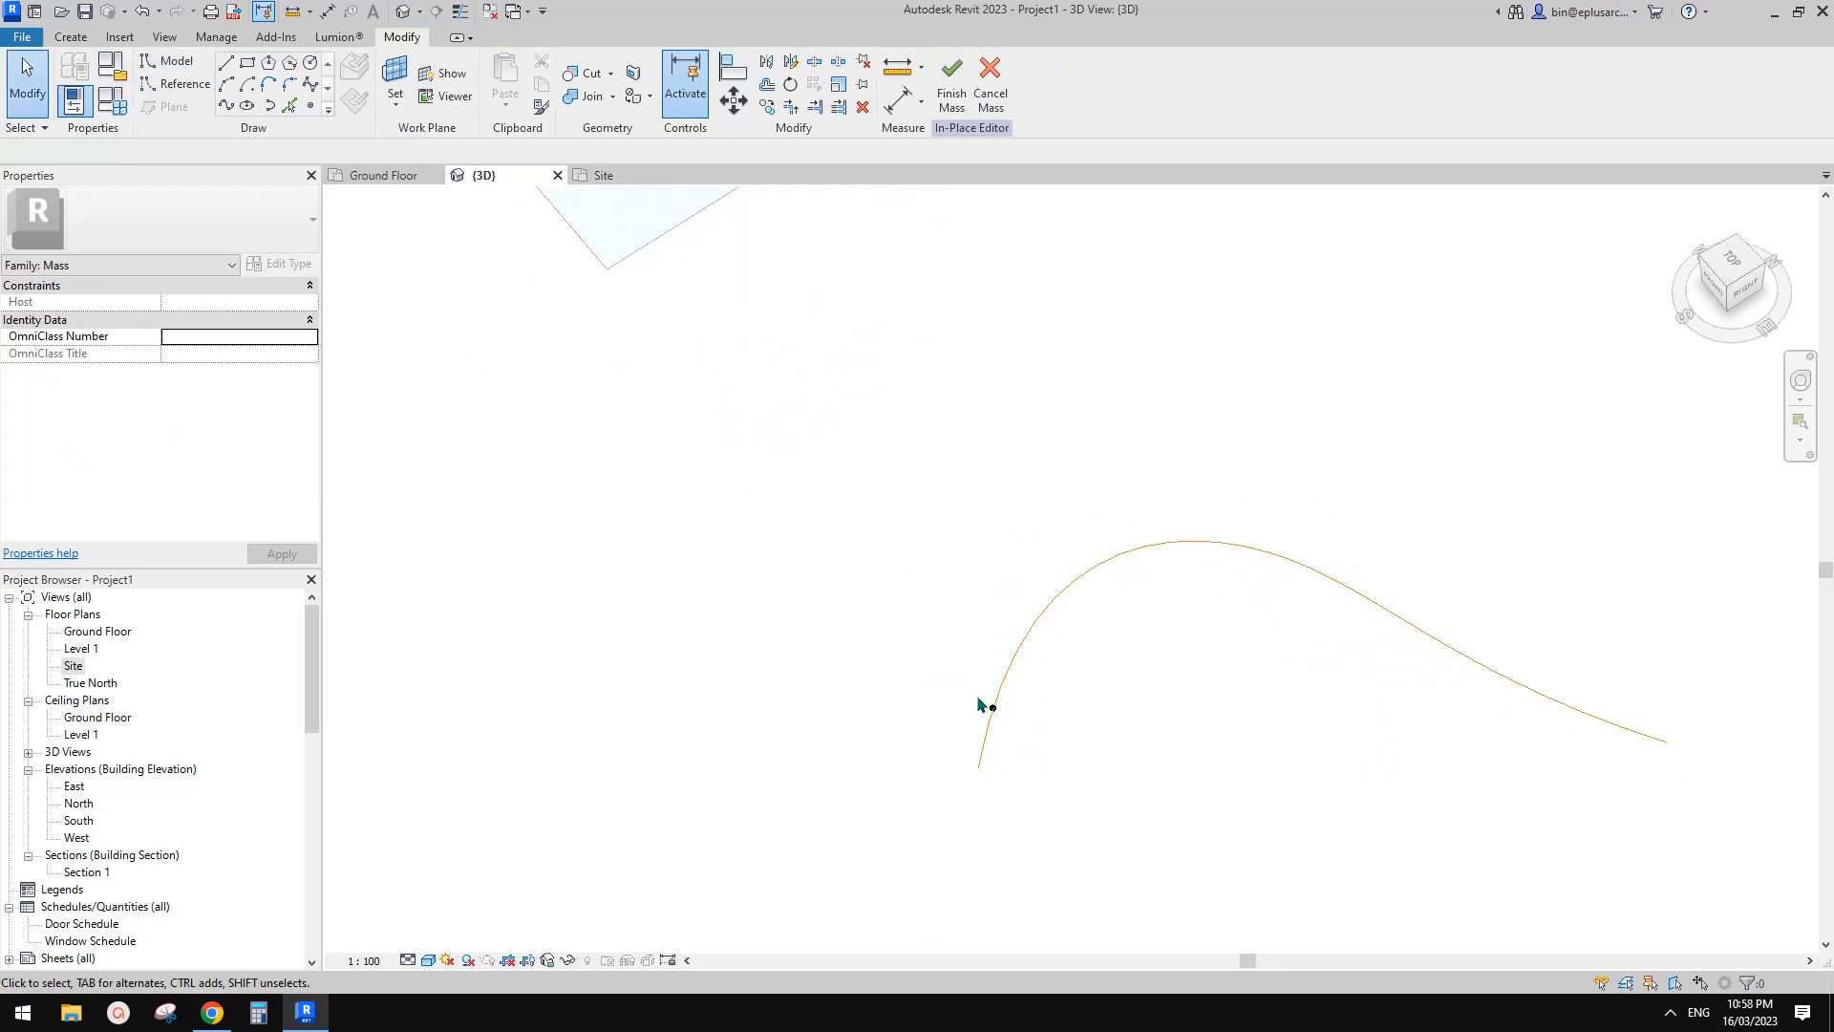
Step: Set the reference point's perpendicular plane as the work plane and draw a horizontal spline reference line on it, starting at the point
left_click(216, 86)
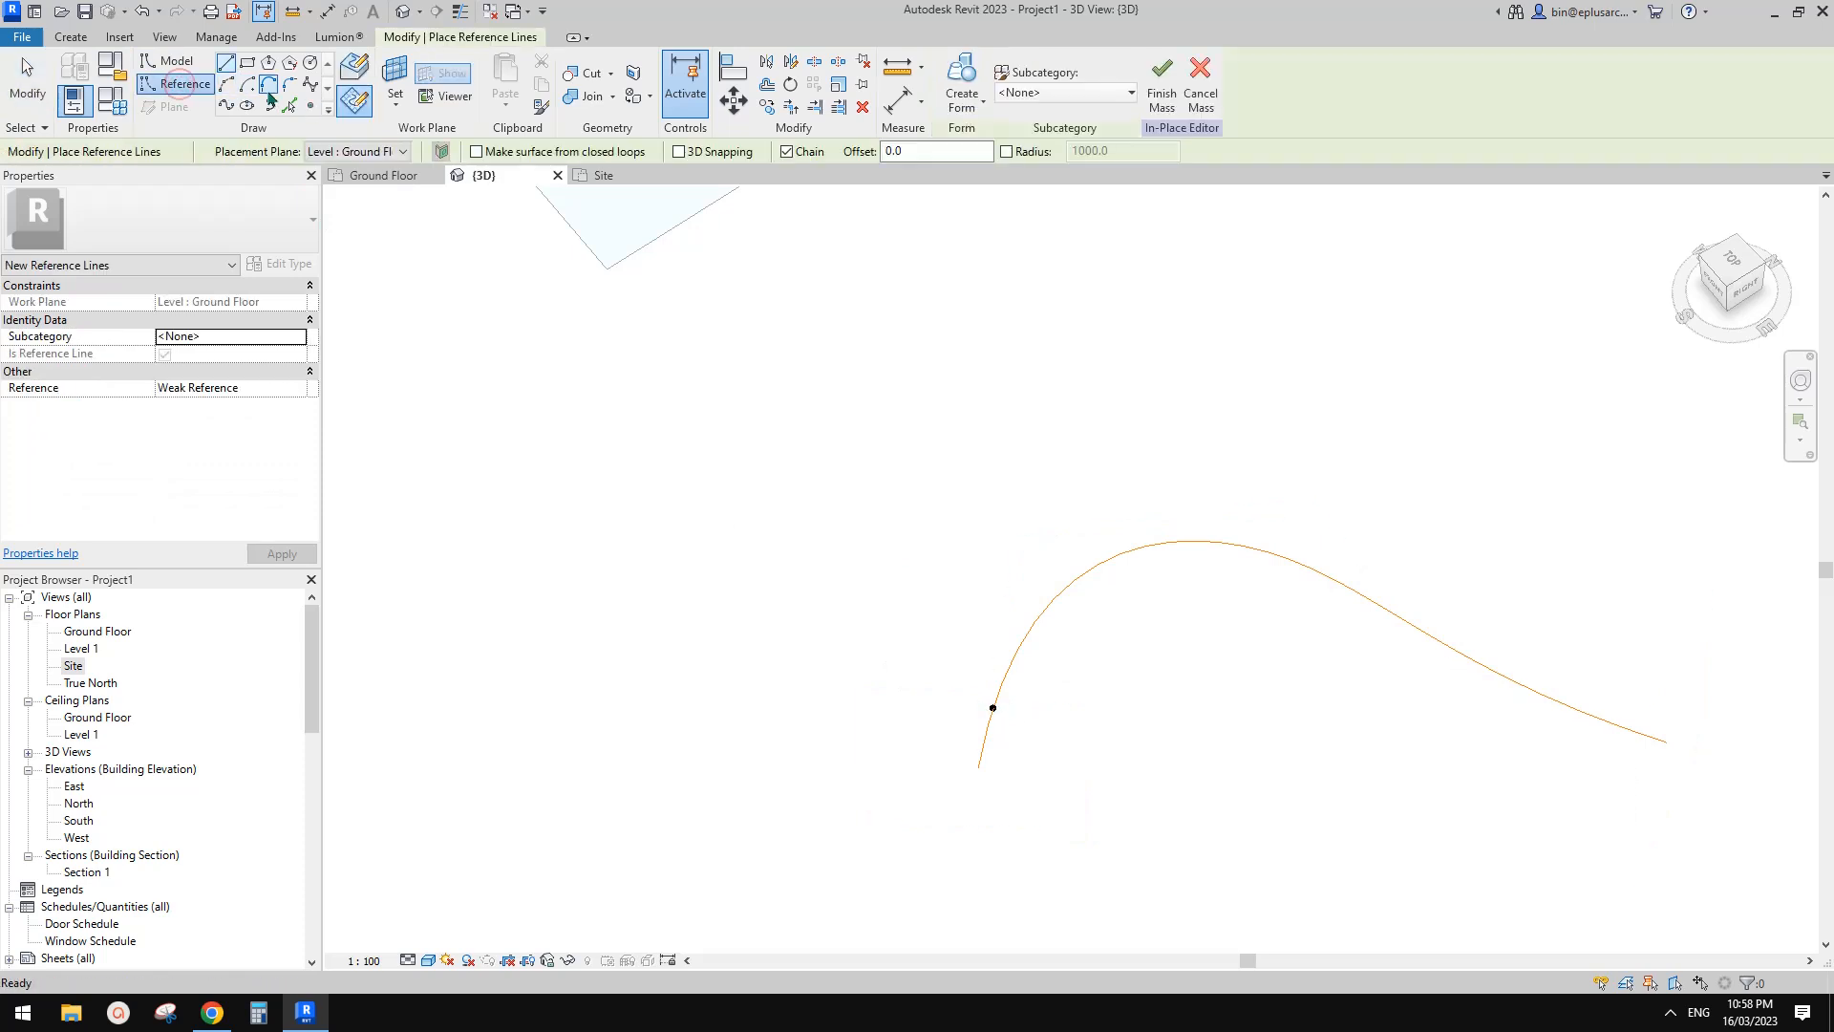
left_click(310, 86)
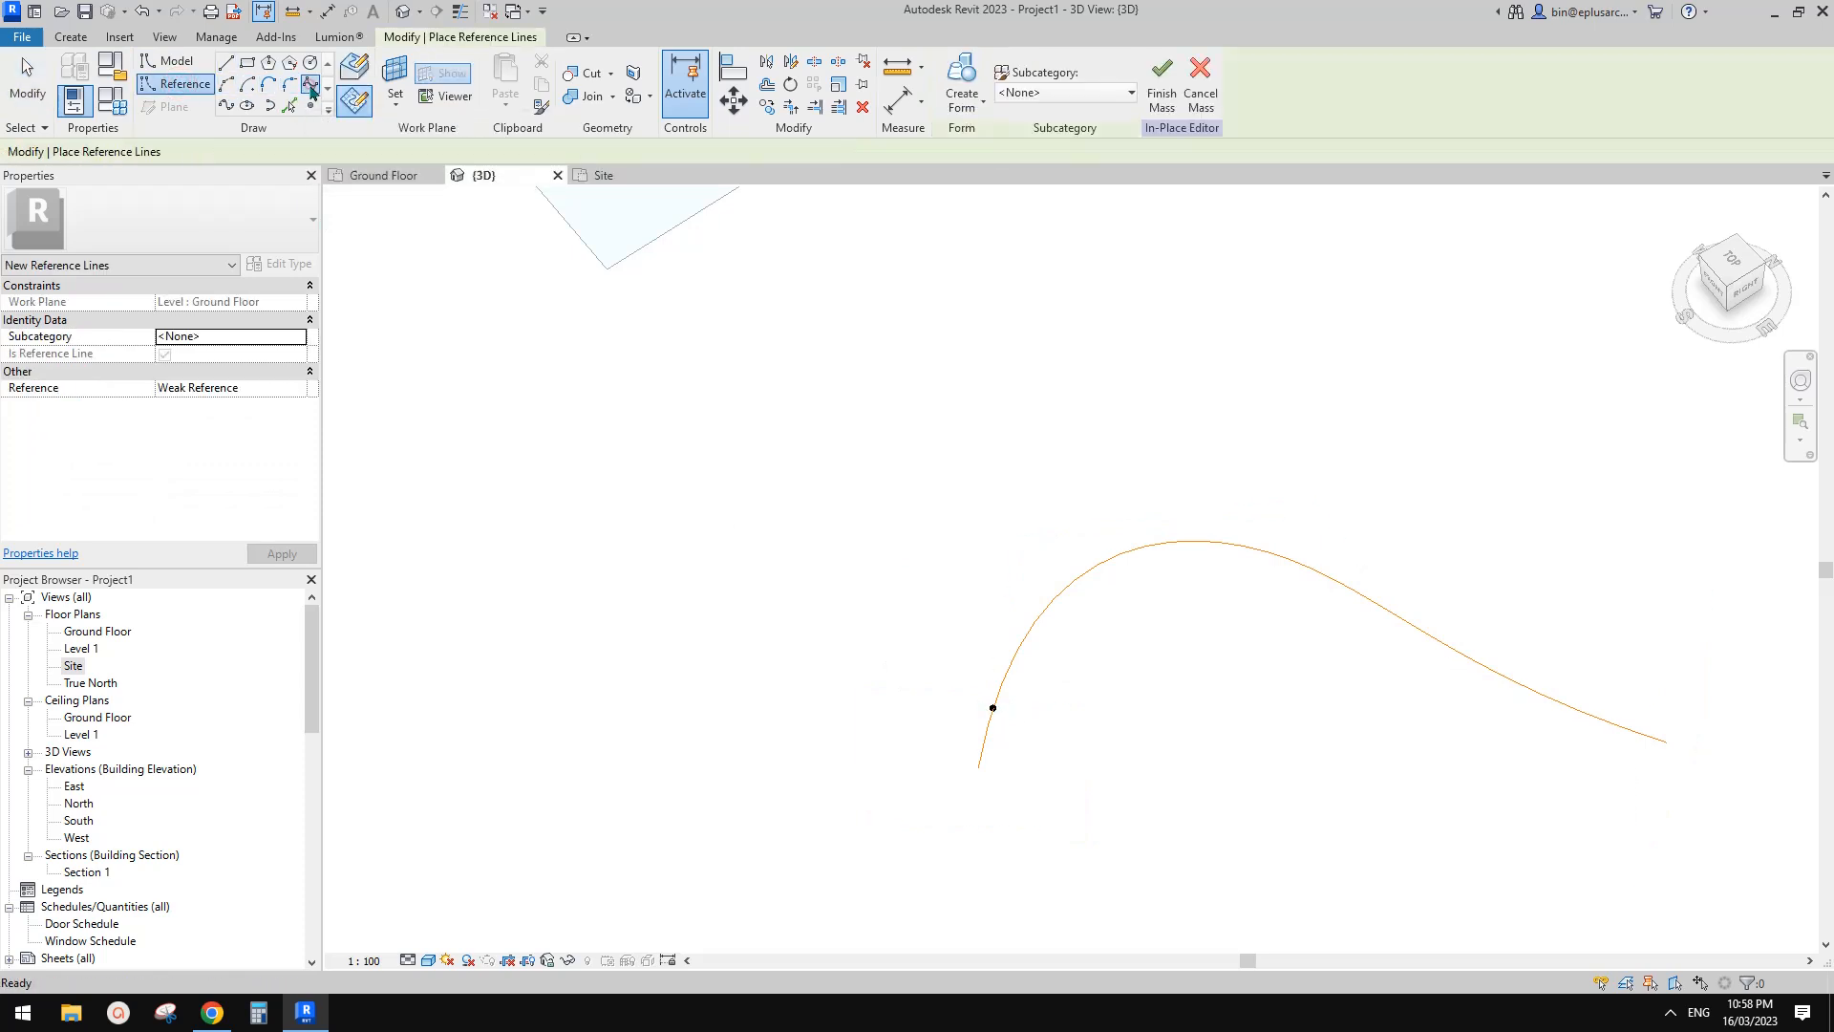
left_click(393, 94)
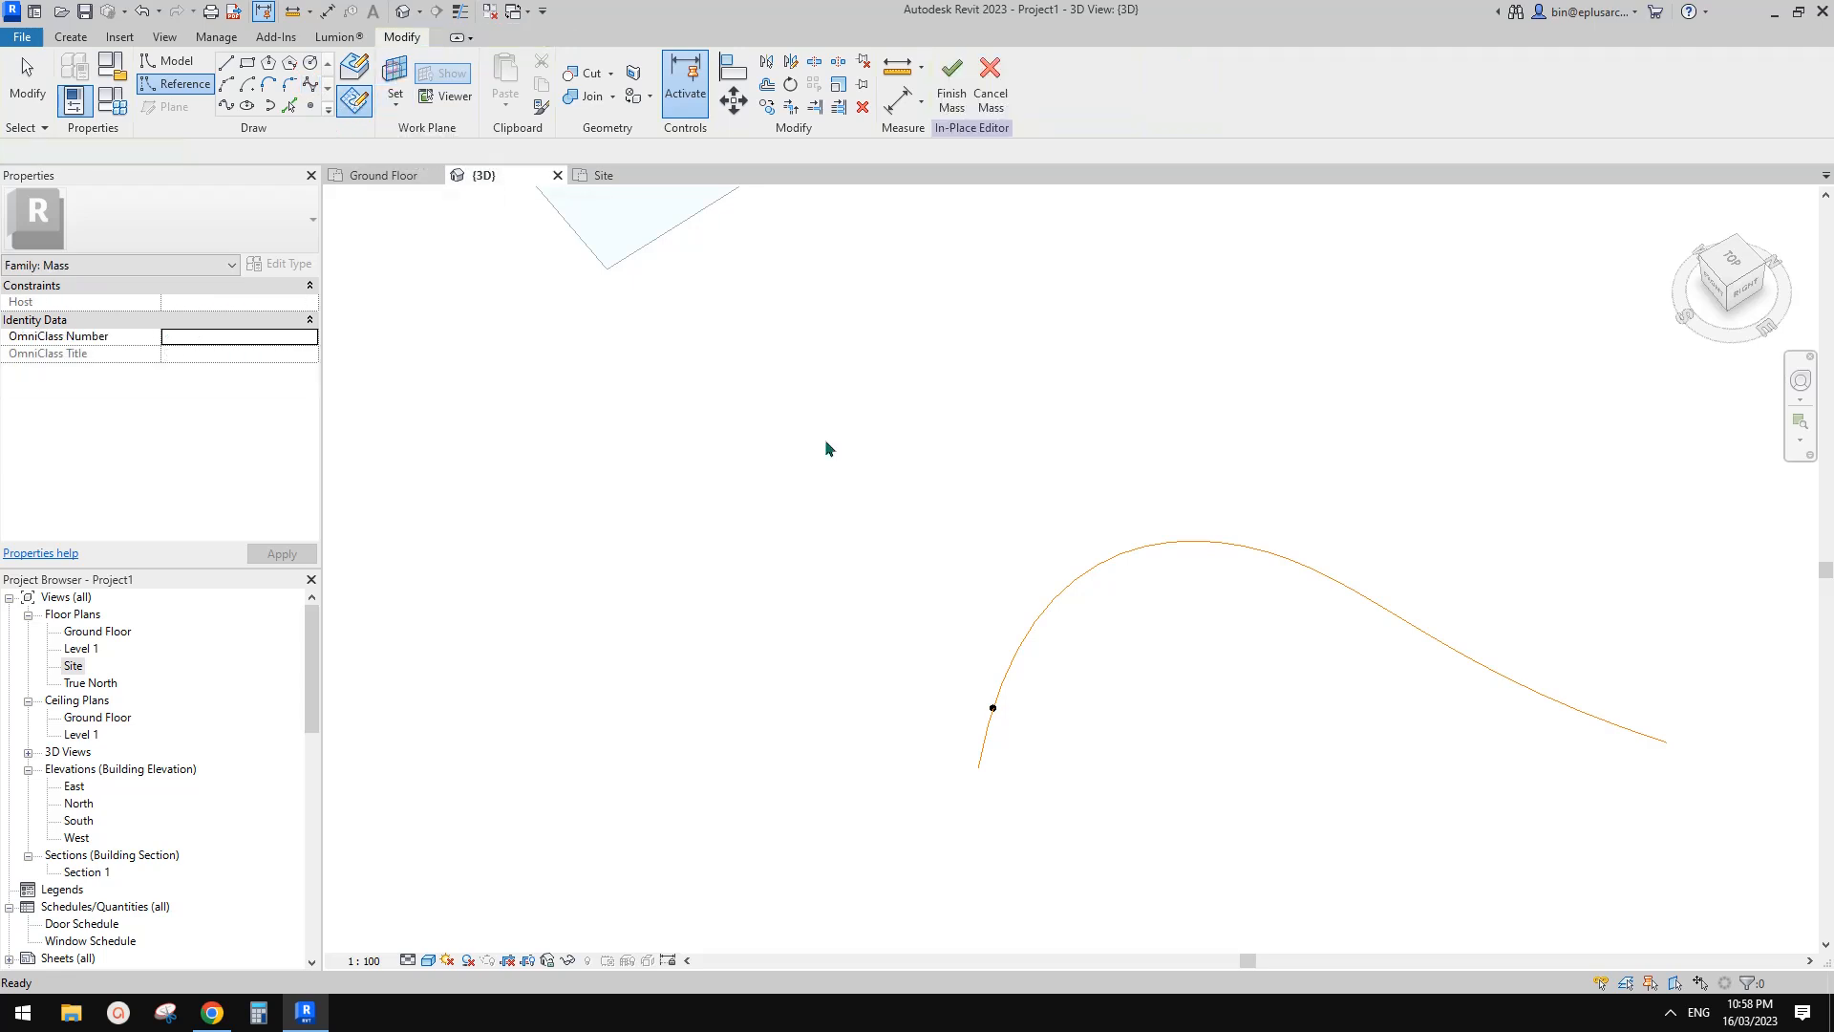
left_click(994, 710)
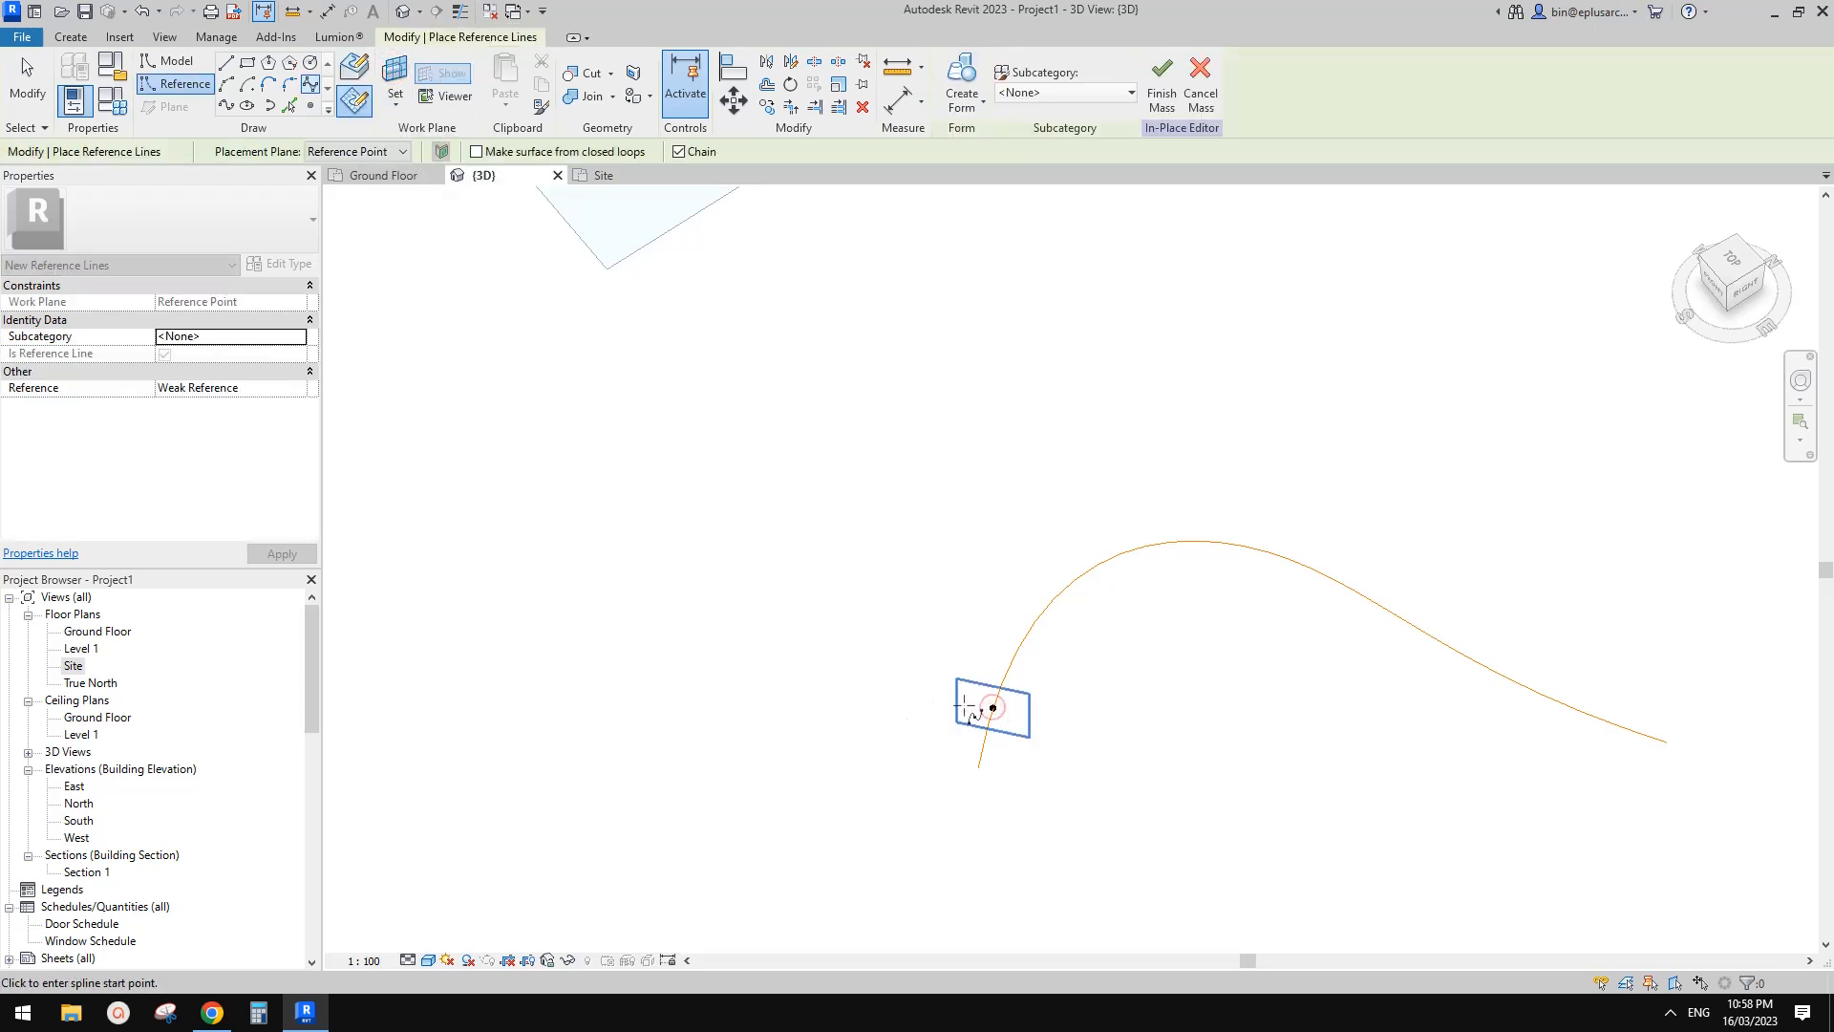
mouse_move(965, 716)
middle_mouse_down("shift")
mouse_move(1077, 533)
mouse_move(985, 734)
middle_mouse_up("shift")
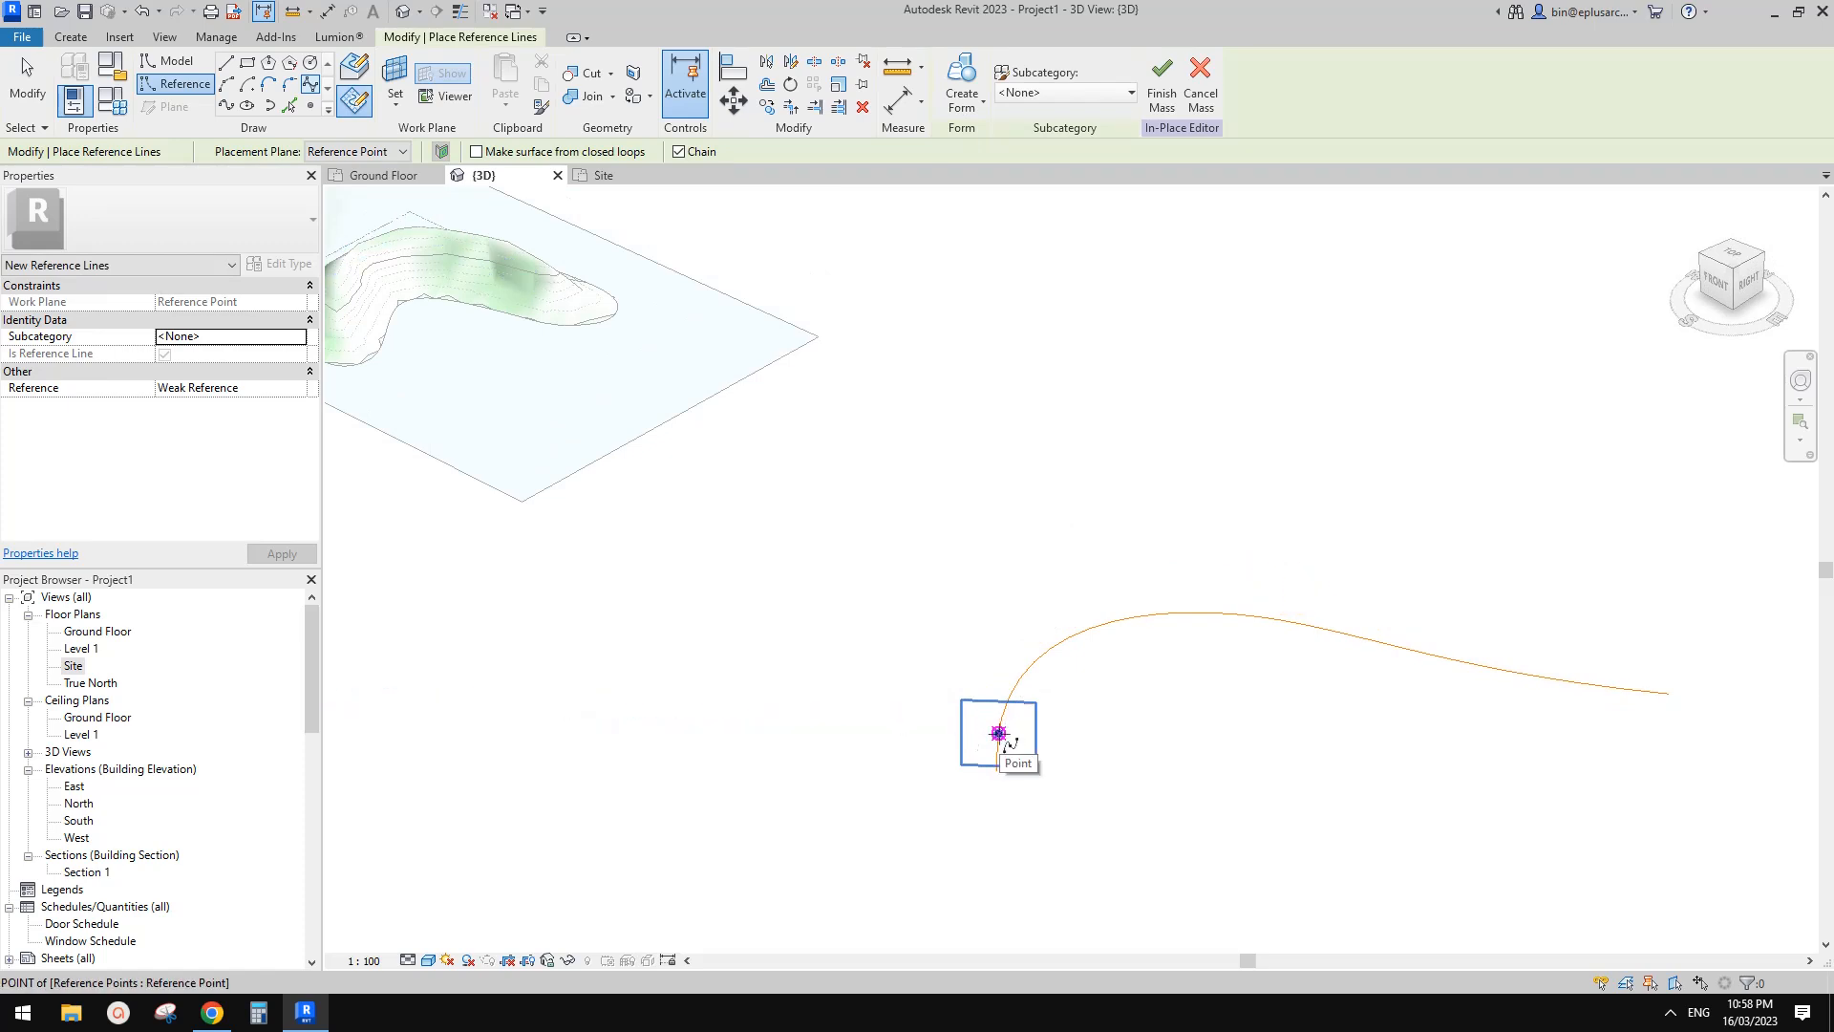
left_click(1000, 734)
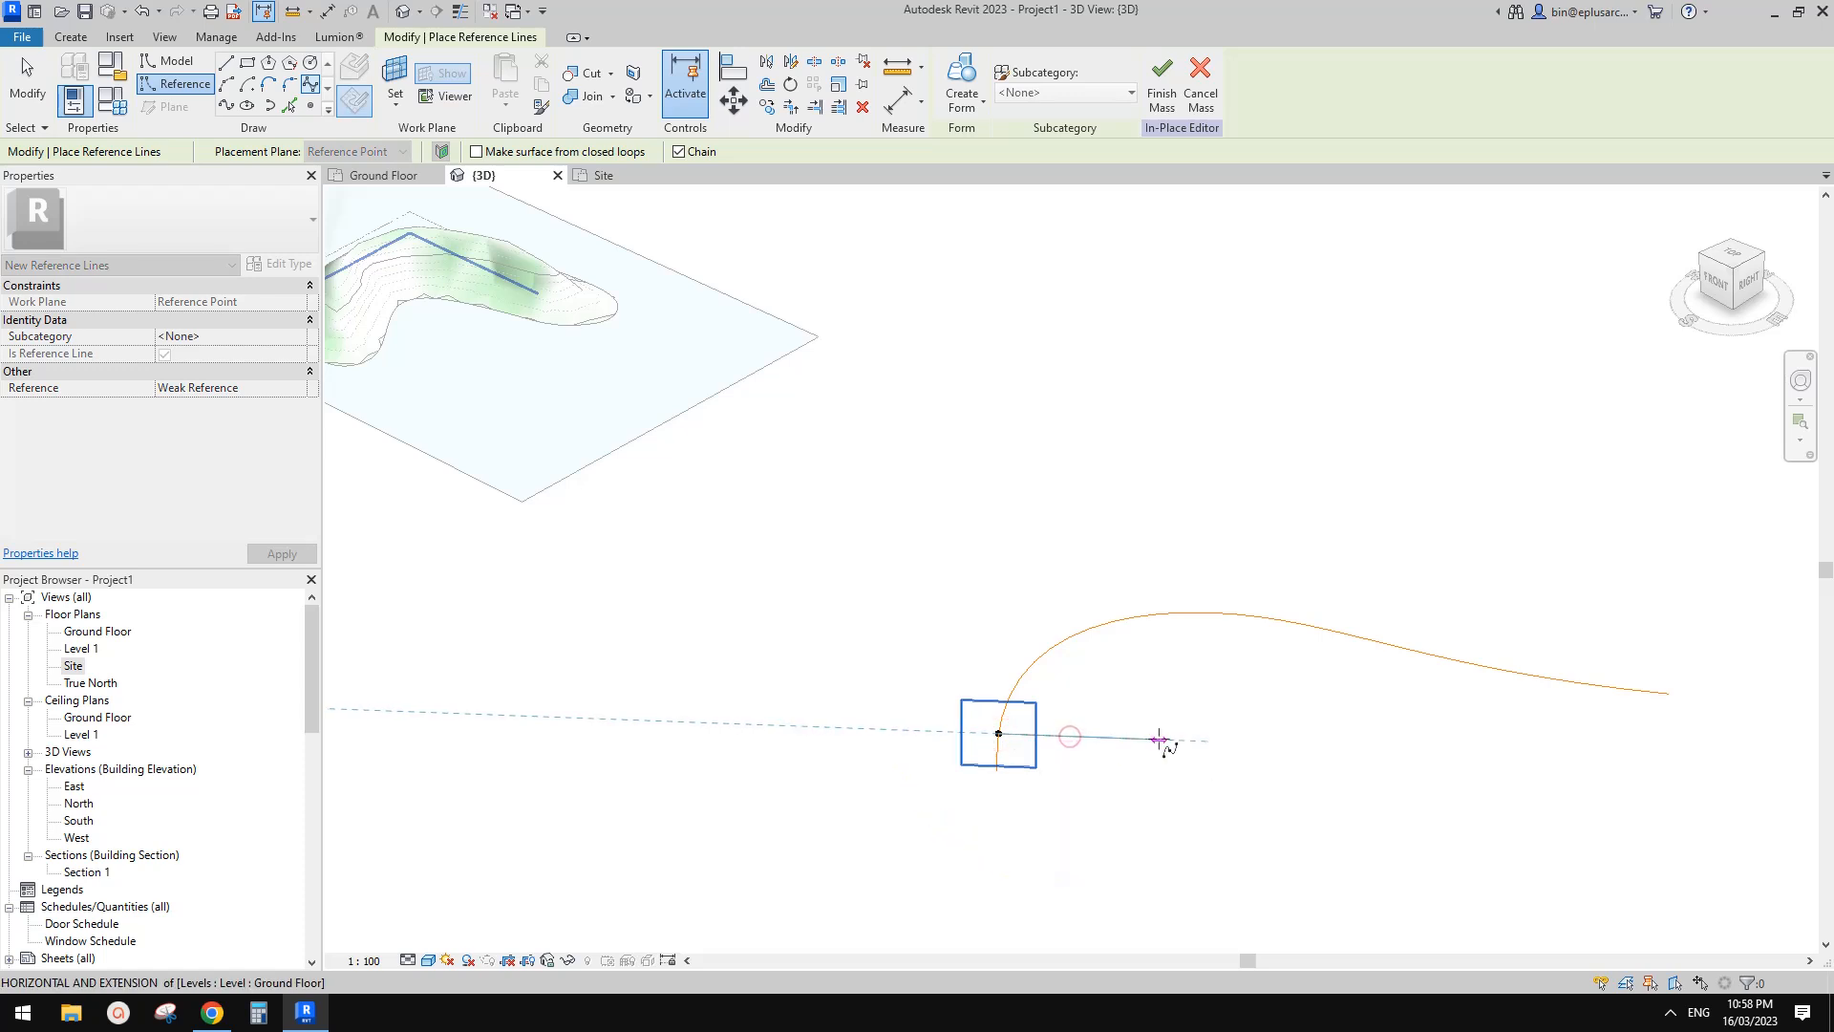
scroll(1219, 723, "up", 1)
key("Escape")
key("Escape")
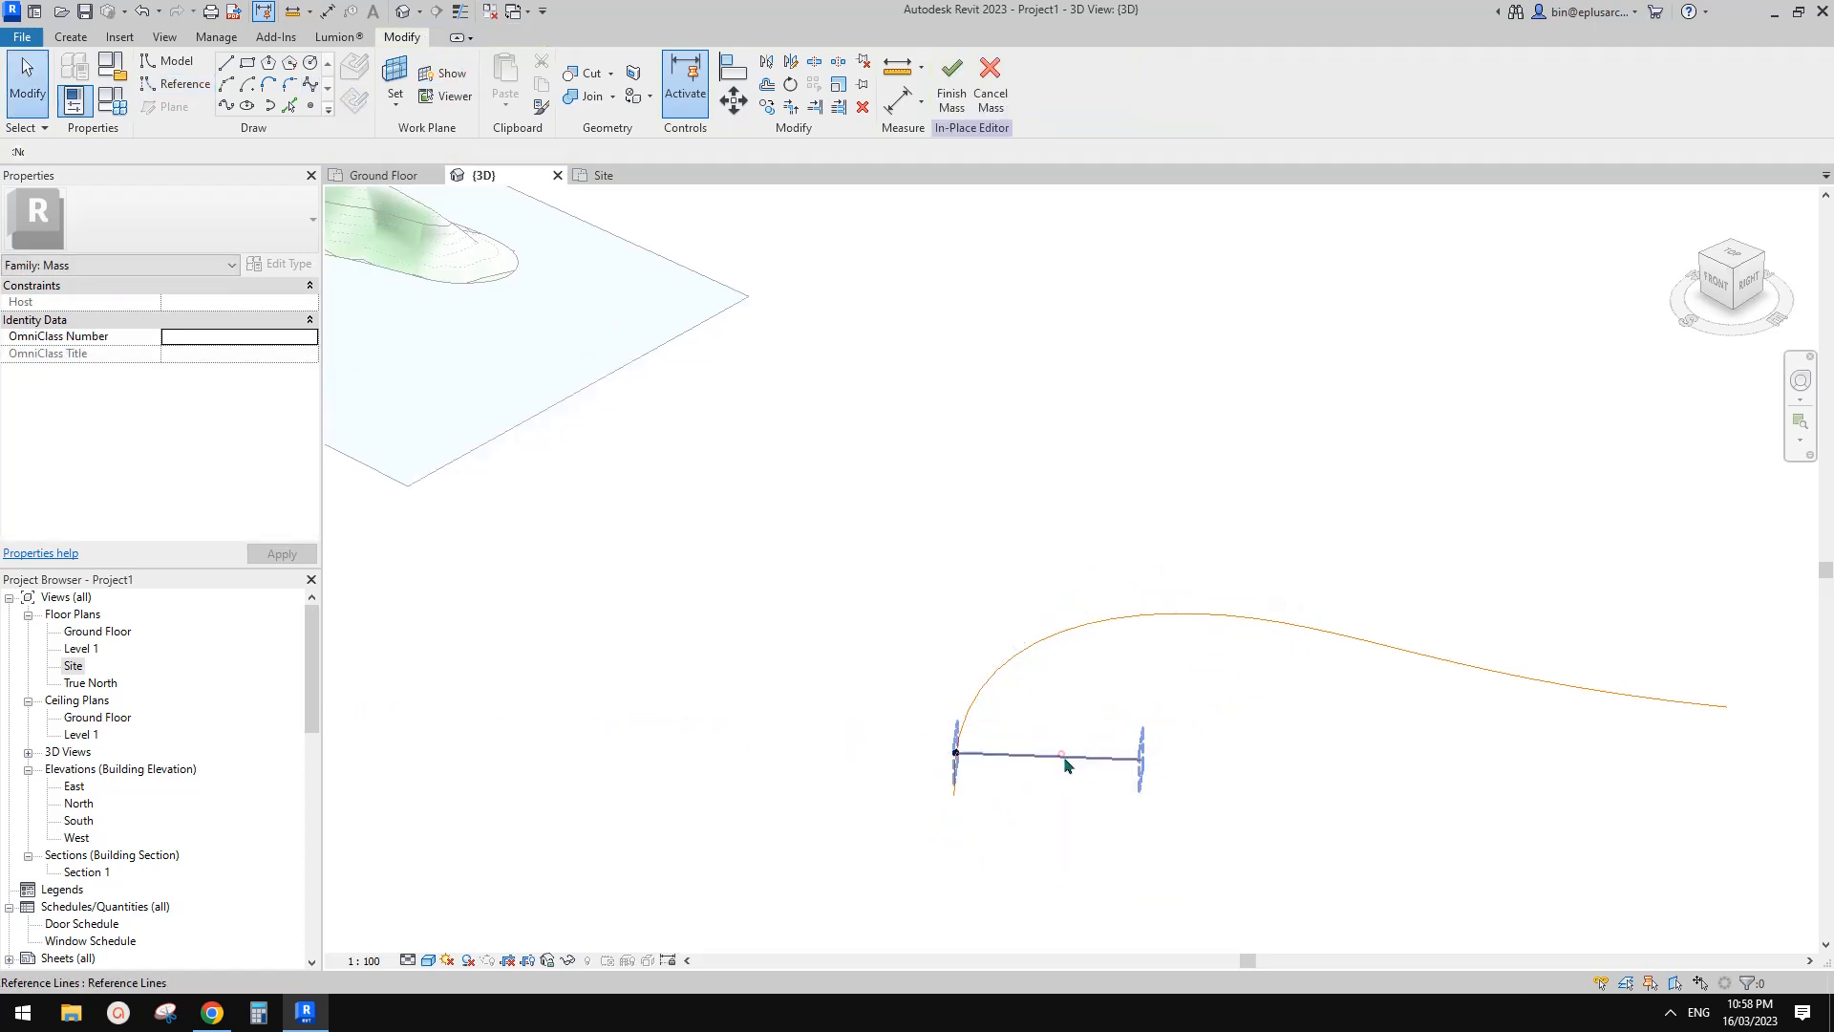
Step: Centre the short cross line on its reference point and slide that point to the very start of the long spline
left_click(1067, 762)
left_click_drag(1041, 754, 953, 750)
key("Escape")
left_click(996, 752)
middle_click_drag(996, 755, 865, 754, "shift")
key("Escape")
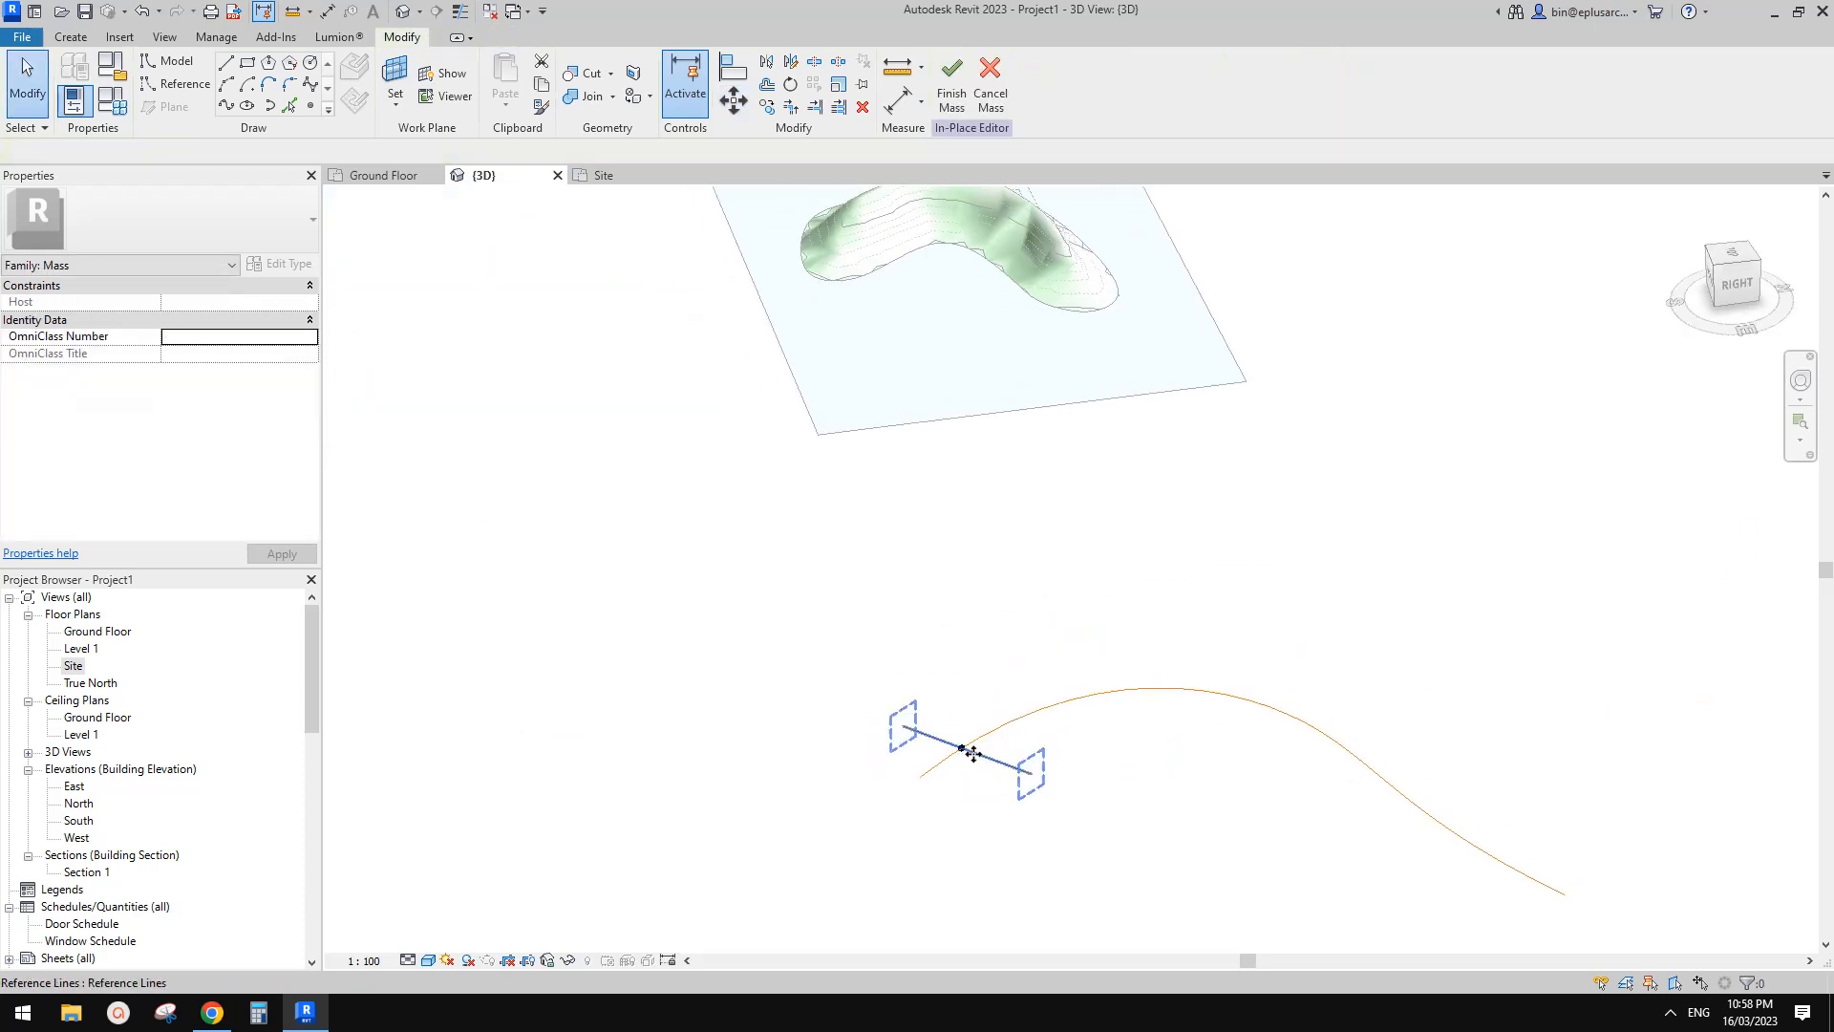
left_click(963, 747)
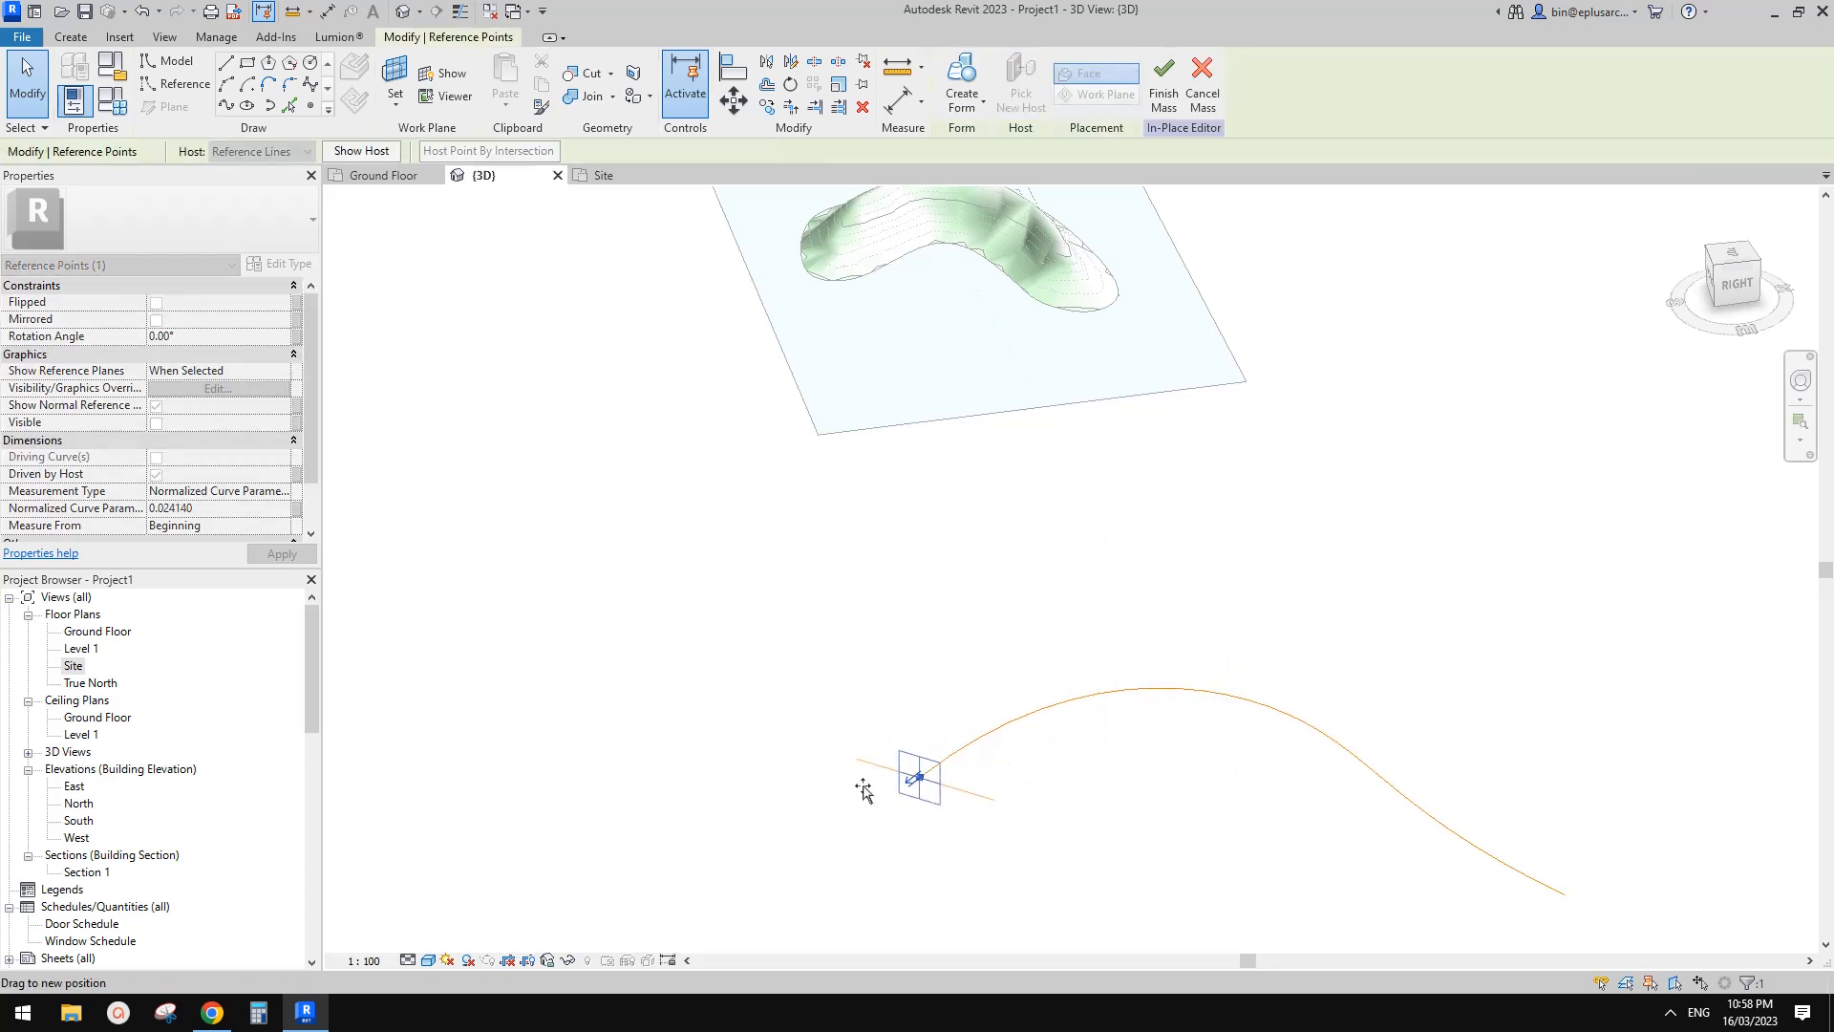
left_click_drag(888, 787, 875, 790)
Step: Copy the reference point and its cross line to five more positions near the long spline
middle_click_drag(912, 791, 931, 827, "shift")
left_click_drag(741, 677, 1020, 844)
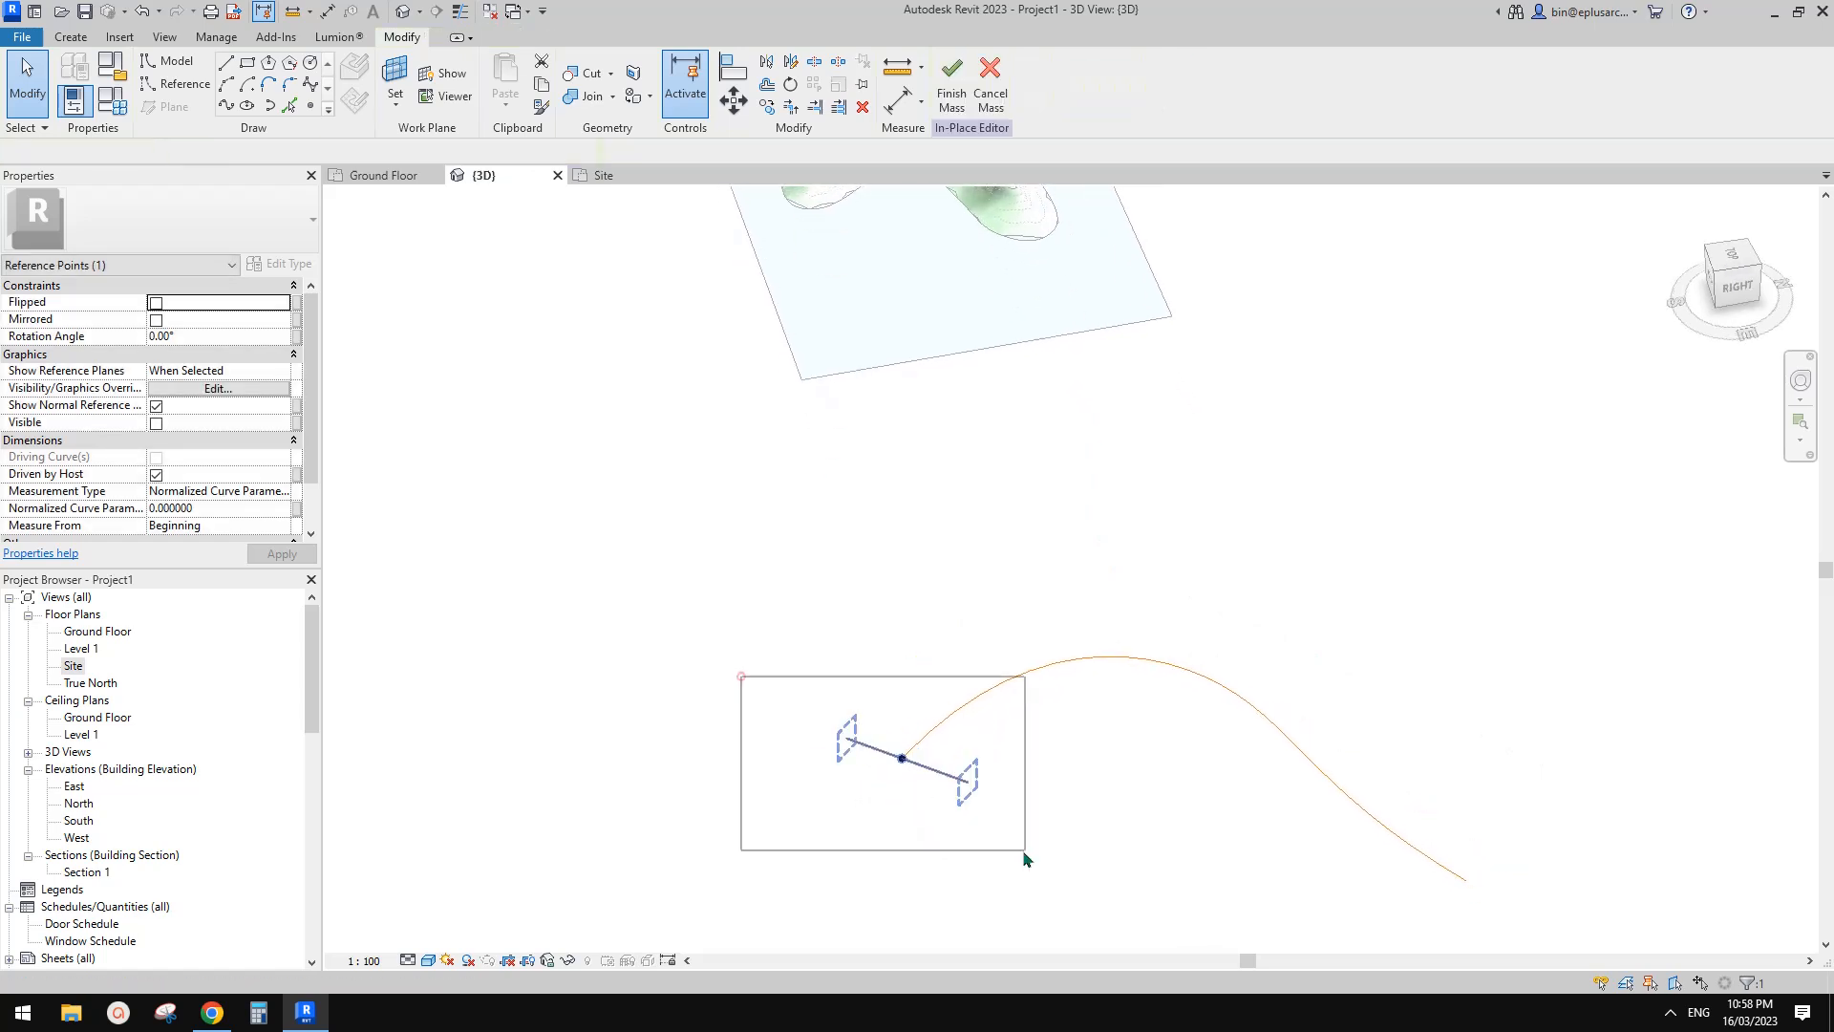
key("c")
left_click(902, 757)
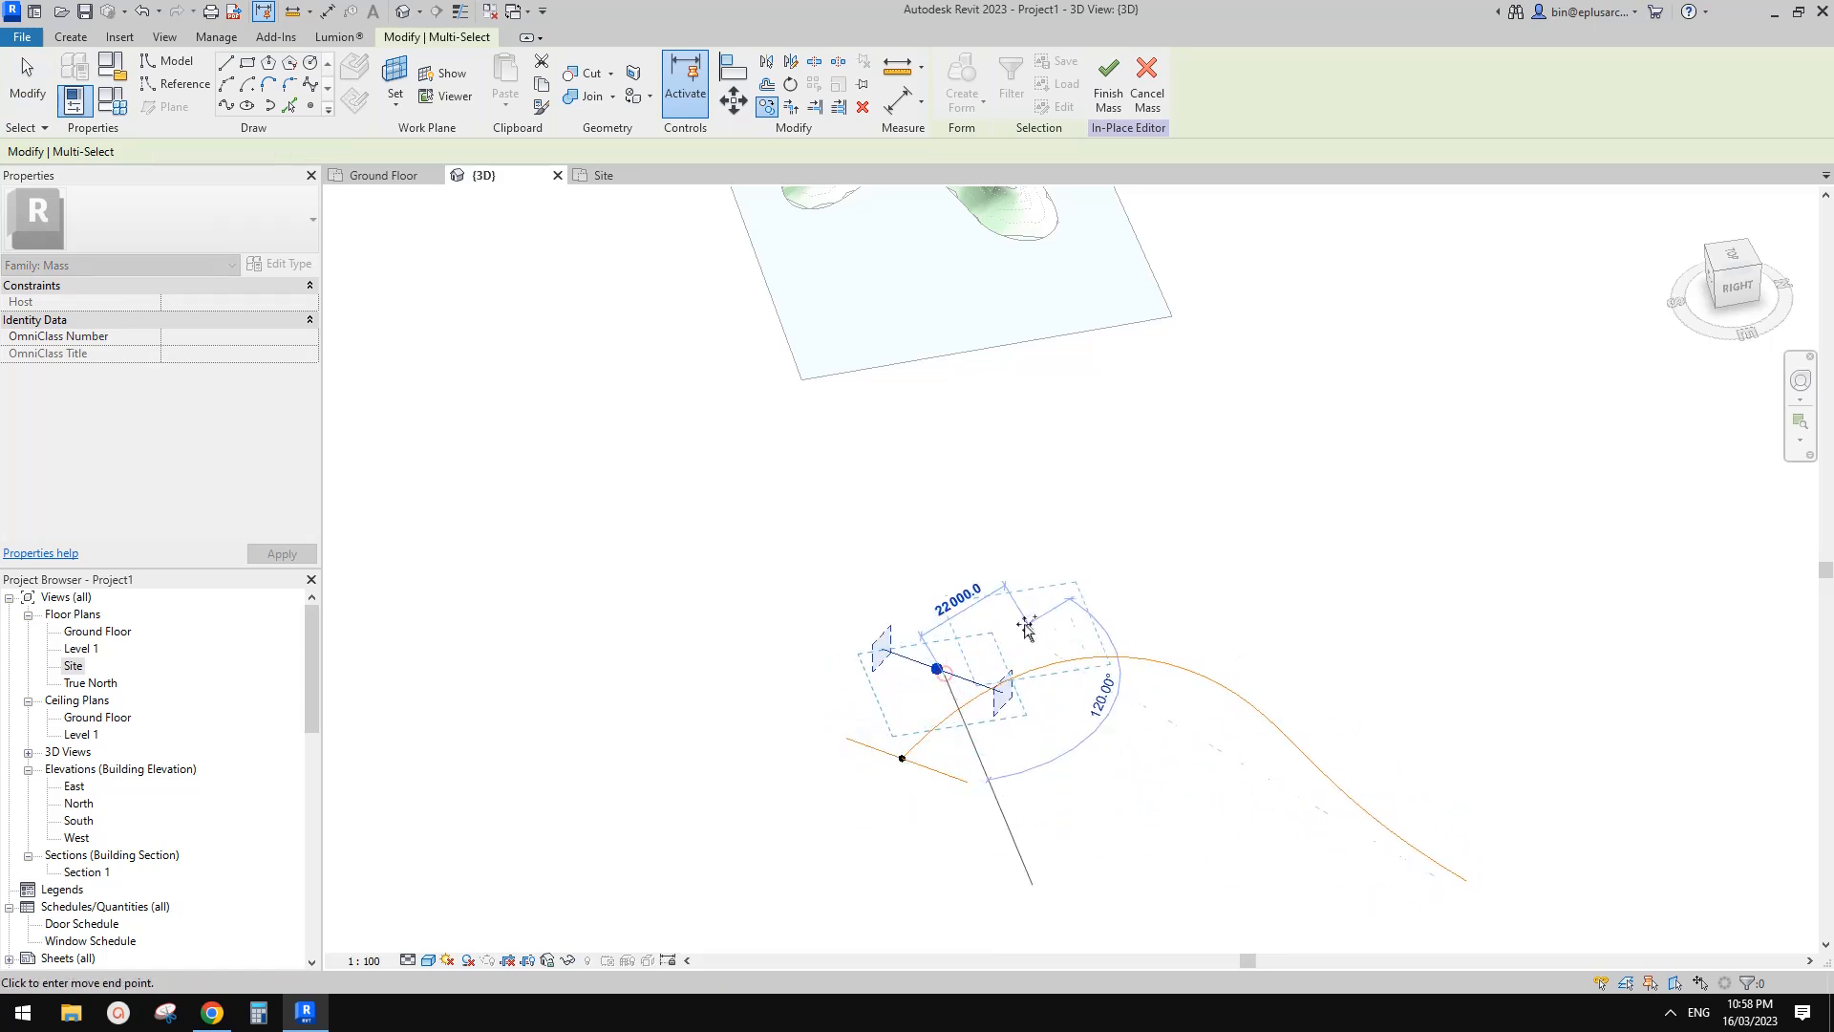
left_click(1125, 611)
left_click(1316, 641)
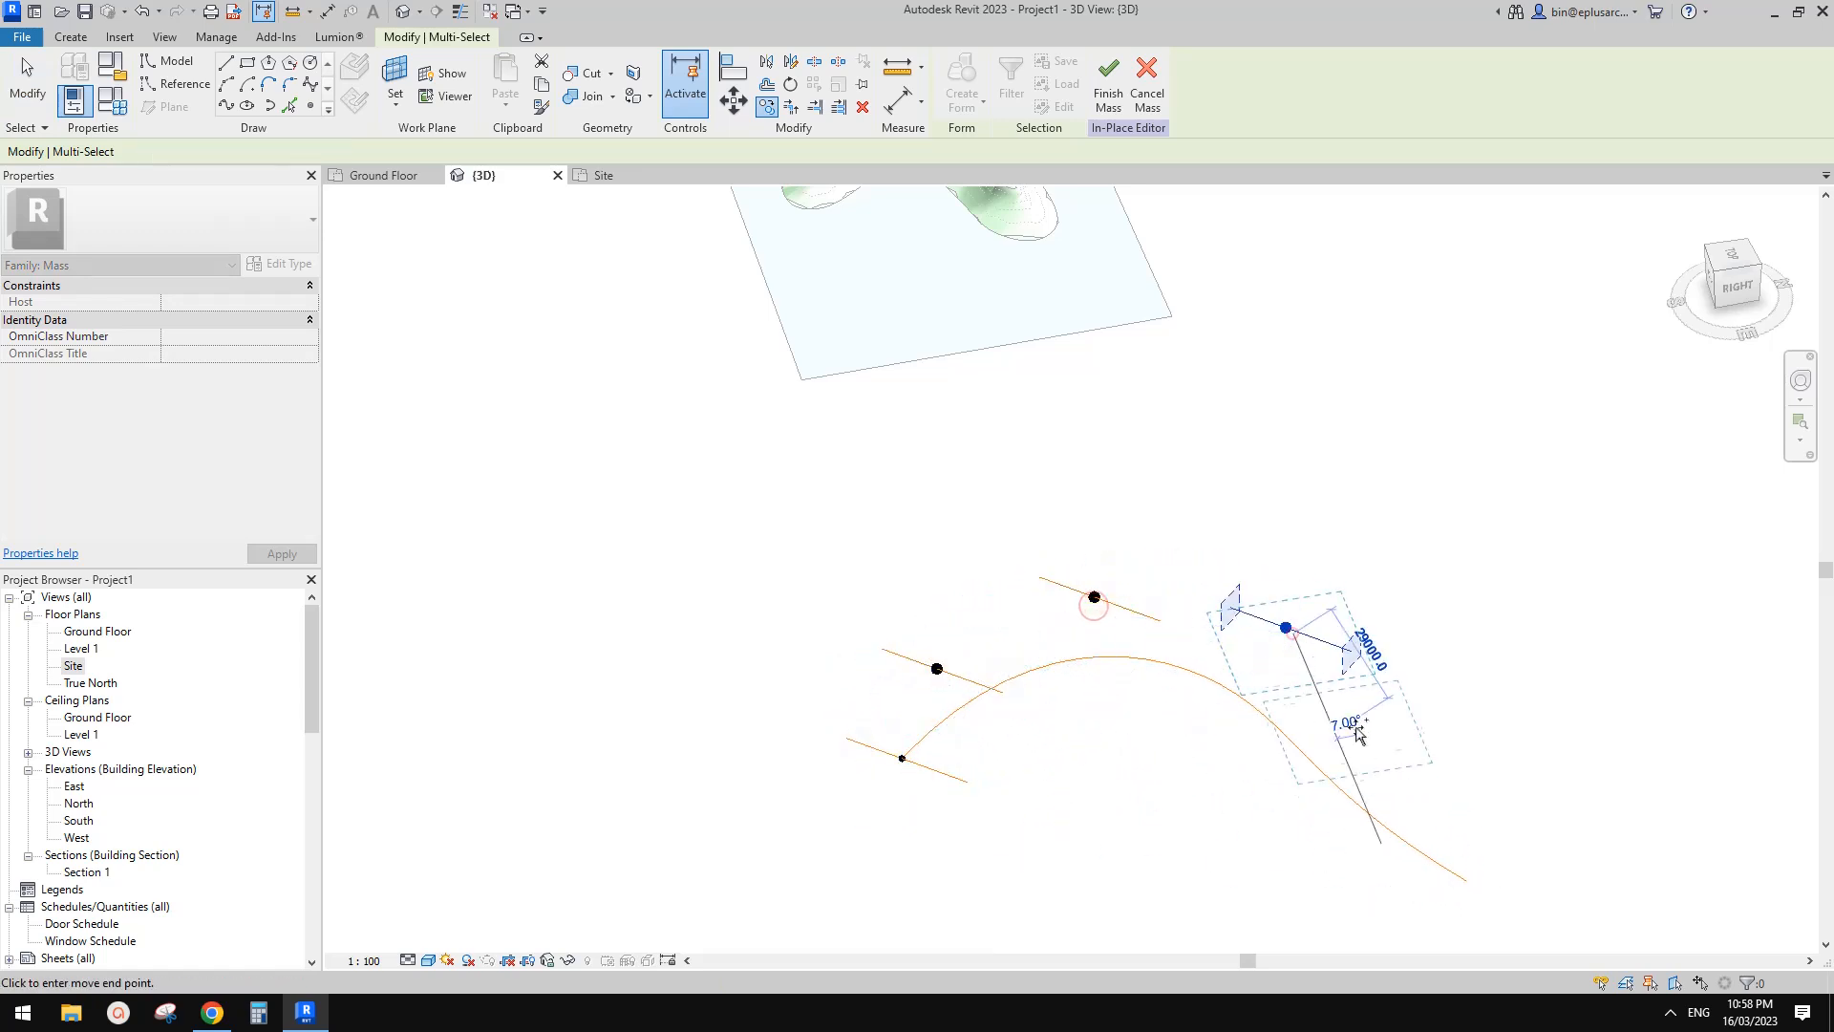
left_click(1387, 741)
left_click(1480, 829)
scroll(1422, 745, "up", 1)
key("Escape")
key("Escape")
Step: Rehost the five copied reference points onto the long spline, spreading them along the curve with the last one at its far end
left_click_drag(847, 617, 901, 690)
left_click(938, 673)
left_click_drag(1041, 519, 1081, 602)
left_click(1020, 86)
left_click(1081, 643)
left_click_drag(1237, 570, 1490, 846)
left_click(1032, 112)
left_click(1227, 699)
left_click(1022, 88)
left_click(1322, 789)
left_click(1020, 86)
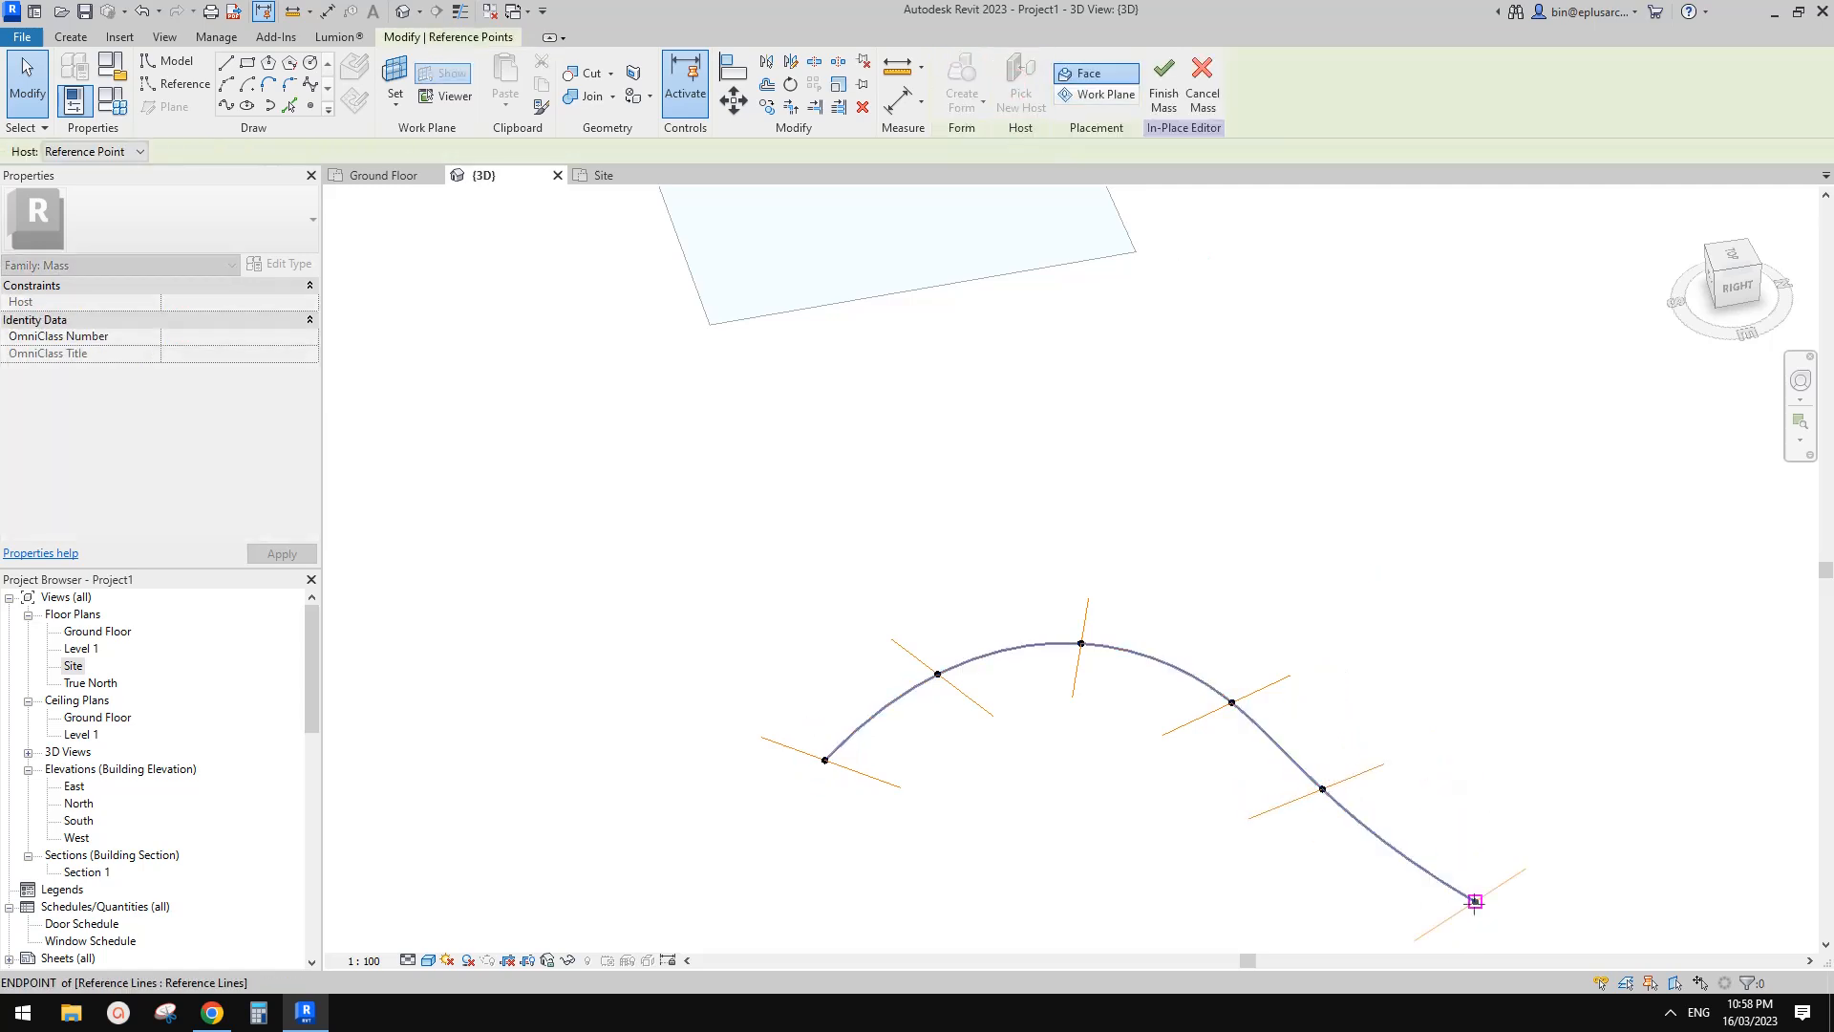
left_click(1475, 901)
Step: Select the six cross reference lines together with the long spline and create a form from them
middle_click_drag(1475, 901, 1473, 757)
left_click(1491, 758)
left_click(1356, 649, "ctrl")
left_click(894, 540, "ctrl")
left_click(784, 650, "ctrl")
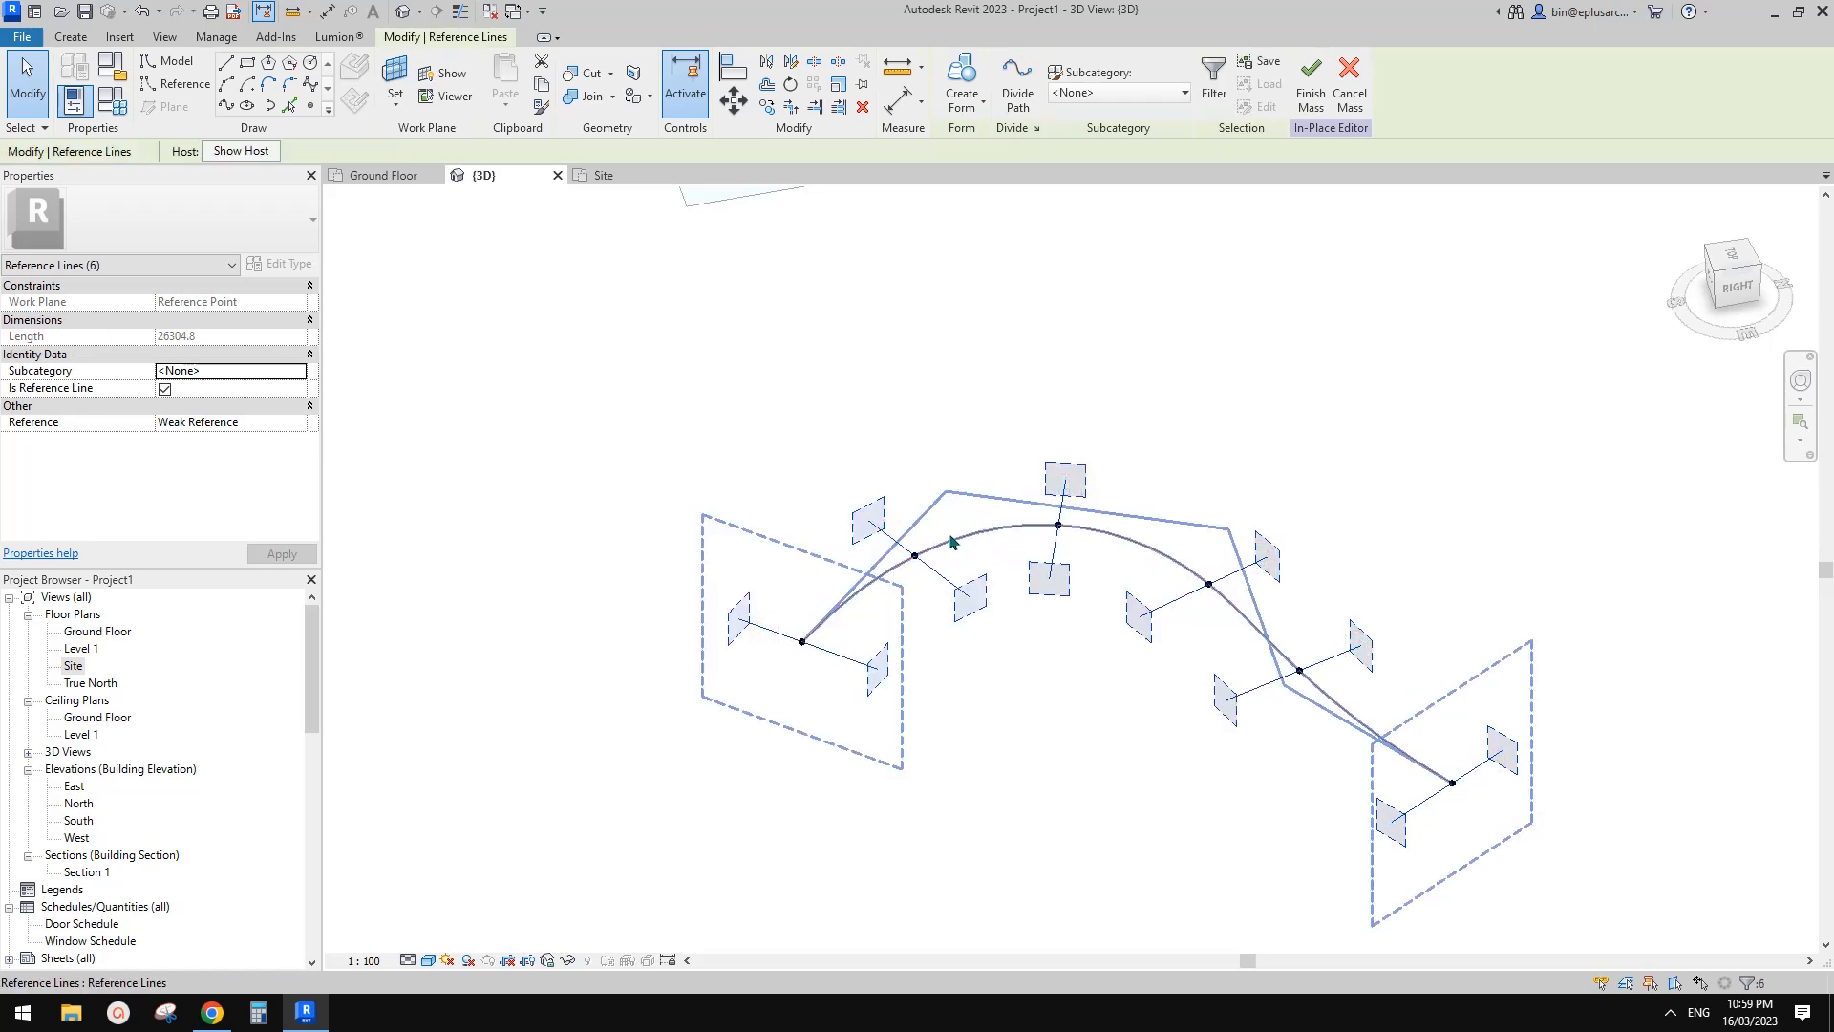
left_click(968, 533, "ctrl")
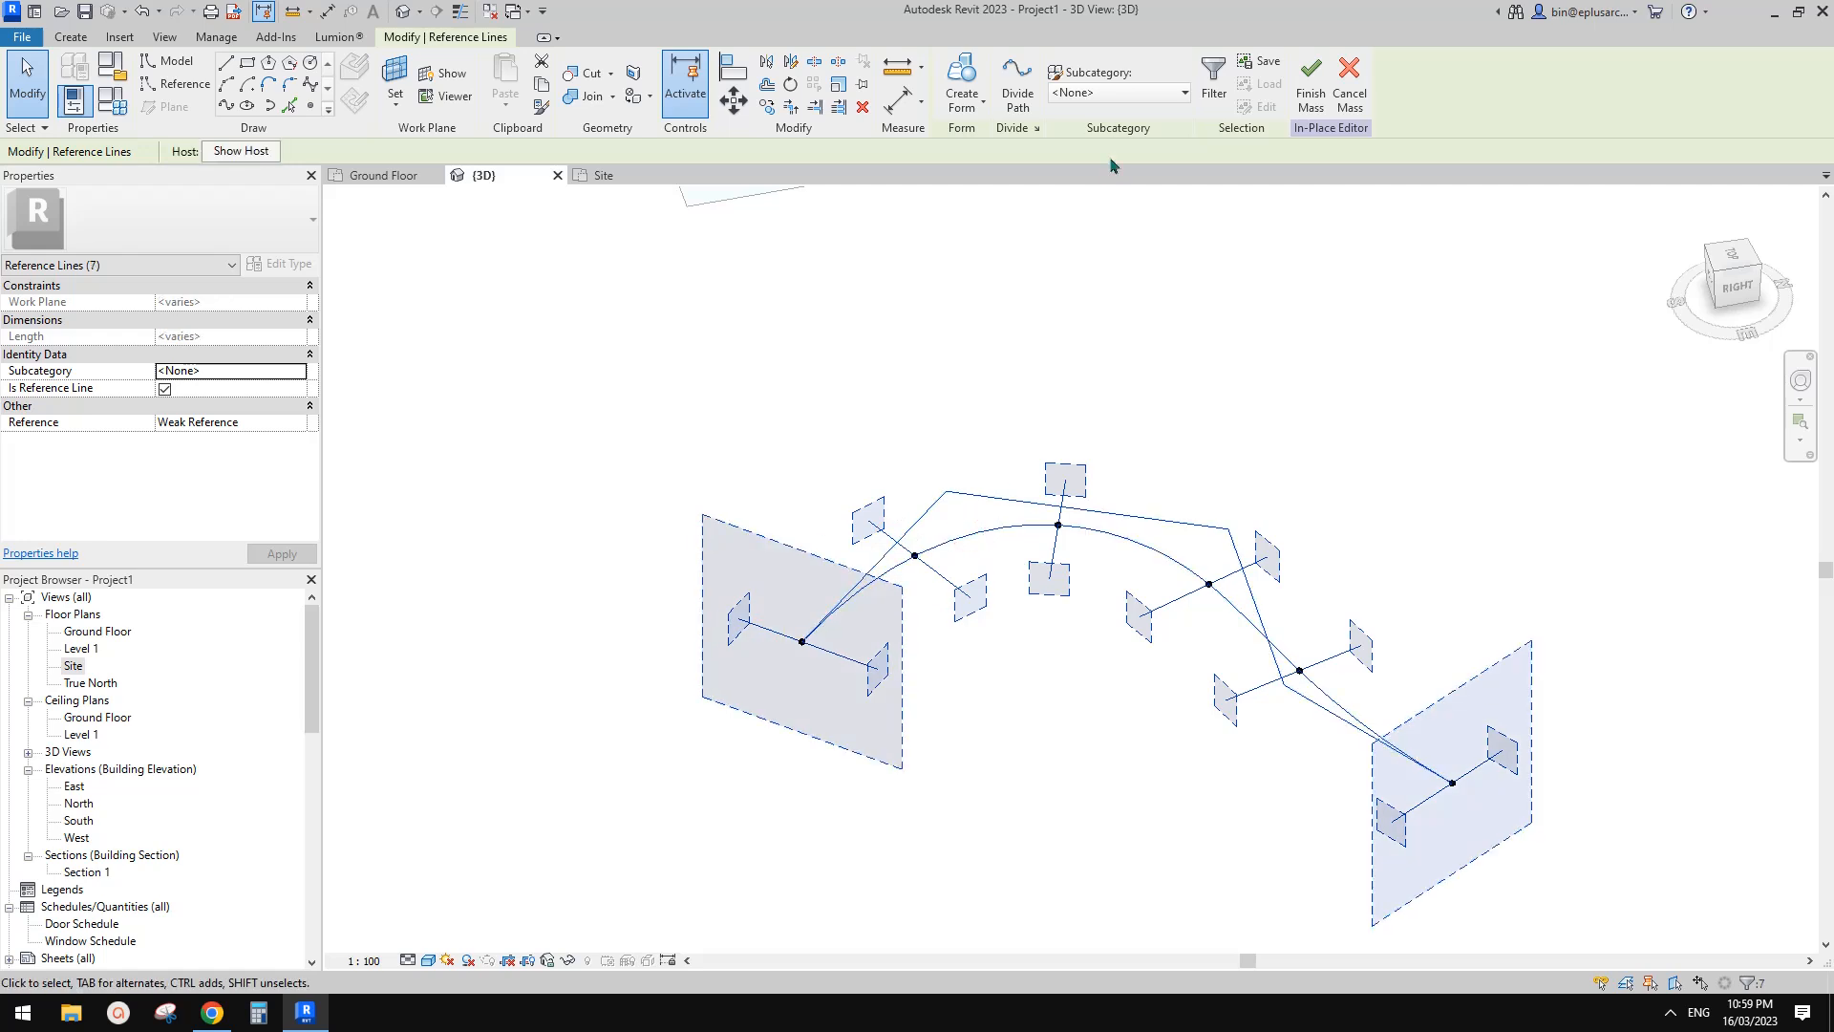
left_click(968, 74)
Step: Scale the cross line at the spline's start down about its reference point to narrow that end of the form
middle_click_drag(1167, 622, 1336, 586, "shift")
middle_click_drag(1040, 579, 987, 675, "shift")
scroll(996, 596, "up", 2)
scroll(993, 676, "up", 2)
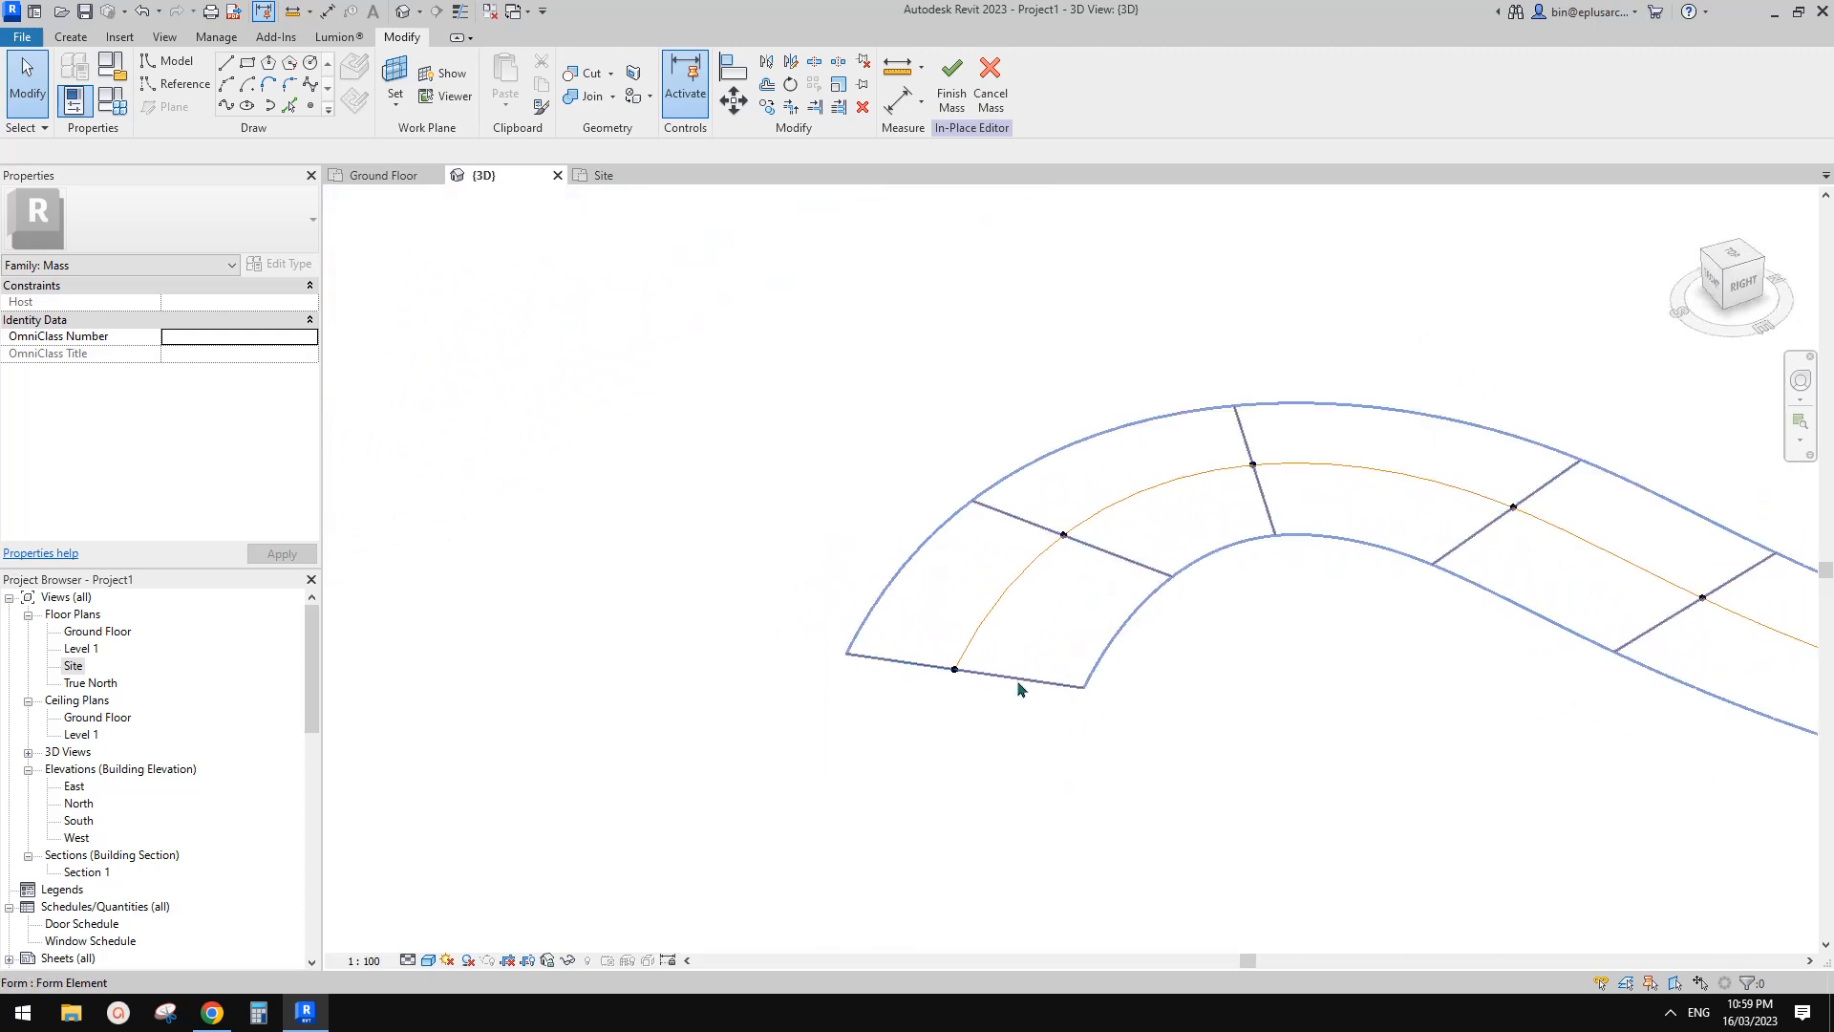
left_click(1013, 683)
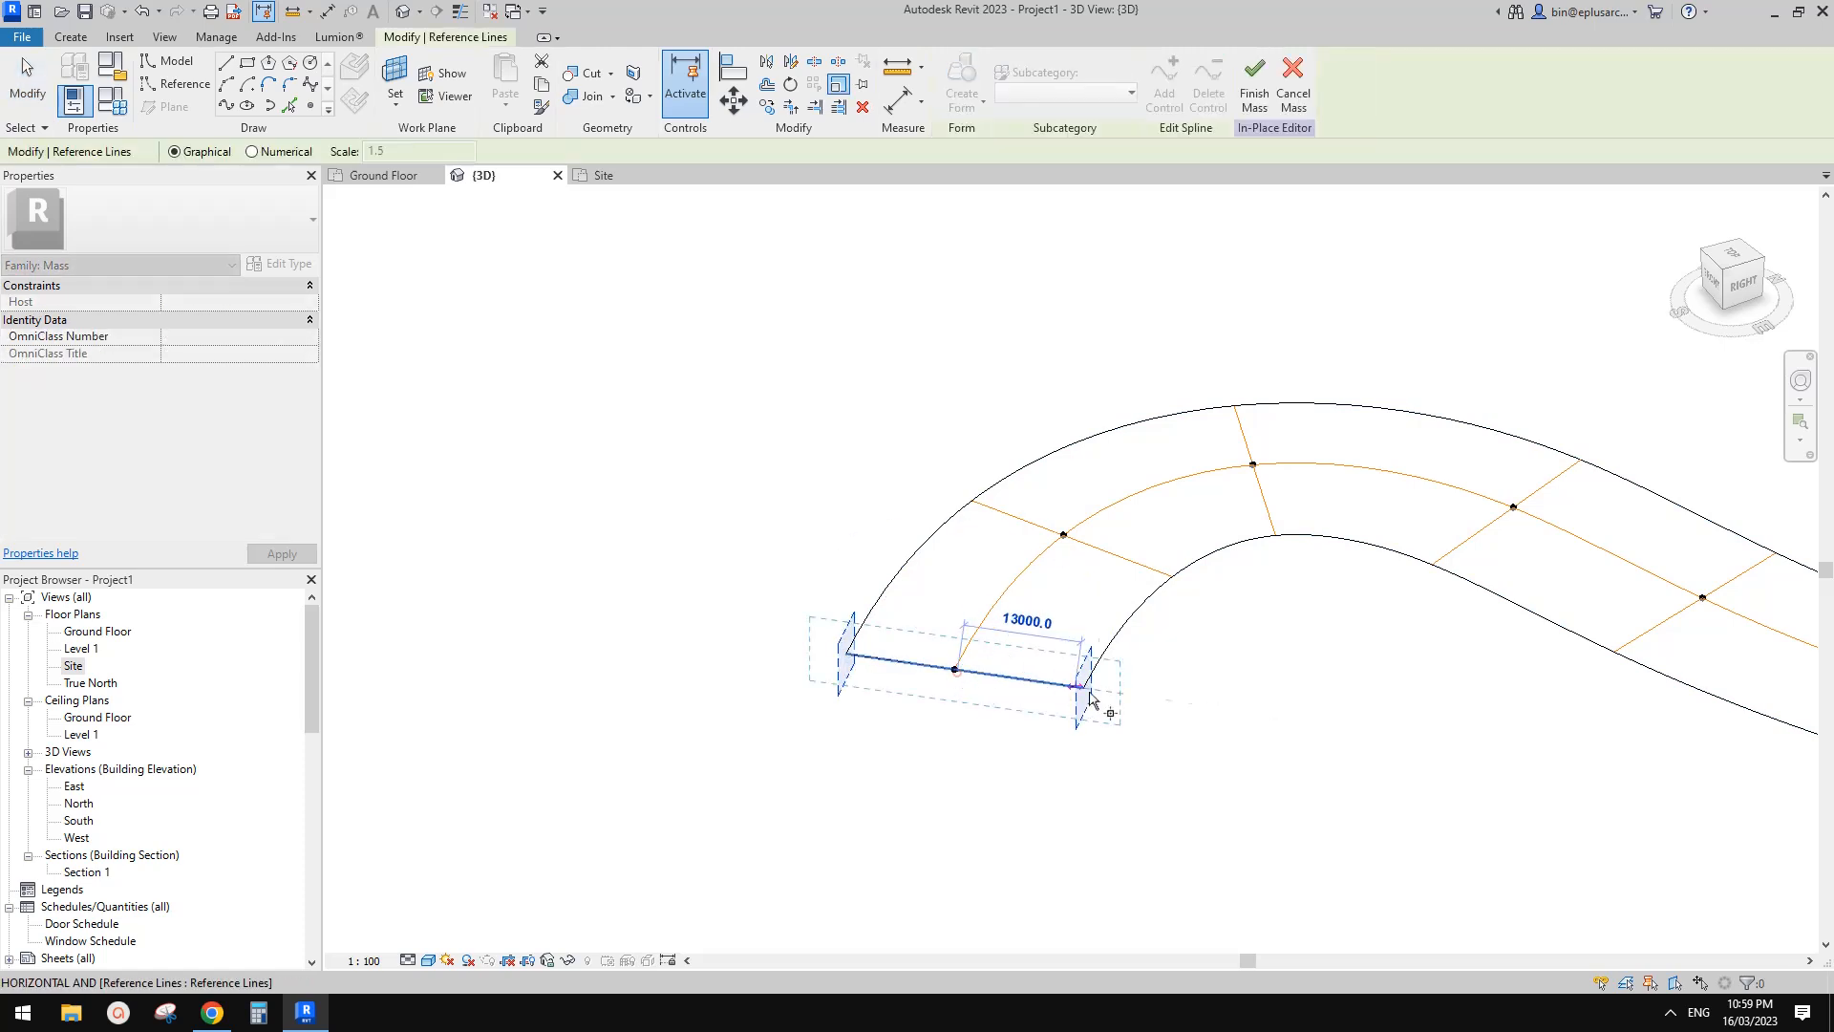
key("Escape")
middle_click_drag(1187, 774, 1159, 519, "shift")
key("Escape")
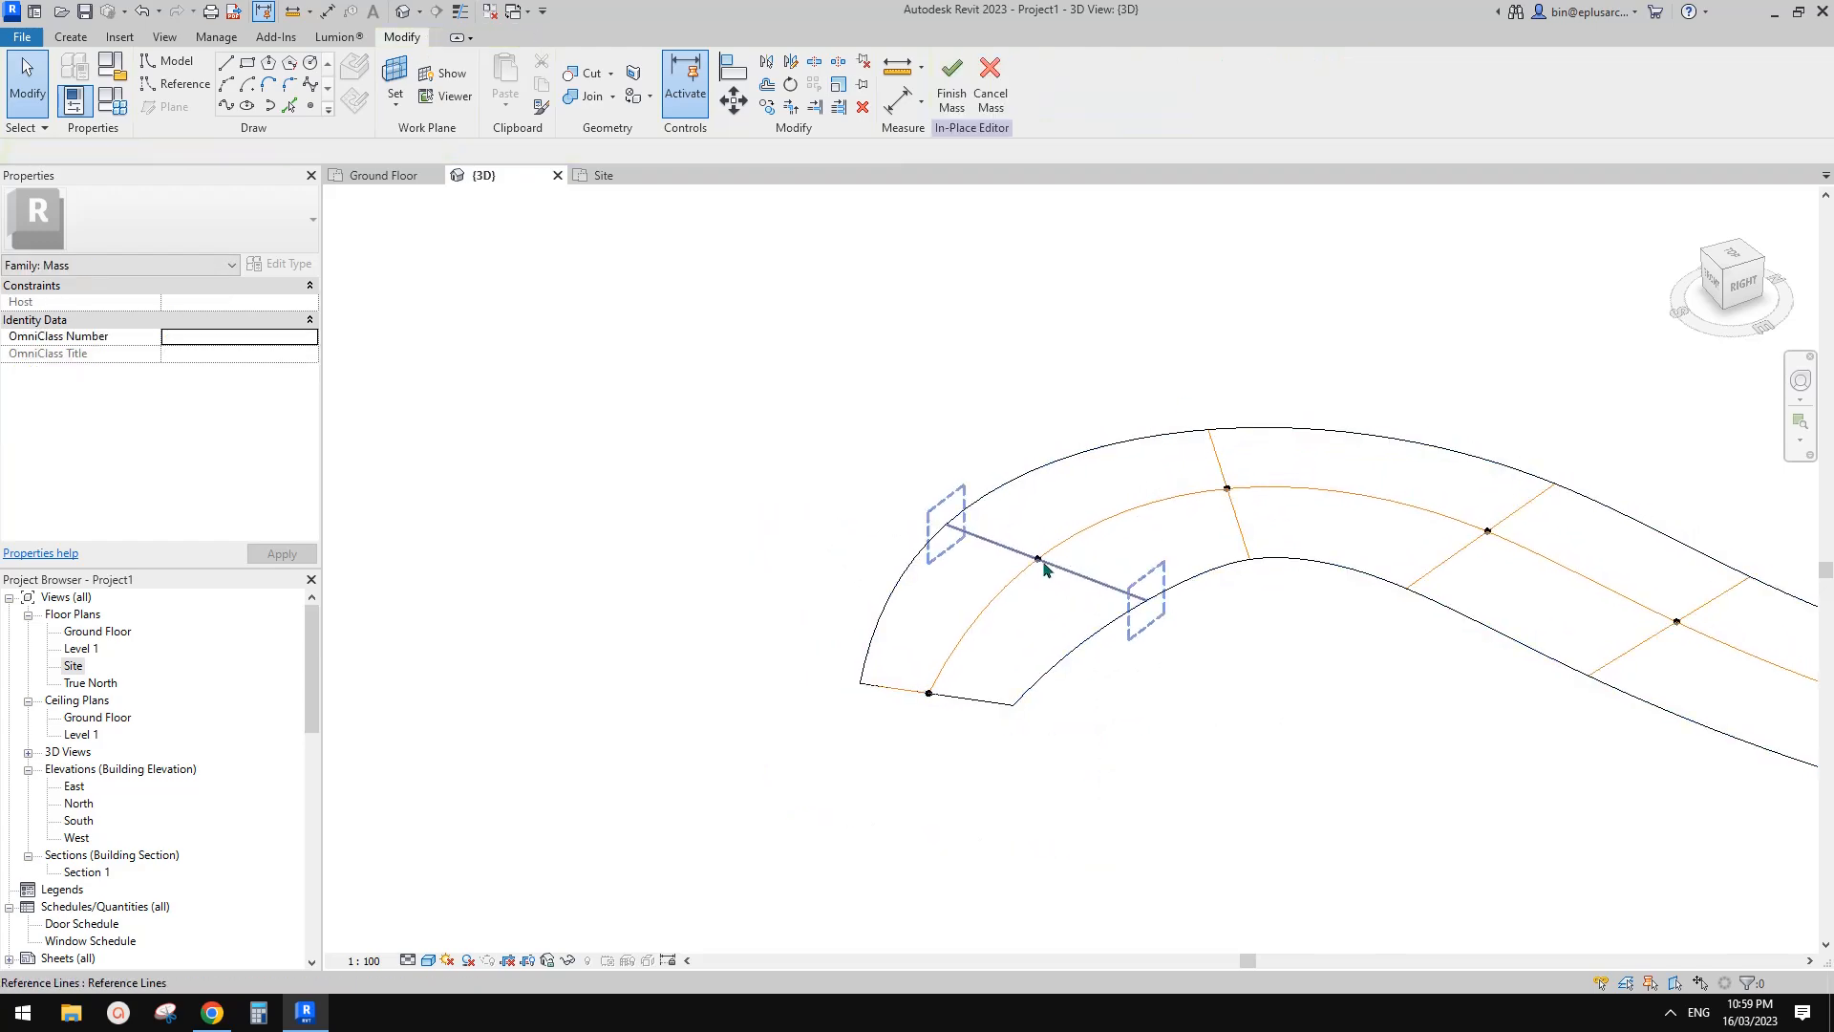
Step: Scale the second cross line from the start up about its reference point to widen the form there
left_click(1097, 584)
key("r")
key("e")
left_click(1038, 557)
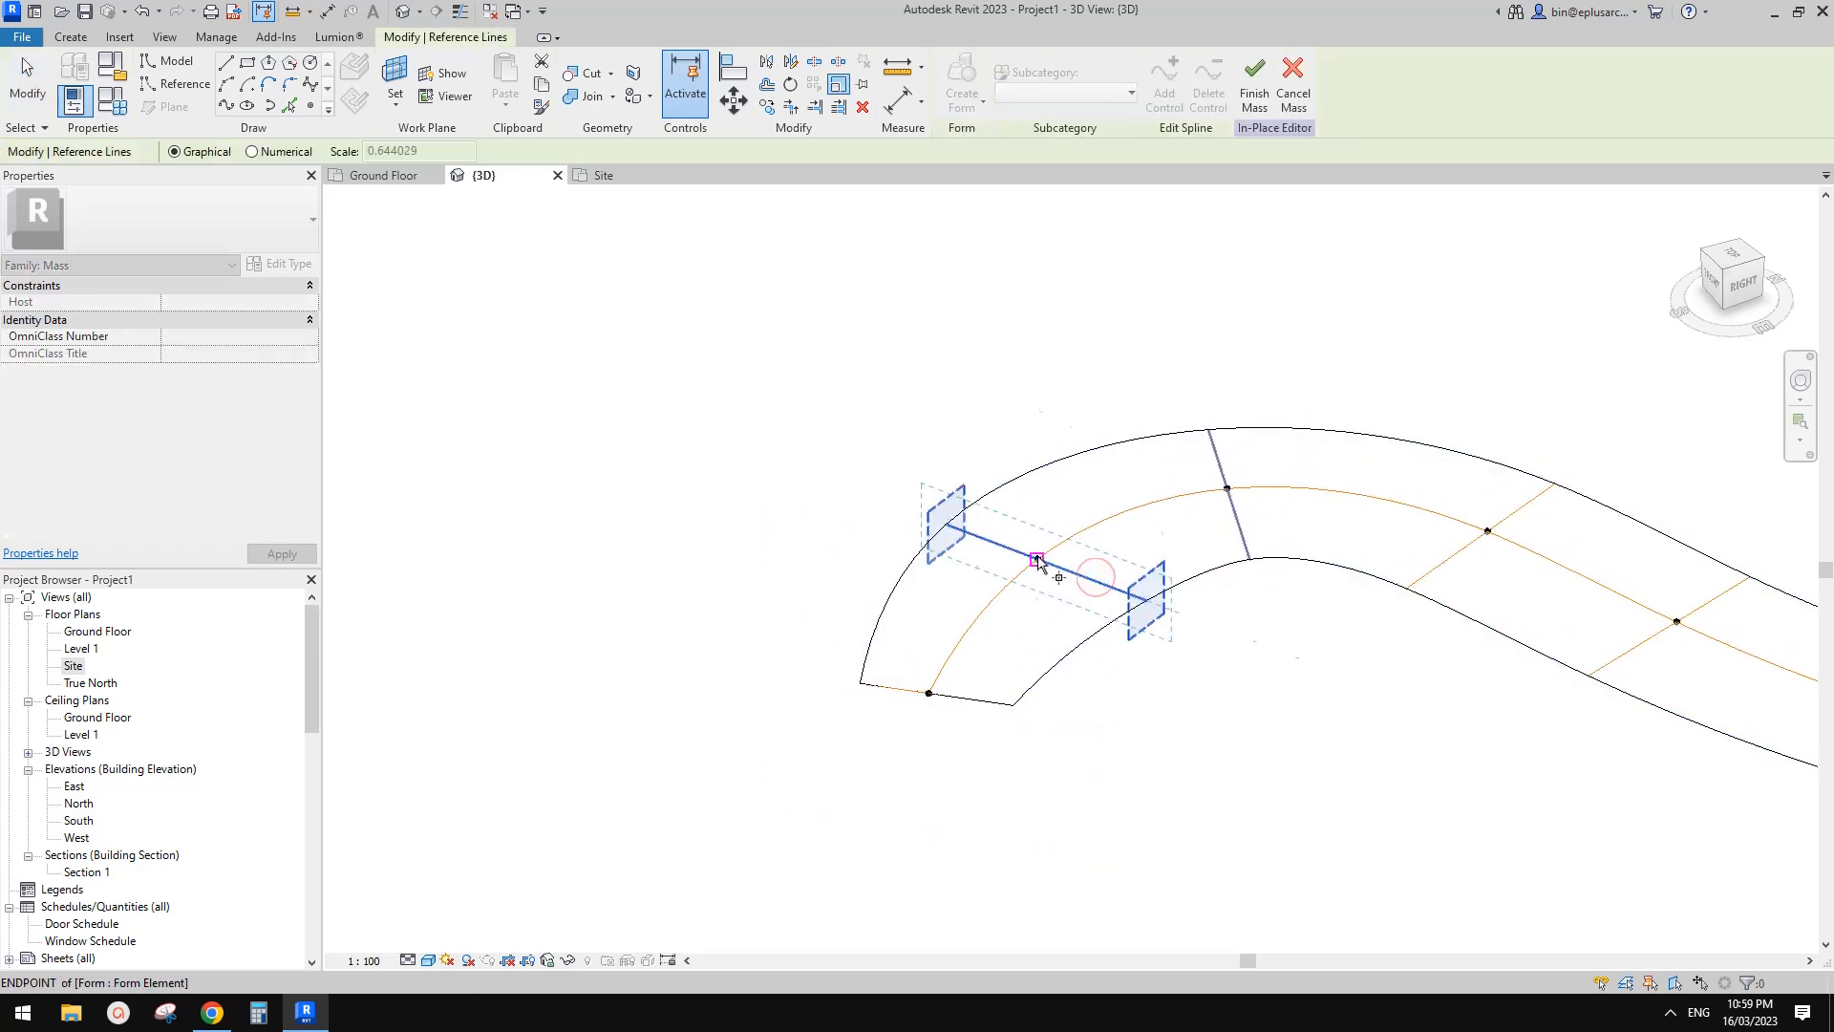
left_click(1201, 631)
Step: Scale the third cross line up about its reference point to widen the bend of the form
middle_click_drag(1292, 595, 1229, 551, "shift")
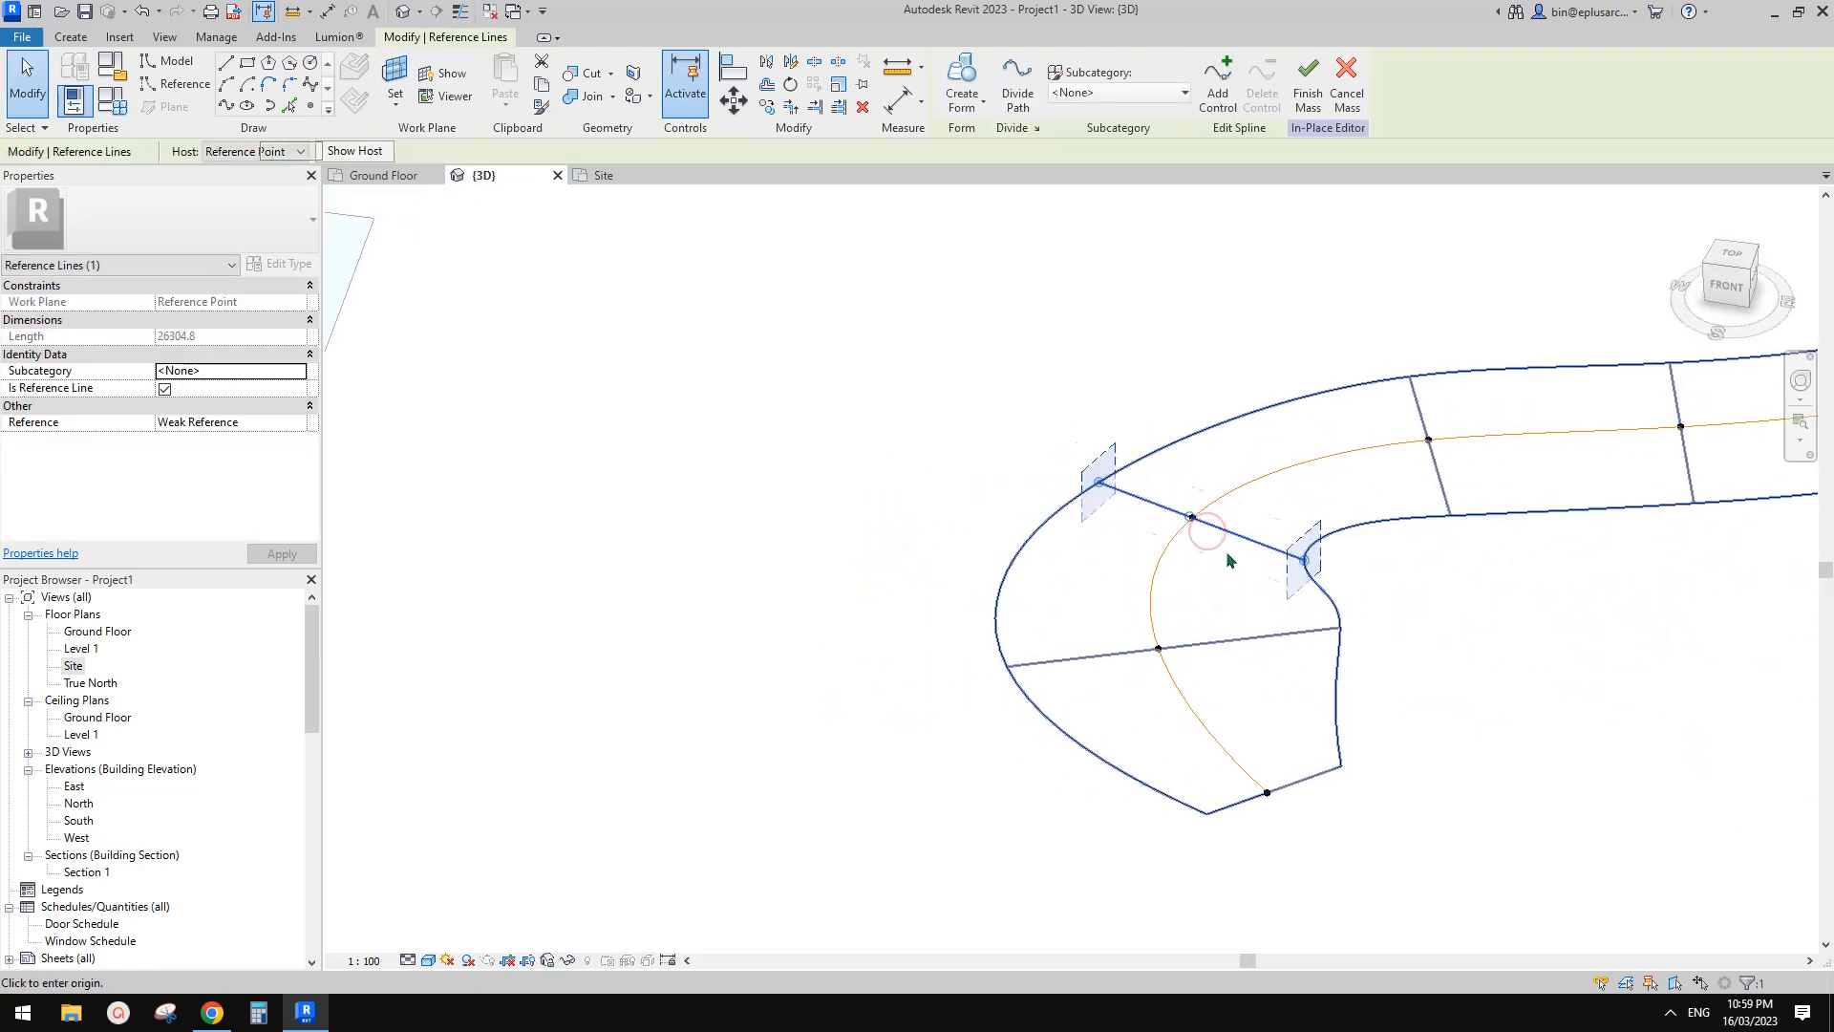
key("r")
key("e")
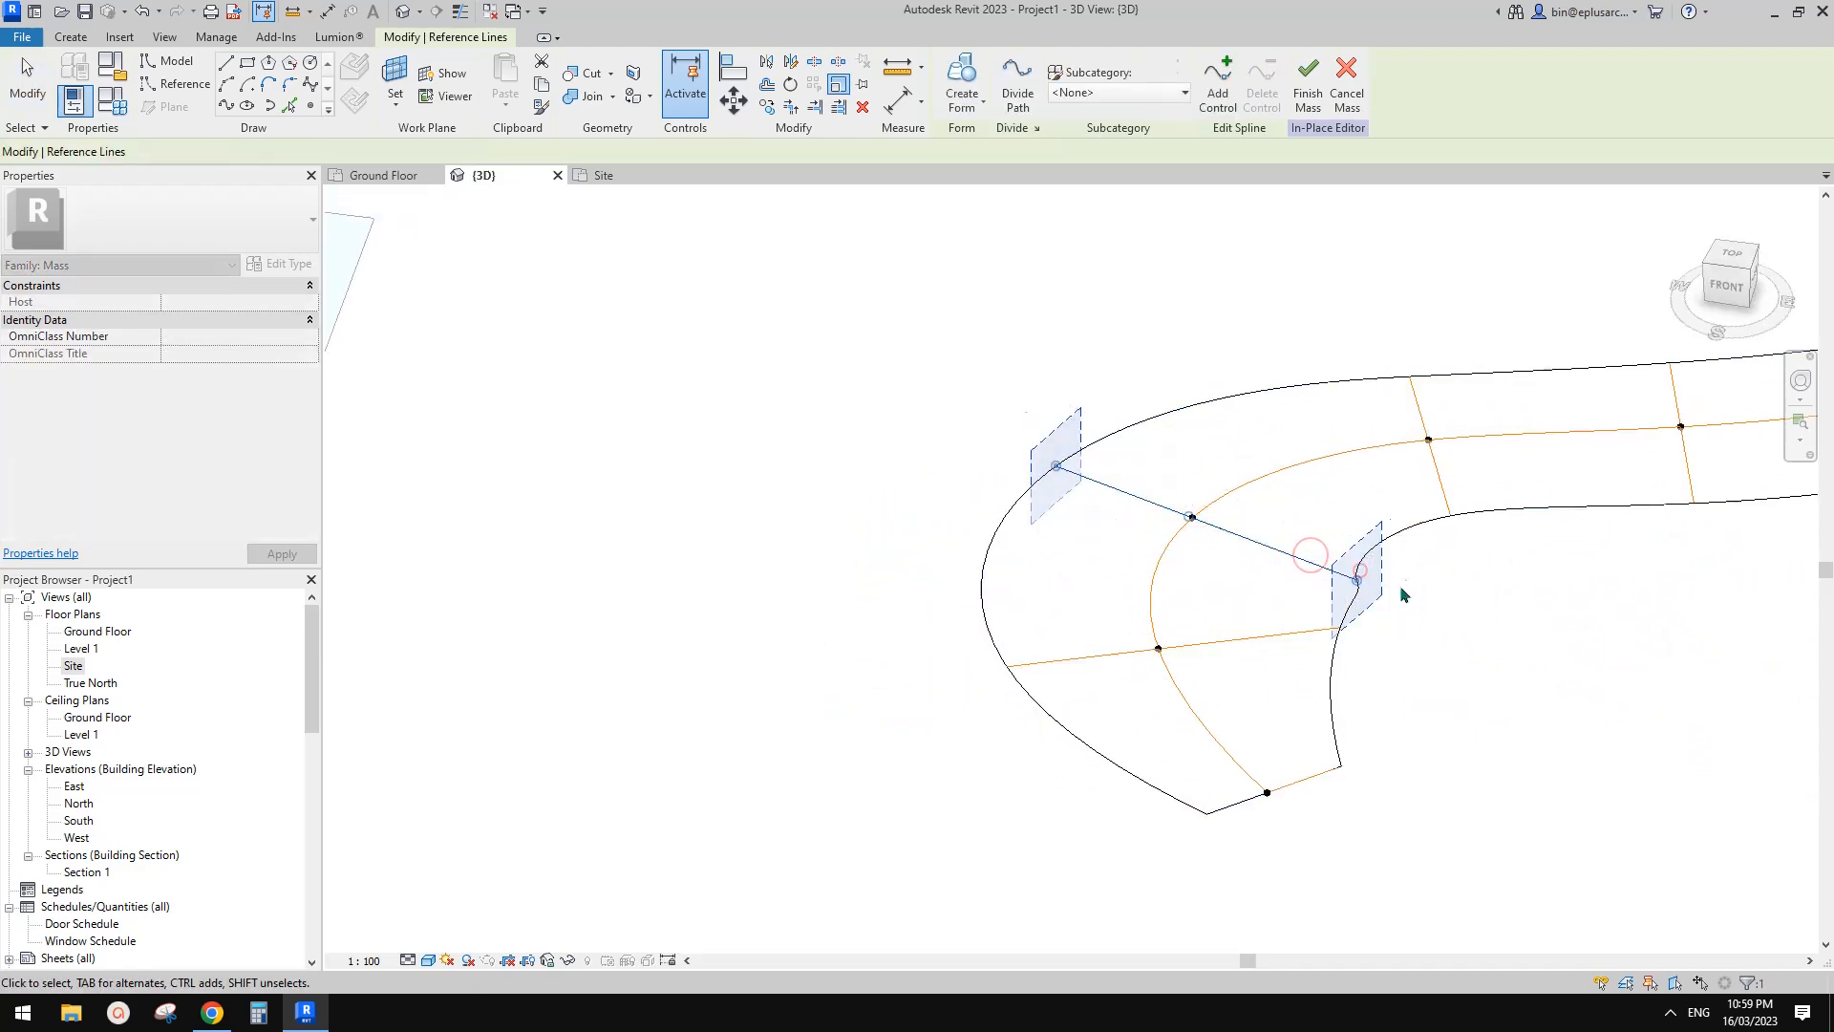
left_click(1401, 592)
key("Escape")
left_click(1201, 551)
key("Escape")
Step: Reshape the long path spline by moving its three intermediate control points
middle_click_drag(1201, 551, 1268, 631, "shift")
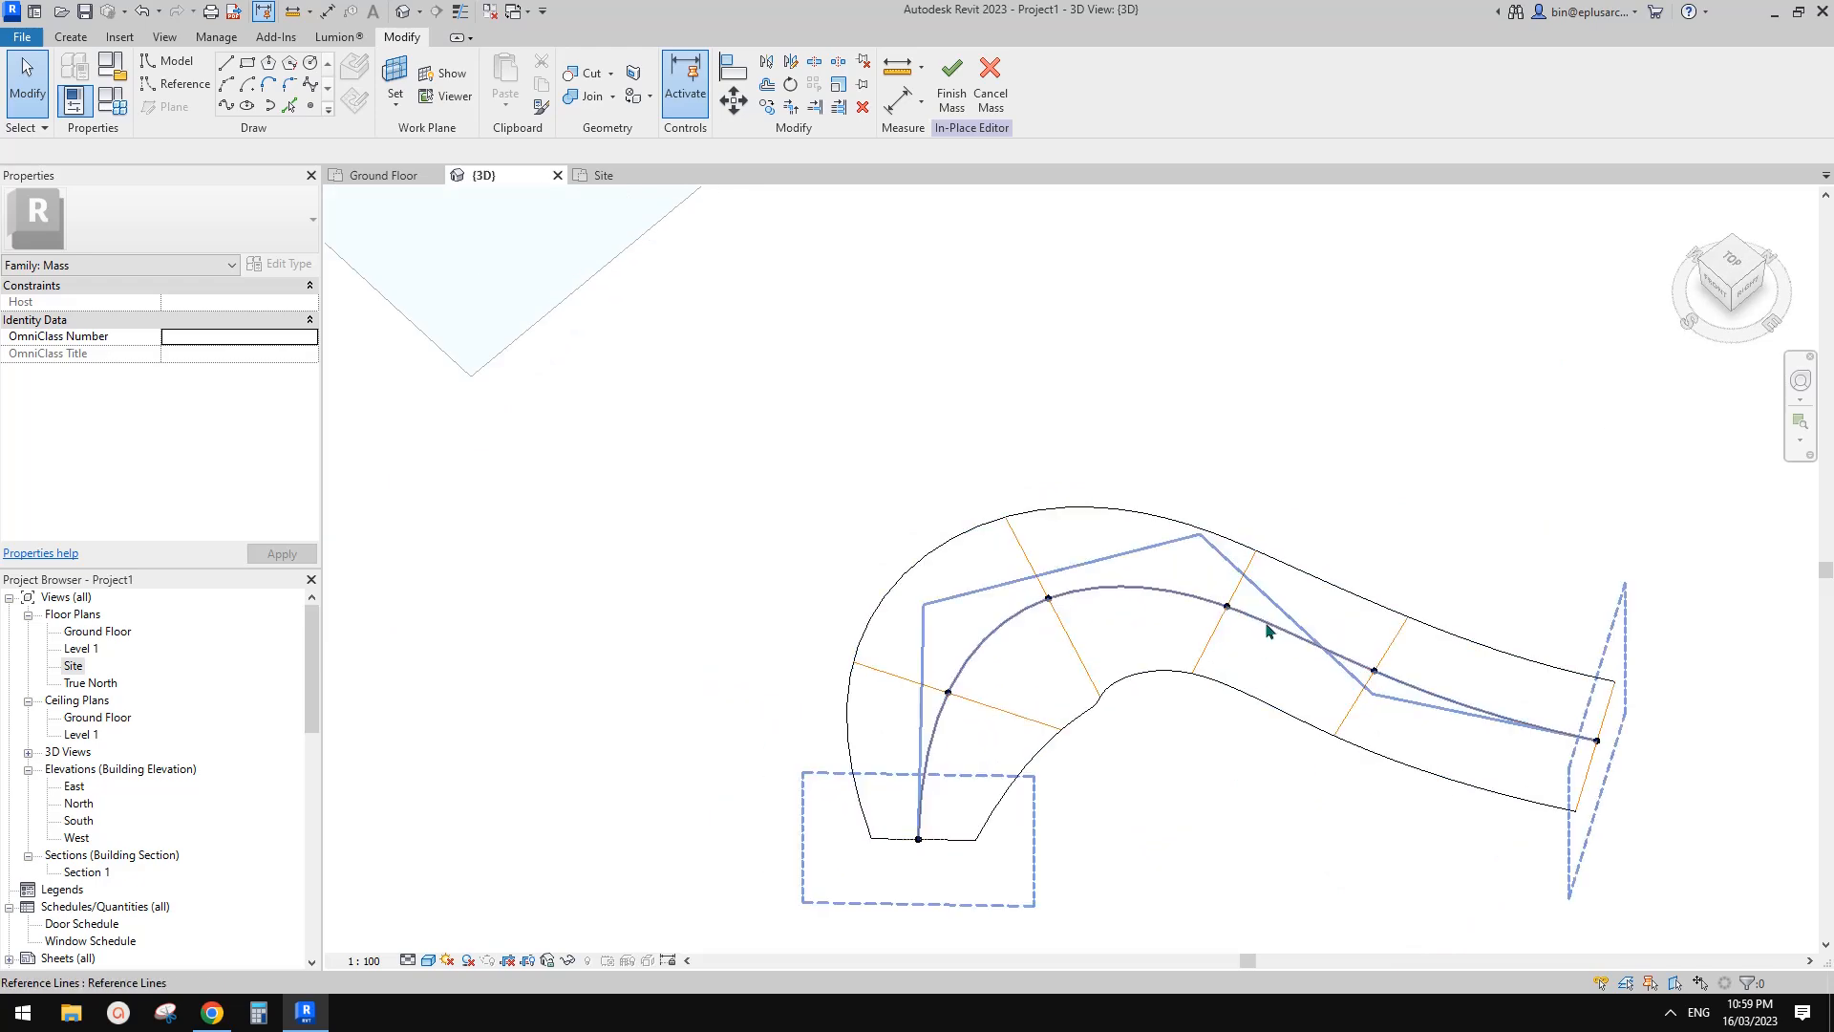
left_click(1233, 551)
left_click_drag(1201, 535, 1280, 504)
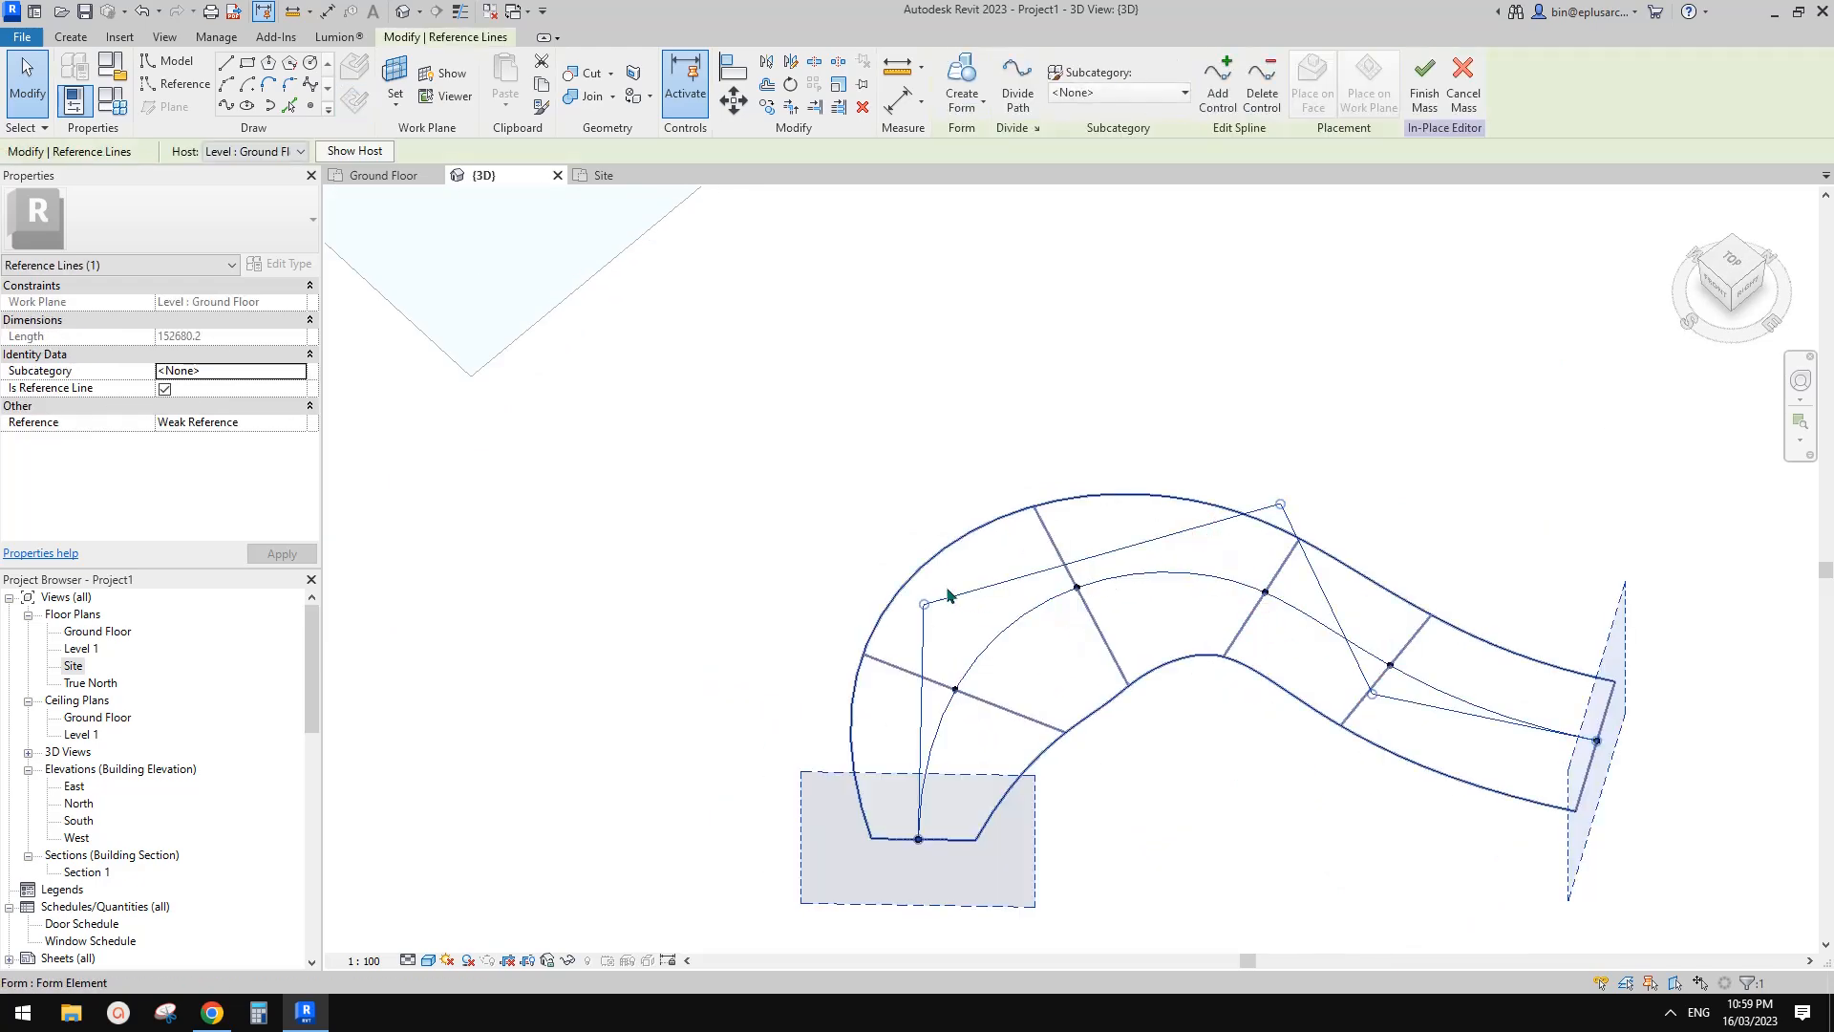
left_click_drag(938, 580, 959, 572)
middle_click_drag(1420, 694, 1412, 695)
left_click_drag(1365, 695, 1396, 700)
key("Escape")
Step: Scale the fourth cross line up slightly about its midpoint on the path spline
left_click(1266, 602)
left_click(1283, 610)
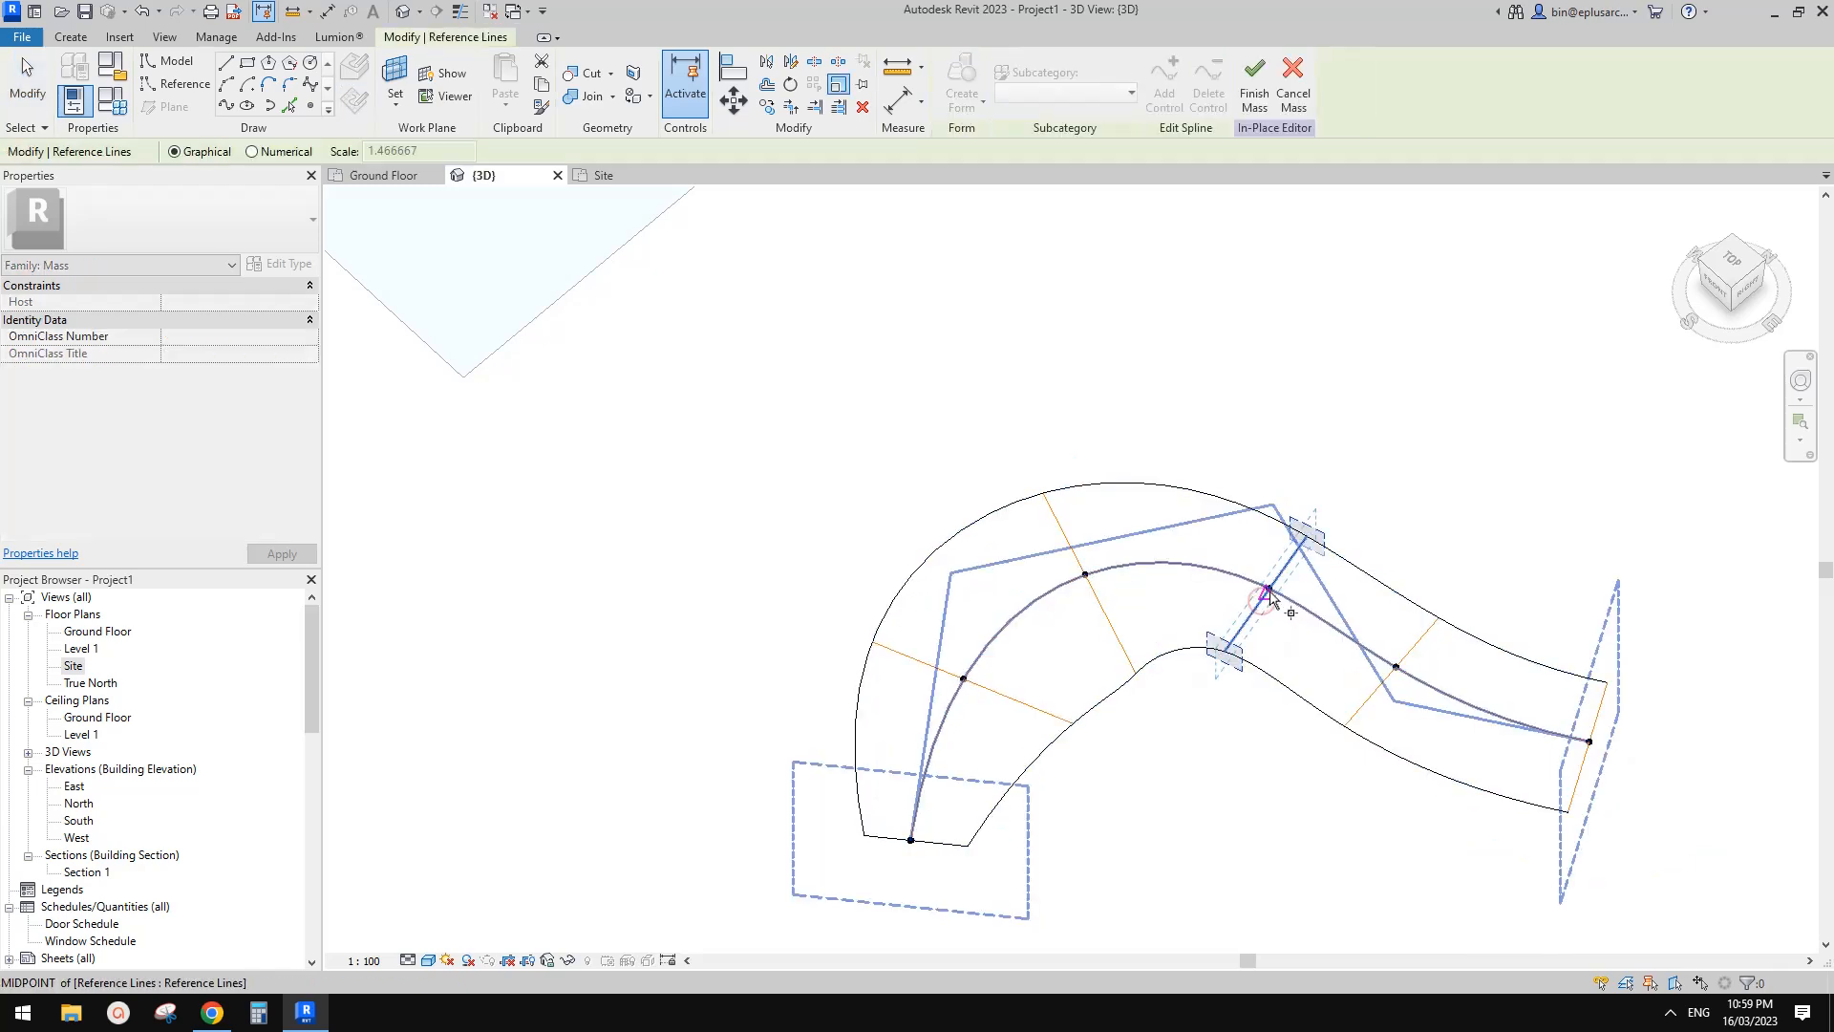
left_click(1320, 526)
middle_click_drag(1442, 665, 1442, 663)
key("Escape")
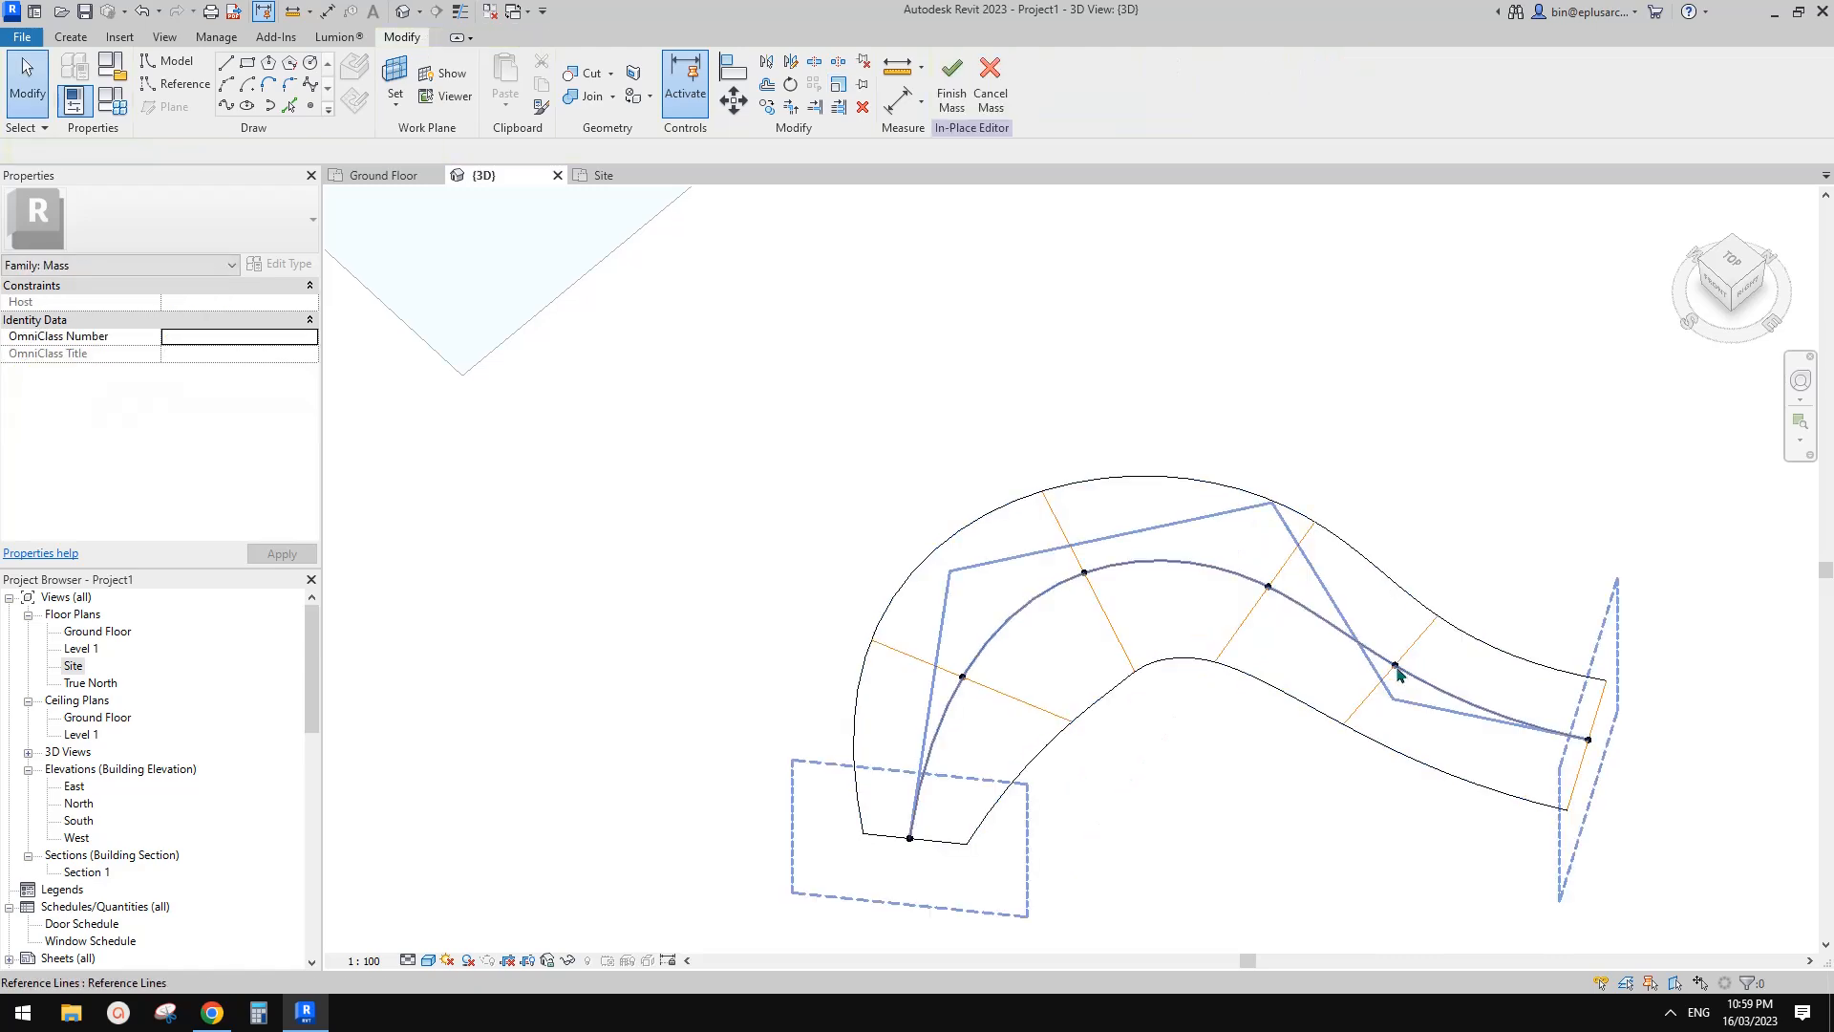
Step: Scale the cross line at the spline's far end down about its reference point to taper the form's tail
left_click(1589, 736)
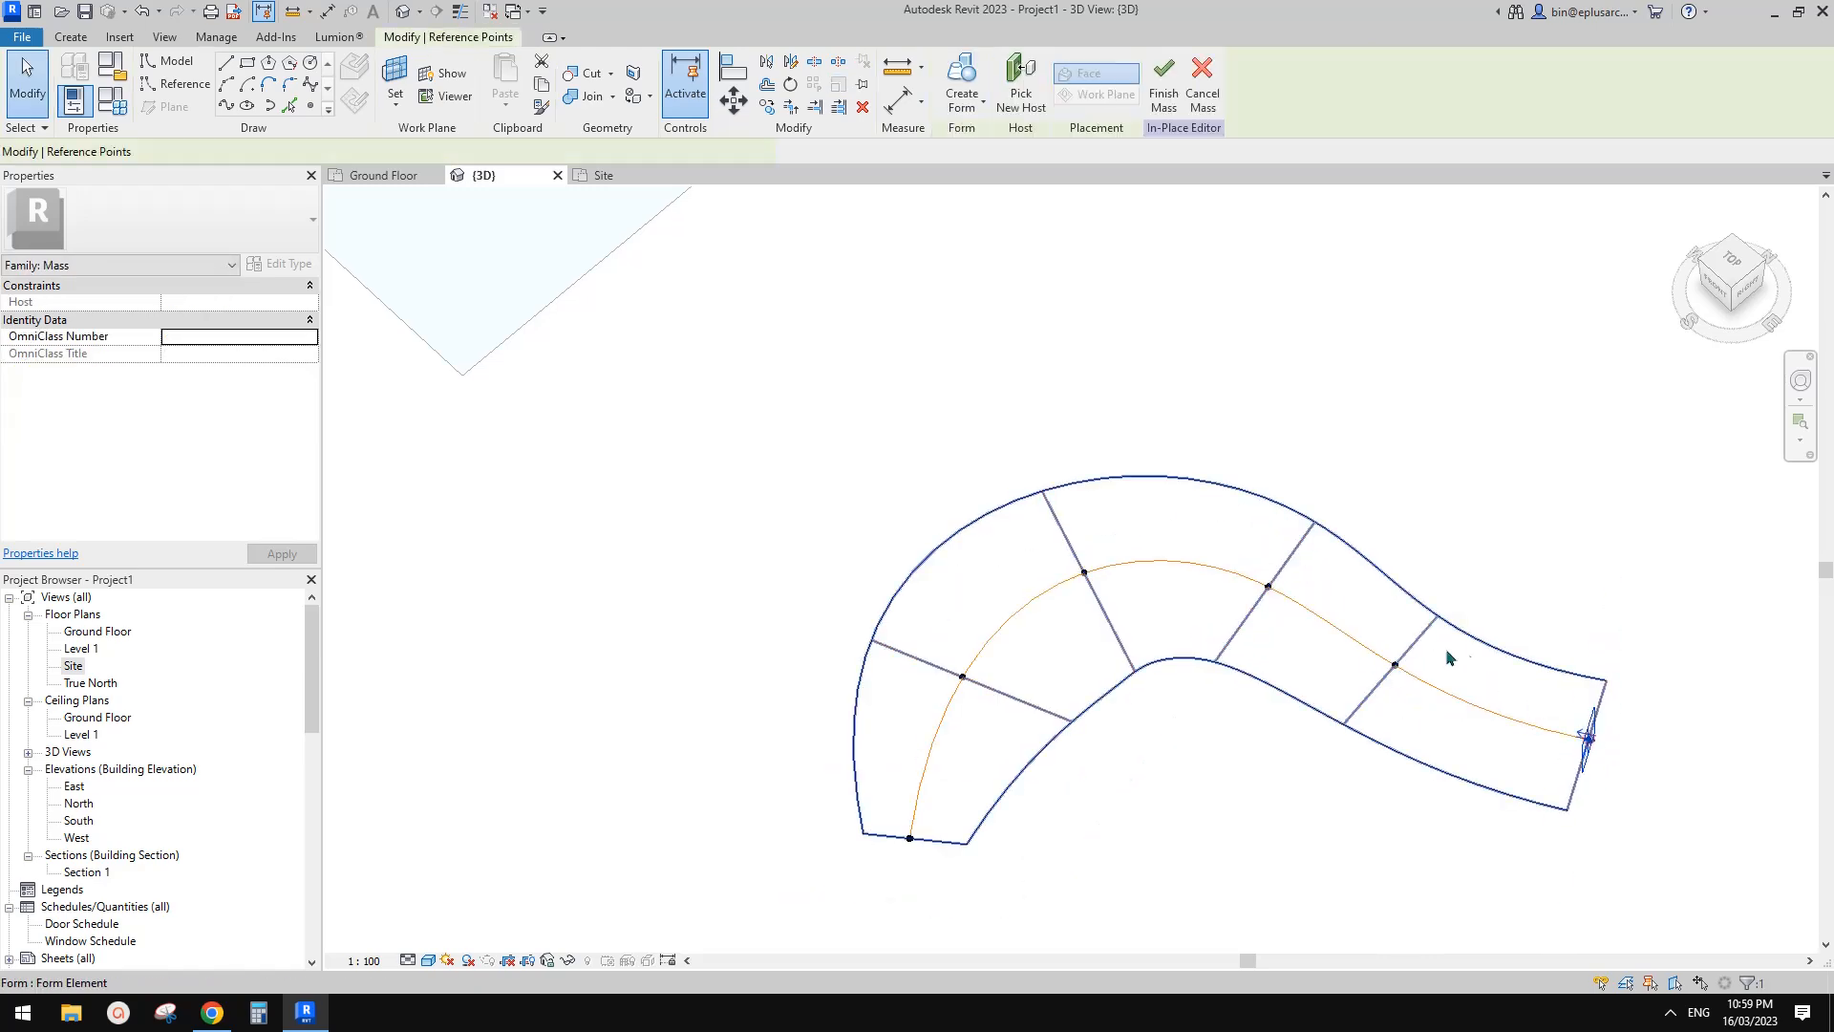
key("Escape")
middle_click_drag(1509, 708, 1386, 633)
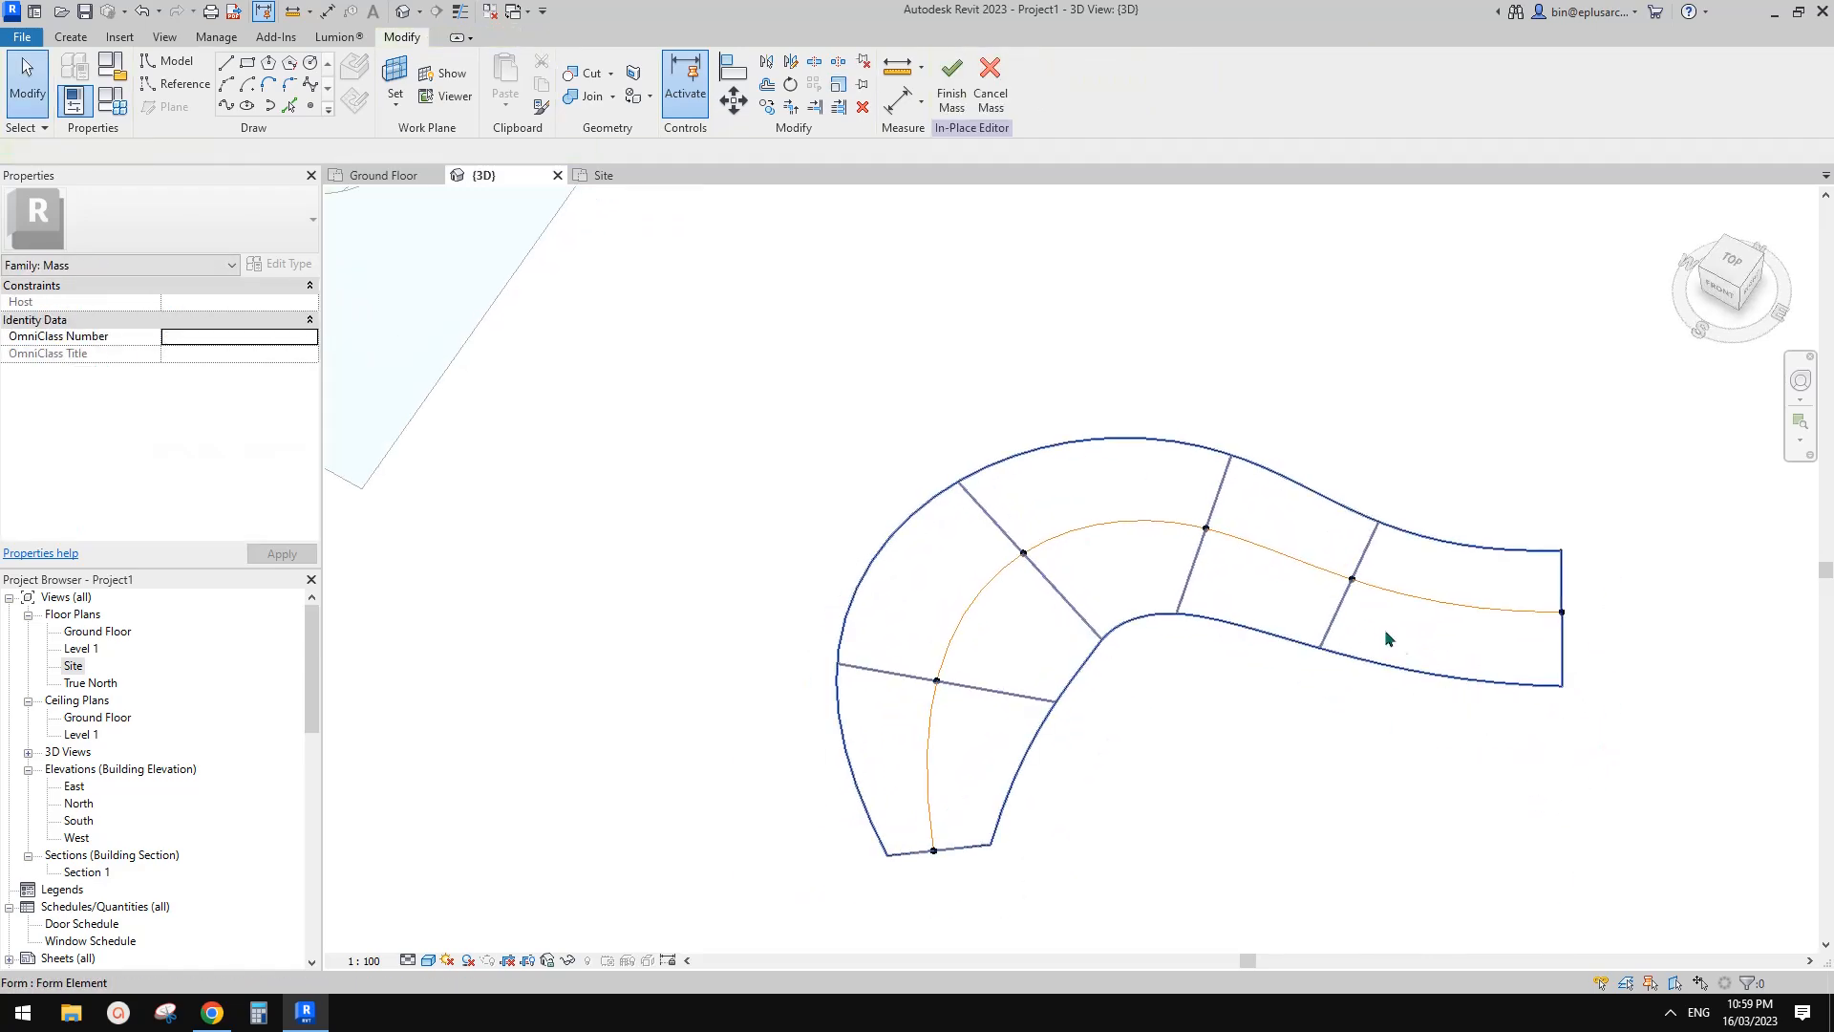
left_click(1560, 578)
middle_click_drag(1561, 579, 1616, 547, "shift")
key("r")
key("e")
left_click(1558, 613)
left_click(1511, 564)
left_click(1535, 597)
key("Escape")
Step: Bend the second cross line into an arch by pulling its middle control point upward
scroll(1534, 635, "down", 2)
middle_click_drag(1481, 705, 1339, 602, "shift")
middle_click_drag(1318, 537, 1356, 612, "shift")
scroll(1220, 663, "up", 3)
left_click(1244, 657)
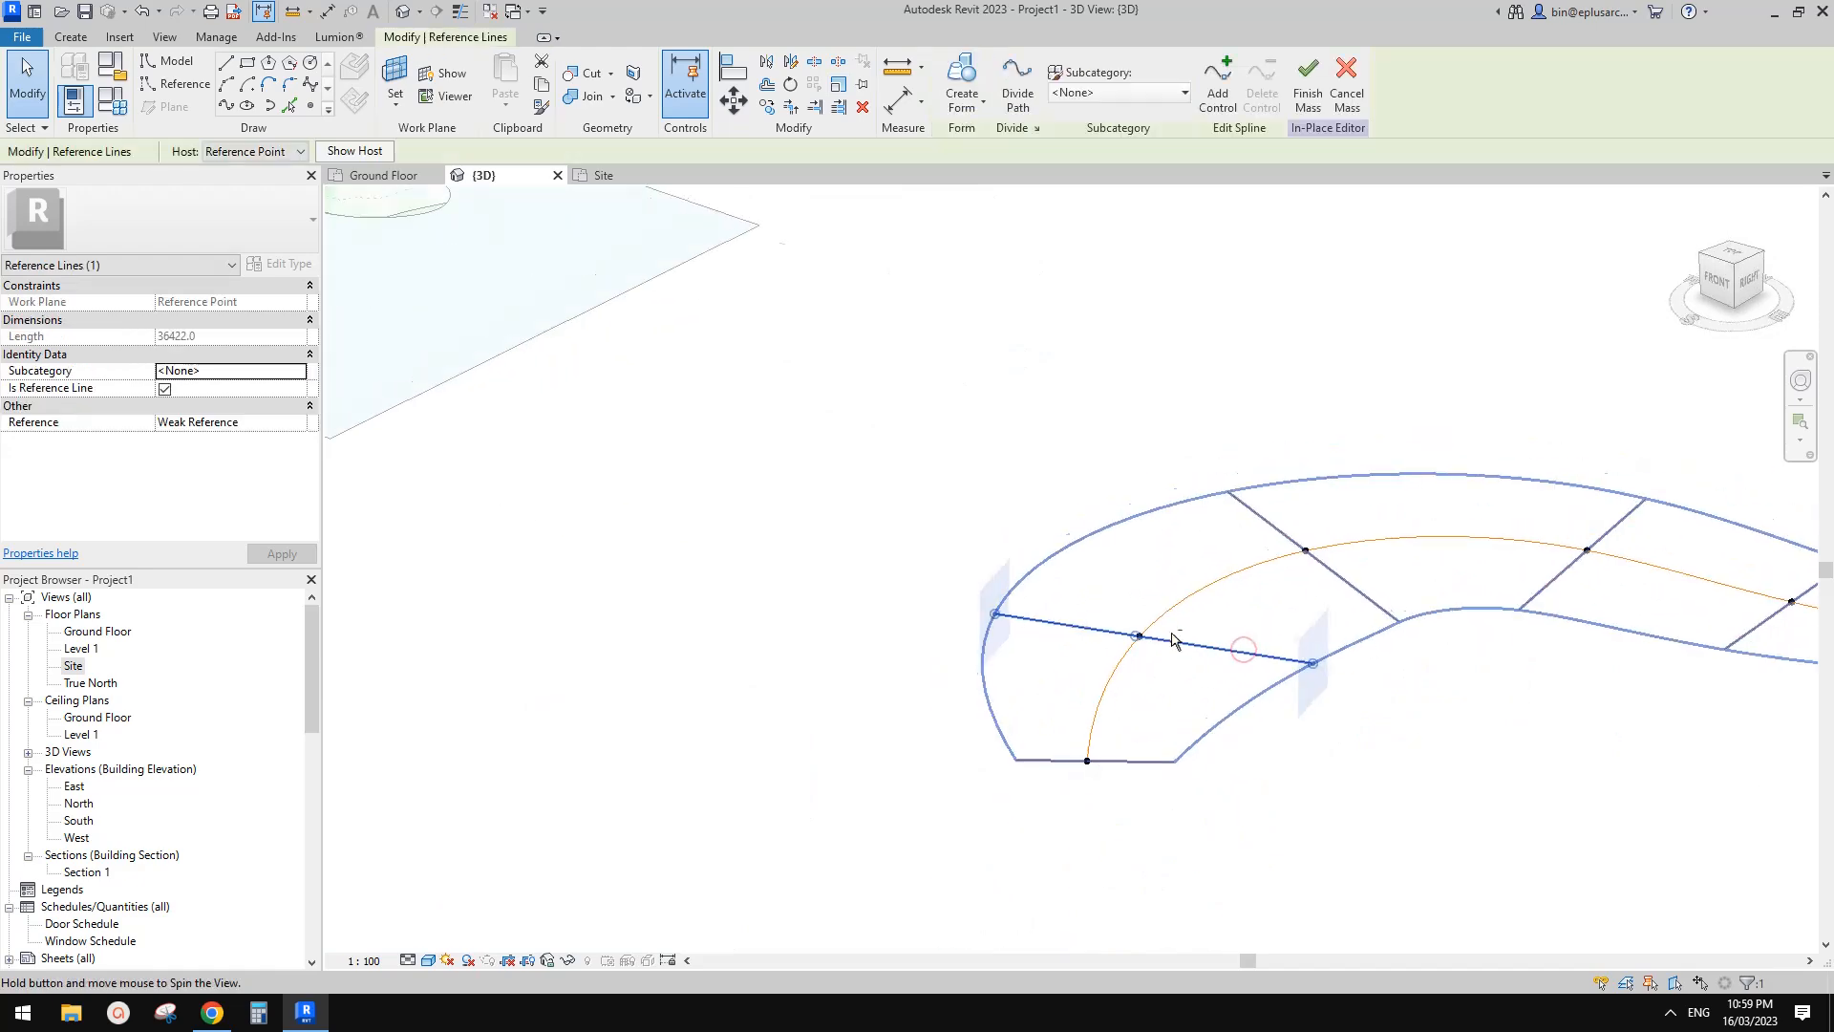
middle_click_drag(1187, 655, 1166, 639, "shift")
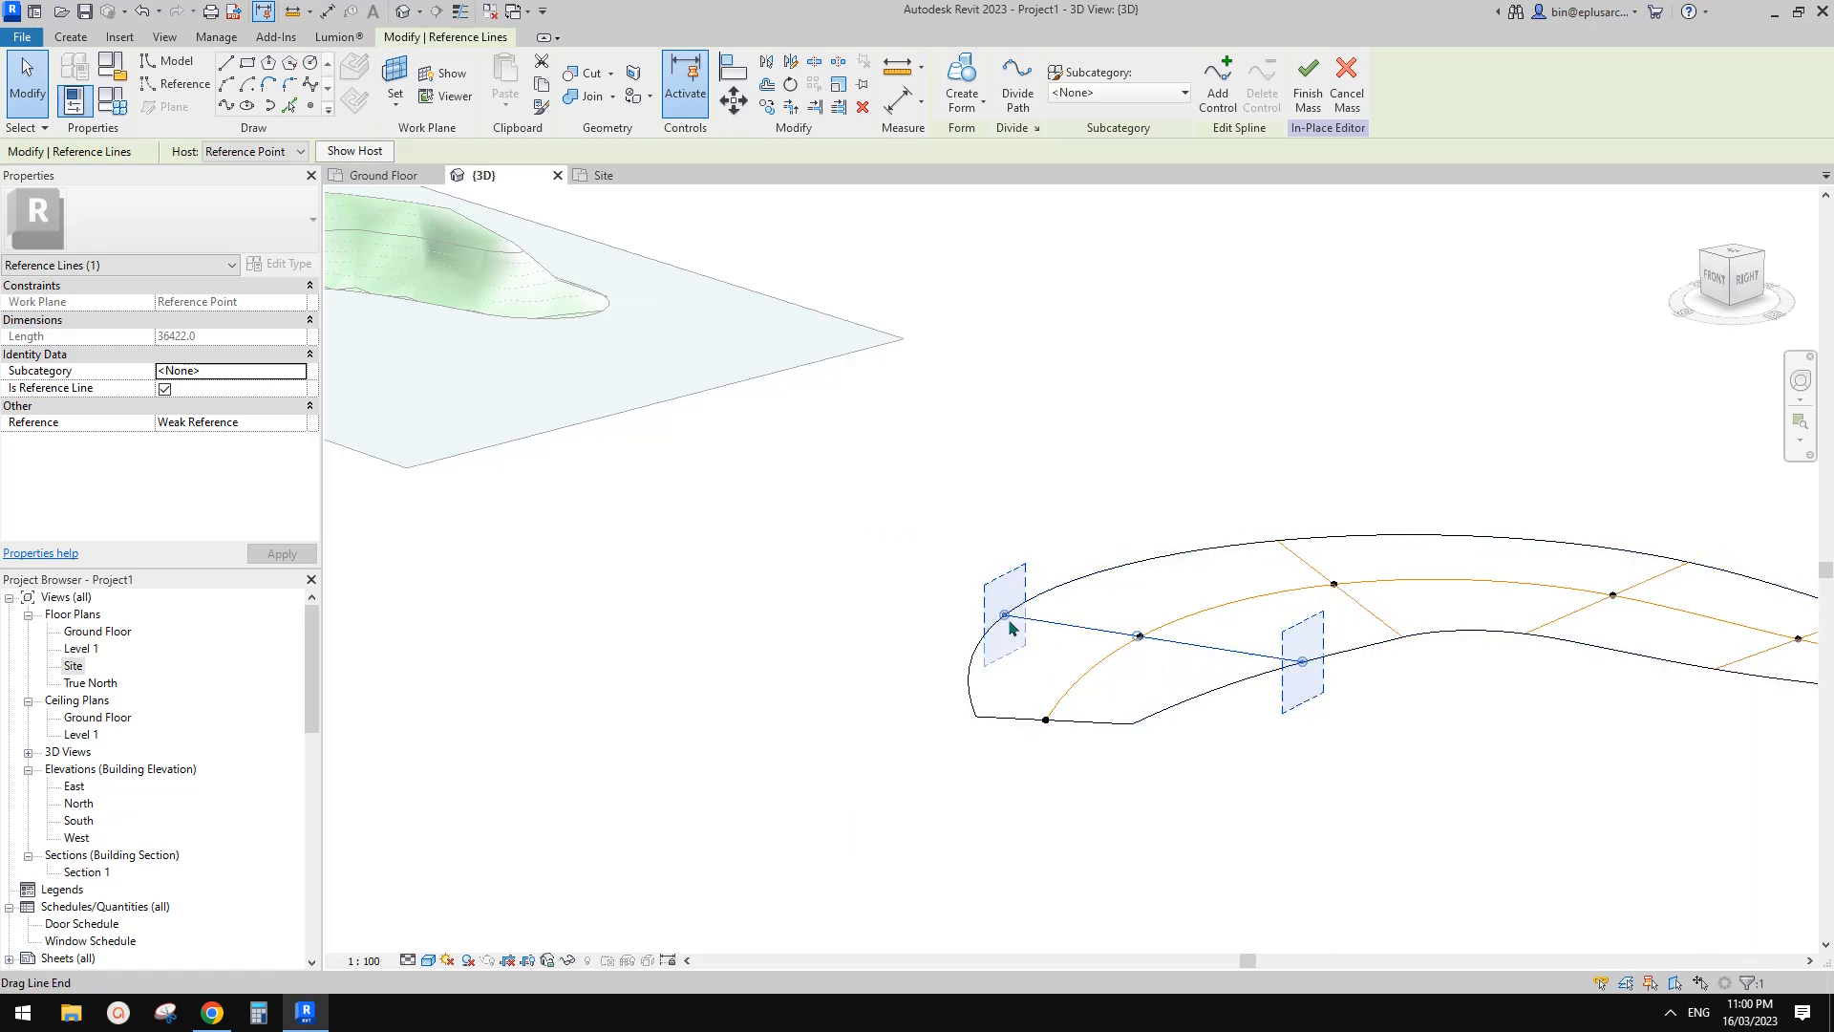
middle_click_drag(1153, 651, 1138, 643, "shift")
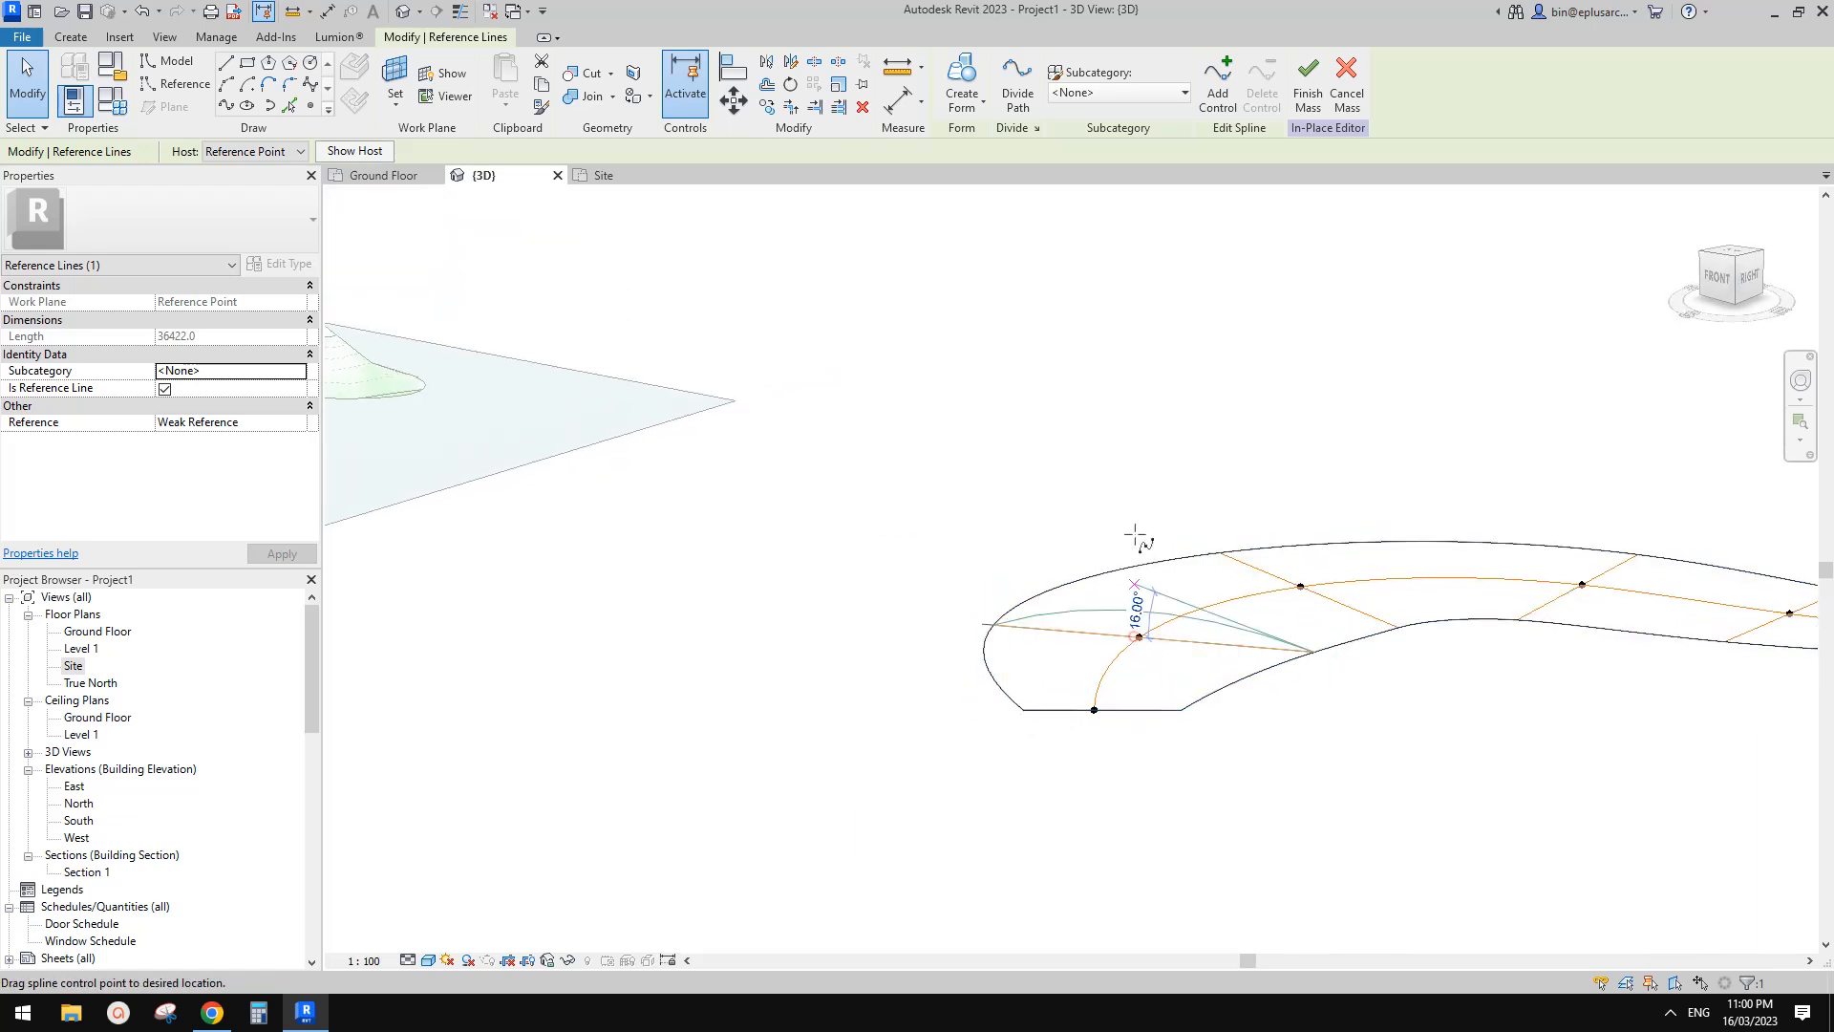
left_click_drag(1187, 531, 1197, 538)
left_click_drag(1168, 420, 1161, 352)
Step: Bend the third cross line into an arch by pulling its middle control point upward, higher than the second profile
middle_click_drag(1232, 478, 1262, 581, "shift")
middle_click_drag(1296, 495, 1278, 535)
left_click_drag(1226, 465, 1314, 607)
left_click(1361, 643)
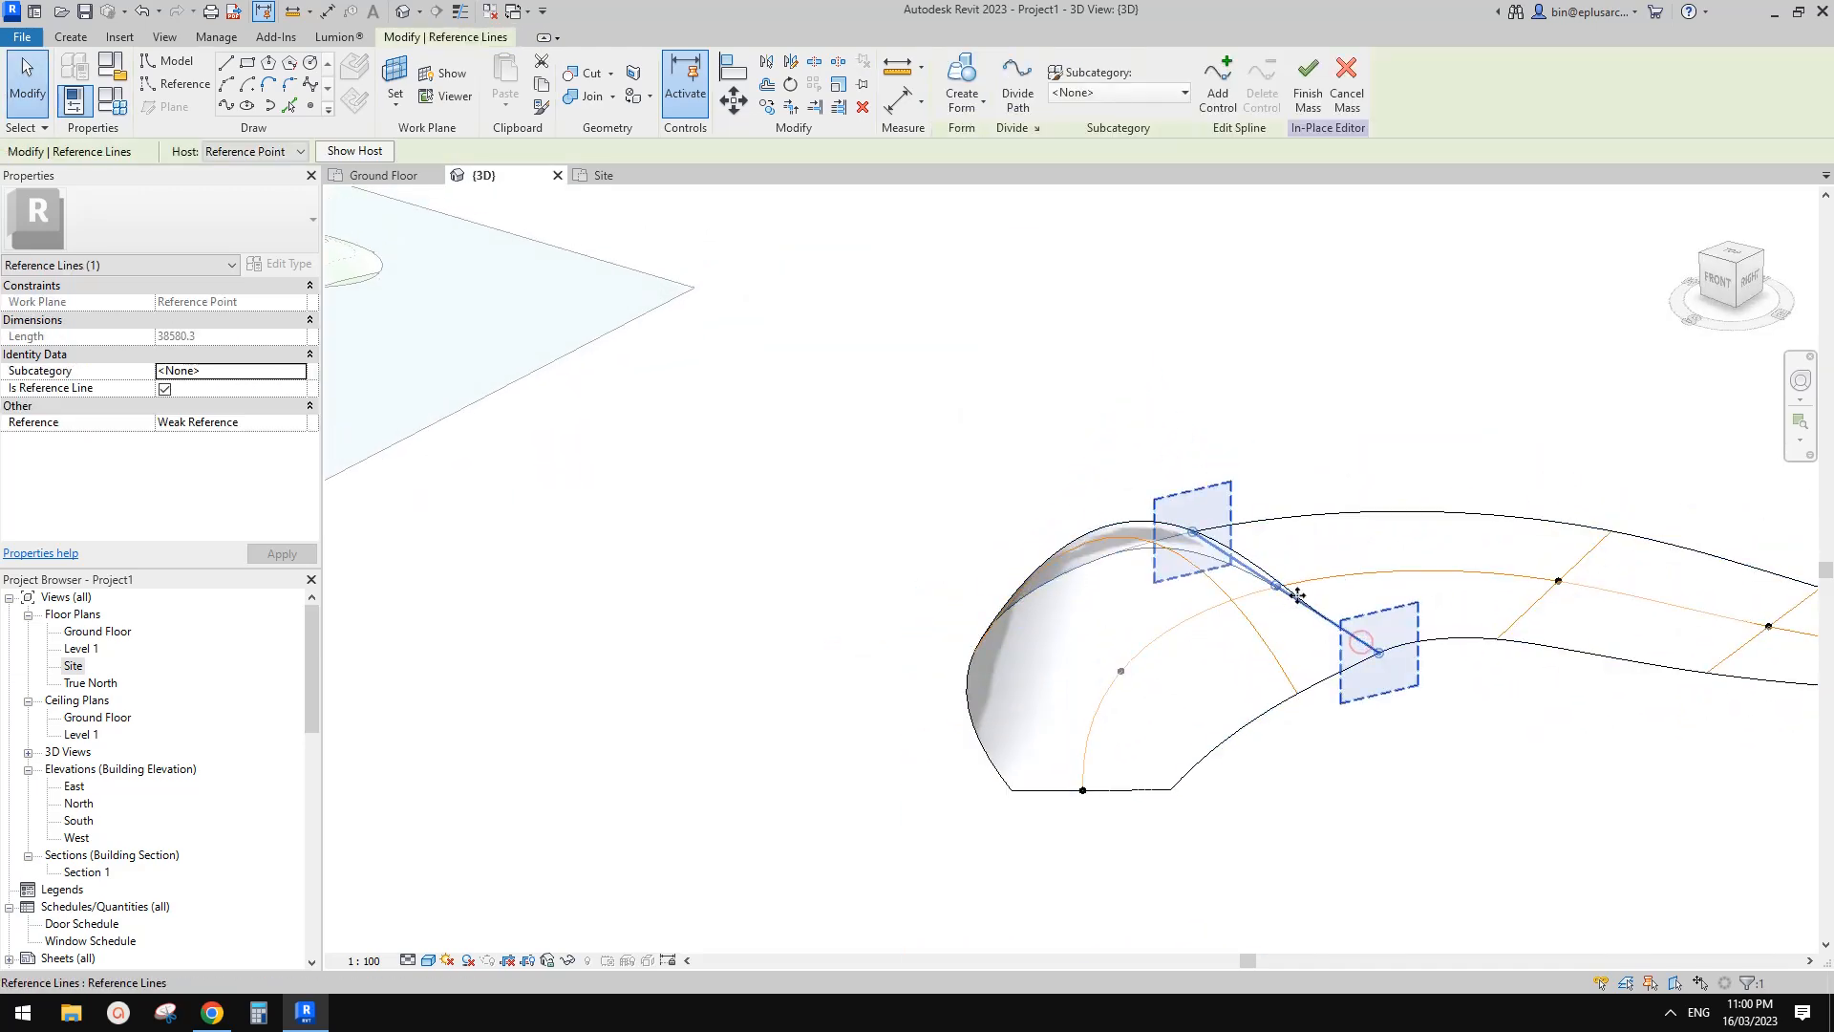
left_click_drag(1300, 433, 1301, 430)
middle_click_drag(1301, 430, 1368, 393, "shift")
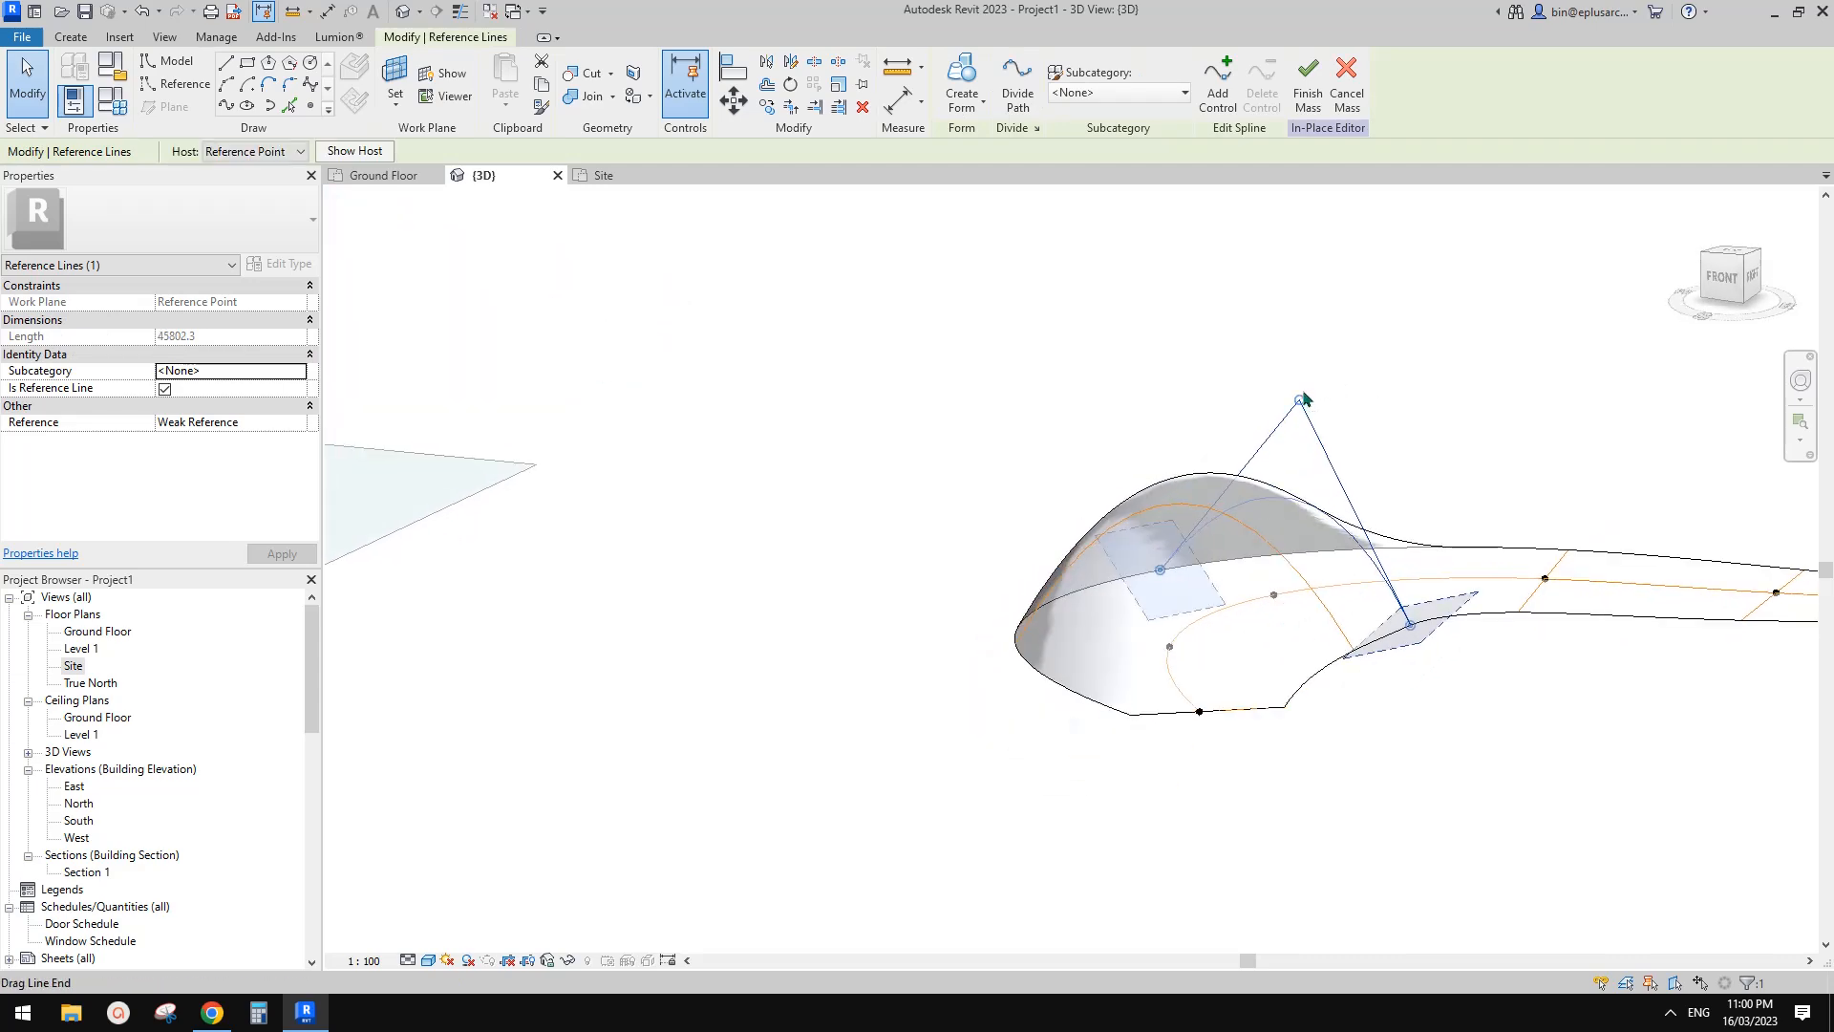
Step: Bend the fourth cross line into an arch by raising its middle control point
middle_click_drag(1373, 489, 1421, 609, "shift")
key("Escape")
left_click(1456, 604)
left_click_drag(1452, 430, 1451, 433)
middle_click_drag(1564, 450, 1486, 457, "shift")
Step: Bend the fifth cross line, nearest the far end, into an arch by raising its middle control point
left_click(1669, 614)
middle_click_drag(1582, 590, 1364, 570, "shift")
key("Escape")
left_click(1390, 580)
left_click(1337, 569)
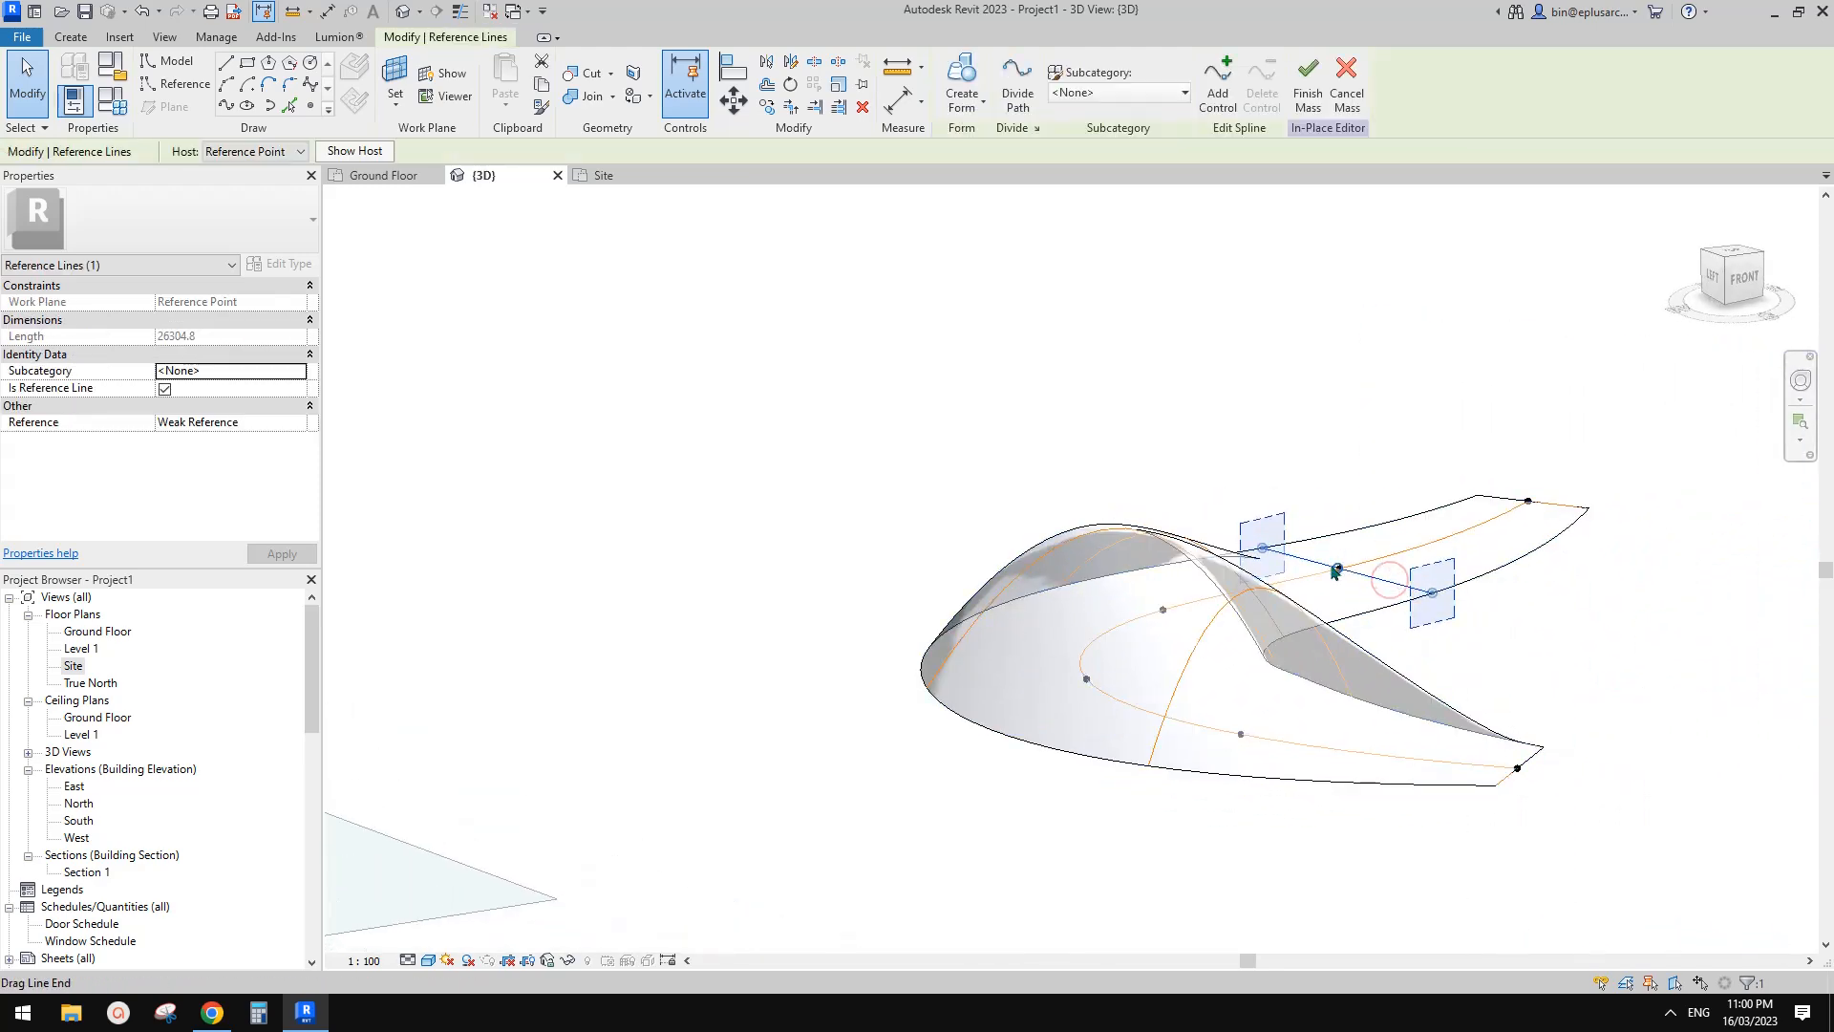
left_click_drag(1349, 376, 1350, 376)
middle_click_drag(1373, 389, 1165, 412, "shift")
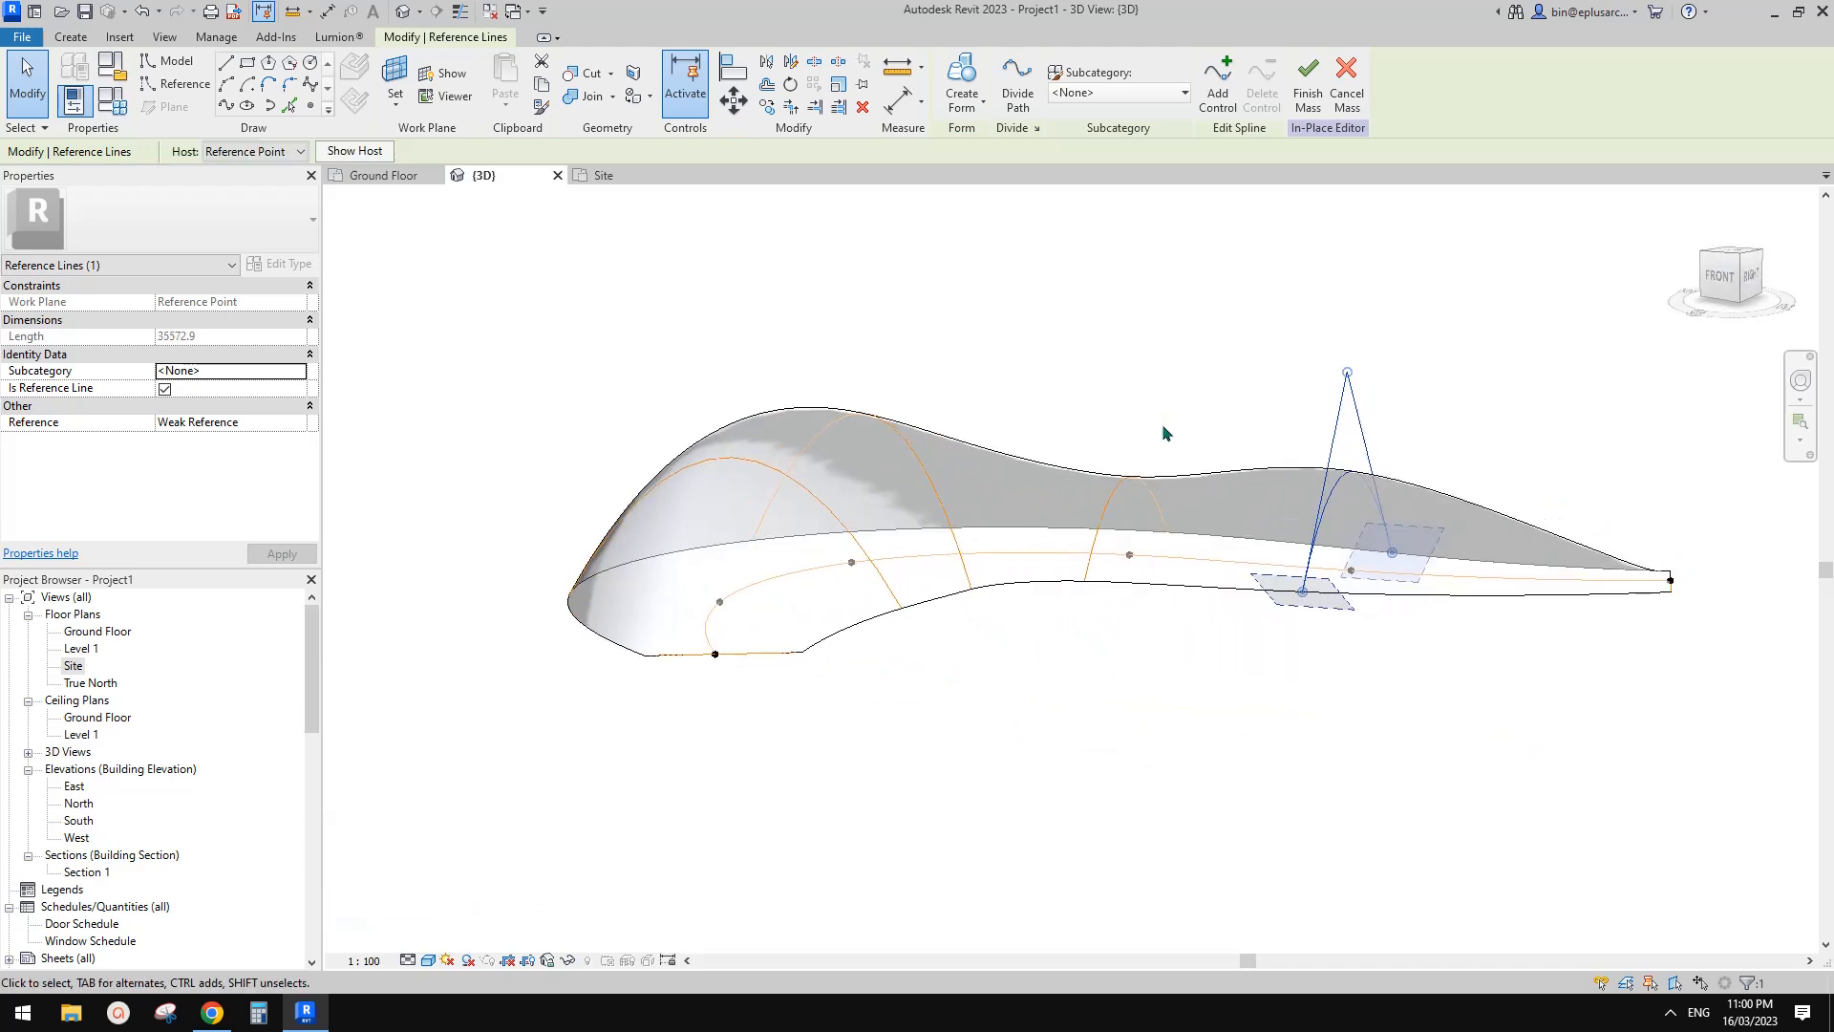
Step: Check the mound shape from several sides and raise the third profile's top control point further
key("Escape")
left_click(1132, 538)
middle_click_drag(1132, 538, 901, 507, "shift")
left_click(1109, 413)
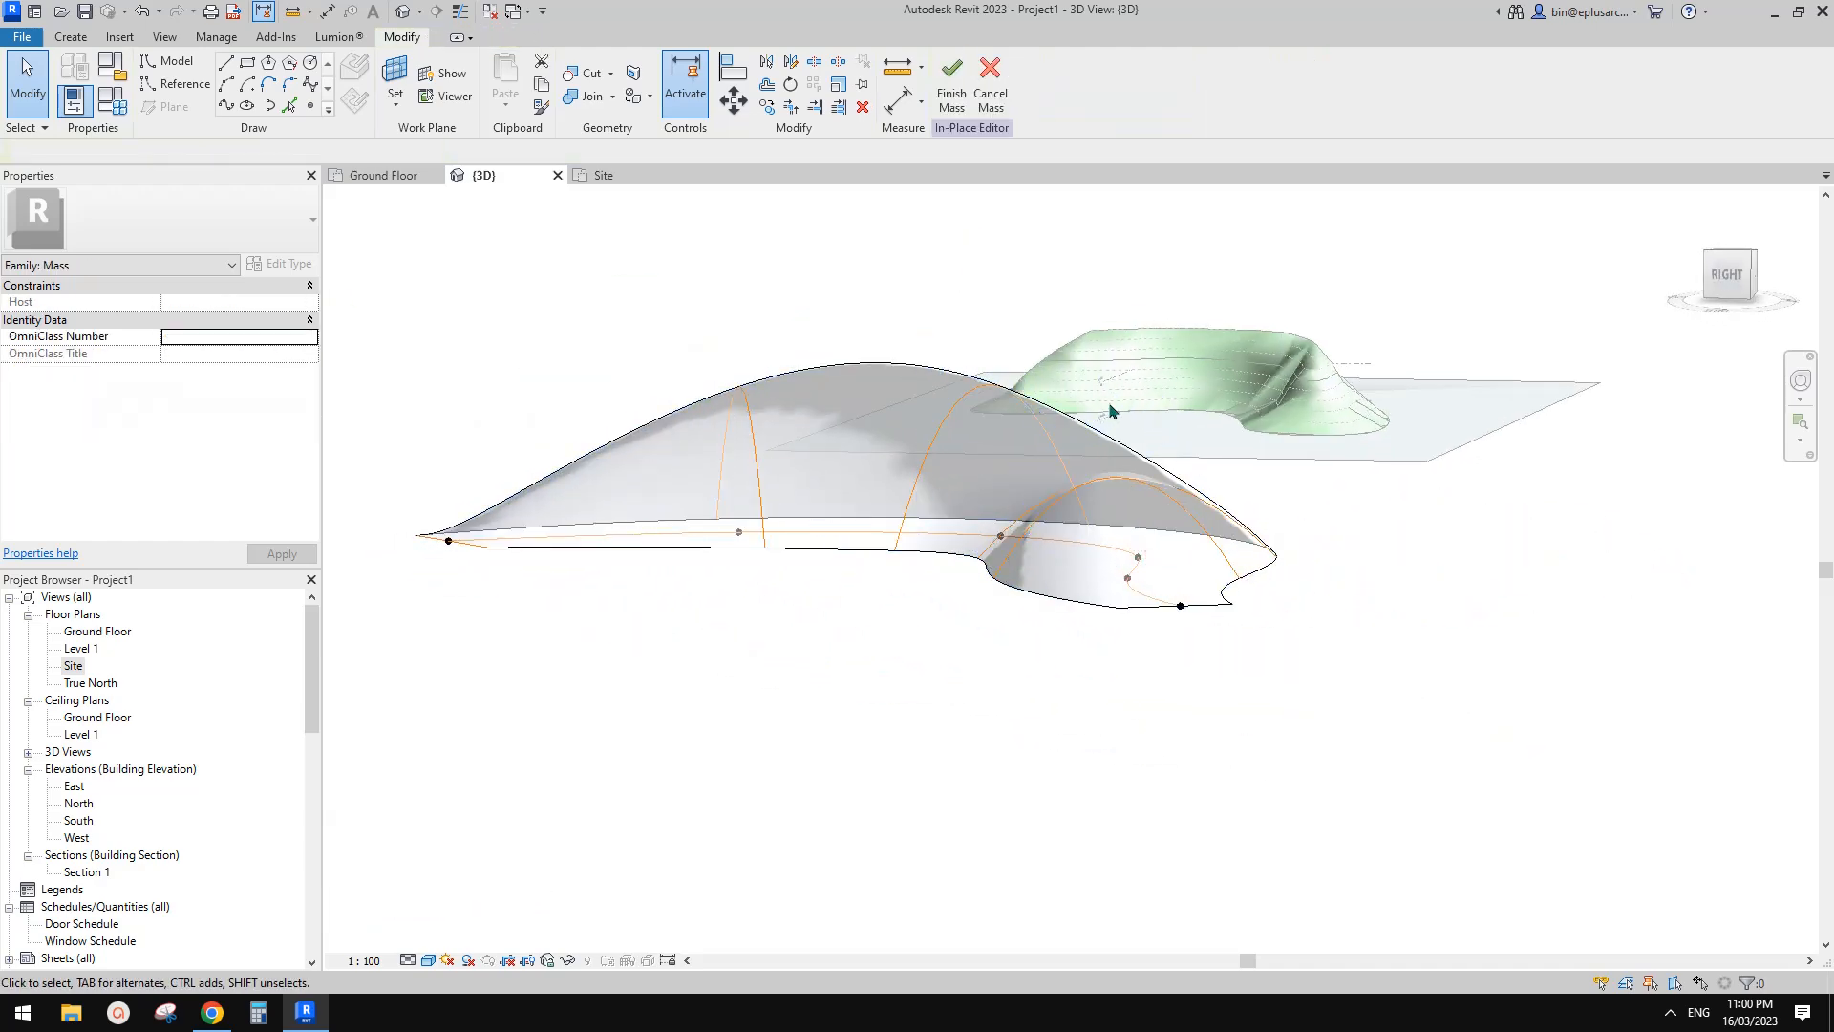
middle_click_drag(1032, 443, 1515, 547, "shift")
middle_click_drag(1099, 526, 841, 492, "shift")
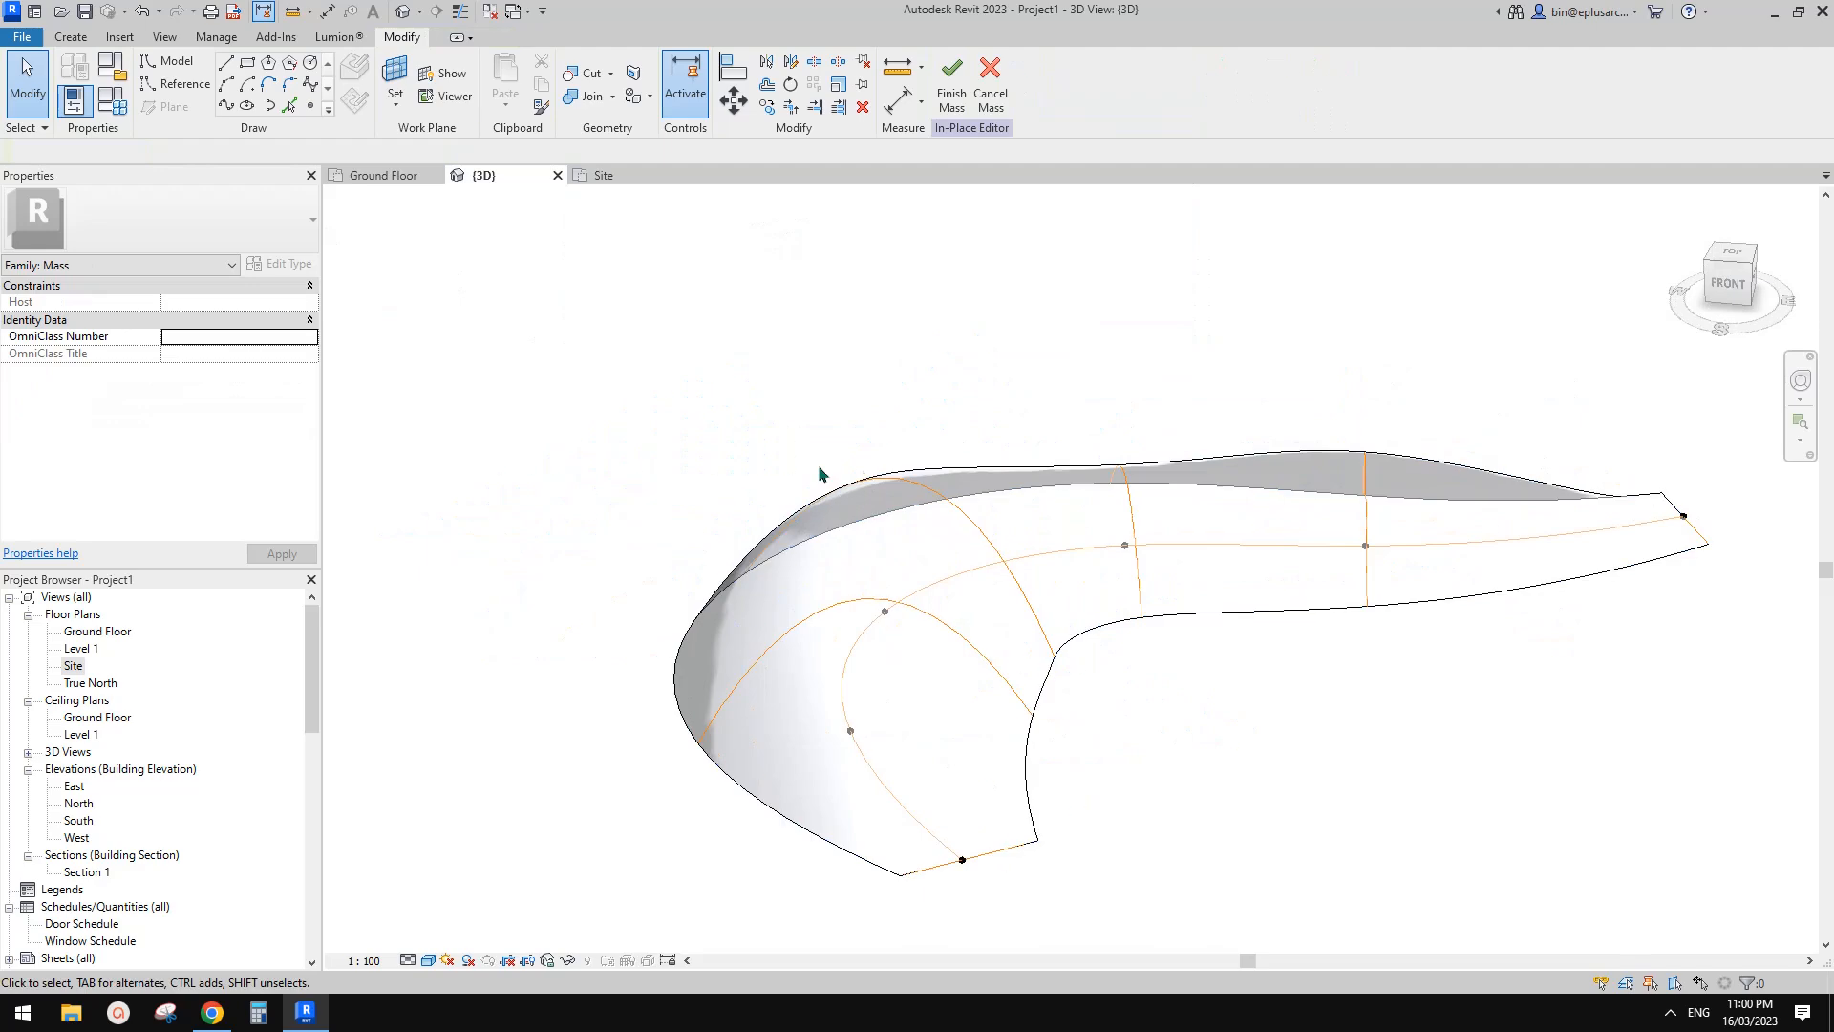
middle_click_drag(1030, 508, 941, 350, "shift")
left_click(941, 351)
left_click_drag(925, 334, 932, 336)
Step: Raise the fourth profile's top control point further to heighten the middle of the mound
middle_click_drag(933, 339, 979, 308, "shift")
left_click(1131, 539)
middle_click_drag(1131, 539, 1244, 561, "shift")
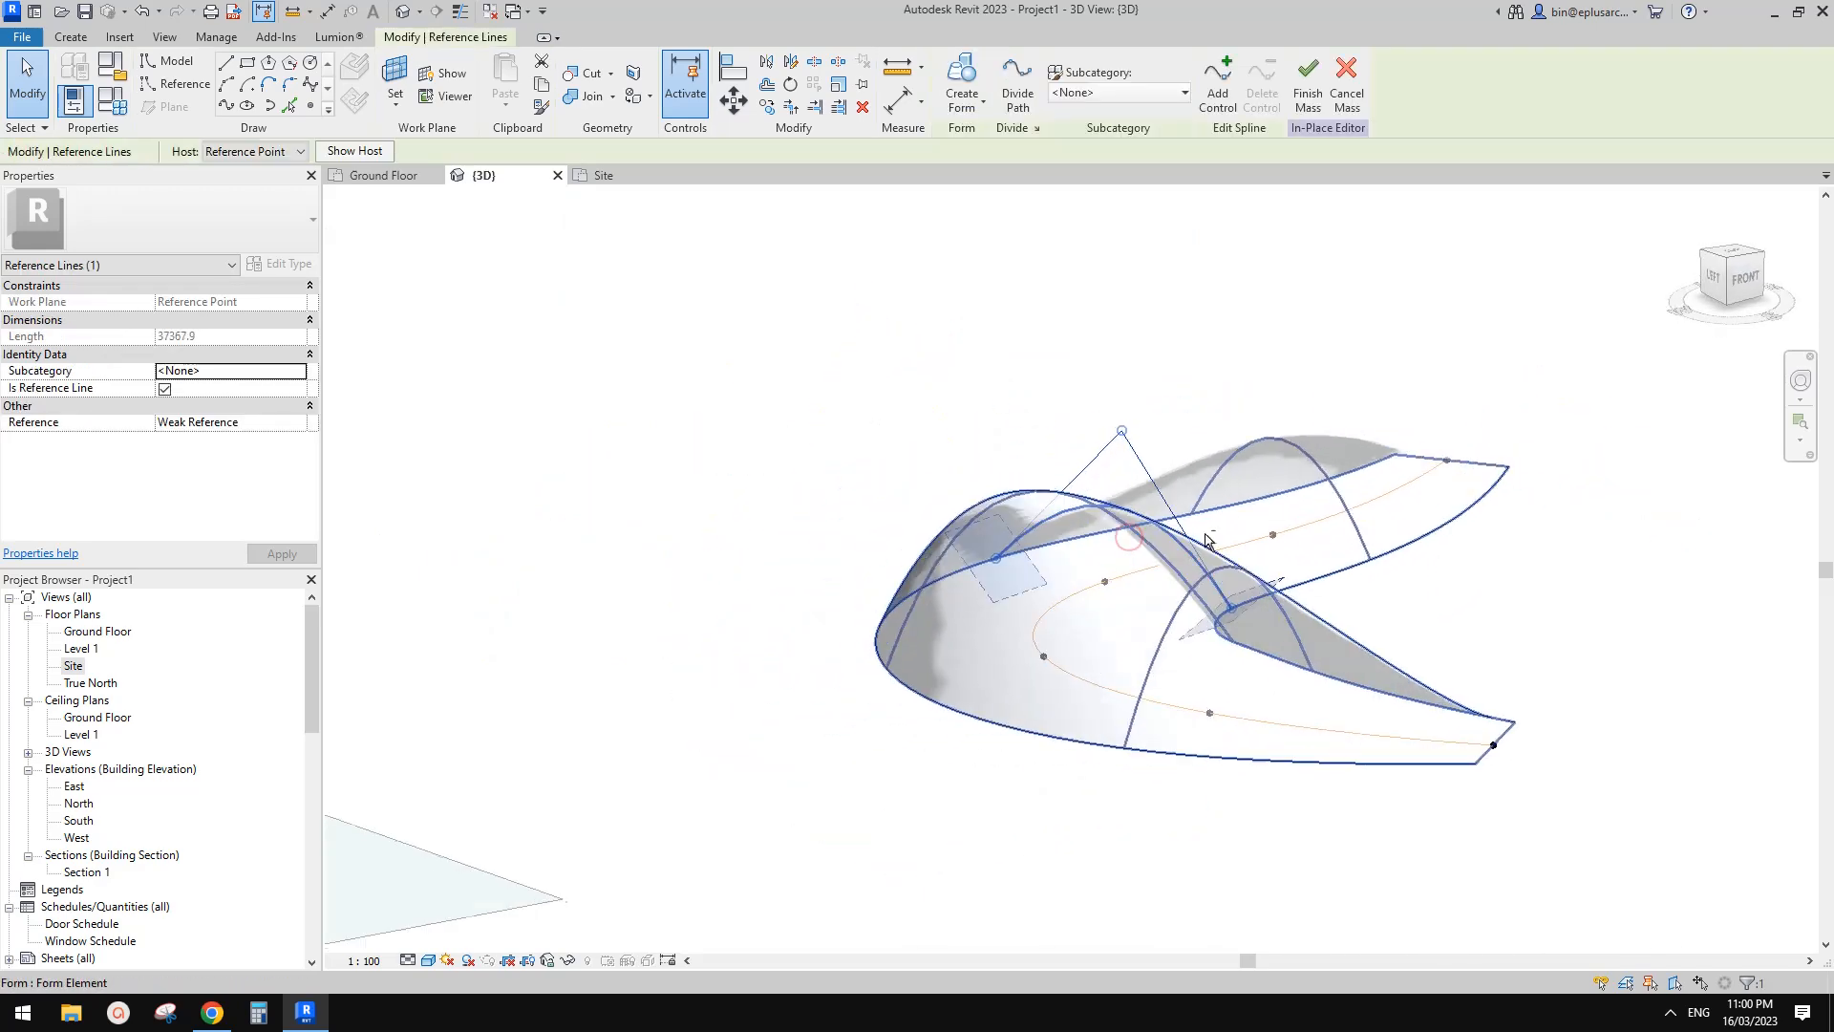
left_click_drag(1133, 279, 1134, 277)
middle_click_drag(1153, 310, 983, 417, "shift")
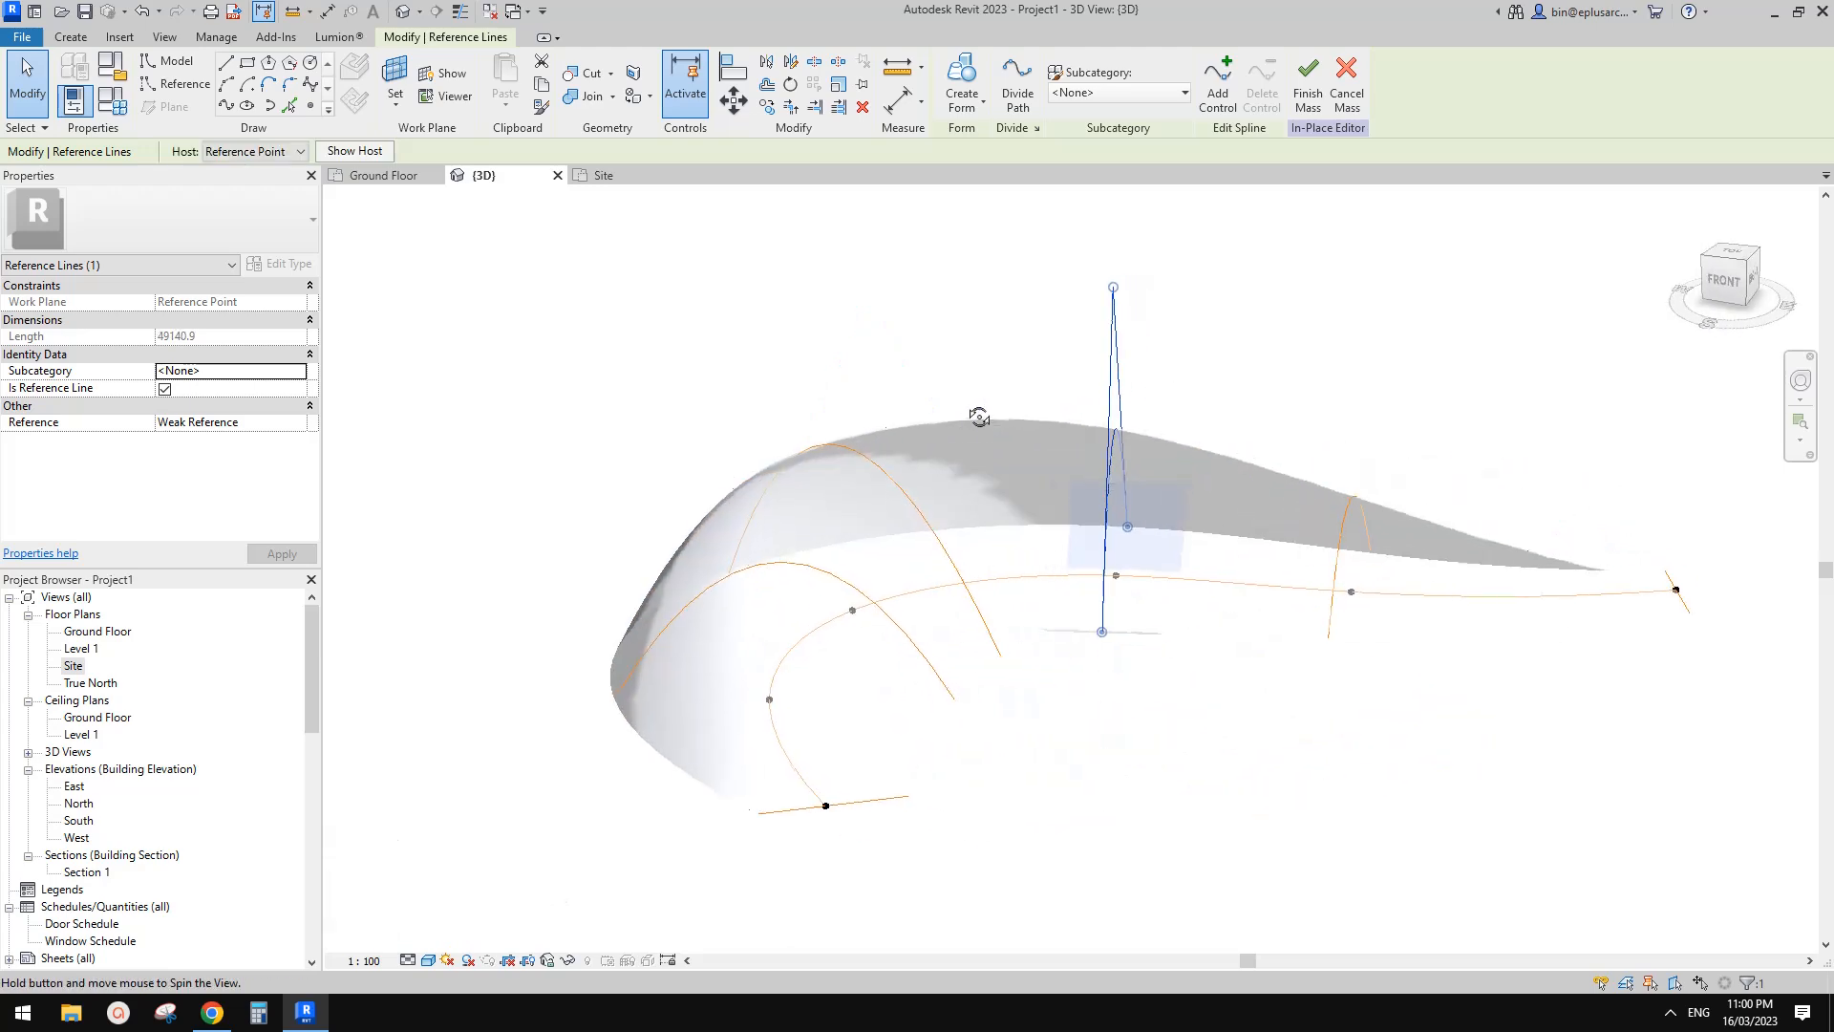
left_click(915, 529)
key("Escape")
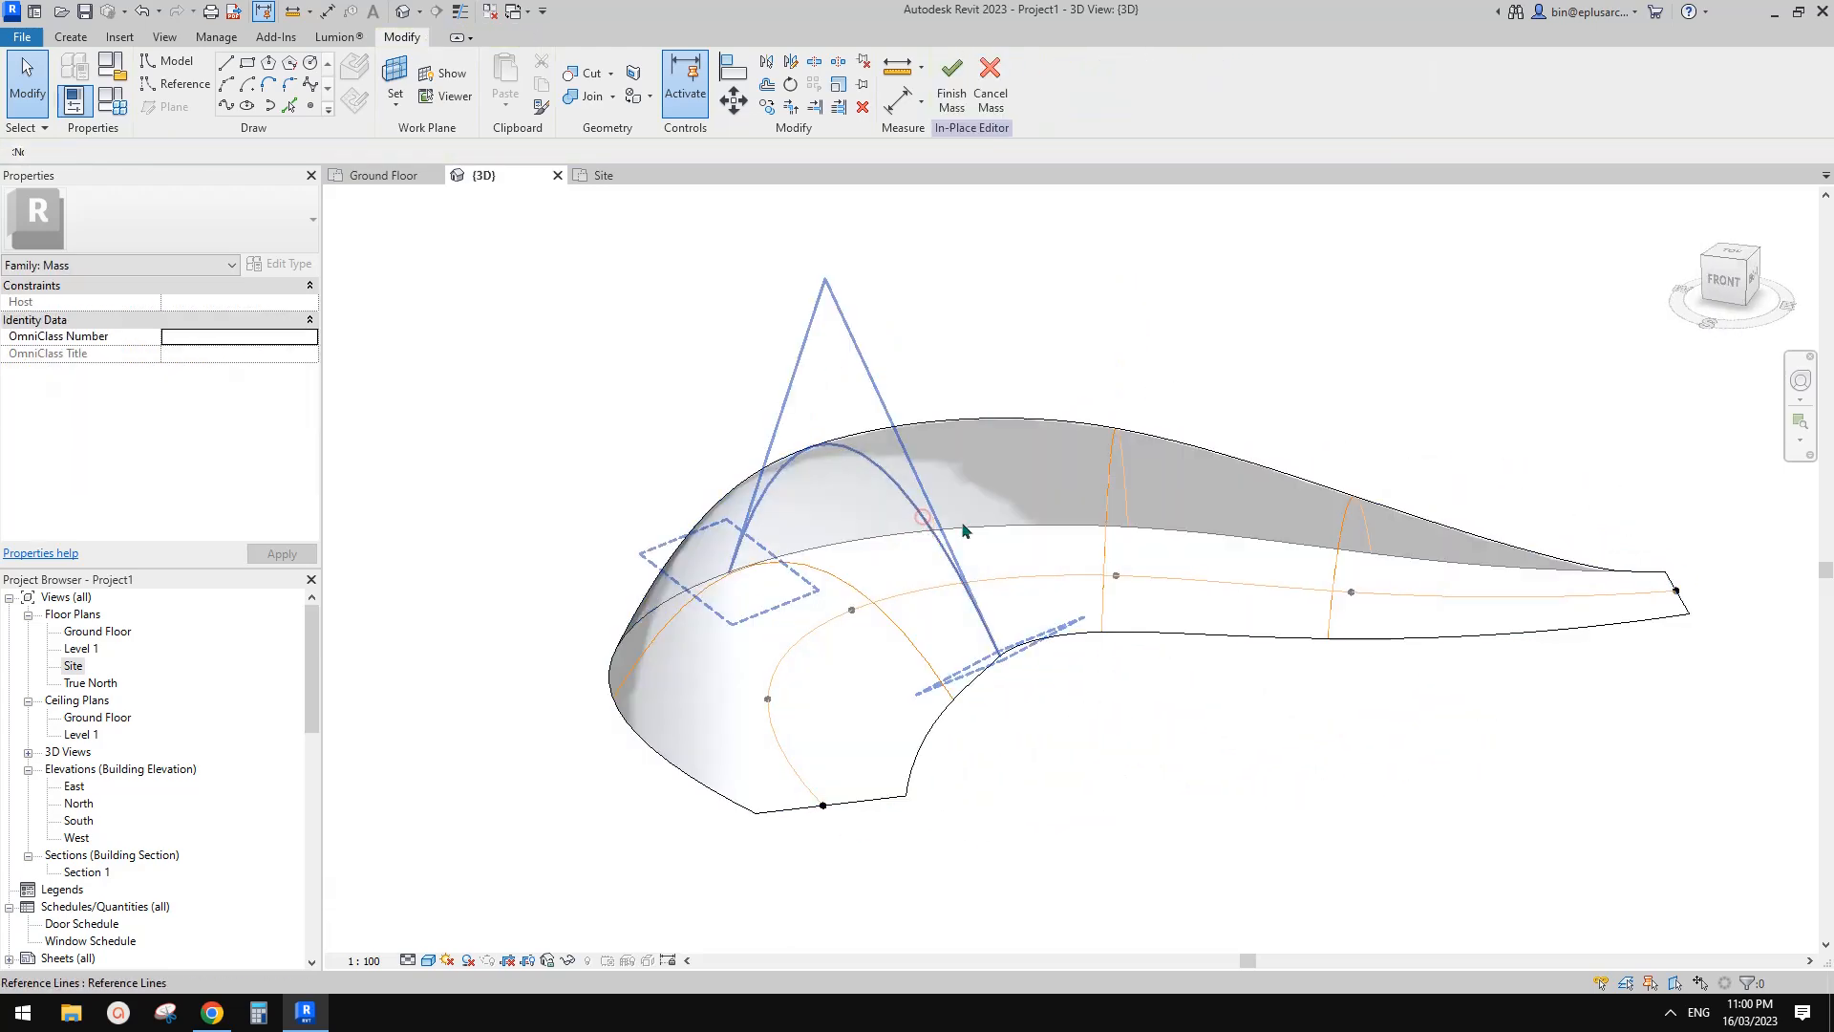
Step: Add a control point on the inner side of the third profile's spline and move its control points to reshape the curve
left_click(927, 529)
middle_click_drag(928, 527, 976, 509, "shift")
left_click(1218, 88)
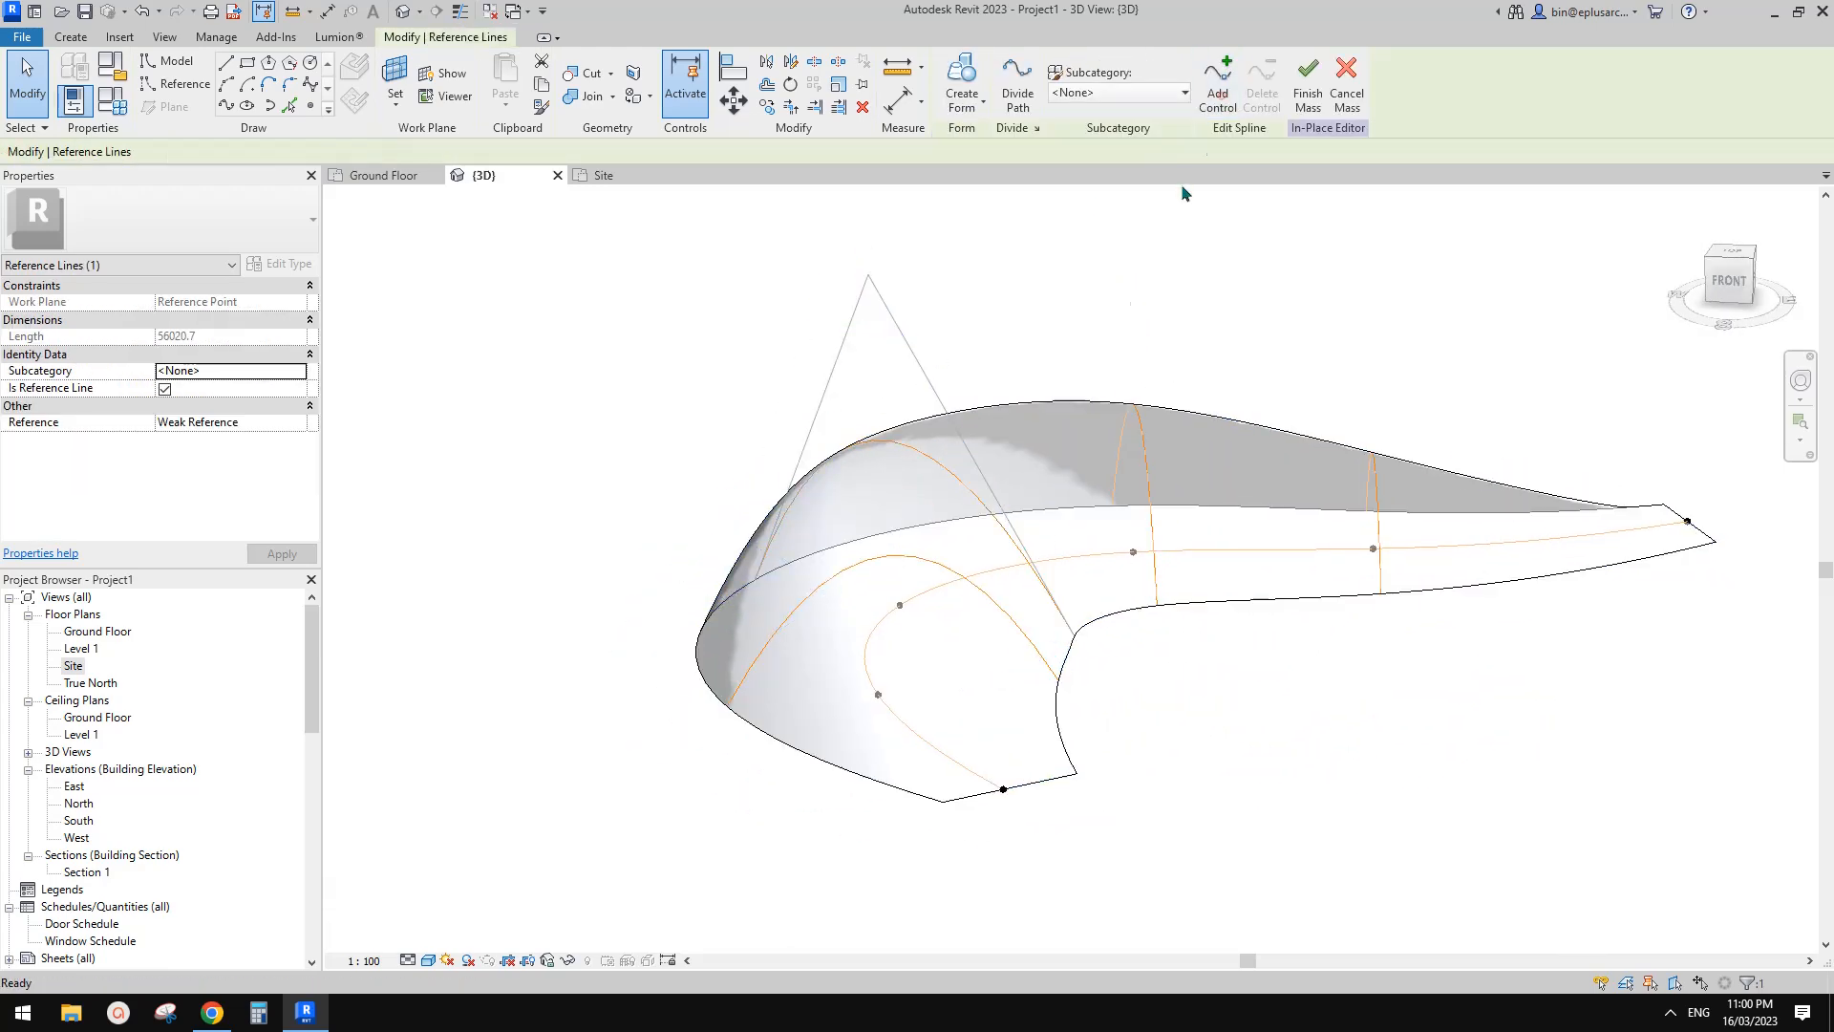
left_click(969, 452)
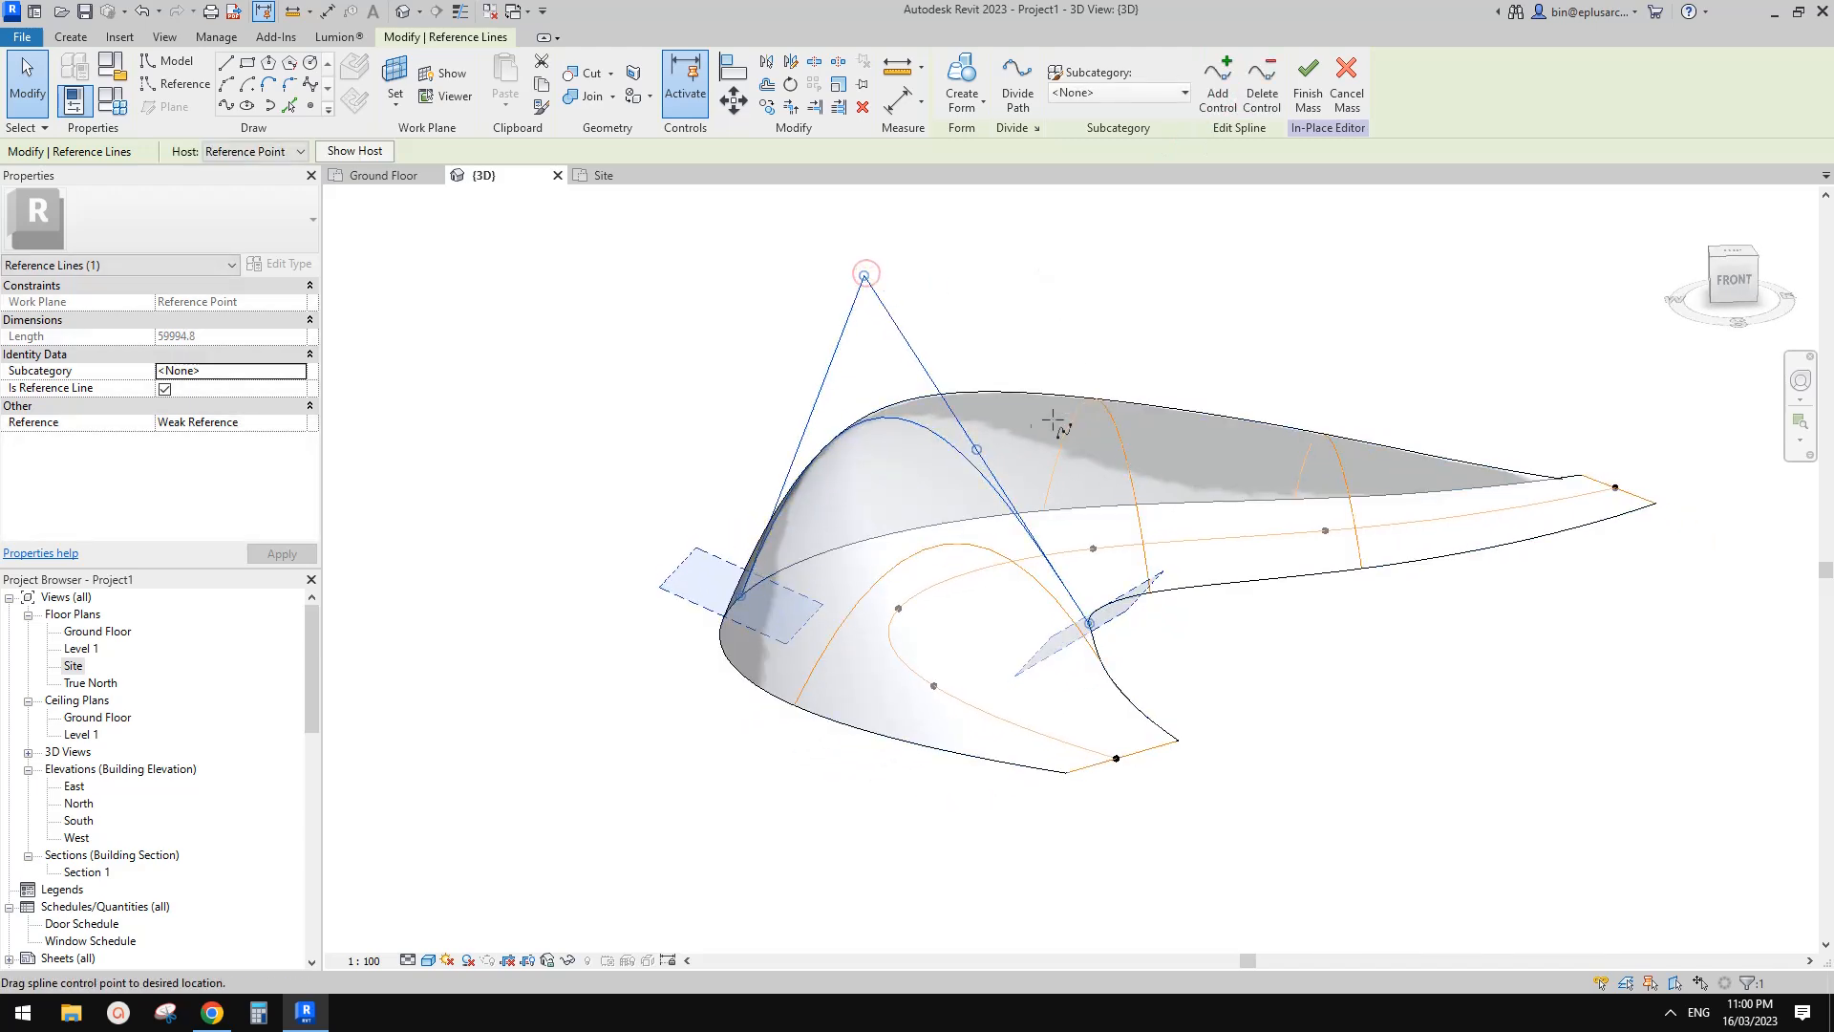
left_click_drag(865, 276, 1039, 280)
middle_click_drag(1021, 562, 455, 570, "shift")
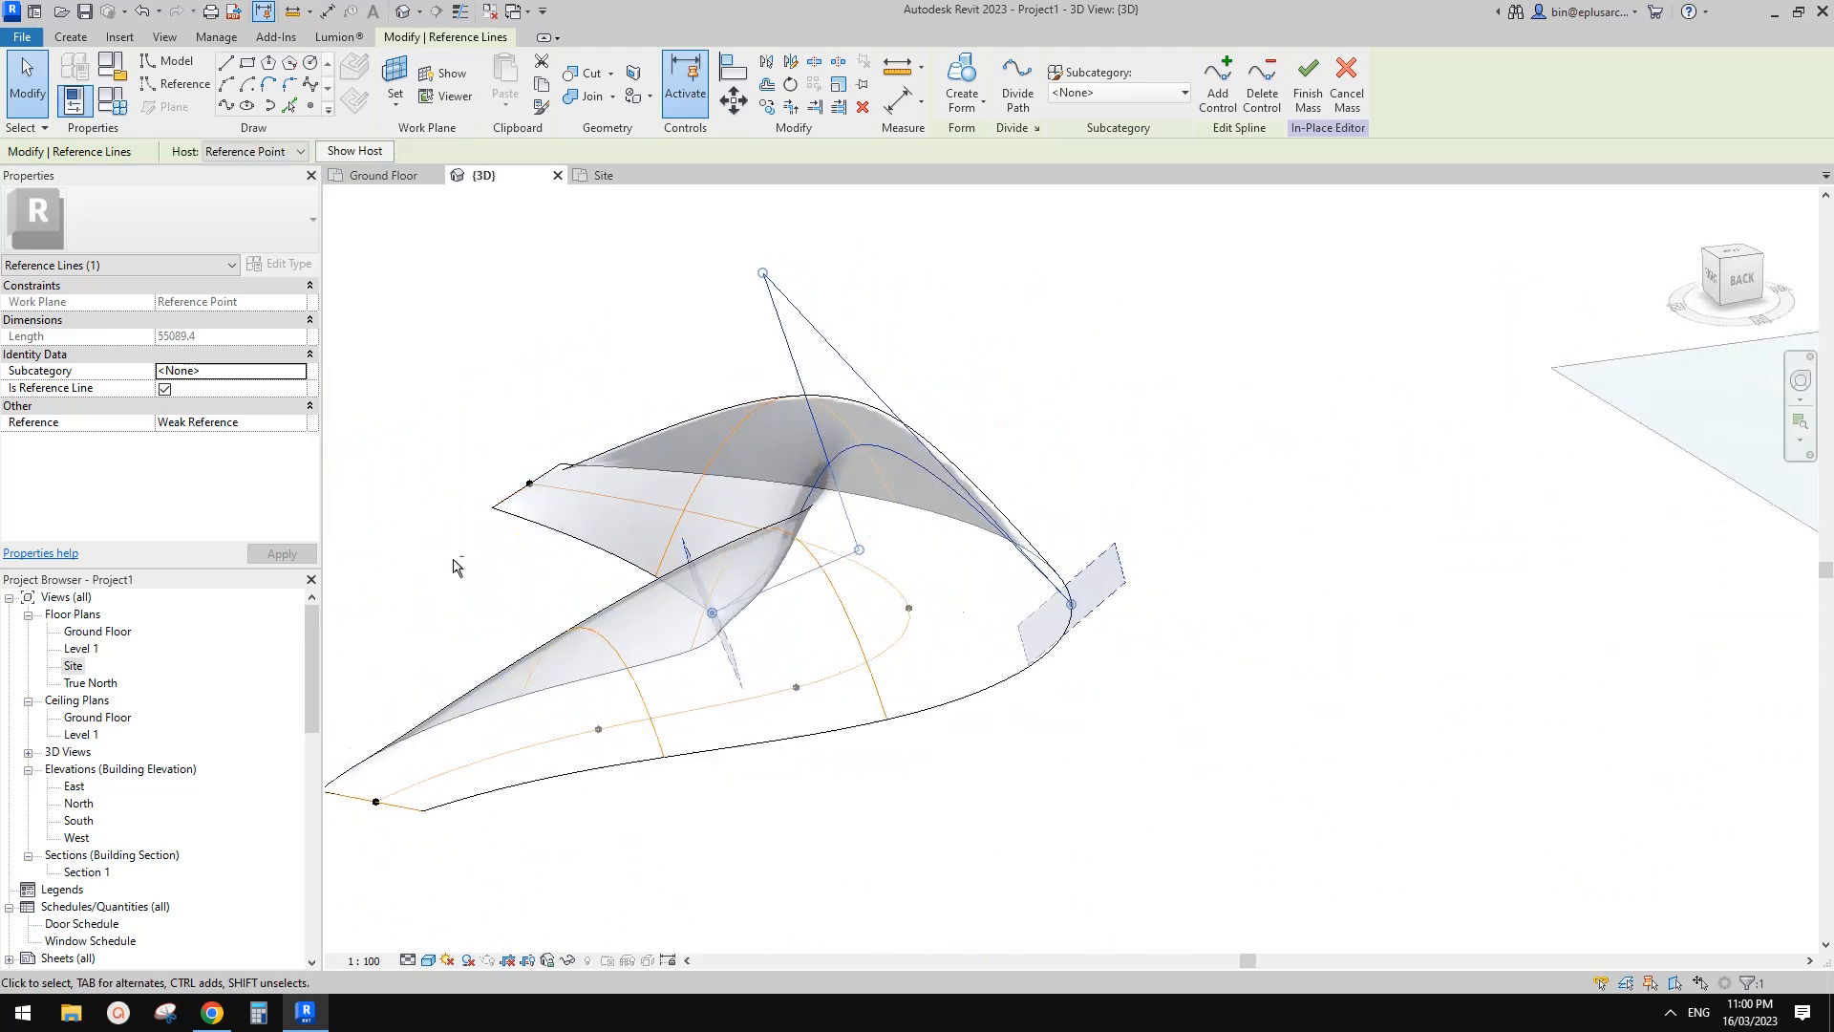
left_click(460, 572)
left_click_drag(707, 550, 720, 549, "shift")
middle_click_drag(721, 548, 1147, 545, "shift")
left_click(1023, 485)
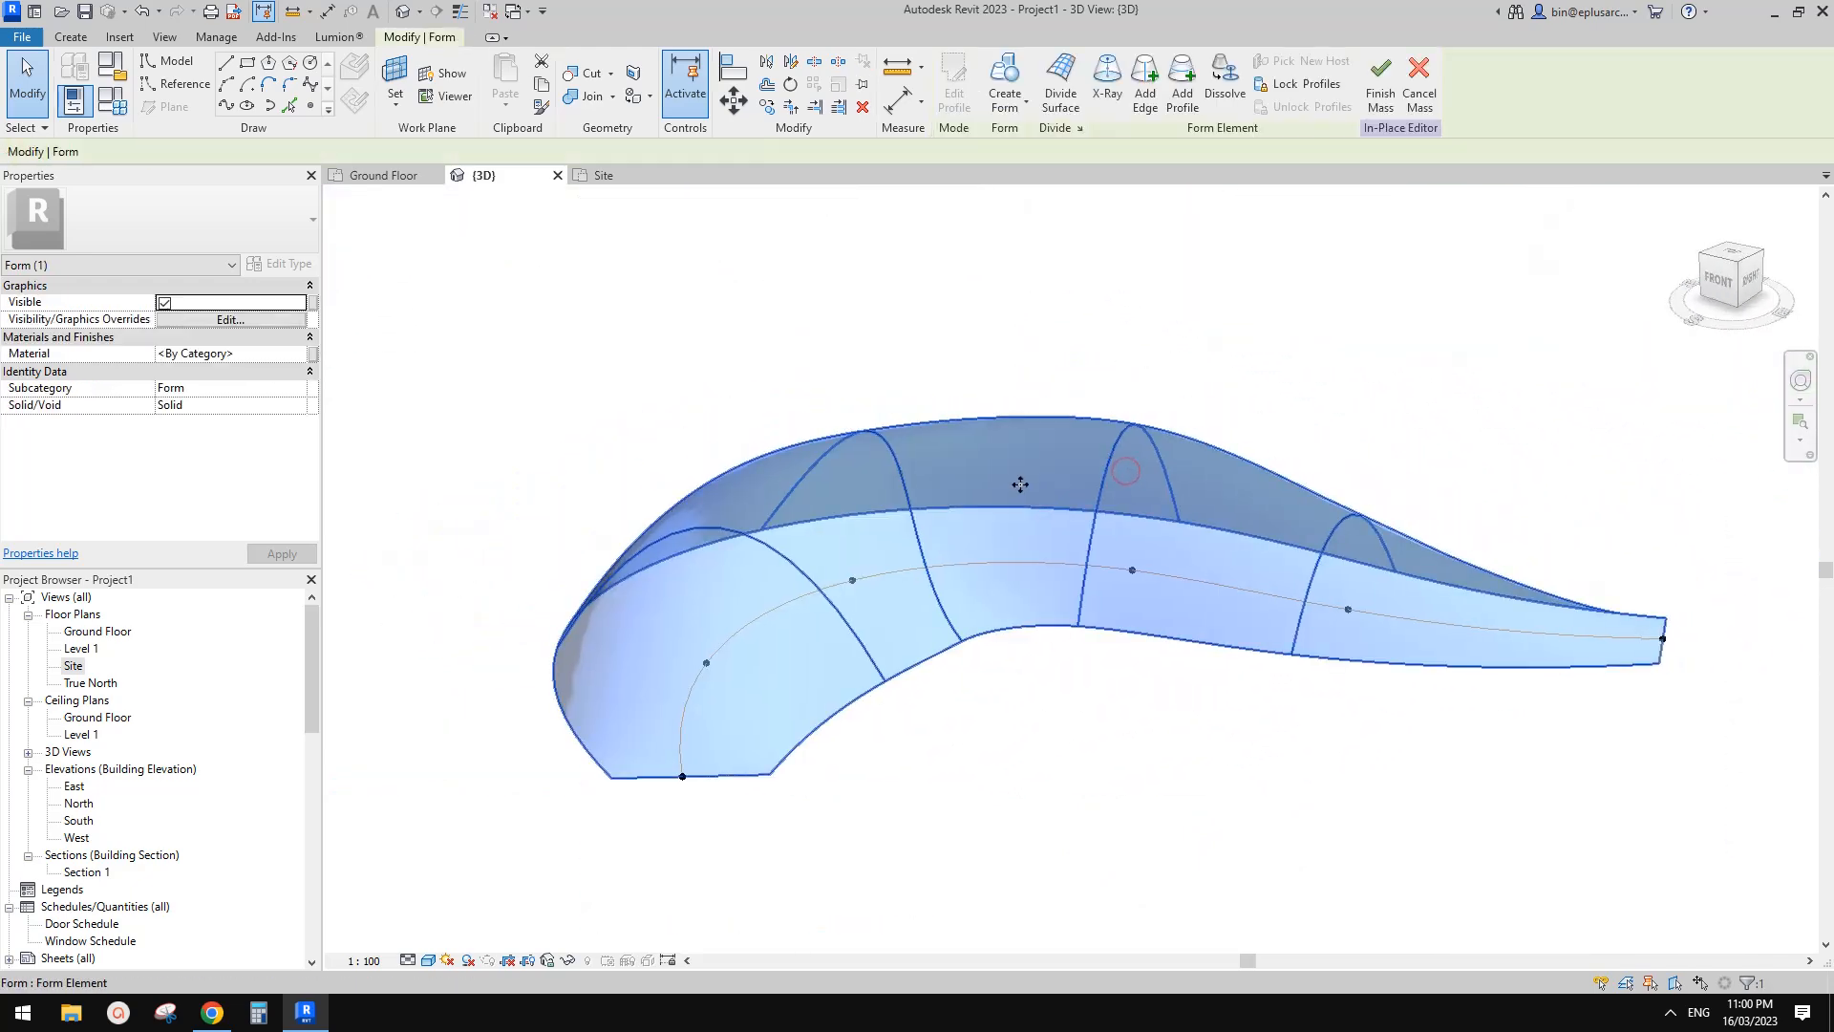
Step: Create a new material for the curved mass form in the Material Browser
middle_click_drag(1023, 485, 996, 495, "shift")
left_click(285, 352)
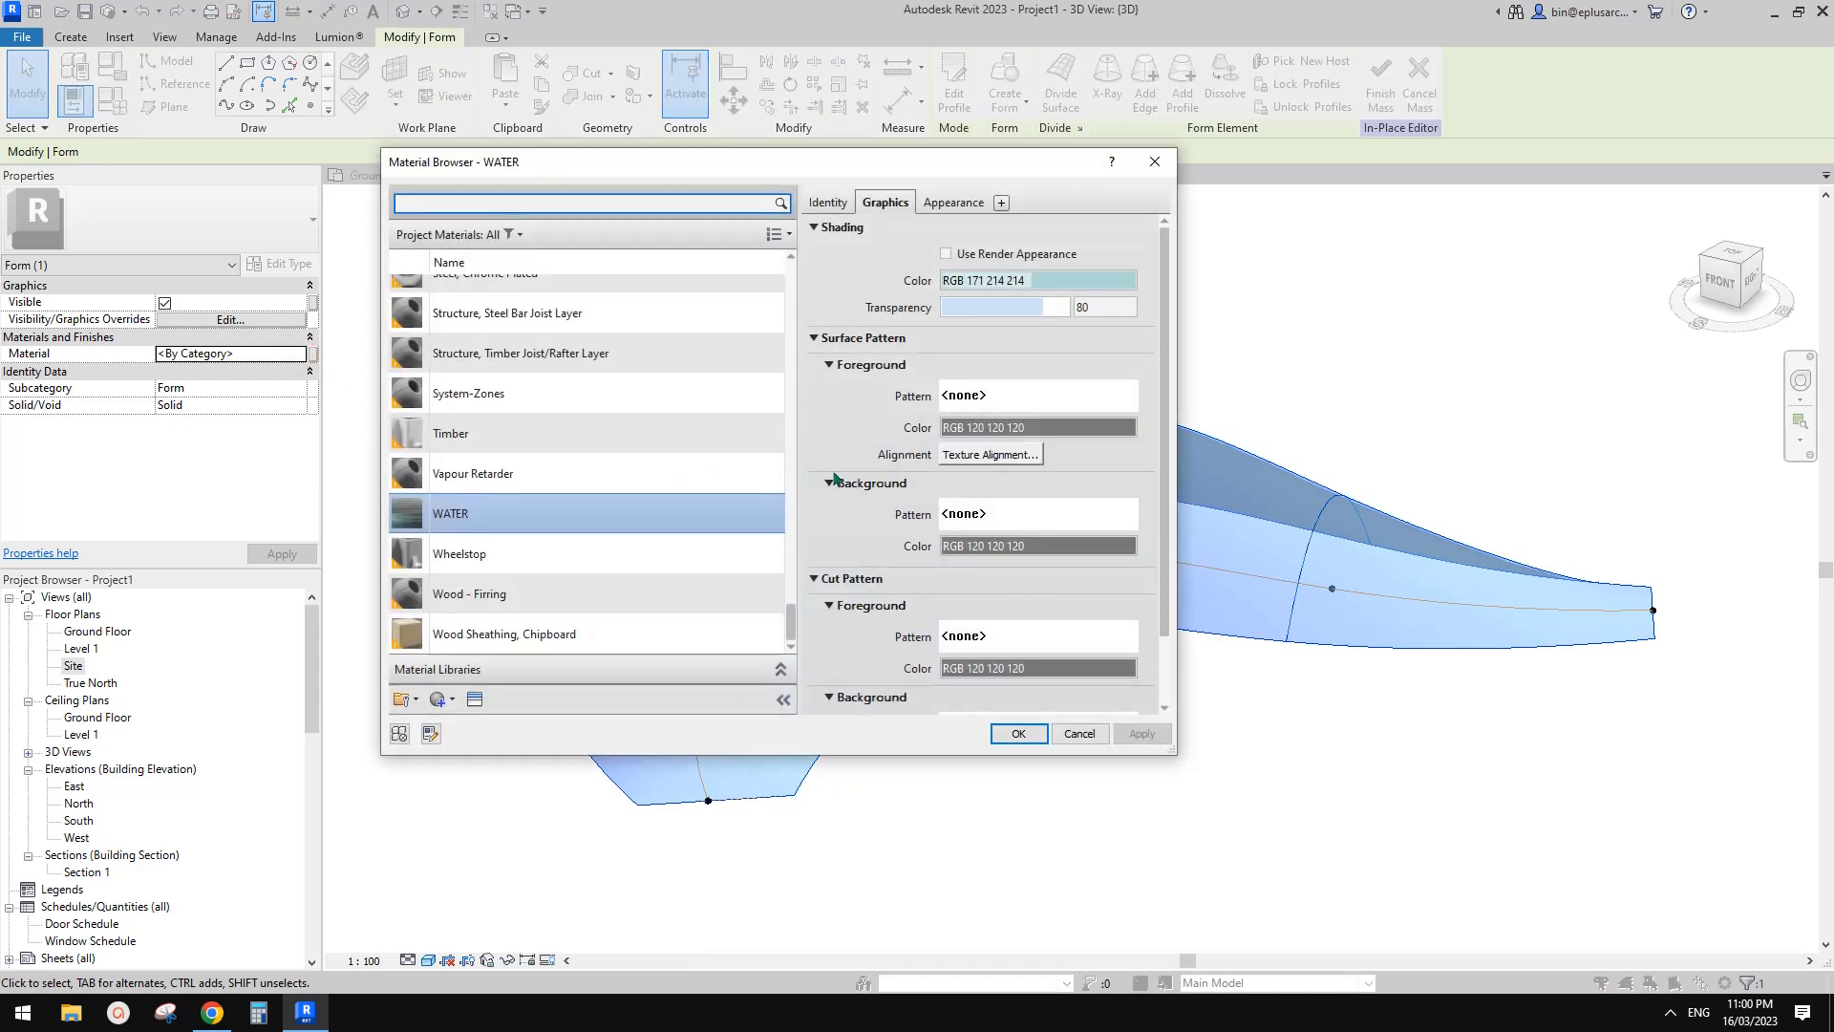
left_click(451, 698)
left_click(482, 724)
right_click(523, 435)
left_click(508, 433)
Step: Give the new material the appearance colour RGB 64 128 128 and use its render appearance for shading on the form
left_click(951, 202)
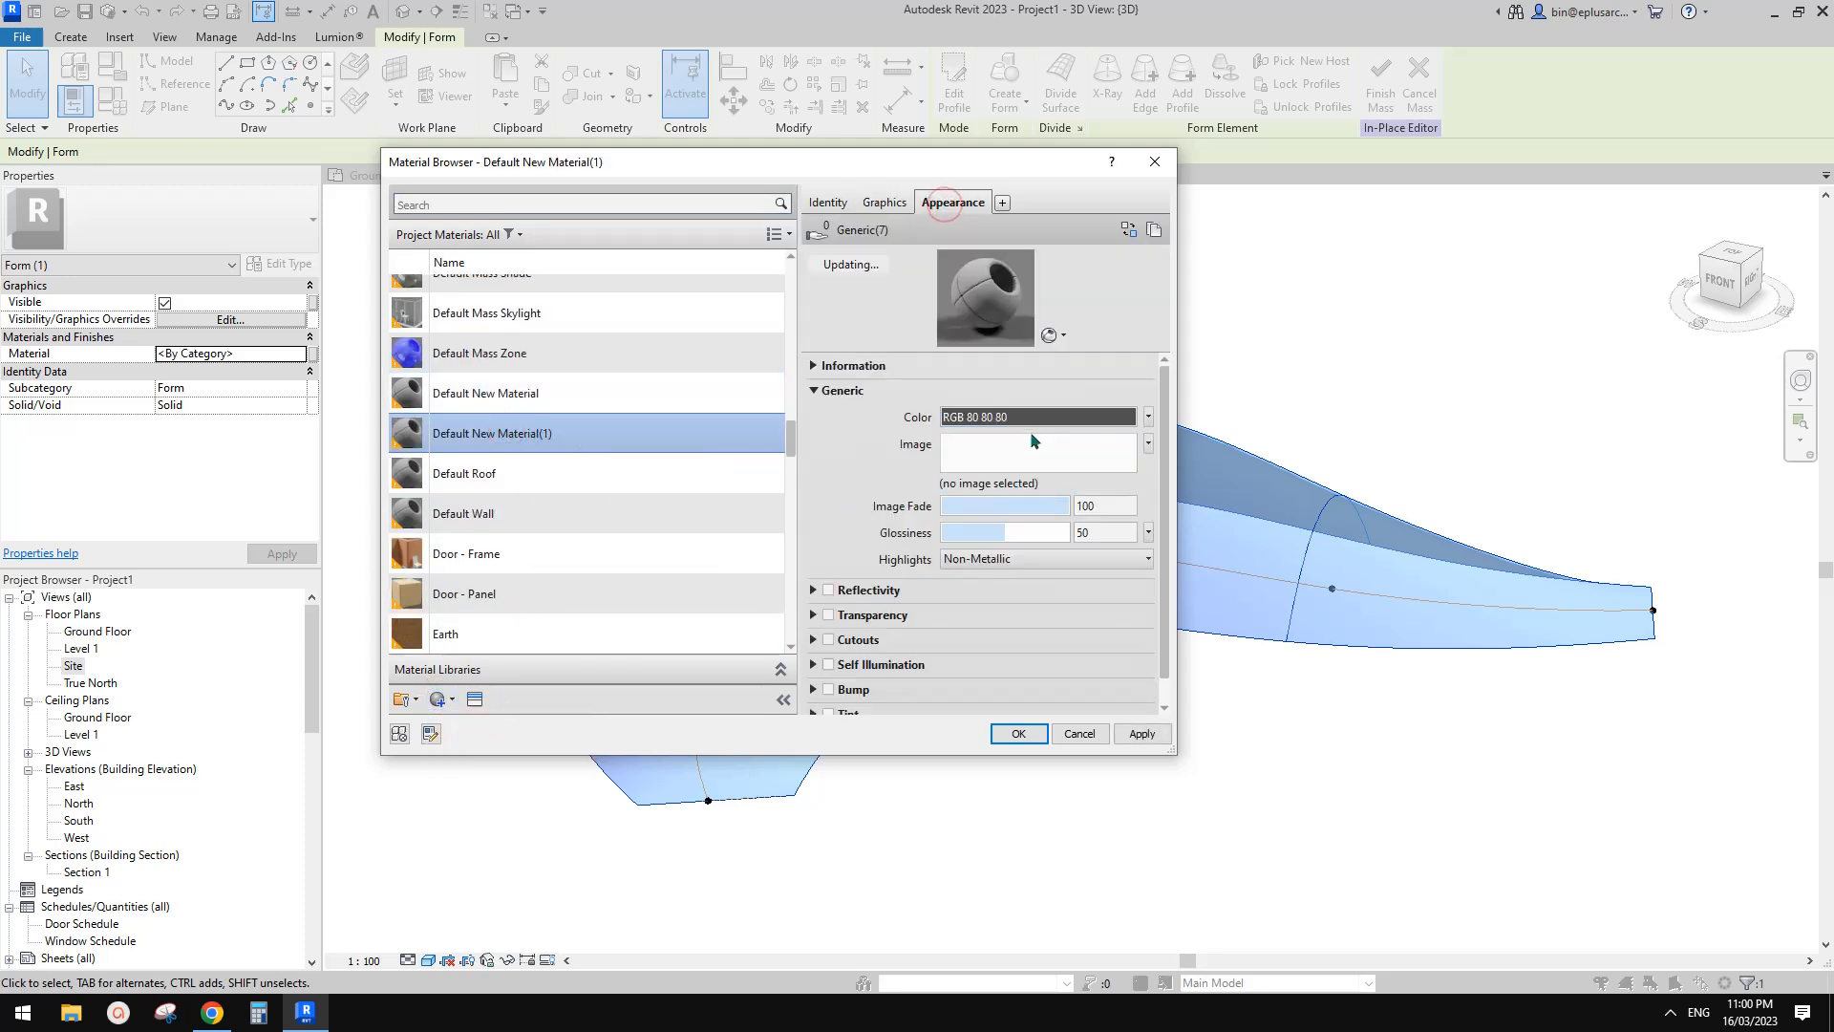
left_click(1037, 417)
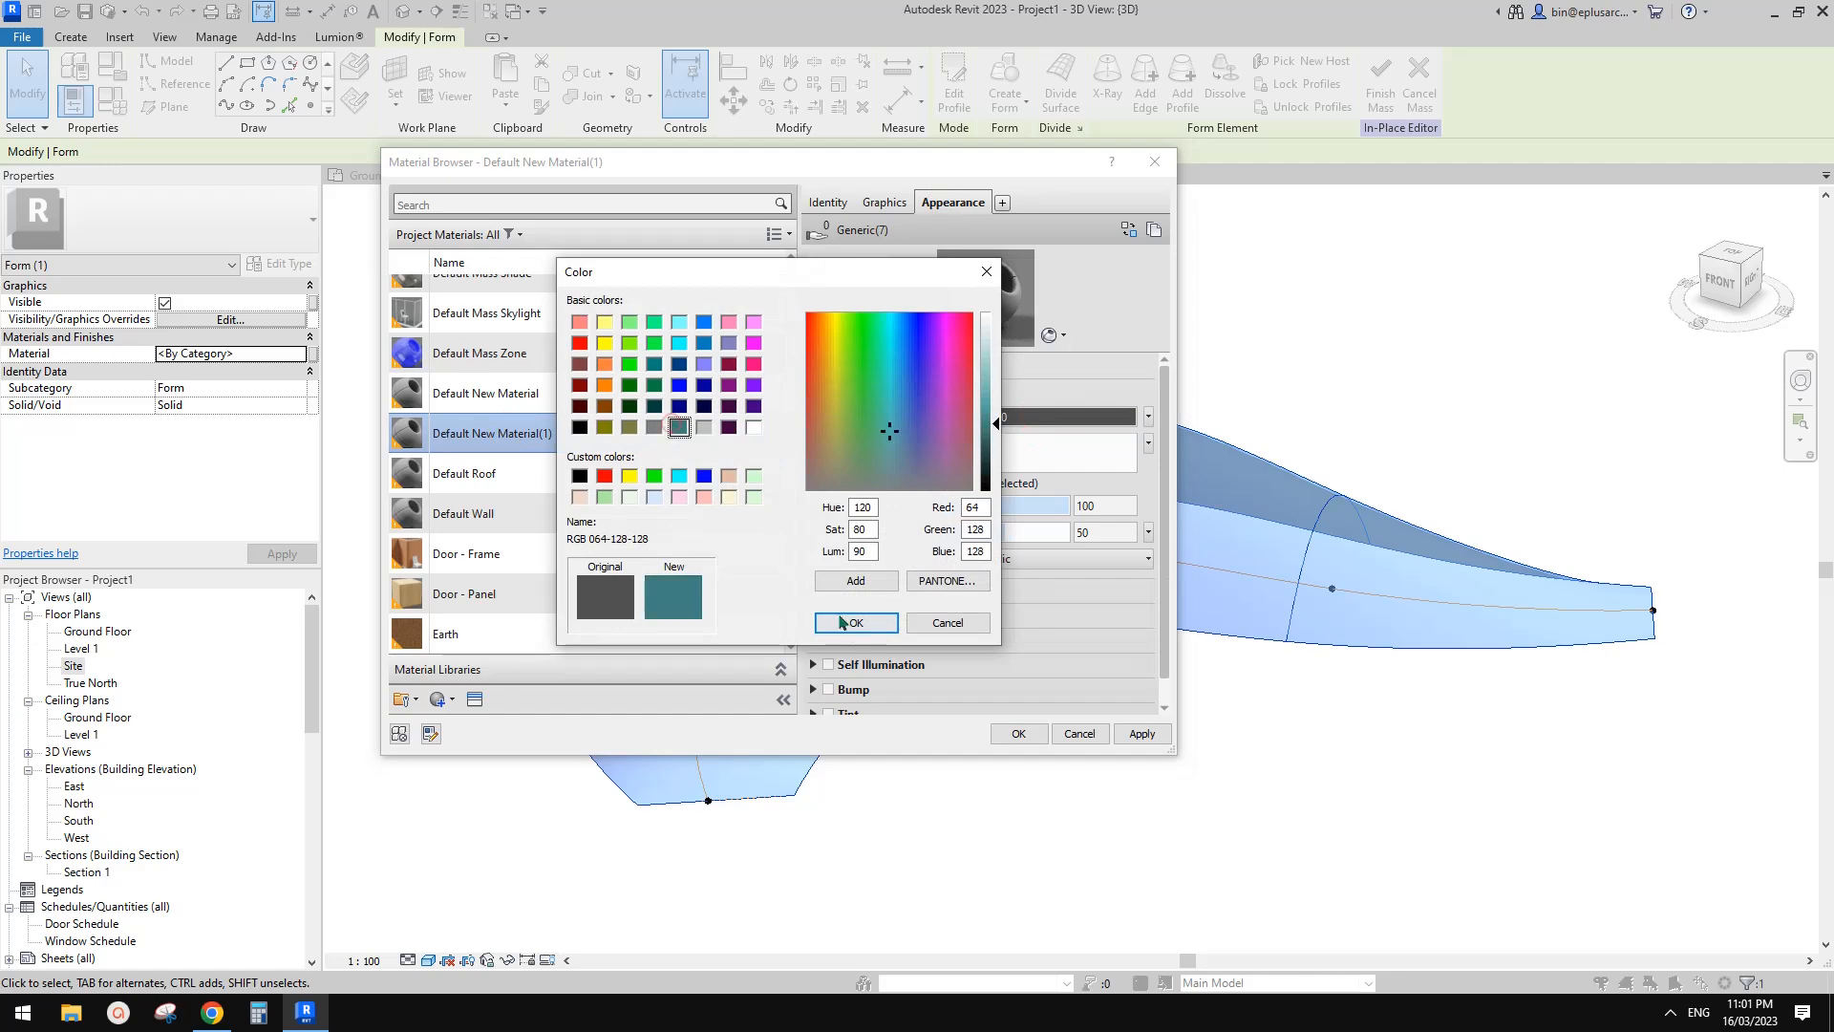
left_click(837, 622)
left_click(885, 202)
left_click(1012, 251)
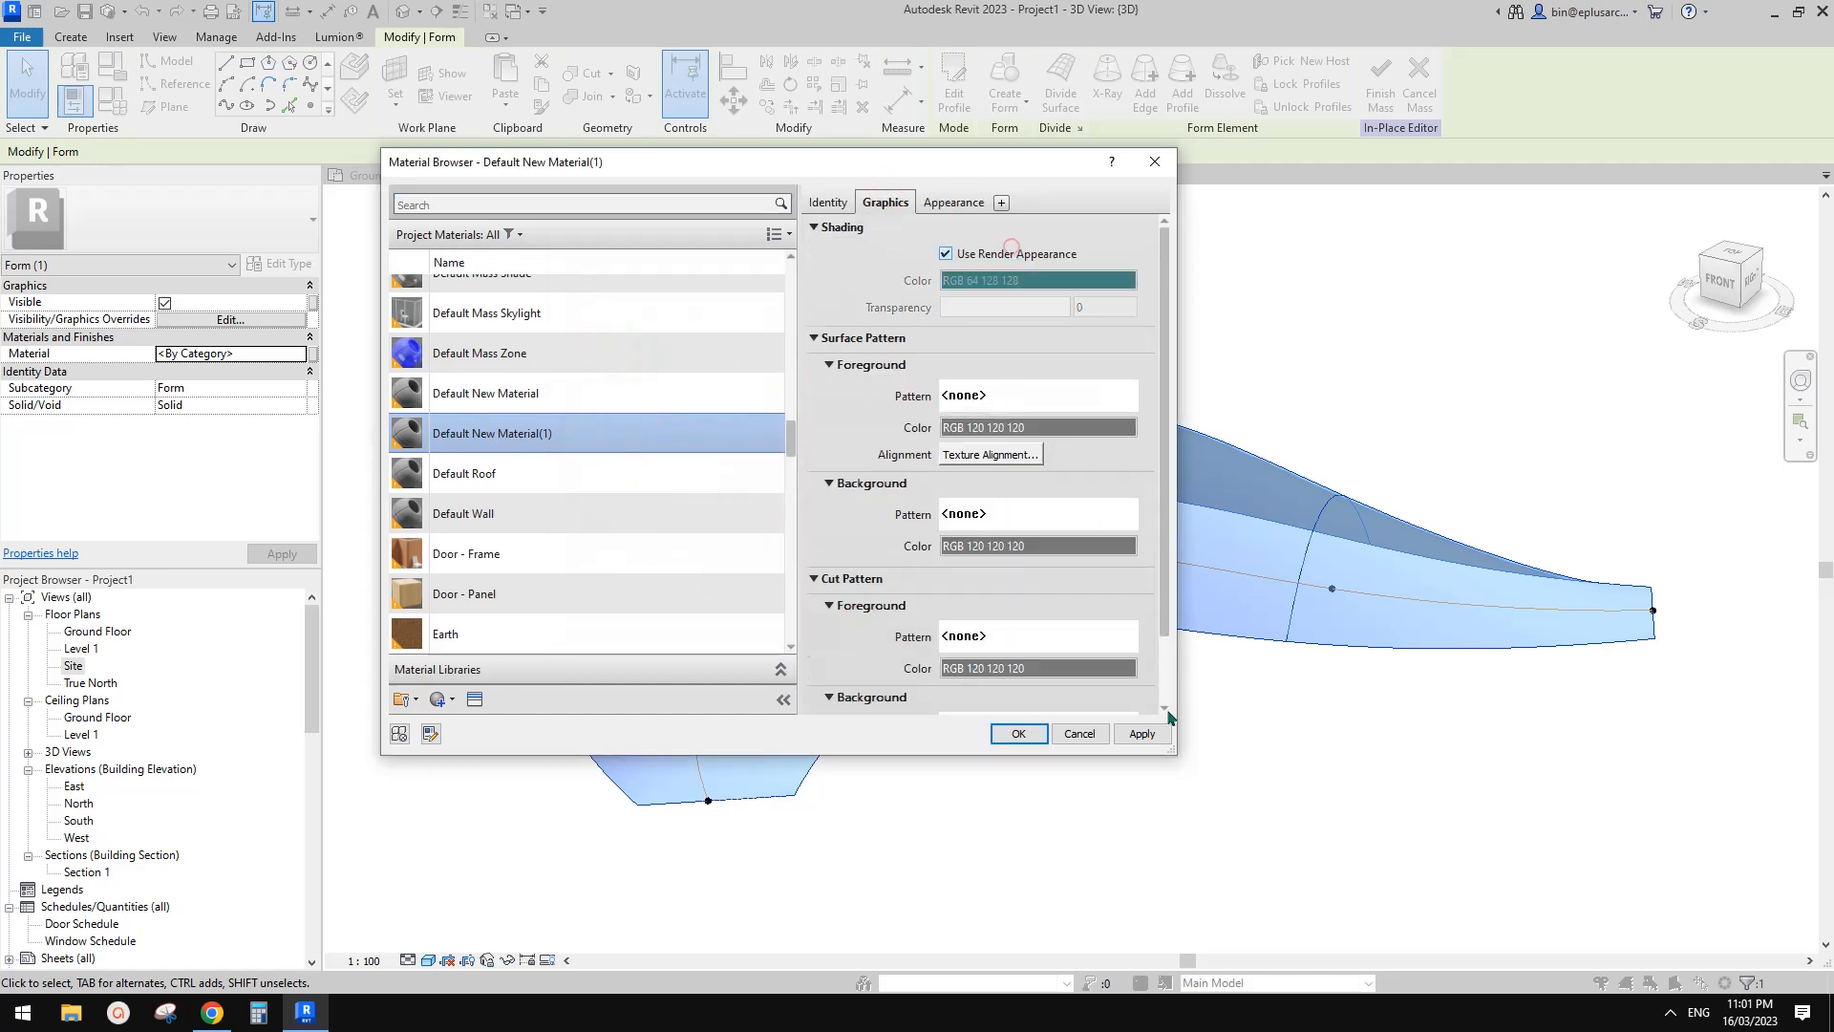
left_click(1019, 734)
left_click(1083, 780)
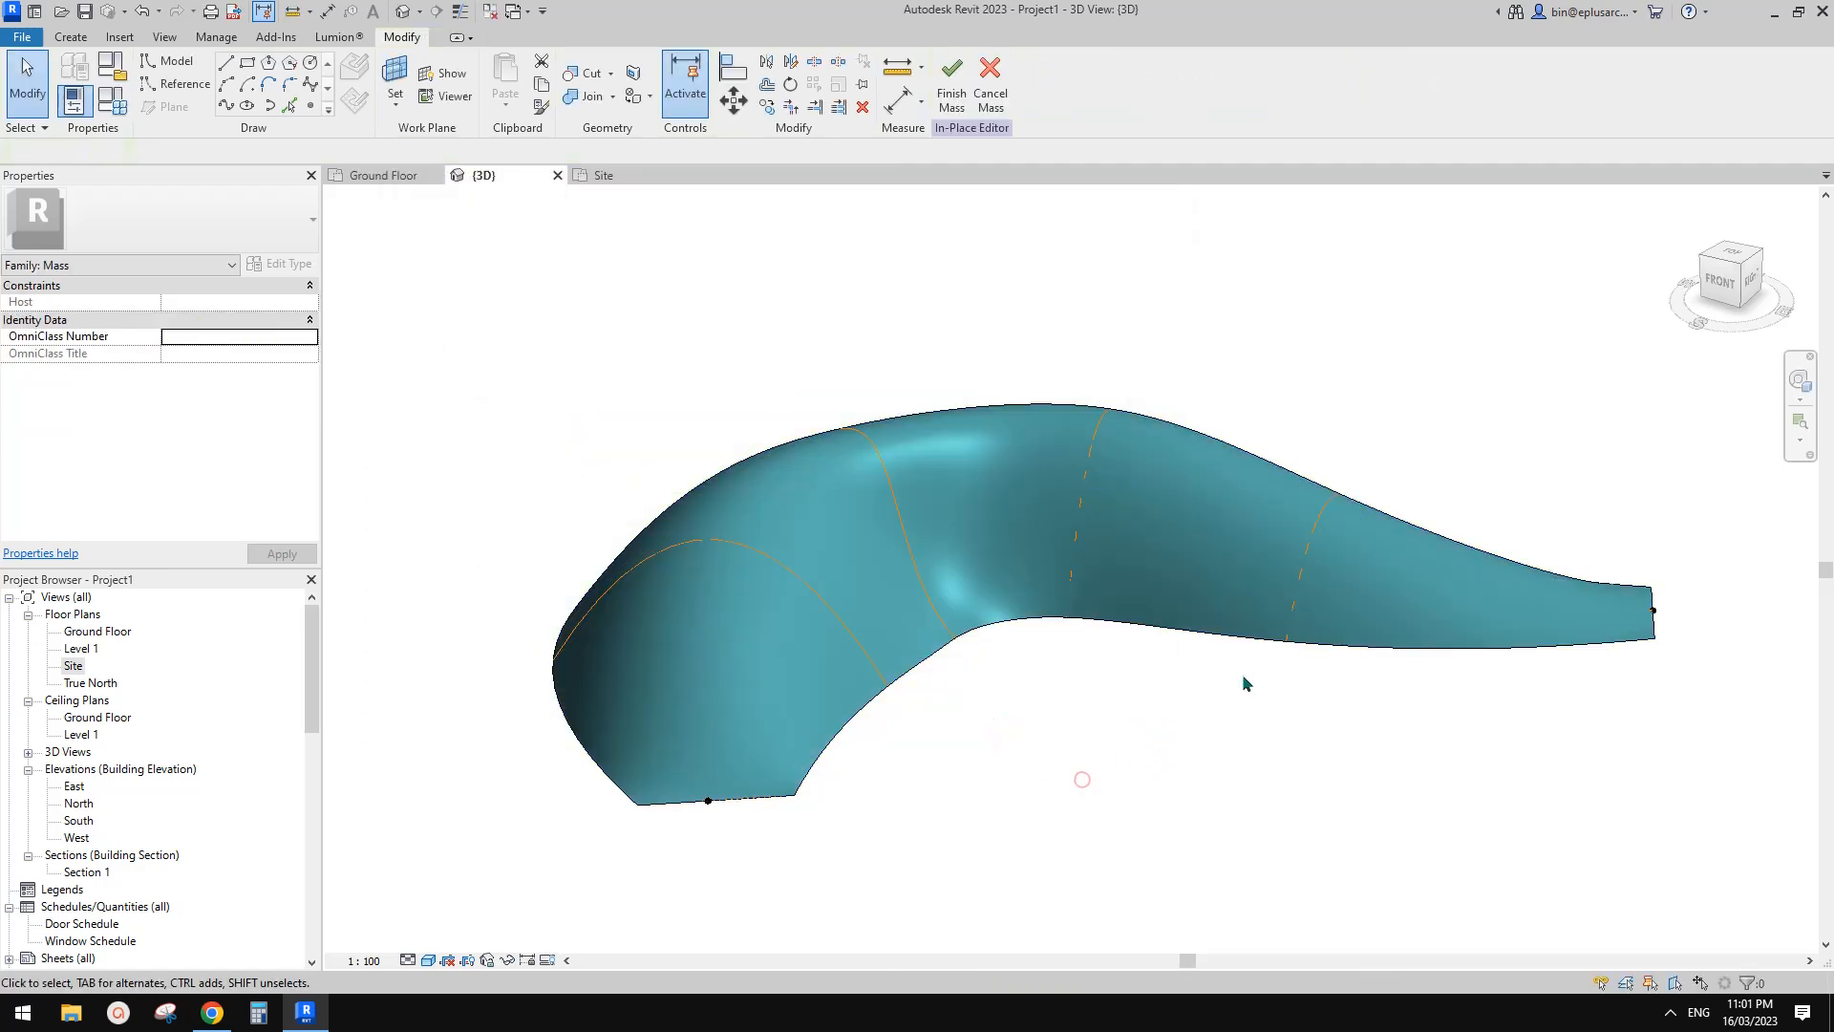
Step: Add a control point to the arch profile nearest the form's wide end and move it to reshape the curve
middle_click_drag(1136, 718, 1003, 638, "shift")
scroll(959, 633, "up", 2)
left_click(930, 584)
middle_click_drag(932, 587, 955, 361, "shift")
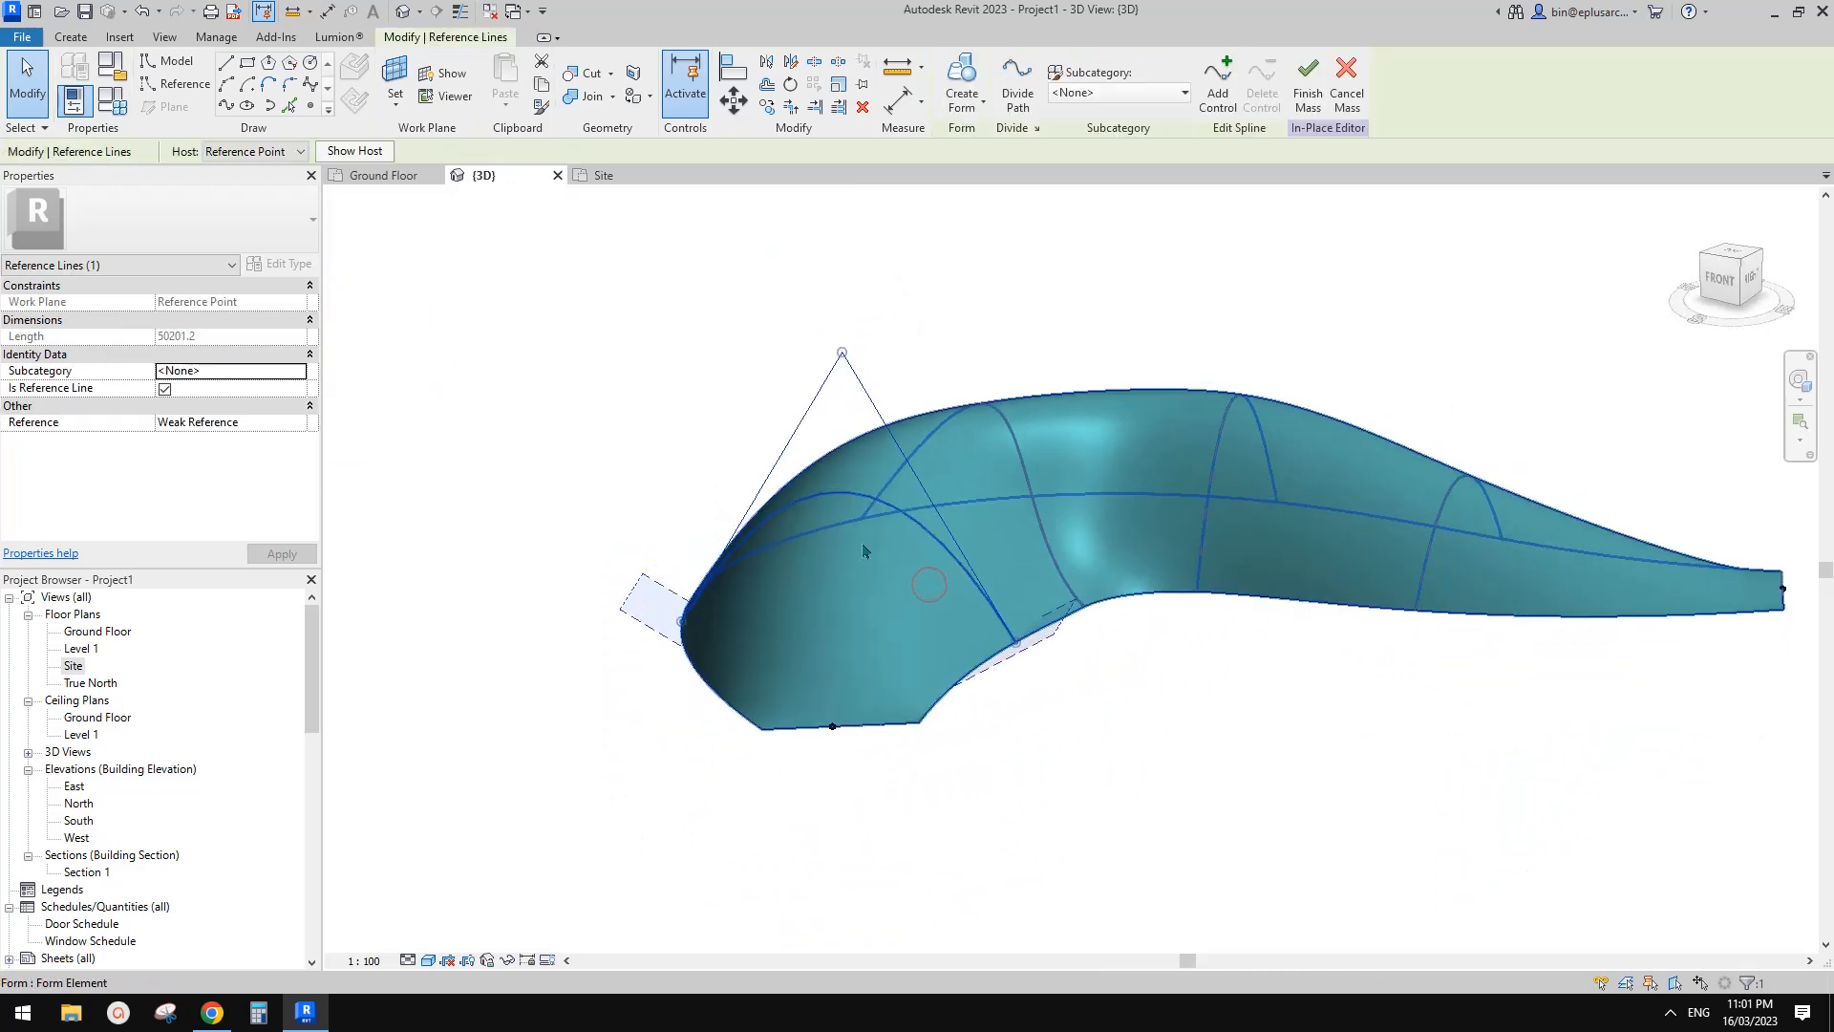
left_click(1215, 81)
left_click(929, 495)
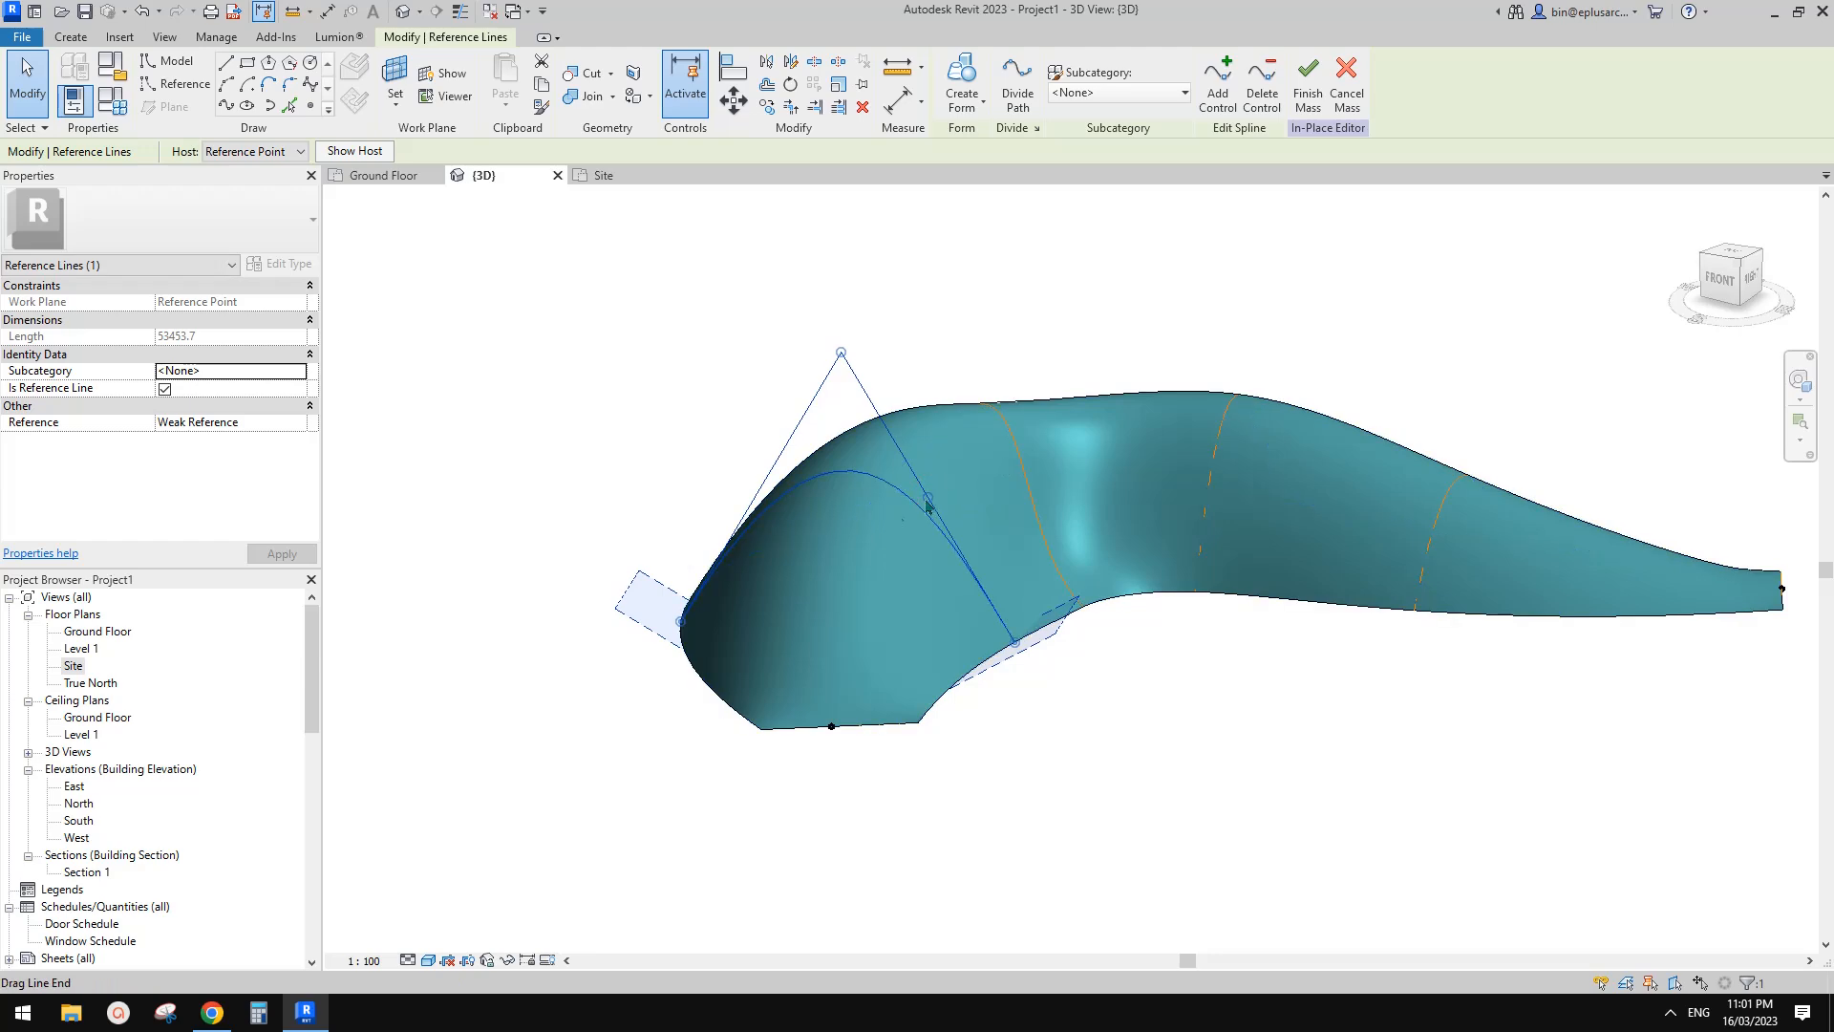
left_click_drag(899, 483, 847, 524)
left_click(933, 367)
Step: Reshape the arch profile second from the narrow end by moving its spline control point
middle_click_drag(946, 390, 984, 385, "shift")
left_click(1113, 446)
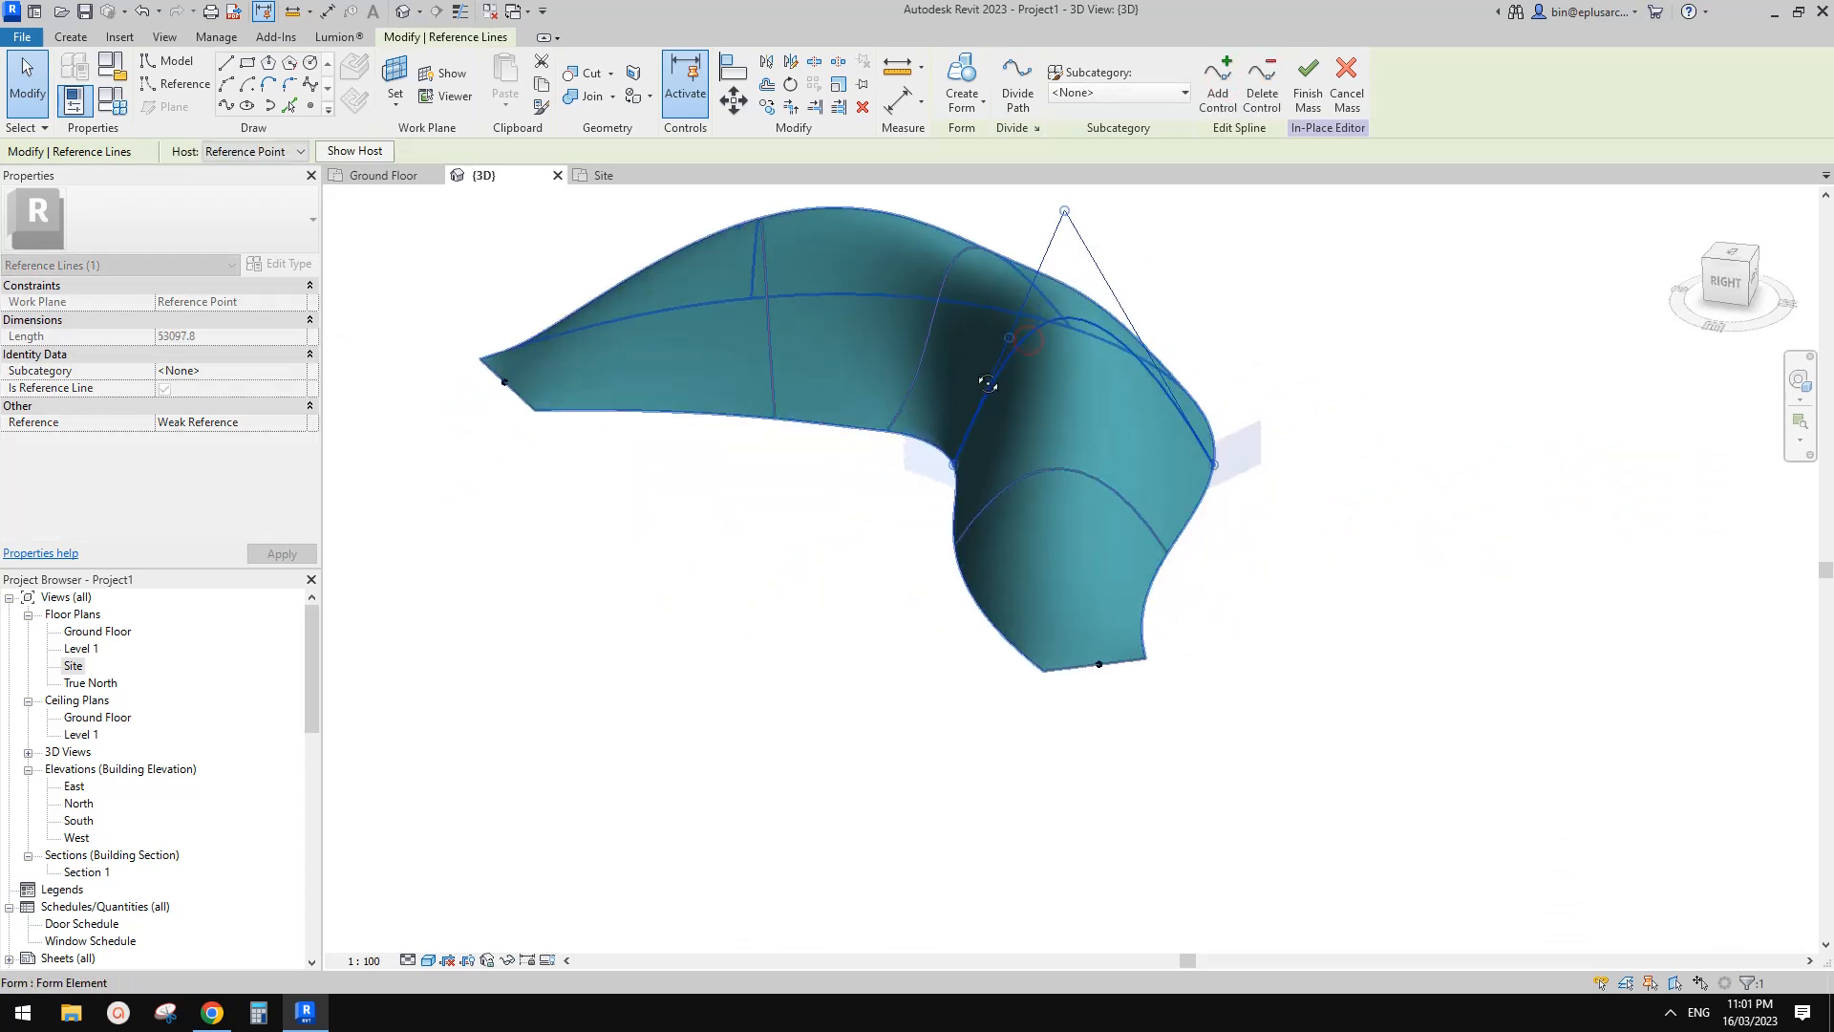
left_click_drag(1082, 386, 1072, 370)
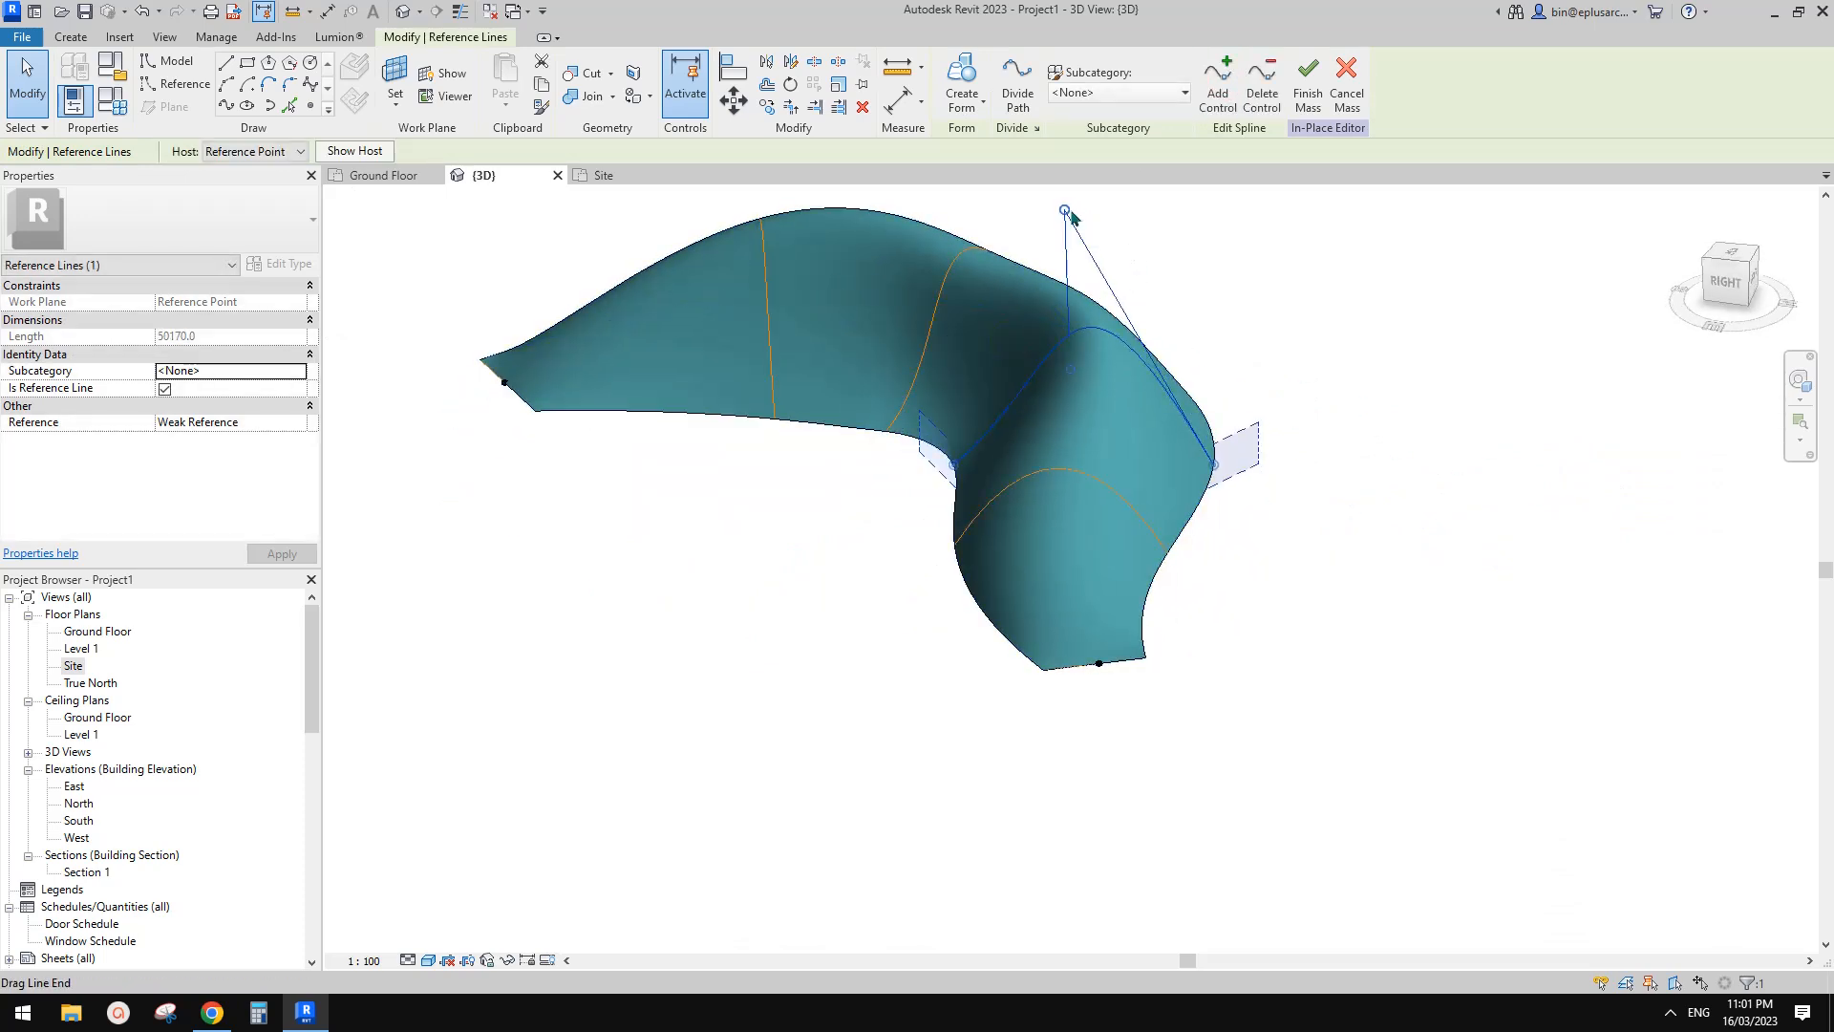
left_click(1195, 289)
Step: Examine the straight end lines of the form and their midpoints from several sides
scroll(1183, 290, "down", 2)
middle_click_drag(1084, 348, 781, 680, "shift")
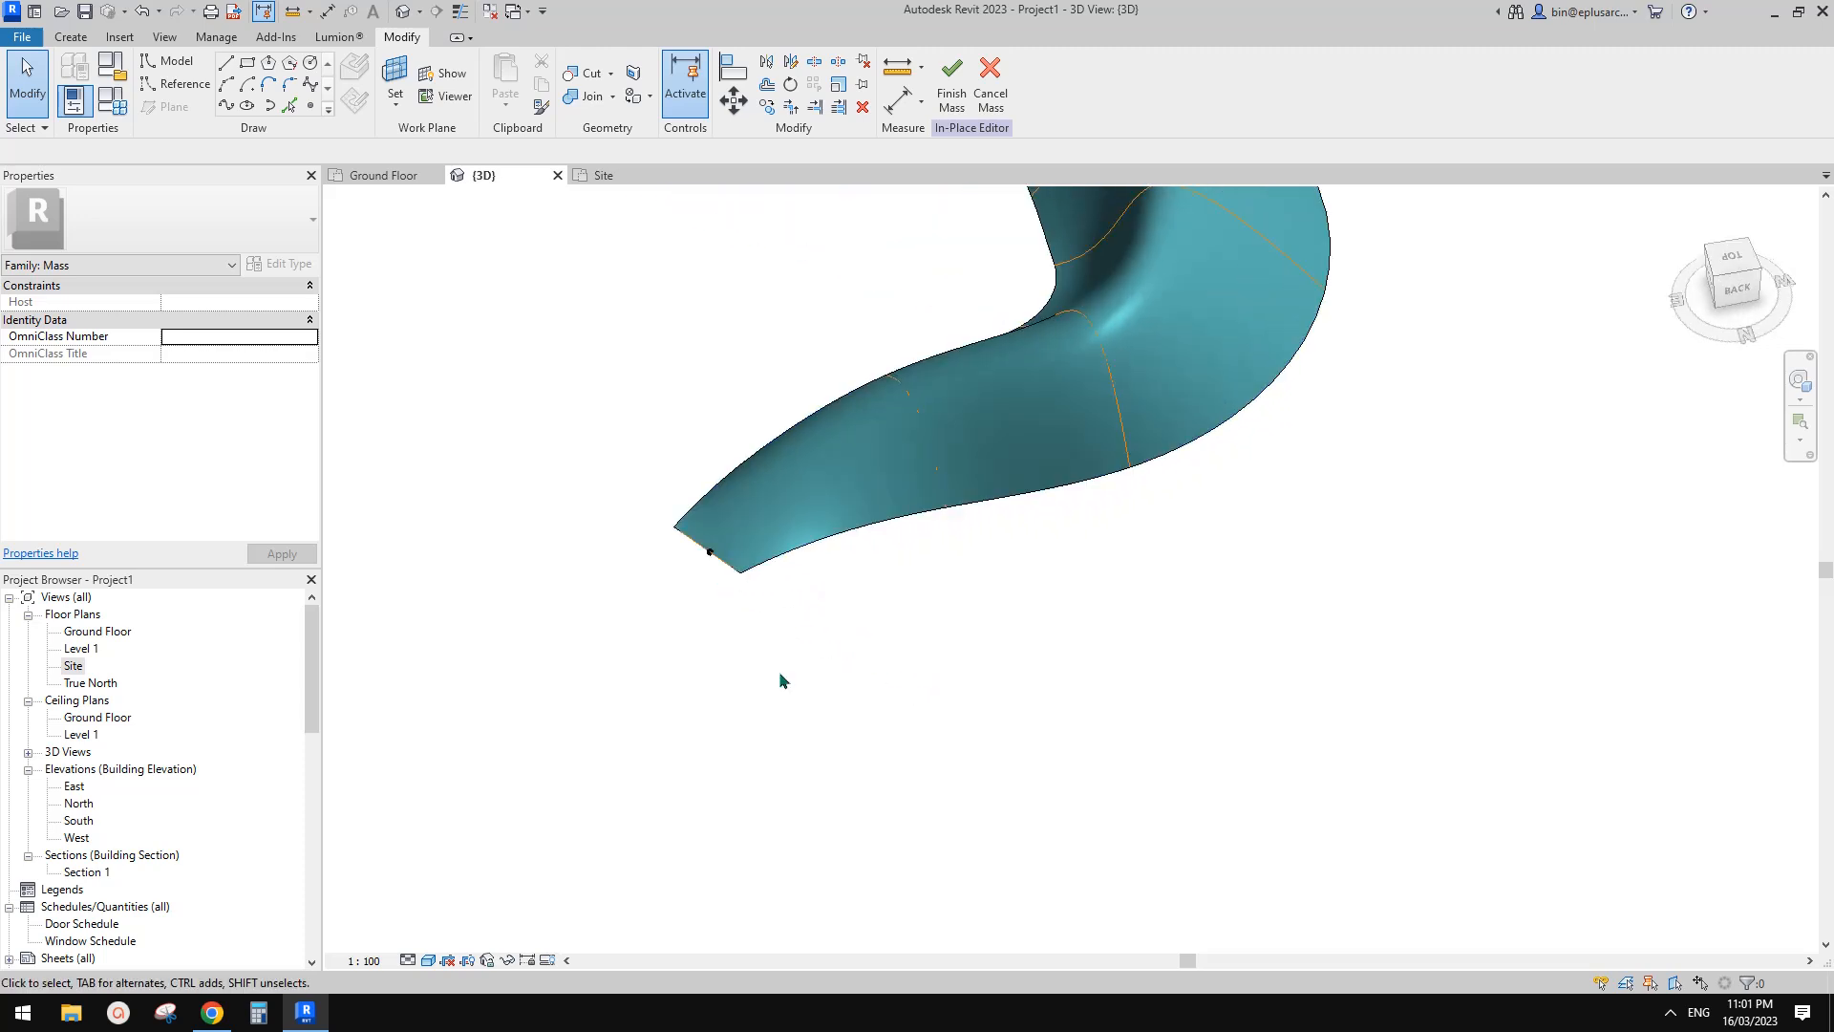
left_click(715, 566)
middle_click_drag(715, 565, 1321, 577, "shift")
key("Escape")
left_click(1113, 628)
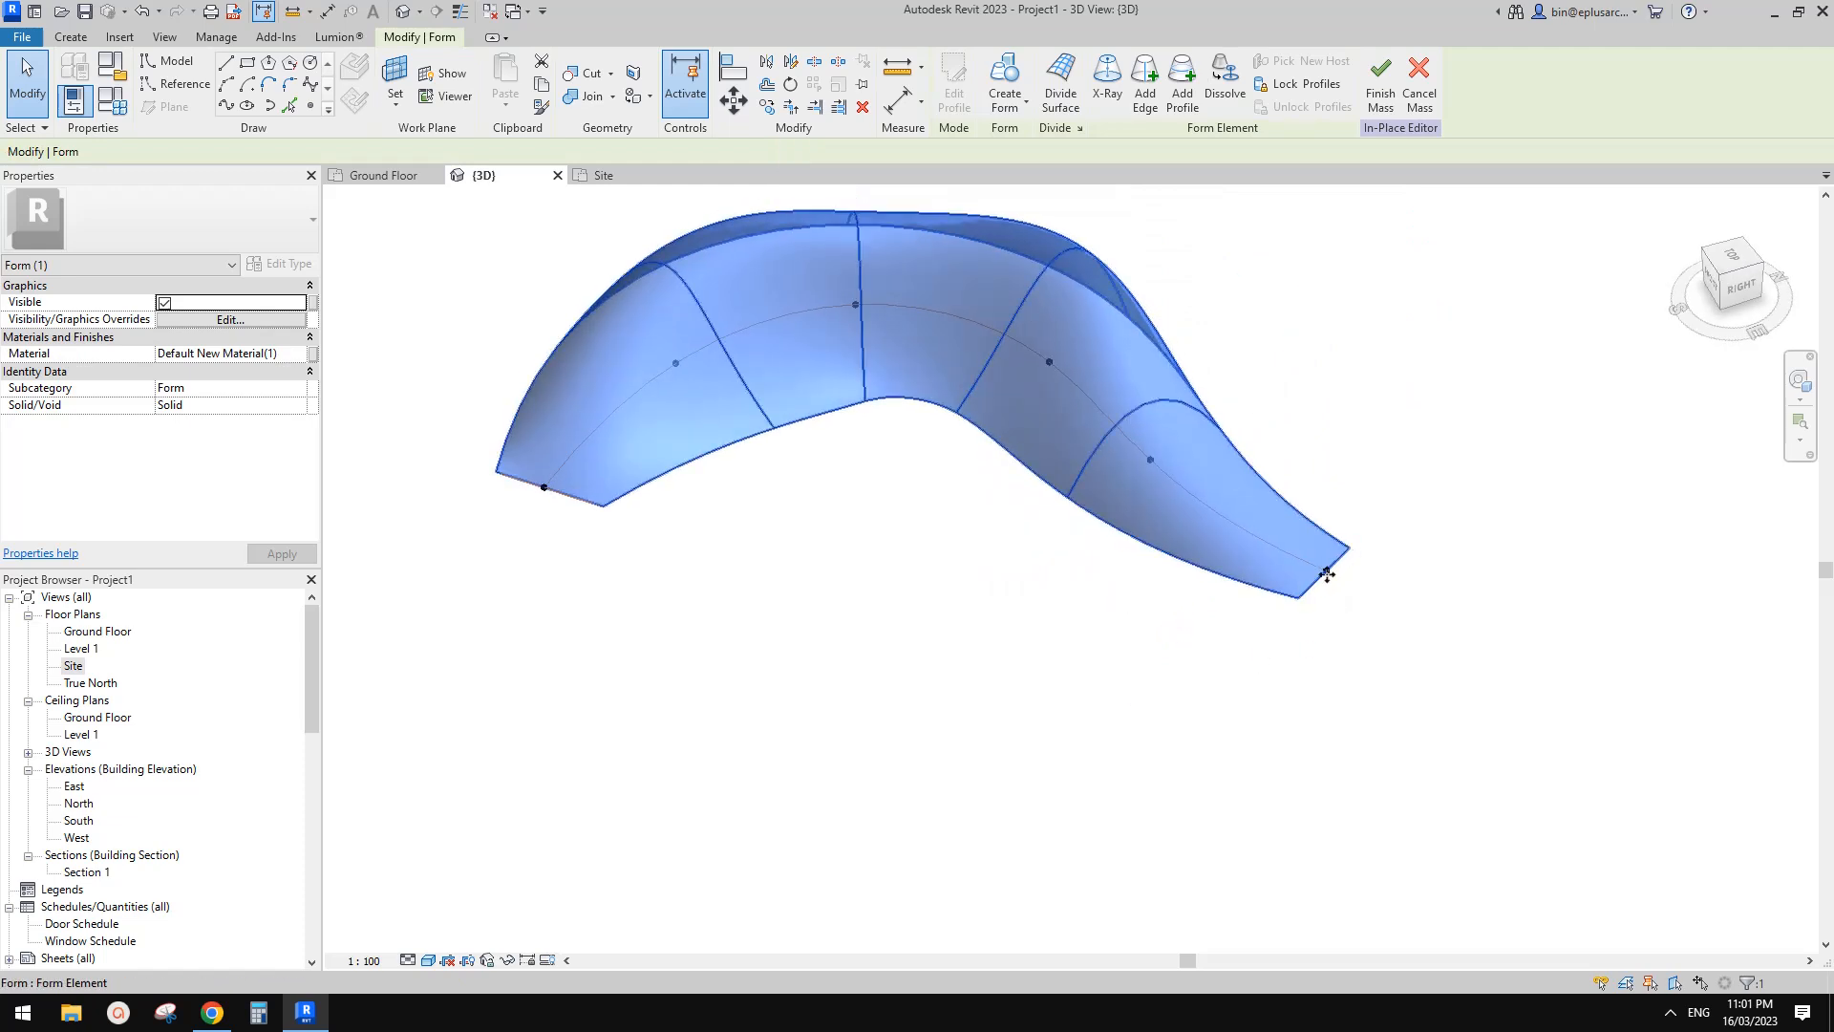
middle_click_drag(1191, 496, 1107, 622, "shift")
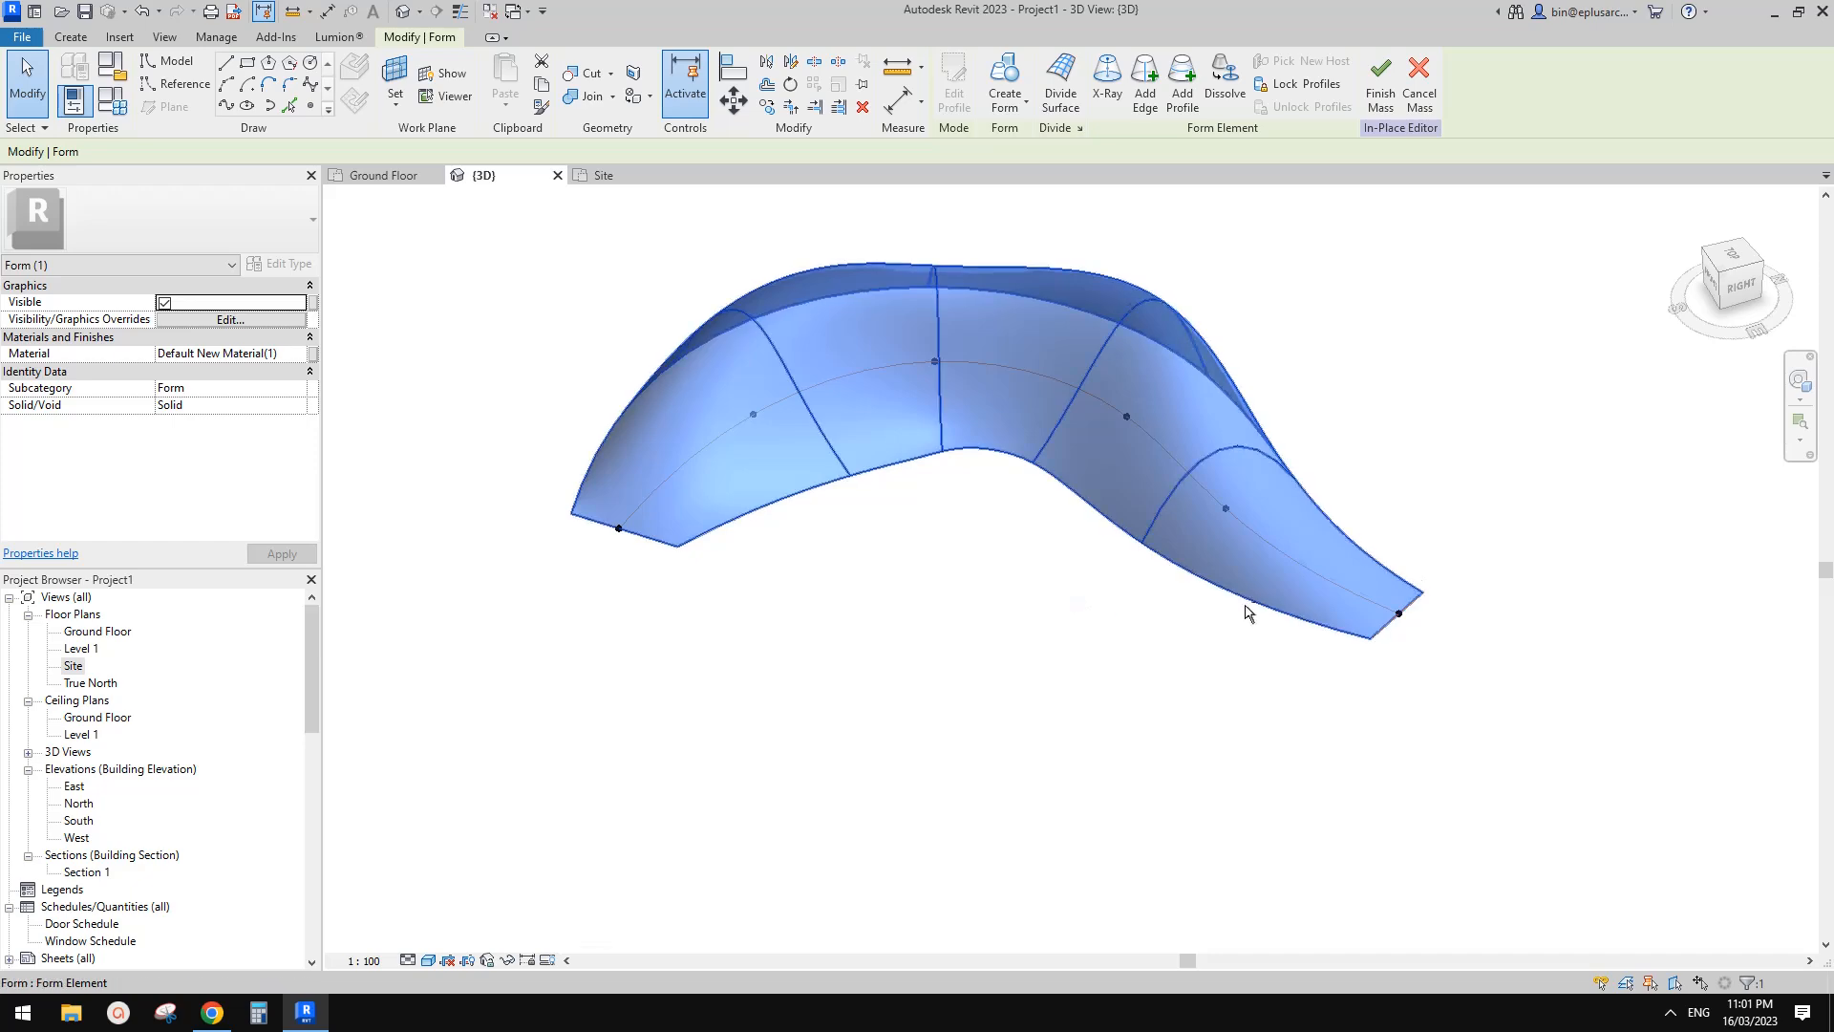
scroll(1242, 607, "up", 5)
left_click(1456, 575)
middle_click_drag(1461, 574, 1363, 641, "shift")
Step: Try to move the midpoint control of the reference line at the form's narrow end
left_click(1376, 629)
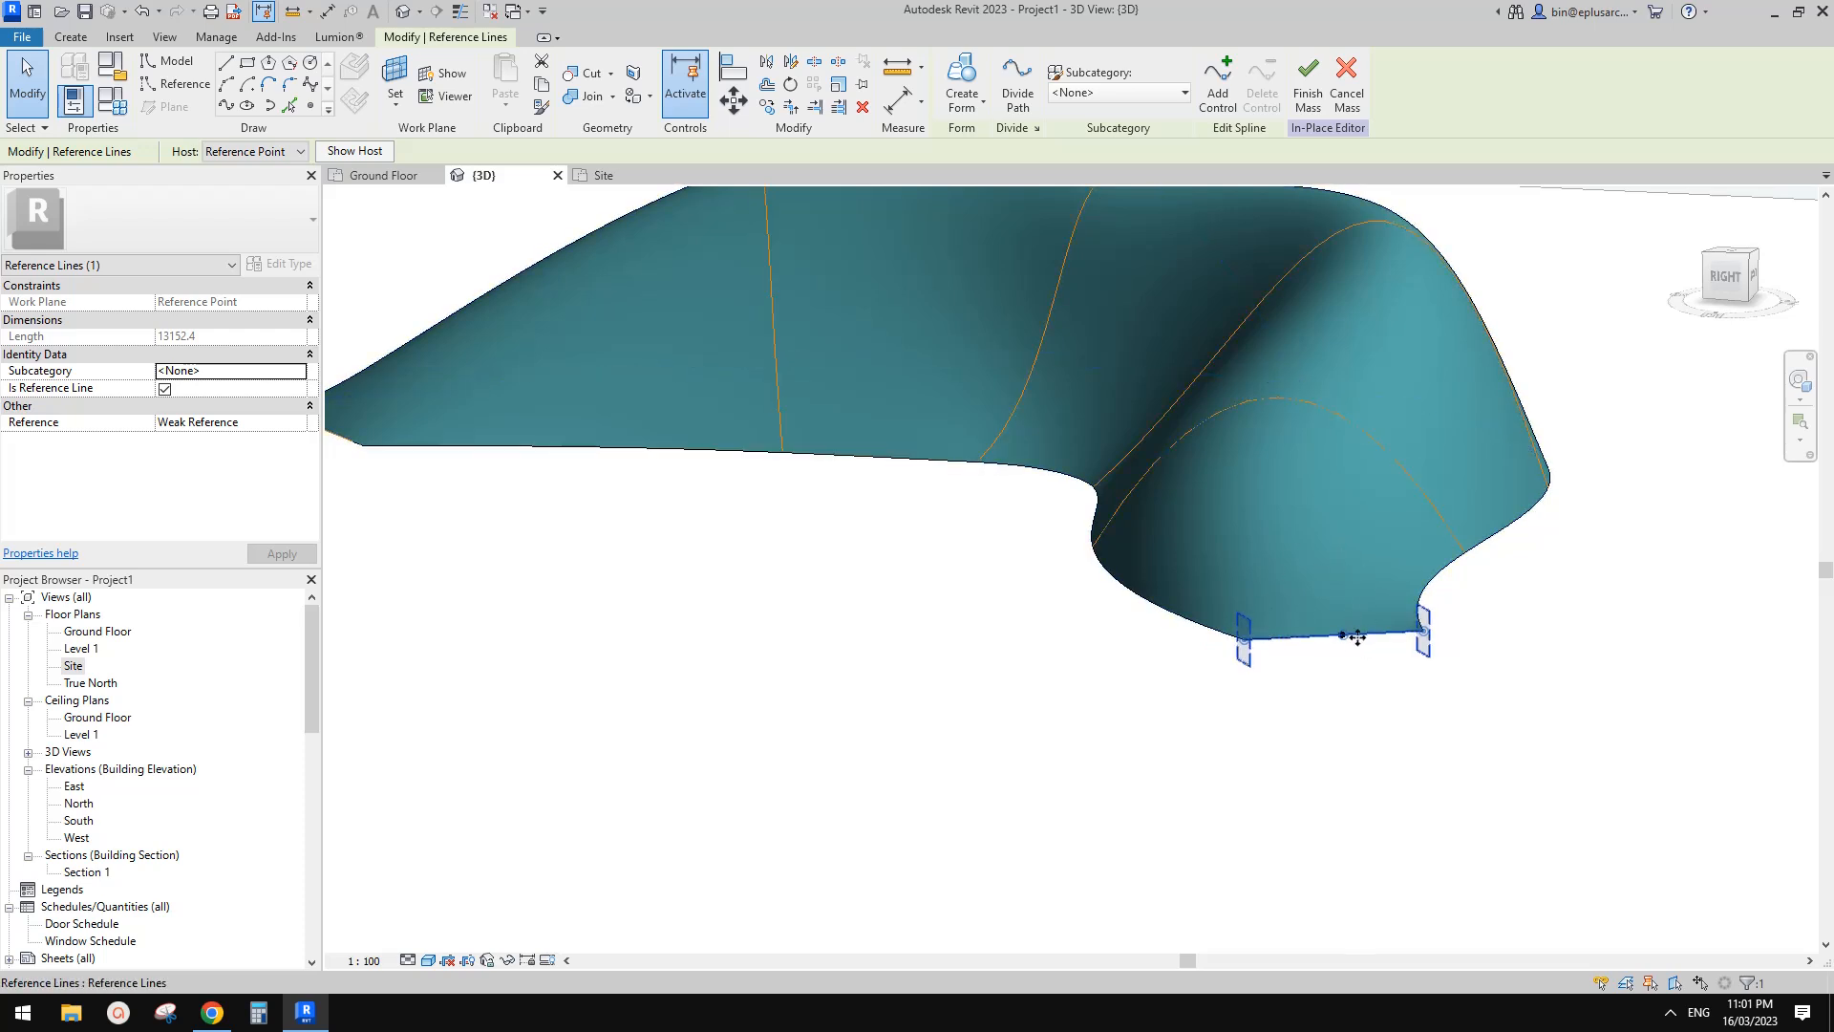
middle_click_drag(1343, 642, 1498, 749, "shift")
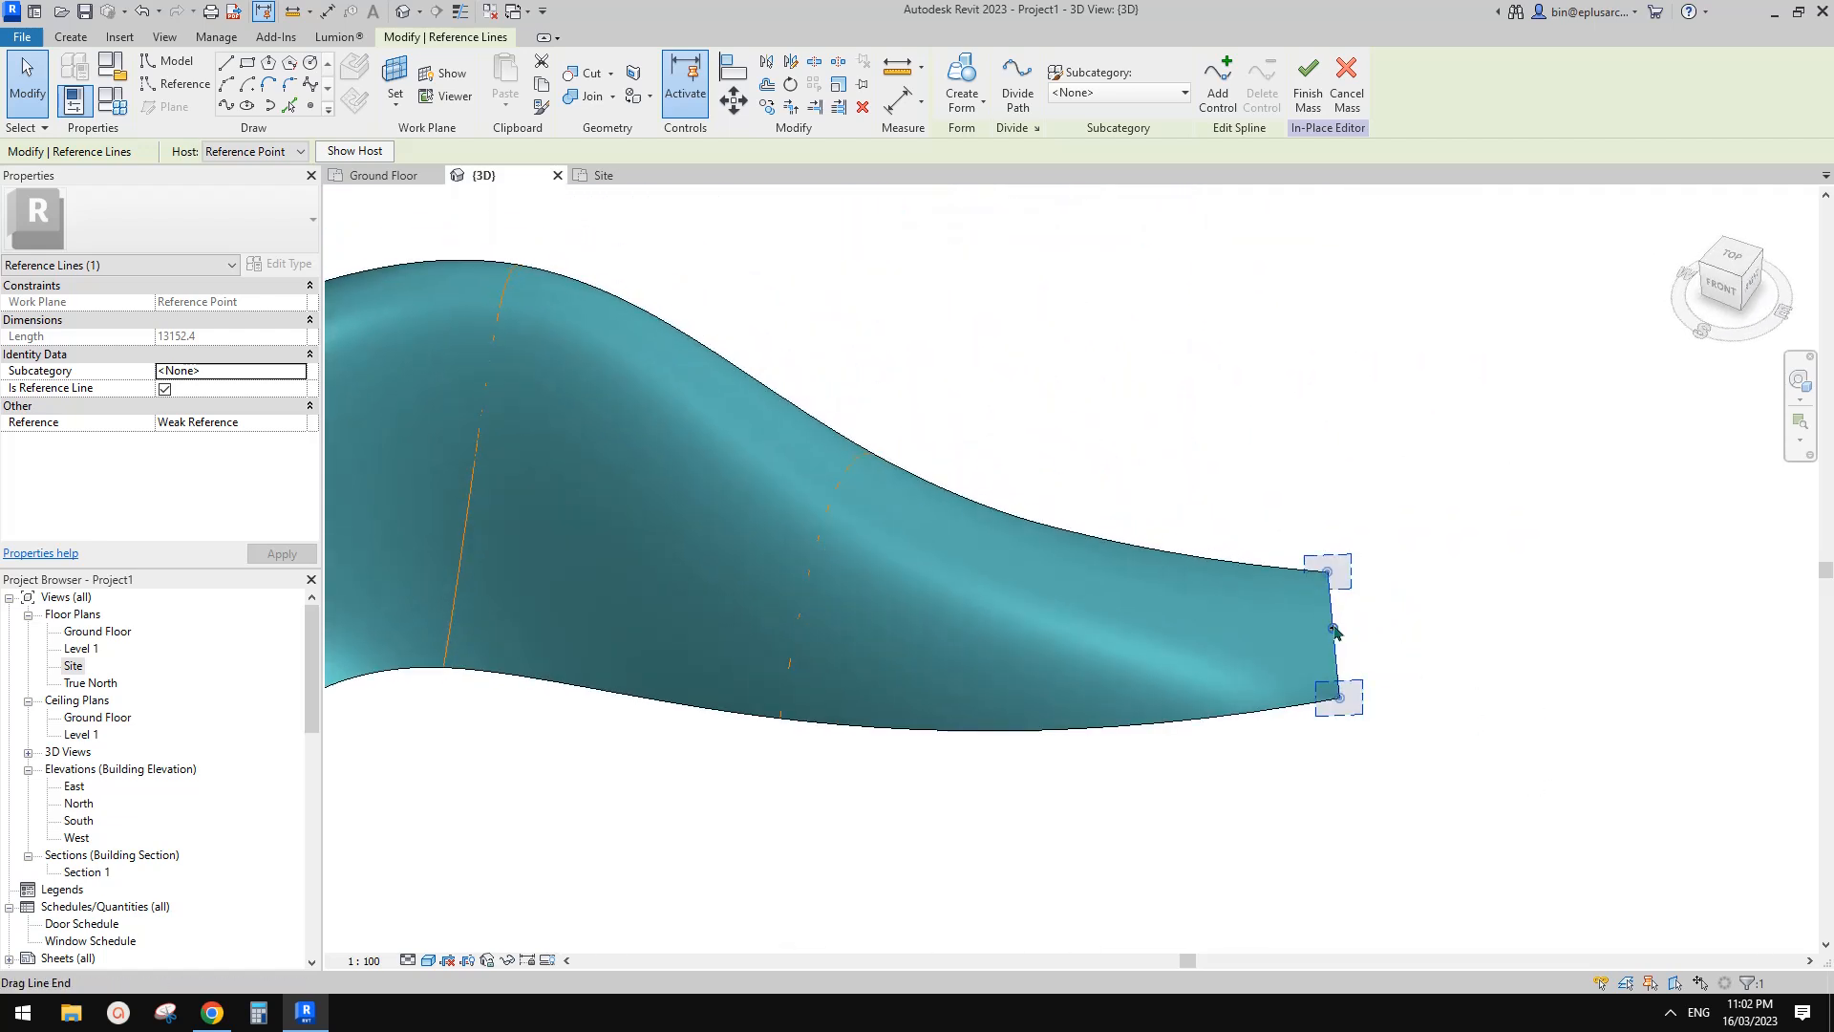
mouse_move(1335, 634)
middle_mouse_down("shift")
mouse_move(1445, 619)
mouse_move(1336, 669)
mouse_move(1334, 638)
middle_mouse_up("shift")
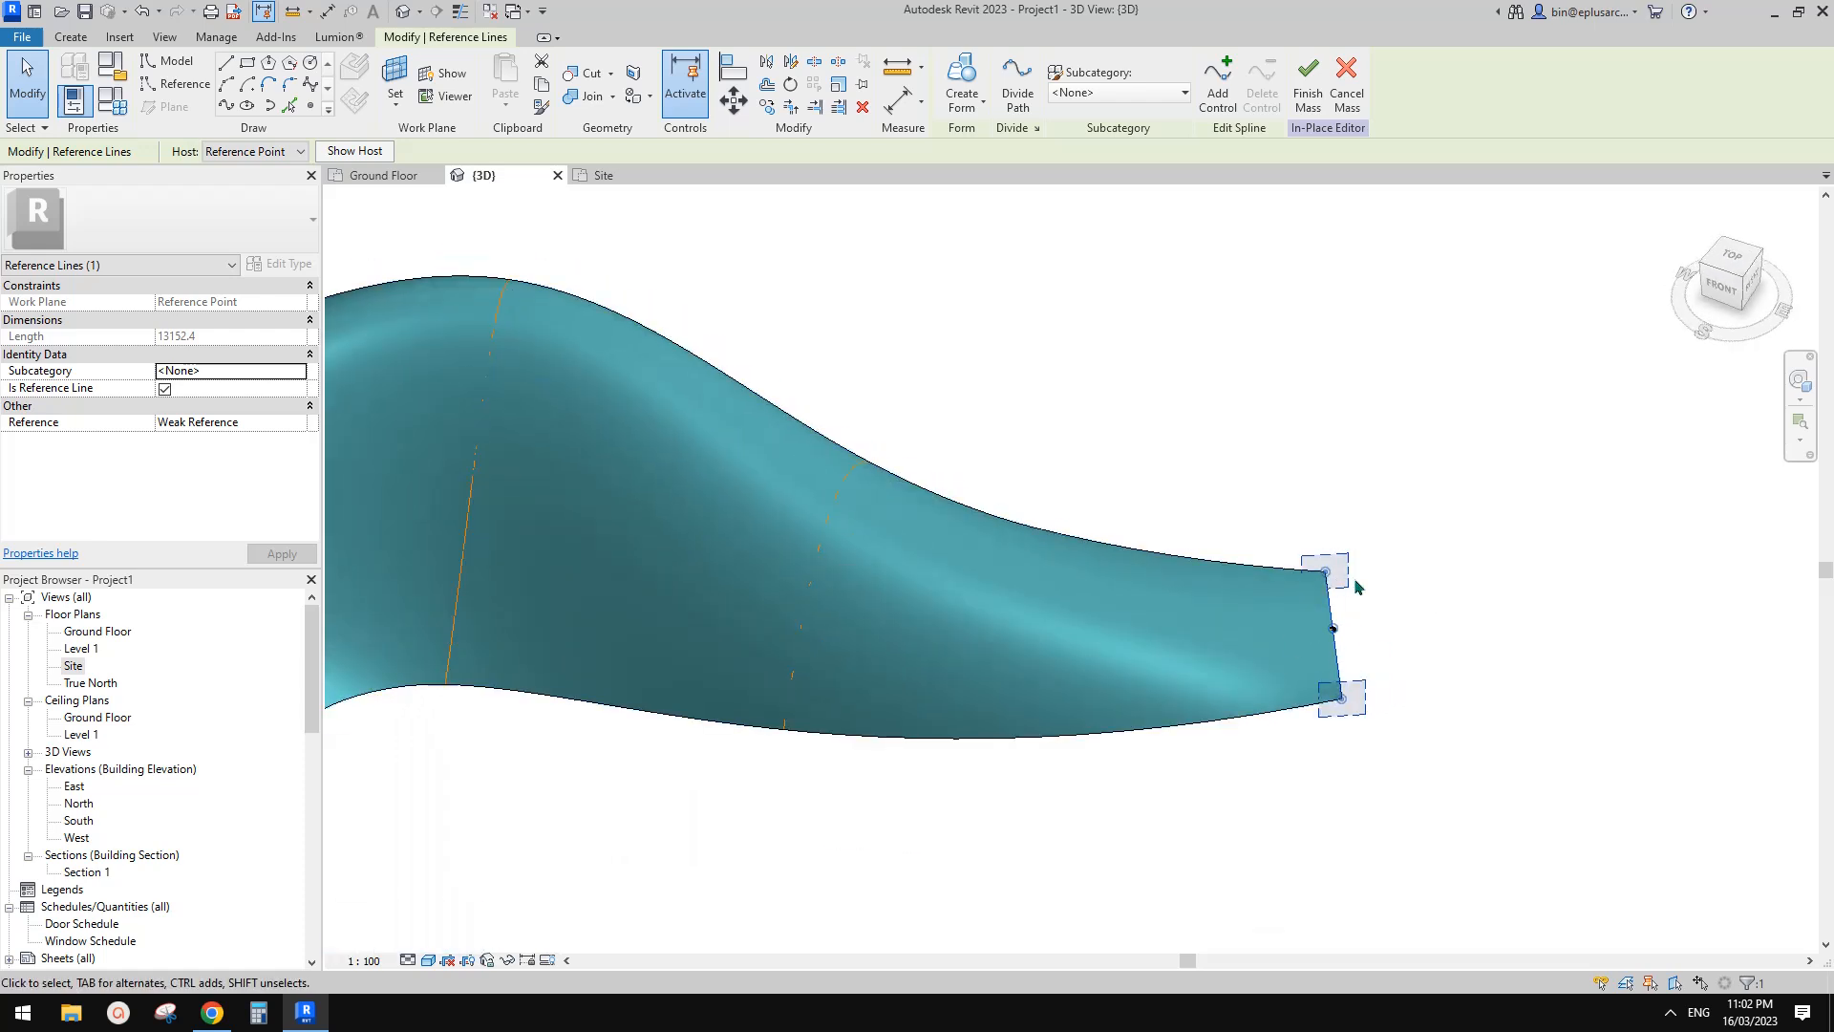
middle_click_drag(1338, 589, 1316, 619, "shift")
mouse_move(1336, 616)
left_mouse_down()
mouse_move(1355, 618)
mouse_move(1329, 617)
mouse_move(1348, 516)
mouse_move(1328, 606)
left_mouse_up()
key("Escape")
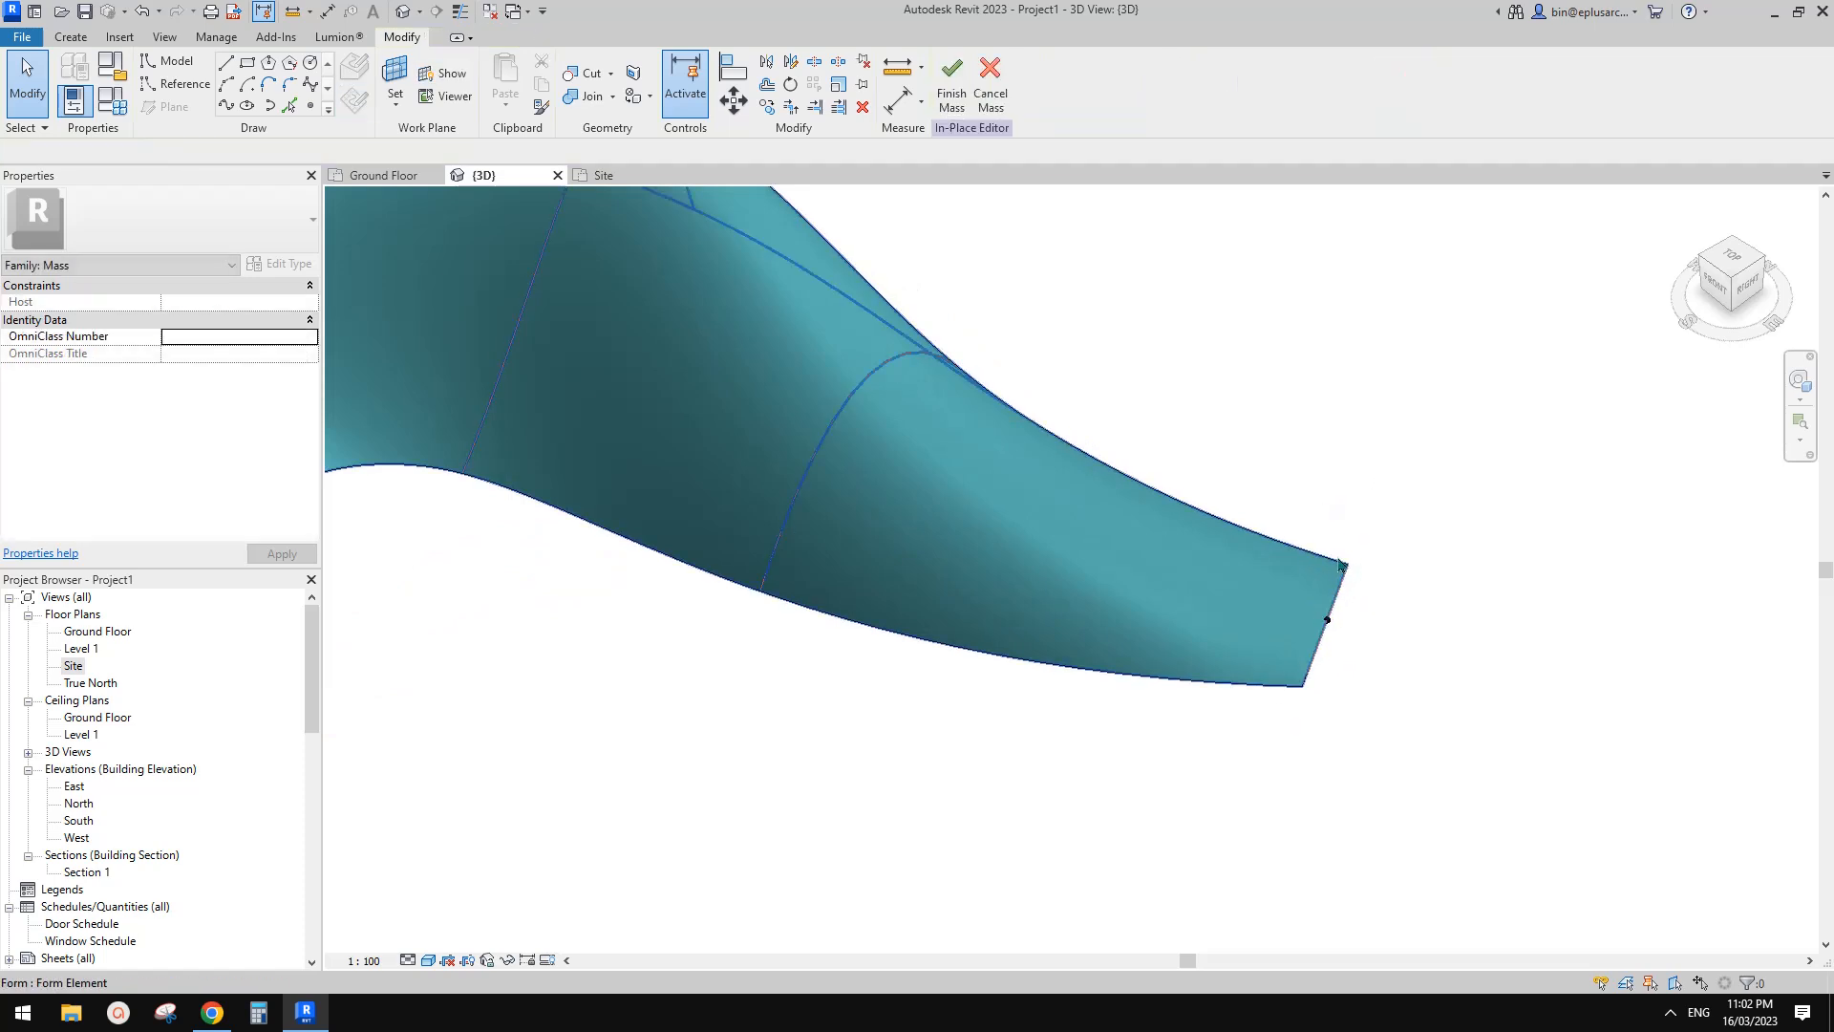
Step: Raise the midpoint control of the reference line at the form's wide end to make an arched opening
middle_click_drag(1346, 668, 1364, 549, "shift")
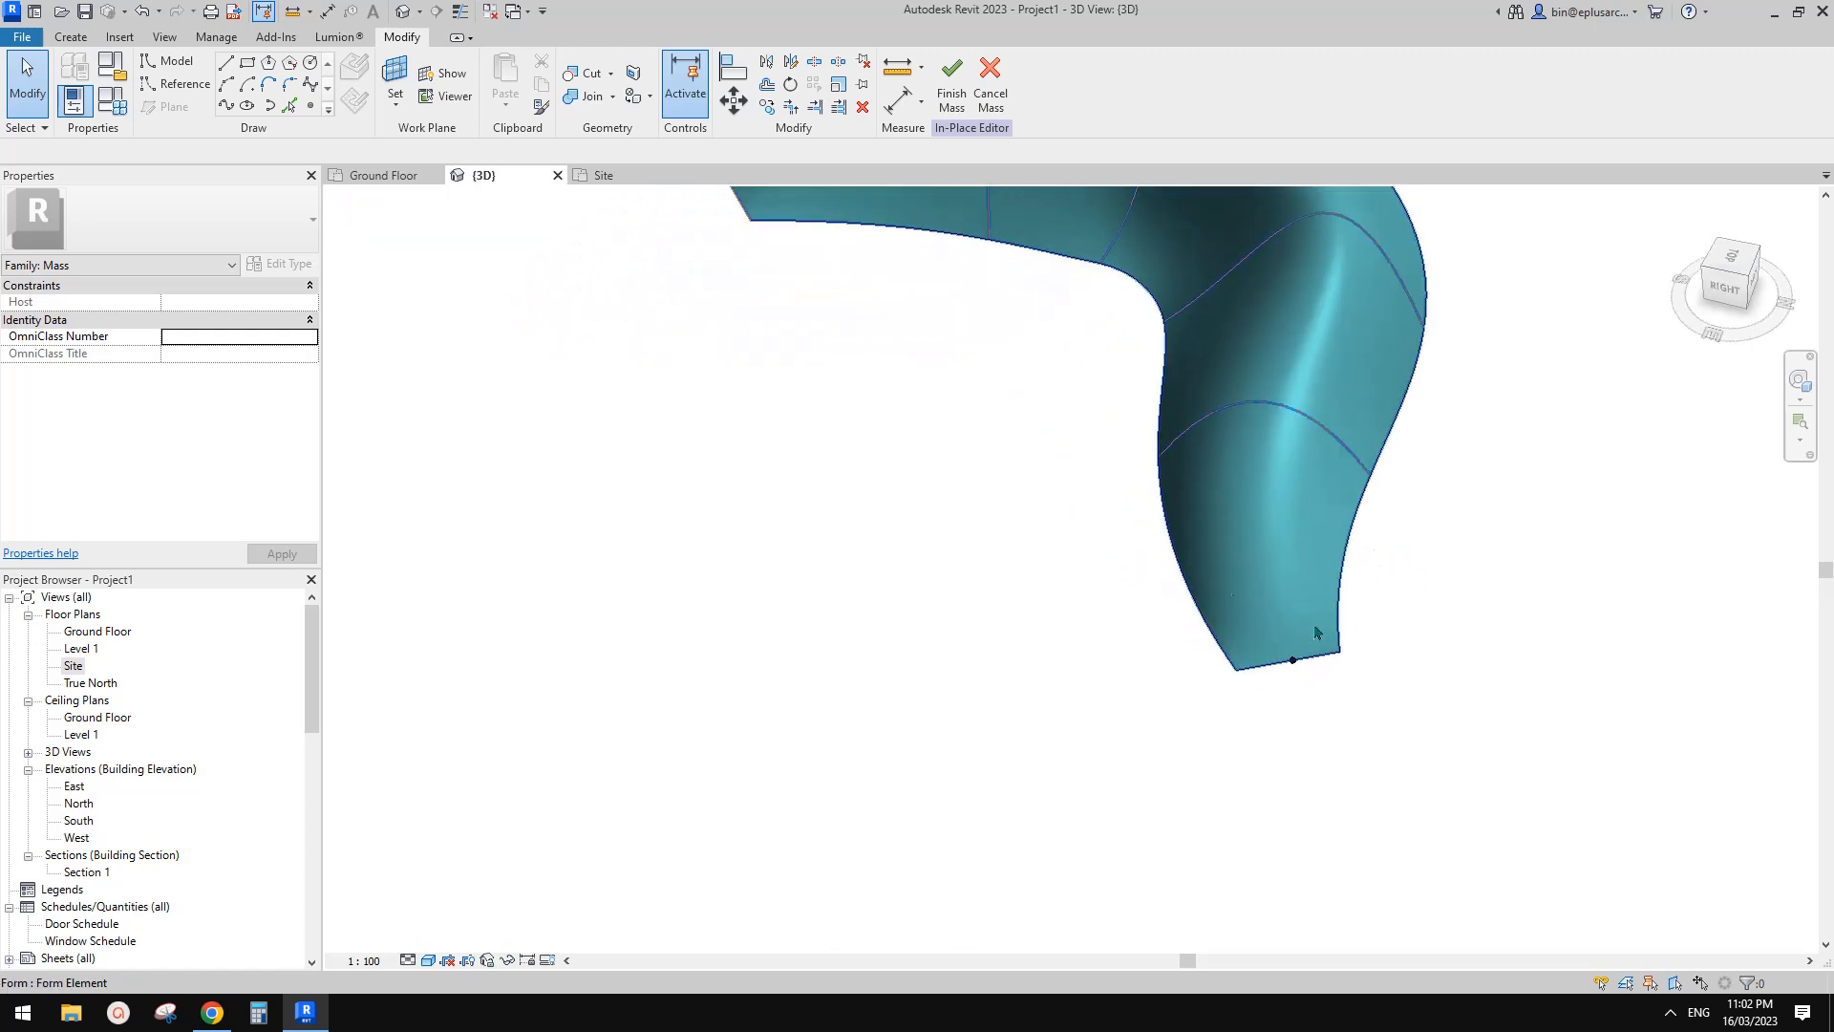
middle_click_drag(1420, 543, 1187, 549, "shift")
scroll(1102, 650, "up", 3)
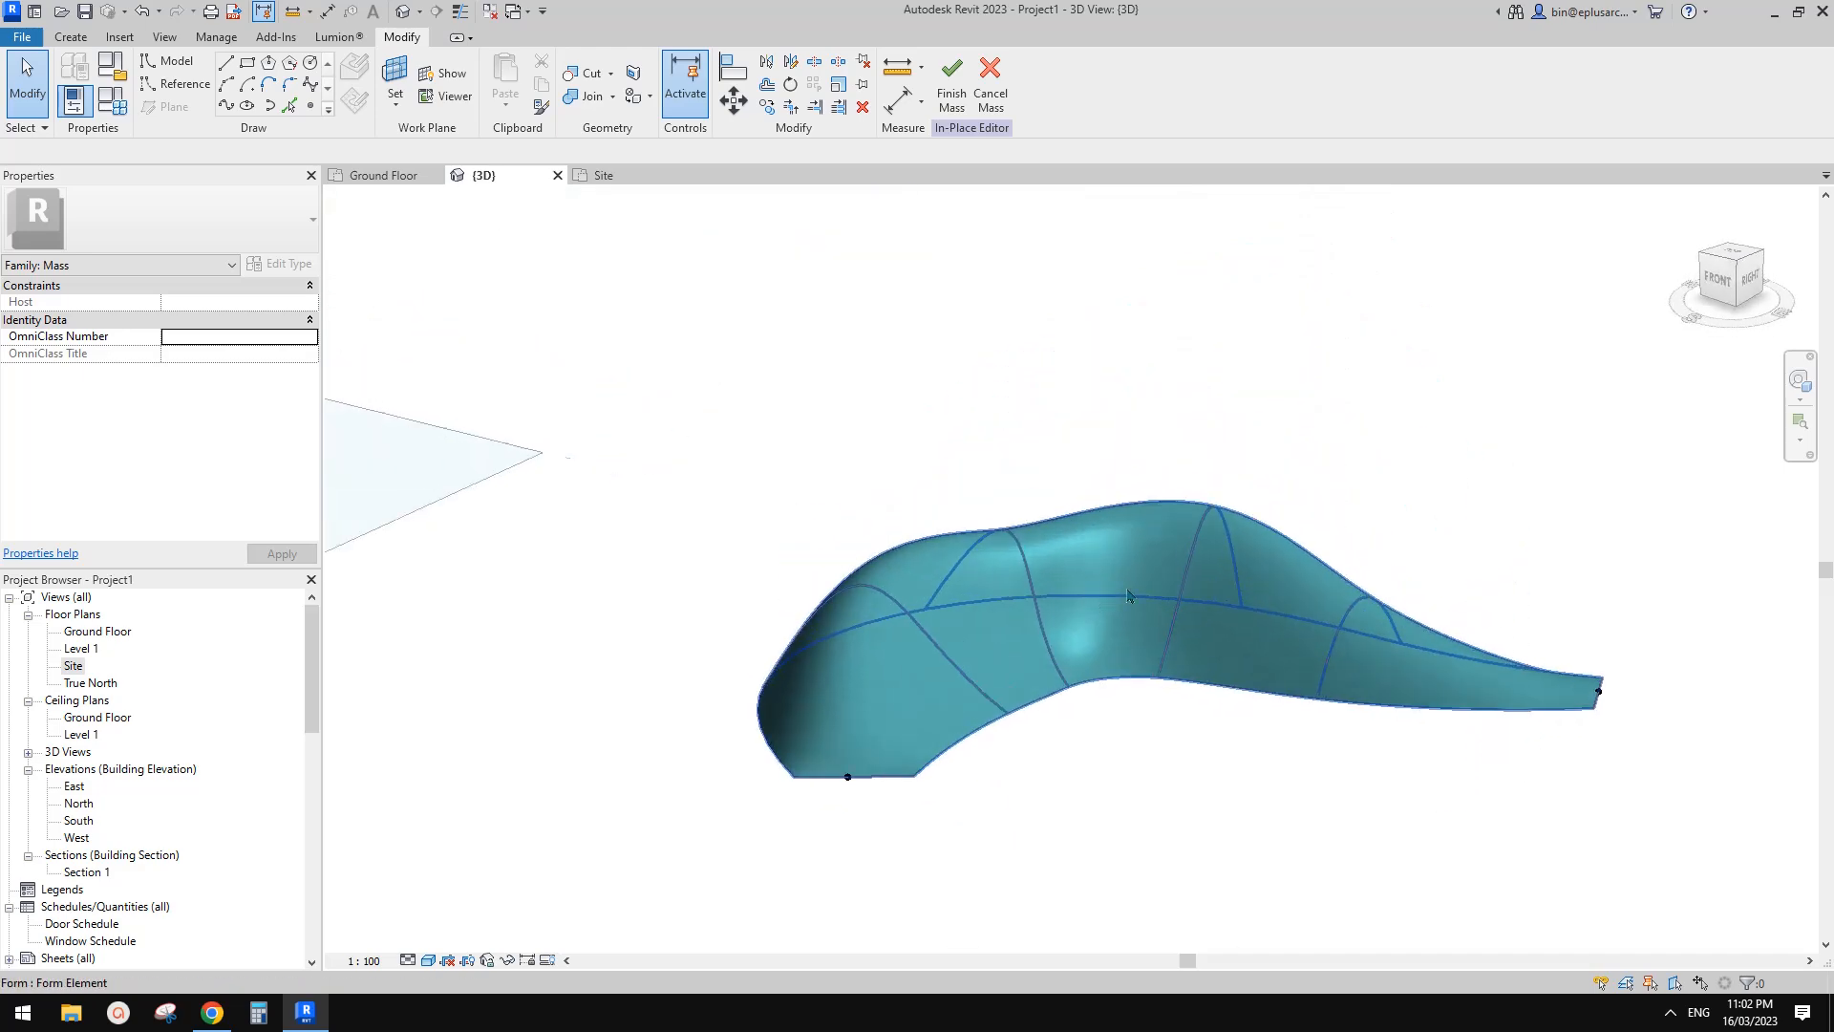
left_click(1292, 595)
middle_click_drag(1292, 594, 835, 741, "shift")
left_click(1381, 497)
scroll(822, 684, "up", 4)
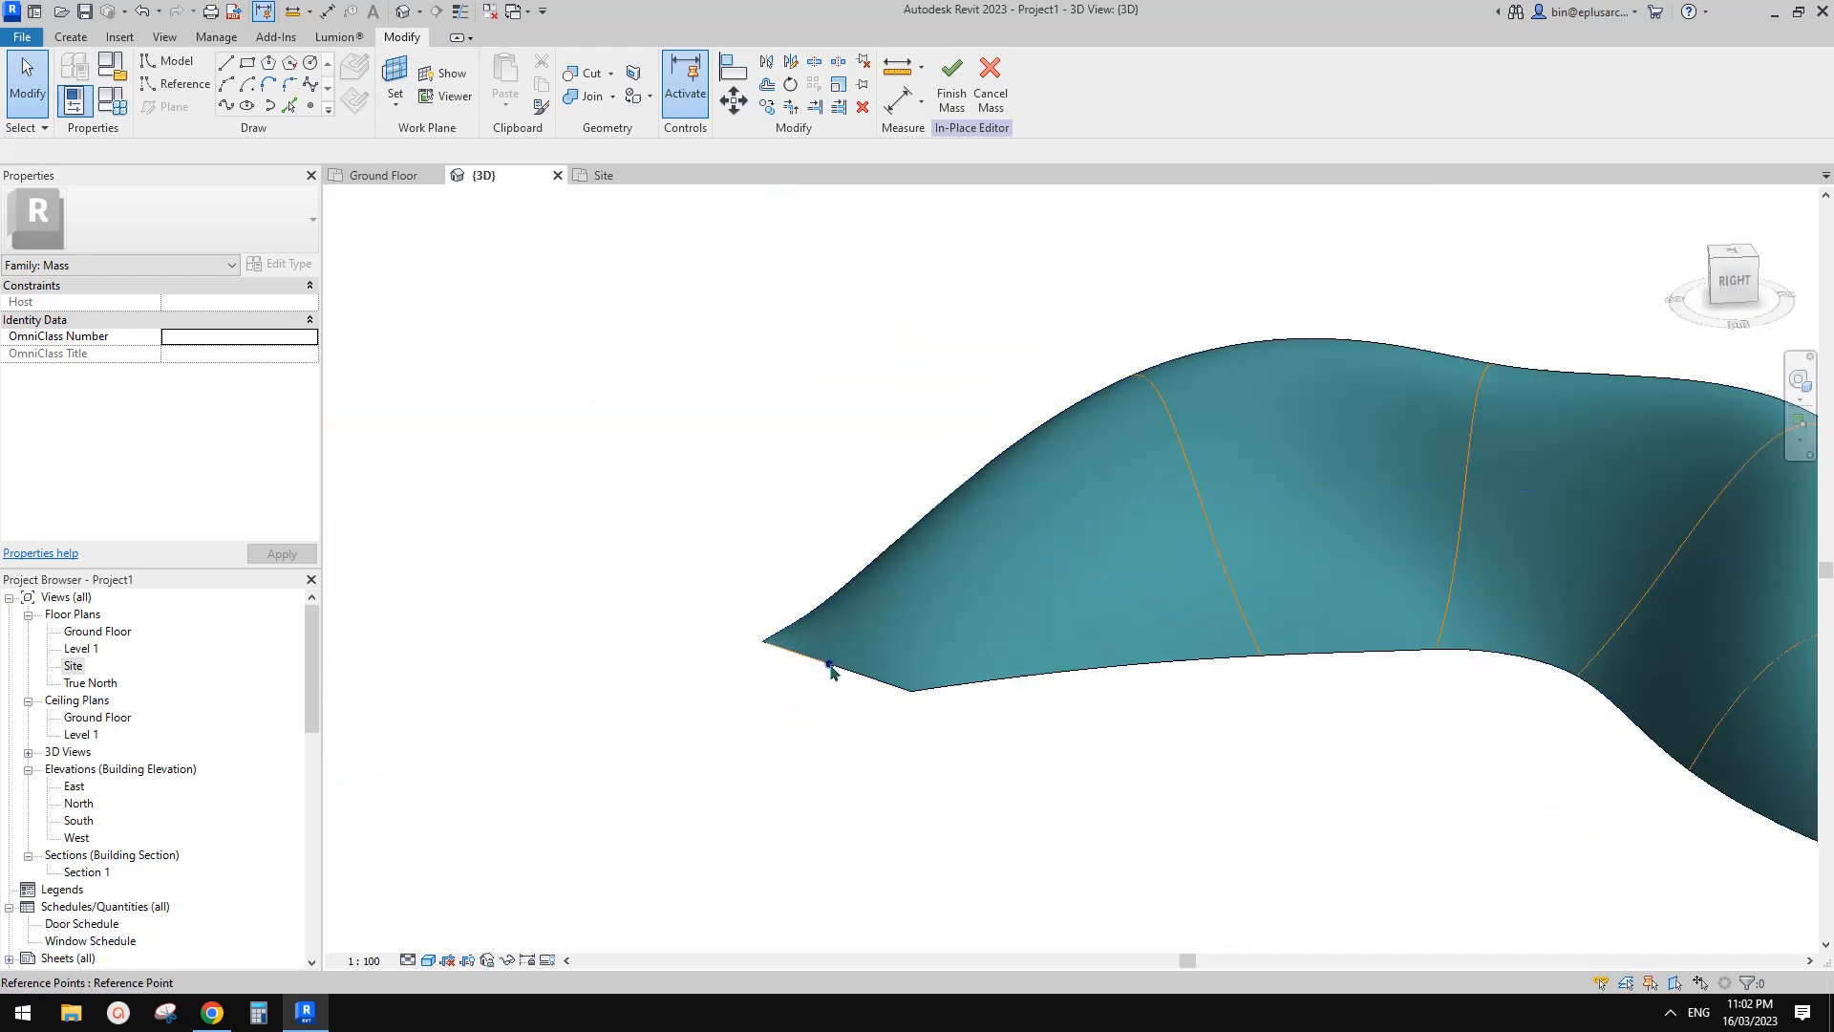
left_click(829, 669)
mouse_move(829, 668)
middle_mouse_down("shift")
mouse_move(933, 695)
mouse_move(833, 677)
middle_mouse_up("shift")
key("Escape")
left_click(859, 688)
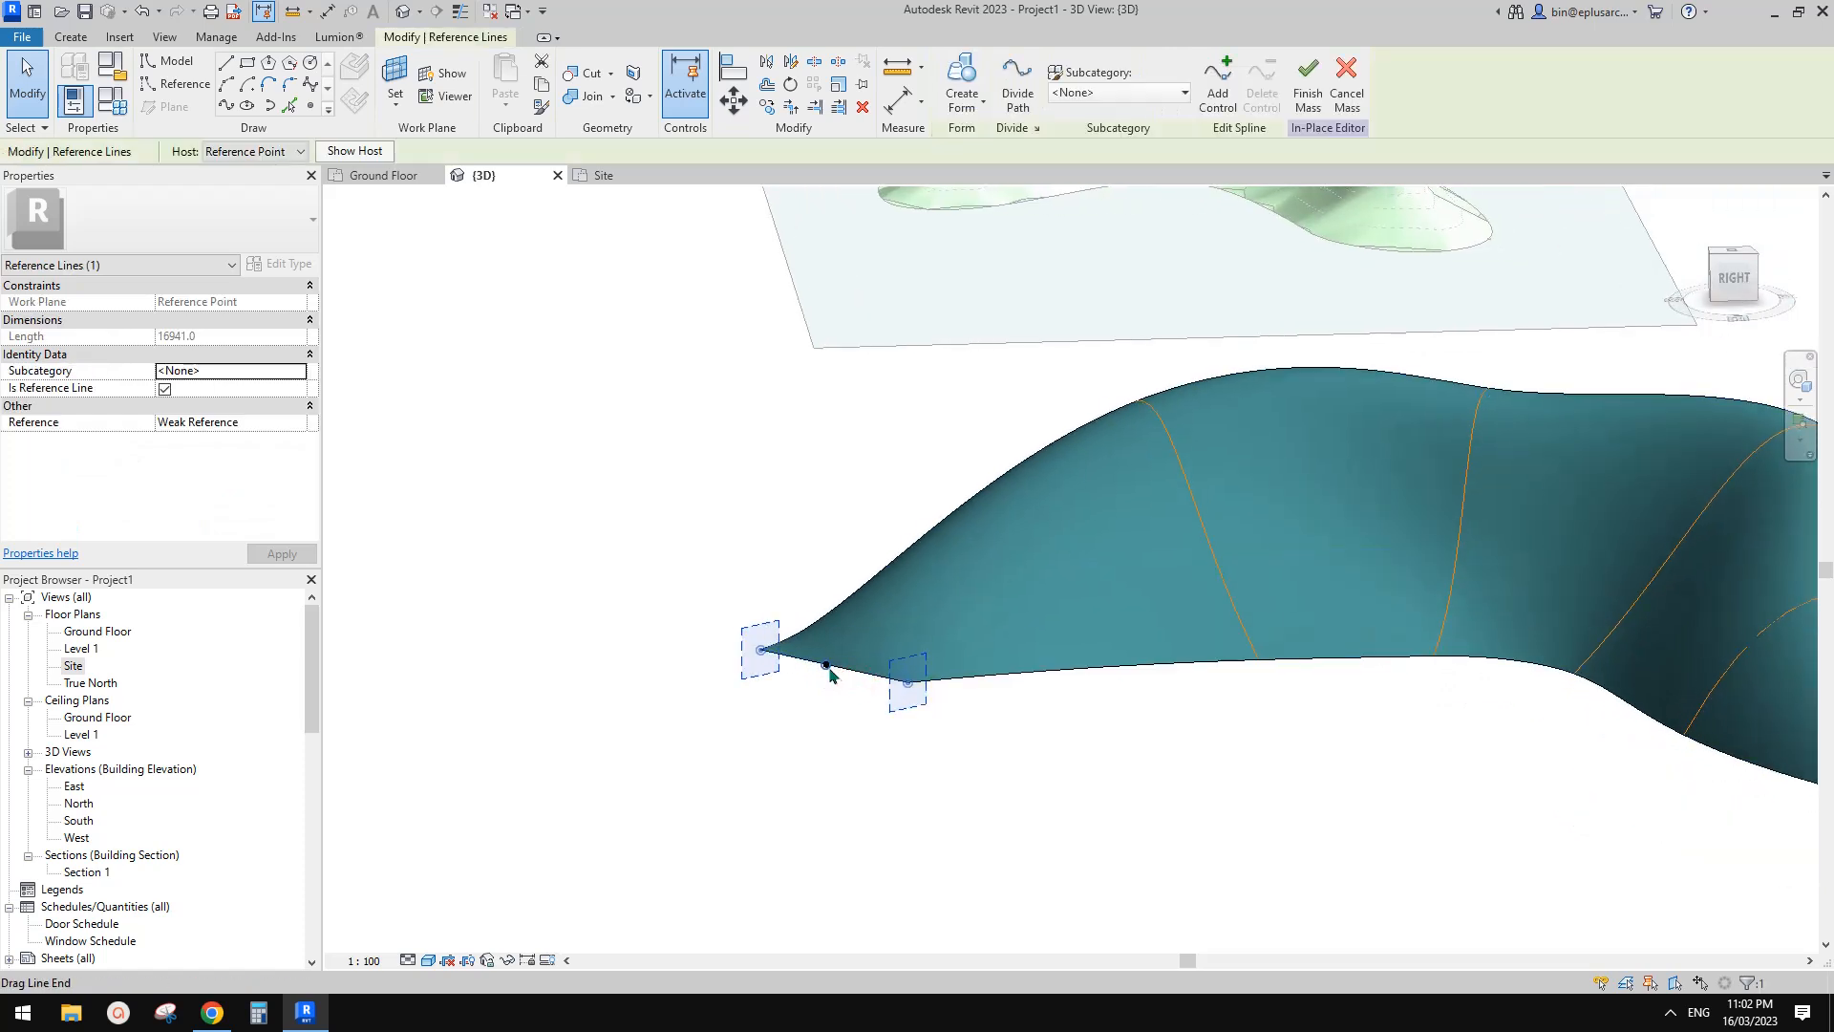
left_click_drag(834, 638, 828, 650)
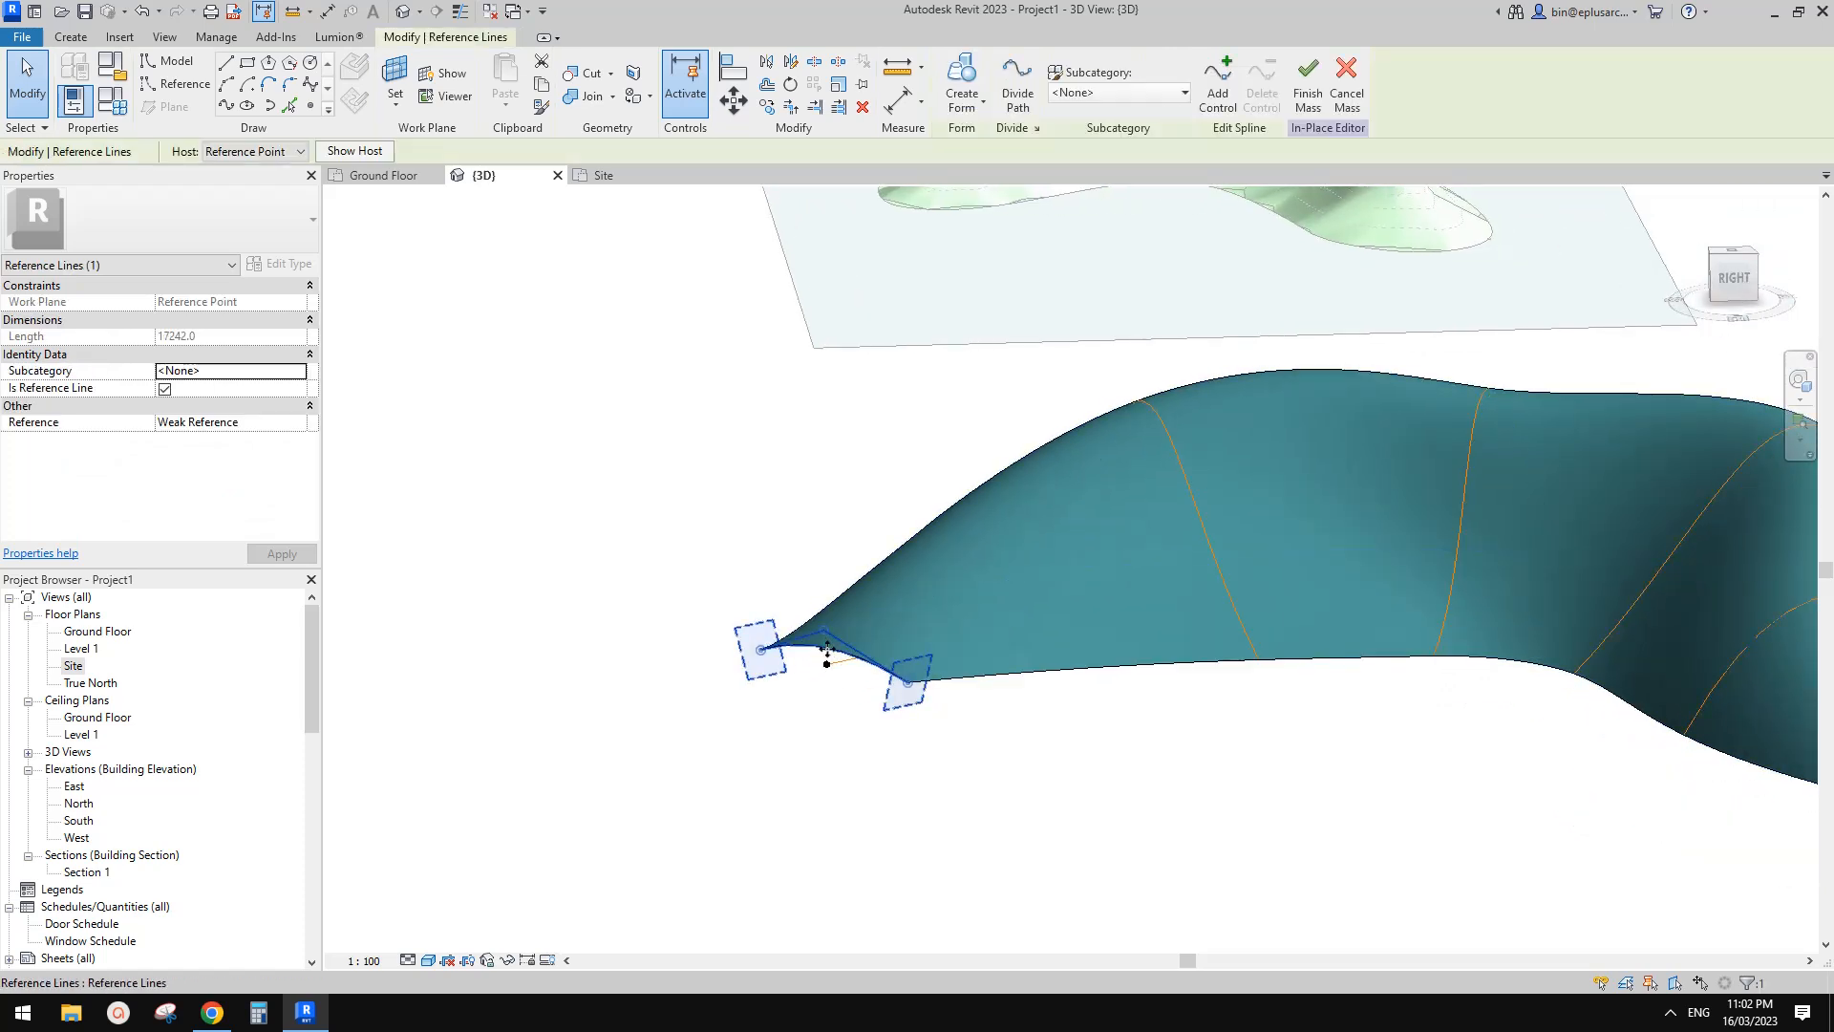
Step: Raise the midpoint control of the narrow end's reference line to arch that opening as well
scroll(836, 654, "down", 4)
middle_click_drag(1106, 673, 755, 569)
scroll(1181, 638, "up", 3)
left_click(1182, 628)
left_click_drag(1183, 633, 1167, 590)
scroll(1167, 593, "down", 1)
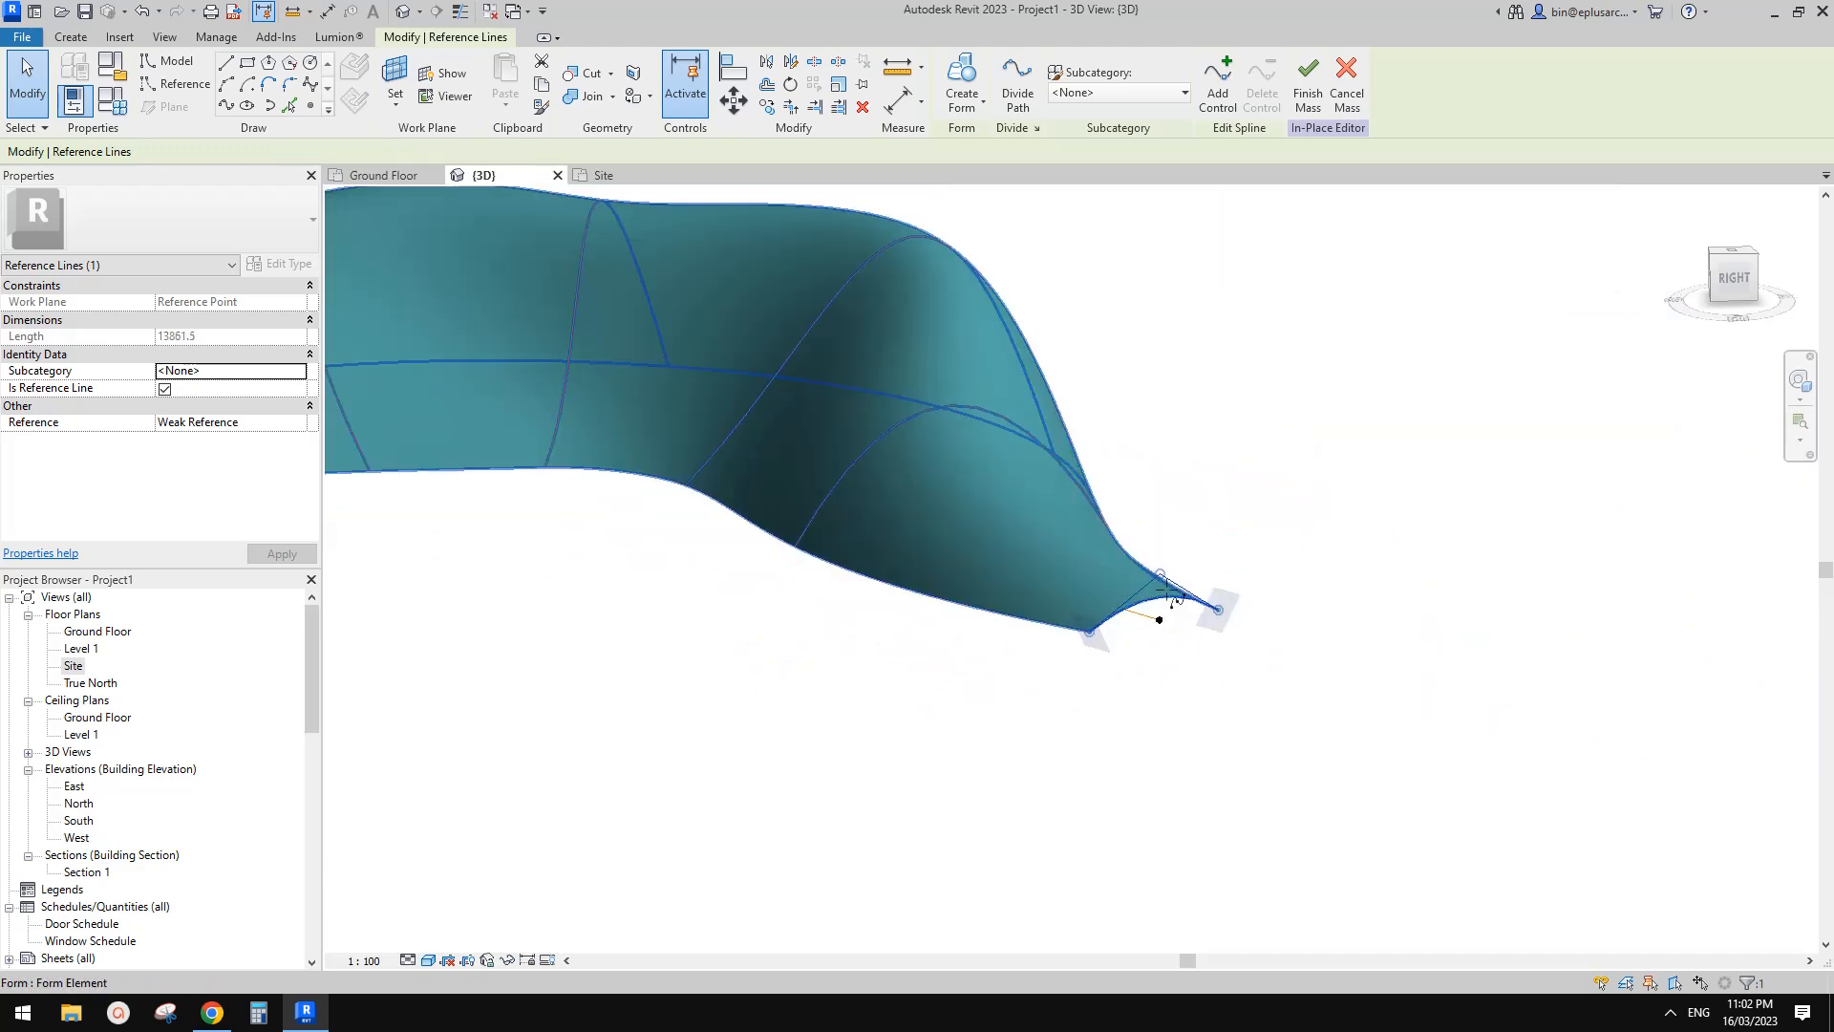
middle_click_drag(1168, 594, 1202, 623, "shift")
left_click(812, 709)
Step: Examine the reshaped form and its two arched ends from different angles
scroll(812, 709, "down", 2)
middle_click_drag(813, 709, 1159, 625)
scroll(1118, 602, "down", 1)
scroll(1162, 641, "down", 2)
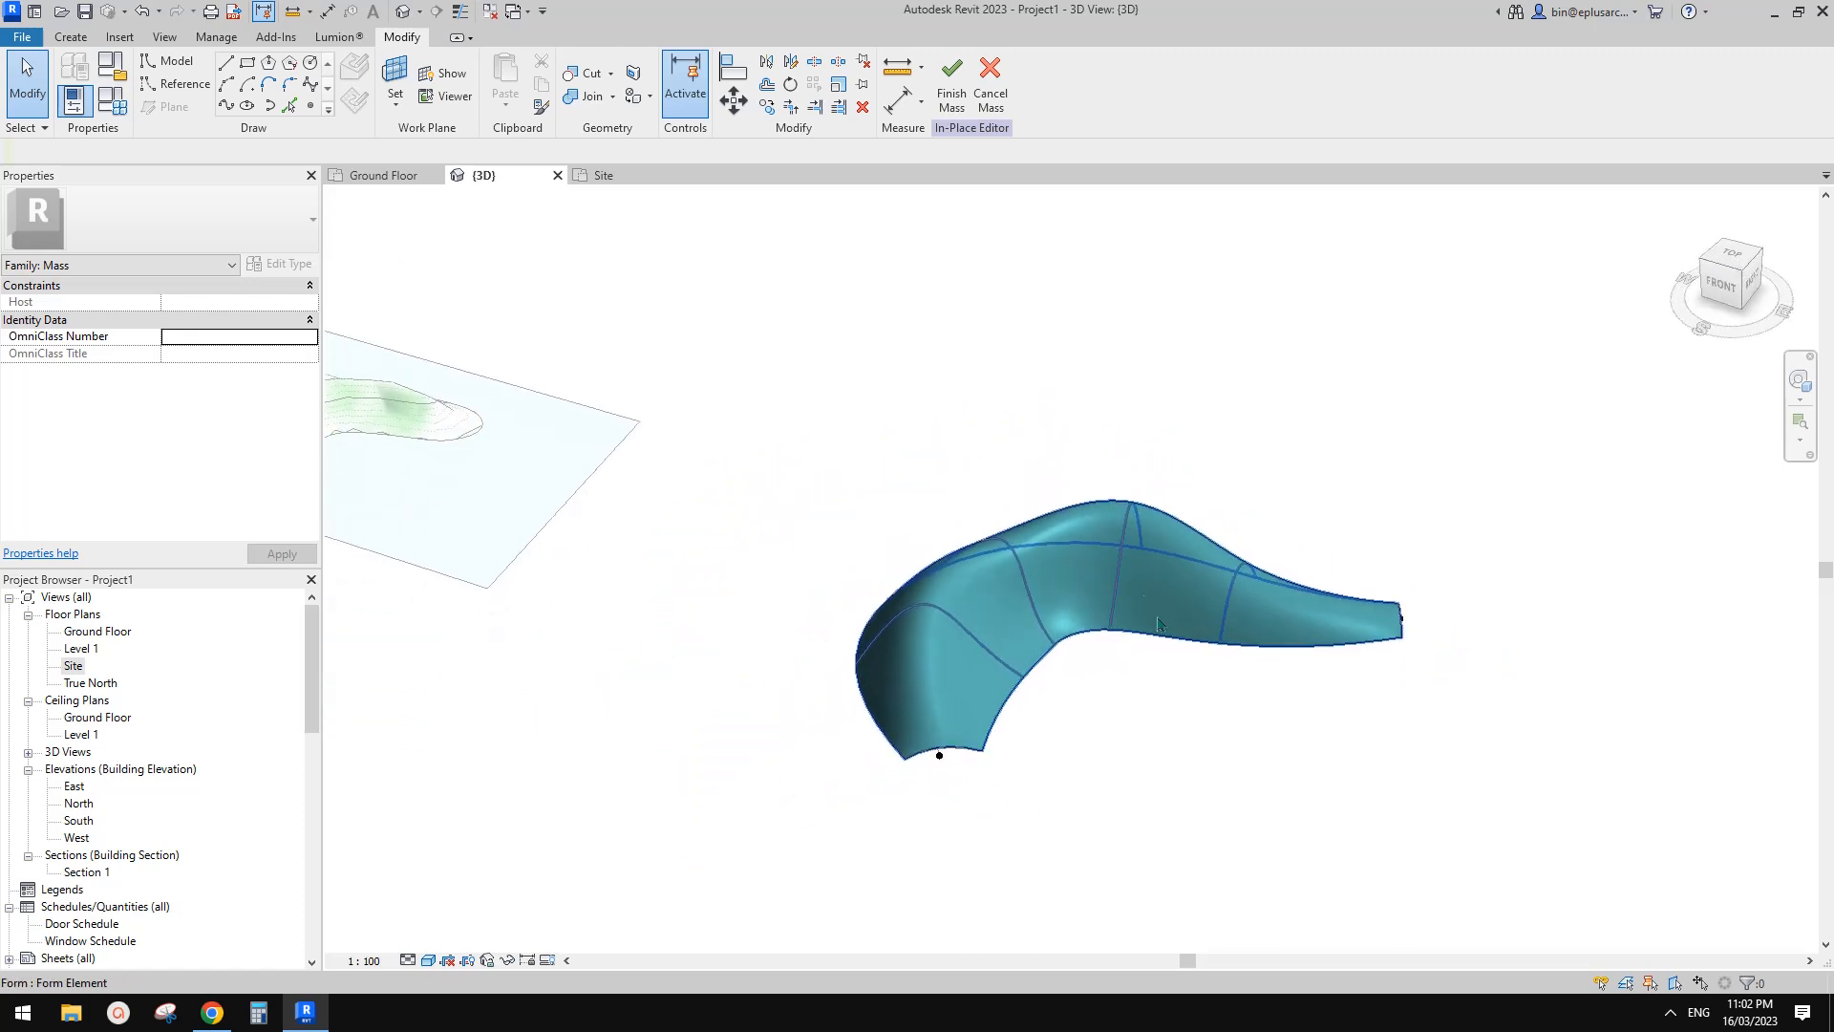
middle_click_drag(965, 633, 956, 652, "shift")
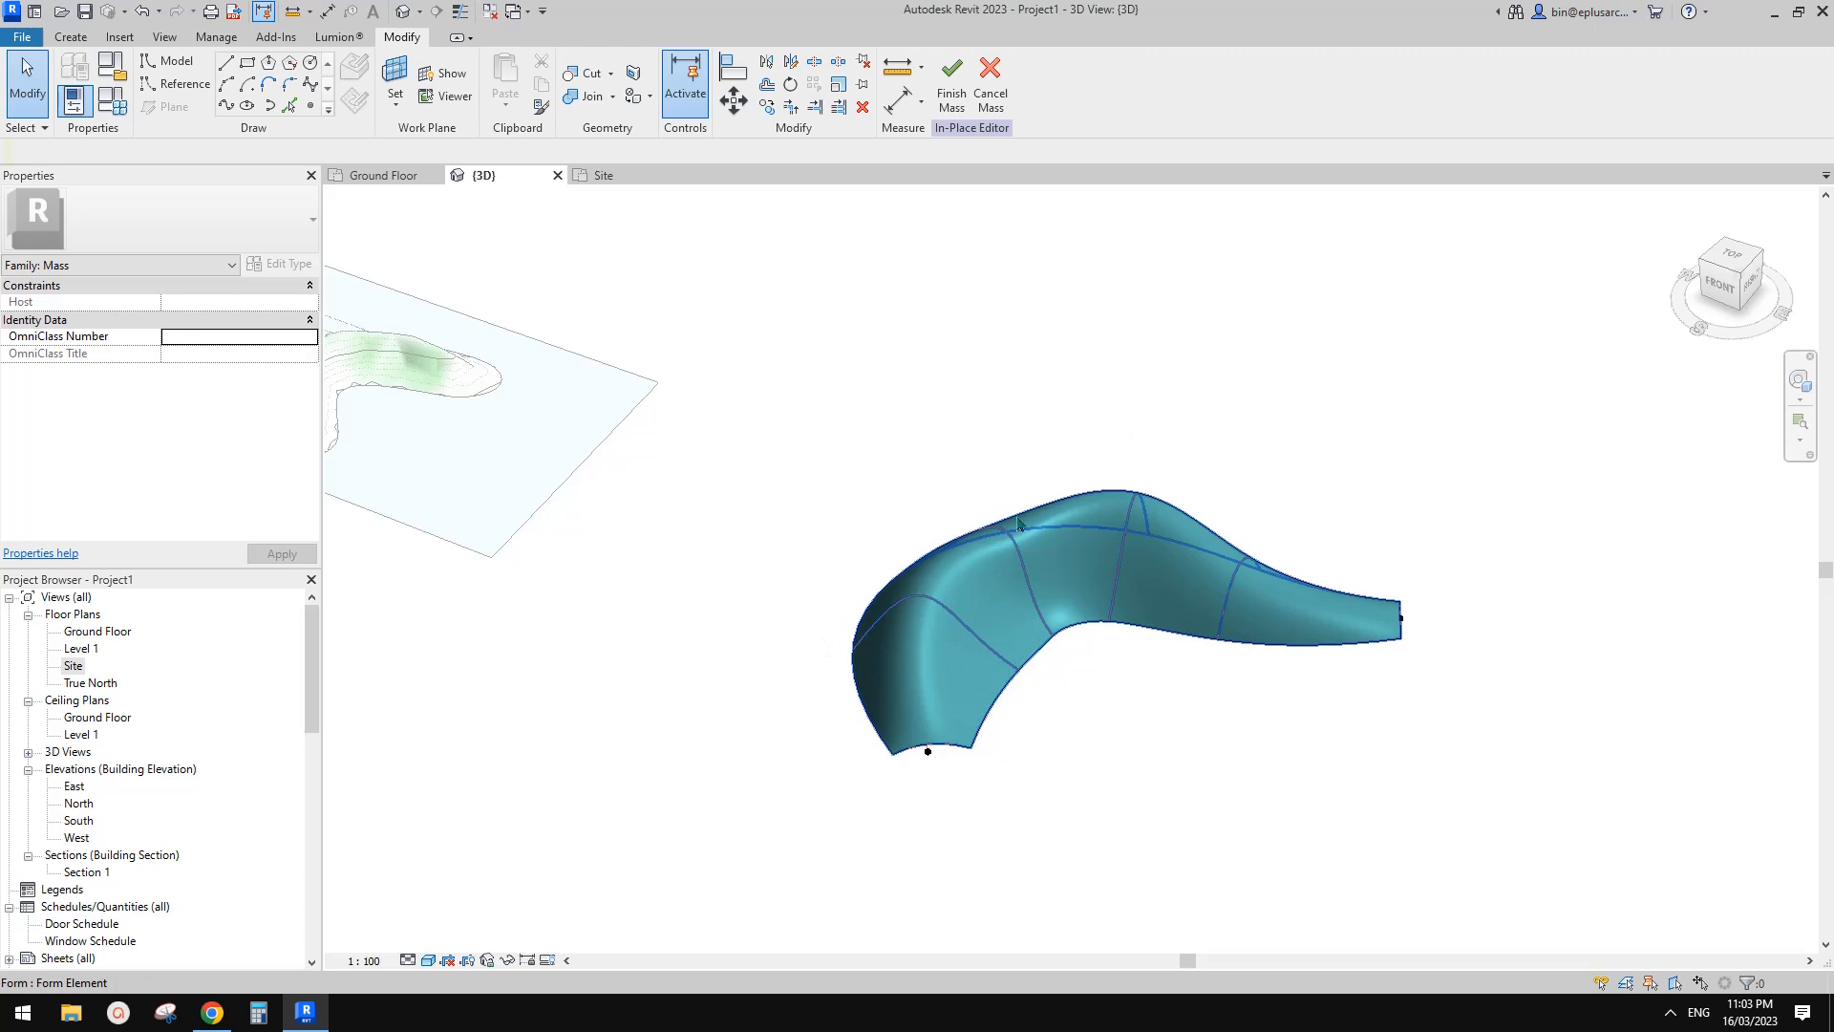
middle_click_drag(1120, 538, 1121, 496, "shift")
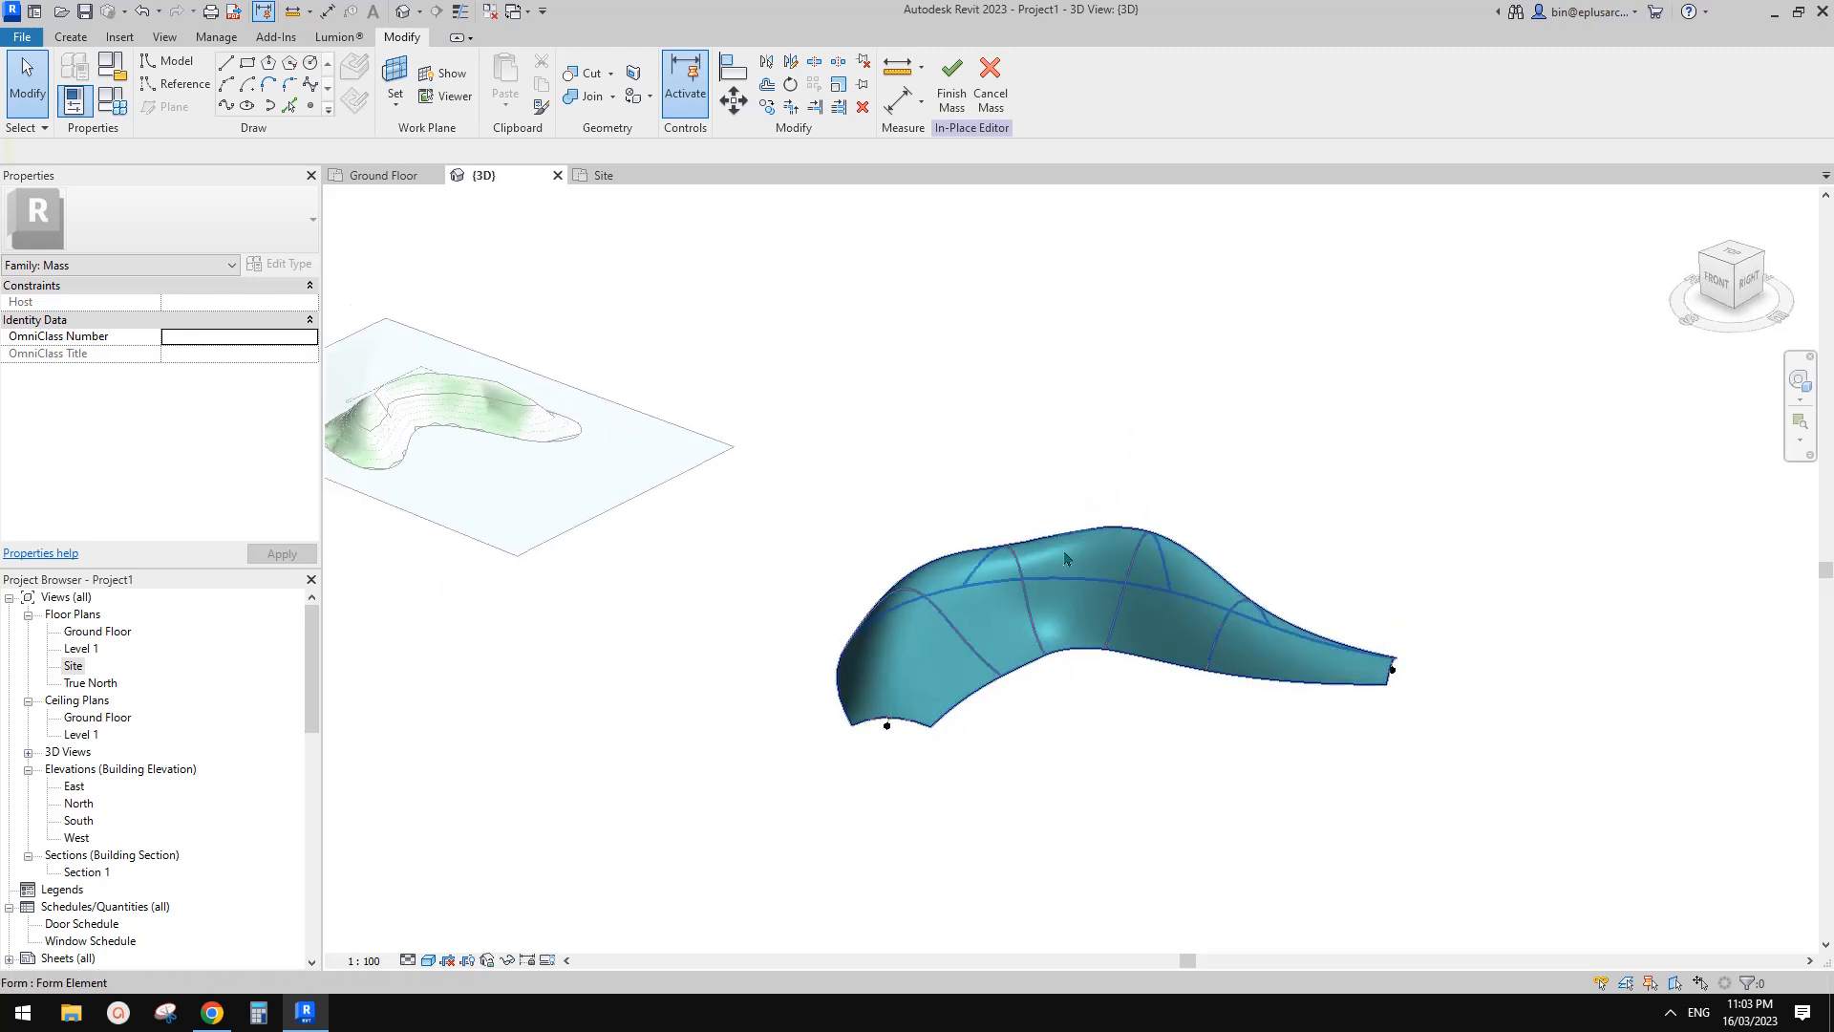
middle_click_drag(1130, 583, 1138, 669, "shift")
Step: Finish editing the in-place mass
left_click(1138, 669)
middle_click_drag(923, 686, 961, 726, "shift")
left_click(1376, 110)
Step: Assign a mass floor at the Ground Floor level to the finished mass
left_click(1049, 690)
left_click(919, 94)
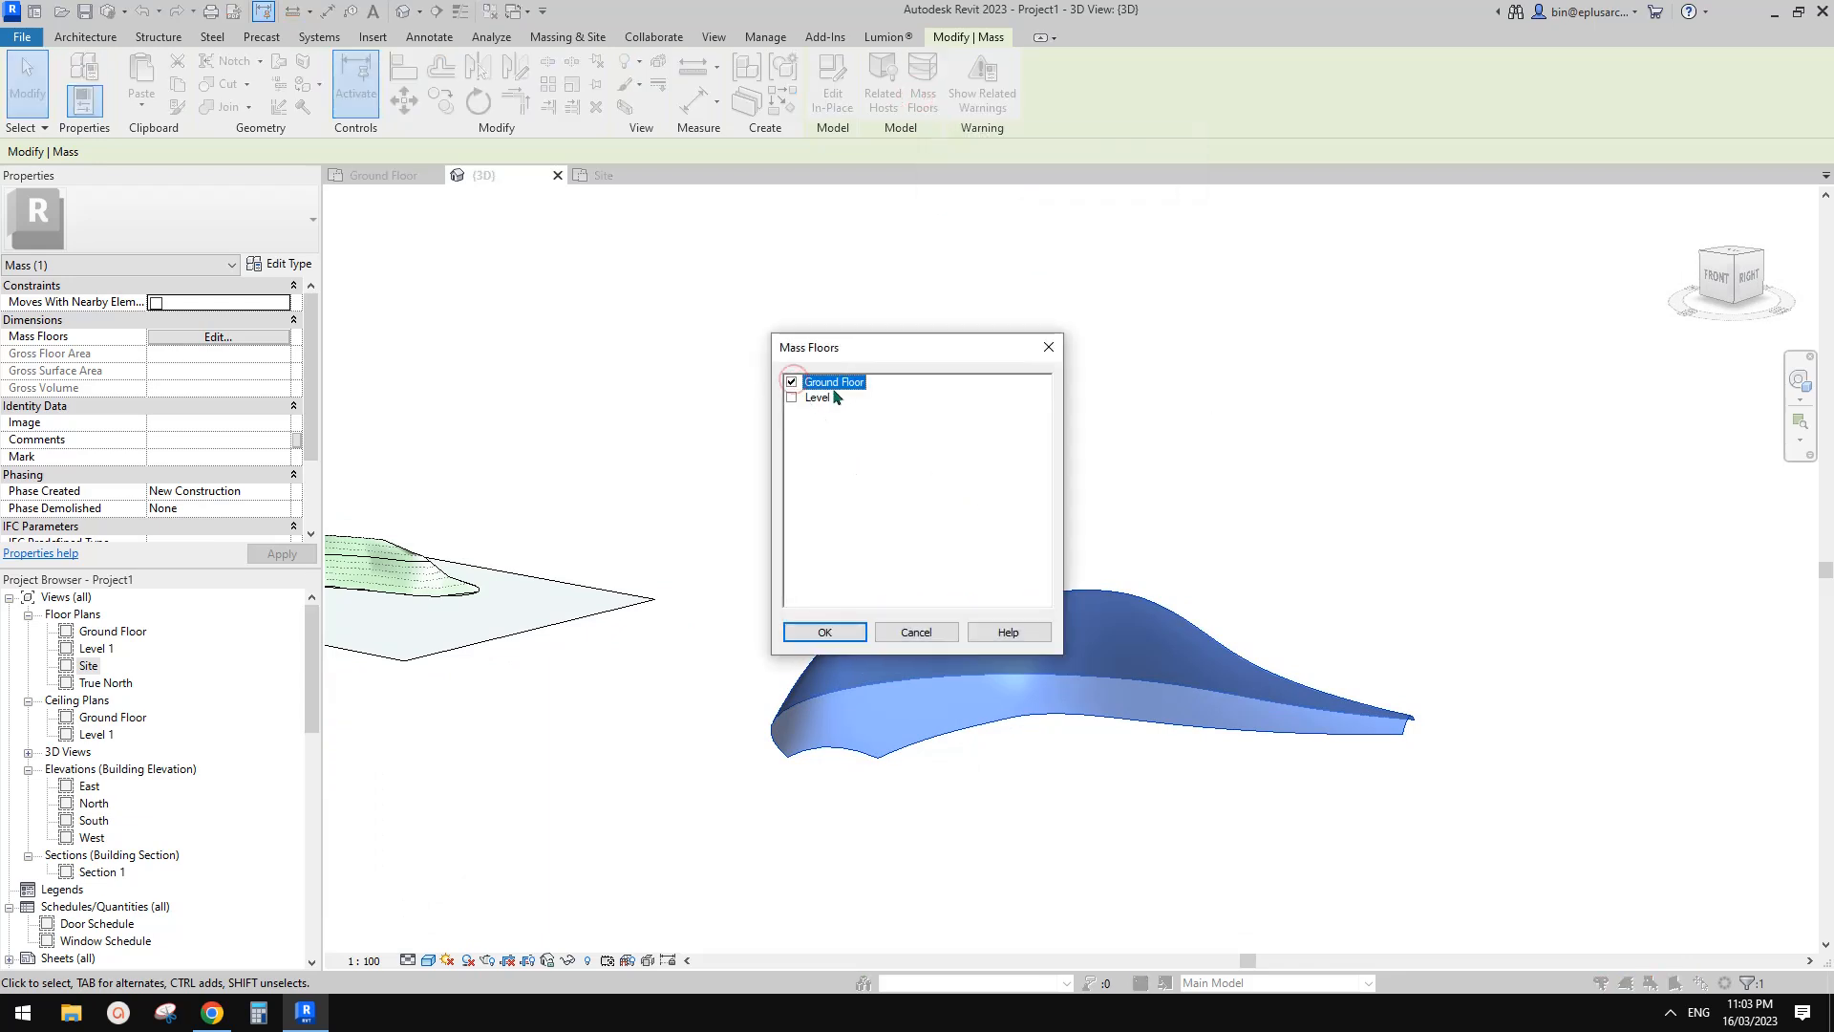
key("Return")
middle_click_drag(873, 440, 791, 530, "shift")
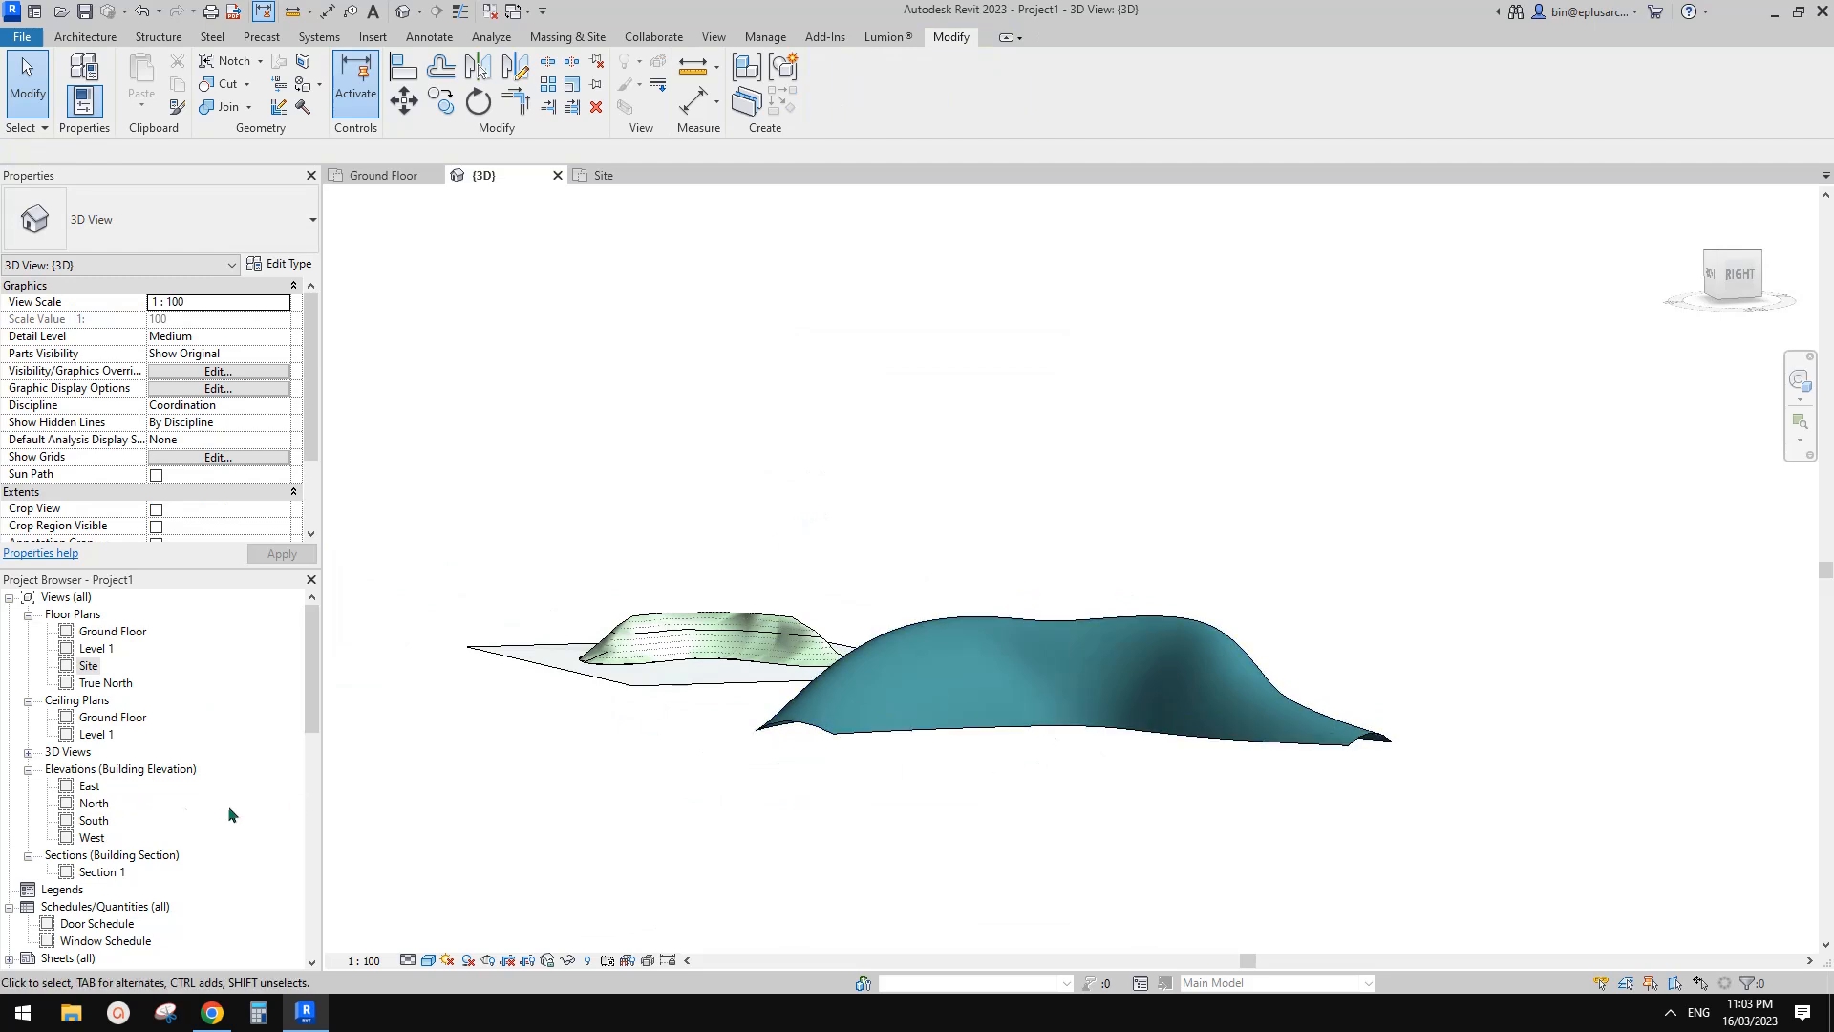
Step: Open the South elevation and maximize the 3D extents of Level 1 so it spans the mass
double_click(91, 823)
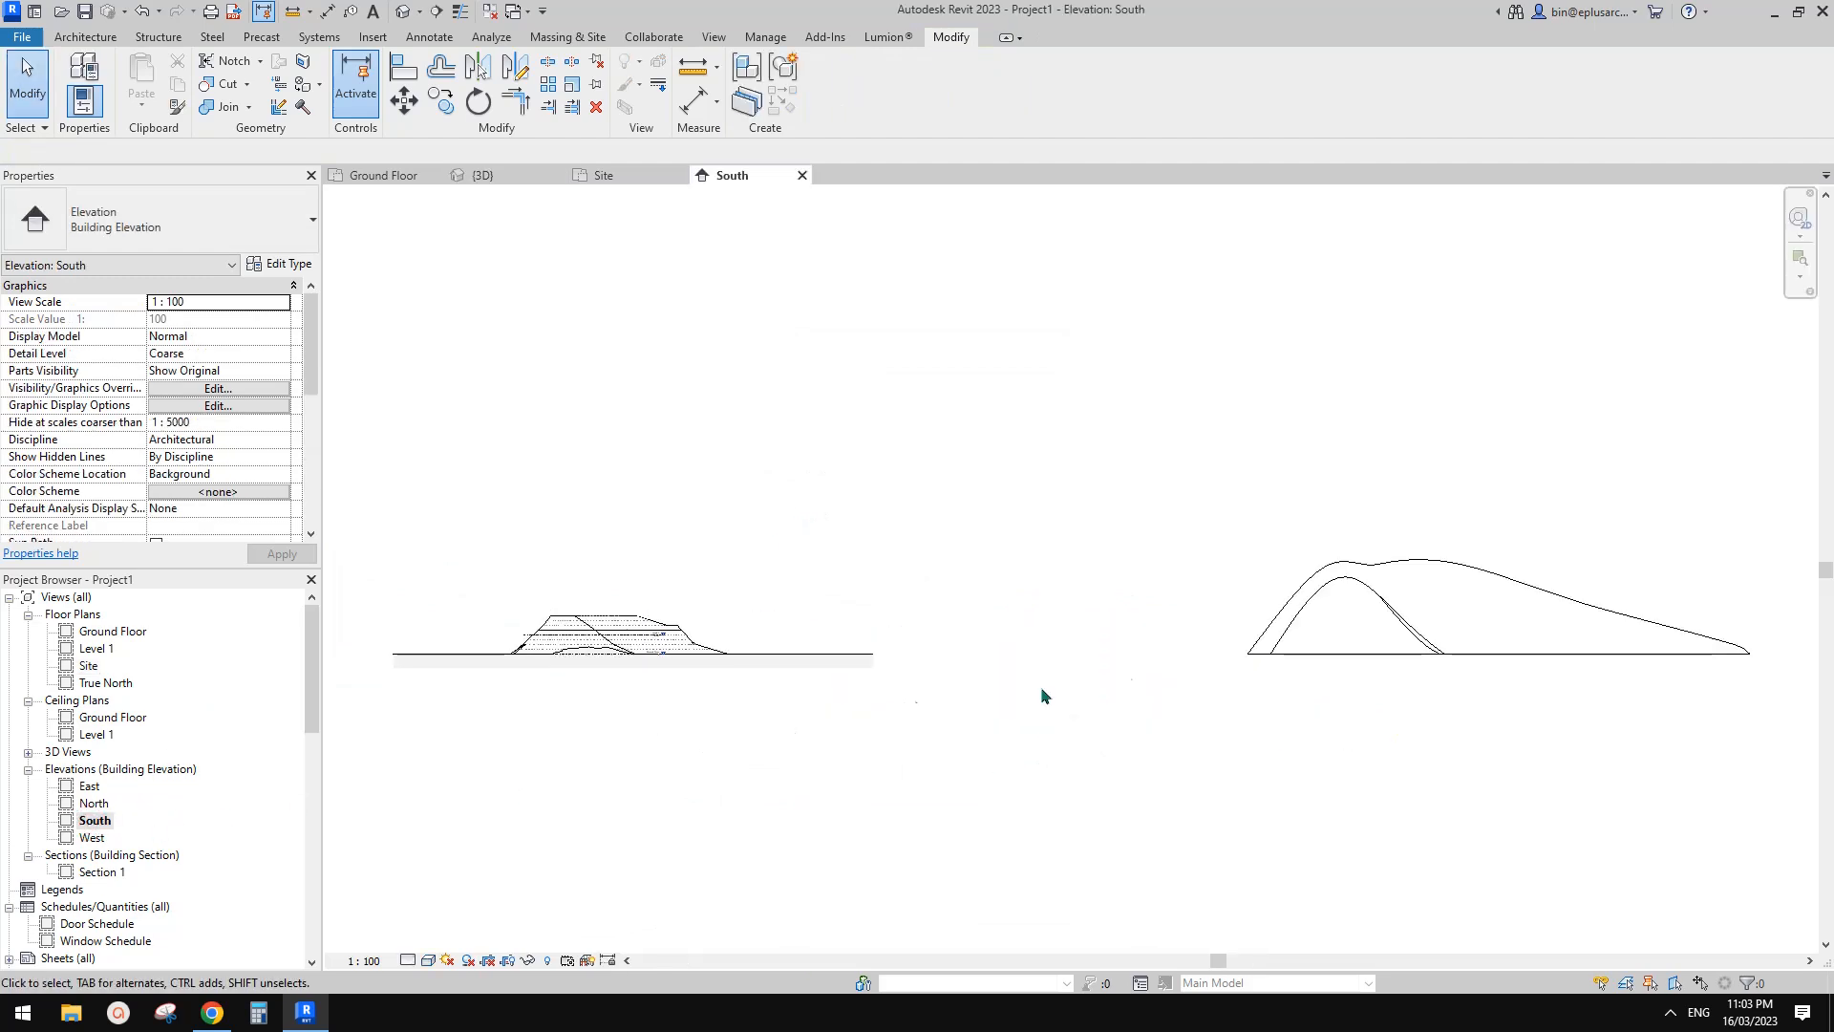
scroll(663, 655, "up", 4)
scroll(1100, 645, "down", 4)
middle_click_drag(1100, 646, 1020, 659)
scroll(794, 657, "up", 3)
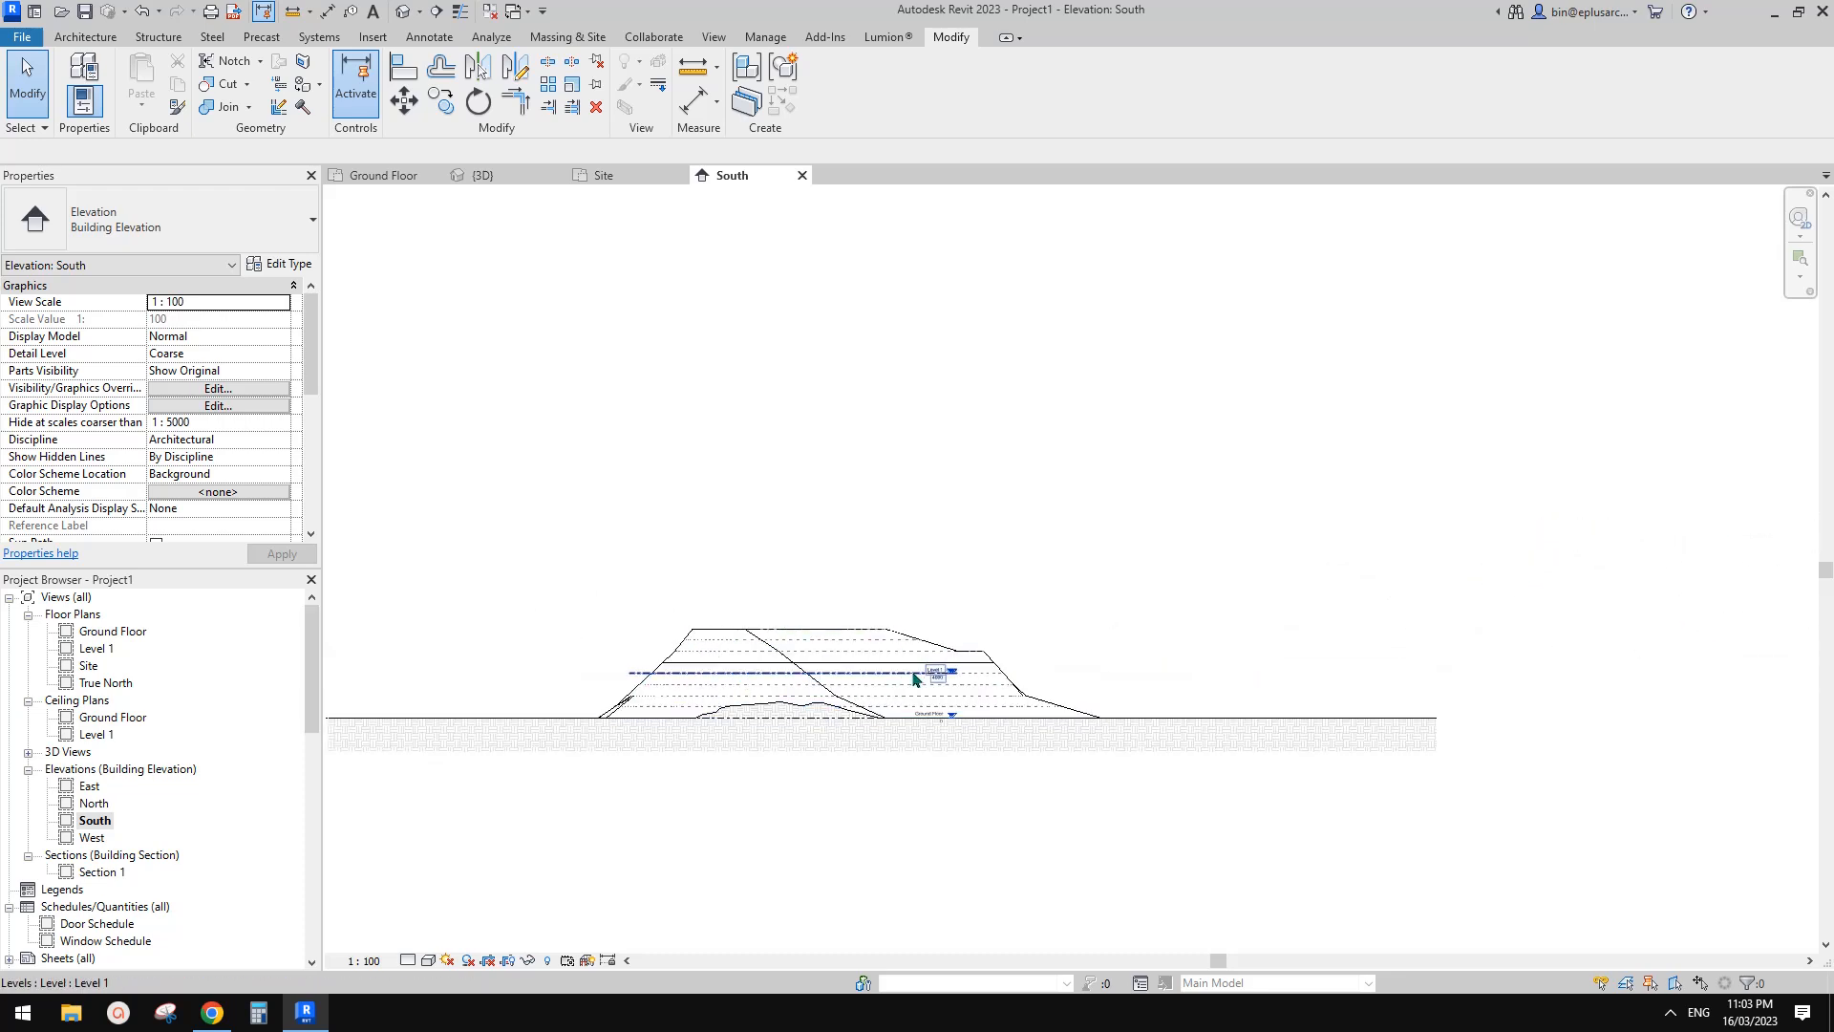
left_click(914, 679)
right_click(915, 679)
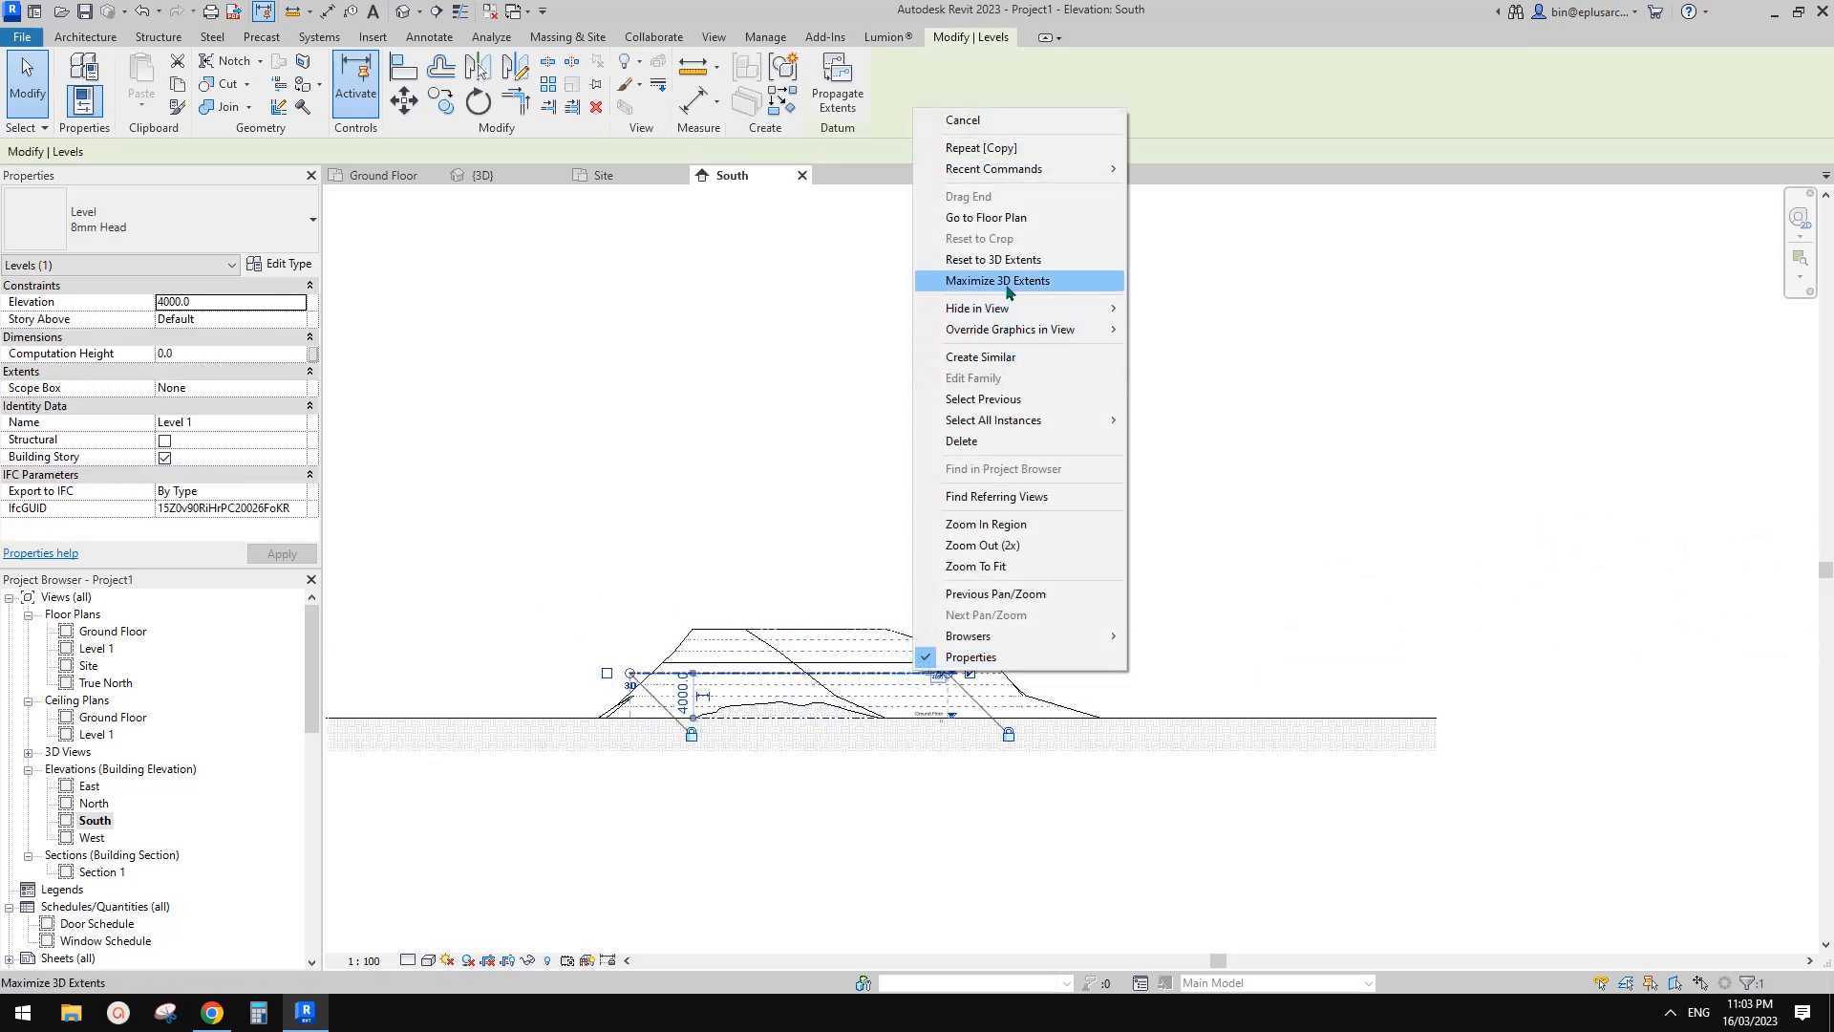
left_click(998, 281)
key("z")
key("f")
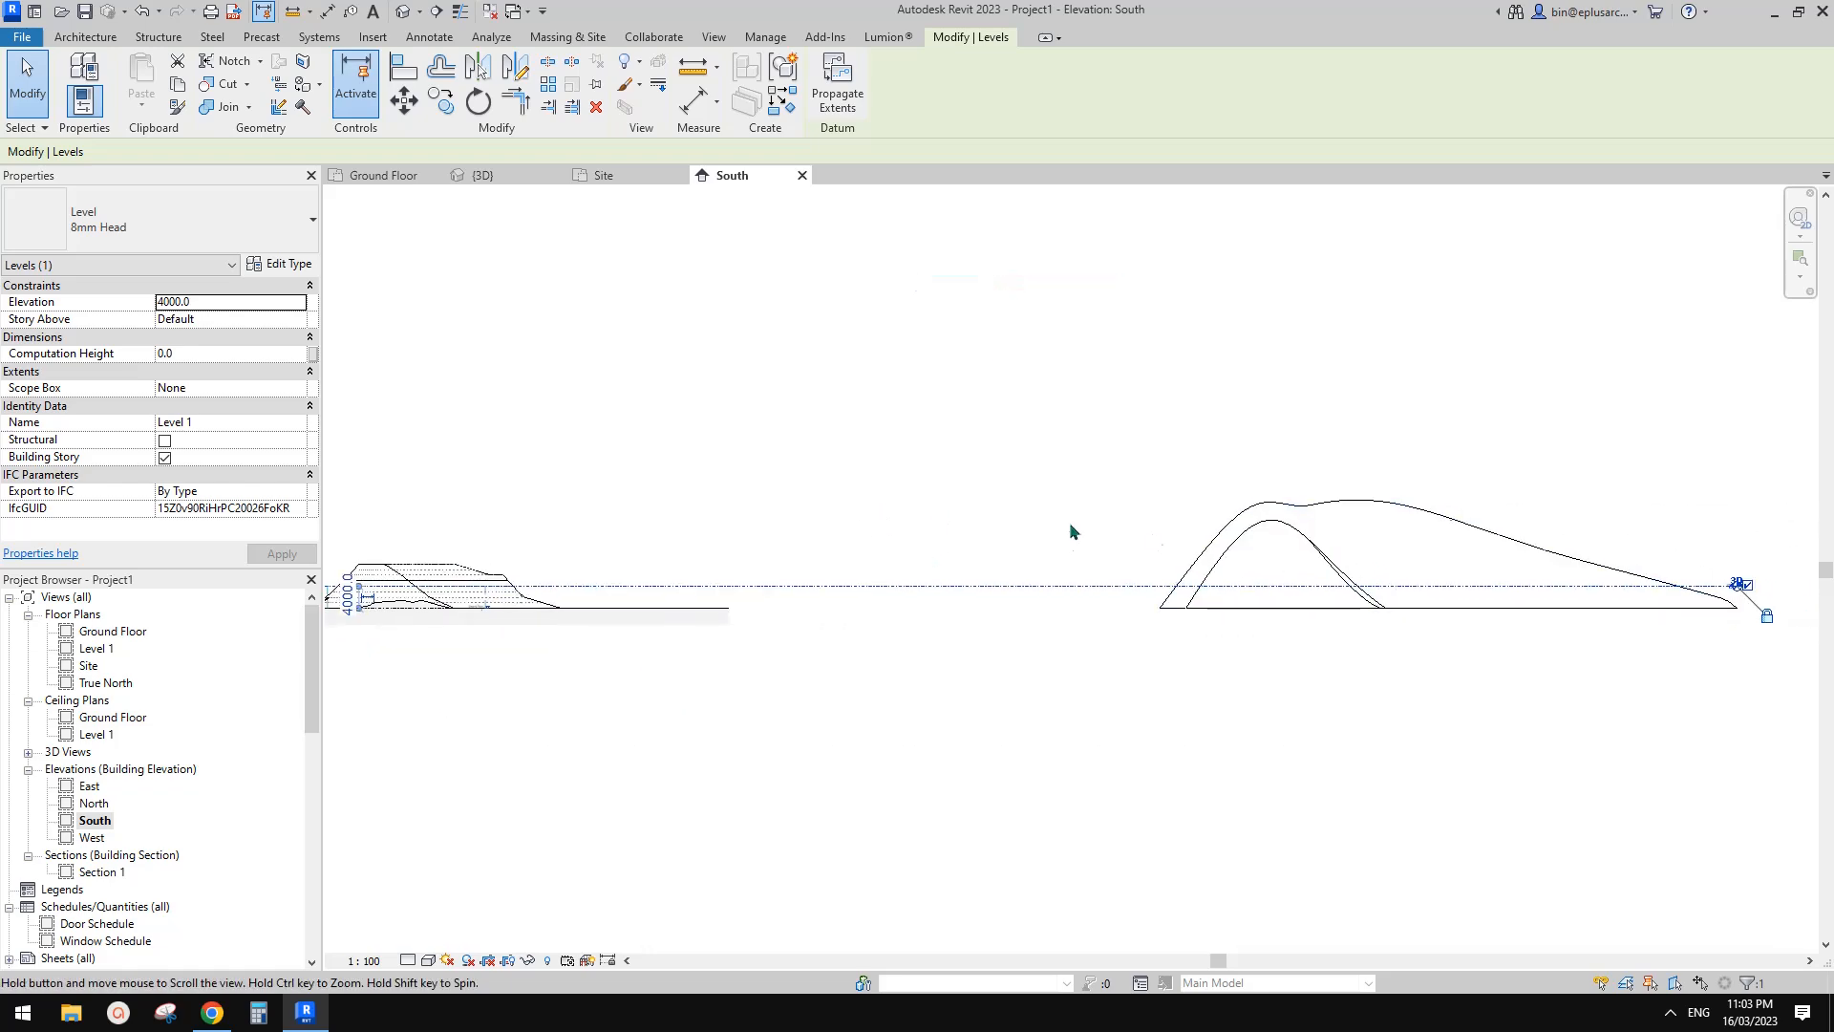
left_click(1153, 541)
Step: In the 3D view, give the mass a mass floor at Level 1 only, with Ground Floor excluded
left_click(403, 12)
middle_click_drag(999, 444, 1033, 514, "shift")
scroll(1126, 564, "up", 2)
left_click(1376, 673)
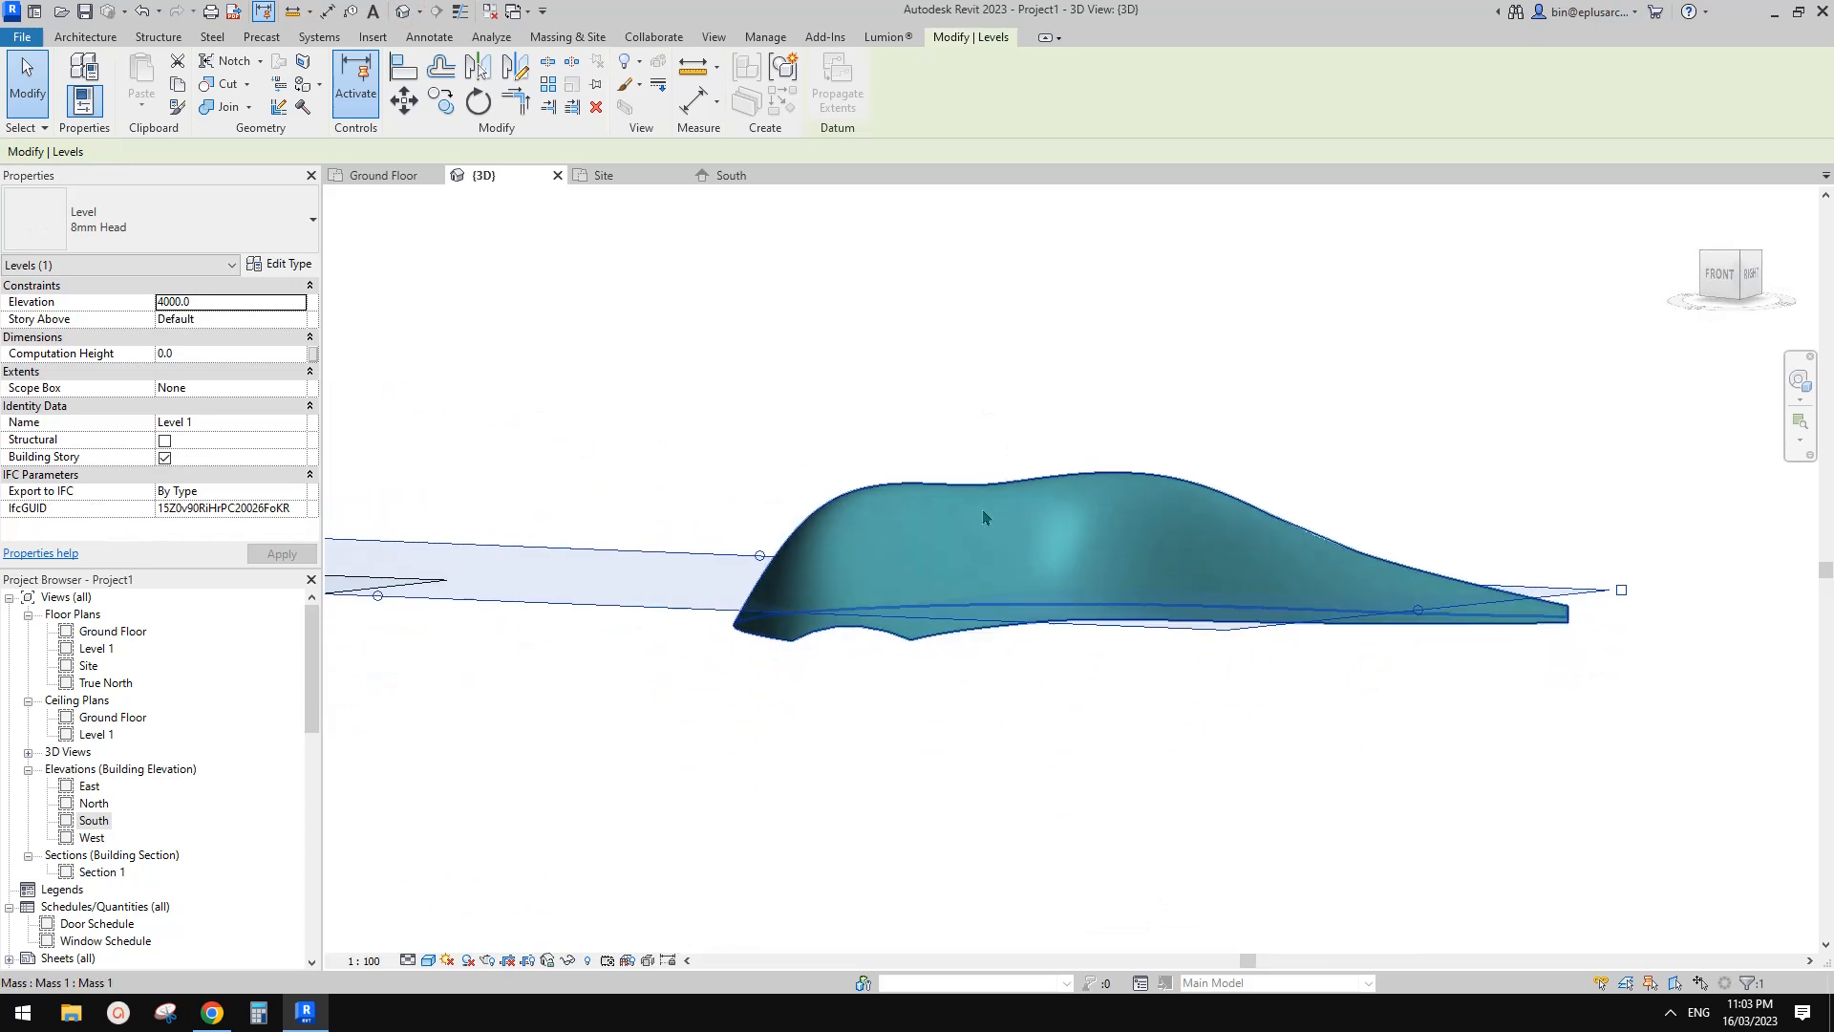
left_click(1095, 534)
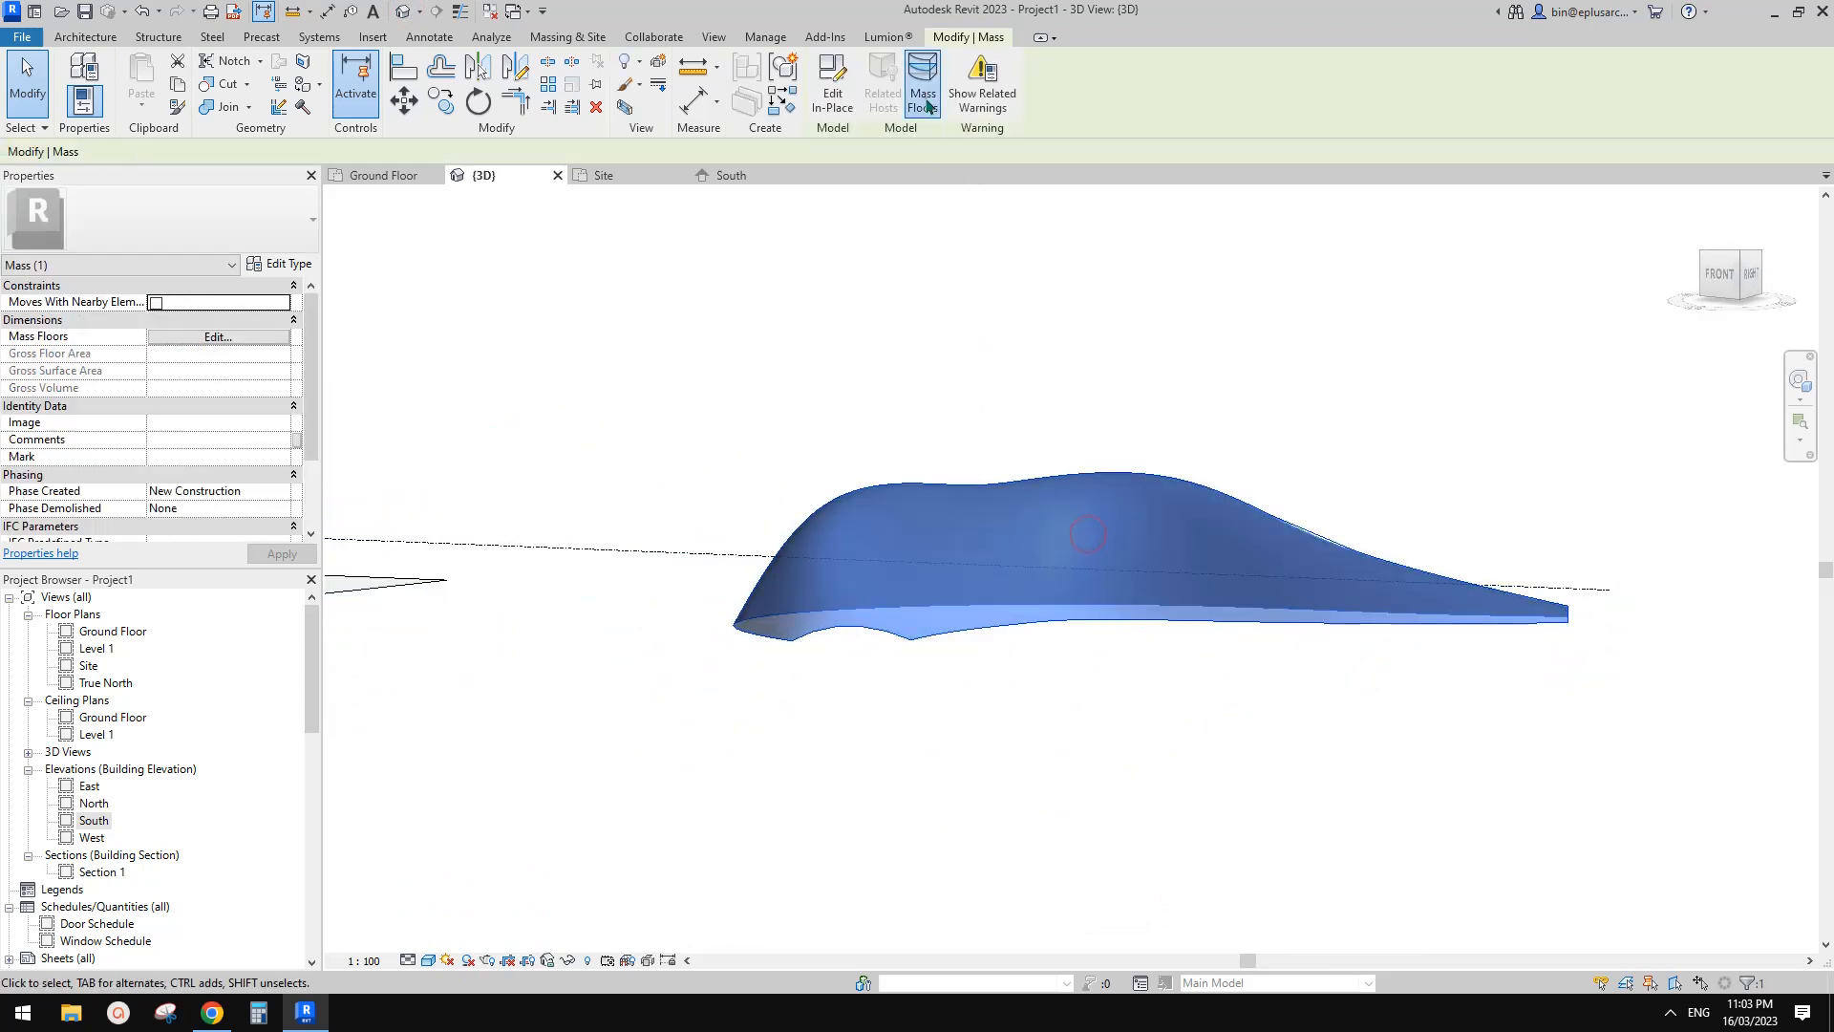
left_click(923, 95)
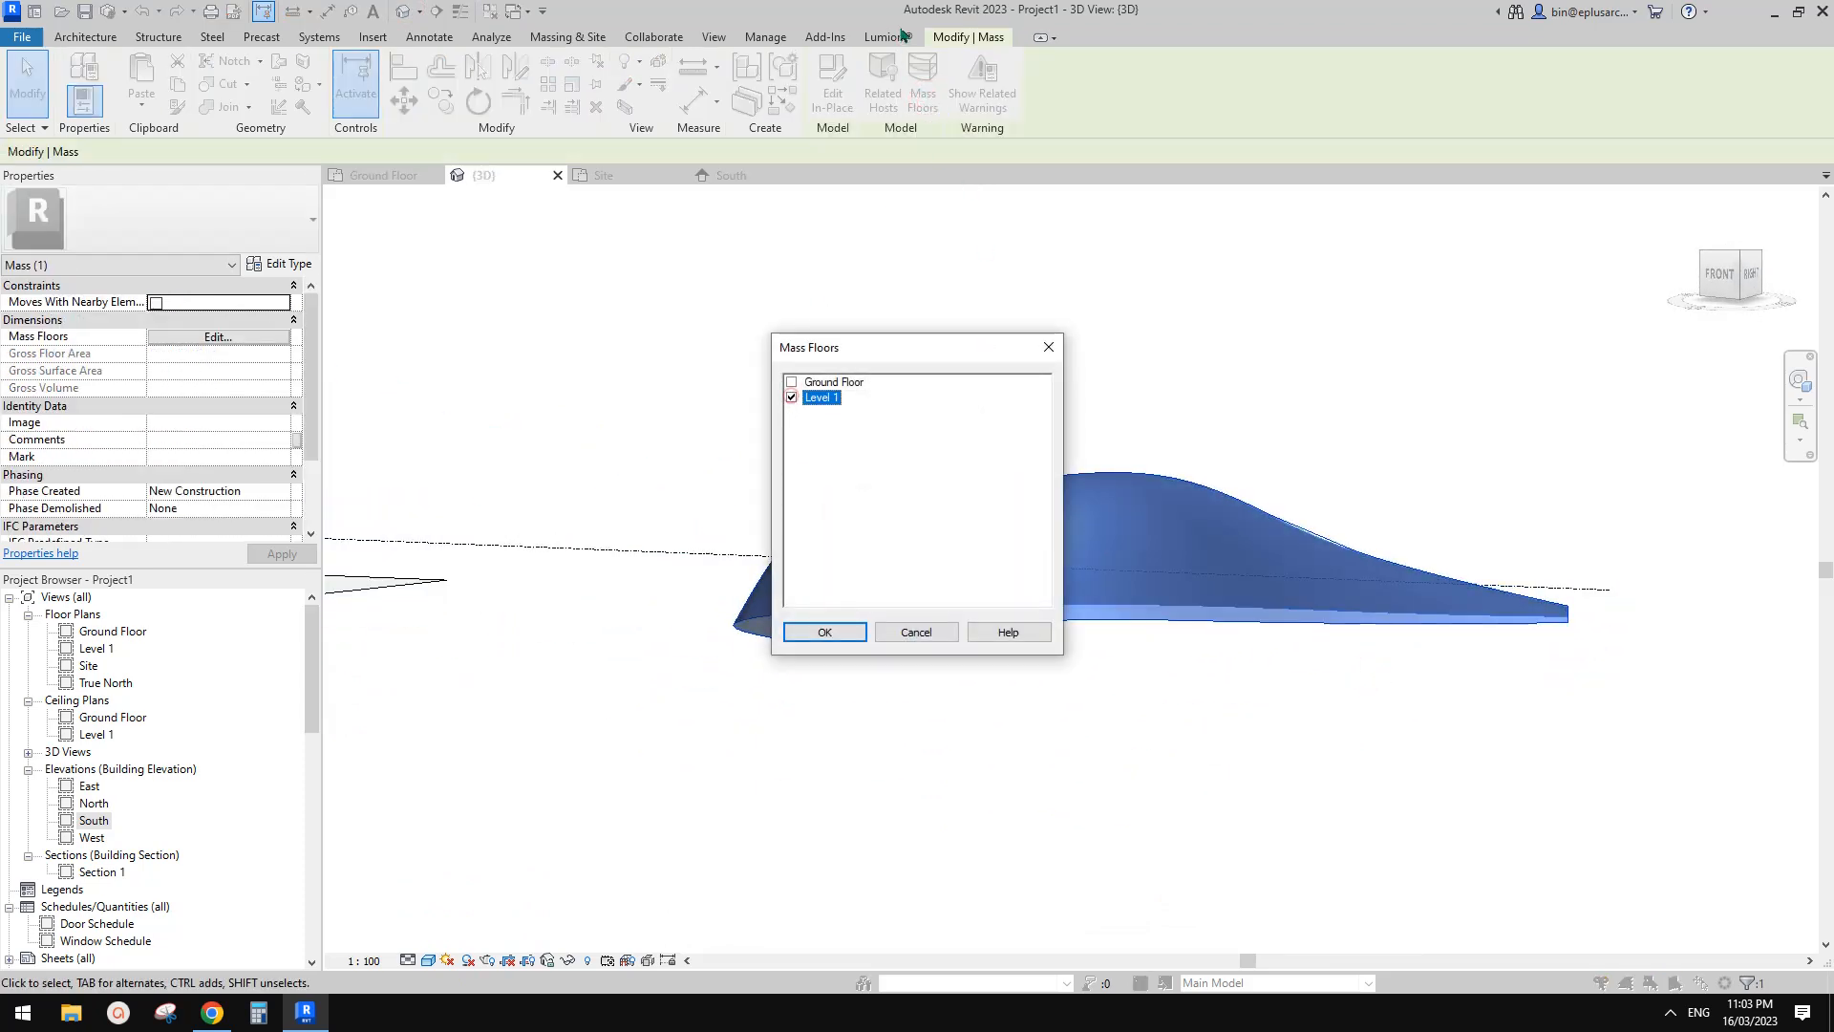
left_click(825, 632)
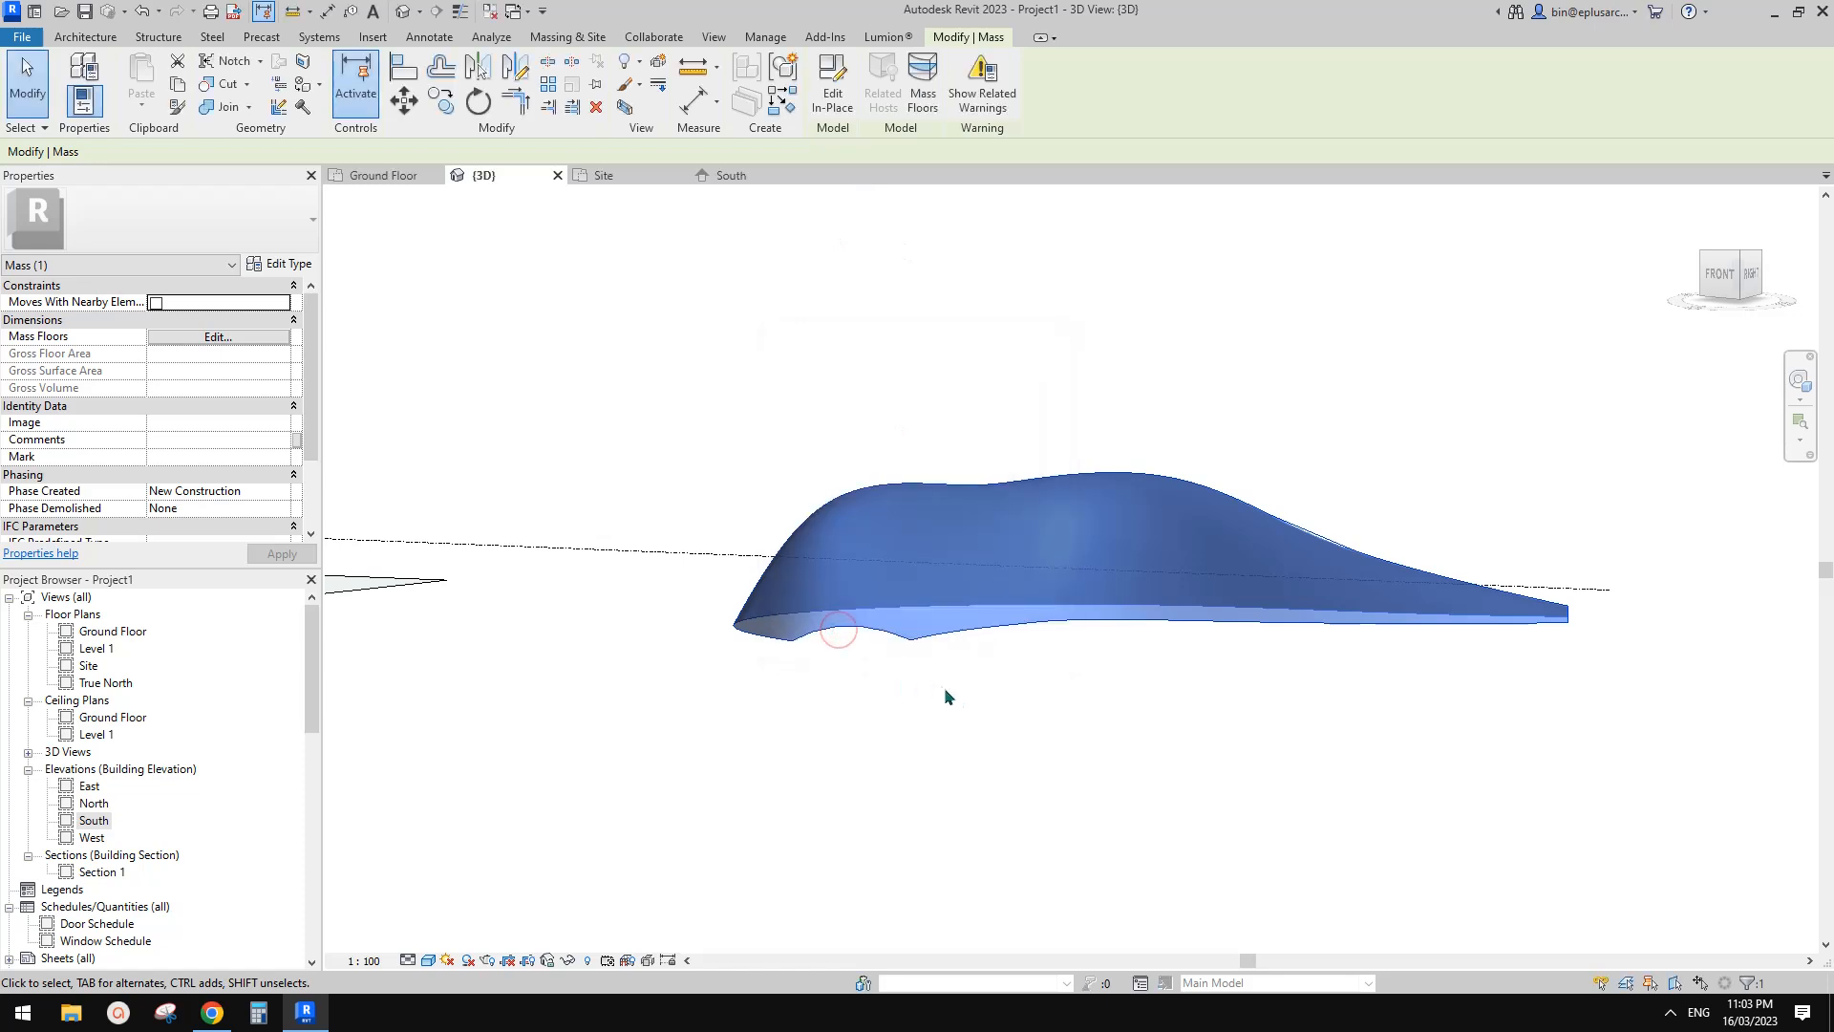
Step: Examine the mass's underside and end faces from several angles
left_click(1127, 731)
left_click(1118, 587)
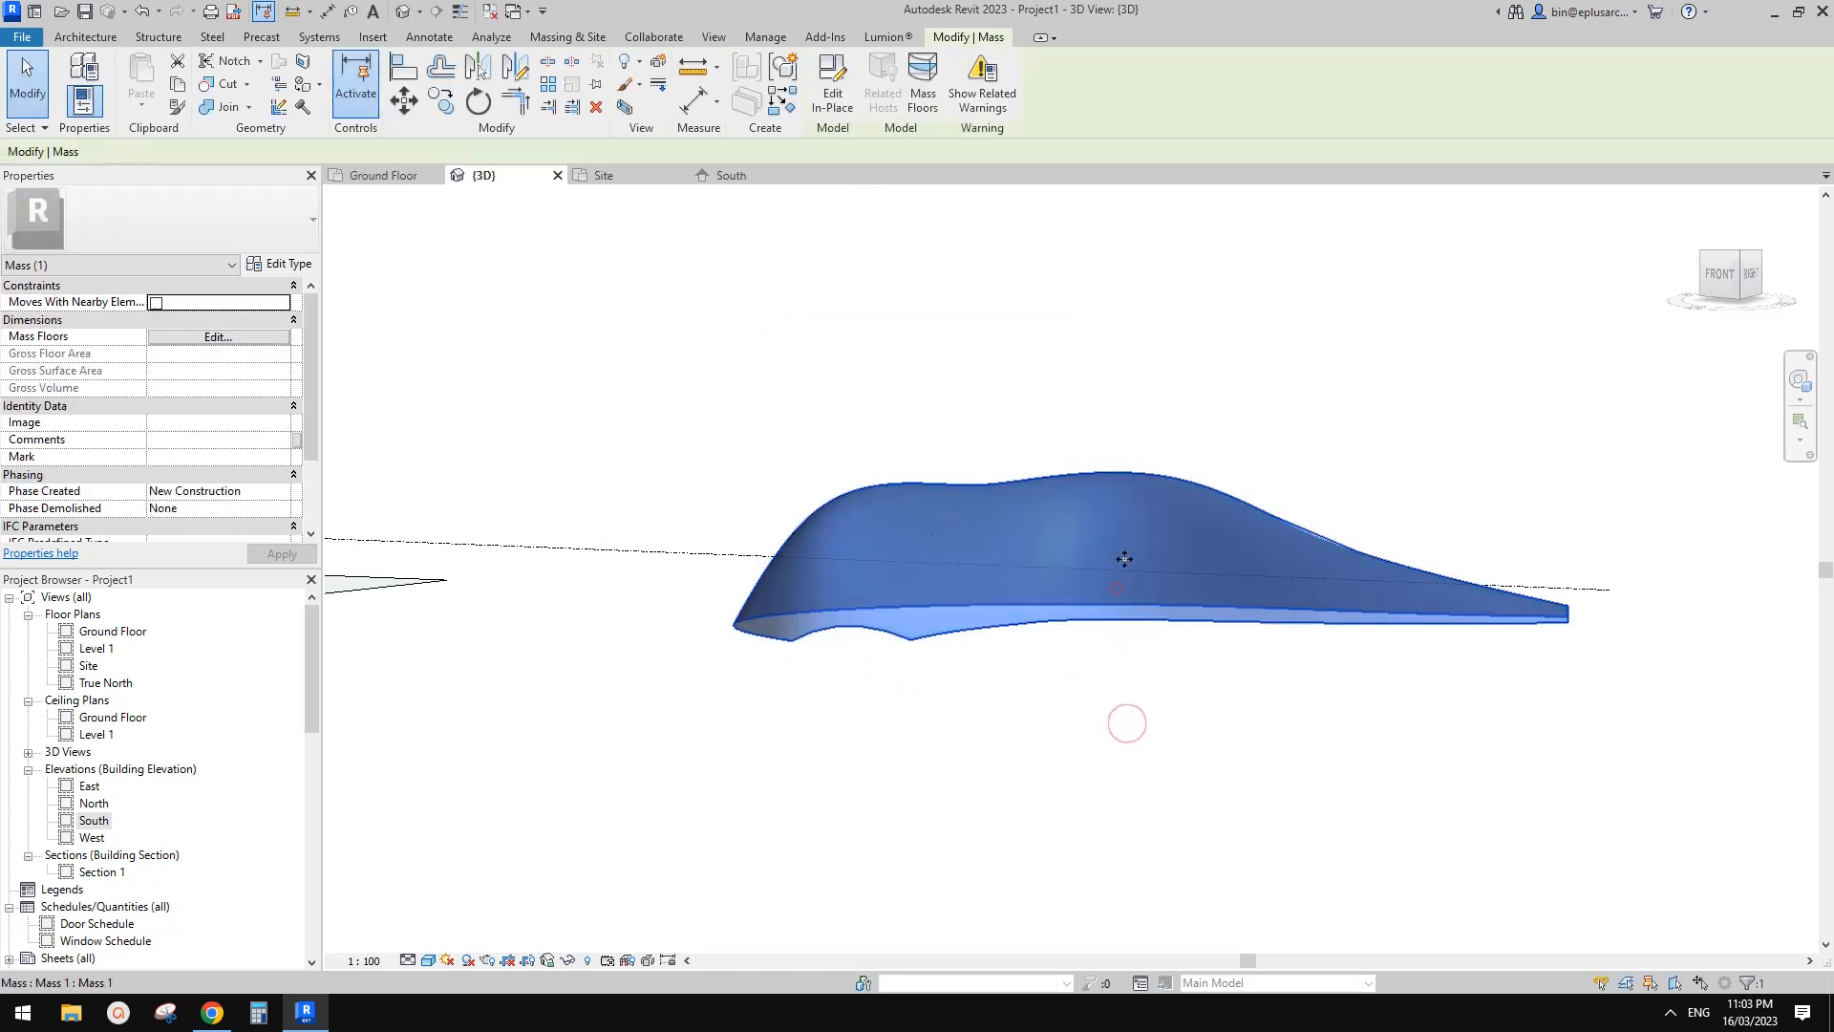
middle_click_drag(957, 548, 863, 595, "shift")
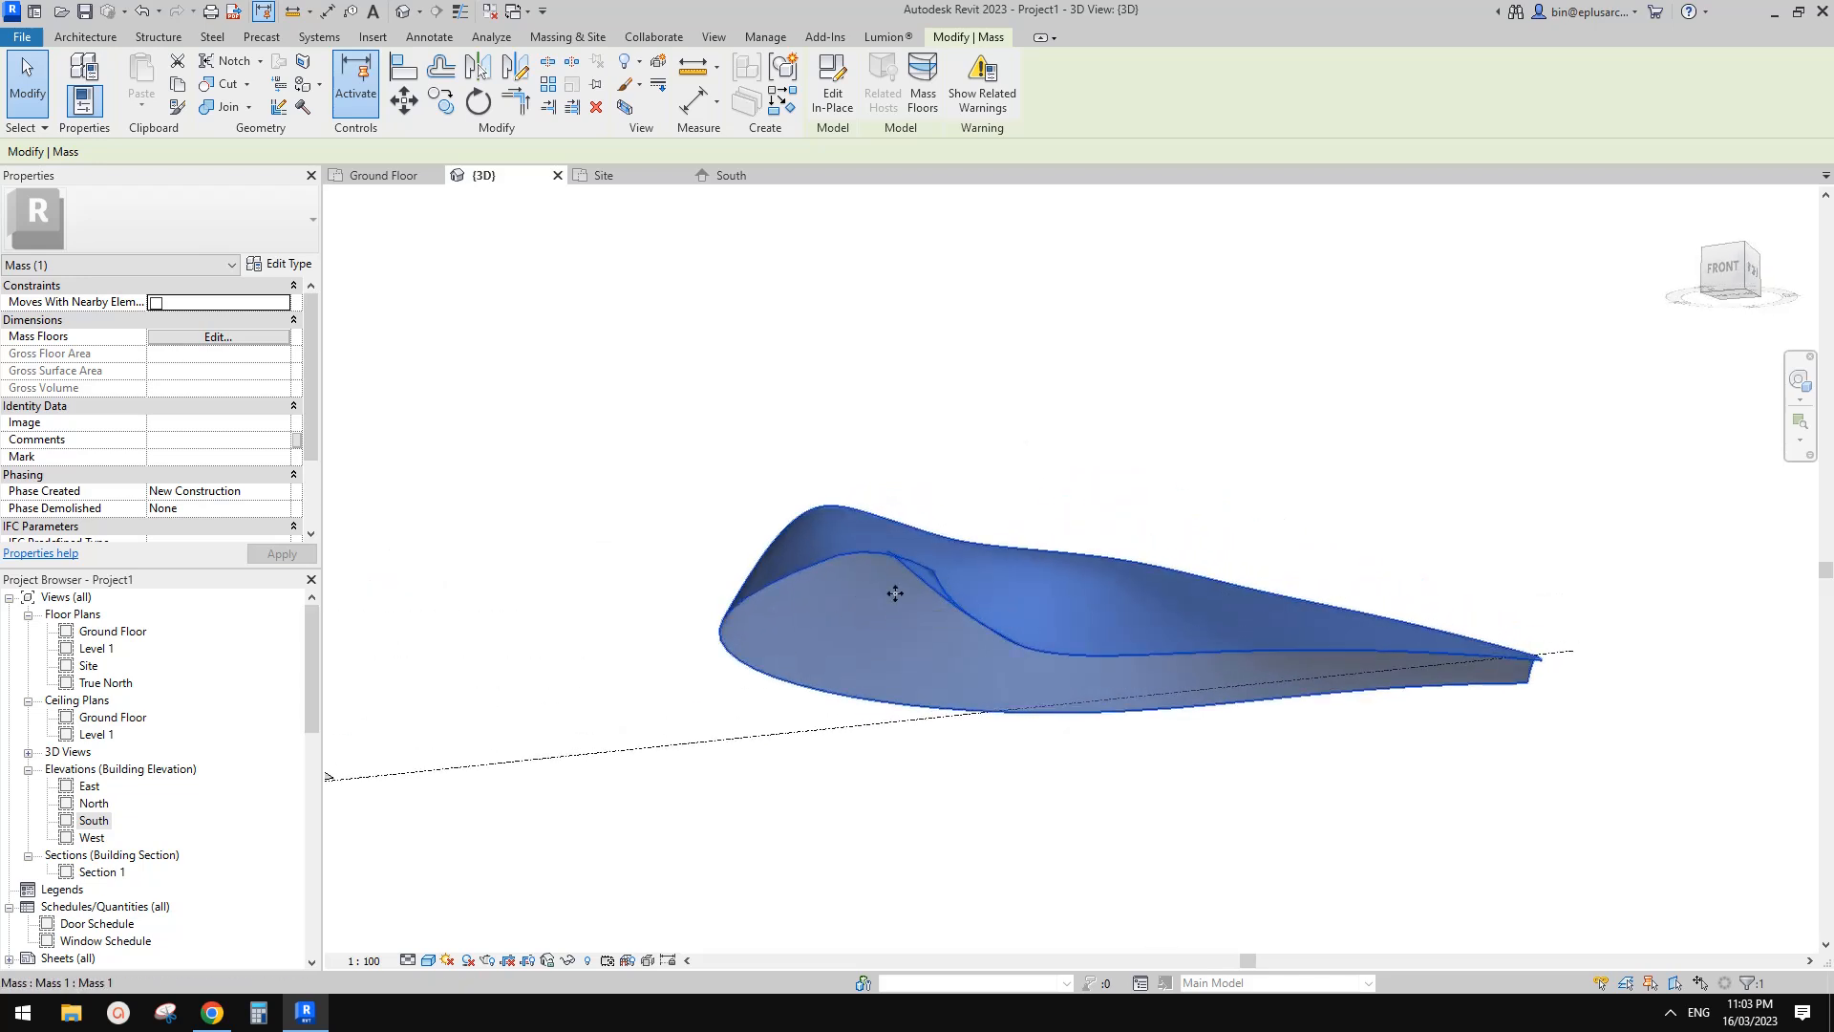
scroll(935, 597, "down", 3)
middle_click_drag(935, 597, 968, 626, "shift")
scroll(966, 622, "up", 5)
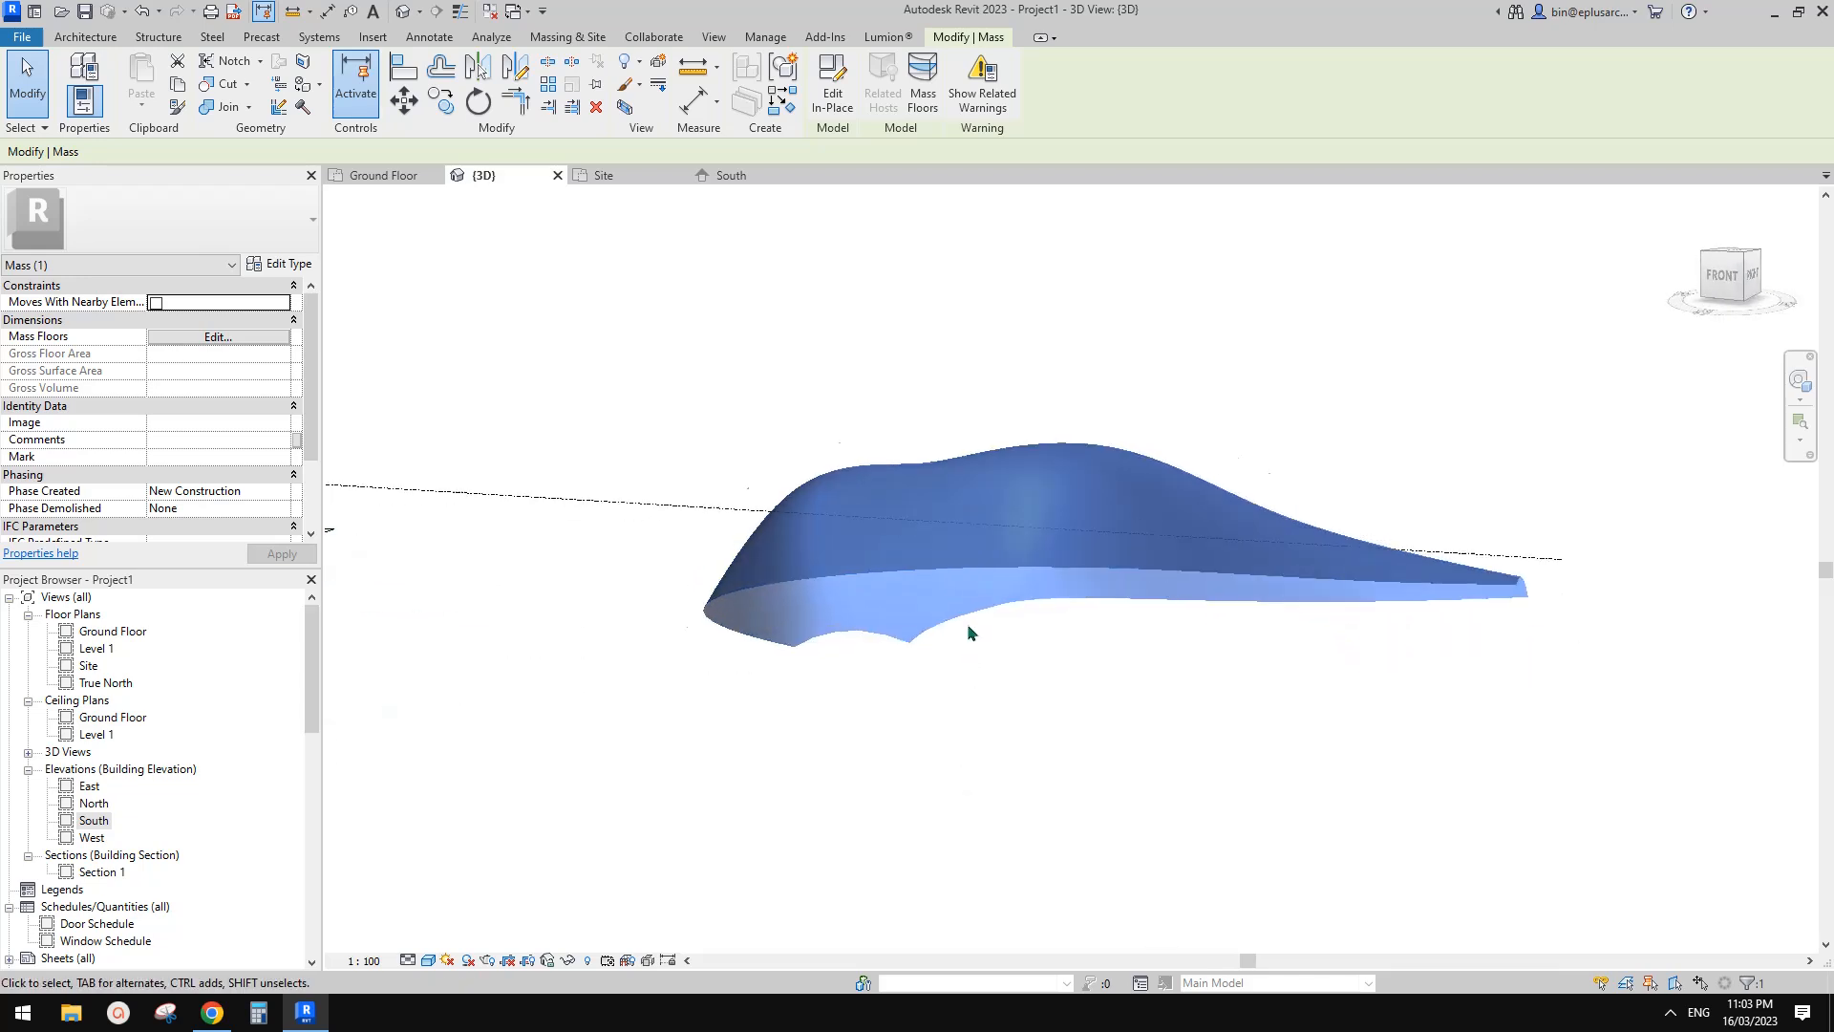
left_click(966, 619)
left_click(938, 528)
mouse_move(938, 525)
middle_mouse_down("shift")
mouse_move(1005, 582)
mouse_move(1021, 543)
mouse_move(1007, 622)
middle_mouse_up("shift")
Step: Edit the mass in place and delete its lofted form so the profile and path reference lines can be reworked
left_click(1005, 620)
left_click(988, 587)
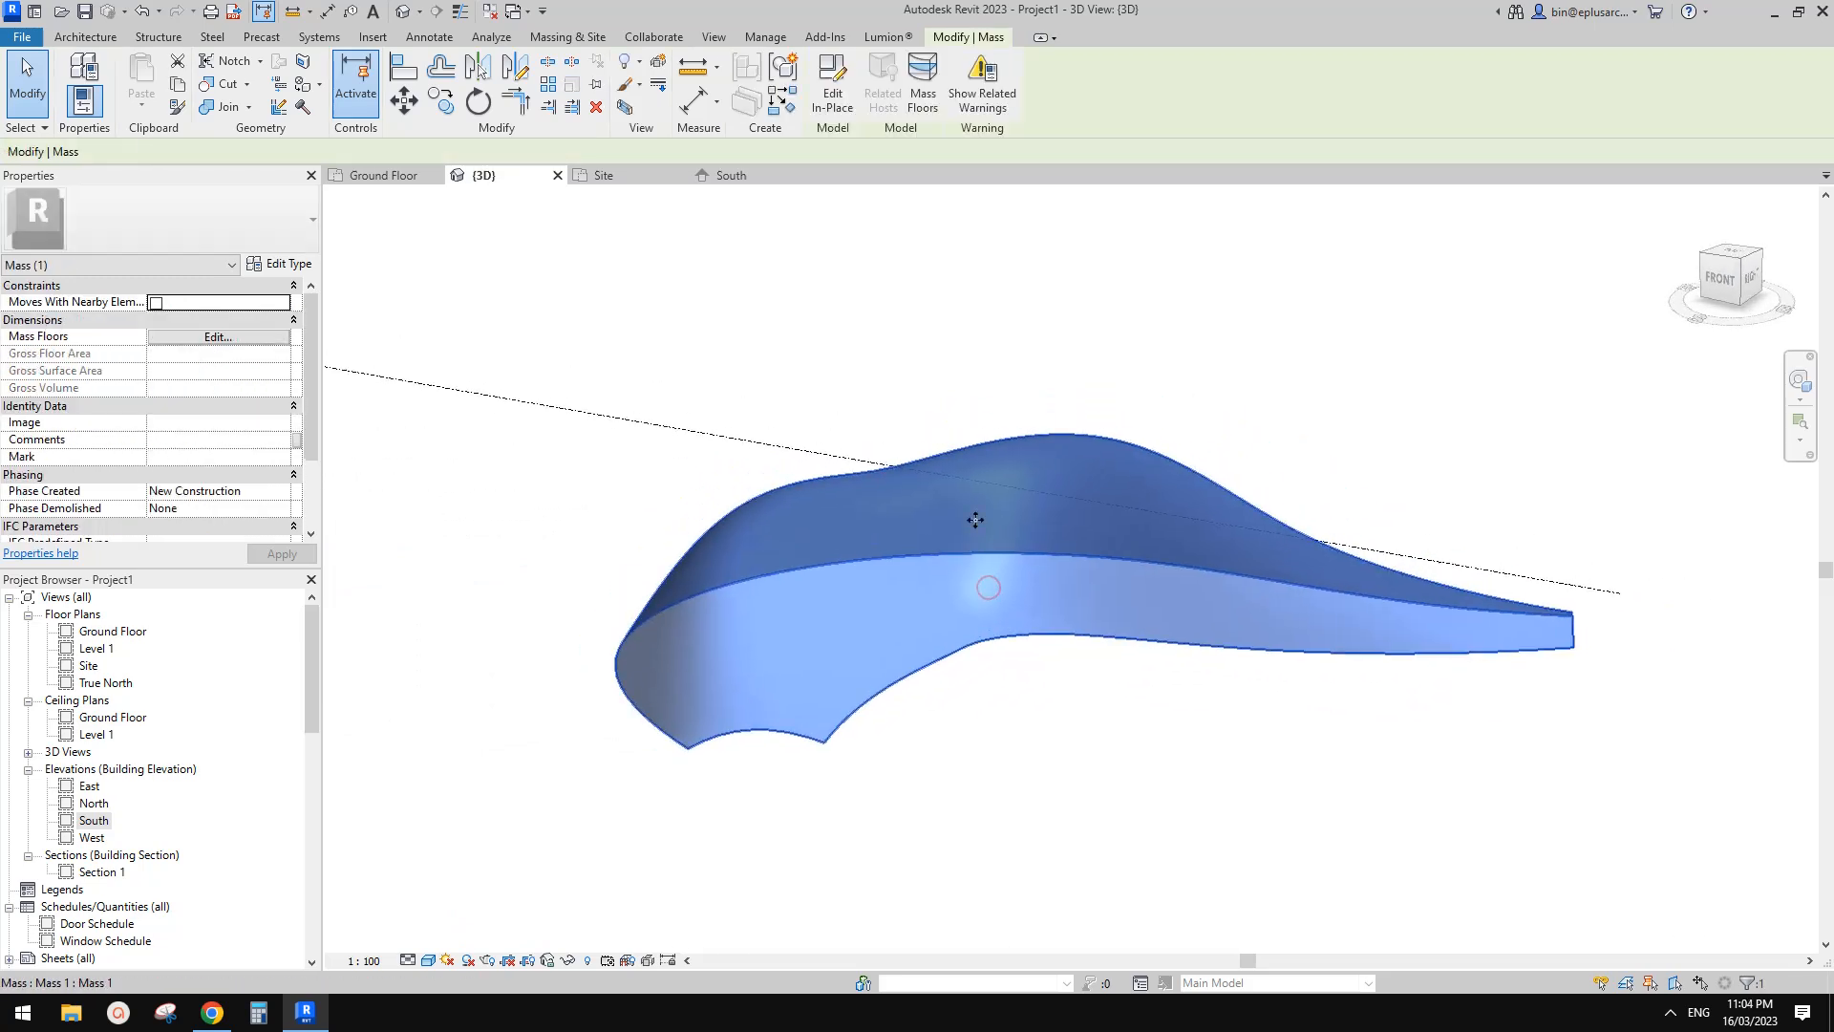
left_click(841, 93)
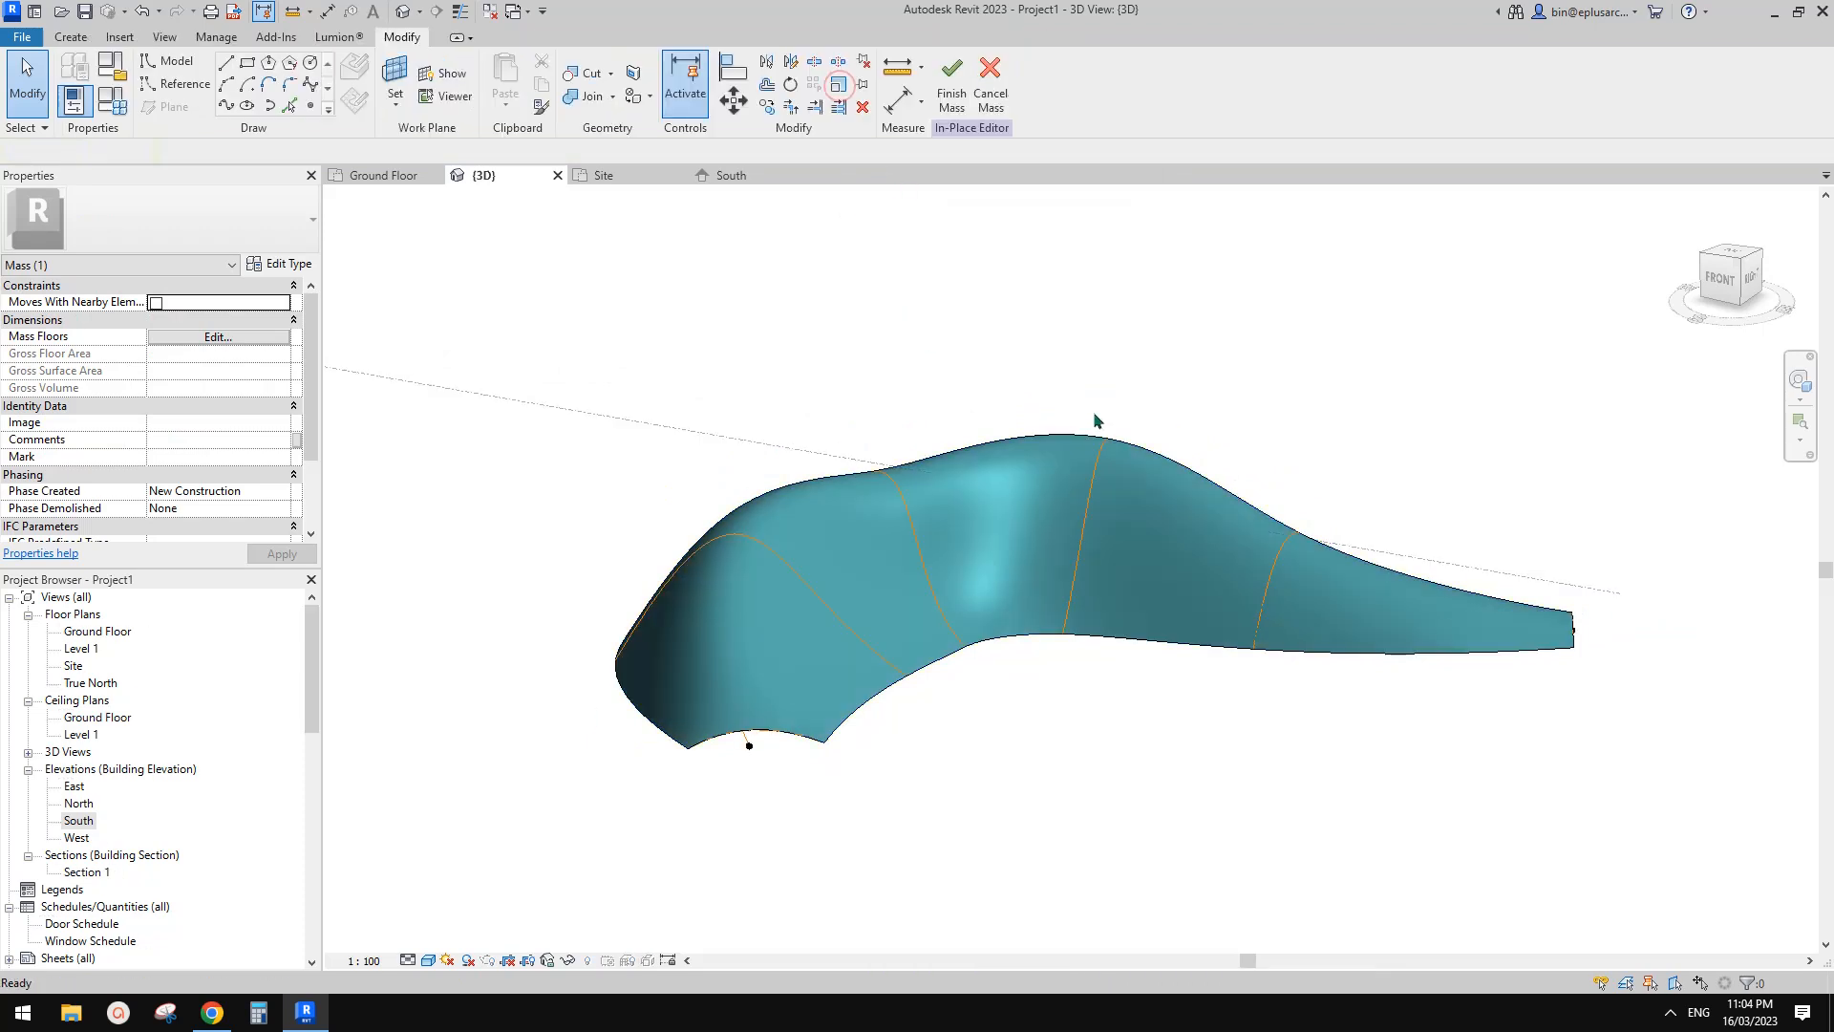
left_click(998, 535)
middle_click_drag(1085, 286, 1032, 275)
middle_click_drag(1204, 328, 1091, 310)
key("Delete")
middle_click_drag(1032, 532, 776, 643, "shift")
scroll(700, 491, "up", 2)
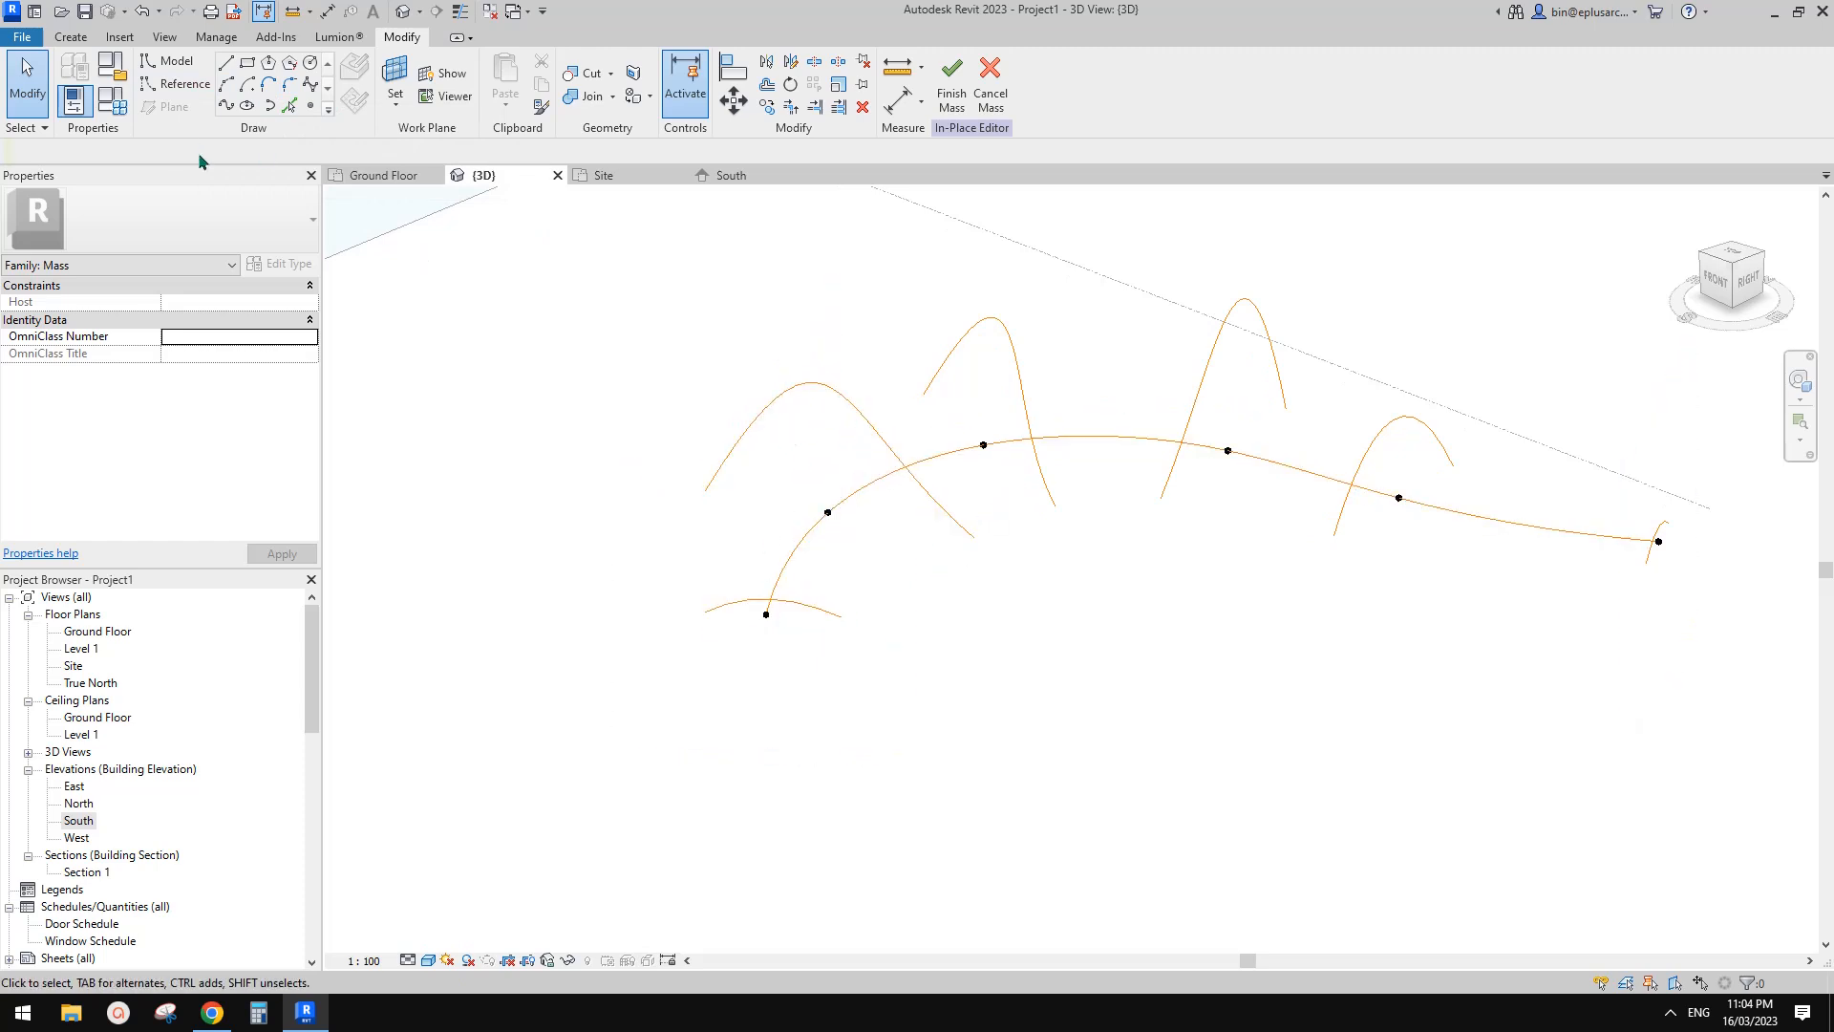
Step: Draw a reference line joining the ends of the arc profile at the path's wide end, on that reference point's work plane
left_click(177, 93)
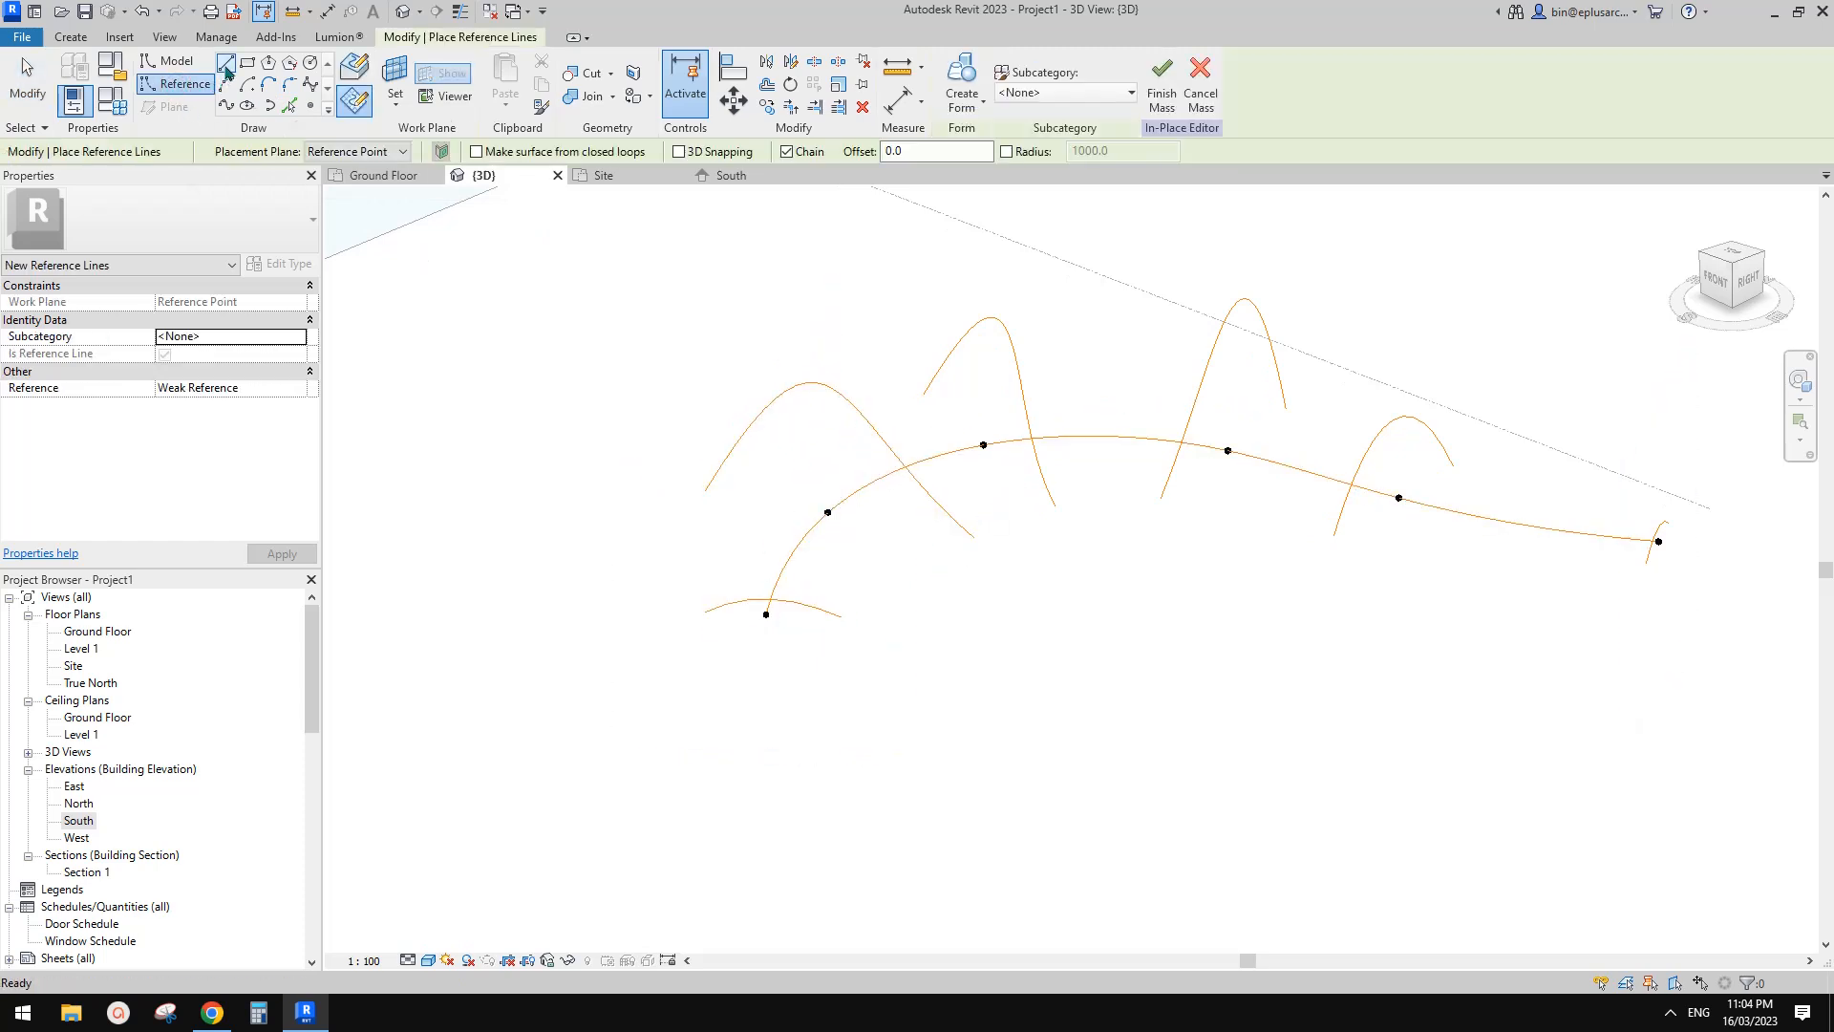
left_click(395, 74)
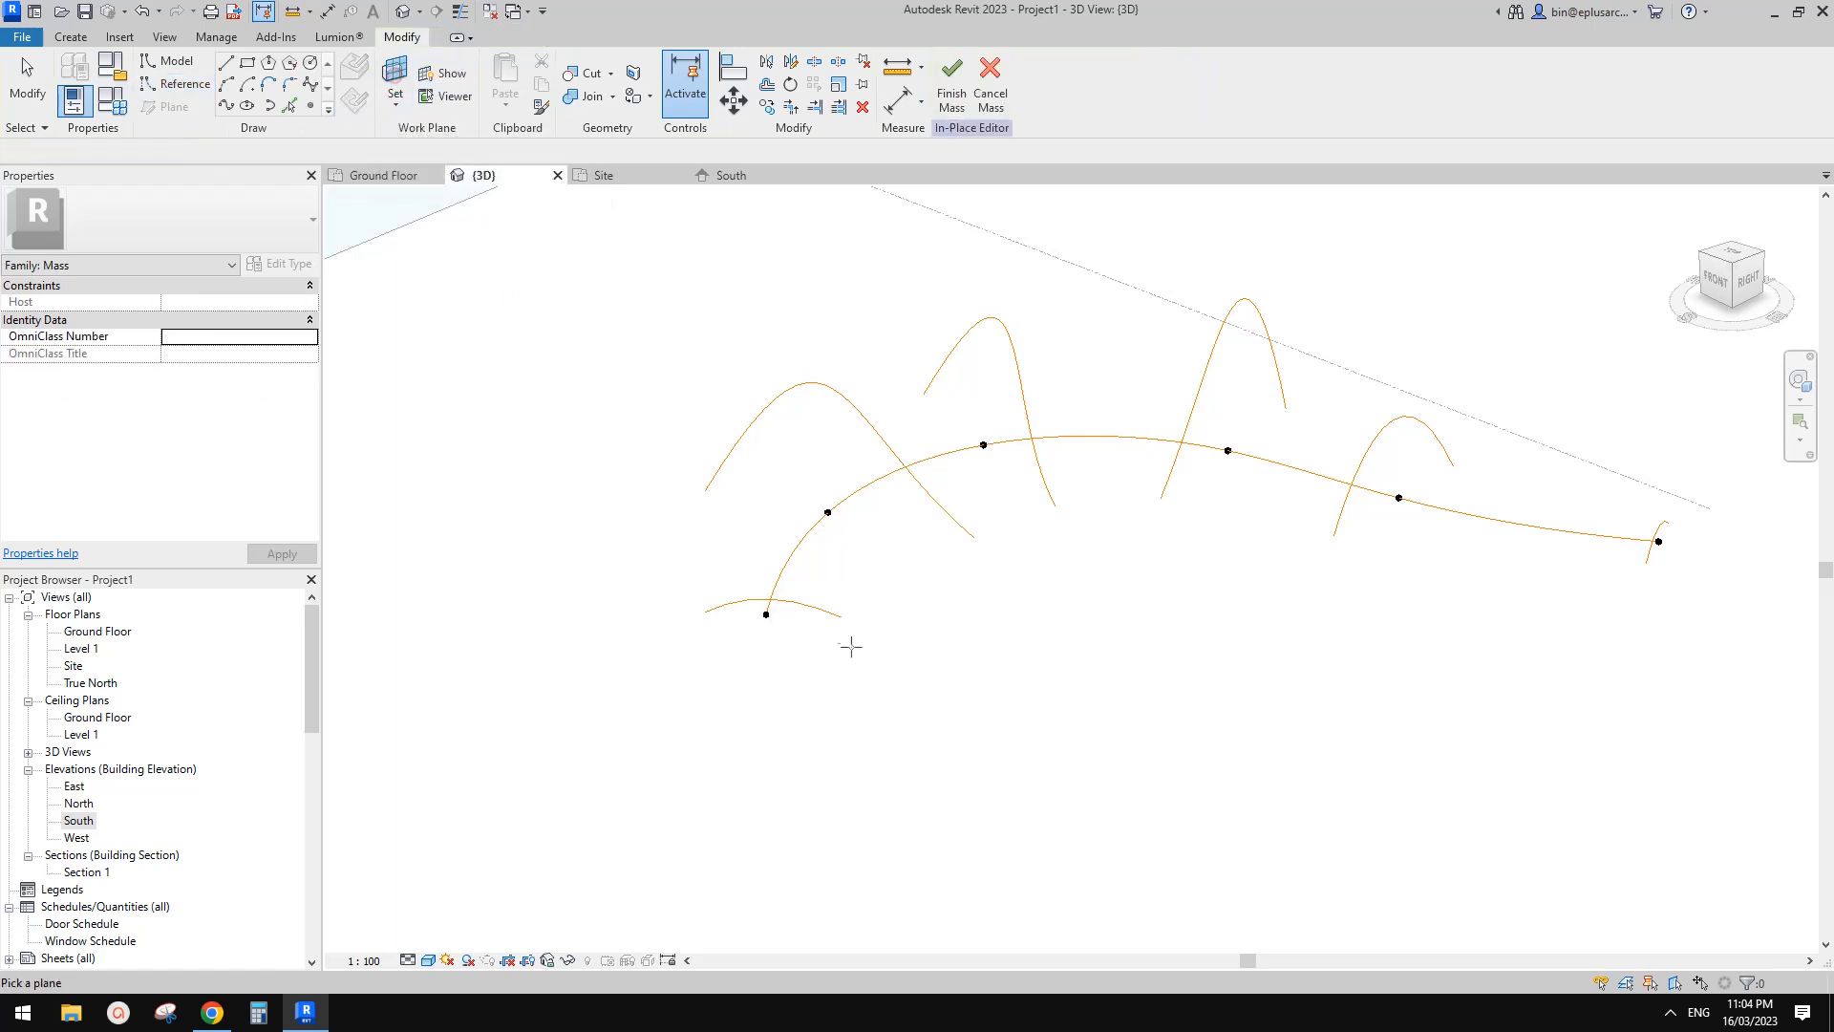
left_click(767, 614)
left_click(839, 618)
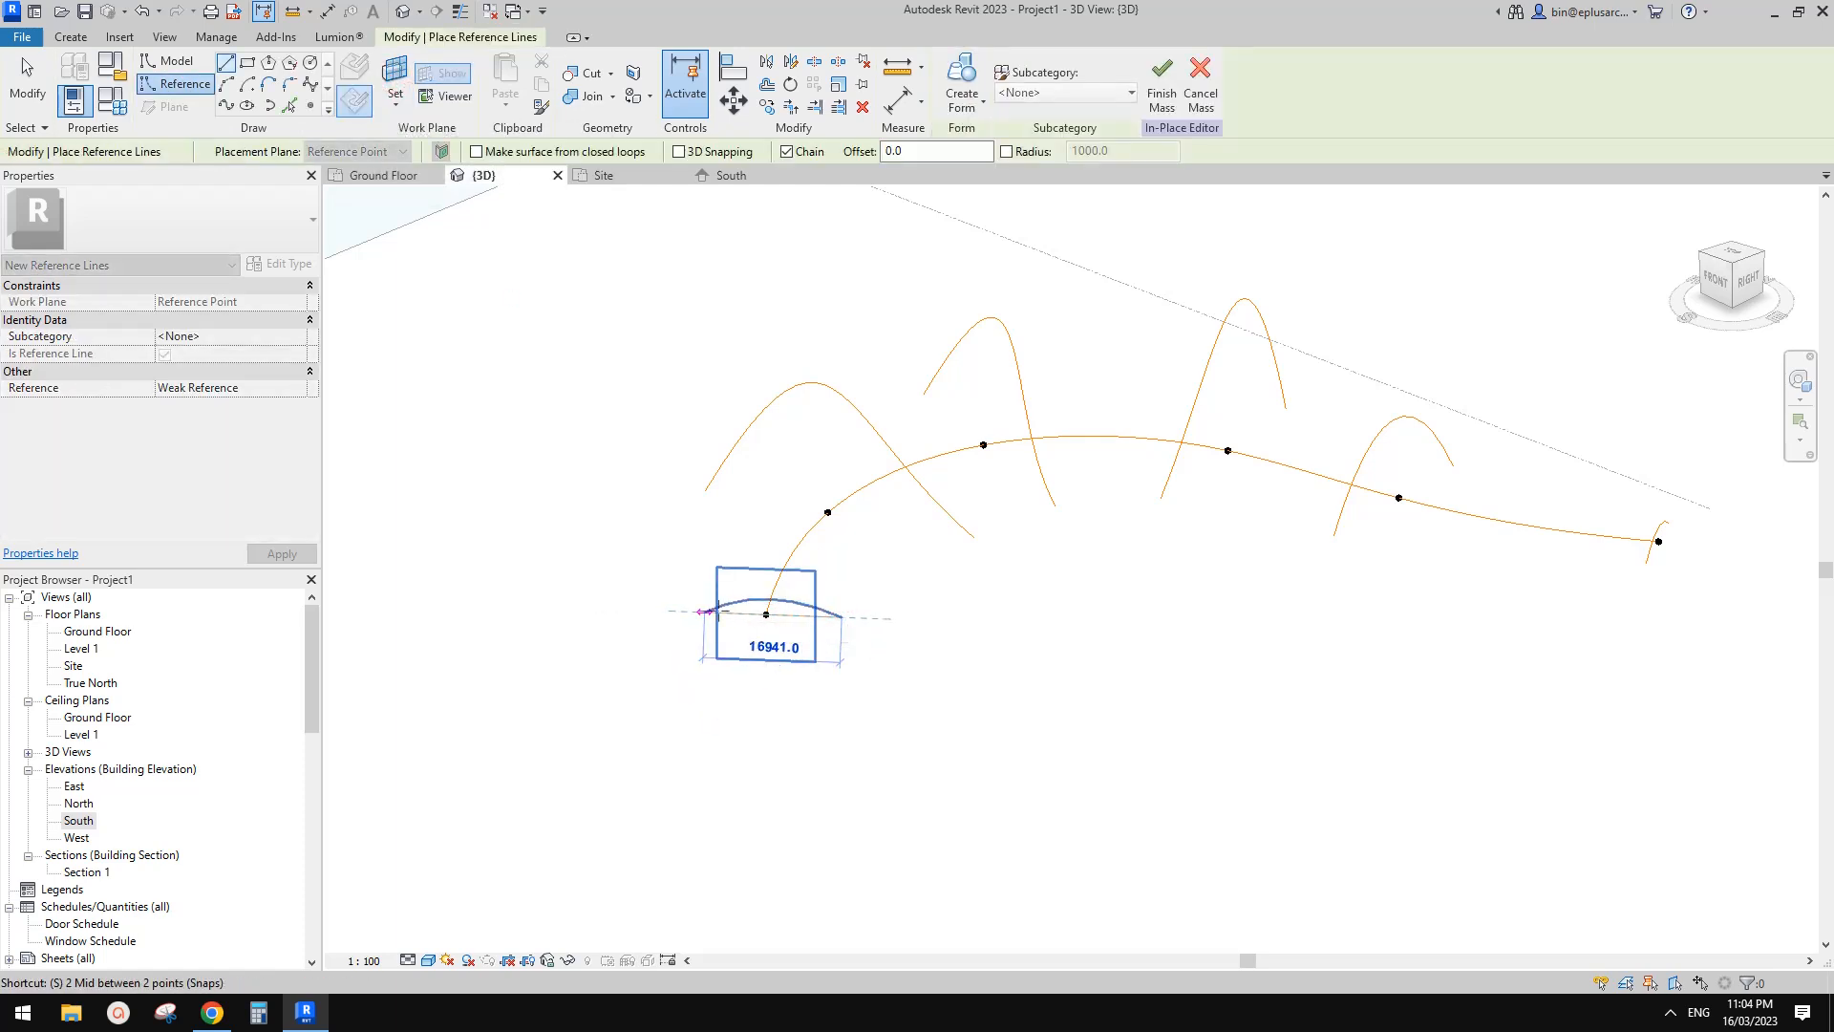
left_click(704, 612)
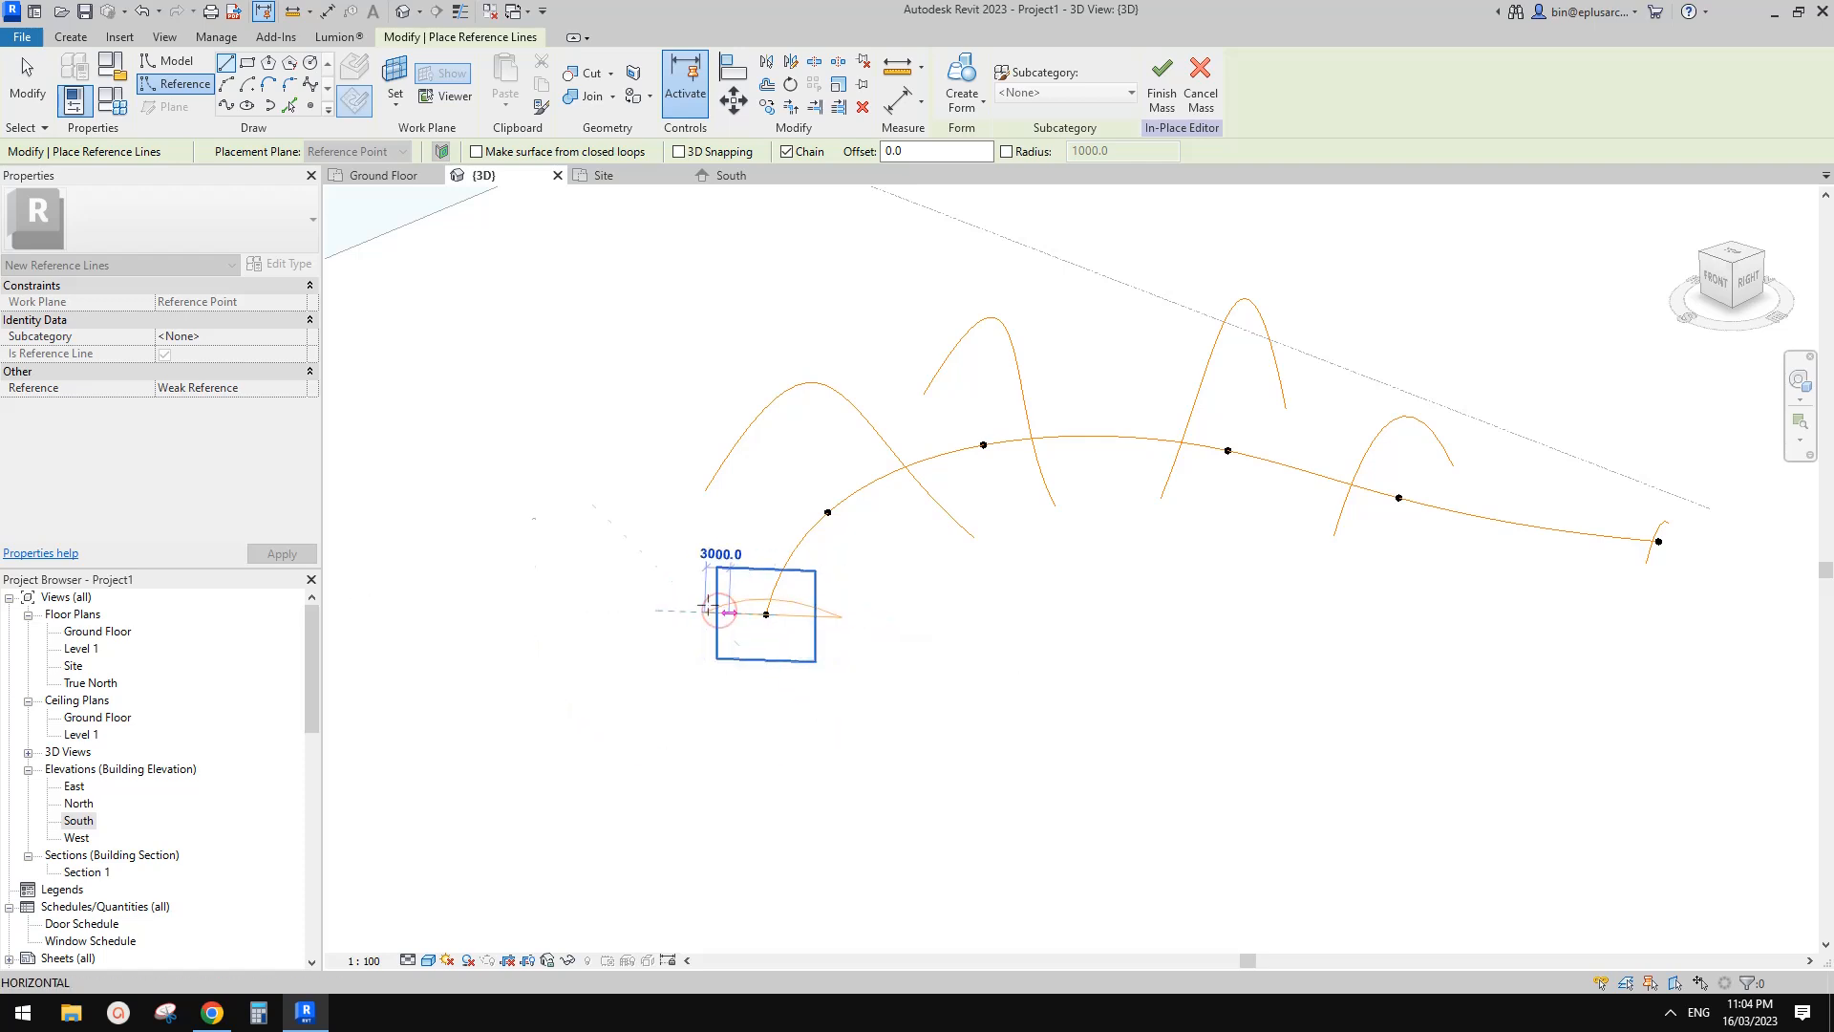
Step: Close the second curved profile with a straight reference line between its endpoints, on its reference point's work plane
left_click(411, 96)
left_click(827, 512)
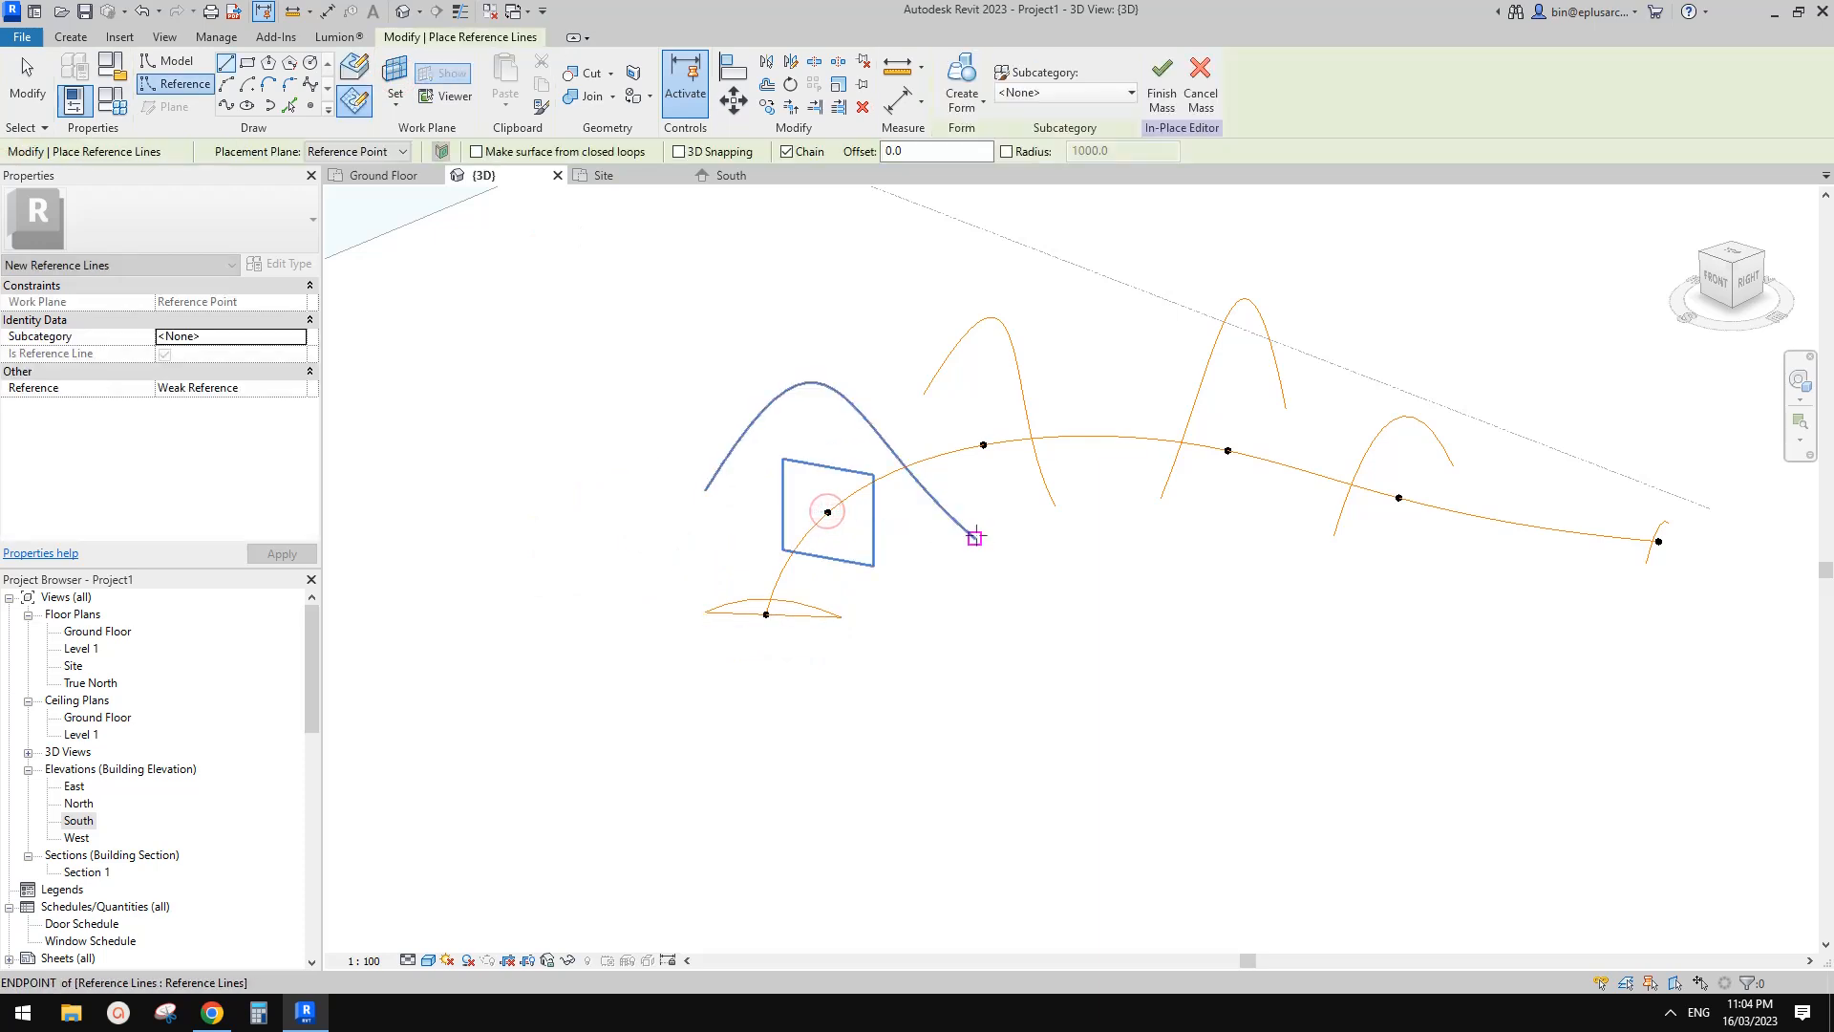
left_click(705, 489)
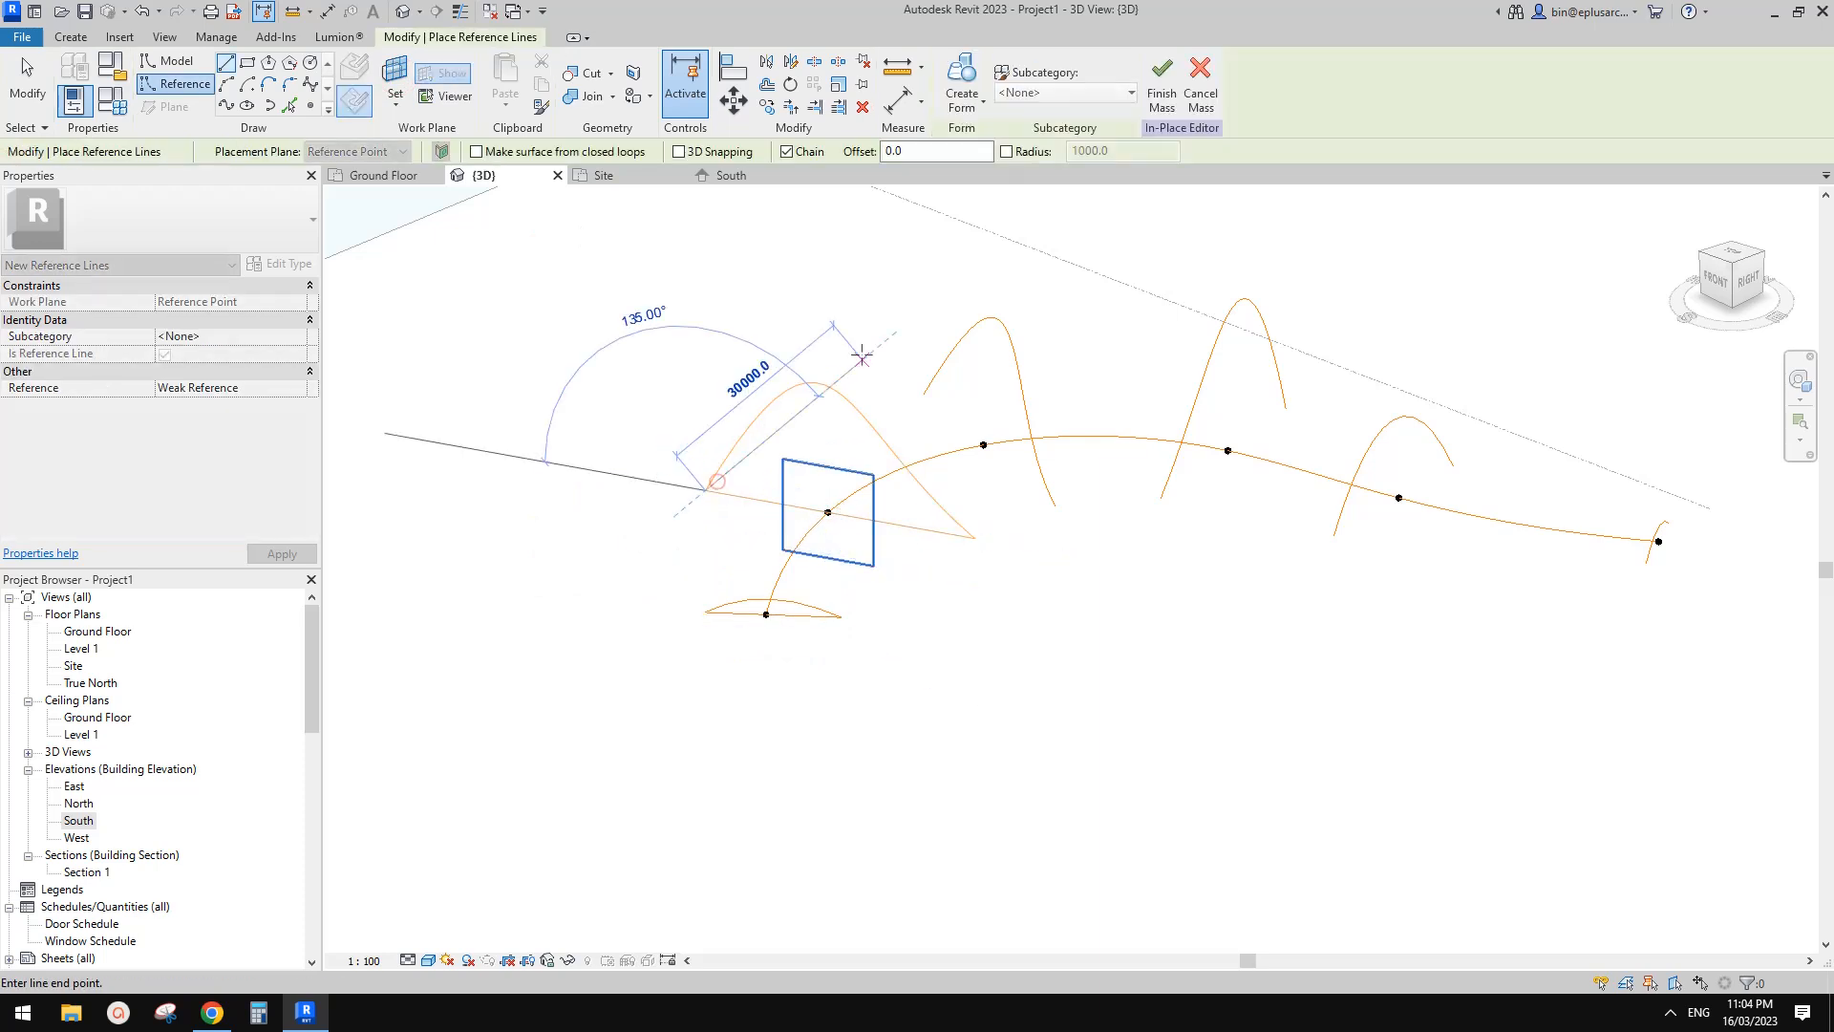
key("Escape")
key("Escape")
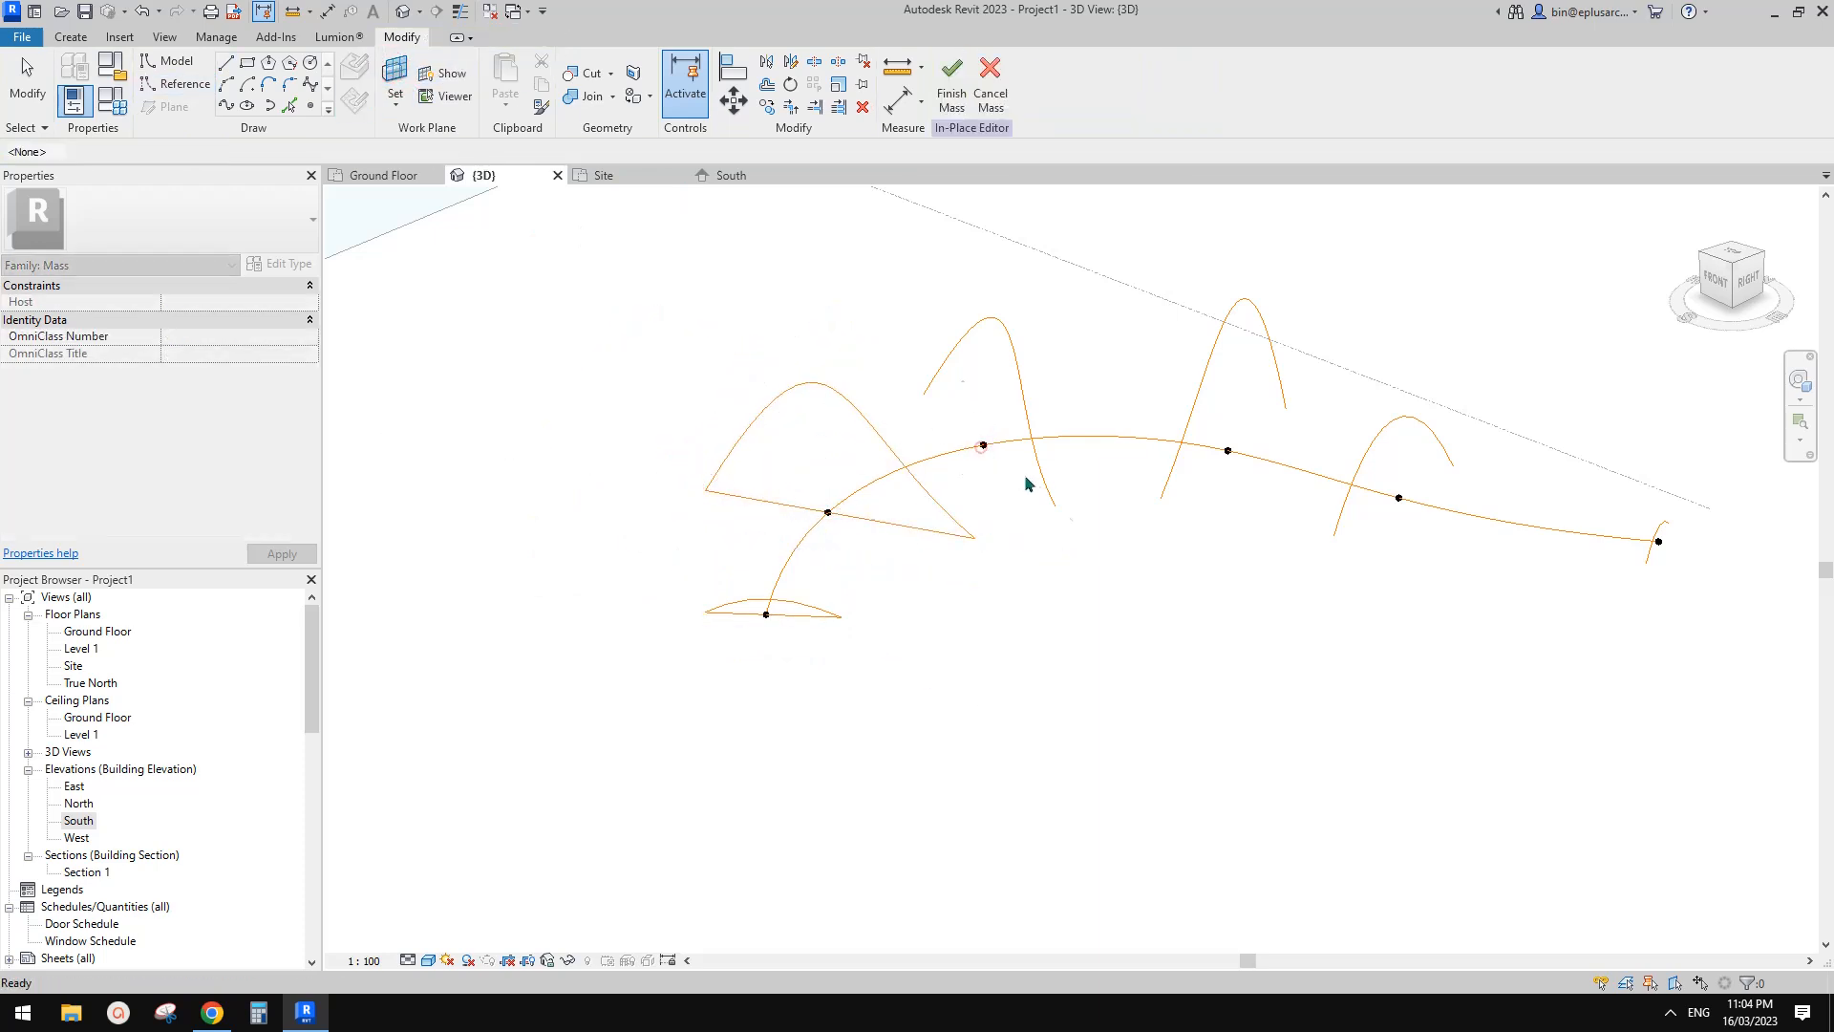
Step: Close the third curved profile with a straight reference line between its two endpoints
left_click(1056, 505)
left_click(925, 394)
middle_click_drag(1147, 345, 1104, 355)
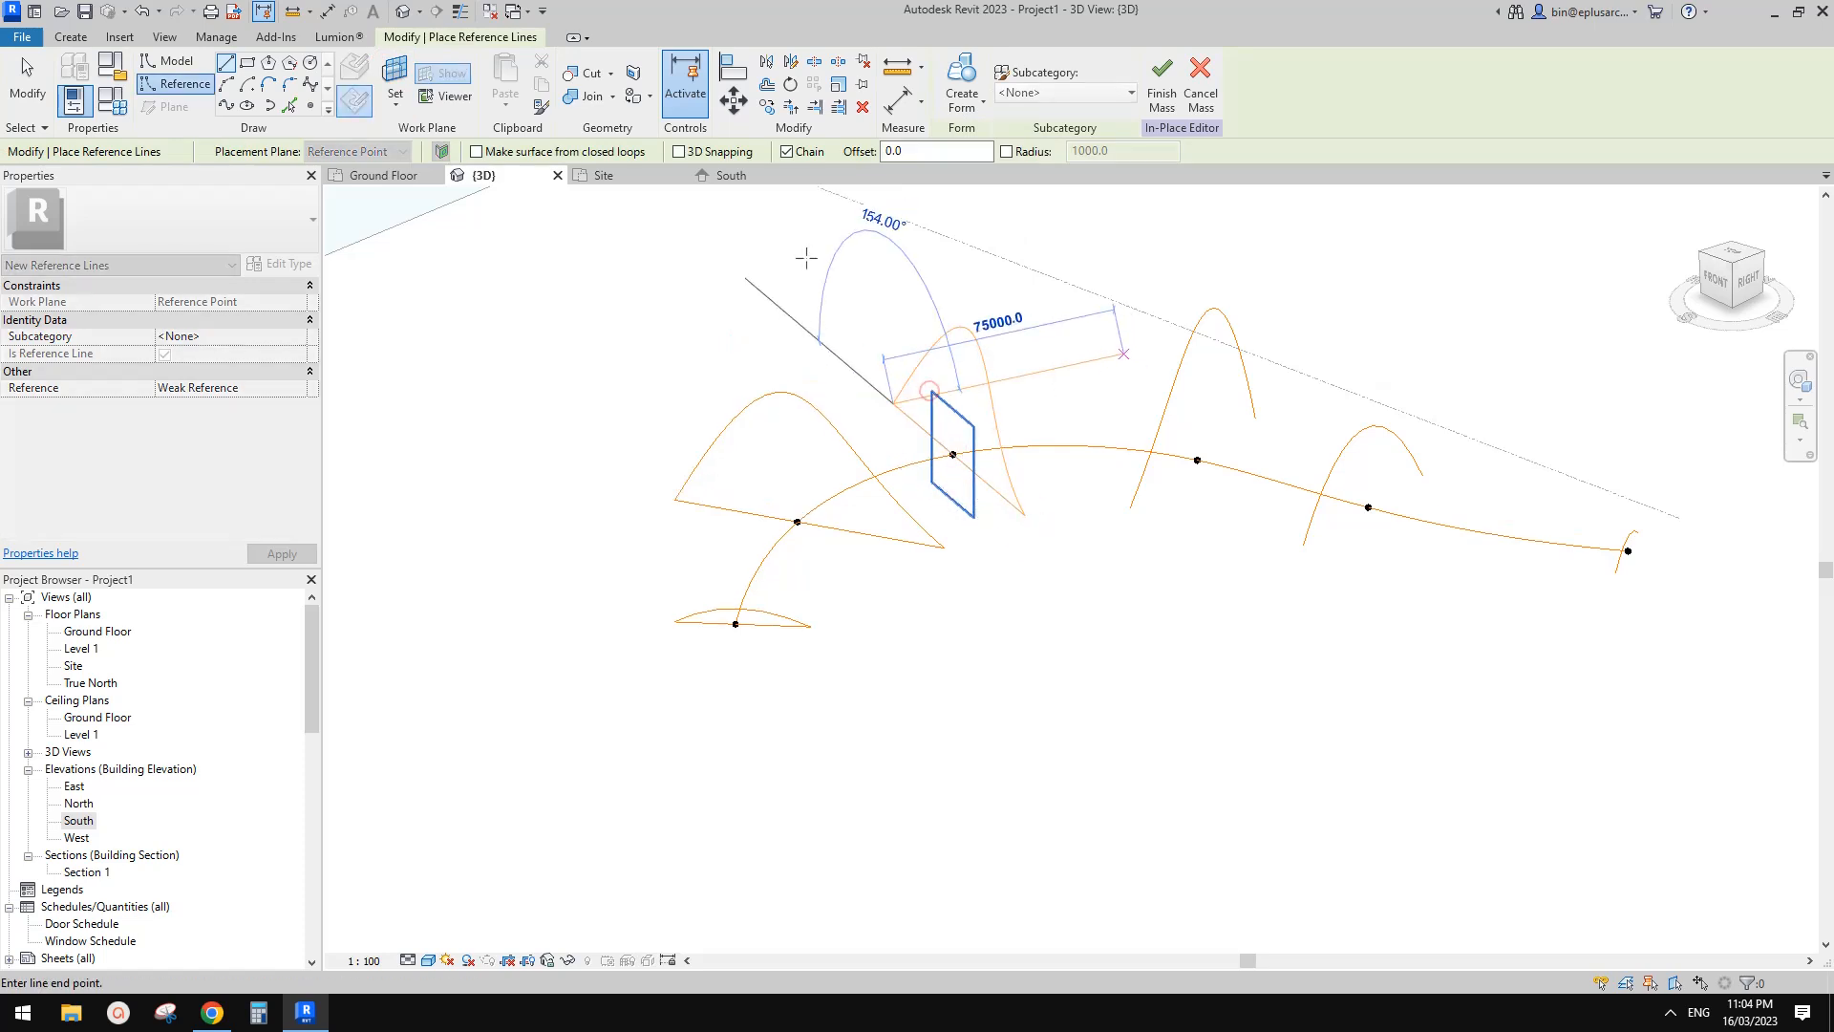
key("Escape")
key("Escape")
Step: Close the fourth curved profile with a straight reference line on its own reference point's work plane
key("Return")
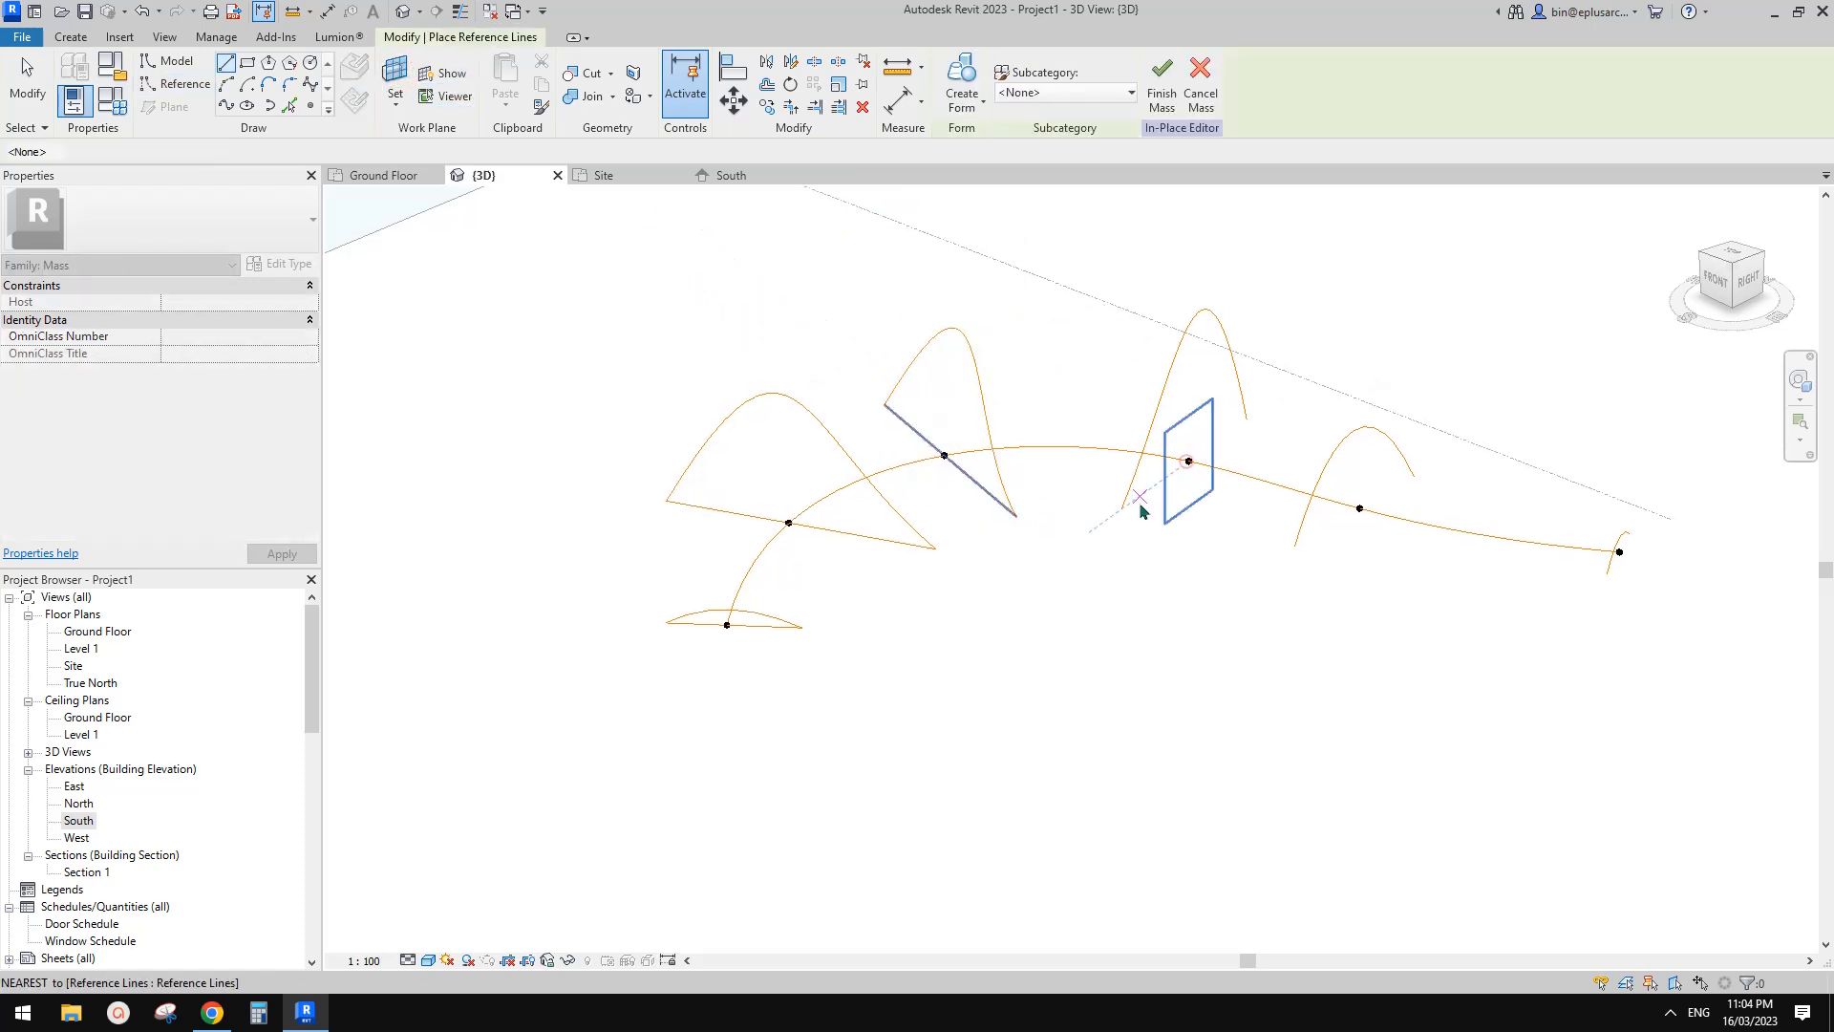
left_click(1121, 504)
middle_click_drag(1205, 433, 865, 417)
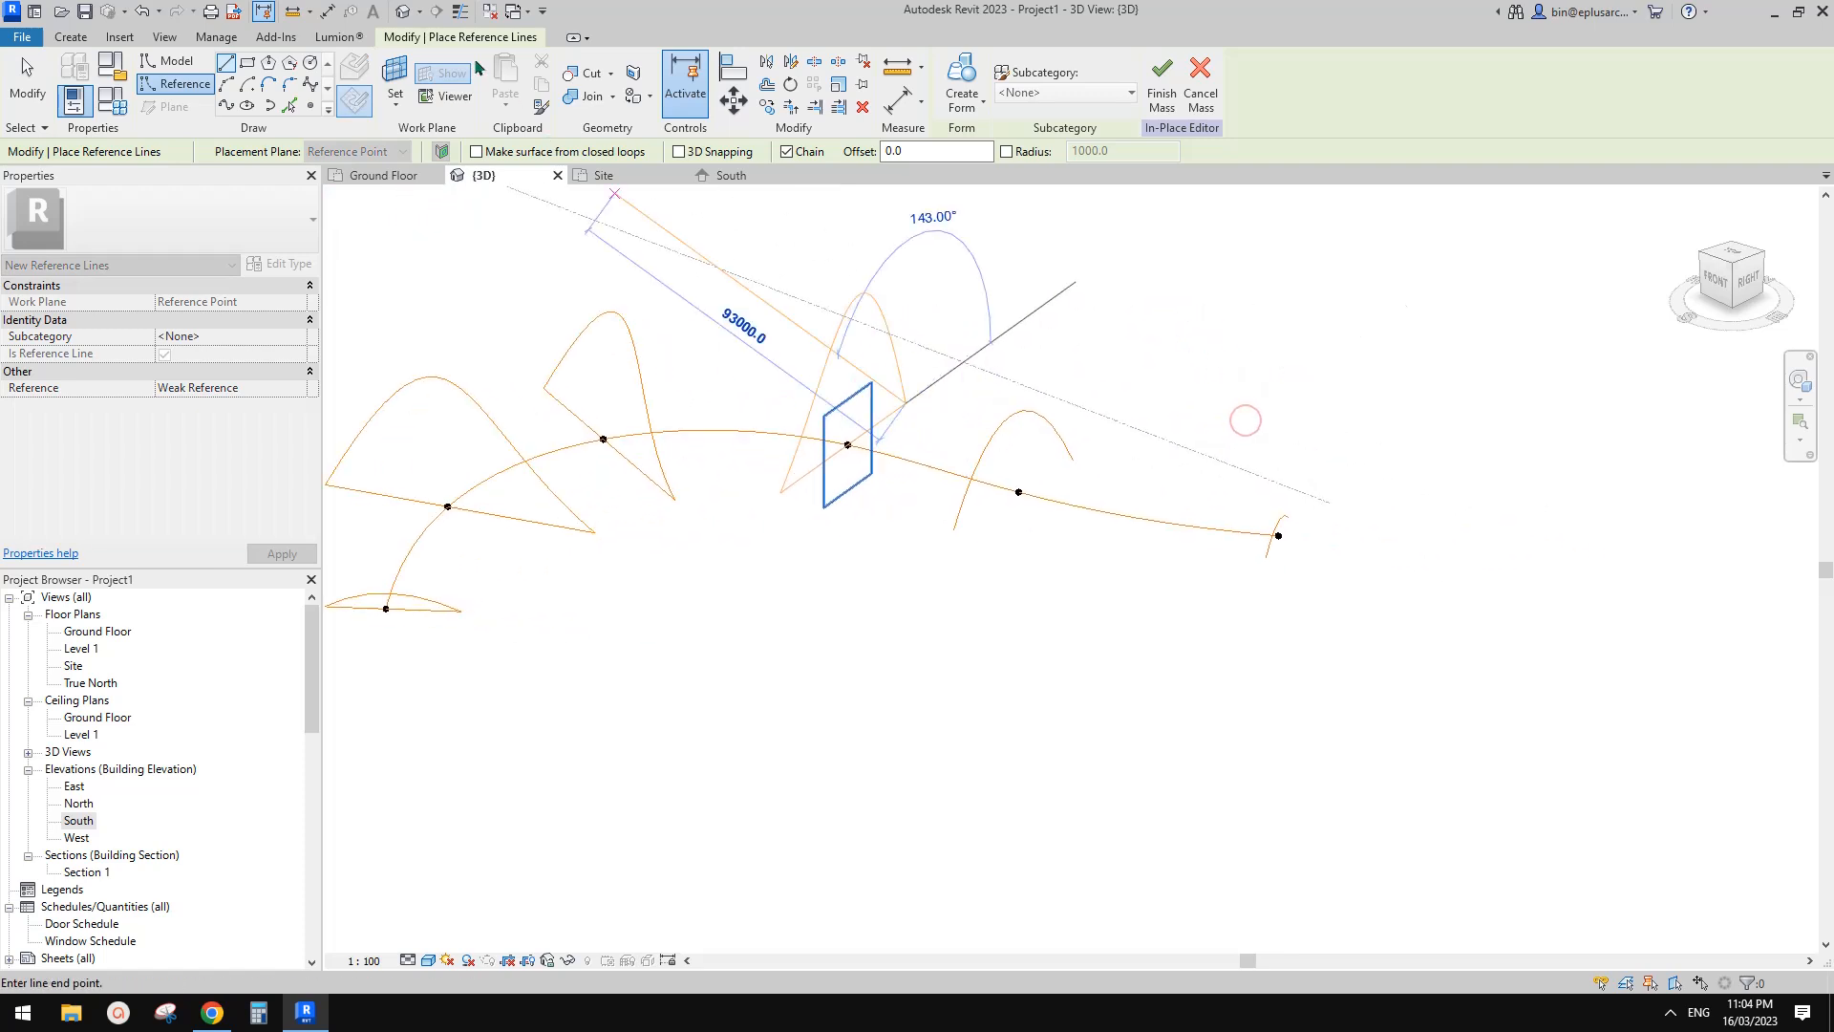
key("Escape")
key("Escape")
Step: Close the fifth curved profile, next to the narrow end, with a straight reference line between its endpoints
key("Return")
left_click(1068, 459)
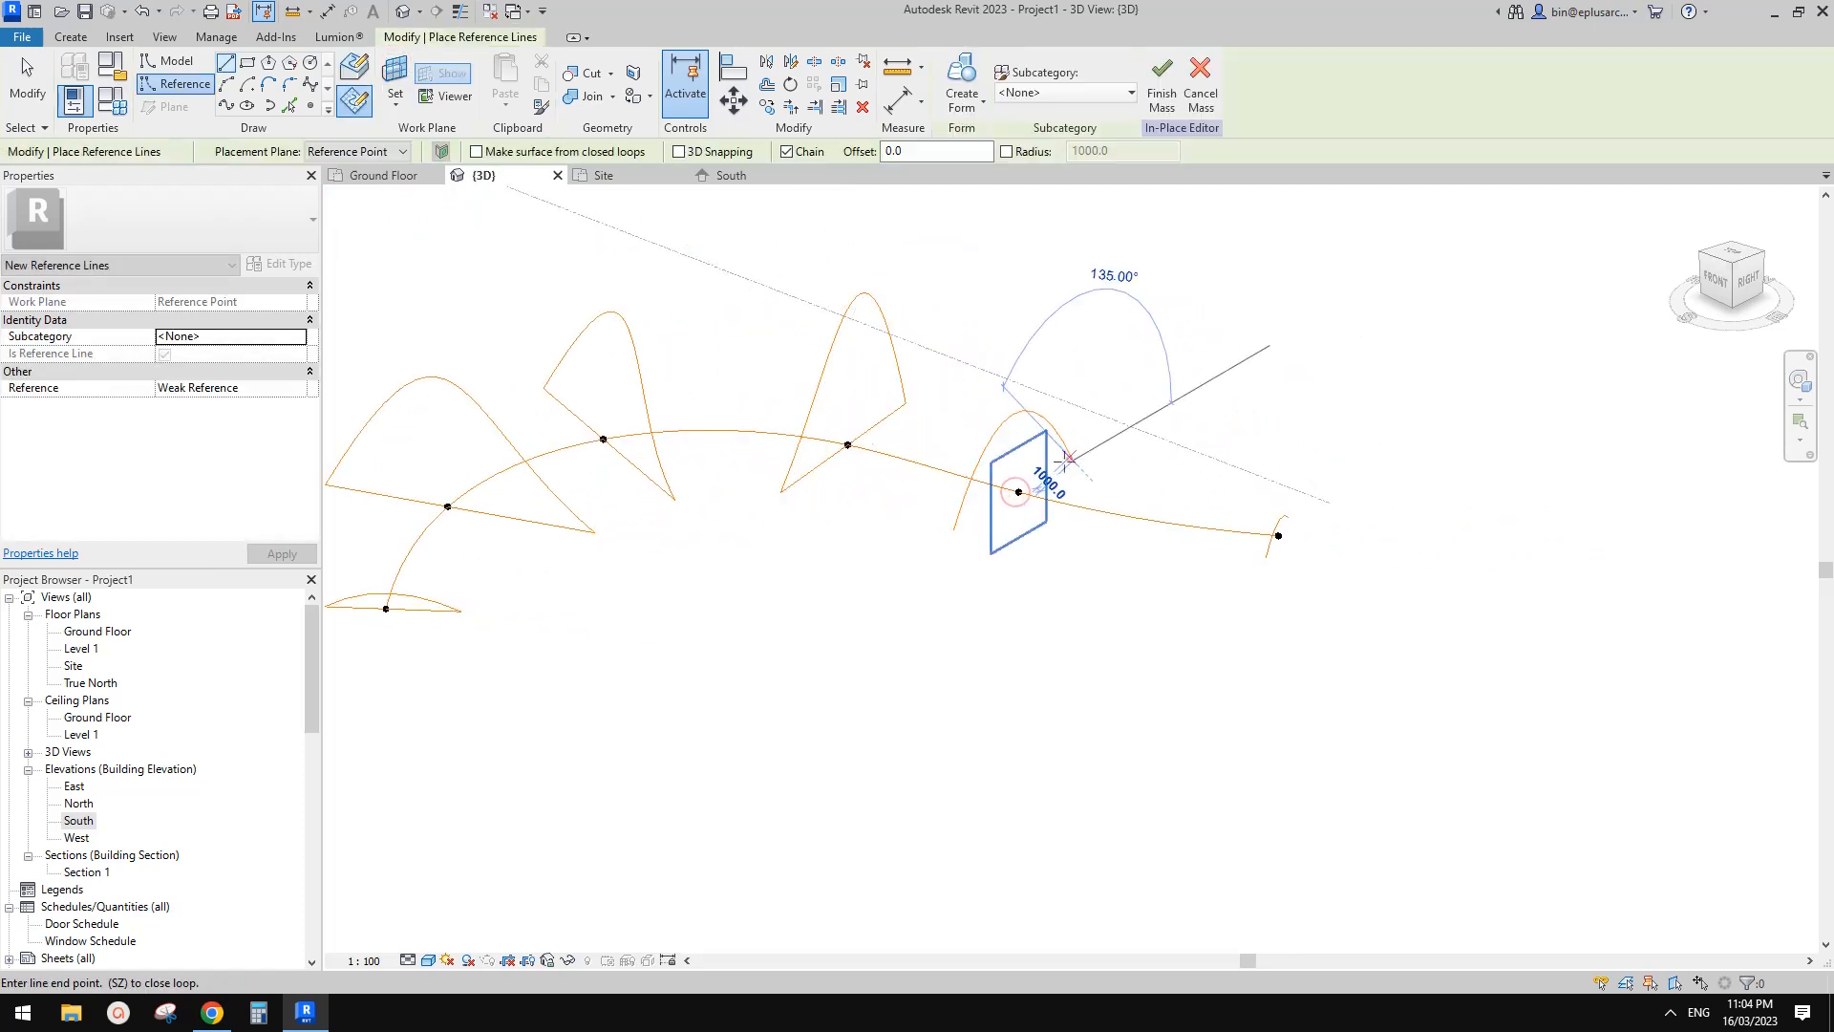
left_click(954, 529)
key("Escape")
key("Escape")
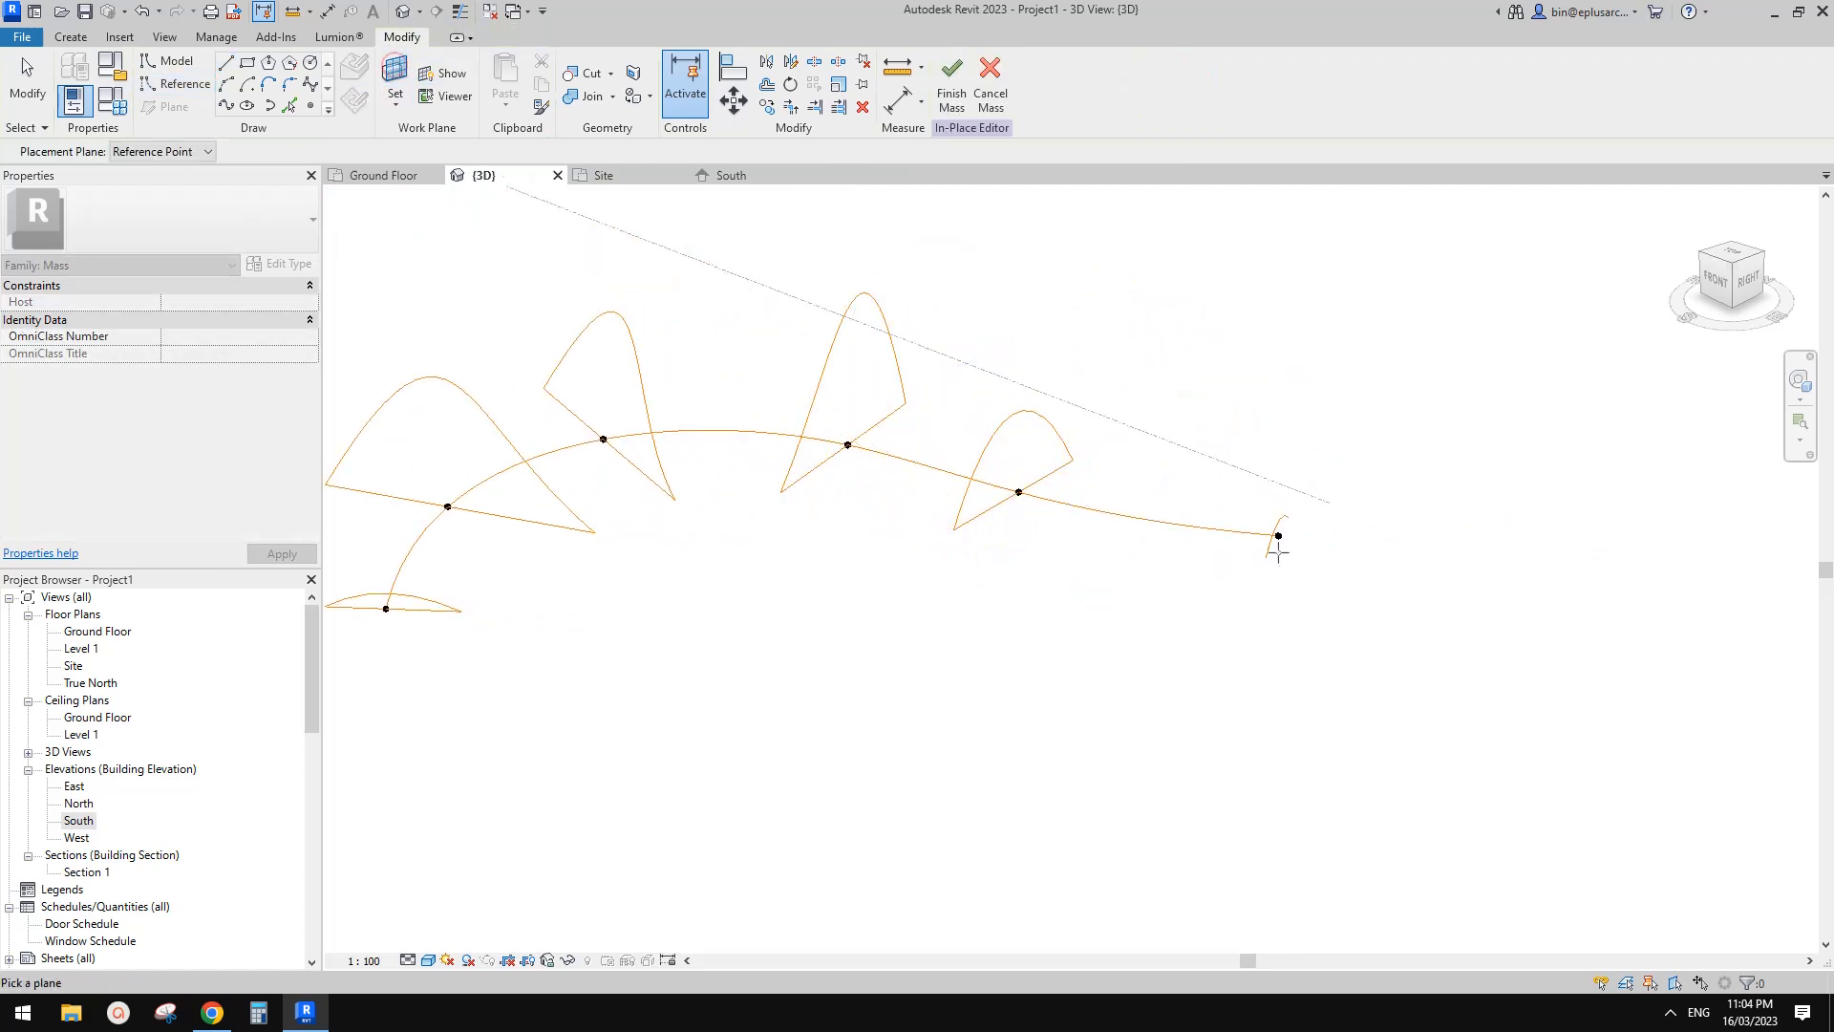
Step: Close the small arc profile at the path's narrow end with a straight reference line on its reference point's work plane
key("Return")
scroll(1279, 535, "up", 2)
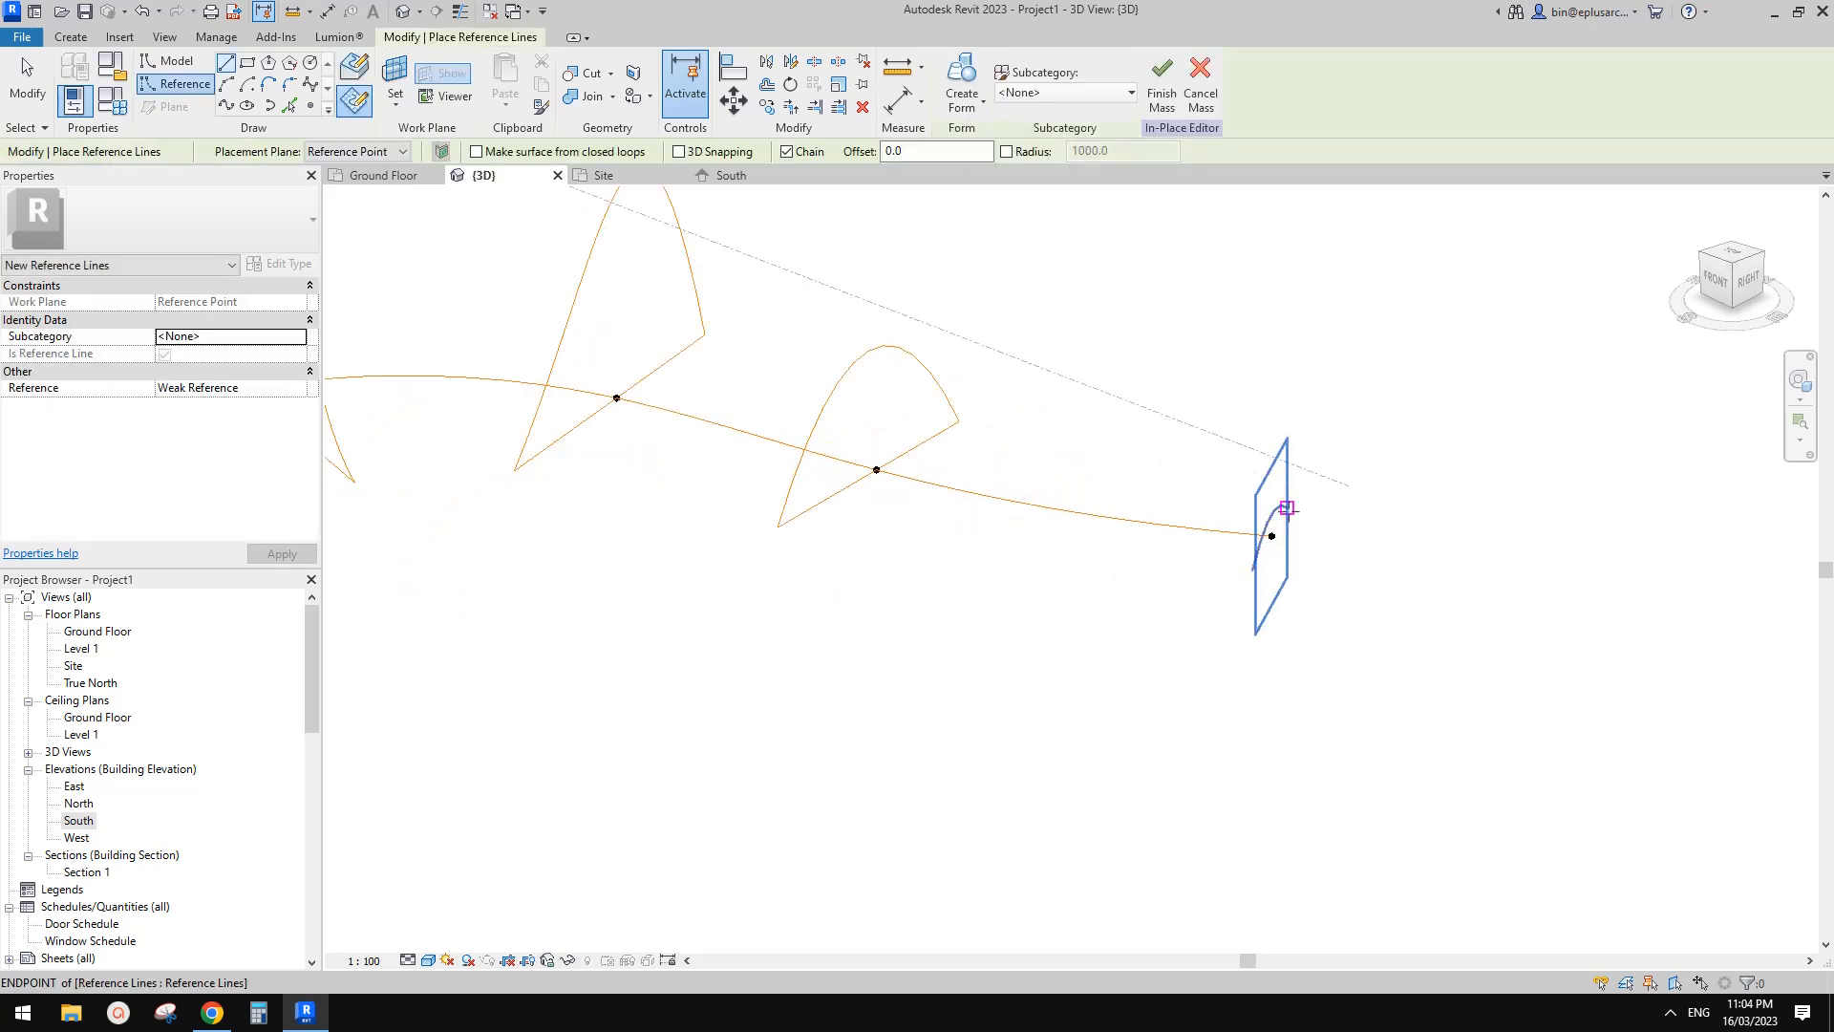
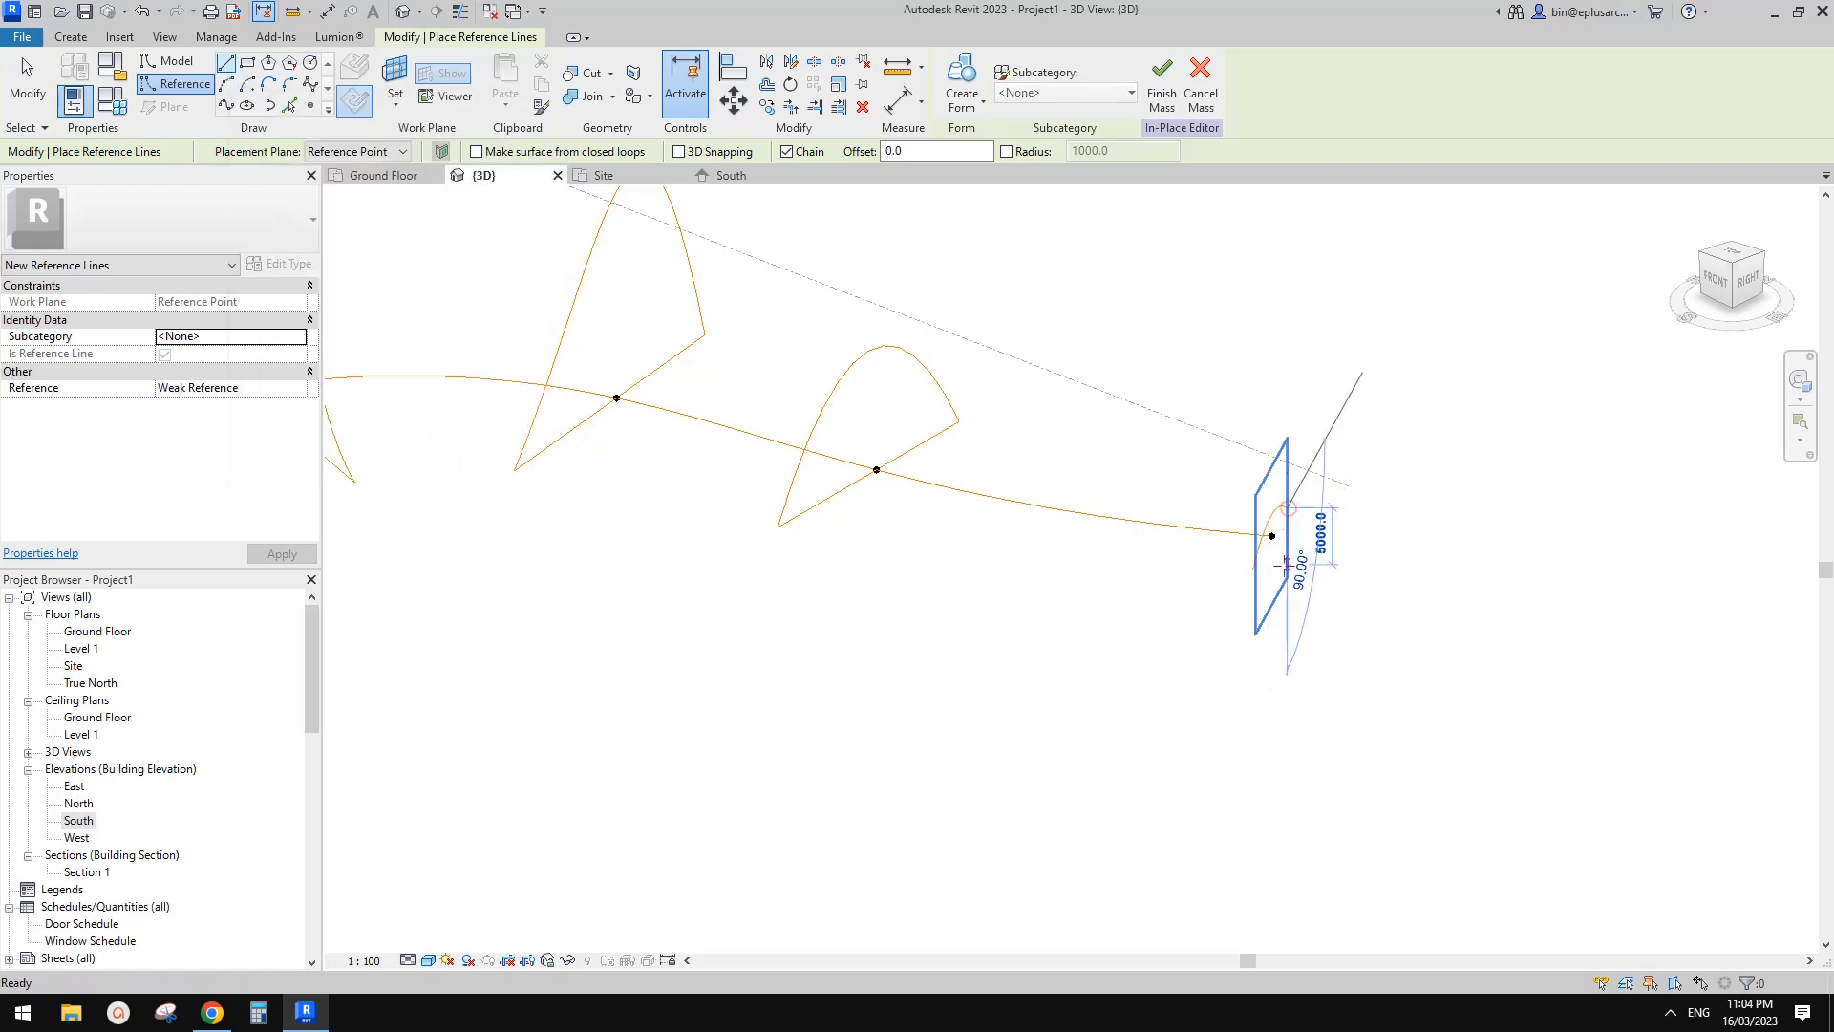
left_click(1272, 536)
key("Escape")
middle_click_drag(1322, 519, 1179, 571, "shift")
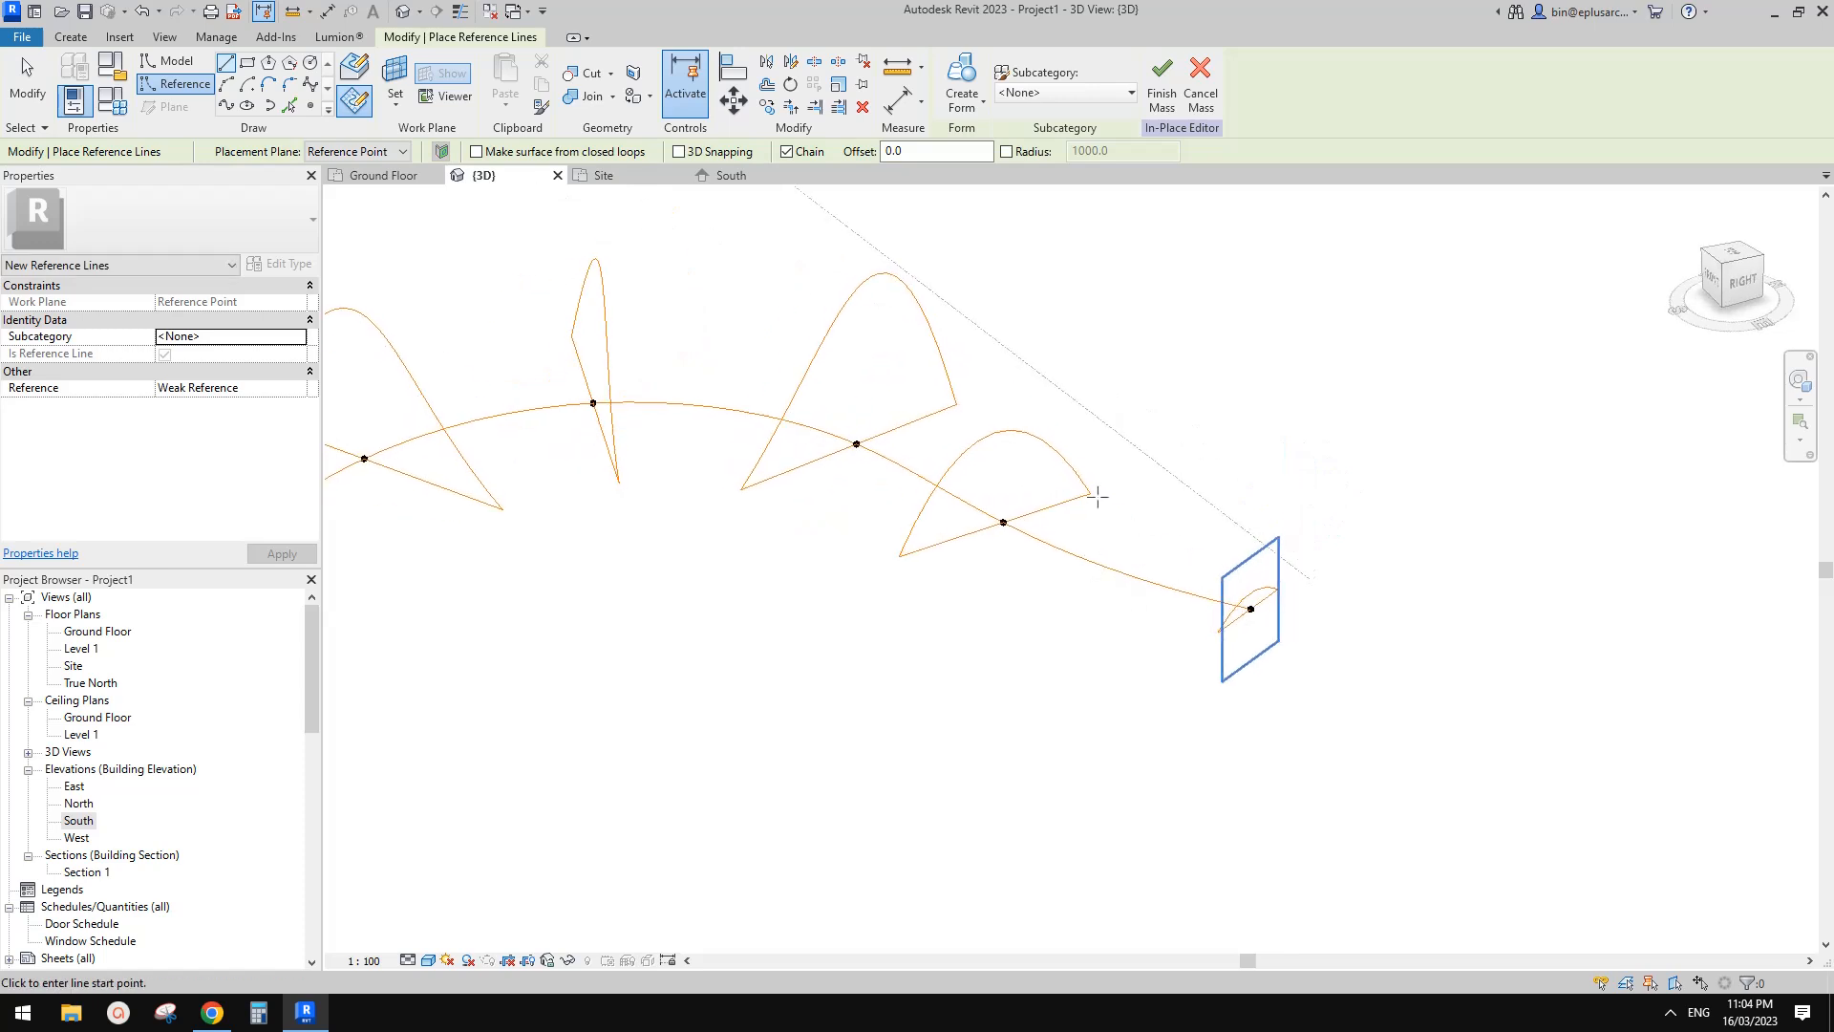
key("Escape")
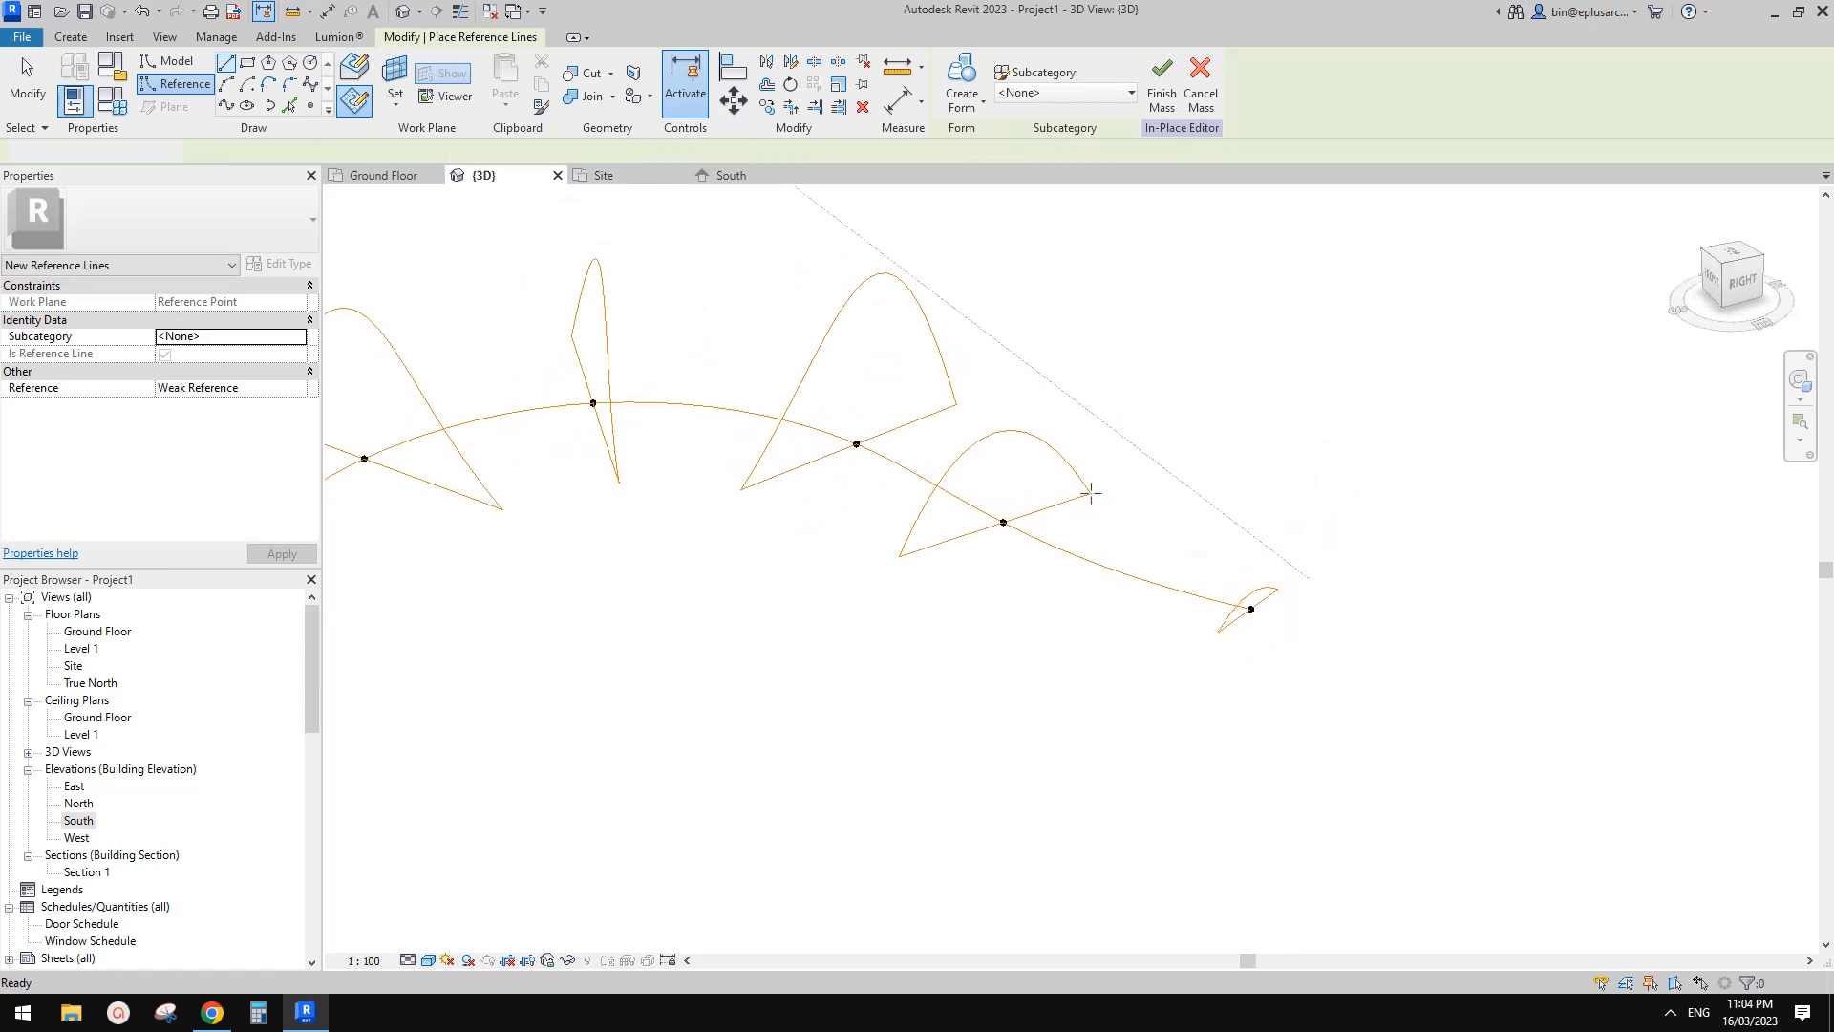
Step: Select the path and all six closed profiles and create a form from them
scroll(1051, 520, "down", 3)
middle_click_drag(1052, 524, 1093, 538, "shift")
left_click(720, 575)
key("Escape")
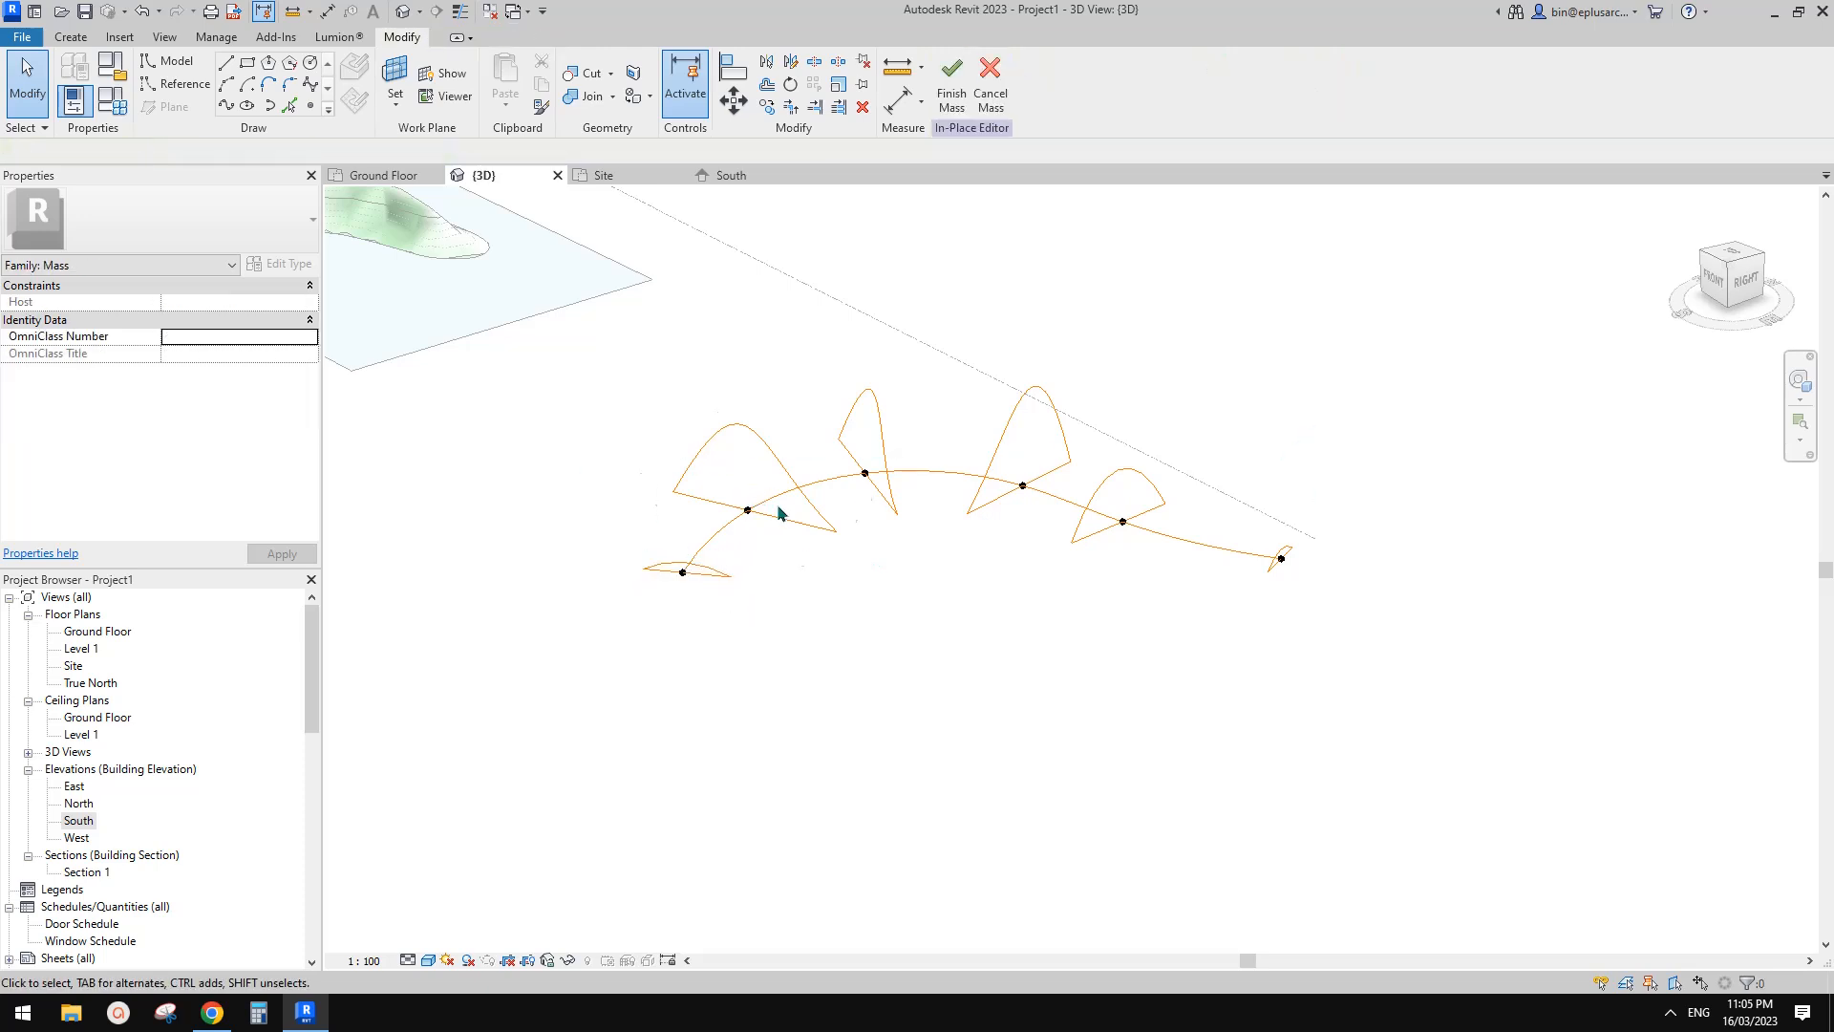
scroll(787, 557, "up", 3)
left_click_drag(735, 619, 694, 570)
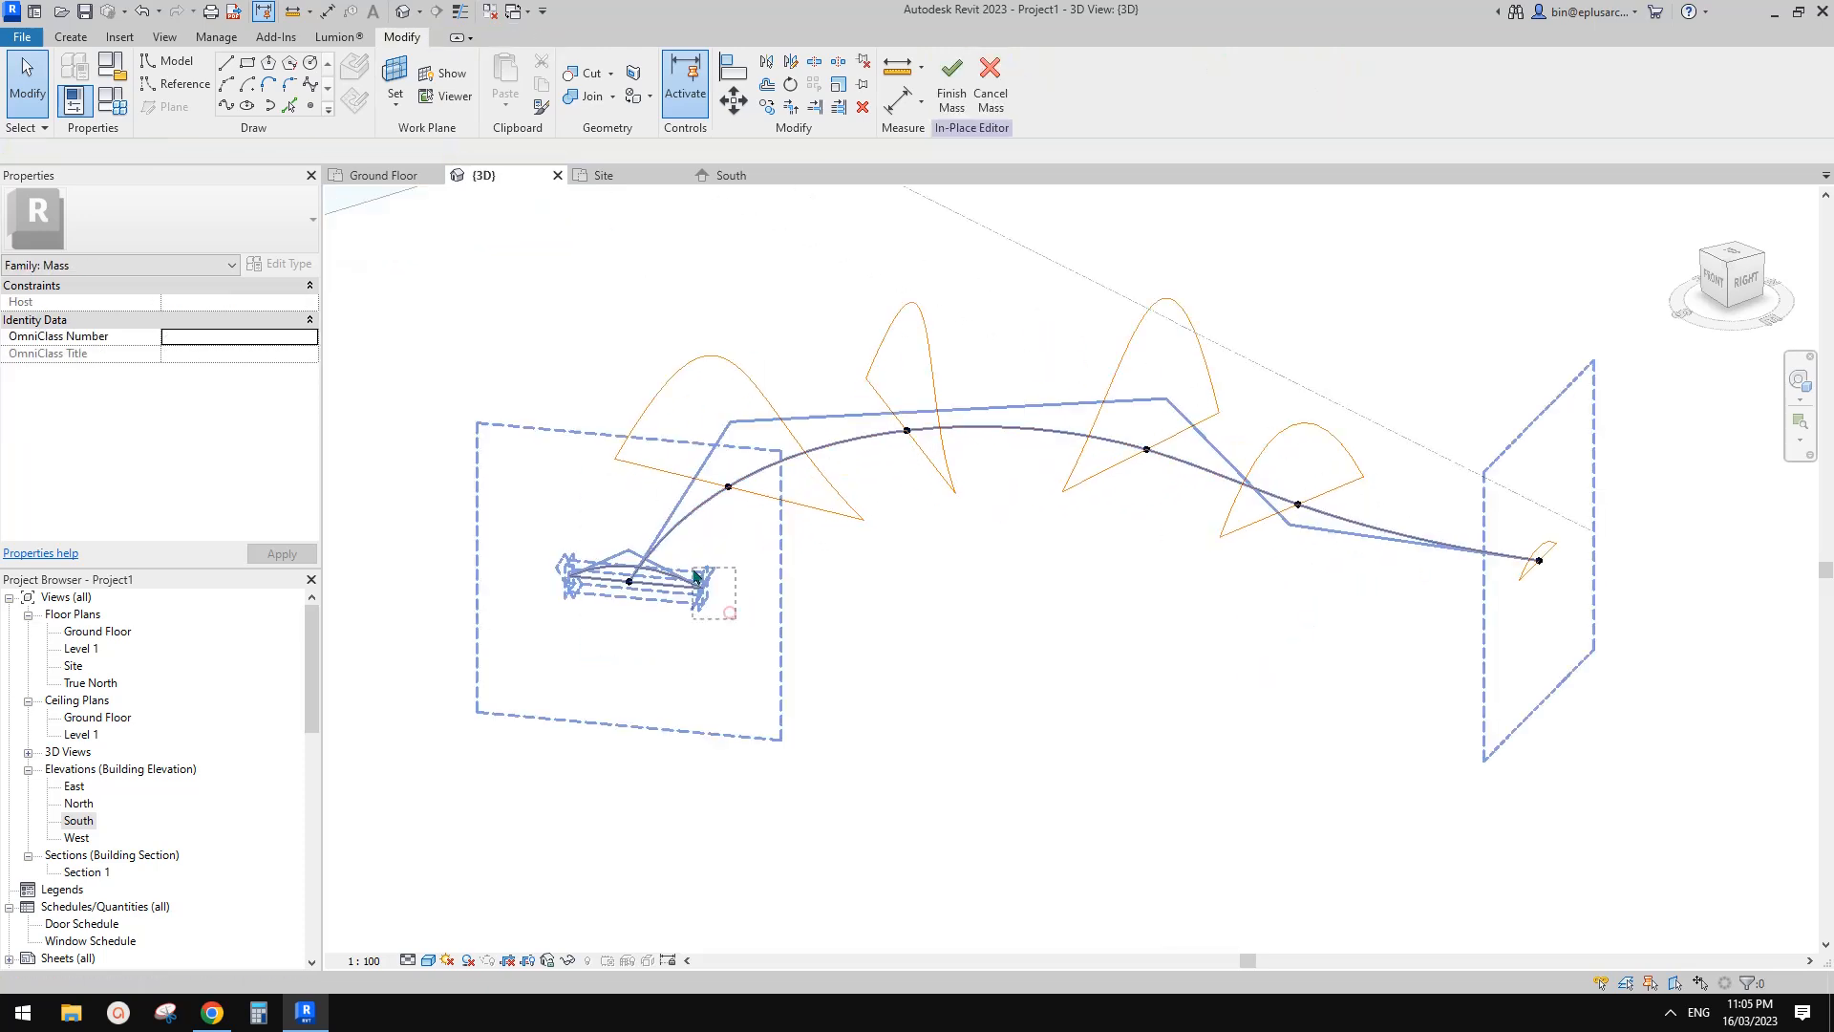
left_click_drag(750, 323, 678, 369, "ctrl")
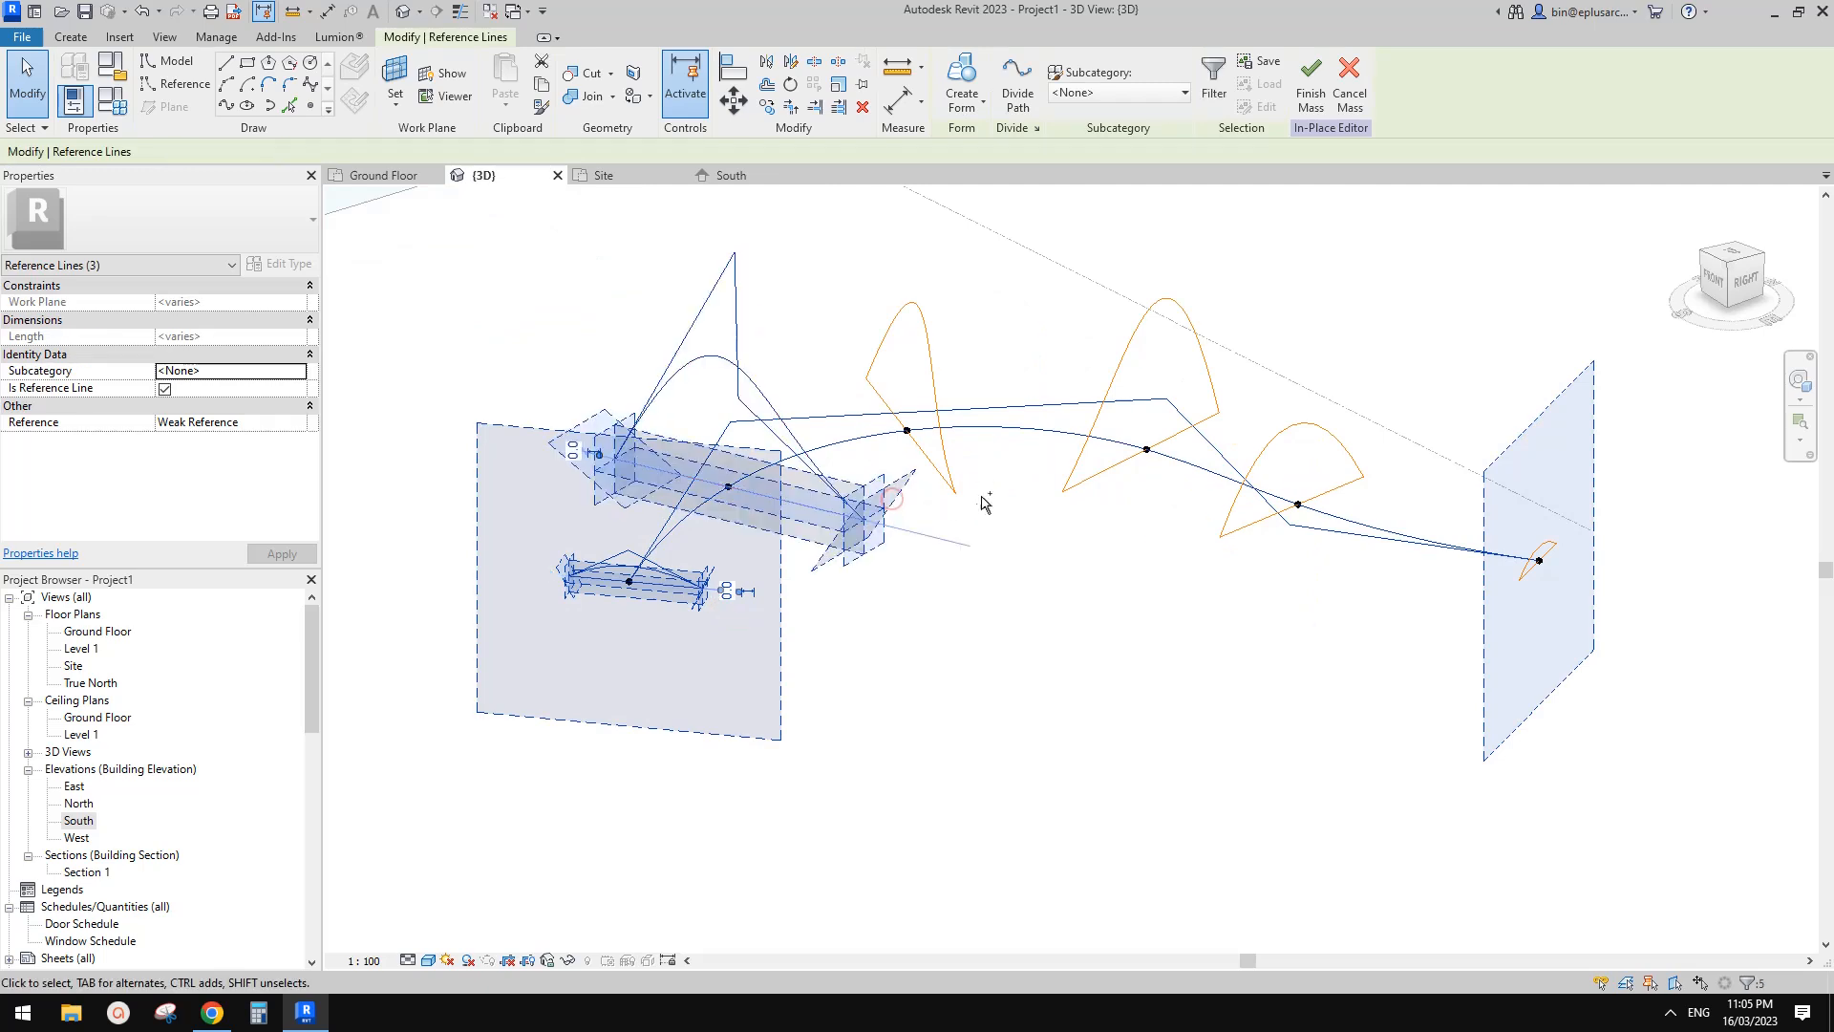
left_click_drag(982, 473, 906, 499, "ctrl")
left_click_drag(1319, 401, 1248, 595, "ctrl")
left_click(1237, 572, "ctrl")
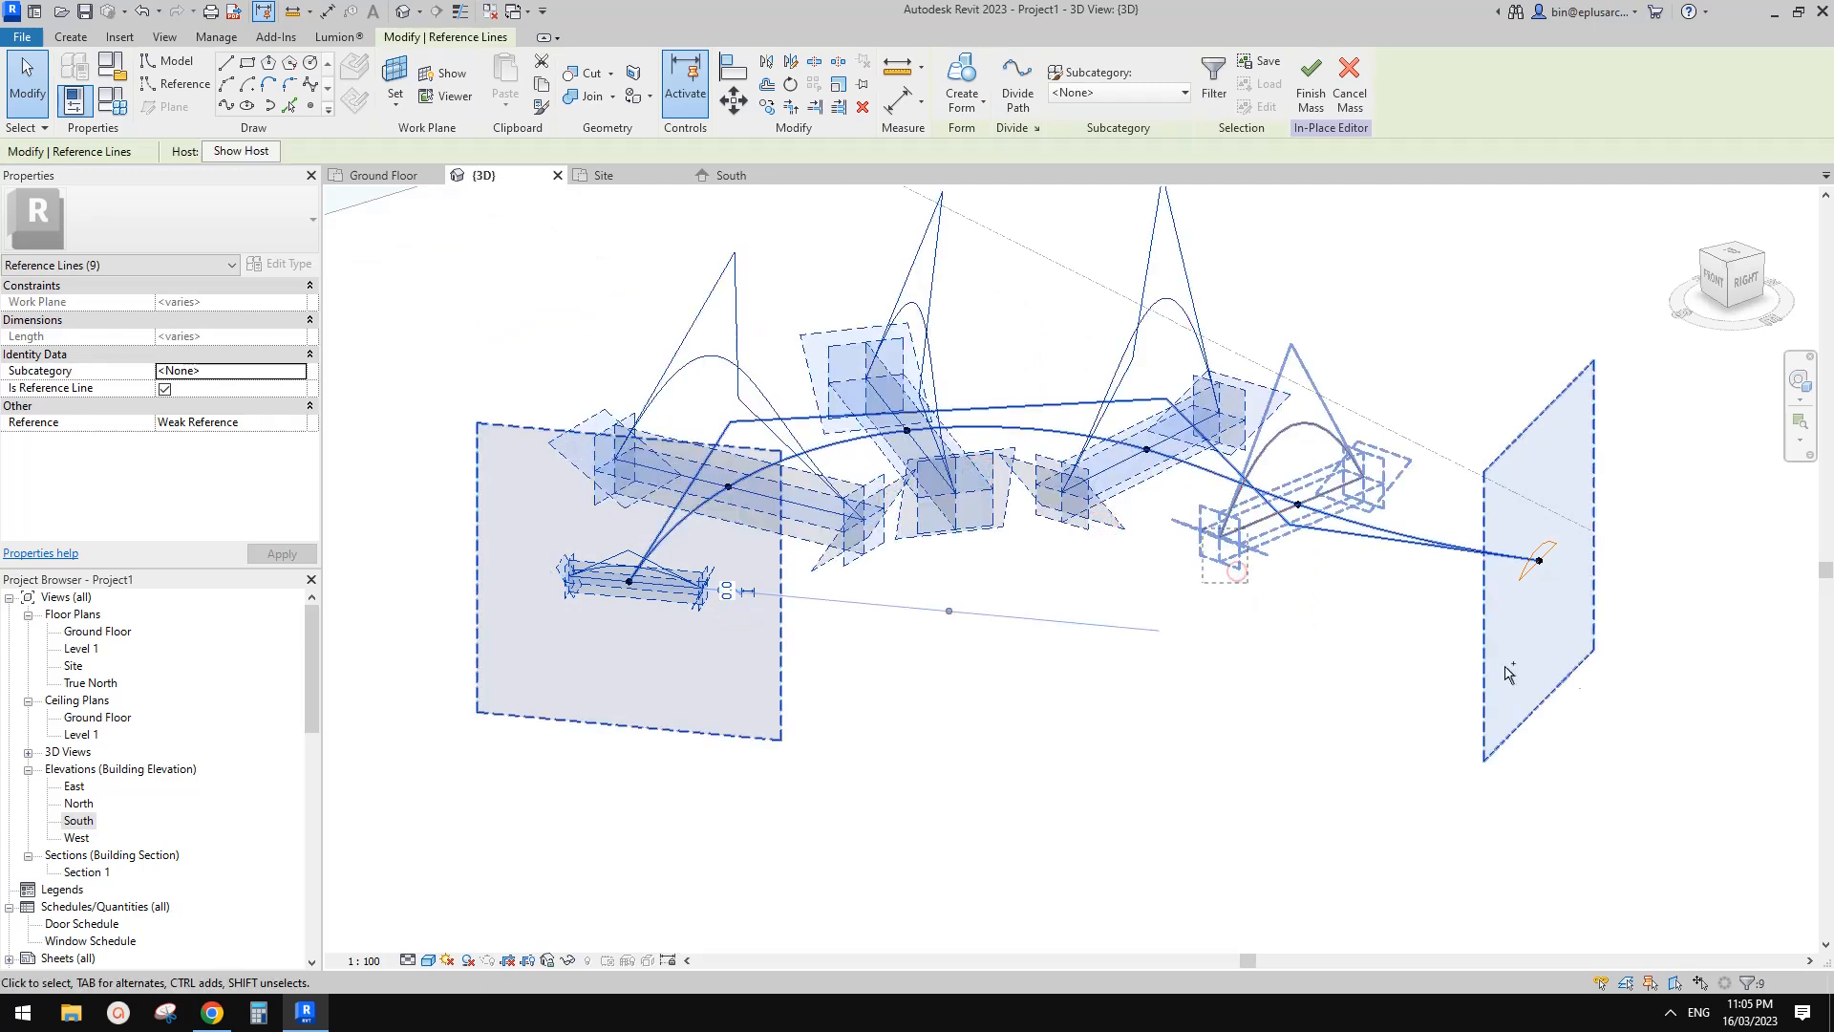
left_click(1559, 561, "ctrl")
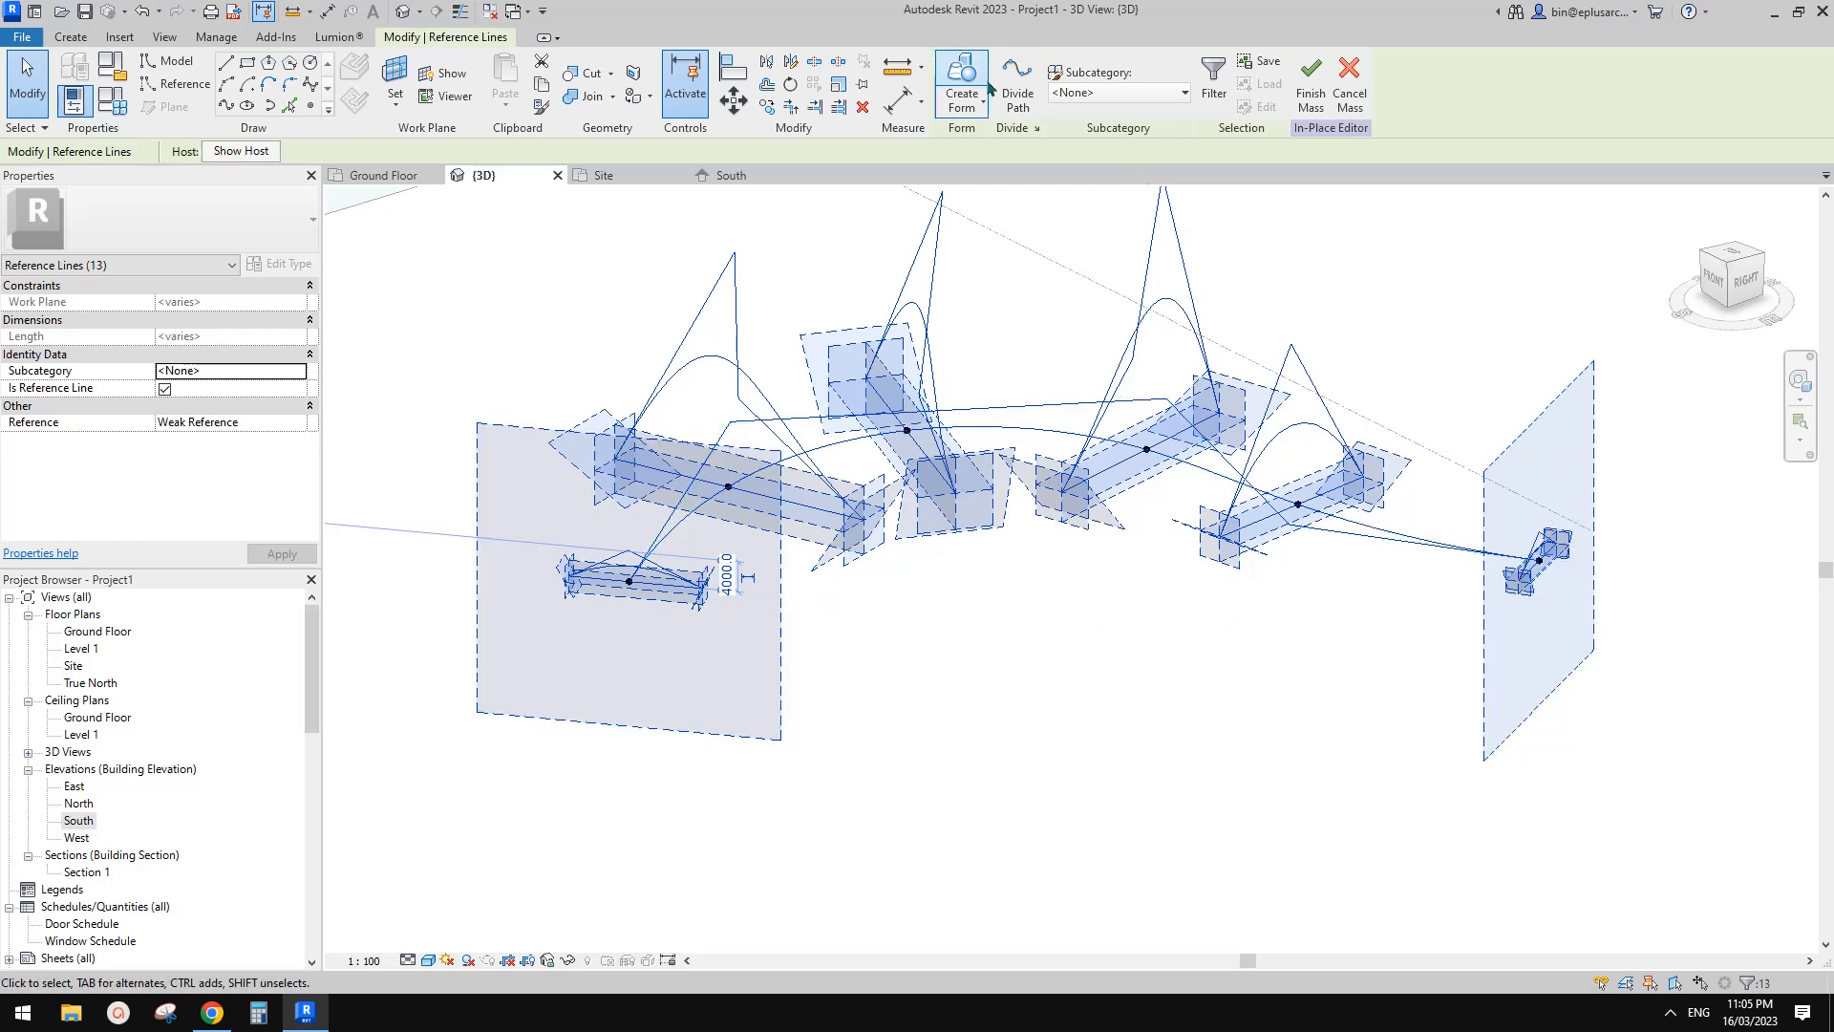
left_click(976, 113)
left_click(1156, 748)
Step: Finish the in-place mass with its rebuilt form
middle_click_drag(1157, 748, 1018, 290, "shift")
middle_click_drag(1419, 318, 1228, 471, "shift")
left_click(952, 81)
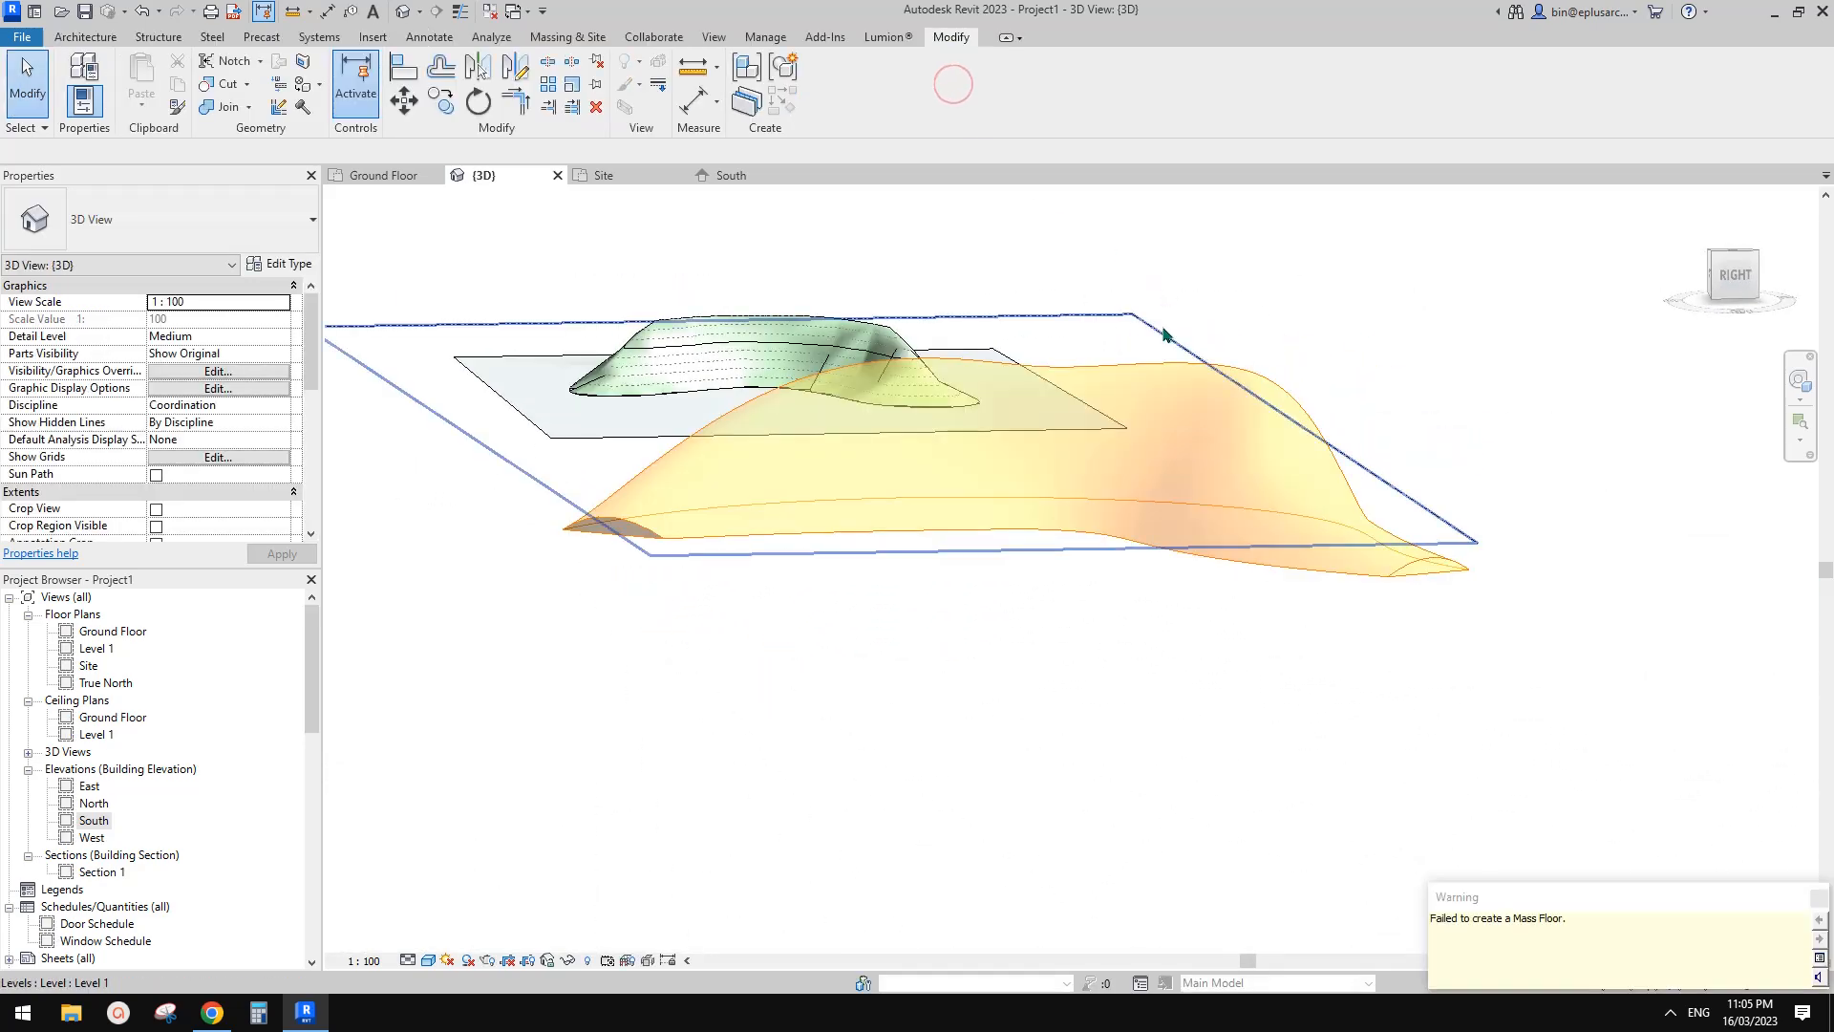
Step: Reapply the mass floor assignment to the rebuilt mass with Level 1 included and Ground Floor excluded
left_click(1177, 424)
middle_click_drag(1177, 424, 943, 193, "shift")
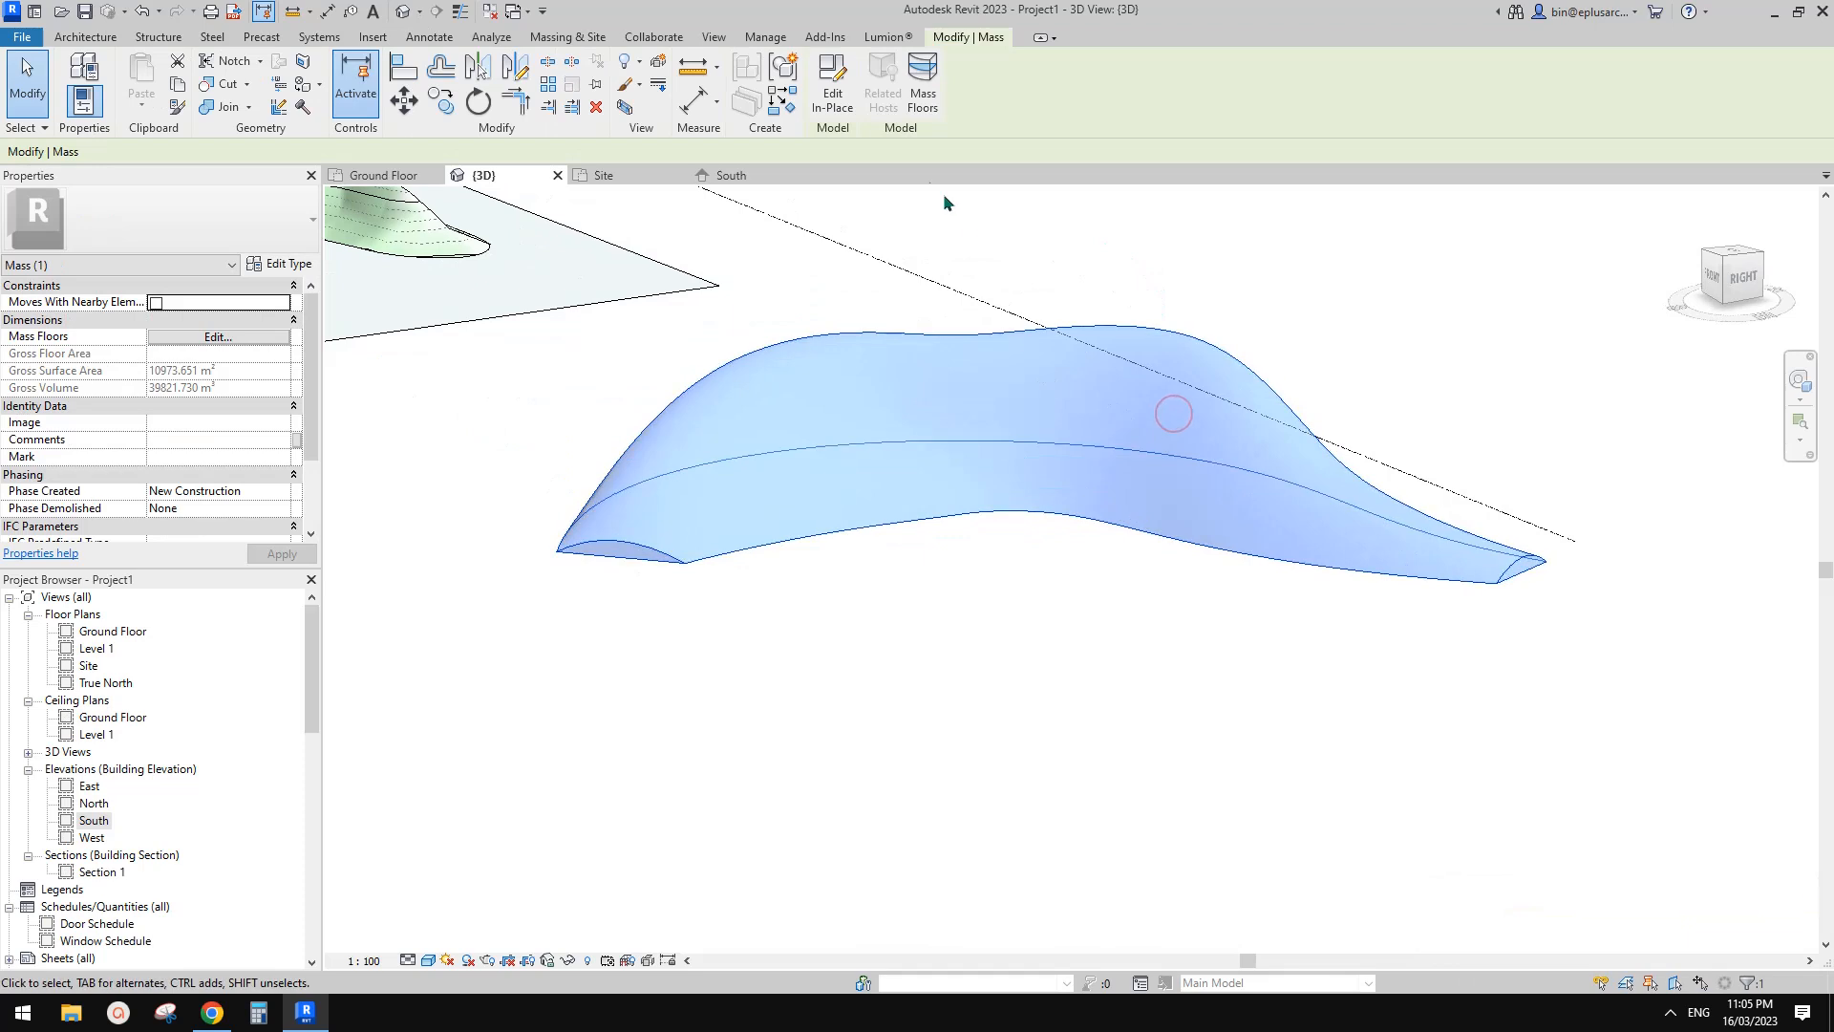
left_click(919, 102)
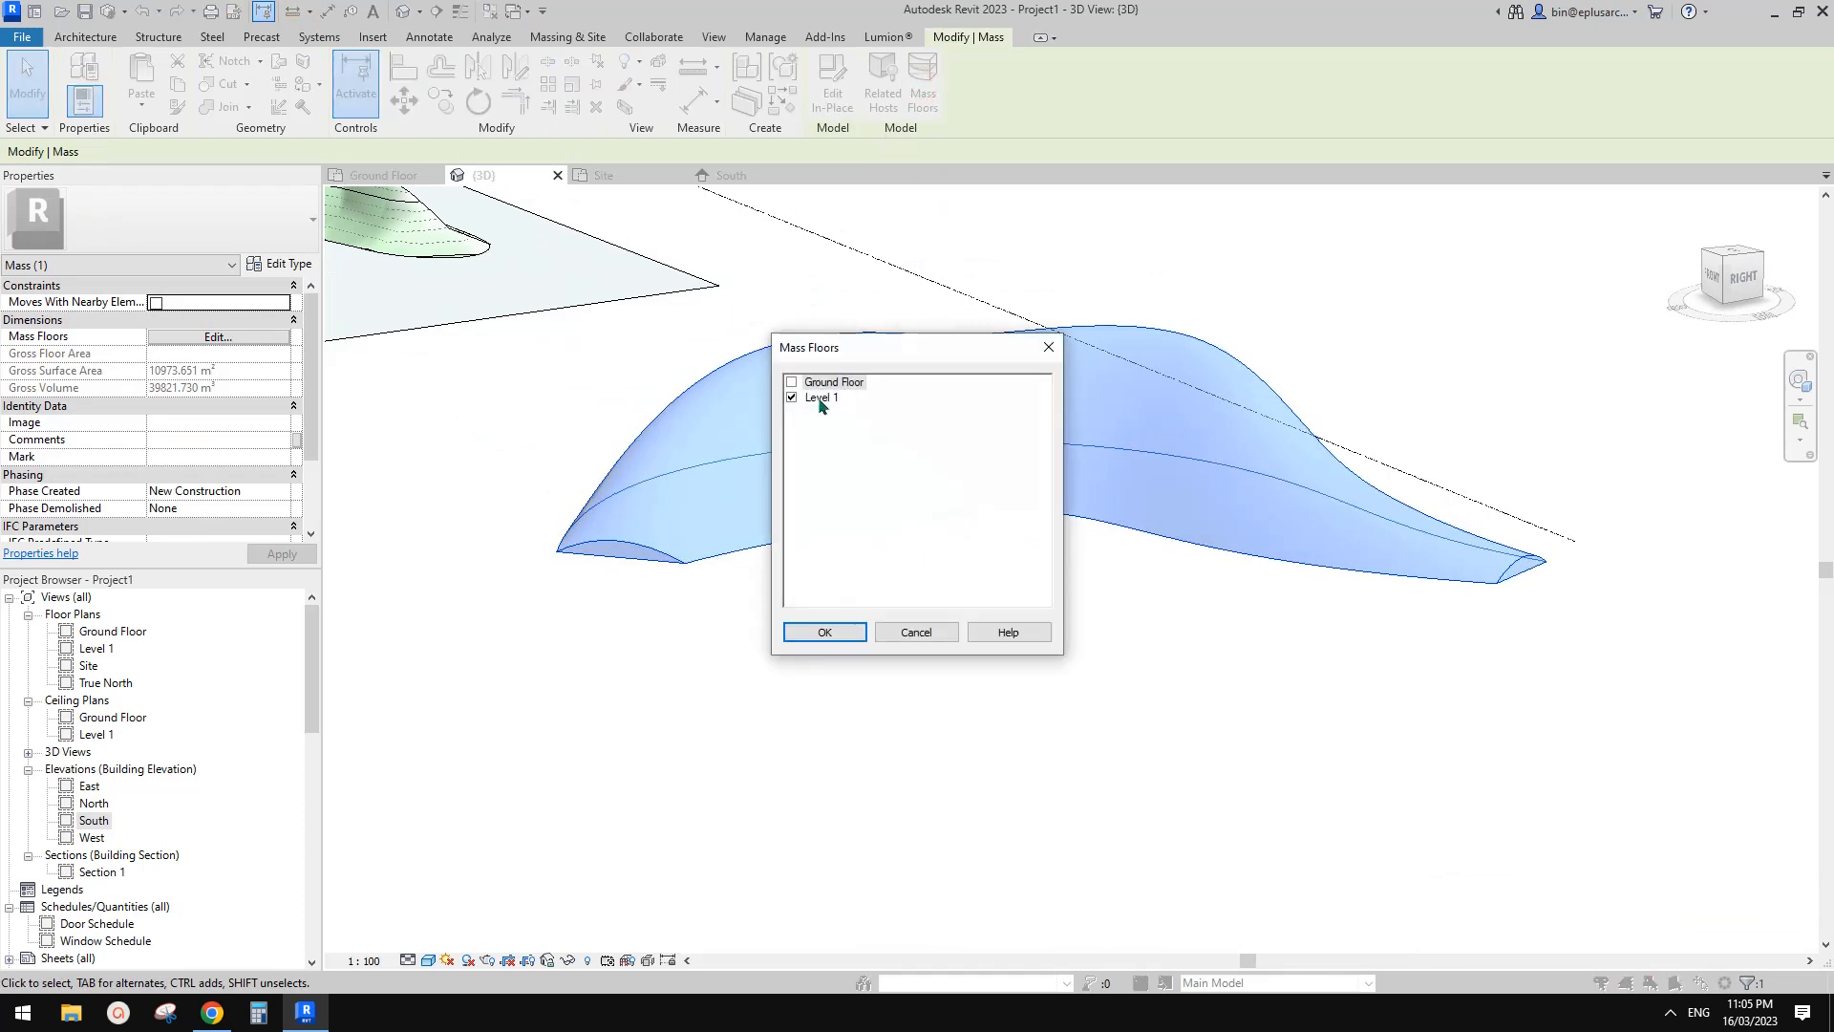
left_click(842, 629)
left_click(994, 696)
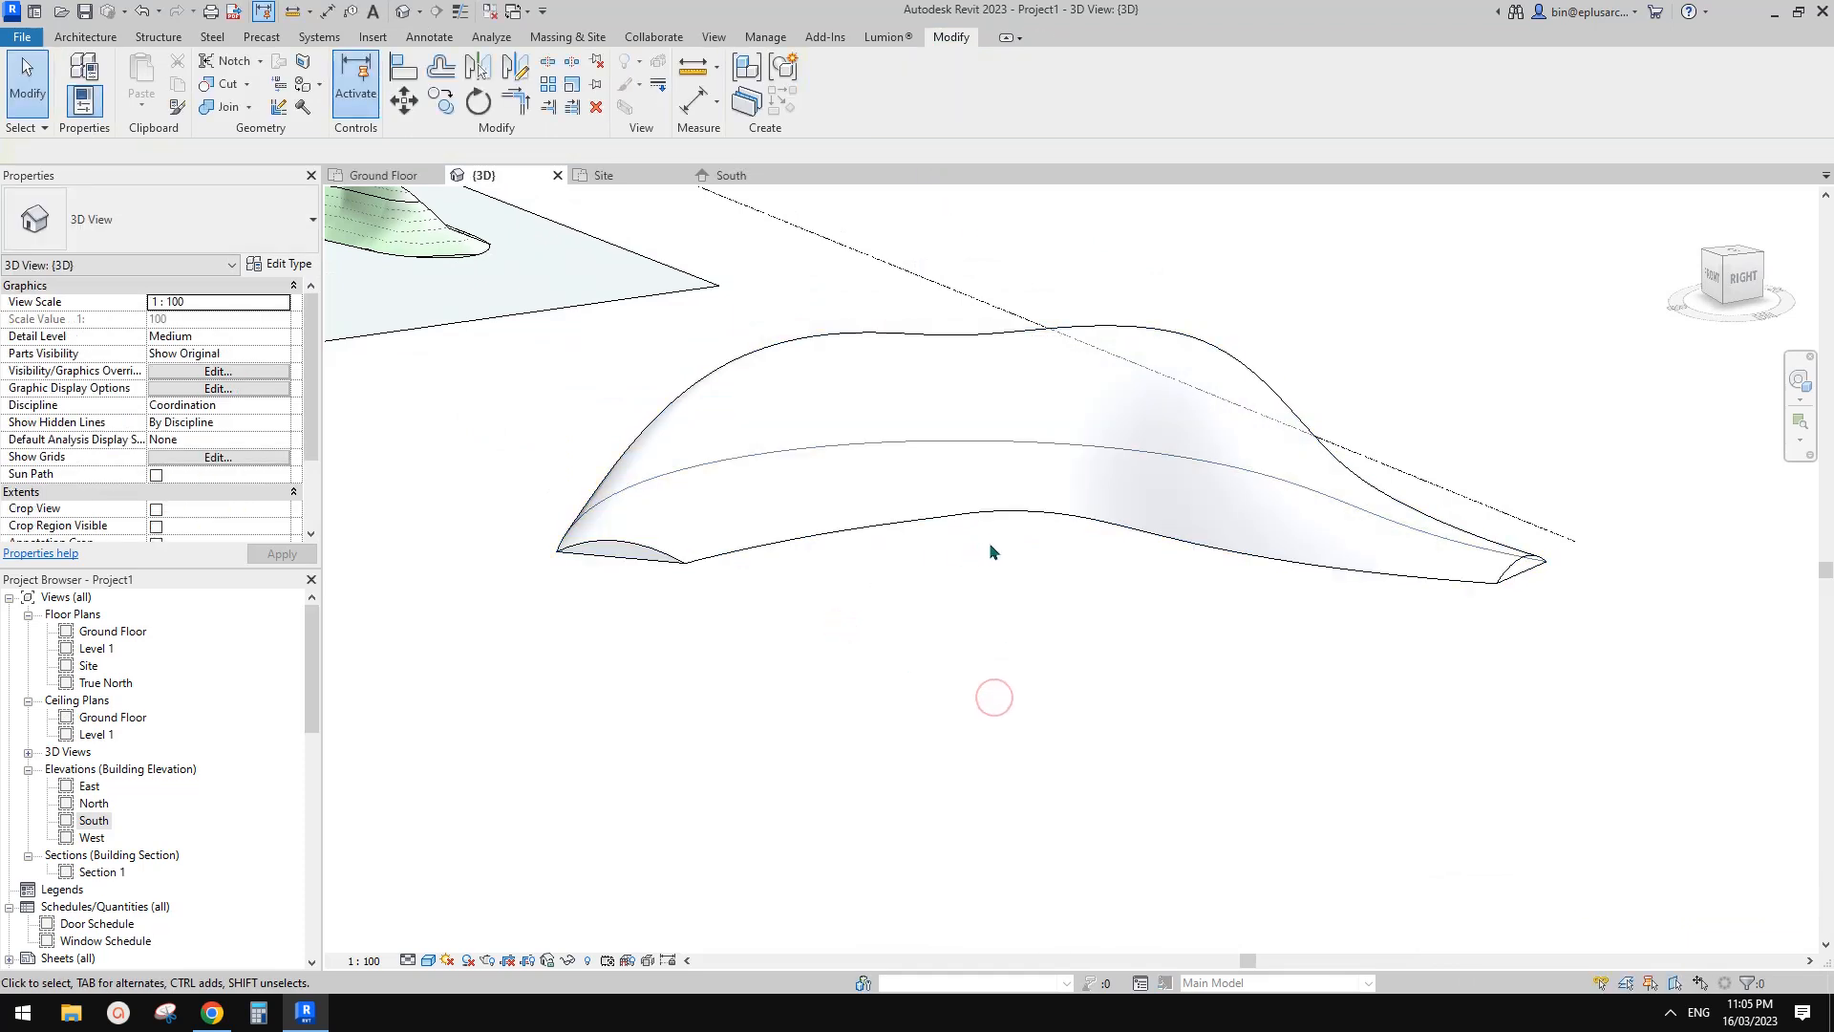
Step: Open the South elevation and bring the rebuilt mass into view
middle_click_drag(984, 564, 938, 614, "shift")
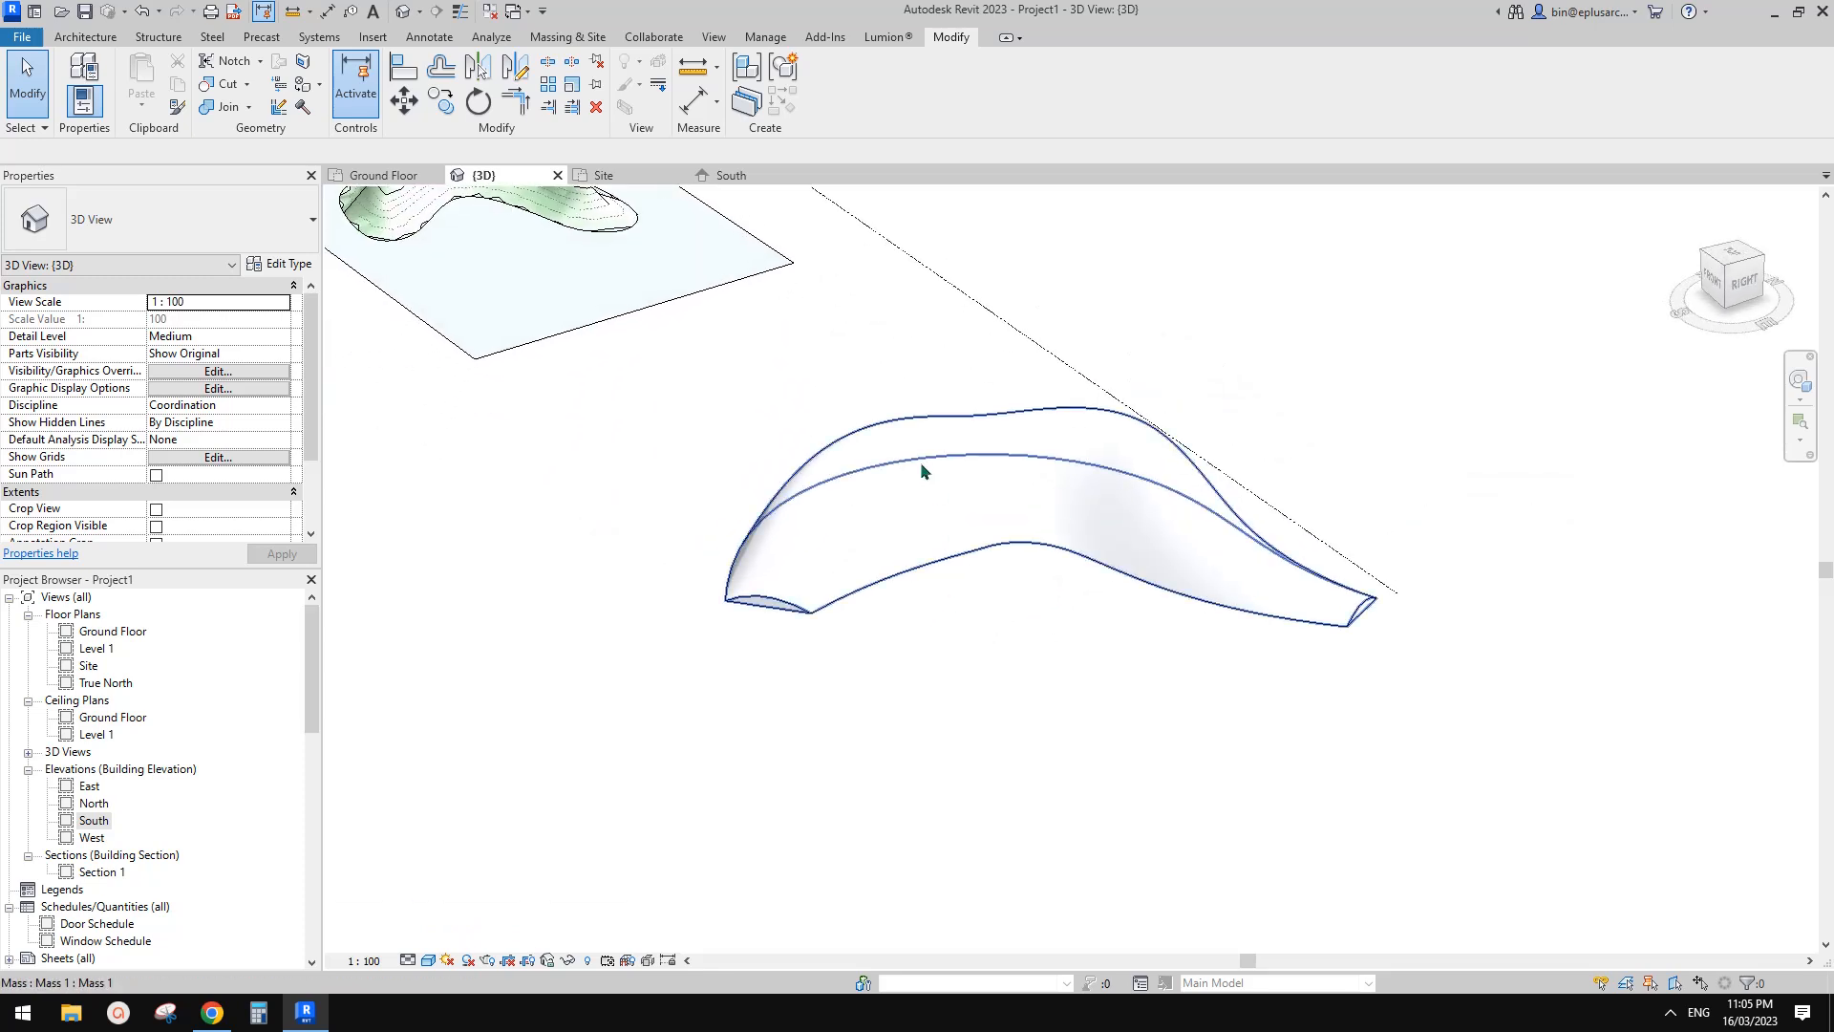
middle_click_drag(920, 442, 927, 447)
middle_click_drag(965, 635, 941, 683)
middle_click_drag(786, 677, 757, 677)
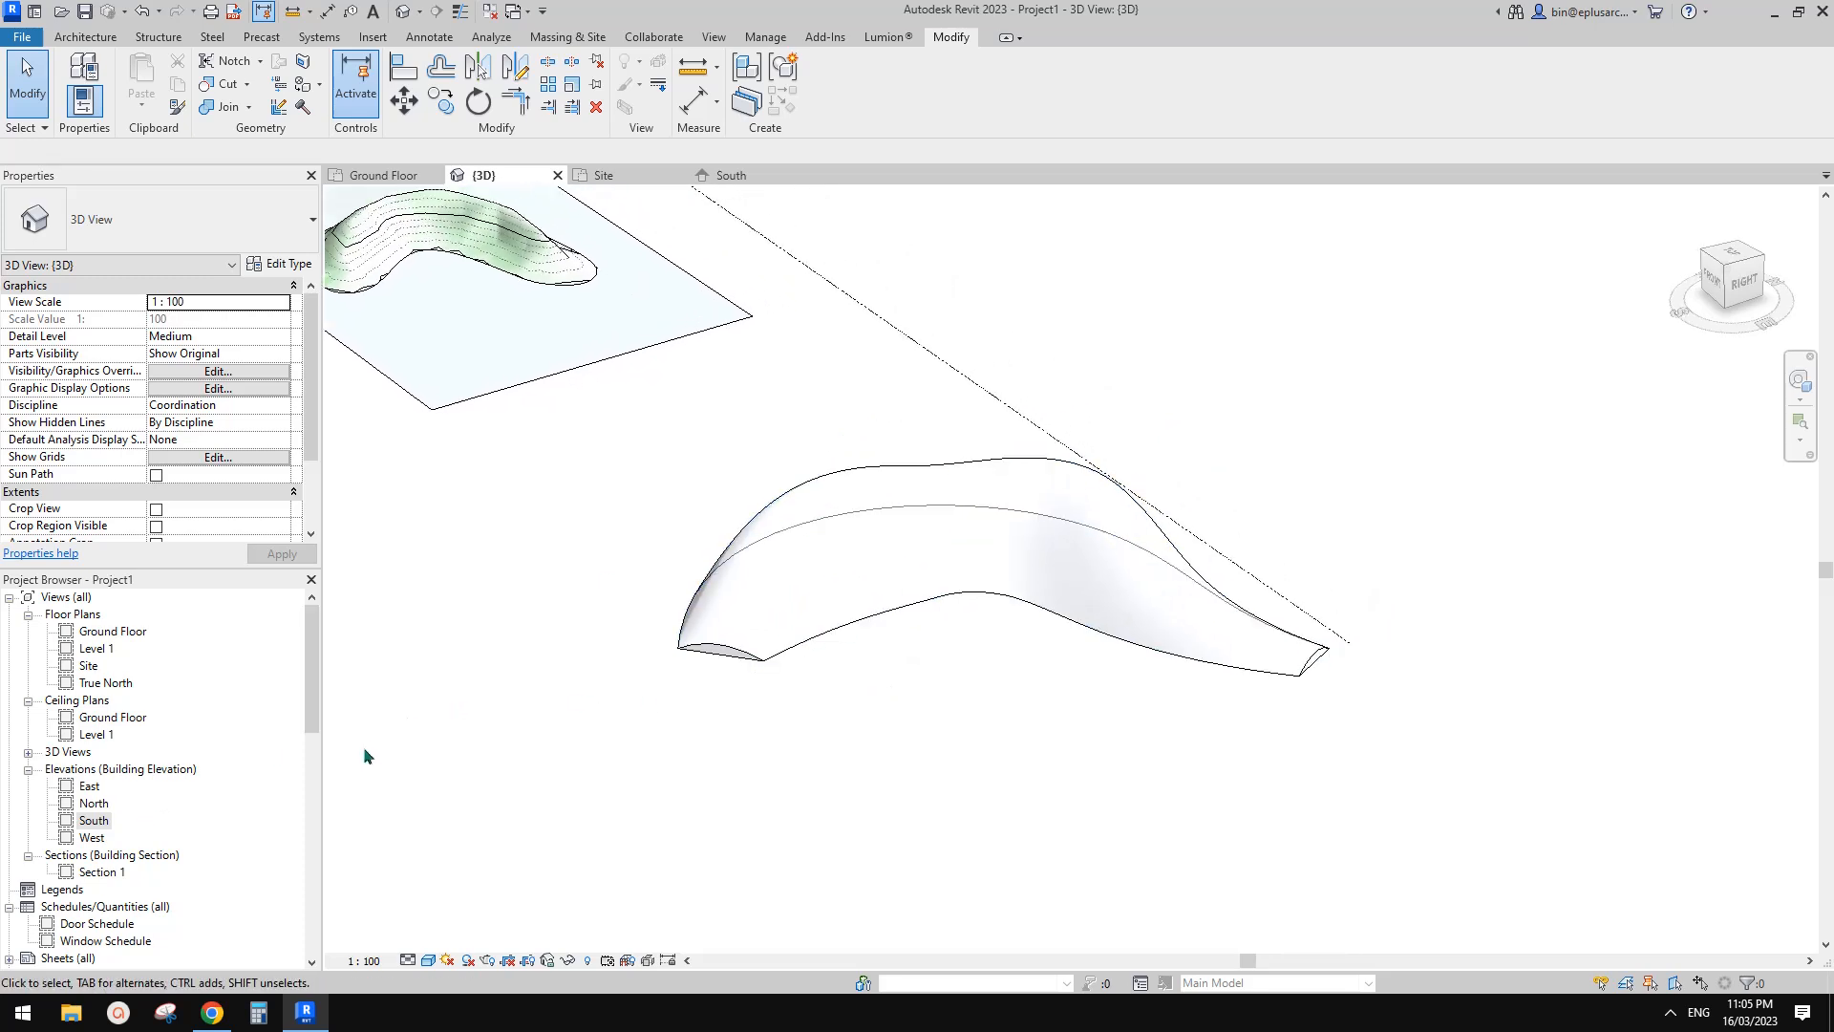
double_click(100, 826)
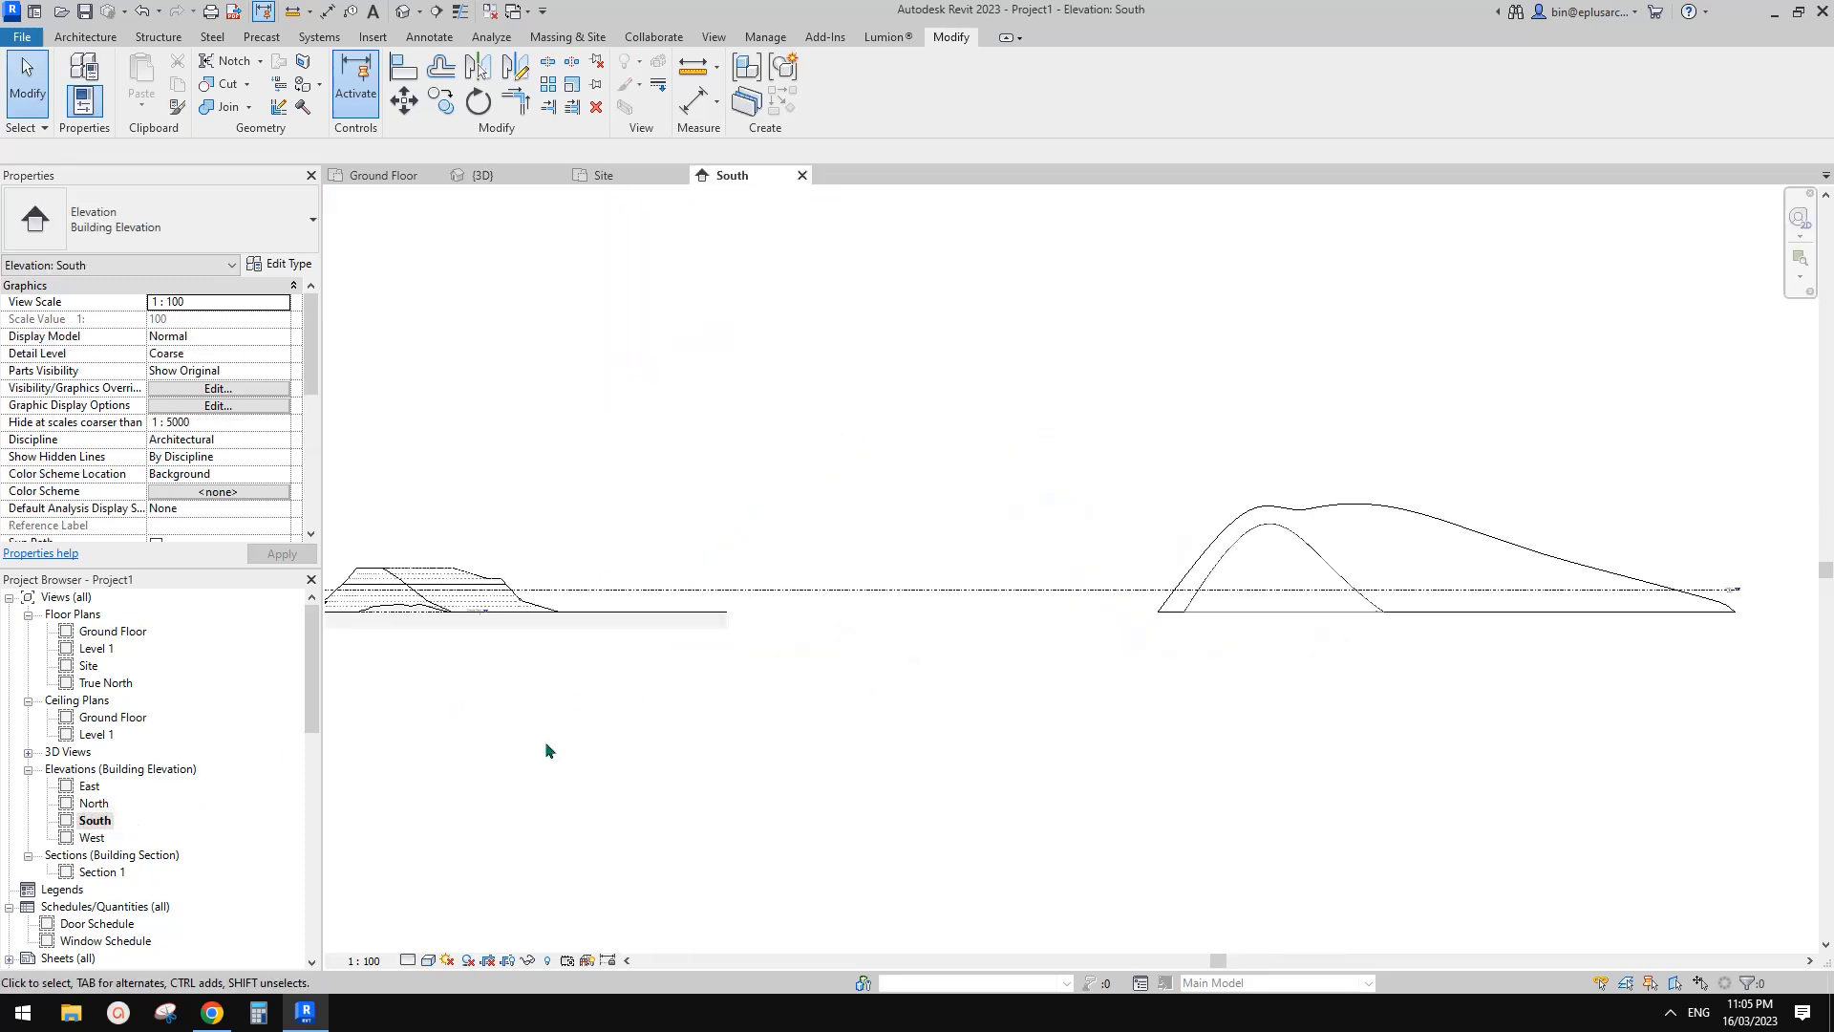
middle_click_drag(962, 637, 938, 645)
middle_click_drag(1135, 615, 949, 606)
scroll(1089, 600, "up", 2)
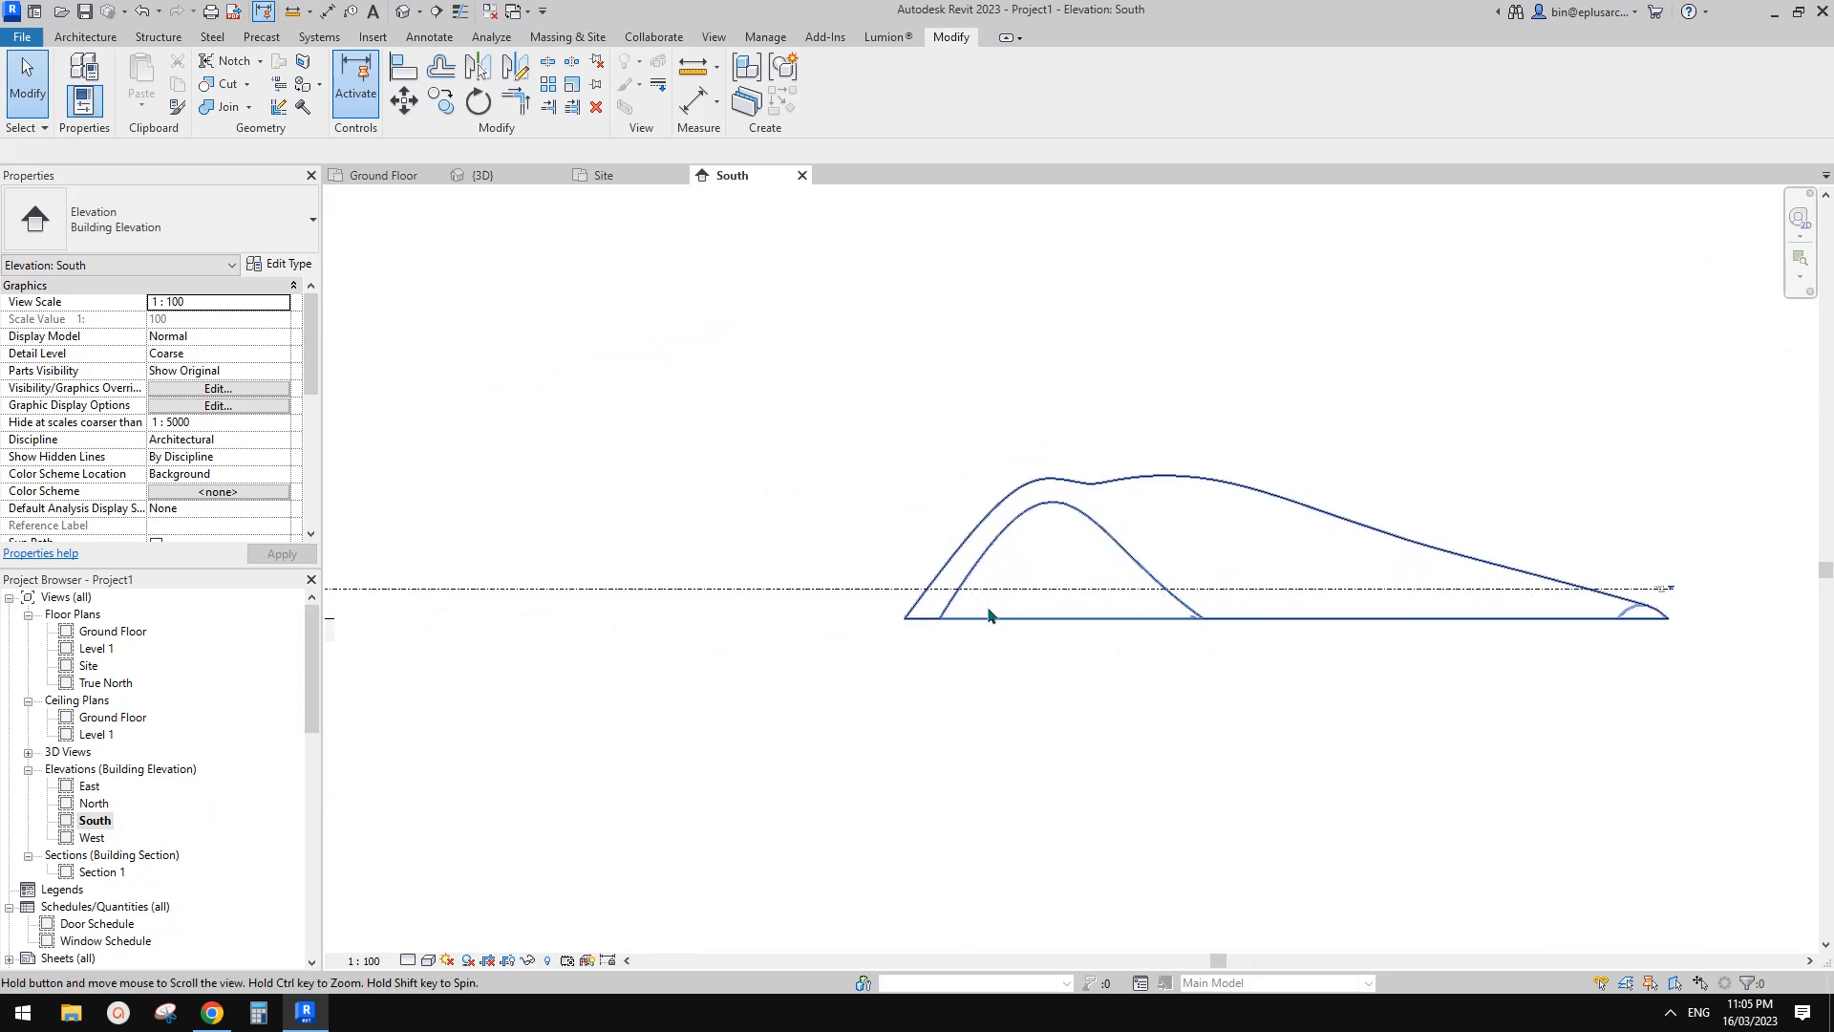
Step: Delete the Level 1 level line that crosses the mass in the South elevation
scroll(936, 606, "up", 1)
left_click(913, 593)
middle_click_drag(1705, 604, 1162, 604)
scroll(1171, 596, "up", 3)
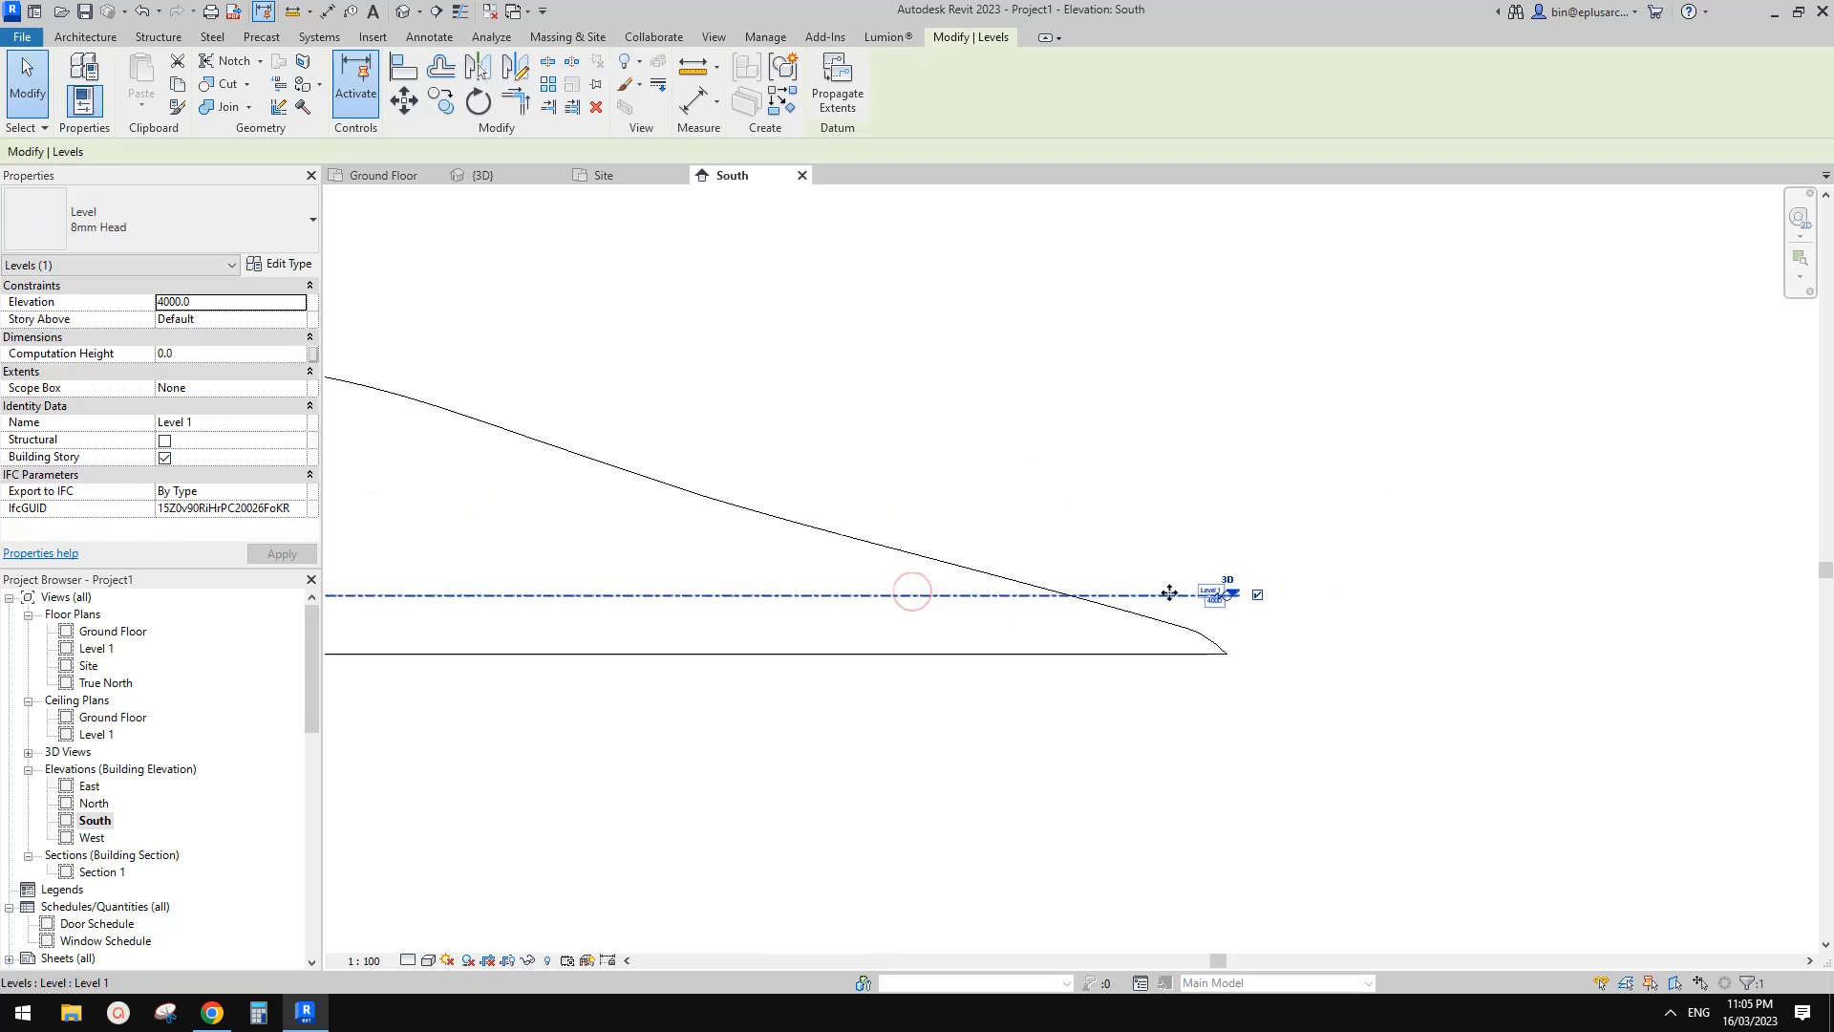
scroll(1127, 598, "down", 3)
middle_click_drag(898, 636, 1187, 586)
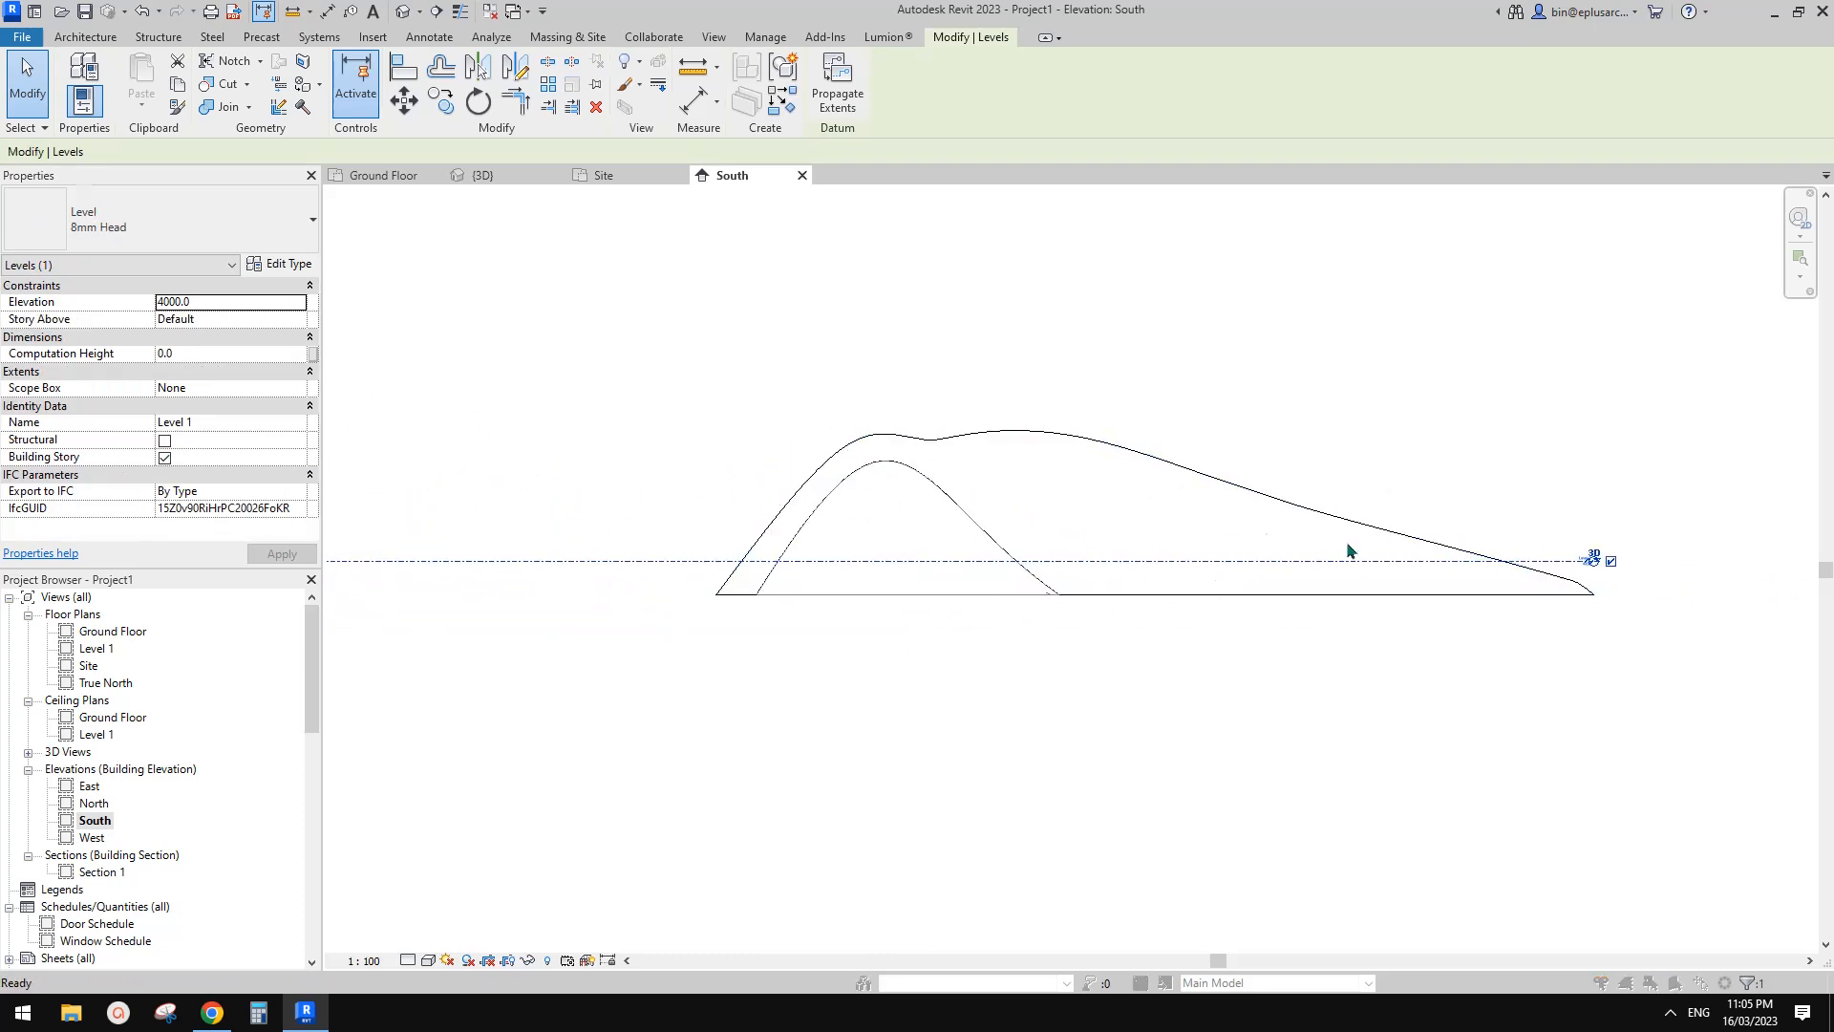
key("Delete")
left_click(1004, 577)
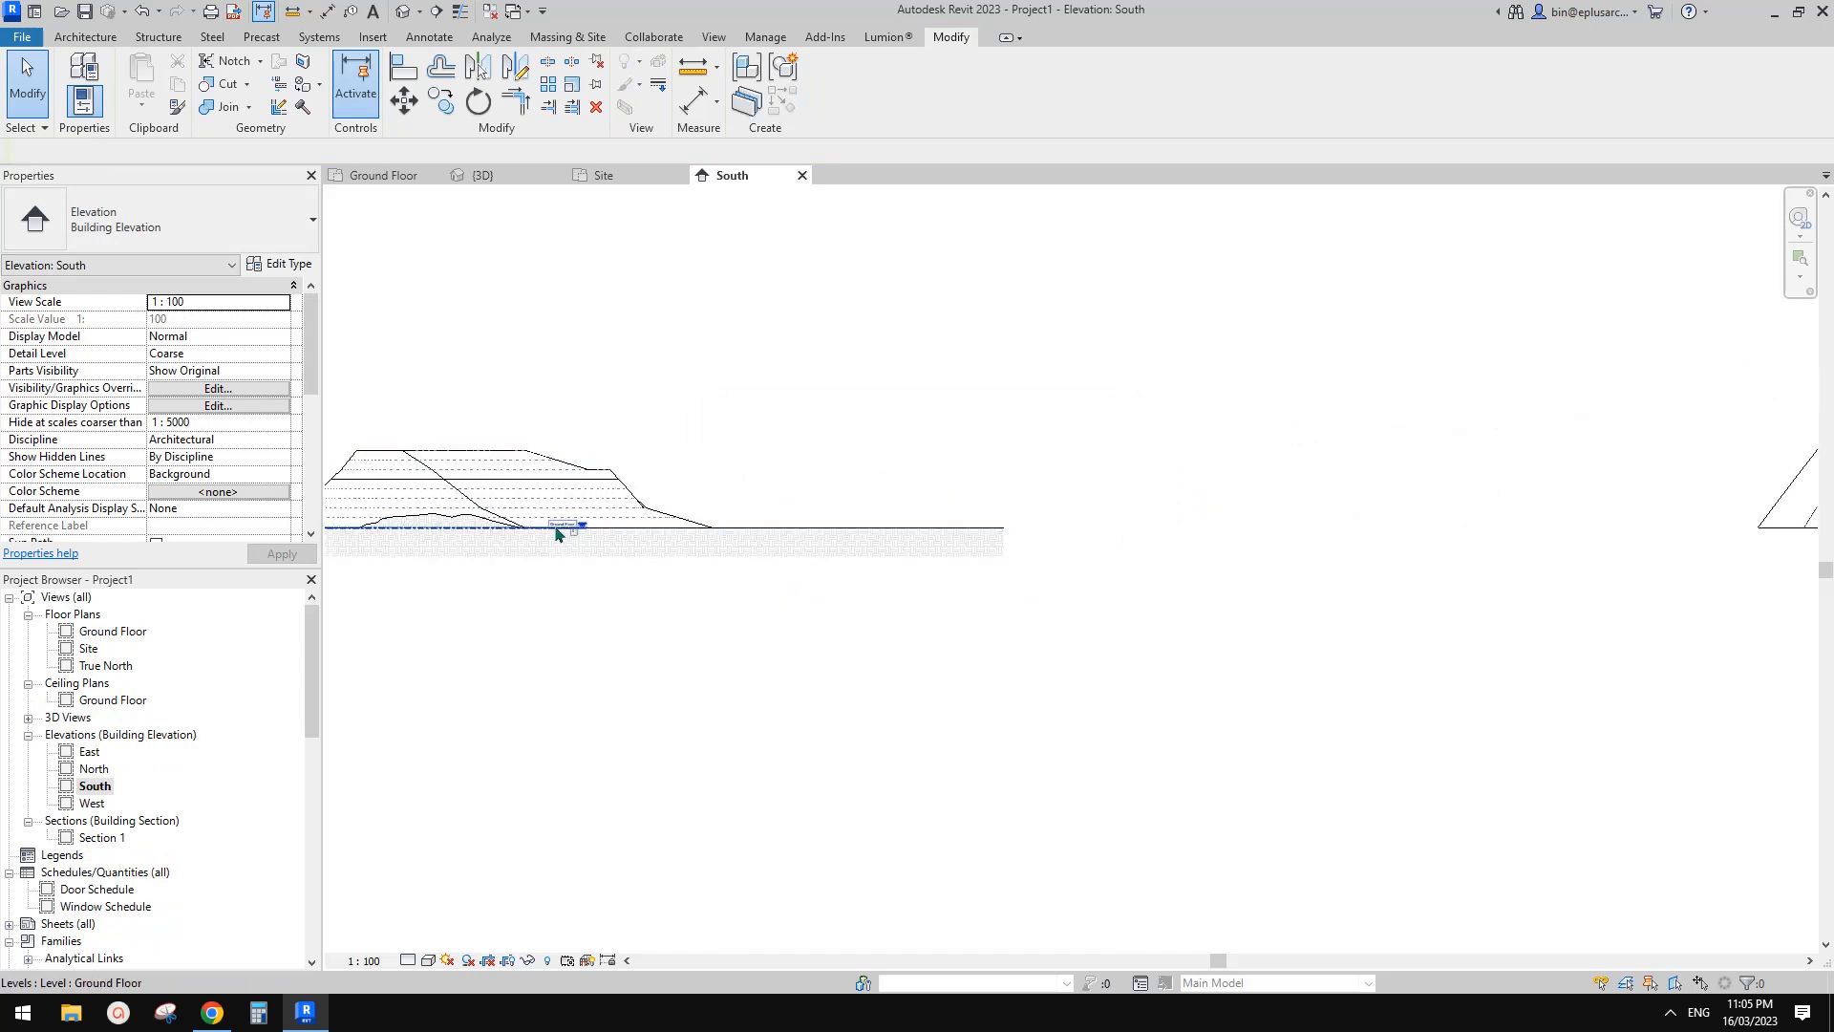
Step: Maximize the 3D extents of the Ground Floor level so that it spans the mass
left_click(562, 528)
scroll(560, 532, "up", 4)
right_click(558, 531)
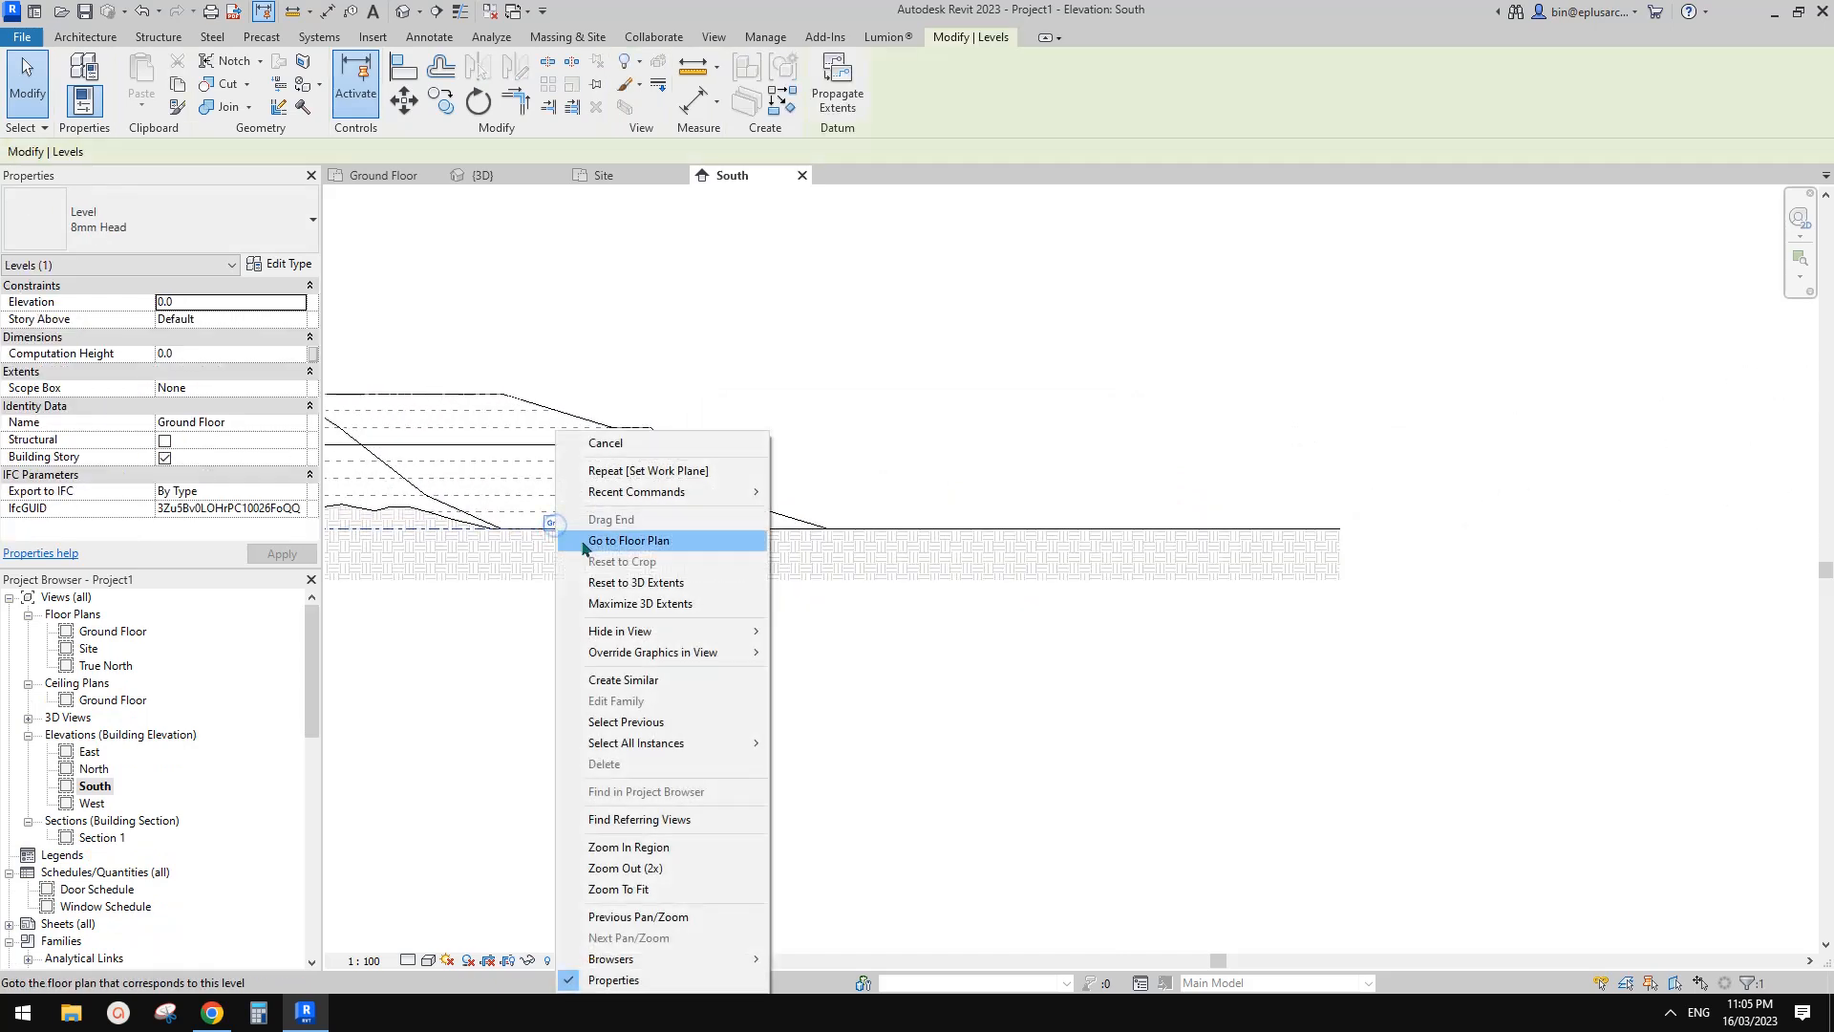
left_click(639, 603)
scroll(1023, 521, "down", 5)
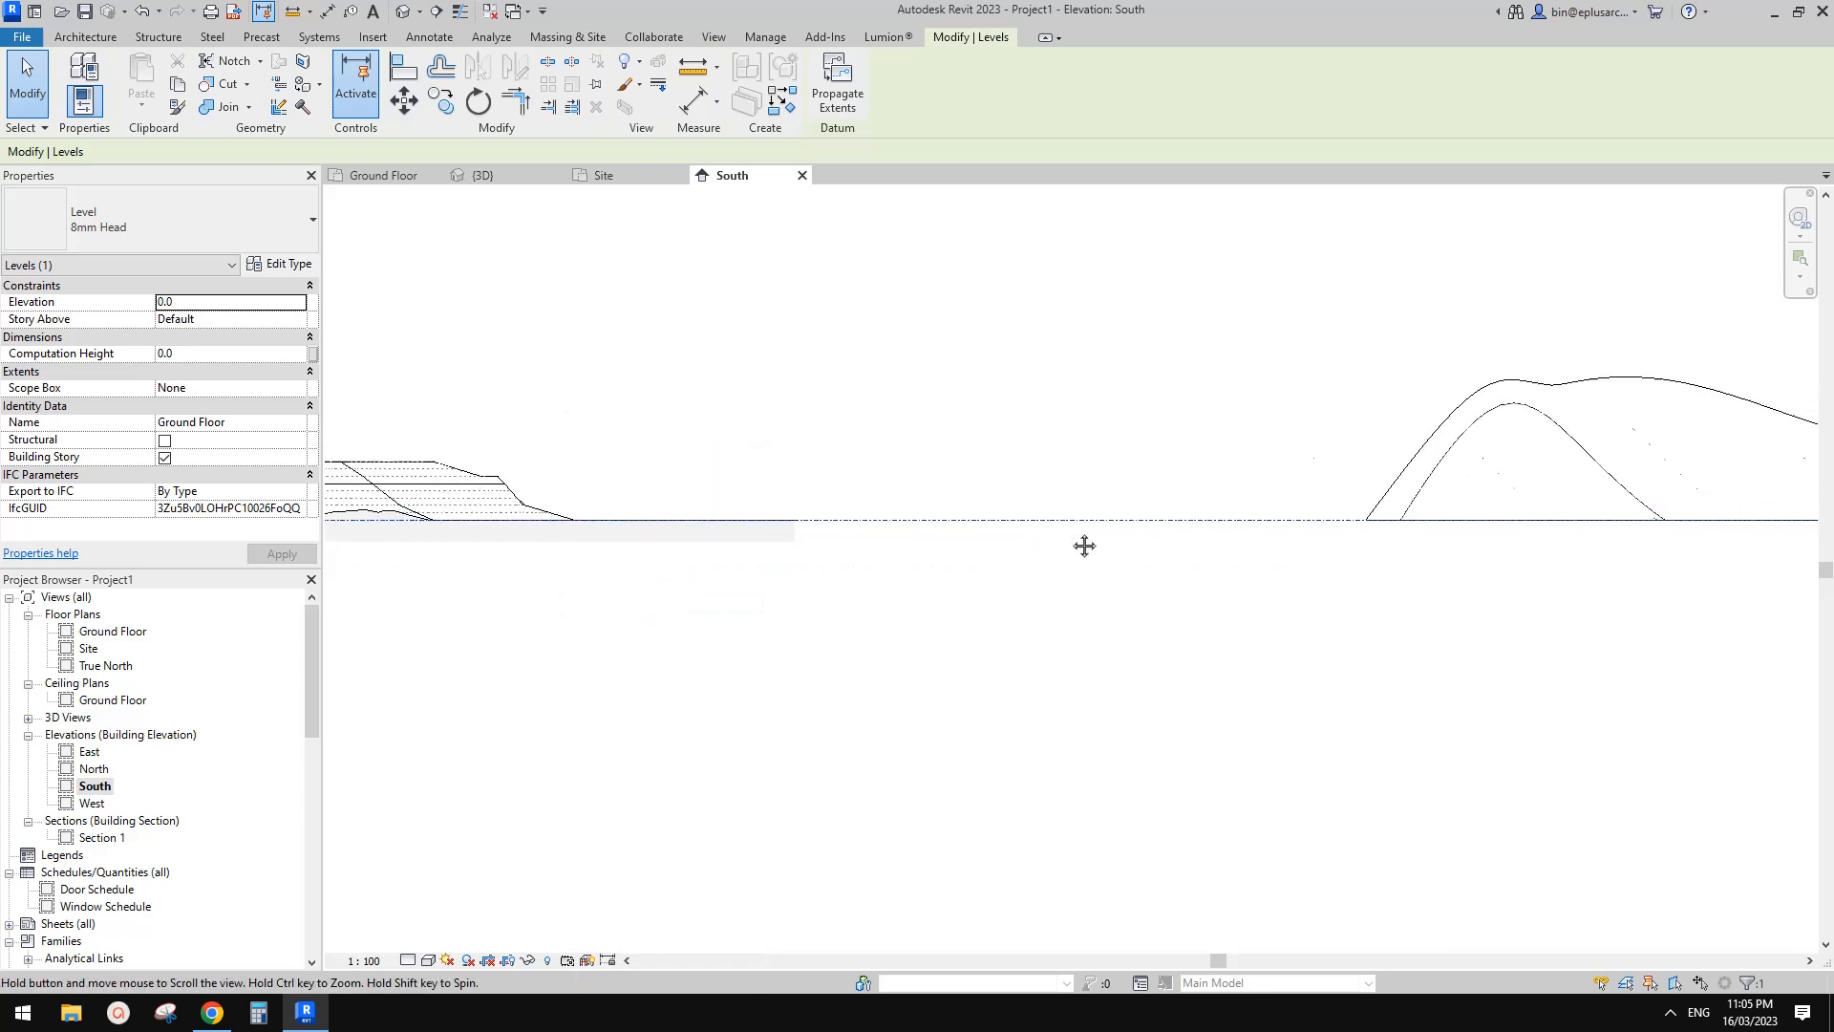
key("Escape")
left_click(1024, 534)
middle_click_drag(1177, 540, 554, 552)
left_click(1029, 527)
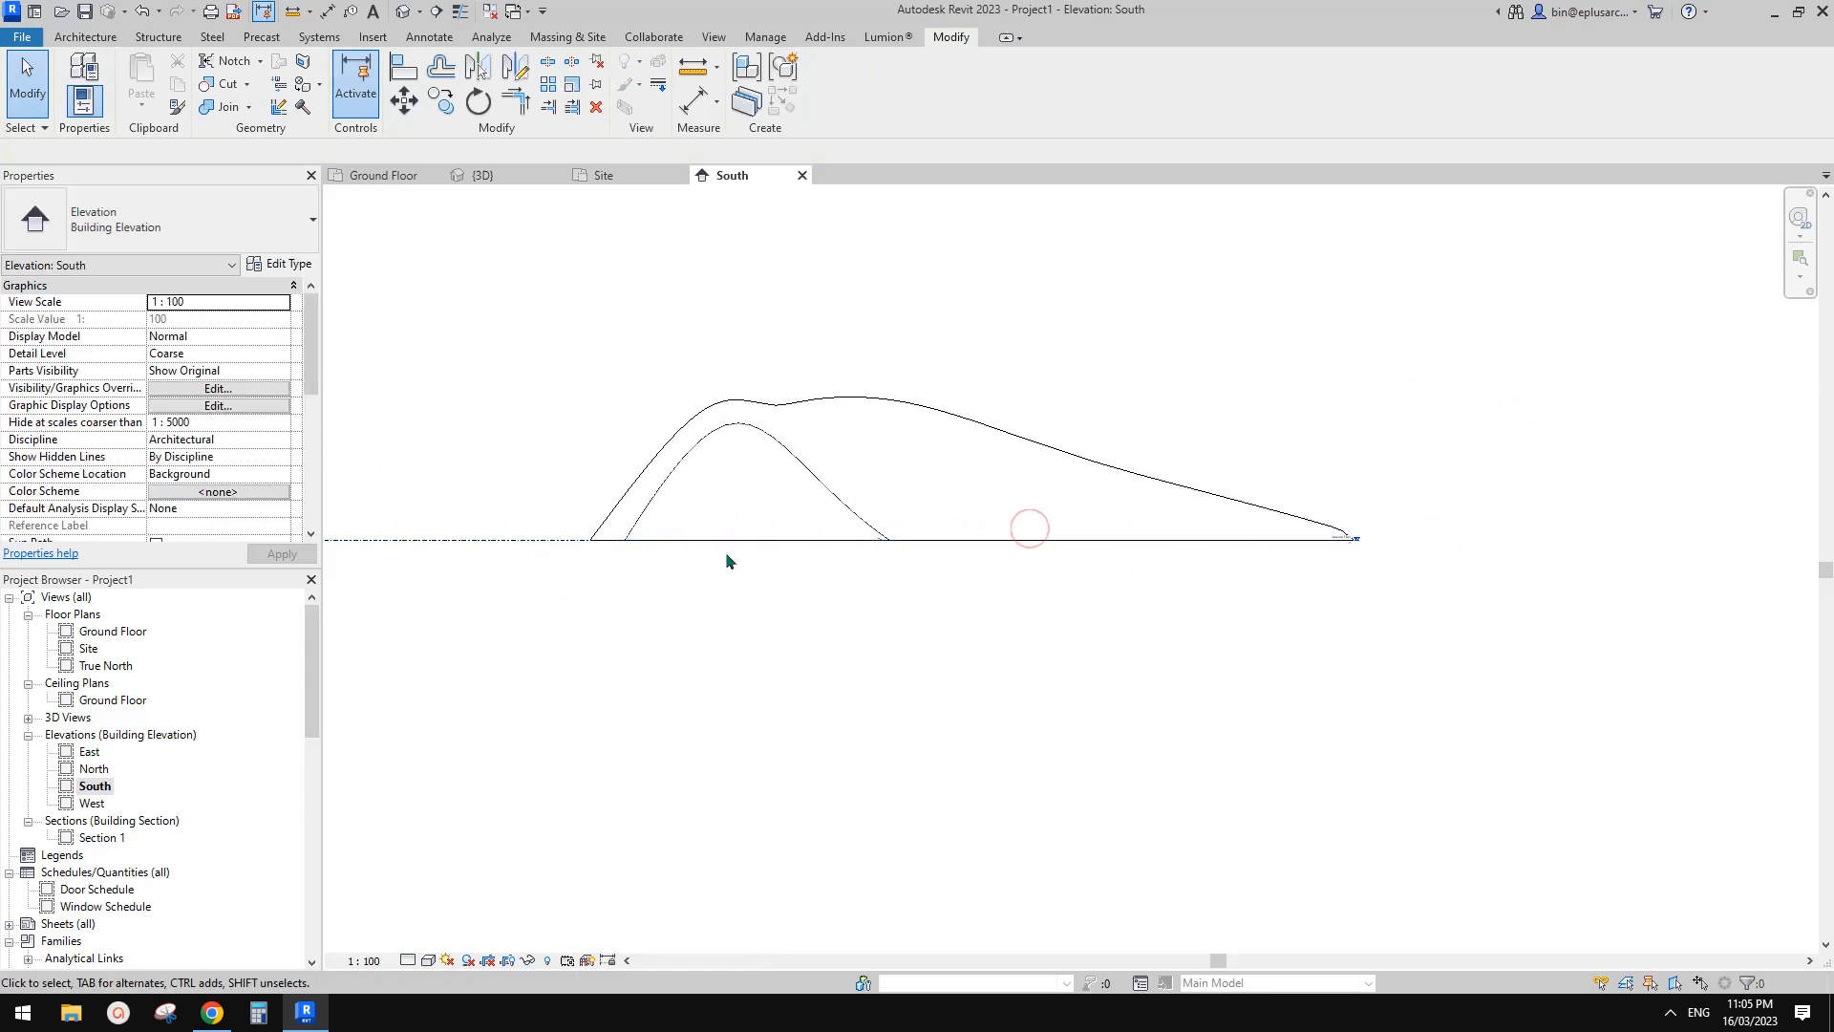
Step: Copy the Ground Floor level 500 mm straight up
left_click(534, 537)
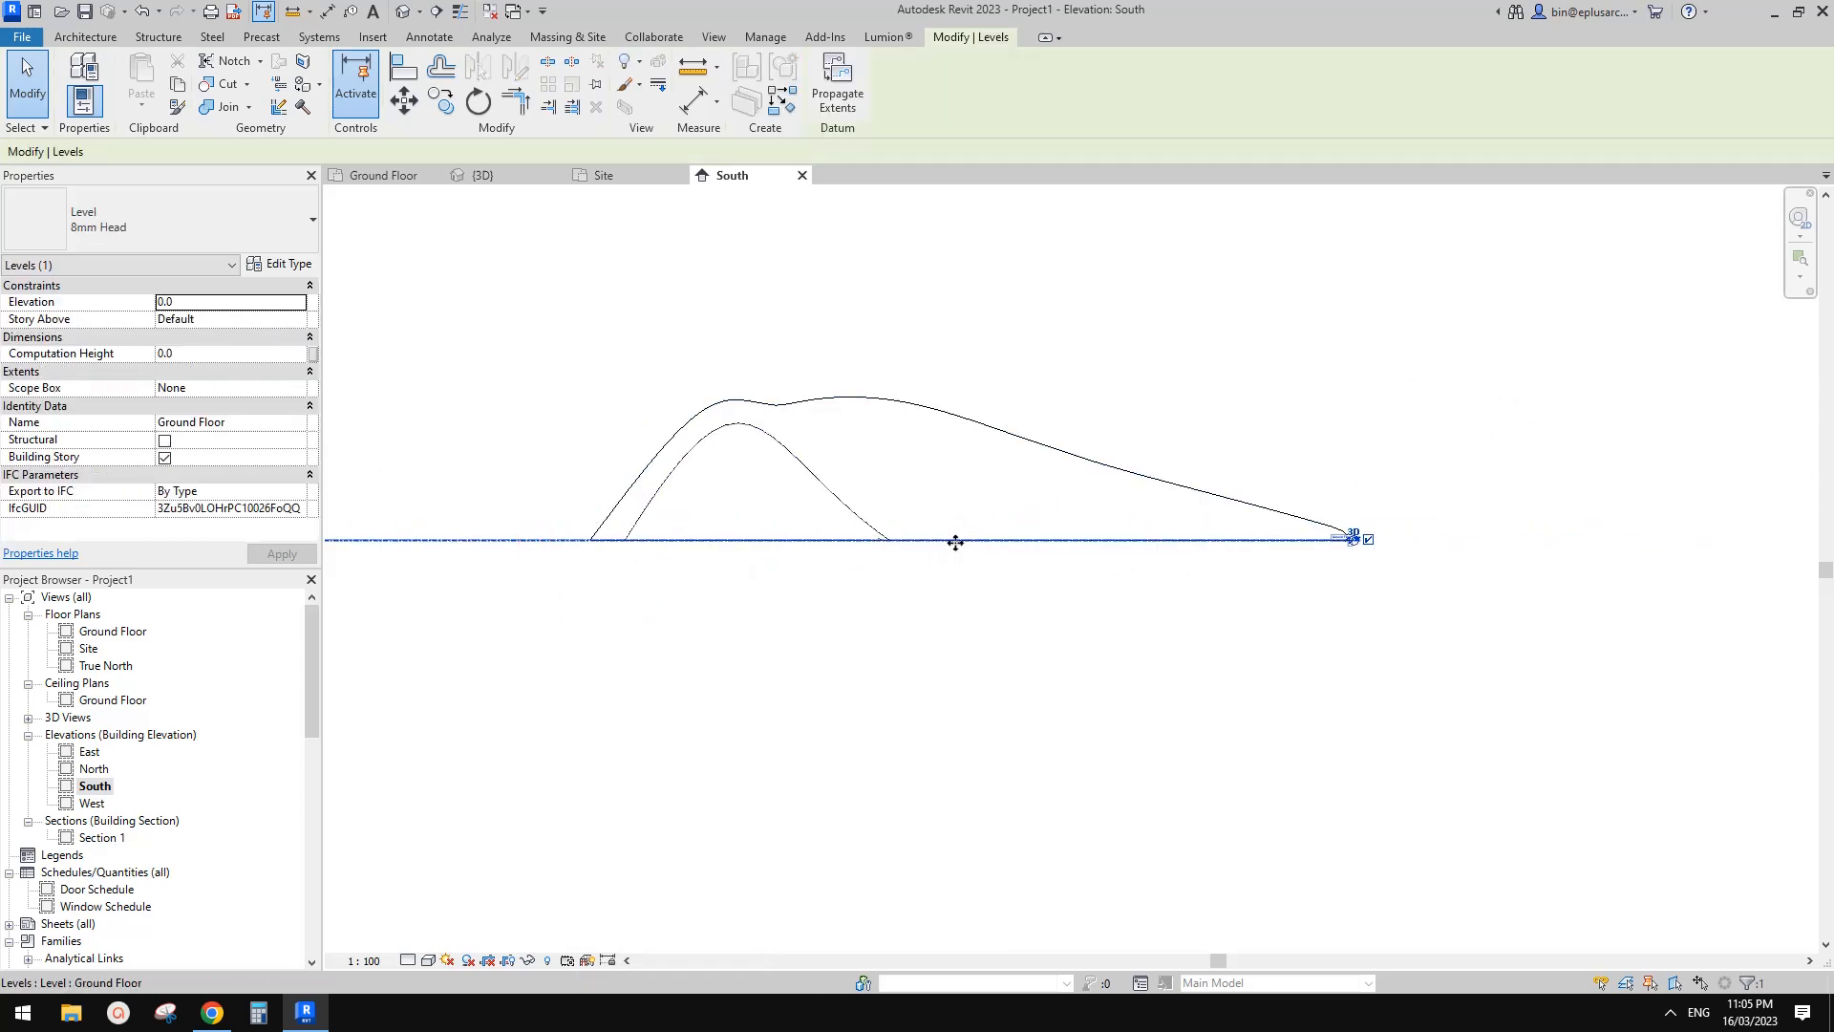
left_click(973, 552)
left_click(532, 538)
scroll(532, 537, "up", 1)
middle_click_drag(532, 538, 573, 571)
key("c")
key("o")
left_click(1233, 526)
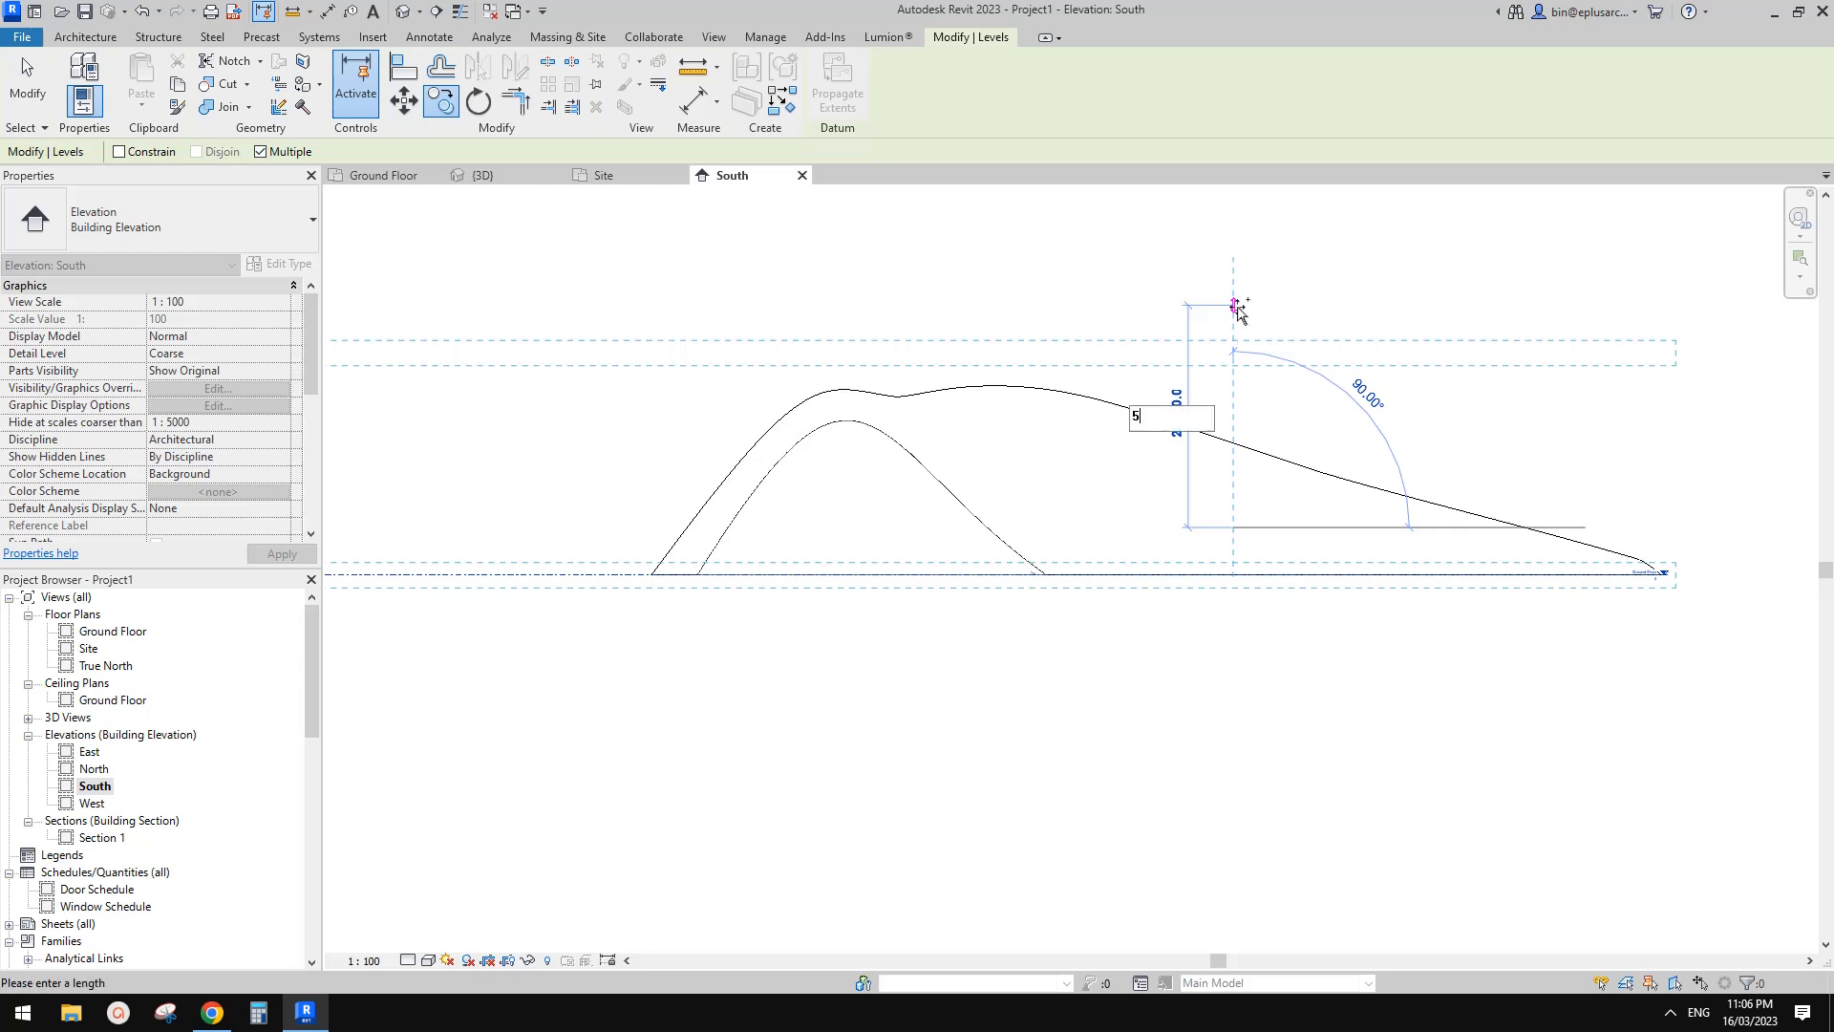
key("Return")
key("Escape")
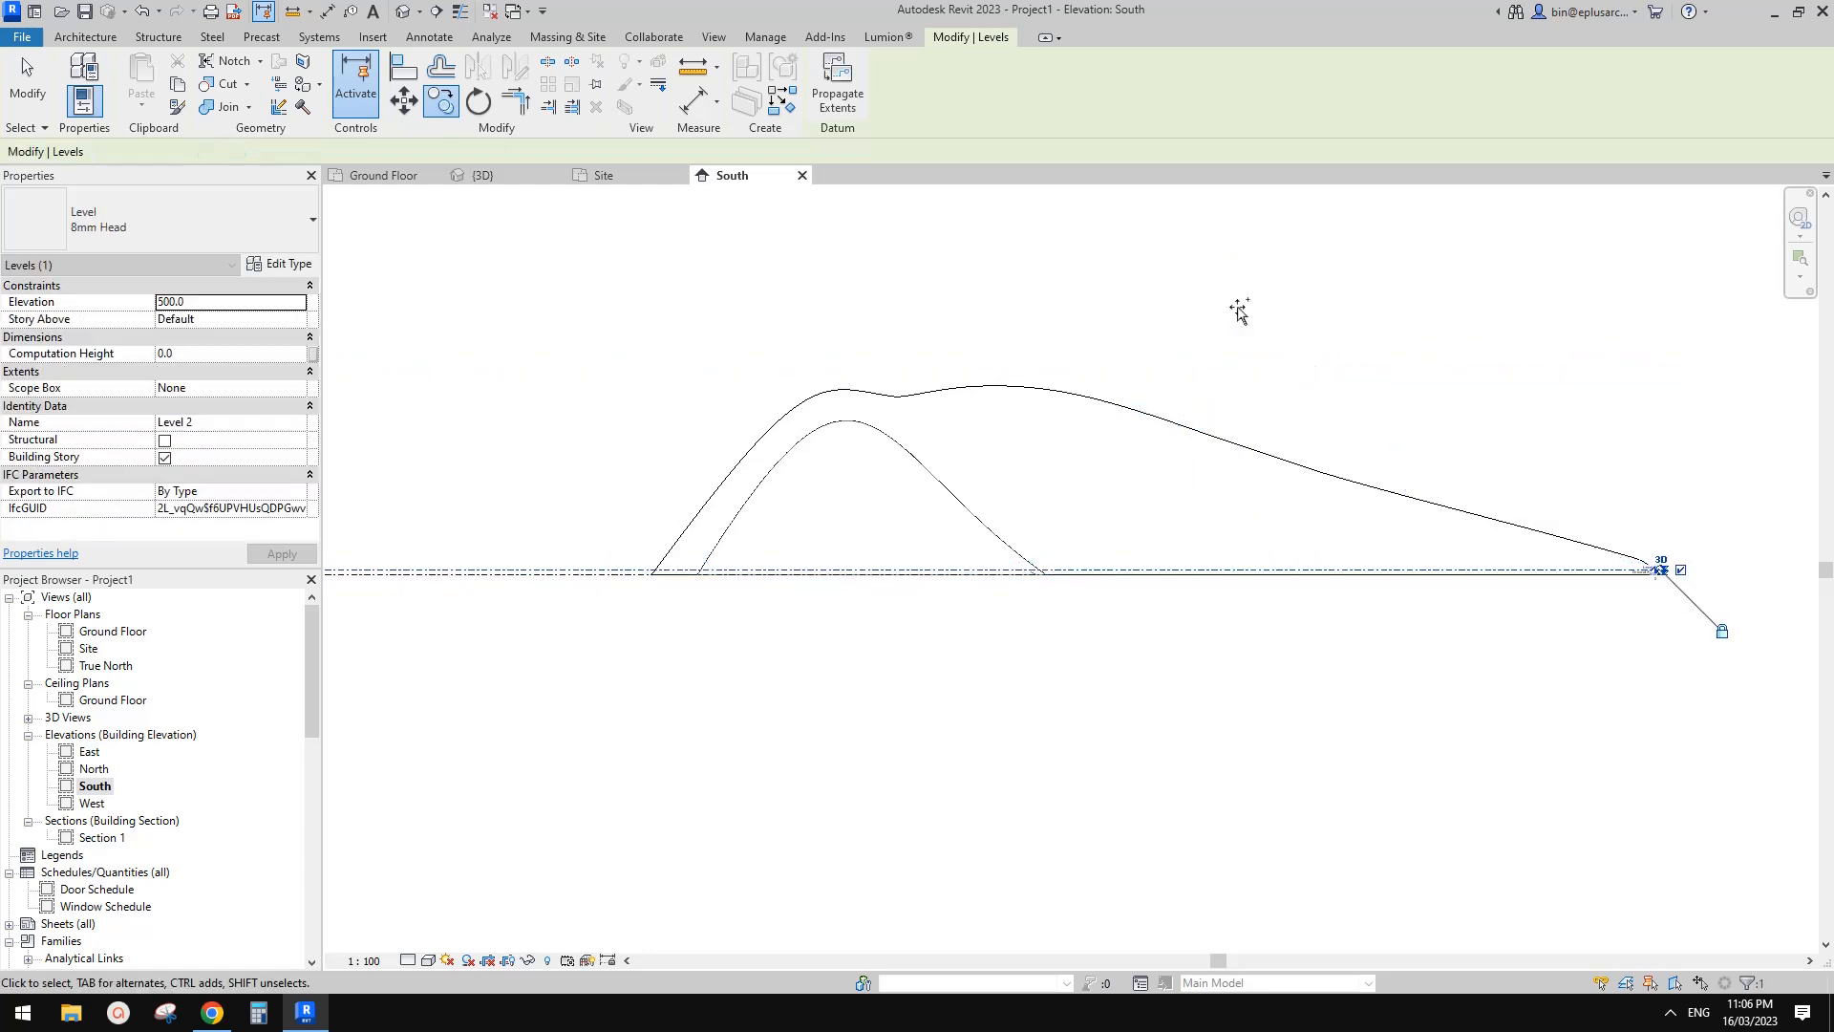
Step: Copy the 500 mm level straight up two more times at 500 mm spacing, using multiple copies
scroll(591, 567, "up", 3)
scroll(591, 568, "up", 2)
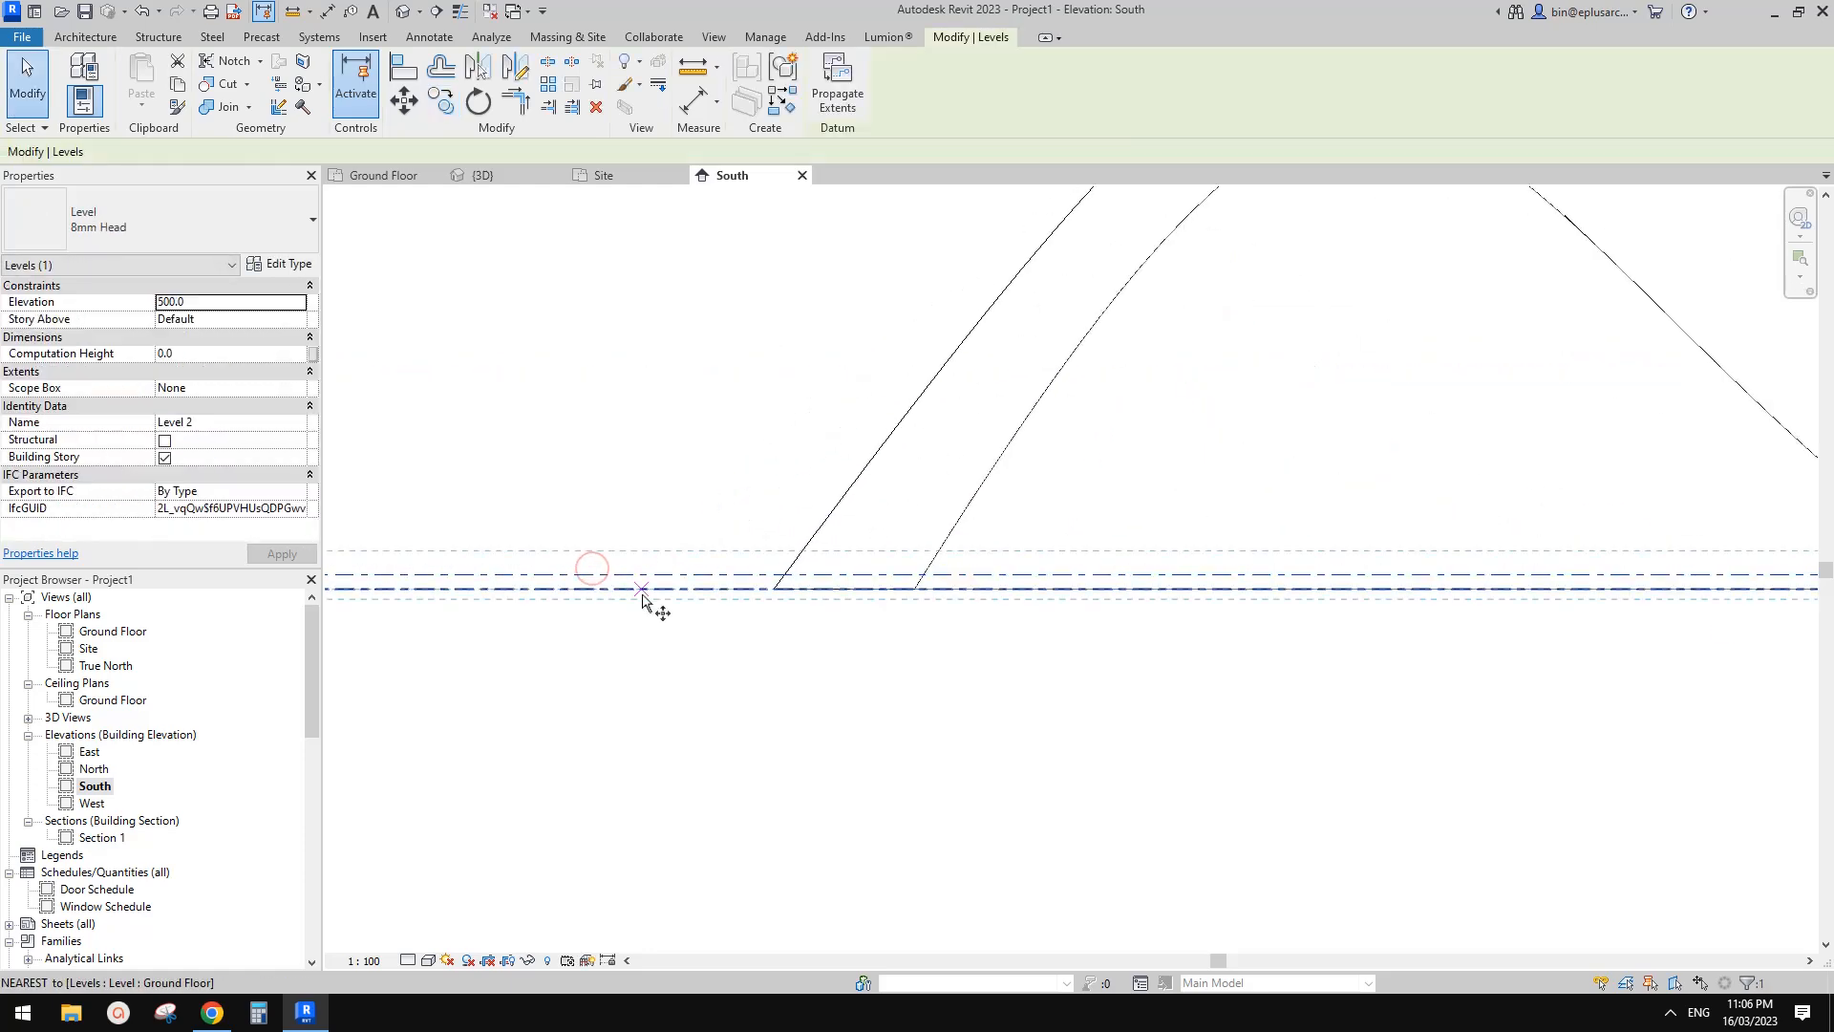
key("c")
key("o")
left_click(646, 572)
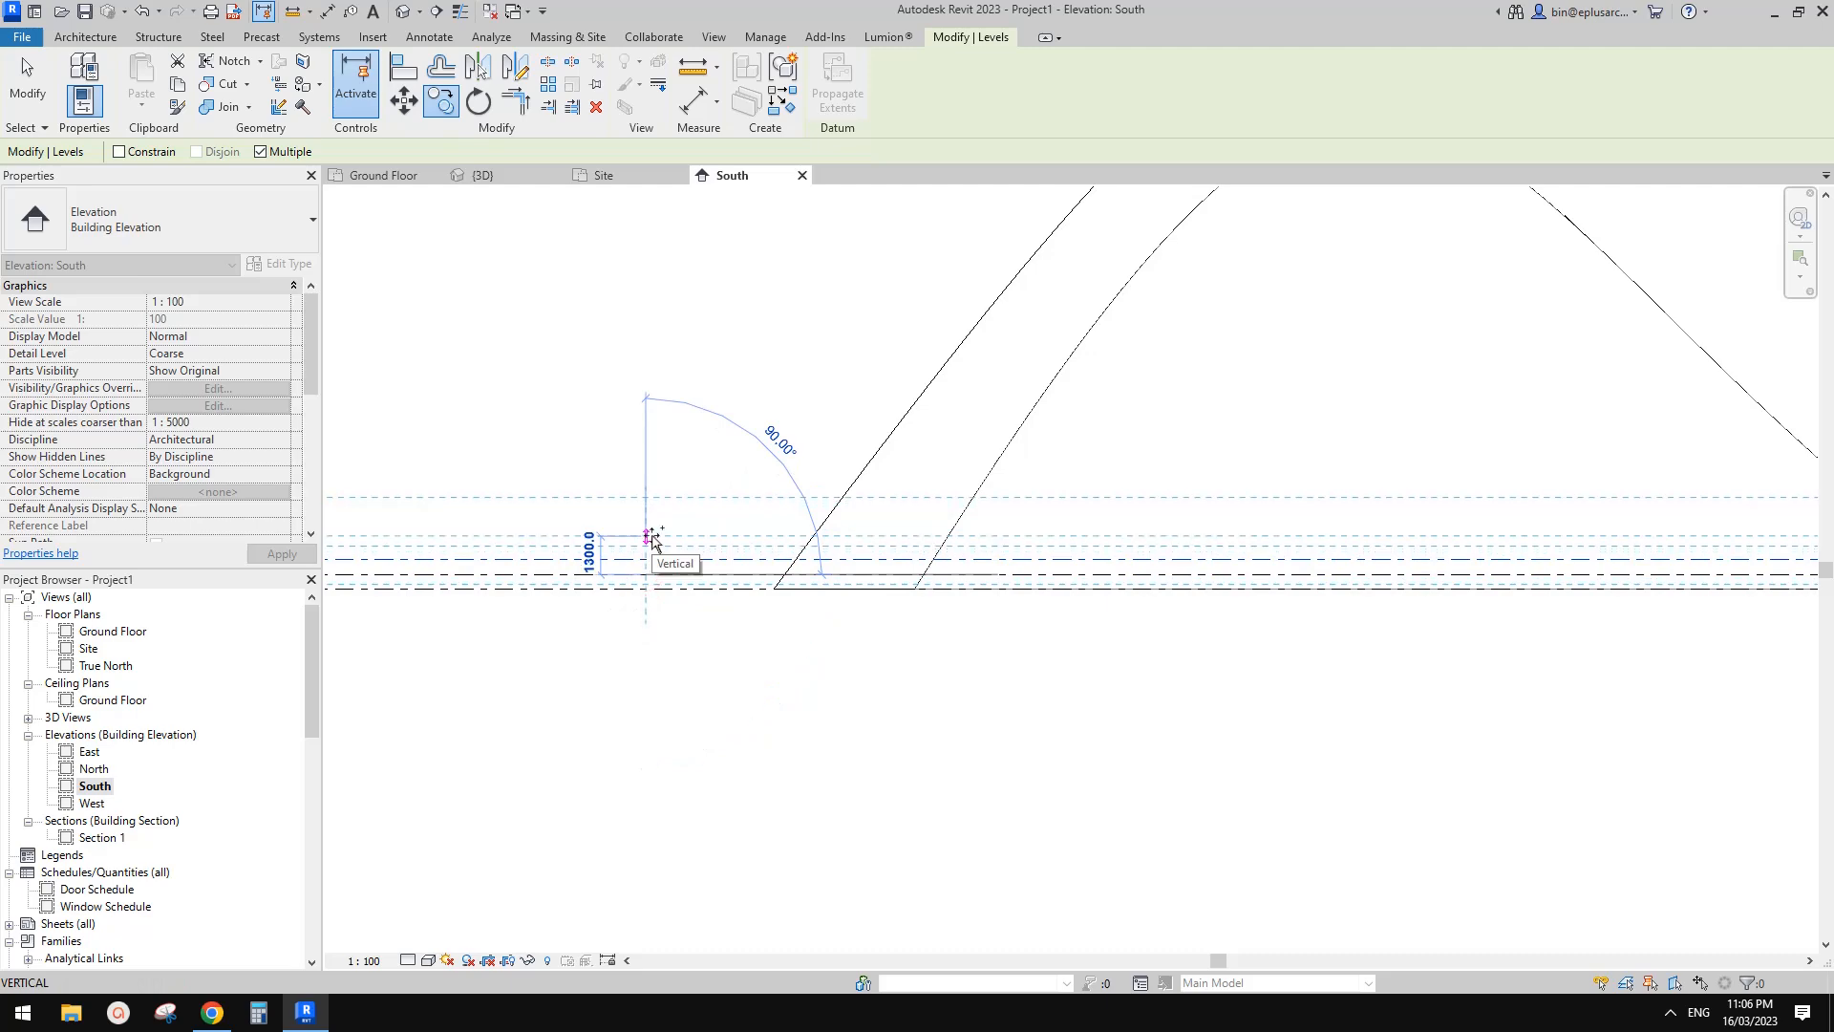
left_click(647, 557)
key("Escape")
Step: Copy the three levels above Ground Floor upward twice in 1500 mm increments
left_click_drag(694, 515, 672, 584)
key("c")
key("o")
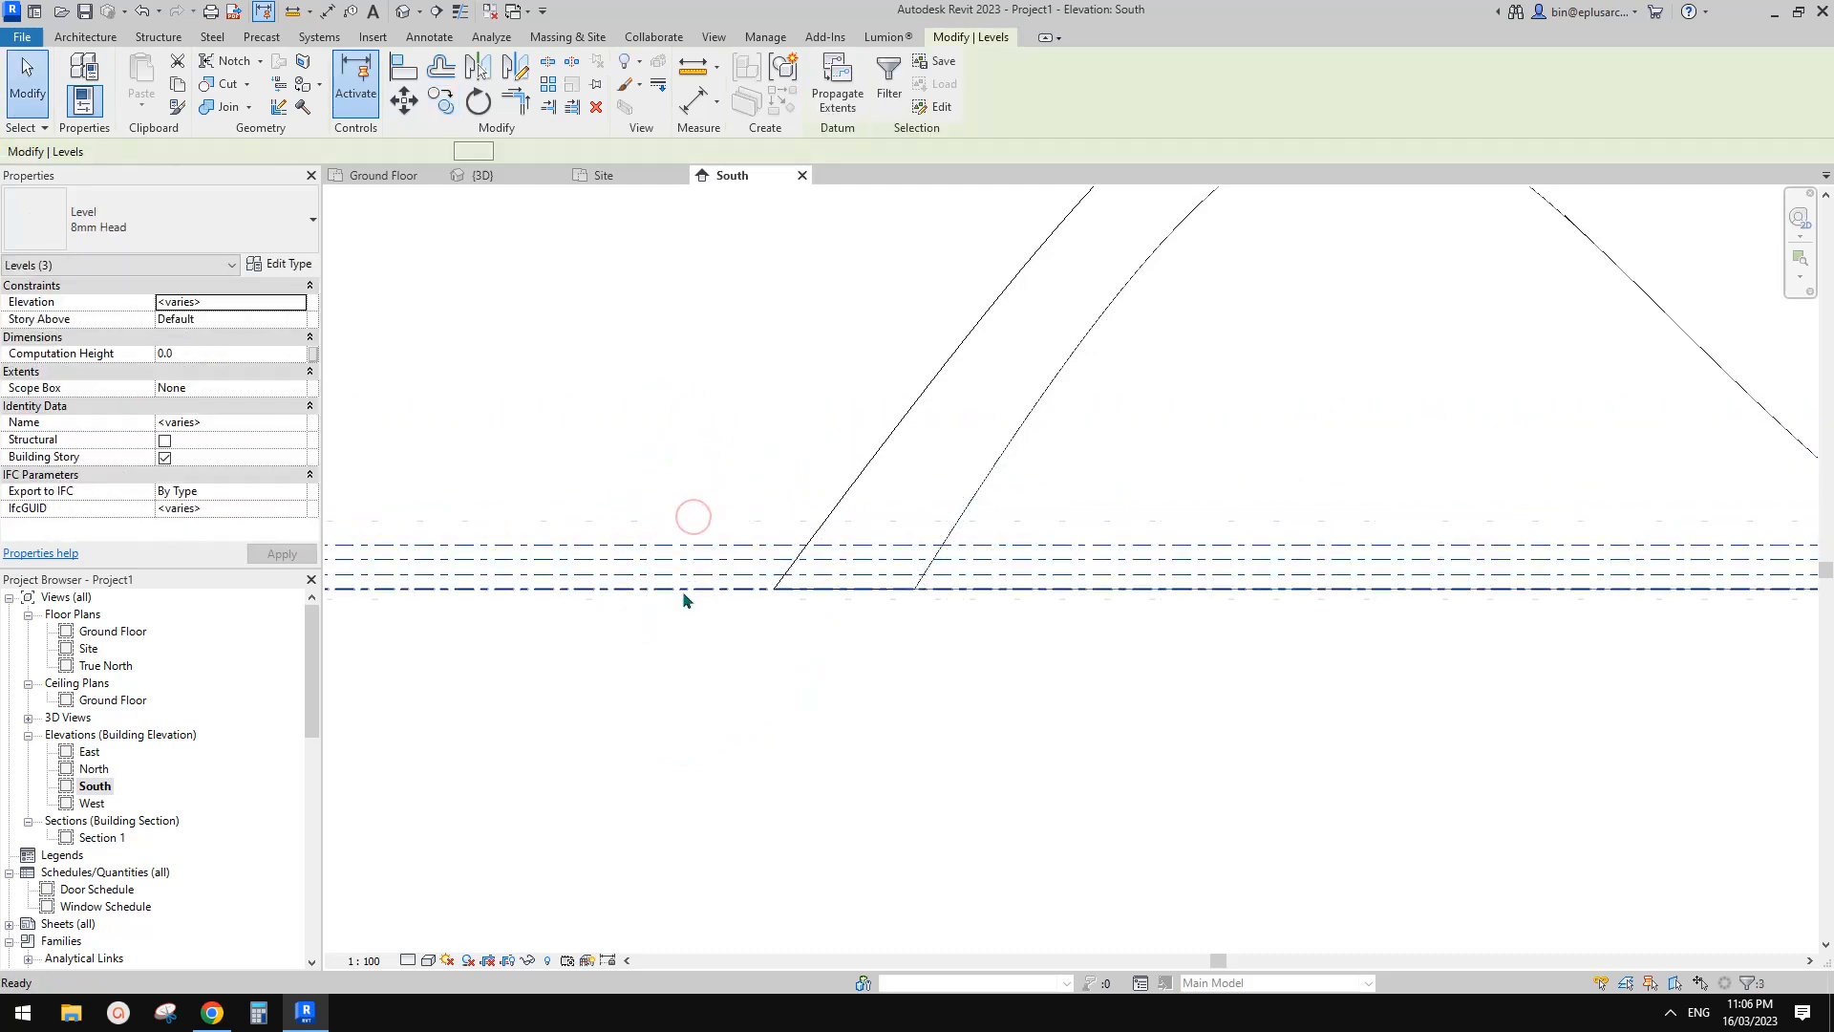
left_click(684, 589)
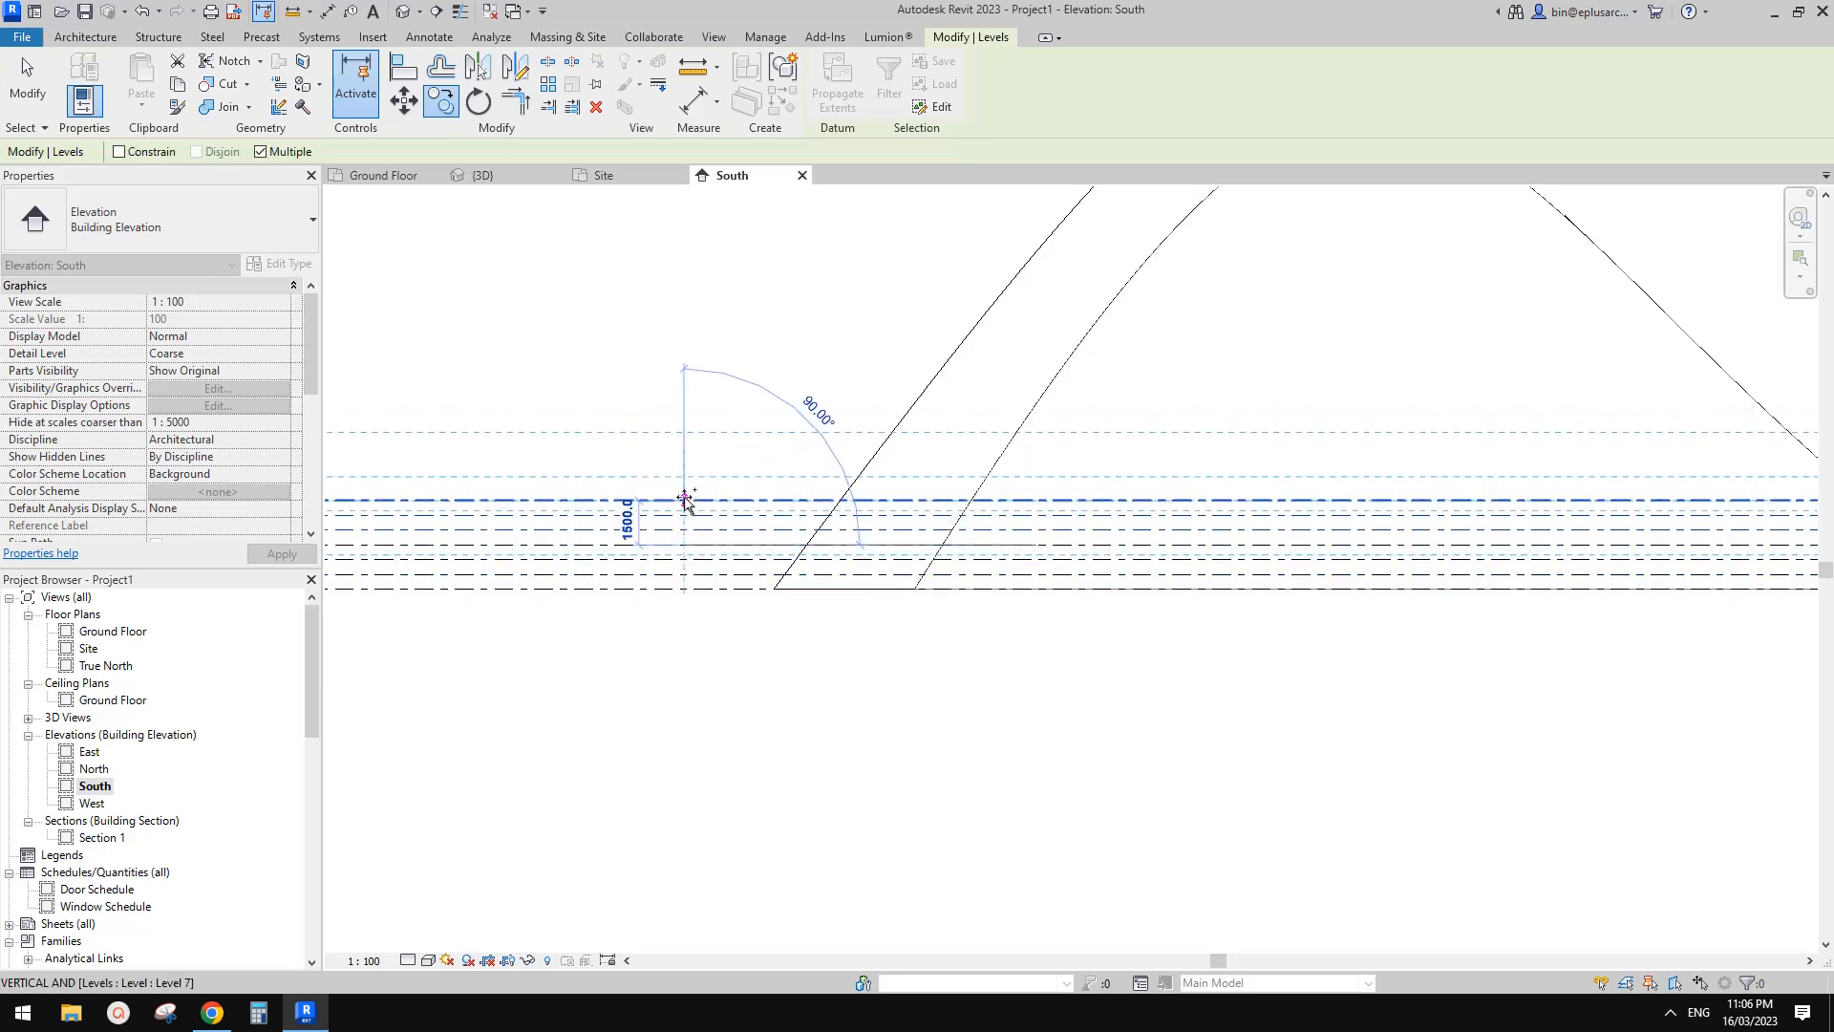
left_click(684, 499)
key("Escape")
Step: Copy all nine levels above Ground Floor upward repeatedly, keeping the 500 mm spacing, until the stack passes the top of the mass
left_click_drag(704, 389, 667, 592)
key("c")
key("o")
left_click(686, 587)
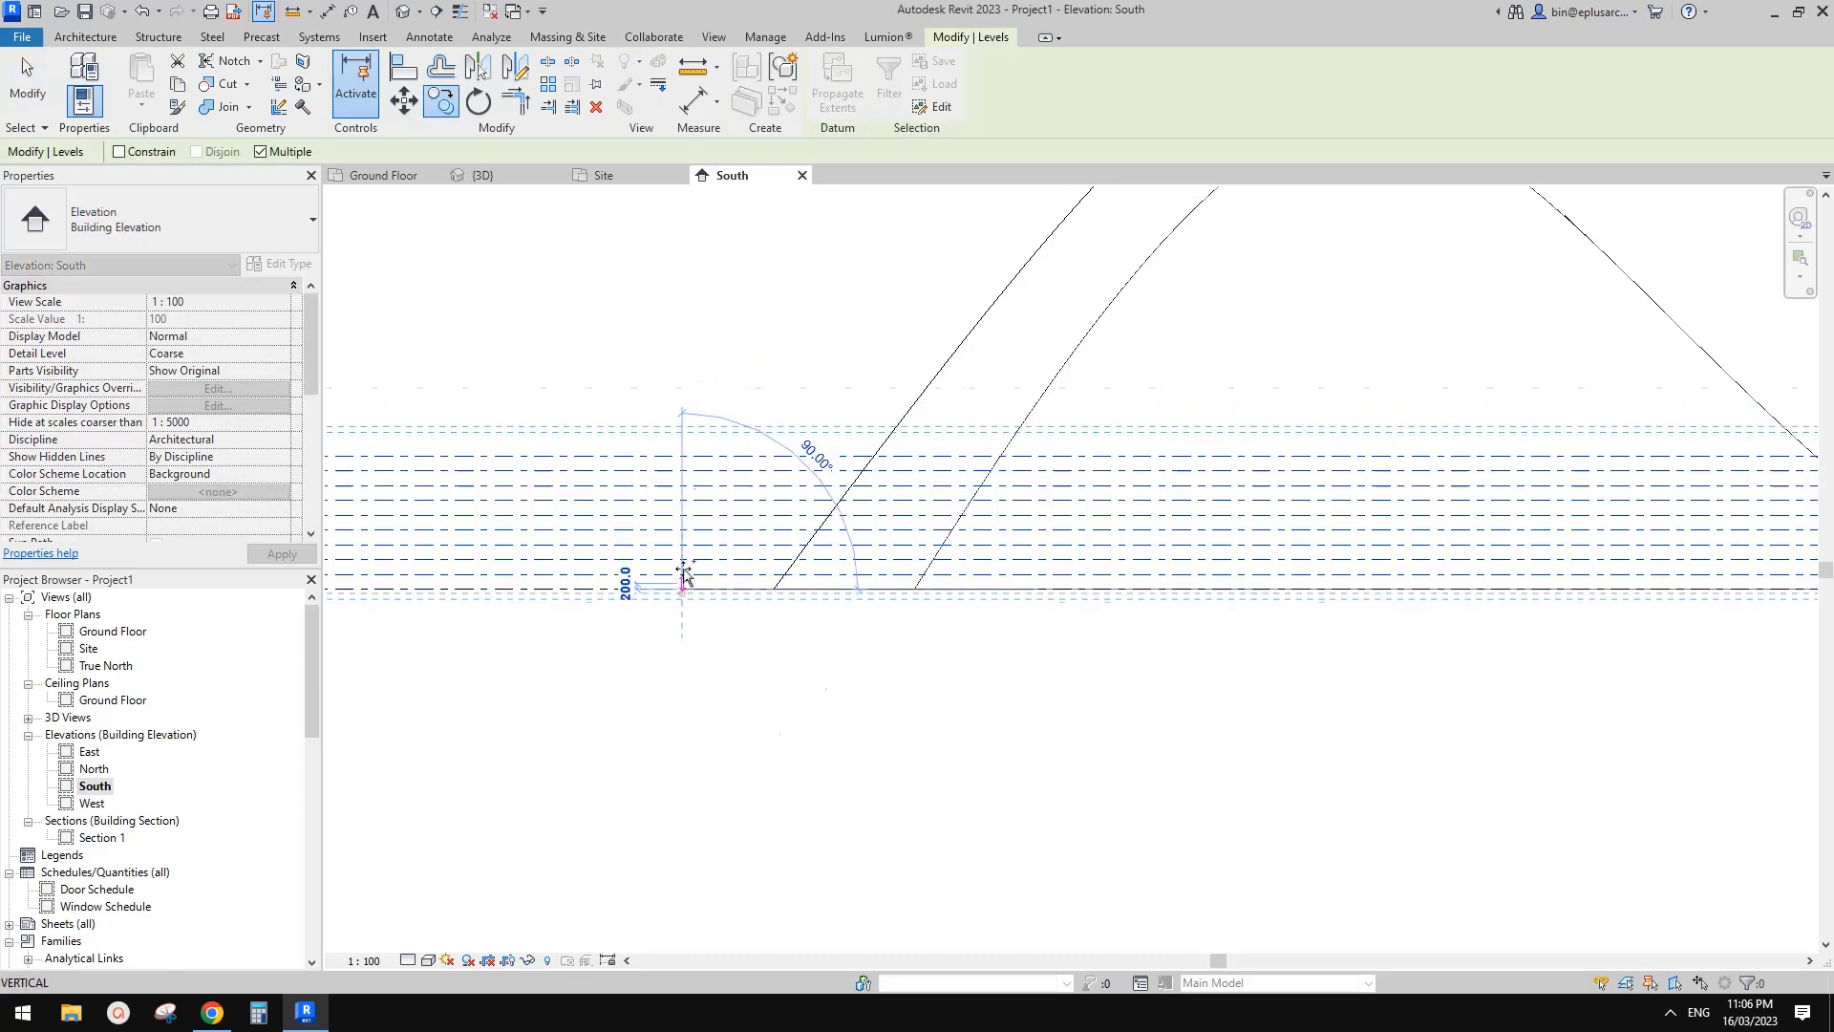
scroll(662, 561, "down", 2)
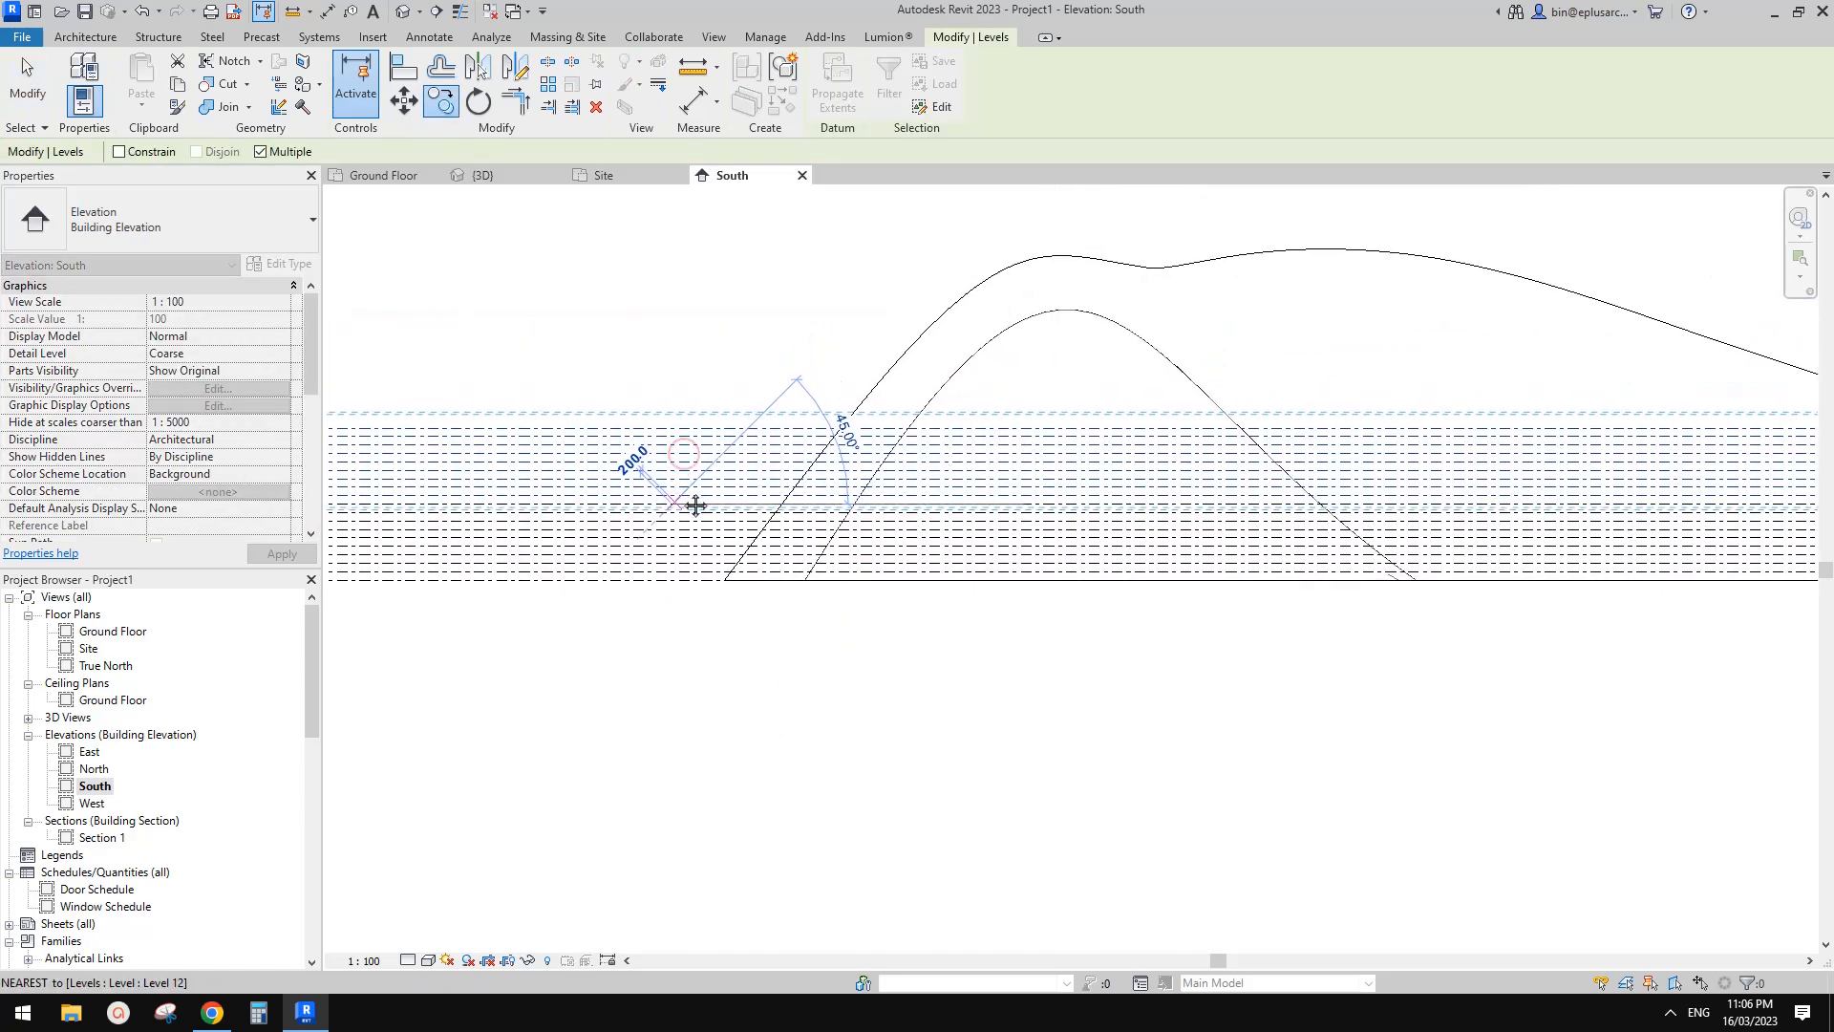
left_click(669, 424)
middle_click_drag(762, 397, 741, 450)
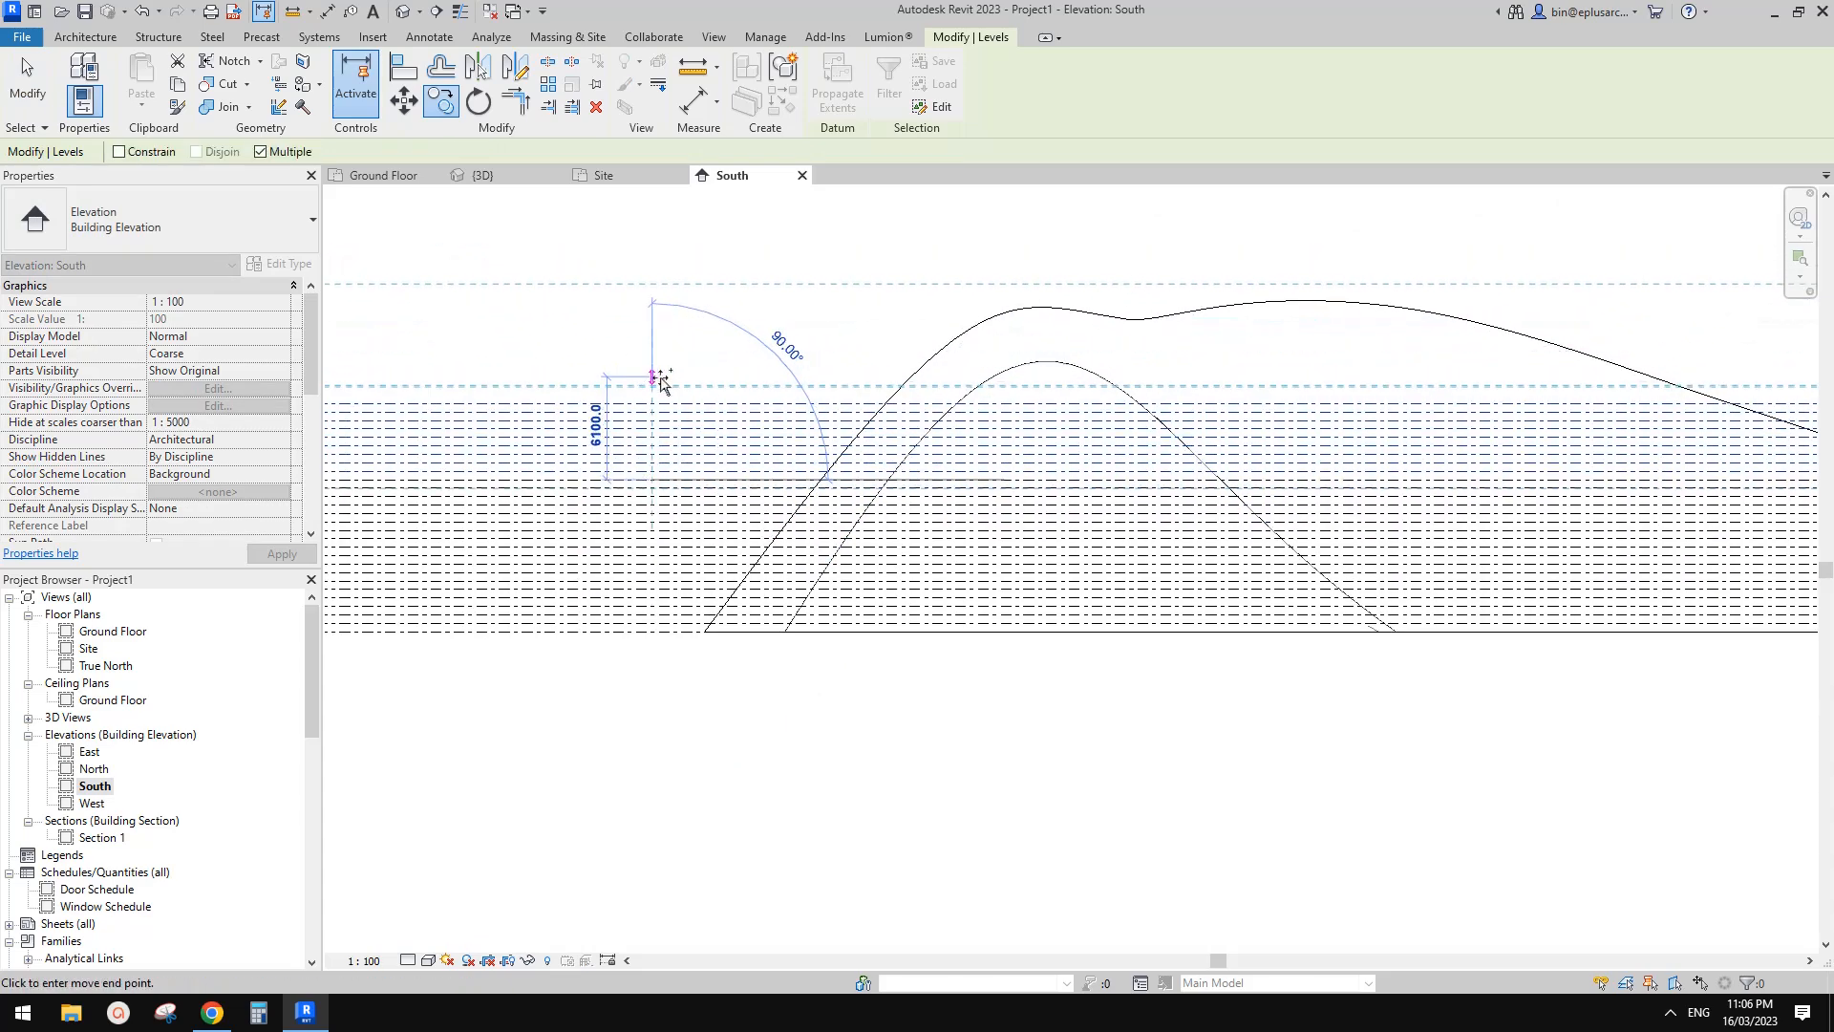
left_click(649, 401)
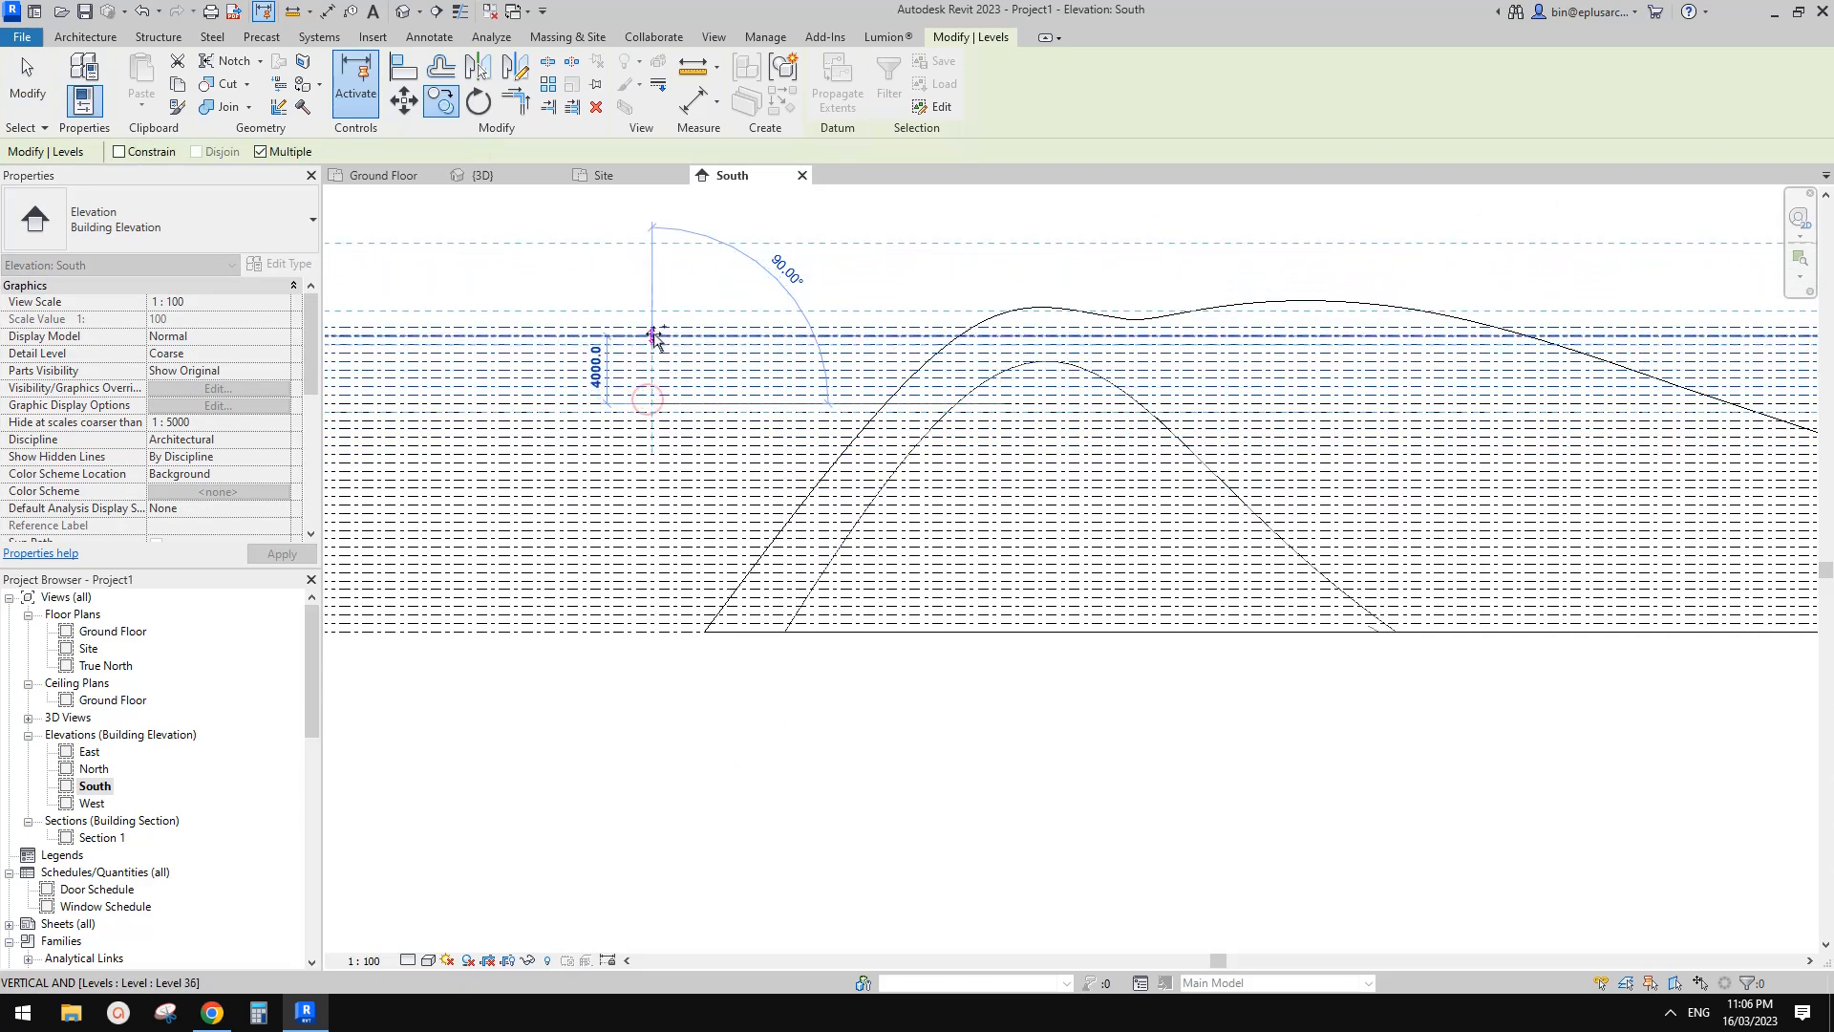
key("Escape")
key("Escape")
Step: Remove the surplus levels above the highest point of the mass
middle_click_drag(1039, 382, 912, 437)
scroll(1214, 240, "up", 2)
left_click_drag(1214, 241, 1111, 387)
key("Escape")
Step: Assign mass floors to the mass in the 3D view for Level 2 through Level 40, excluding Ground Floor
scroll(1194, 411, "down", 4)
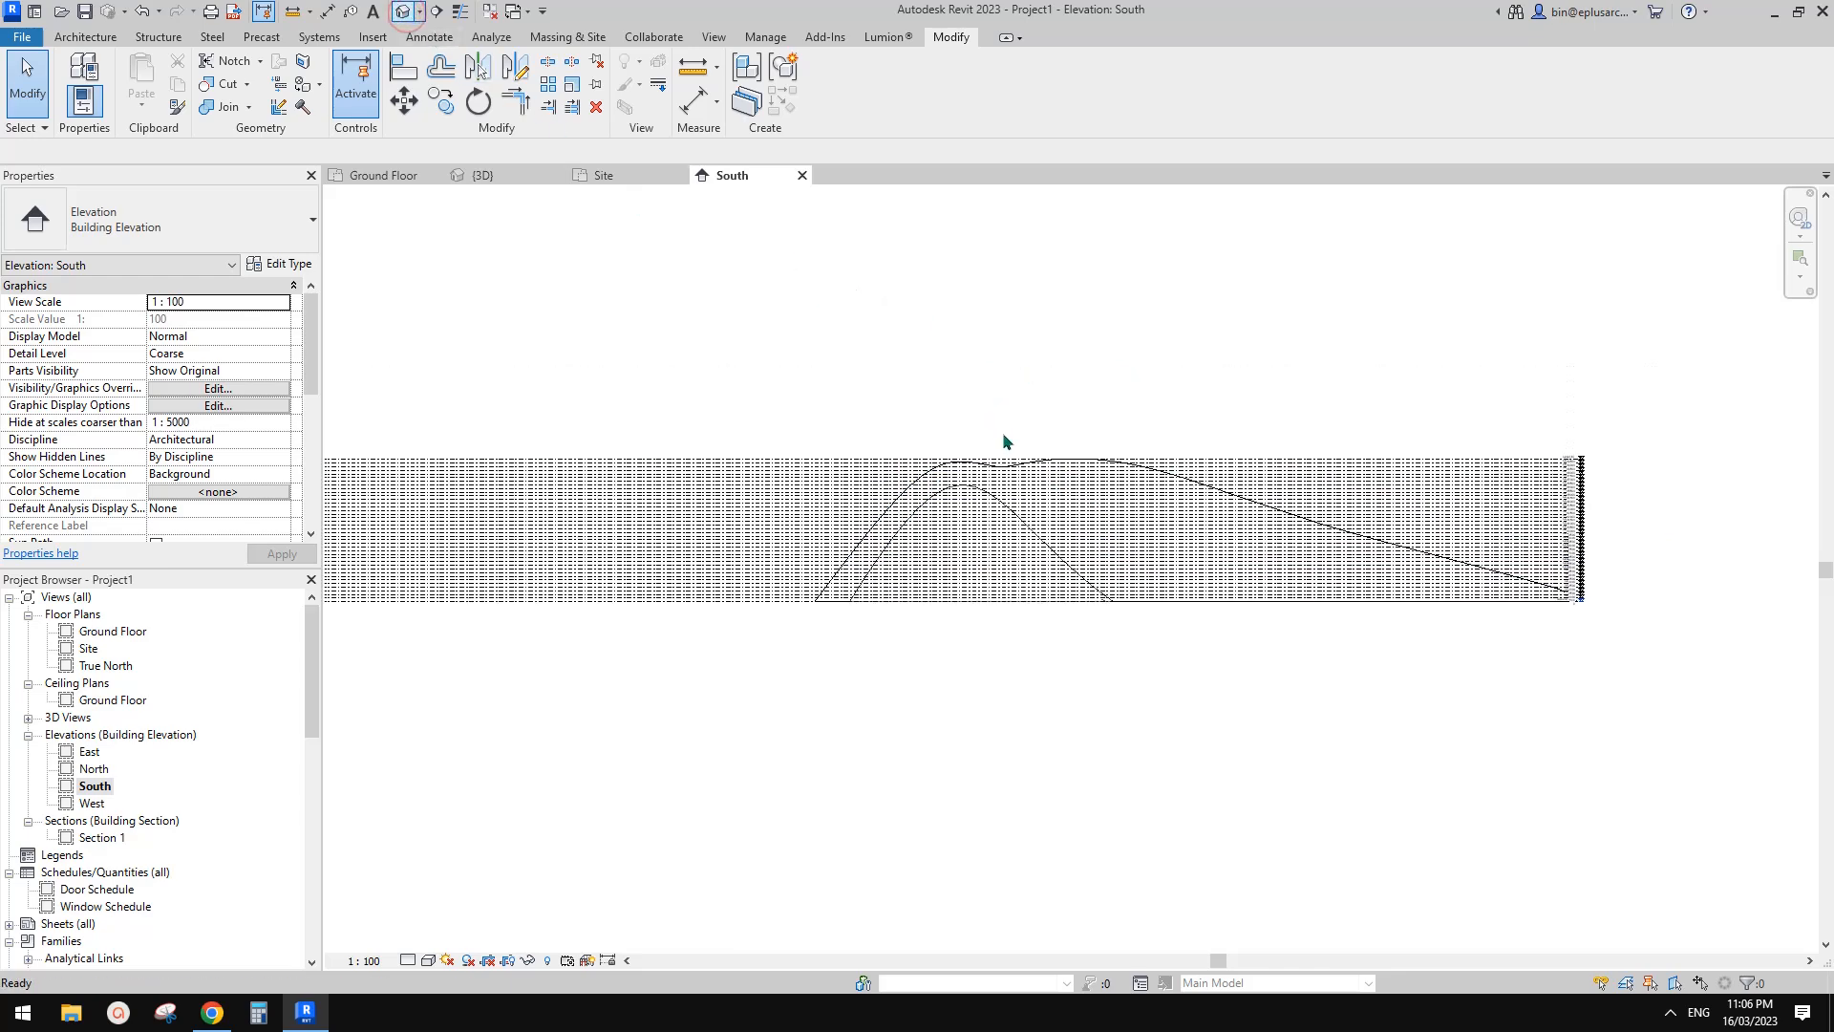
middle_click_drag(1031, 496, 1091, 542, "shift")
left_click(1055, 538)
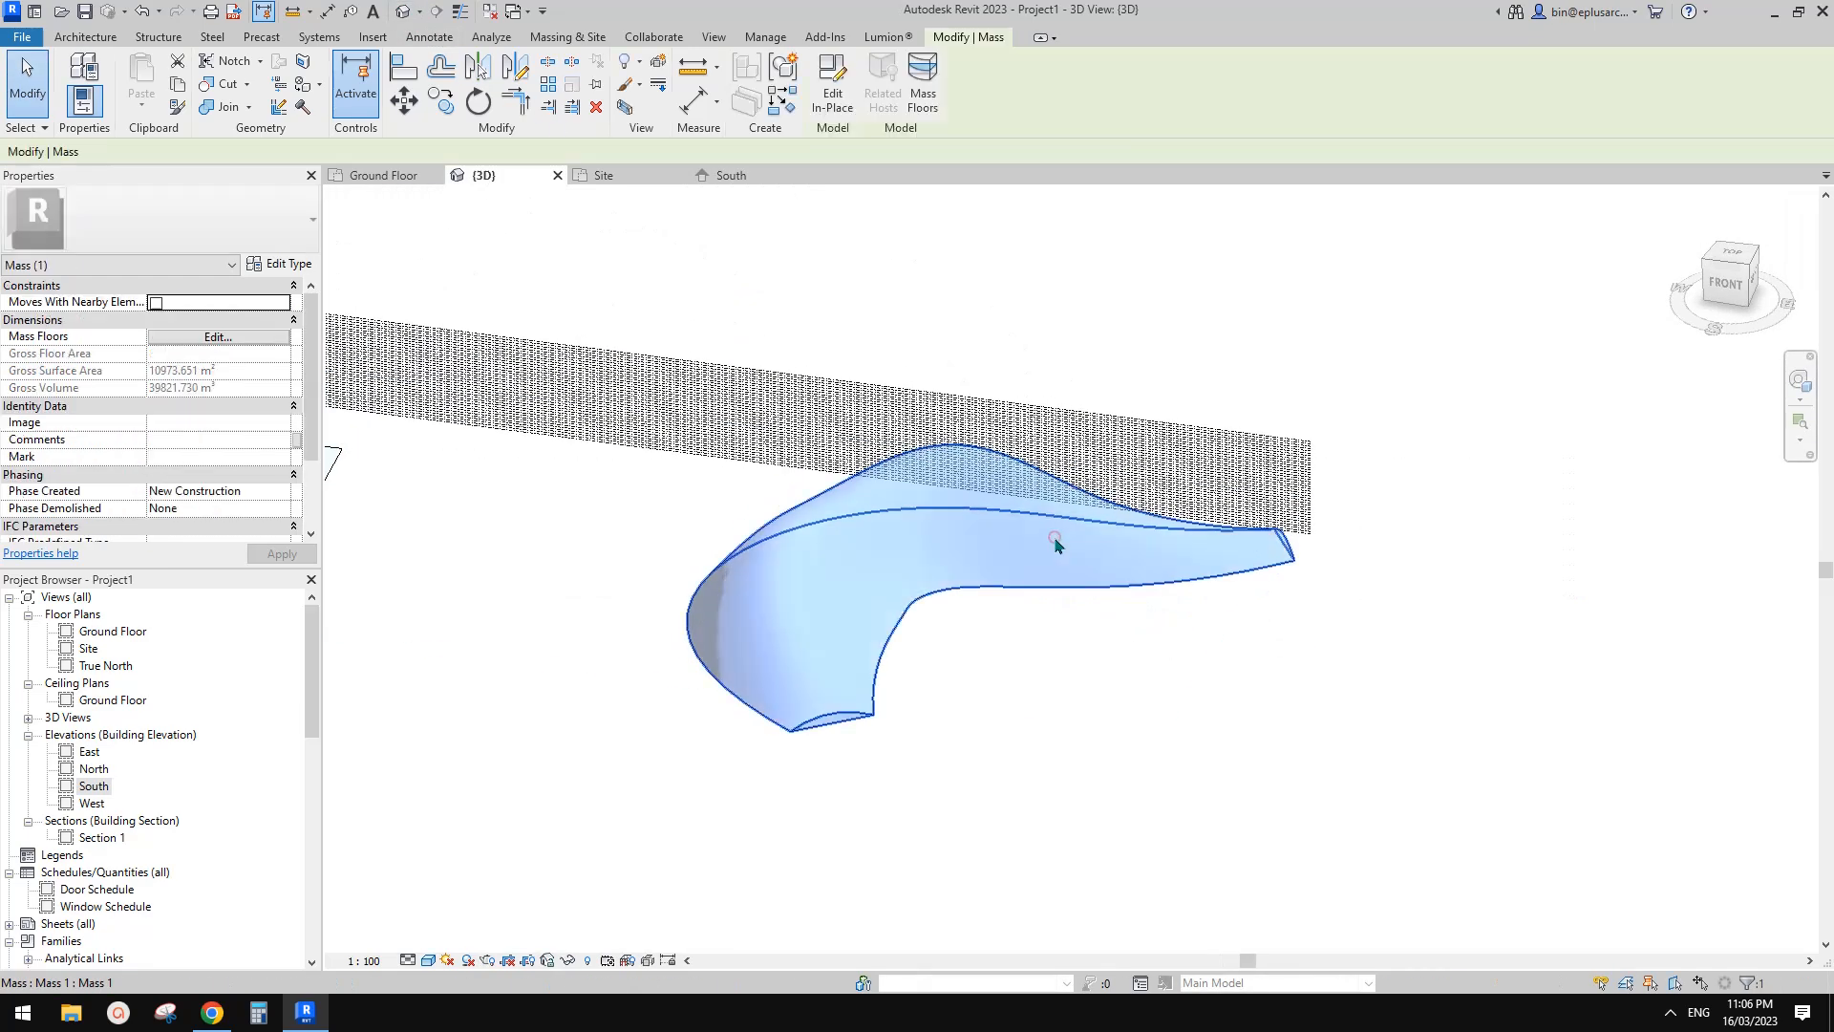
left_click(923, 96)
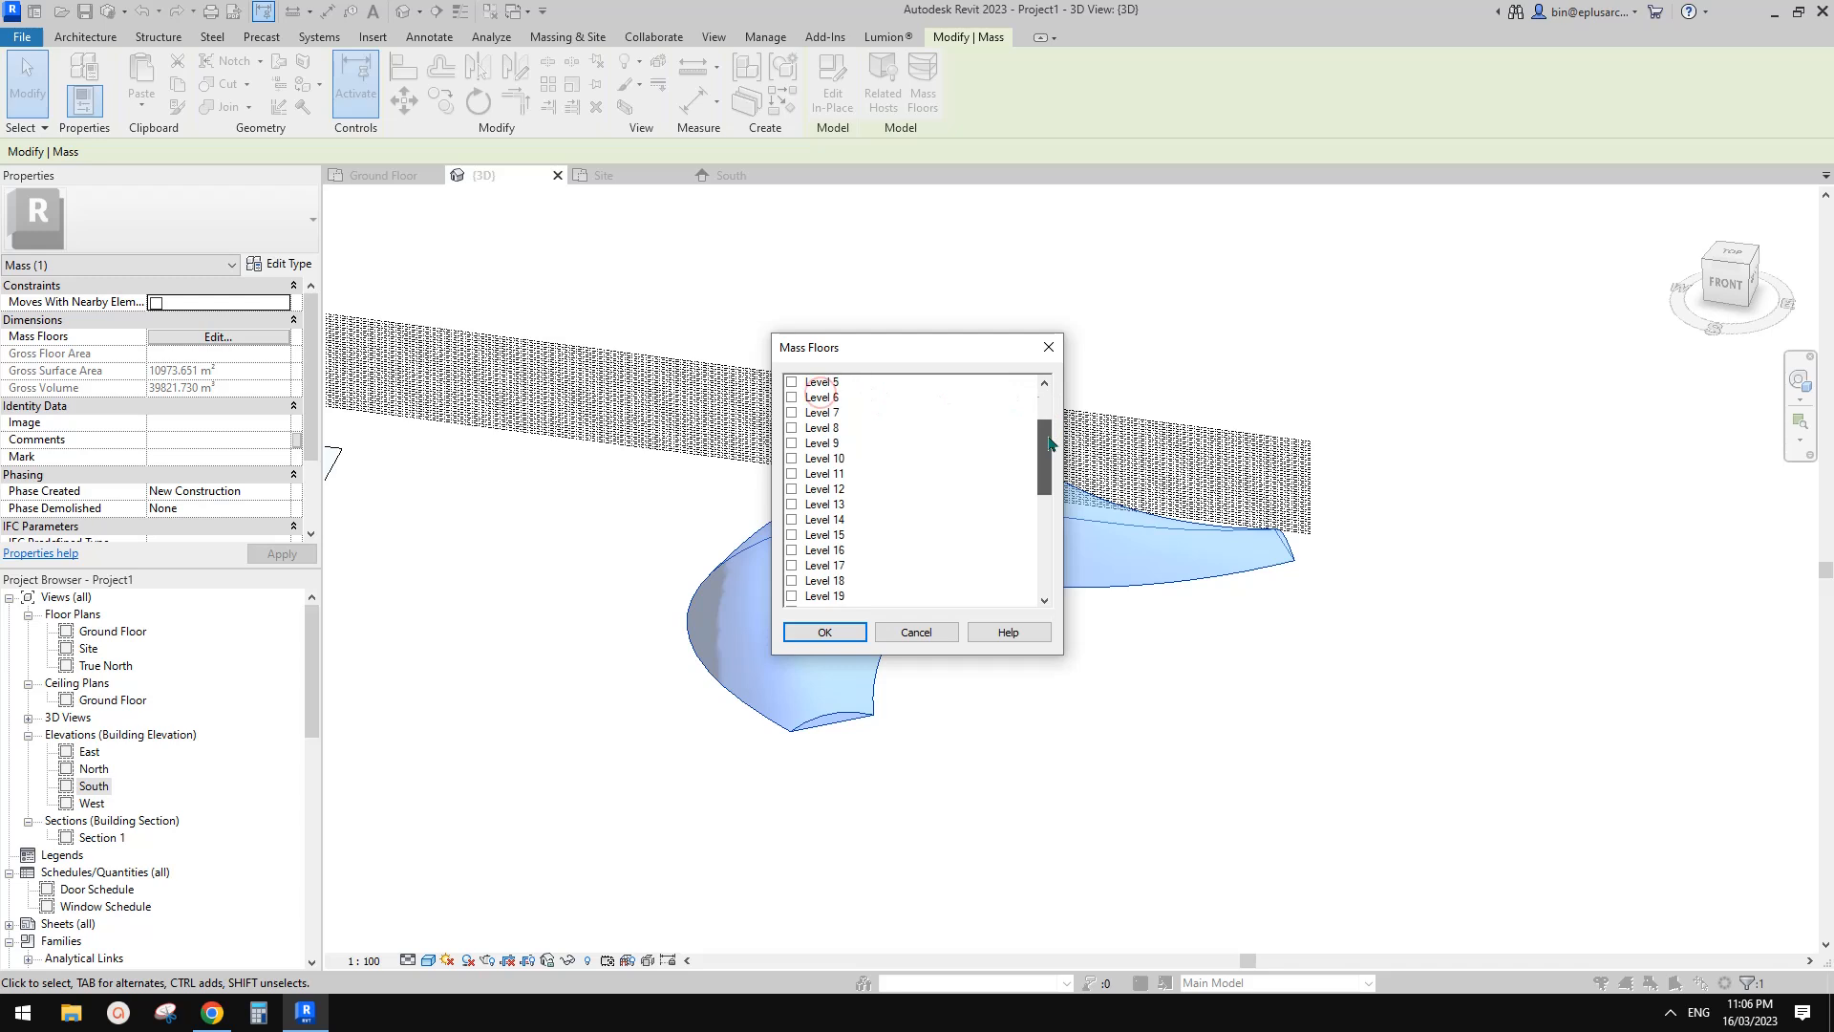
left_click(825, 596, "shift")
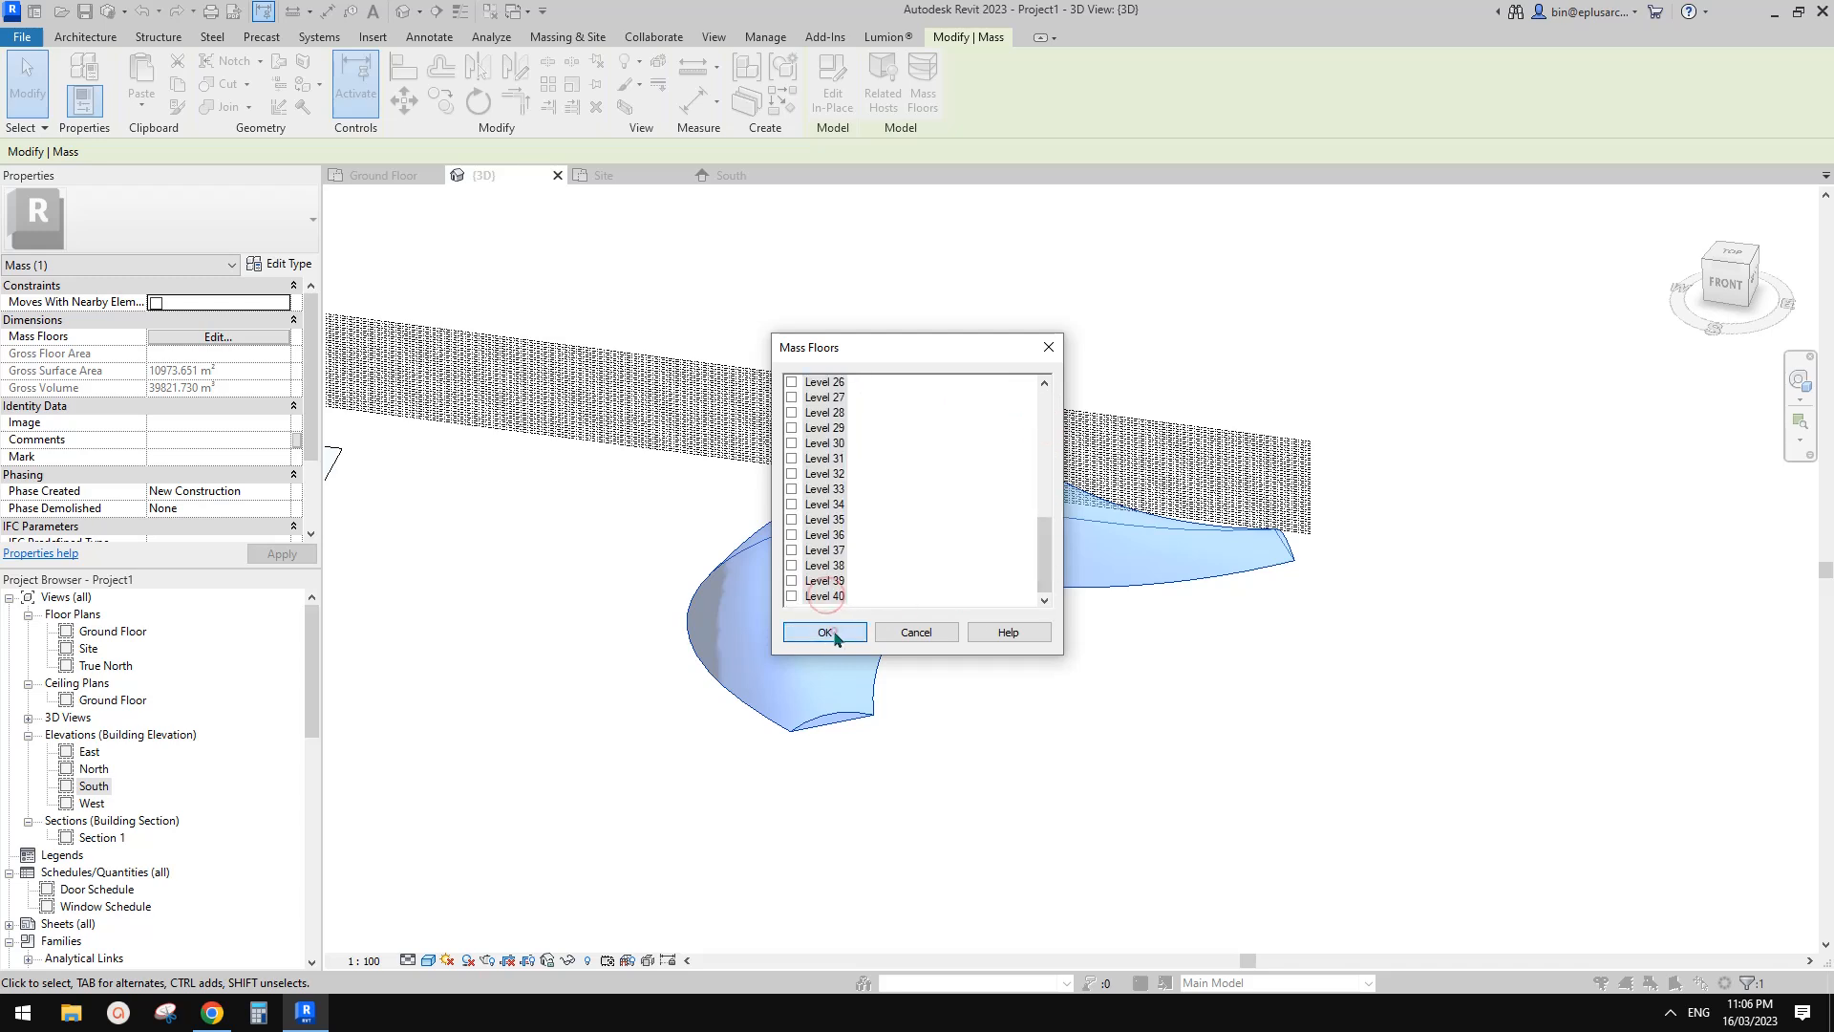
left_click(792, 596)
left_click_drag(1045, 530, 1058, 405)
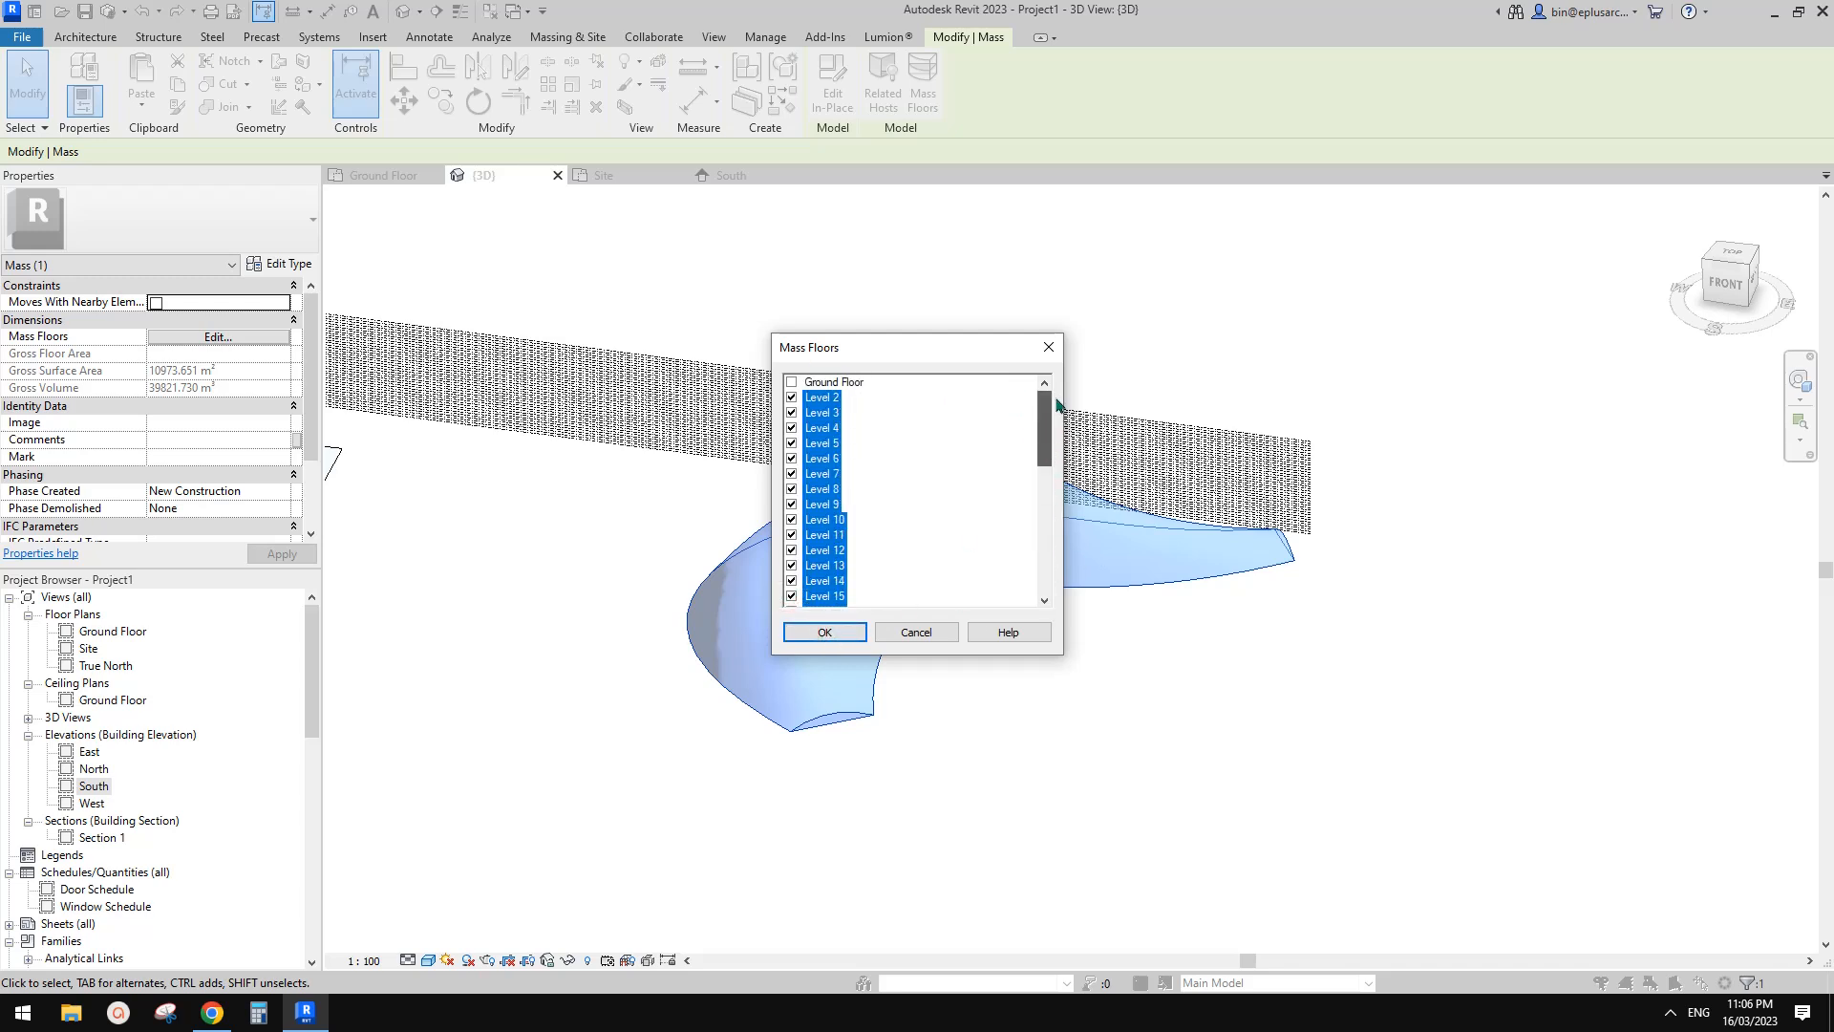
left_click(825, 632)
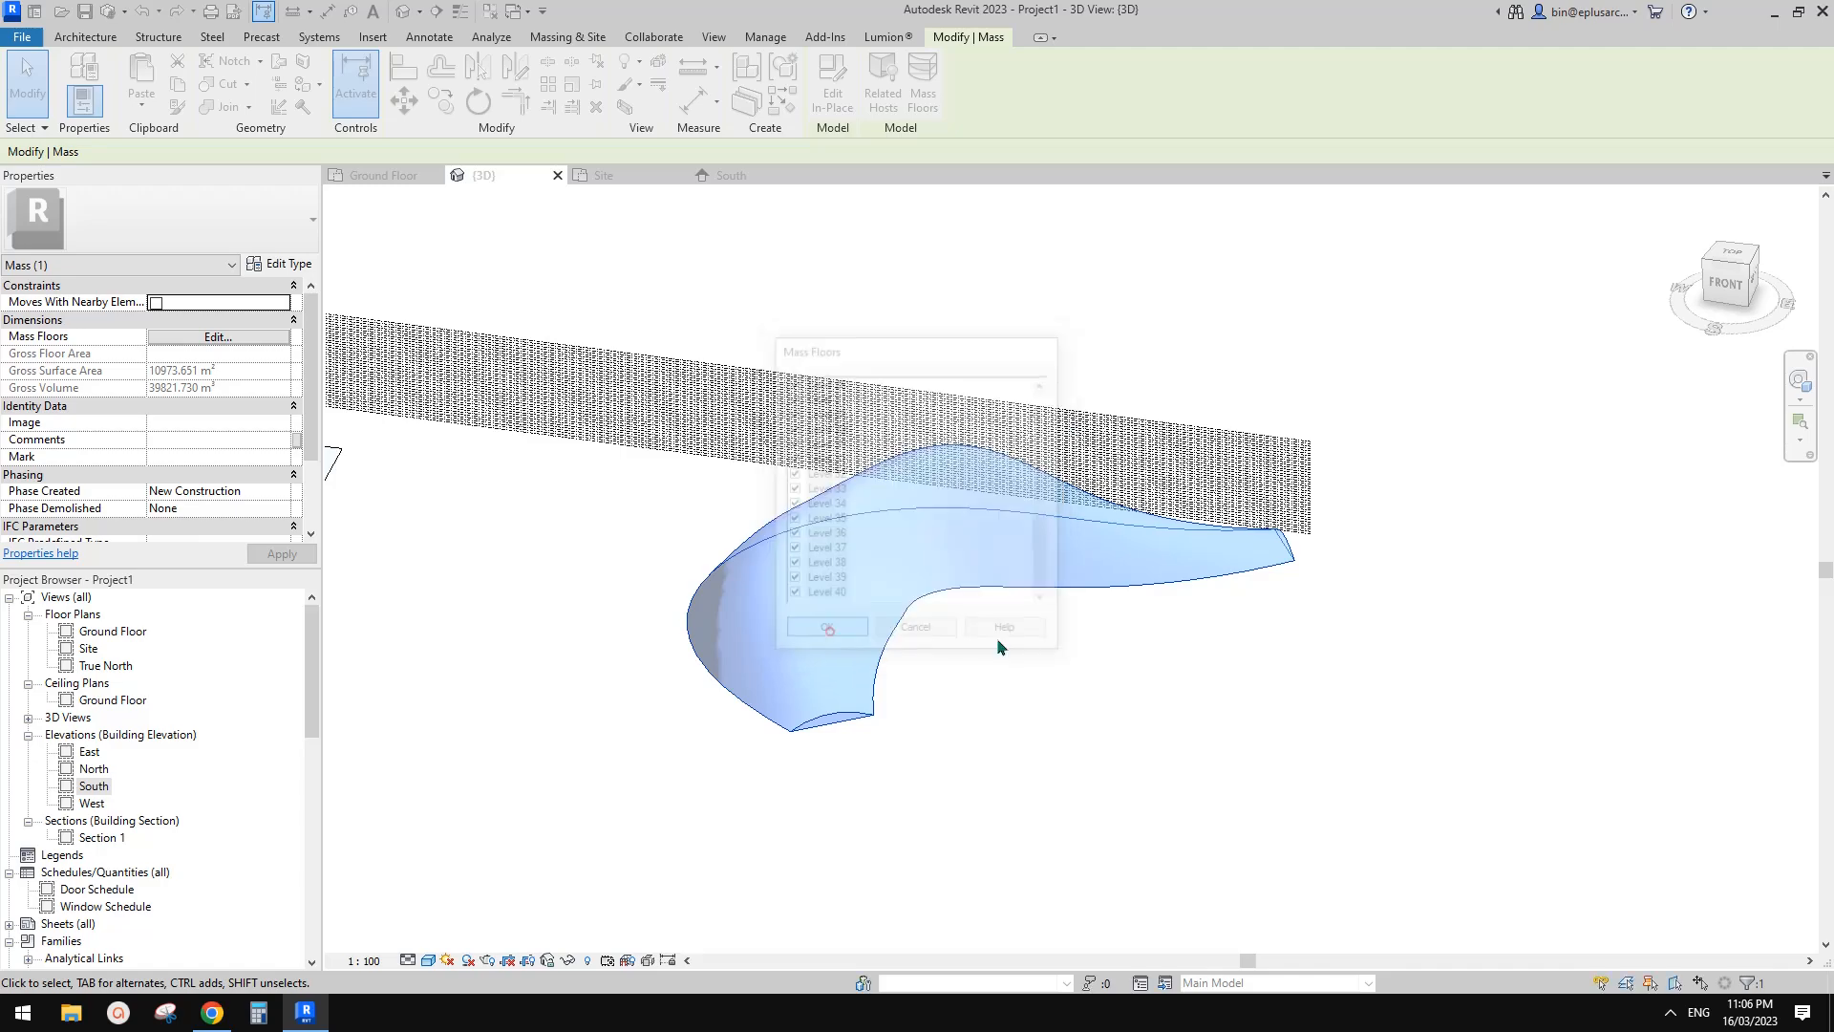
Step: Examine the generated mass floors from several angles and select the uppermost one to check its level
middle_click_drag(1081, 708, 1242, 708)
middle_click_drag(1132, 703, 1109, 616, "shift")
scroll(997, 693, "up", 2)
scroll(997, 693, "up", 2)
left_click(1032, 699)
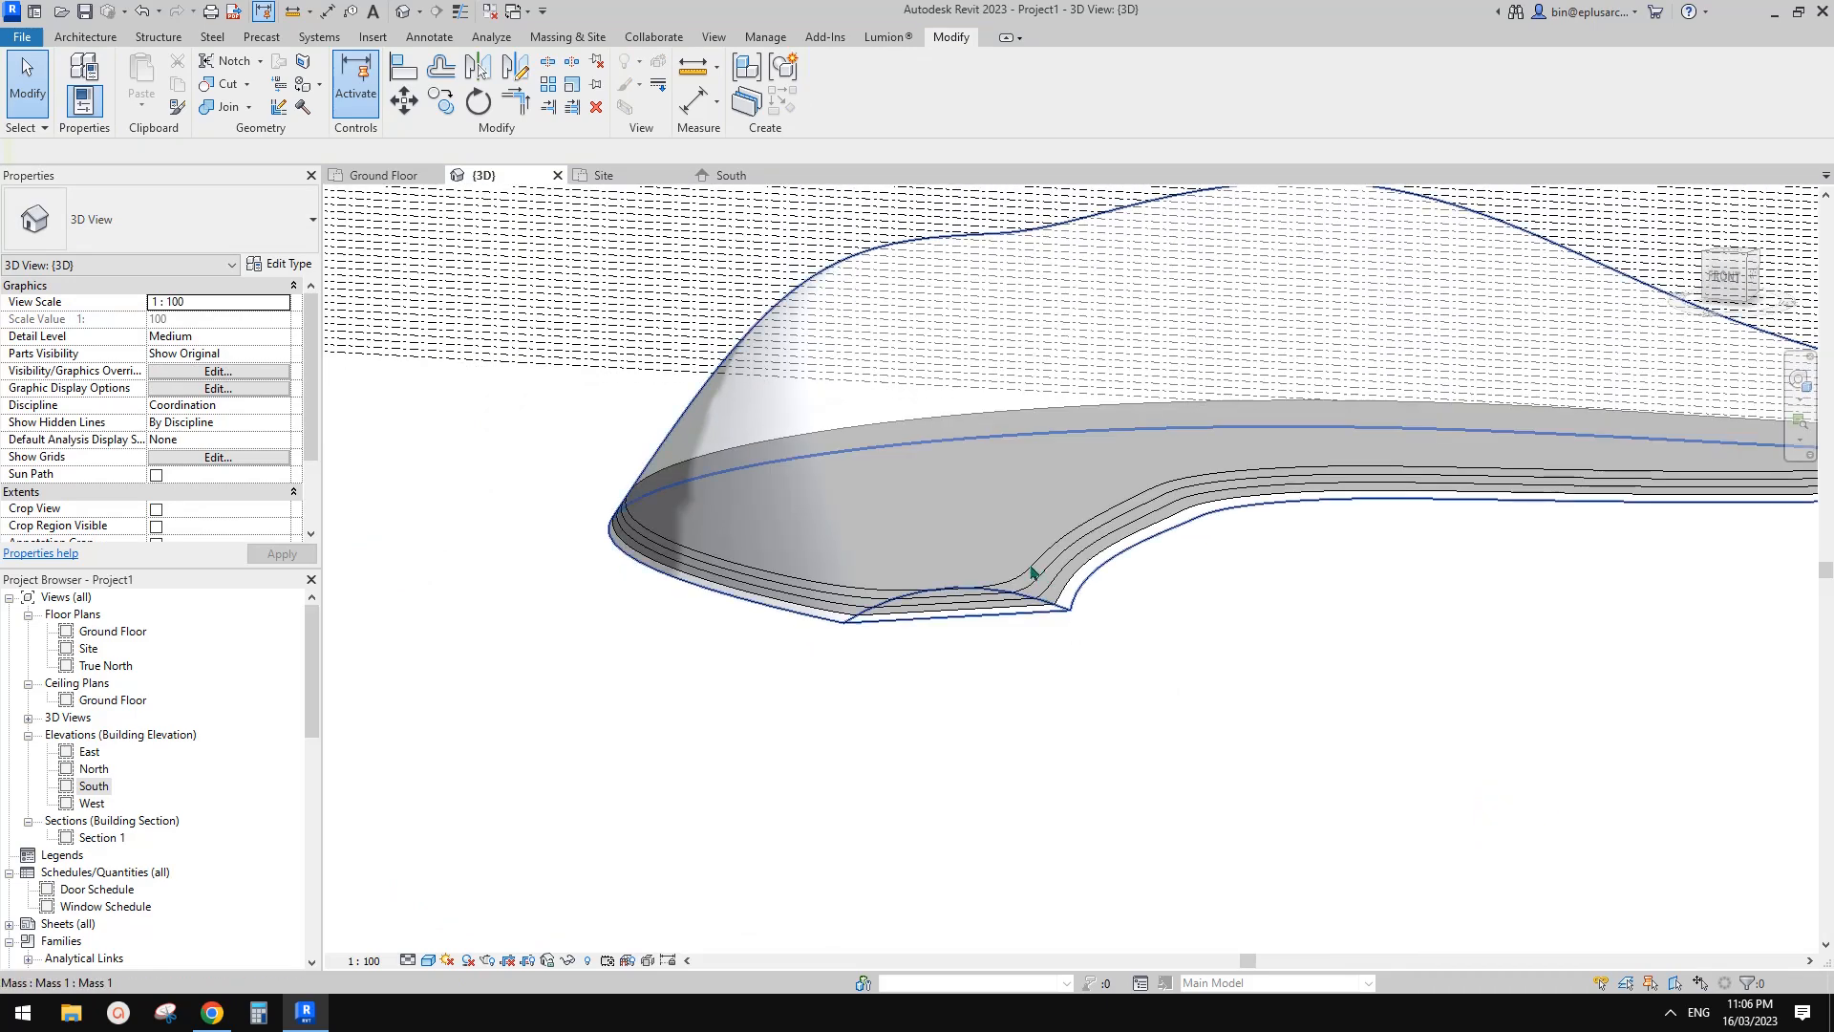
middle_click_drag(1060, 593, 1004, 650)
left_click(1003, 649)
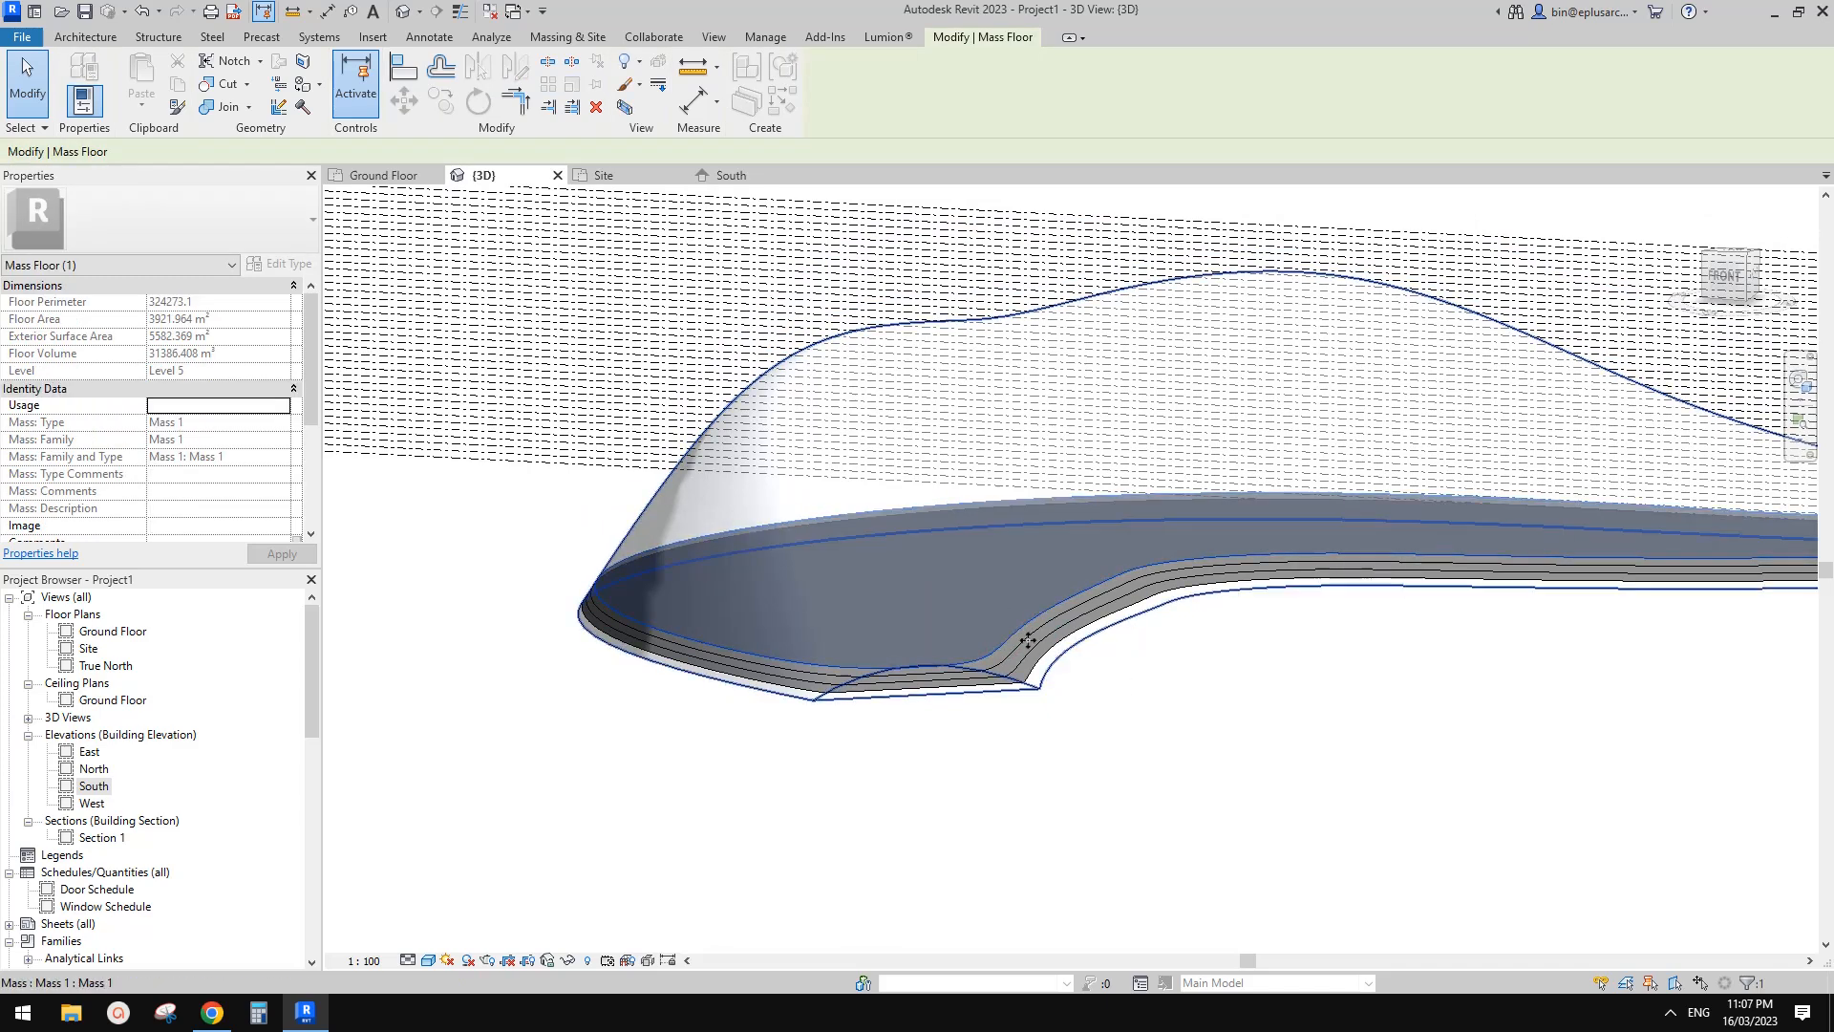
middle_click_drag(1026, 638, 984, 619, "shift")
key("Escape")
scroll(640, 579, "down", 1)
middle_click_drag(725, 603, 873, 619, "shift")
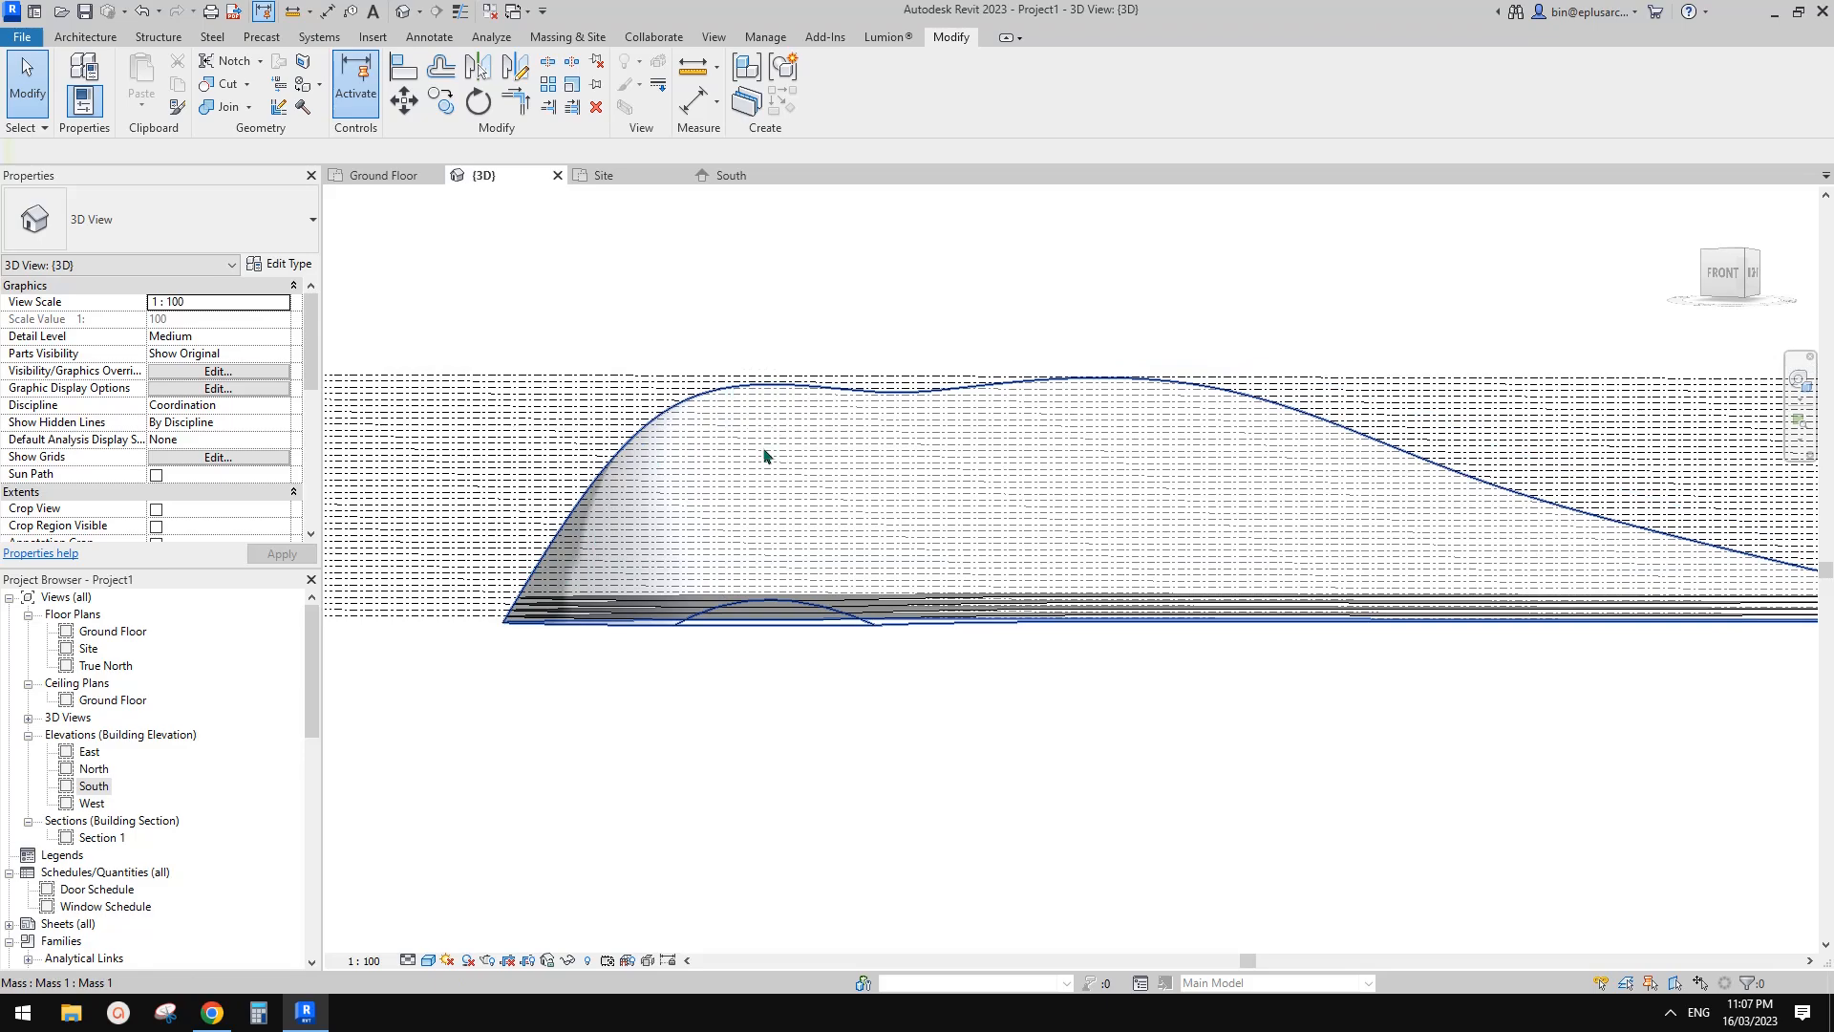
middle_click_drag(815, 551, 1289, 575, "shift")
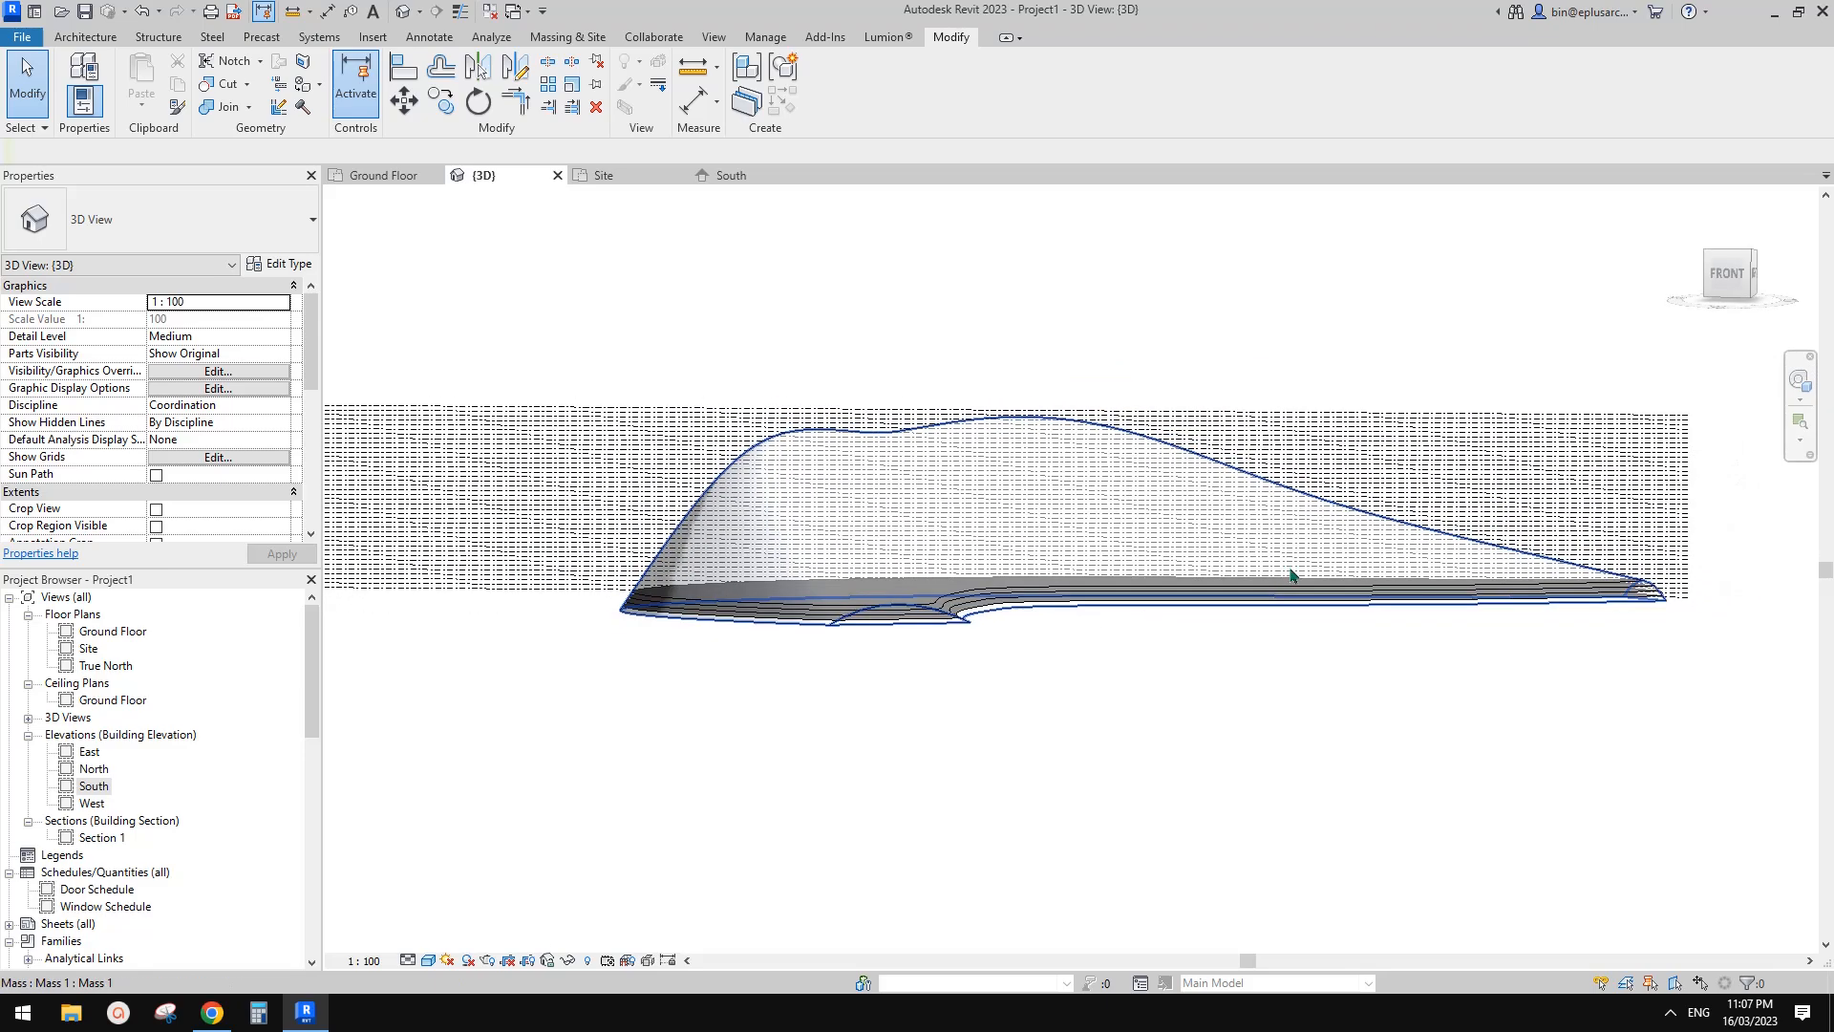
middle_click_drag(1176, 497, 1196, 561, "shift")
middle_click_drag(1250, 582, 1223, 650, "shift")
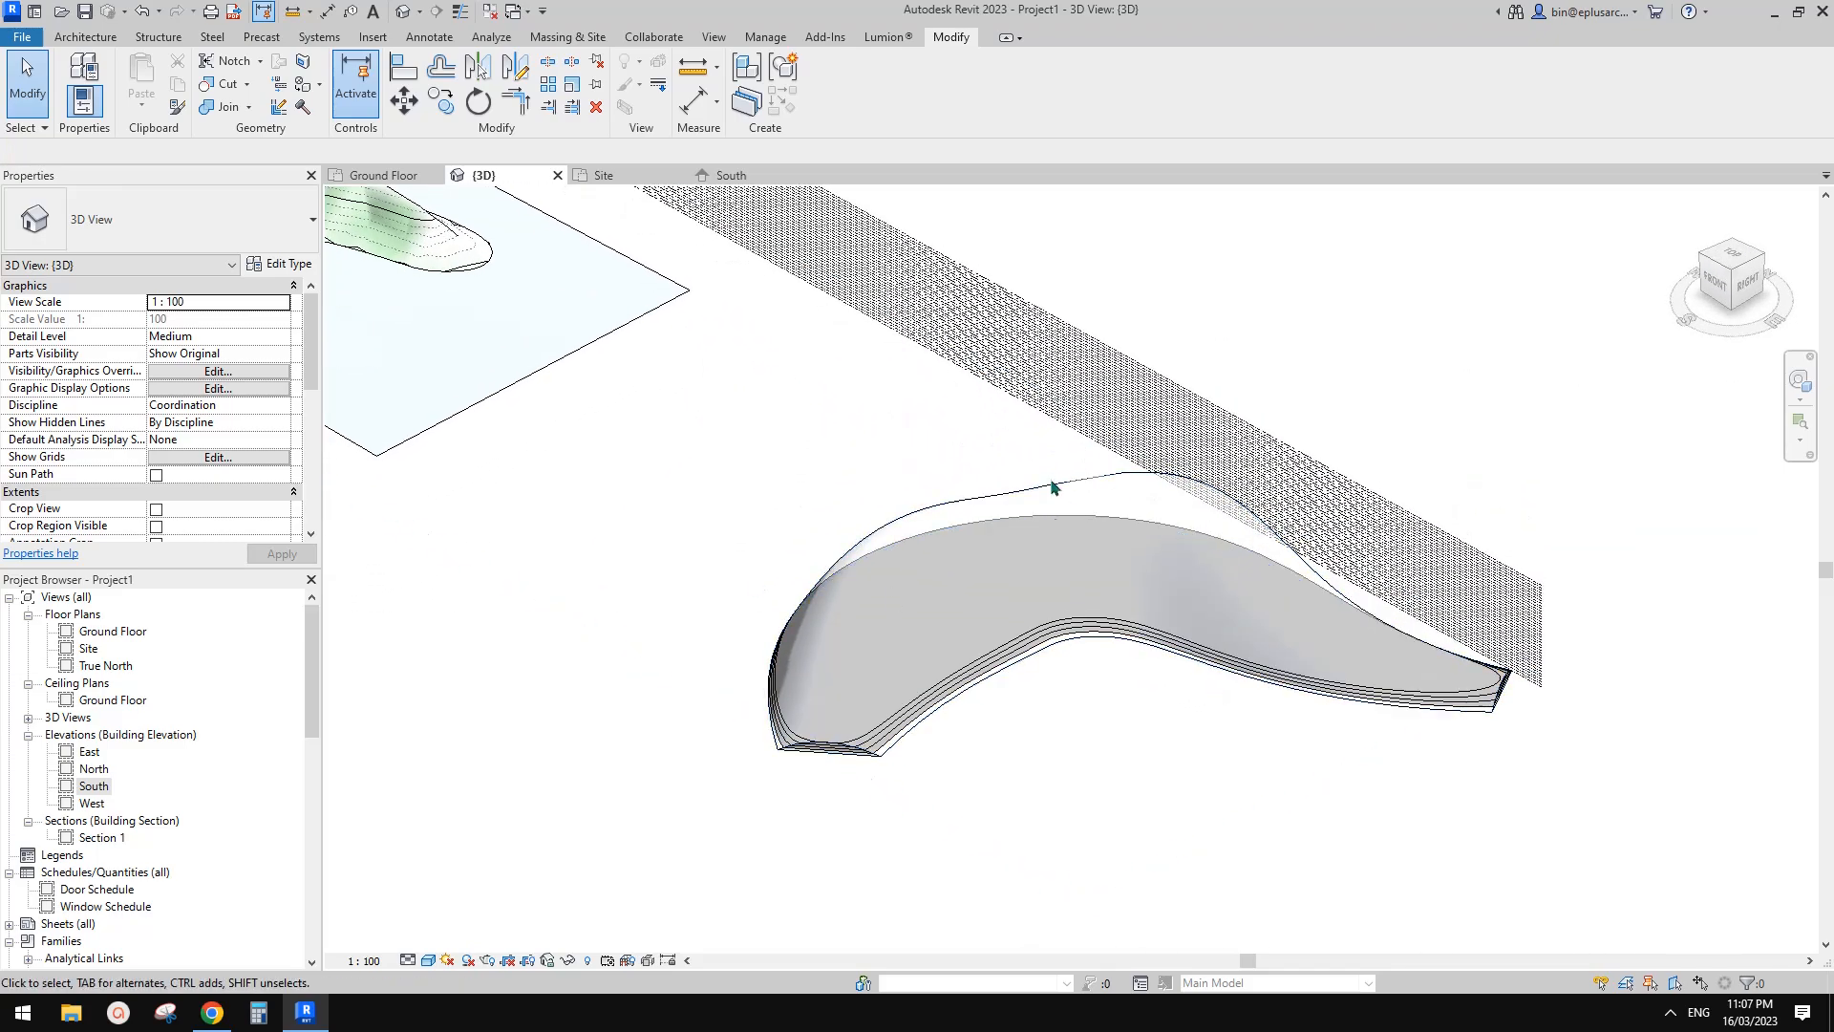
Step: Sketch a rounded, nearly closed loop with a spline model line on Ground Floor in front of the mass
mouse_move(1034, 546)
middle_mouse_down("shift")
mouse_move(1035, 598)
mouse_move(1011, 531)
middle_mouse_up("shift")
left_click(85, 37)
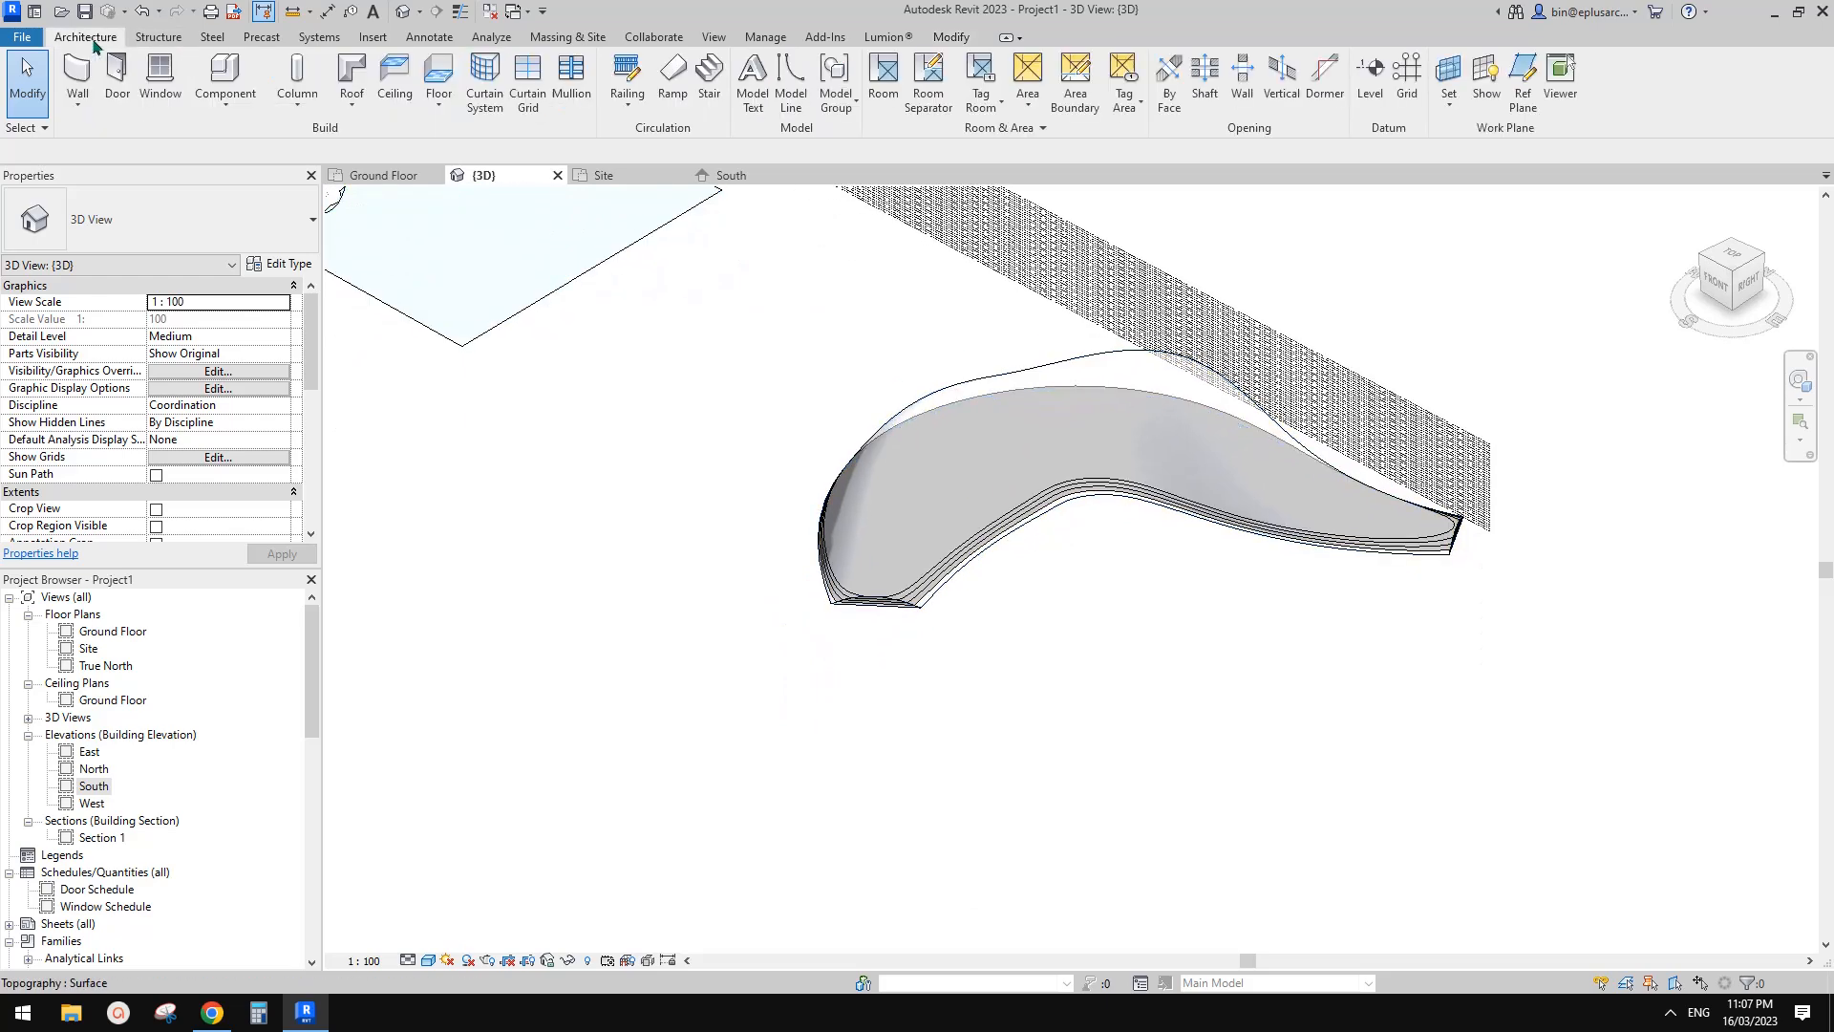
left_click(795, 84)
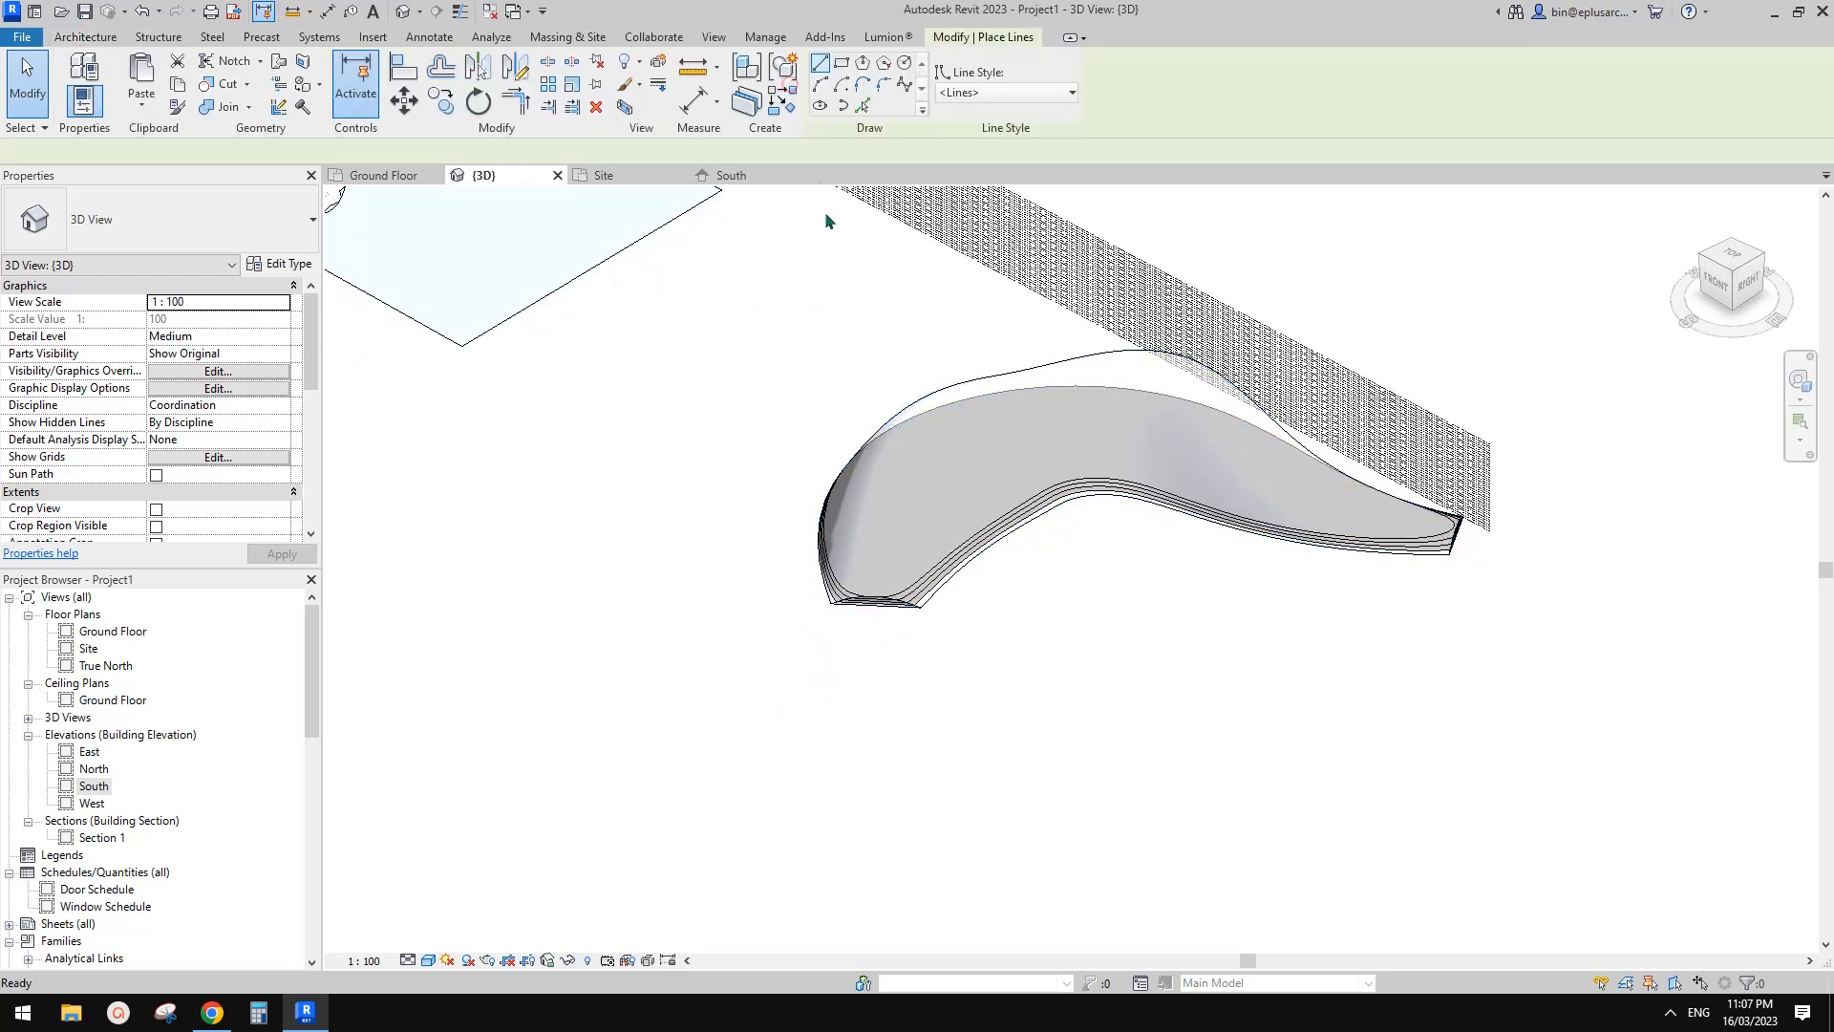
left_click(906, 90)
left_click(1040, 755)
left_click(1047, 664)
left_click(1145, 635)
left_click(1237, 651)
left_click(1269, 713)
left_click(1226, 805)
left_click(1136, 824)
left_click(1065, 815)
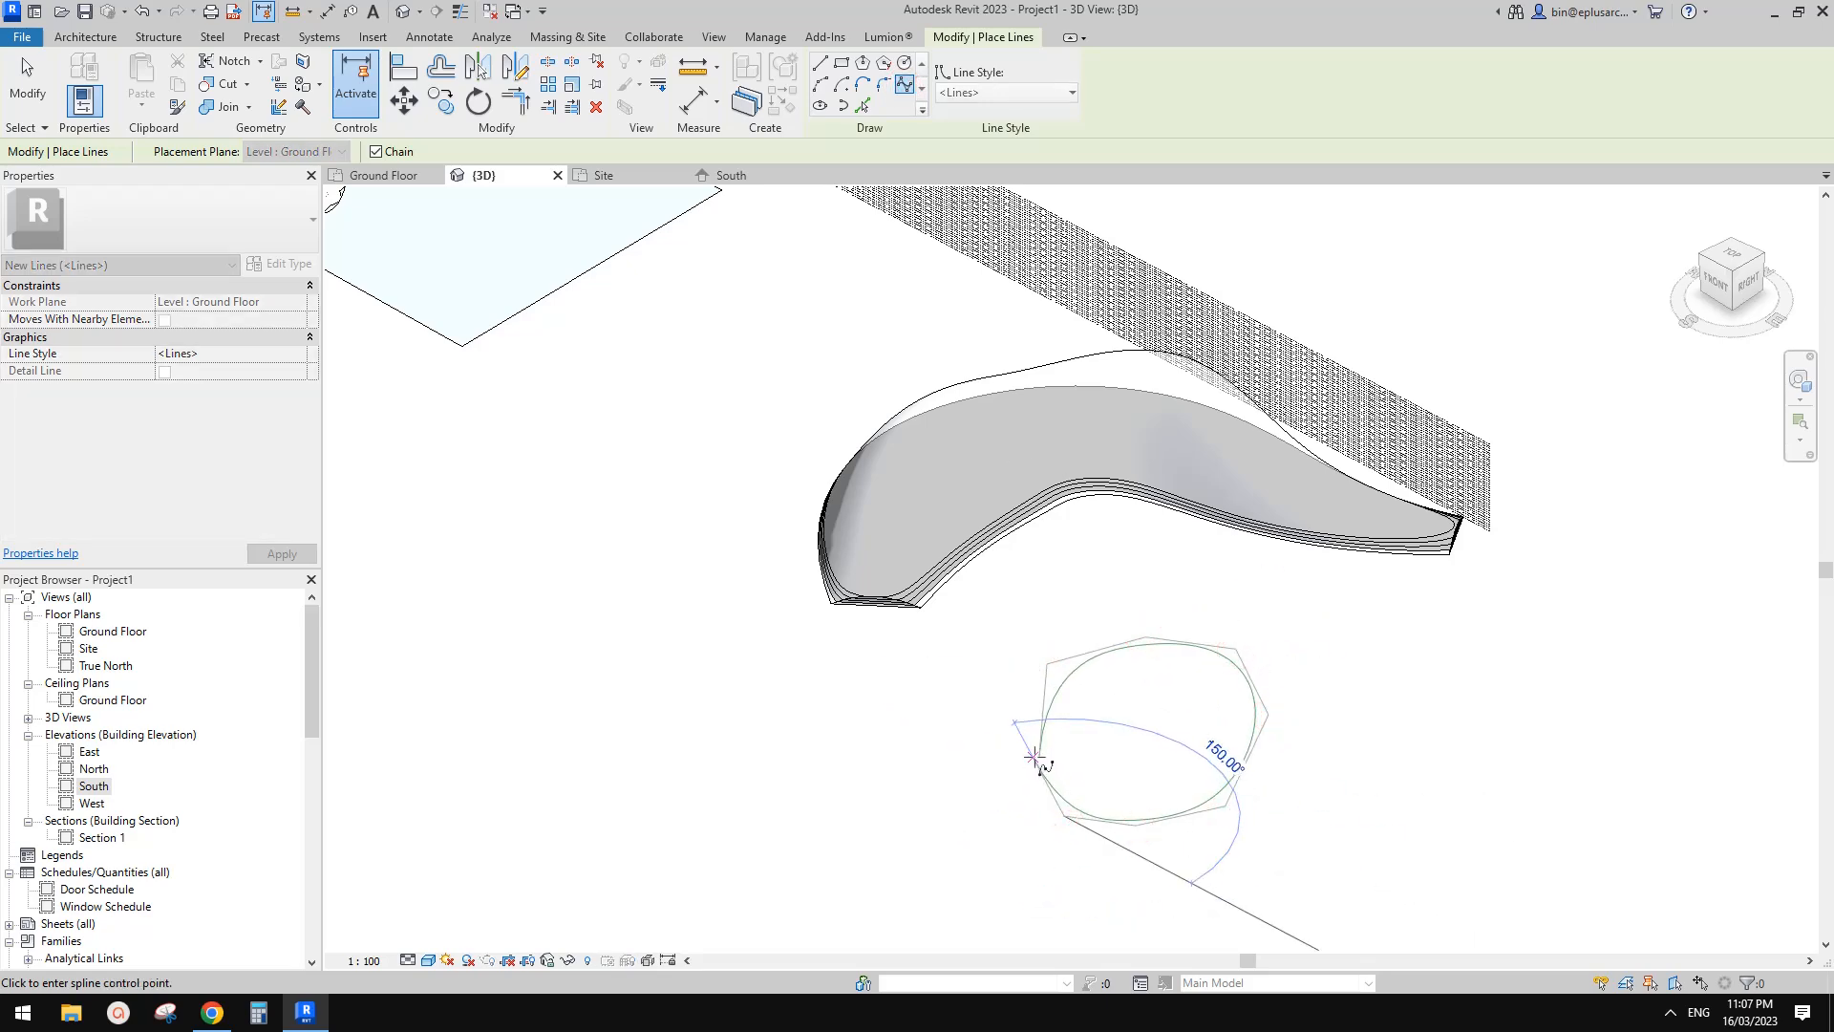
Step: End the spline loop just short of its start point, leaving a small gap, and delete the line
scroll(1041, 755, "up", 3)
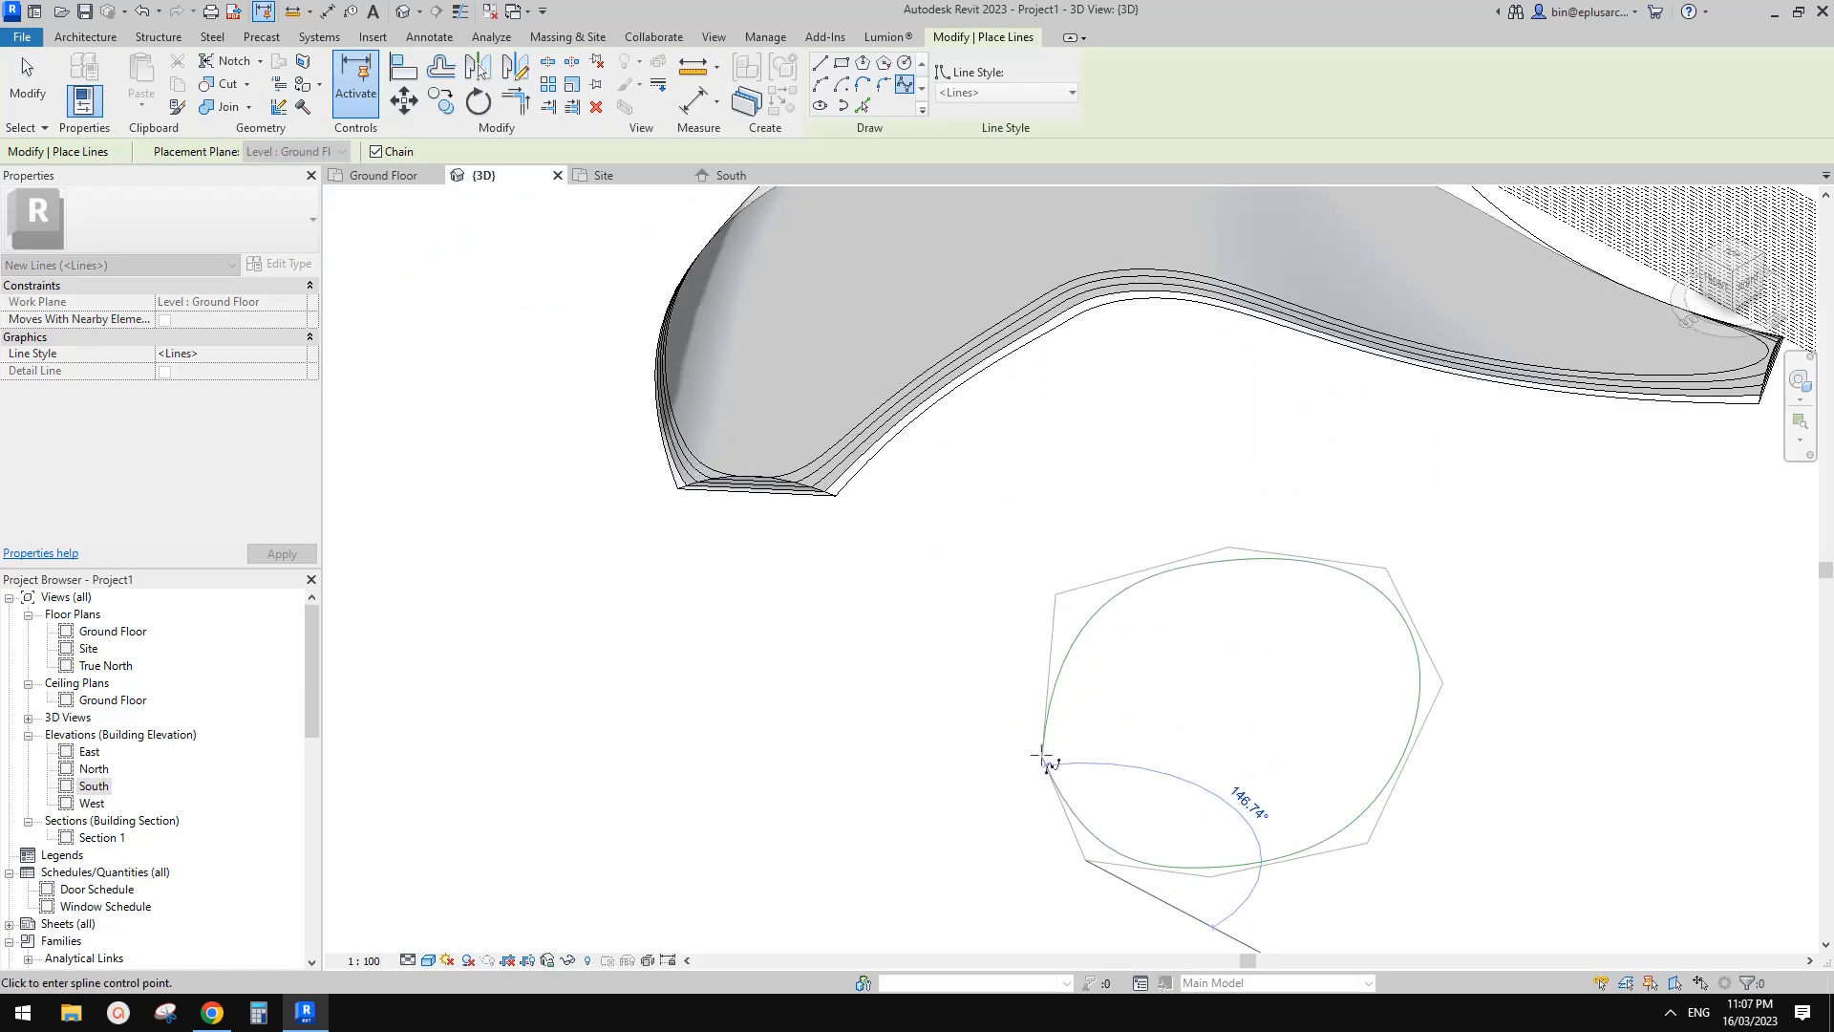
scroll(1043, 757, "up", 2)
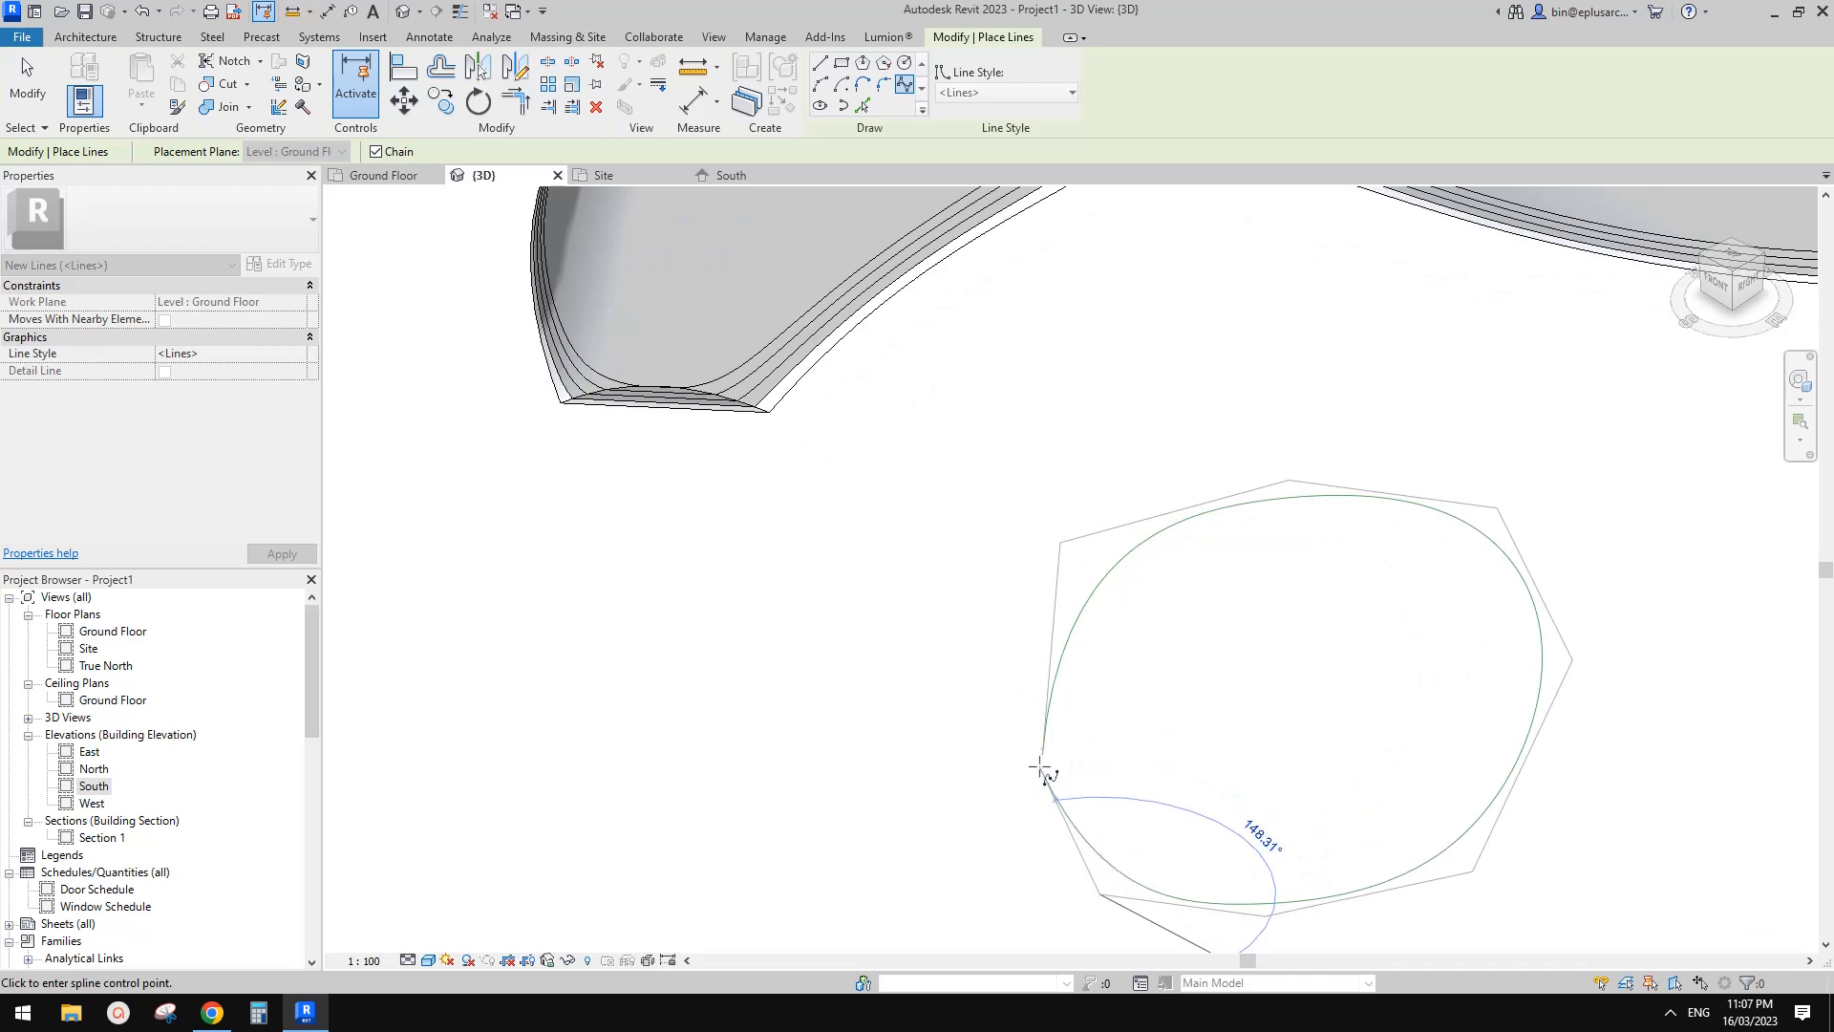
scroll(1046, 776, "down", 1)
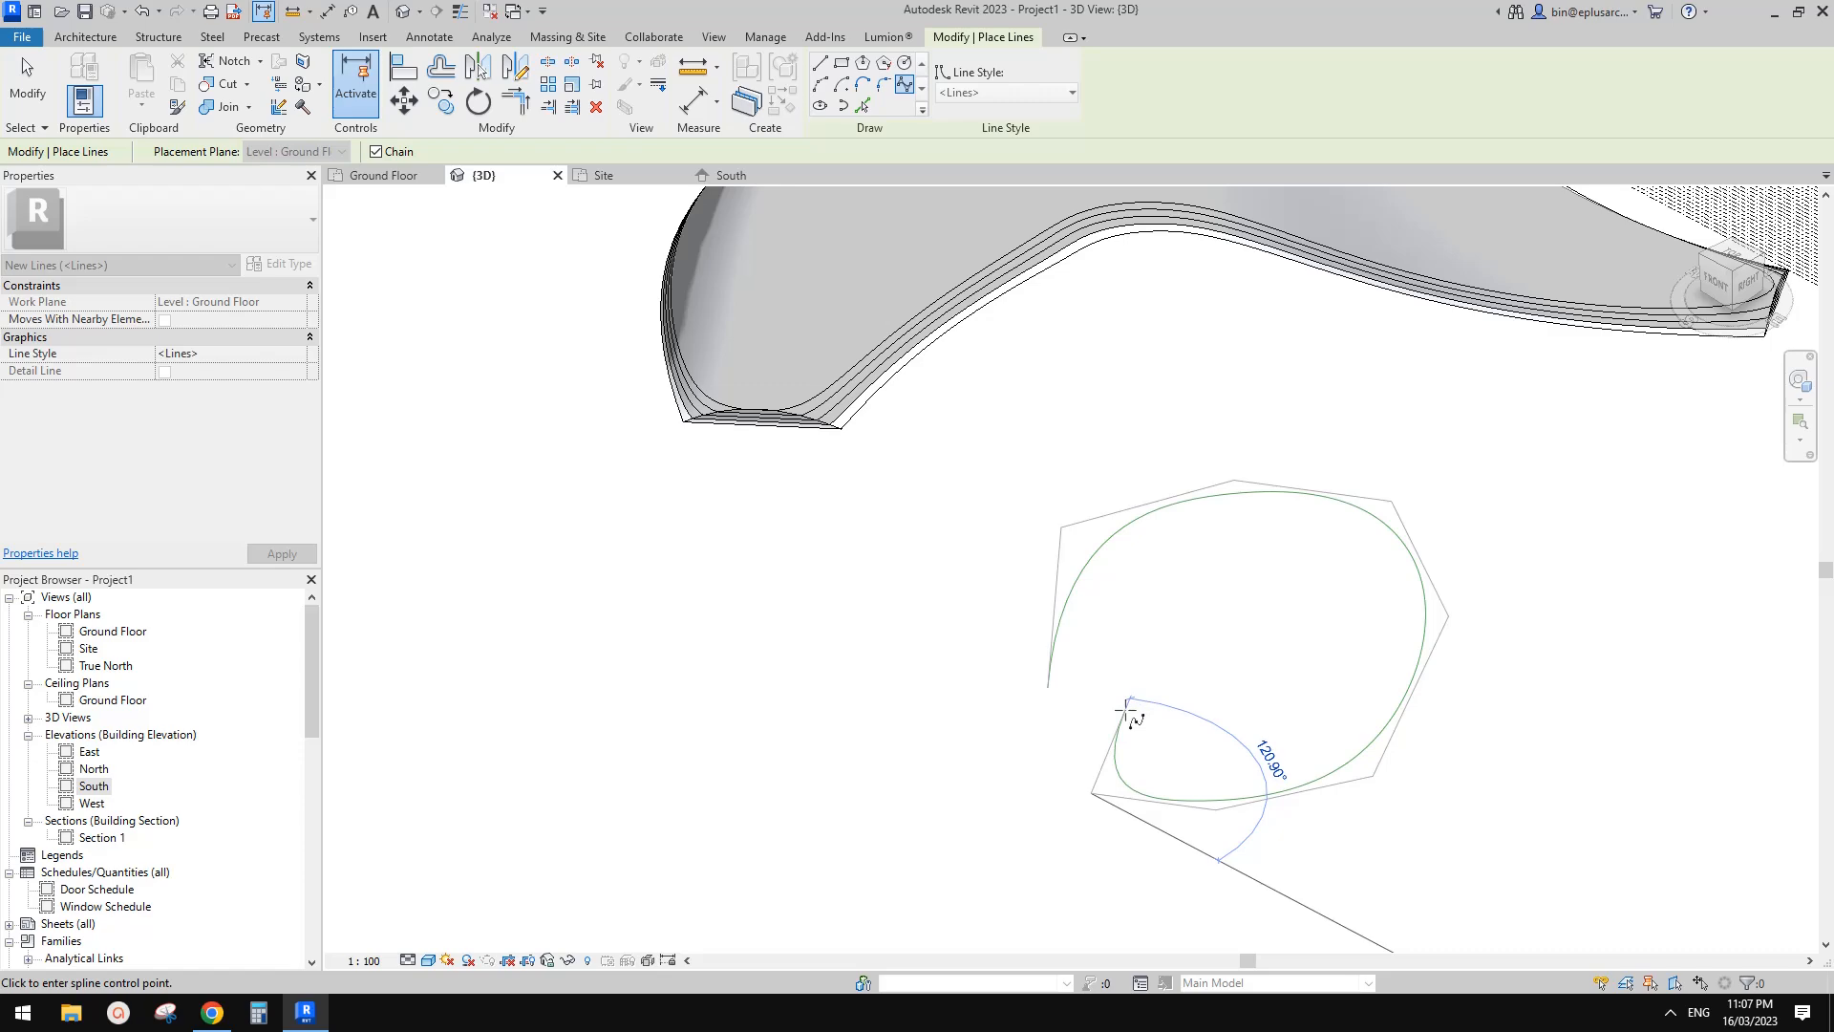
left_click(1066, 728)
key("Escape")
key("Escape")
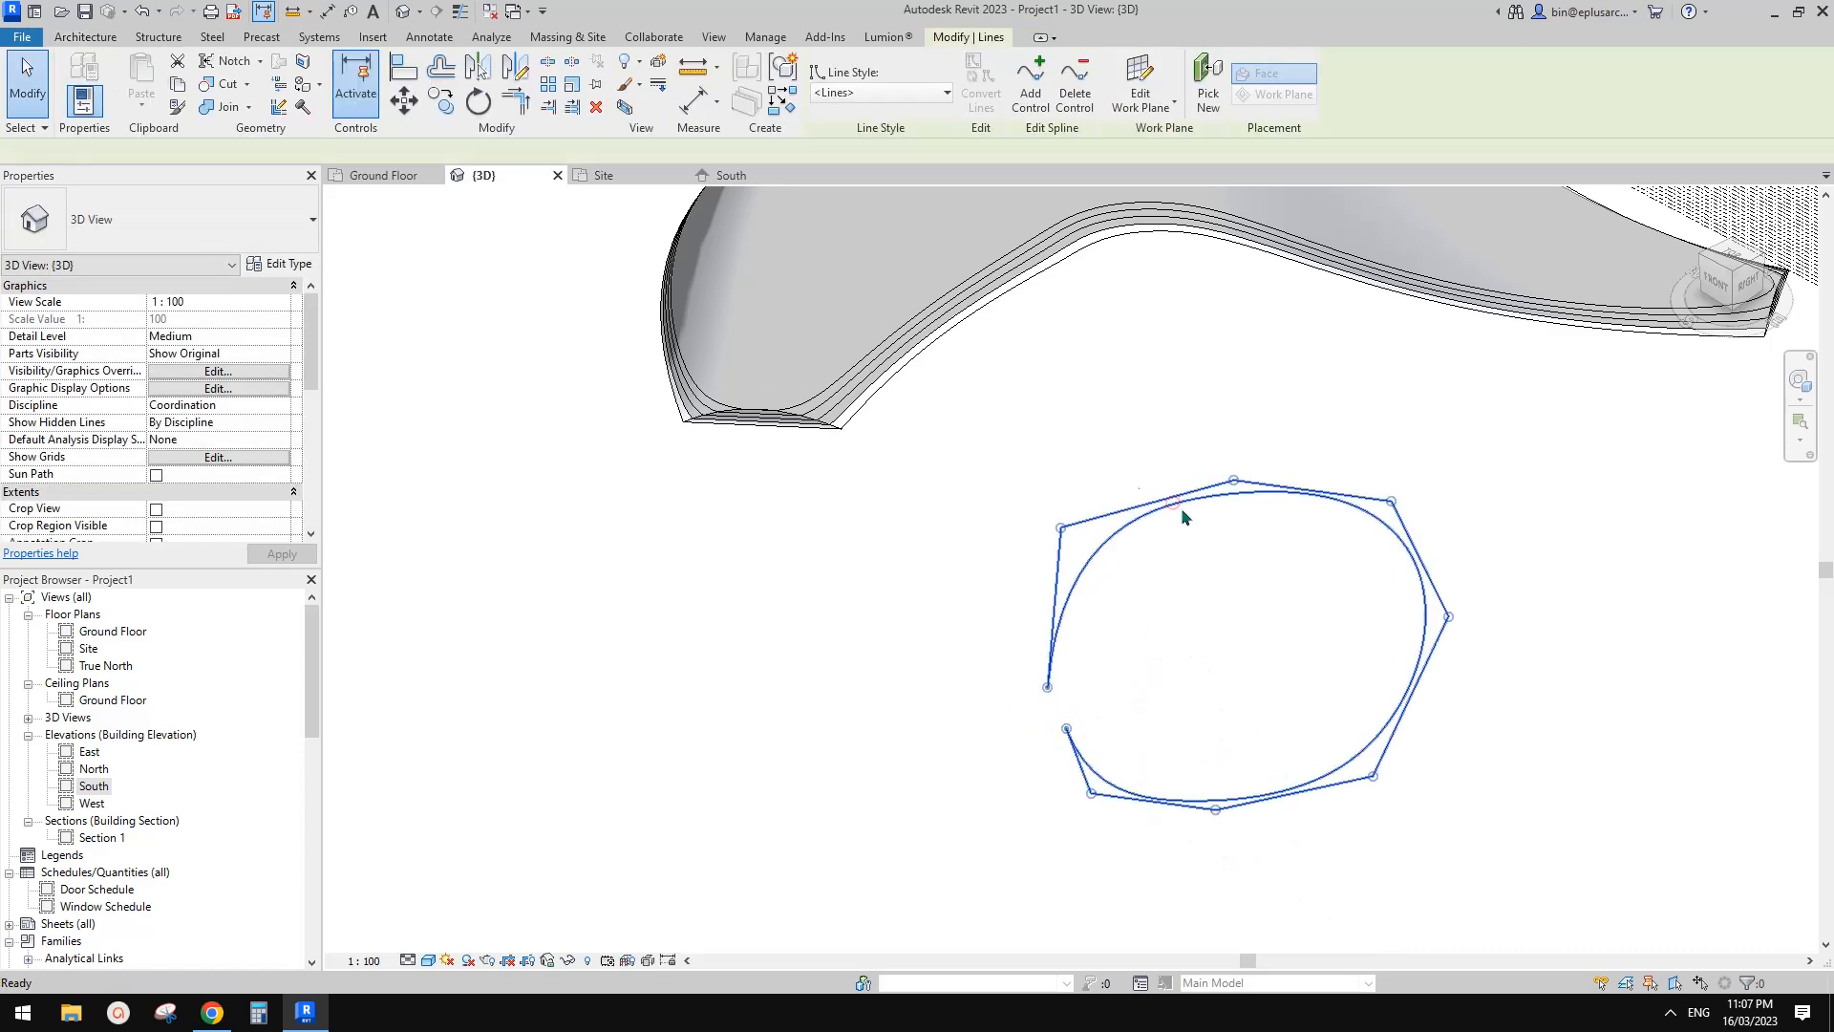
key("e")
Step: Examine the mass floors around the tapered end of the mass, close up and from a near-horizontal view
middle_click_drag(950, 421, 1025, 637)
scroll(837, 635, "up", 5)
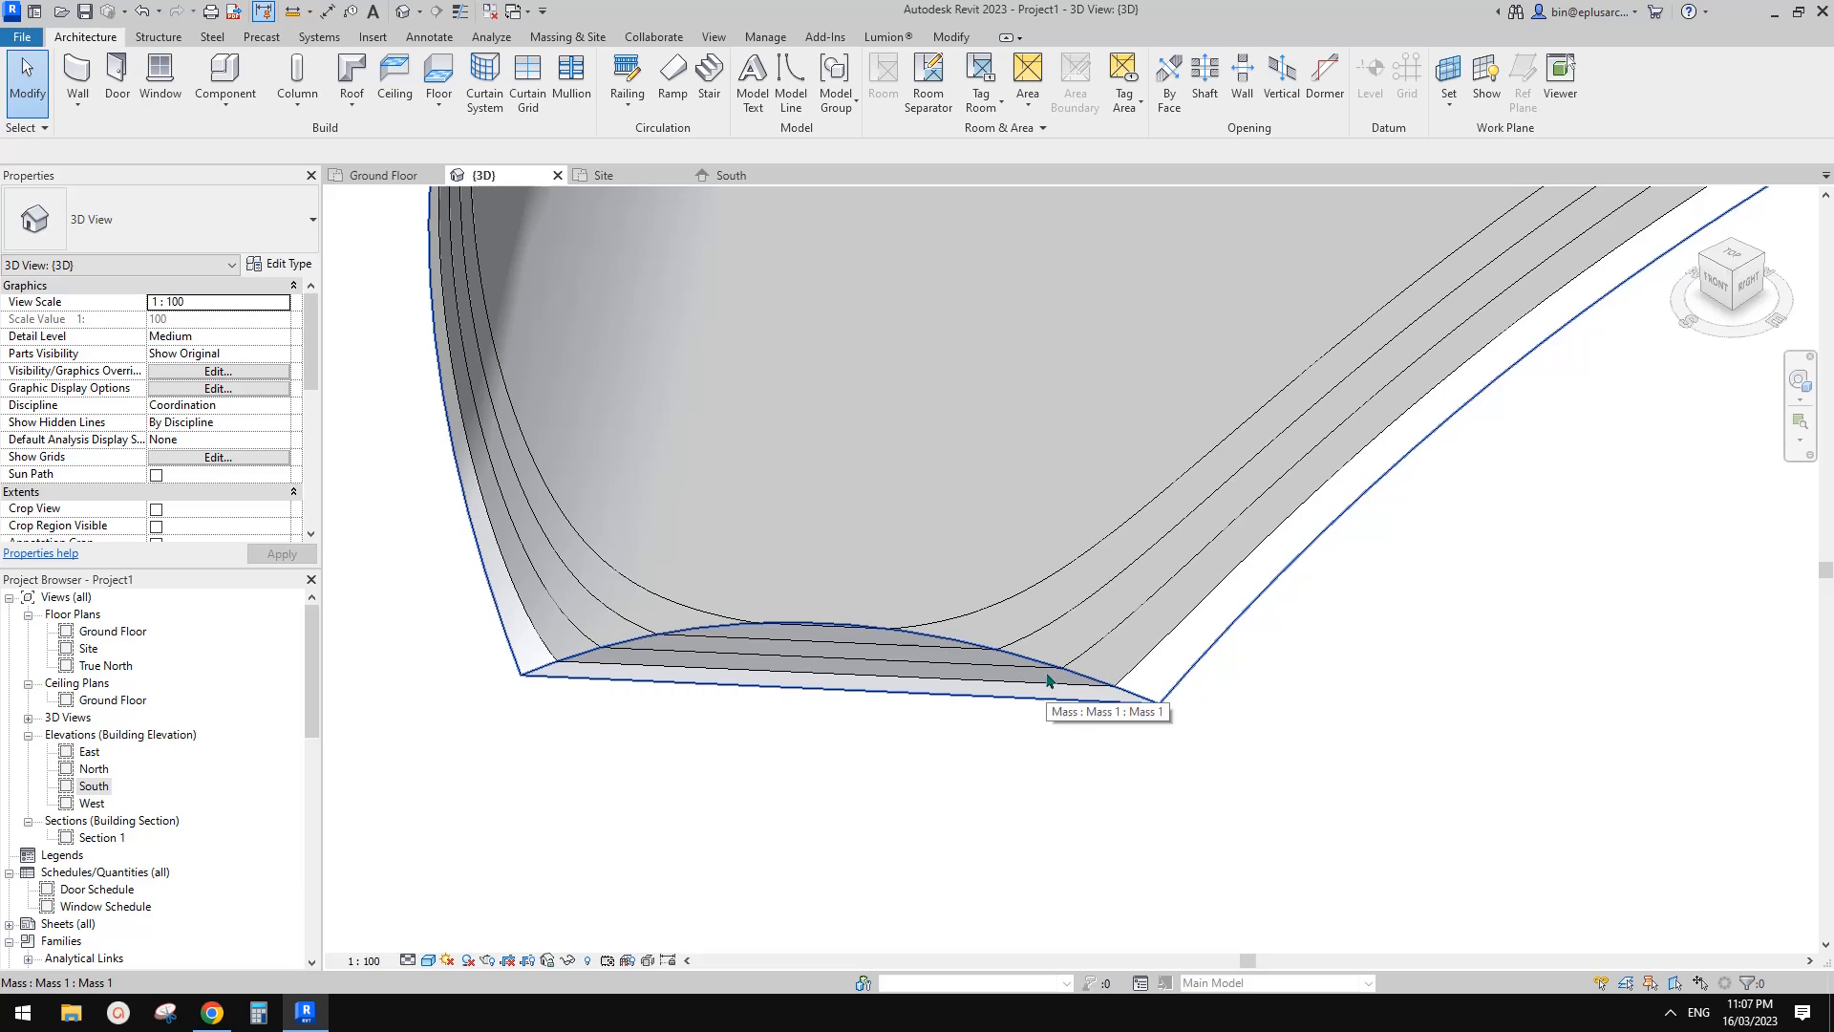
middle_click_drag(1259, 471, 1137, 567, "shift")
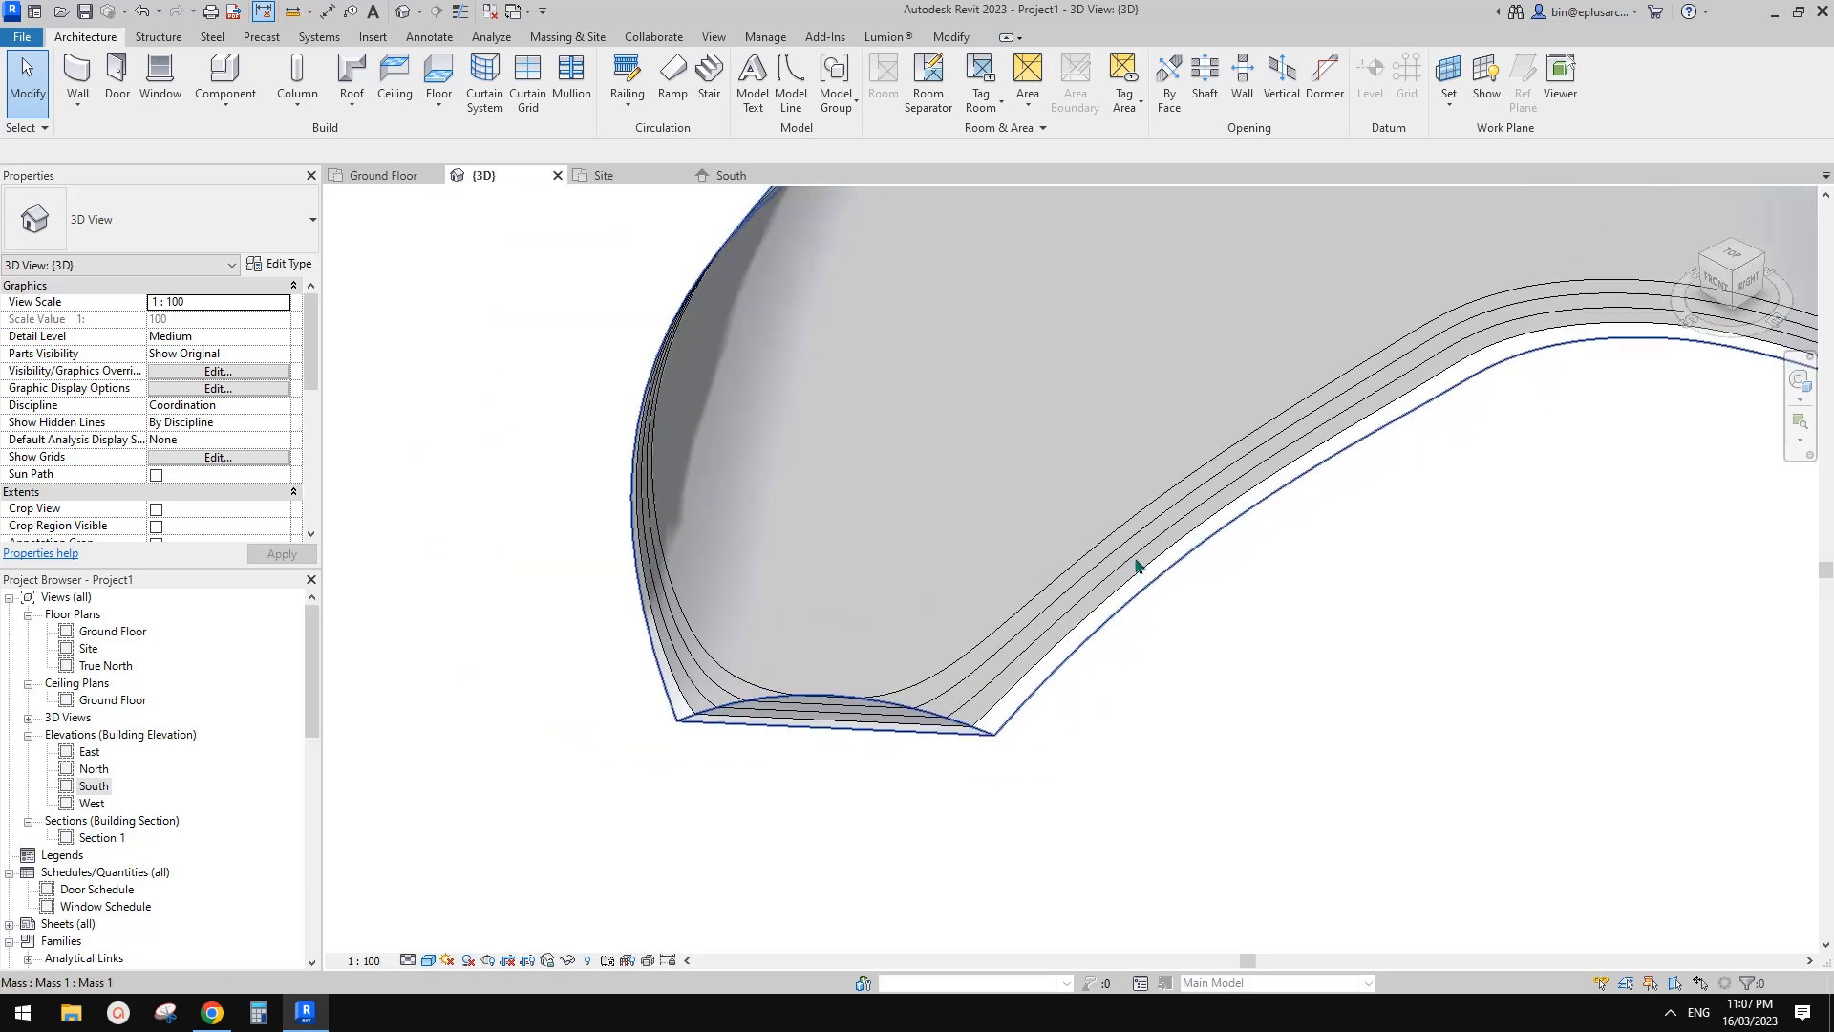
left_click(873, 535)
middle_click_drag(1143, 561, 1166, 569, "shift")
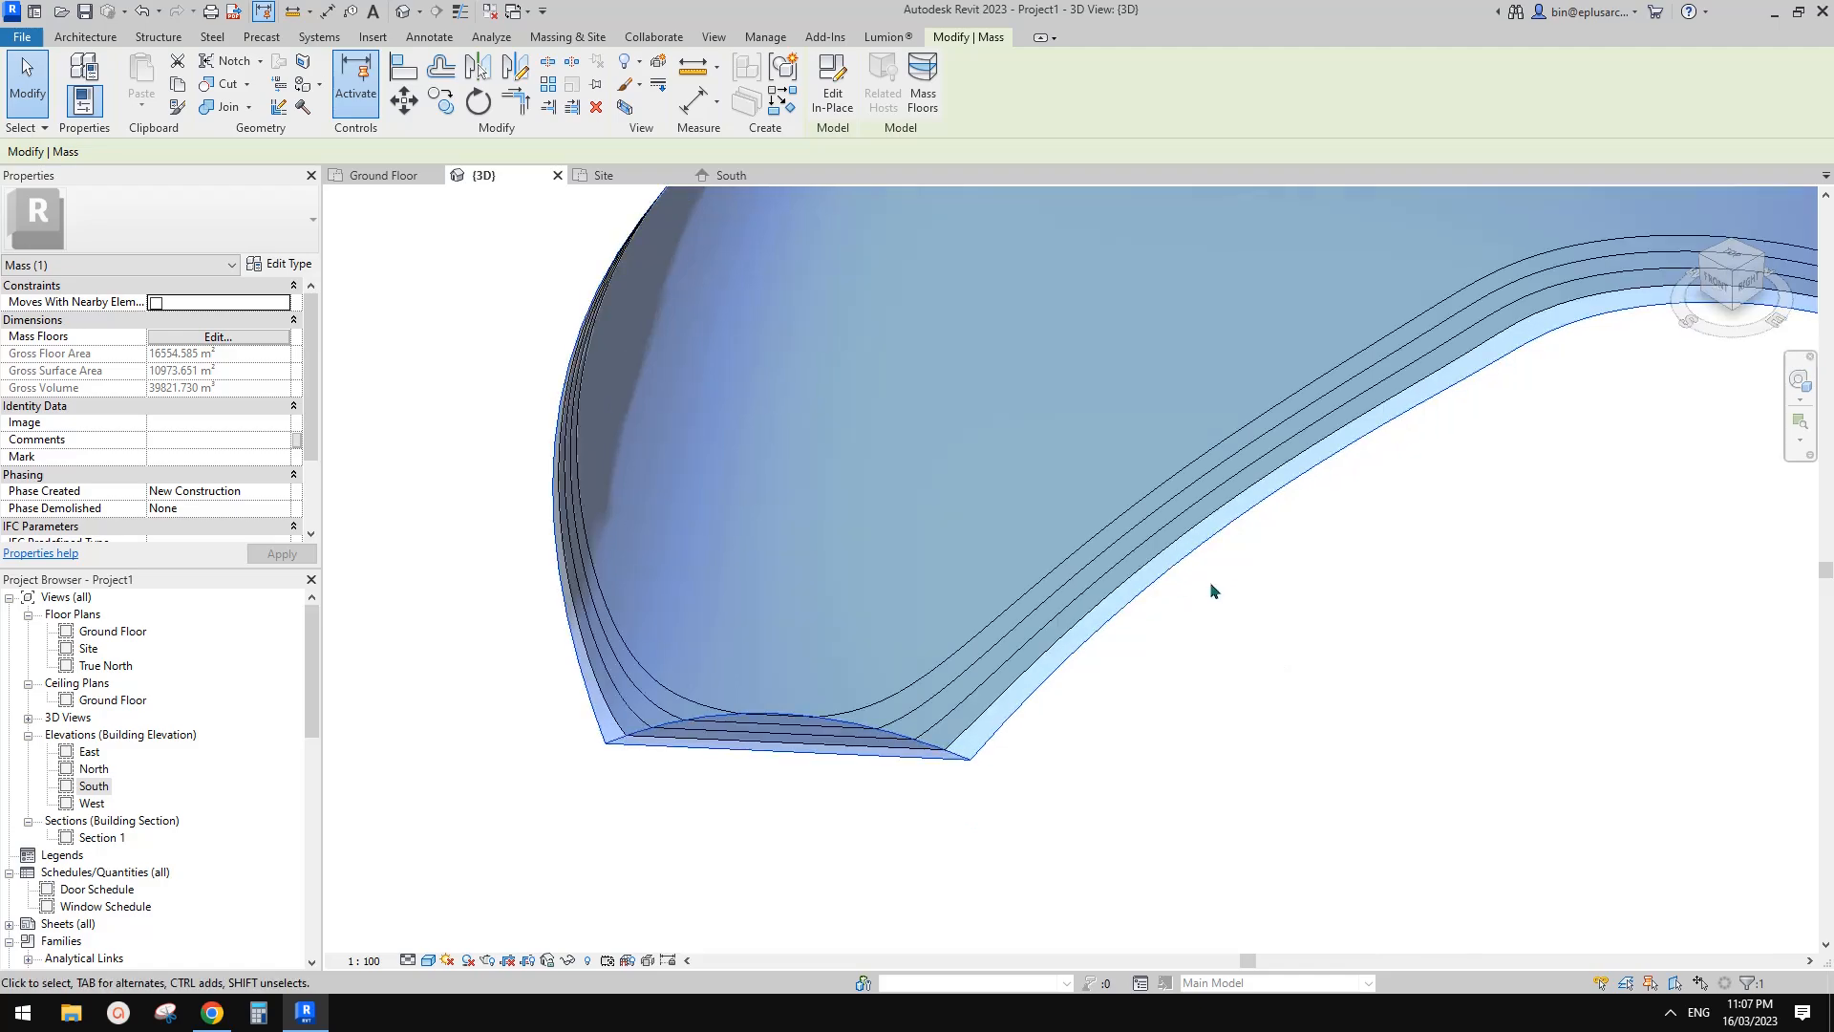
scroll(1210, 583, "down", 5)
middle_click_drag(1197, 587, 969, 640, "shift")
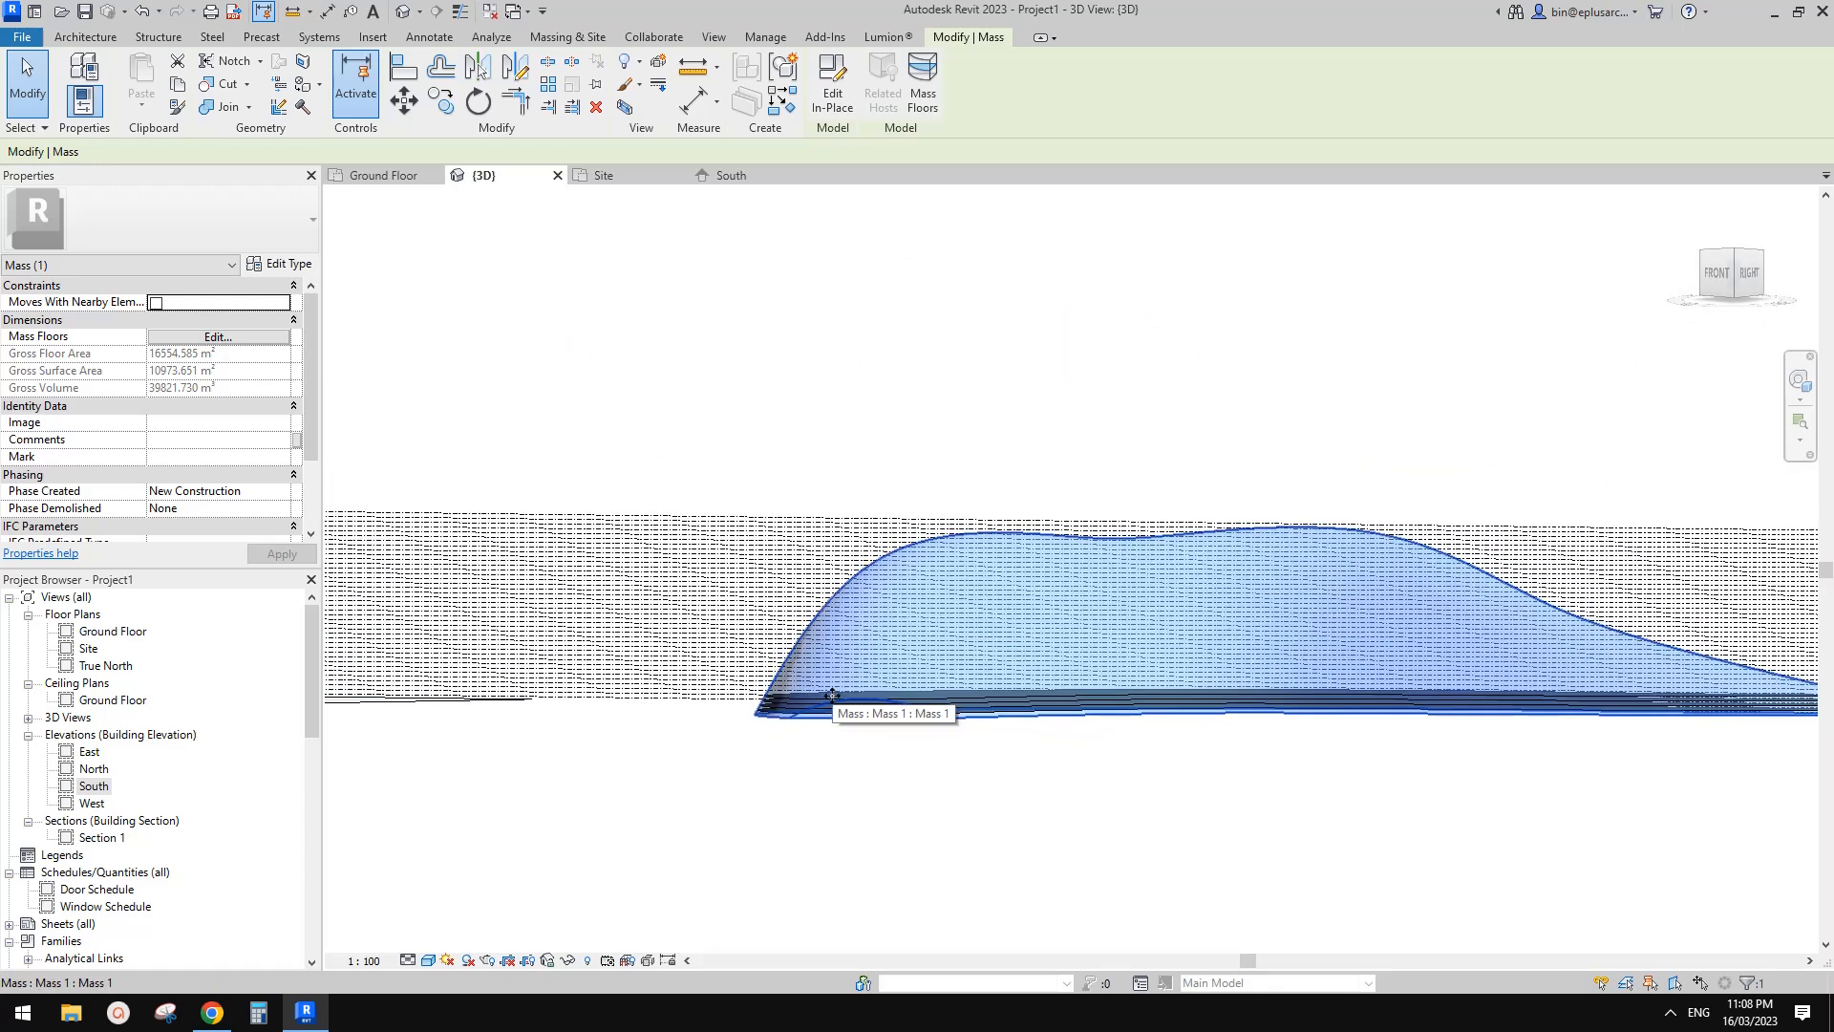
mouse_move(972, 684)
middle_mouse_down("shift")
mouse_move(1147, 678)
mouse_move(1189, 707)
mouse_move(1167, 715)
mouse_move(1466, 743)
middle_mouse_up("shift")
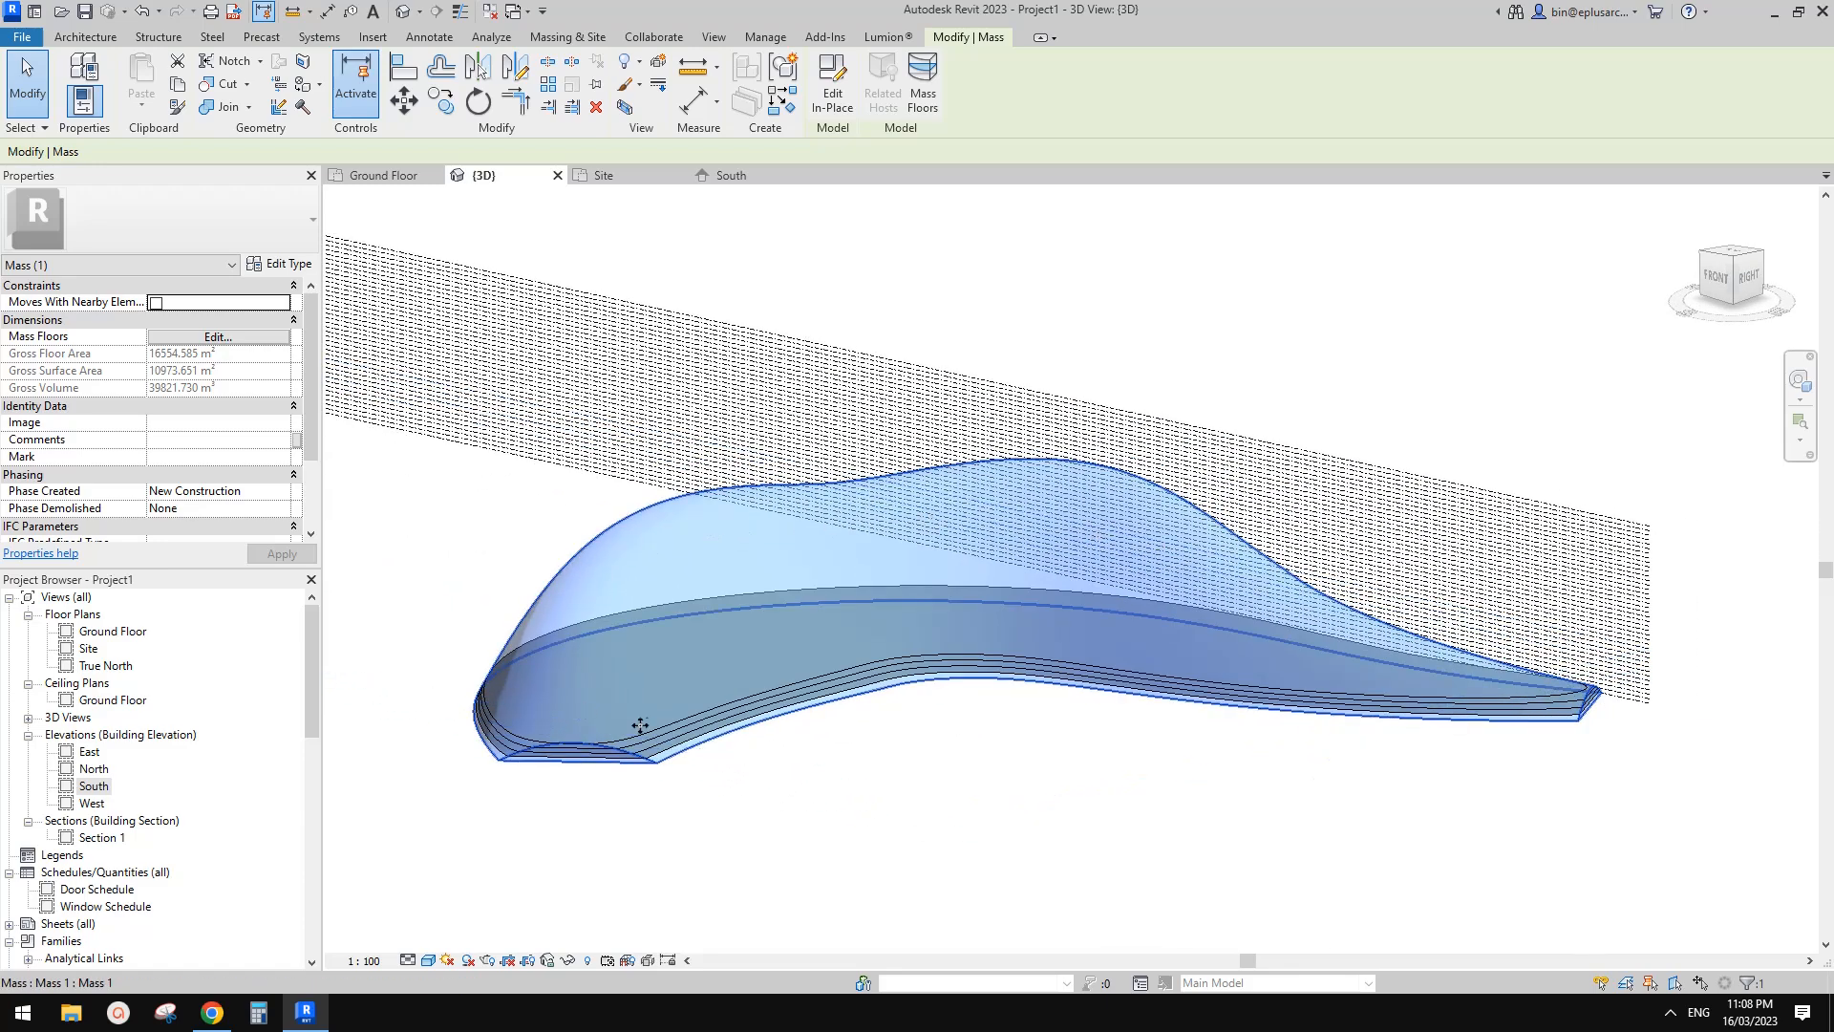
mouse_move(706, 739)
middle_mouse_down()
mouse_move(847, 774)
mouse_move(994, 764)
mouse_move(891, 767)
mouse_move(957, 820)
mouse_move(1047, 829)
middle_mouse_up()
left_click(1027, 751)
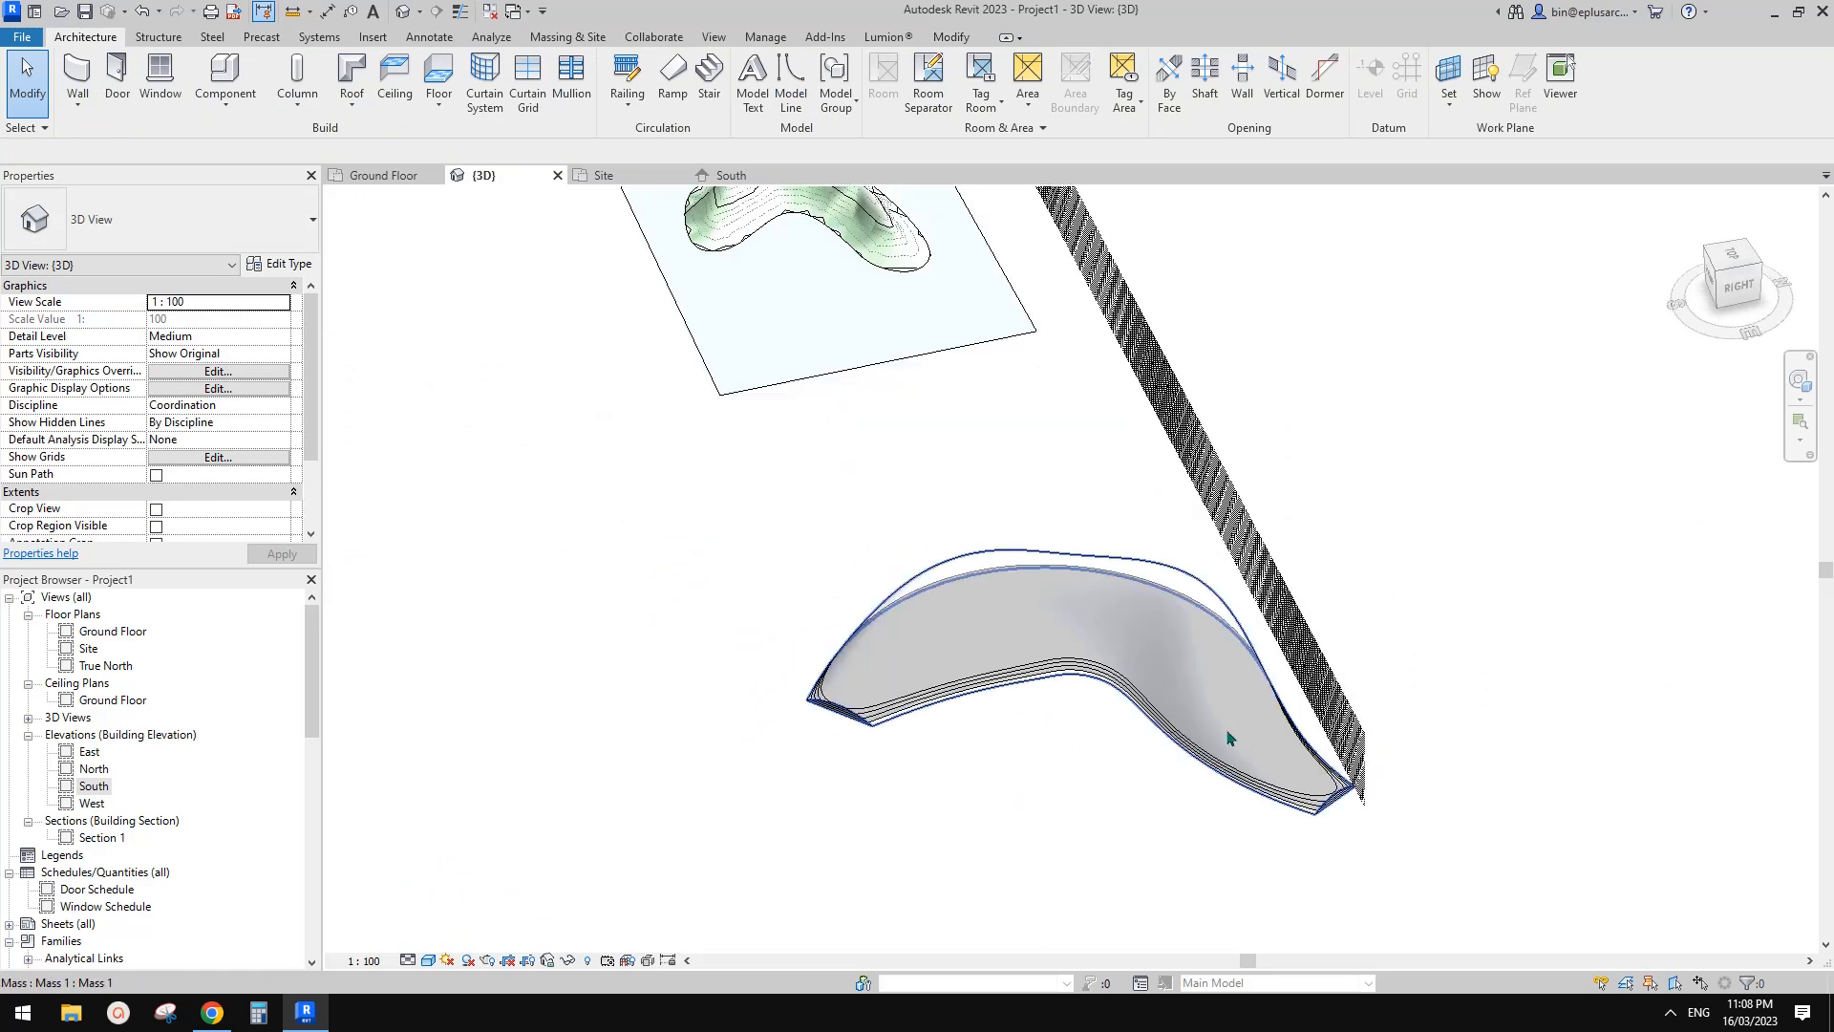
Step: Select the curved mass, inspect it from above and open it for in-place editing
middle_click_drag(1181, 731, 1099, 669, "shift")
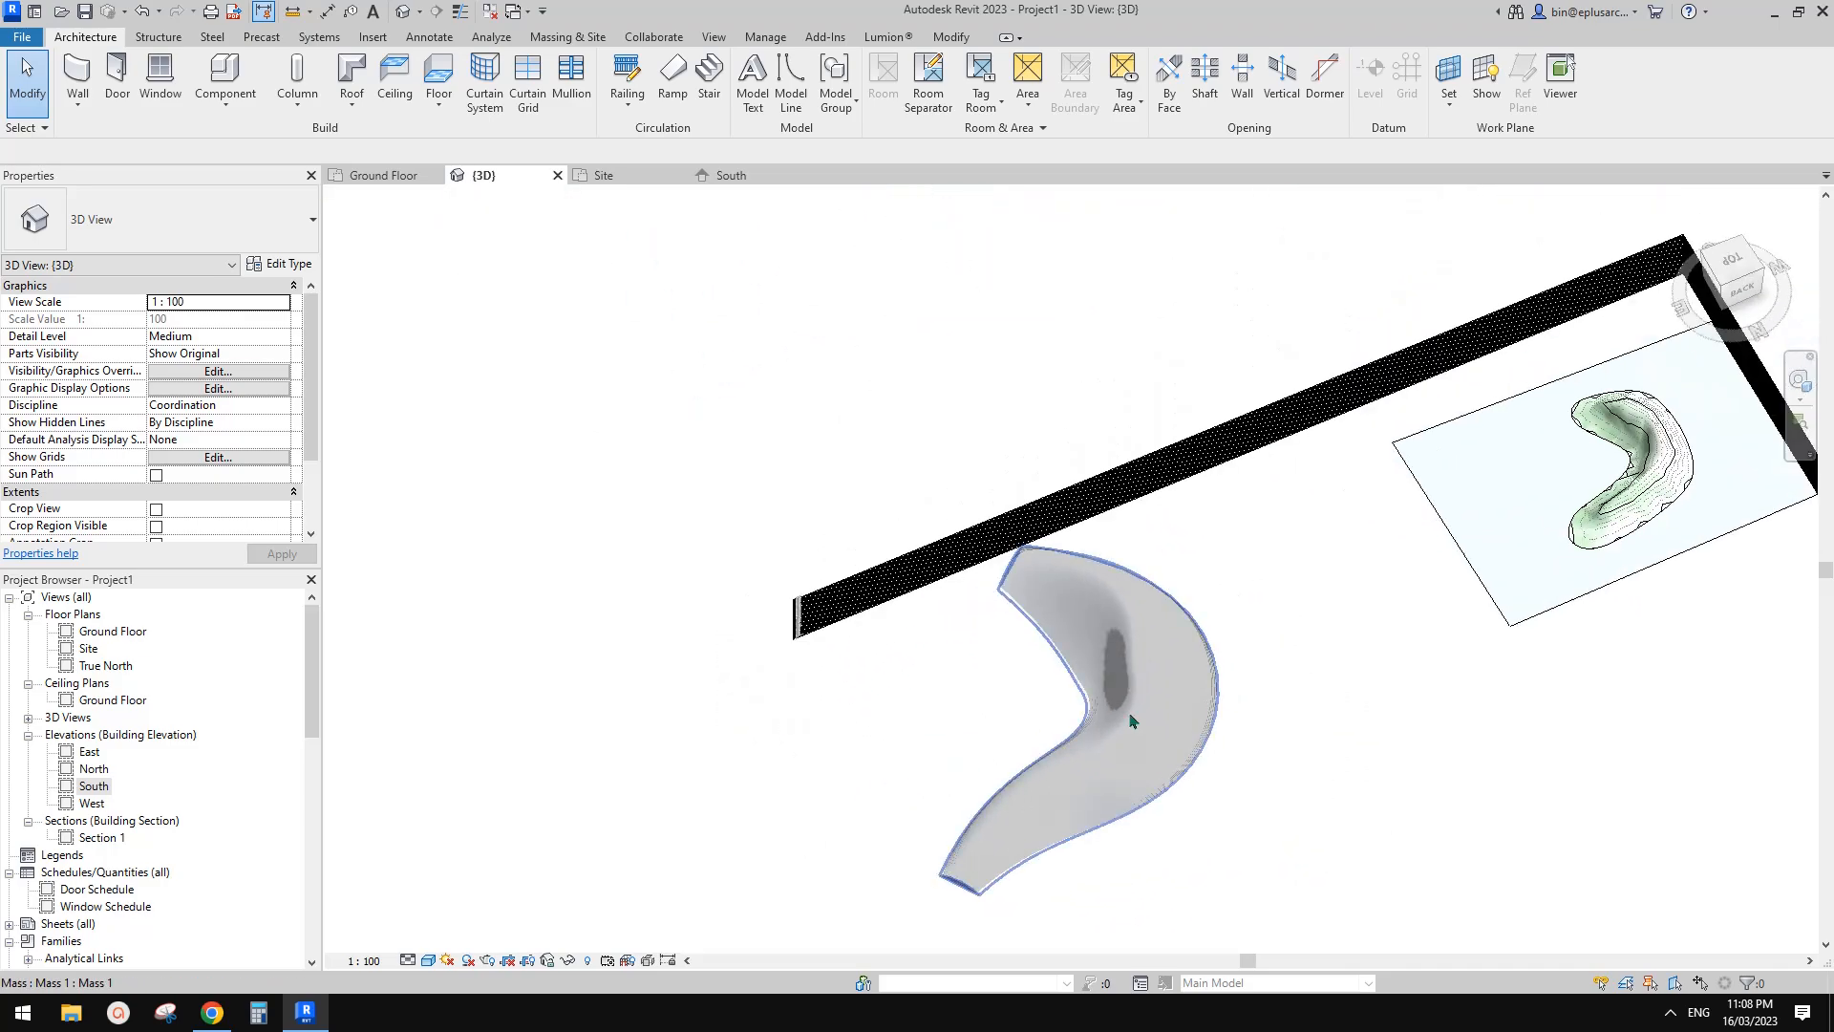
left_click(1079, 577)
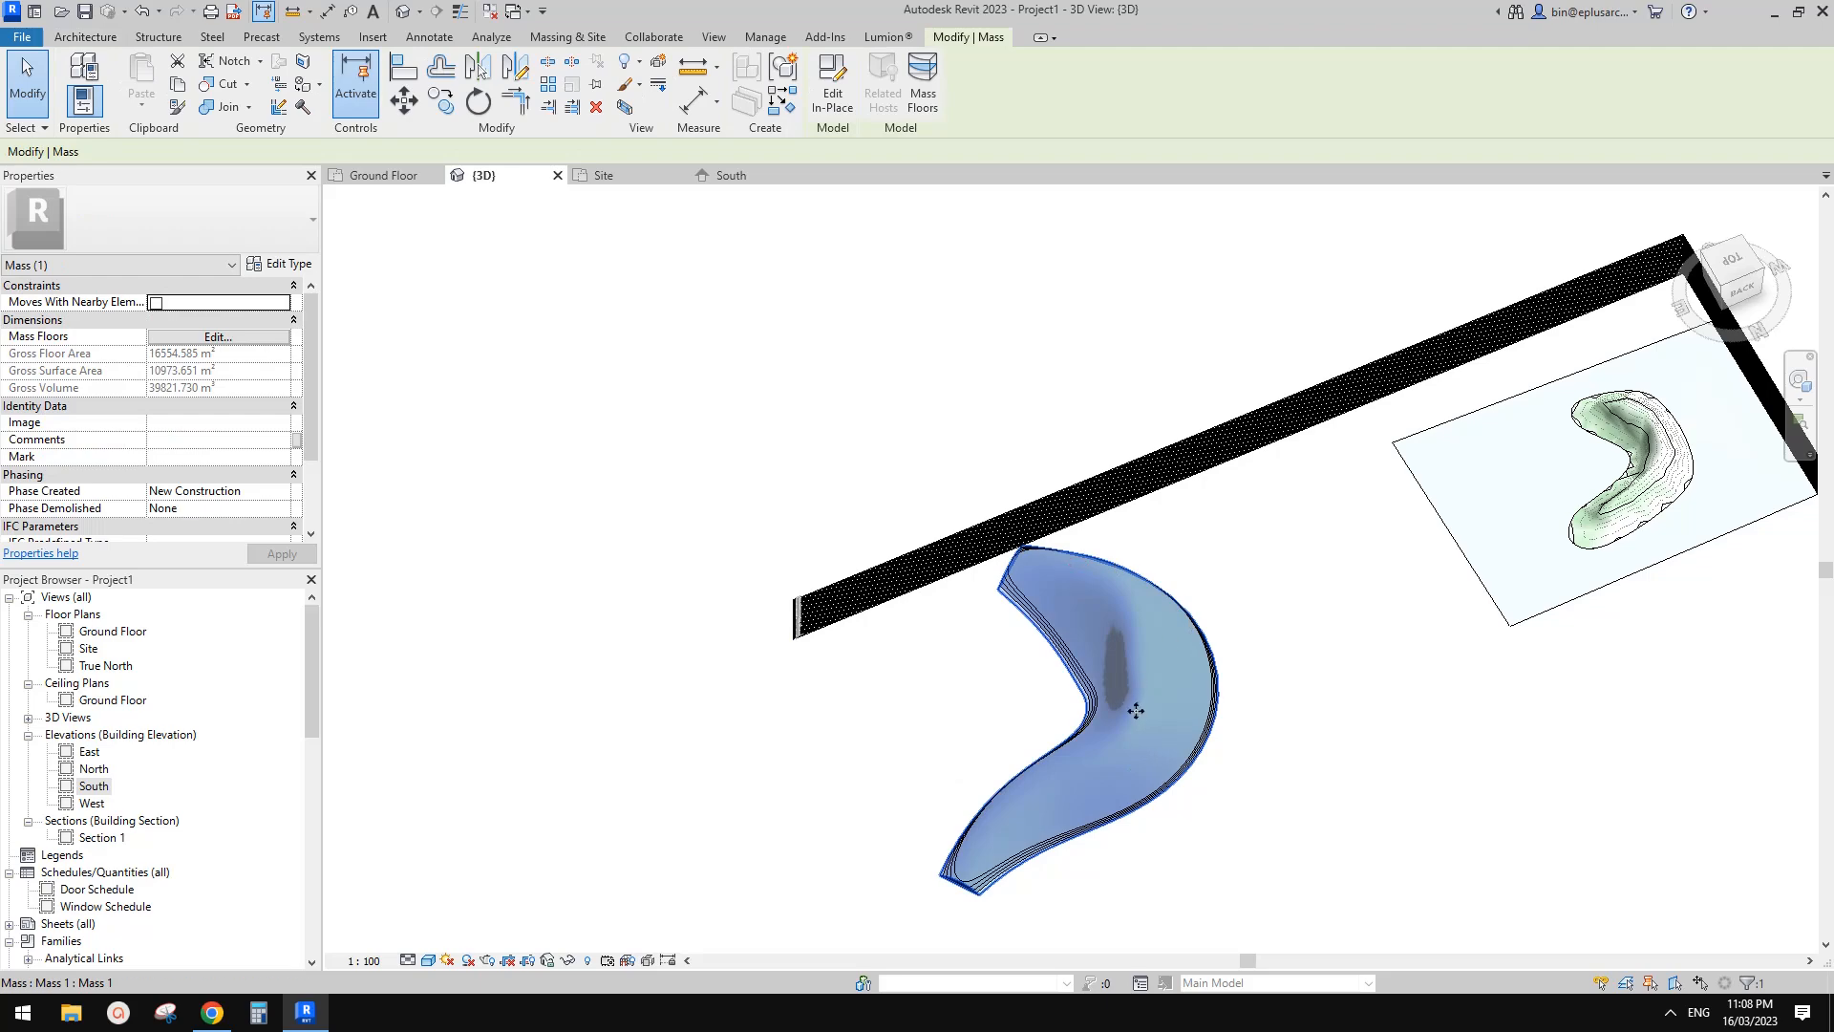
middle_click_drag(1150, 634, 1175, 545, "shift")
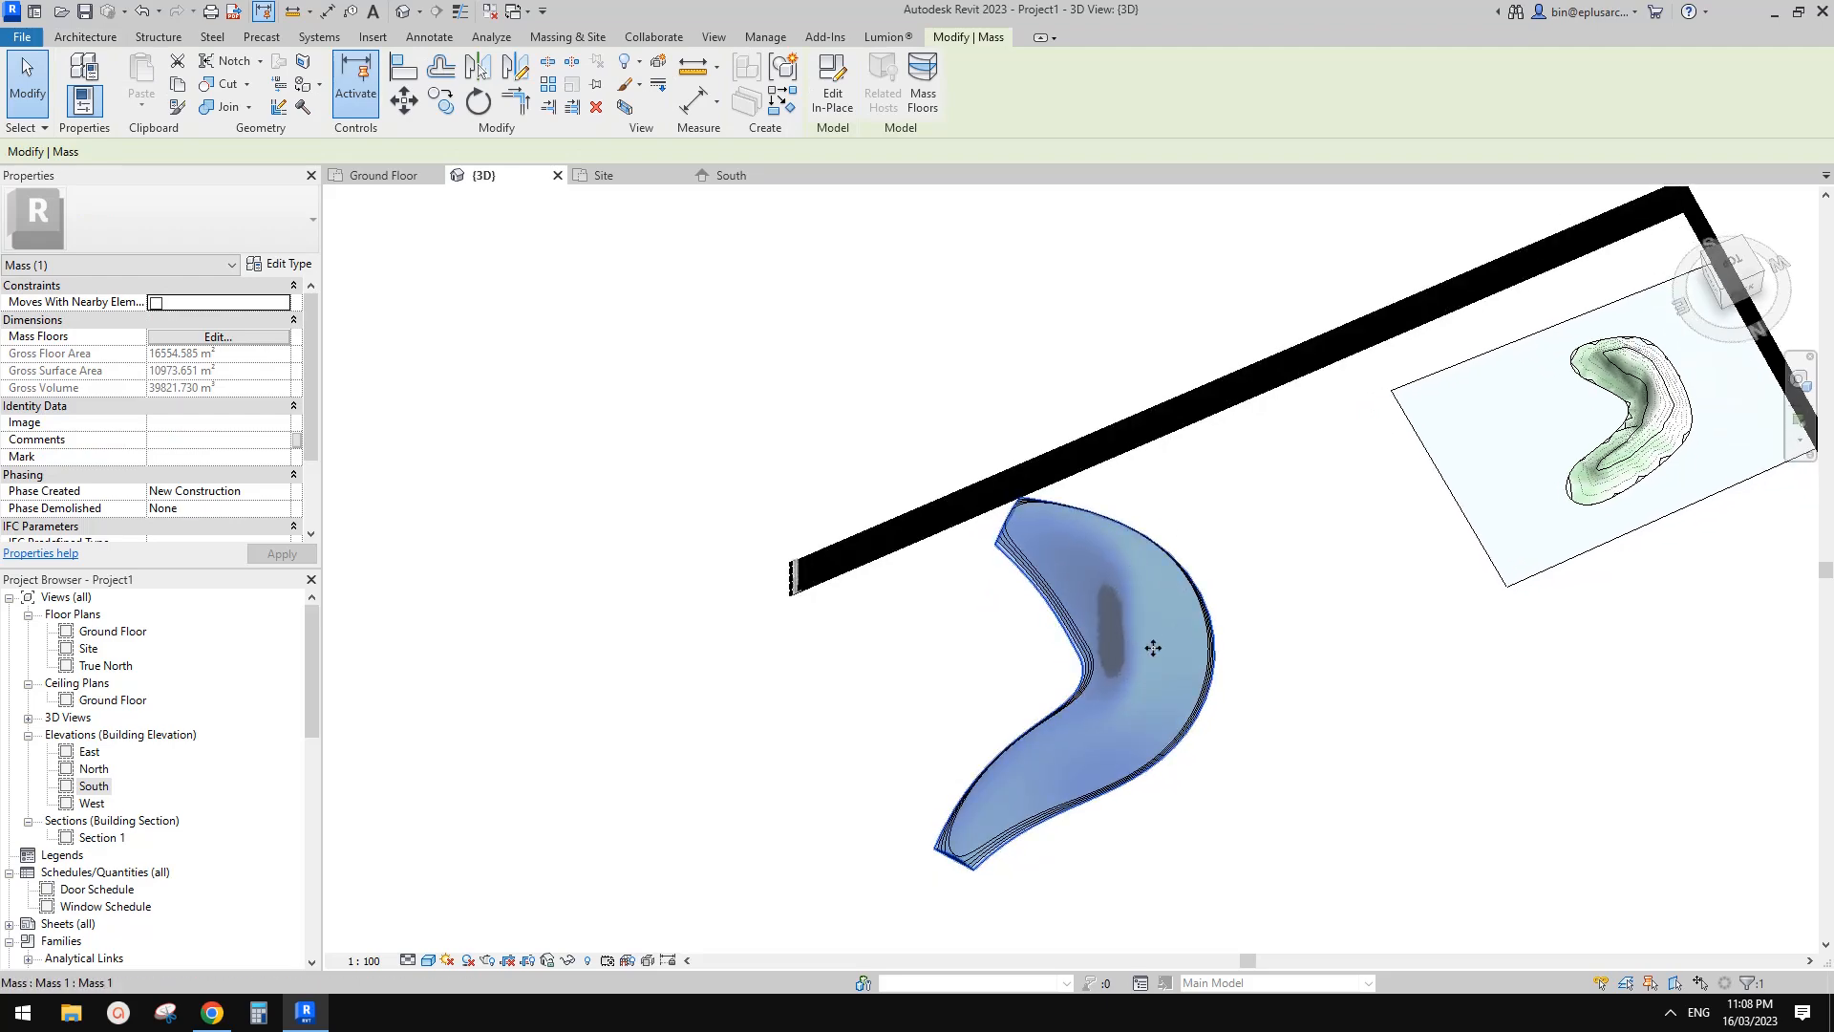
middle_click_drag(1151, 648, 1179, 497, "shift")
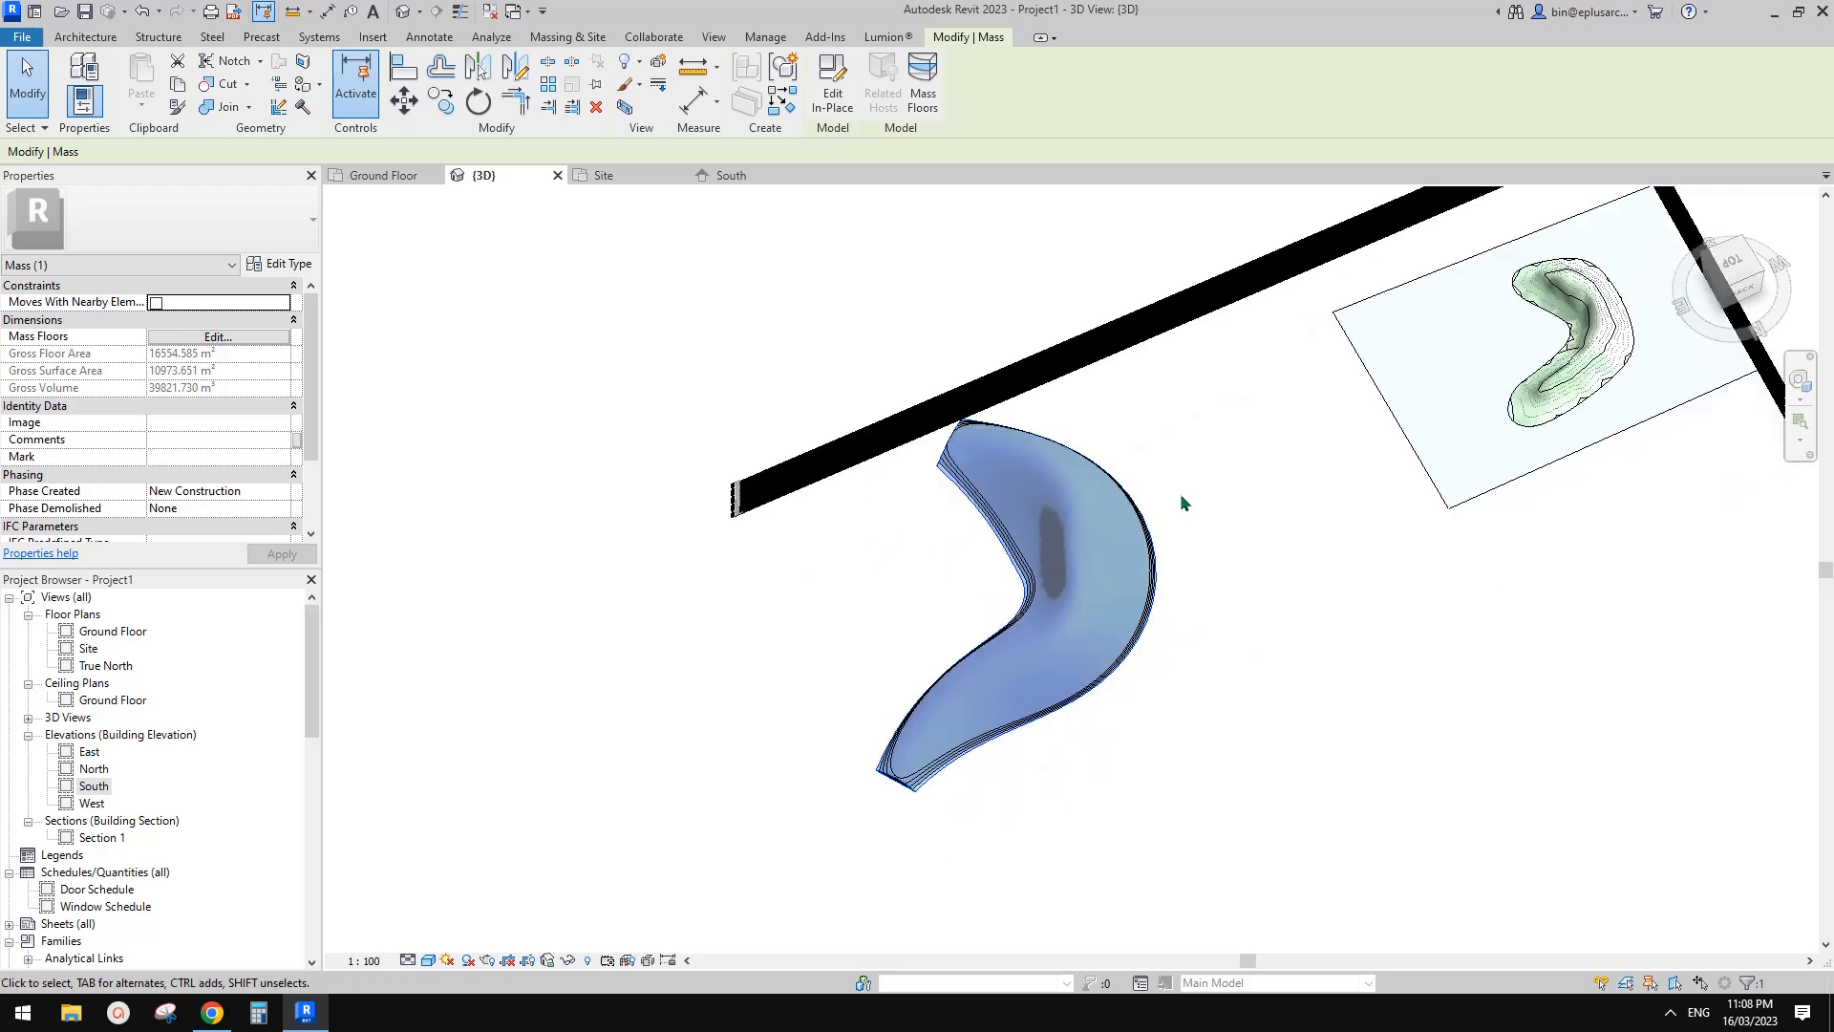
middle_click_drag(990, 297, 1040, 230, "shift")
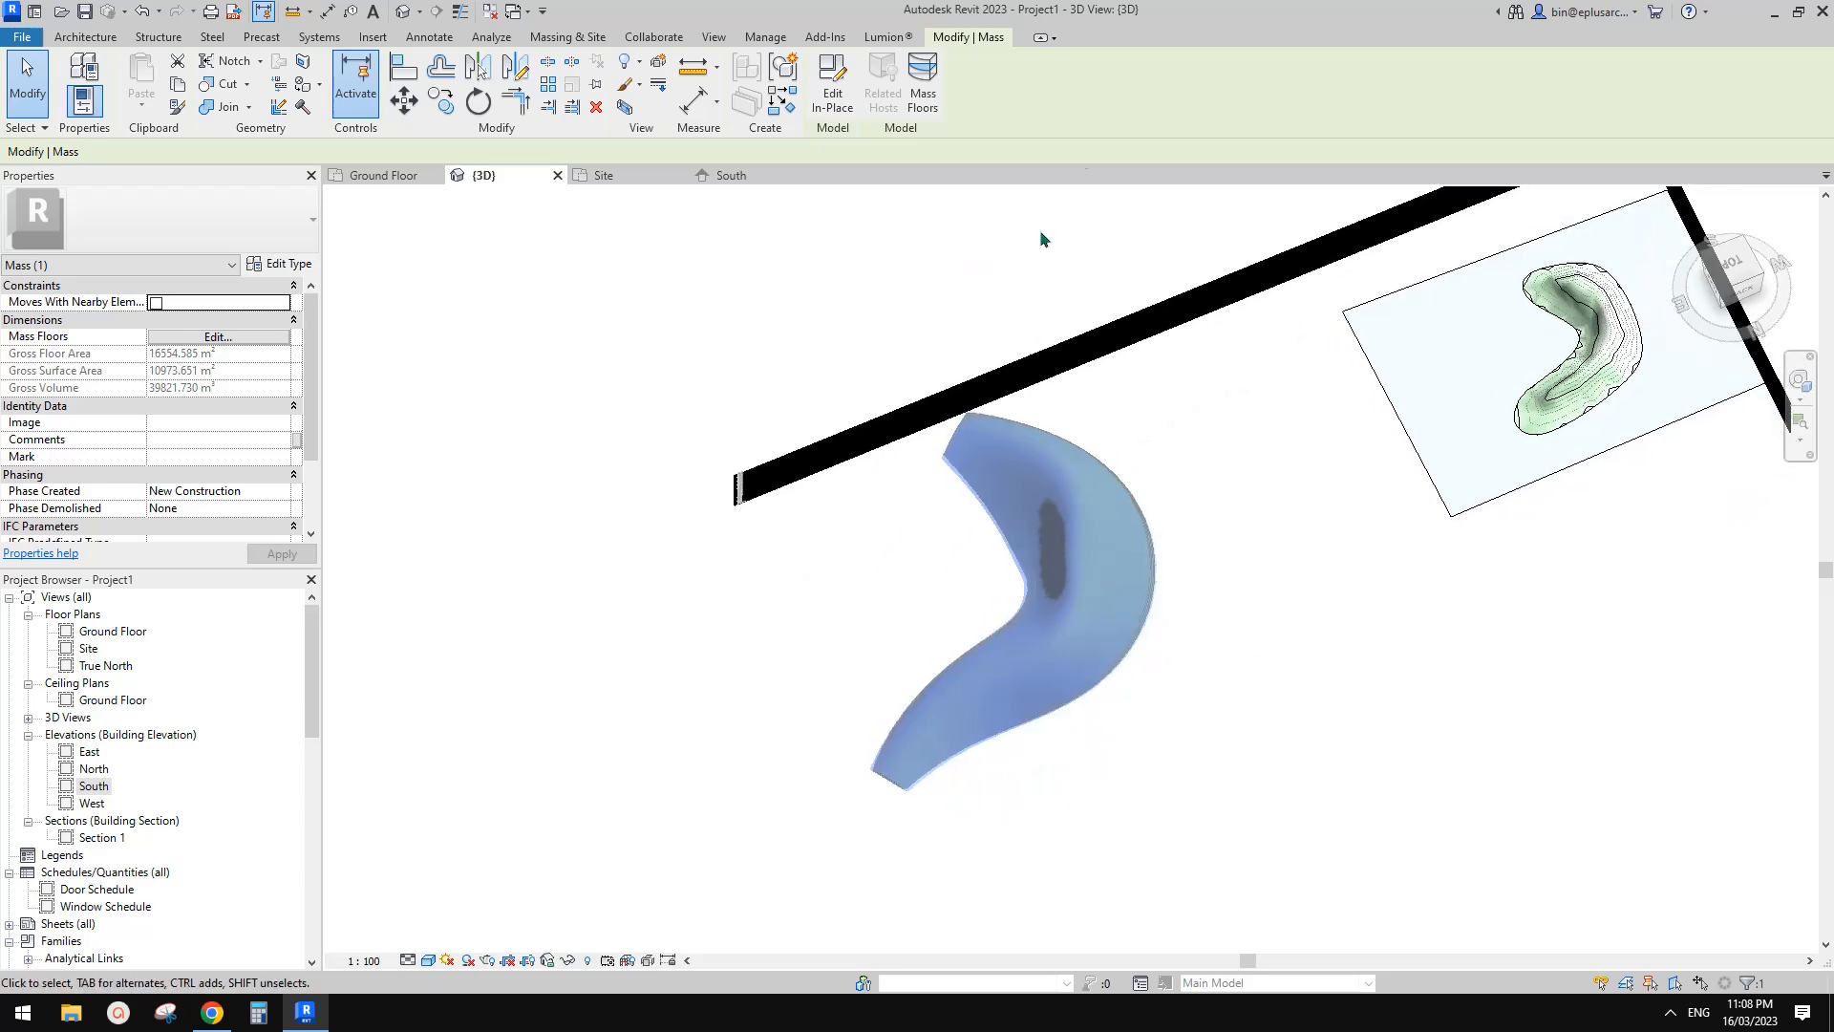
middle_click_drag(887, 420, 913, 145, "shift")
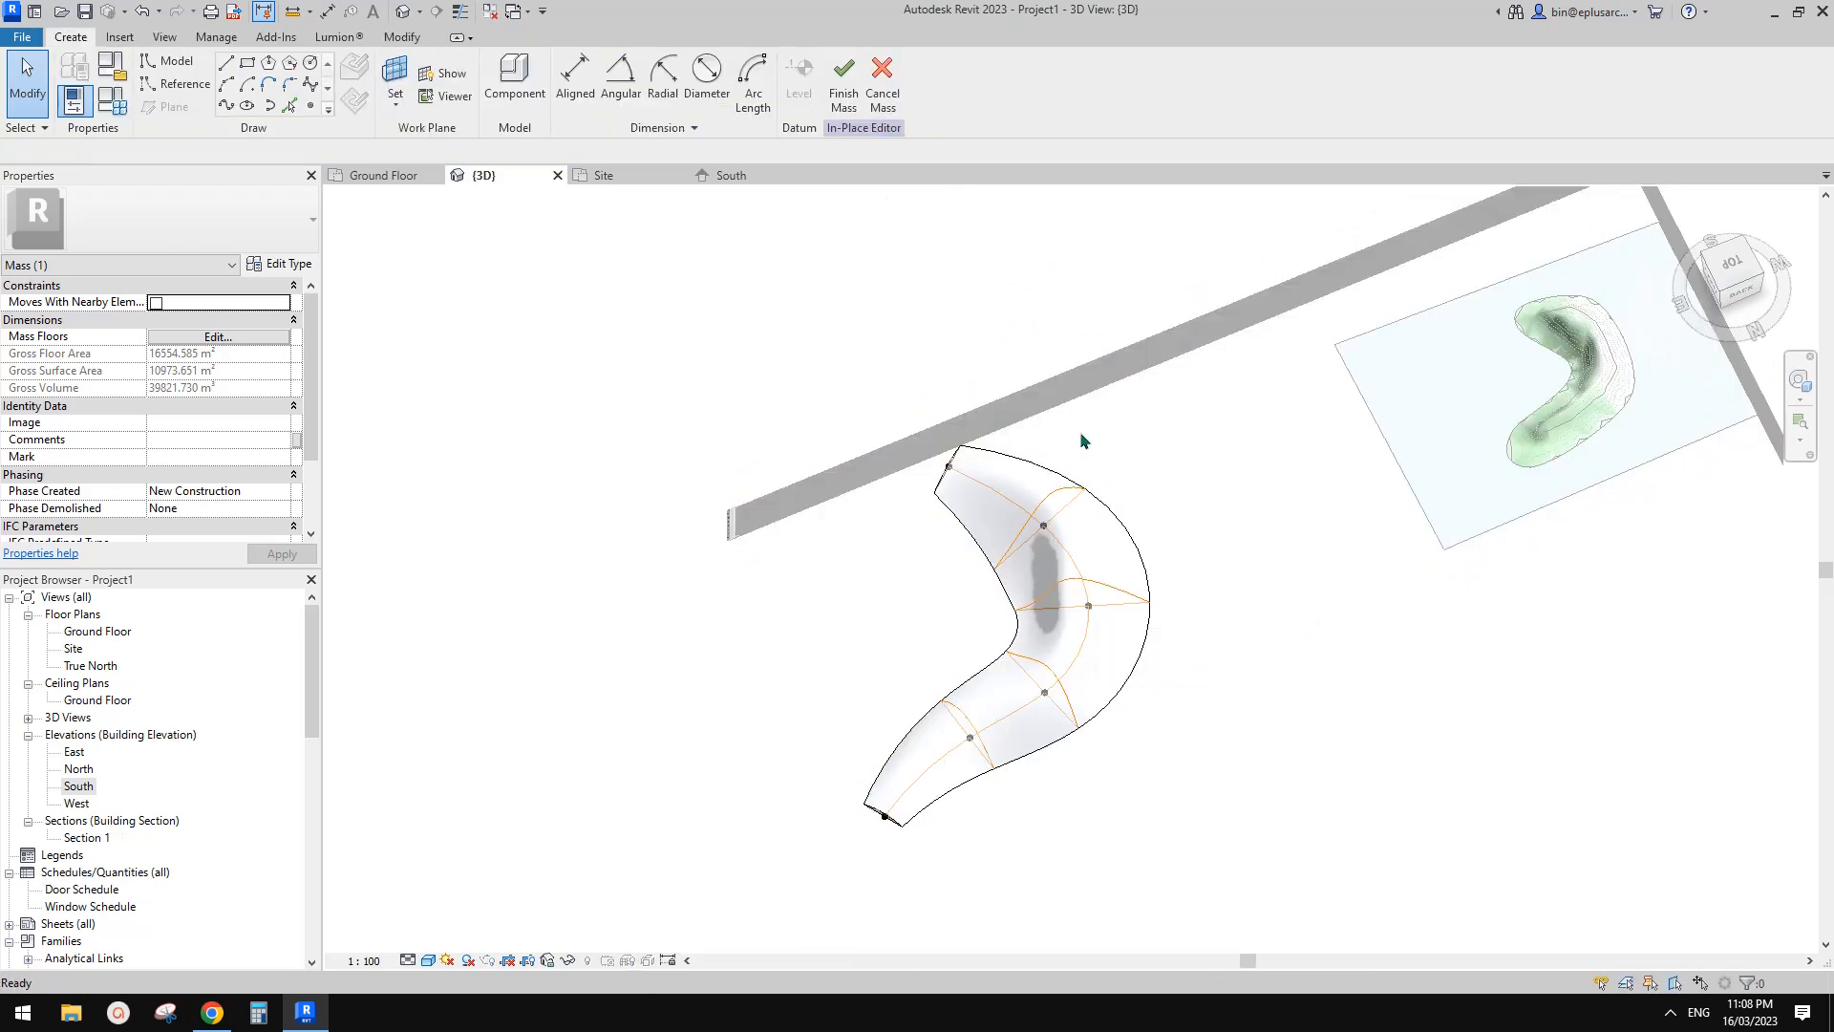
left_click(185, 85)
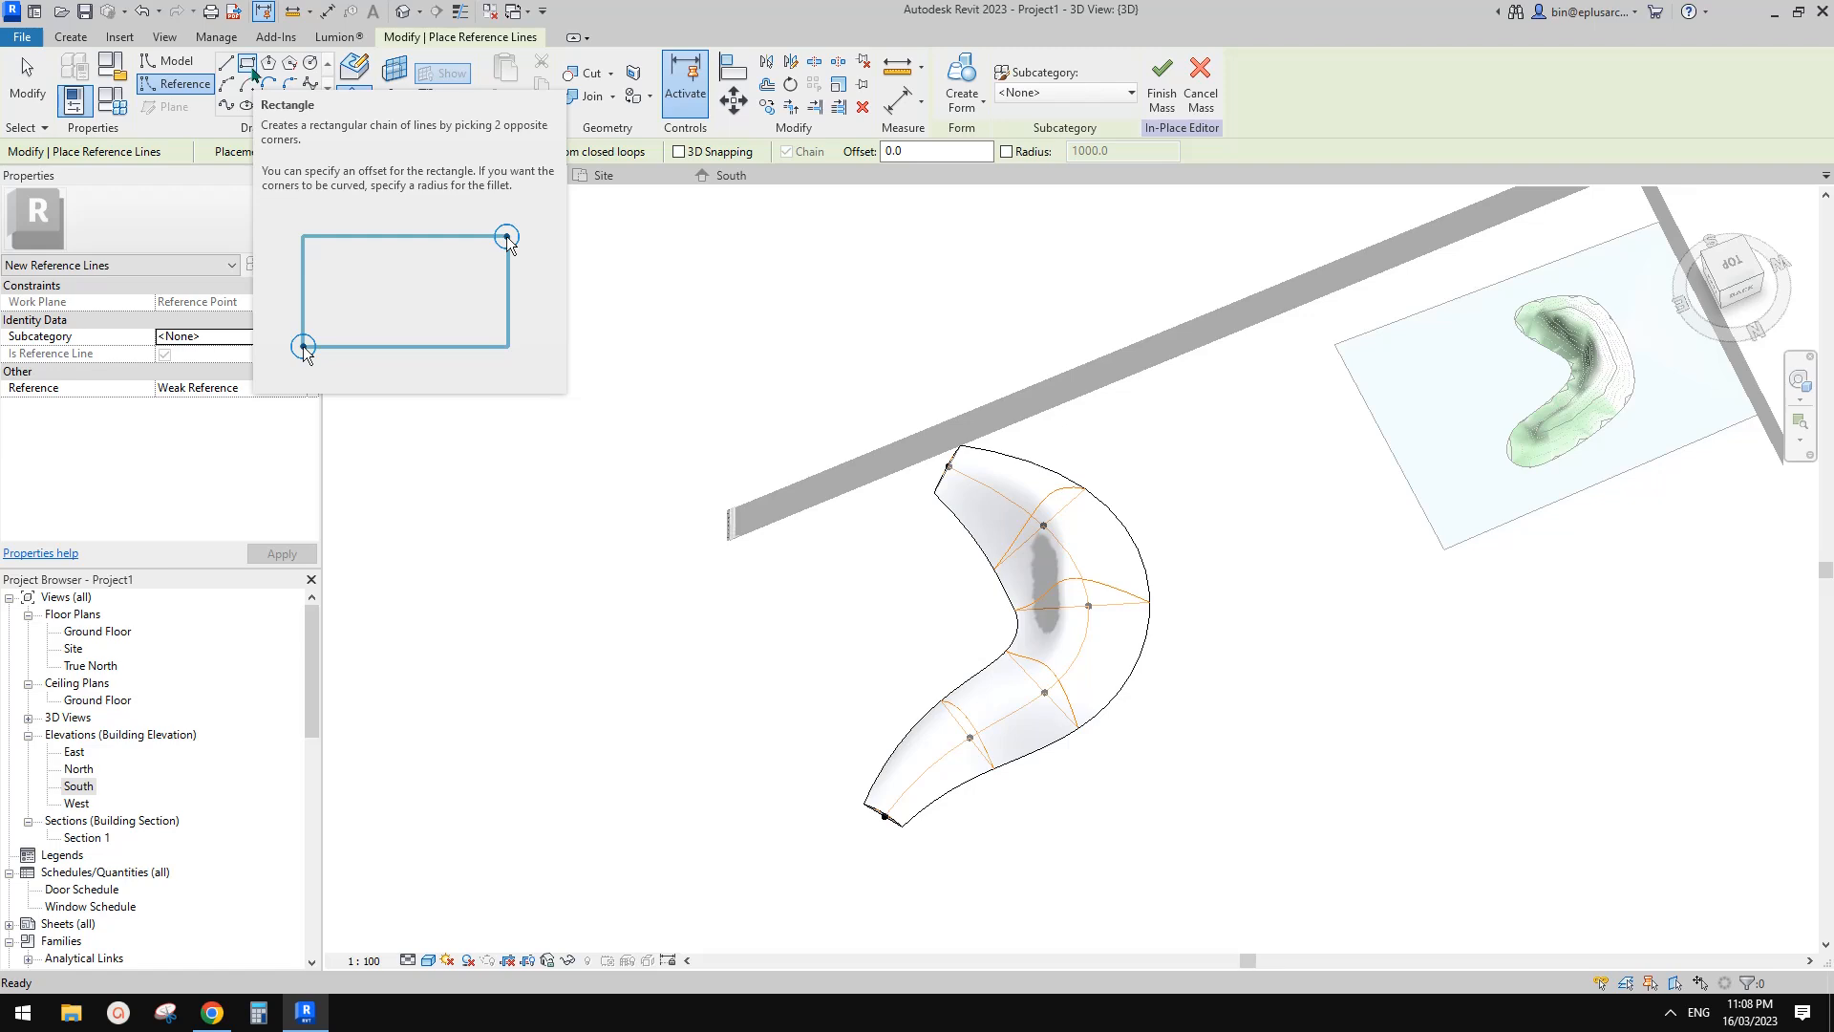
middle_click_drag(1175, 569, 1195, 614, "shift")
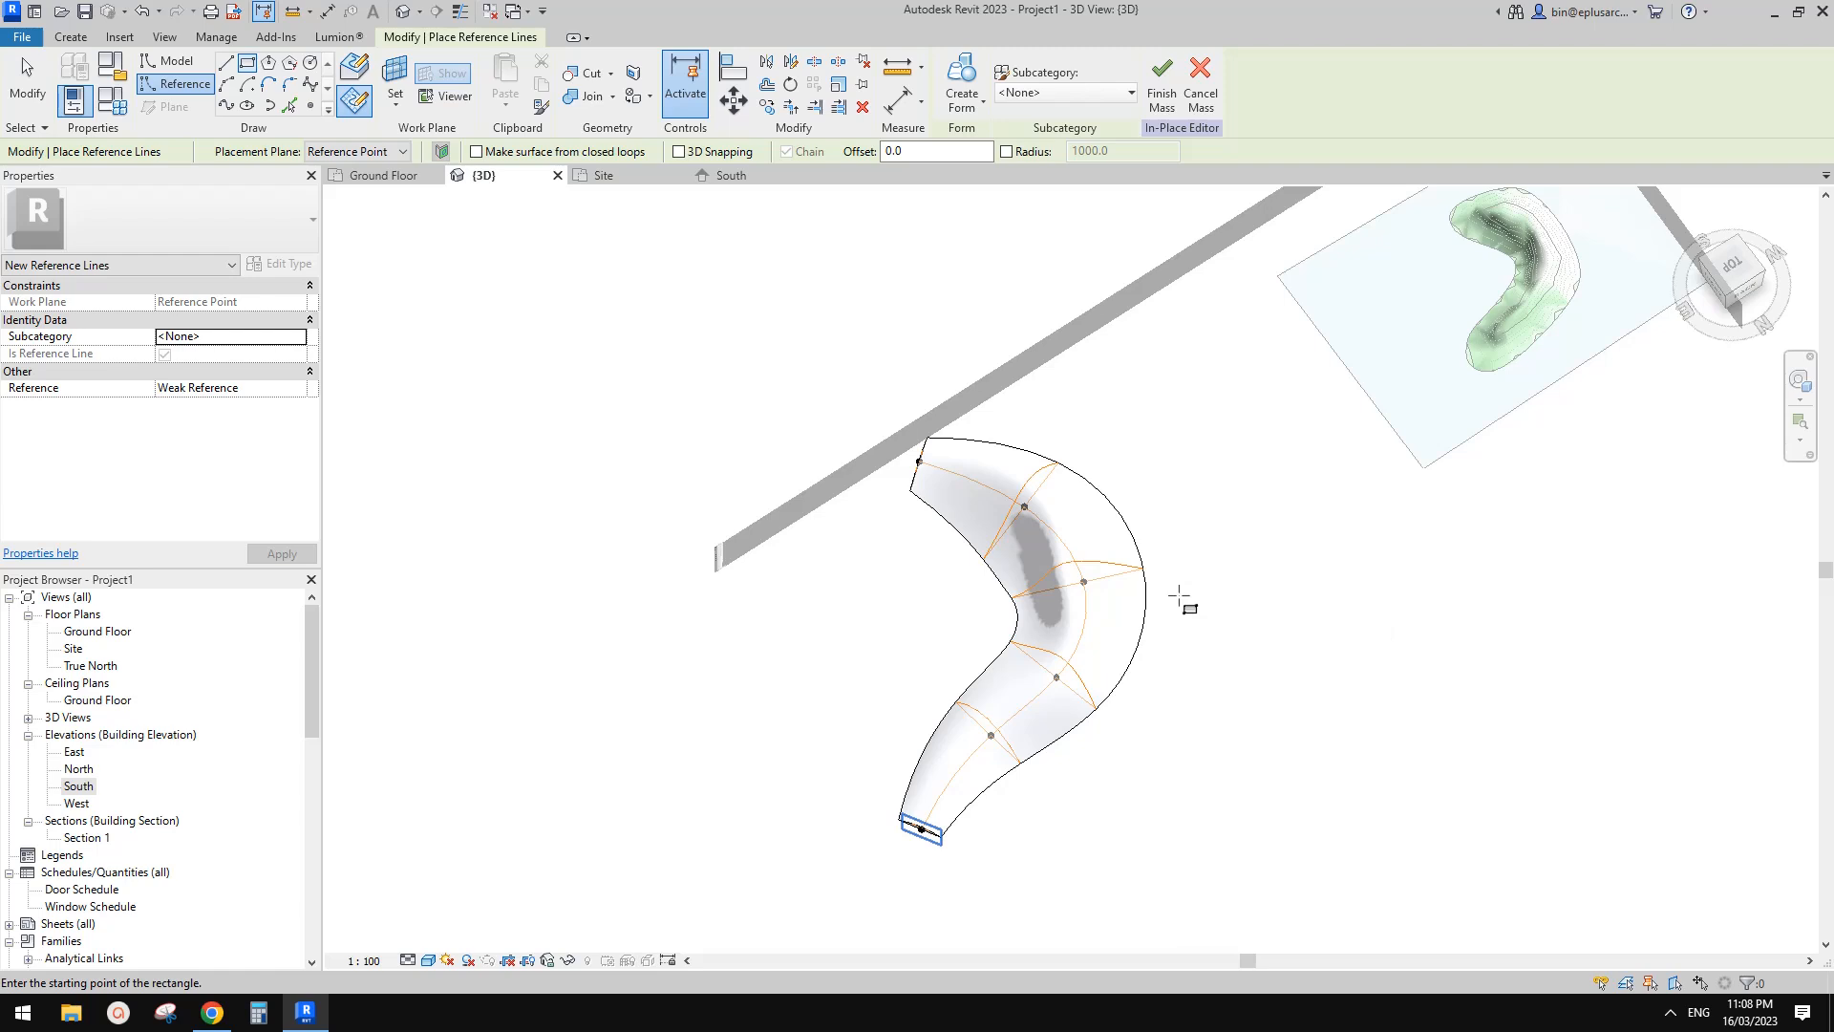
middle_click_drag(1085, 579, 1049, 575, "shift")
middle_click_drag(1159, 585, 1167, 621, "shift")
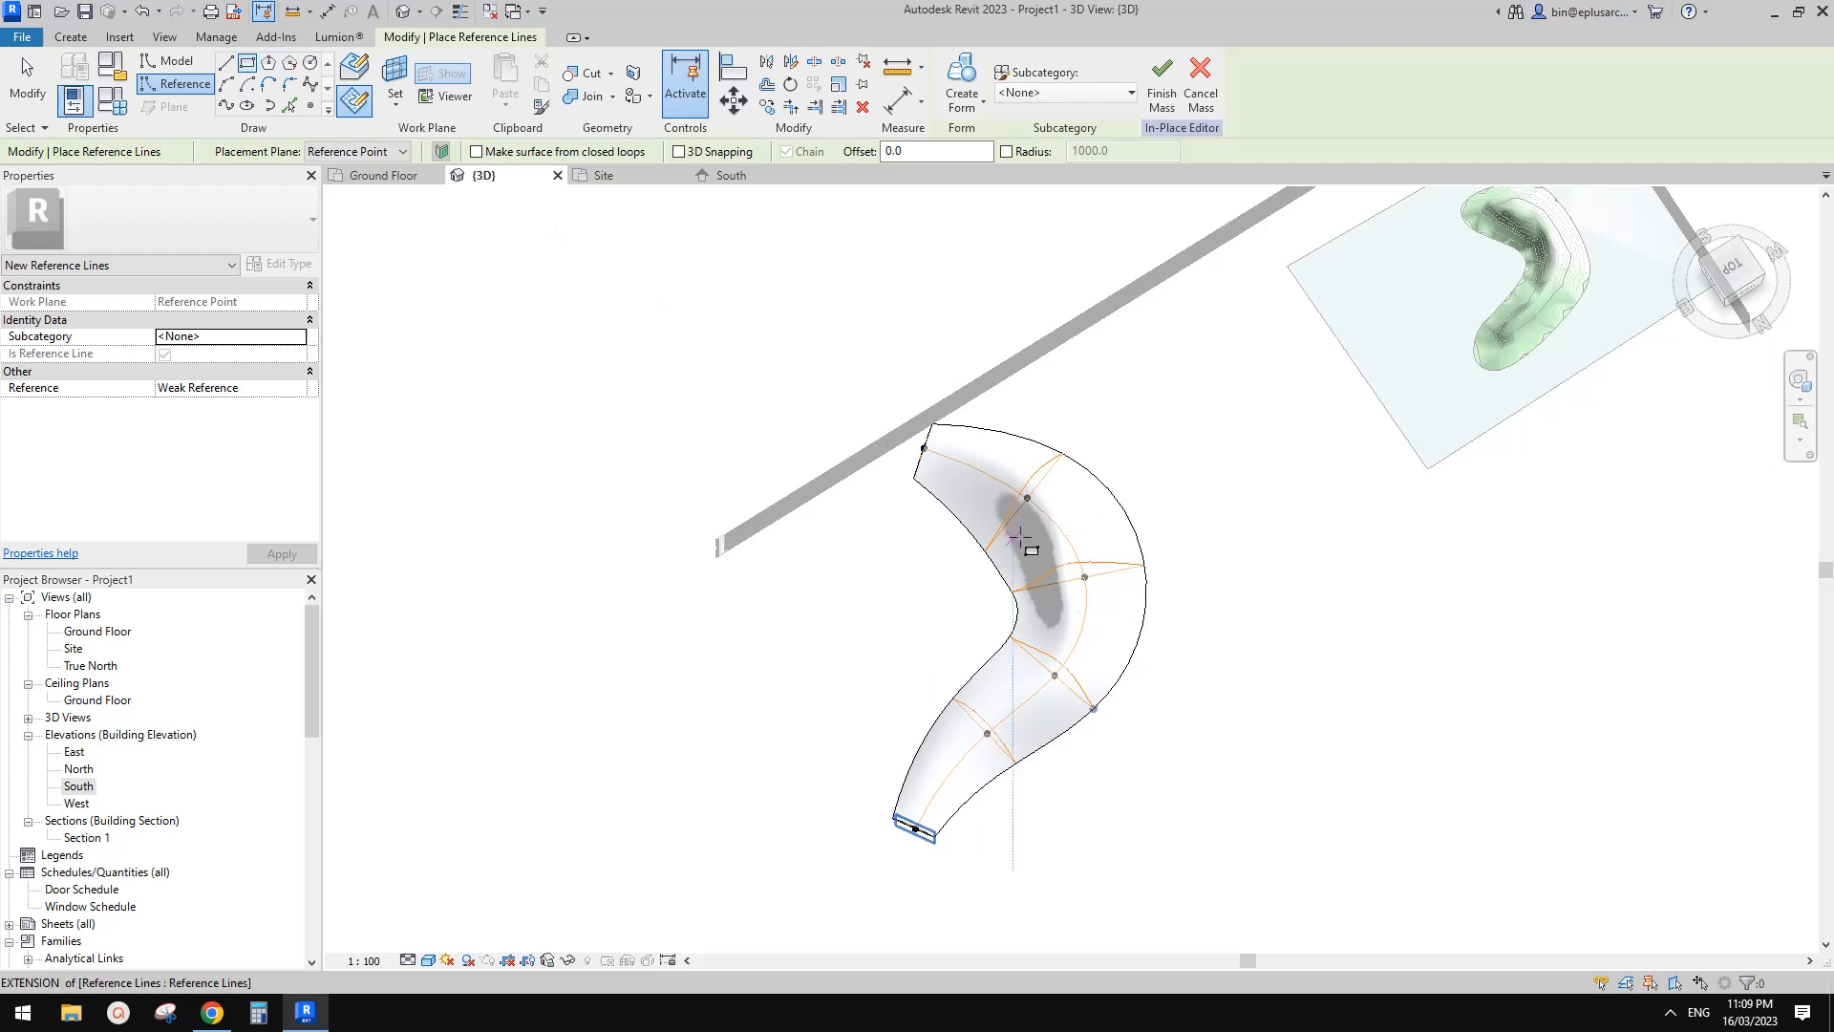
middle_click_drag(1077, 507, 1073, 574, "shift")
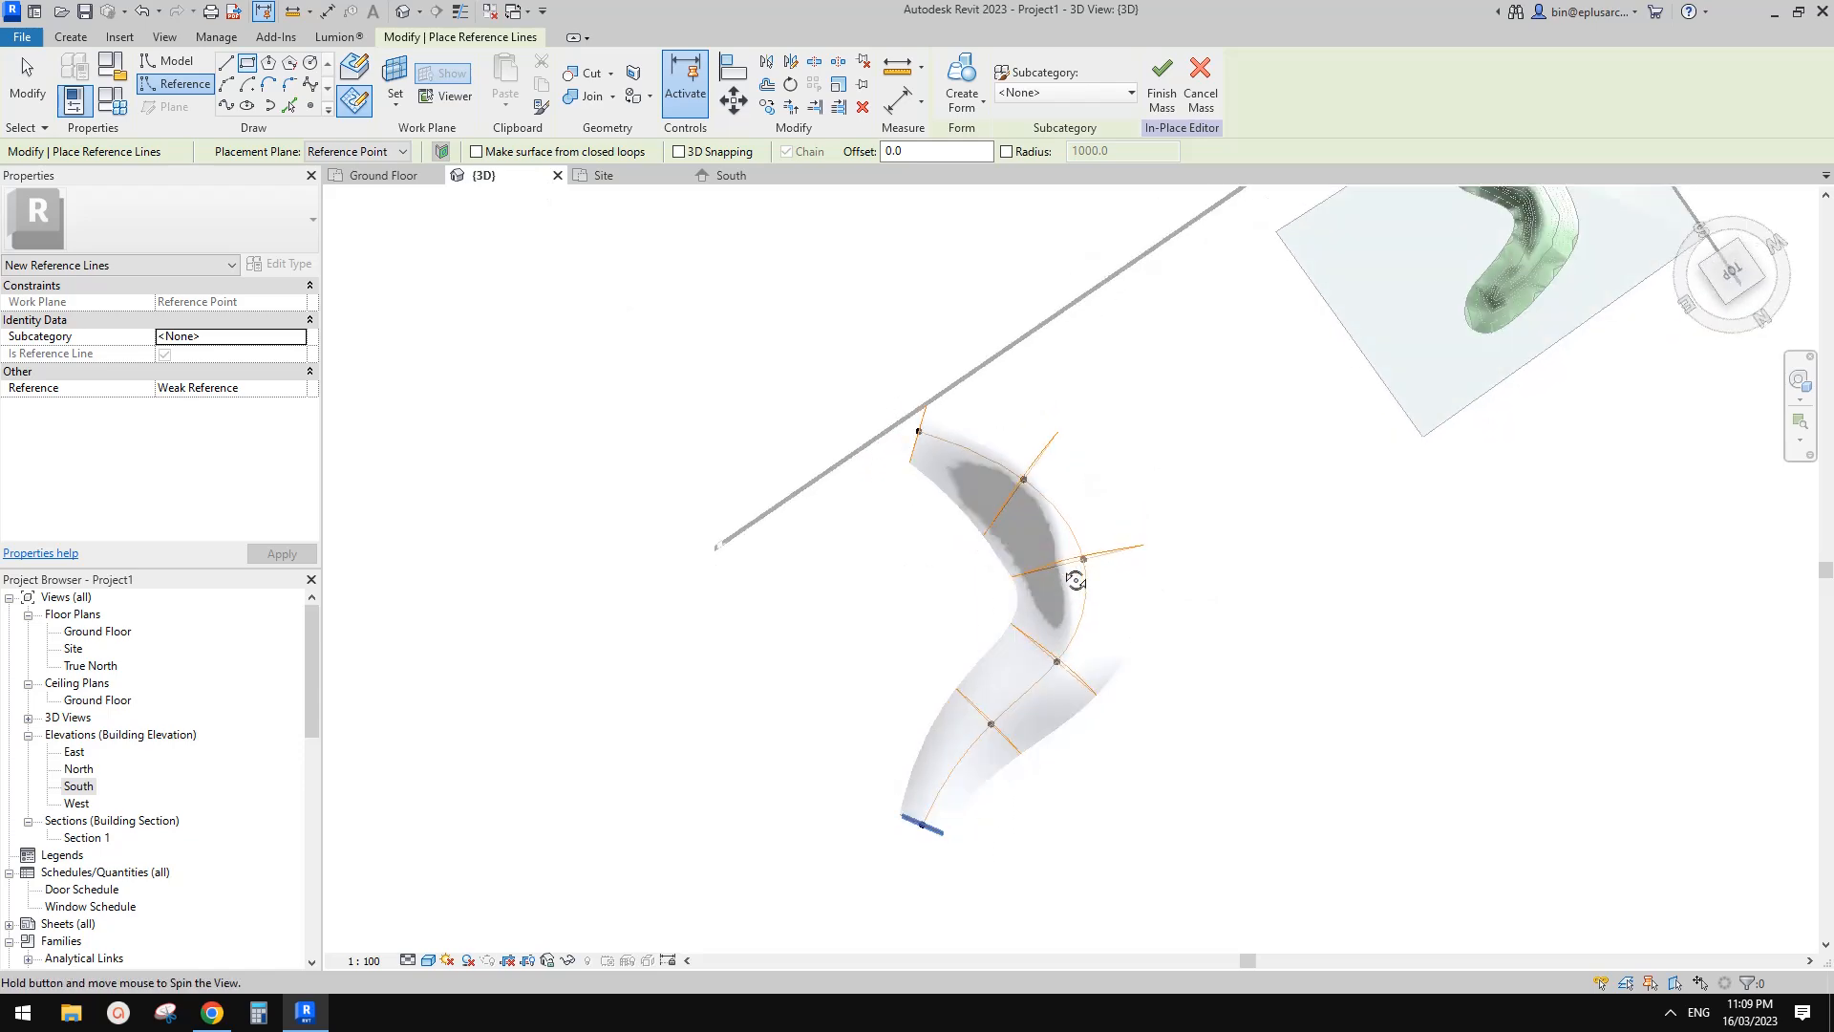
middle_click_drag(1130, 688, 1271, 747, "shift")
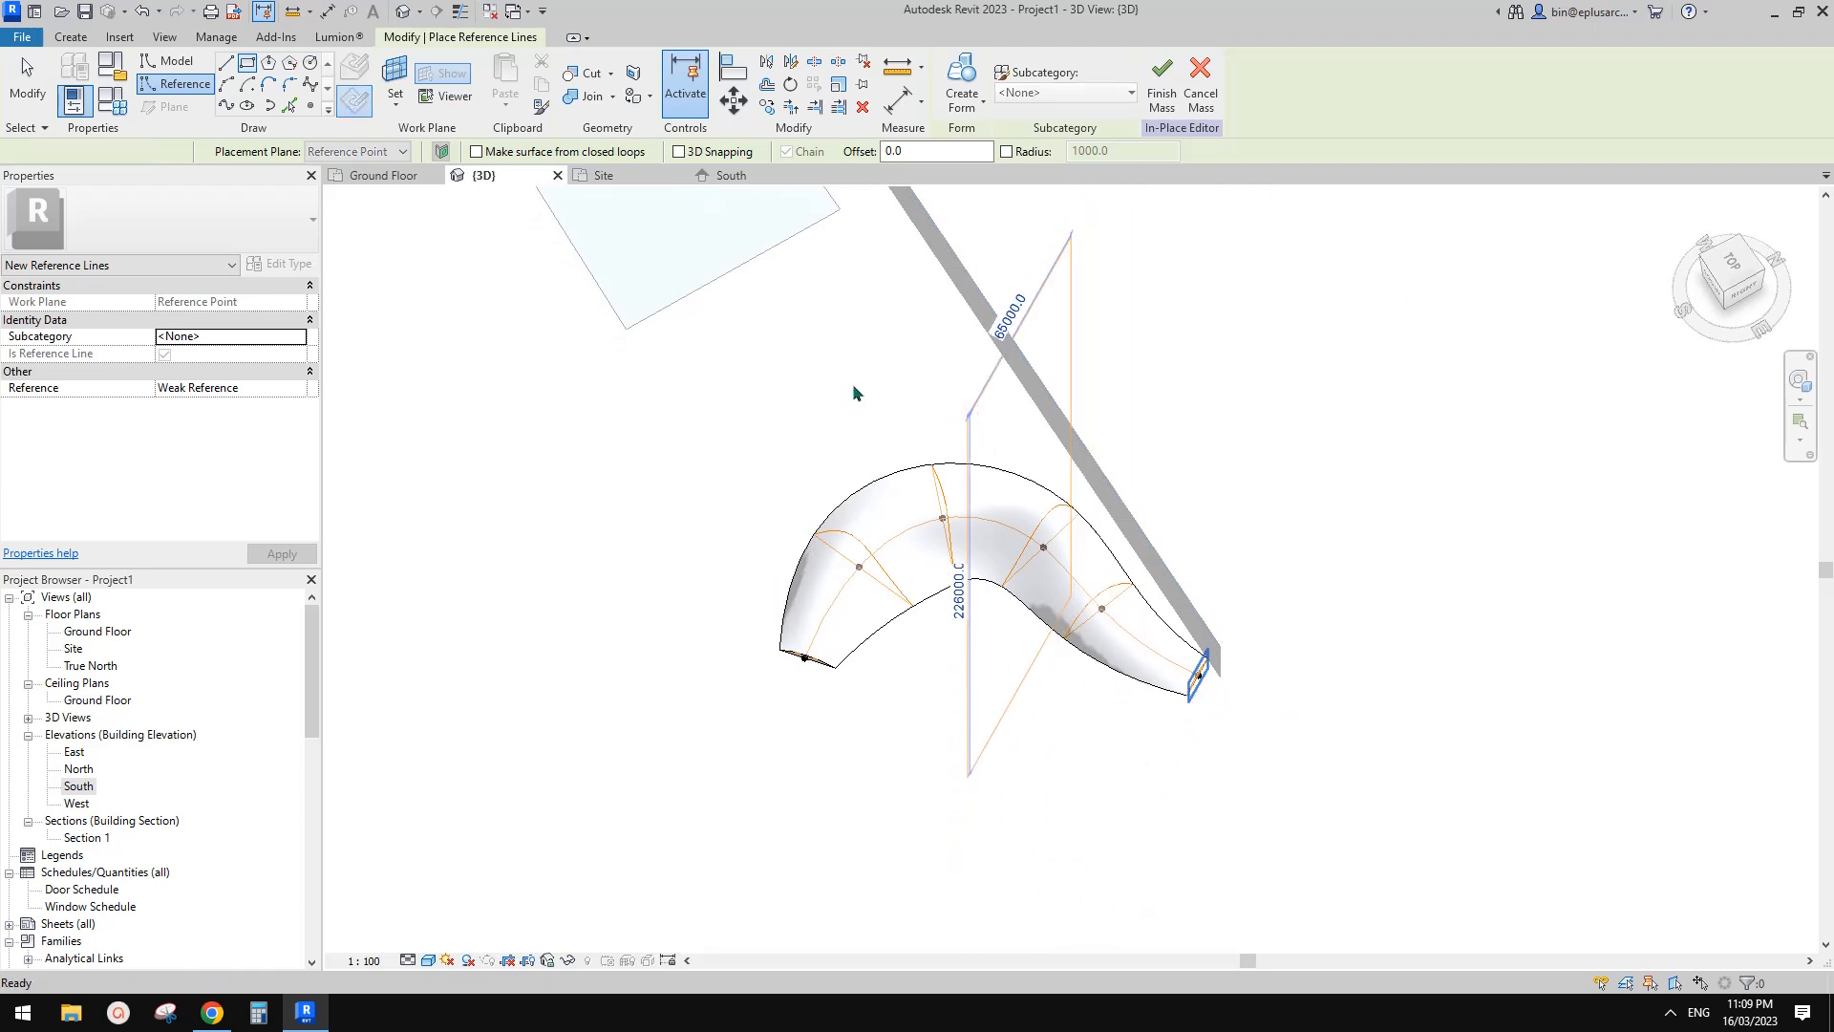
key("Escape")
key("Escape")
middle_click_drag(714, 371, 672, 394)
Step: Set the placement plane for the reference lines to Level : Ground Floor
left_click(175, 84)
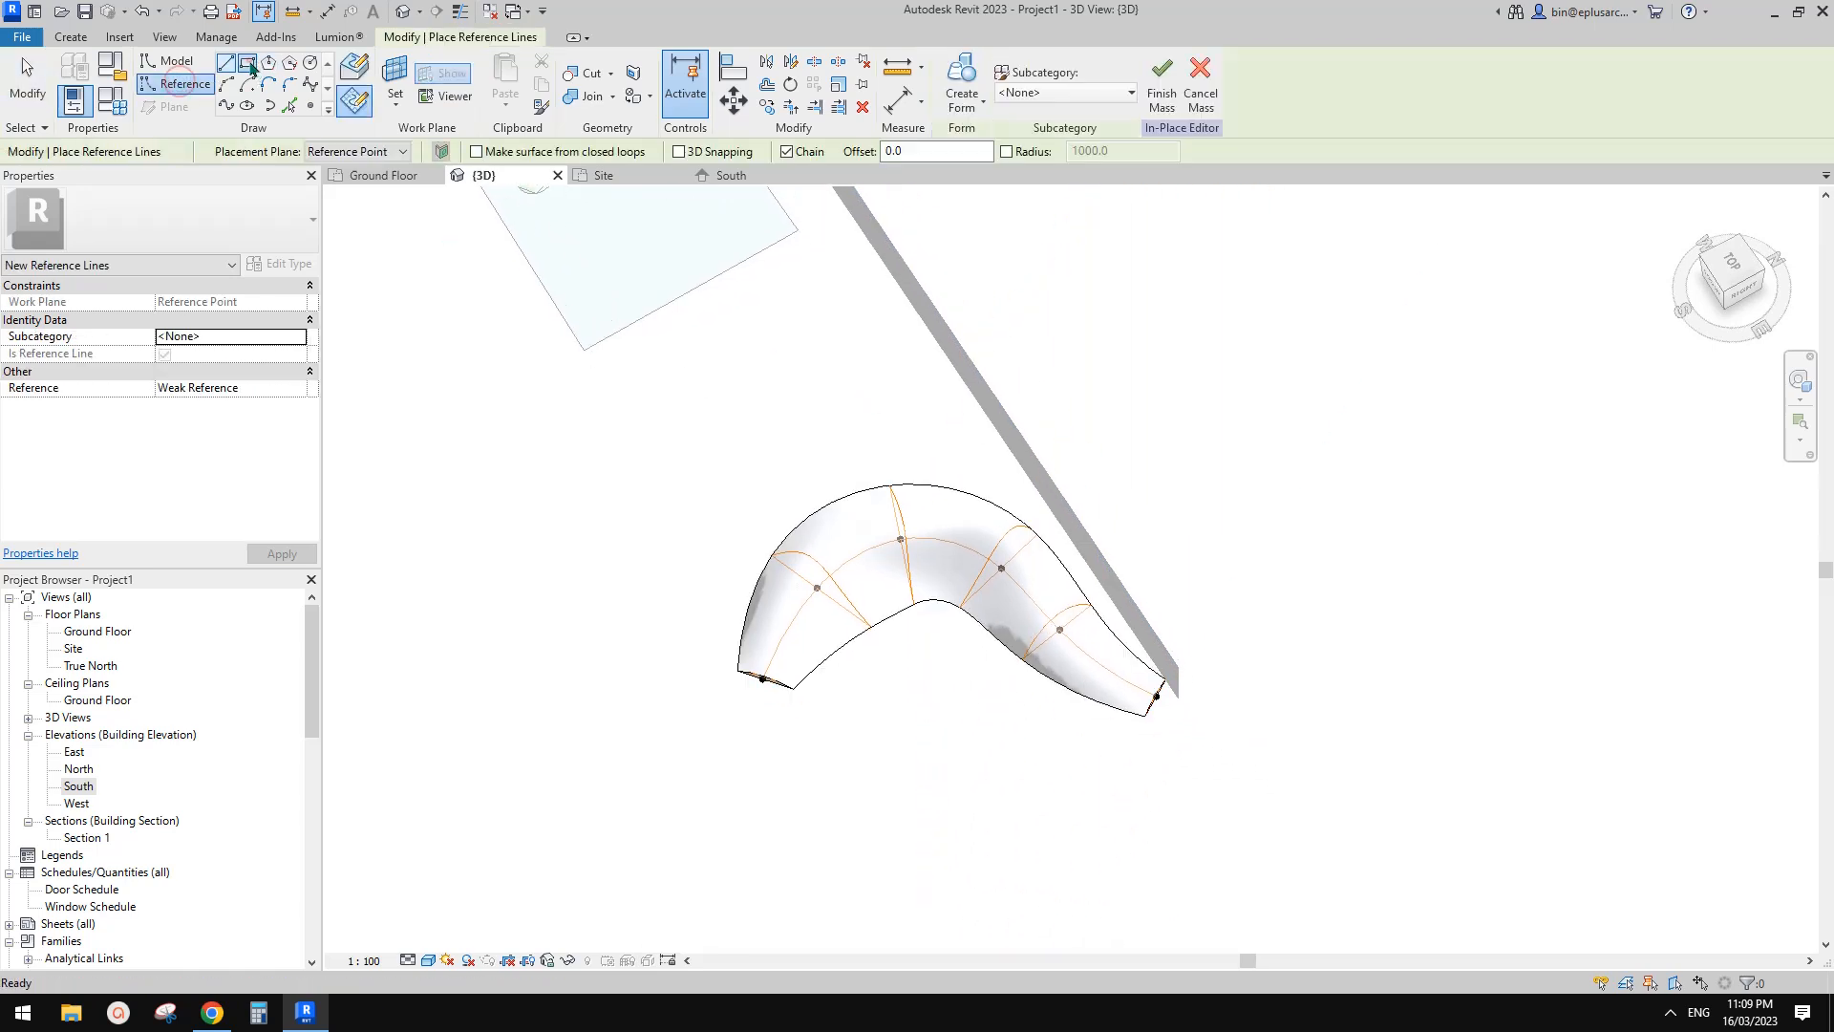
left_click(403, 75)
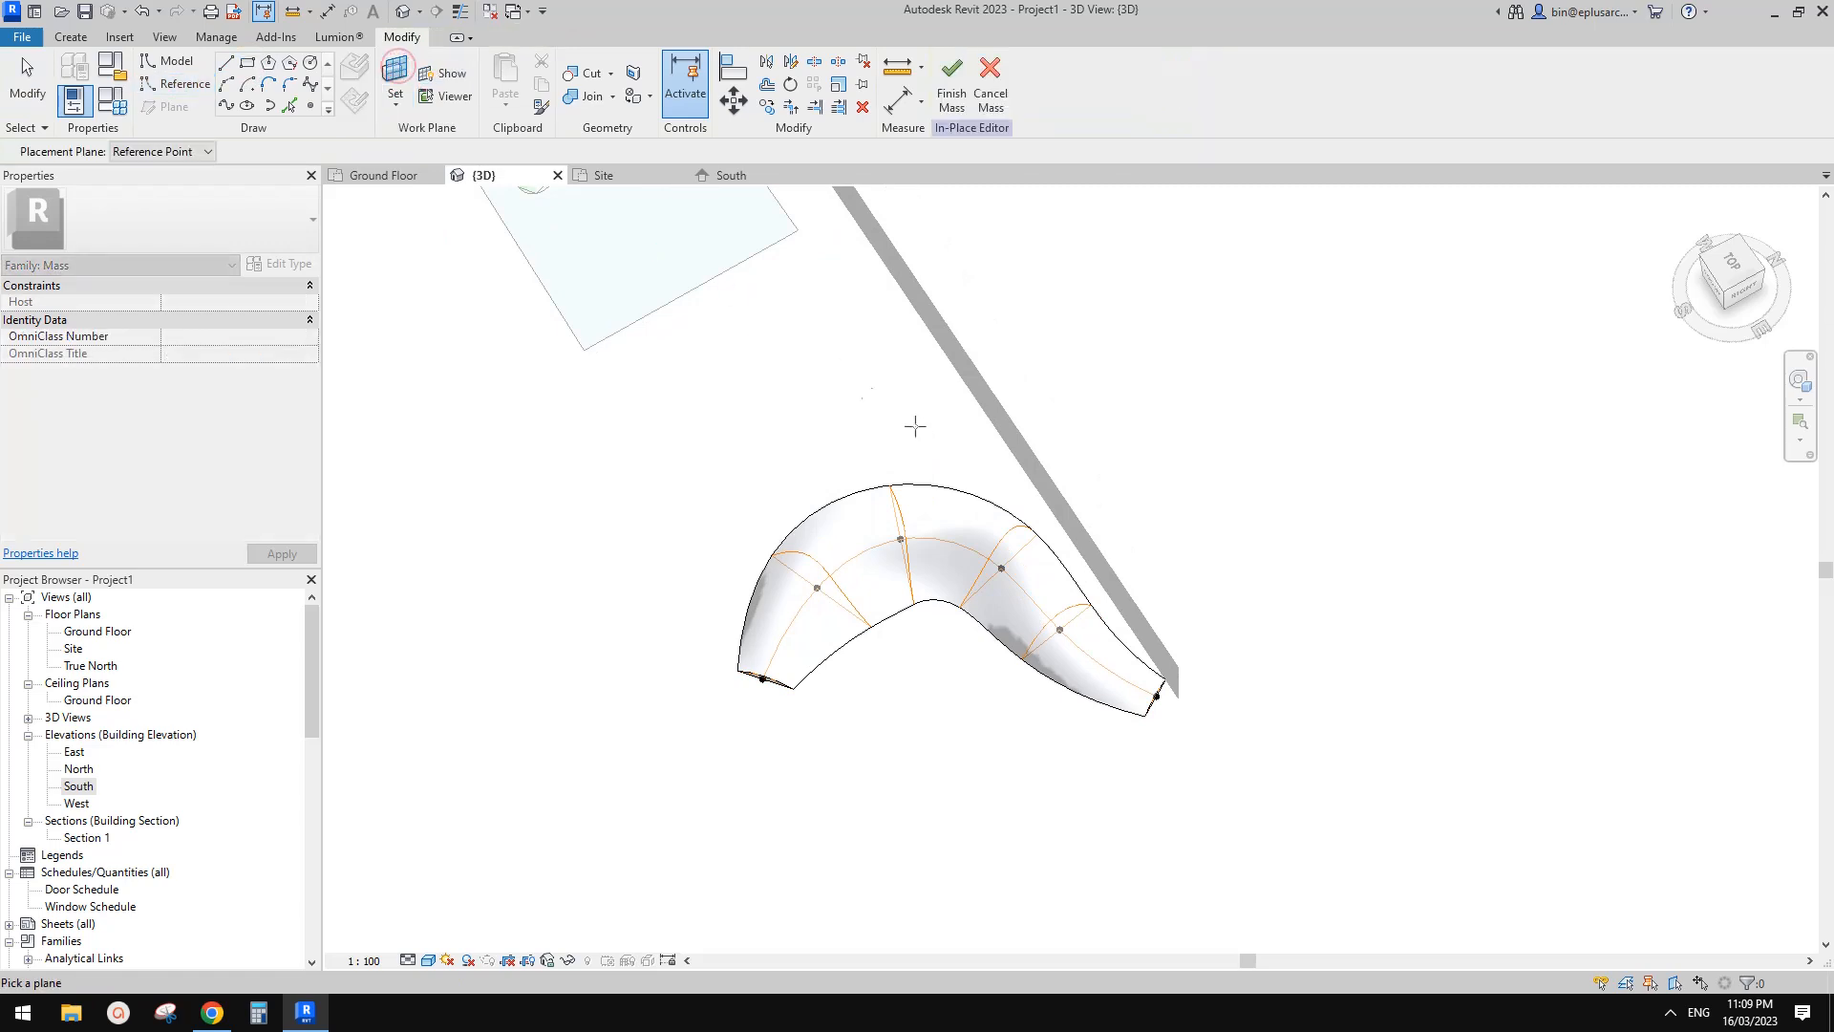
left_click(191, 151)
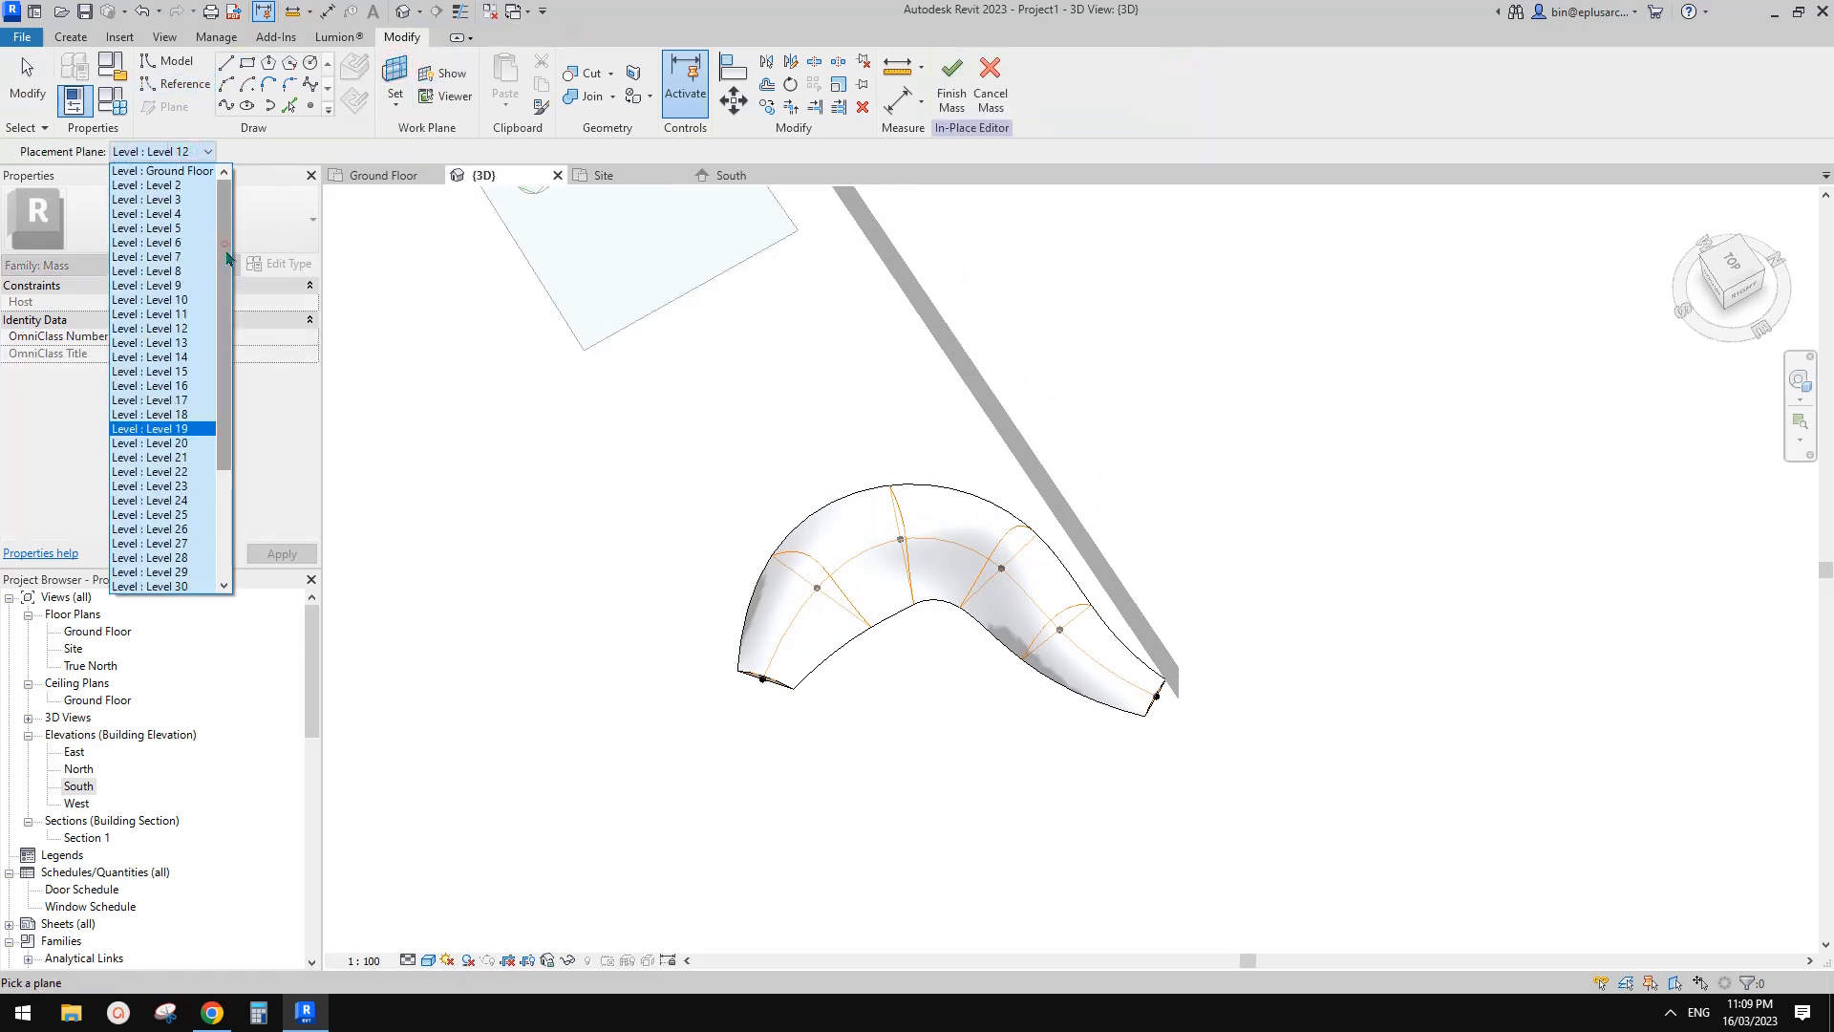
left_click(163, 172)
Step: Try a rectangular reference-line outline over one half of the mass, and delete the whole chain
left_click(927, 437)
left_click(1301, 671)
key("Escape")
key("Escape")
key("Tab")
left_click(1142, 761)
left_click_drag(1143, 761, 1126, 712)
key("Delete")
Step: Sketch a closed four-sided outline of reference lines on Ground Floor, crossing the middle of the mass and enclosing one half
left_click(176, 83)
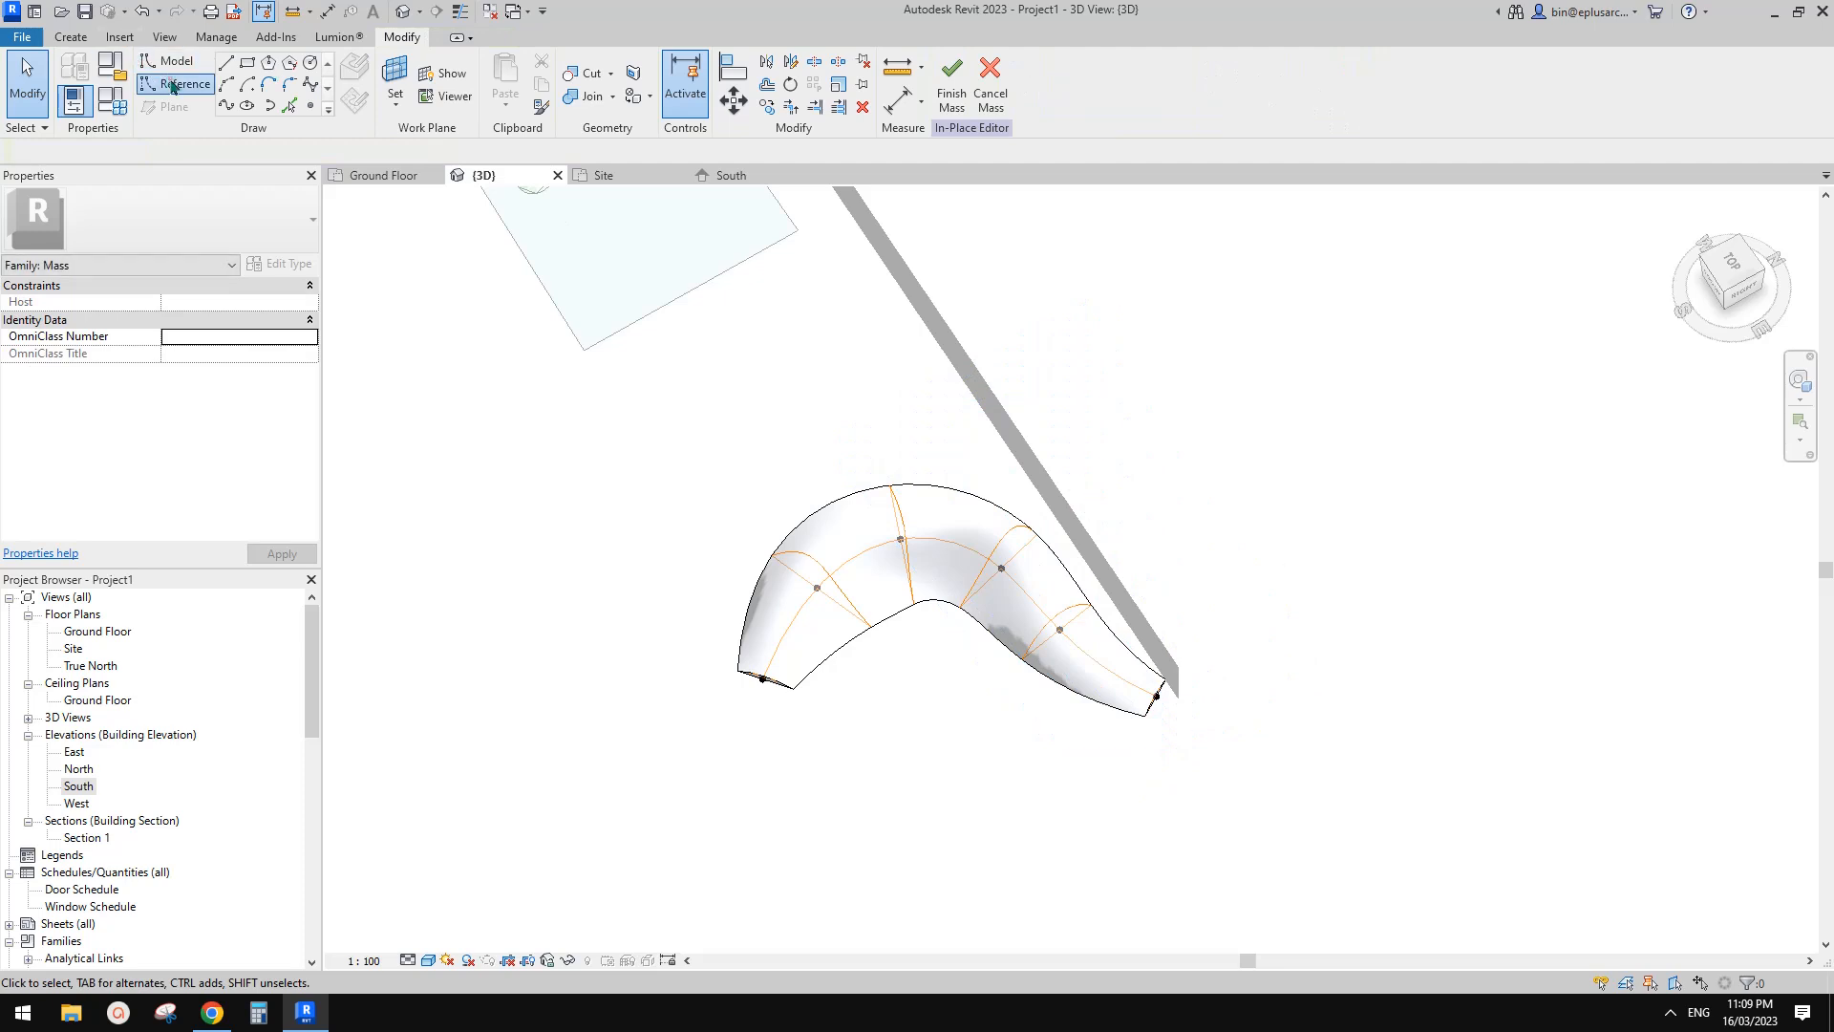
left_click(937, 431)
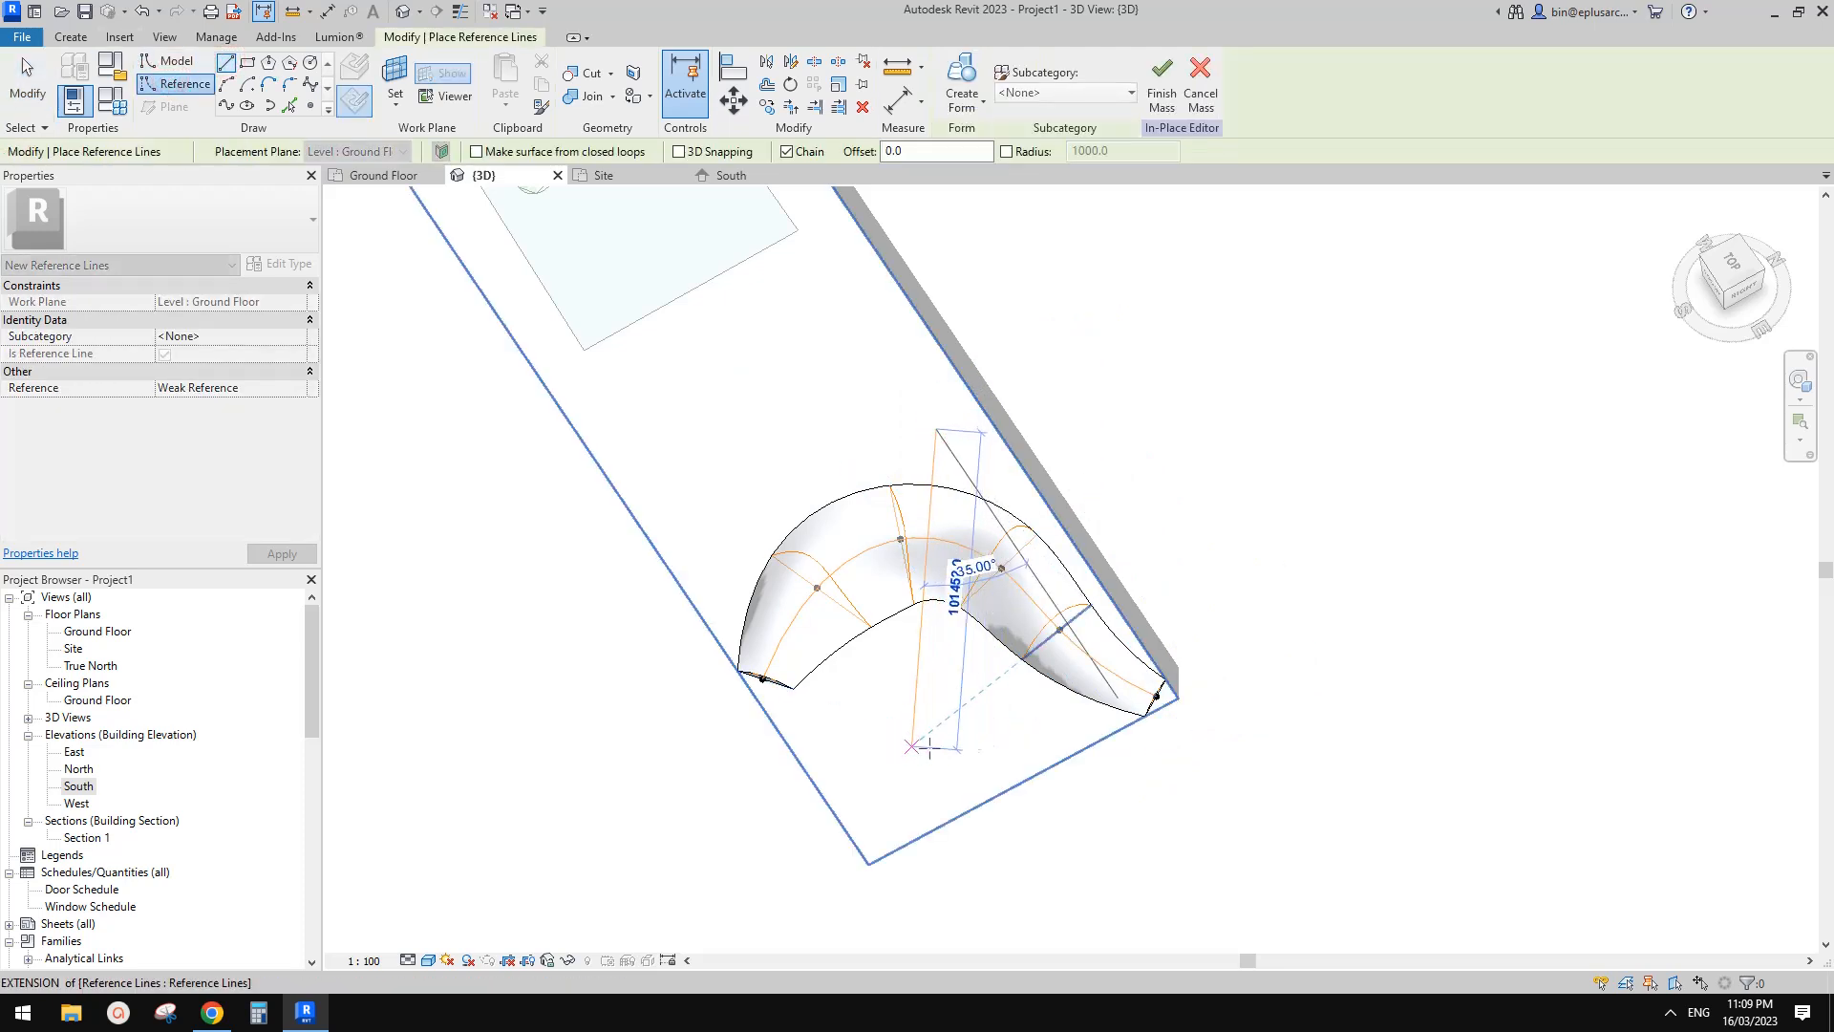
left_click(935, 750)
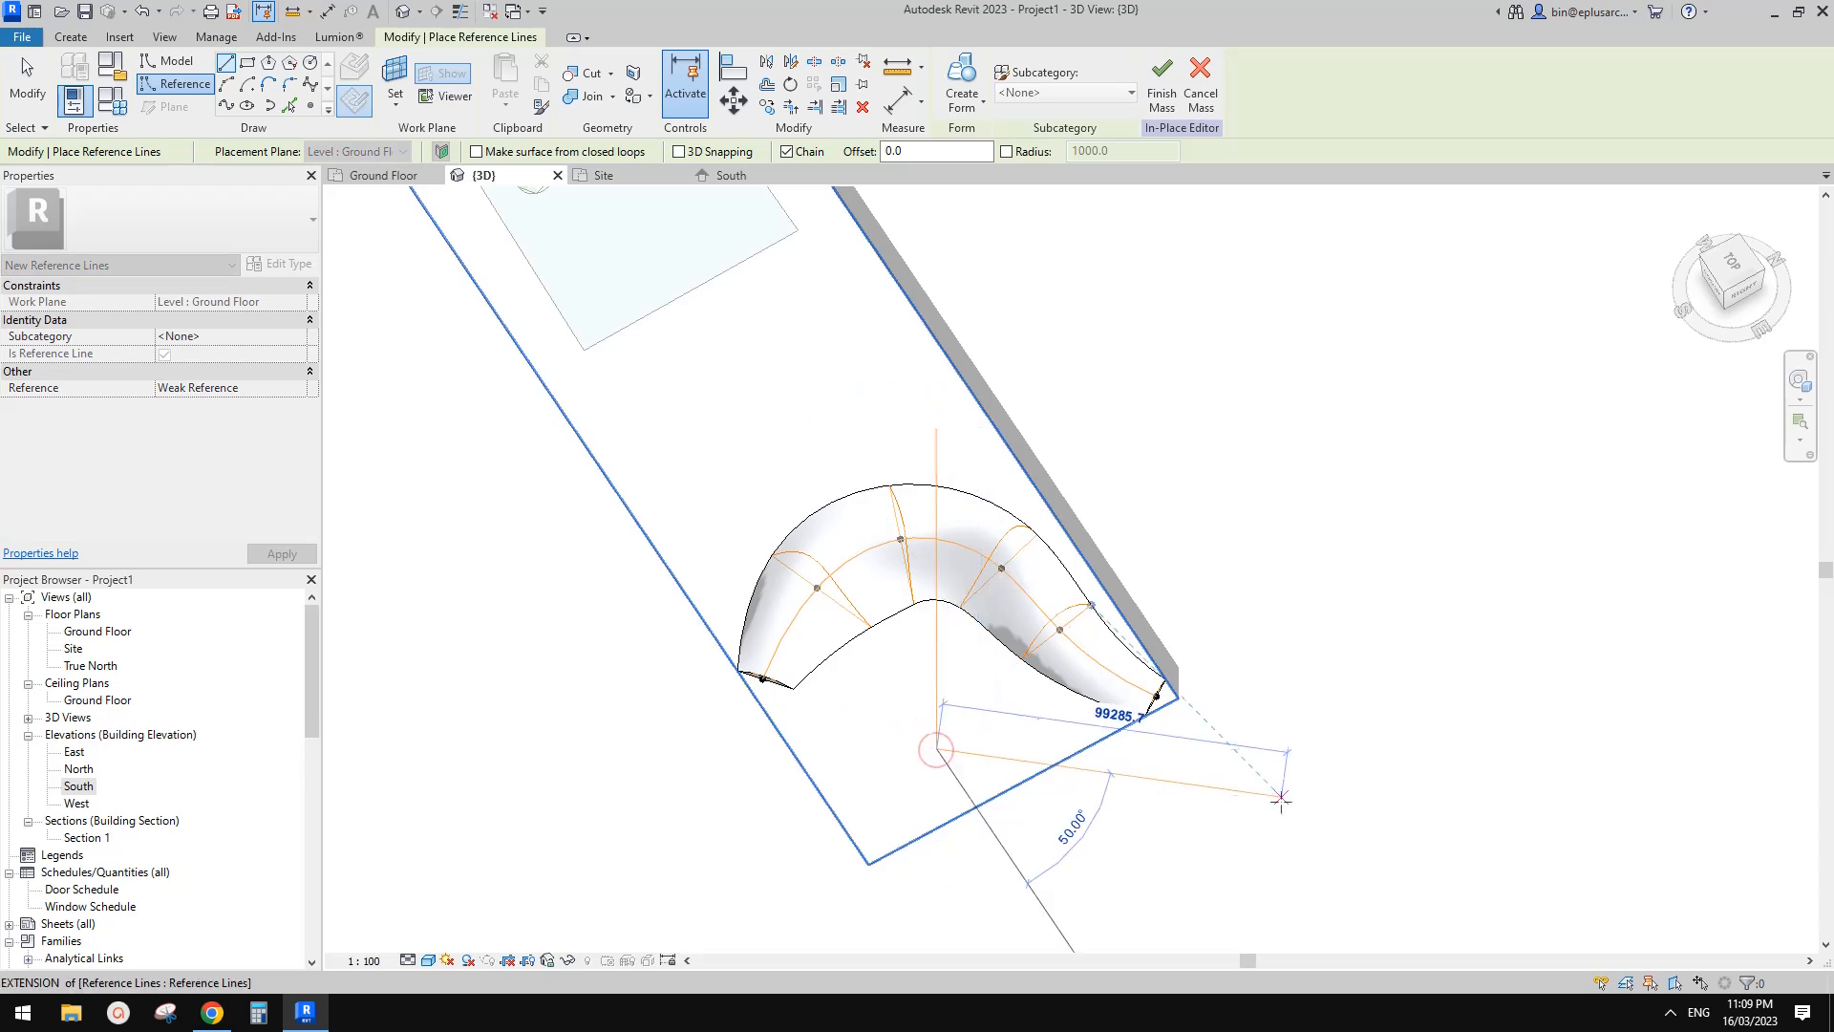
left_click(1357, 601)
left_click(937, 430)
key("Escape")
Step: Create an extruded void form from the four-sided reference outline so that it cuts through the mass
key("Tab")
left_click(1111, 502)
middle_click_drag(1152, 713, 1350, 387, "shift")
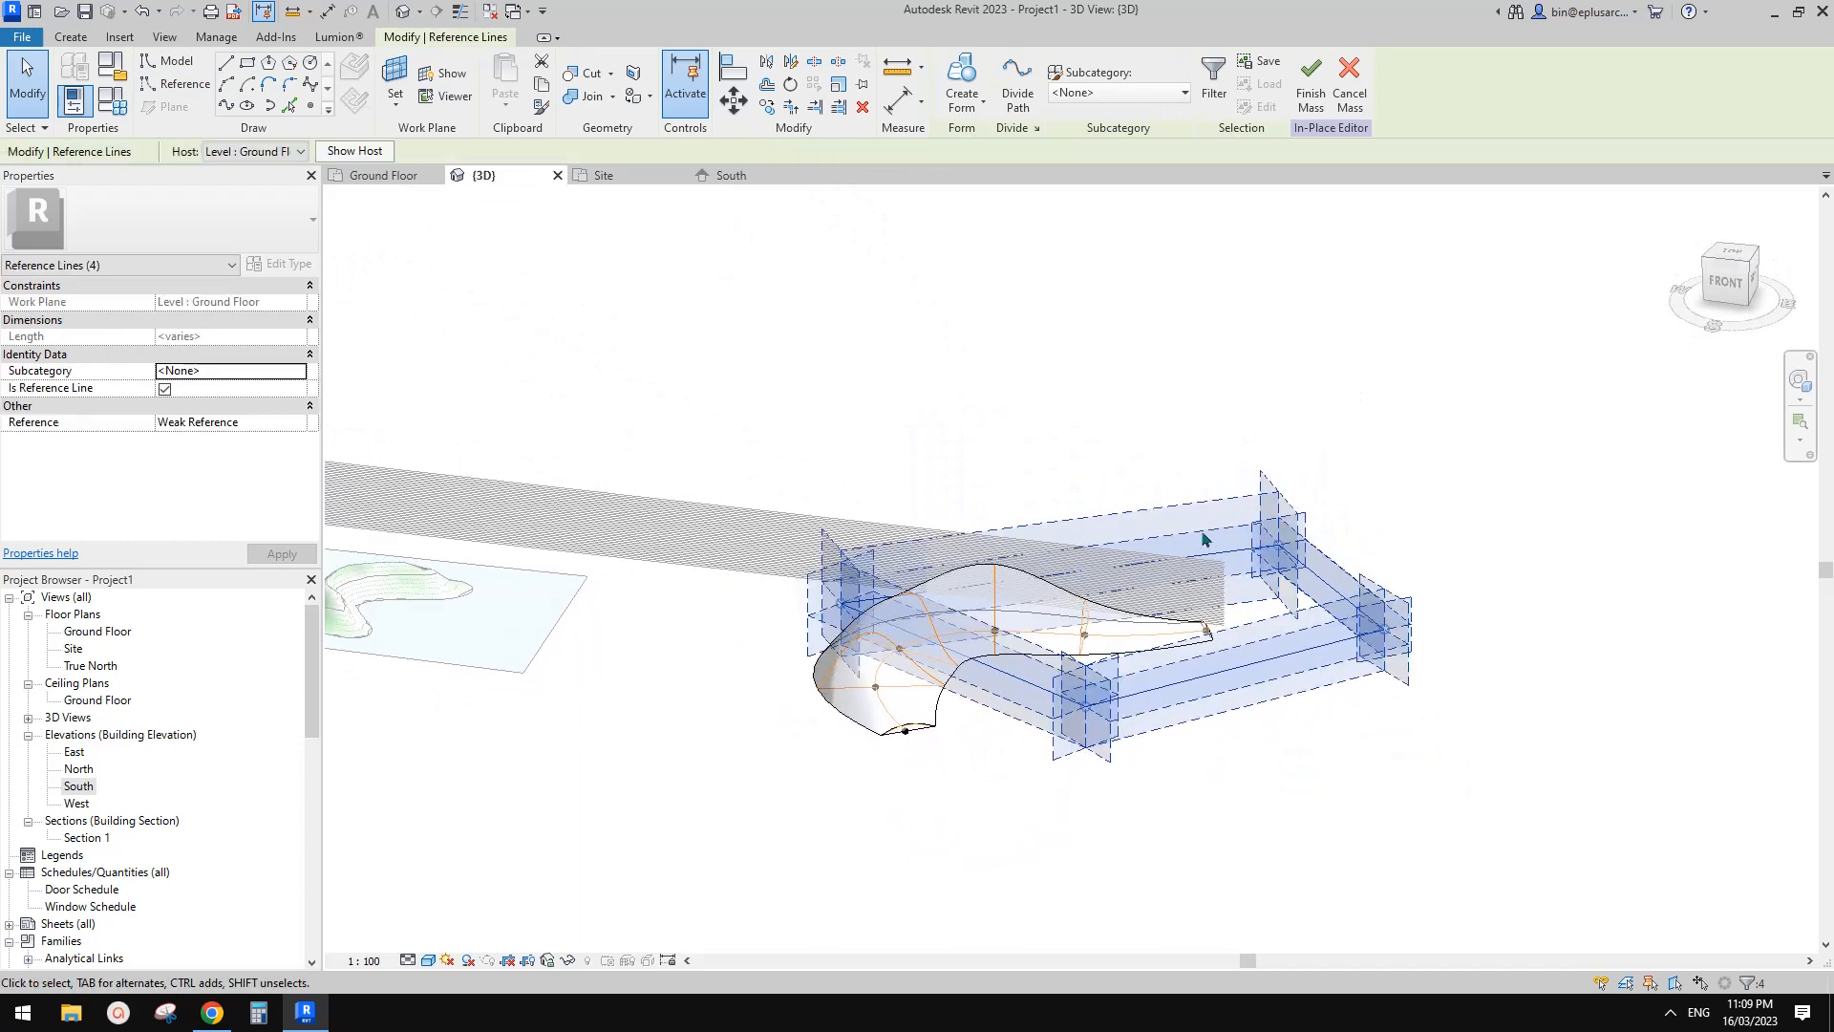
middle_click_drag(1204, 535, 1185, 571, "shift")
left_click(963, 96)
left_click(975, 172)
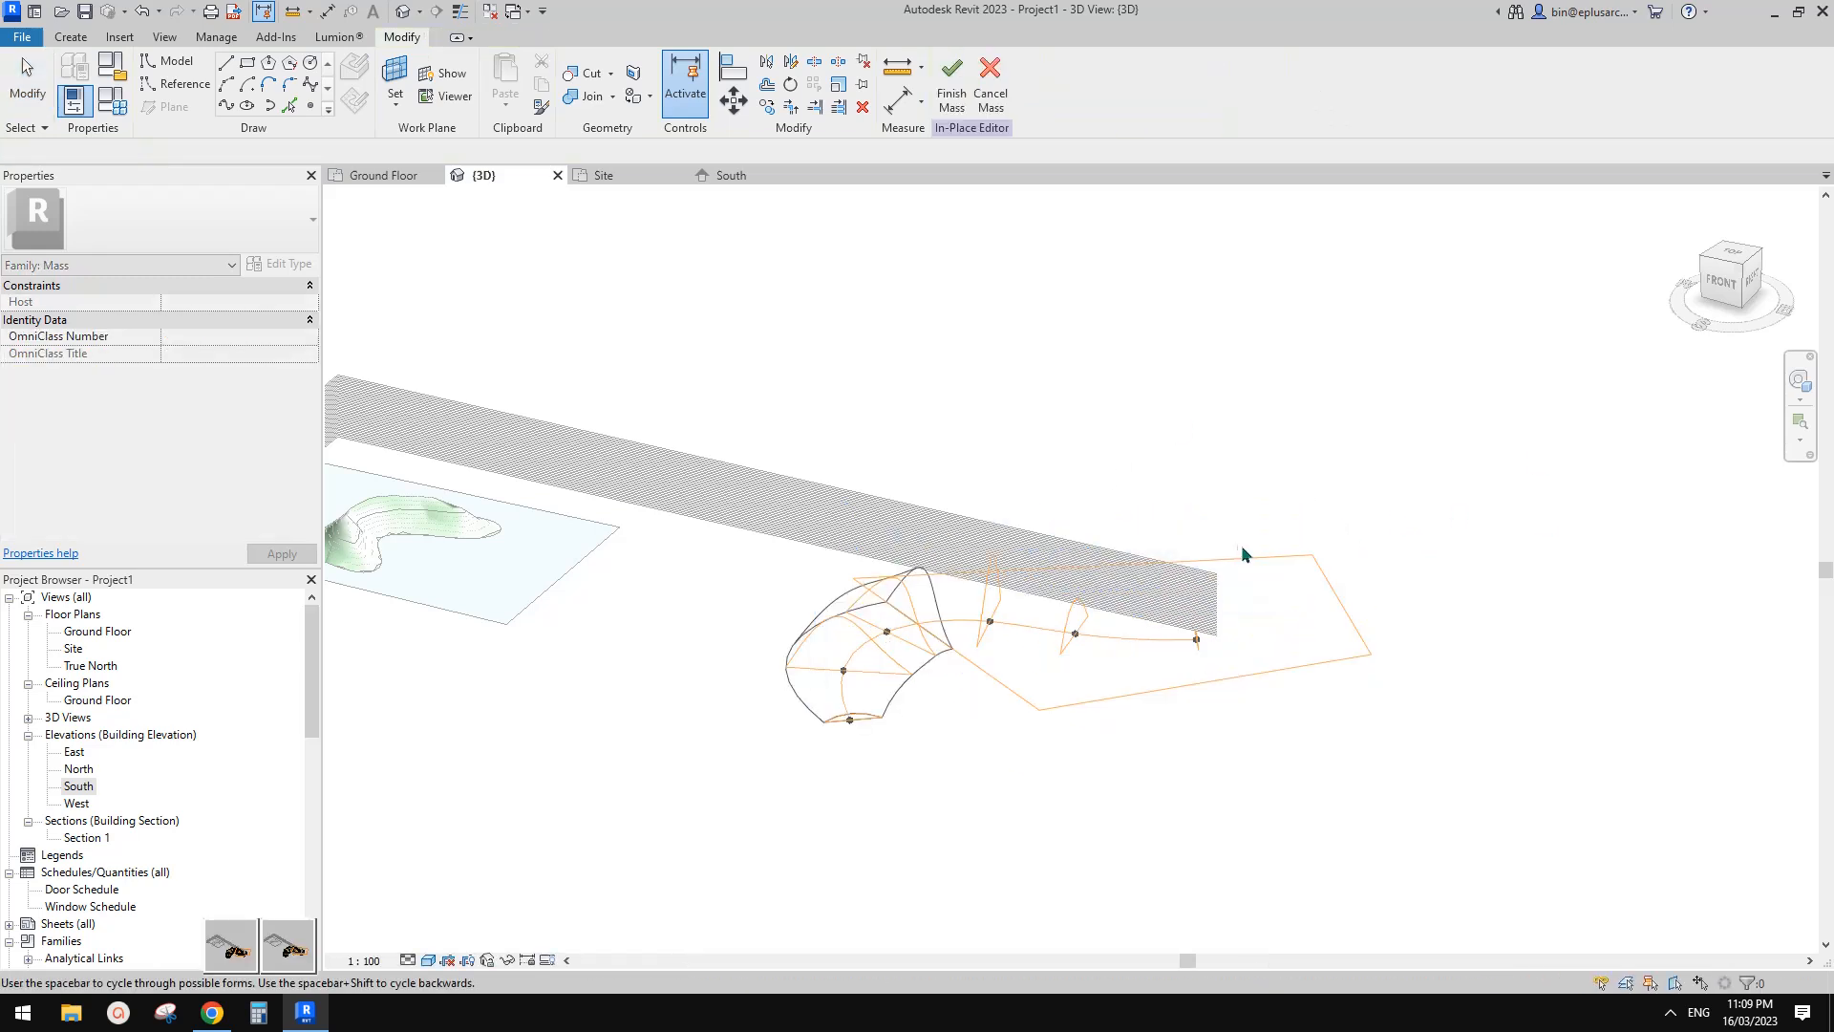
left_click(230, 946)
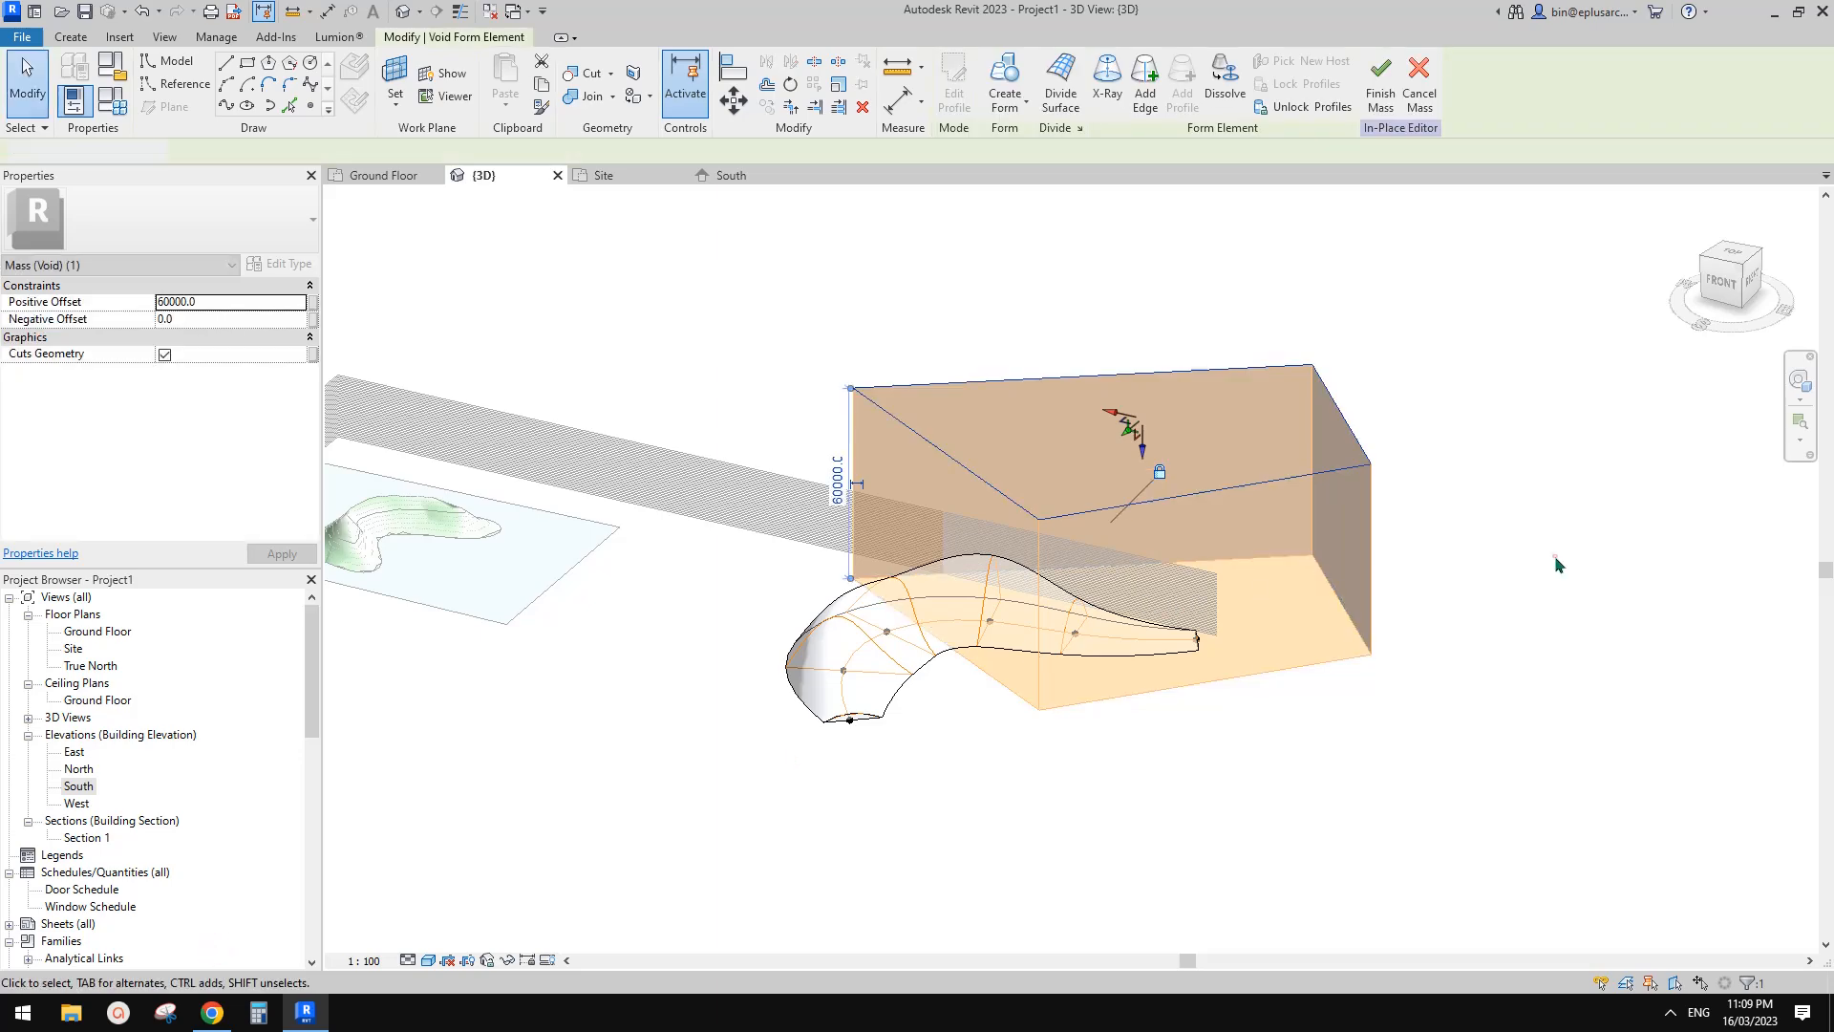
left_click(1555, 556)
middle_click_drag(1155, 662, 830, 642, "shift")
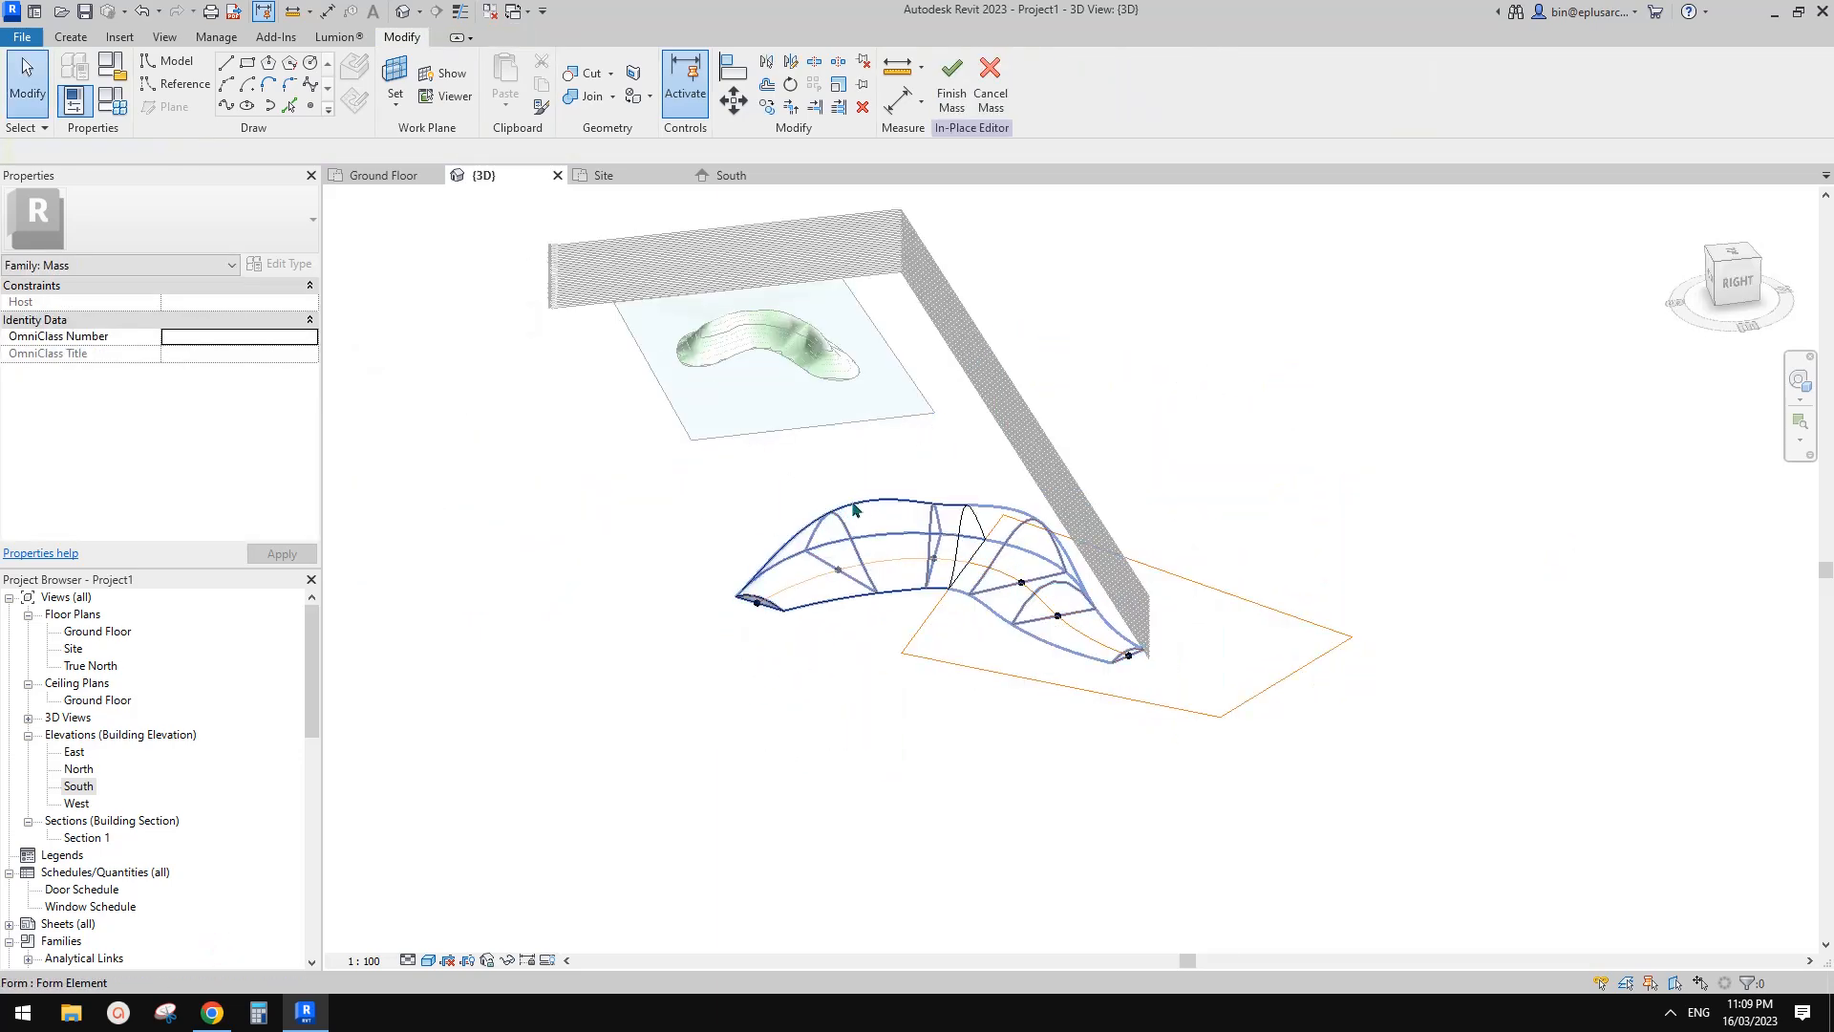
scroll(853, 509, "up", 3)
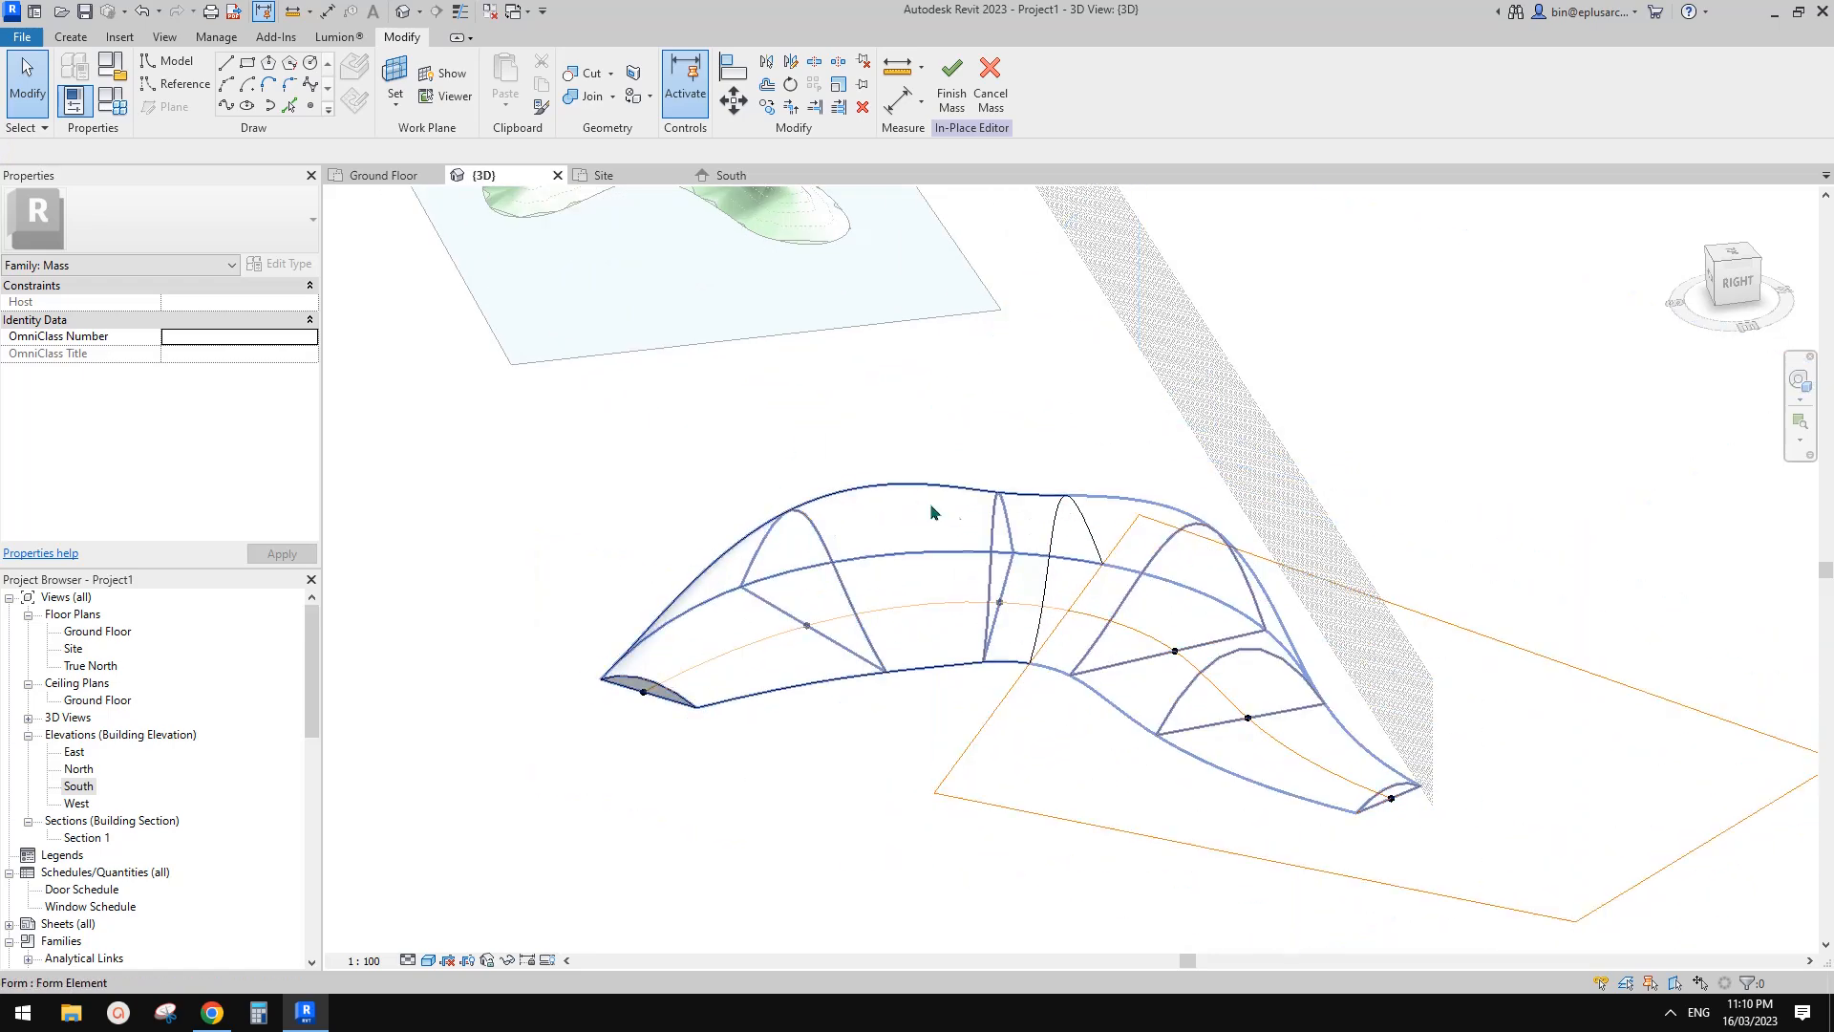
Step: Finish the in-place mass edit with the void cutting away one half of the curved form
middle_click_drag(932, 513, 1187, 331, "shift")
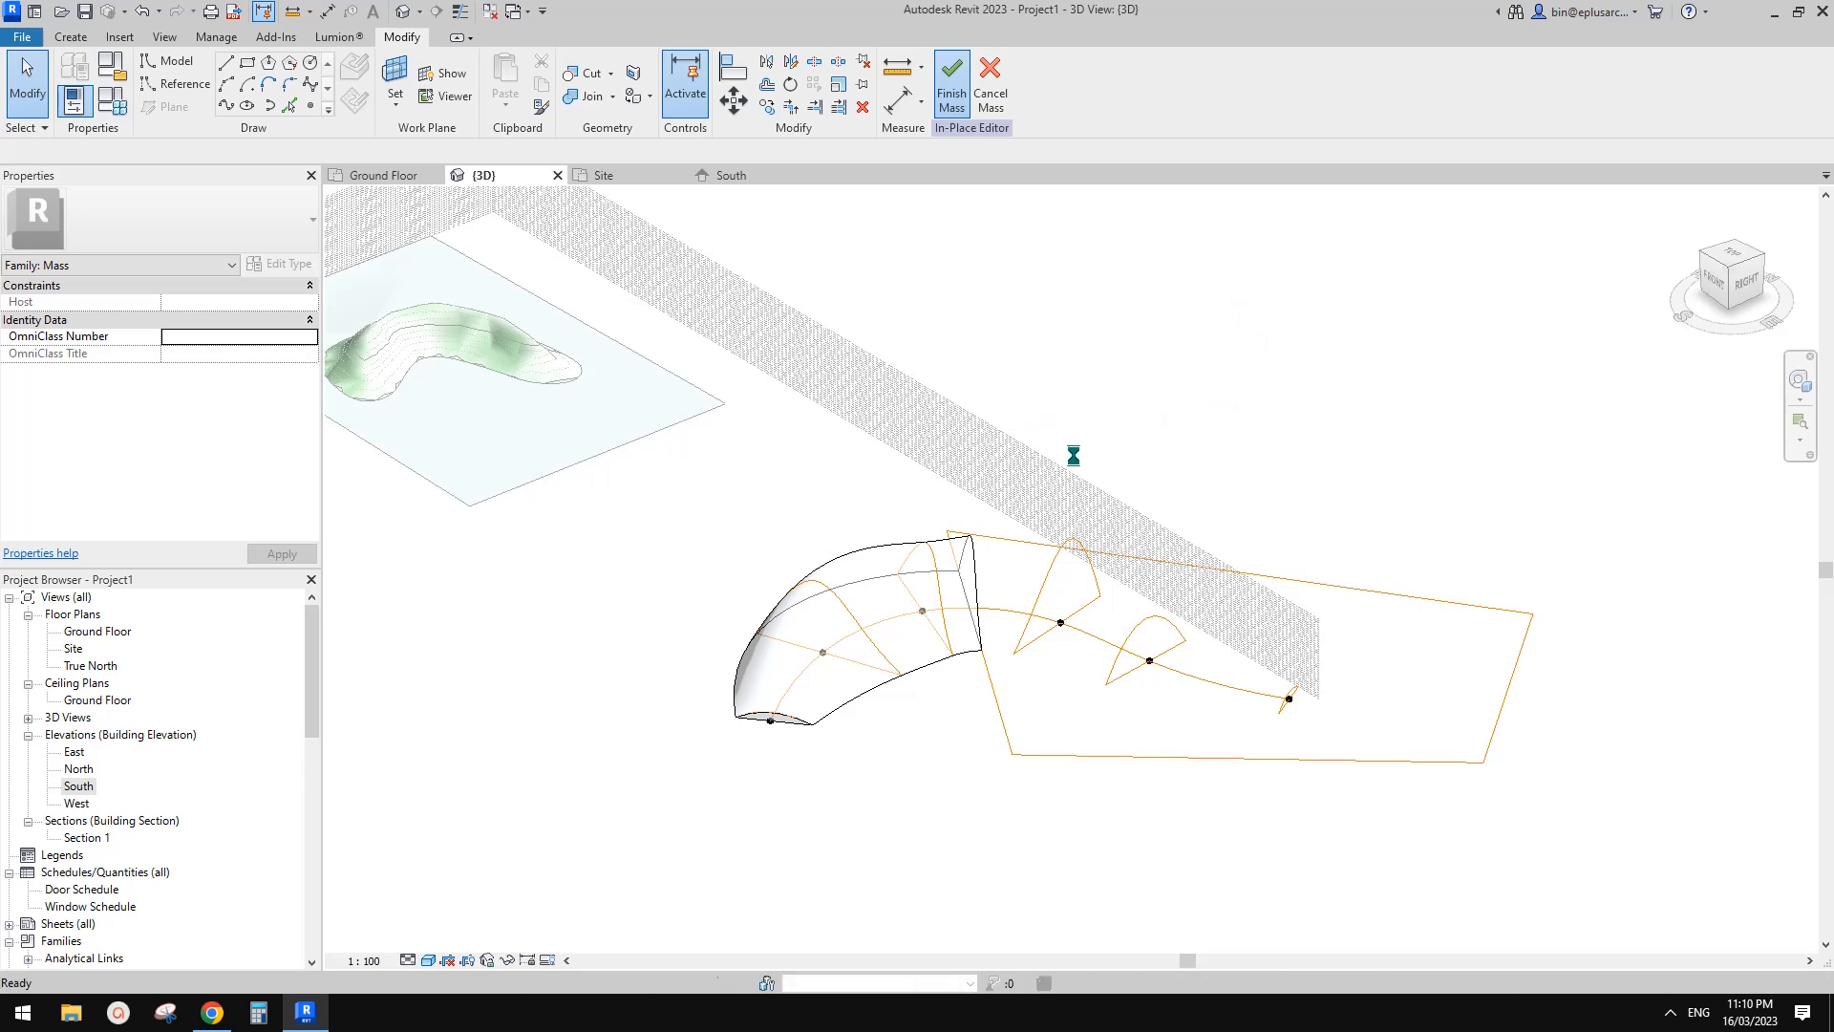
middle_click_drag(900, 623, 987, 643, "shift")
scroll(840, 659, "up", 4)
middle_click_drag(1061, 497, 1187, 417, "shift")
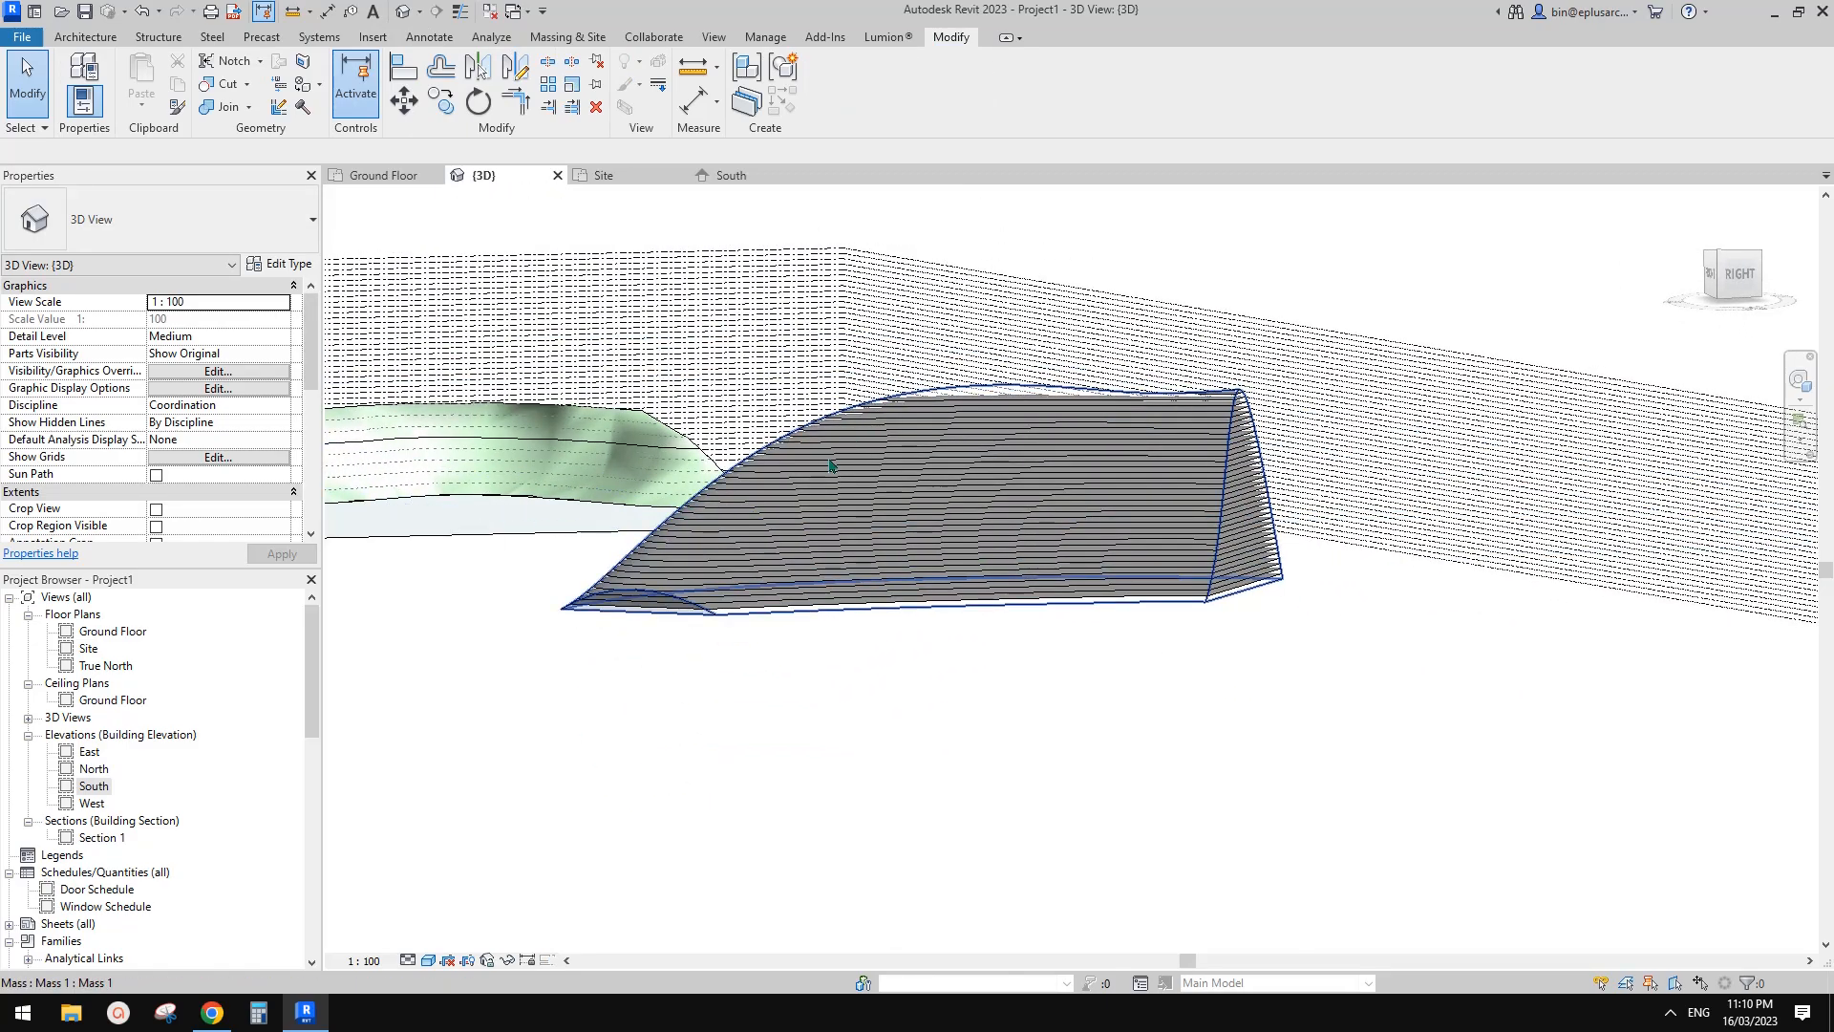
middle_click_drag(1037, 530, 1085, 564, "shift")
middle_click_drag(965, 496, 945, 563)
Step: Start Floor by Face and duplicate the Generic 150mm floor type as 500
left_click(87, 38)
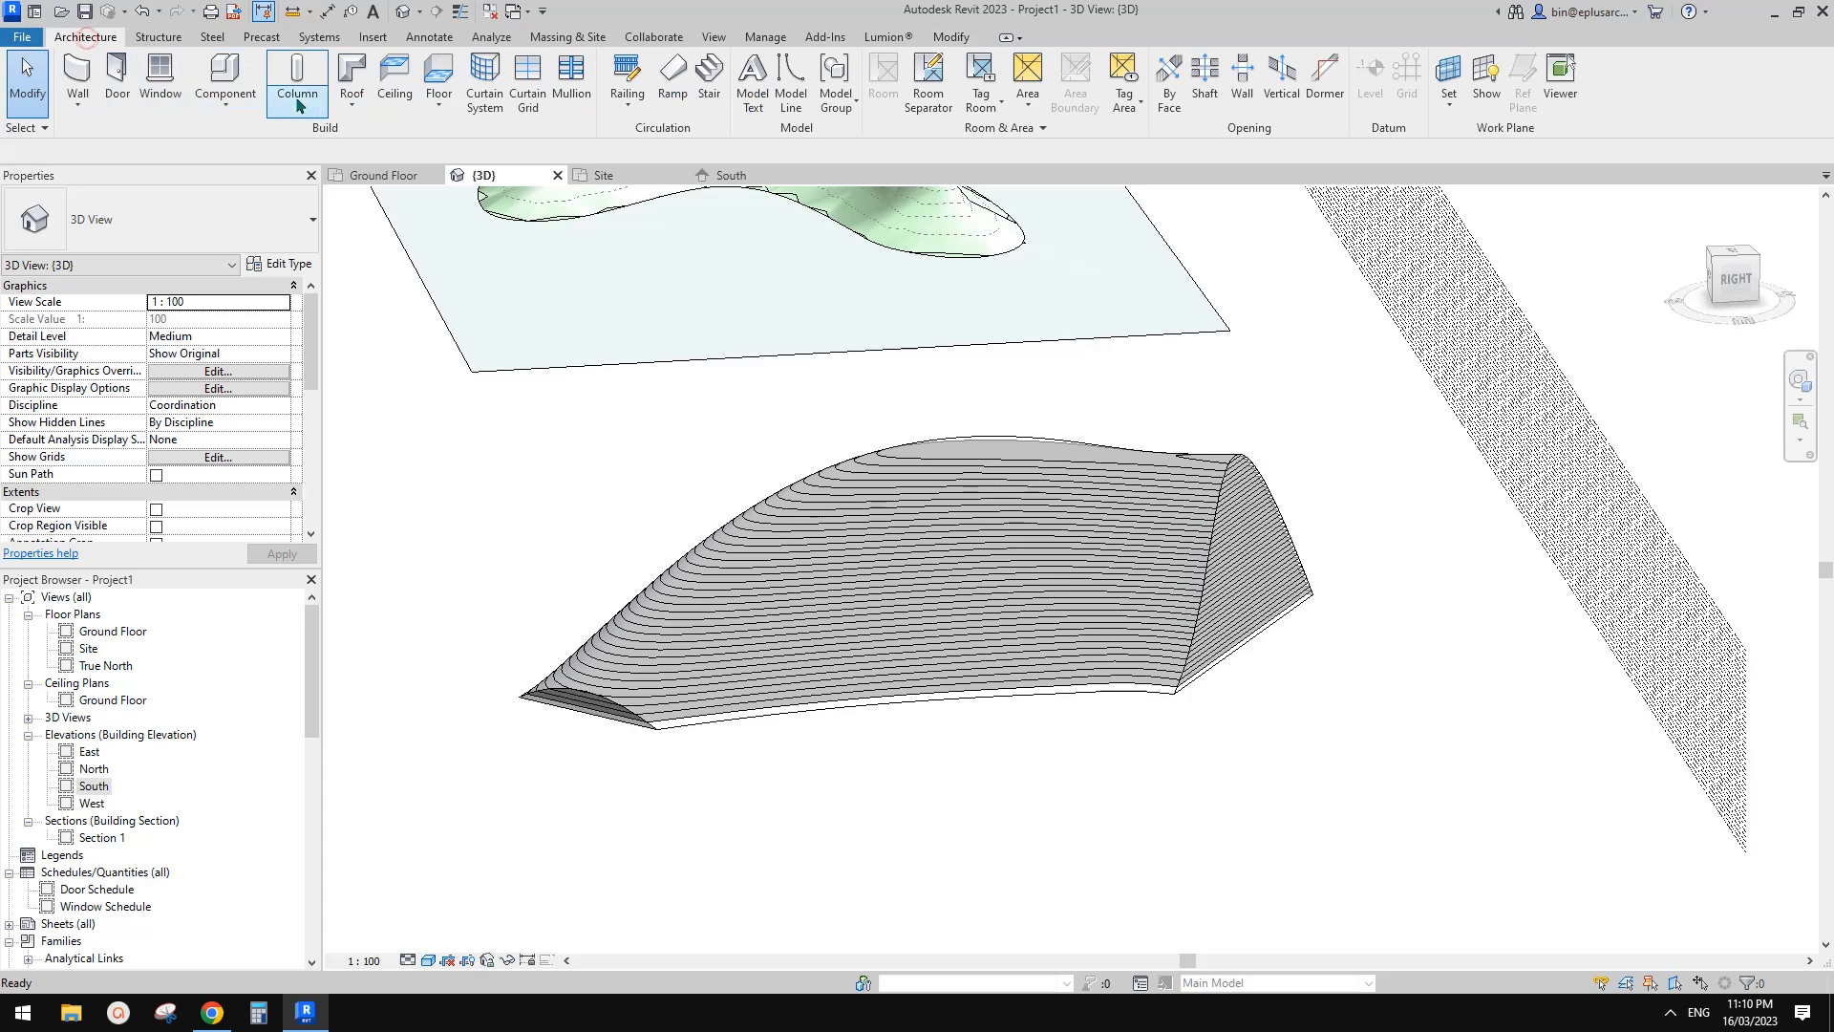
left_click(439, 100)
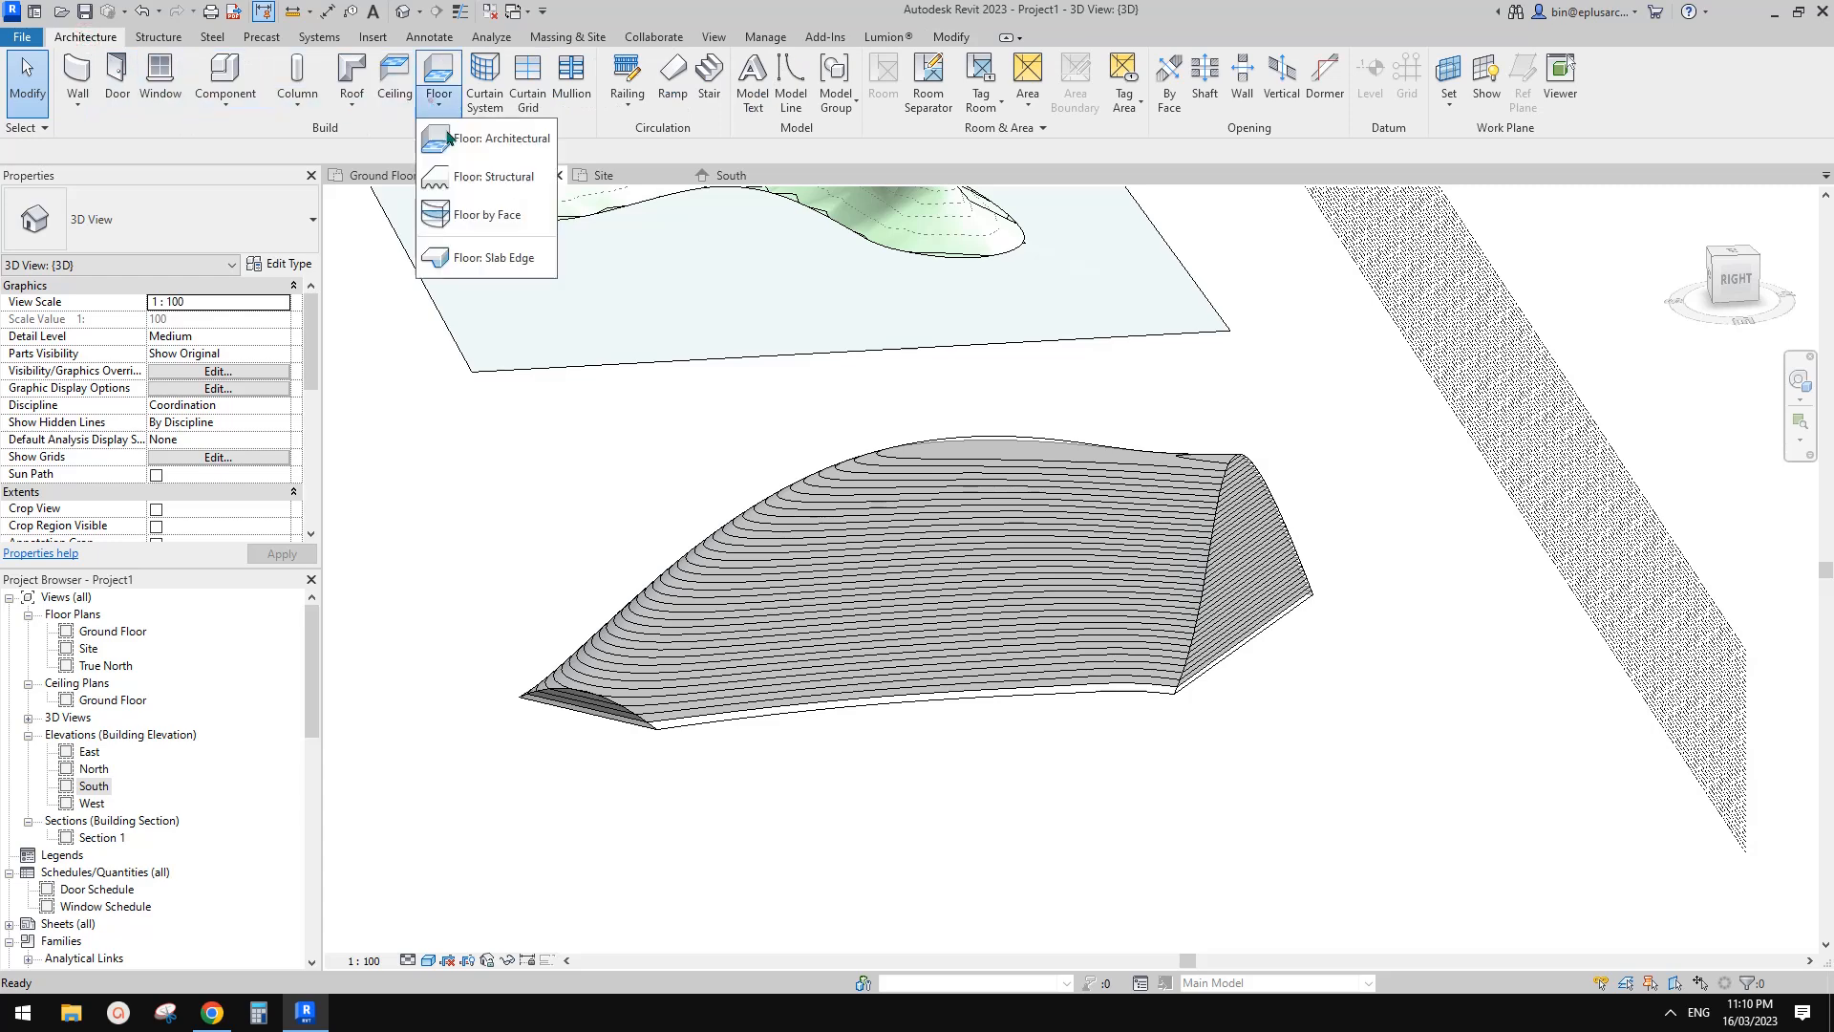
left_click(466, 218)
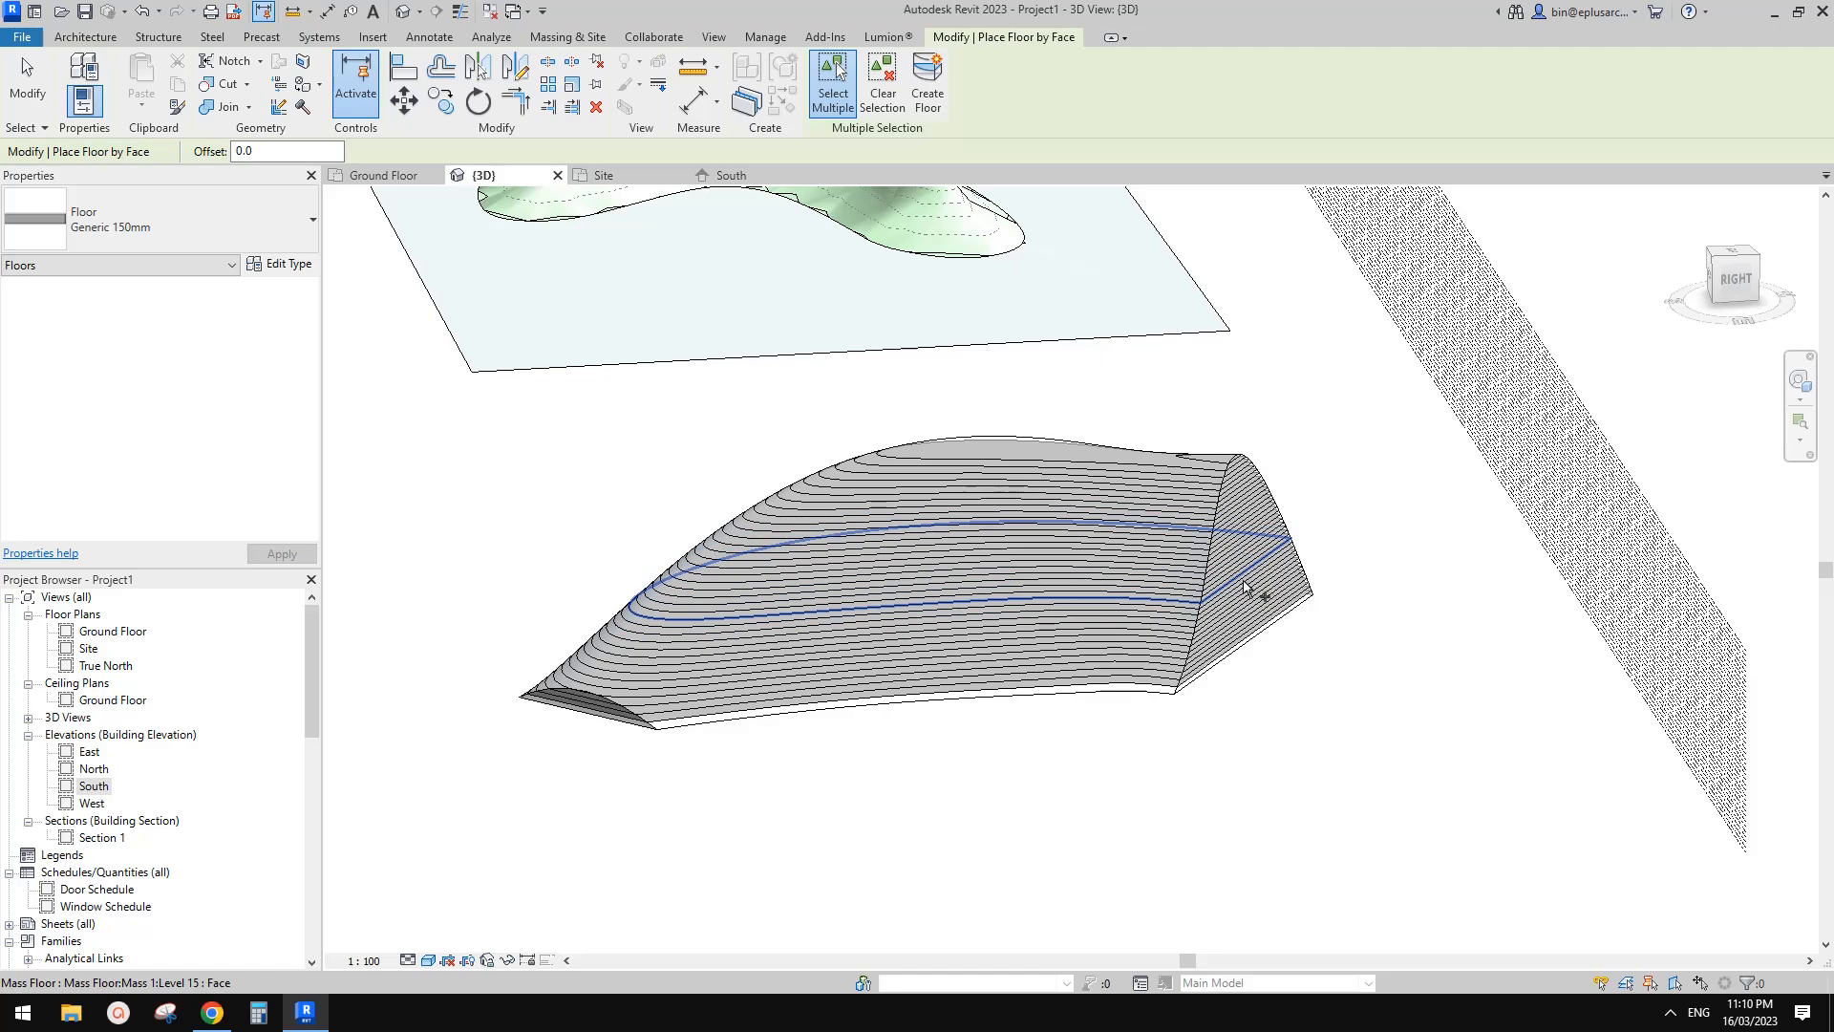
scroll(1229, 659, "up", 1)
scroll(1297, 610, "down", 5)
middle_click_drag(1297, 609, 668, 614)
scroll(1128, 597, "up", 3)
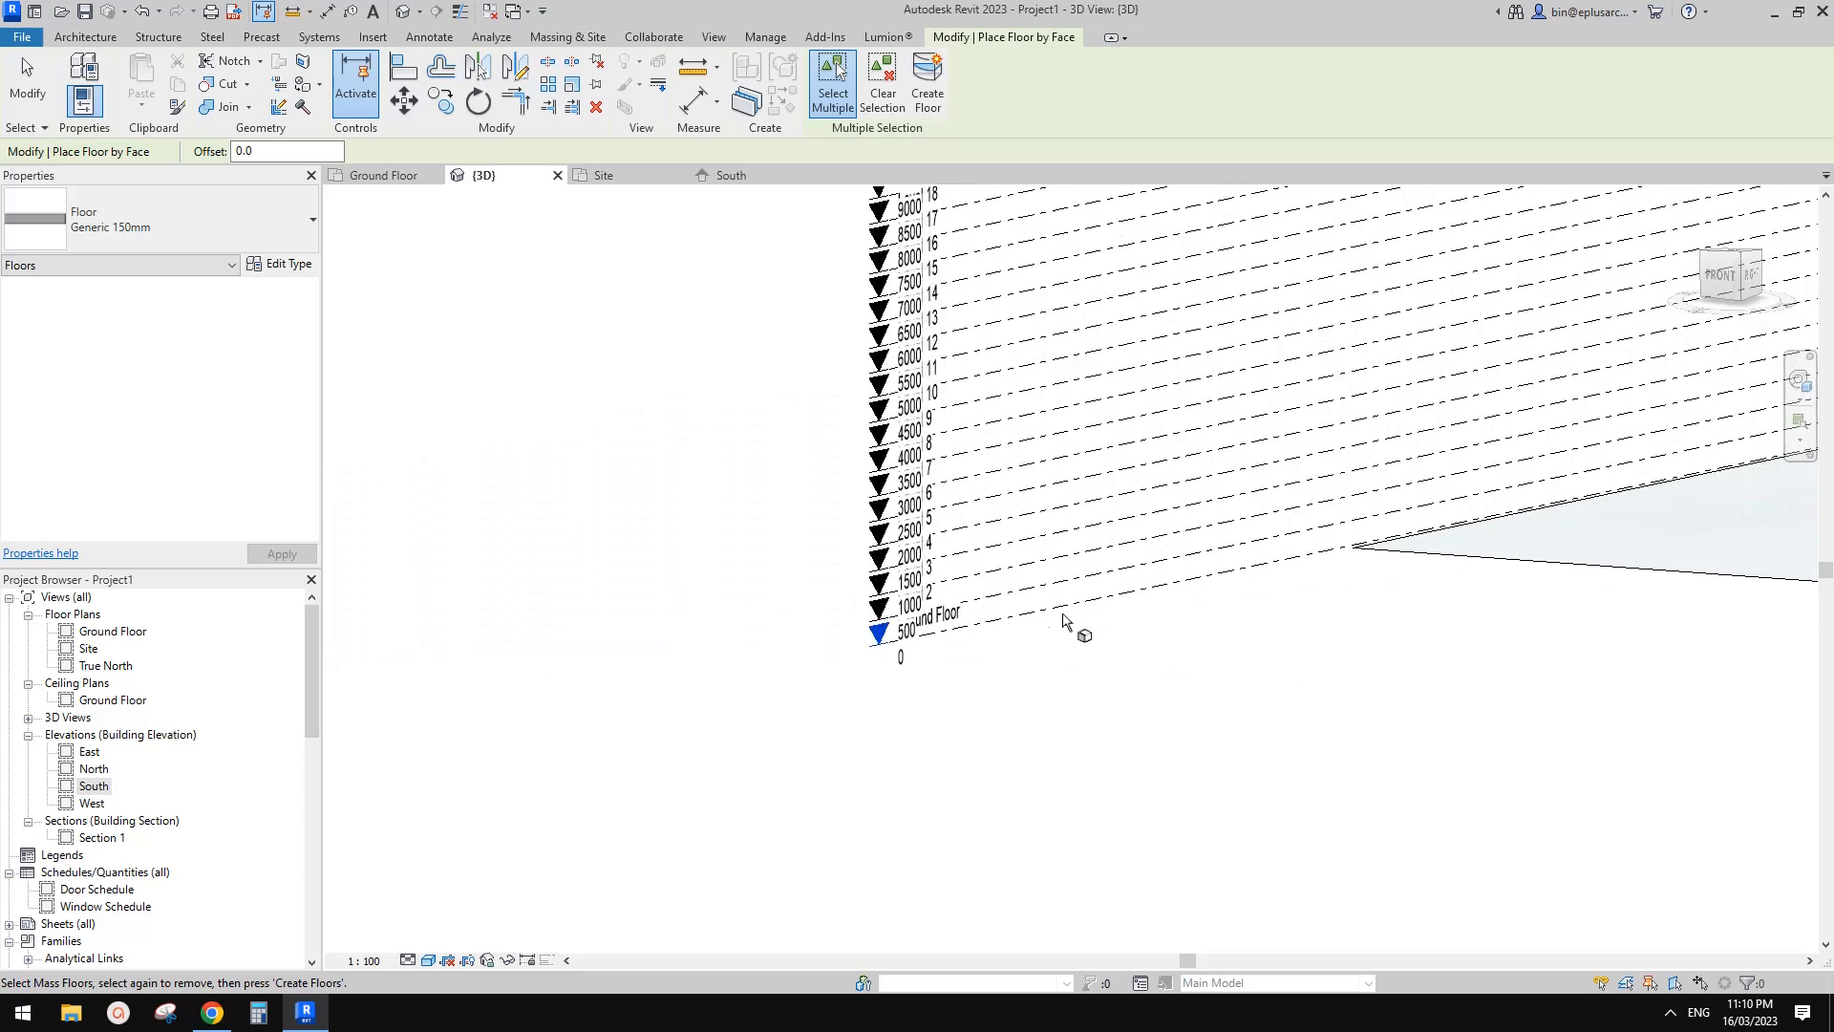
scroll(982, 619, "down", 6)
middle_click_drag(1328, 613, 943, 609)
middle_click_drag(1460, 608, 1338, 659, "shift")
middle_click_drag(1337, 659, 1210, 666)
scroll(1219, 659, "up", 2)
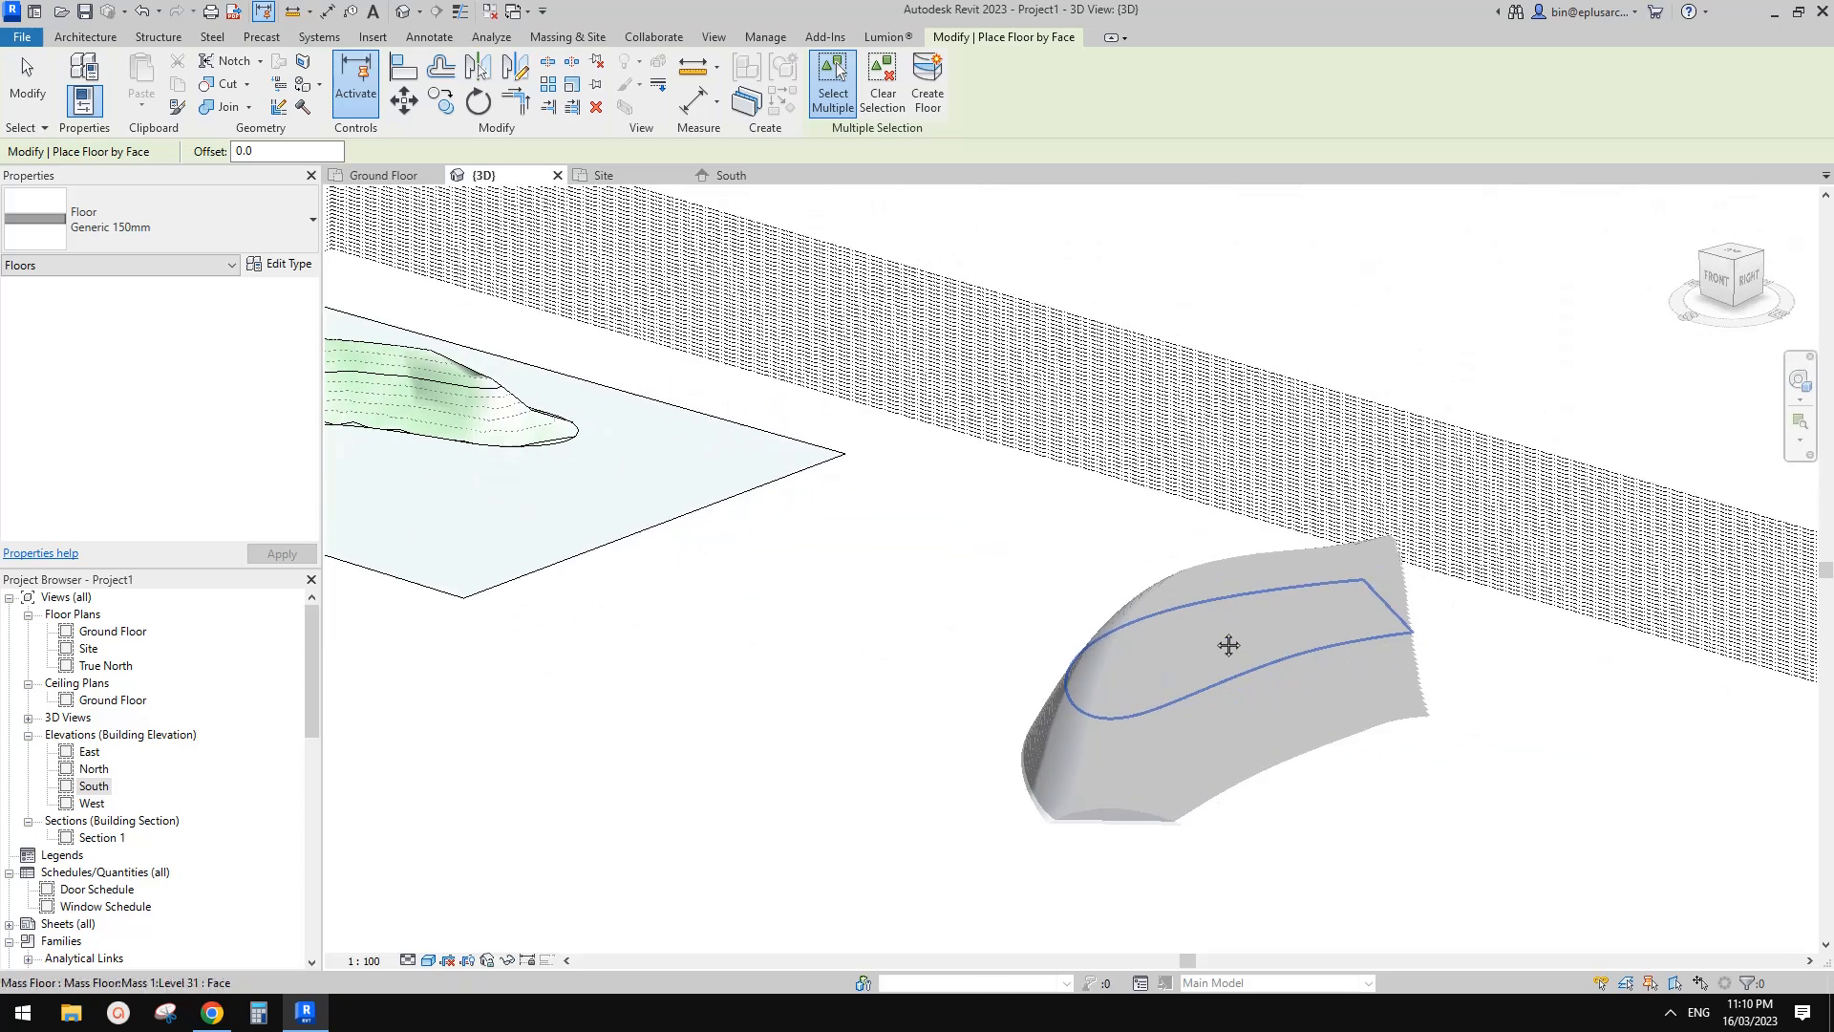
left_click(271, 263)
left_click(1328, 315)
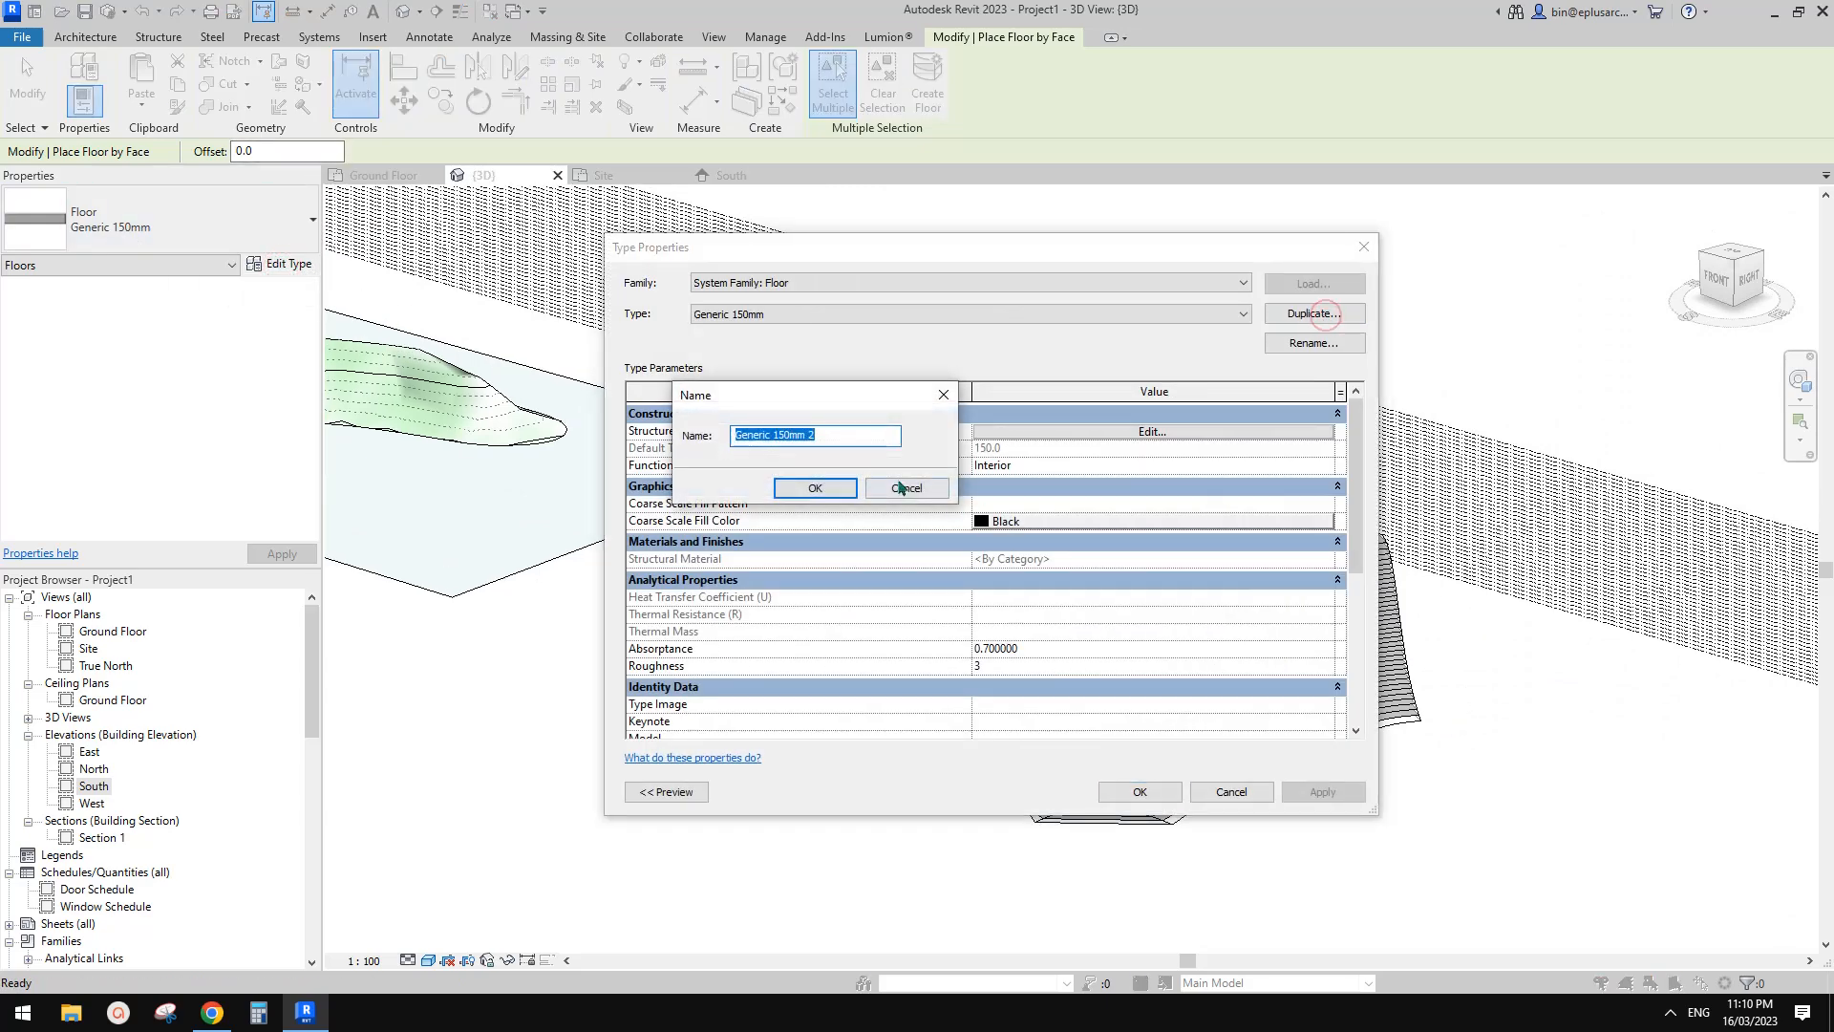
left_click(815, 488)
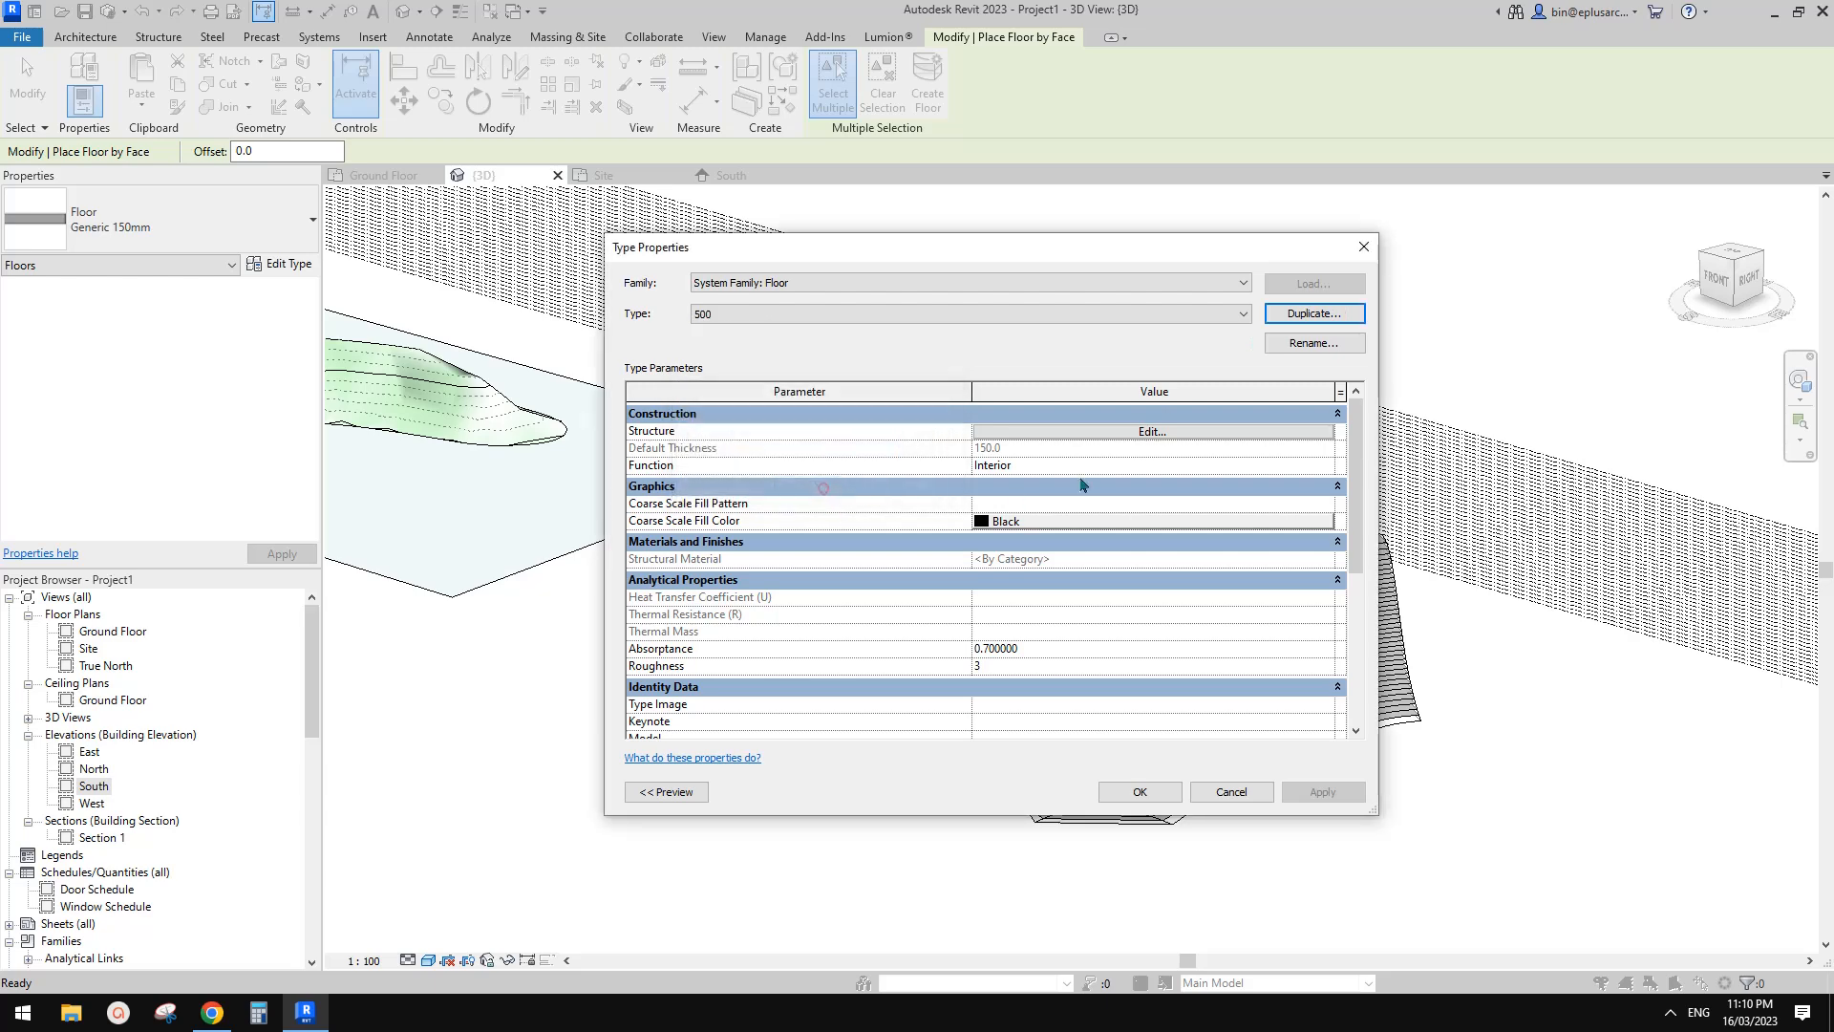
Step: Set the structure layer of floor type 500 to 500.0 thick and create a new material for it
left_click(1152, 432)
left_click(1008, 429)
type("500.0")
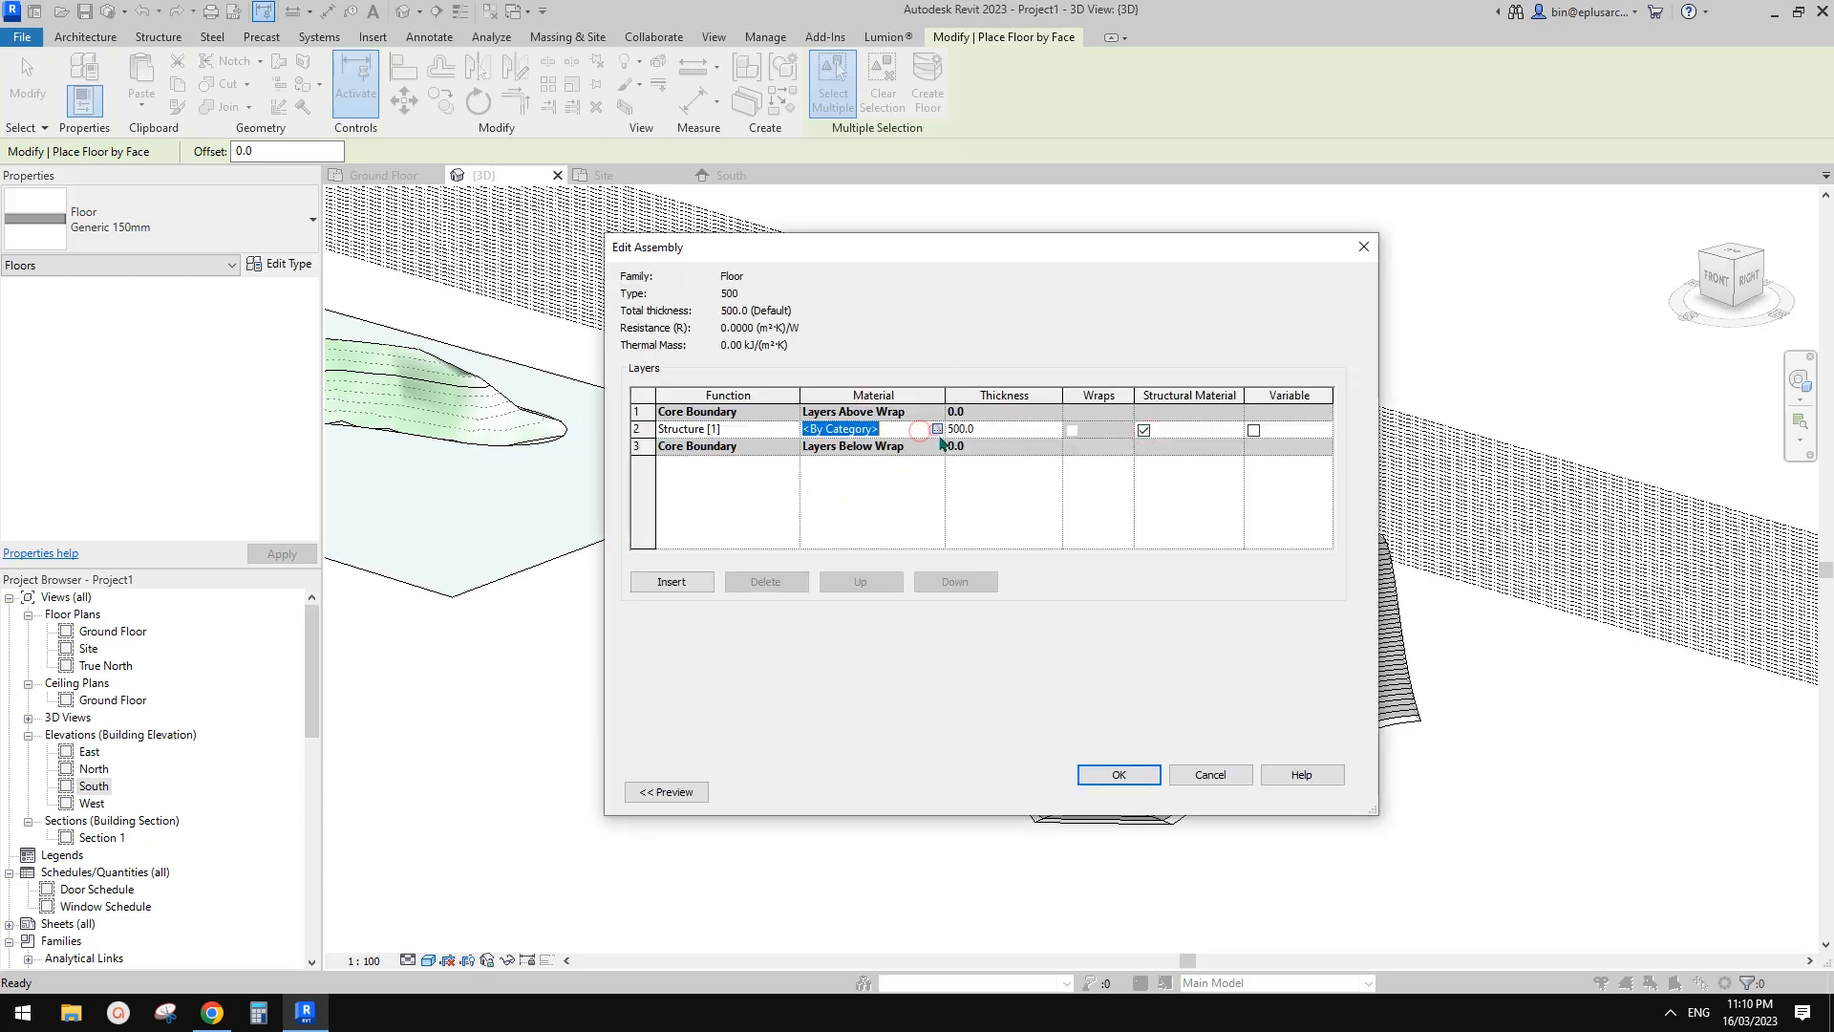
left_click(938, 430)
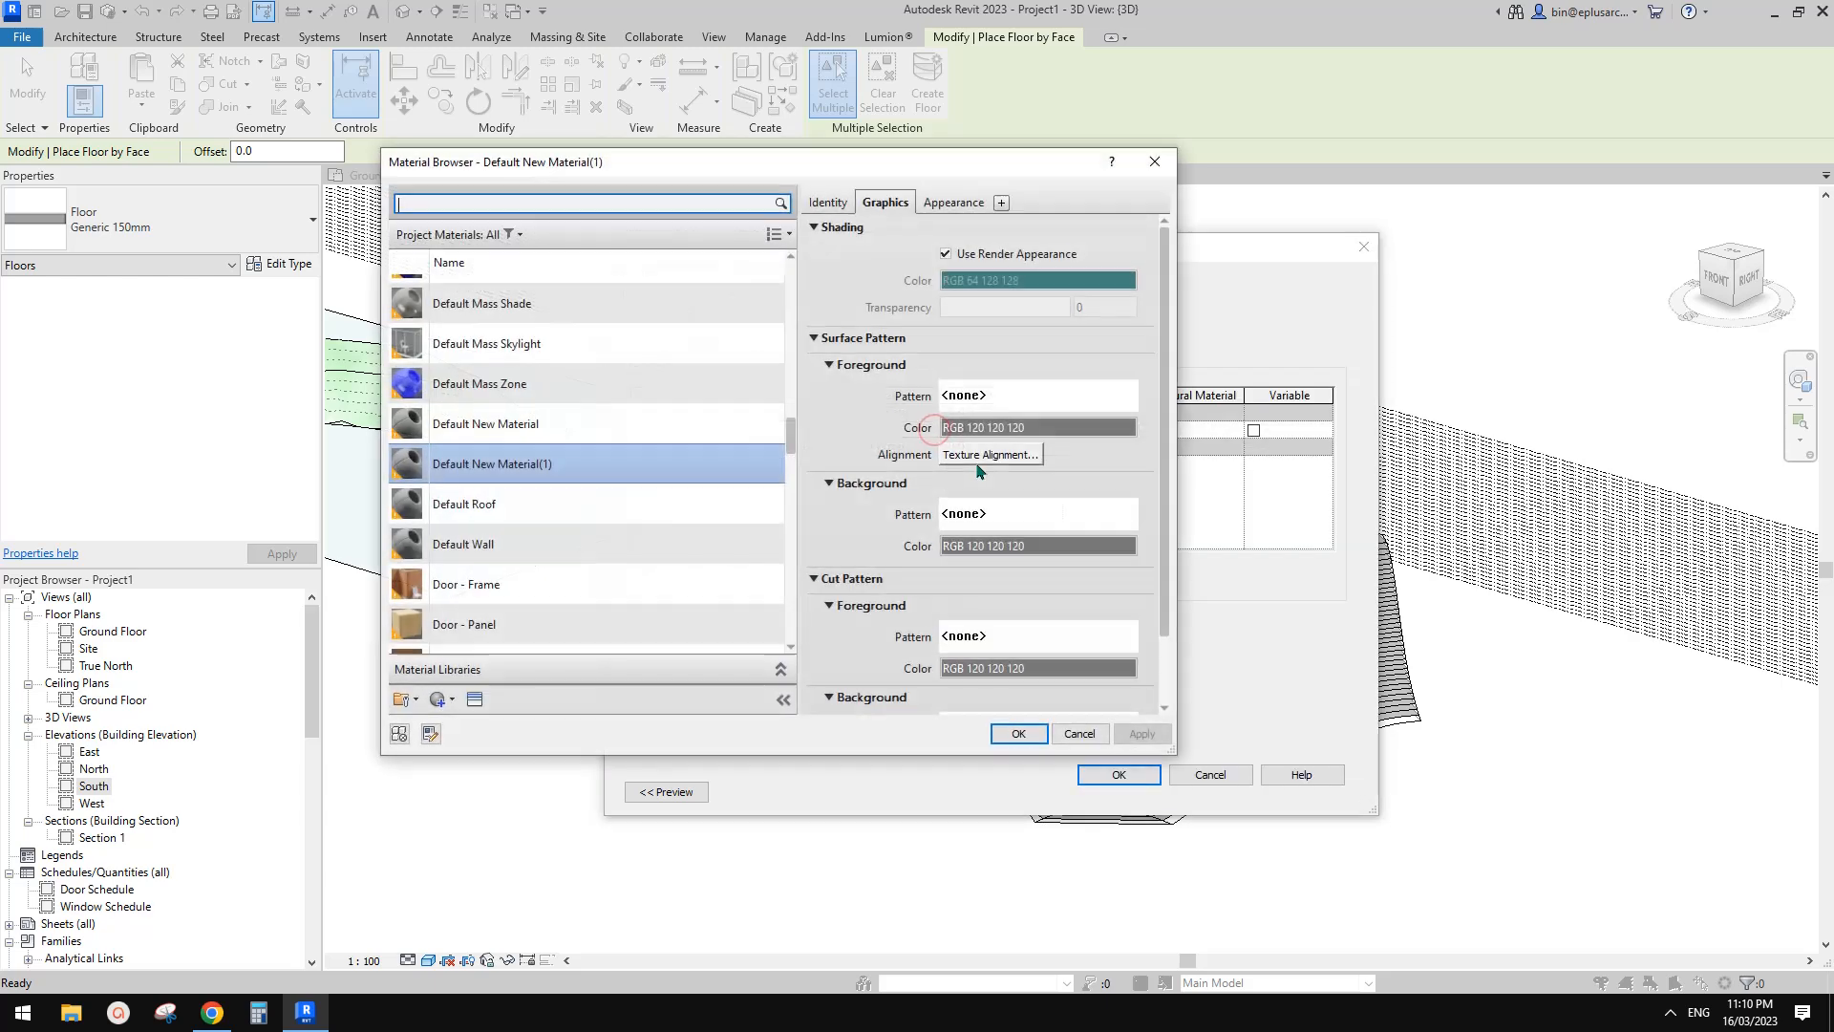
left_click(449, 696)
left_click(483, 723)
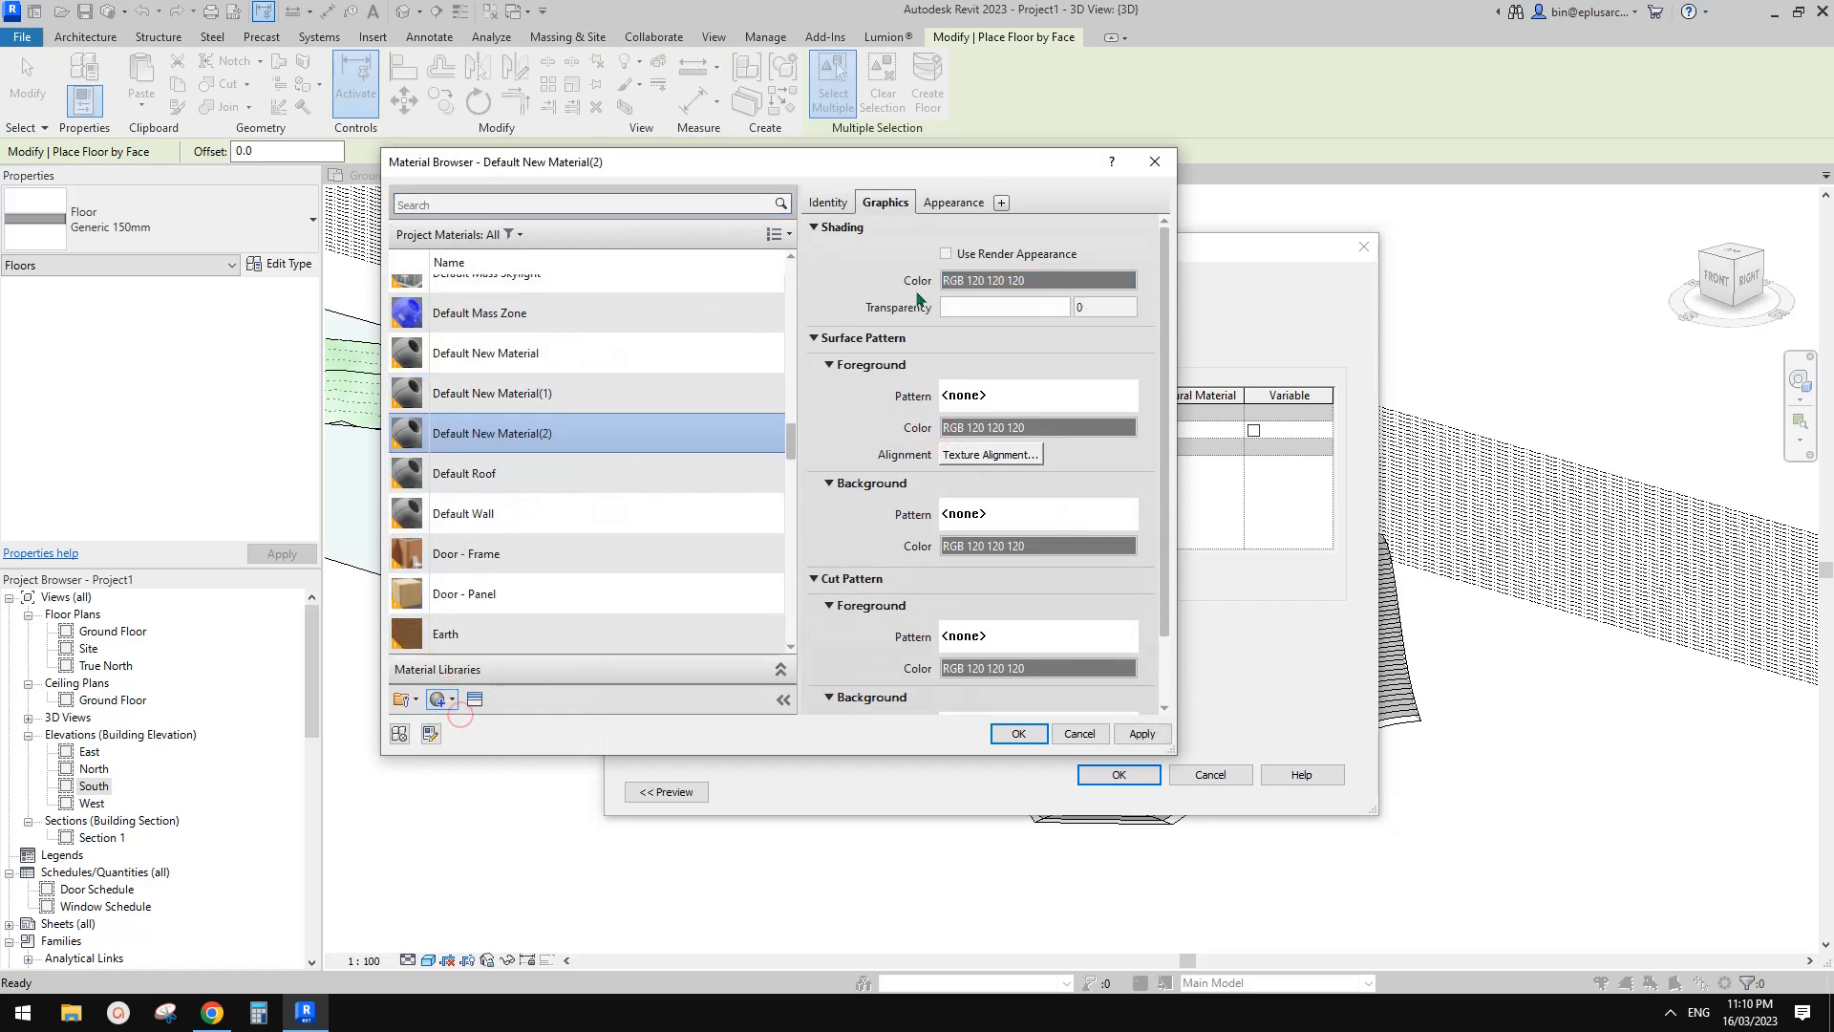
Step: Change the new material's appearance colour to white, use its render appearance for shading, and accept the material and layer structure
left_click(946, 202)
left_click(1046, 416)
left_click(749, 427)
left_click(865, 620)
left_click(884, 202)
left_click(945, 253)
left_click(1143, 733)
left_click(1018, 733)
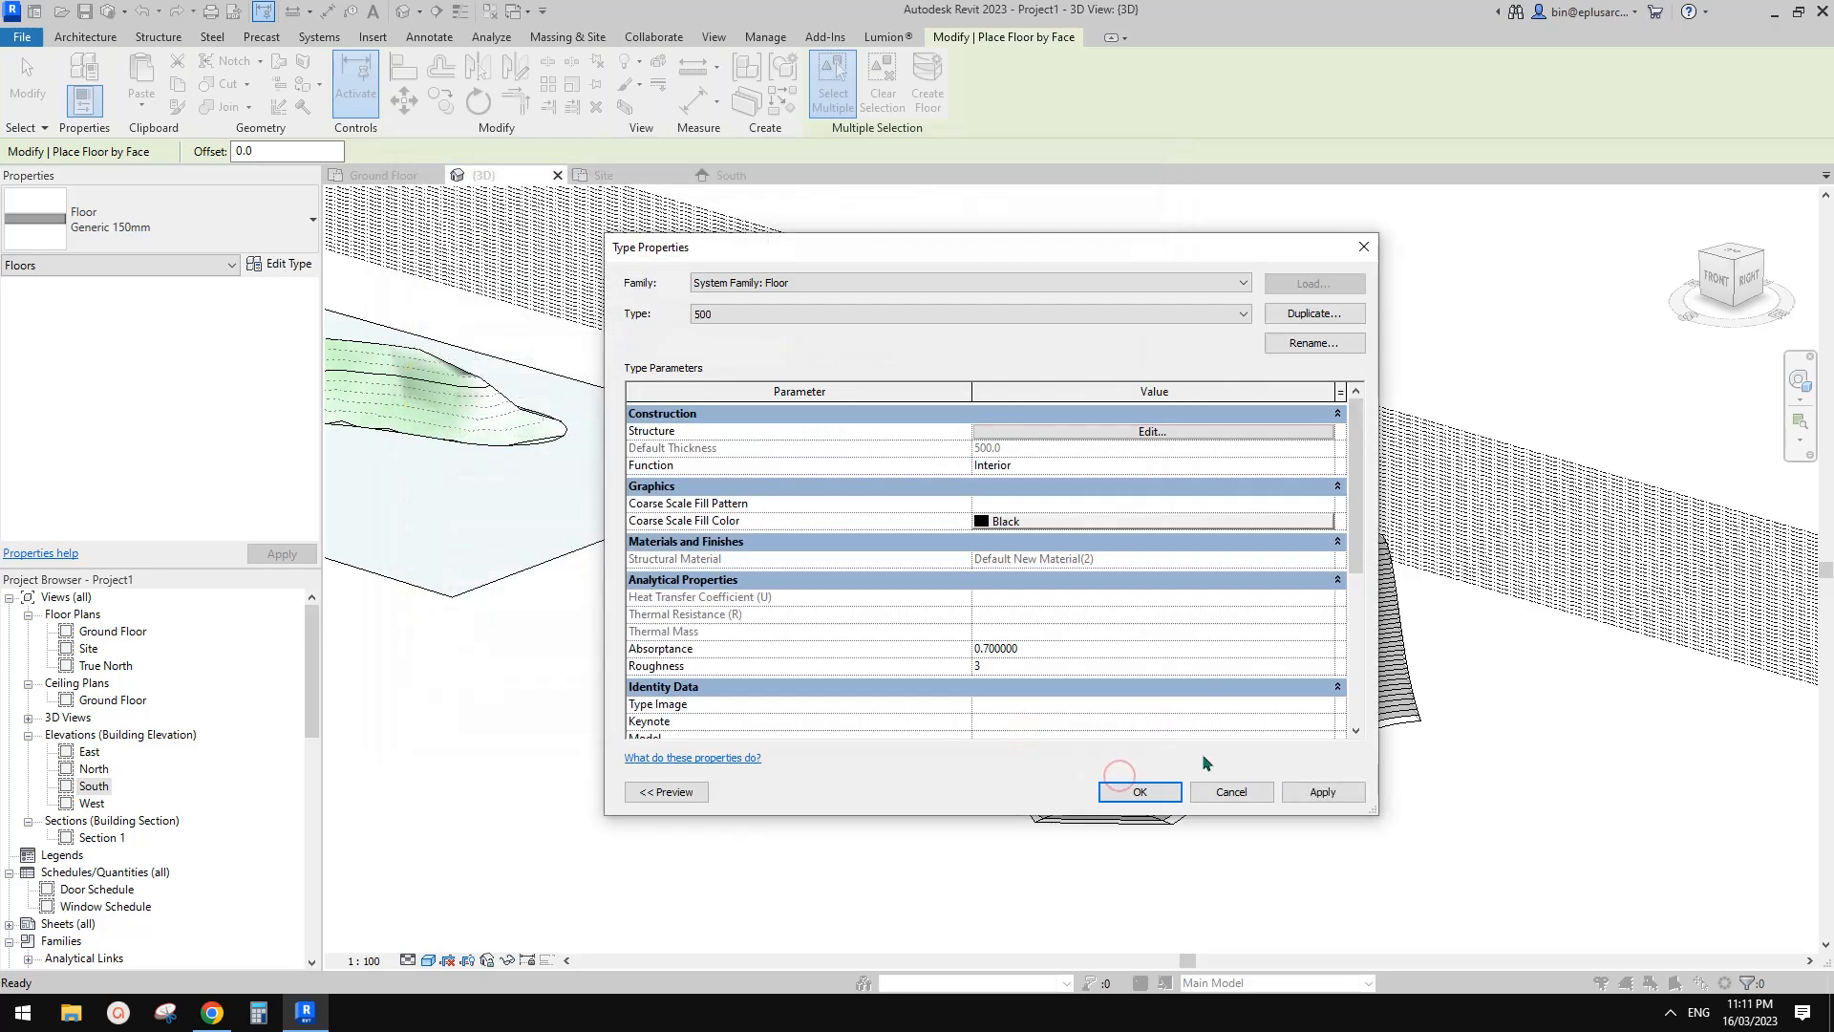
left_click(1119, 774)
Step: Select all mass floors of the remaining half and create floors of type 500 on them
middle_click_drag(1193, 596, 1338, 765, "shift")
left_click_drag(1364, 776, 910, 459)
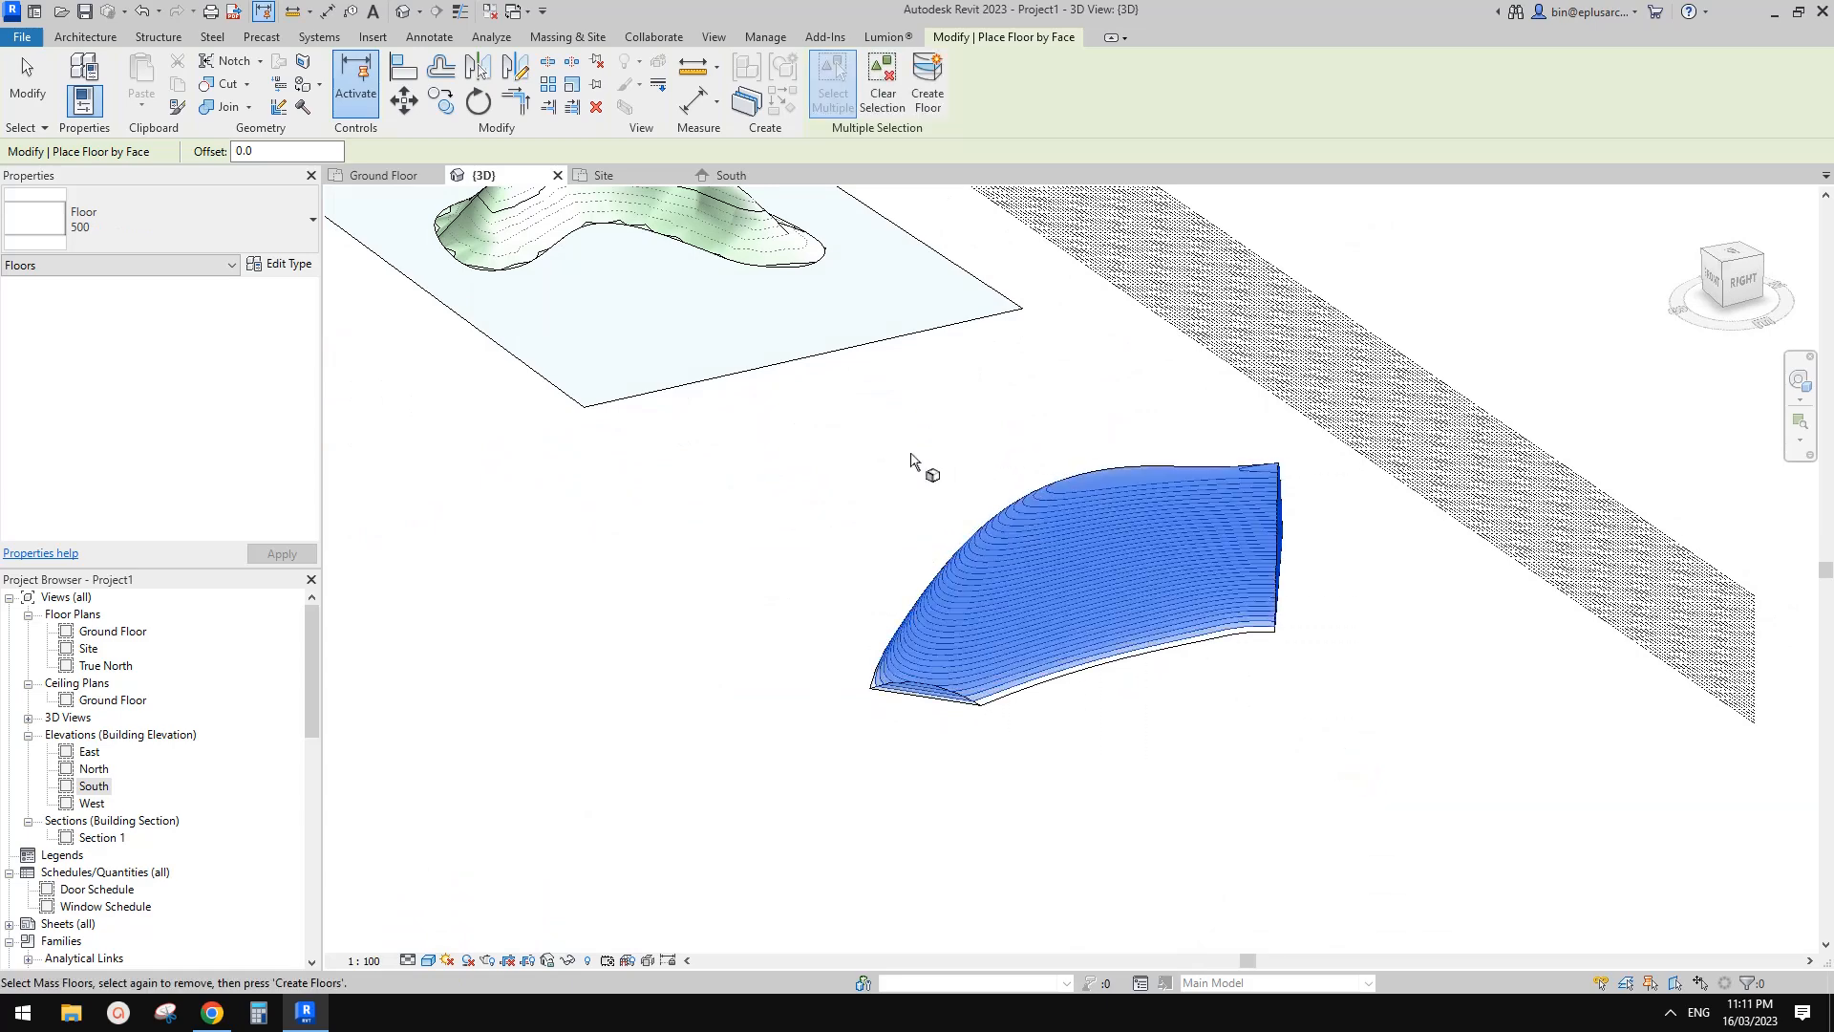
left_click(929, 96)
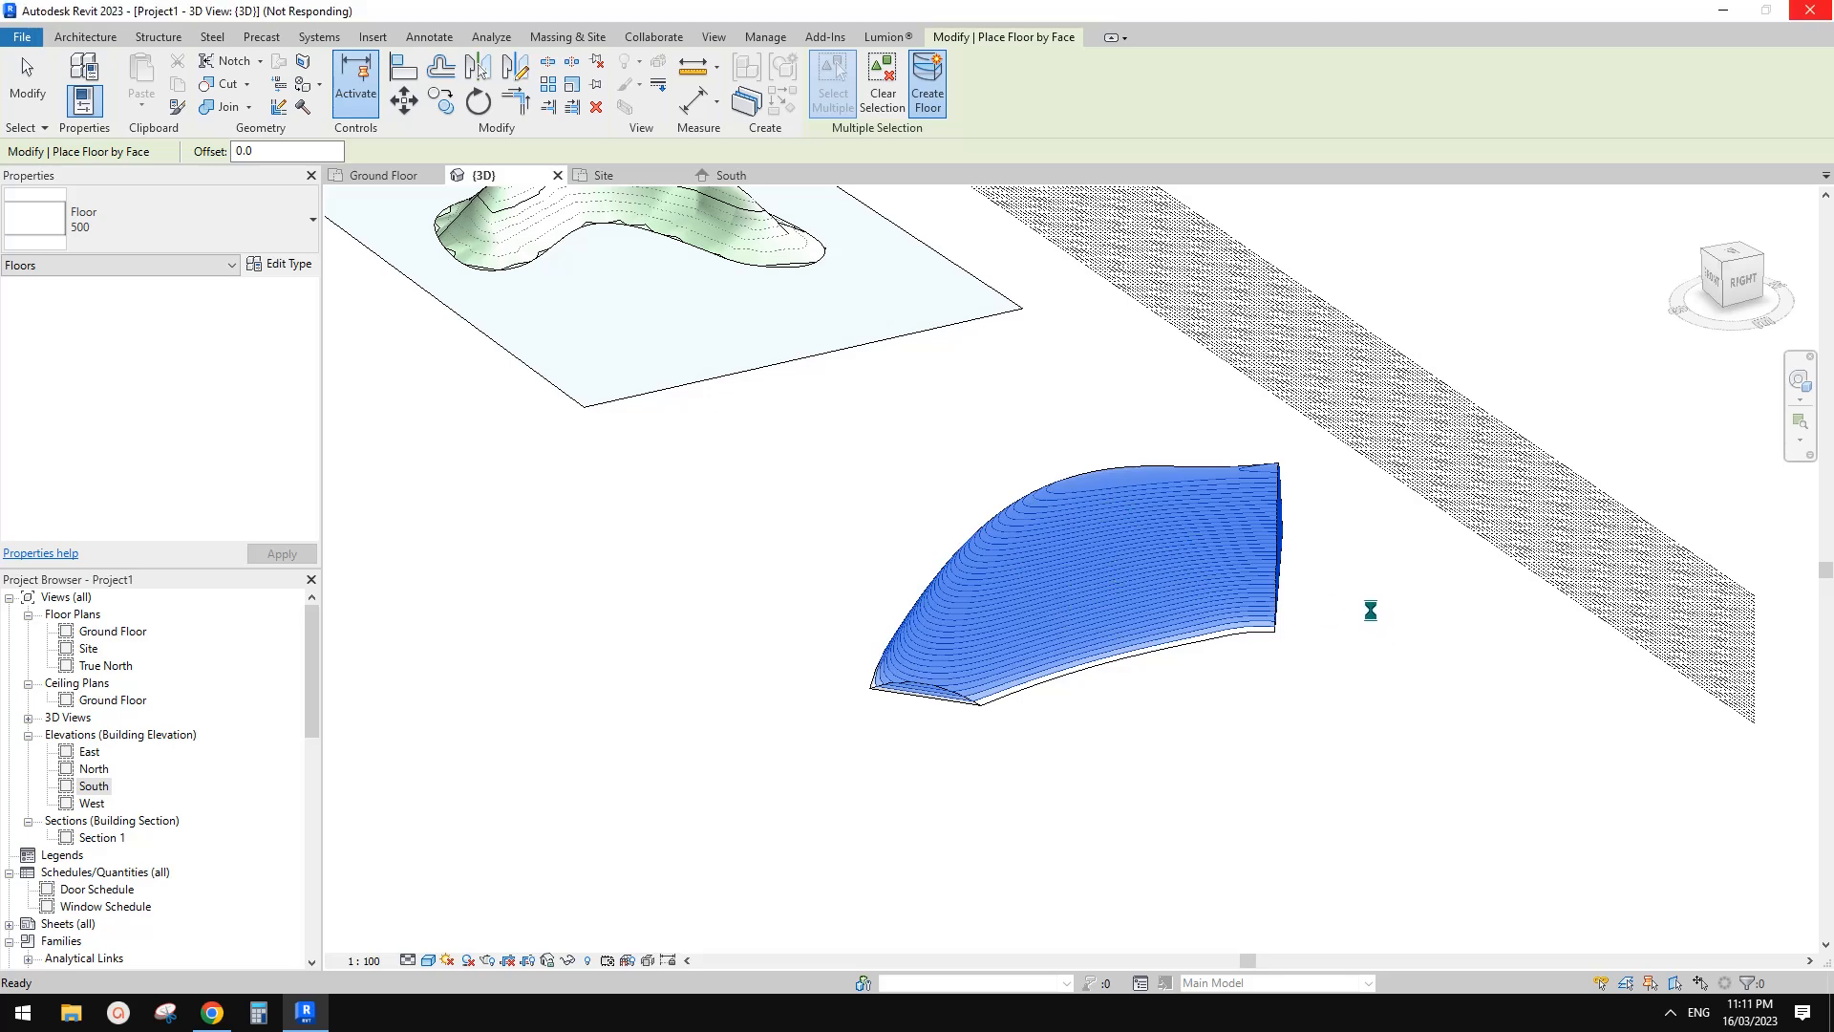
middle_click_drag(1371, 611, 959, 751, "shift")
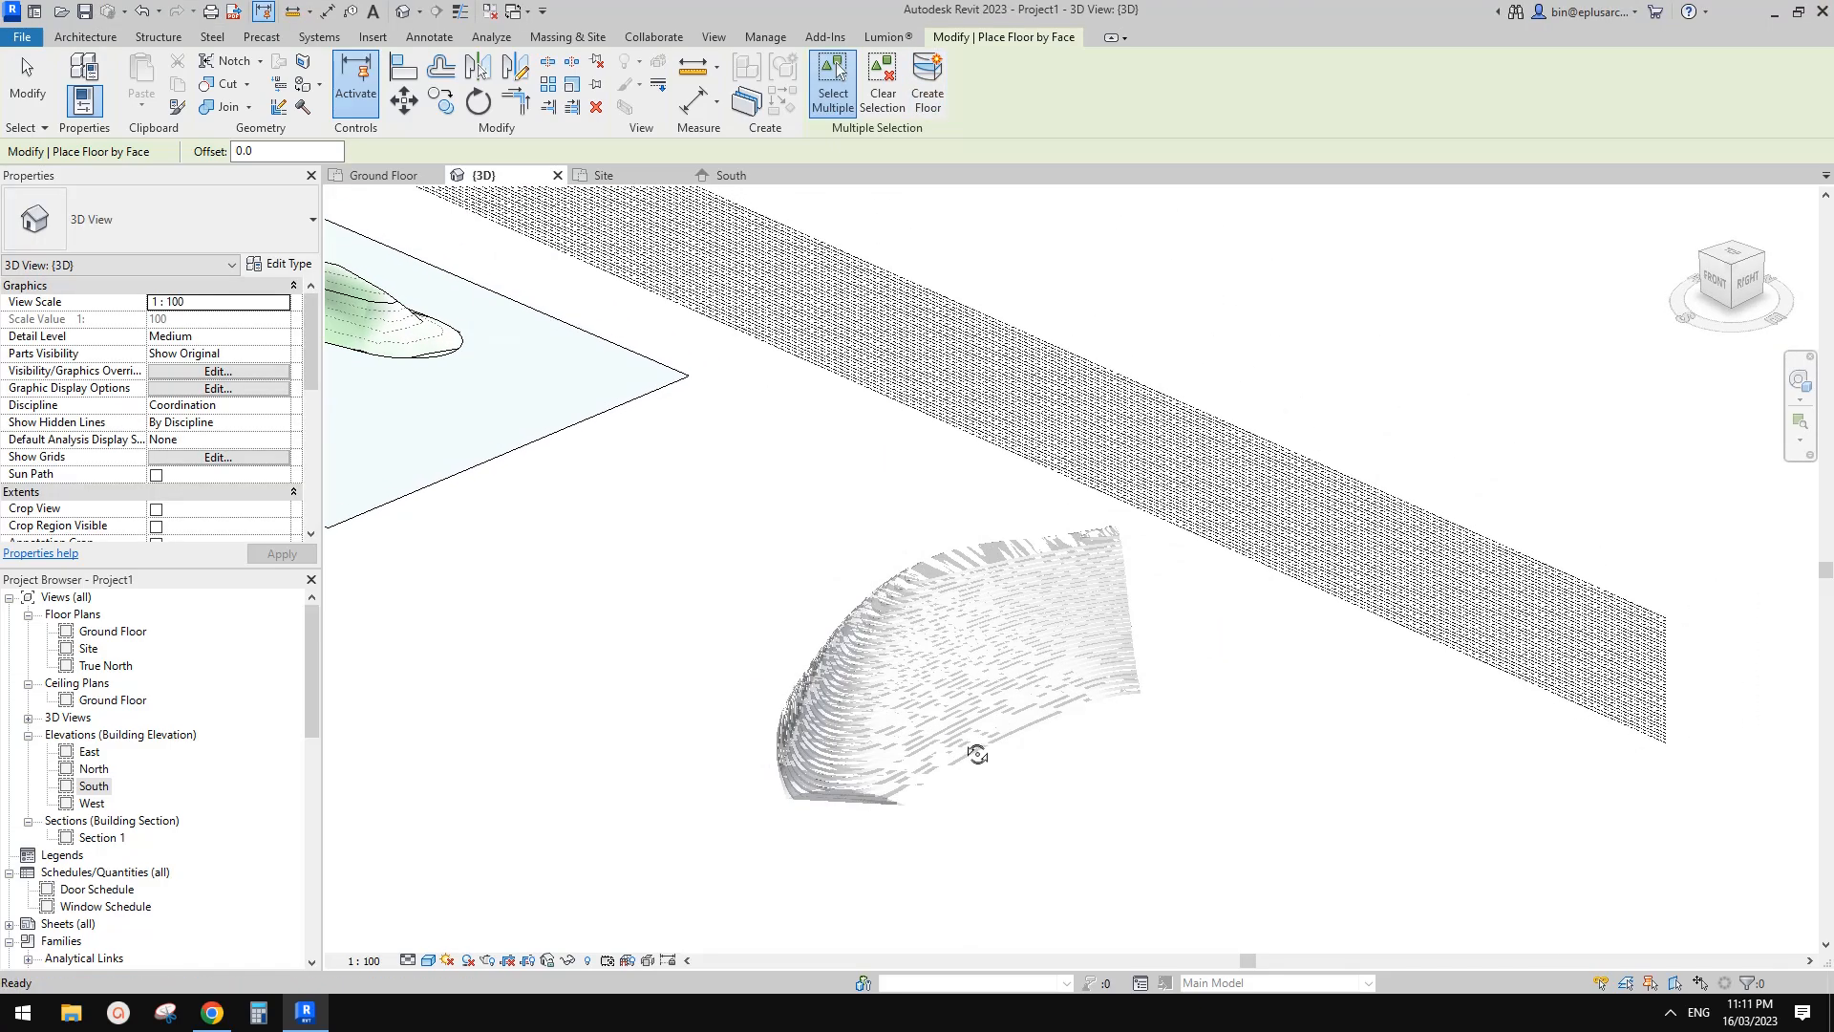
scroll(833, 797, "up", 5)
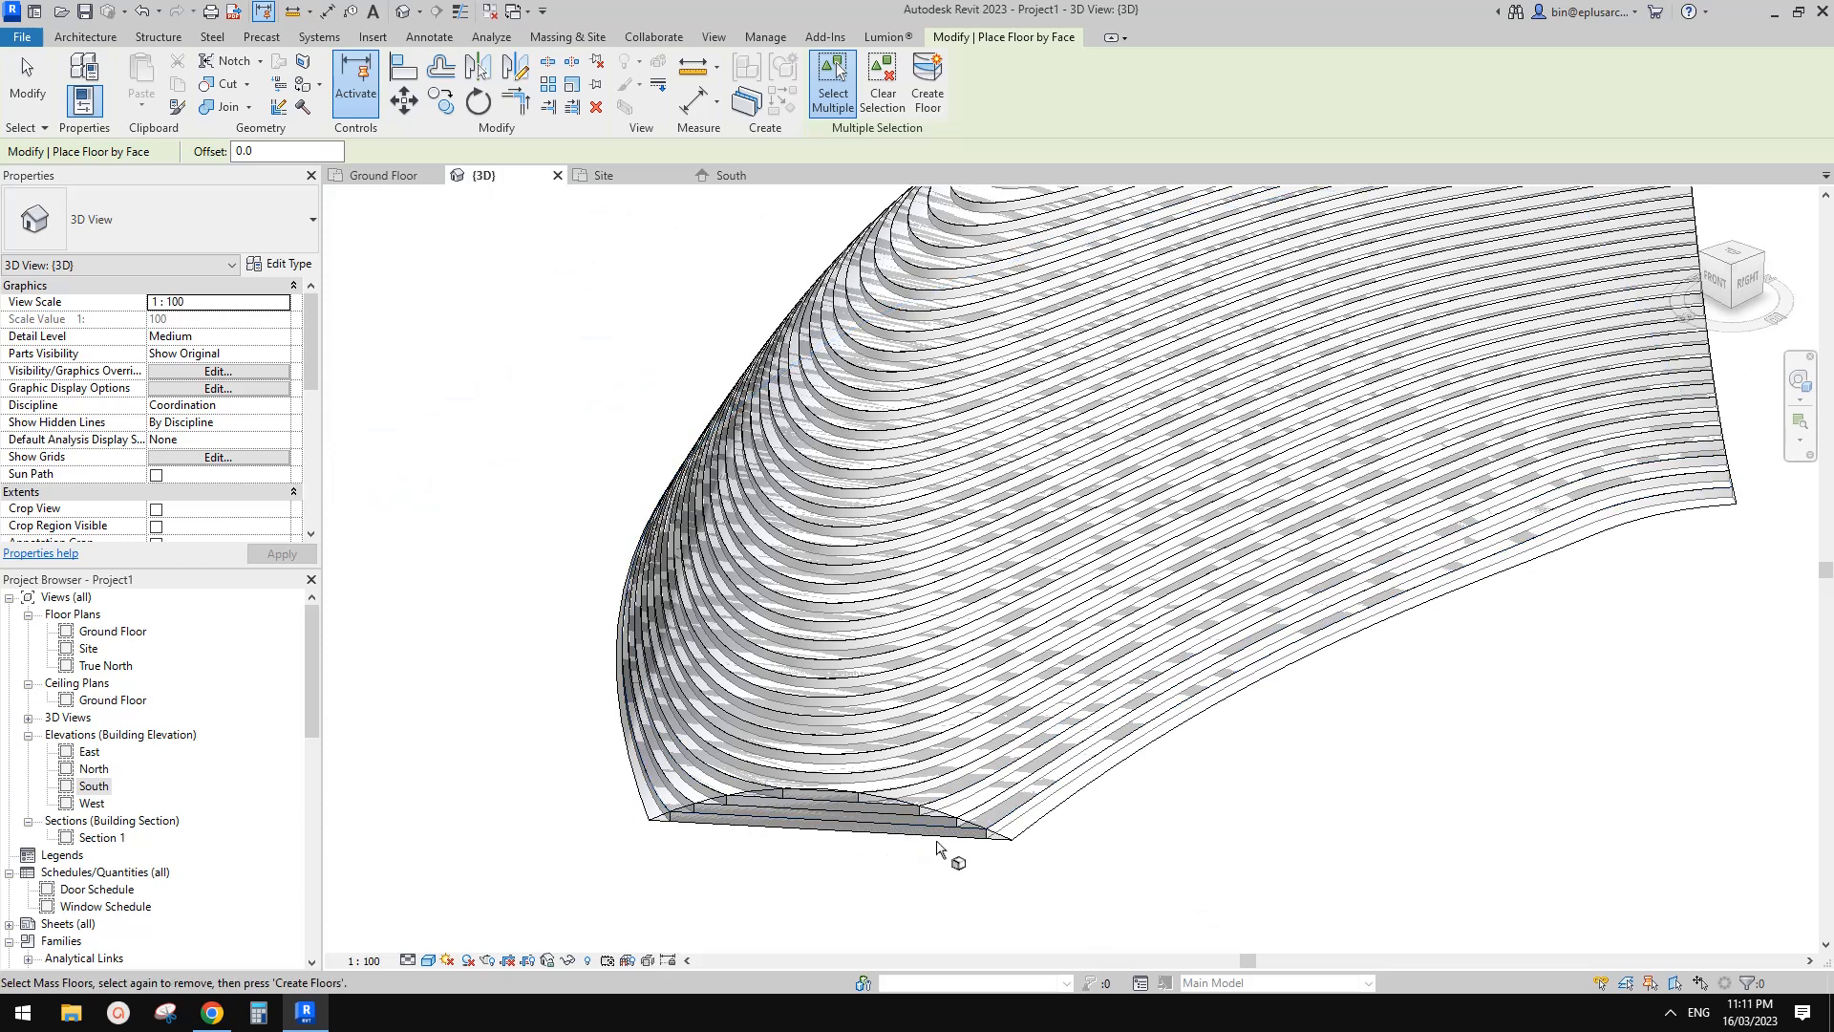
middle_click_drag(925, 841, 1133, 667, "shift")
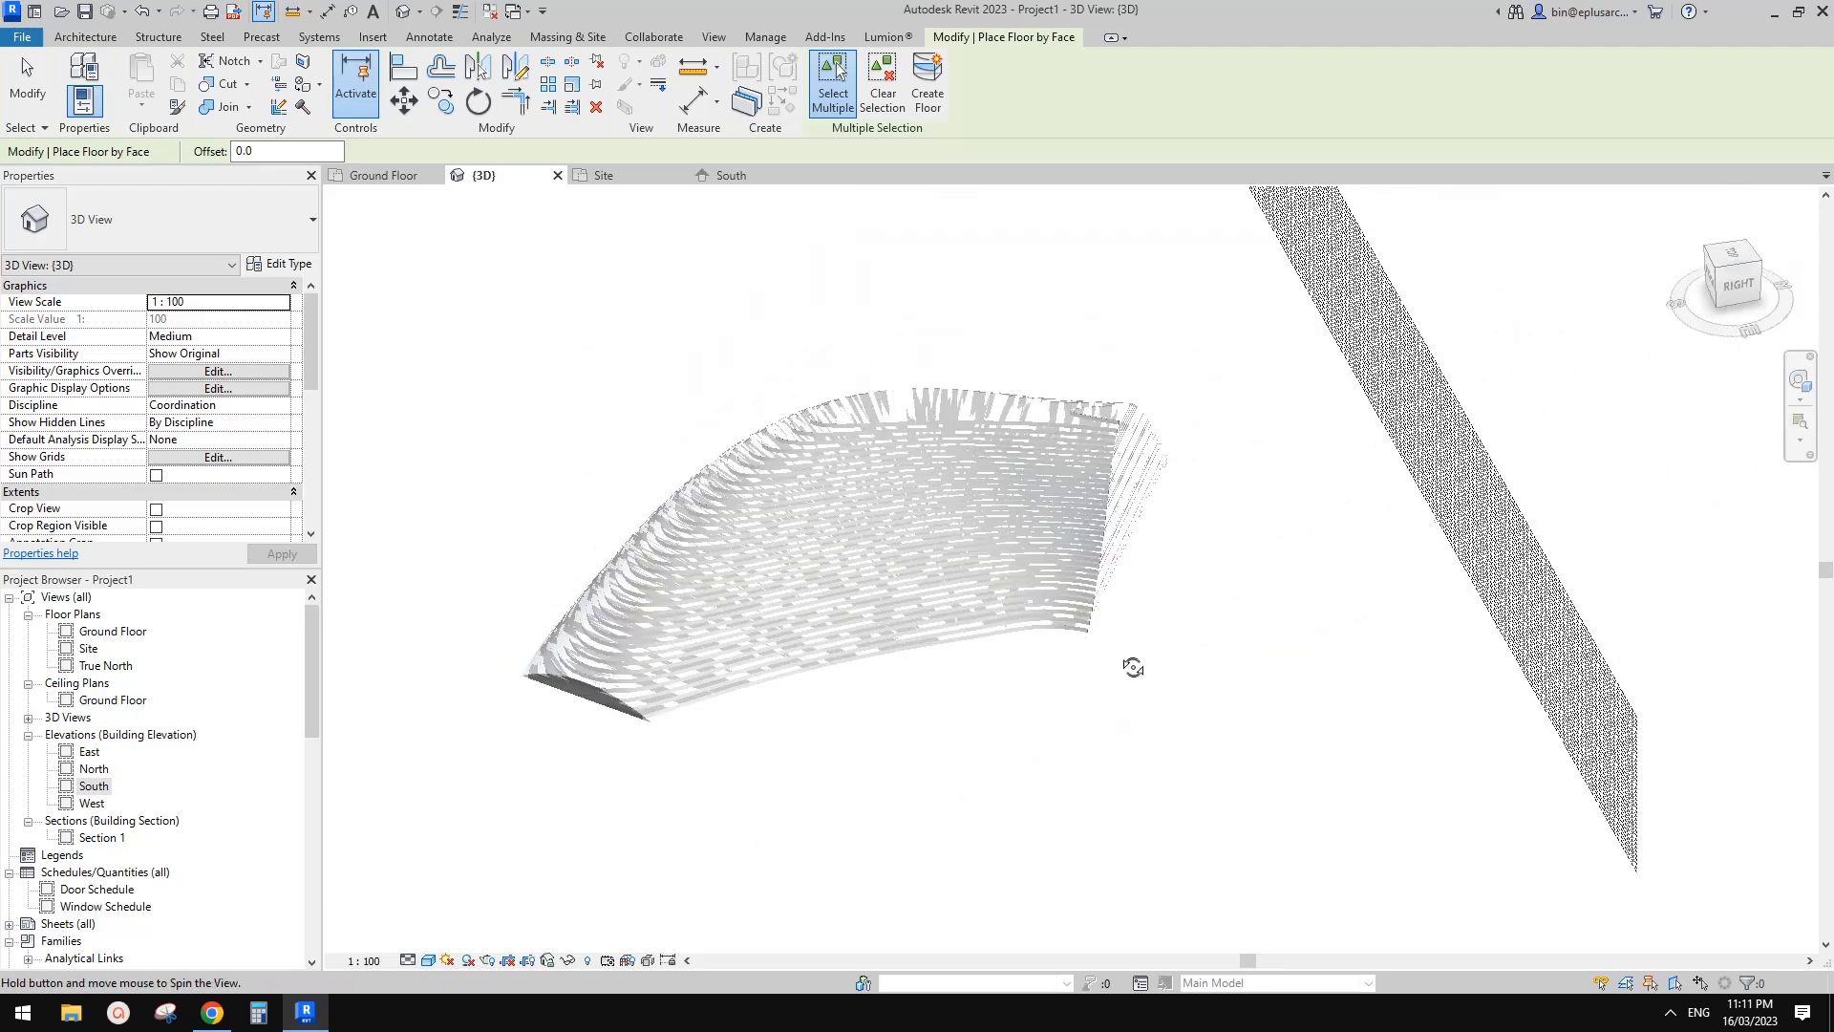
Step: Edit the mass in place and move the outline's far edge to the opposite side so the void cuts the other half, then finish the mass
key("Escape")
scroll(972, 413, "up", 2)
middle_click_drag(975, 414, 1020, 413, "shift")
left_click(1021, 414)
left_click(834, 88)
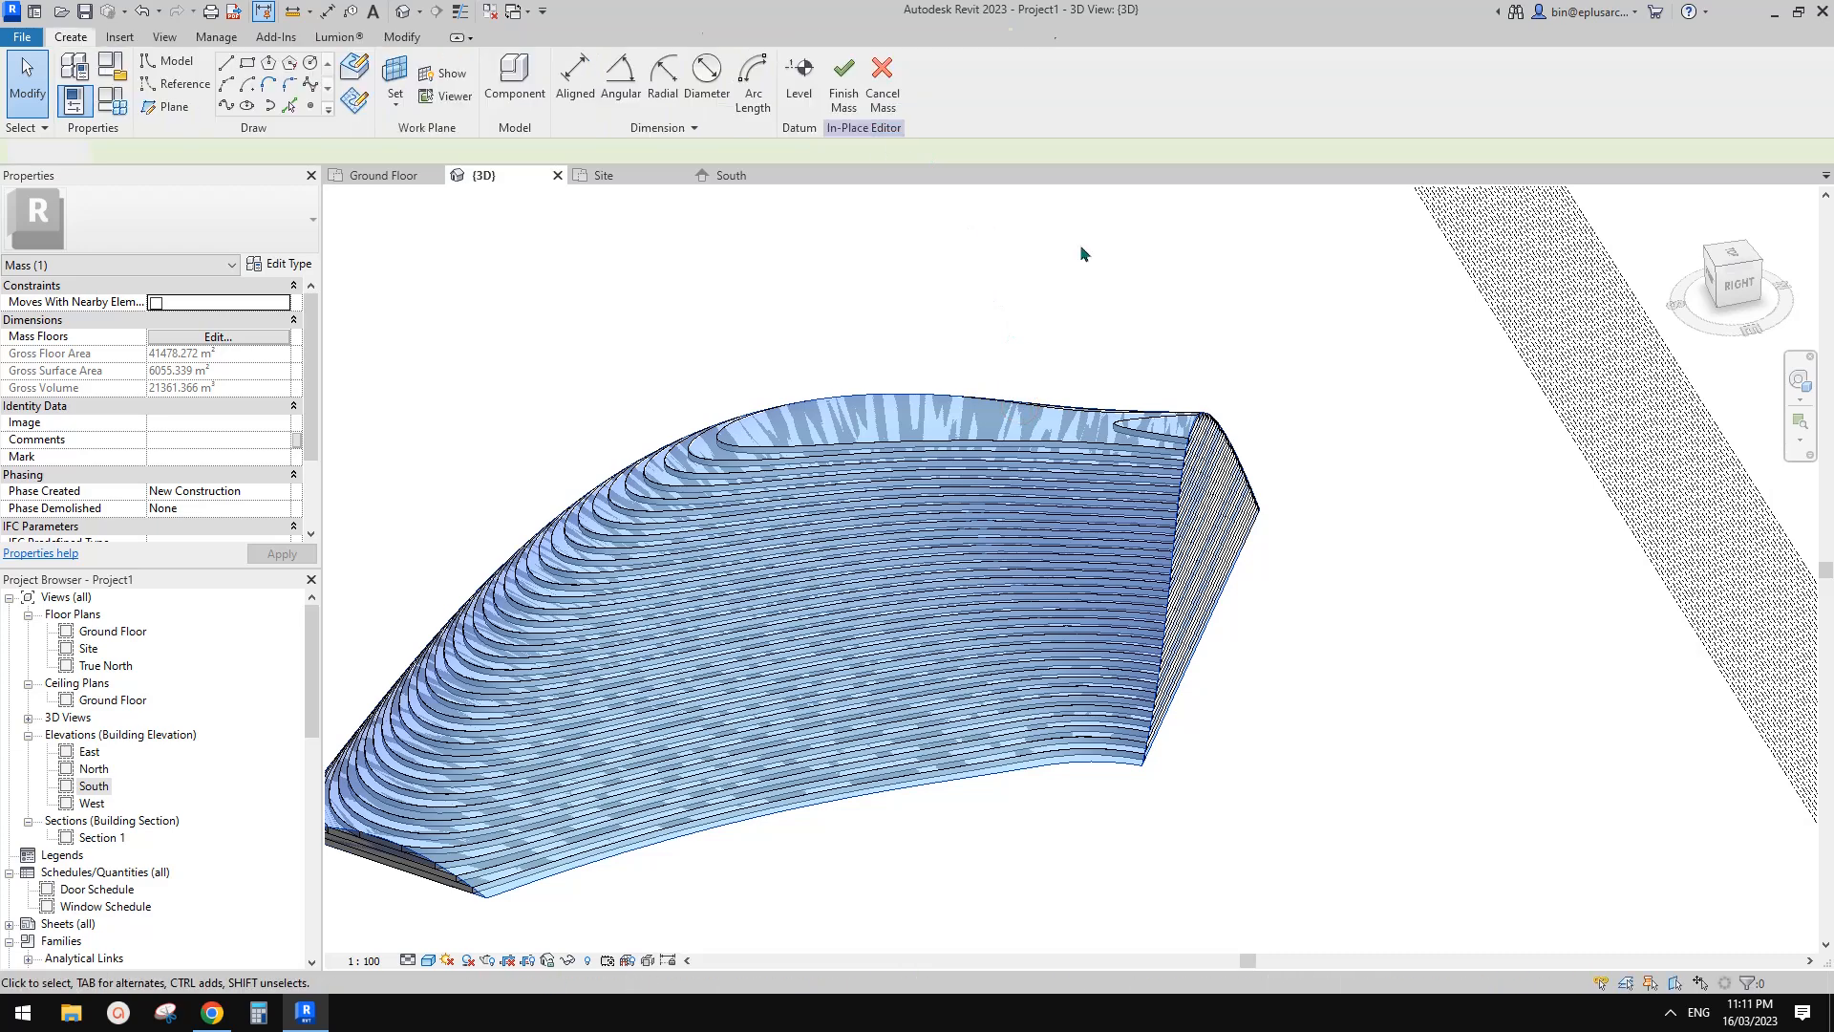
scroll(1128, 406, "down", 3)
middle_click_drag(1201, 483, 1278, 537, "shift")
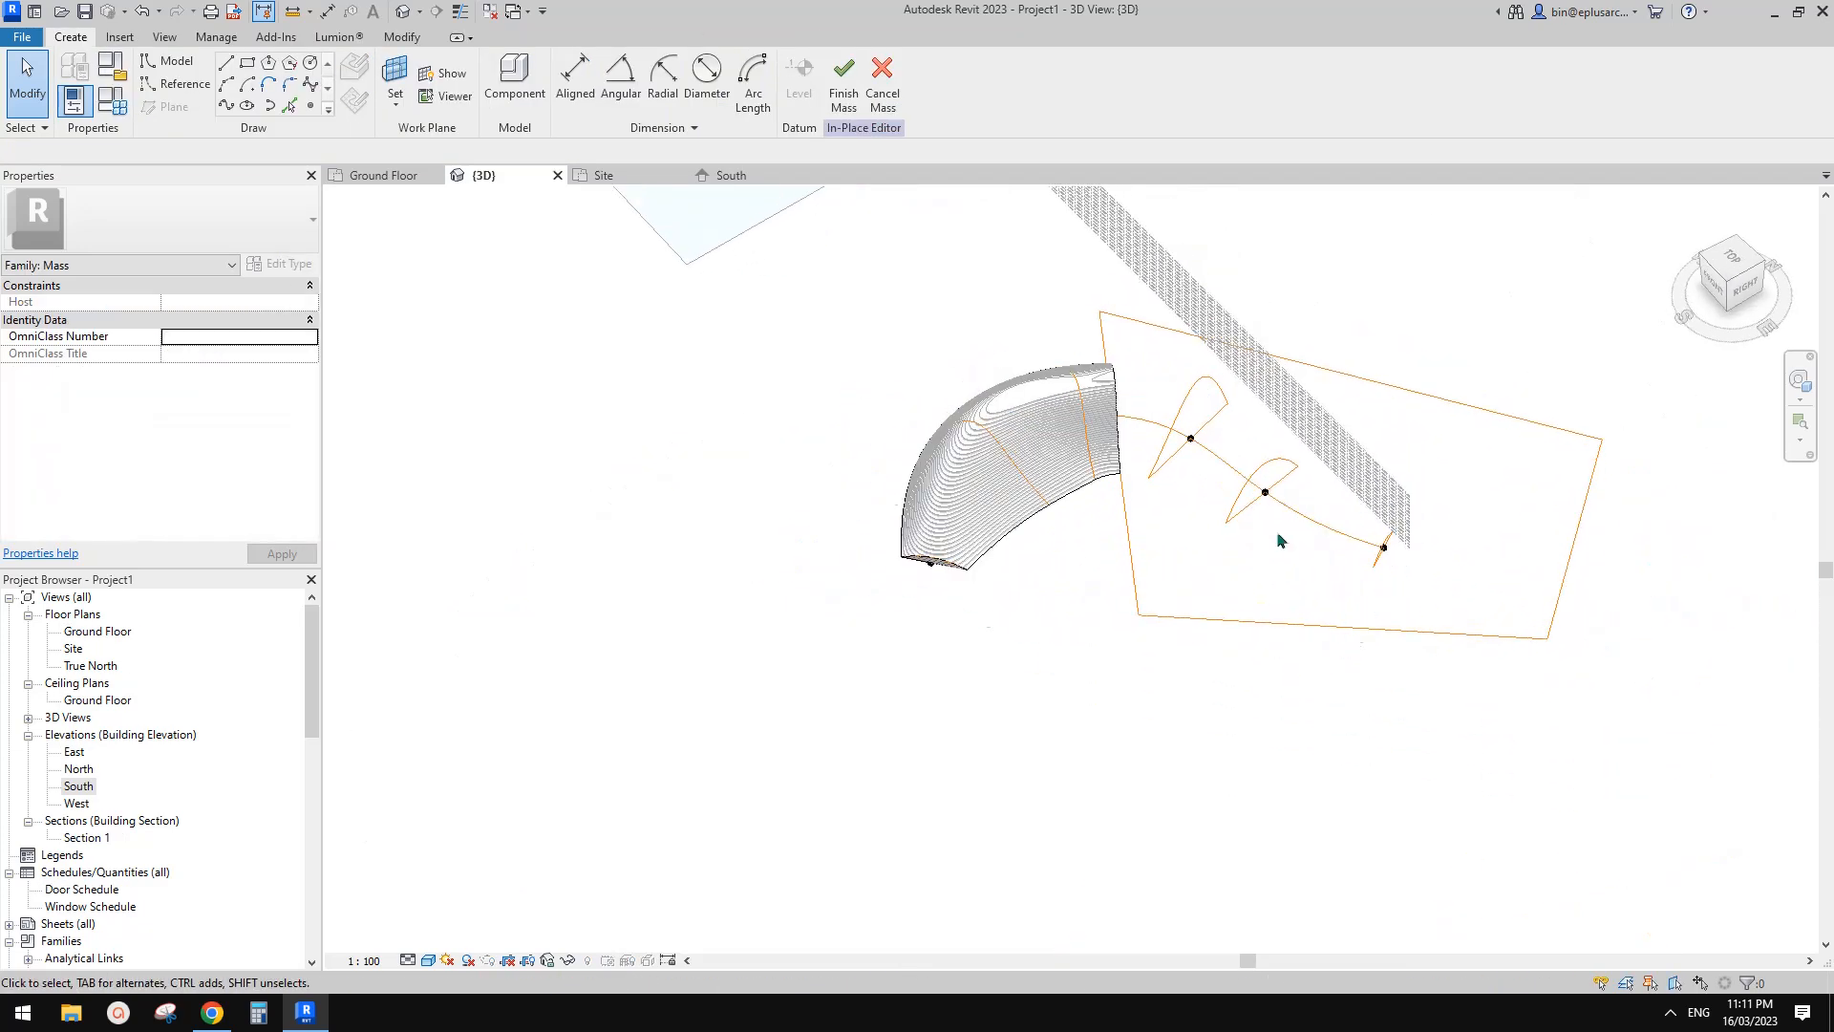
left_click_drag(808, 553, 705, 562)
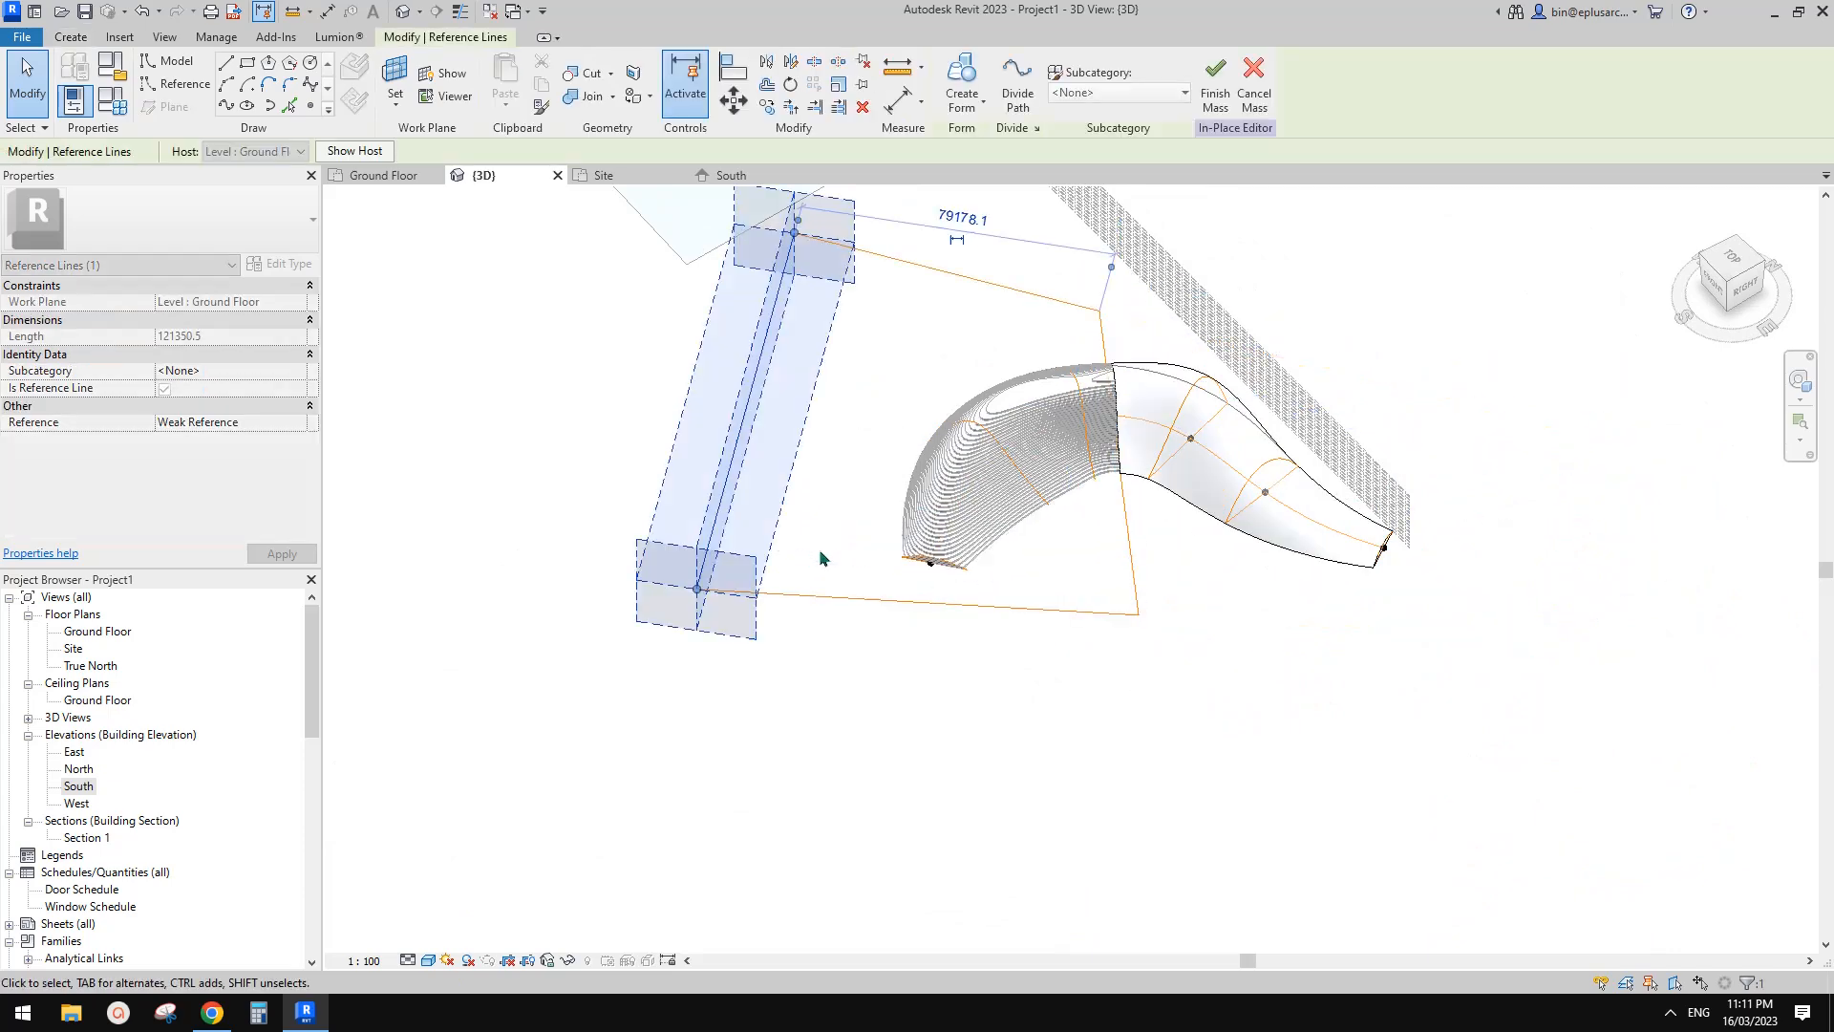
left_click(1211, 98)
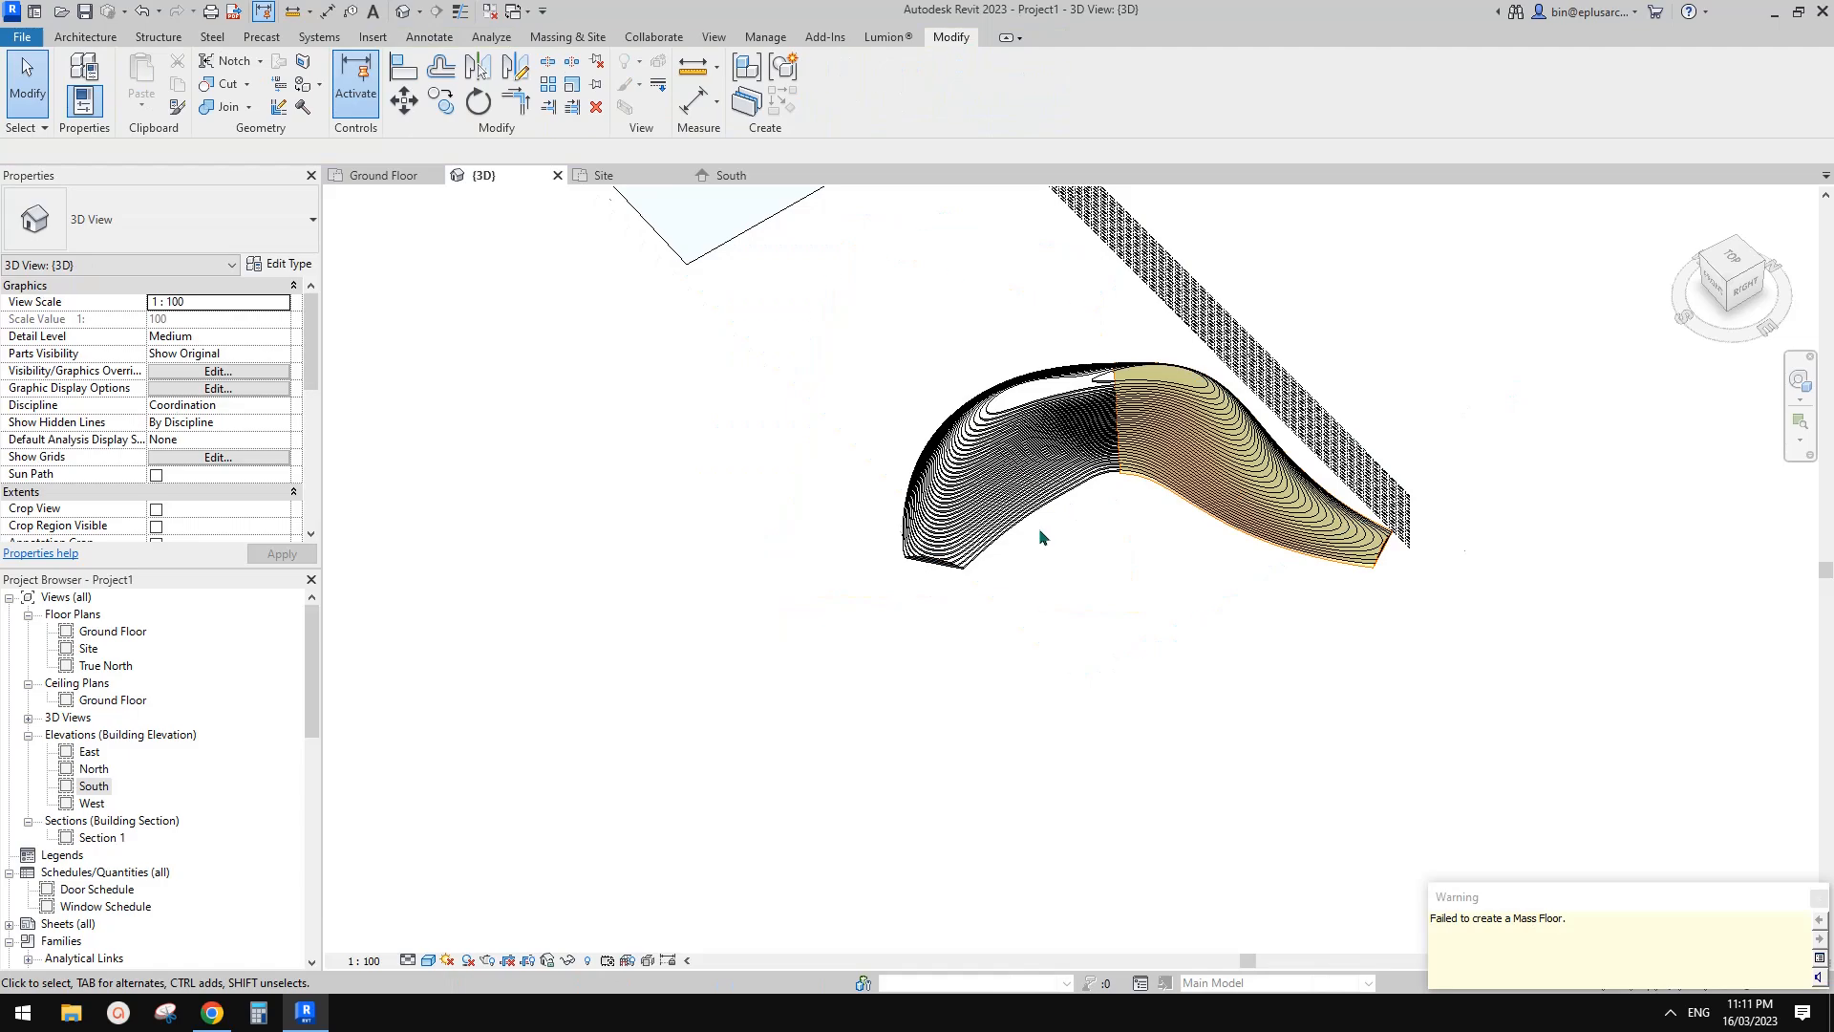
Step: Examine the Update to Face option on one of the floors in the half now cut away
scroll(1090, 526, "up", 4)
middle_click_drag(1129, 521, 729, 527, "shift")
scroll(908, 704, "down", 1)
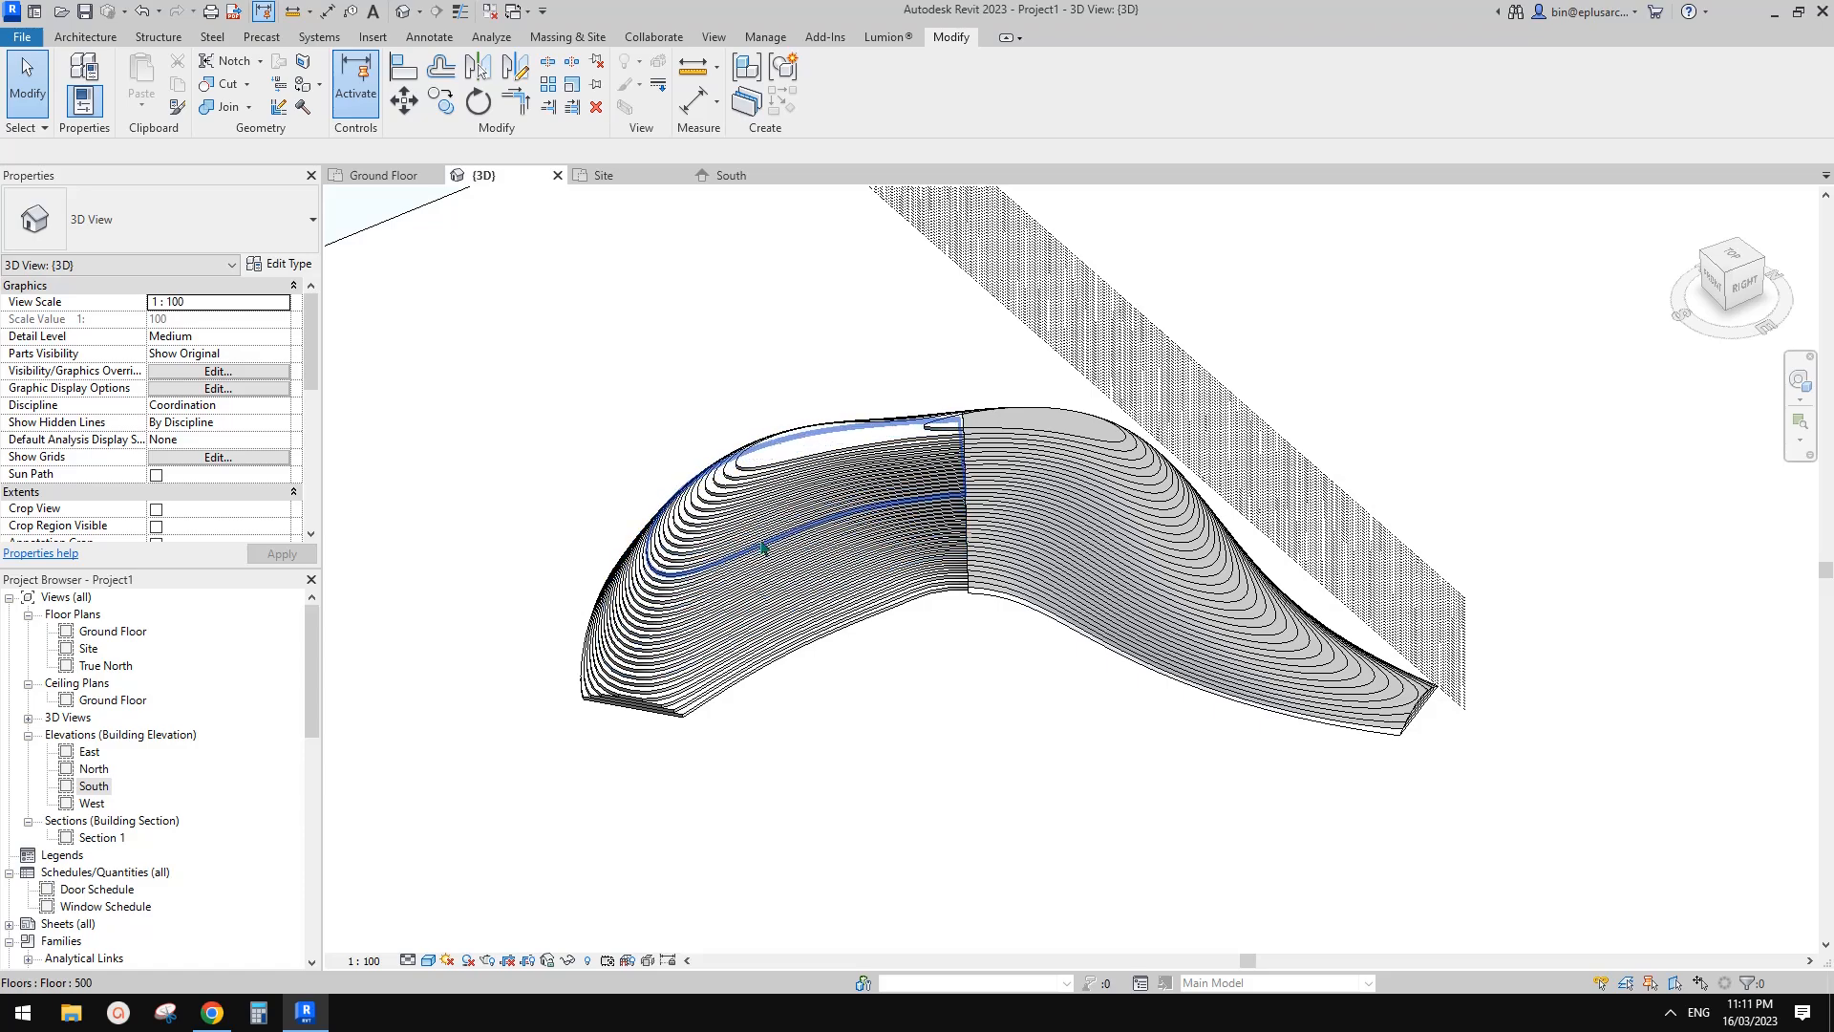
middle_click_drag(1198, 607, 946, 497, "shift")
left_click(810, 450)
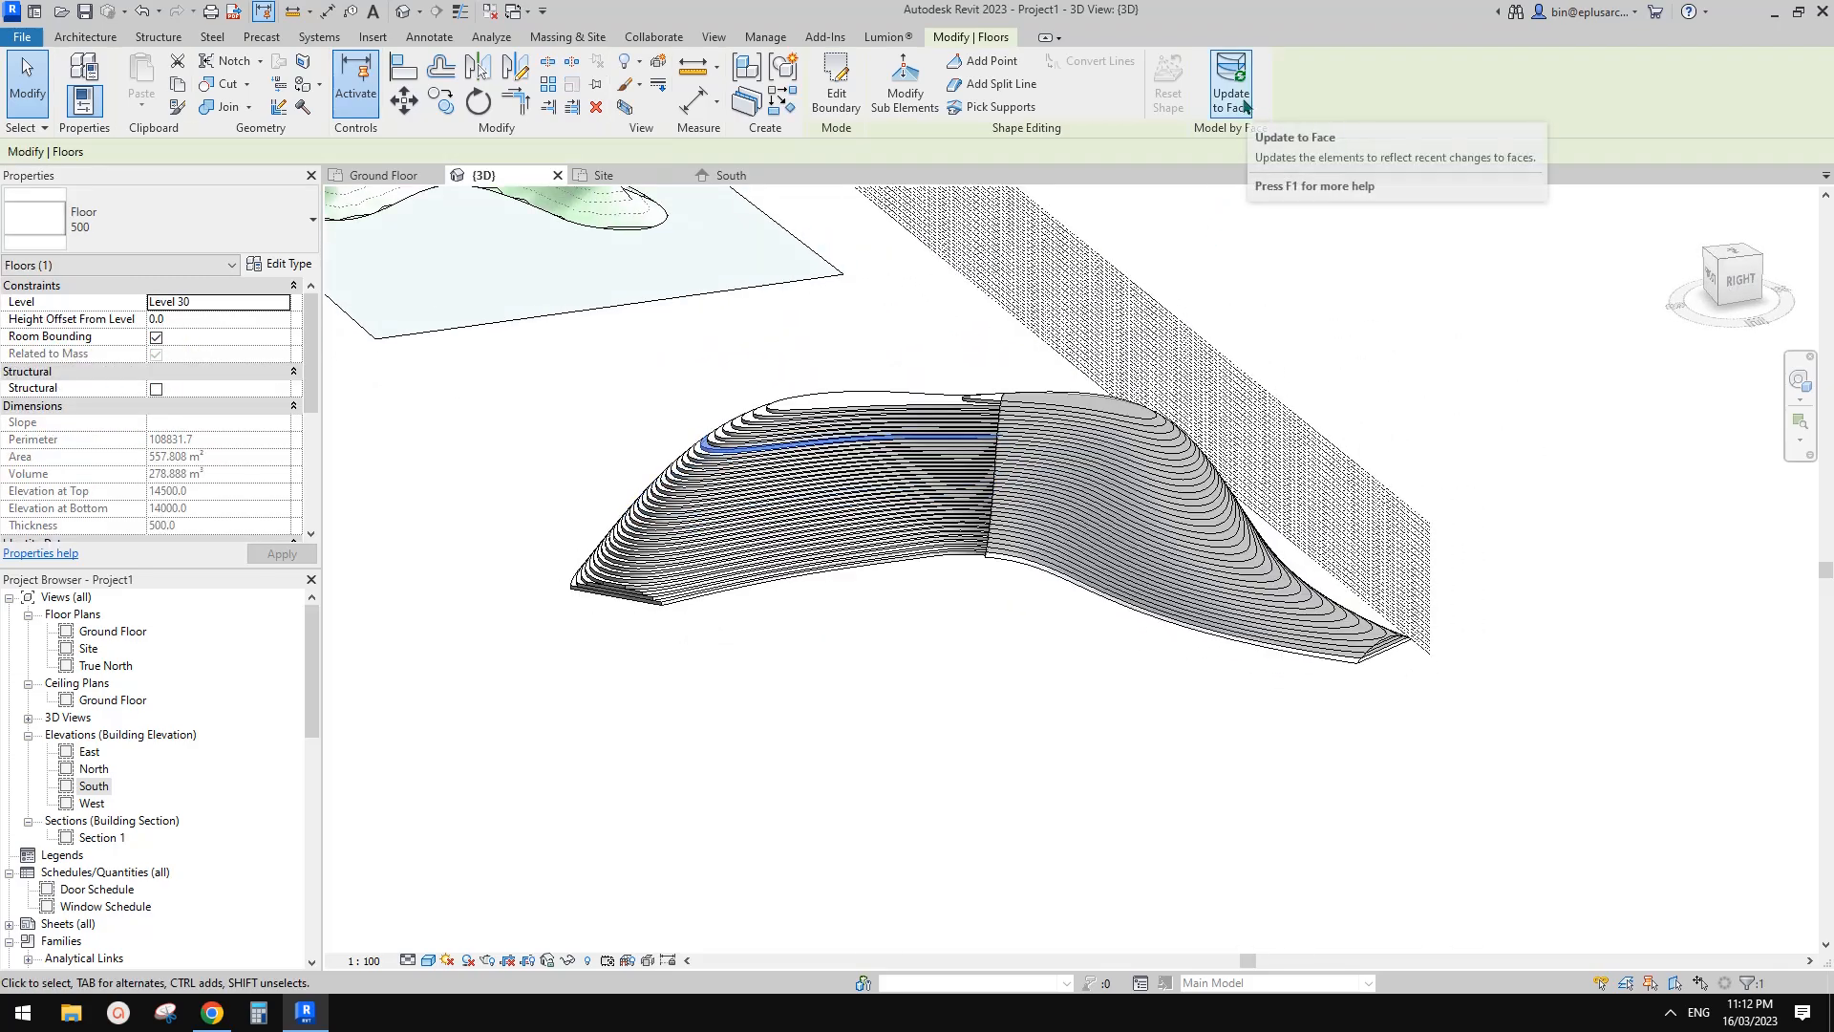
left_click(1170, 471)
key("ctrl+z")
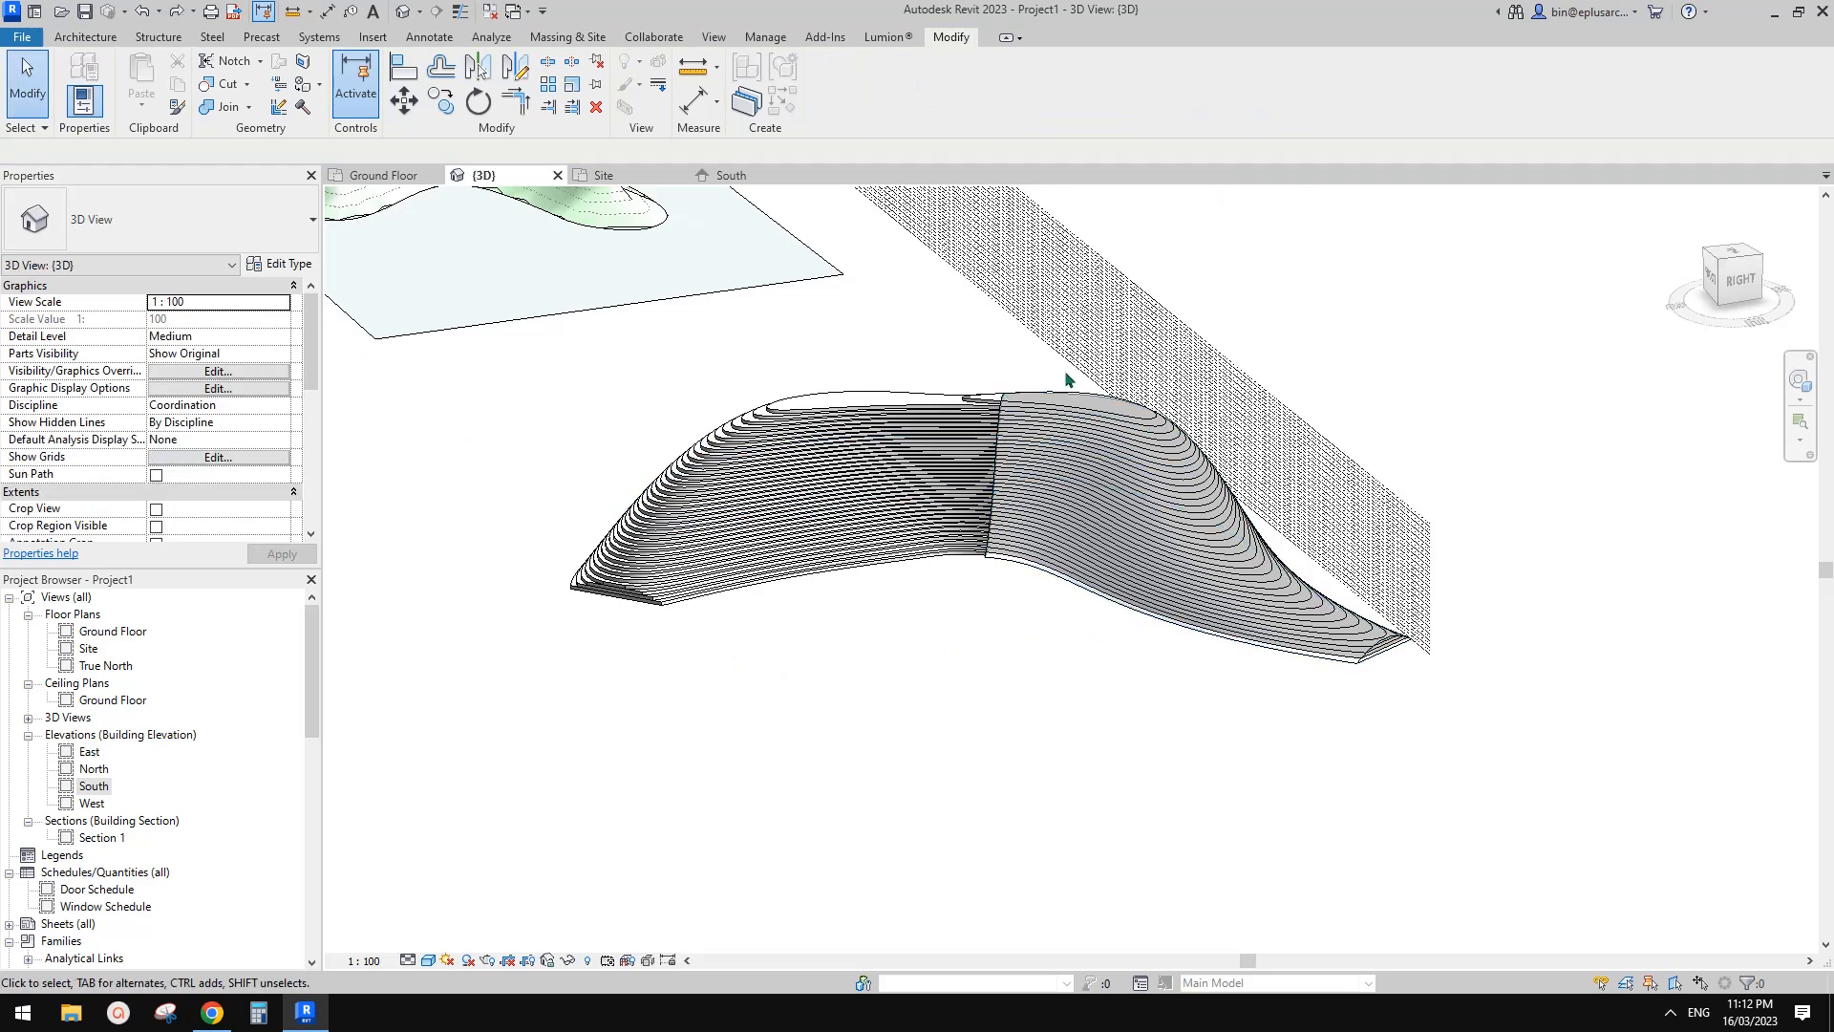
Step: Select all floors of the first half, copy them to the clipboard, and update the originals to the new mass faces
middle_click_drag(845, 498, 837, 567, "shift")
middle_click_drag(781, 507, 838, 530)
left_click_drag(574, 333, 1097, 737)
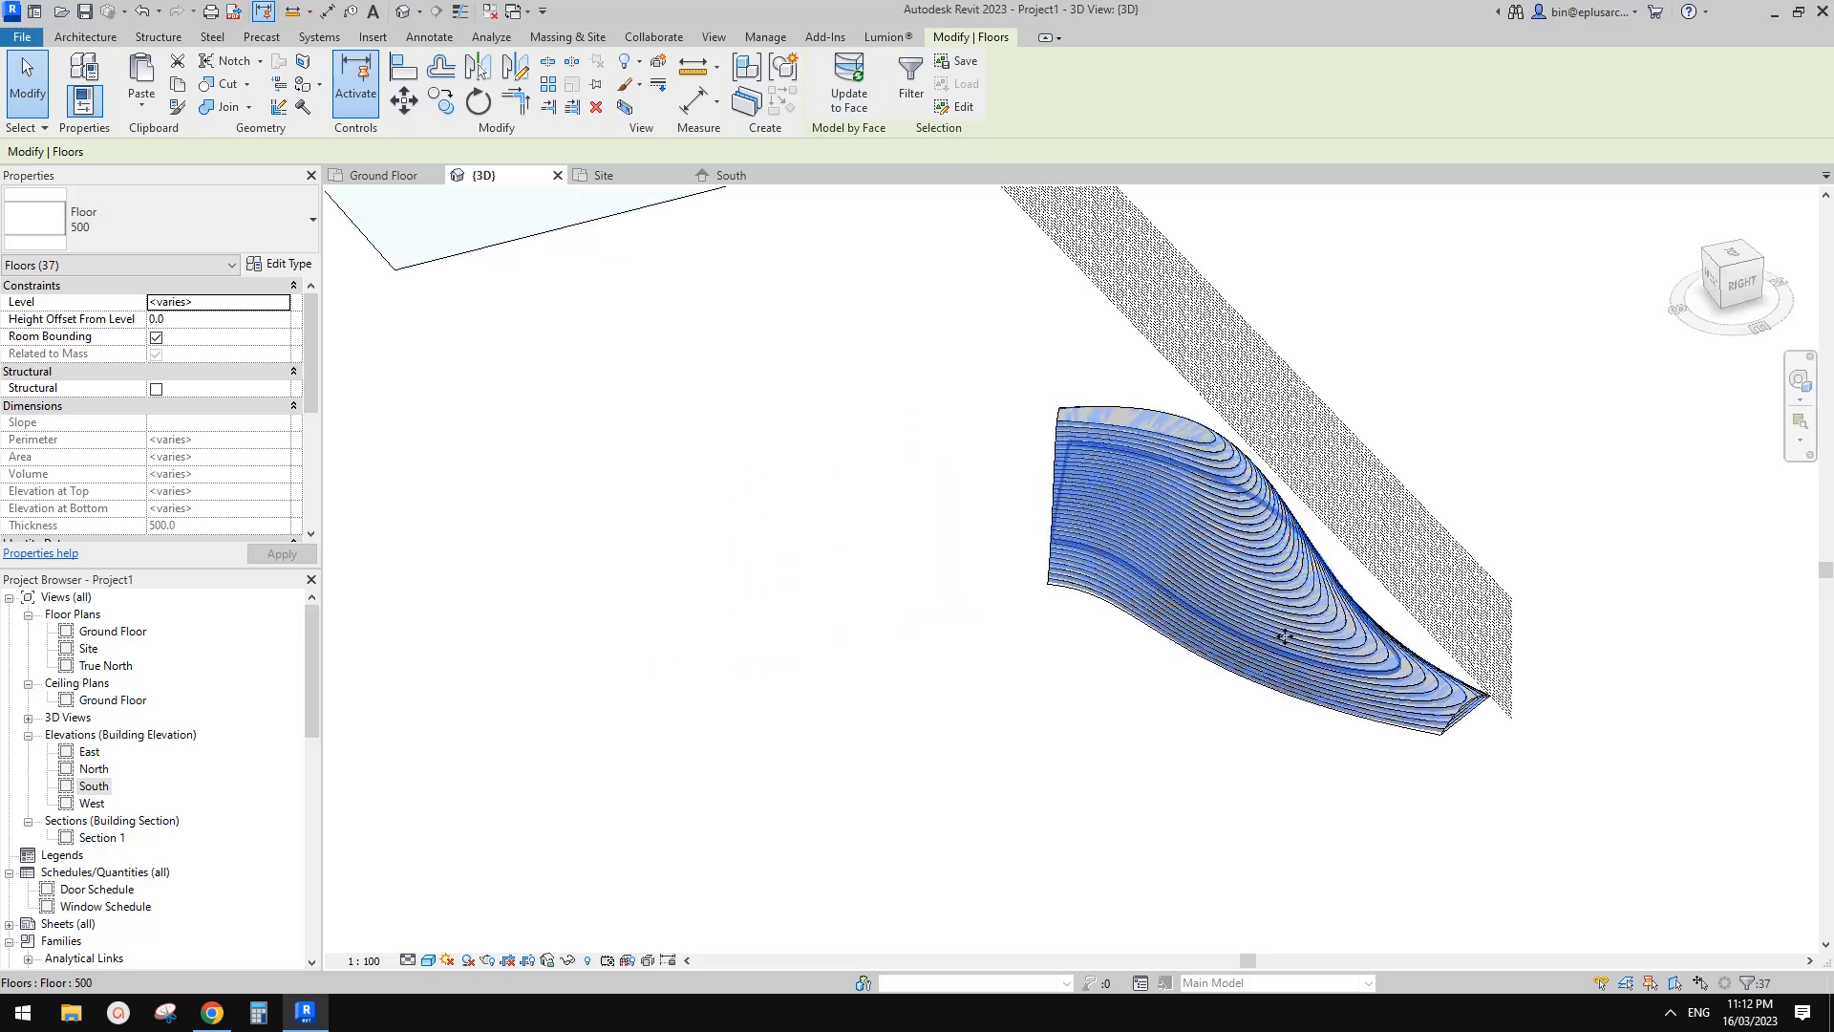
Step: Paste the copied floors aligned to the same place to restore the first half of the building
left_click(142, 107)
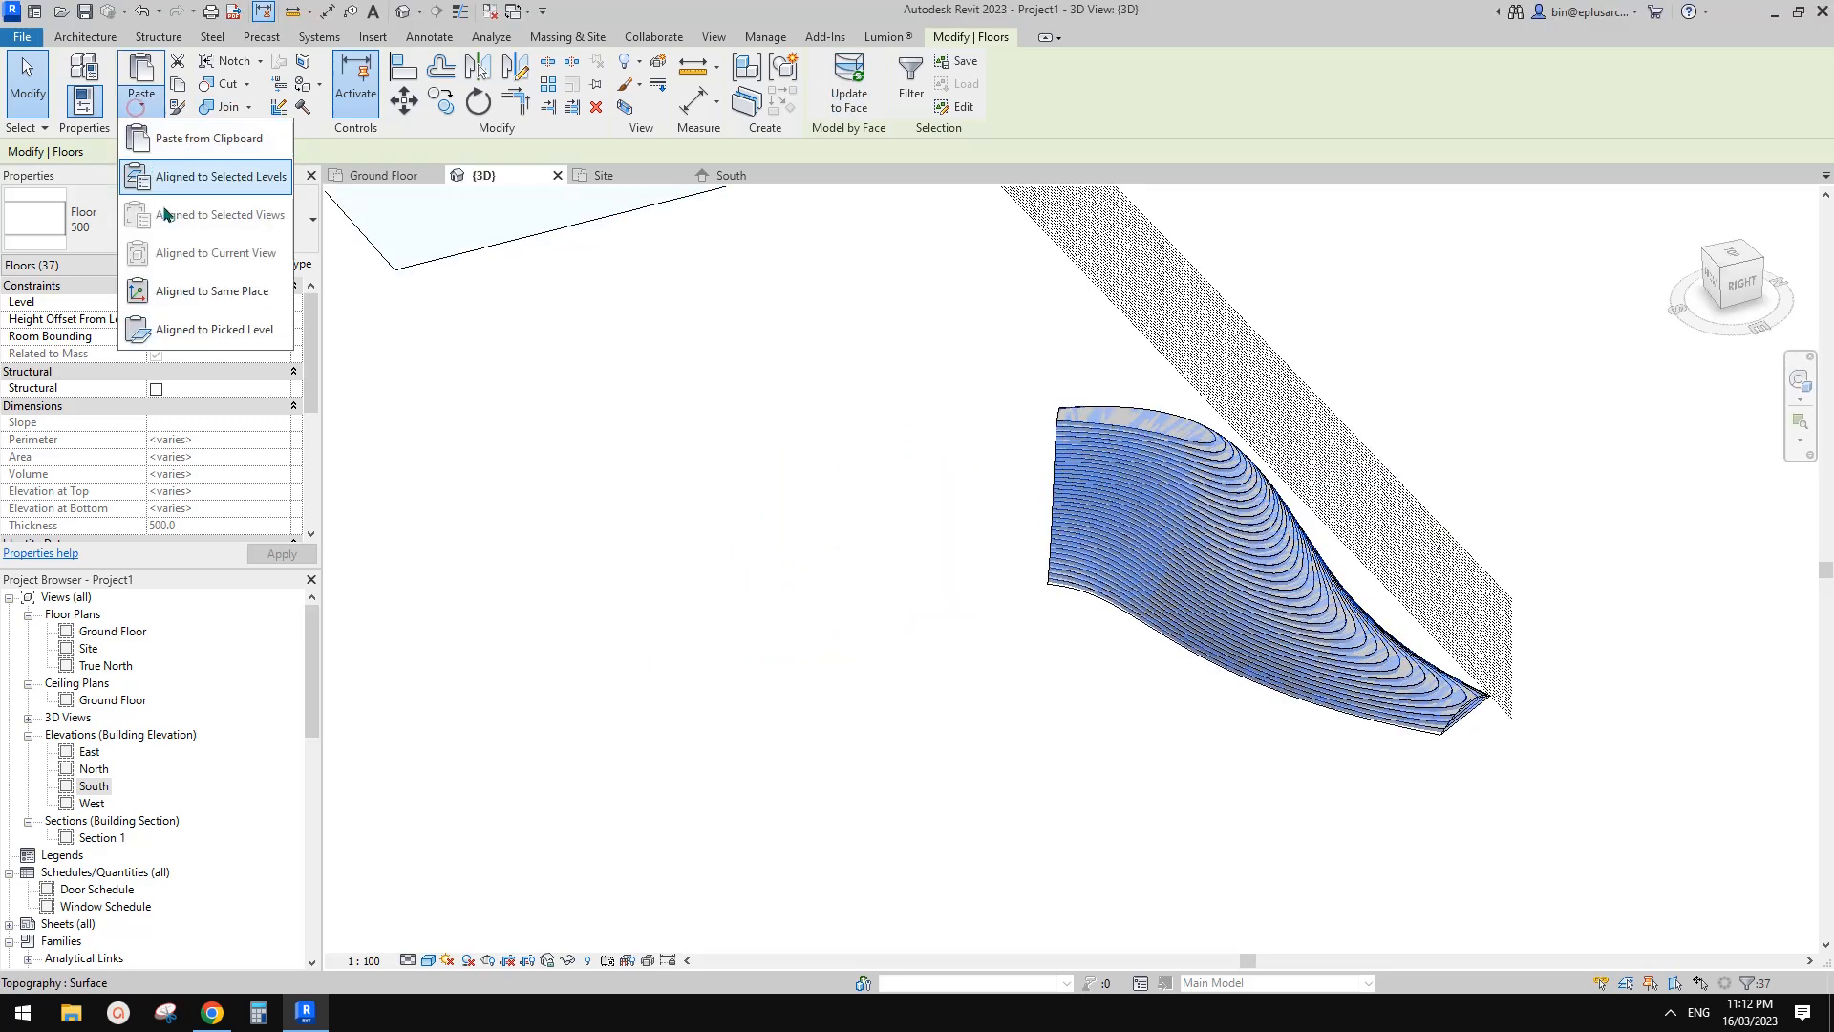
left_click(207, 287)
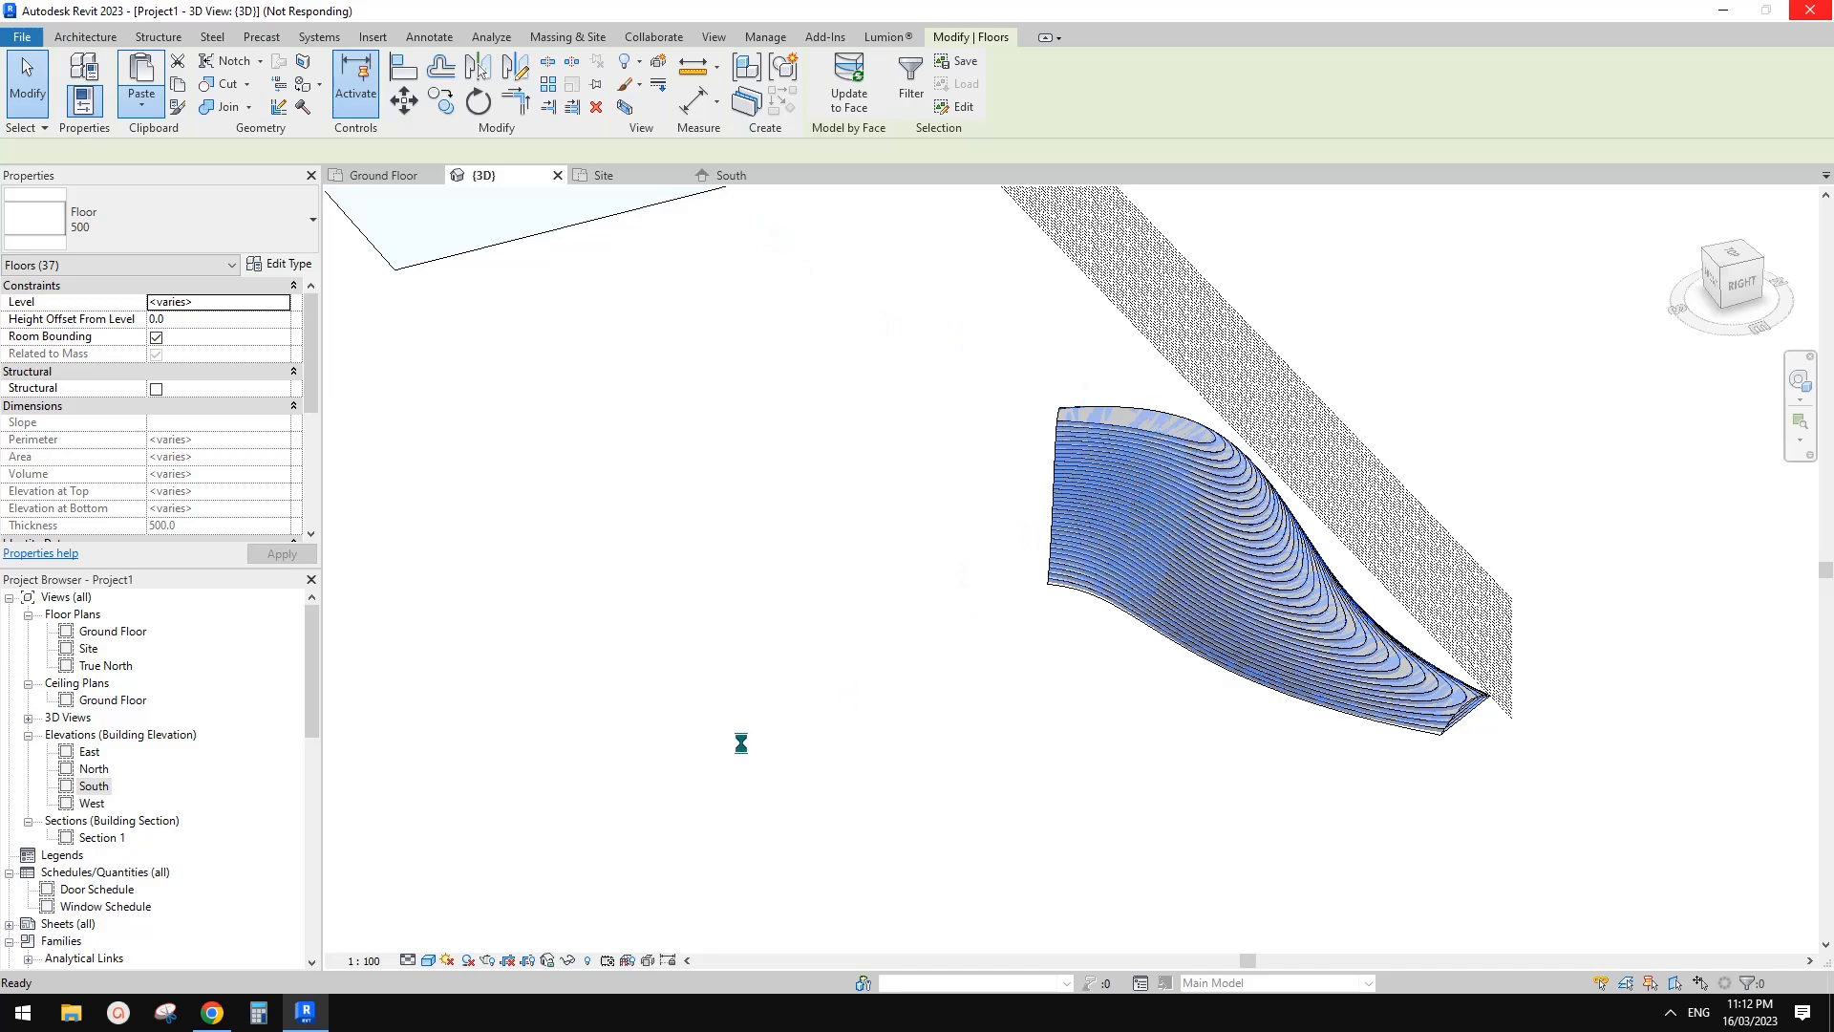
left_click(1097, 693)
scroll(1070, 680, "down", 2)
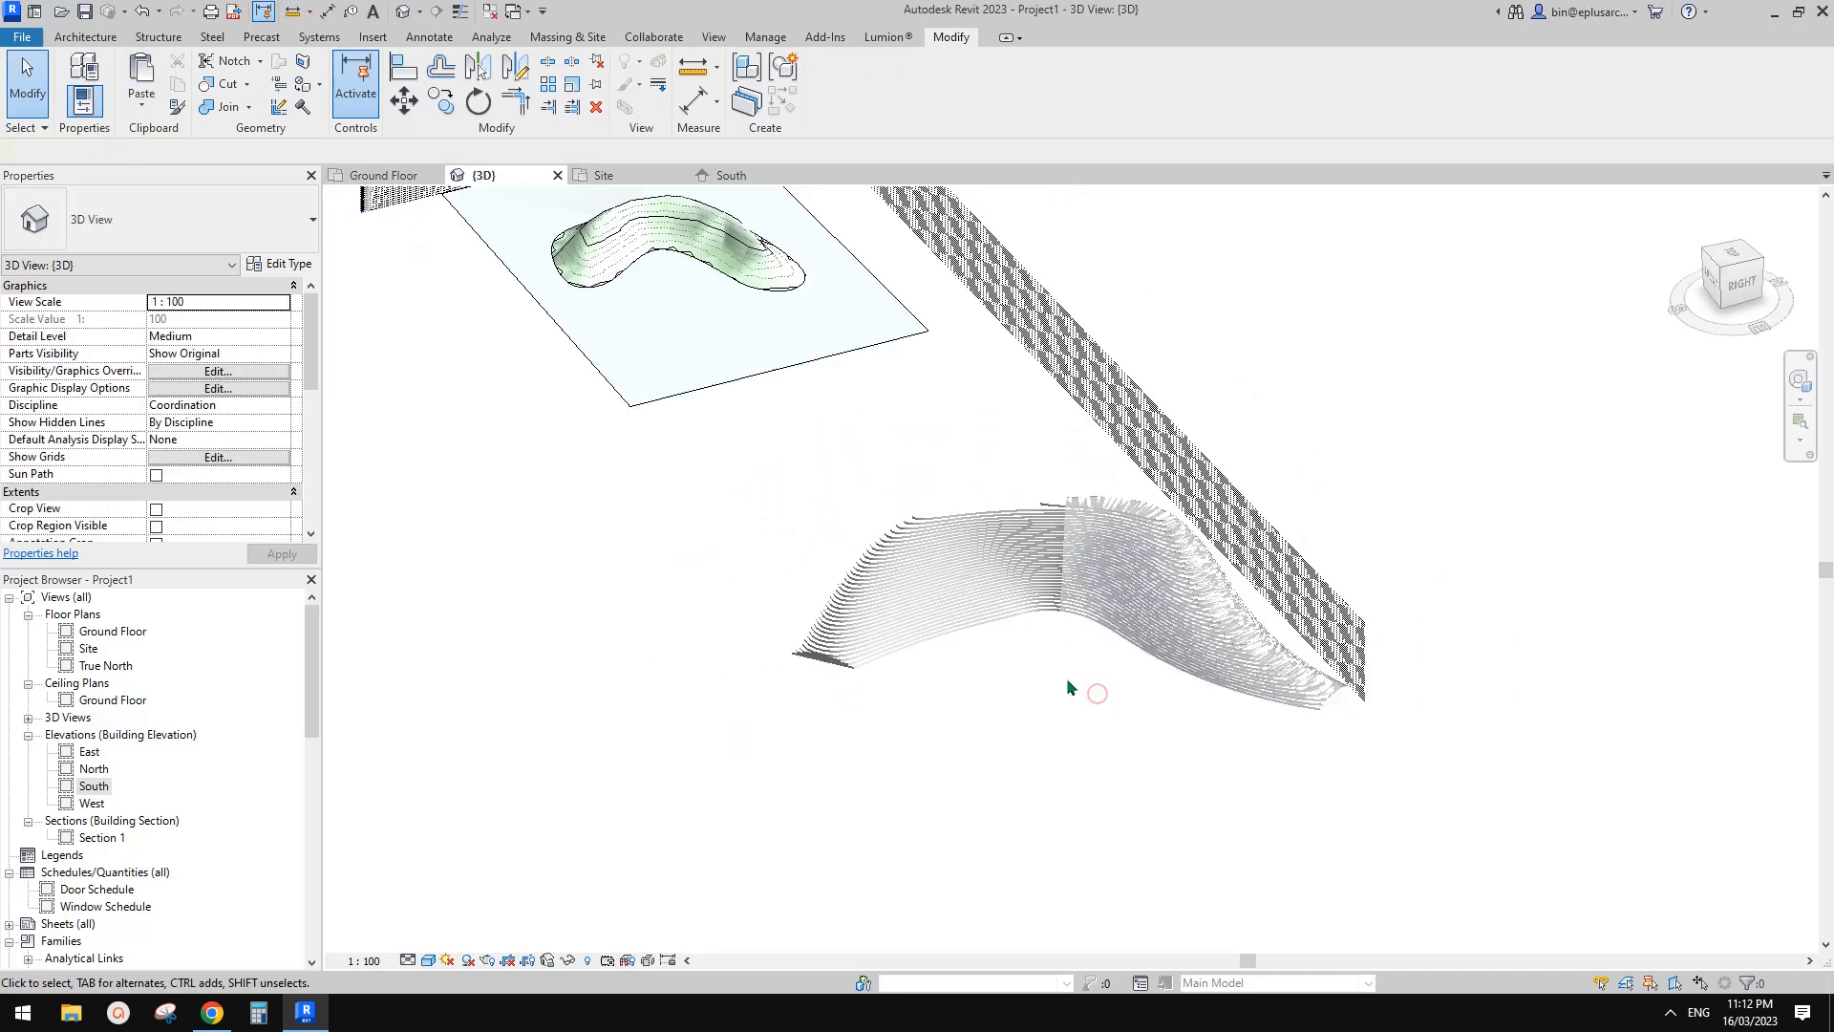
middle_click_drag(1068, 686, 1216, 569, "shift")
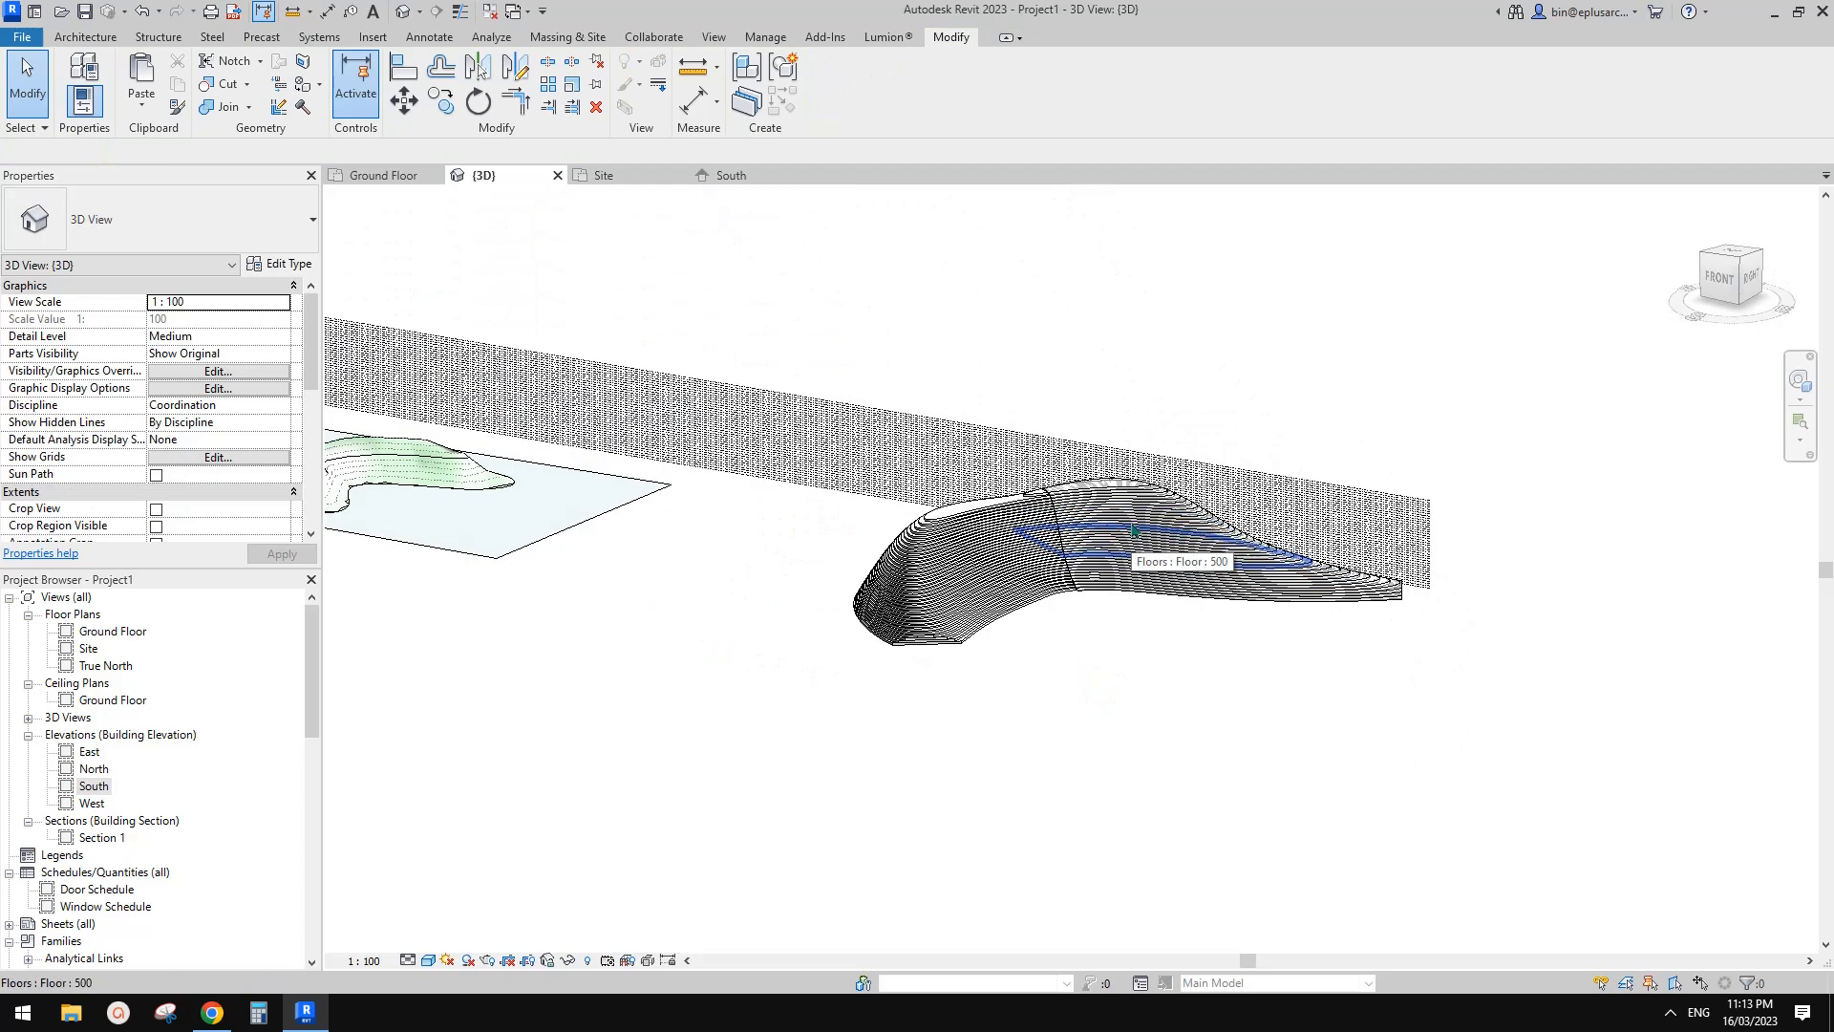
middle_click_drag(1116, 508, 1105, 559, "shift")
scroll(1094, 492, "up", 3)
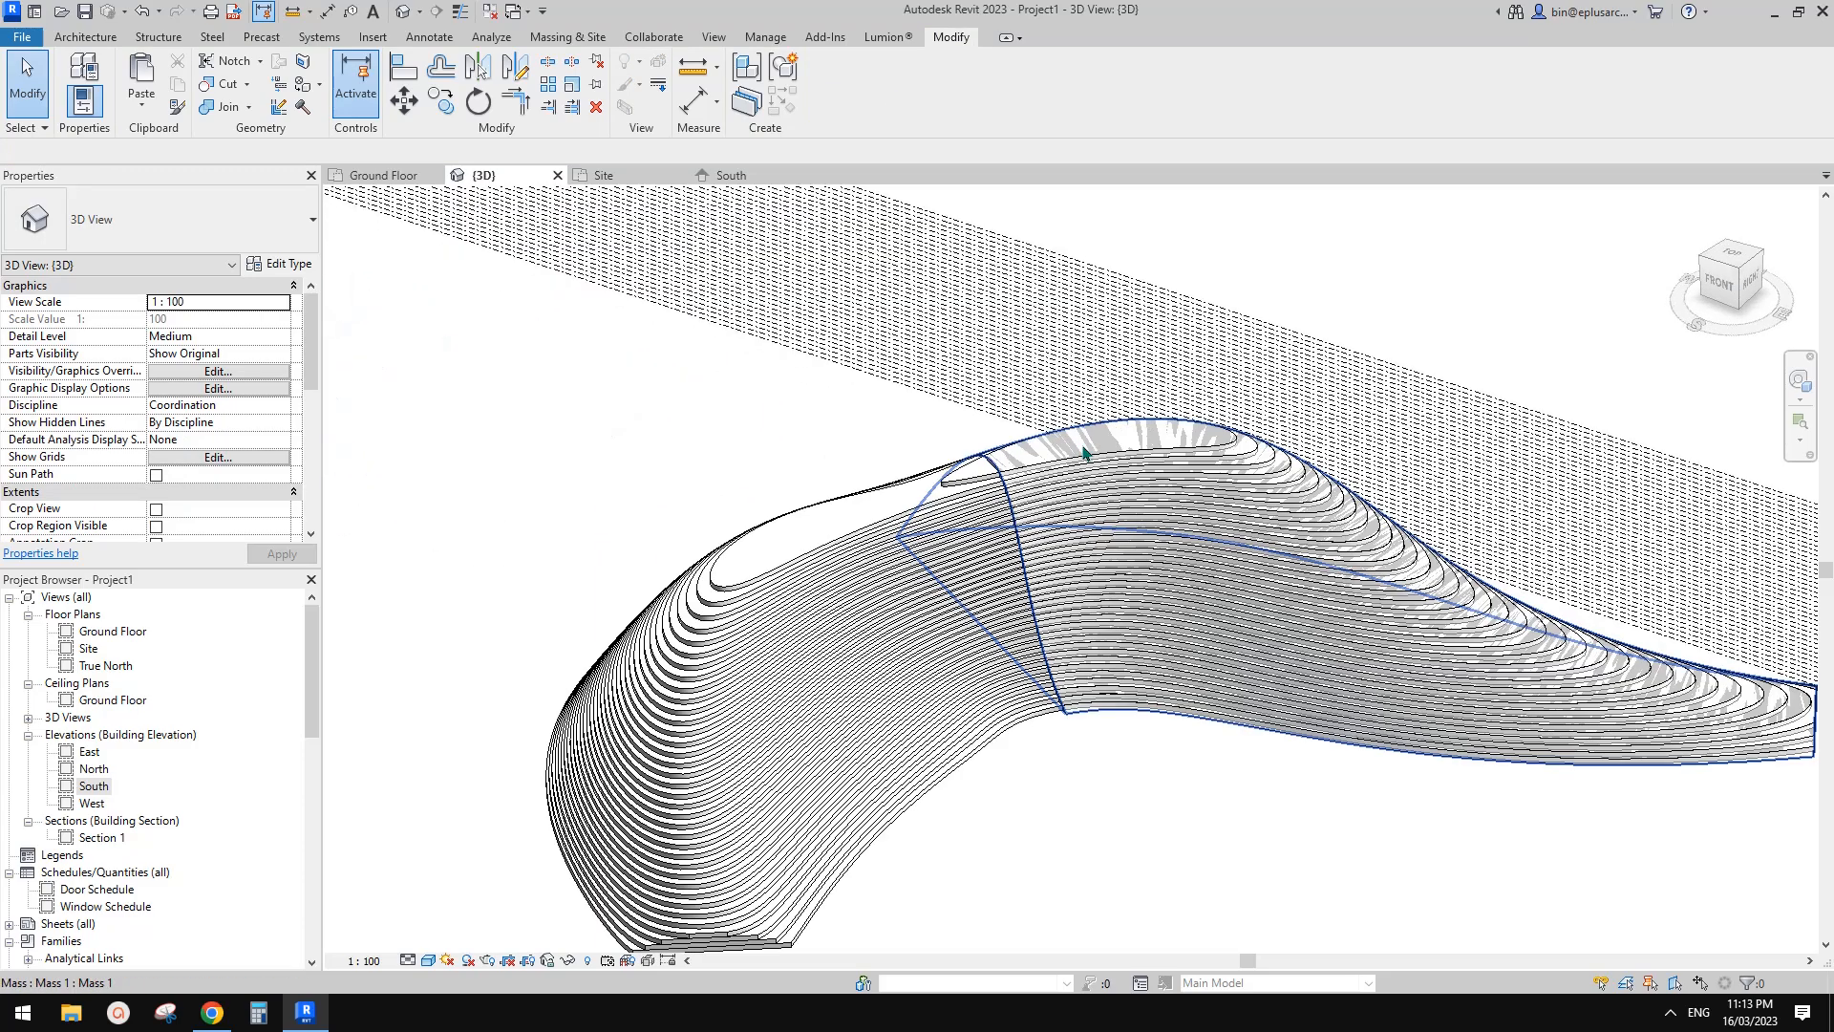
Step: Hide the mass in the 3D view by switching its display to Show Mass by View Settings, leaving only the floors
left_click(1085, 453)
scroll(881, 527, "down", 3)
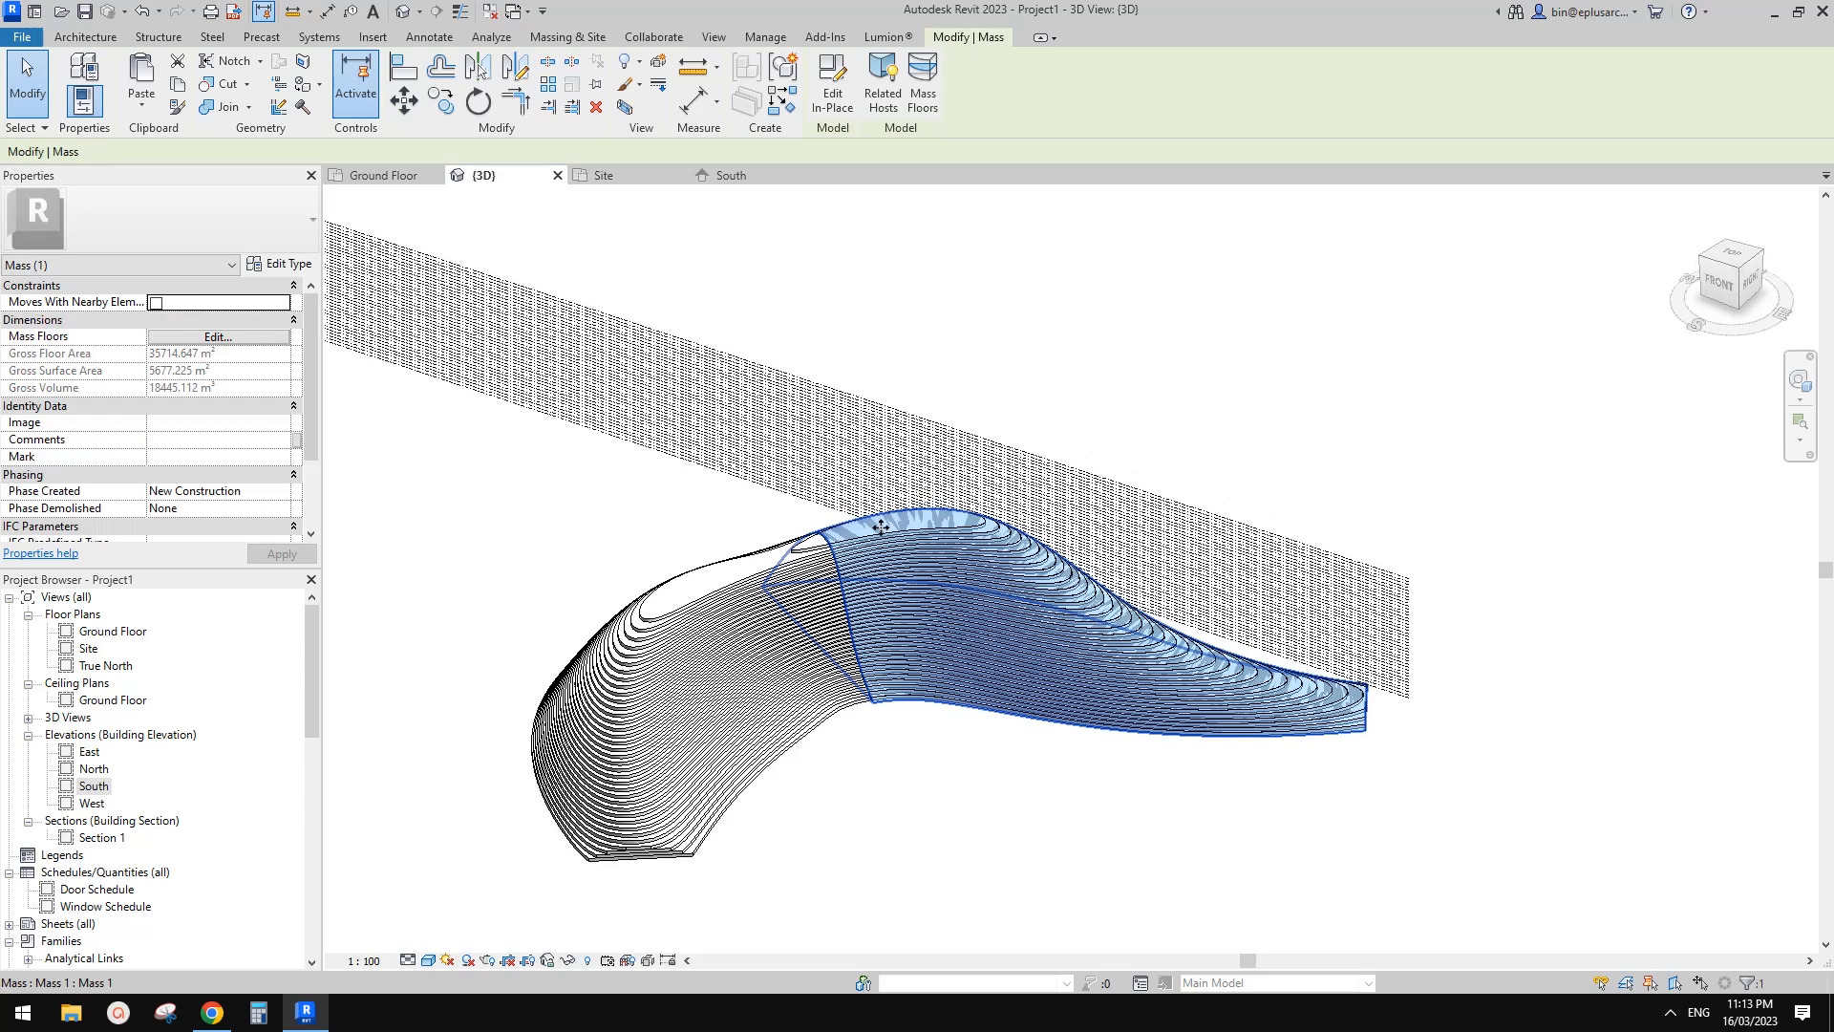
key("Escape")
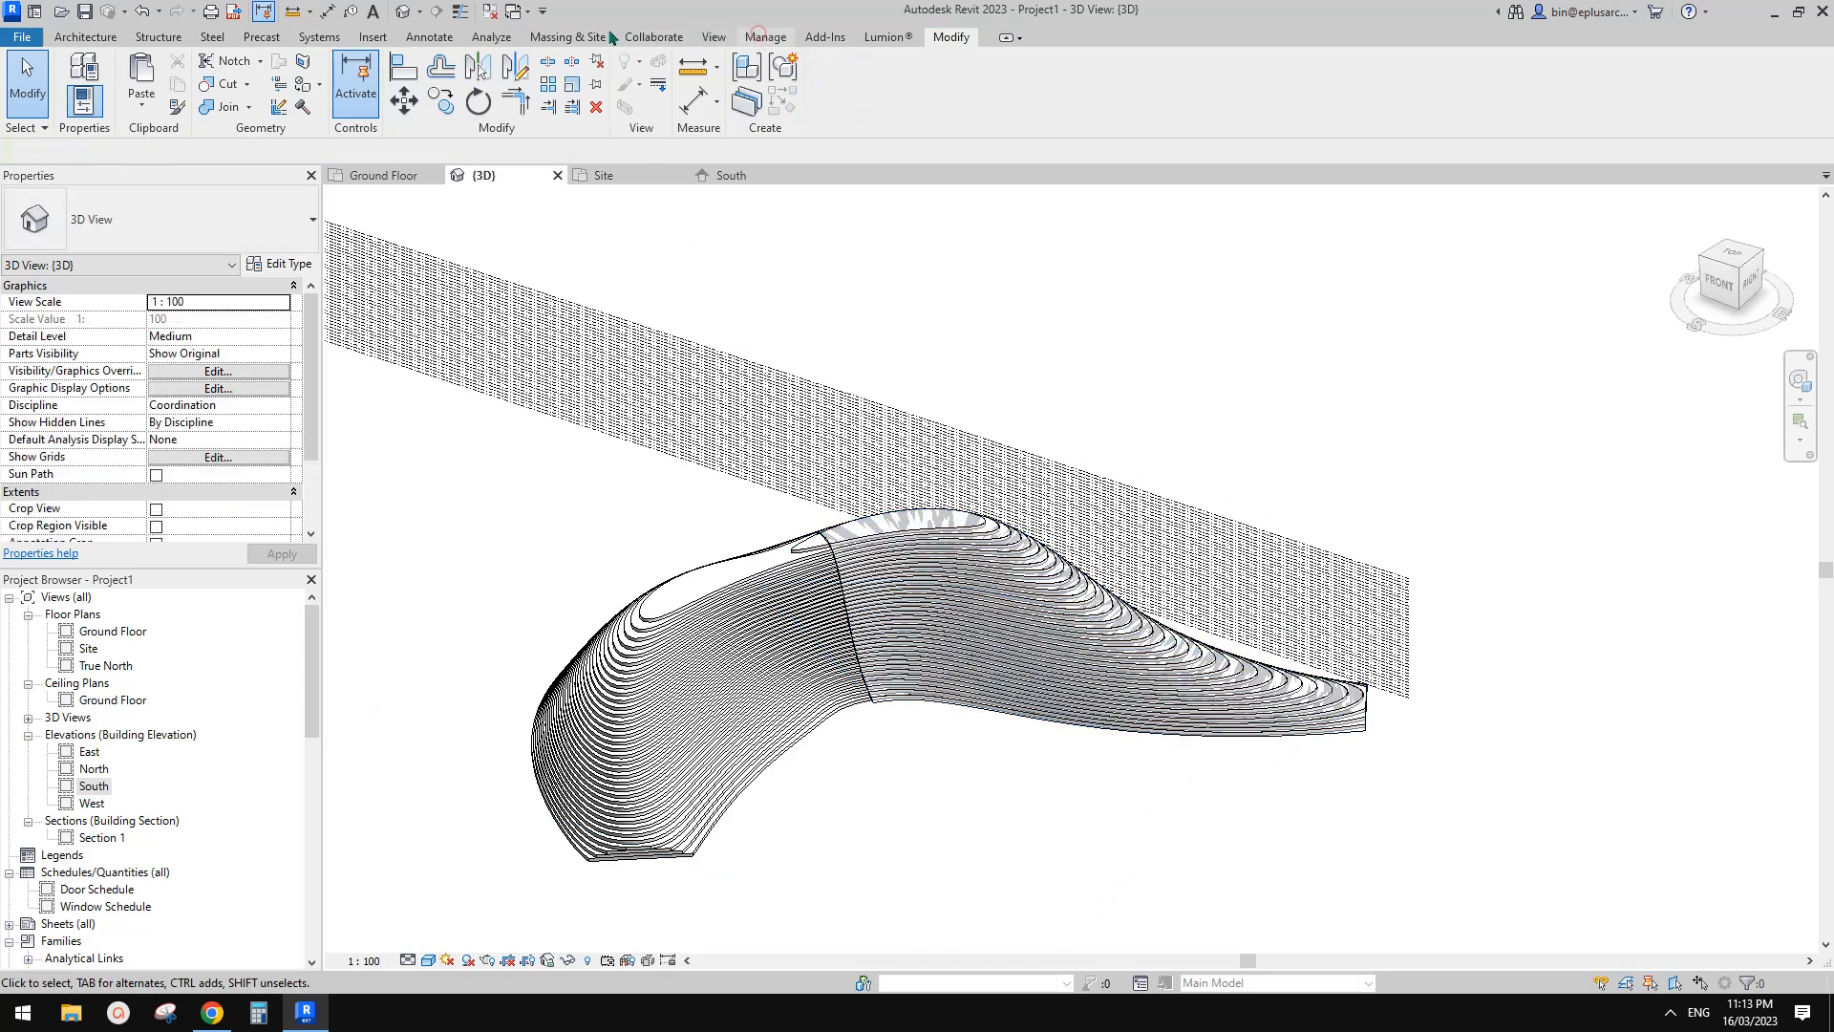
left_click(592, 38)
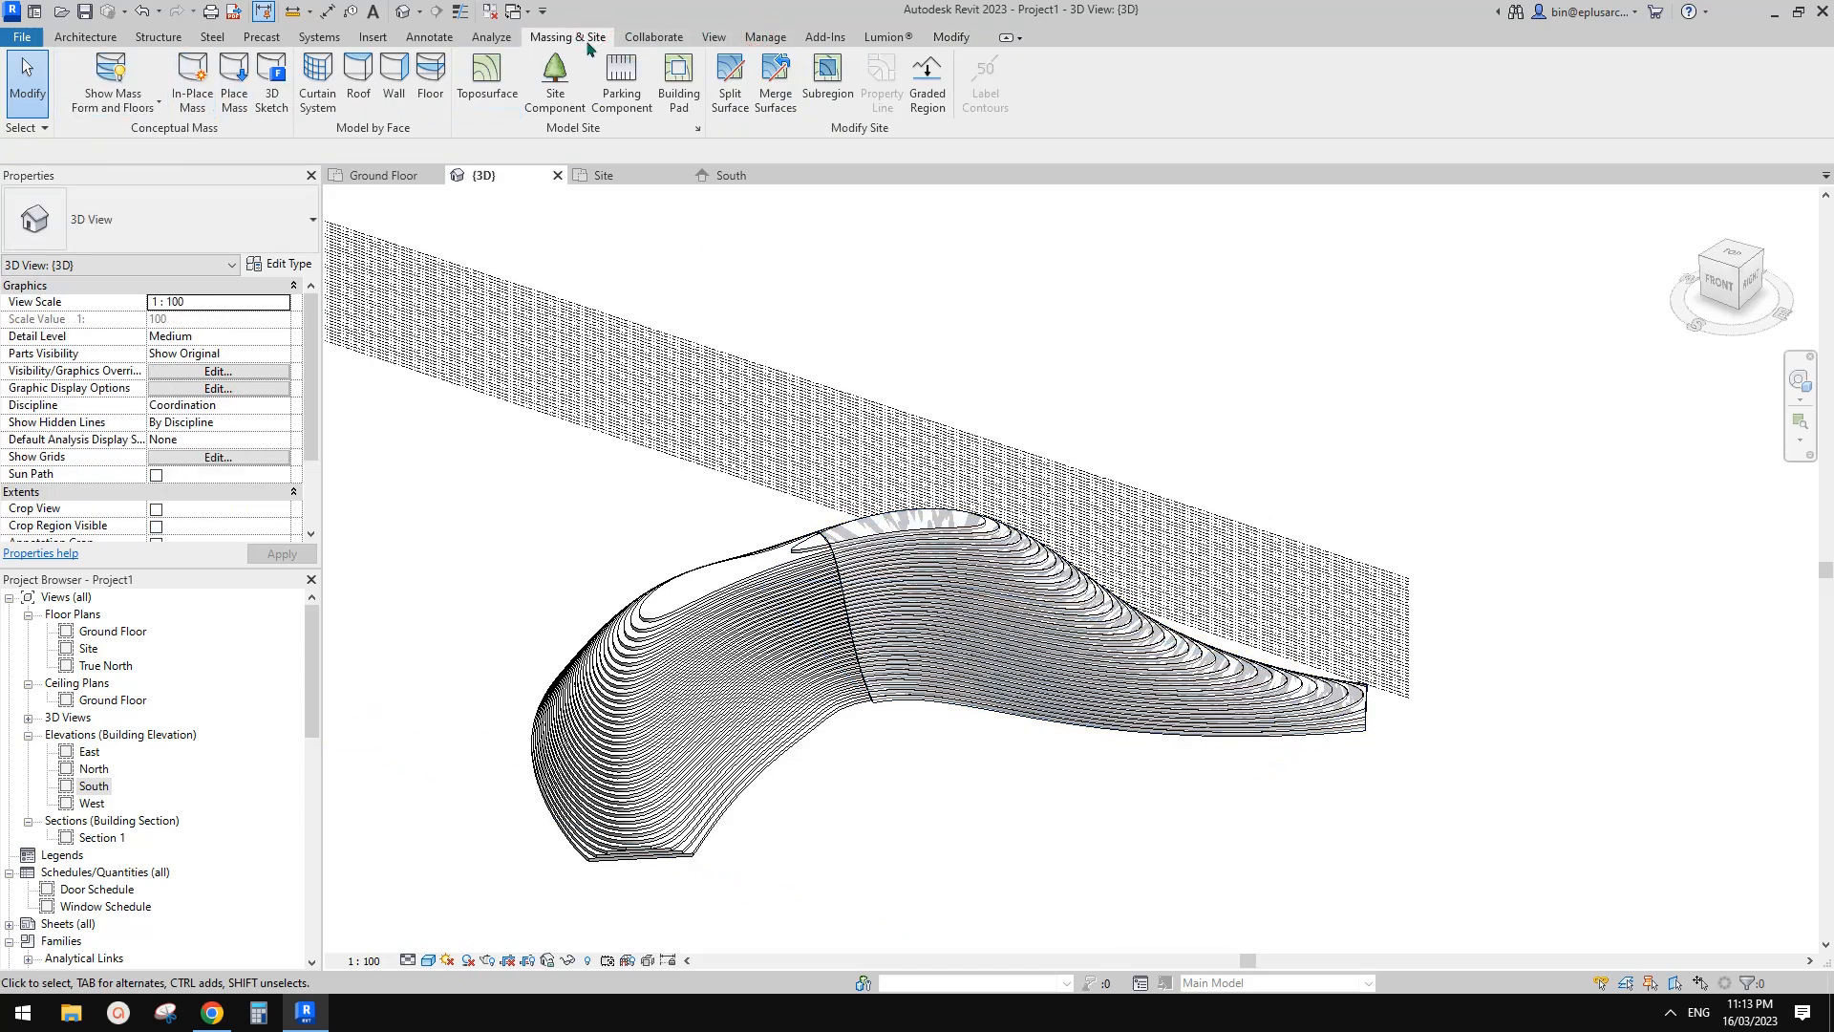
left_click(111, 81)
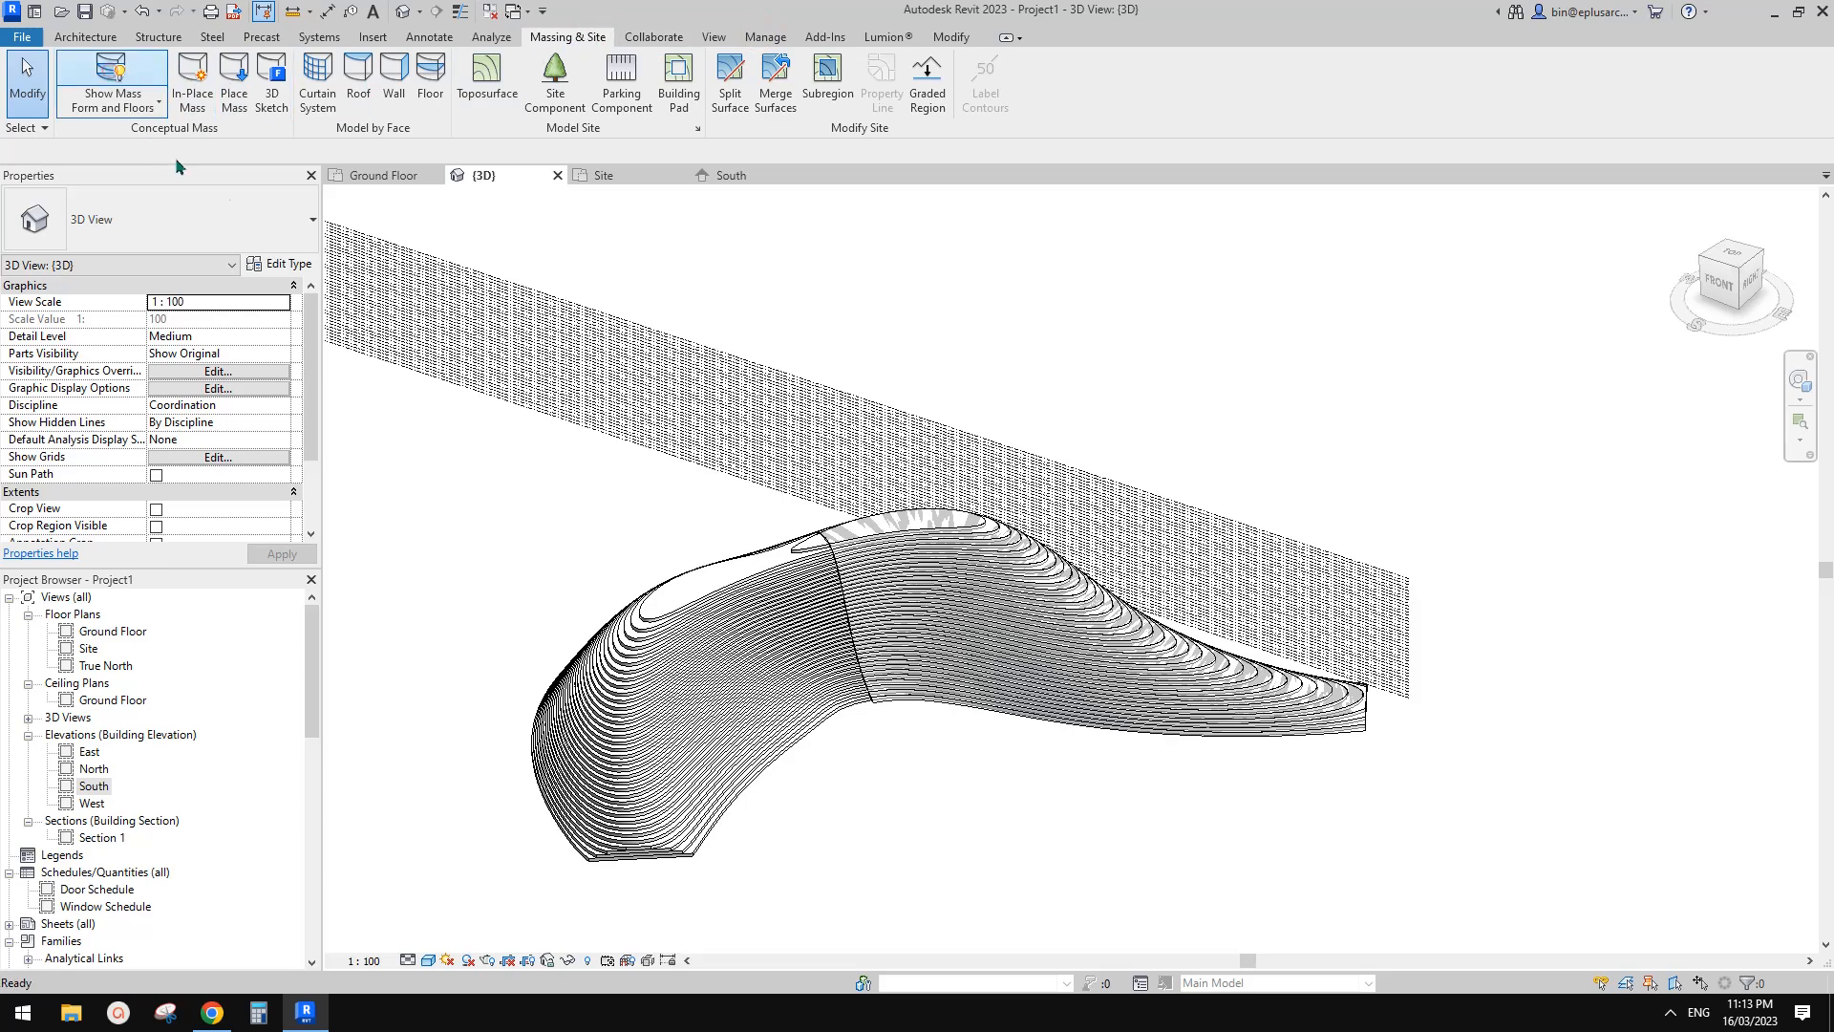
middle_click_drag(1082, 372, 1078, 376)
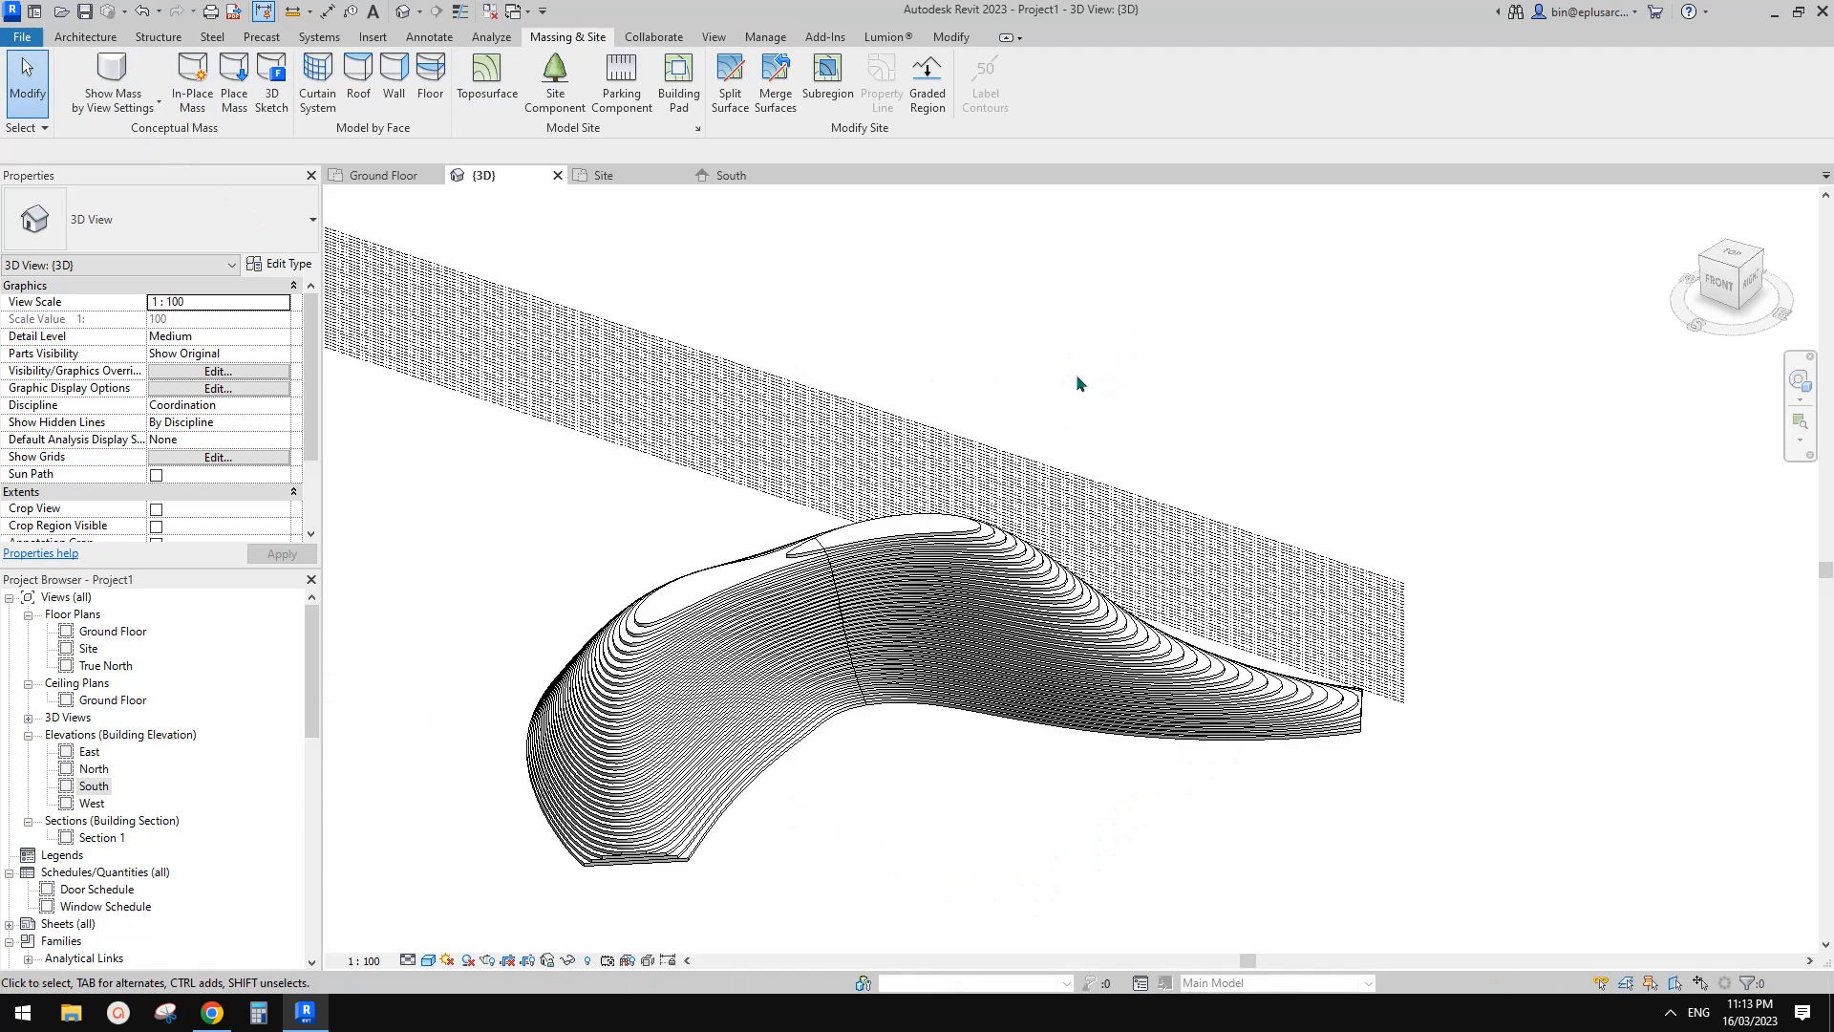
Step: Check the Mass category's visibility in the 3D view's Visibility/Graphic Overrides
key("v")
key("v")
left_click(646, 515)
key("m")
scroll(661, 582, "down", 1)
left_click(1099, 764)
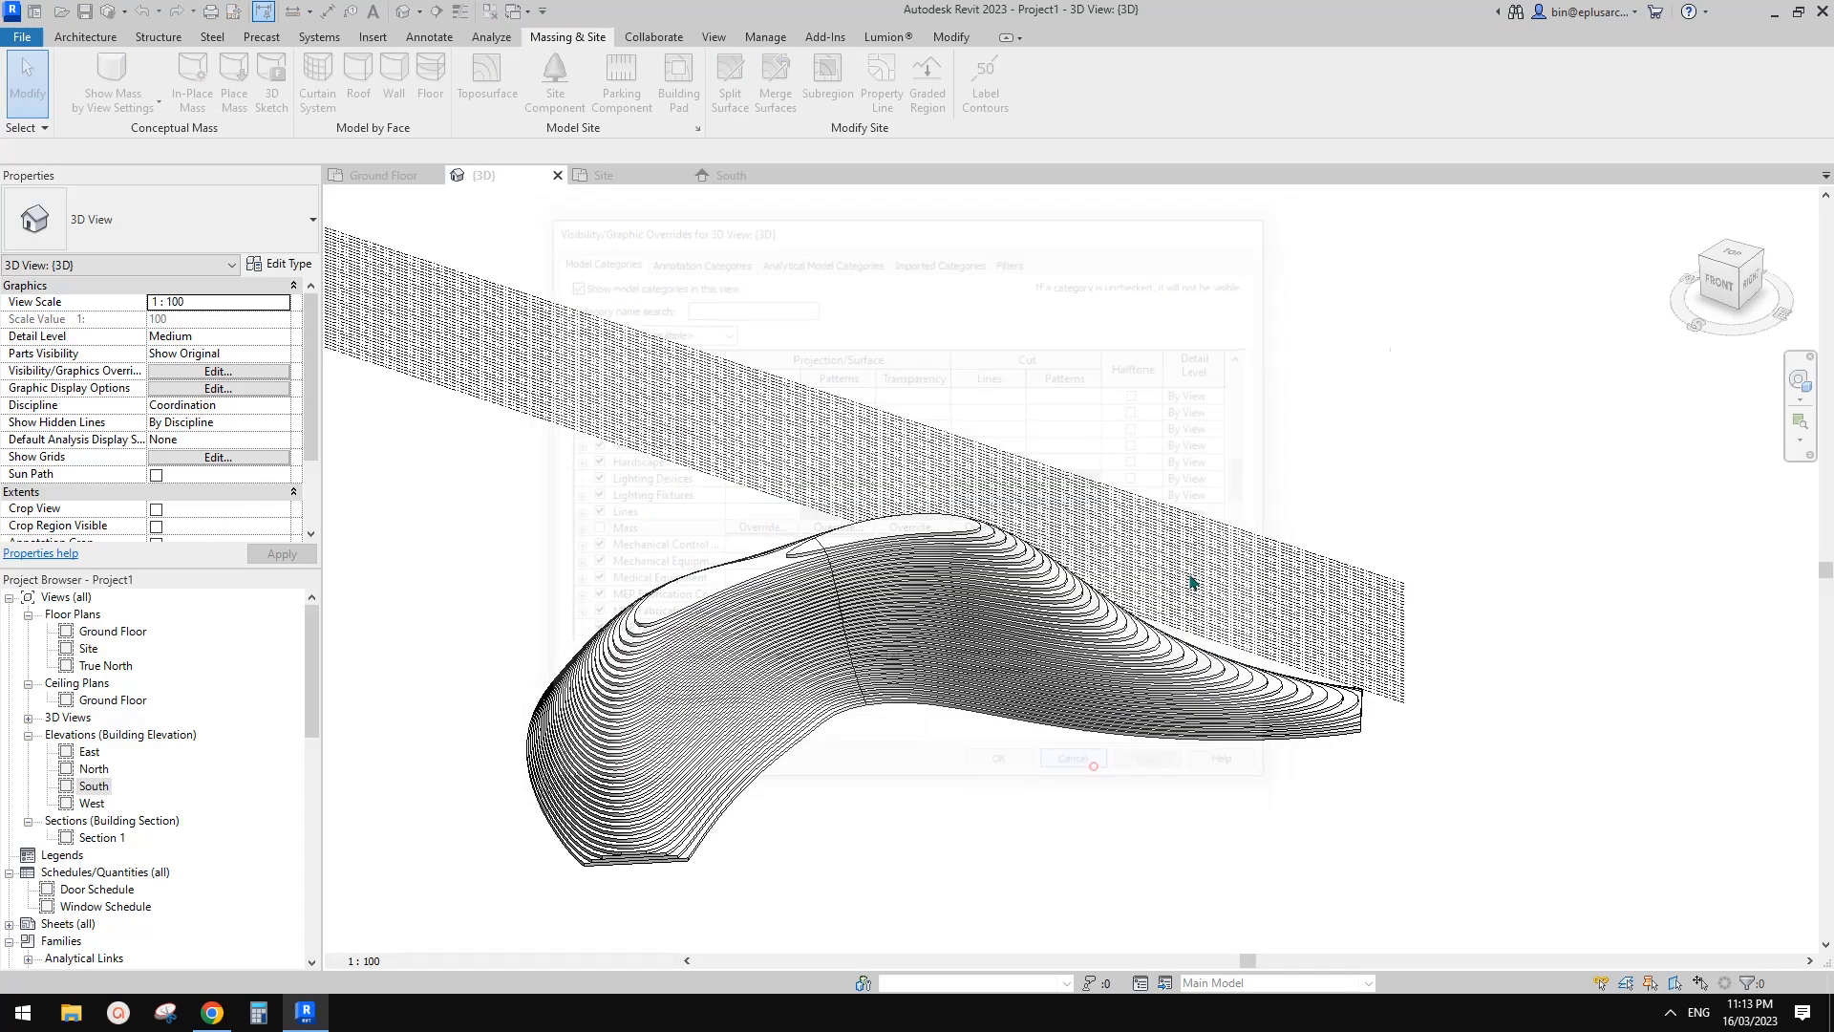
Step: Try to join the geometry of the topmost floors of the two halves at the seam
middle_click_drag(1093, 761, 926, 725, "shift")
middle_click_drag(884, 794, 942, 655, "shift")
scroll(929, 612, "up", 2)
scroll(927, 579, "up", 2)
middle_click_drag(921, 535, 918, 410, "shift")
scroll(926, 413, "up", 2)
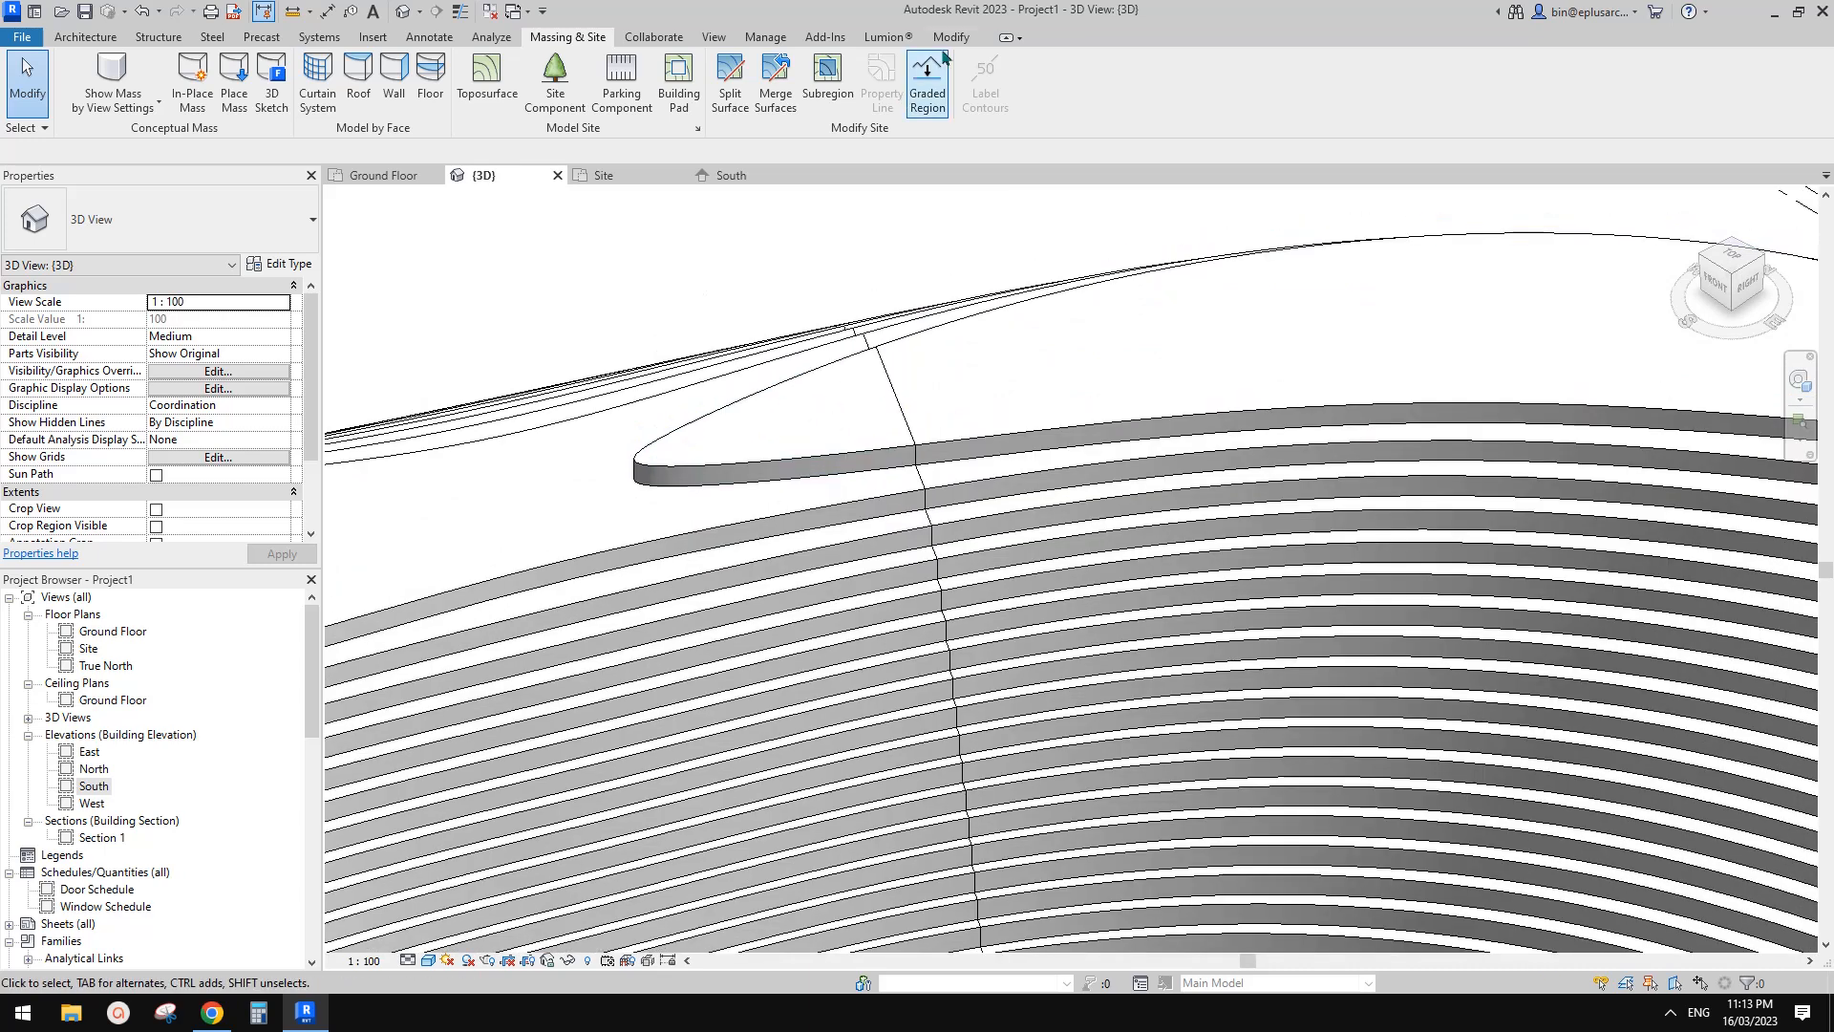
left_click(950, 36)
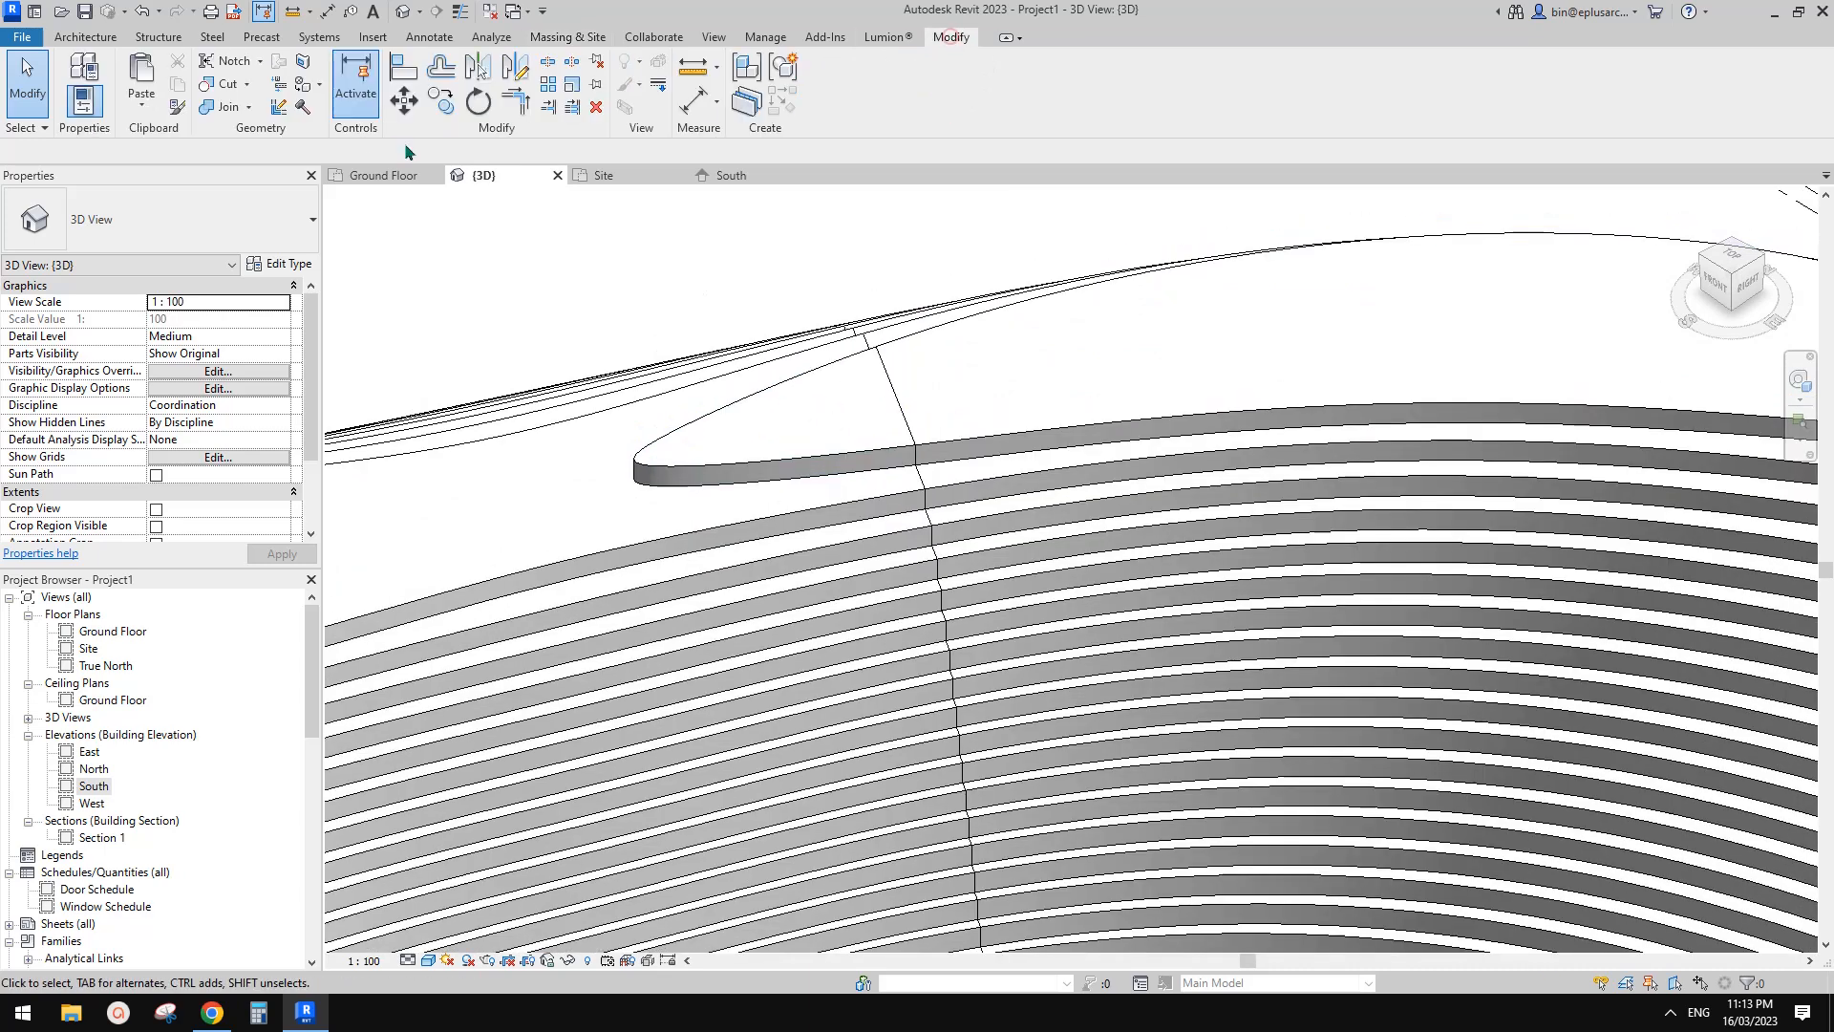
left_click(220, 113)
left_click(844, 412)
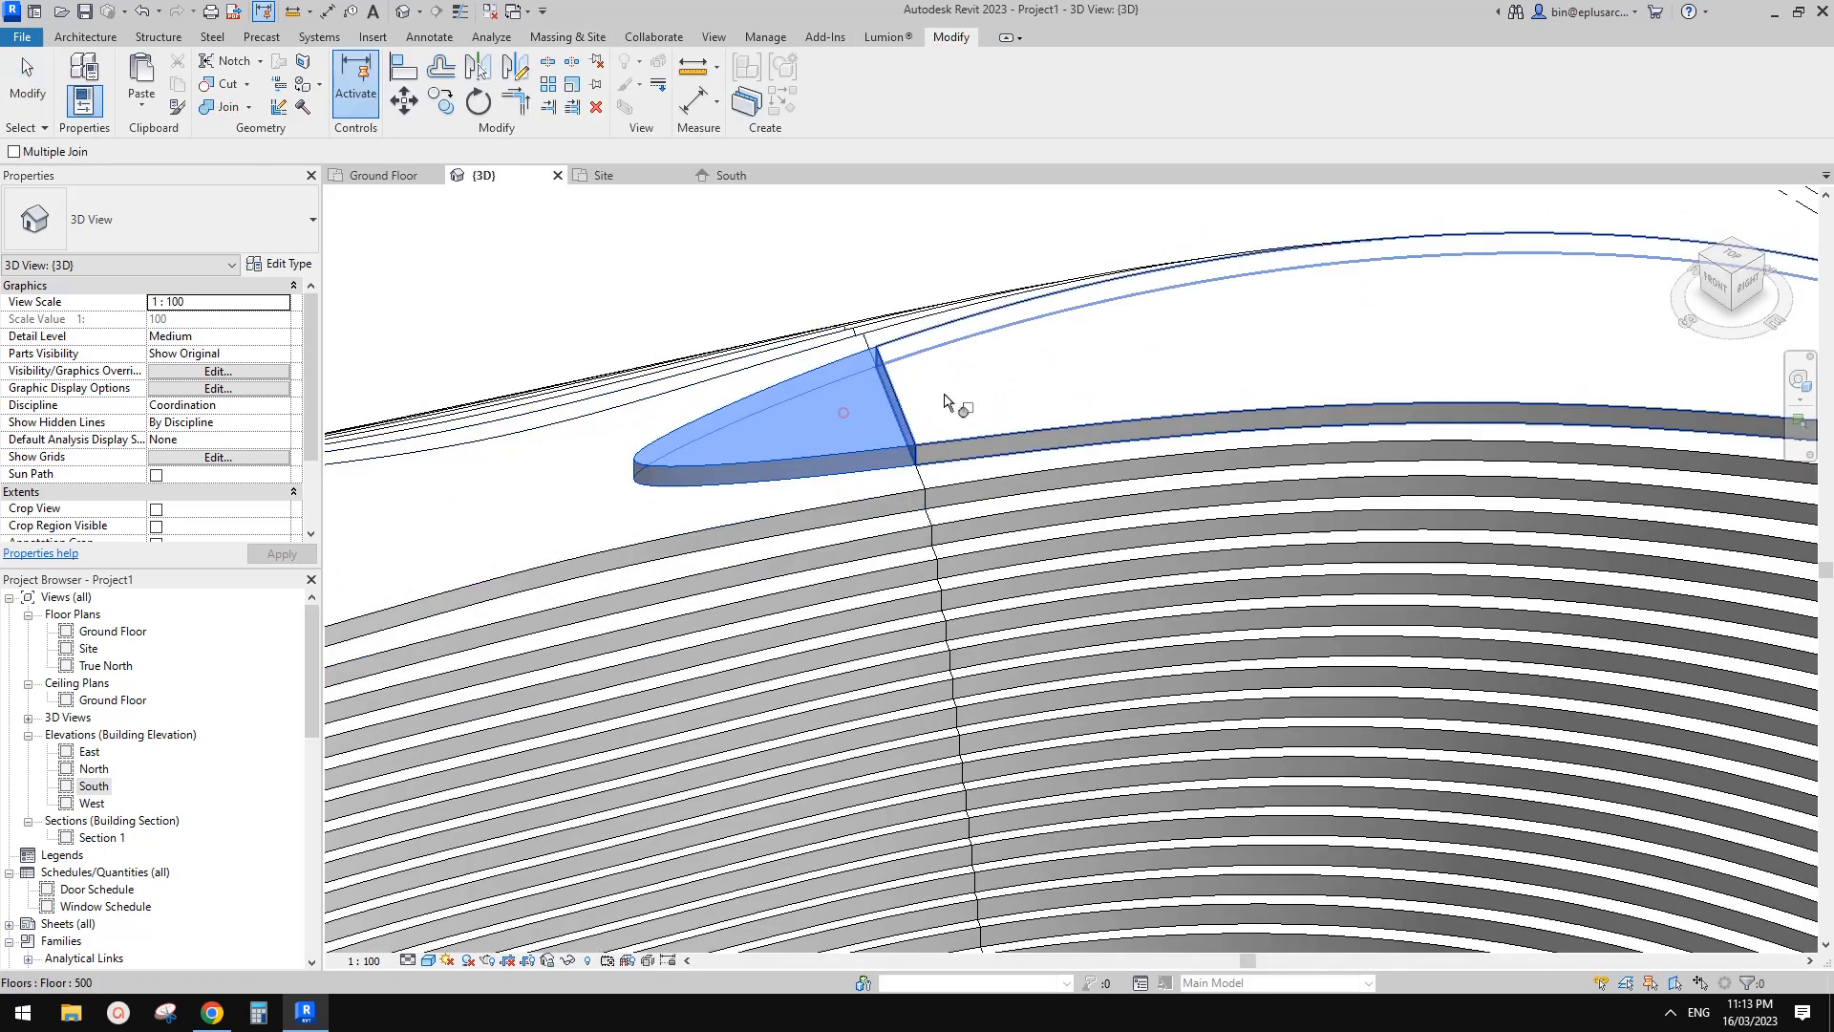
left_click(952, 395)
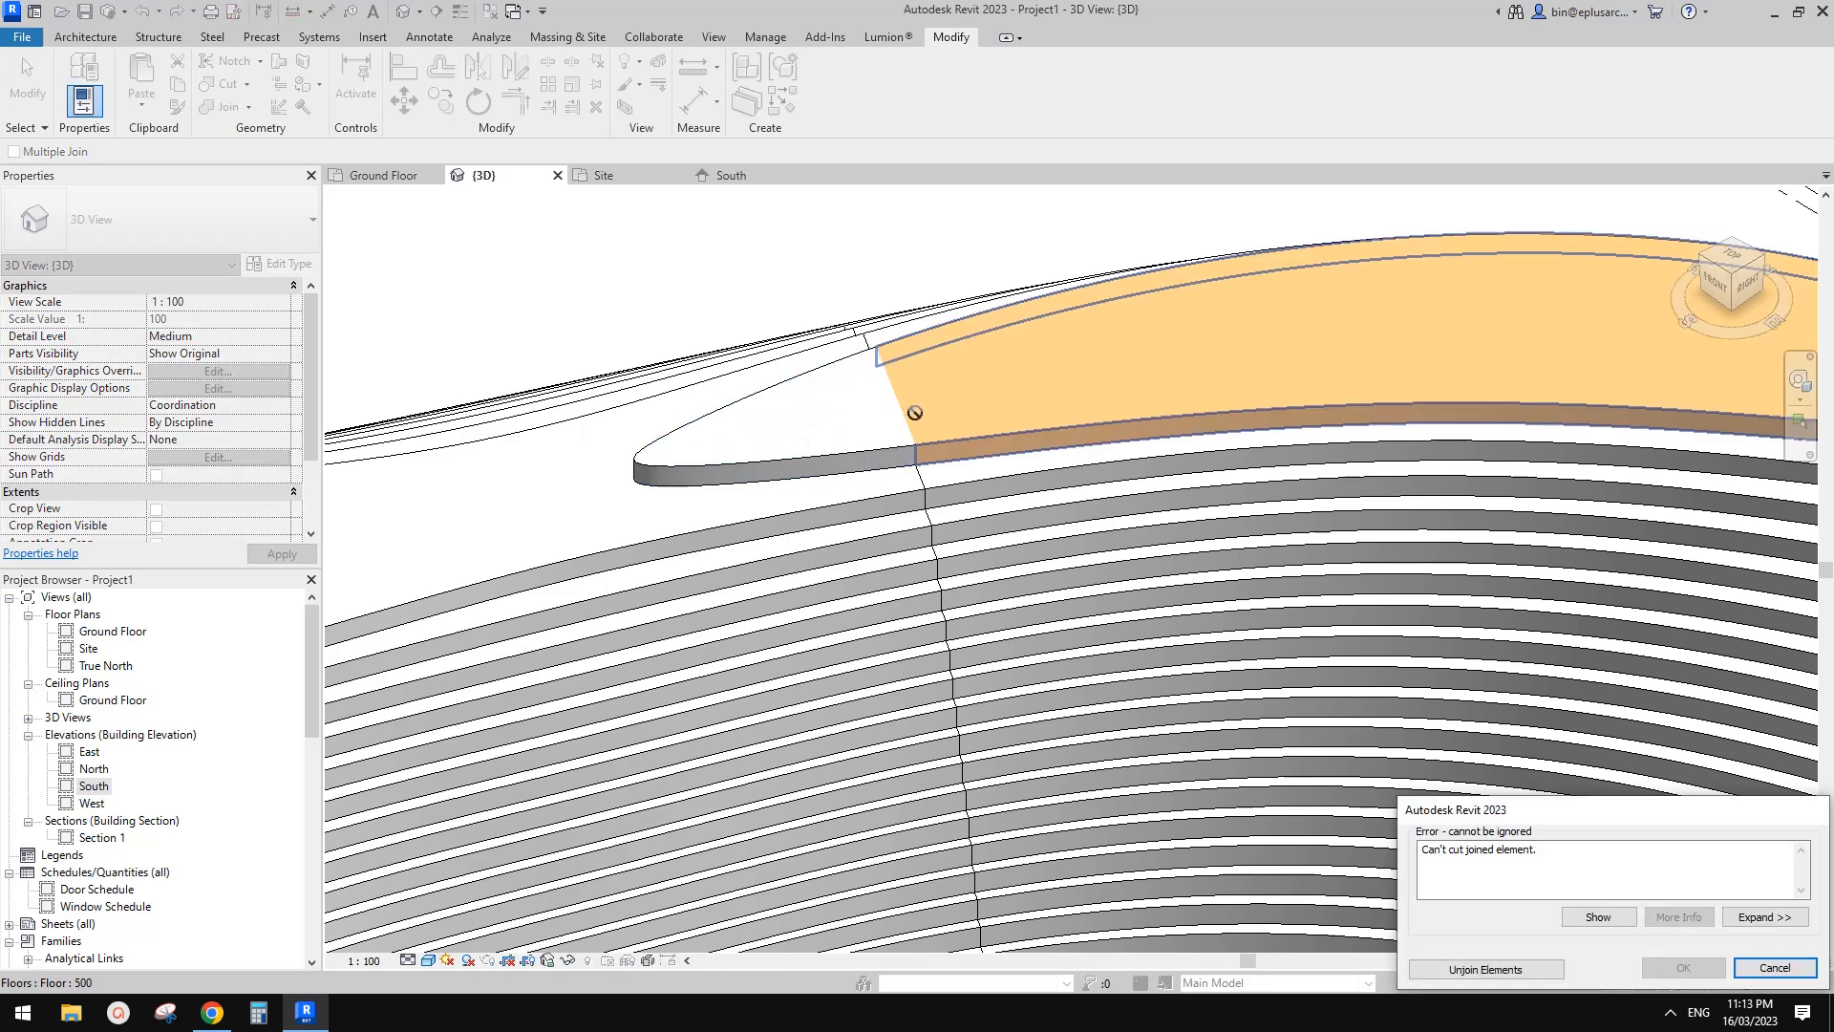
left_click(1775, 967)
Step: Try to join the next pair of floors below the top across the seam, and leave the Join command
scroll(907, 497, "up", 3)
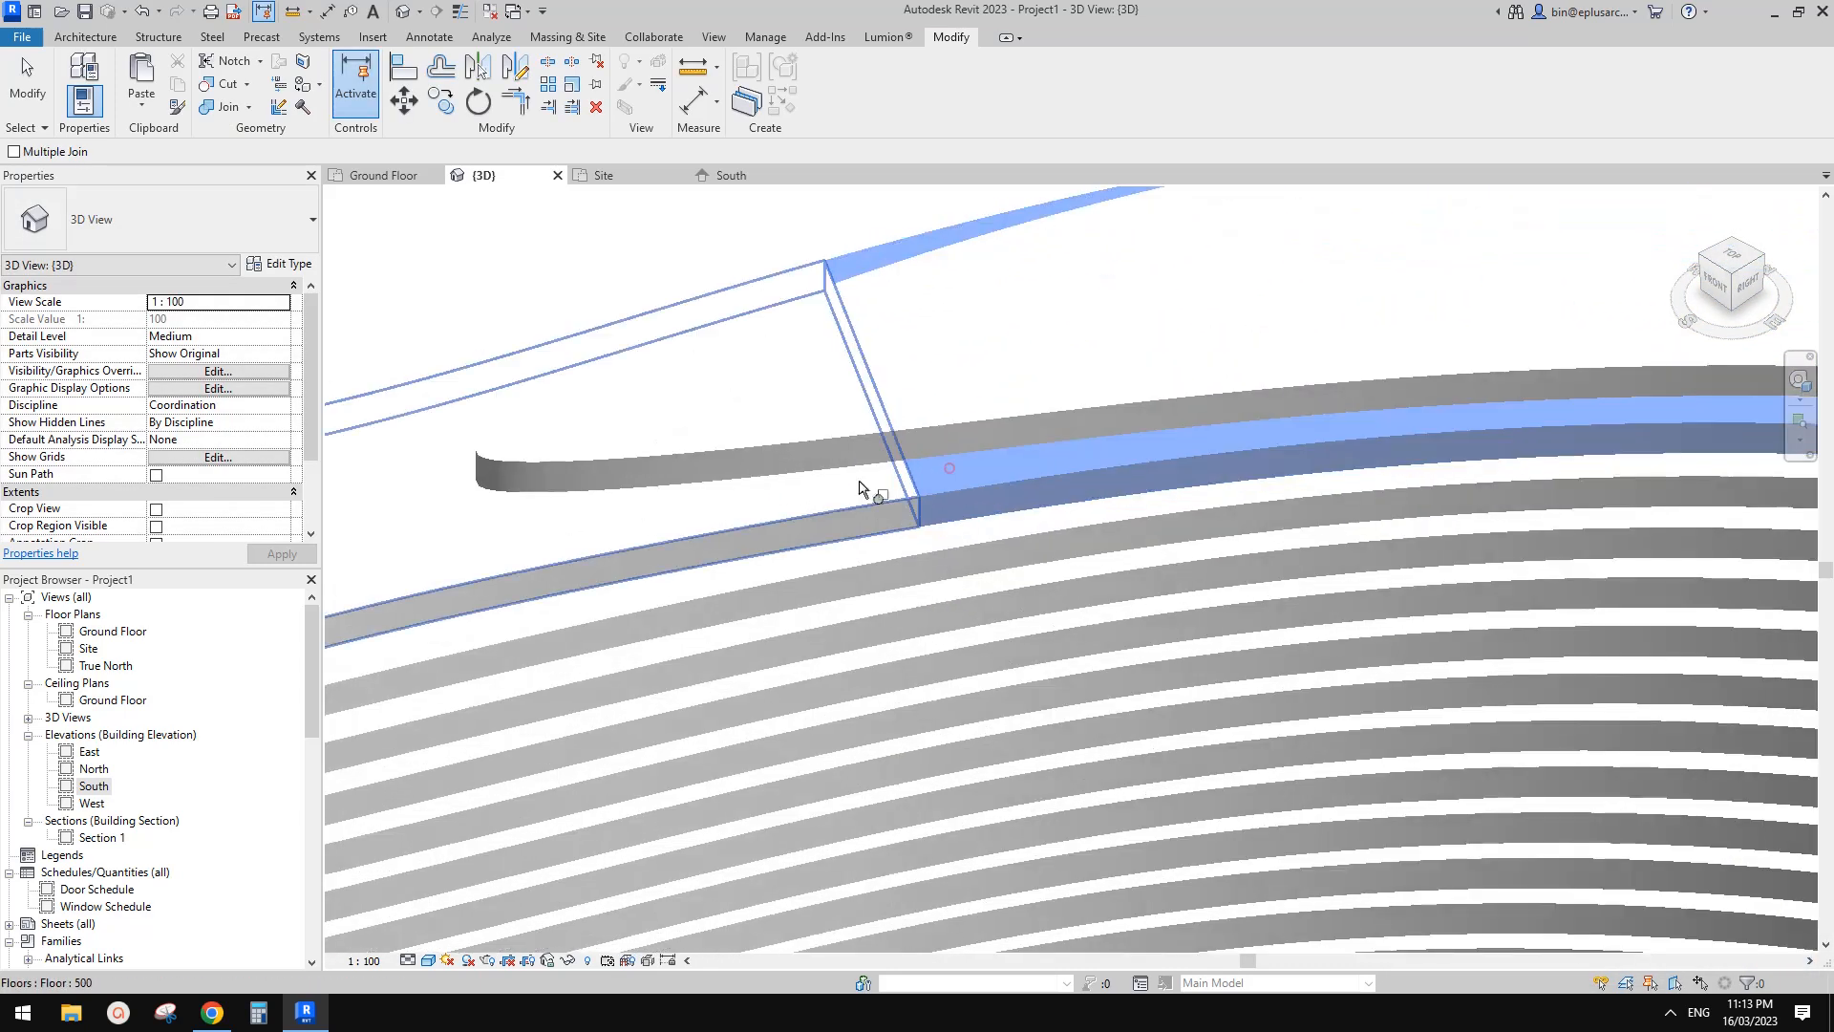
left_click(869, 501)
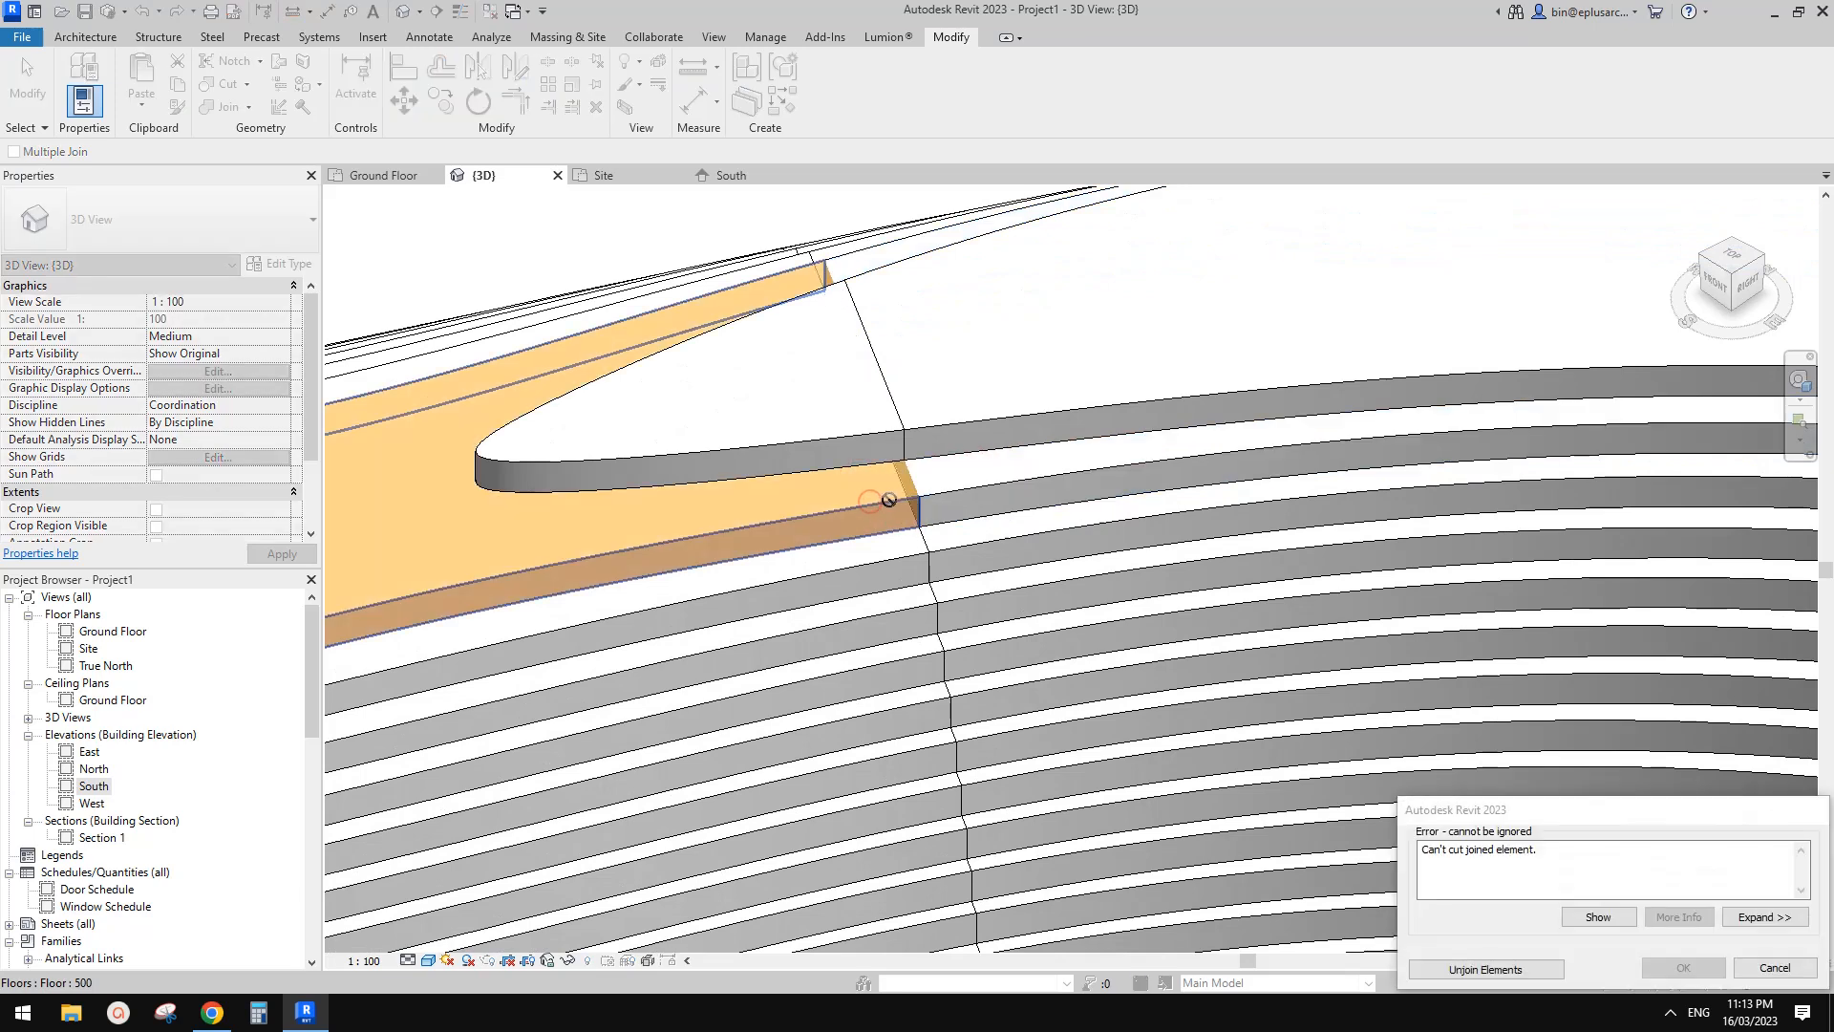
left_click(1785, 969)
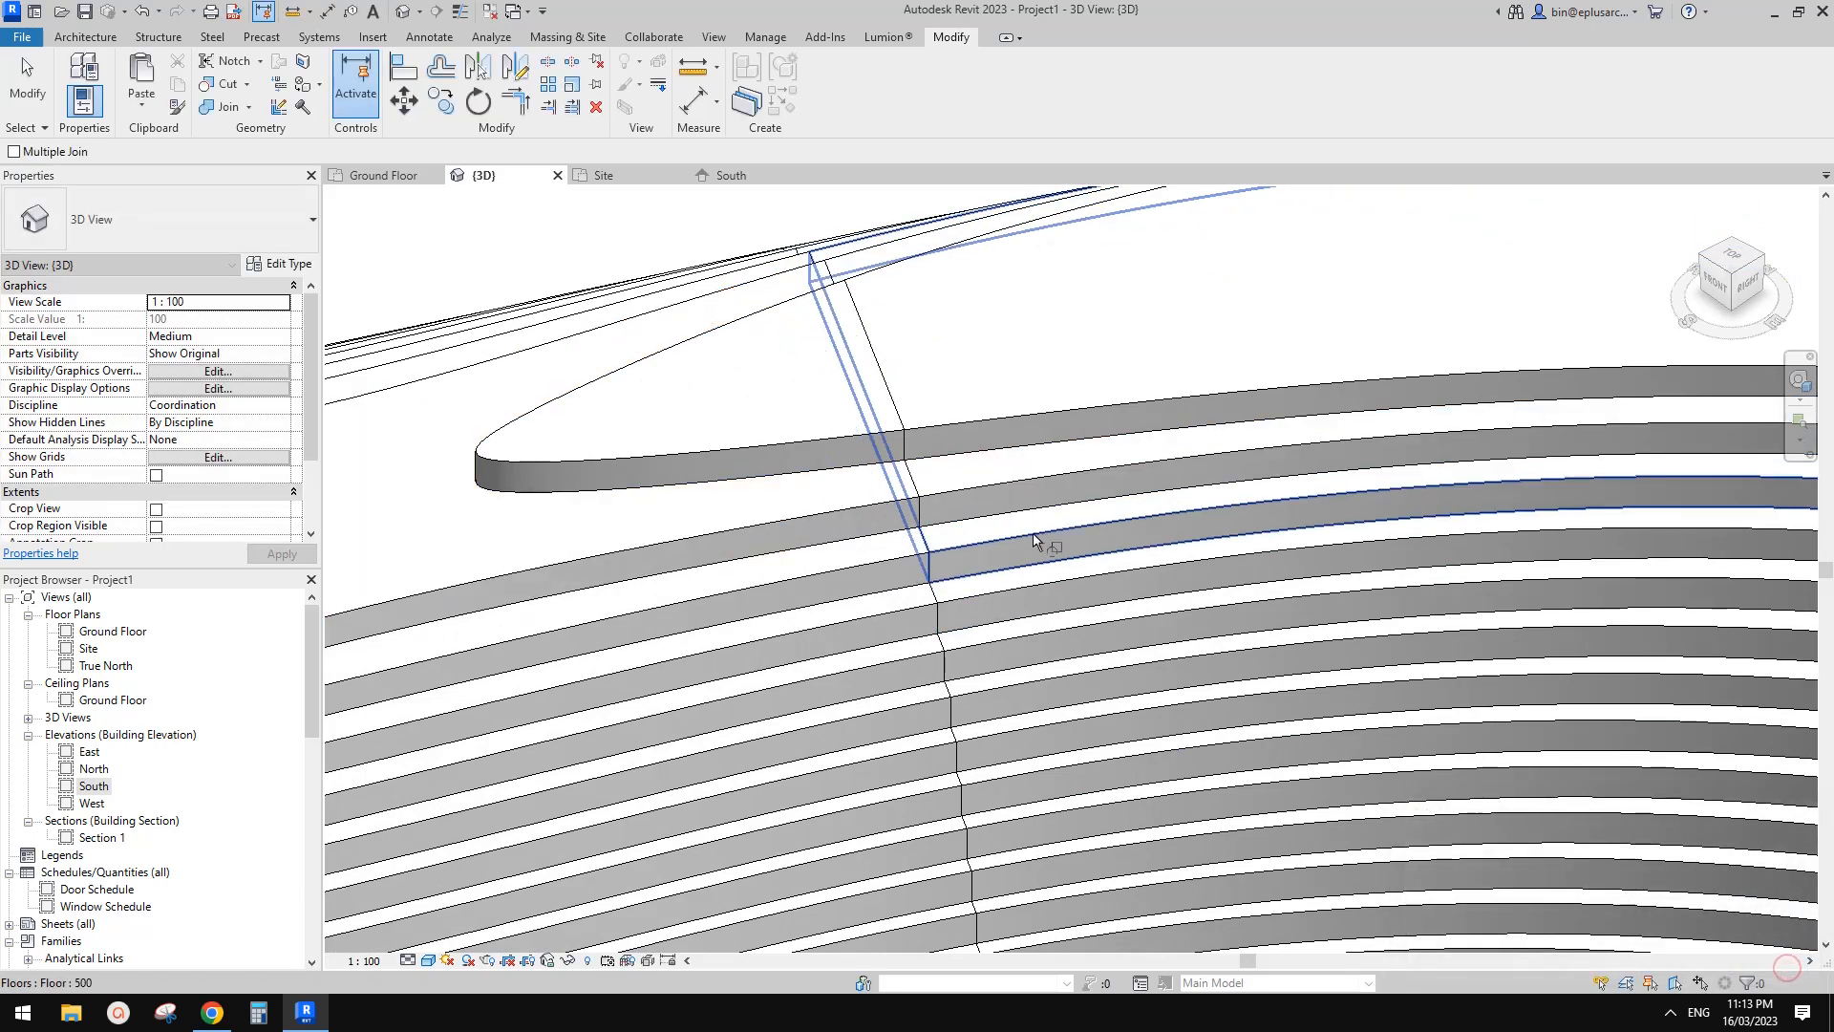
key("Escape")
Step: Examine the seam and the stacked floors of both halves from several sides
scroll(1144, 524, "down", 5)
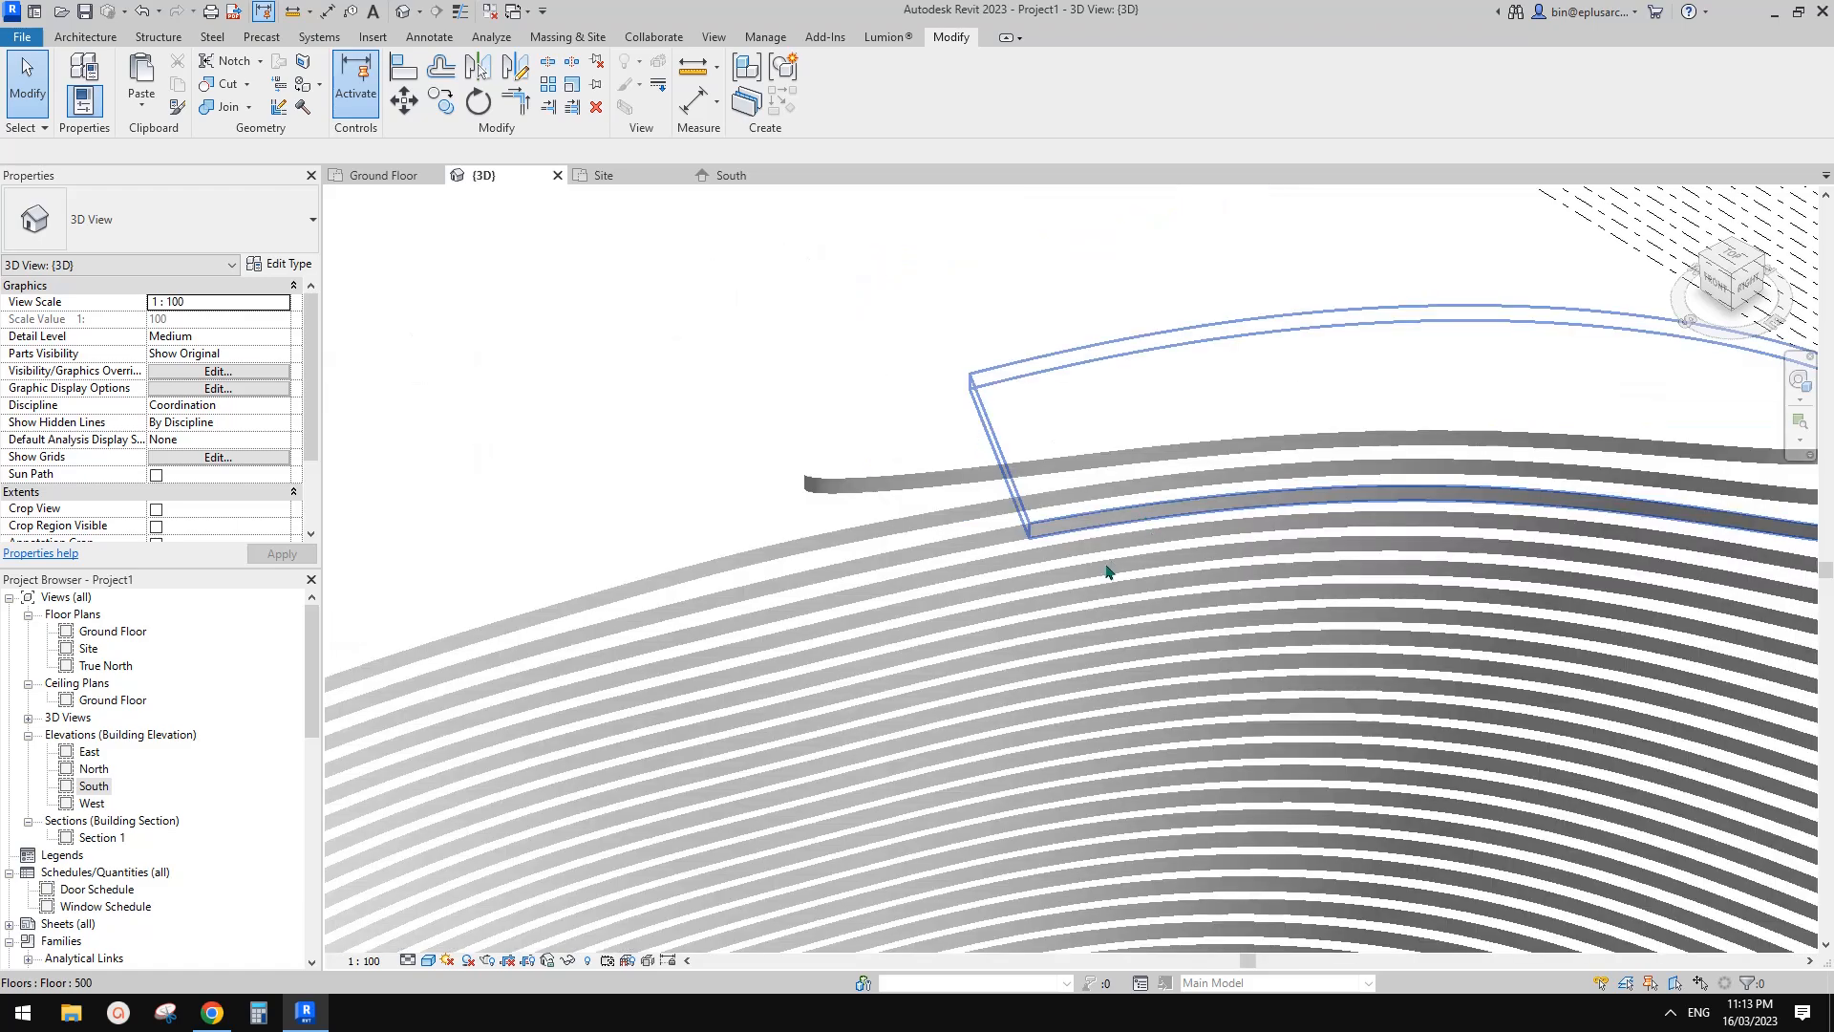
middle_click_drag(1082, 611, 871, 268, "shift")
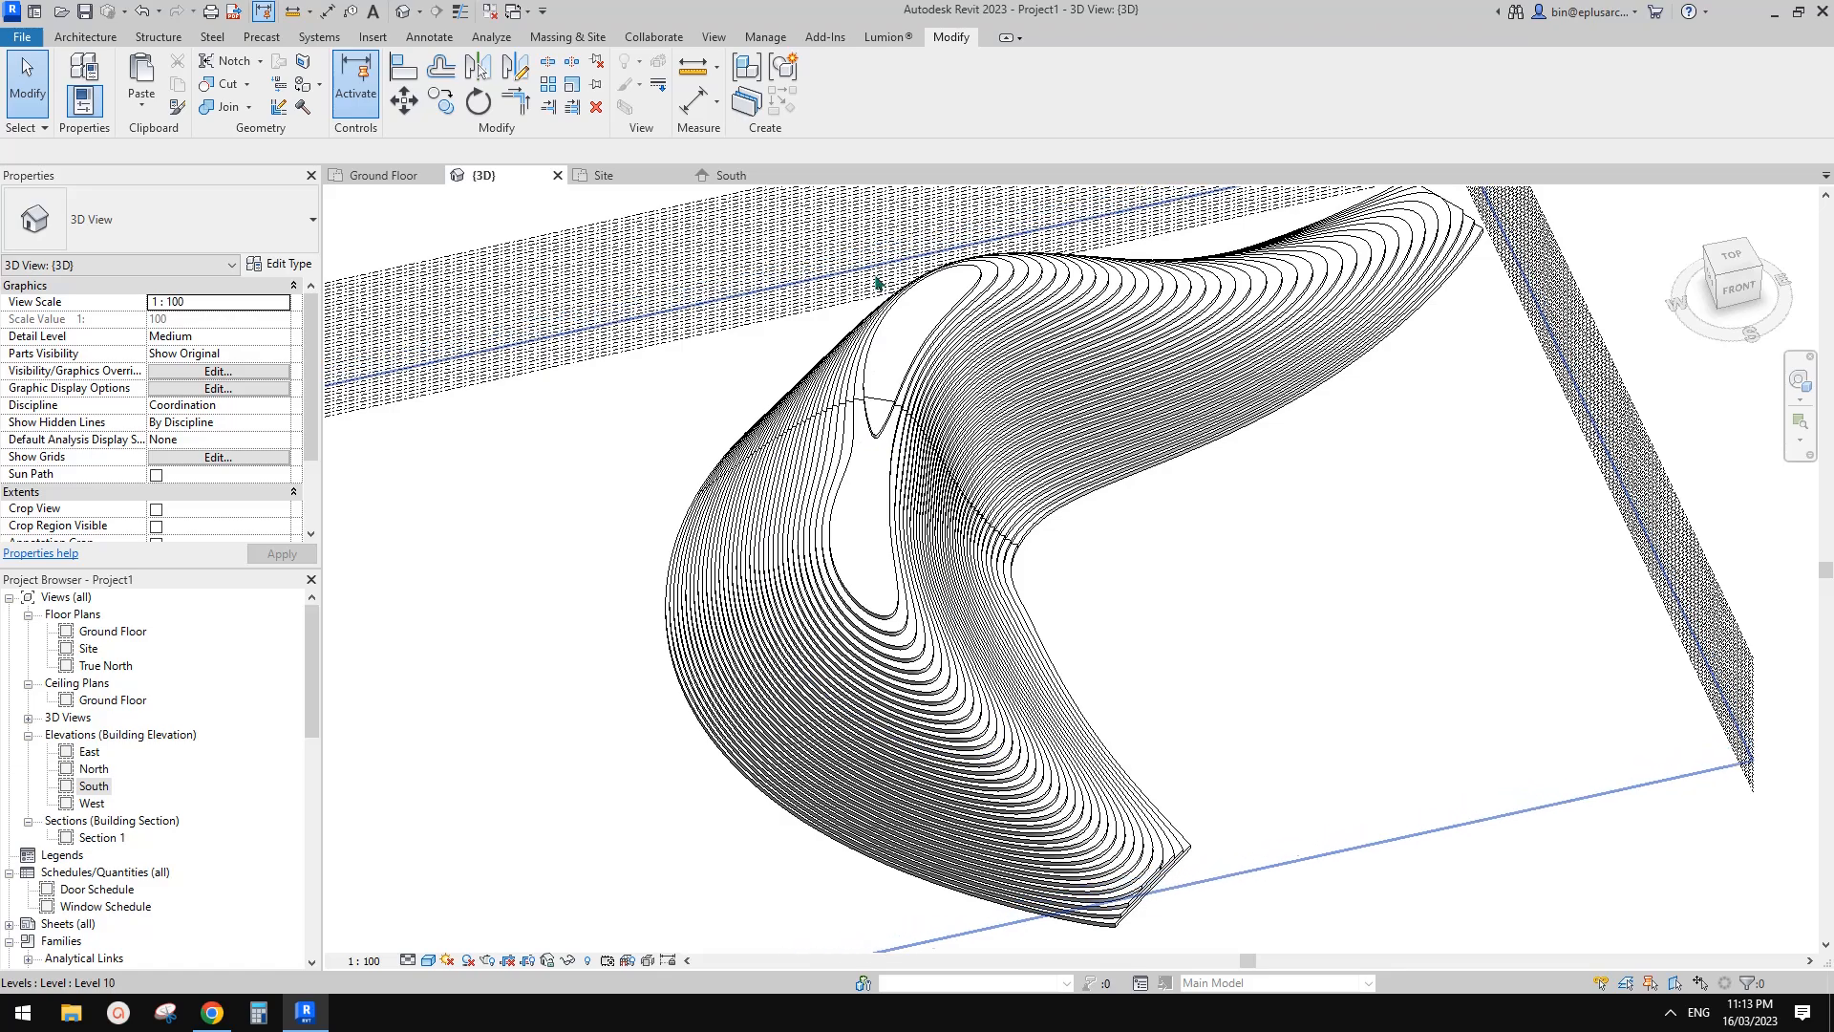
middle_click_drag(816, 616, 802, 474, "shift")
middle_click_drag(856, 571, 1038, 526, "shift")
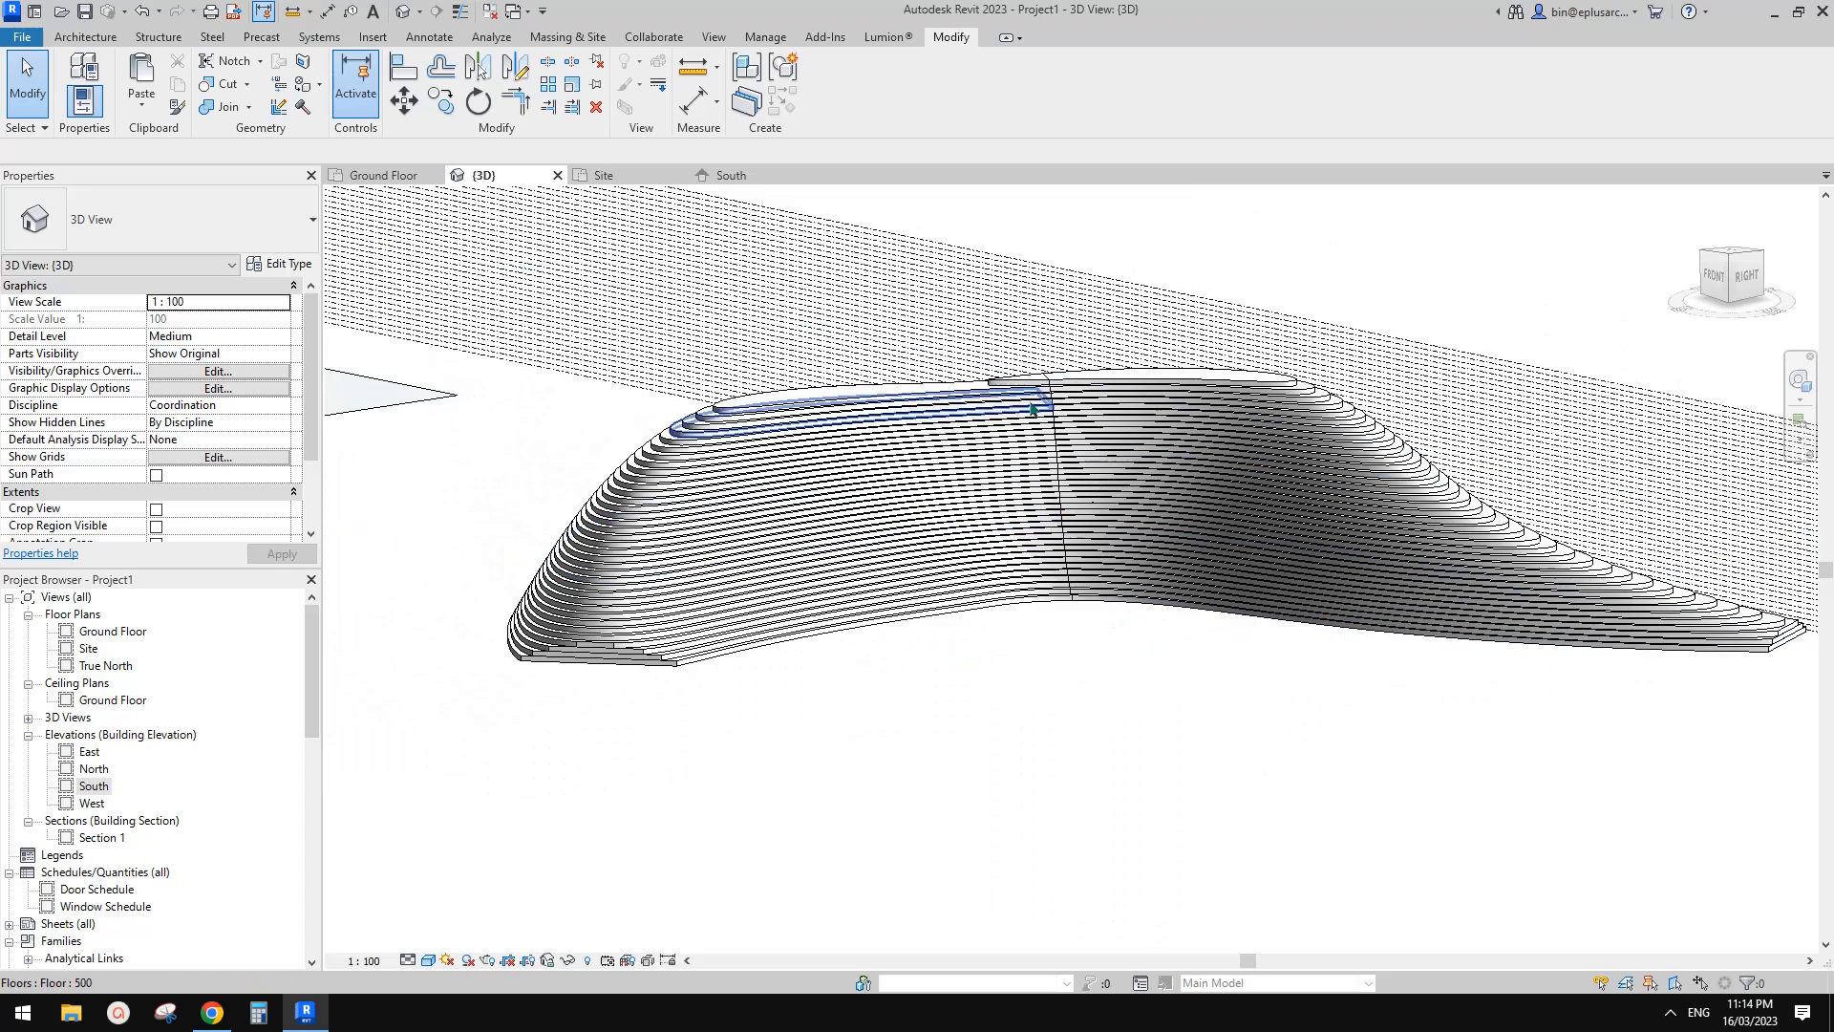
middle_click_drag(994, 435, 991, 586, "shift")
scroll(950, 602, "up", 2)
key("v")
key("g")
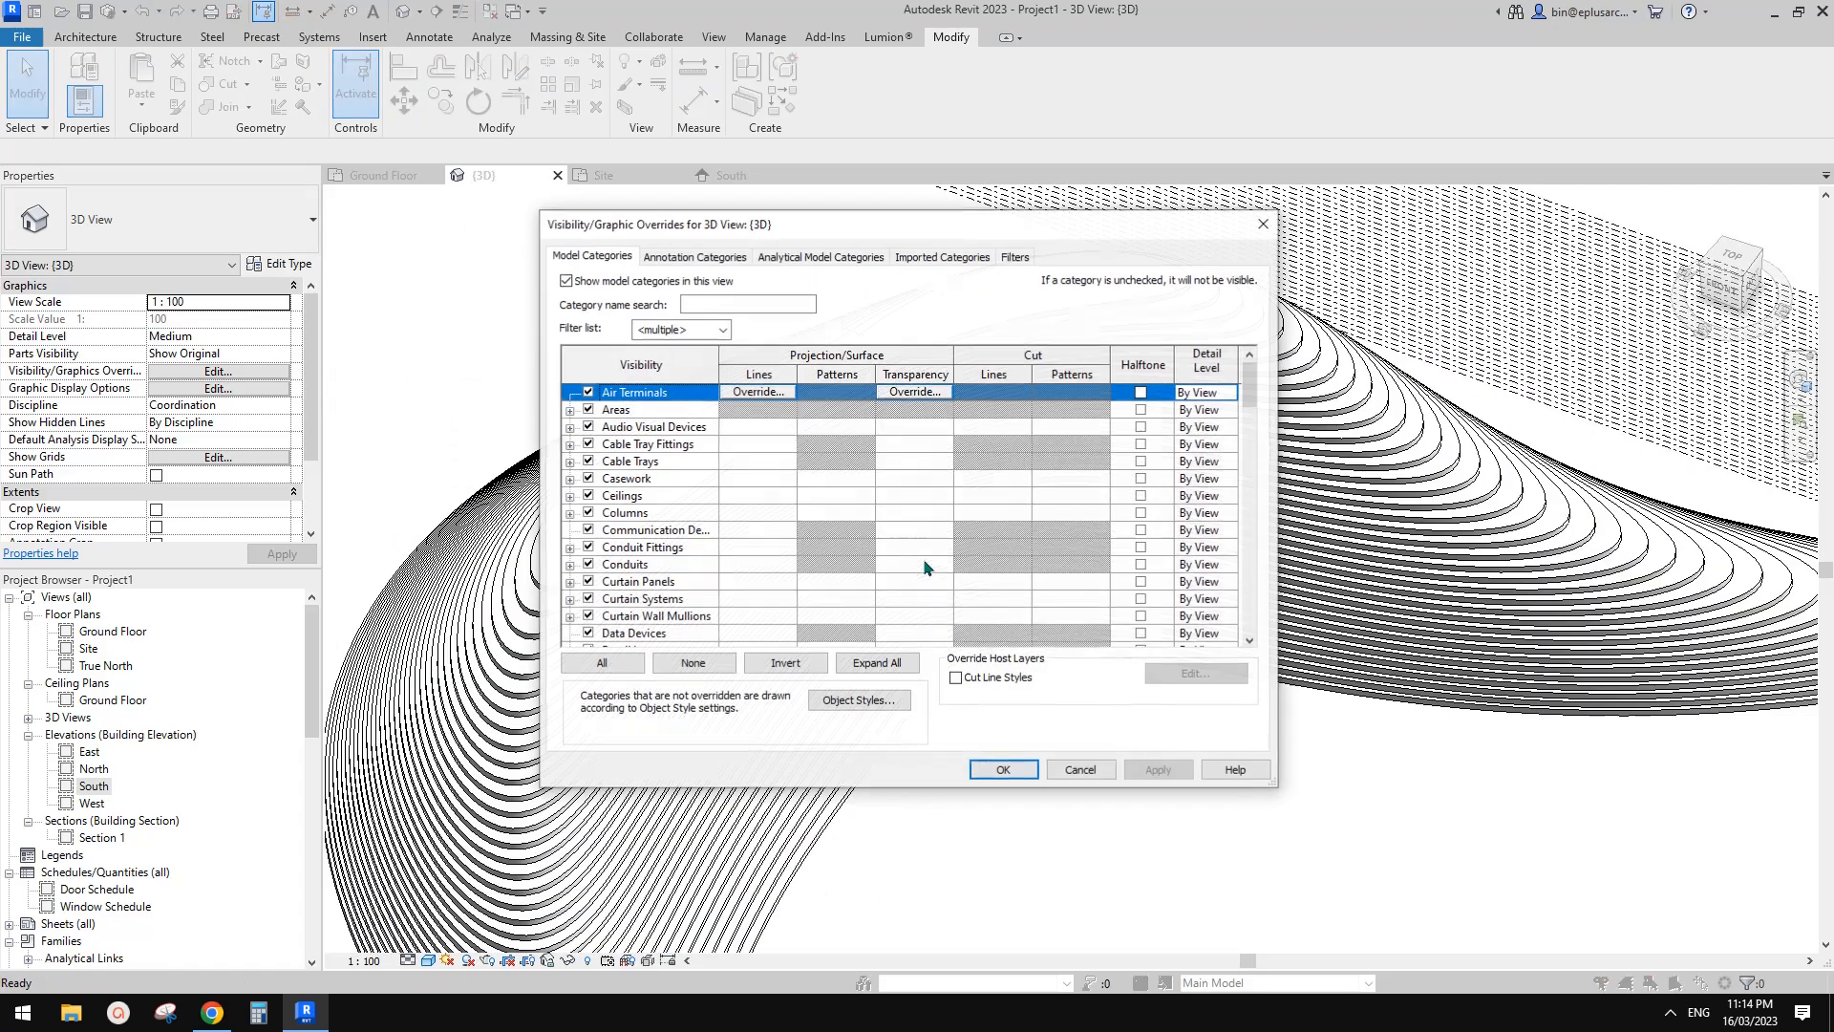
key("Escape")
Step: Set the 3D view to the Shaded style with Show Edges off, and turn shadows on
left_click(428, 960)
left_click(478, 903)
left_click(428, 960)
left_click(468, 830)
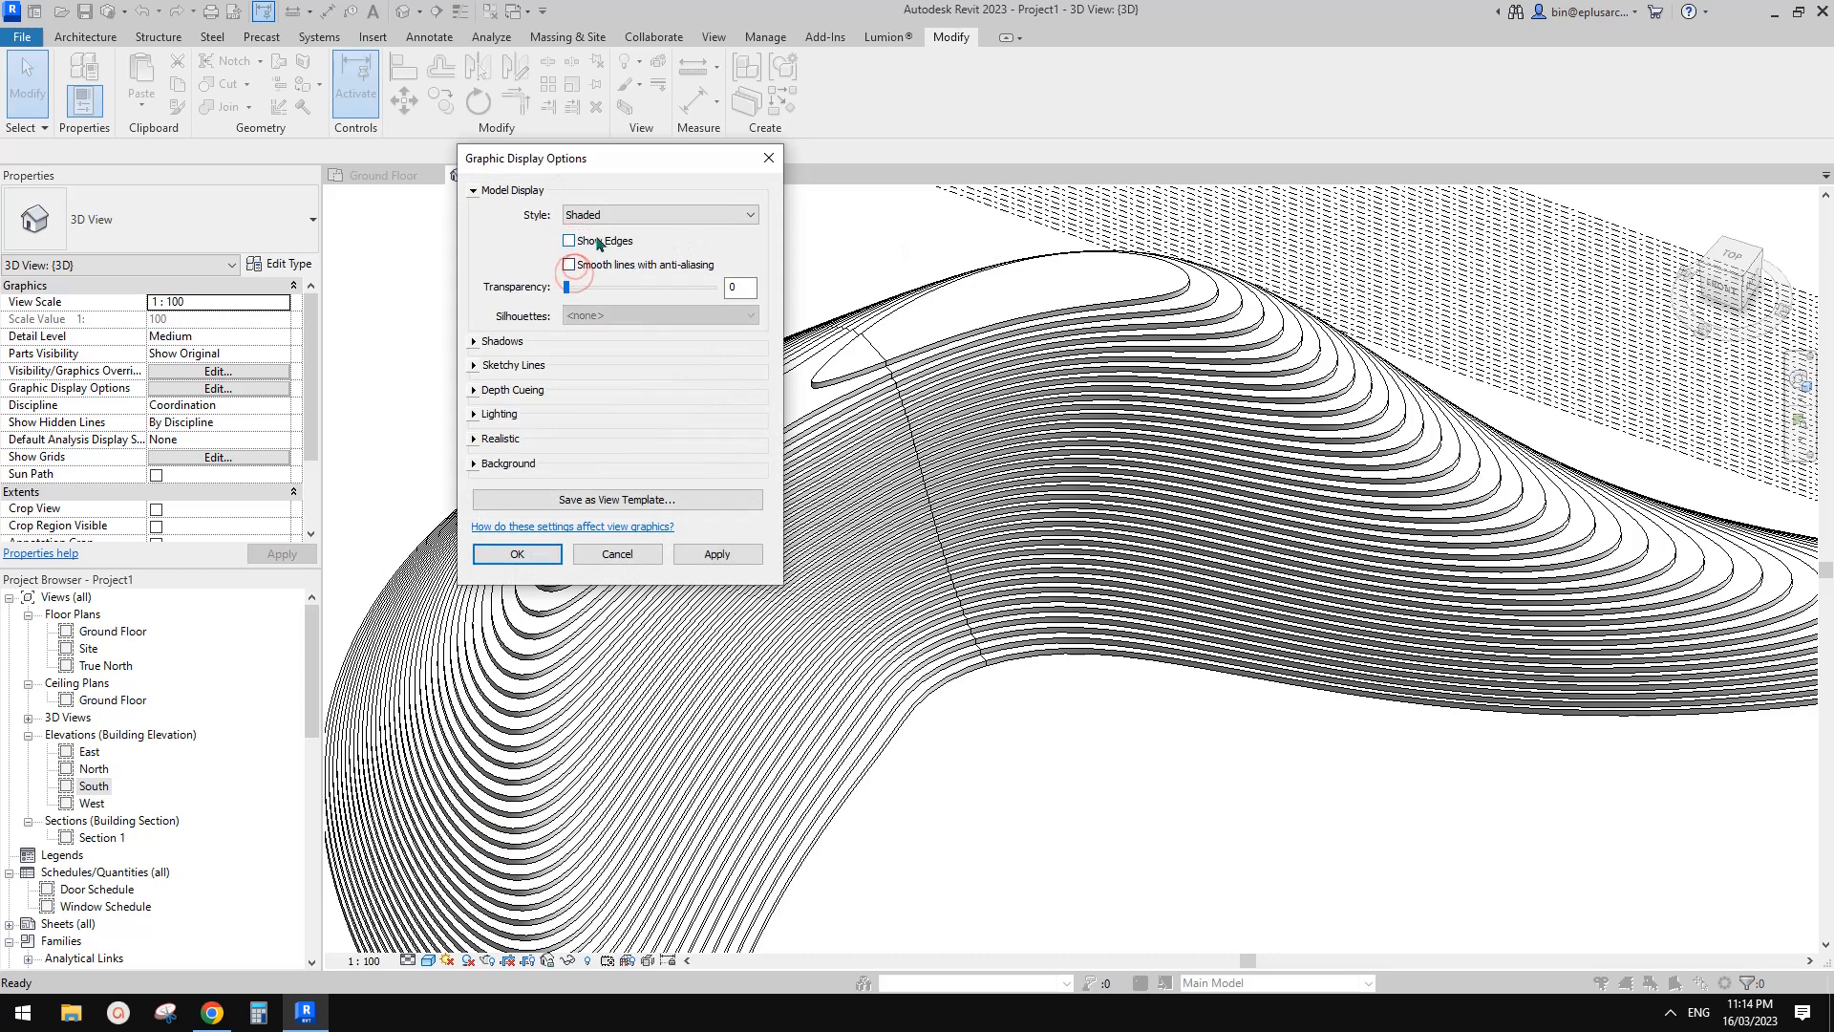
left_click(711, 559)
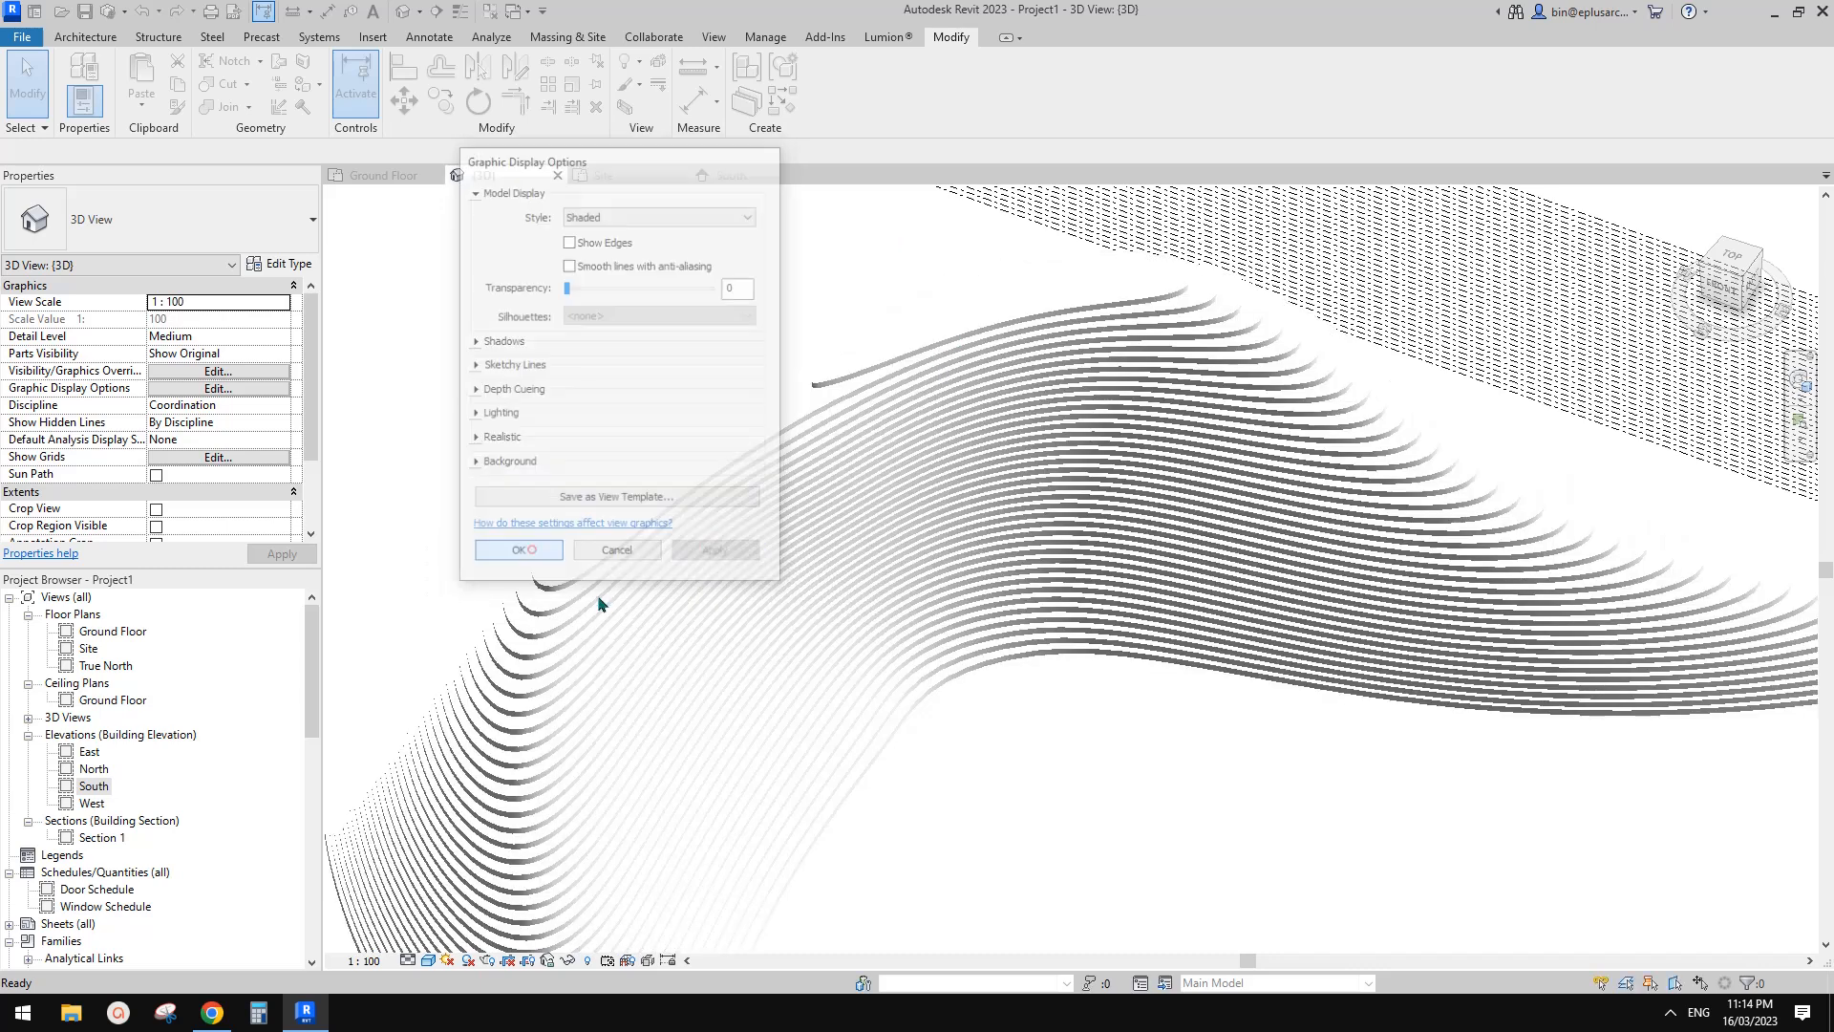
left_click(467, 960)
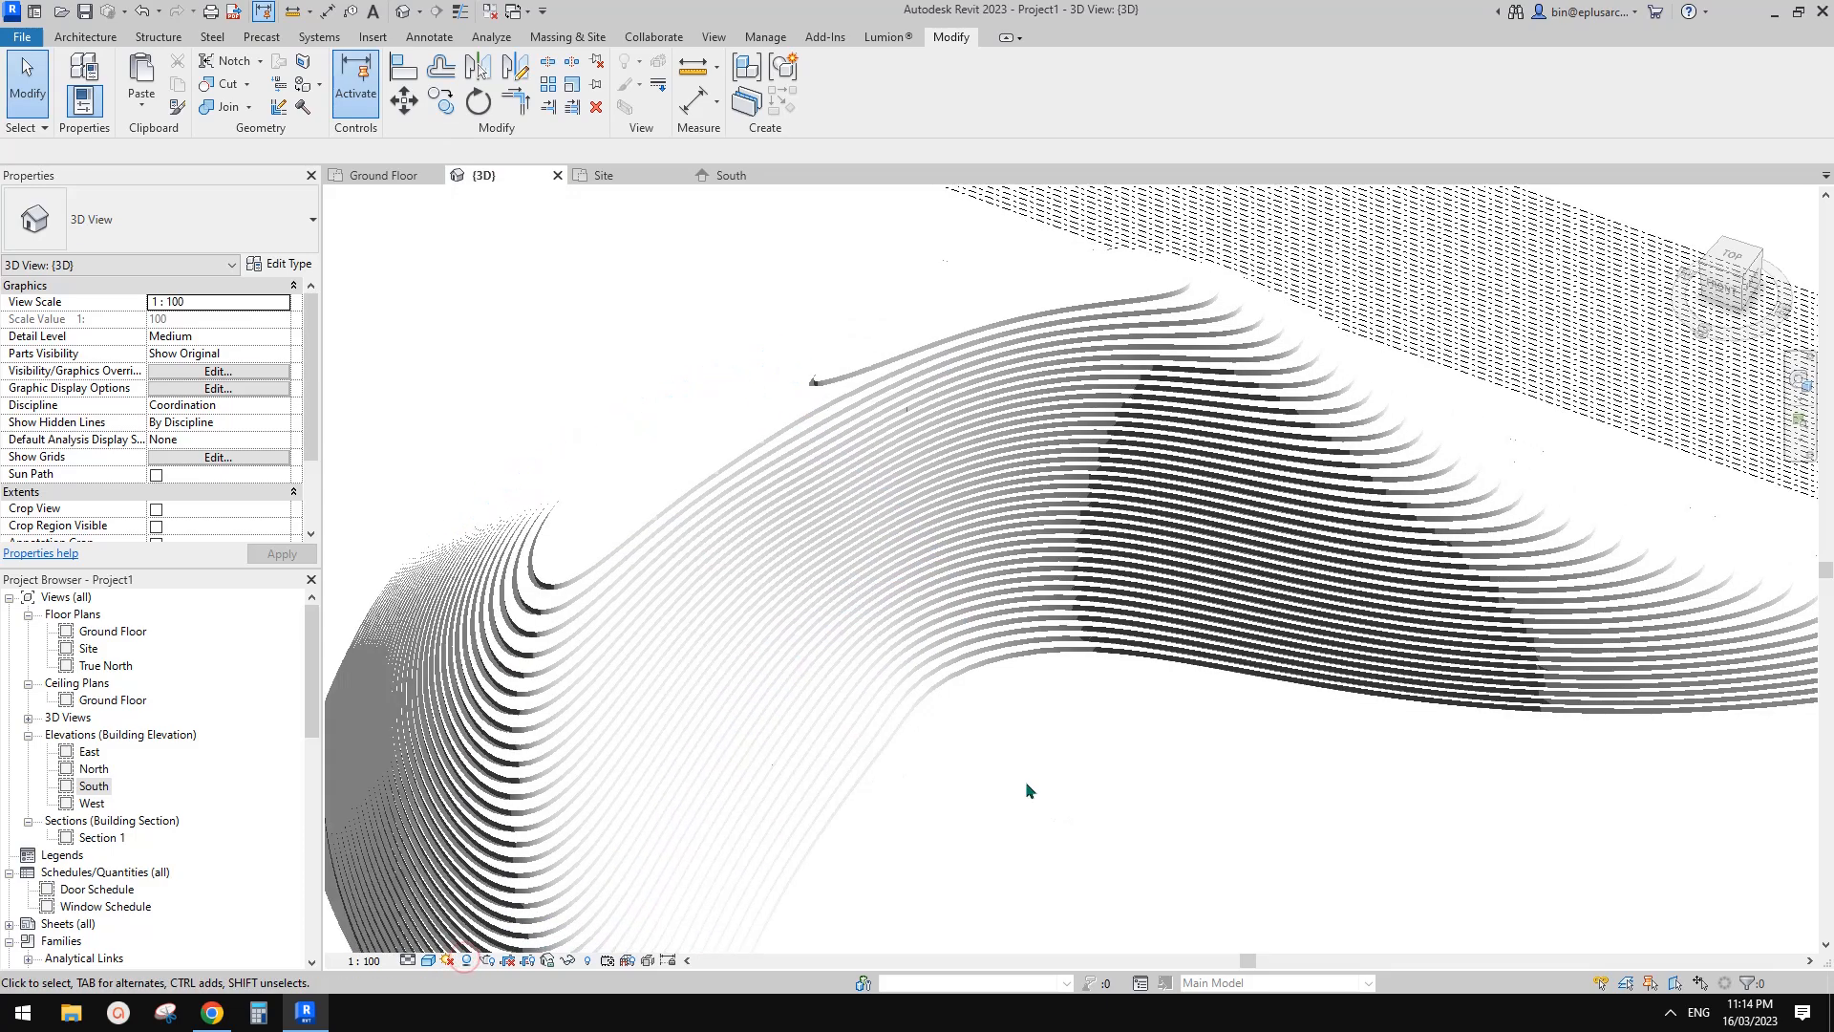
Step: Enable smooth lines with anti-aliasing and ambient shadows in the 3D view's graphic display options
scroll(1026, 789, "down", 2)
left_click(428, 960)
left_click(497, 836)
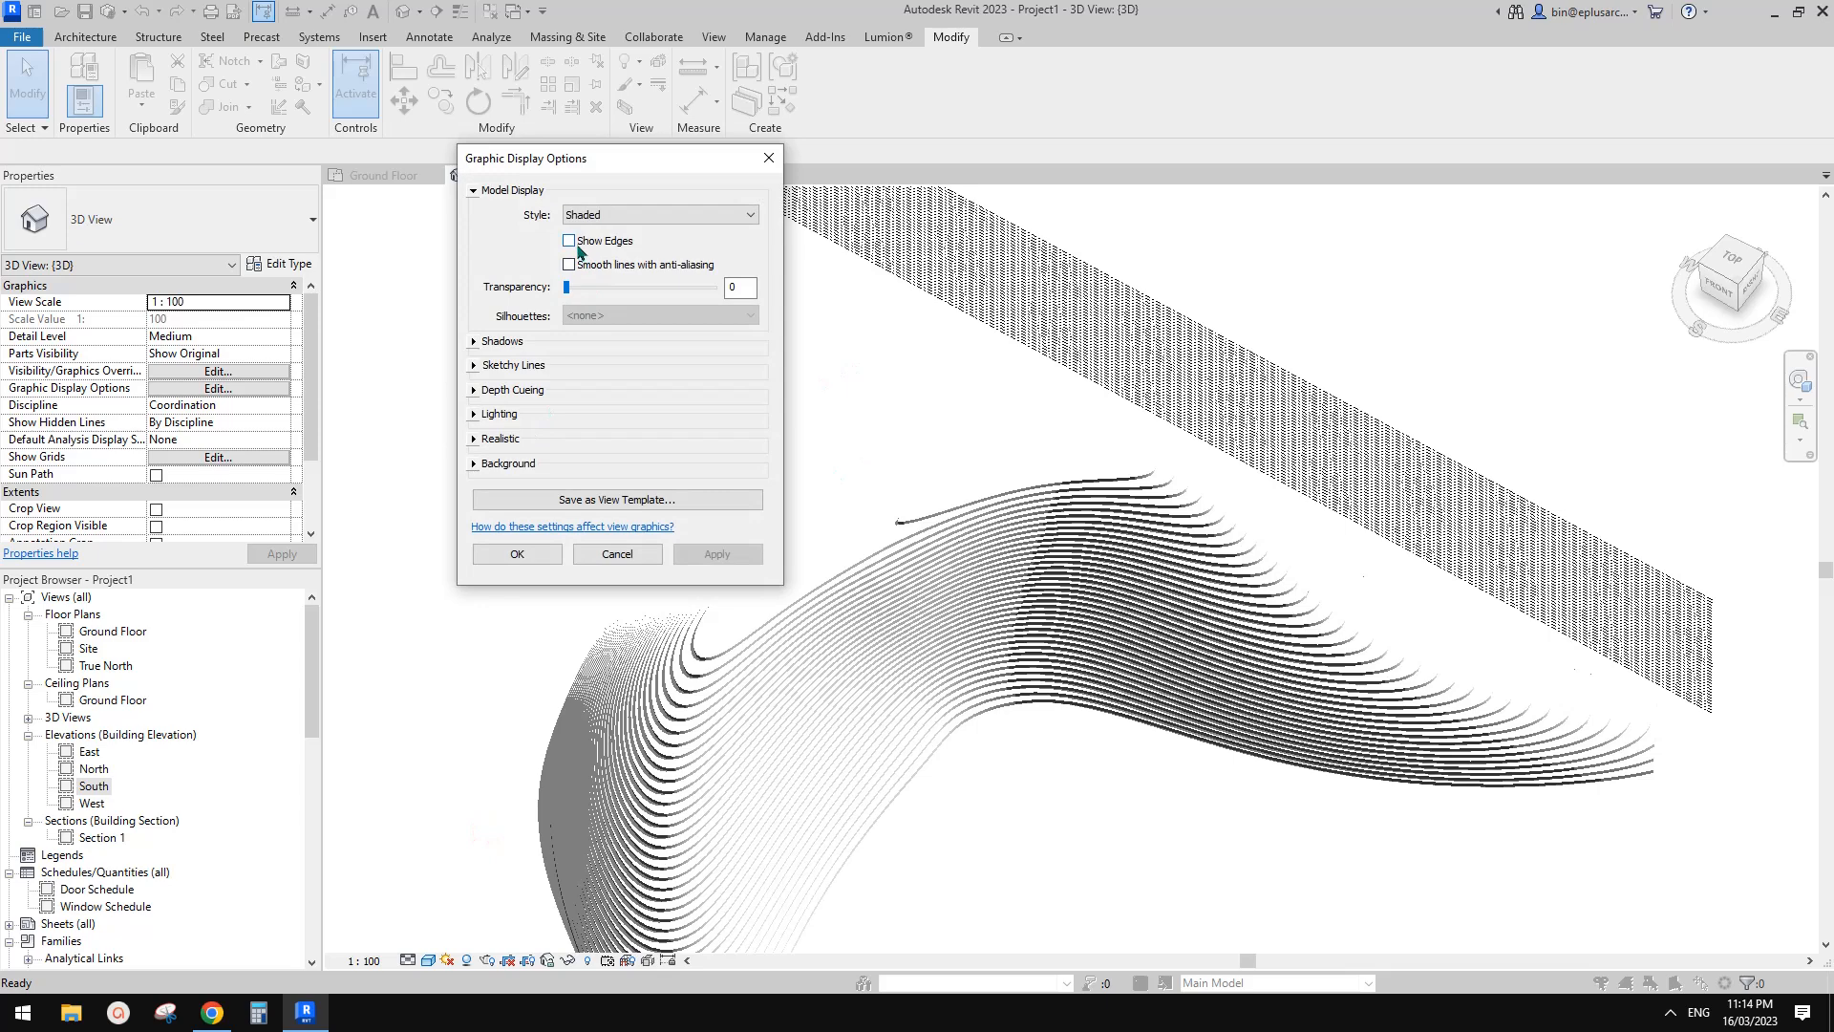
left_click(715, 553)
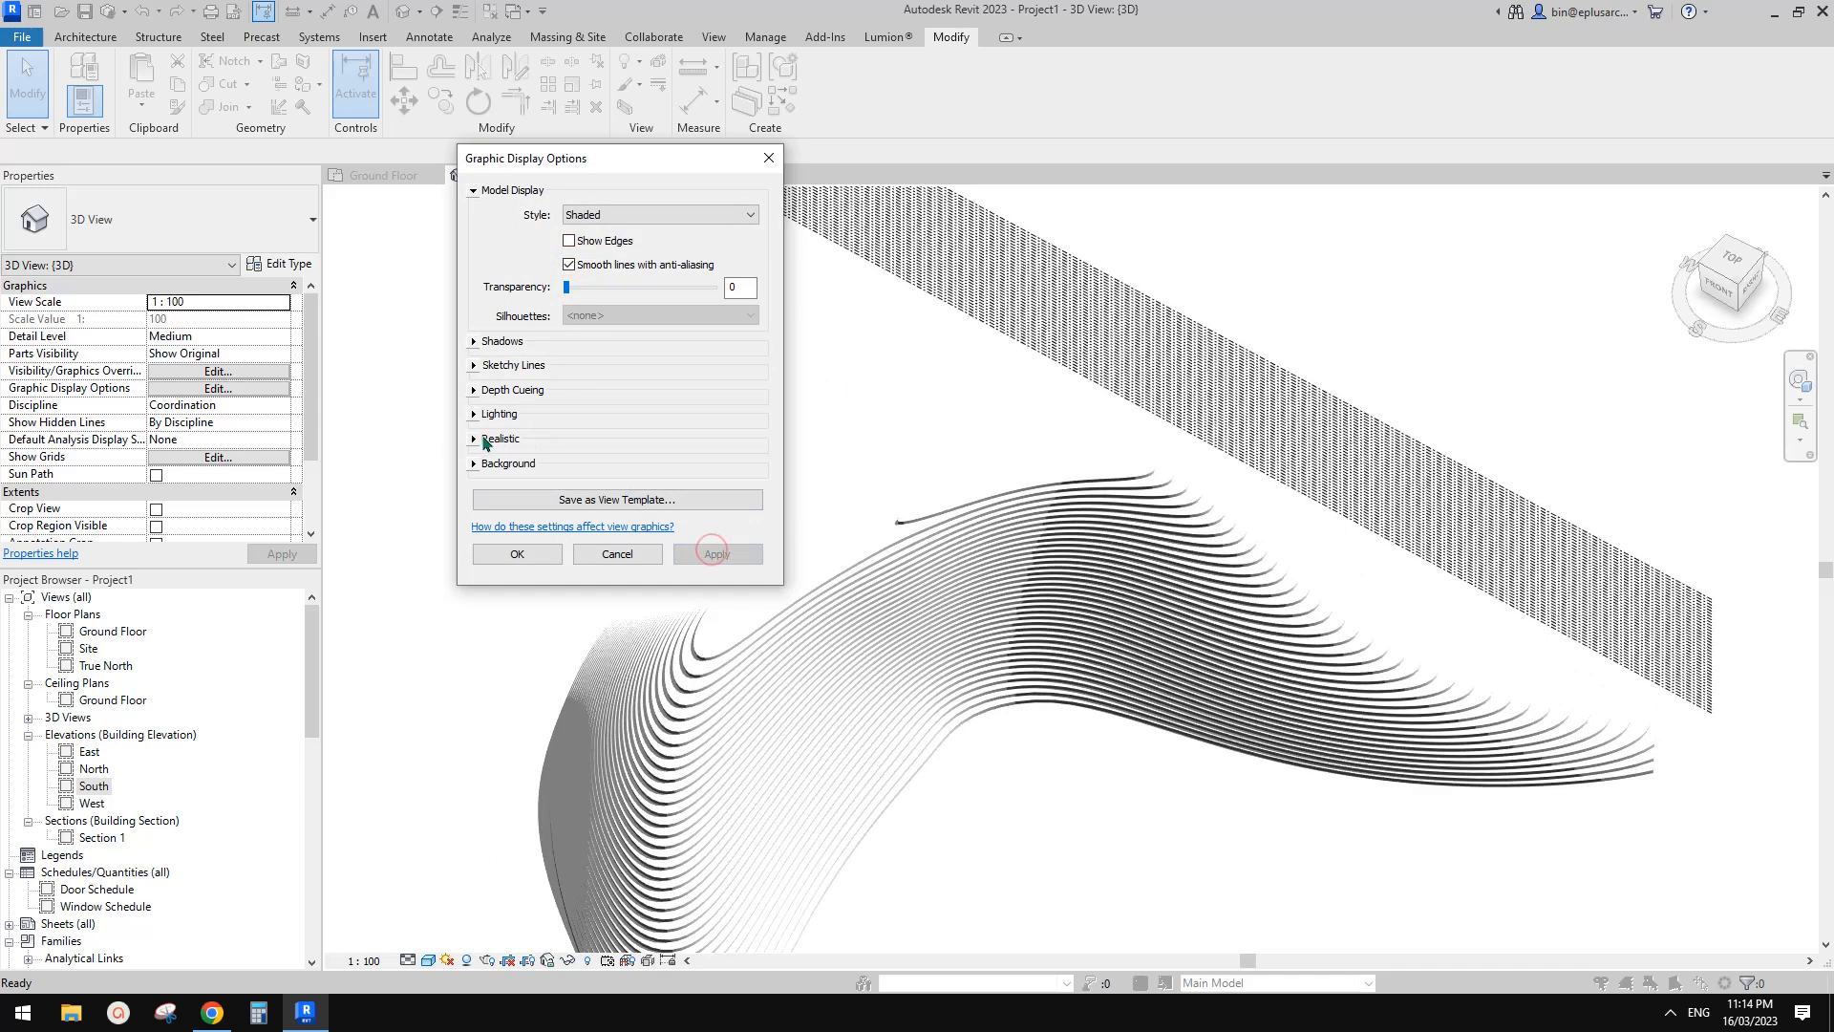
left_click(475, 464)
left_click(475, 464)
left_click(498, 342)
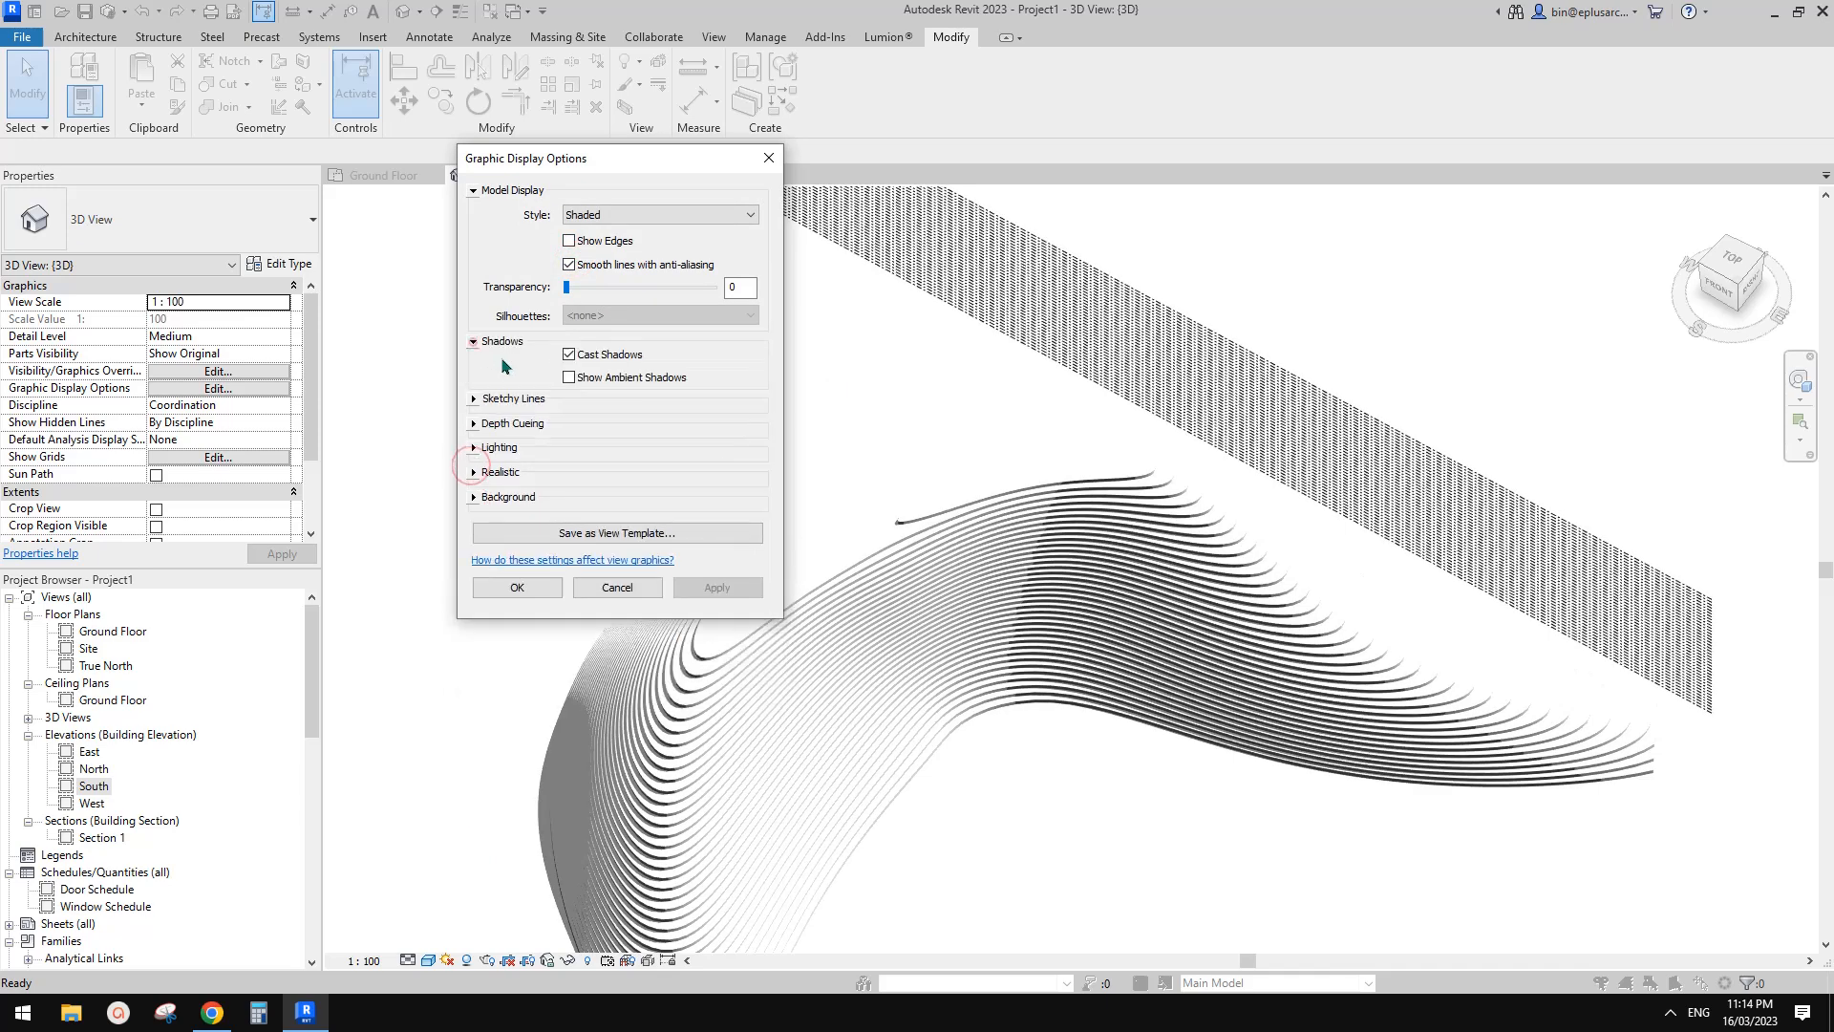
left_click(718, 590)
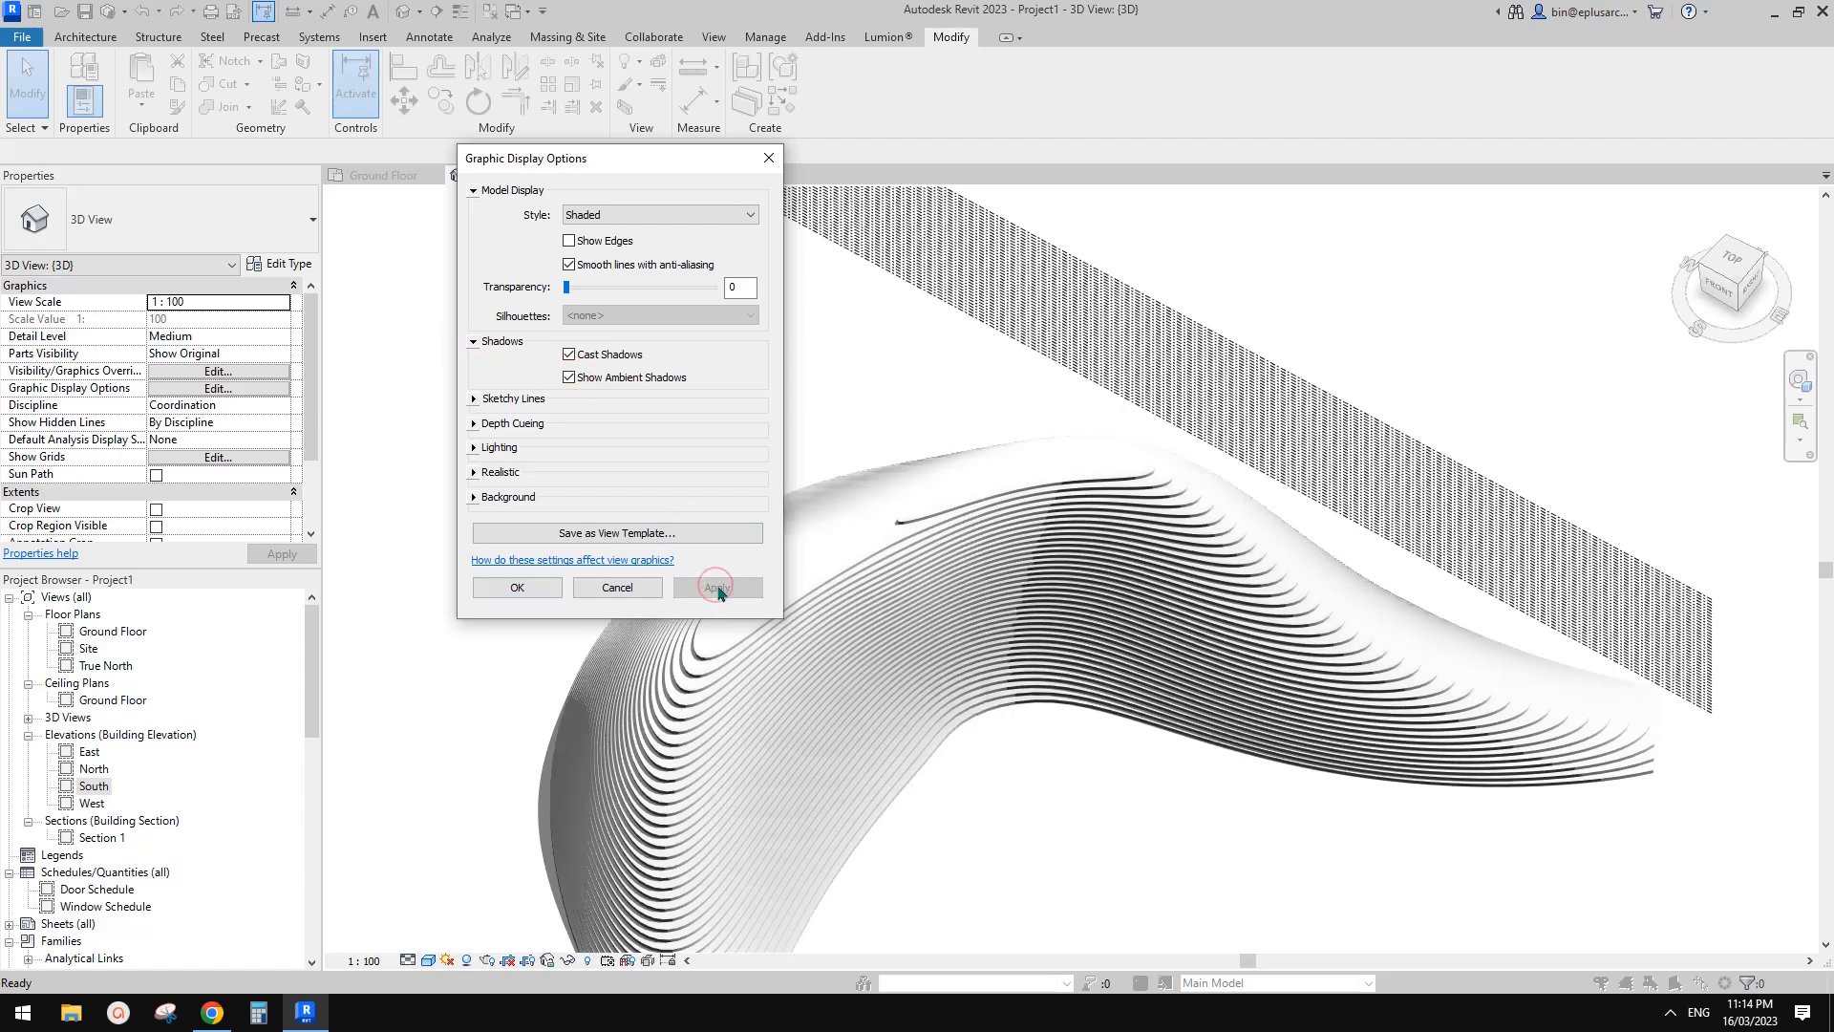
left_click(524, 588)
Step: Examine the shaded floor stack together with the original topography from several angles
middle_click_drag(860, 573, 1061, 595, "shift")
scroll(926, 592, "down", 2)
middle_click_drag(840, 603, 1285, 579)
middle_click_drag(1161, 595, 1134, 614, "shift")
scroll(1212, 553, "up", 4)
middle_click_drag(1207, 552, 1069, 554)
scroll(1159, 541, "down", 2)
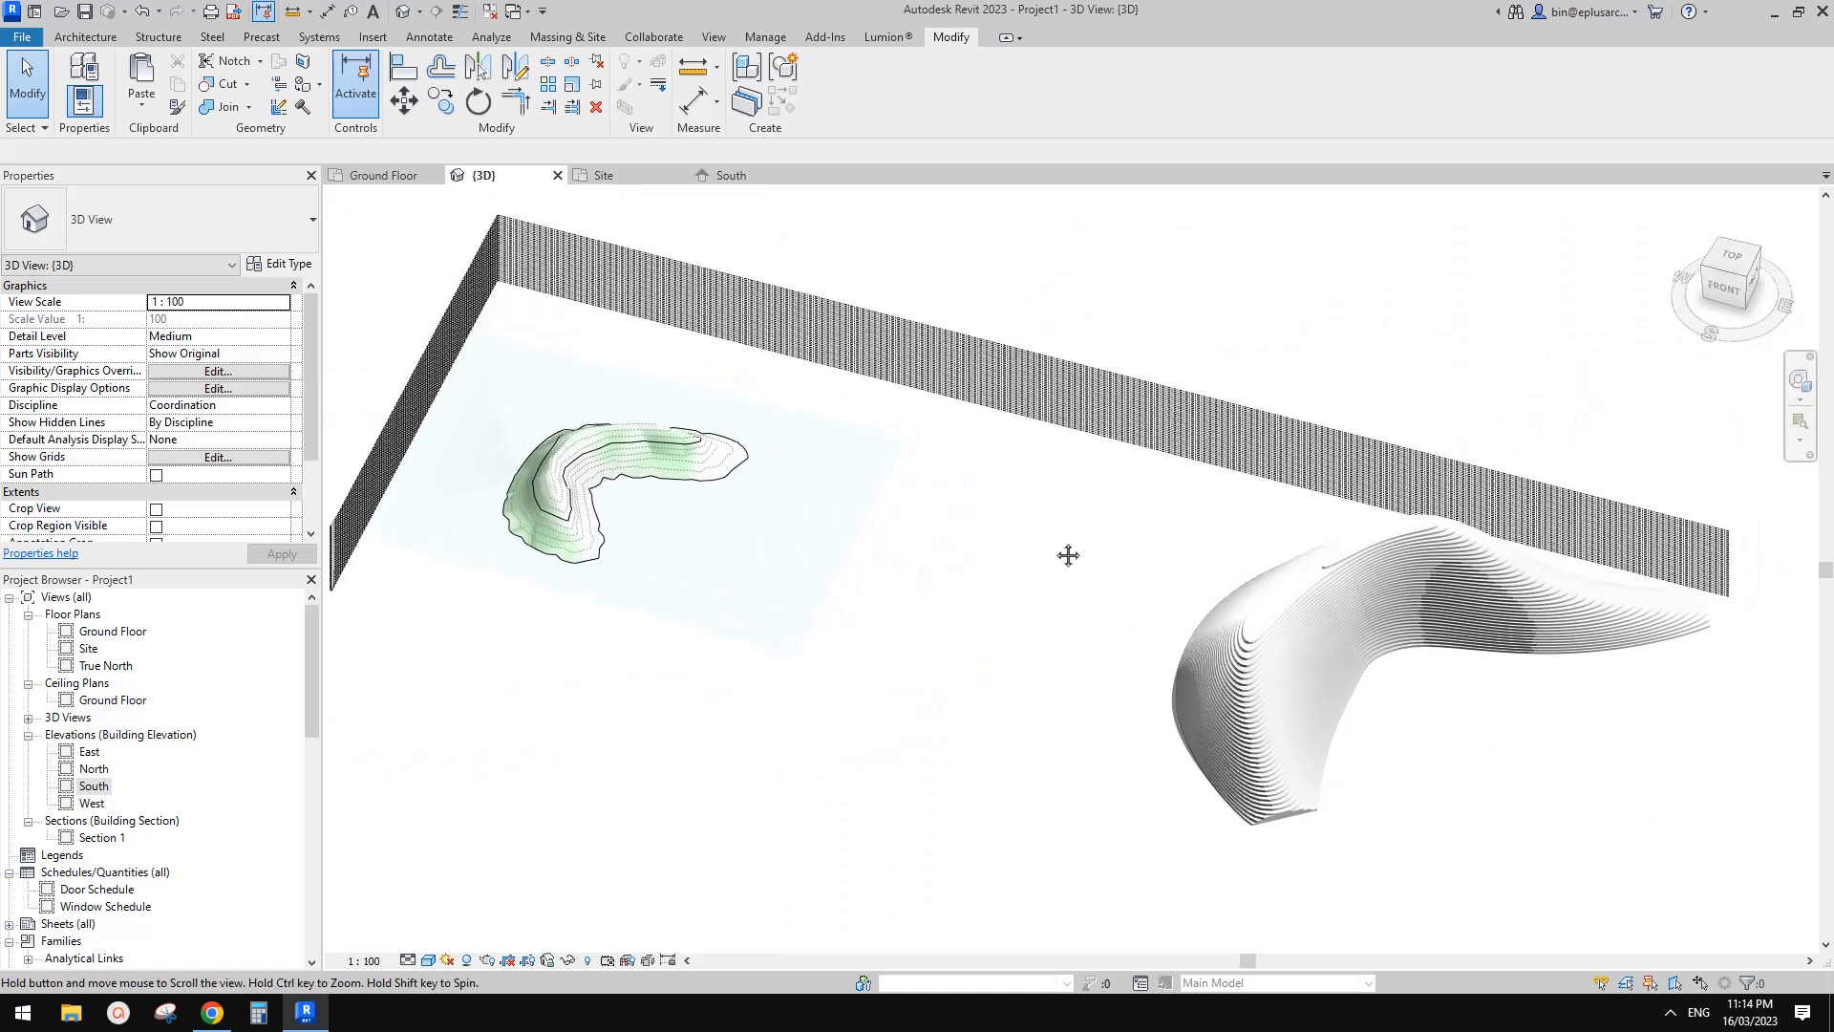
Step: Select the curved topography, compare its form with the stacked floors, and clear the selection
left_click(688, 468)
middle_click_drag(781, 529, 847, 497)
middle_click_drag(1022, 569, 994, 581, "shift")
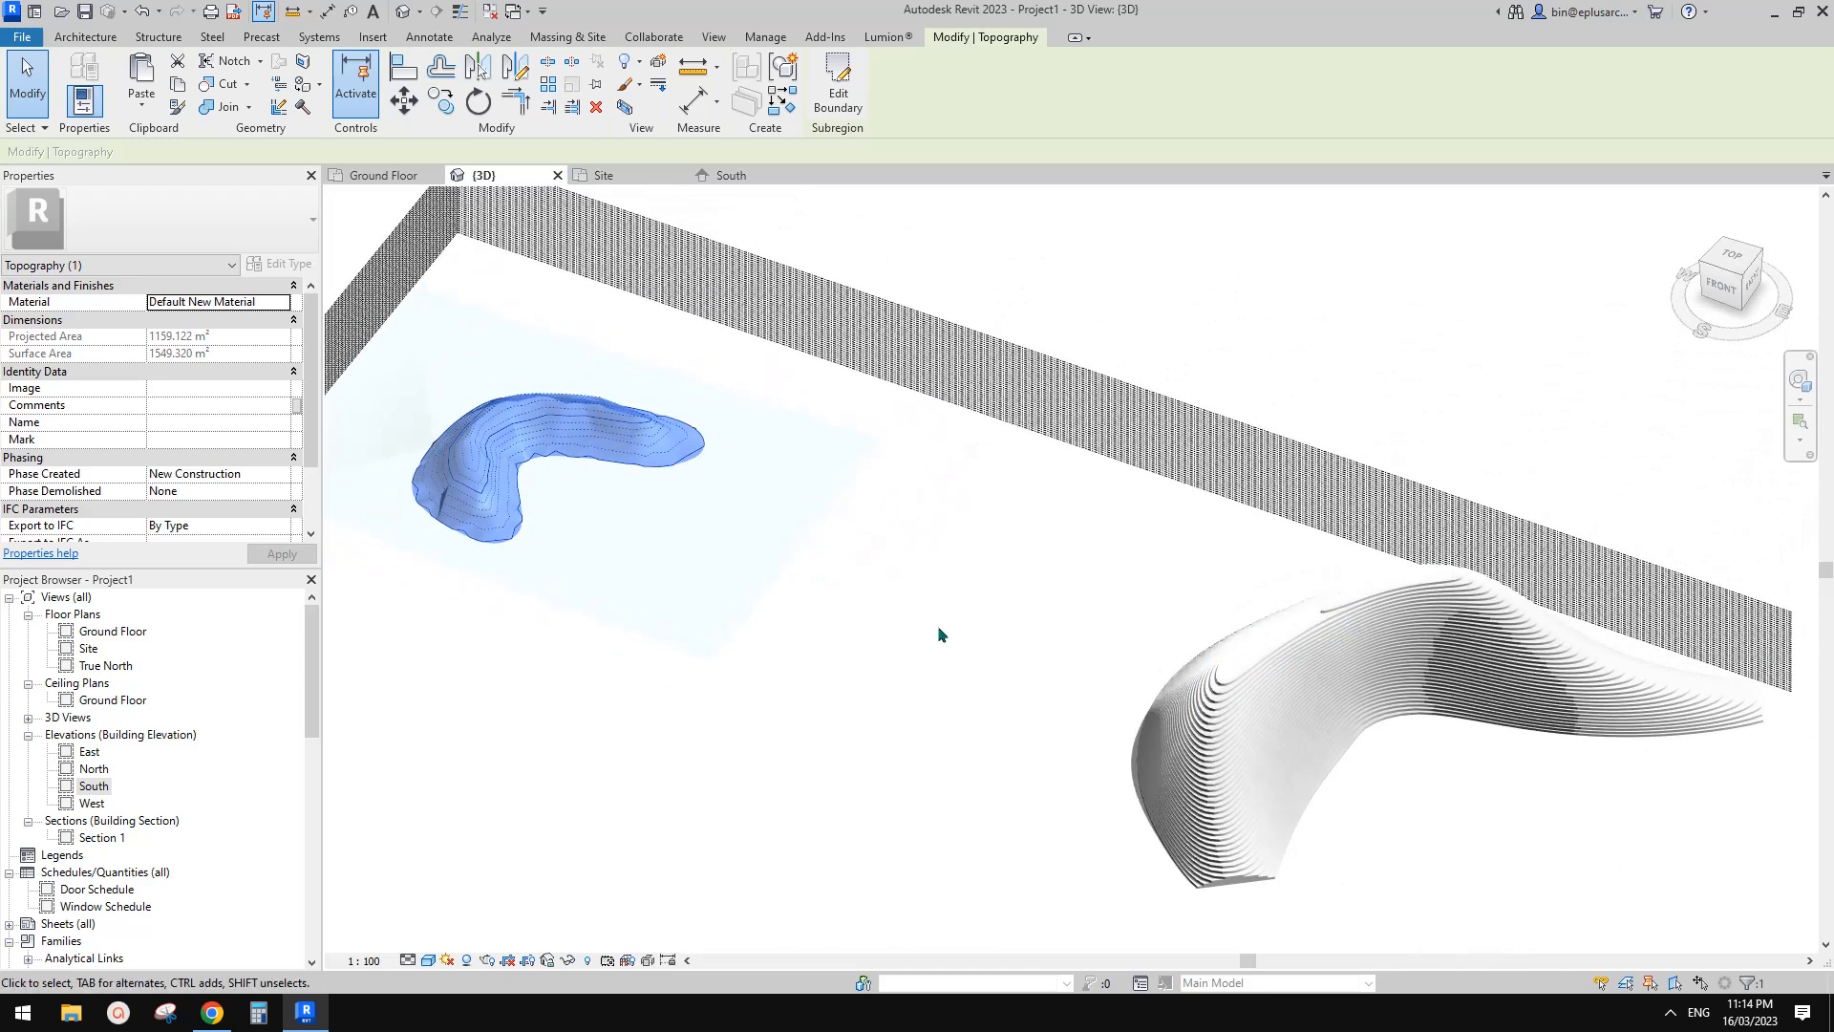
middle_click_drag(1316, 707, 1286, 679)
scroll(1326, 716, "down", 1)
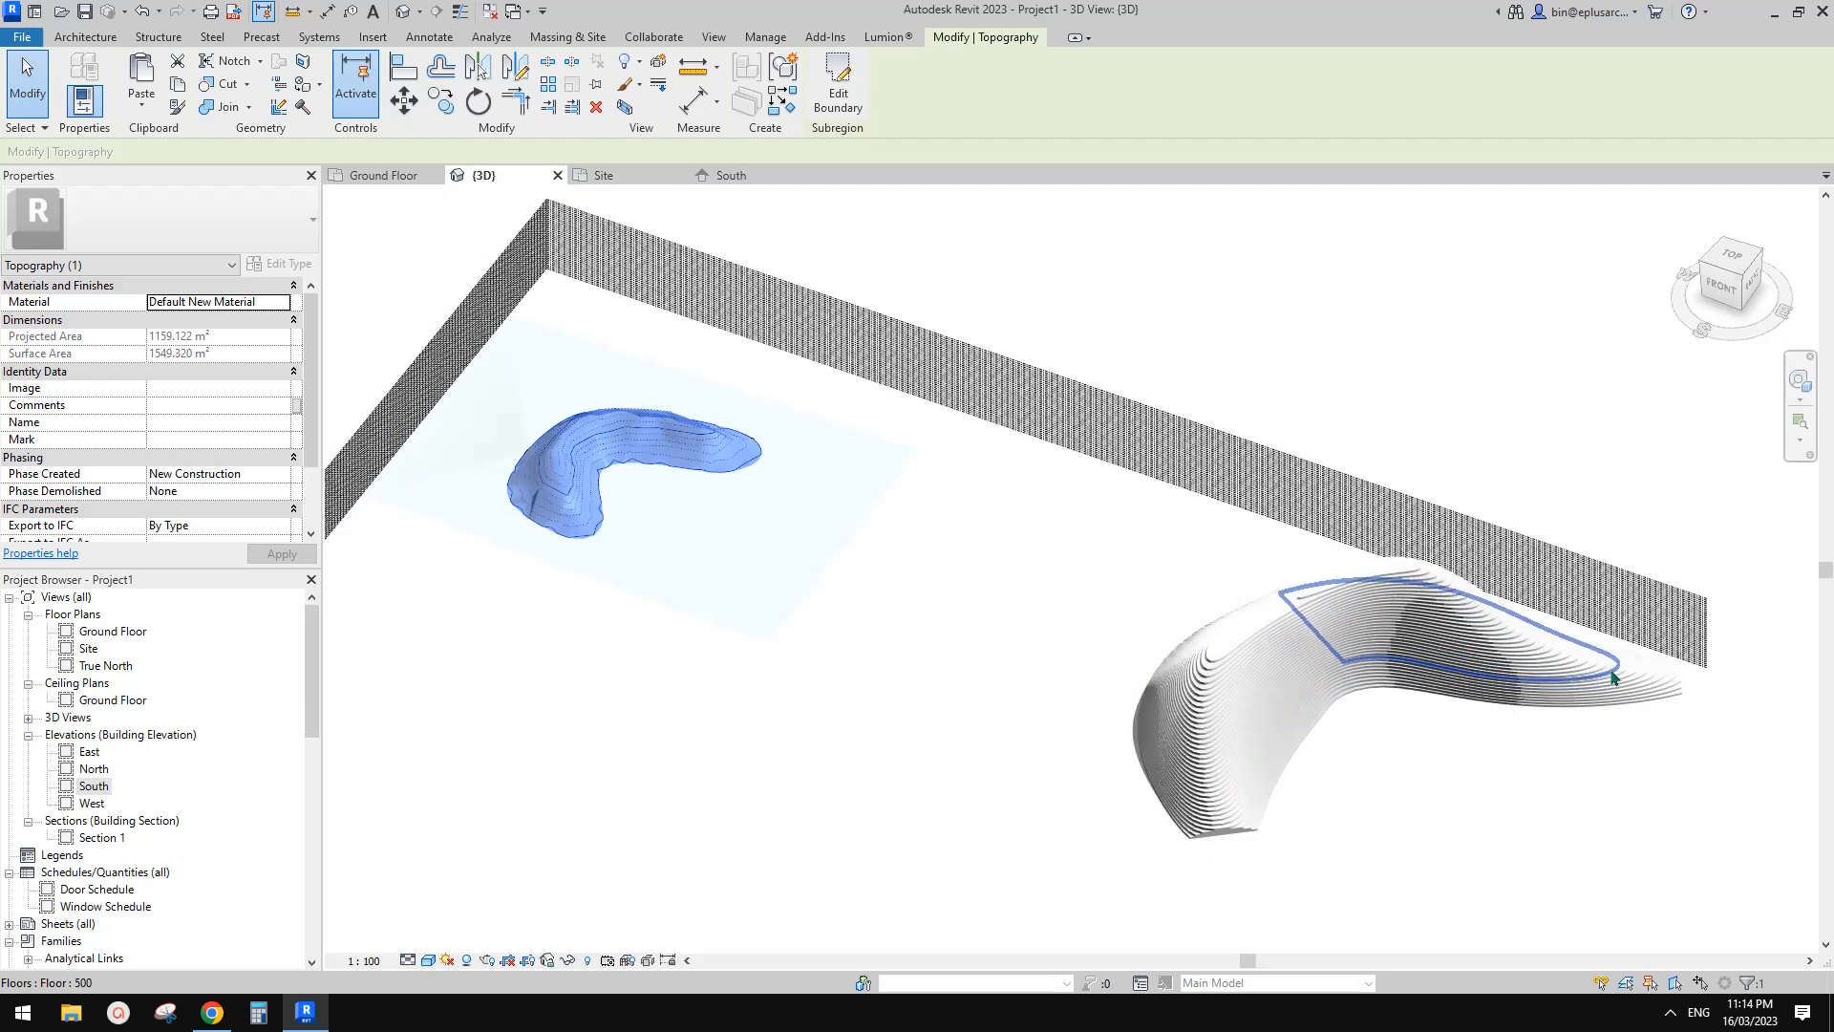
middle_click_drag(1285, 710, 1520, 623, "shift")
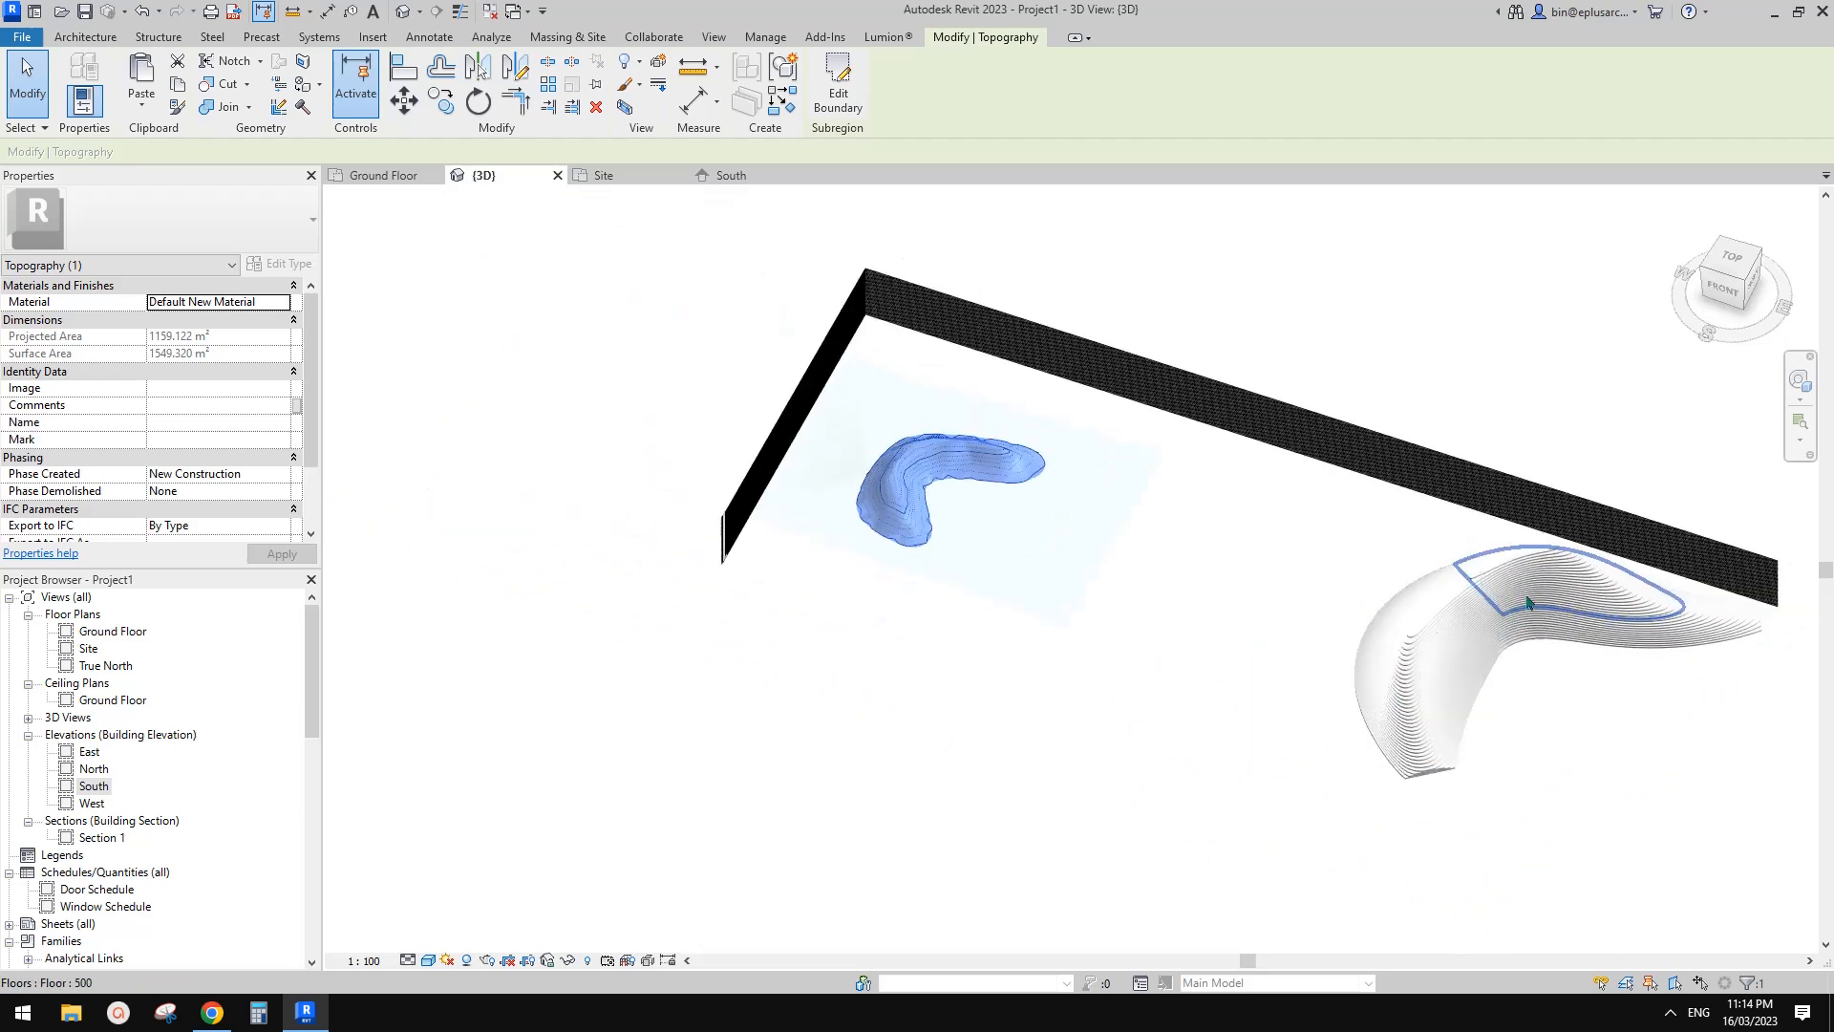
scroll(1339, 672, "up", 3)
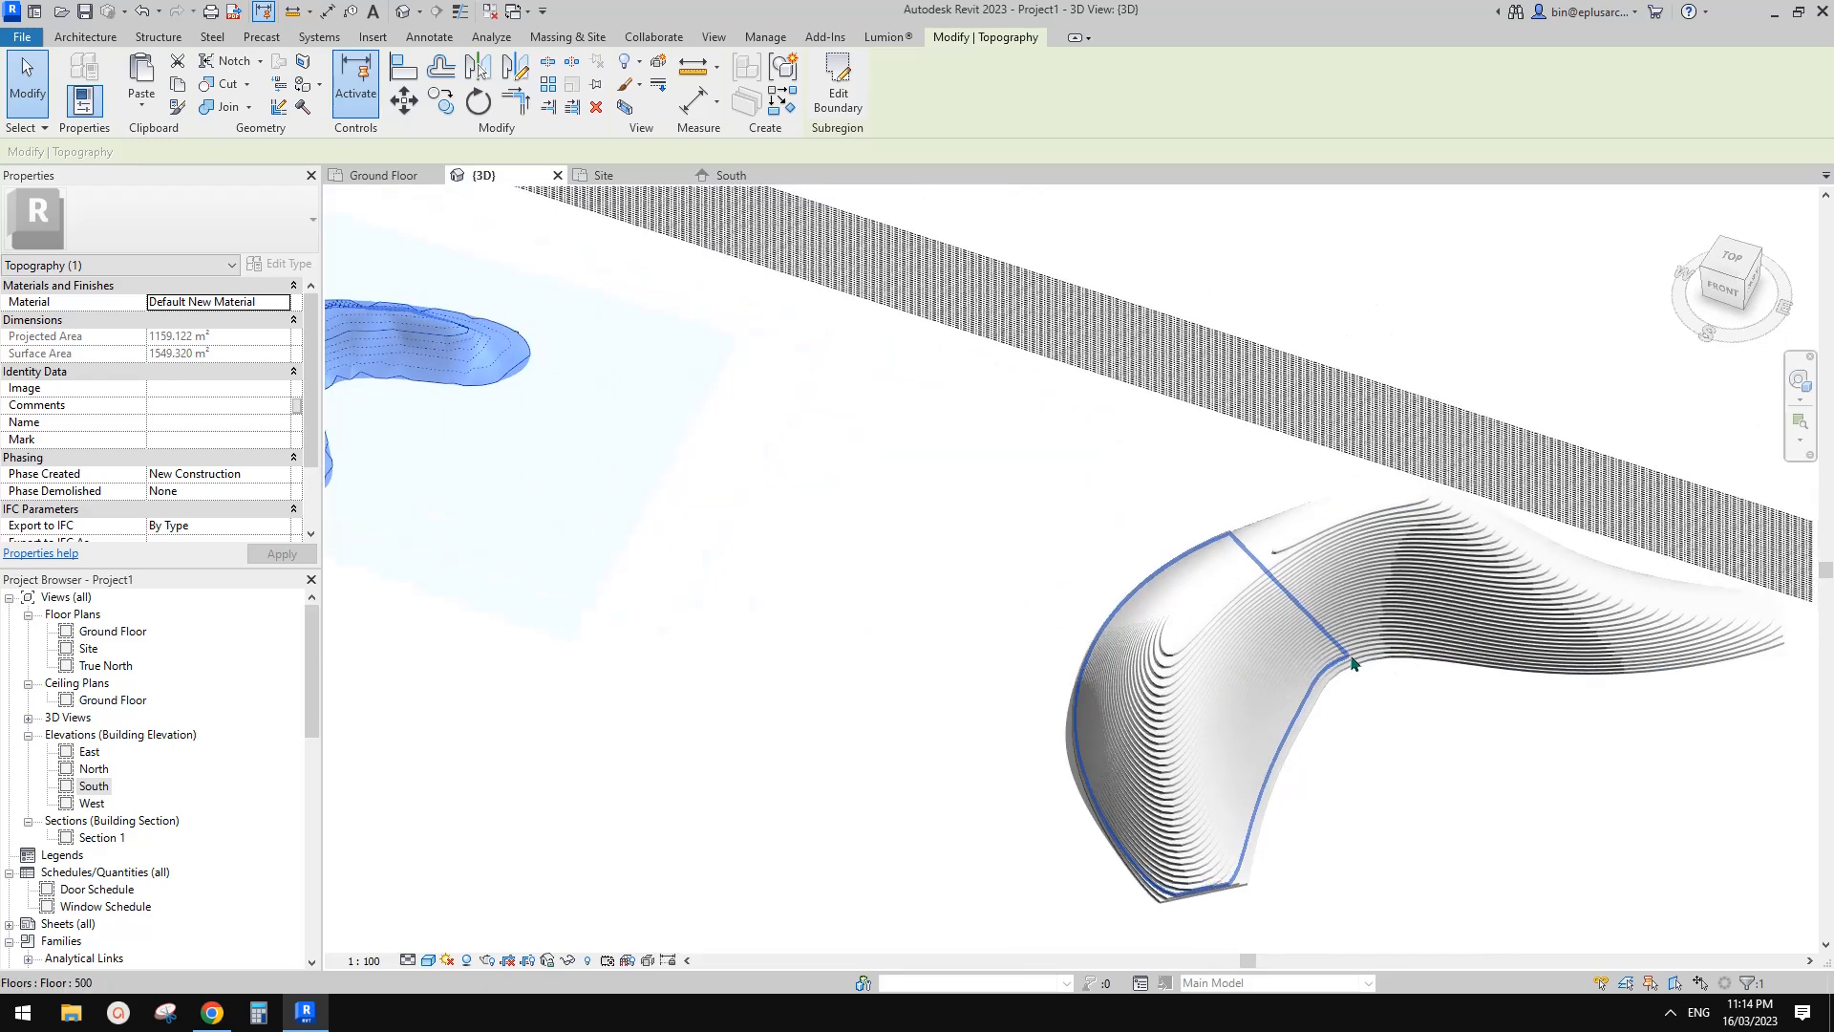
middle_click_drag(1286, 790, 1298, 807)
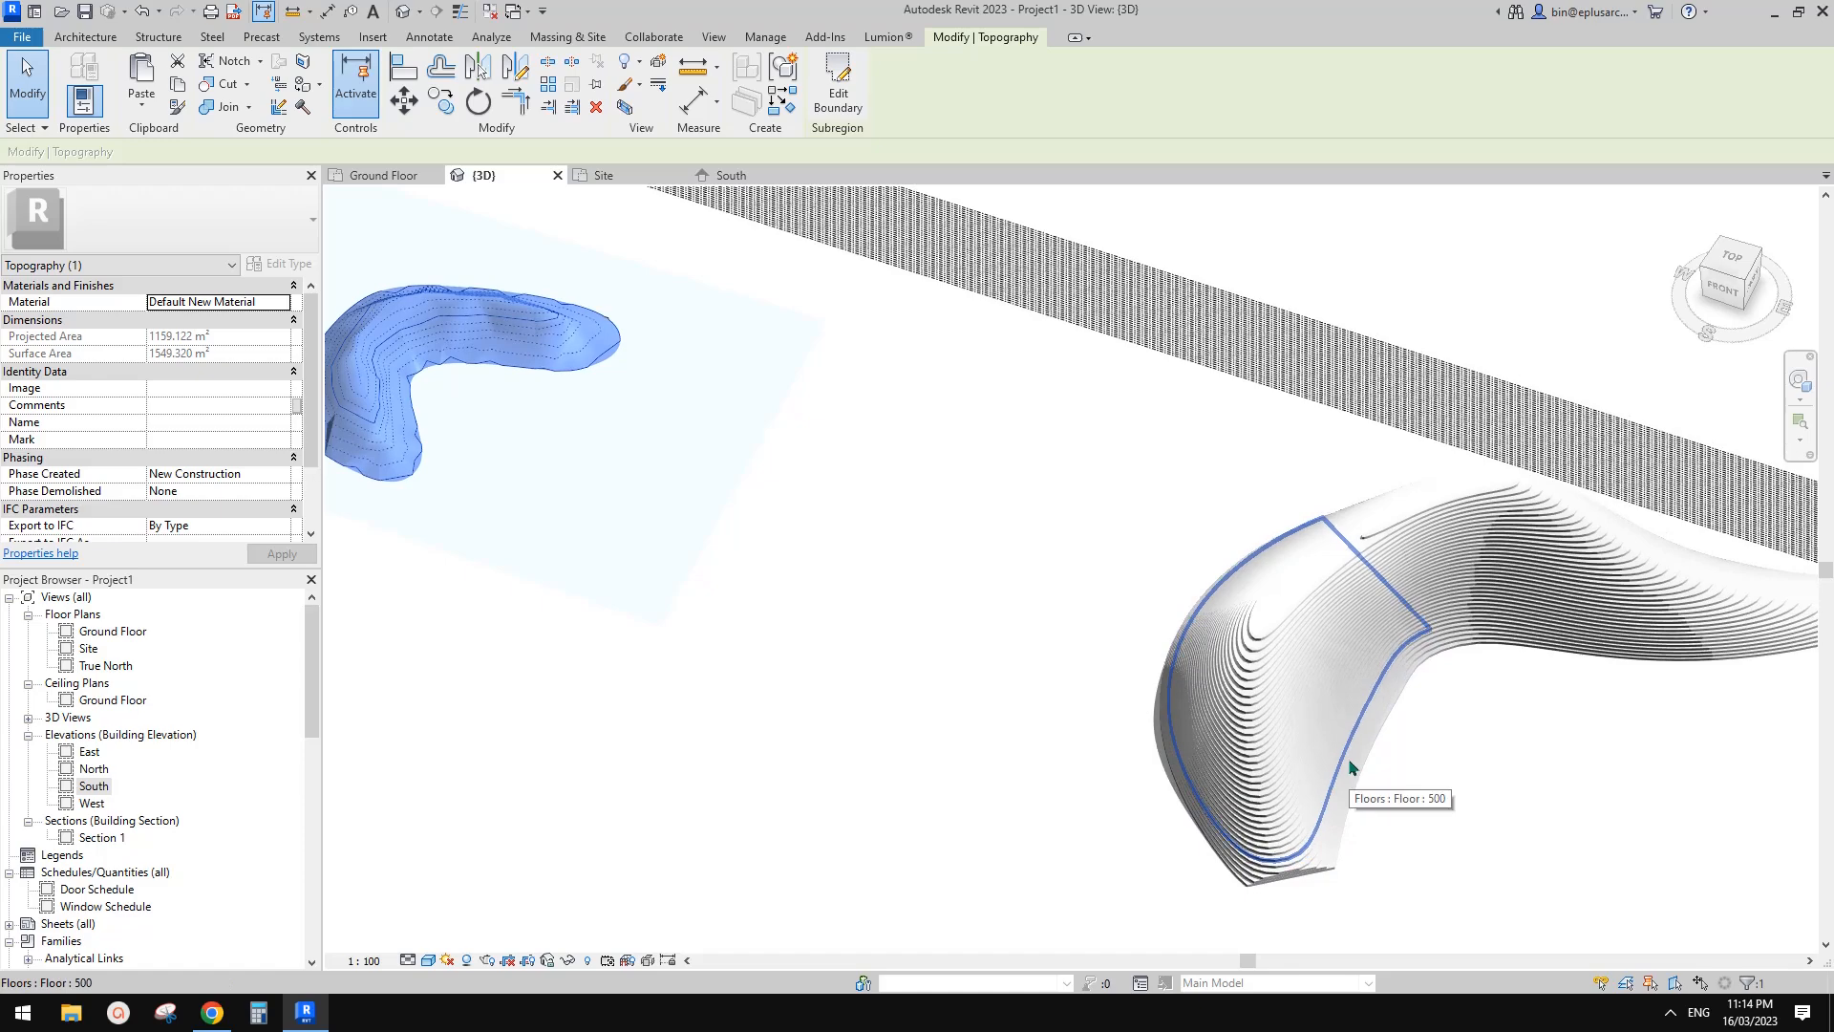
key("Escape")
scroll(1233, 726, "down", 3)
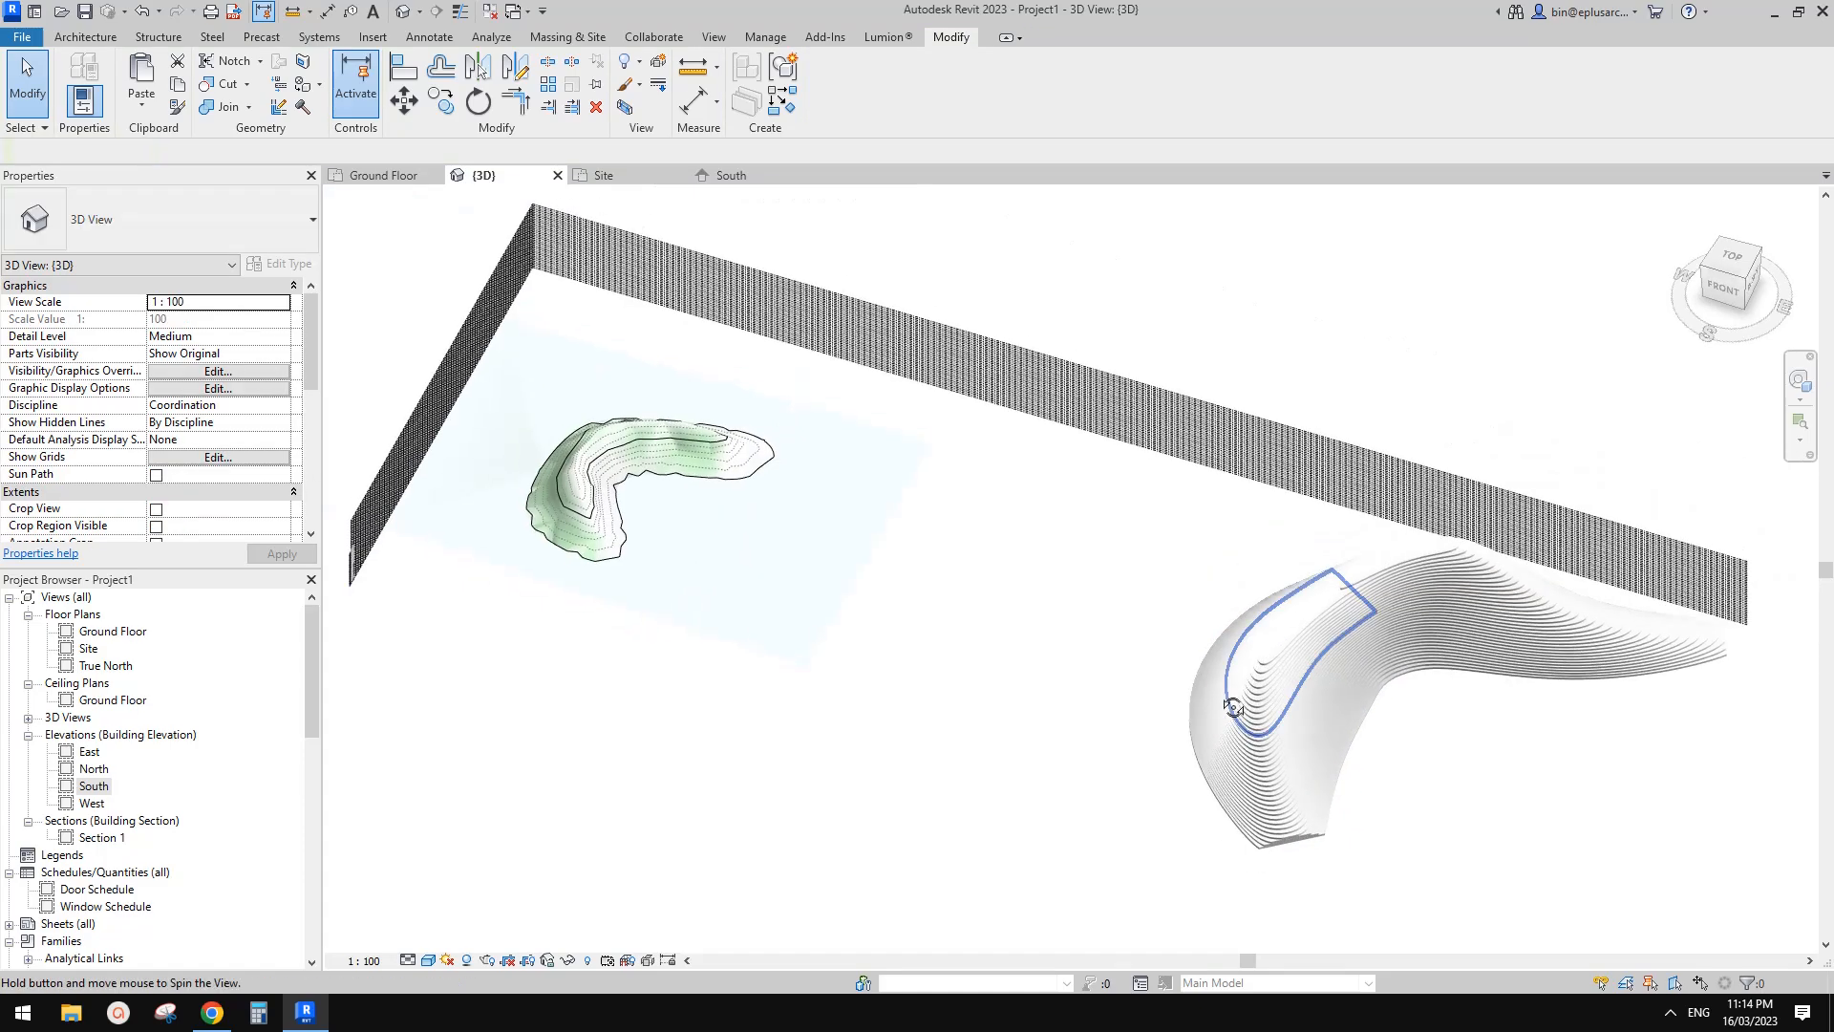
middle_click_drag(1220, 682, 1205, 644, "shift")
scroll(1154, 638, "up", 3)
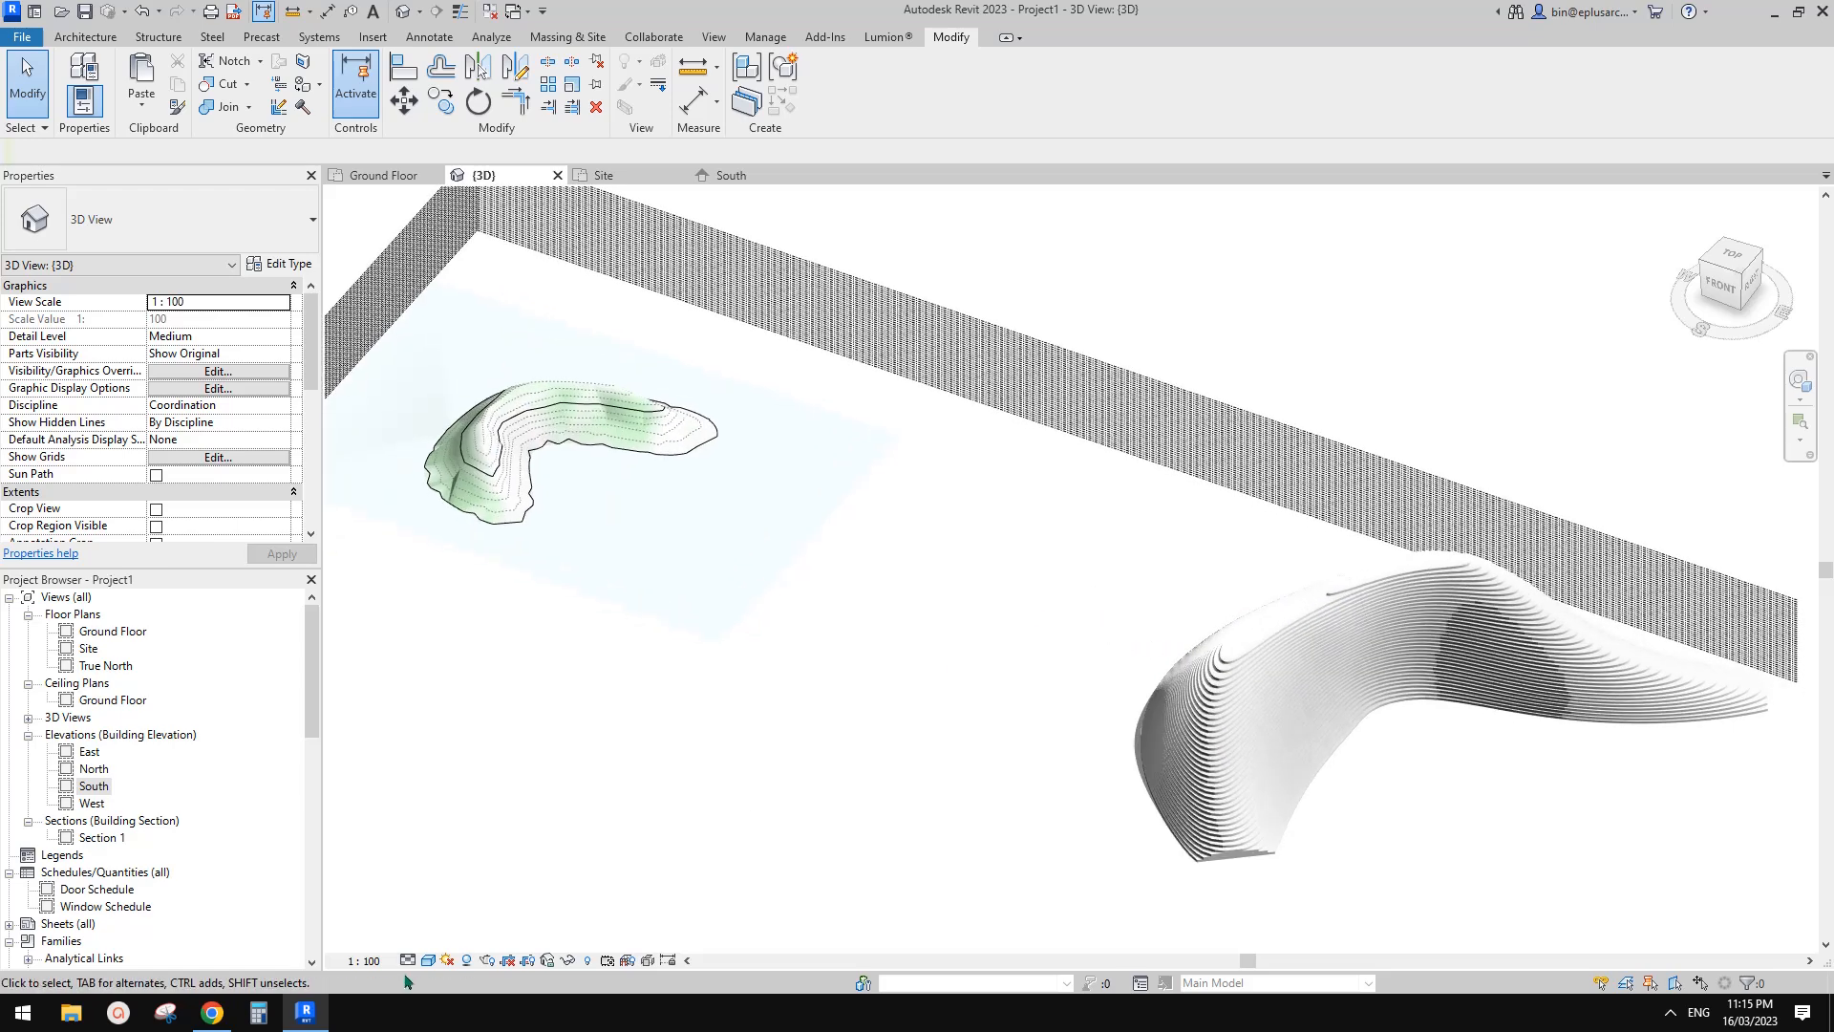
Step: Switch to the video ideas document in Chrome, review the croissant reference, and return to the Revit 3D view
left_click(214, 1015)
scroll(703, 677, "down", 4)
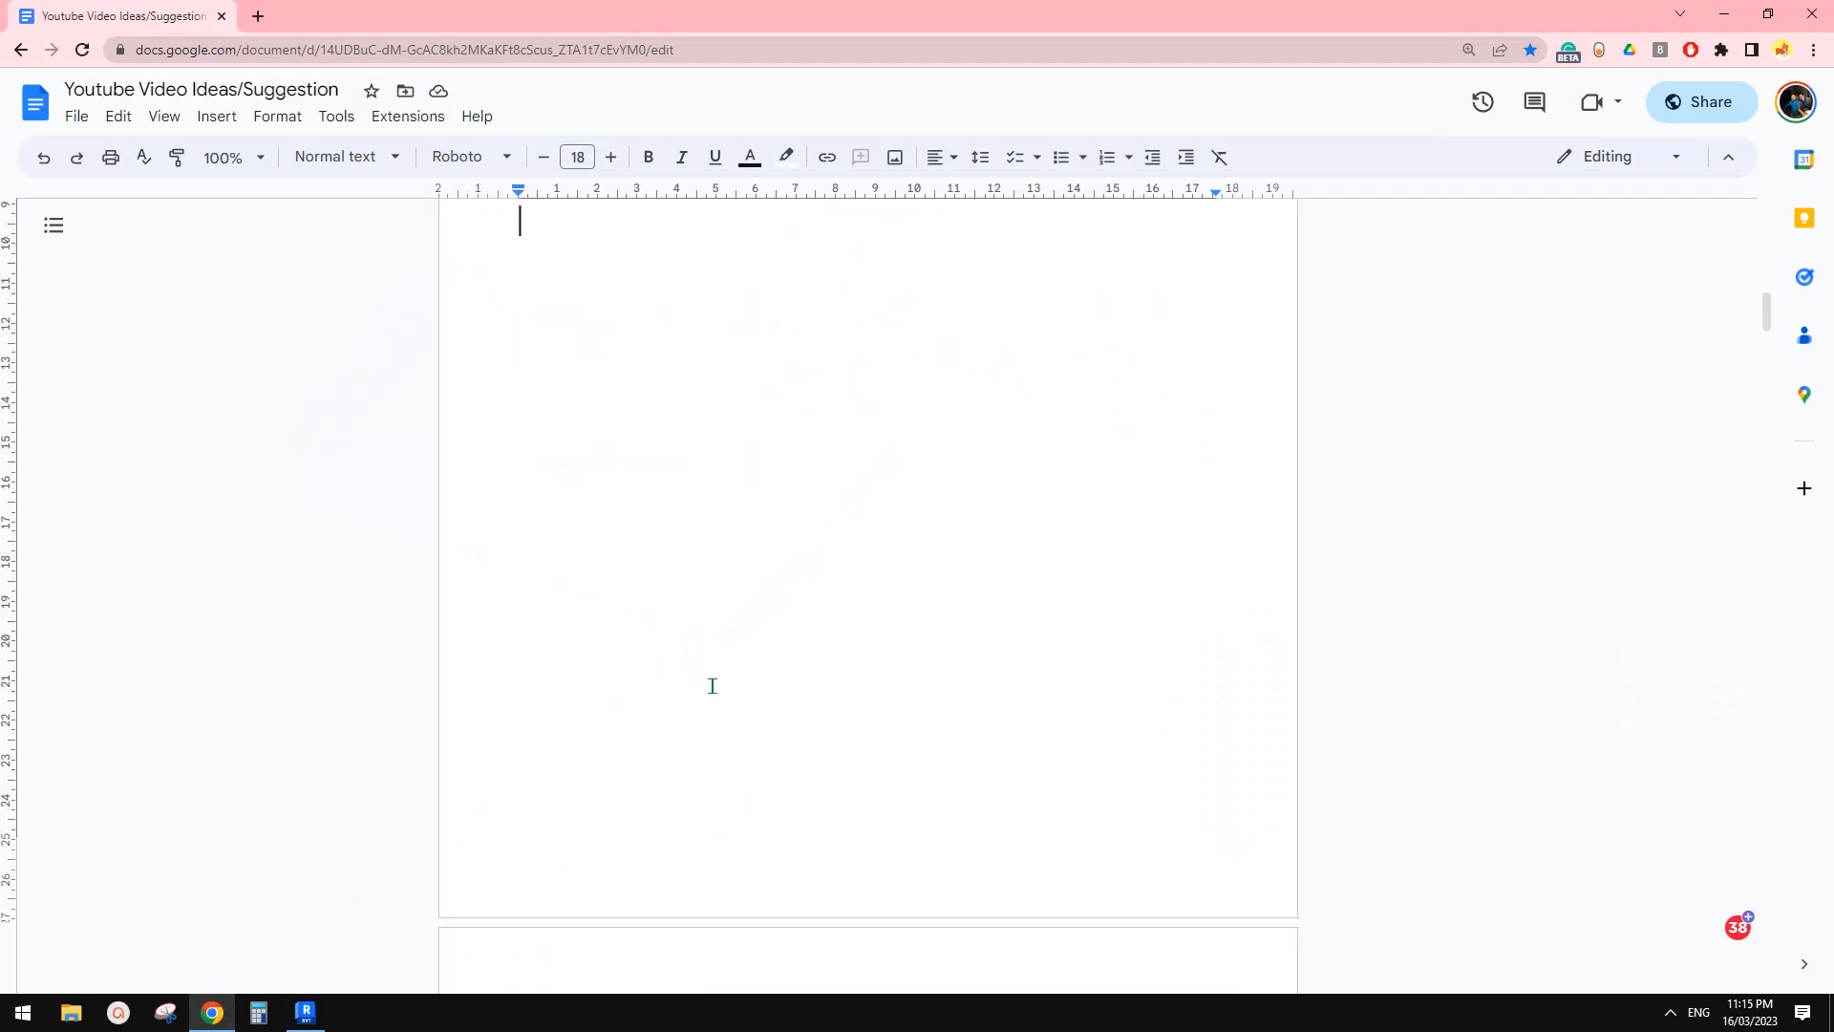
scroll(751, 685, "up", 3)
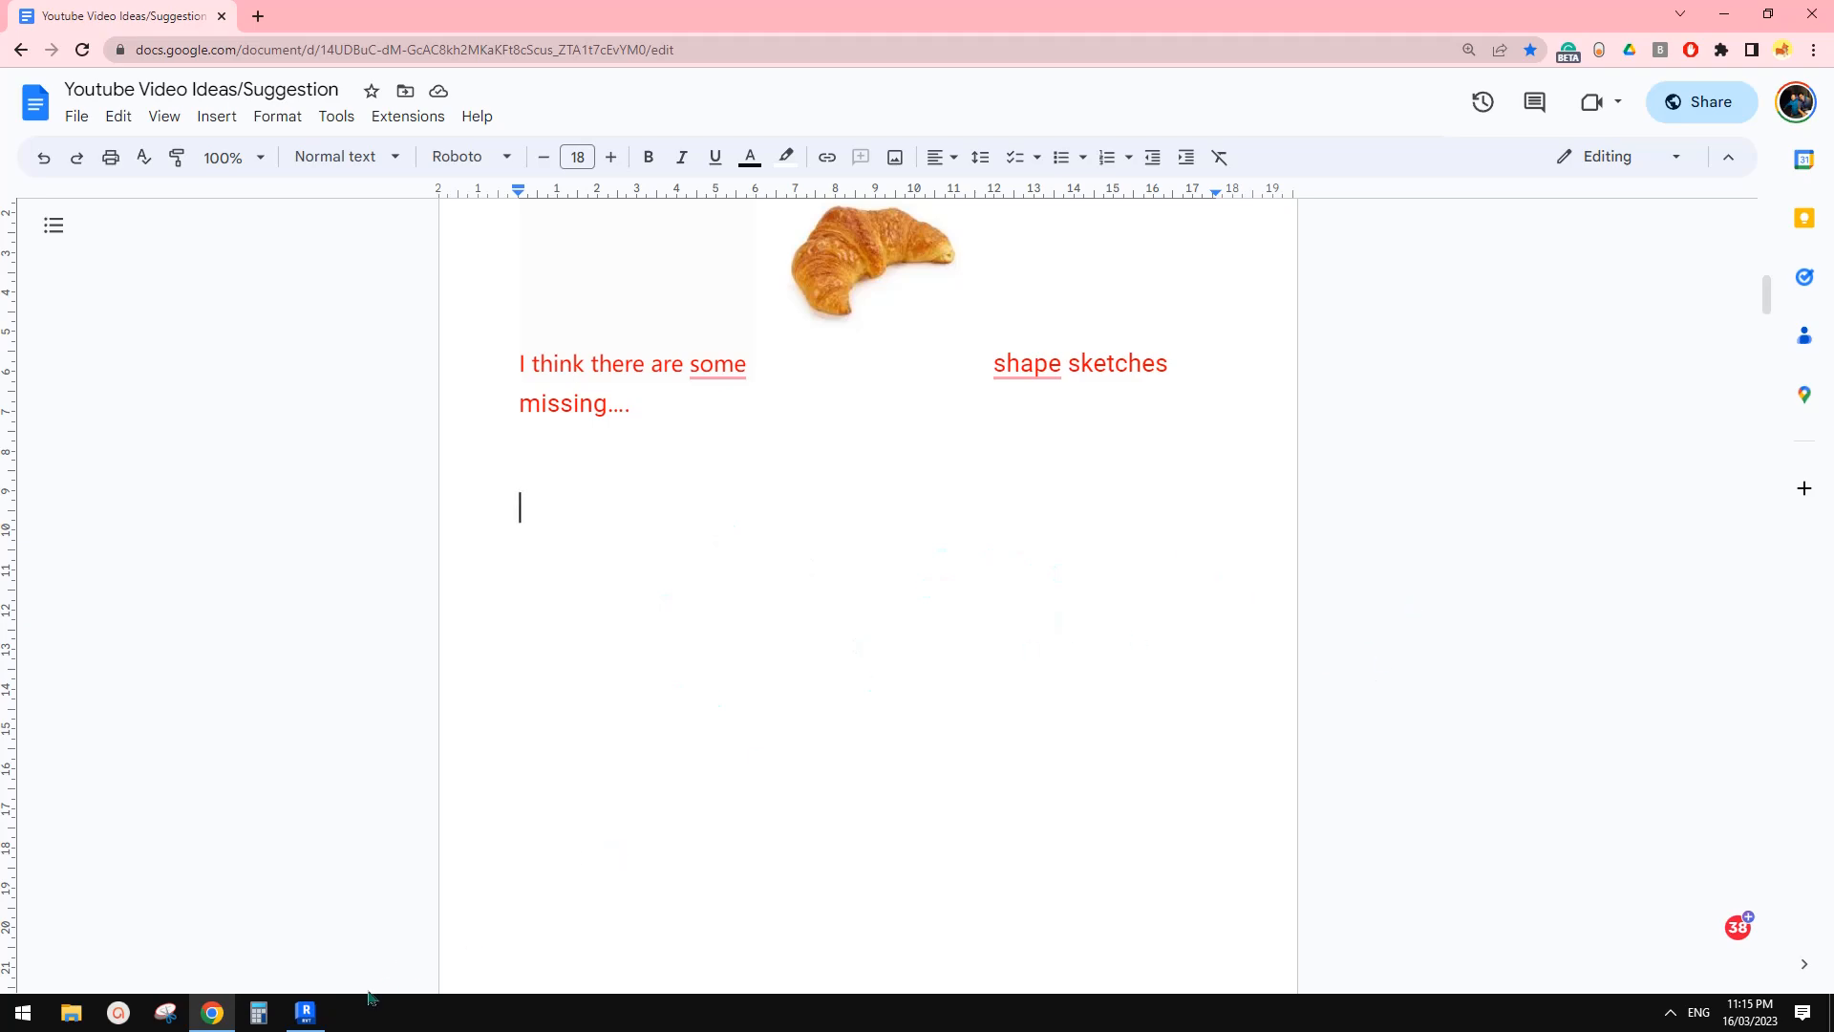
left_click(306, 1013)
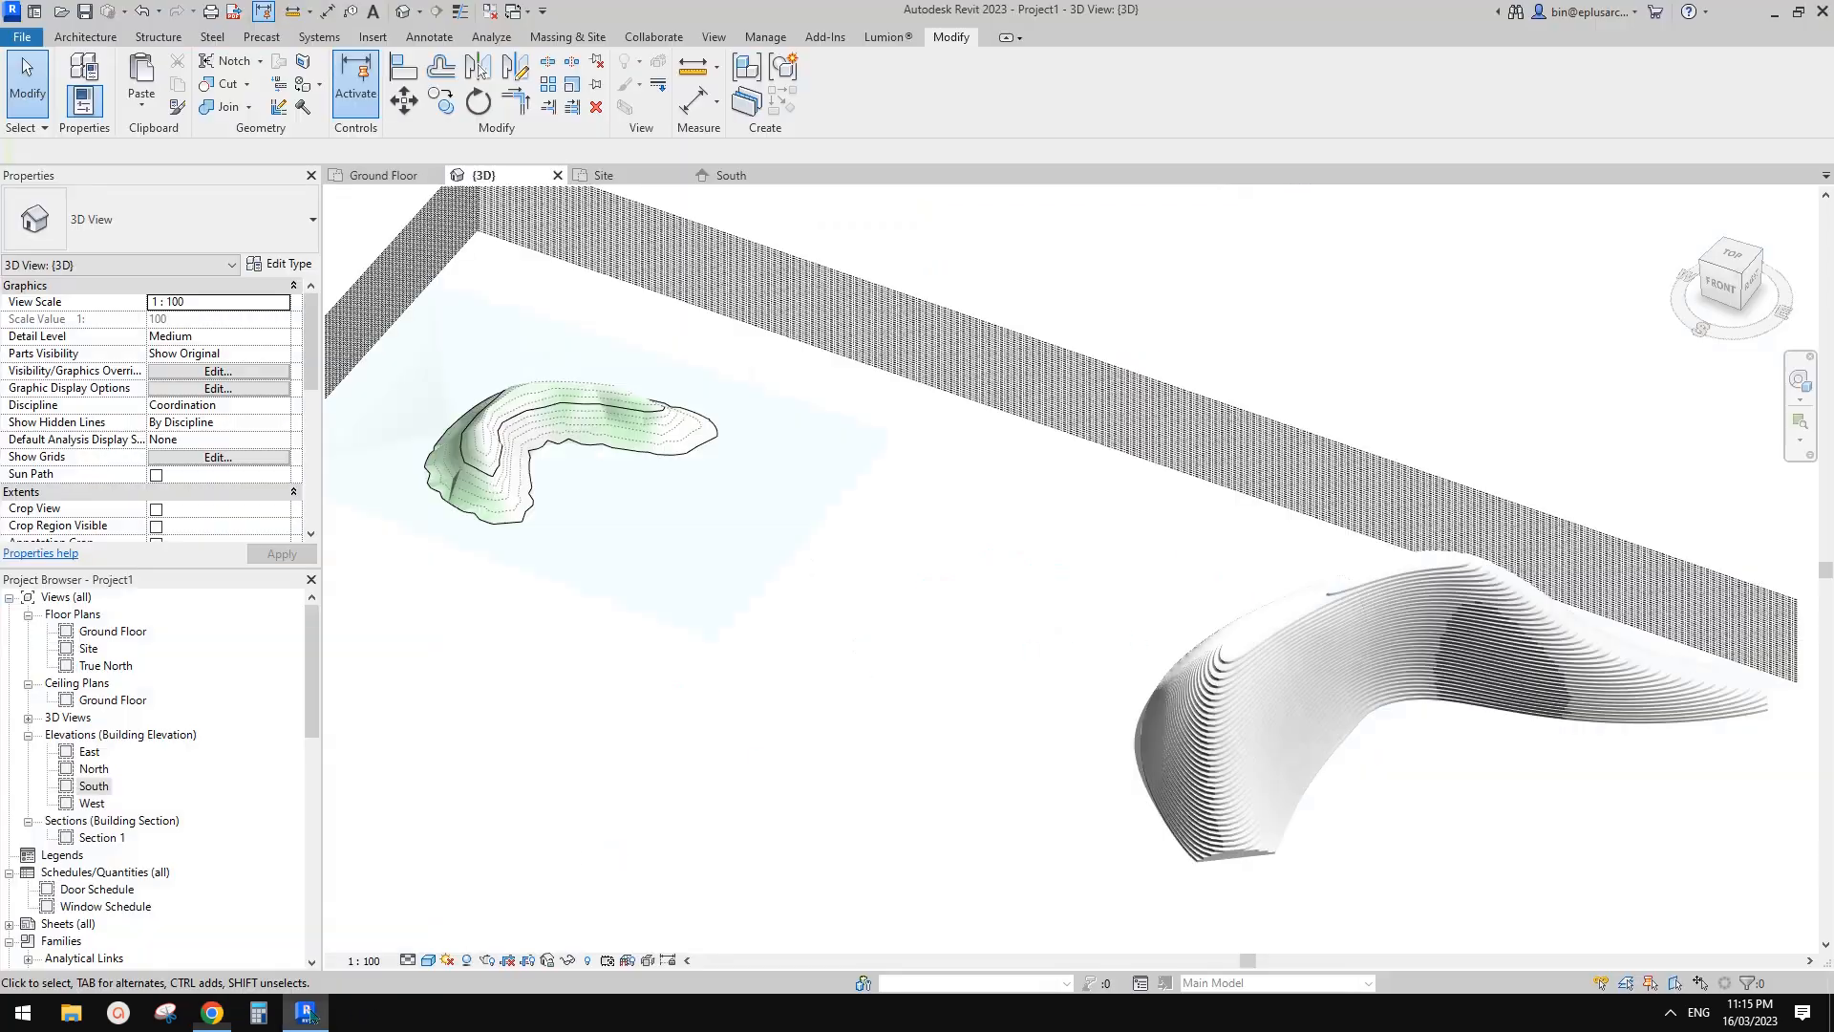
left_click(207, 1021)
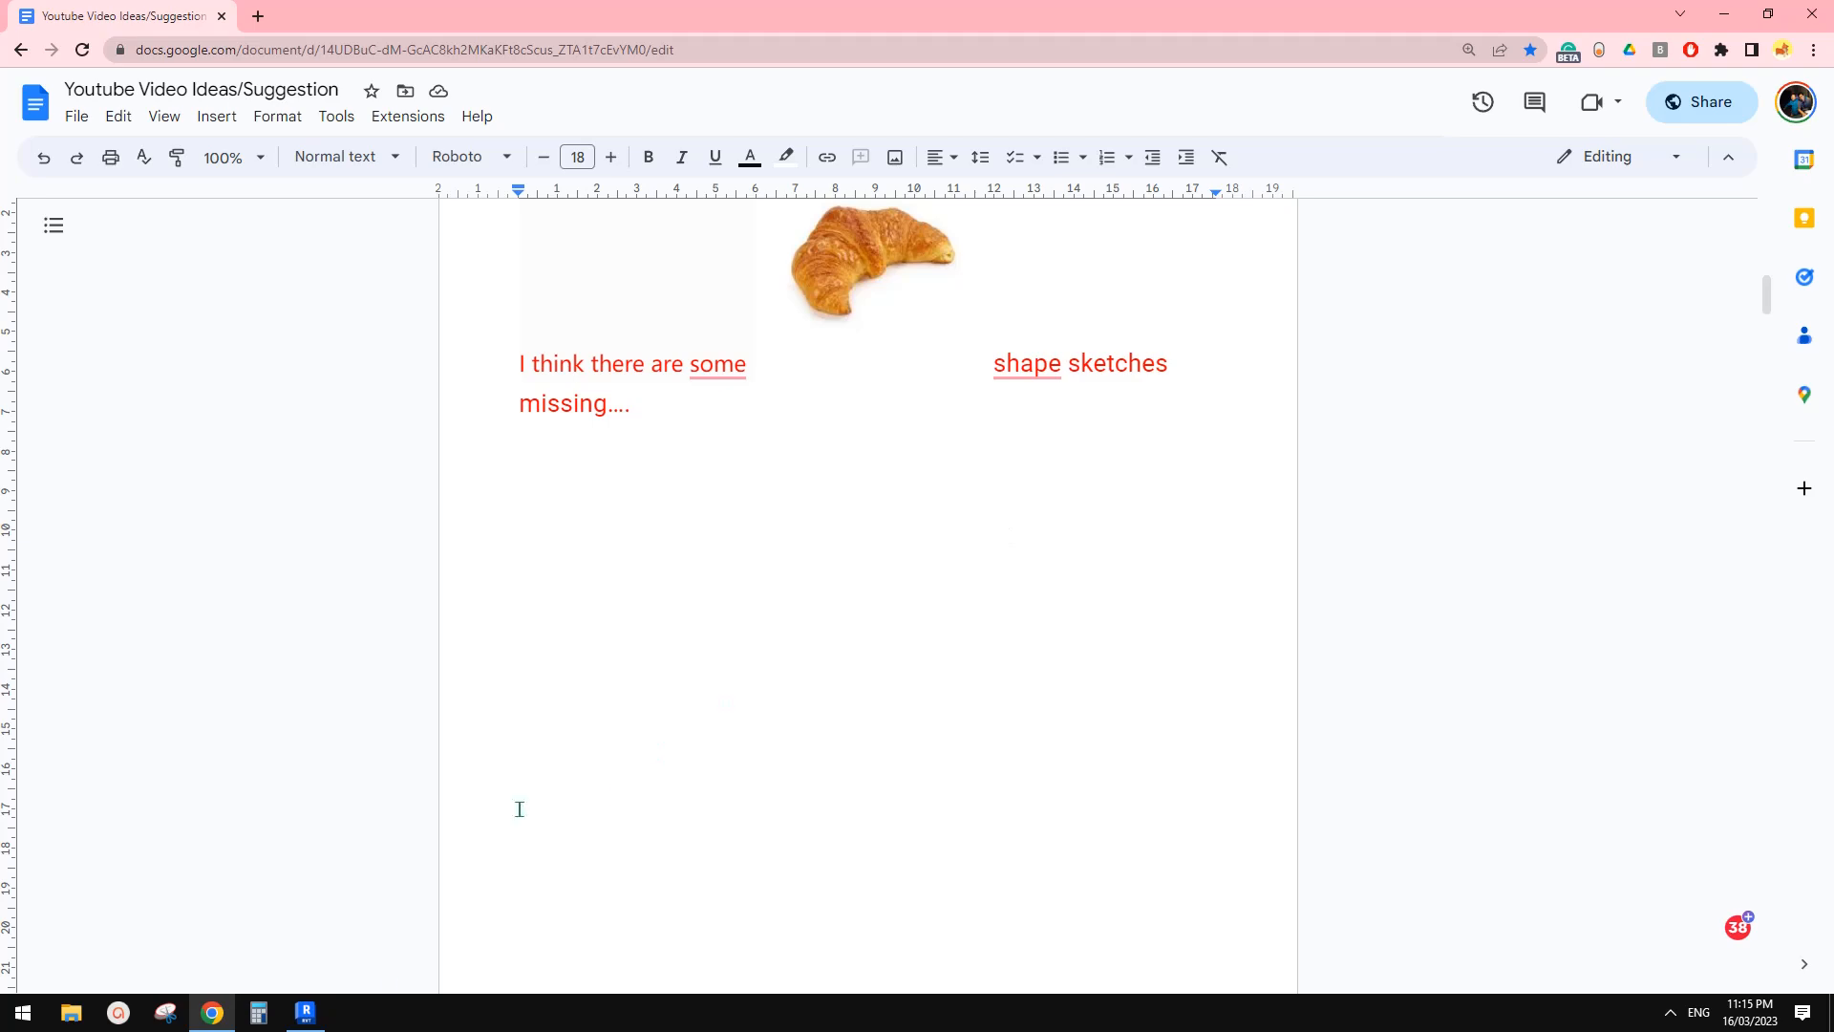
left_click(306, 1014)
middle_click_drag(1207, 565, 1099, 625, "shift")
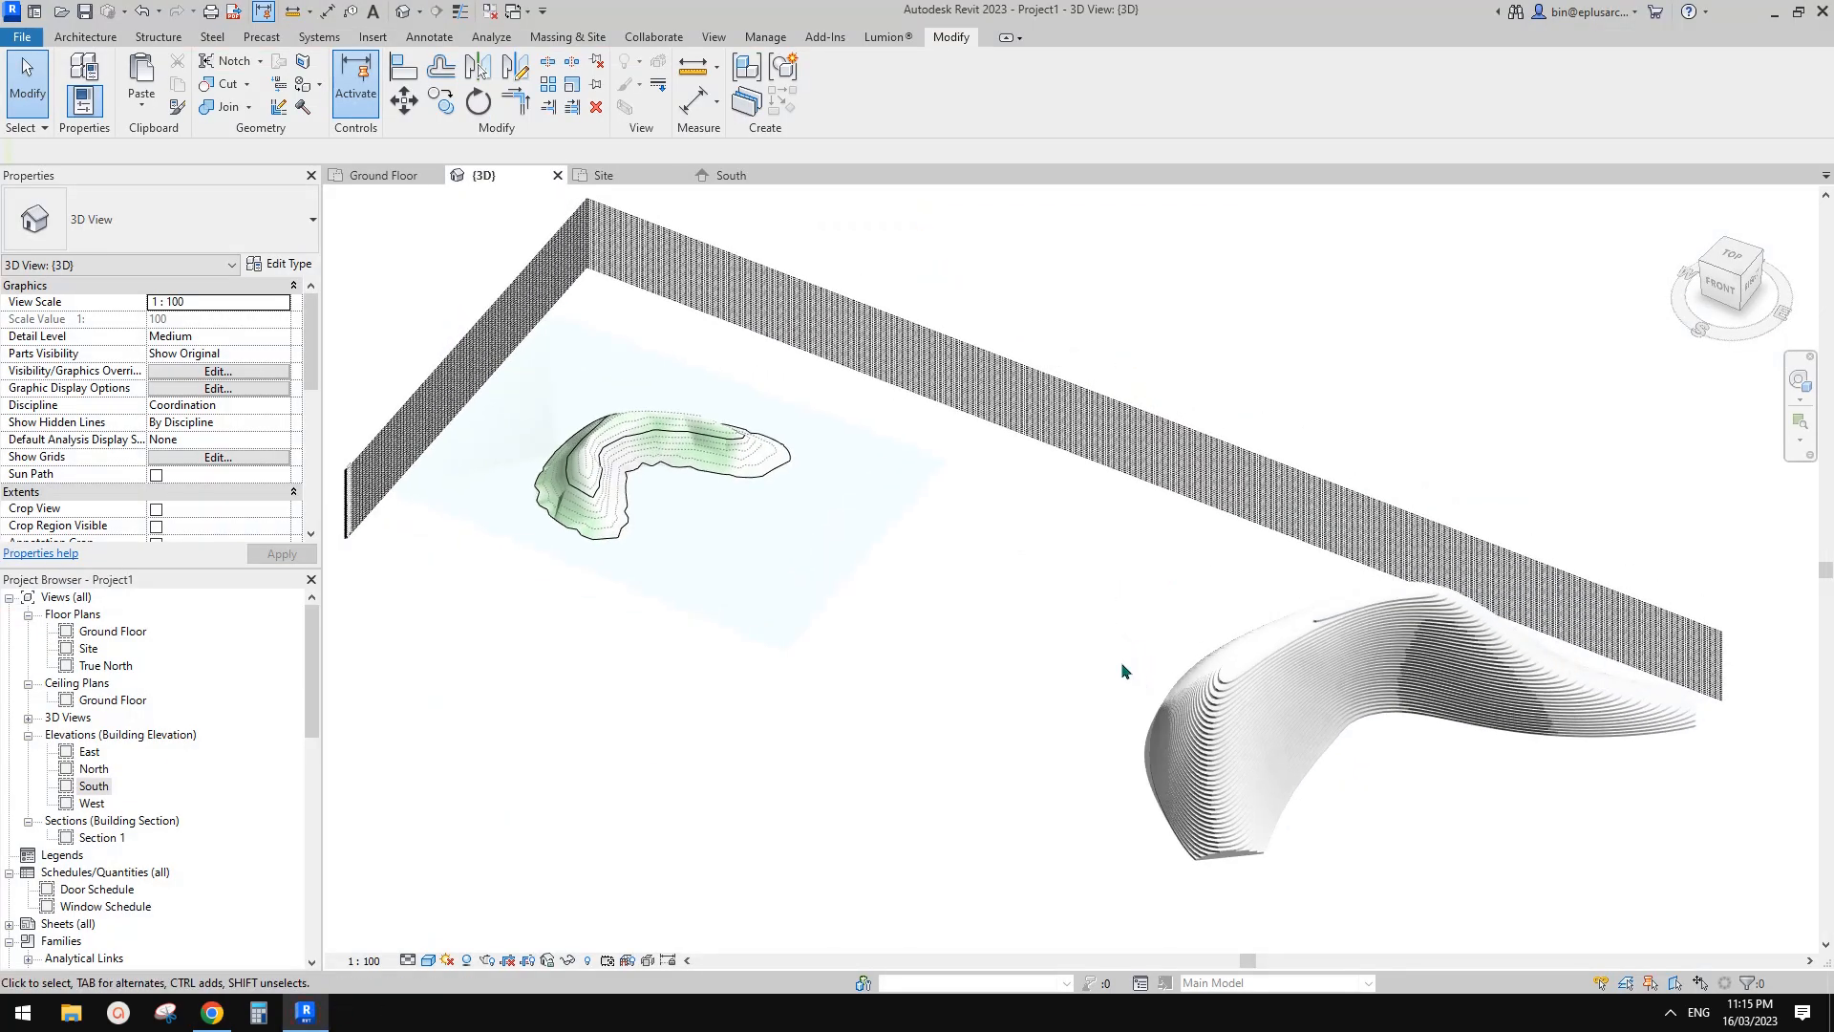